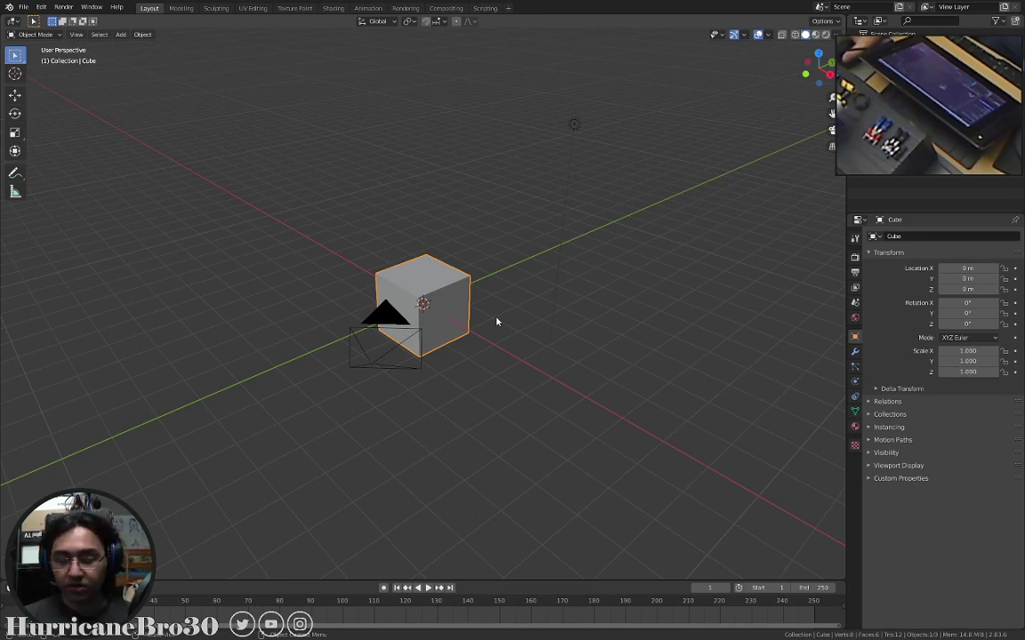
Delete the cube, then load a new General scene without saving the old one.
key("Delete")
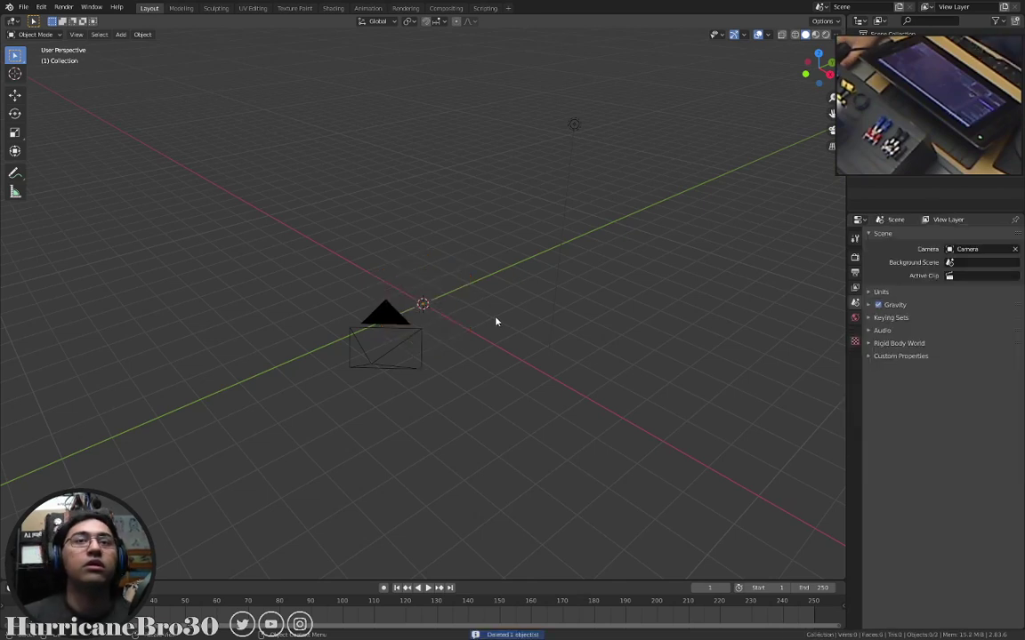
left_click(23, 7)
mouse_move(38, 18)
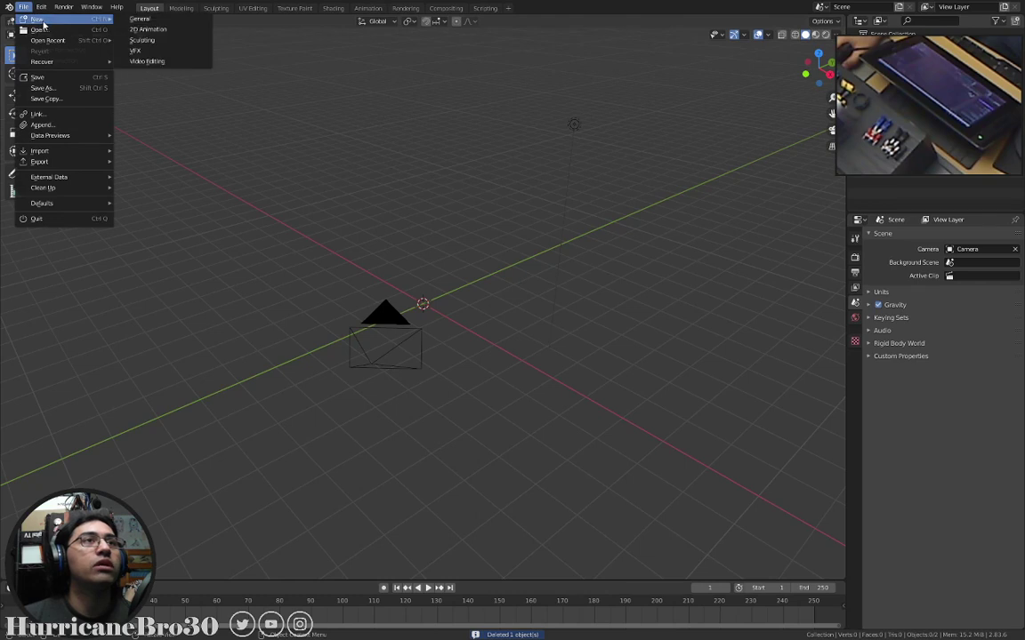
left_click(125, 20)
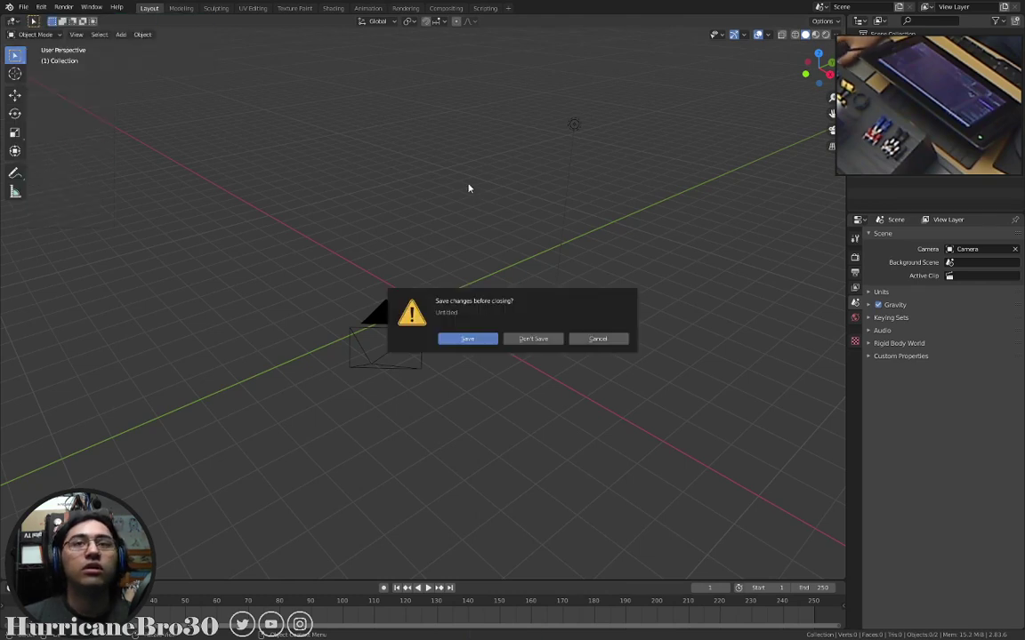
left_click(538, 339)
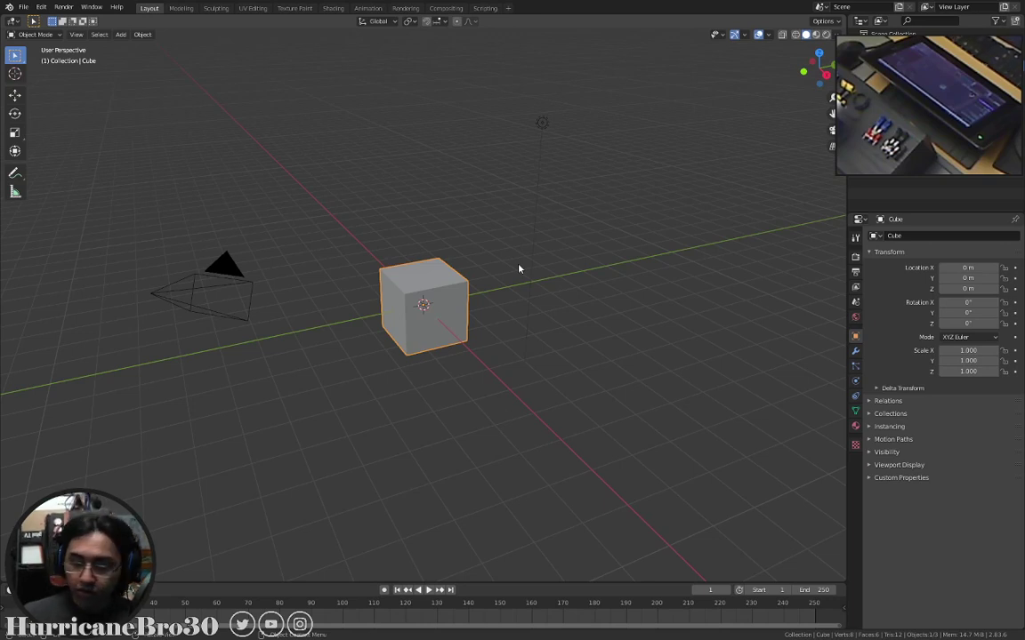
key("KP_1")
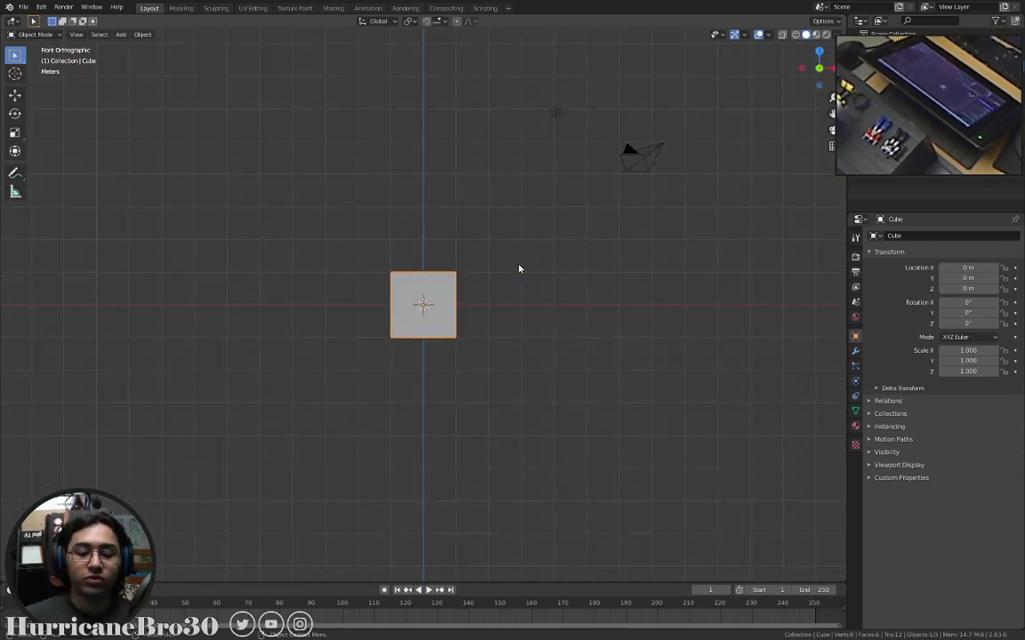
scroll(446, 282, "up", 4)
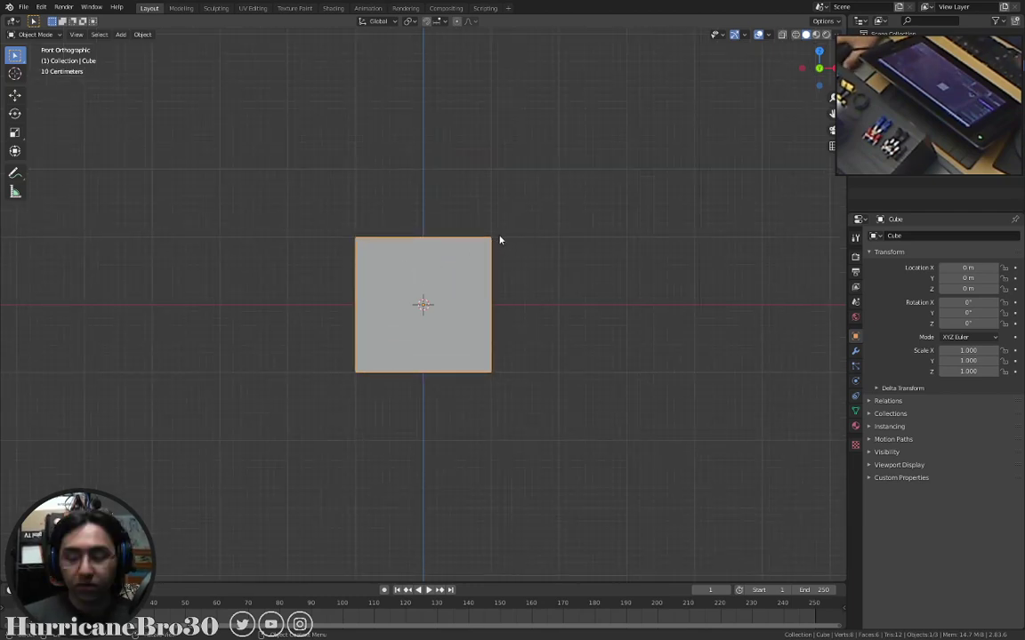
key("KP_3")
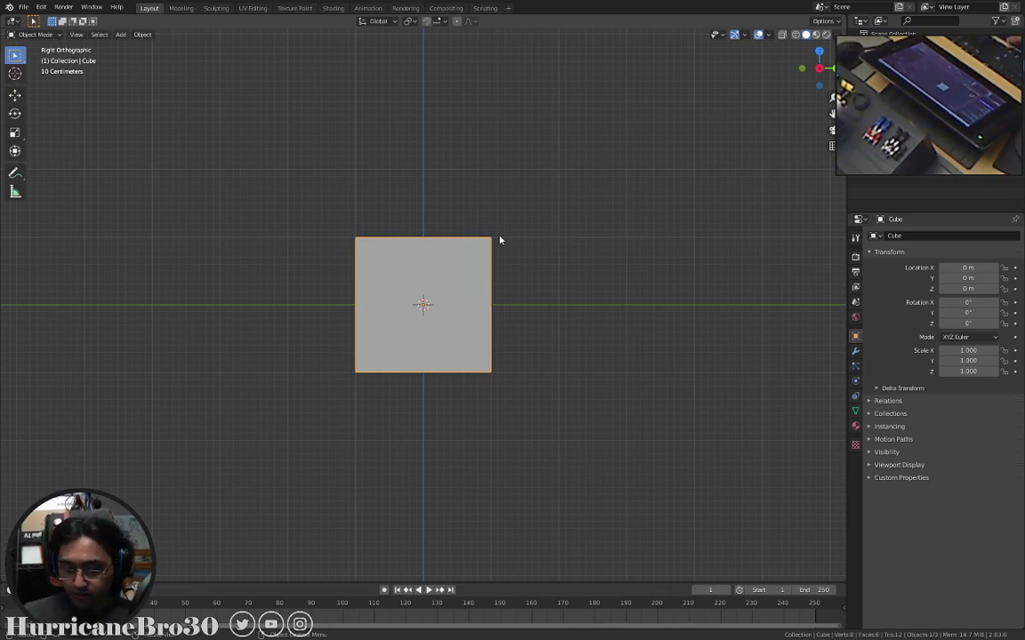
key("ctrl+KP_3")
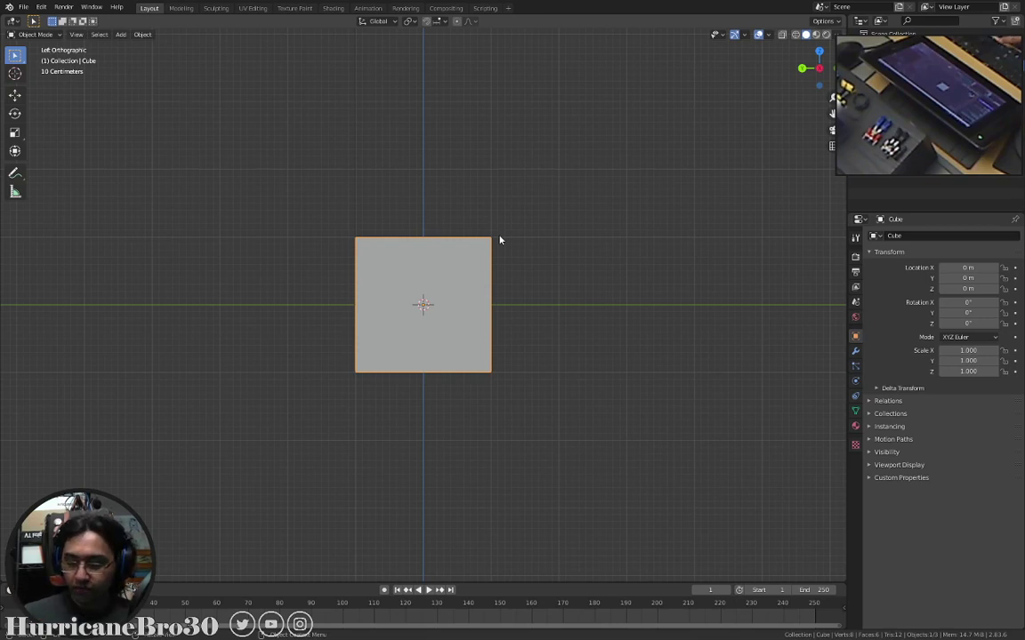
key("KP_1")
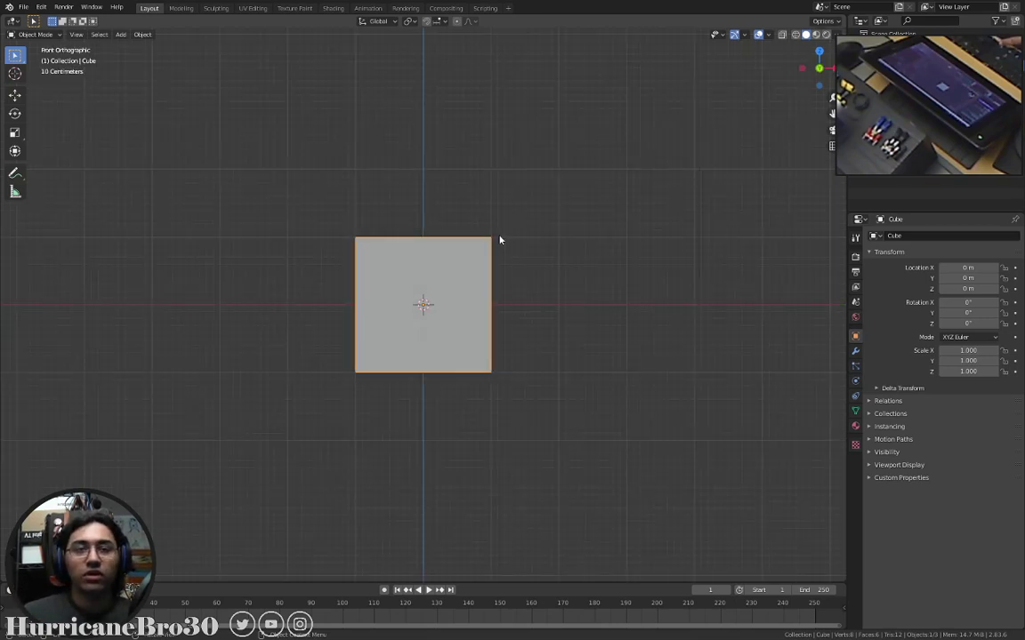
key("ctrl+KP_1")
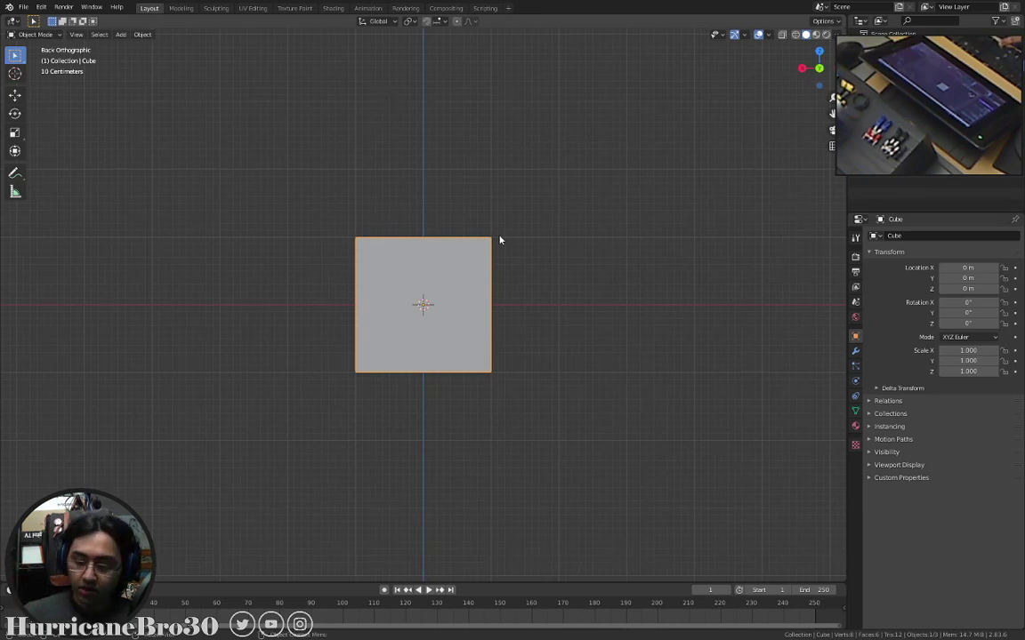
key("KP_3")
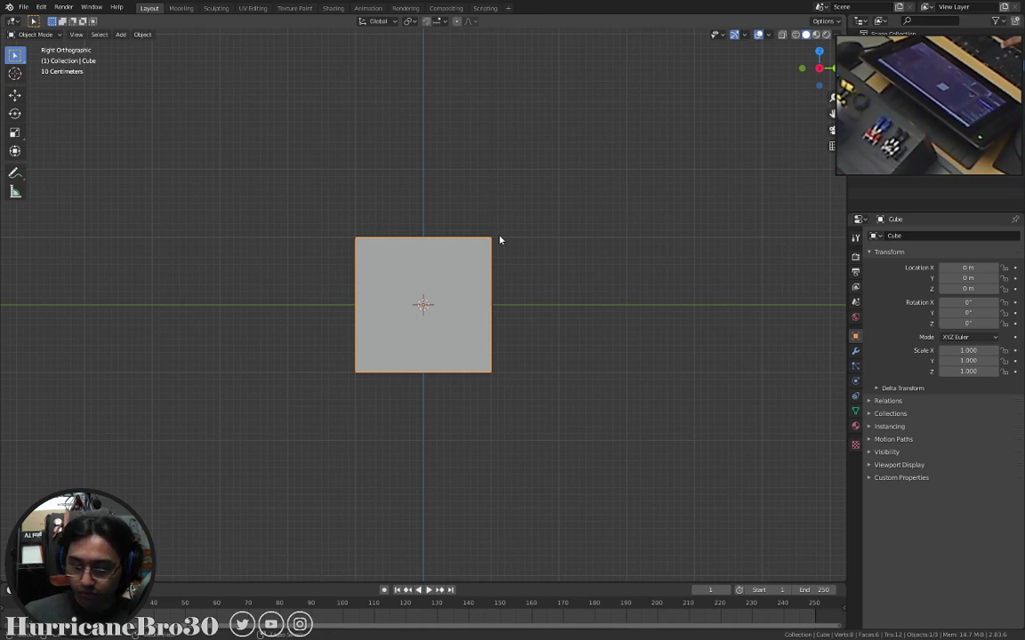
key("ctrl+KP_3")
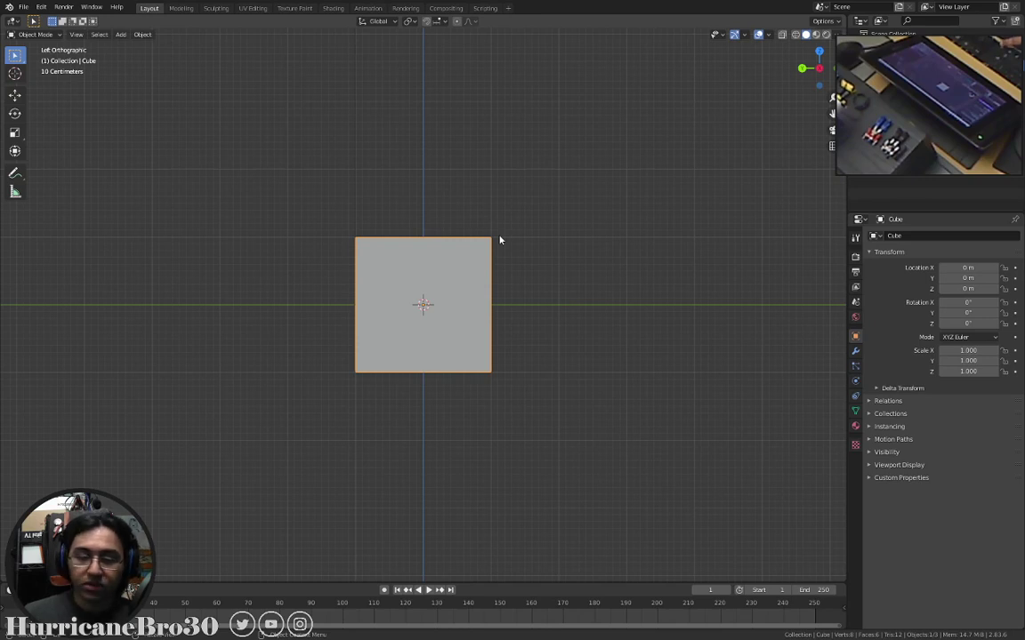
key("KP_7")
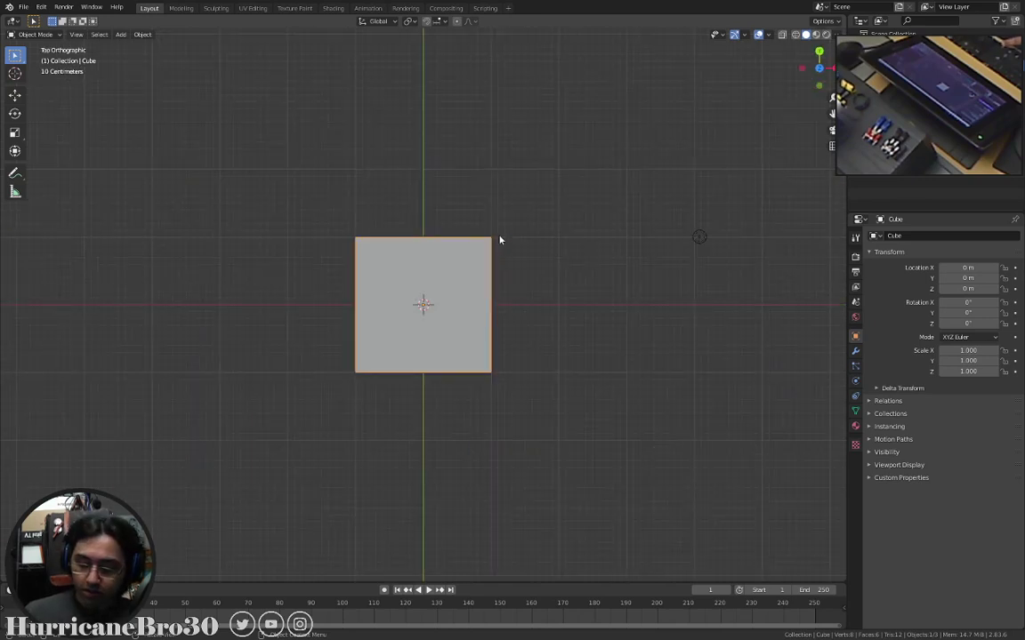
key("ctrl+KP_7")
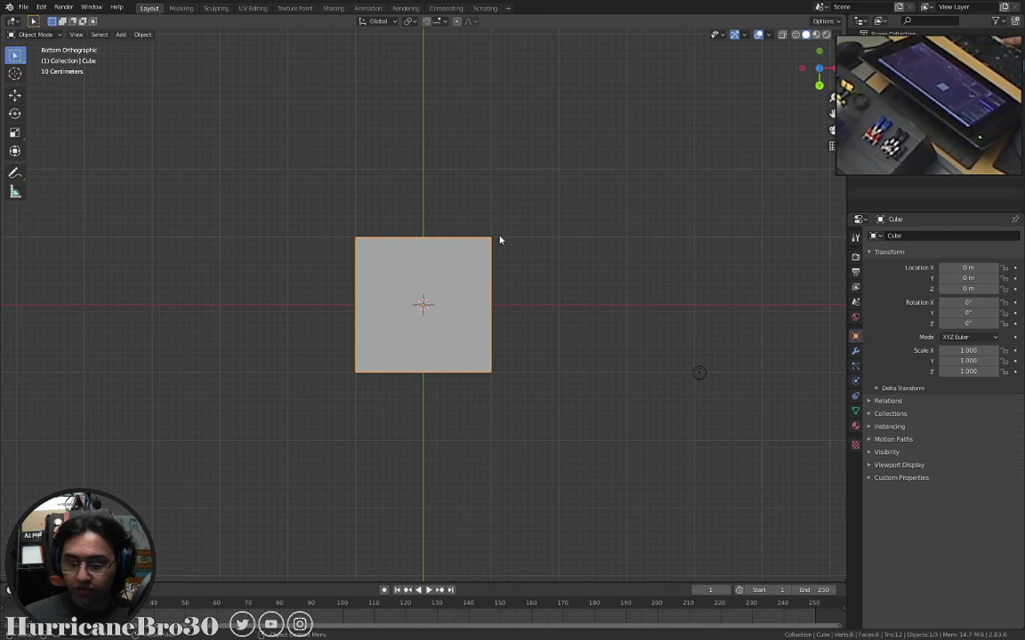
key("KP_1")
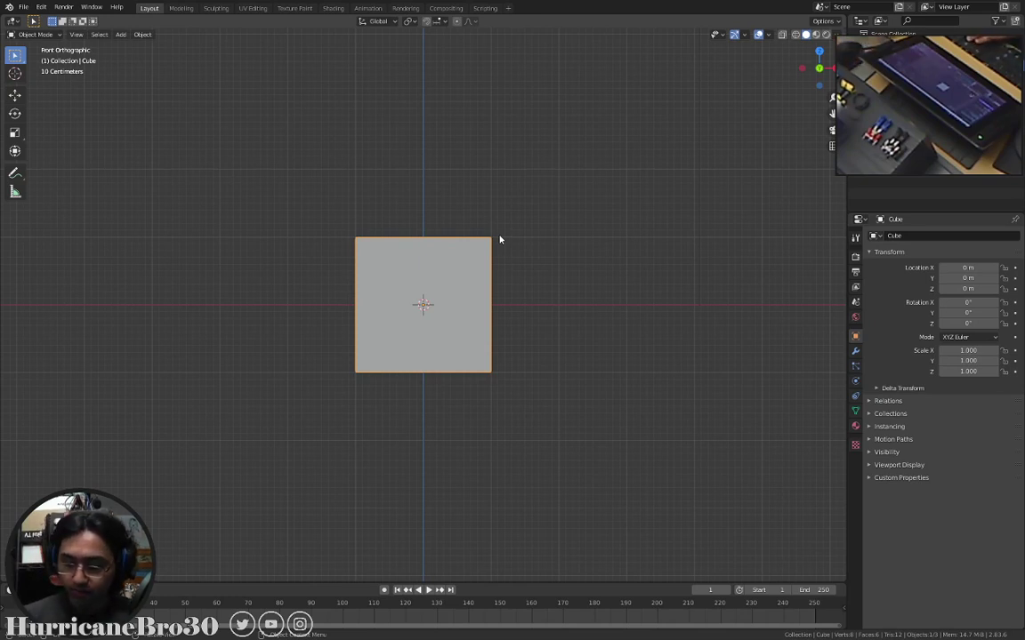
middle_click_drag(500, 239, 500, 240)
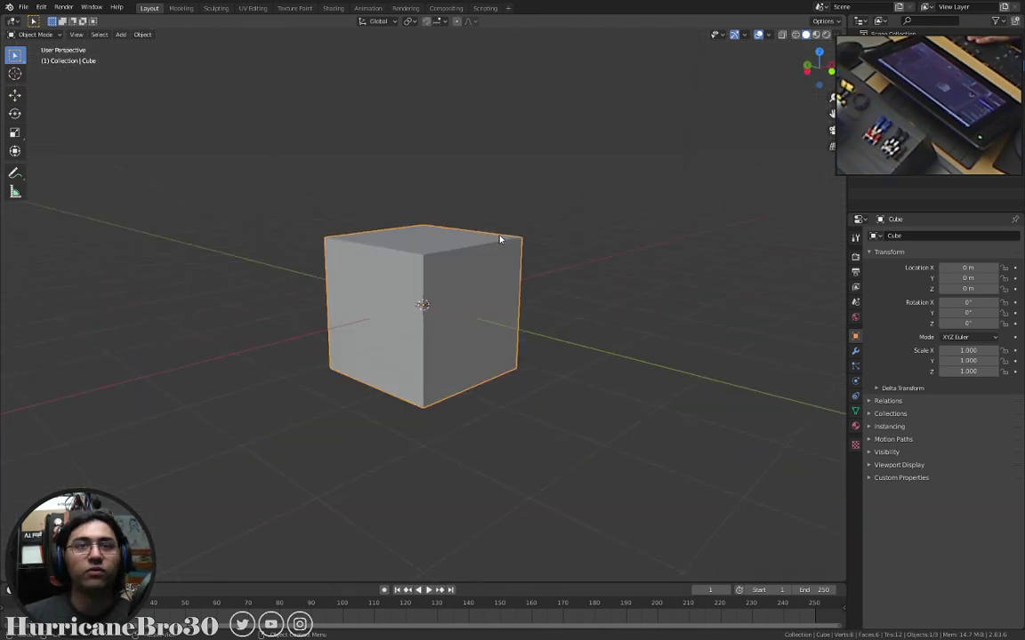
middle_click_drag(499, 239, 500, 239)
middle_click_drag(500, 240, 500, 240)
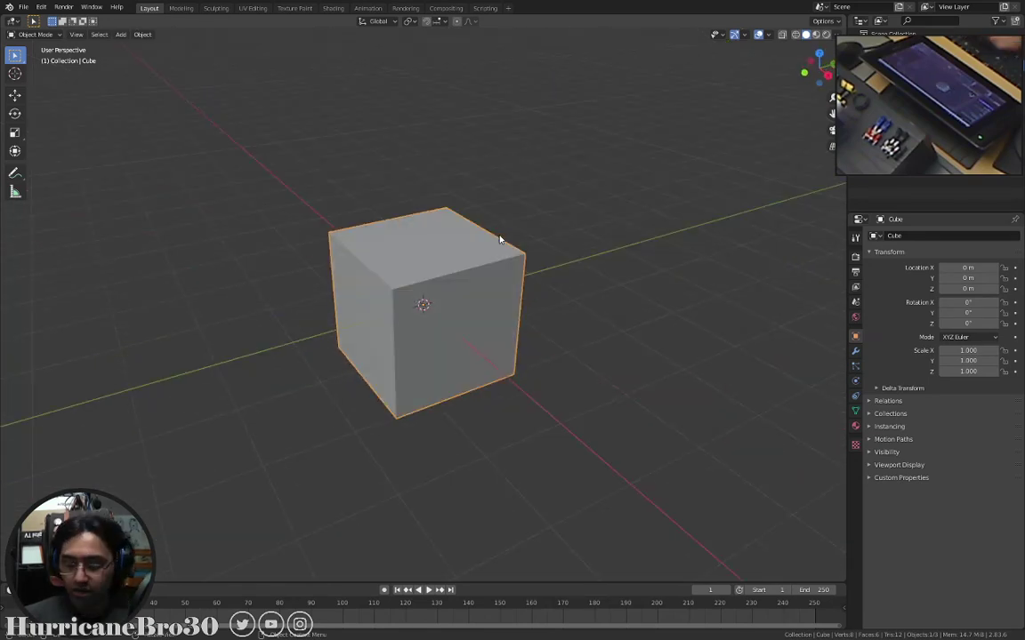
key("KP_1")
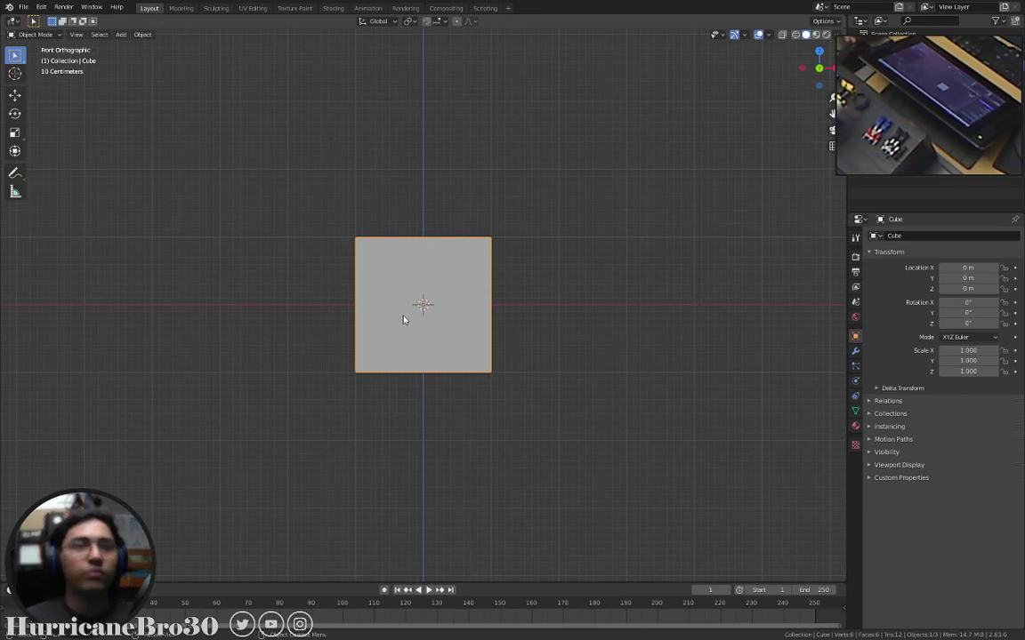
Enter Edit Mode on the cube and select its top front edge.
key("Tab")
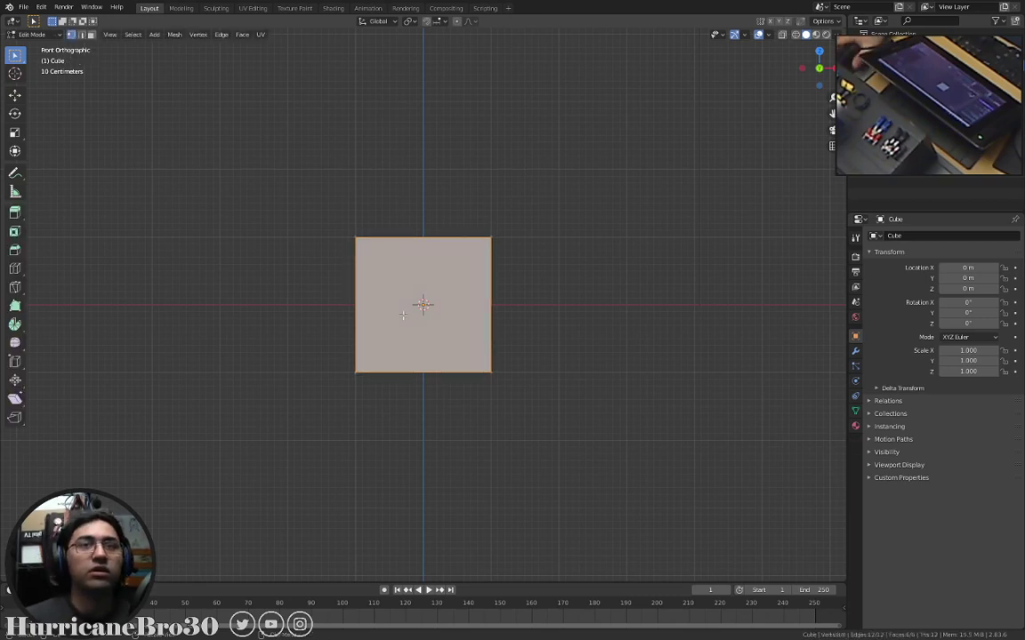
middle_click_drag(425, 251, 394, 273)
scroll(425, 268, "up", 2)
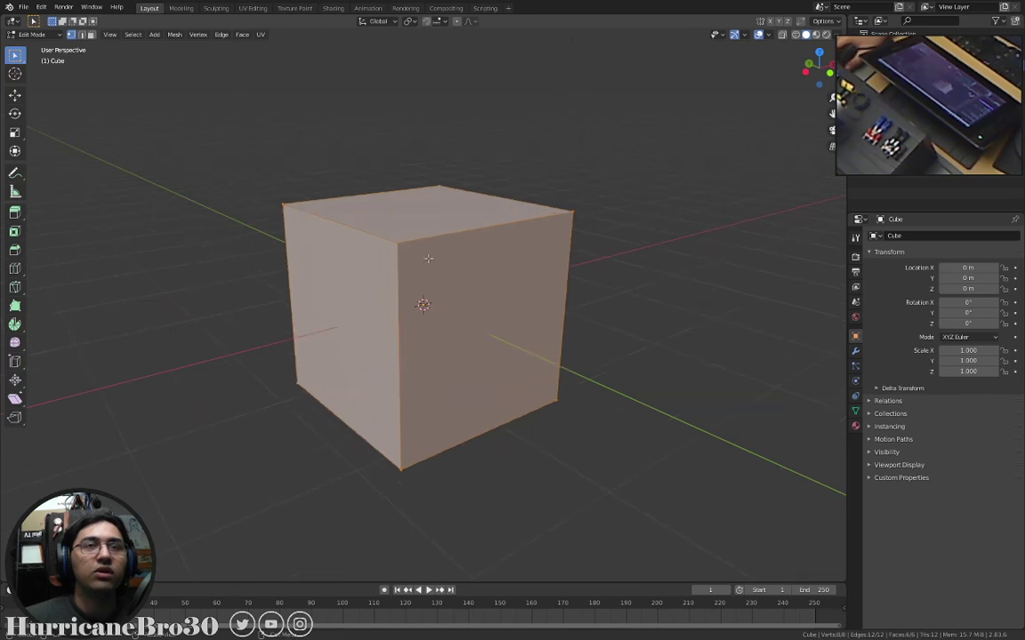
middle_click_drag(496, 243, 504, 250)
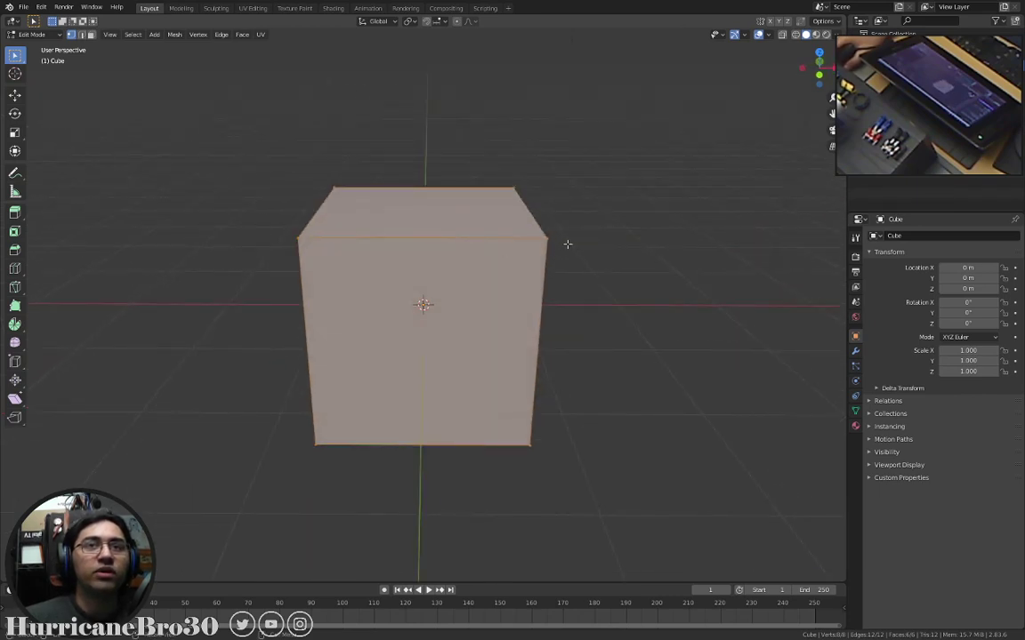
middle_click_drag(567, 243, 467, 215)
left_click(507, 227)
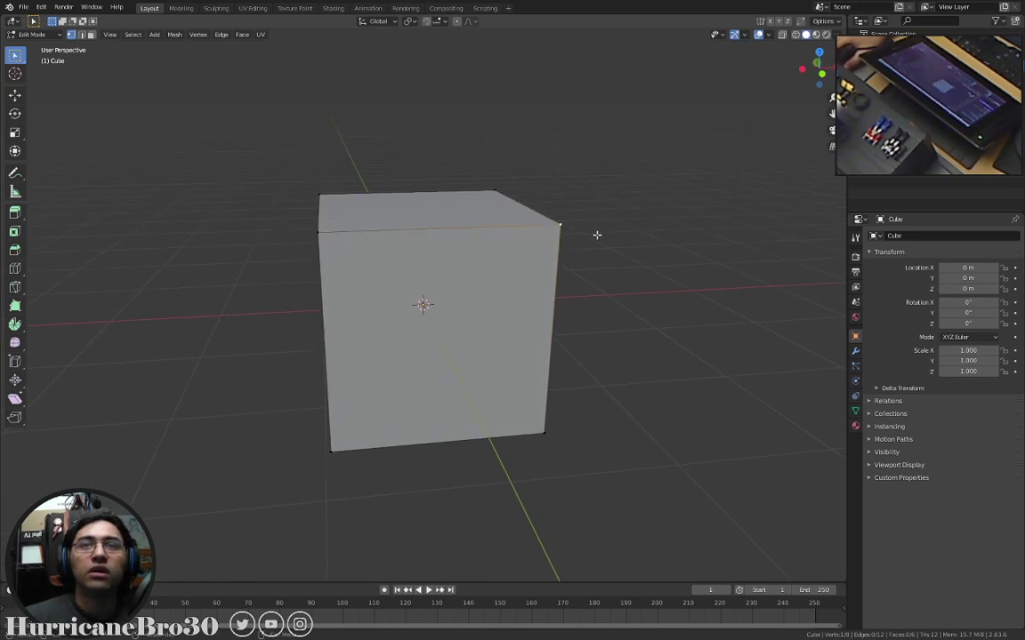
Open the sidebar Transform panel showing the vertex at X 1 m, Y -1 m, Z 1 m.
middle_click_drag(596, 233, 501, 228)
middle_click_drag(407, 228, 498, 281)
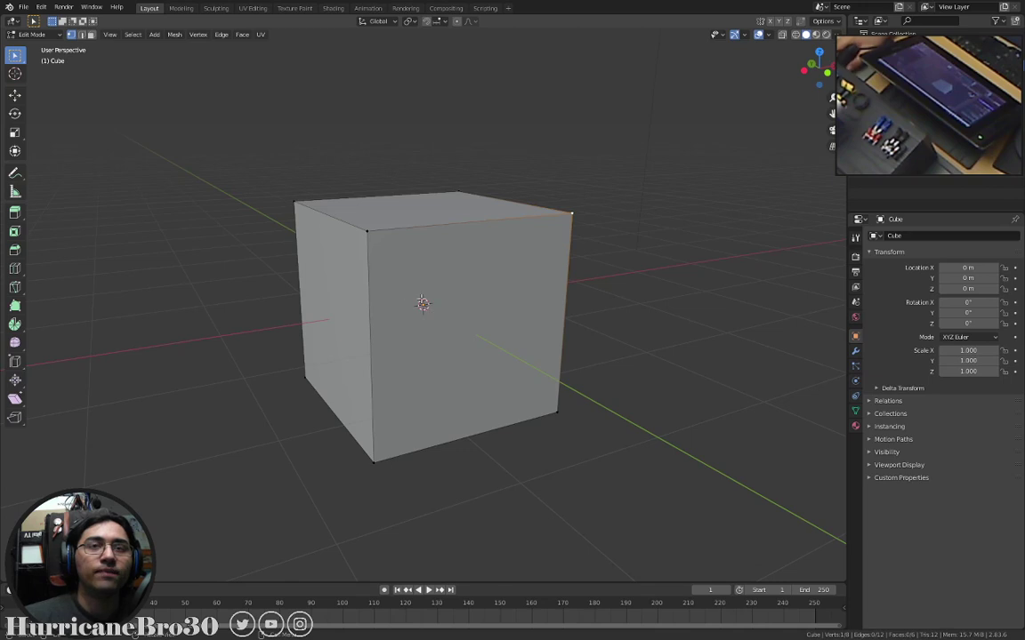
middle_click_drag(407, 271, 464, 291)
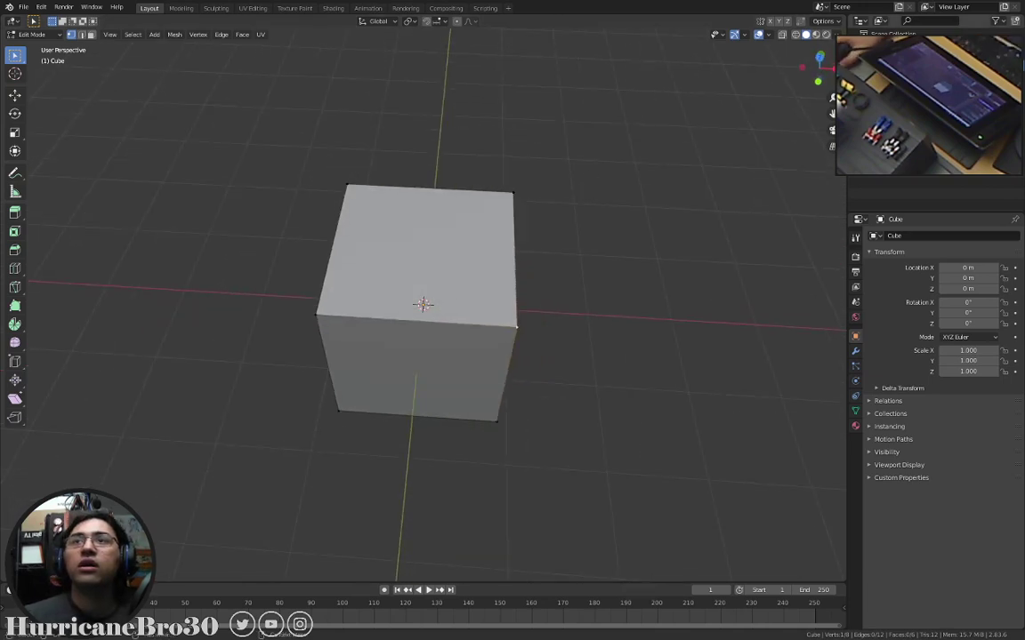
middle_click_drag(515, 236, 523, 229)
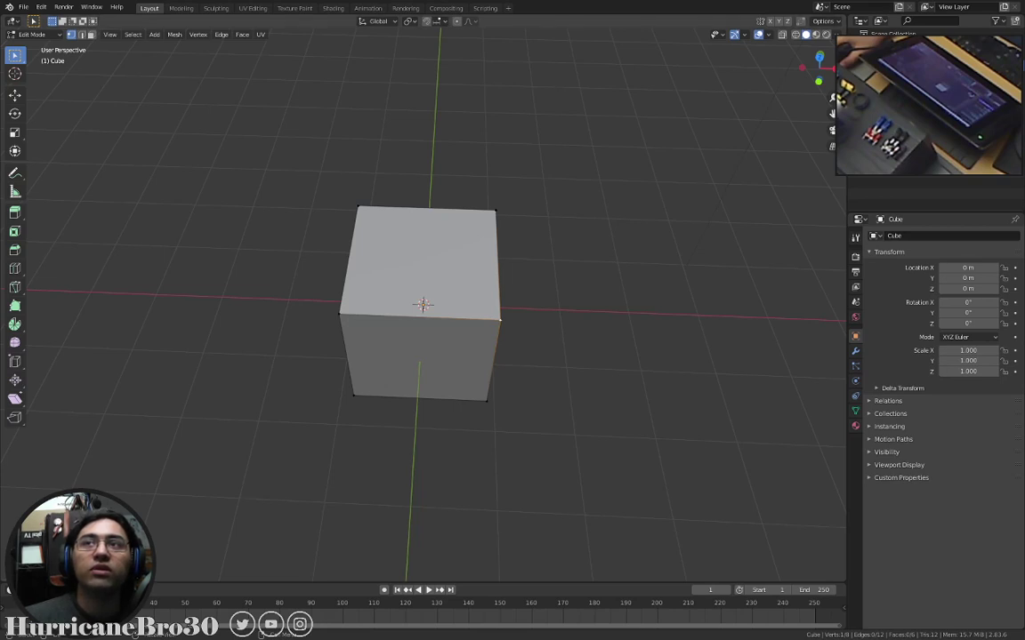
left_click_drag(836, 52, 731, 62)
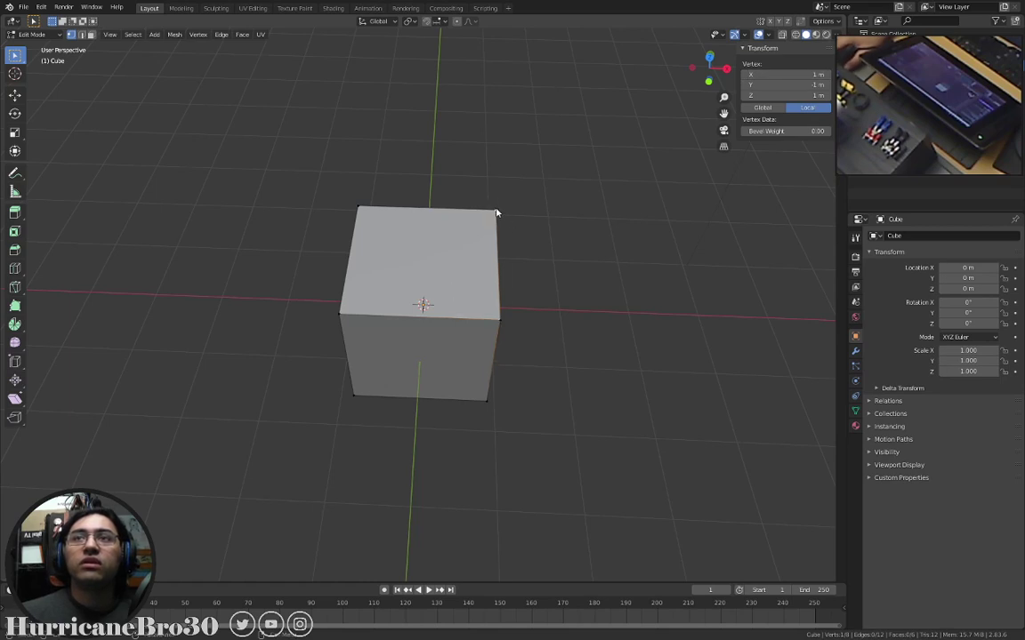
Select the cube's front-right top corner vertex and set its X to 0.
left_click(499, 318)
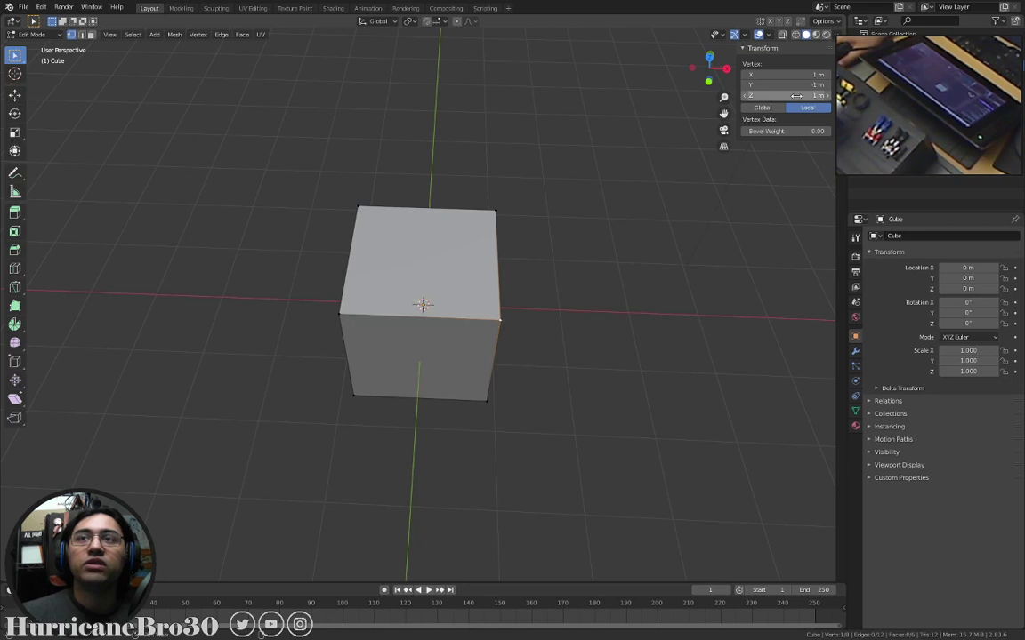
middle_click_drag(483, 339, 524, 299)
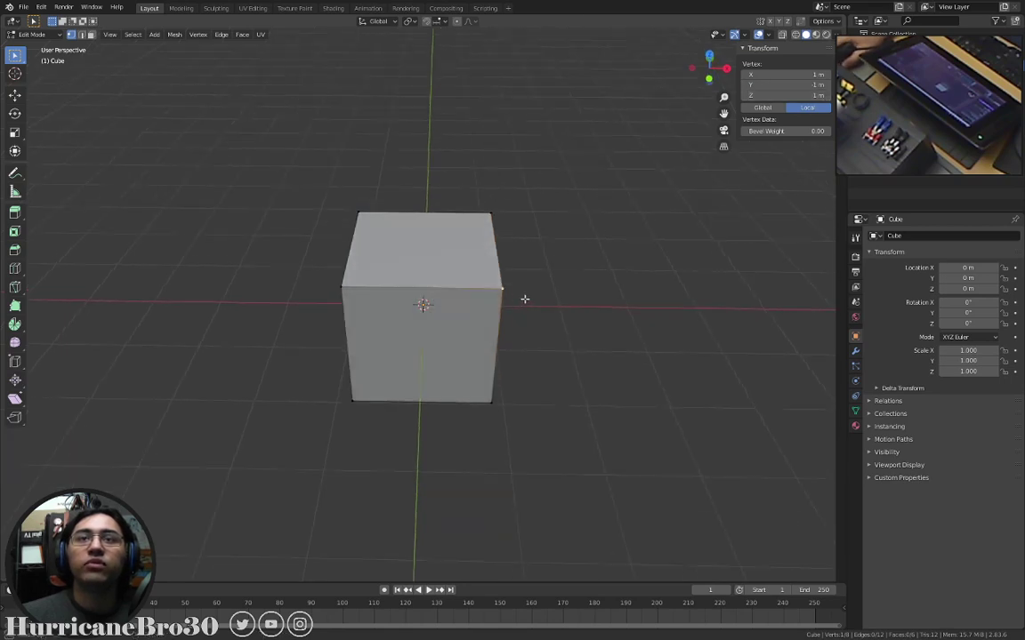
left_click(801, 75)
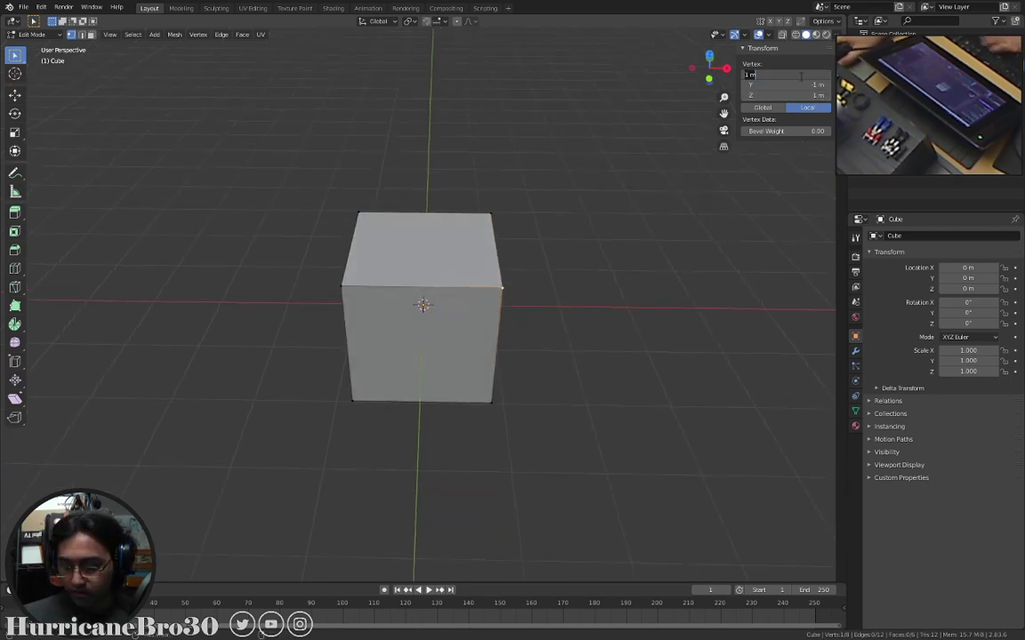
type("0")
key("Return")
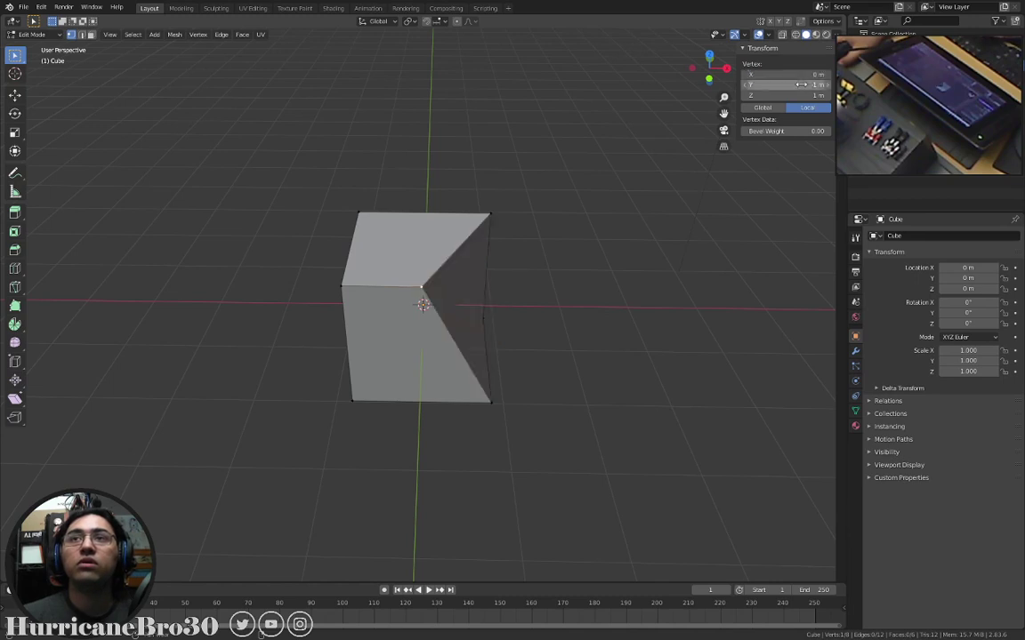
Set the vertex's Y coordinate to 0, keeping Z at 1 m, and inspect the top.
middle_click_drag(534, 294, 567, 256)
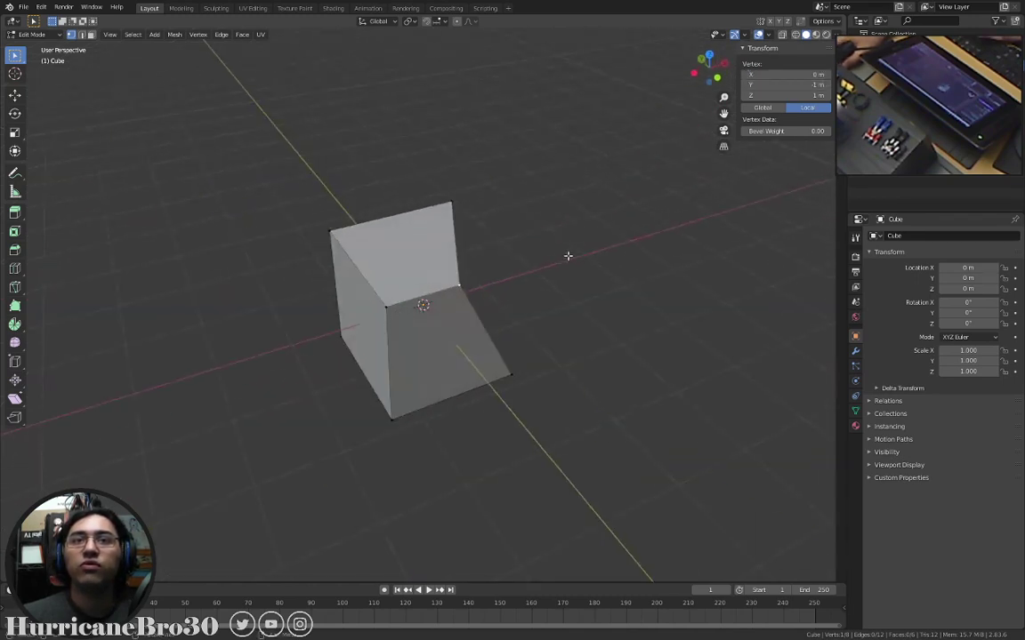
middle_click_drag(330, 286, 567, 124)
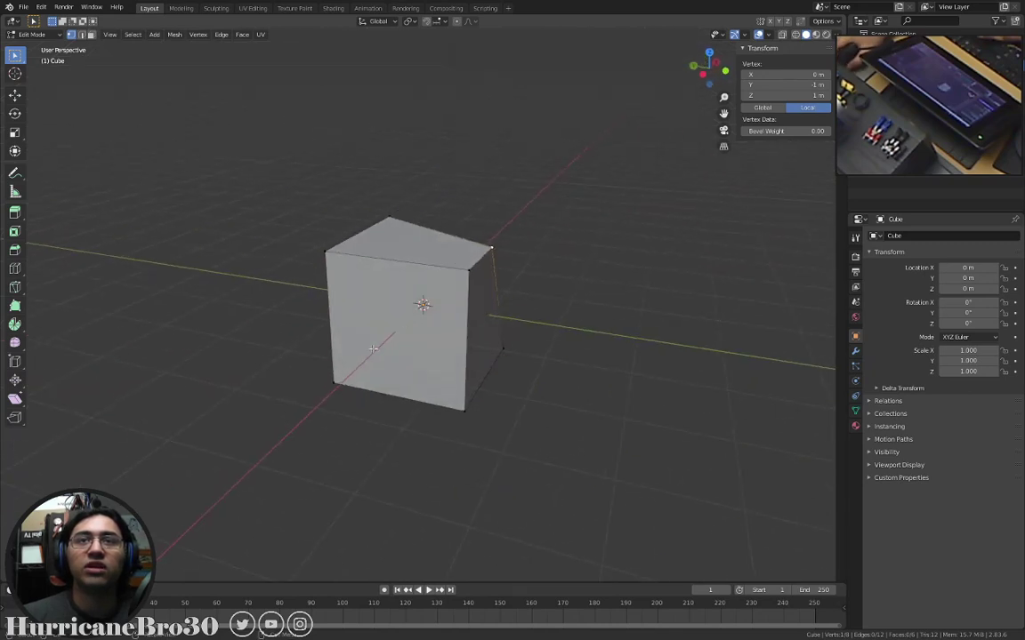
middle_click_drag(442, 319, 542, 227)
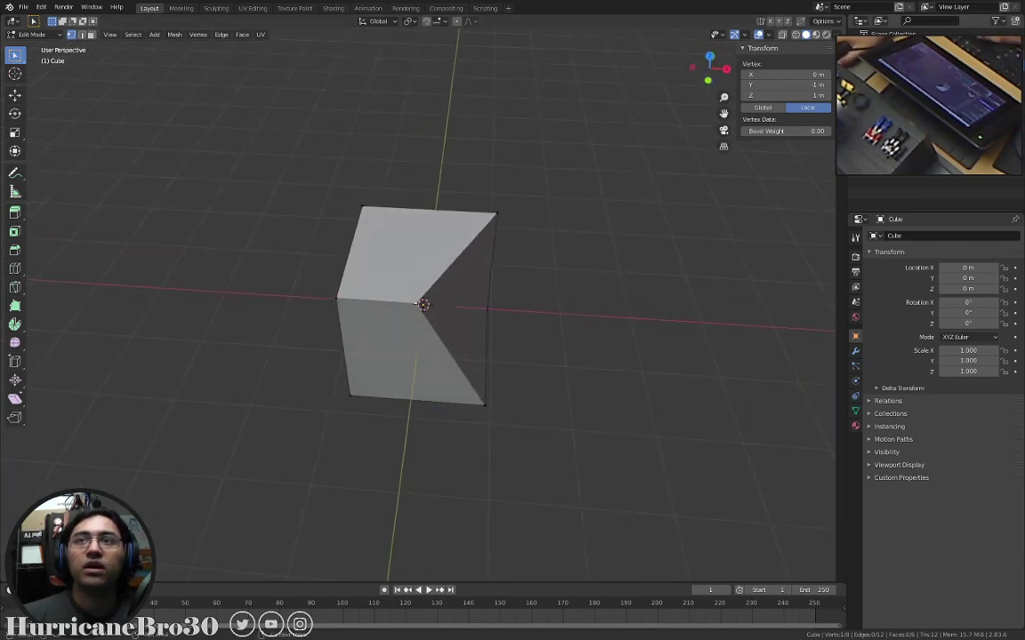
left_click(789, 85)
type("-1 m")
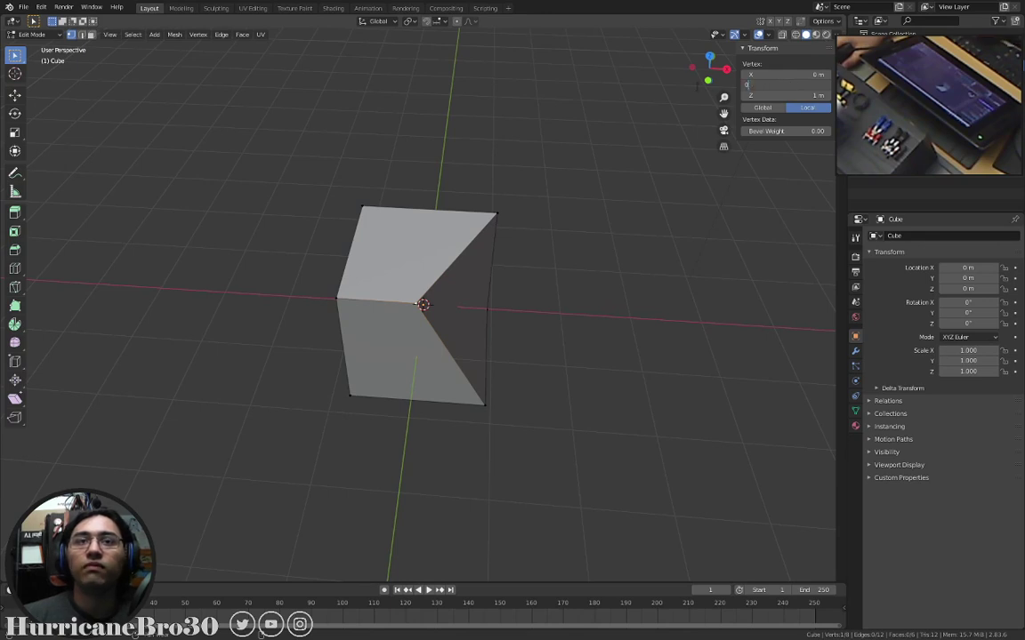
key("Return")
middle_click_drag(600, 144, 505, 146)
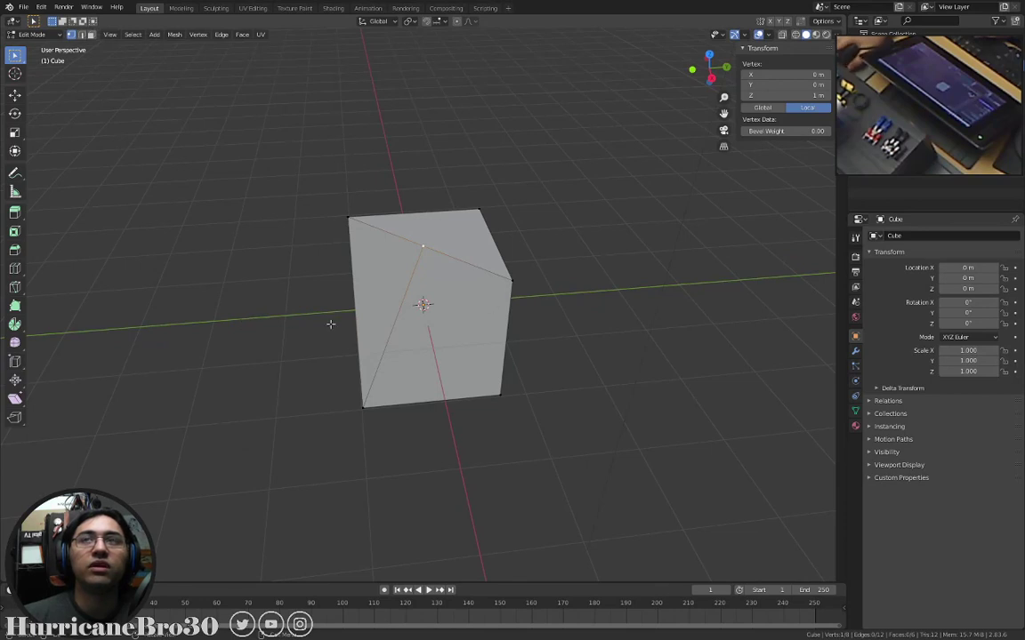
middle_click_drag(285, 301, 480, 196)
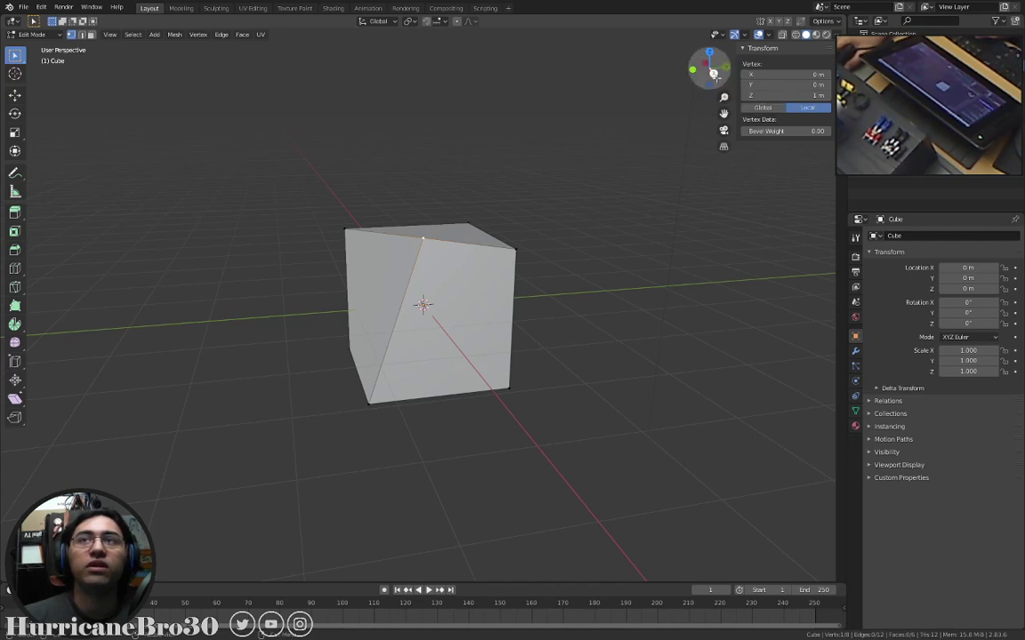
Drop the vertex to Z 0 and inspect the dented corner.
middle_click_drag(568, 220, 626, 231)
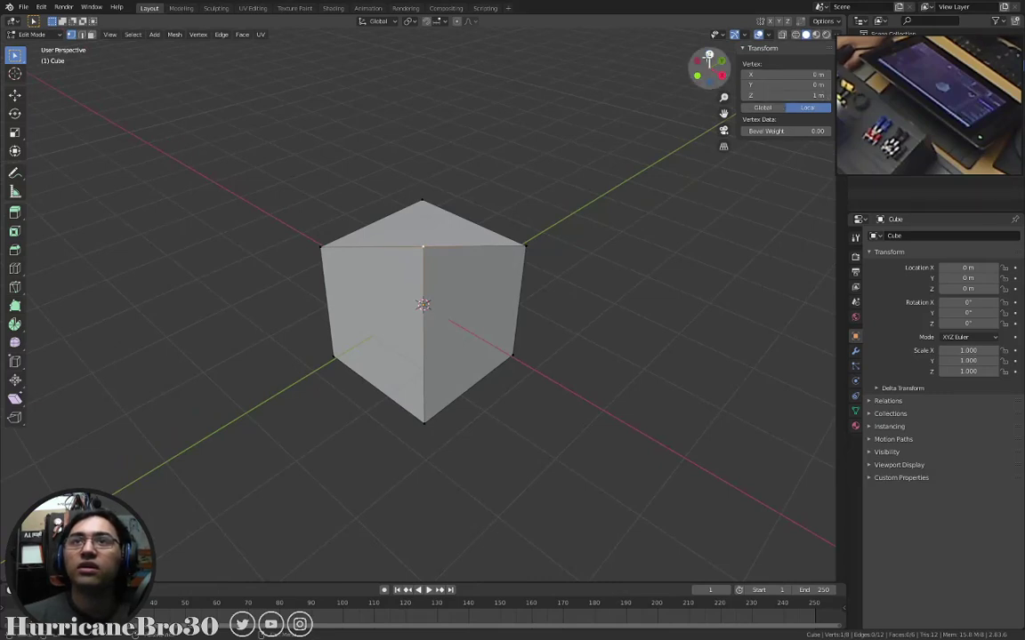
left_click(805, 95)
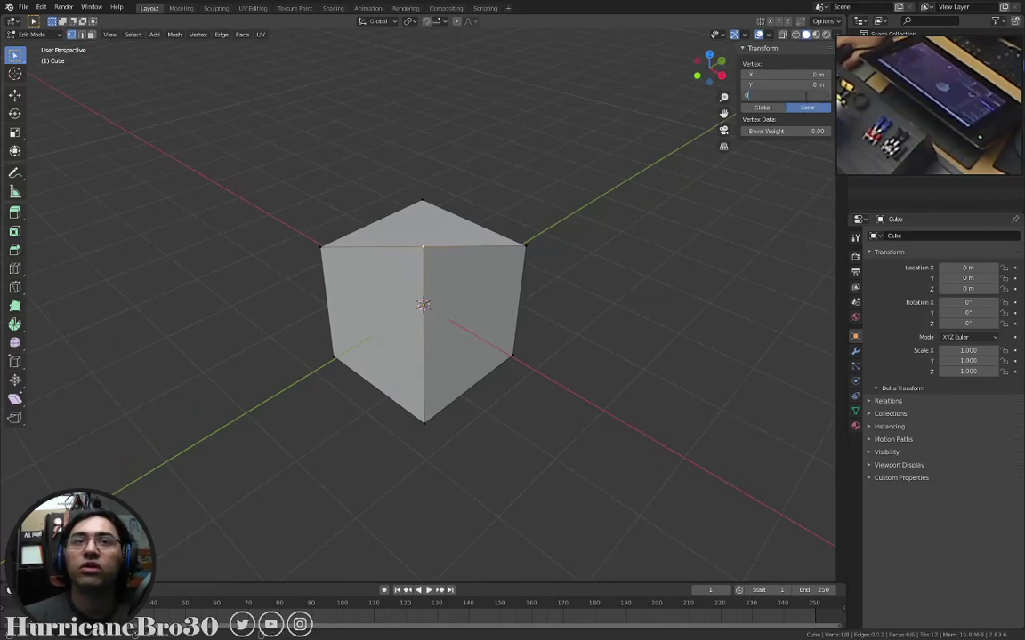
type("0")
key("Return")
middle_click_drag(591, 120, 518, 229)
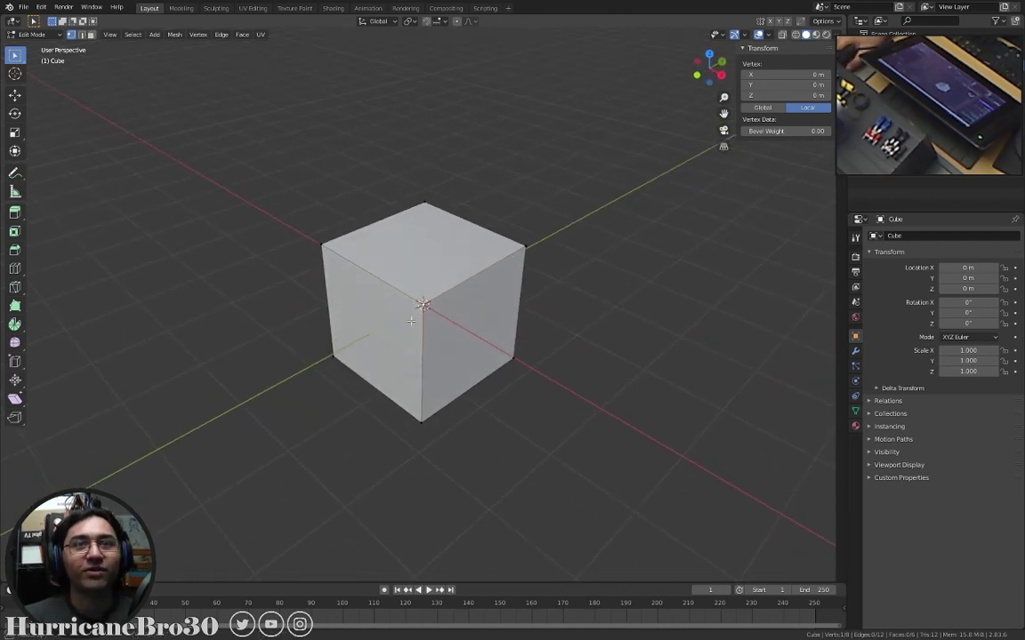
middle_click_drag(410, 320, 414, 324)
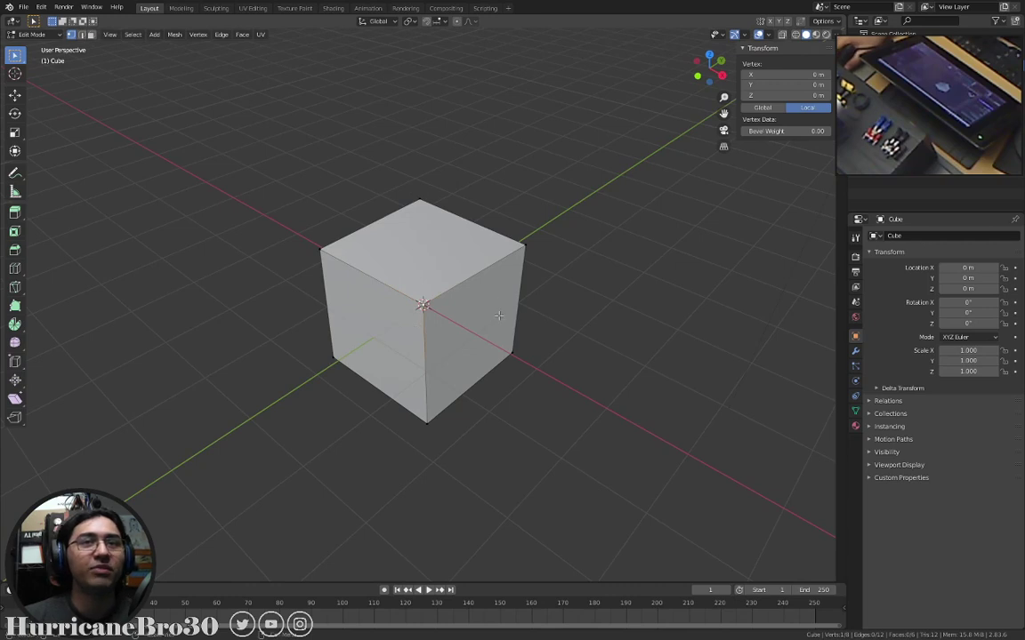
middle_click_drag(499, 314, 439, 229)
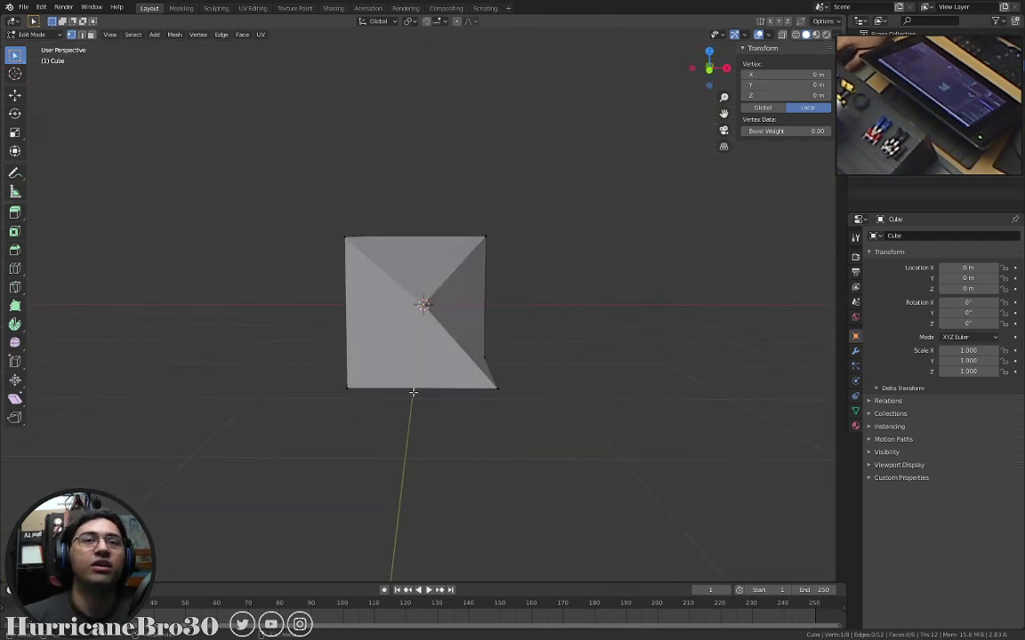
middle_click_drag(412, 392, 427, 164)
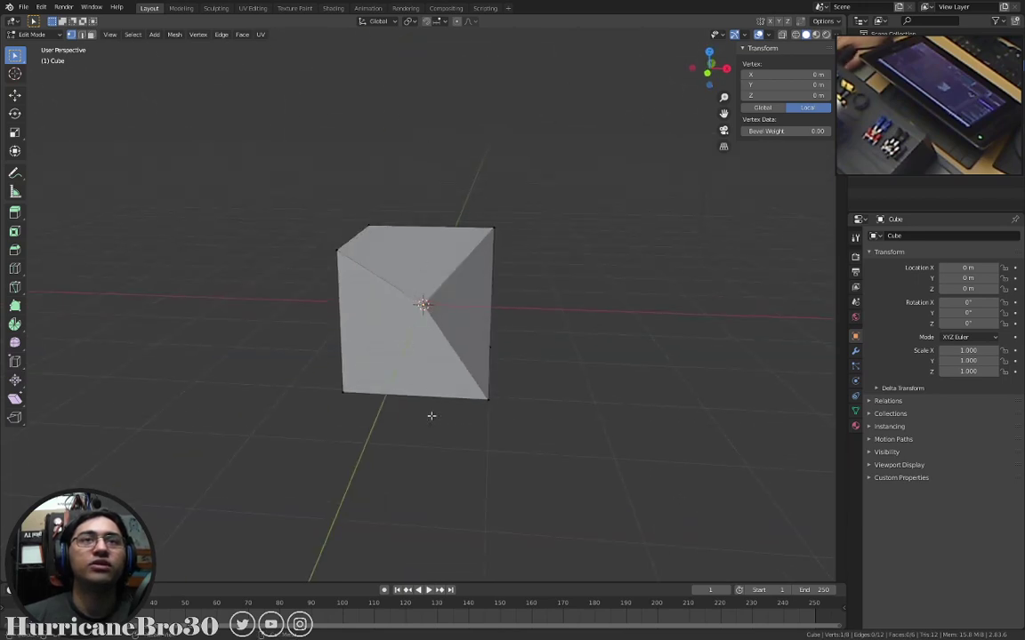
middle_click_drag(431, 416, 445, 130)
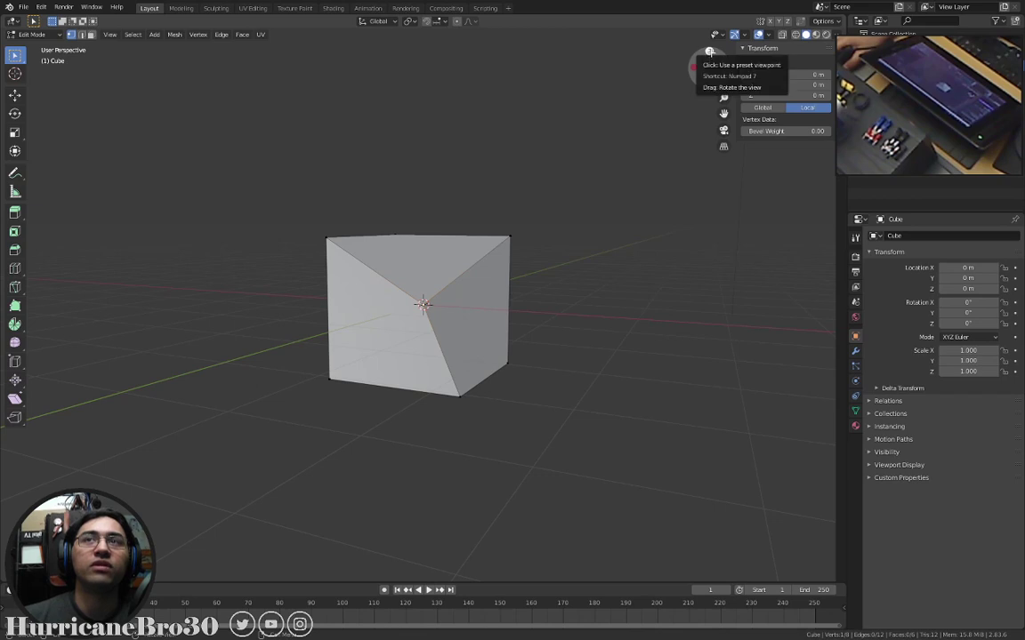
Undo the vertex moves, returning the corner to X 1 m, Y -1 m, Z 1 m.
key("s")
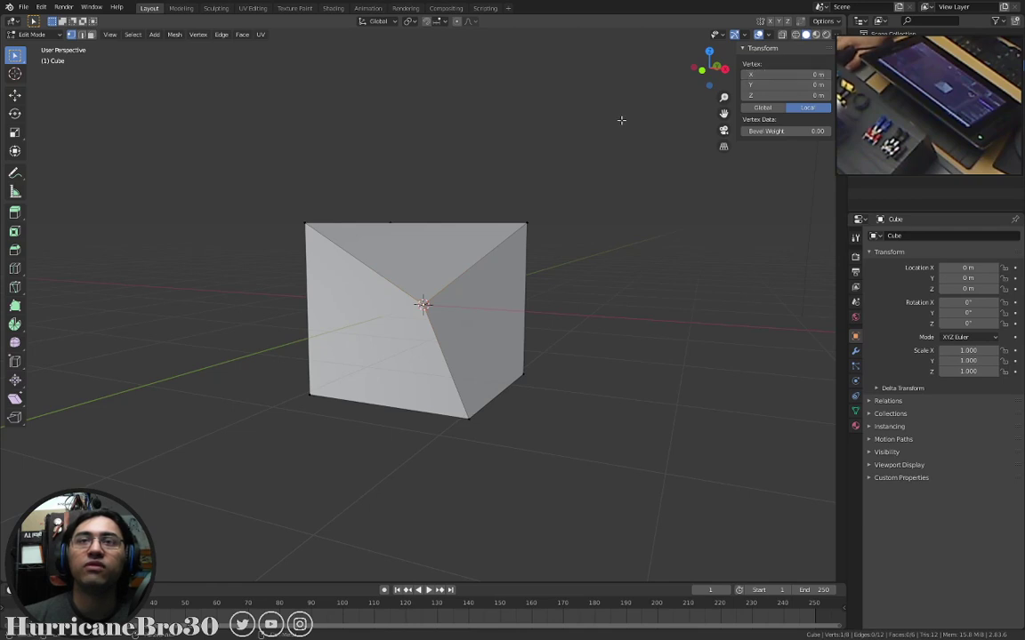
middle_click_drag(619, 119, 649, 142)
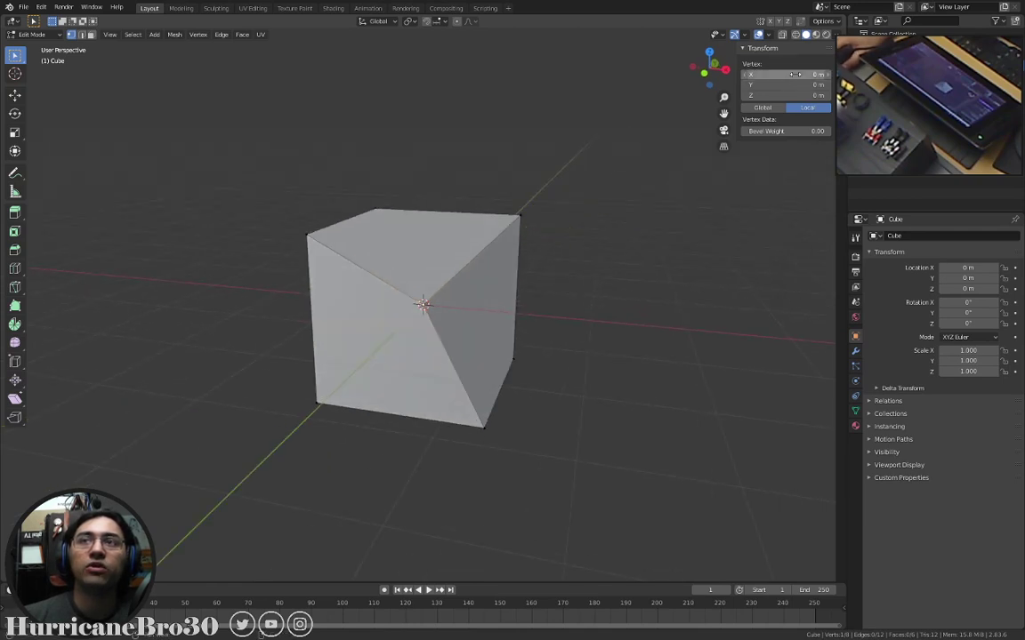
scroll(454, 237, "up", 2)
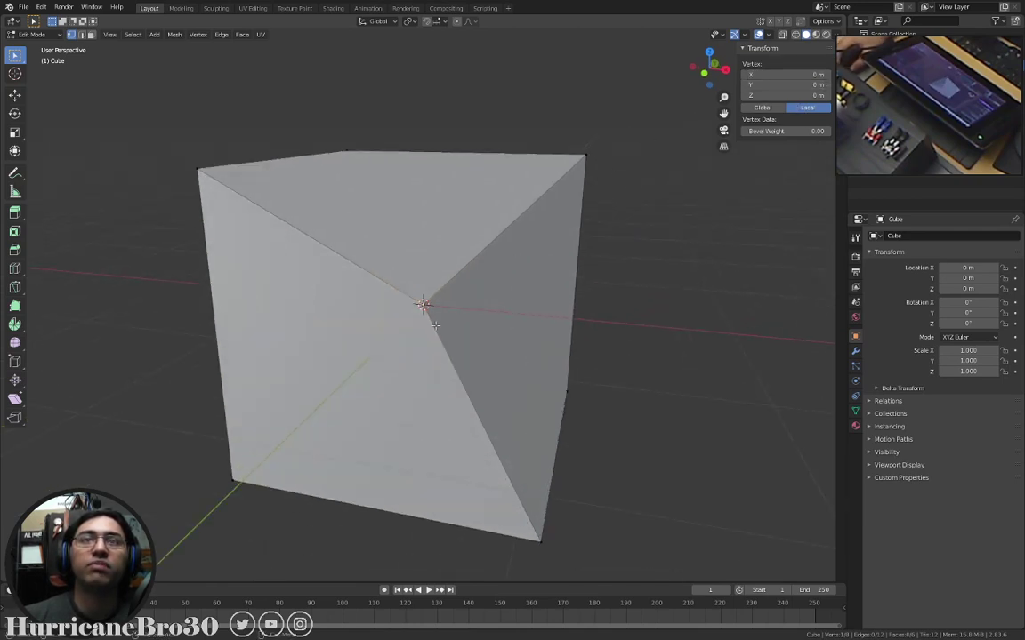
middle_click_drag(453, 237, 453, 319)
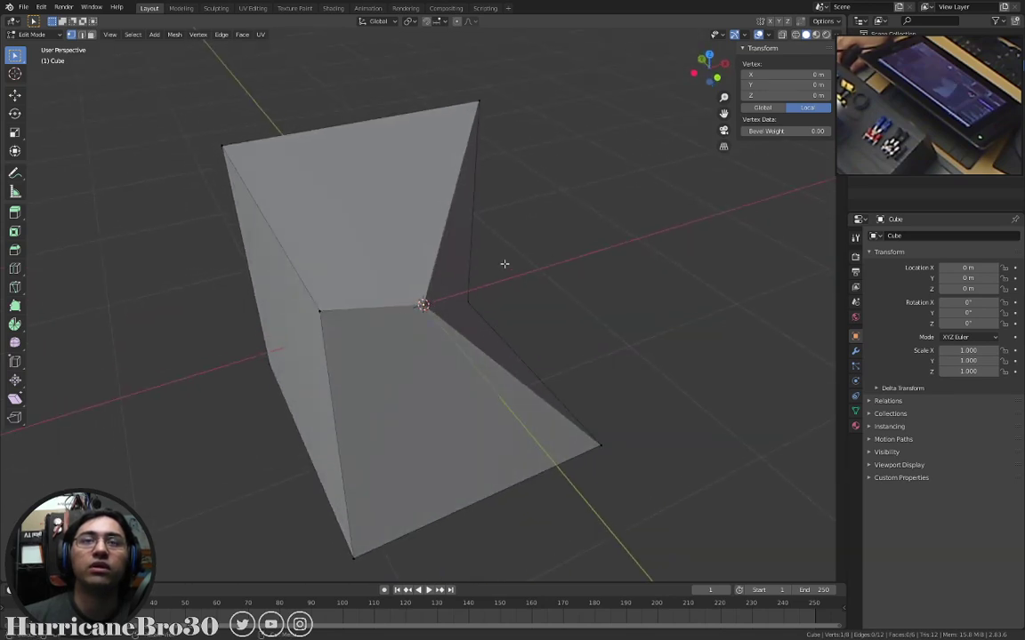
mouse_move(723, 245)
middle_mouse_down()
mouse_move(750, 217)
mouse_move(719, 228)
middle_mouse_up()
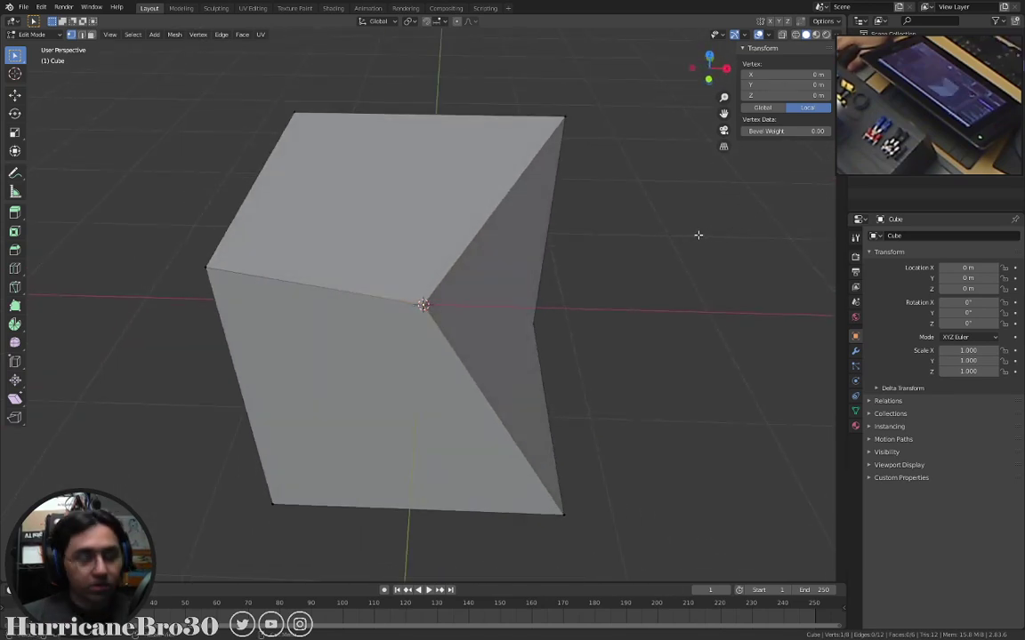
key("ctrl+z")
key("ctrl+z")
key("ctrl+z")
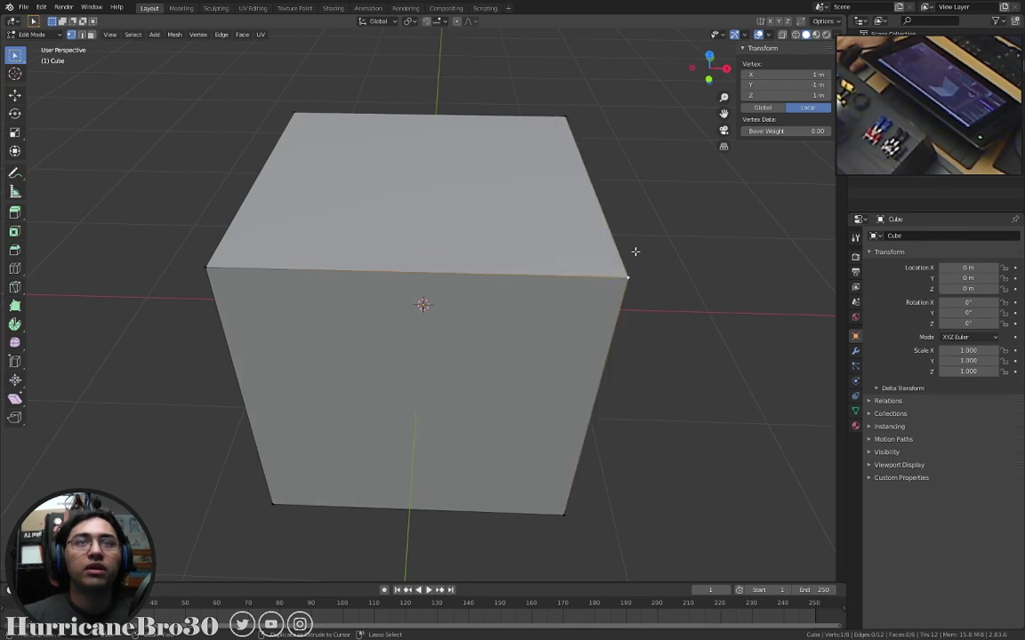
Add the front-top-left vertex to the selection, forming the top-front edge.
middle_click_drag(635, 252, 488, 265)
scroll(589, 256, "down", 3)
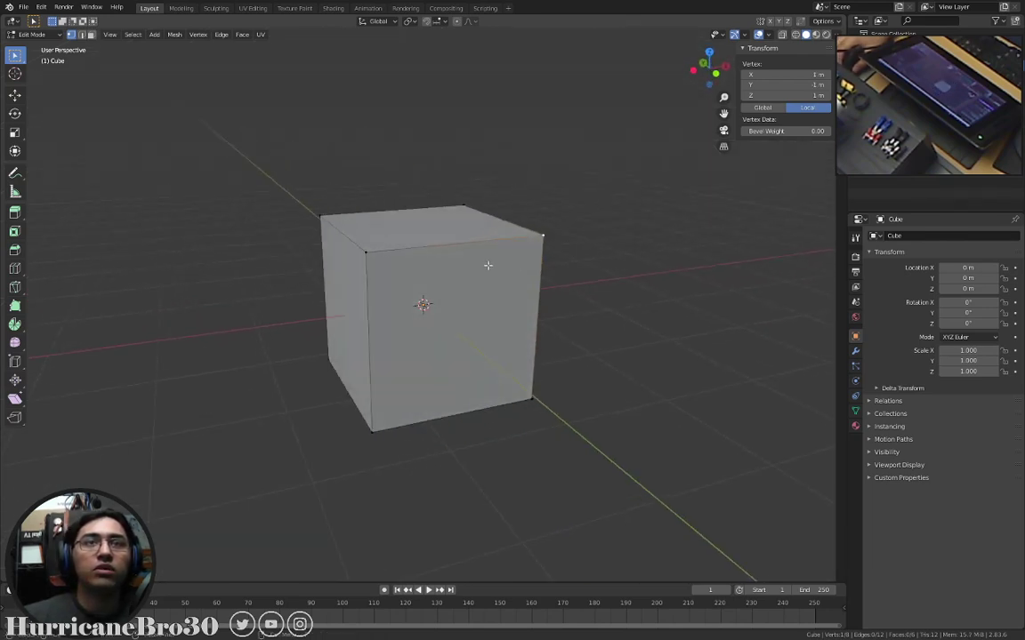
middle_click_drag(359, 222, 475, 259)
left_click(354, 259, "shift")
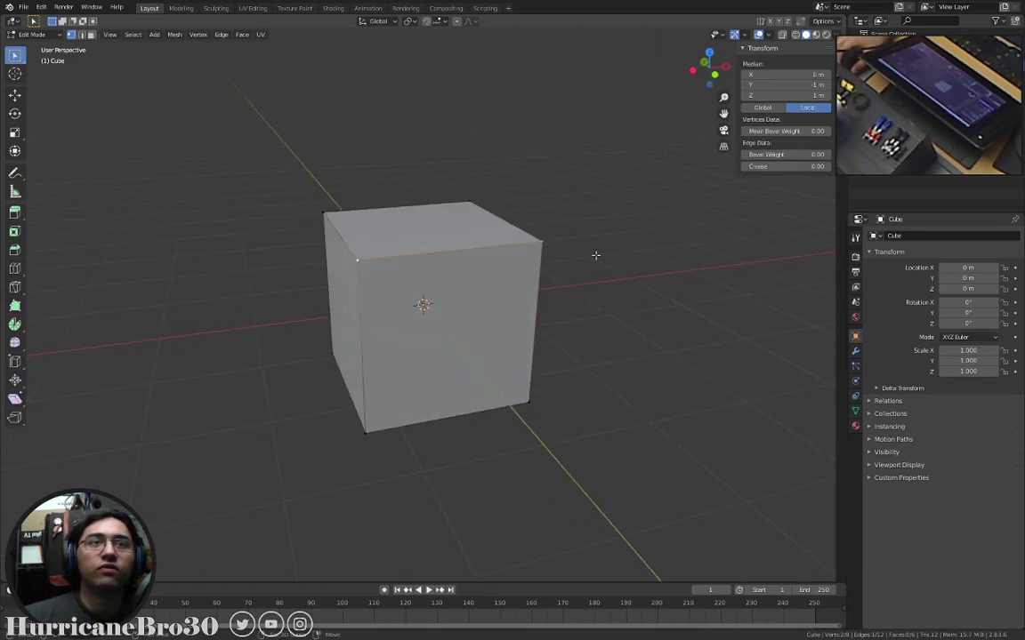
middle_click_drag(666, 235, 389, 256)
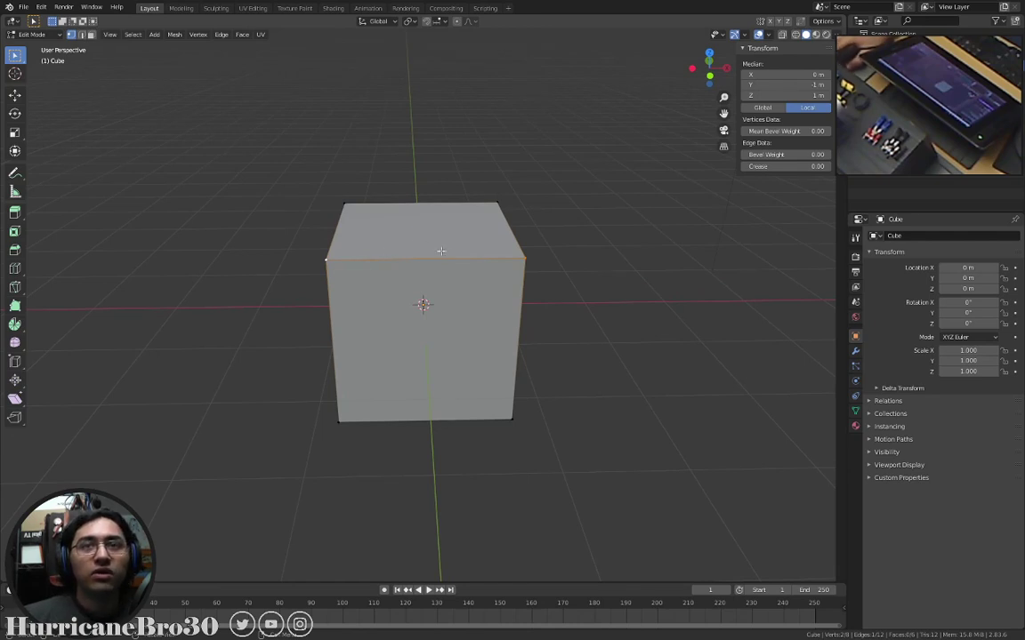
middle_click_drag(627, 248, 350, 283)
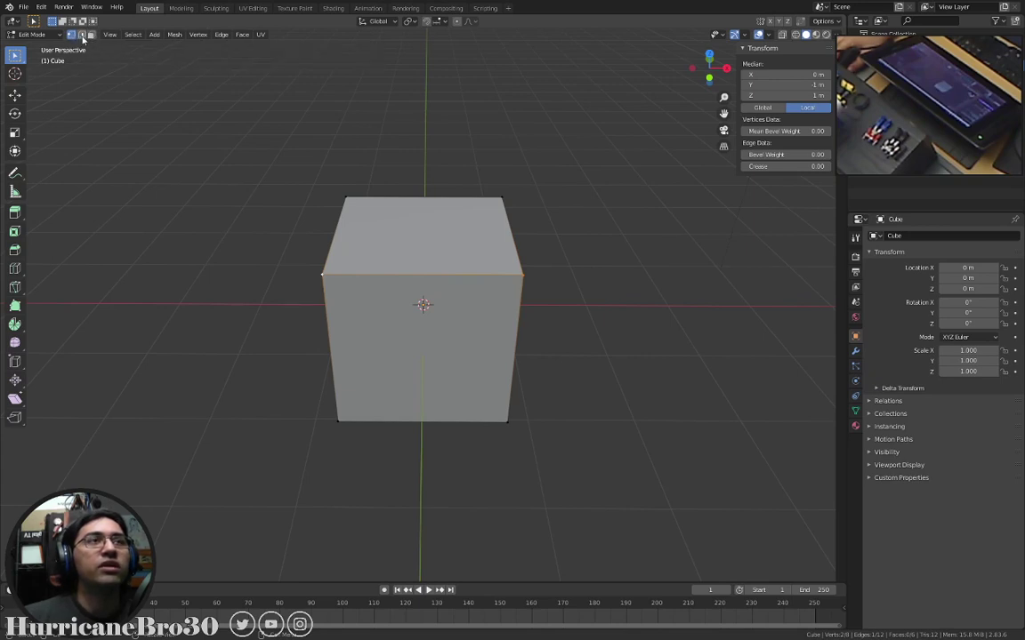
Switch to edge select and pick a single top edge of the cube.
middle_click_drag(498, 267, 570, 245)
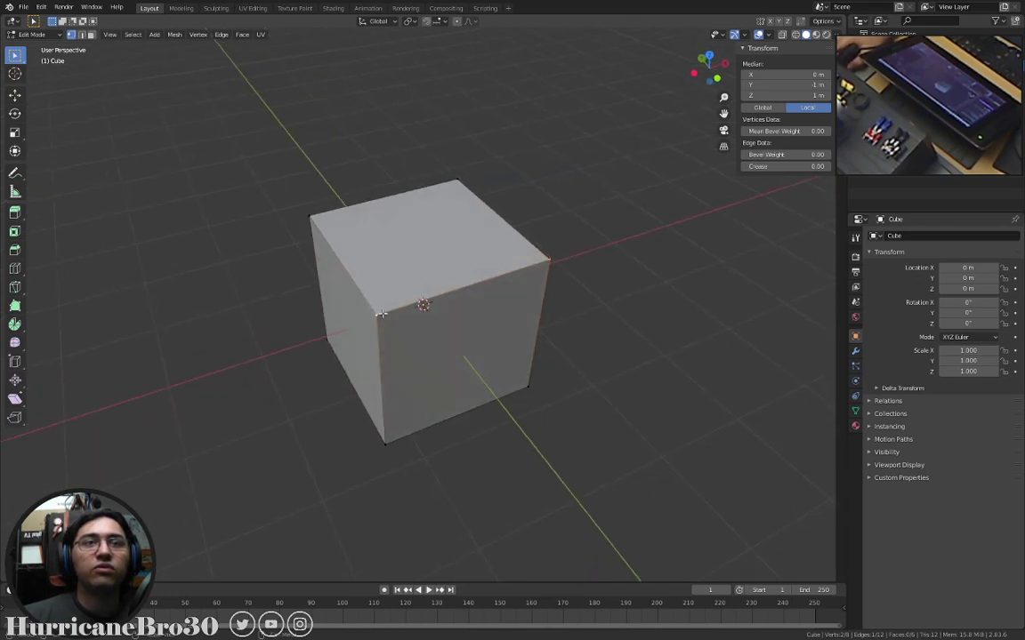
middle_click_drag(537, 263, 531, 270)
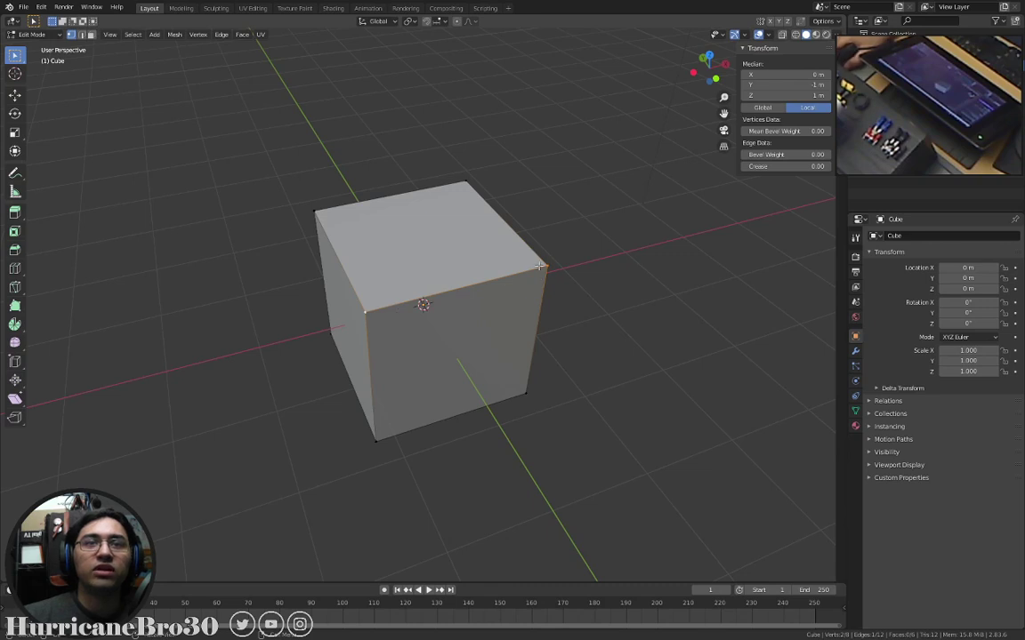
middle_click_drag(494, 264, 556, 234)
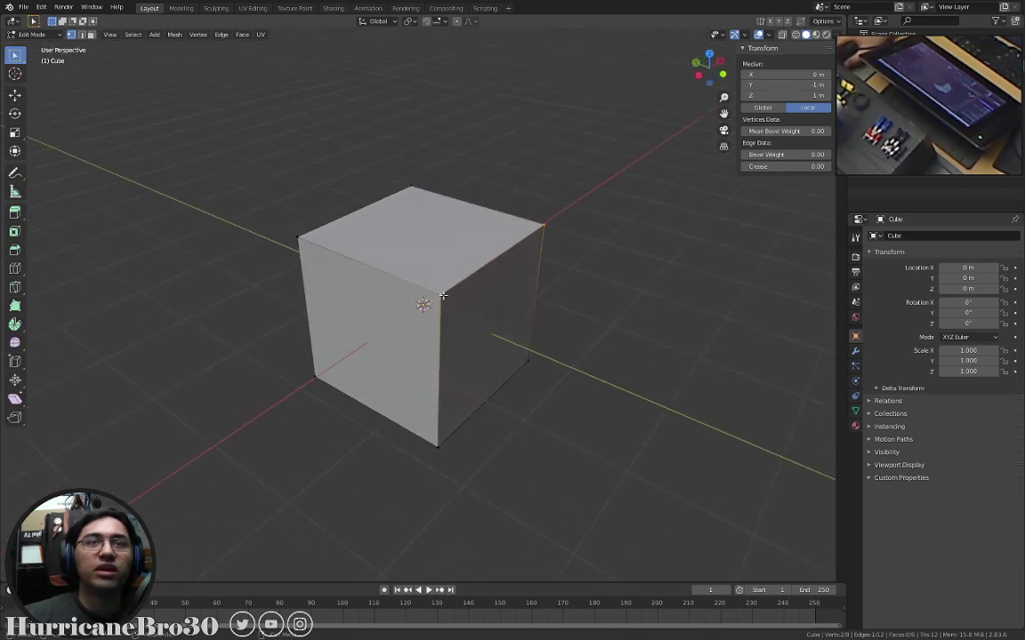
middle_click_drag(449, 295, 78, 55)
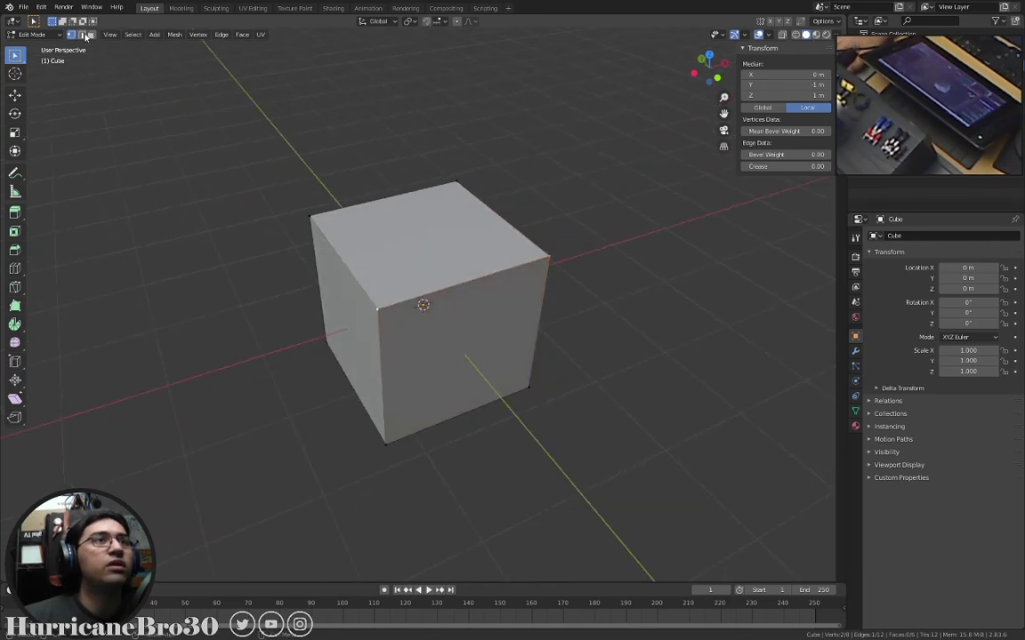
left_click(86, 35)
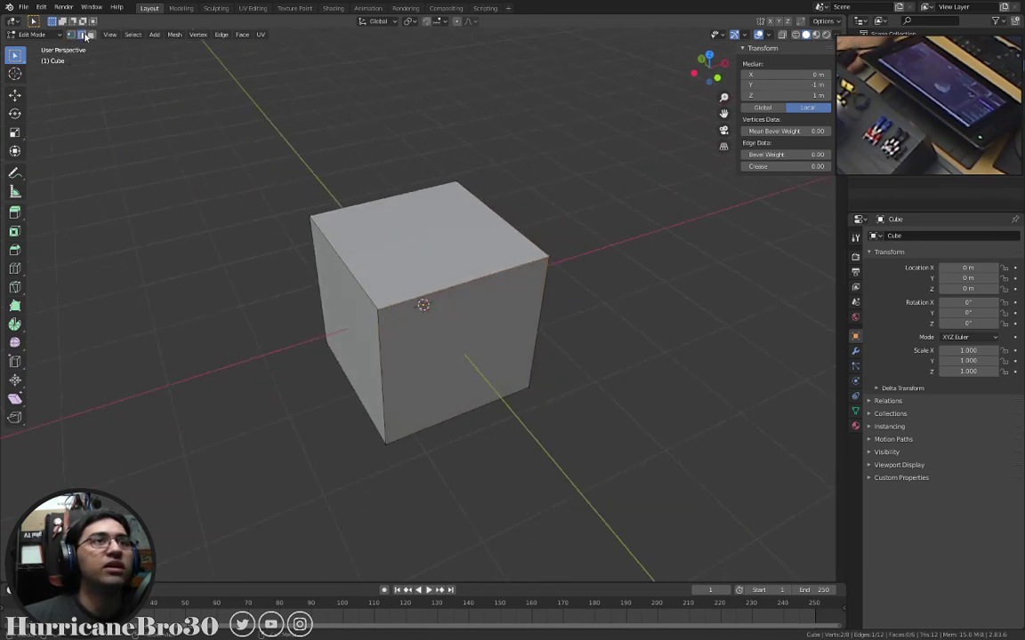
middle_click_drag(494, 244, 480, 278)
left_click(454, 233)
left_click(480, 304)
left_click(476, 275)
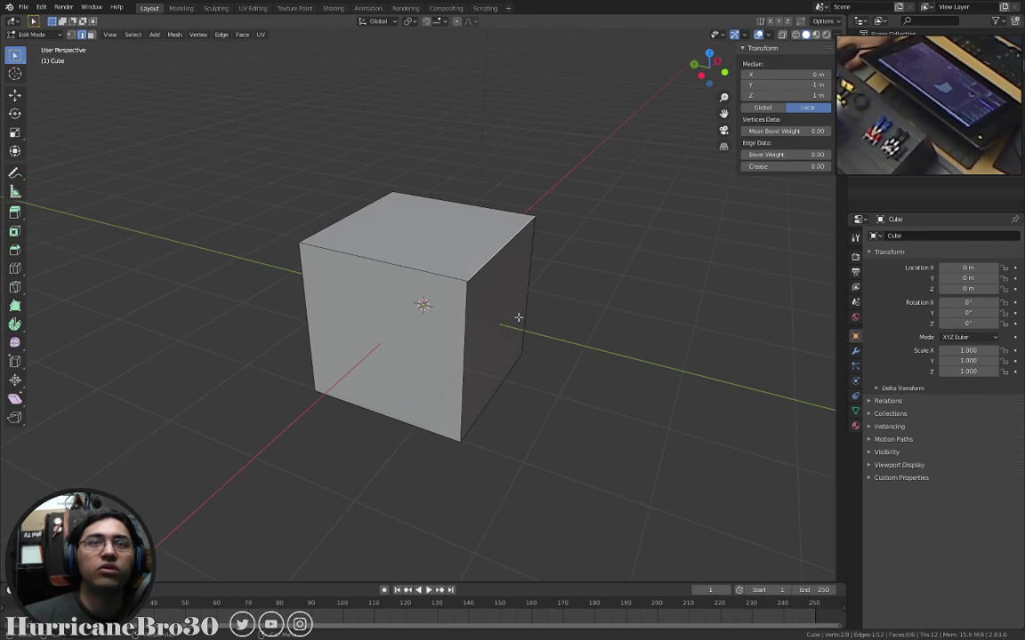
middle_click_drag(517, 317, 526, 283)
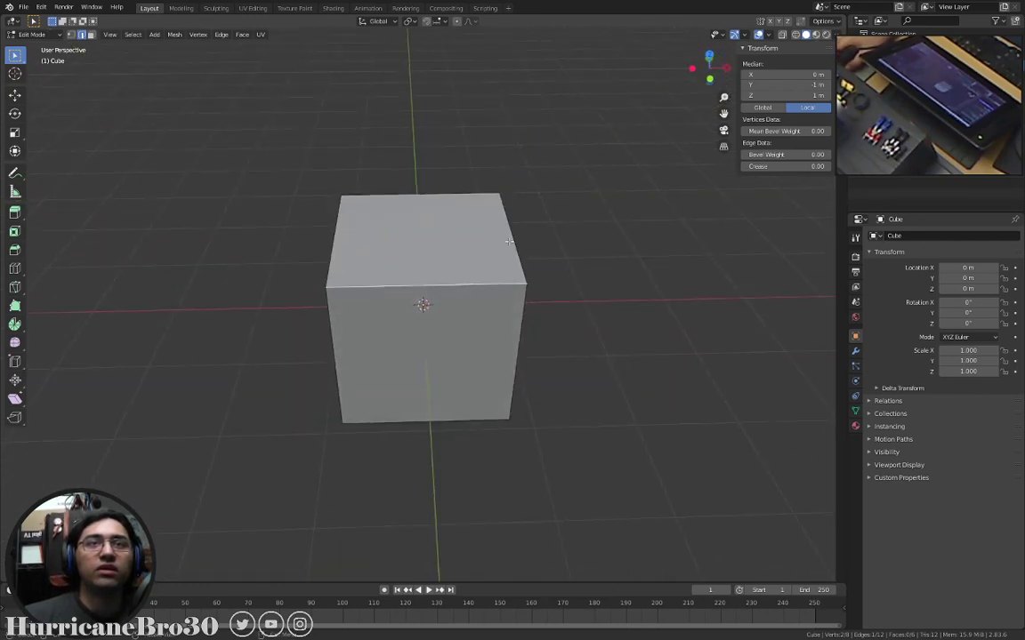
middle_click_drag(455, 219, 462, 178)
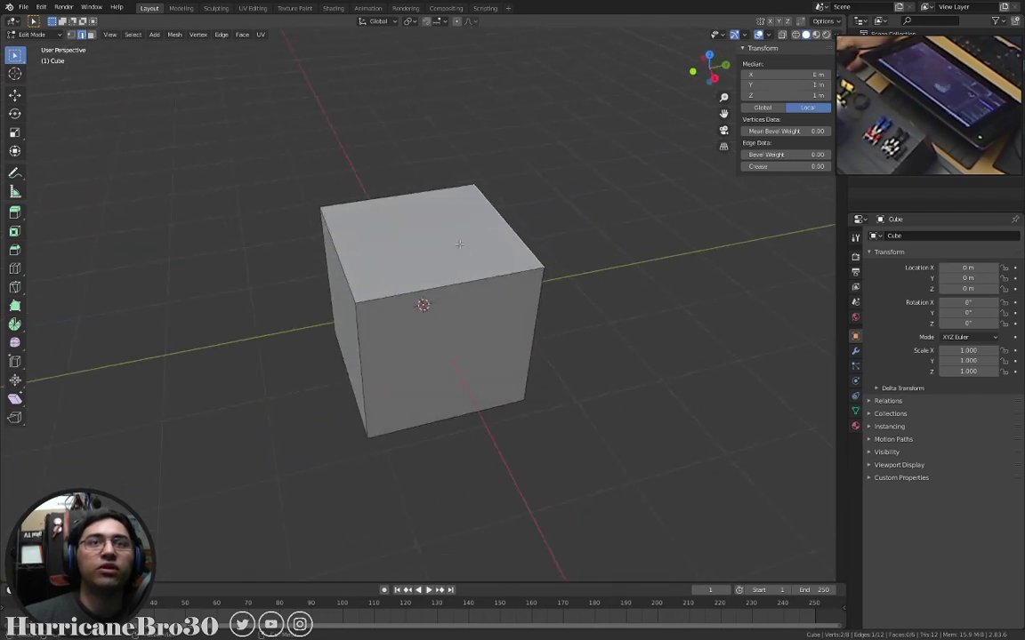
Switch to face select and select the cube's top face.
left_click(71, 37)
middle_click_drag(549, 209, 475, 146)
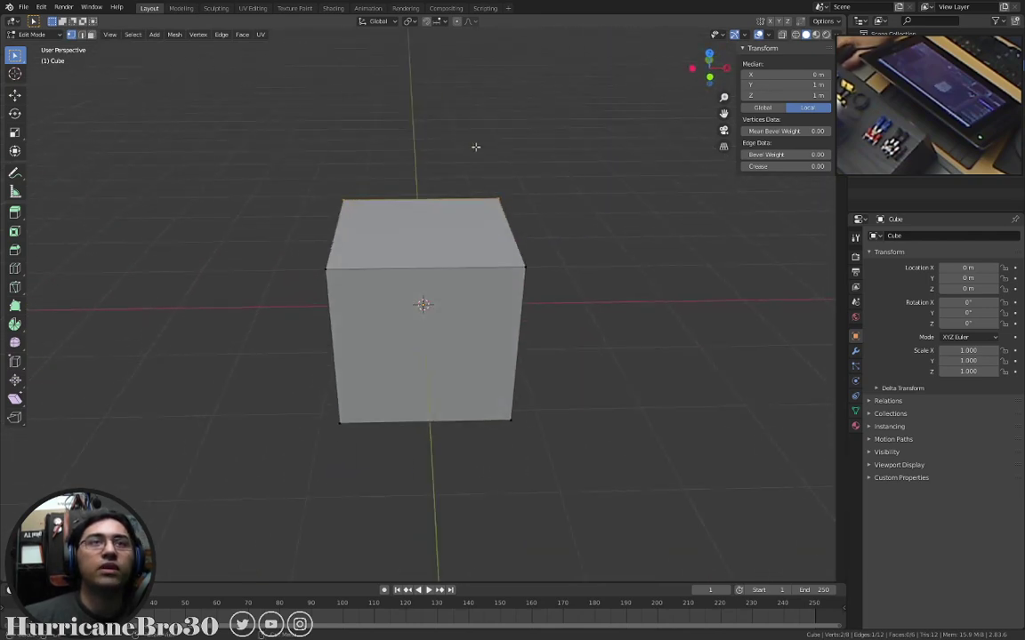
left_click(92, 36)
middle_click_drag(448, 137, 496, 149)
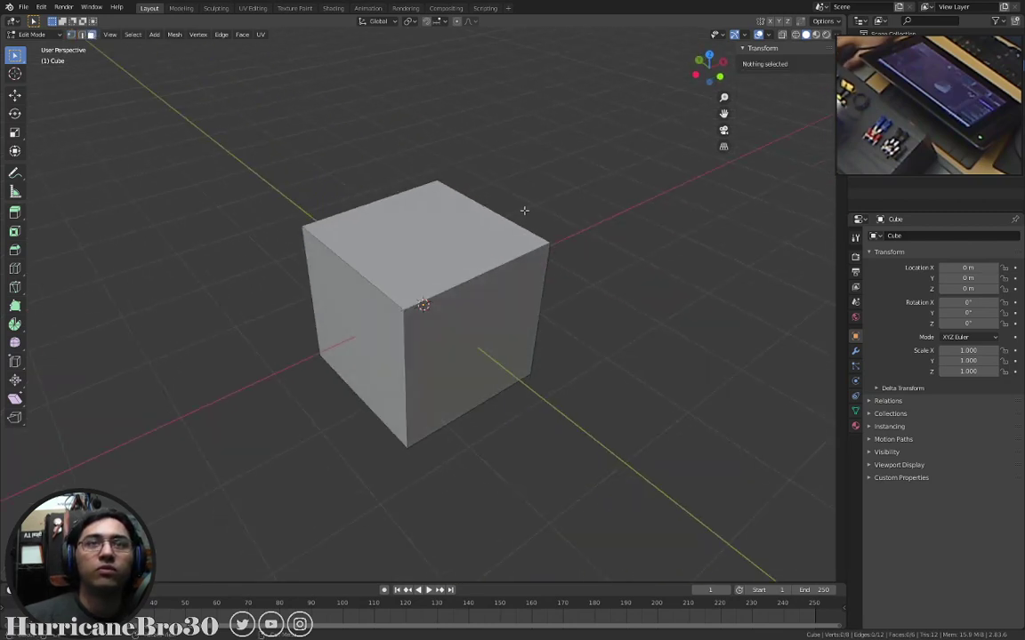
middle_click_drag(379, 234, 442, 233)
left_click(381, 213)
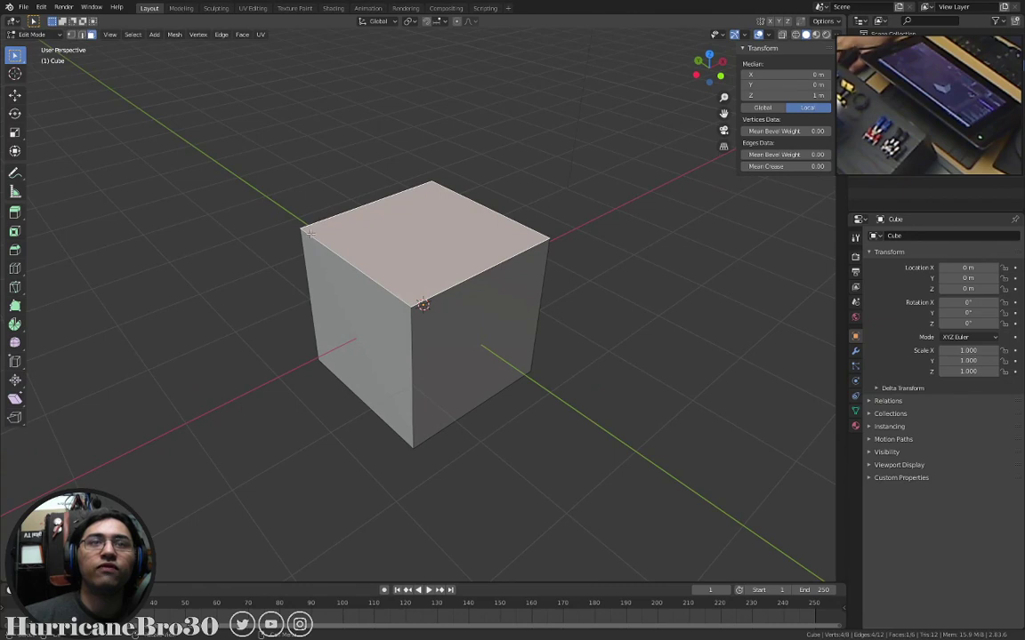
middle_click_drag(448, 286, 450, 264)
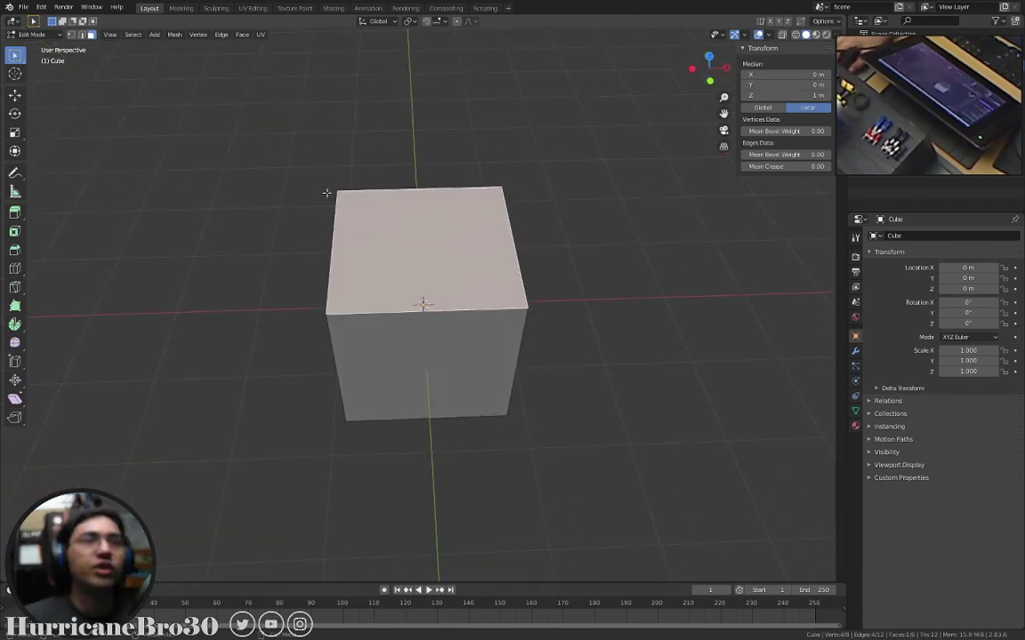
middle_click_drag(332, 182, 331, 155)
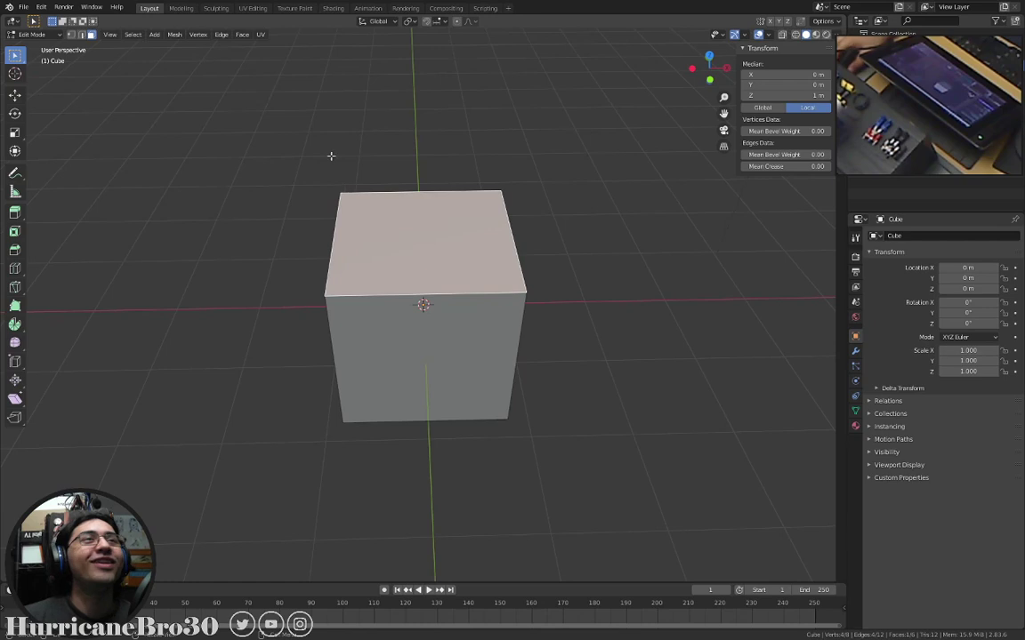
Change the selection mode through edge select and back to vertex select.
left_click(81, 34)
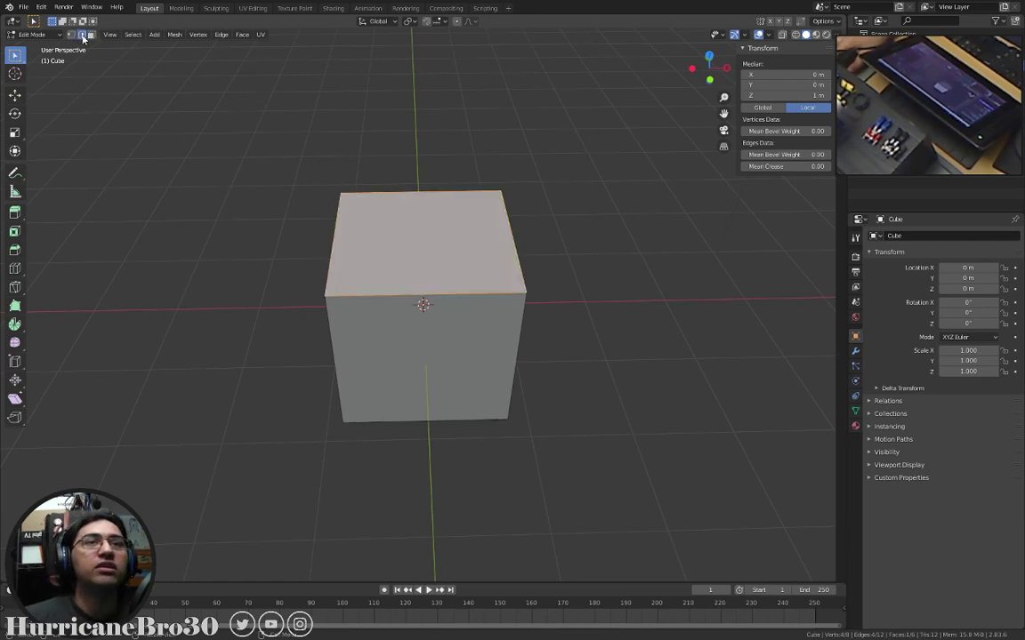
mouse_move(405, 188)
middle_mouse_down()
mouse_move(379, 167)
mouse_move(418, 160)
mouse_move(405, 173)
middle_mouse_up()
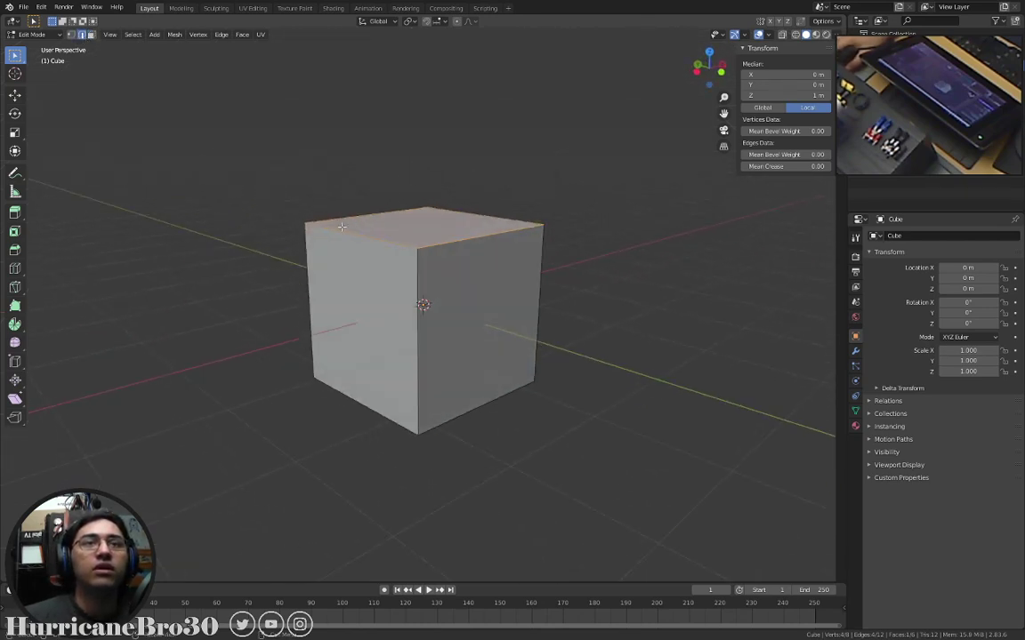
middle_click_drag(488, 234, 609, 226)
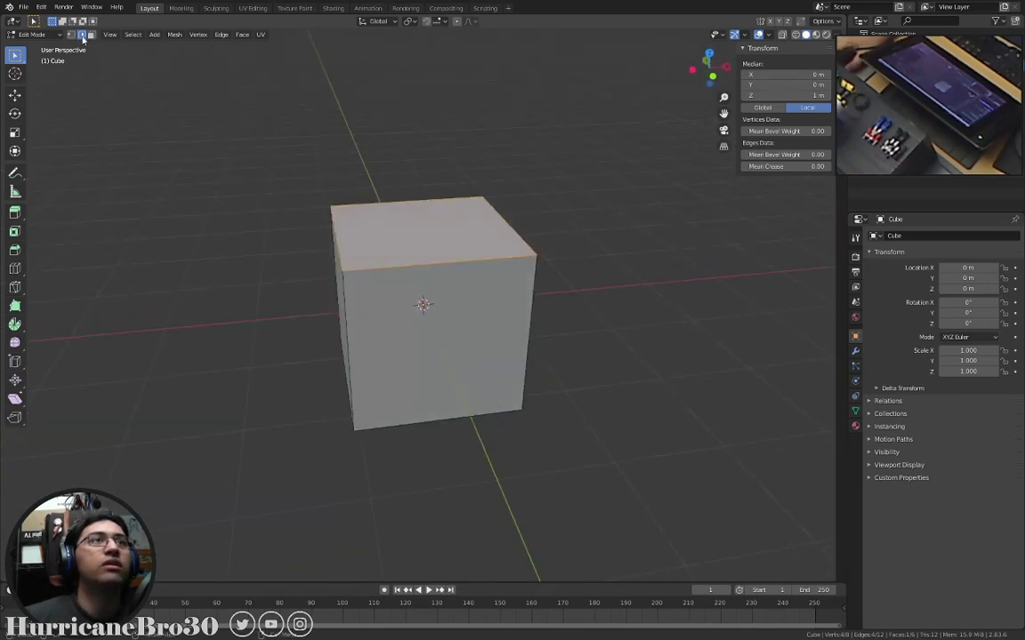
left_click(71, 35)
middle_click_drag(496, 270, 523, 269)
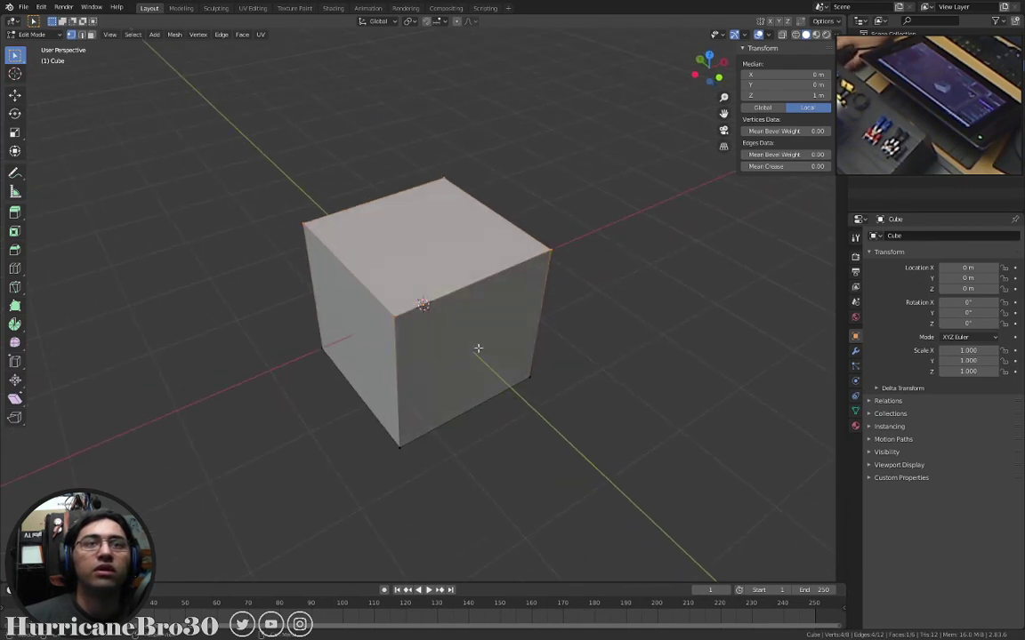
middle_click_drag(477, 348, 604, 316)
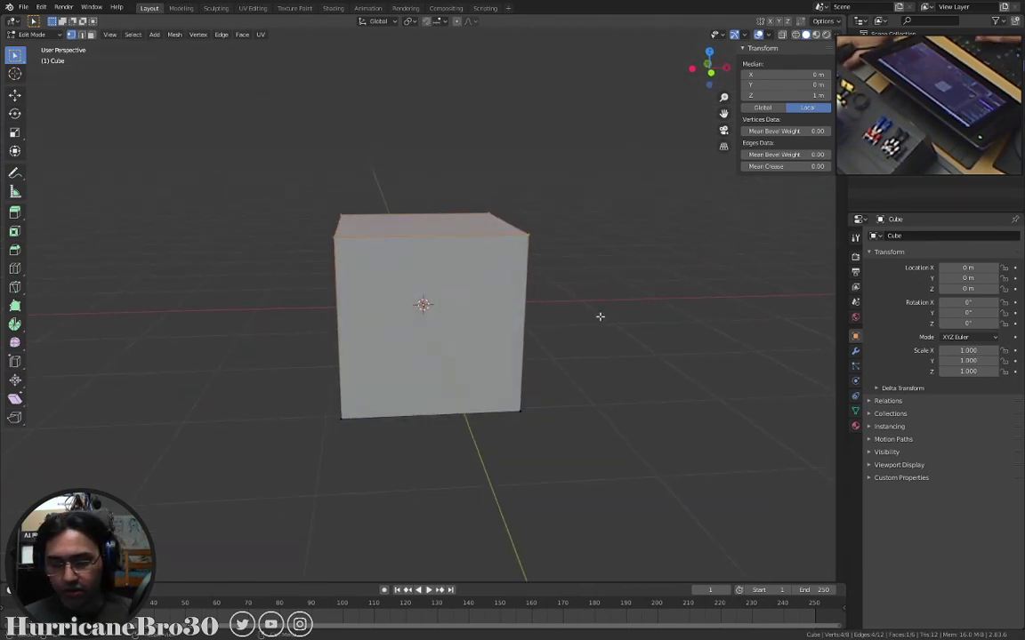
Deselect everything, select all the cube's geometry, and view it in Front Orthographic.
key("KP_1")
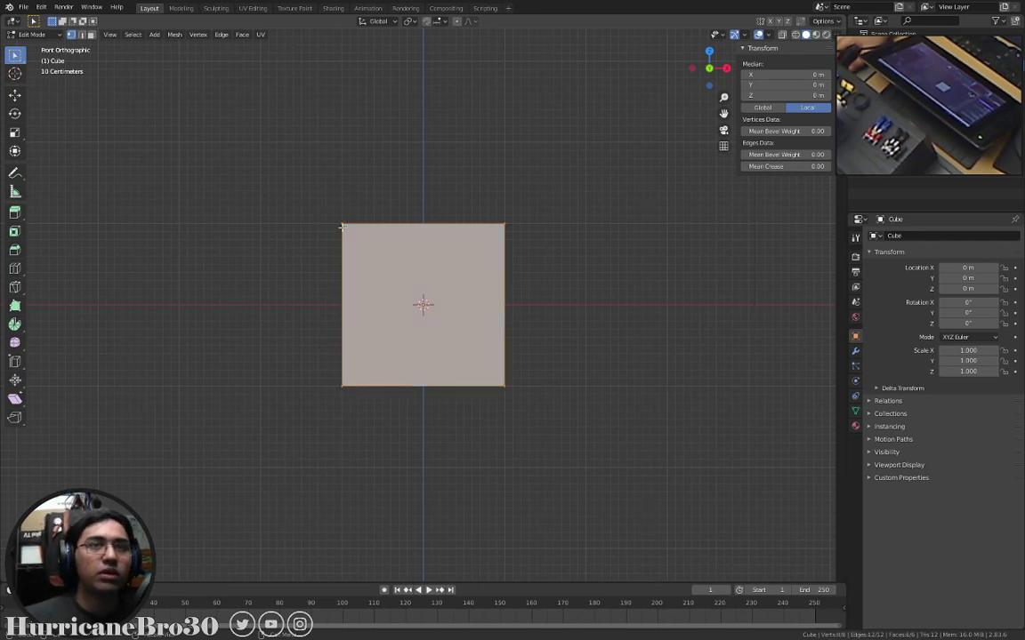
middle_click_drag(342, 228, 482, 219)
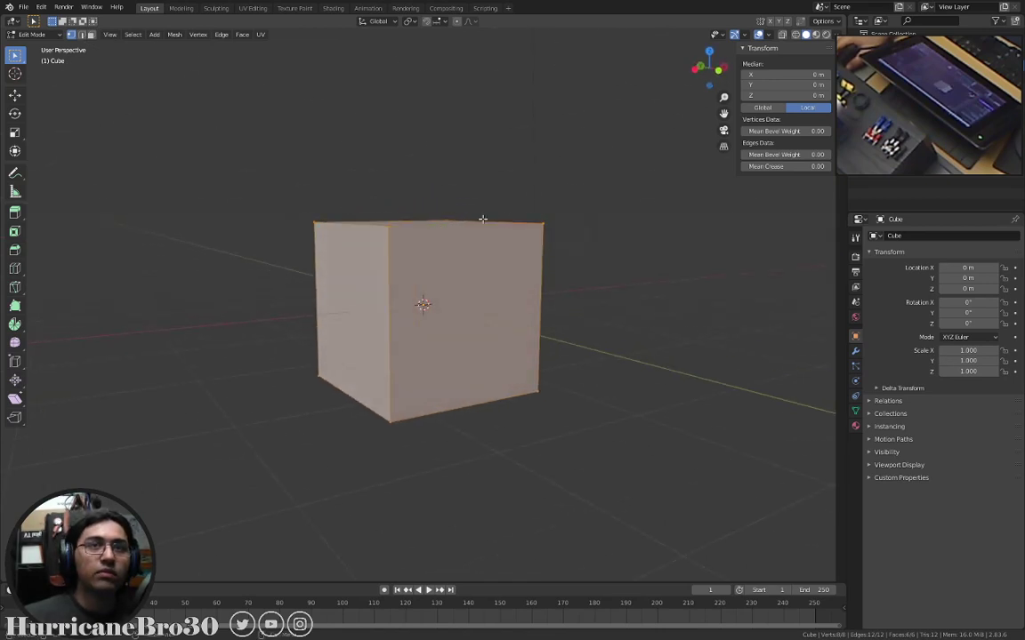
key("alt+a")
middle_click_drag(444, 219, 572, 222)
mouse_move(695, 192)
middle_mouse_down()
mouse_move(668, 199)
mouse_move(760, 194)
mouse_move(696, 213)
middle_mouse_up()
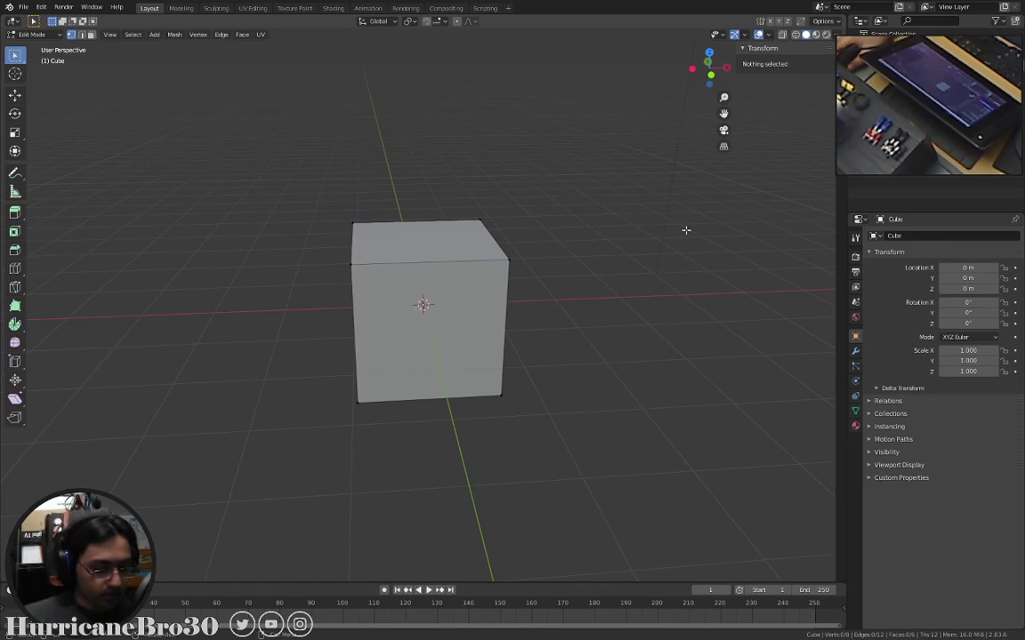
key("a")
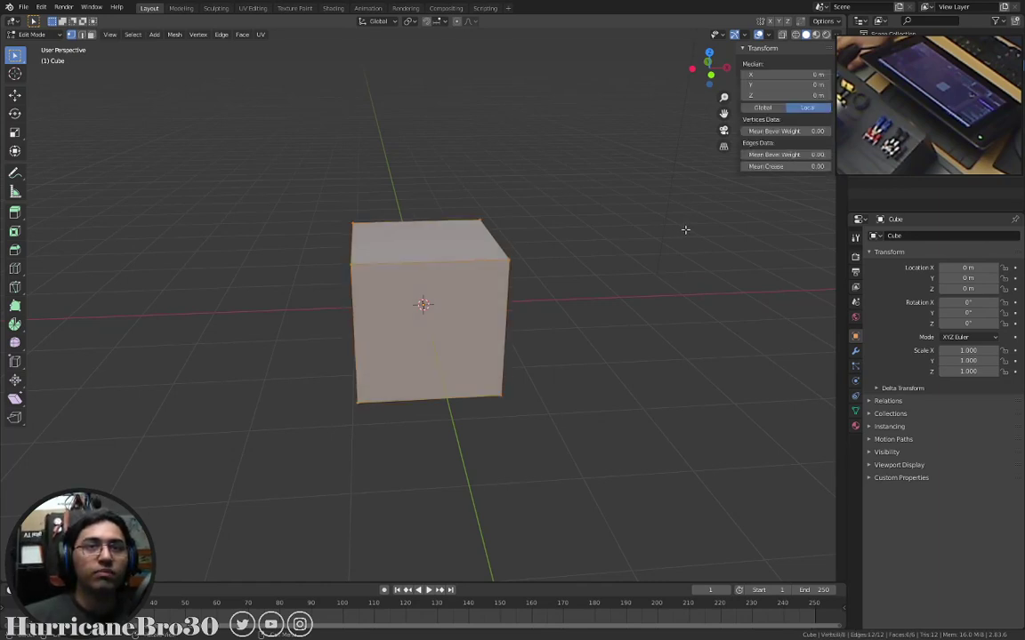
middle_click_drag(621, 233, 617, 229)
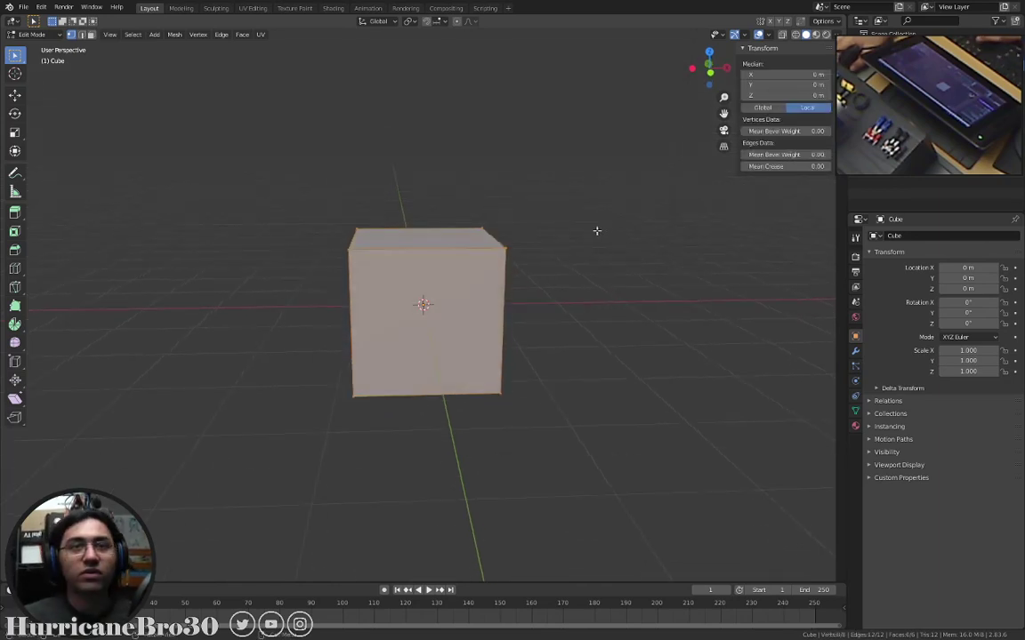
key("KP_1")
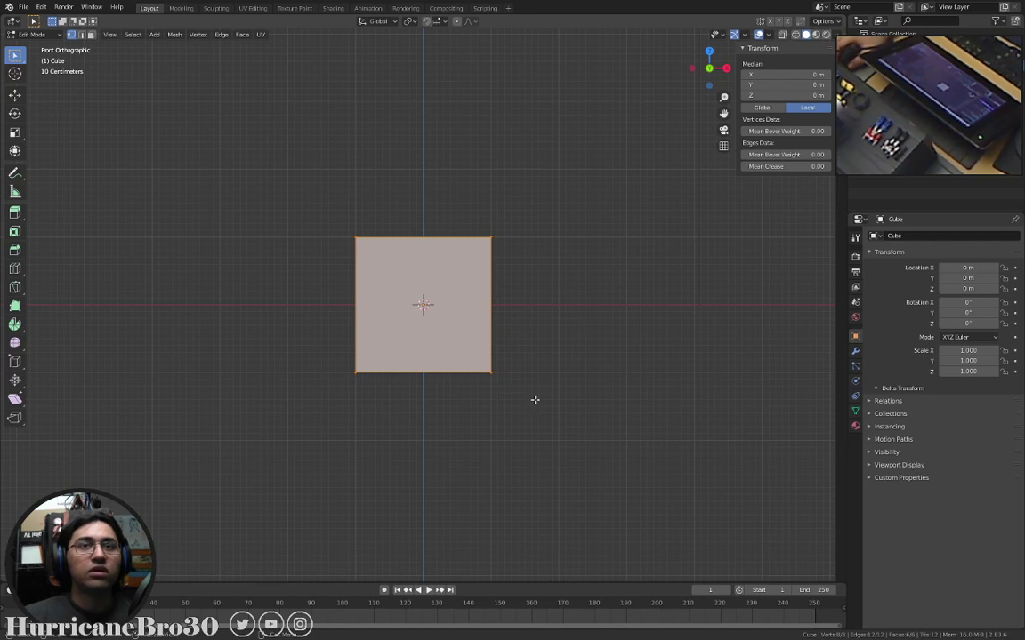
Make several cancelled attempts at moving the cube's geometry along Z.
key("g")
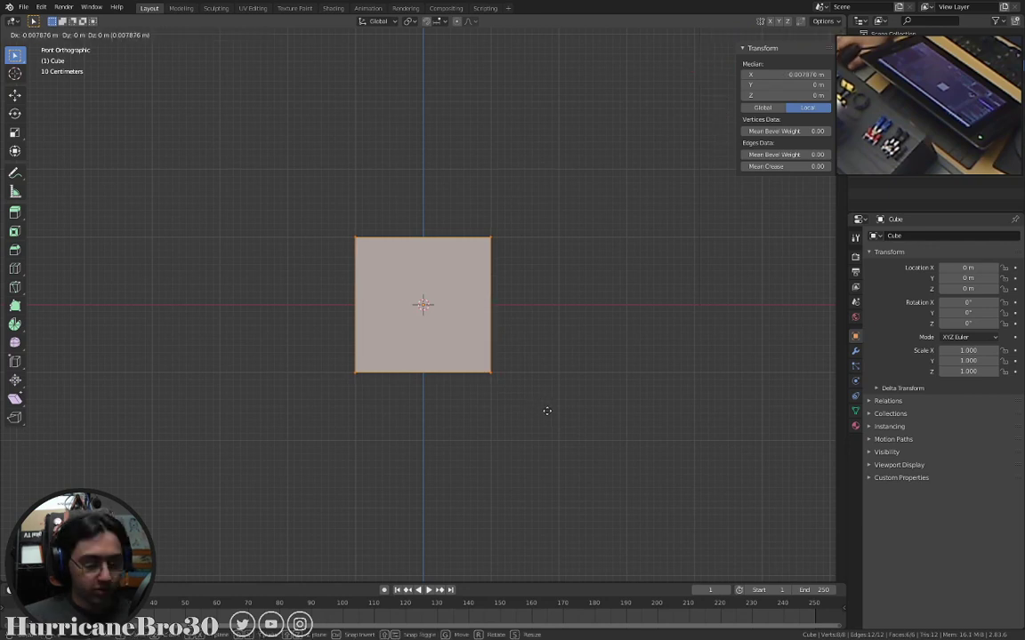
key("z")
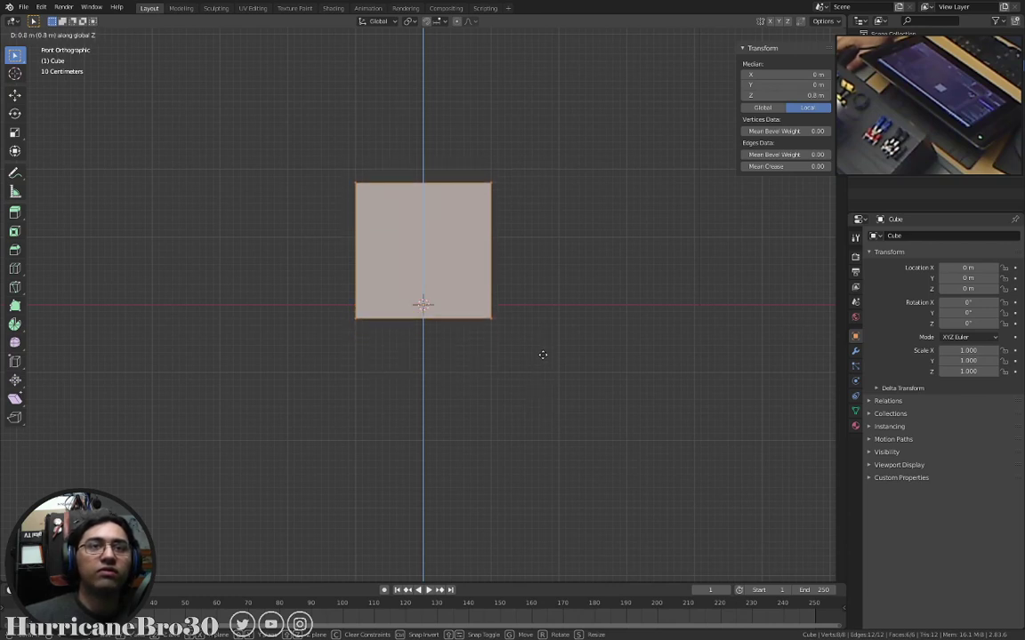
right_click(543, 345)
scroll(350, 240, "down", 2)
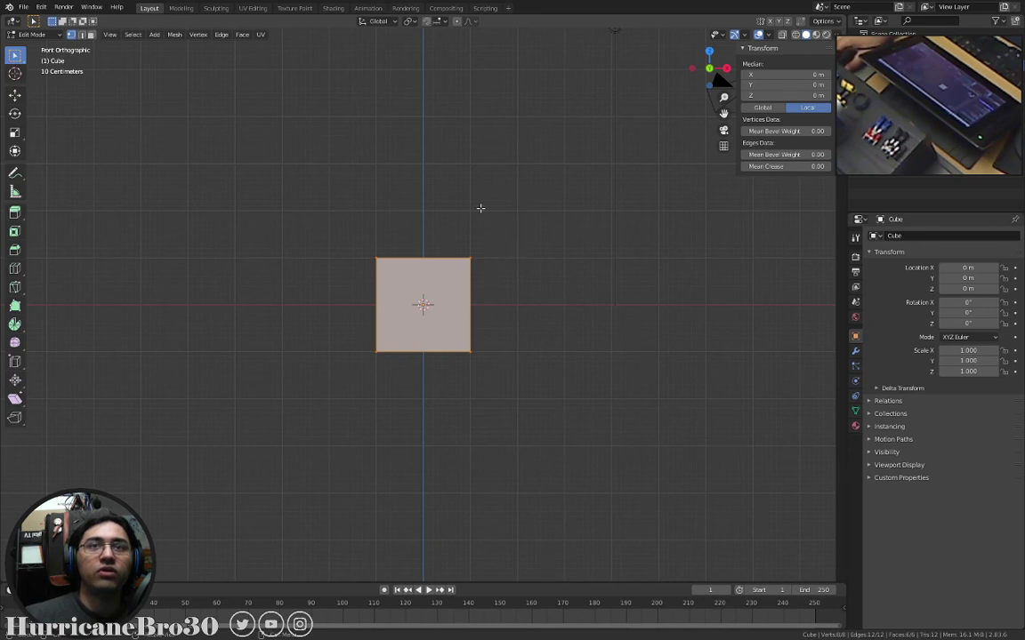
scroll(517, 289, "up", 2)
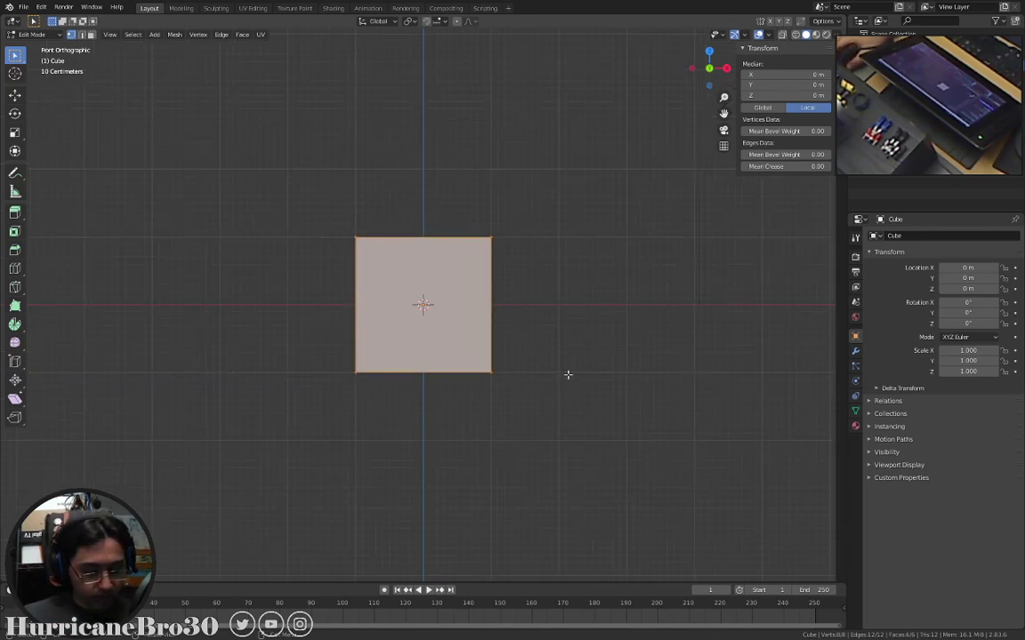
key("g")
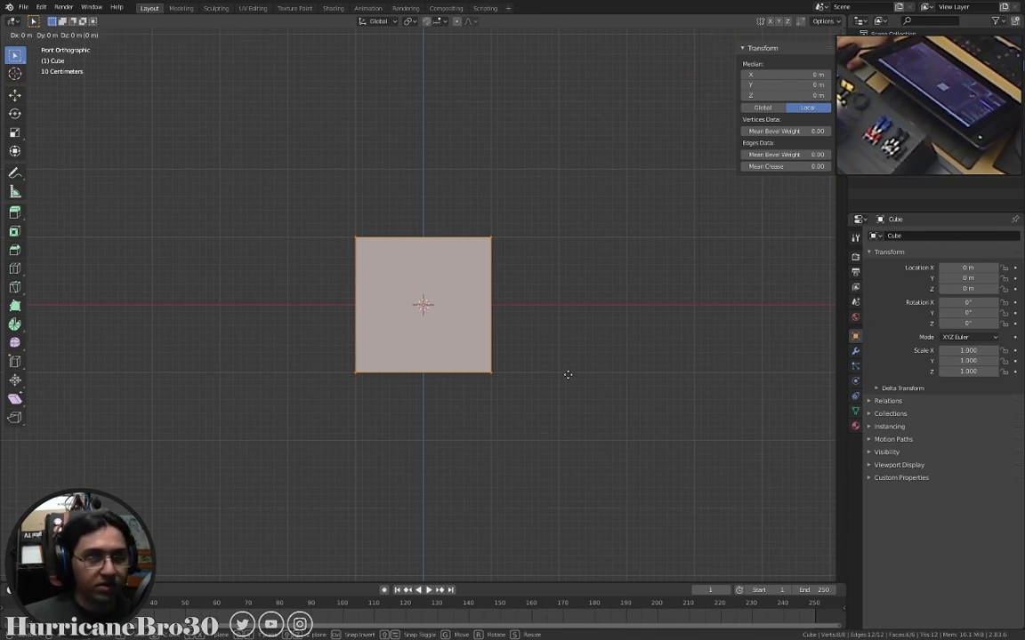
key("z")
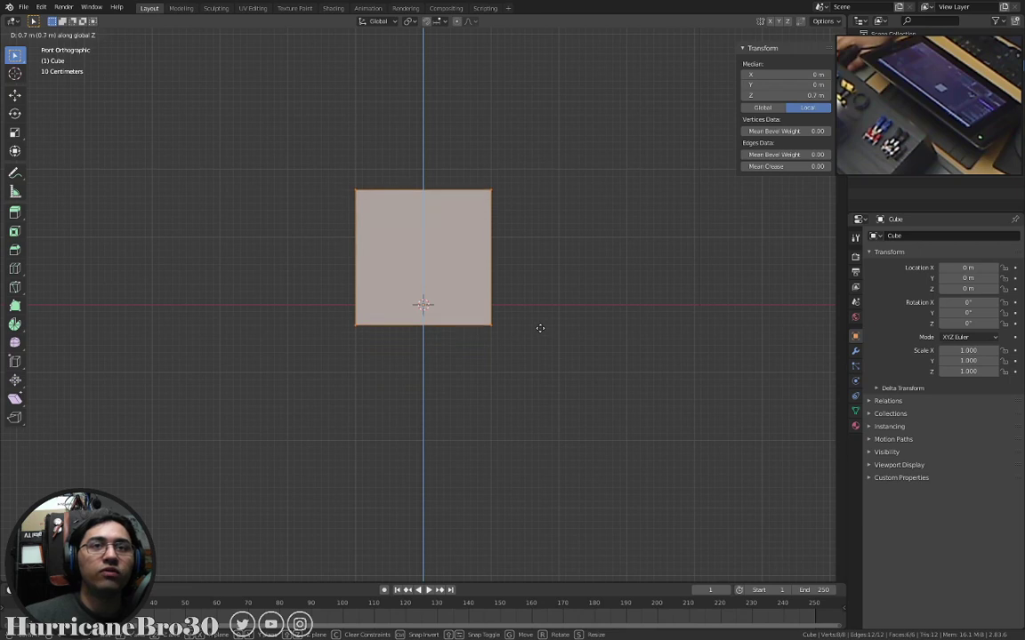
key("Escape")
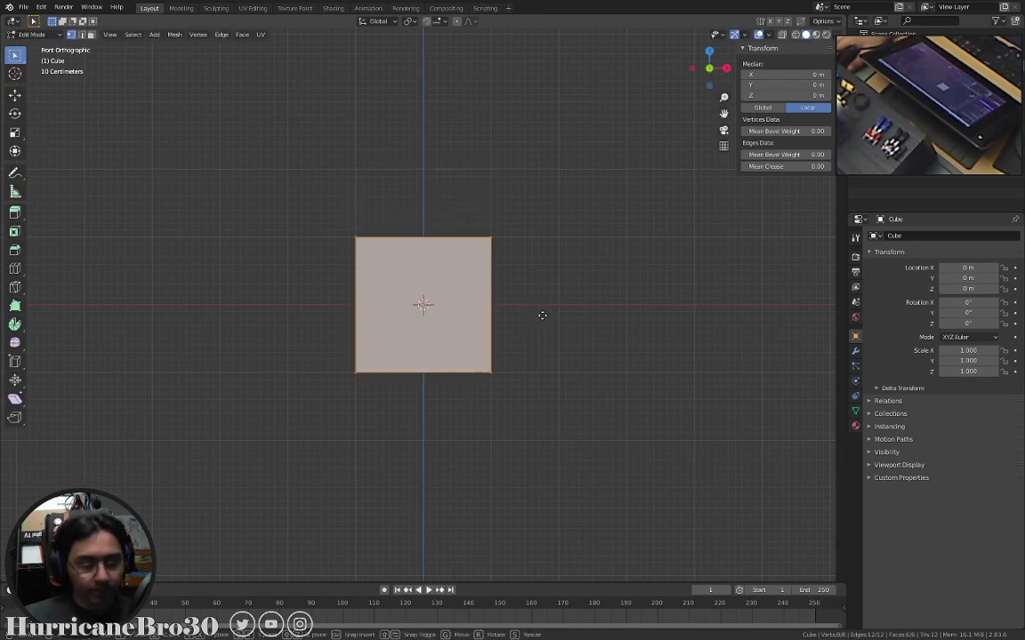
key("g")
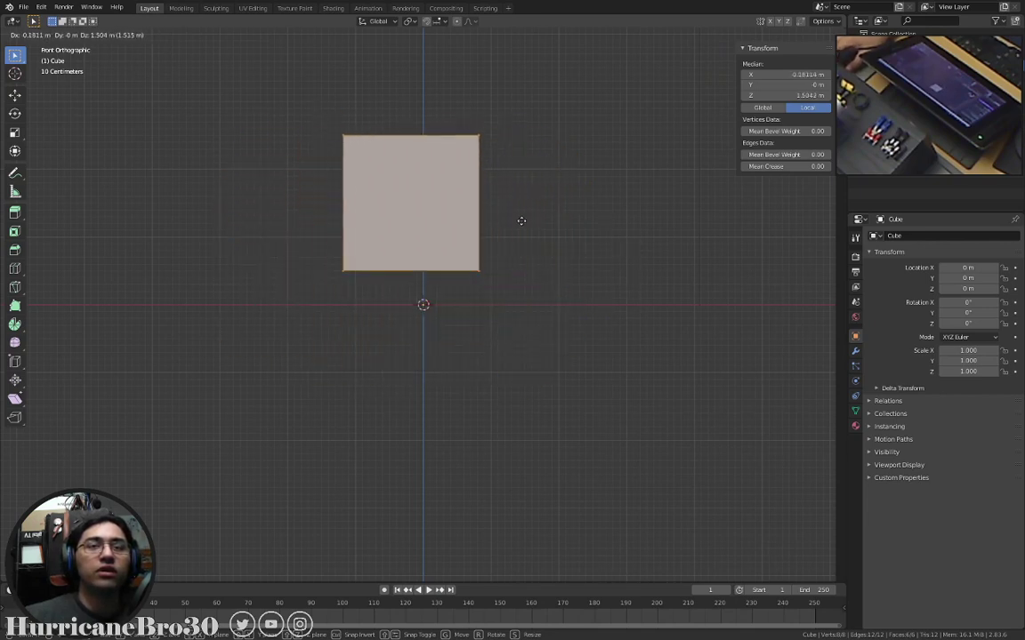
key("Escape")
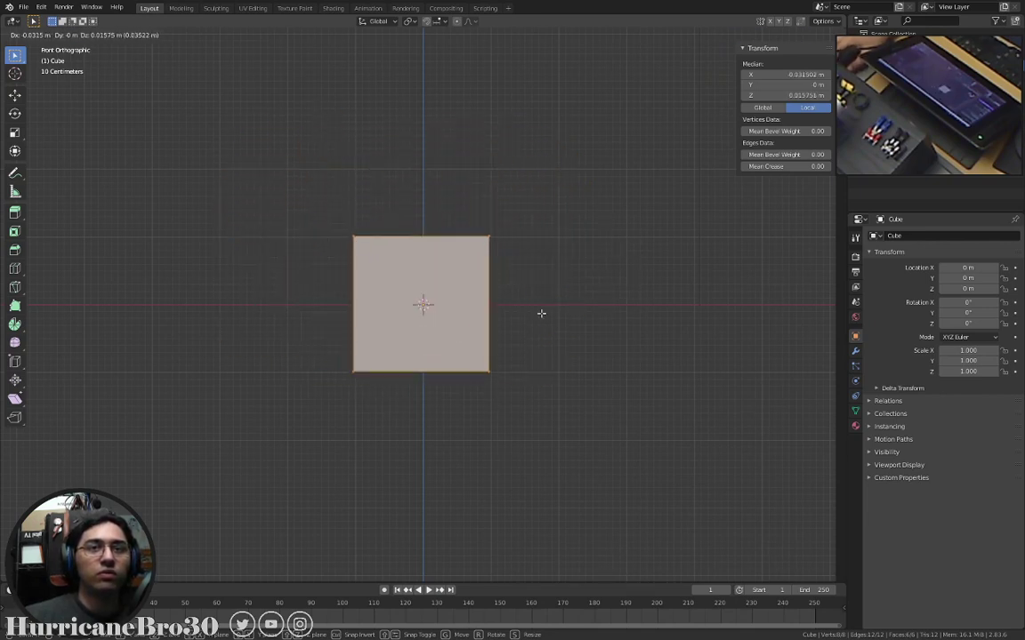
key("g")
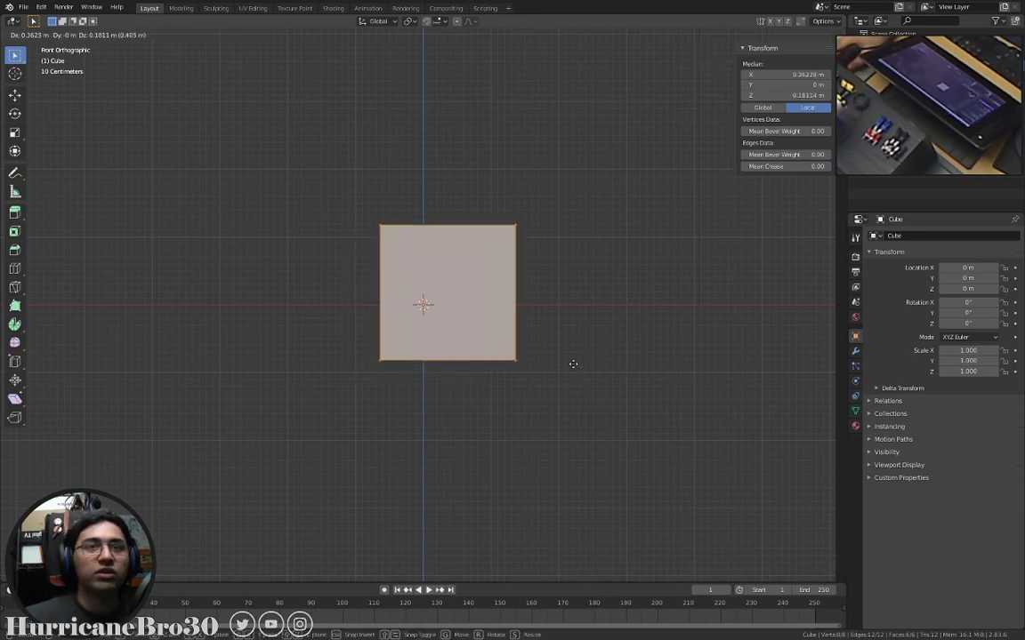
key("Escape")
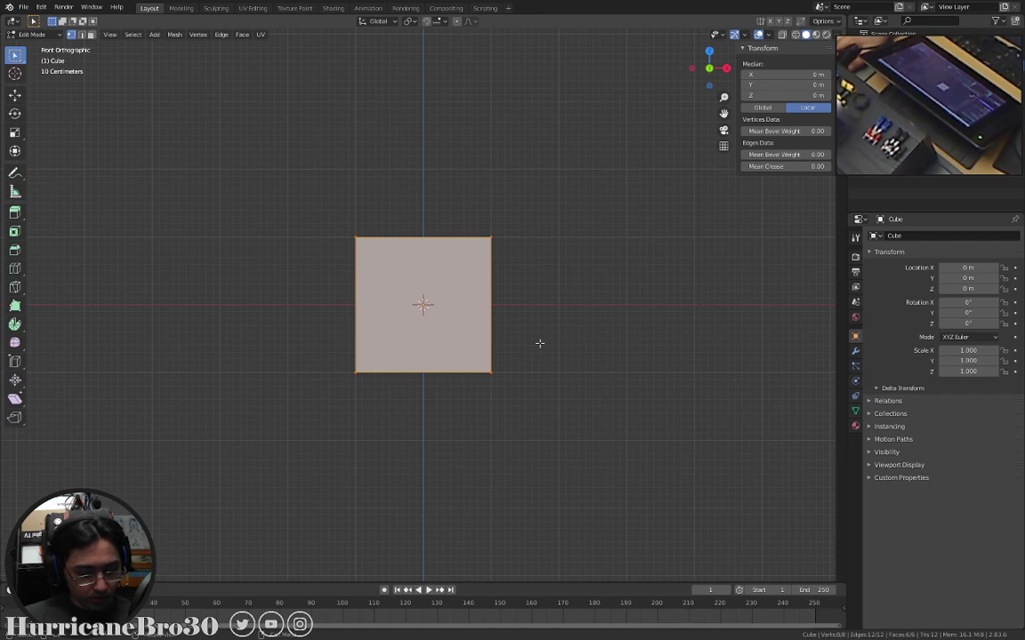
key("g")
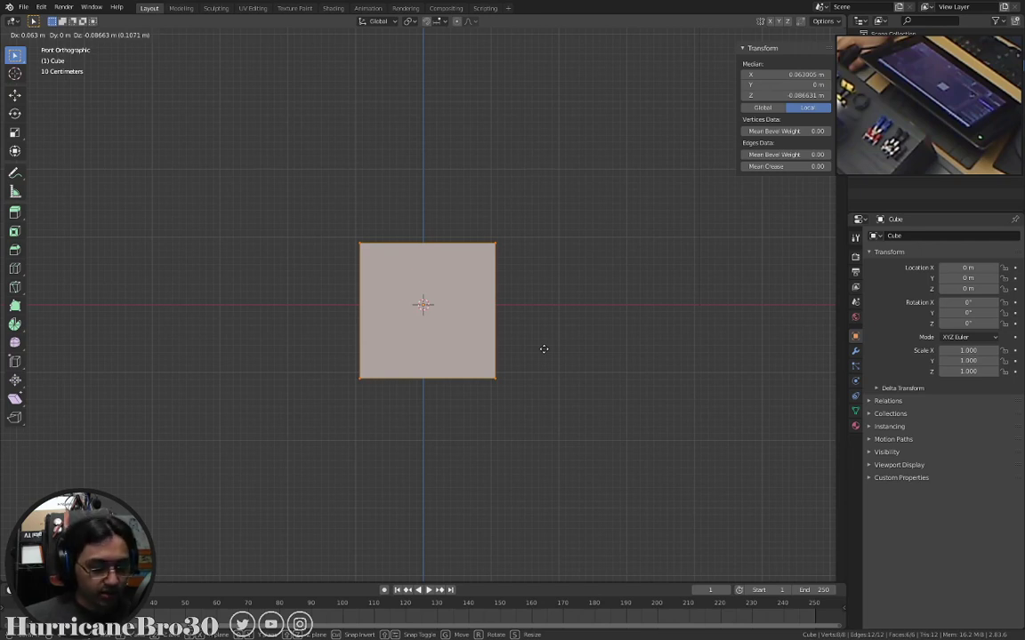
key("z")
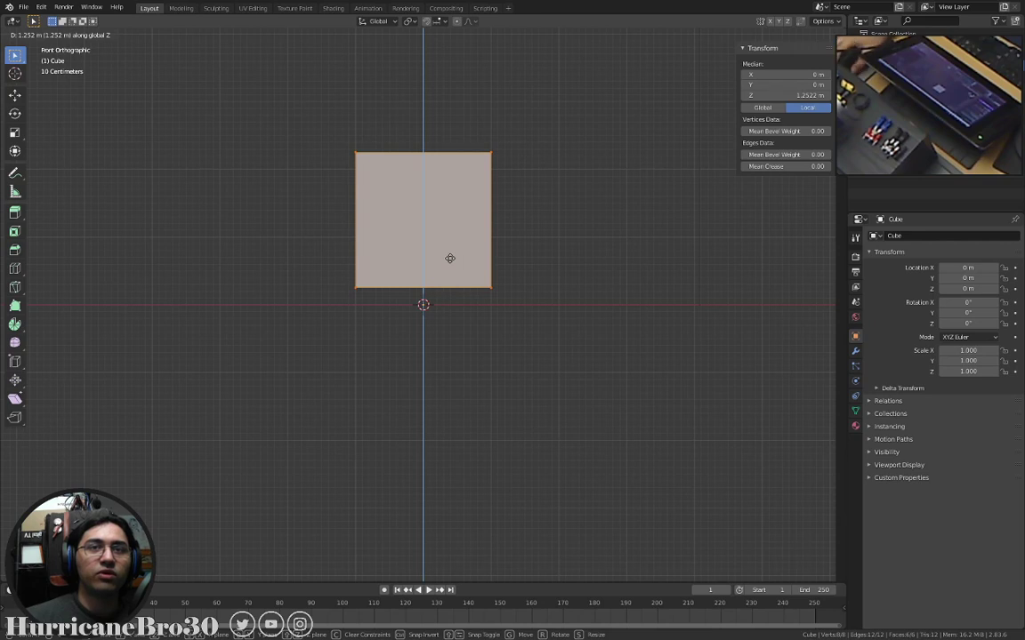
key("Escape")
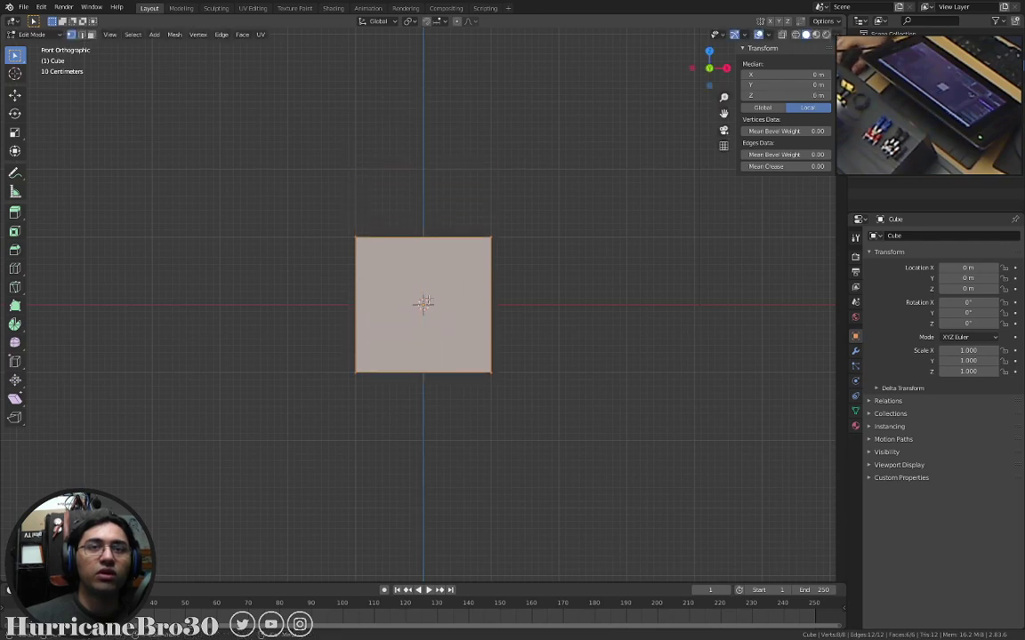
In Front Orthographic view, move the geometry up 1 m on Z so its base meets the origin.
middle_click_drag(436, 313, 409, 303)
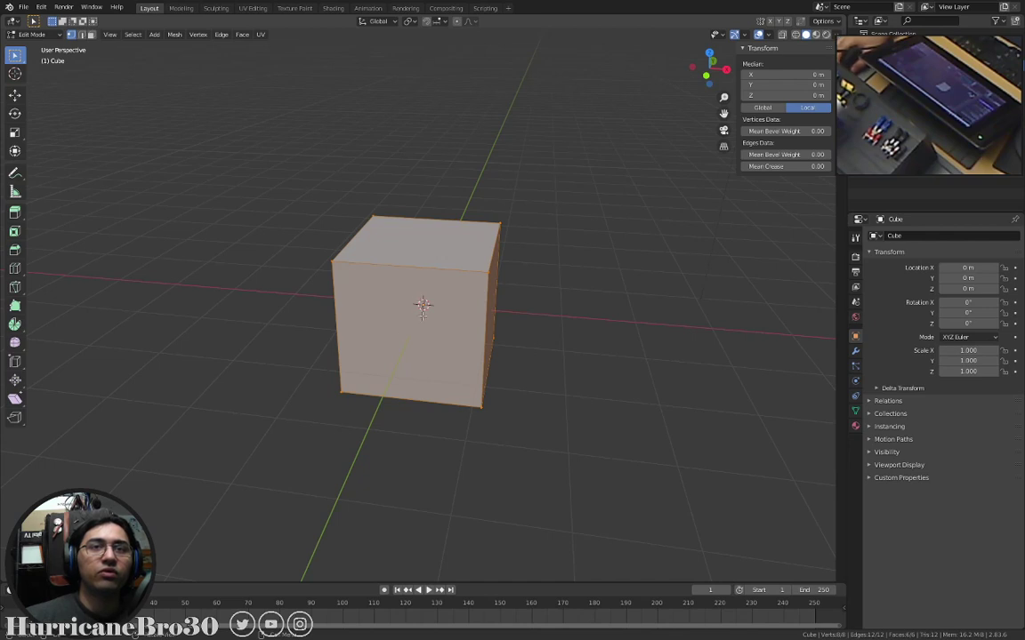
middle_click_drag(424, 322, 462, 275)
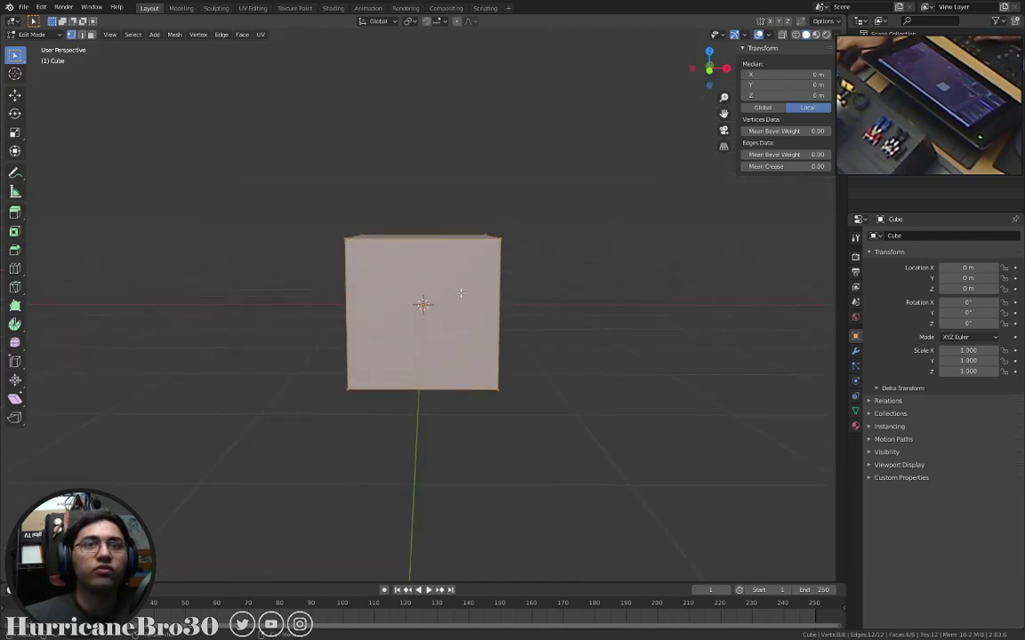
key("KP_1")
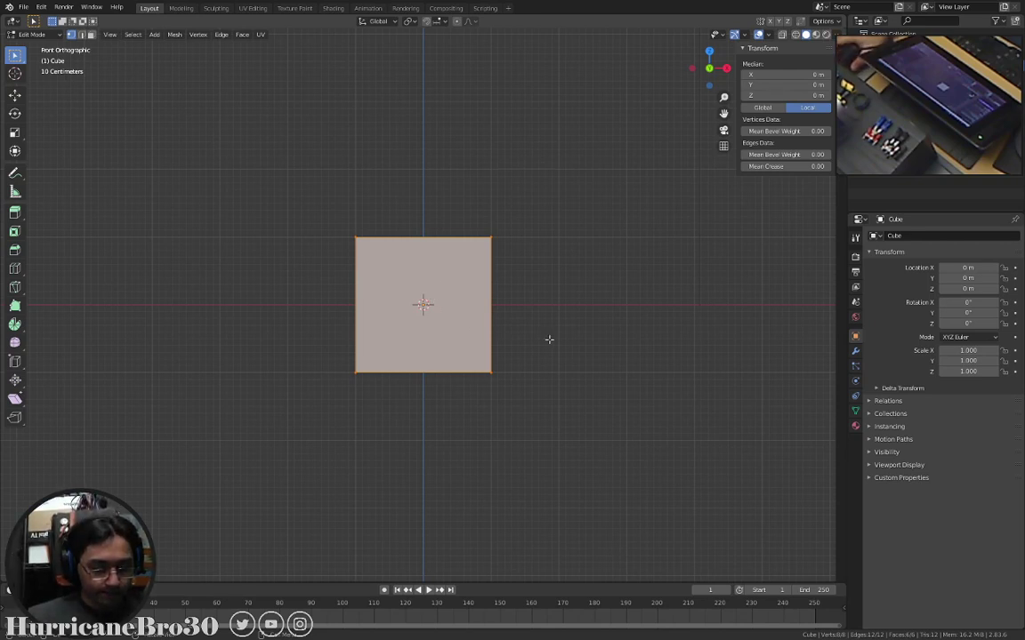
key("g")
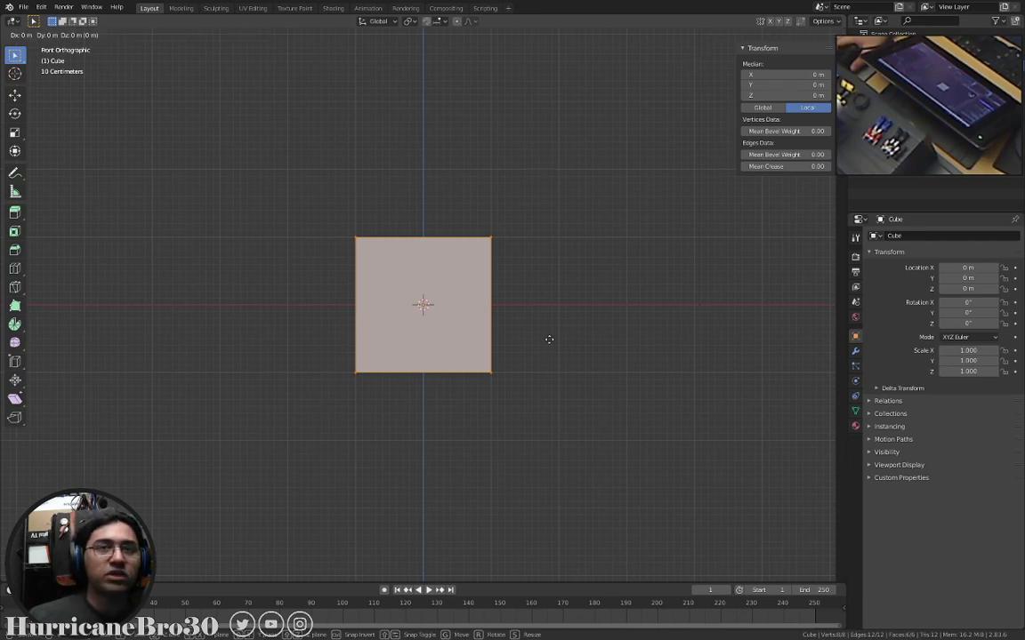
key("z")
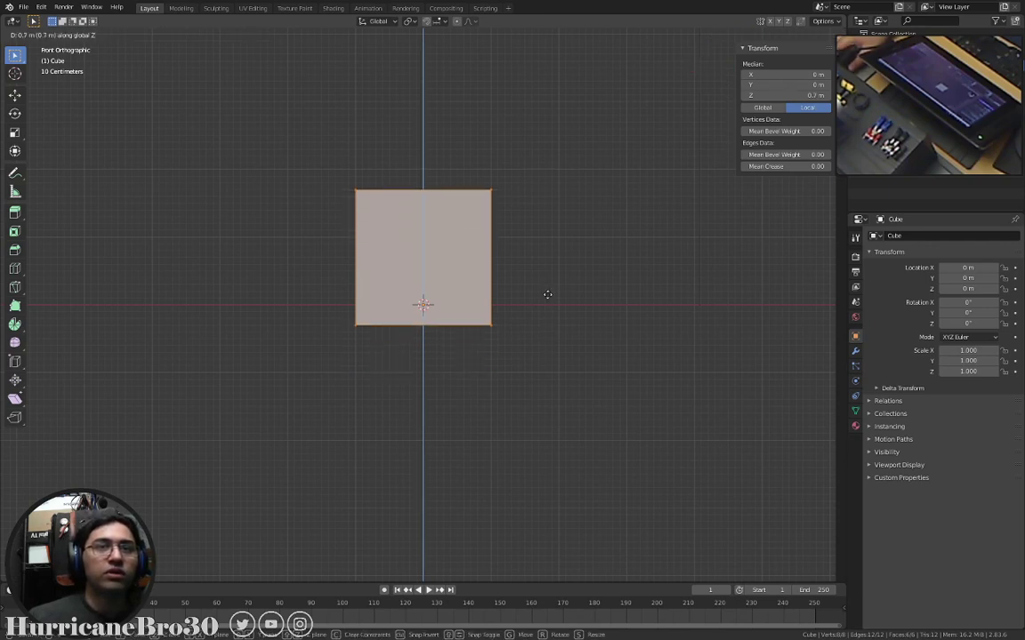
left_click(551, 270)
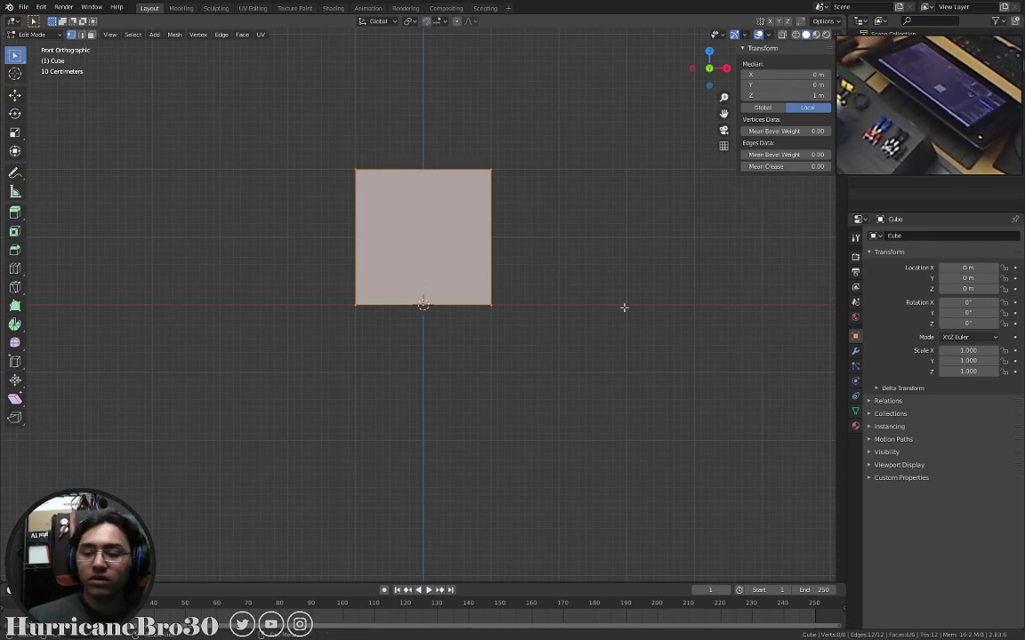
middle_click_drag(512, 169, 619, 274, "shift")
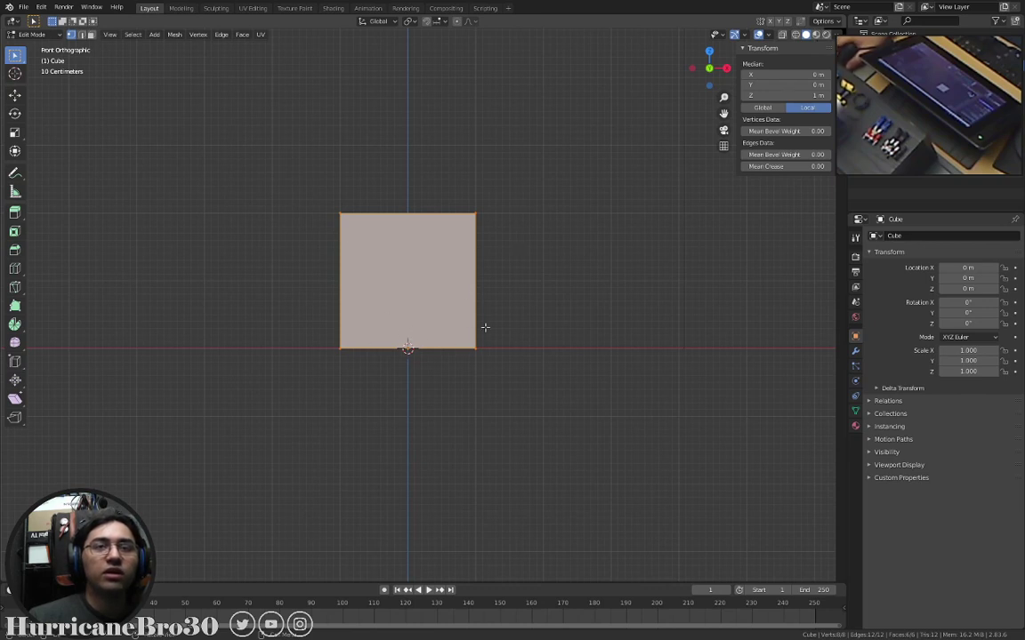
middle_click_drag(447, 323, 521, 339)
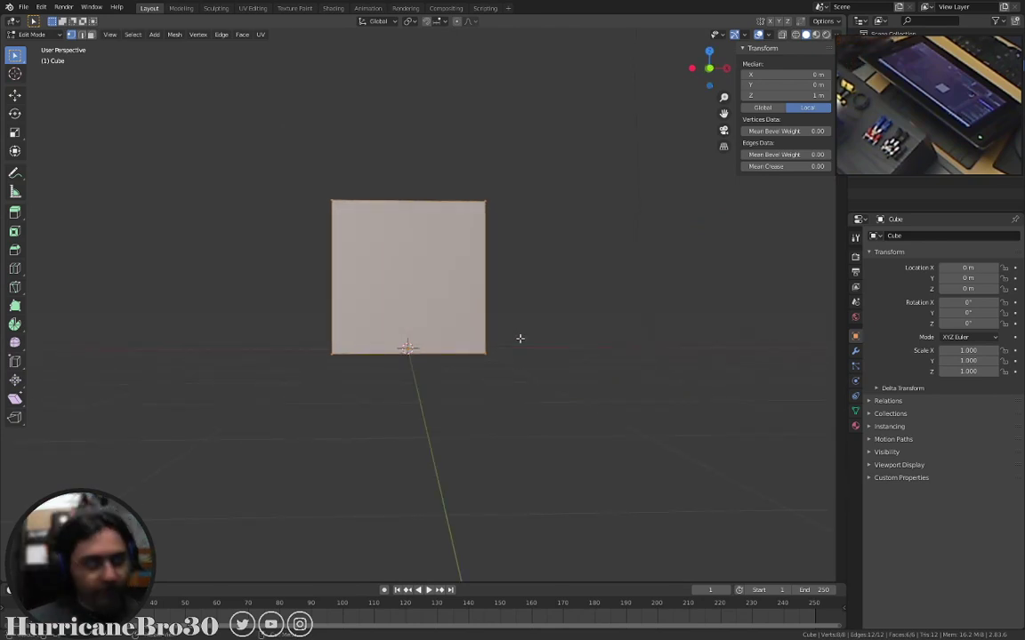
Switch to Object Mode and try a uniform scale, cancelling it at 1.000.
key("Tab")
middle_click_drag(516, 345, 571, 362)
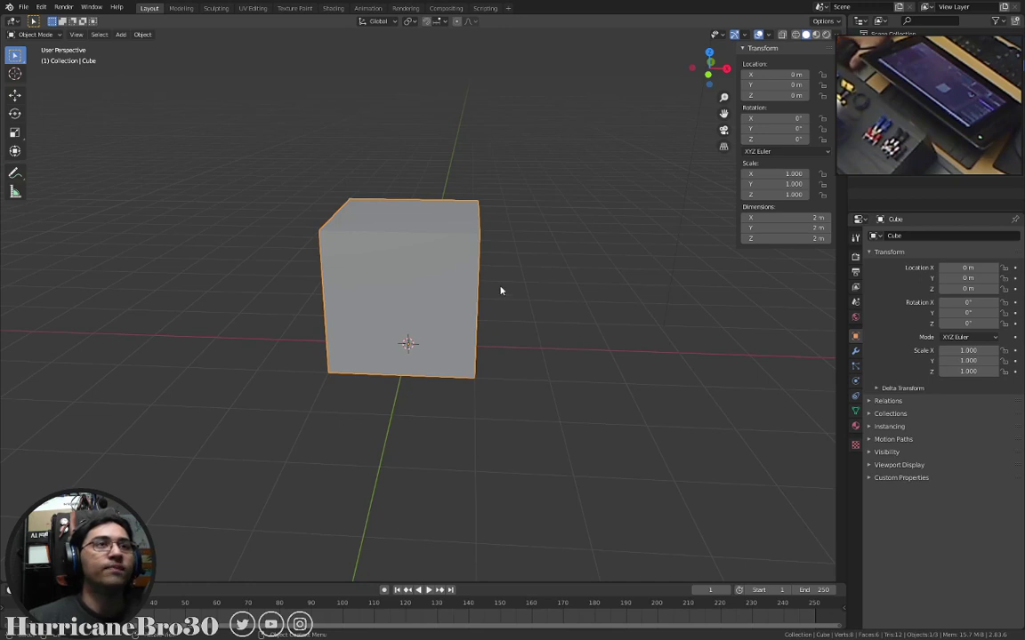
middle_click_drag(602, 314, 546, 310)
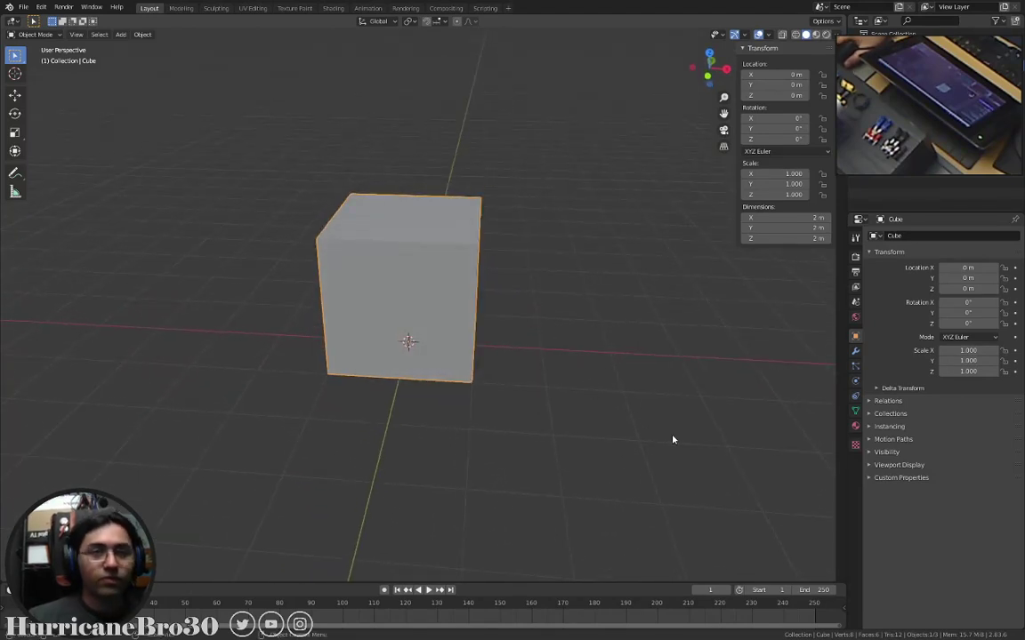
mouse_move(673, 437)
middle_mouse_down()
mouse_move(672, 423)
mouse_move(687, 437)
middle_mouse_up()
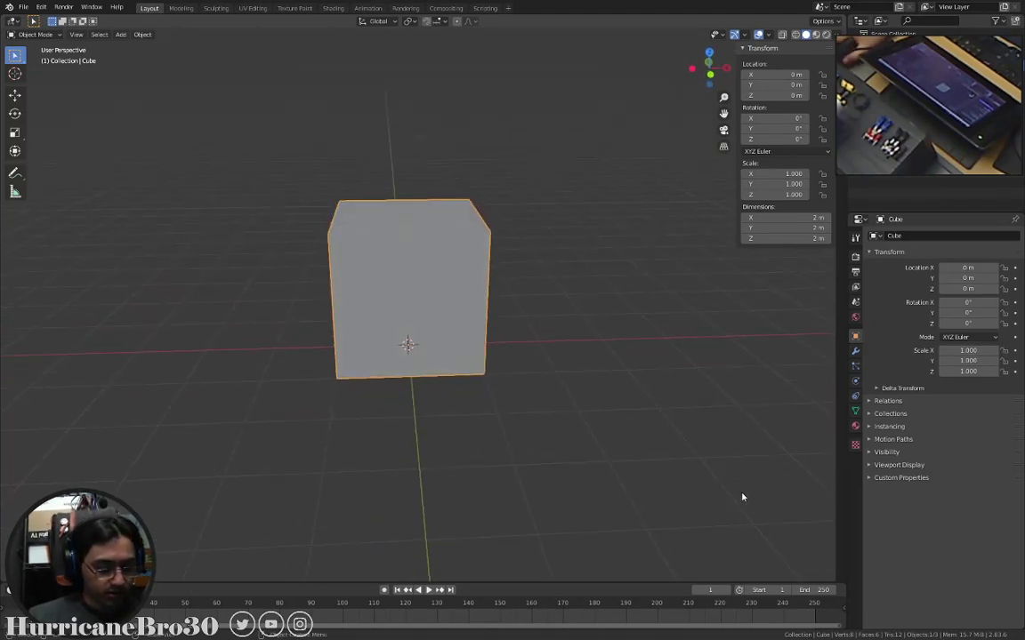
middle_click_drag(741, 496, 686, 472)
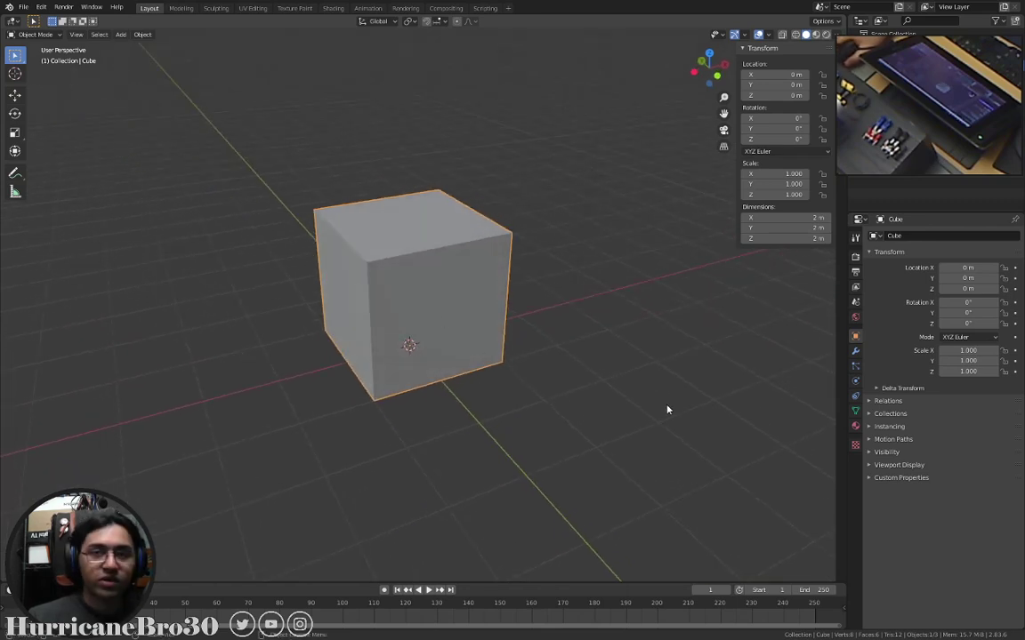
key("s")
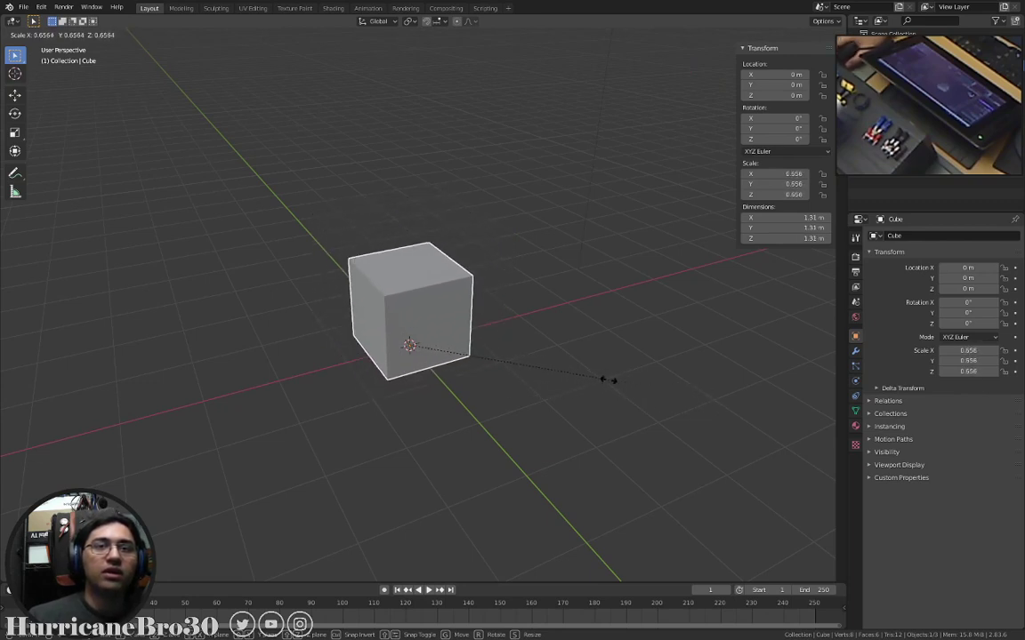
key("Escape")
key("KP_1")
key("KP_2")
key("KP_2")
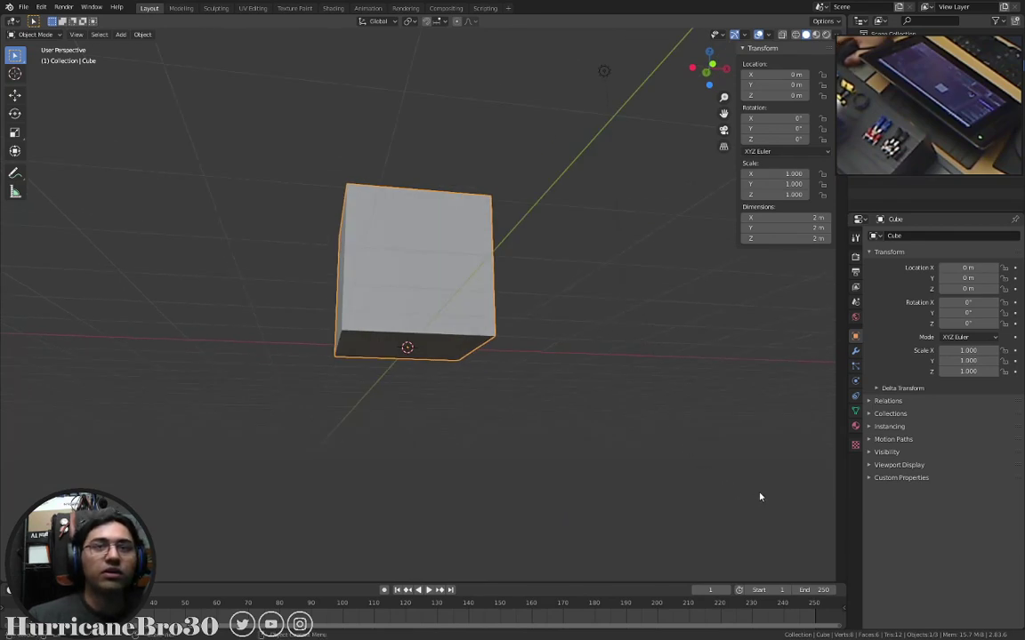
middle_click_drag(497, 351, 460, 357)
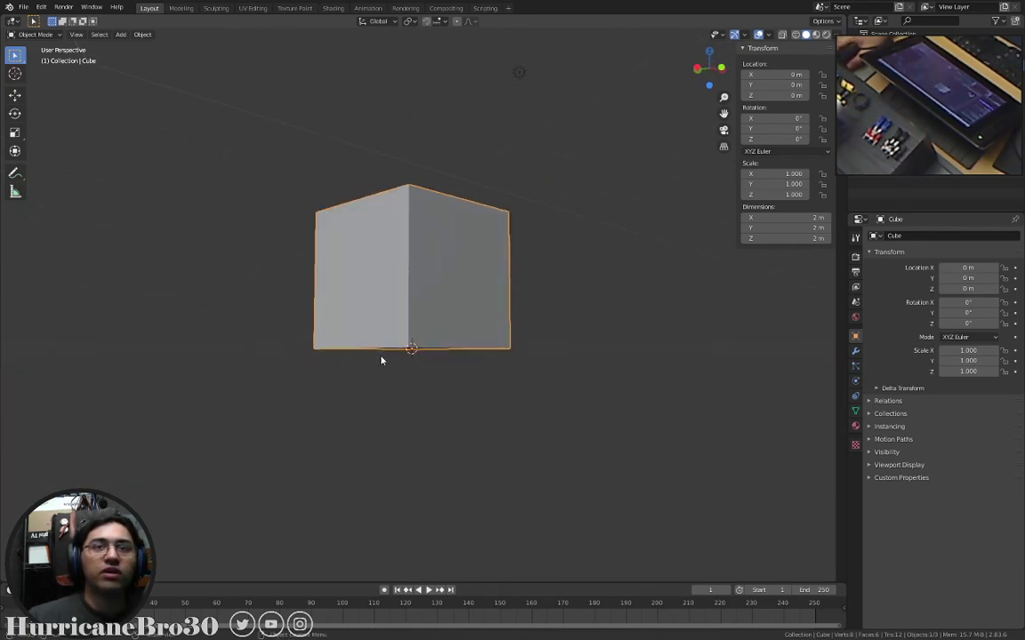
middle_click_drag(381, 359, 689, 437)
Shrink the cube, then reset its scale to 1.000 with Alt+S.
key("s")
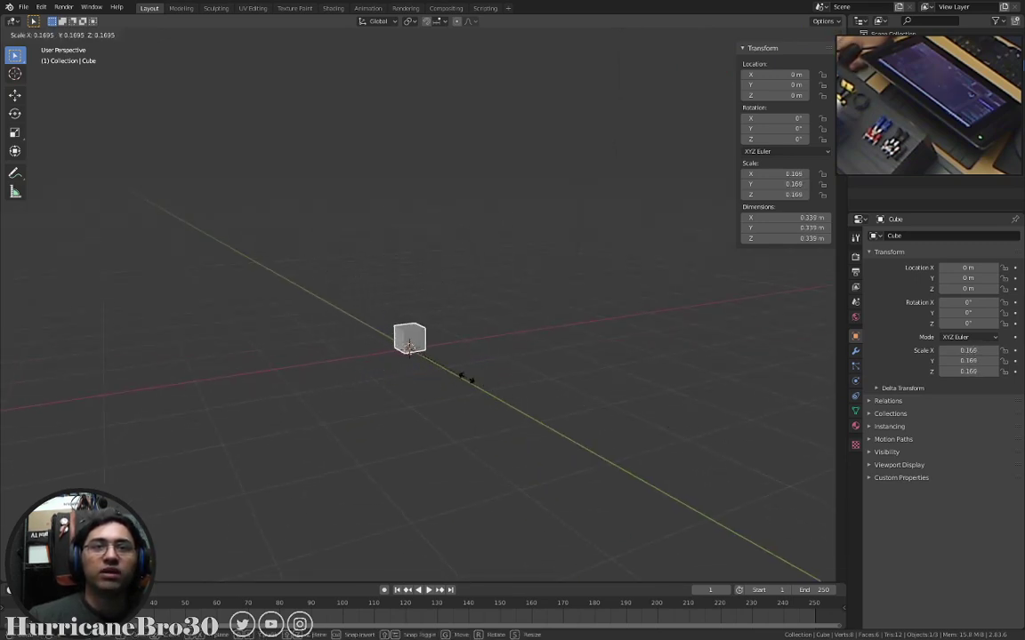
left_click(462, 372)
middle_click_drag(462, 372, 383, 313)
scroll(490, 372, "up", 5)
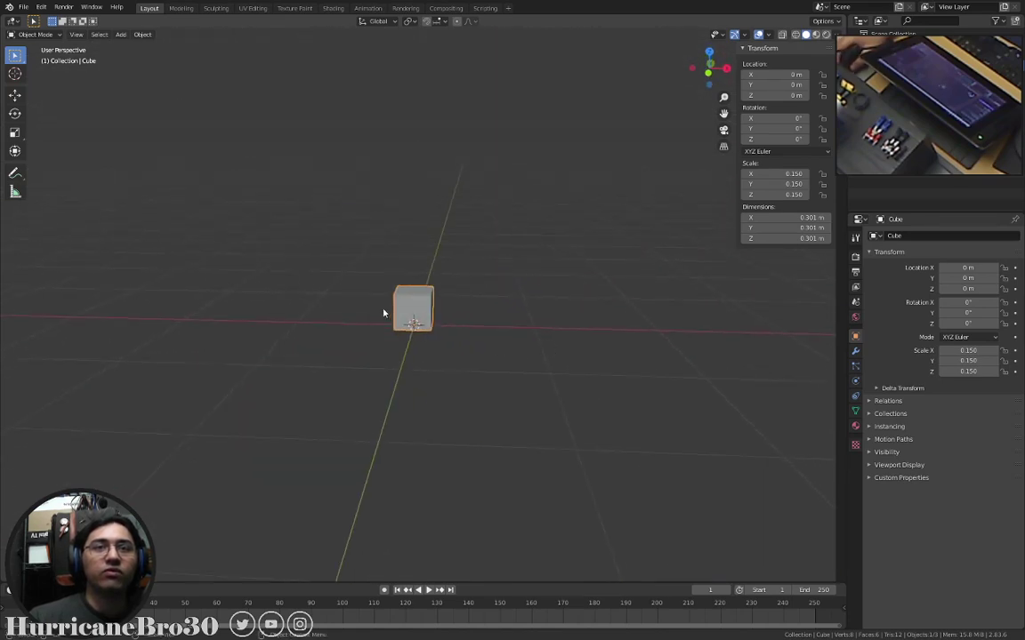
key("alt+s")
middle_click_drag(435, 347, 450, 397)
scroll(466, 329, "down", 3)
scroll(444, 412, "down", 2)
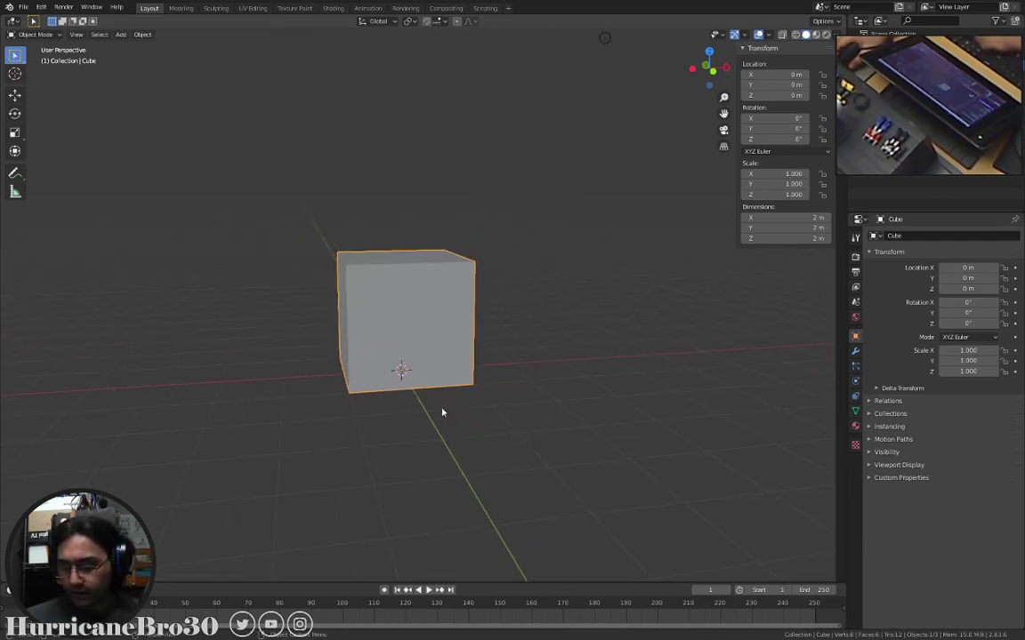
Return to Edit Mode on the cube in Front Orthographic view and bring up the shading pie.
key("KP_1")
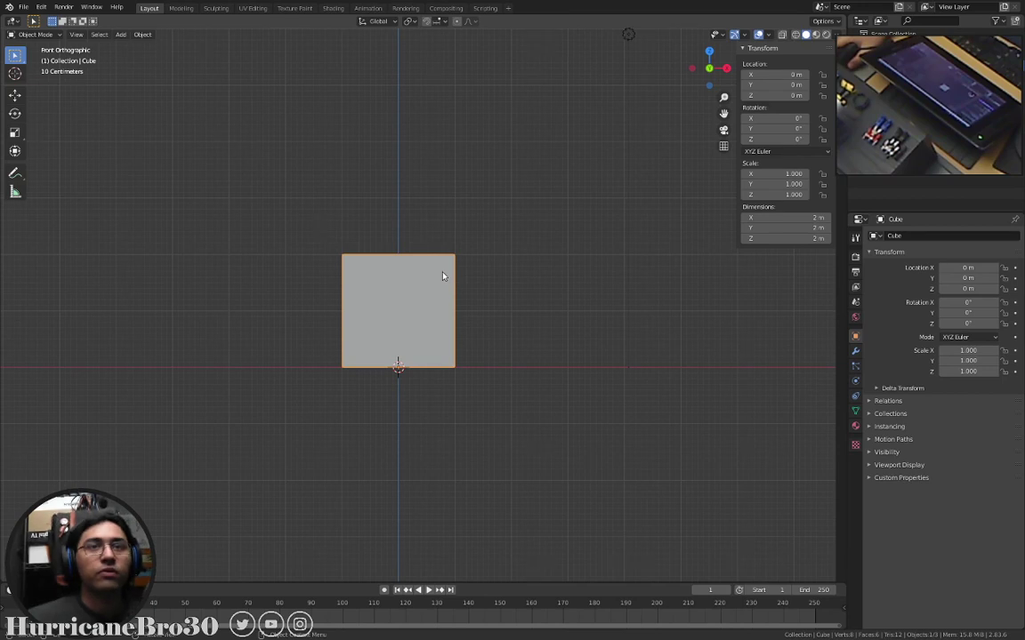
key("Tab")
middle_click_drag(439, 268, 442, 310, "shift")
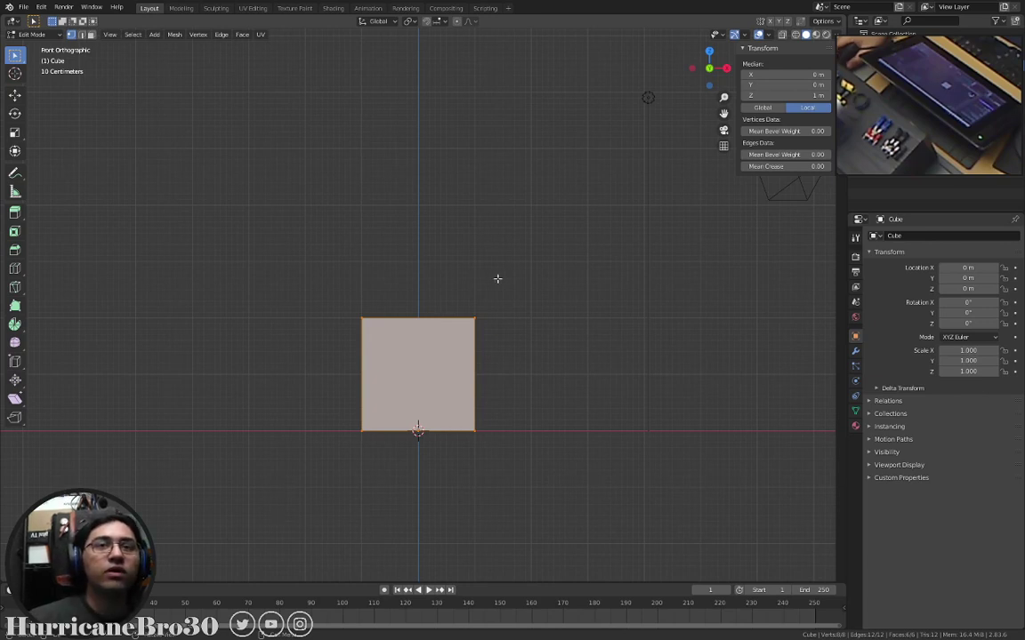
key("z")
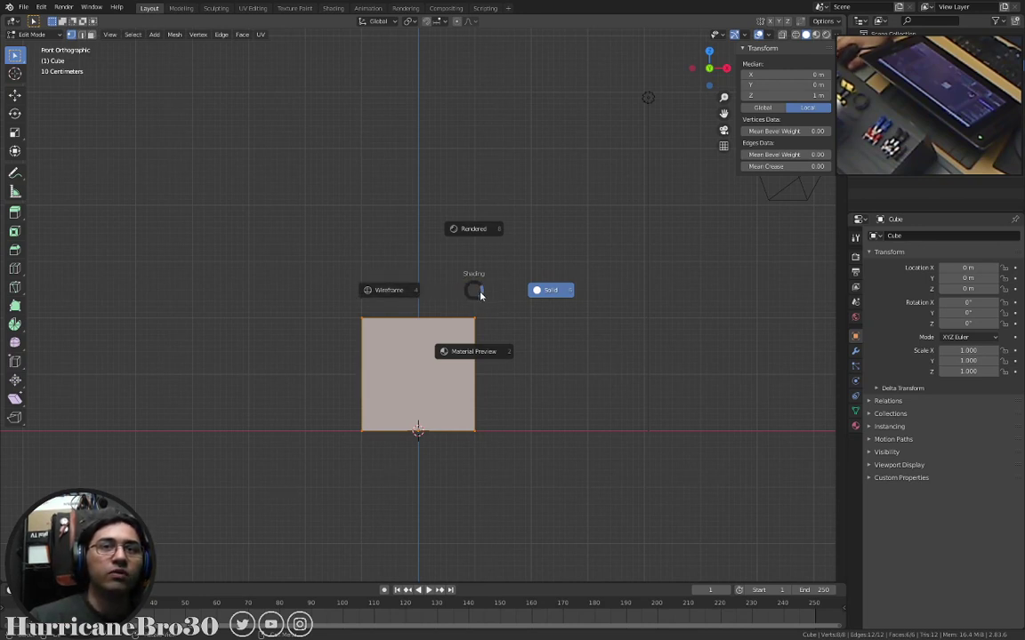
Switch the viewport to wireframe and select a single top corner vertex of the cube.
left_click(417, 290)
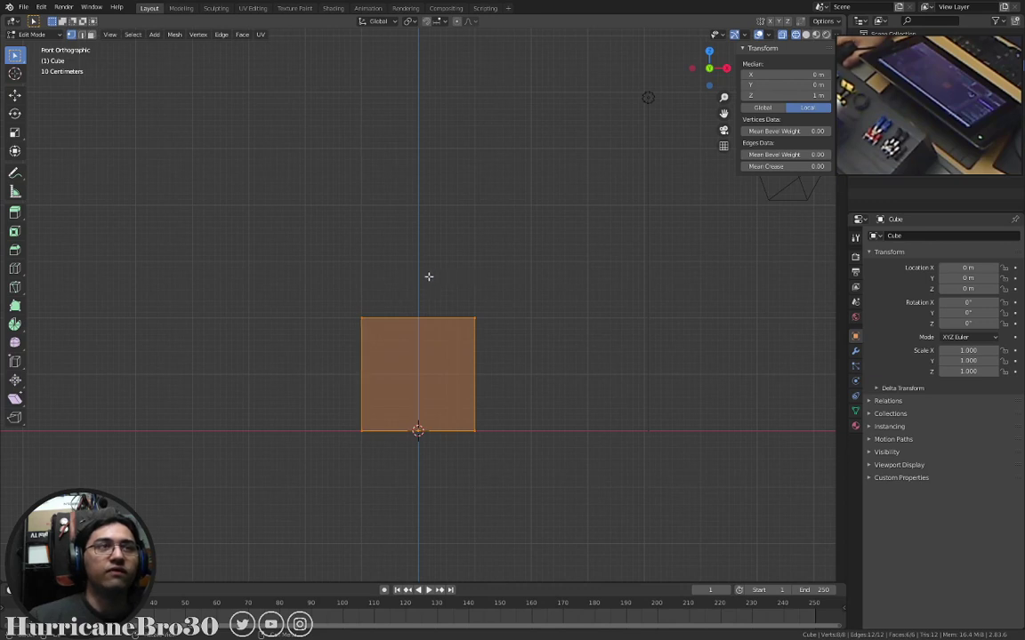
key("z")
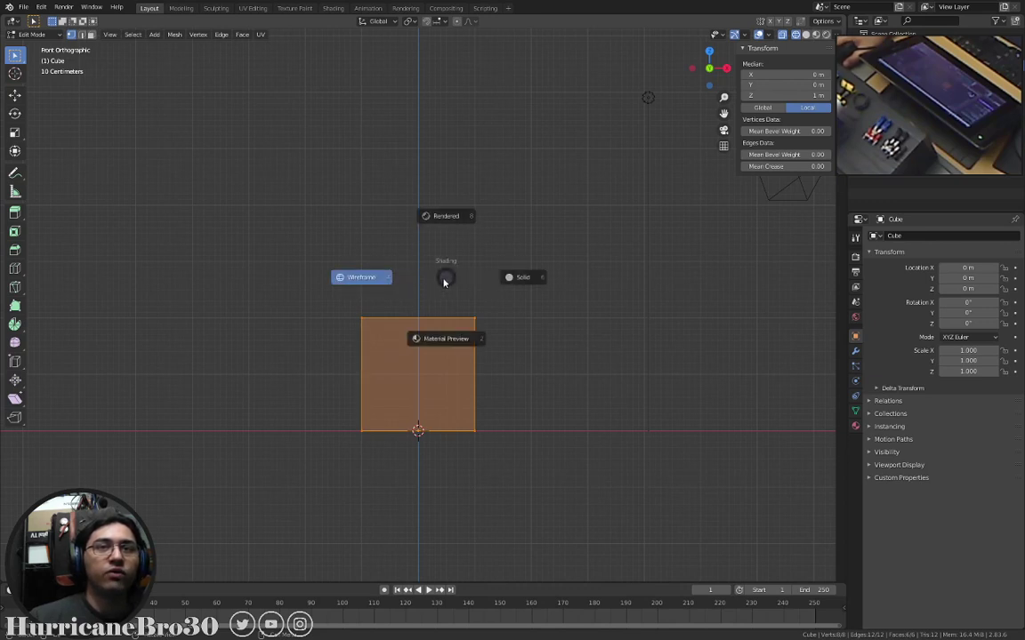
left_click(509, 277)
key("z")
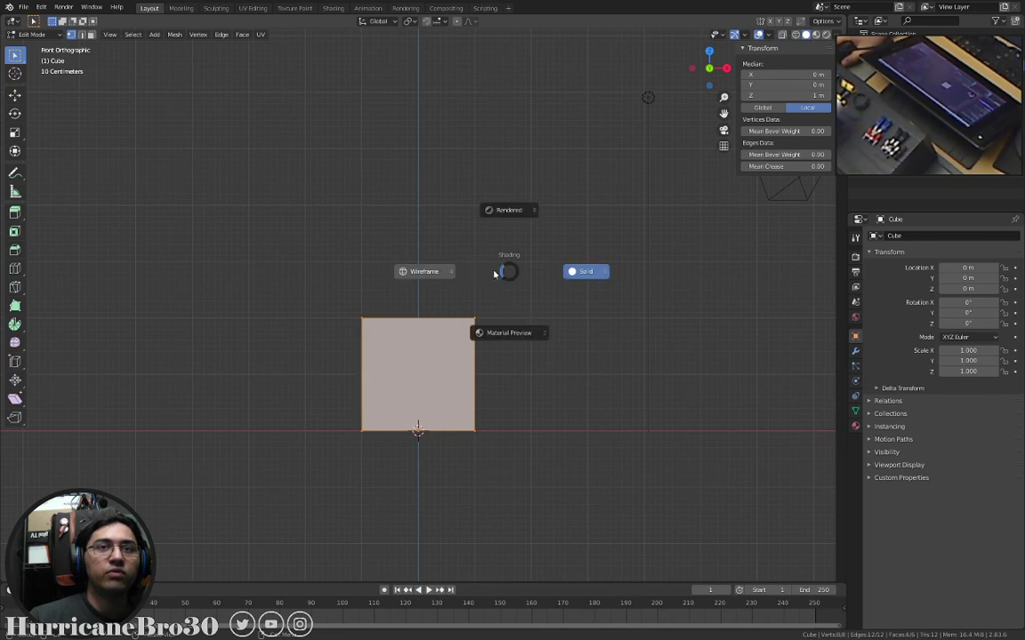
left_click(451, 276)
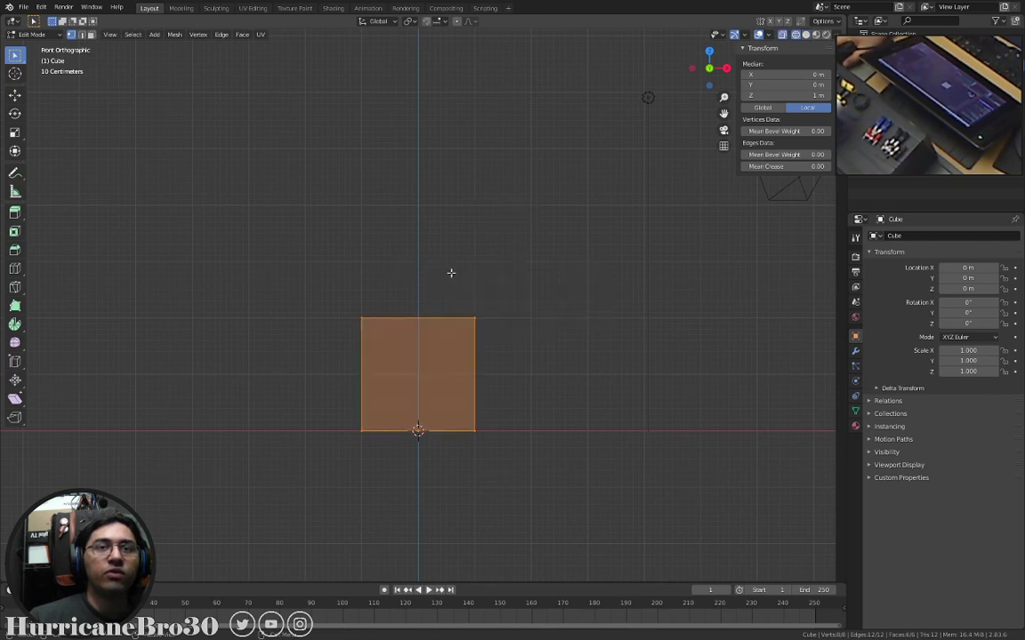
mouse_move(398, 307)
middle_mouse_down()
mouse_move(437, 315)
mouse_move(391, 327)
mouse_move(371, 349)
middle_mouse_up()
left_click(408, 324)
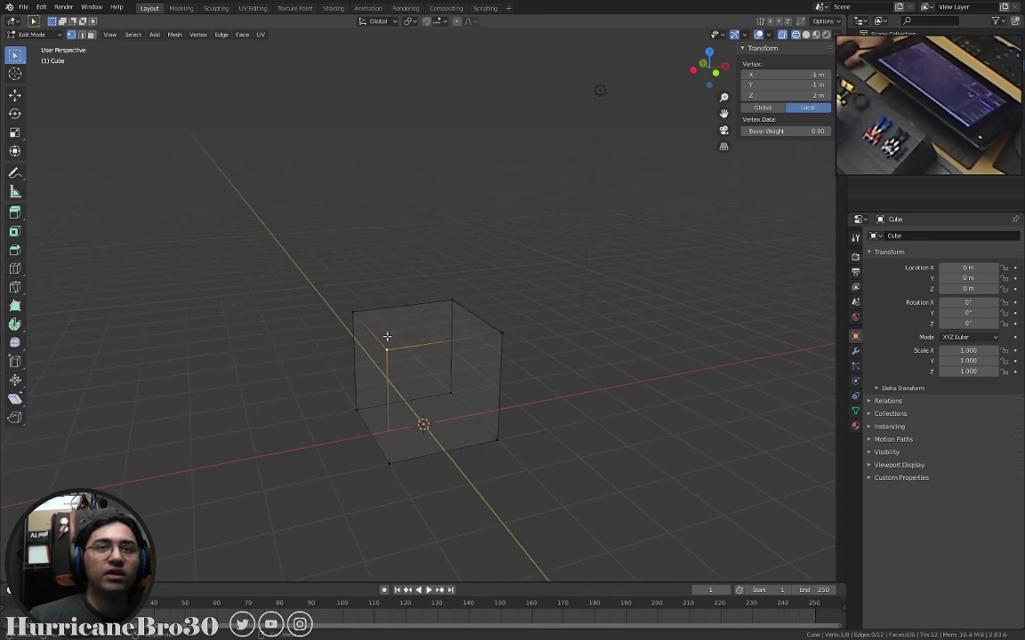
Inspect the cube from other angles, then return to solid shading in front view.
middle_click_drag(458, 335, 384, 315)
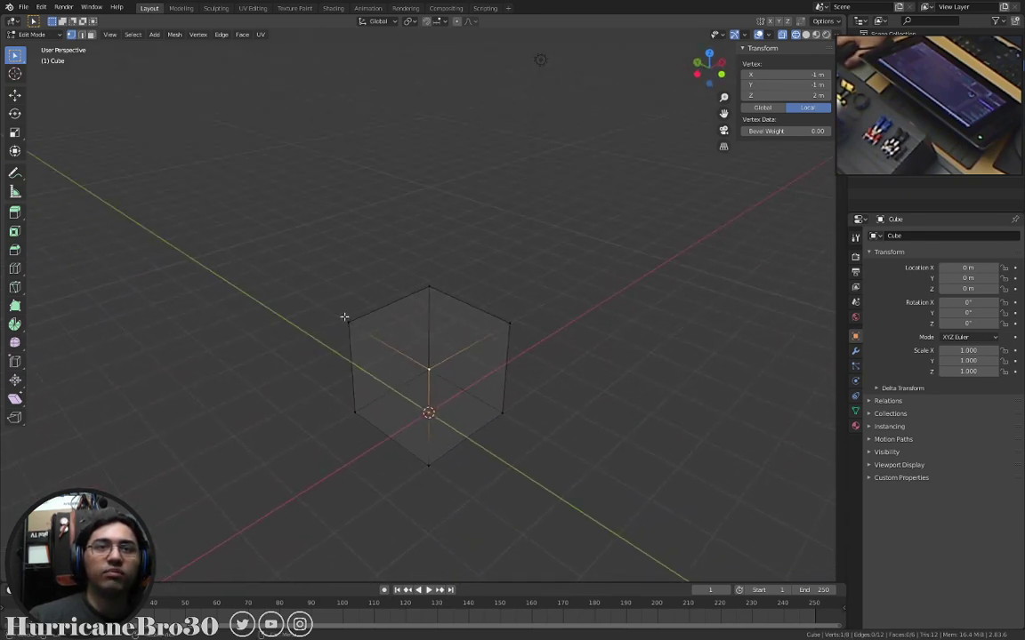
middle_click_drag(473, 338, 450, 313)
key("z")
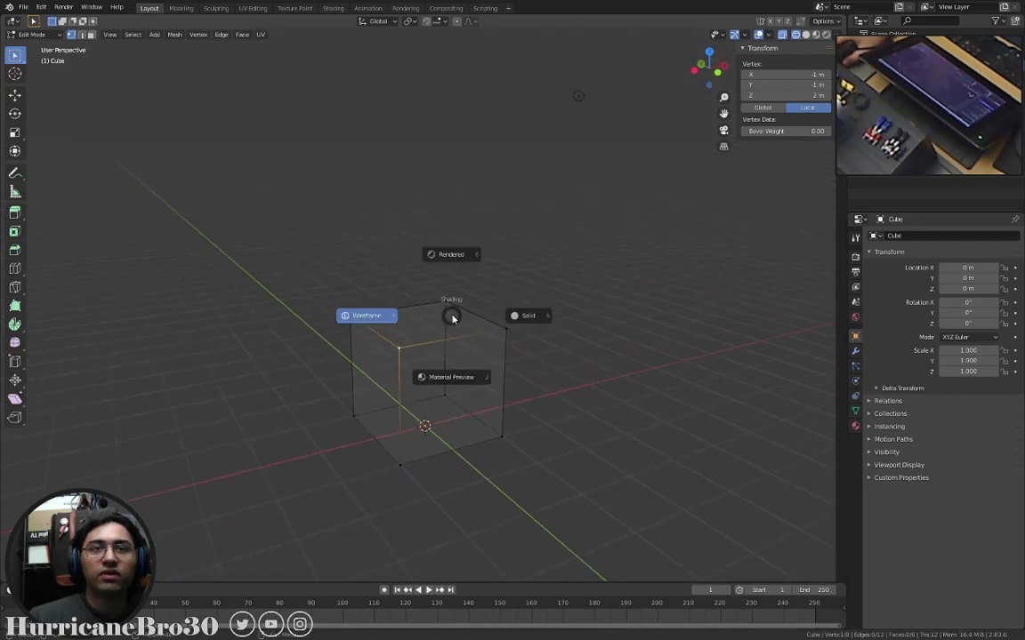
left_click(526, 317)
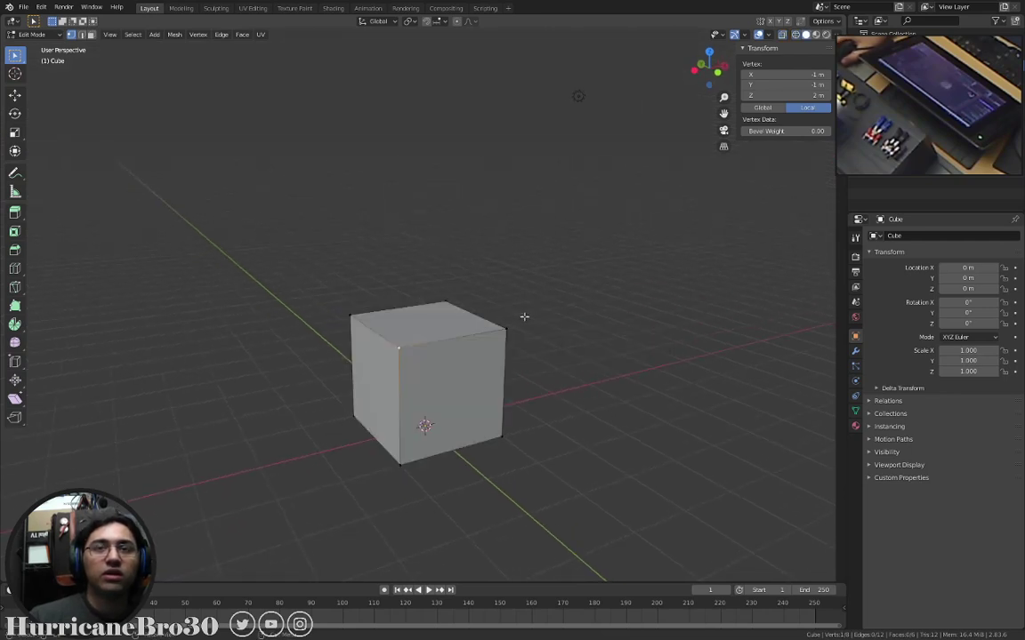
key("KP_1")
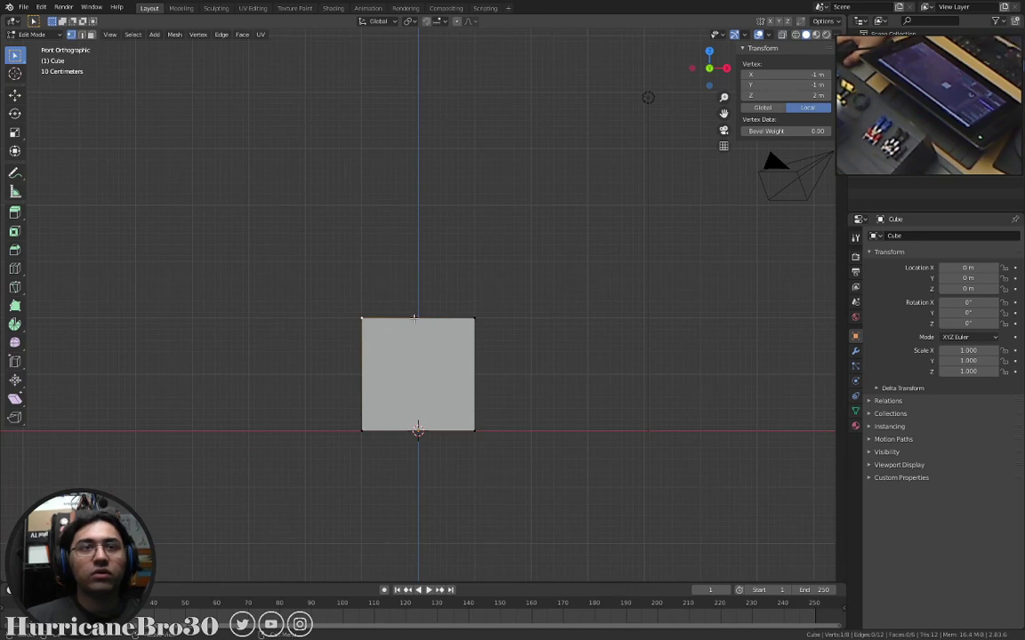
Box-select all of the cube's vertices and faces in the front view.
scroll(486, 296, "up", 2)
middle_click_drag(312, 280, 305, 230, "shift")
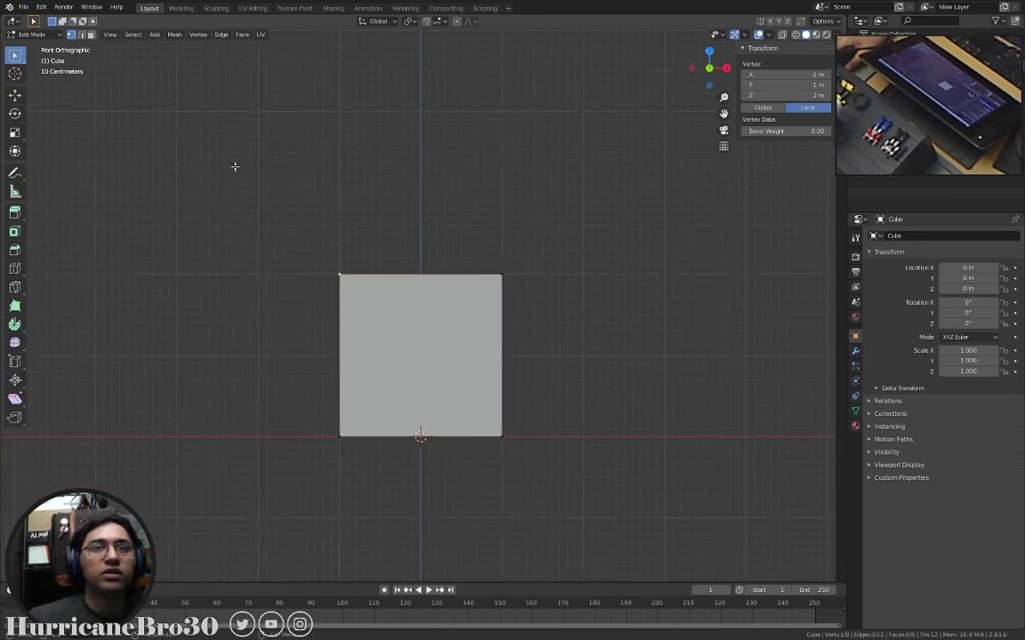
left_click_drag(201, 147, 547, 445)
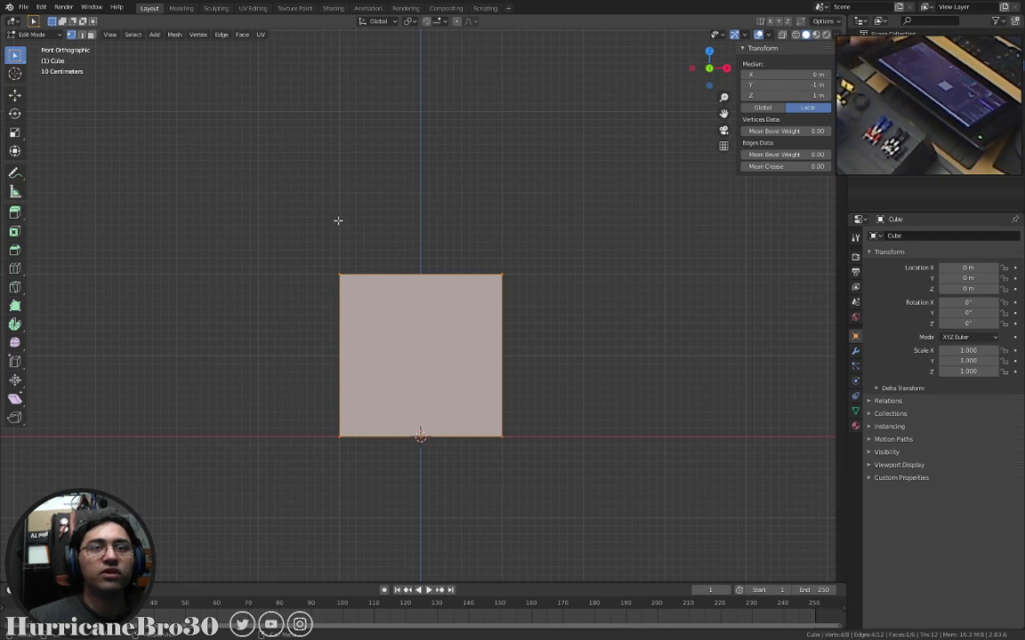
Orbit around the cube to inspect it, return to front view, and deselect everything.
middle_click_drag(338, 222, 464, 241)
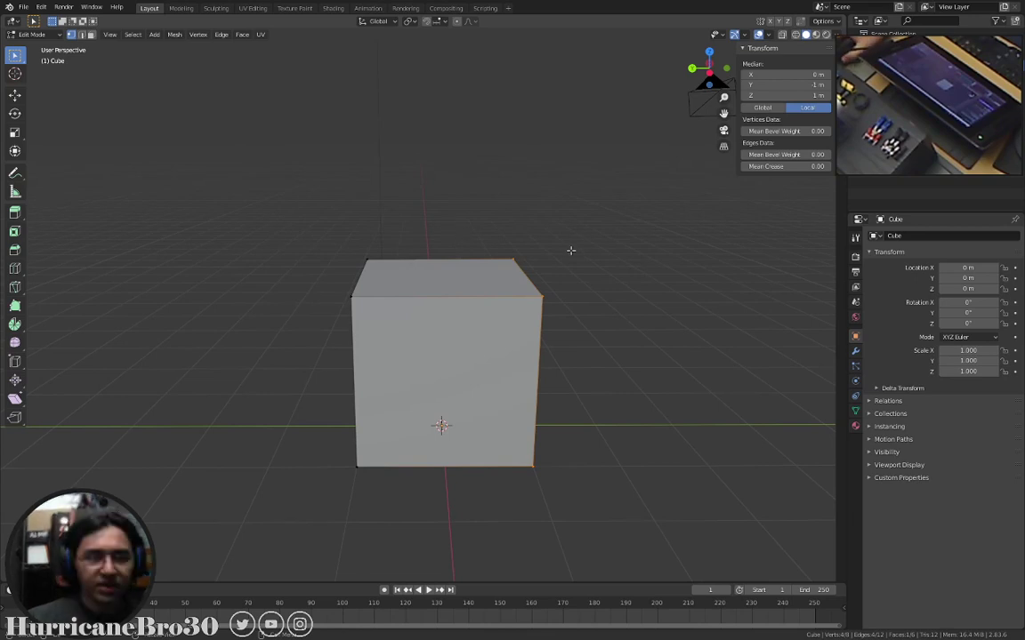
key("KP_6")
middle_click_drag(565, 250, 423, 292)
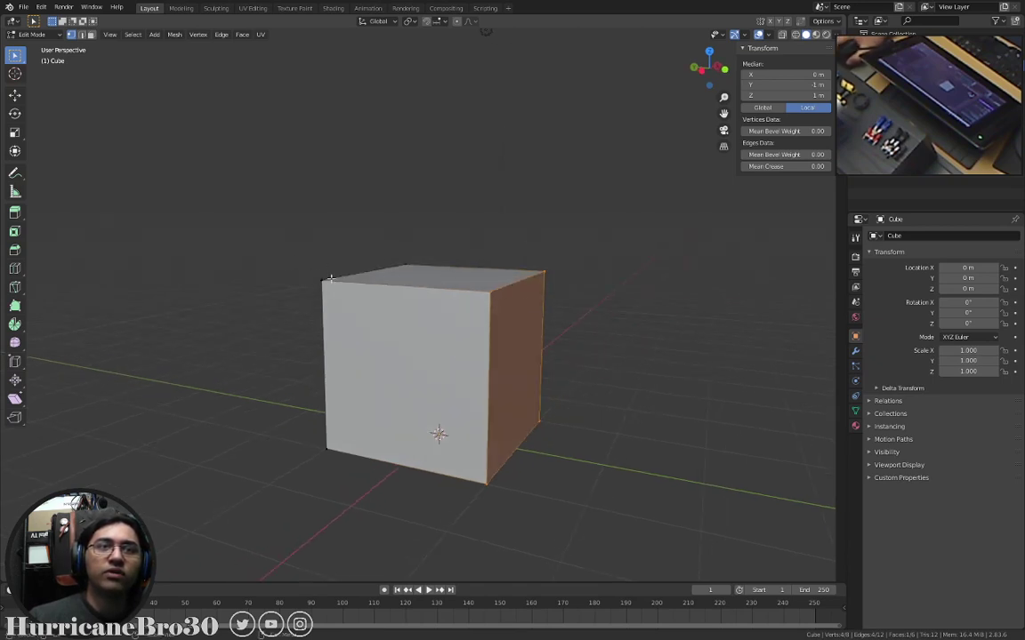
middle_click_drag(330, 278, 464, 270)
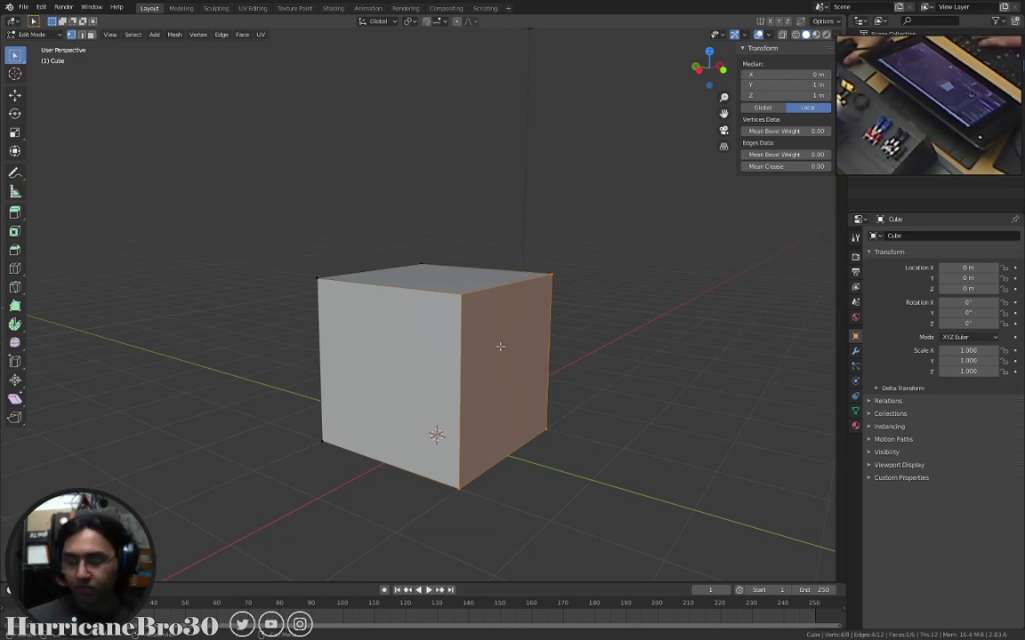
key("KP_1")
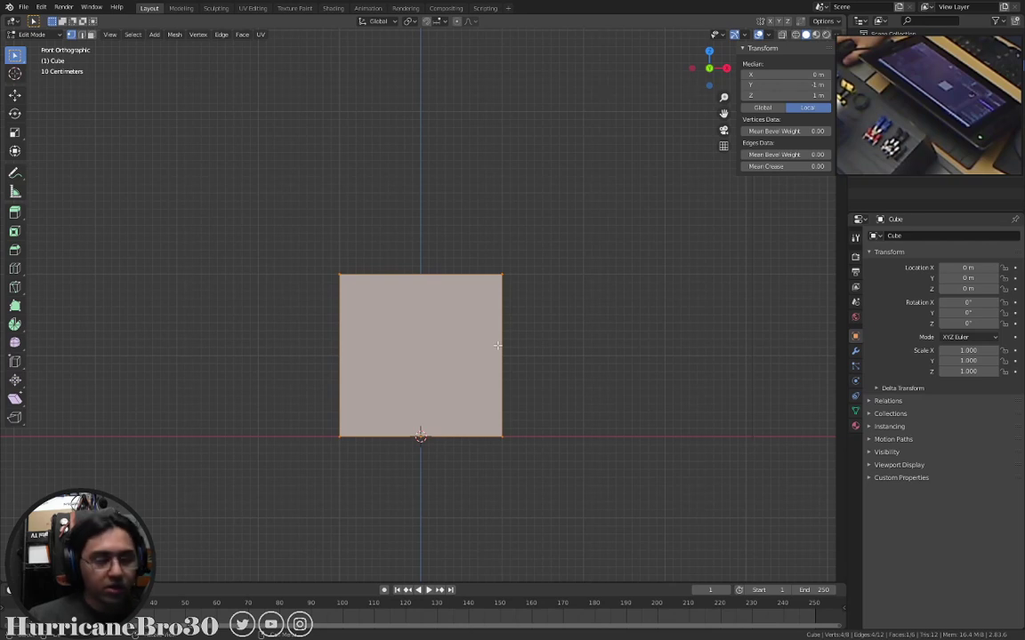
key("alt+a")
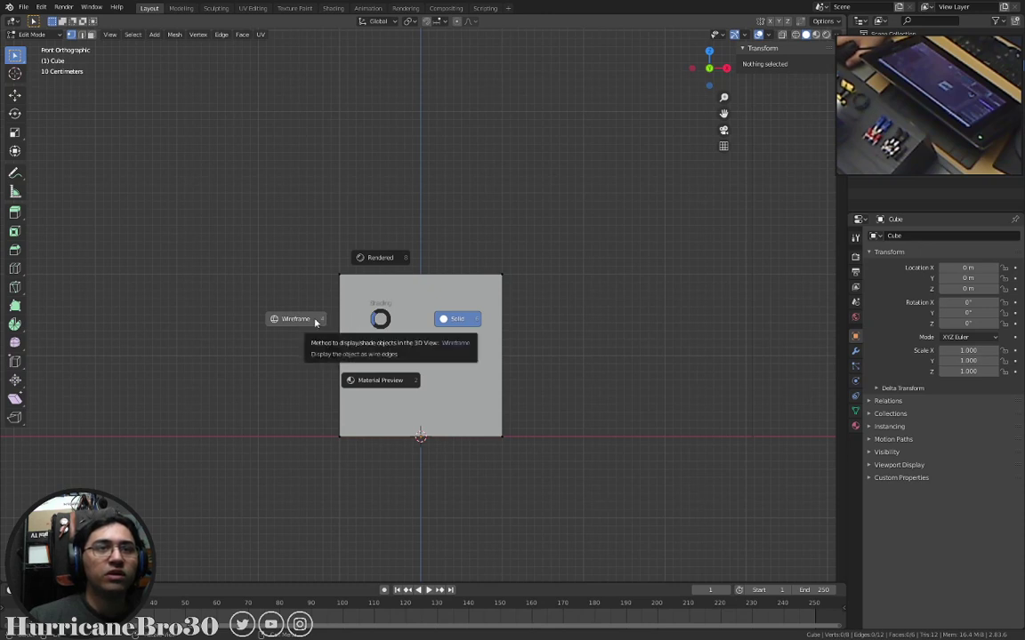
Switch to wireframe, try selecting the cube's top-left corner edges, then clear that selection.
left_click(313, 319)
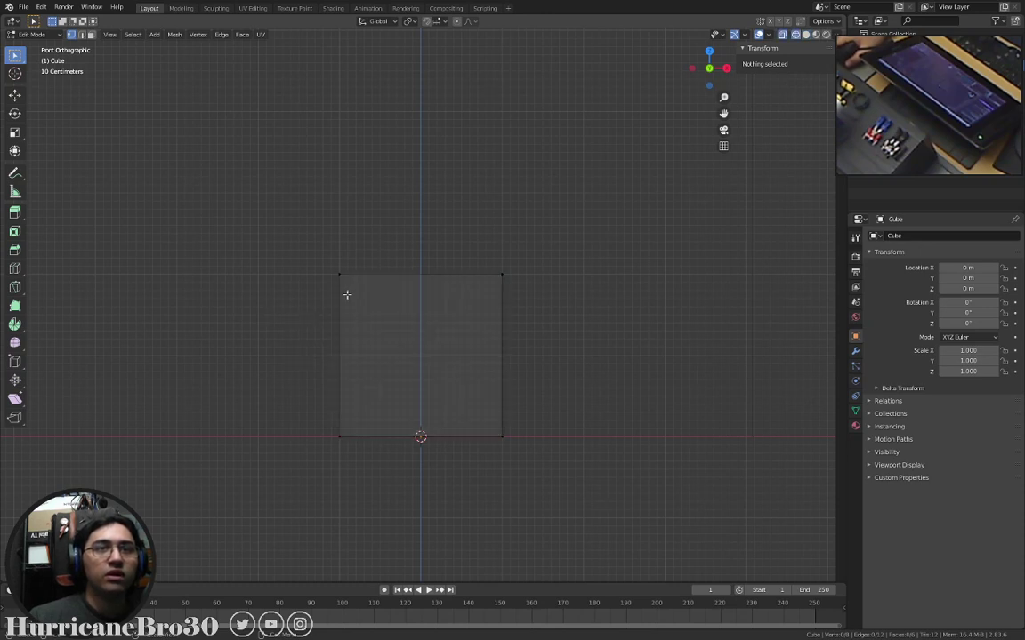
scroll(347, 295, "down", 1)
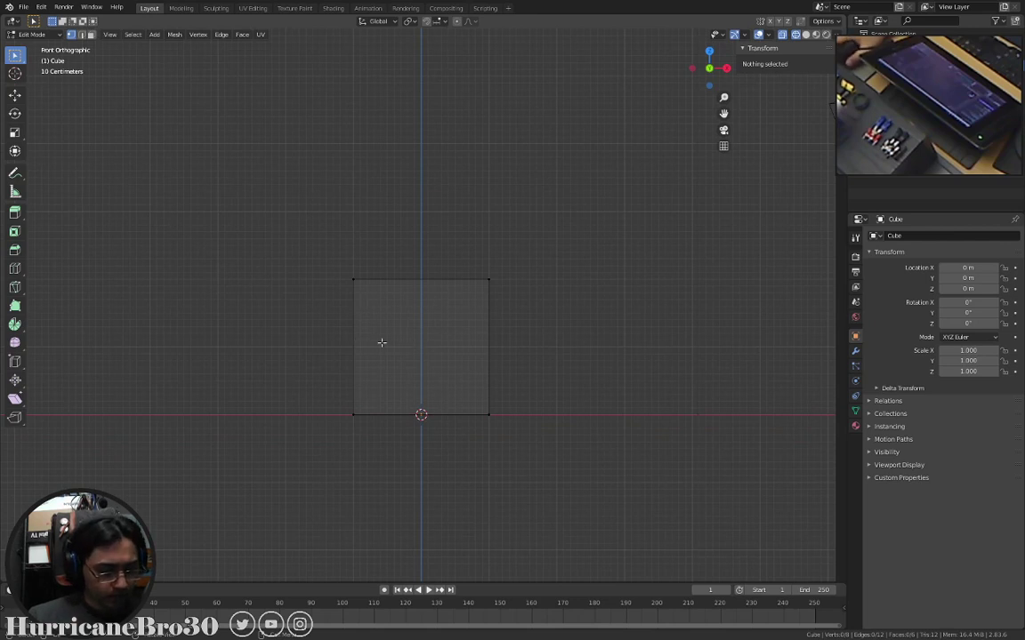
scroll(384, 329, "up", 1)
middle_click_drag(364, 328, 346, 306, "shift")
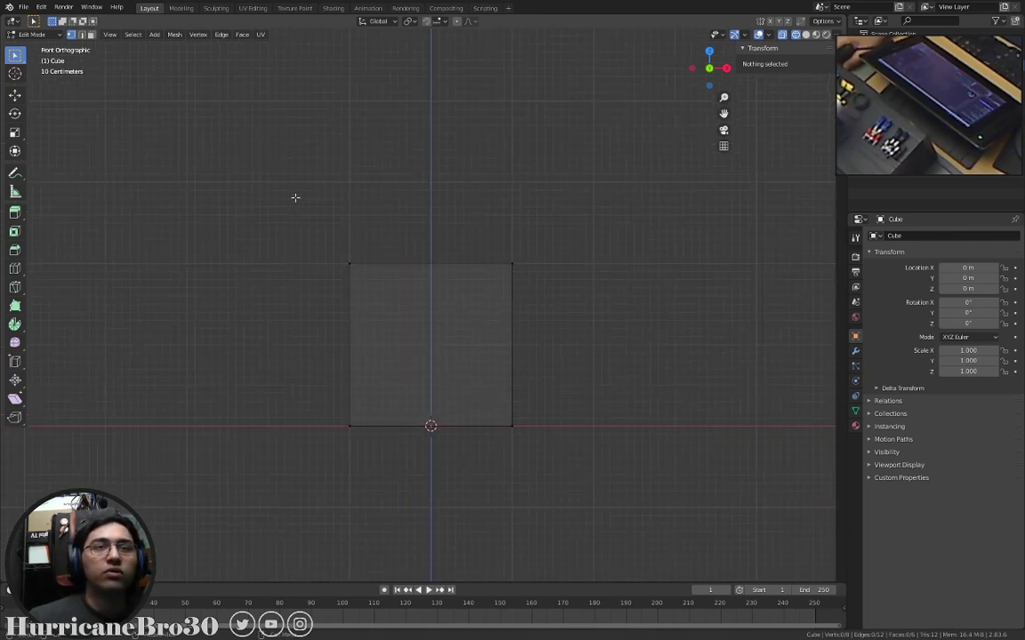
left_click_drag(295, 197, 391, 307)
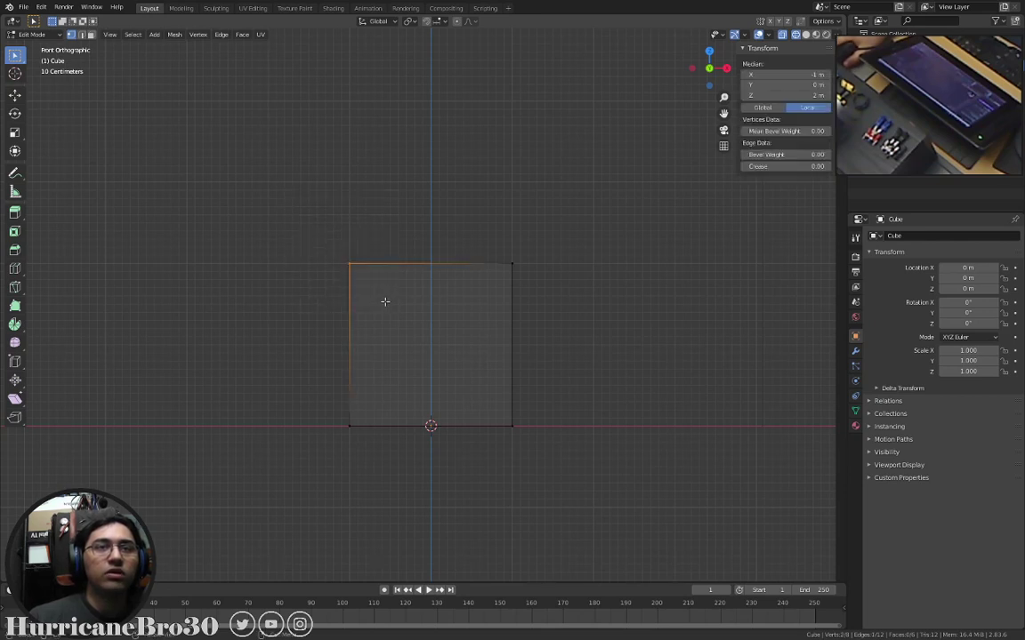
middle_click_drag(385, 302, 466, 300)
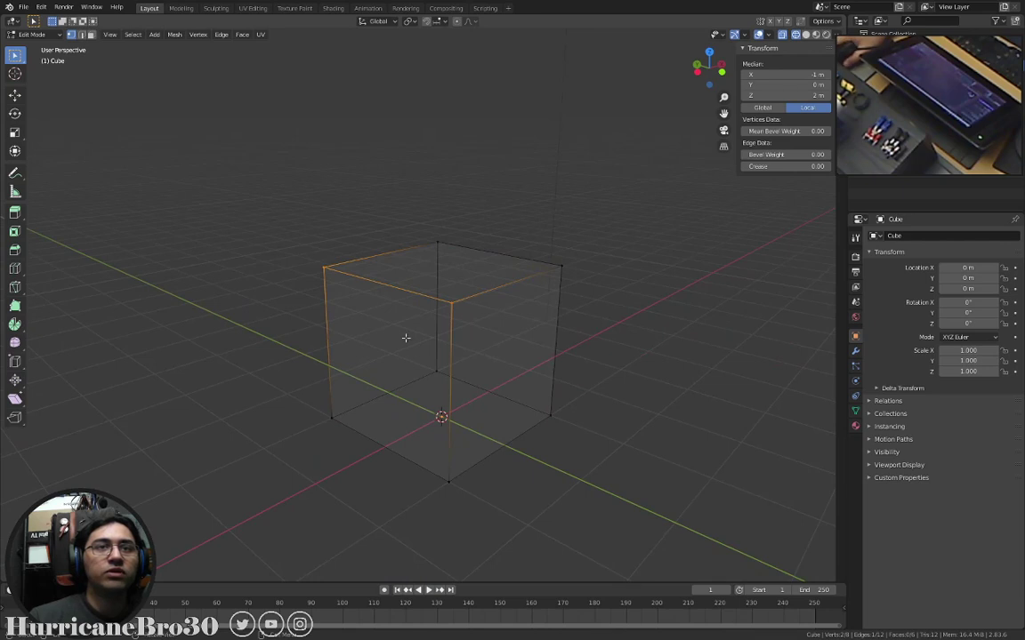
middle_click_drag(316, 292, 283, 253)
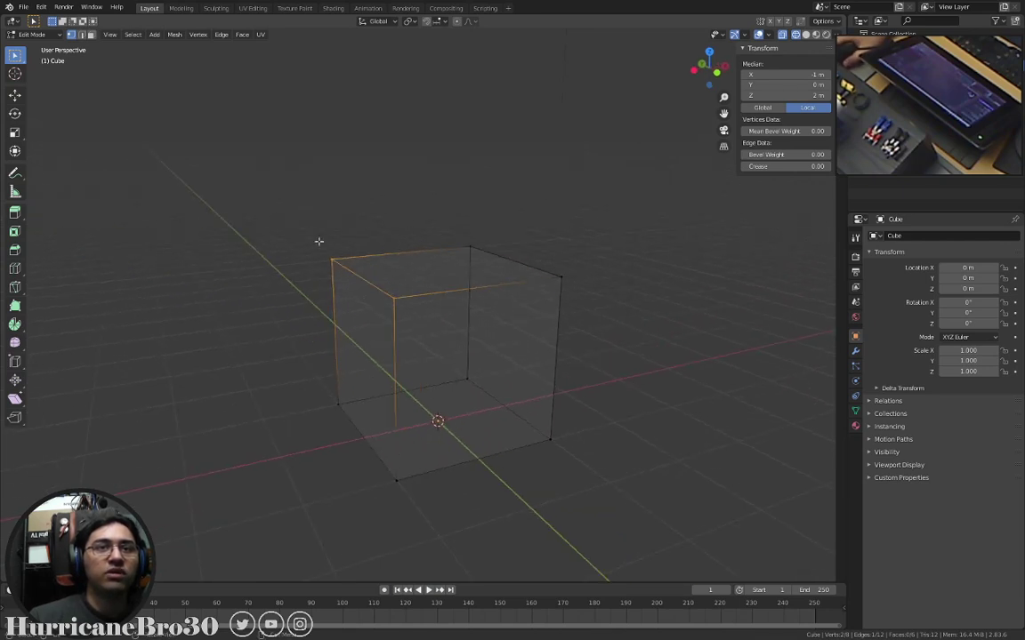
key("KP_1")
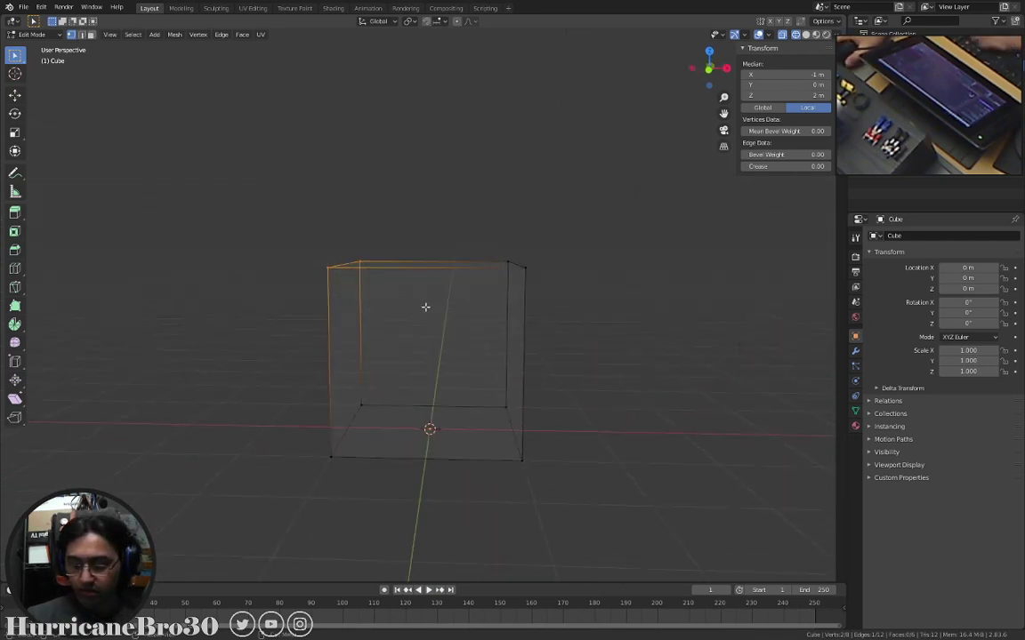
key("KP_5")
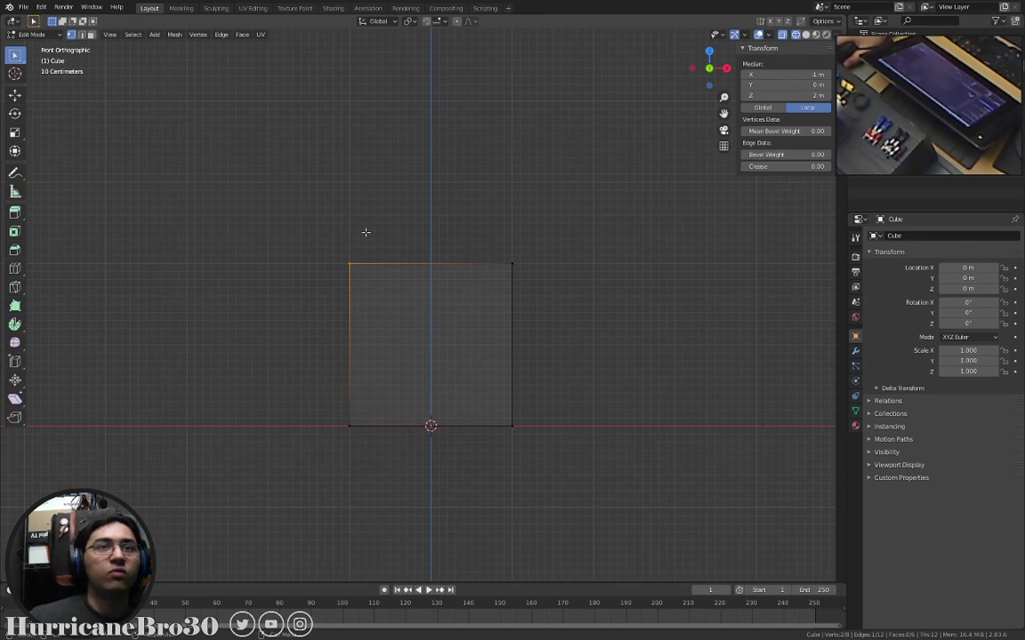
key("alt+a")
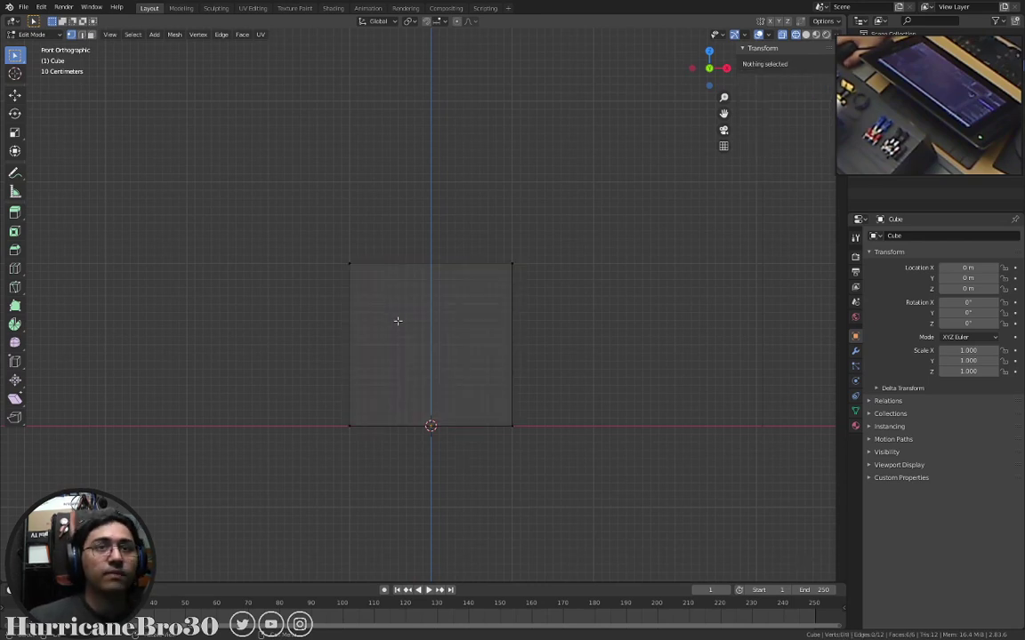
Box-select the vertices along the cube's top and check the selection from the front.
scroll(398, 321, "down", 1)
middle_click_drag(445, 320, 459, 379, "shift")
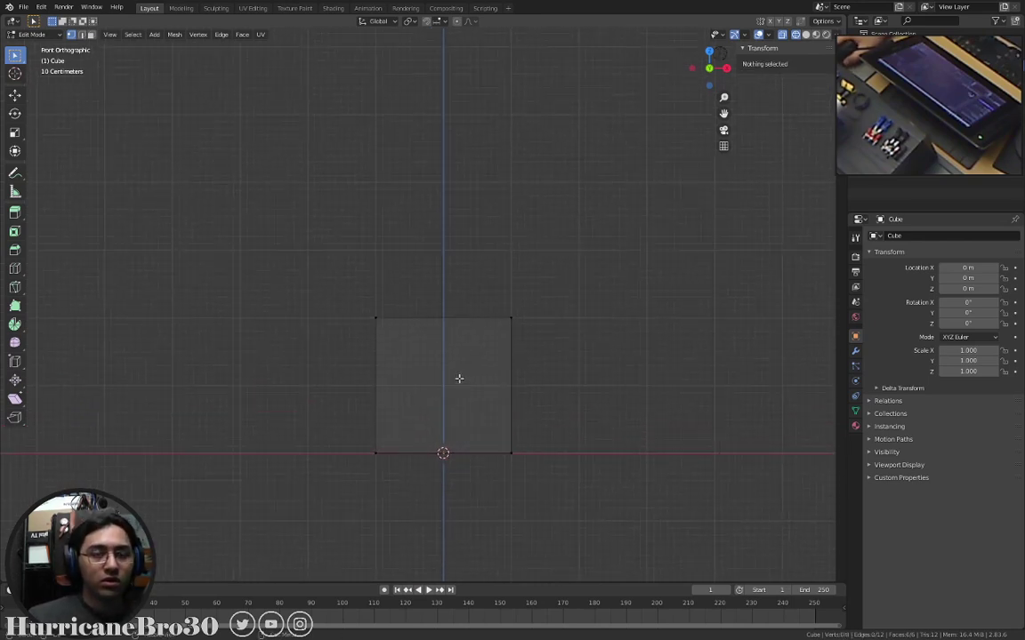
left_click_drag(324, 241, 575, 363)
middle_click_drag(518, 327, 472, 346)
key("KP_1")
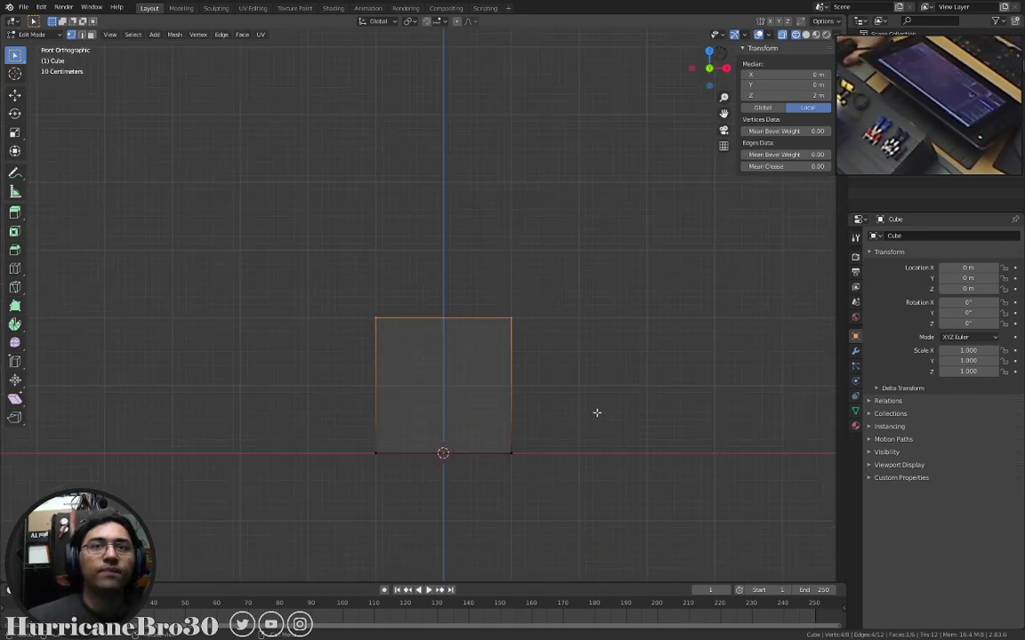
Extrude the top face, view it in solid shading, then undo the extrusion.
key("e")
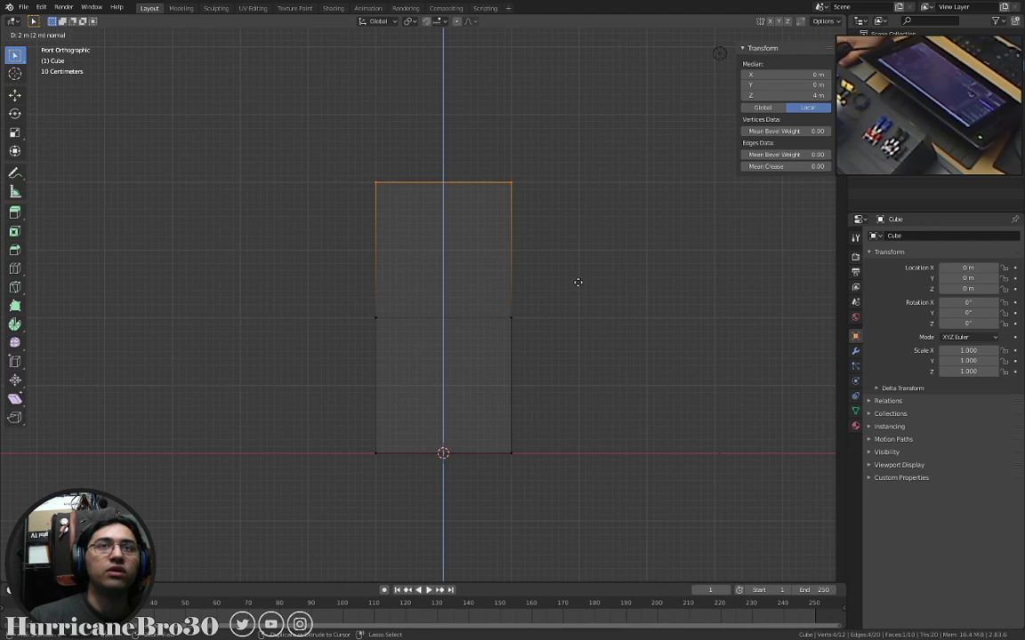
left_click(578, 282)
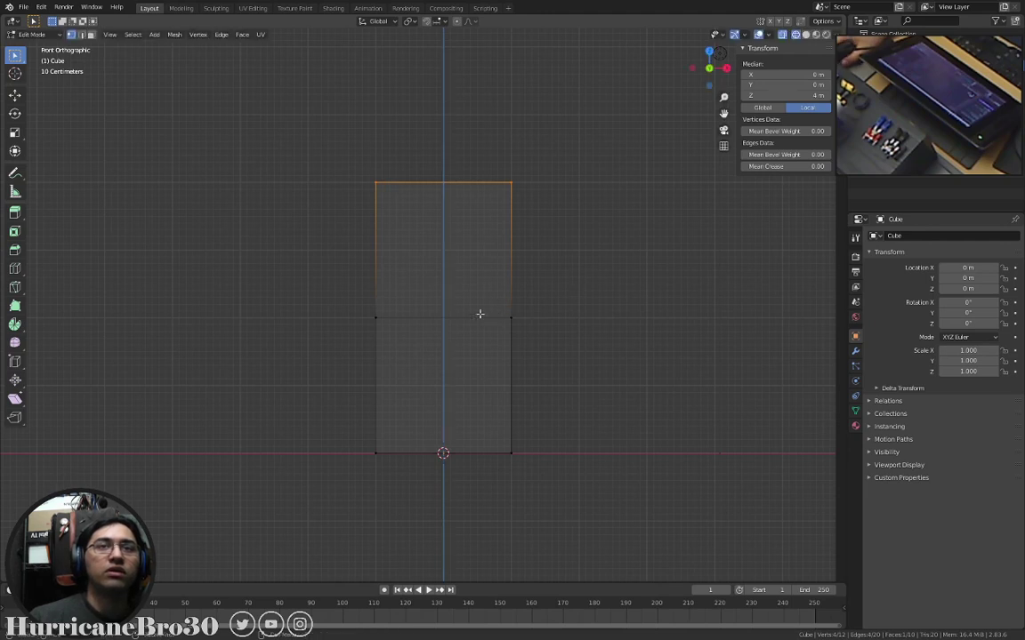
mouse_move(480, 314)
middle_mouse_down()
mouse_move(418, 265)
mouse_move(561, 293)
mouse_move(431, 305)
mouse_move(405, 266)
mouse_move(378, 143)
mouse_move(533, 214)
mouse_move(602, 231)
mouse_move(537, 254)
middle_mouse_up()
key("z")
left_click(513, 297)
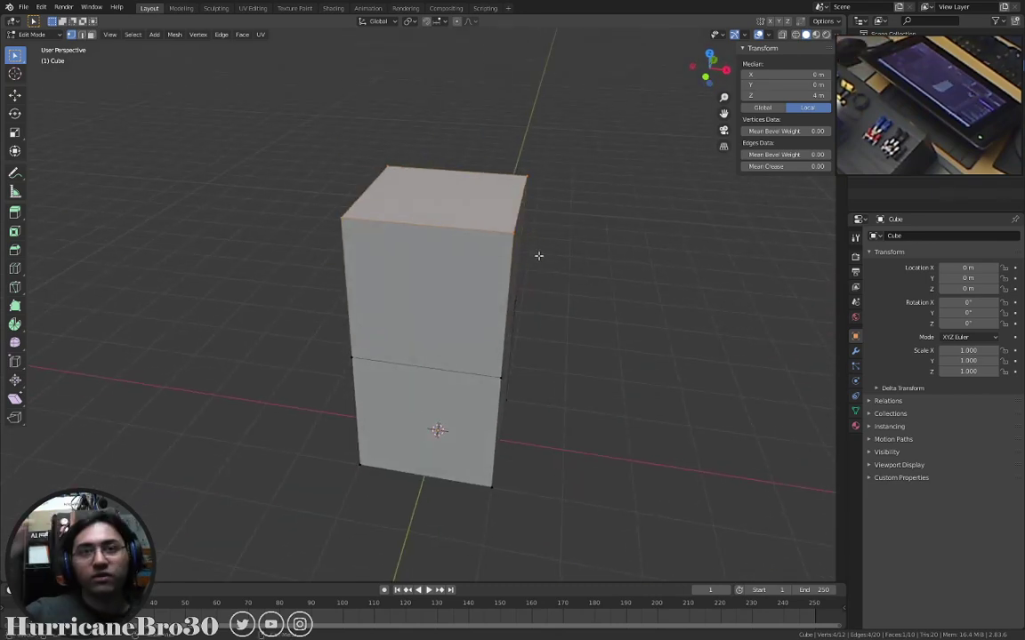
key("ctrl+z")
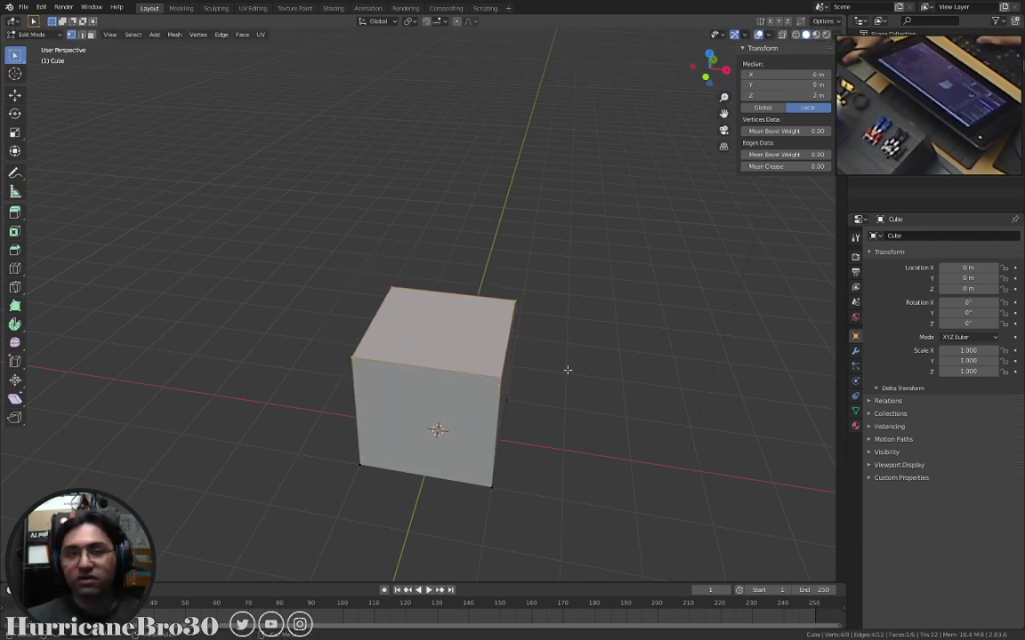
key("KP_1")
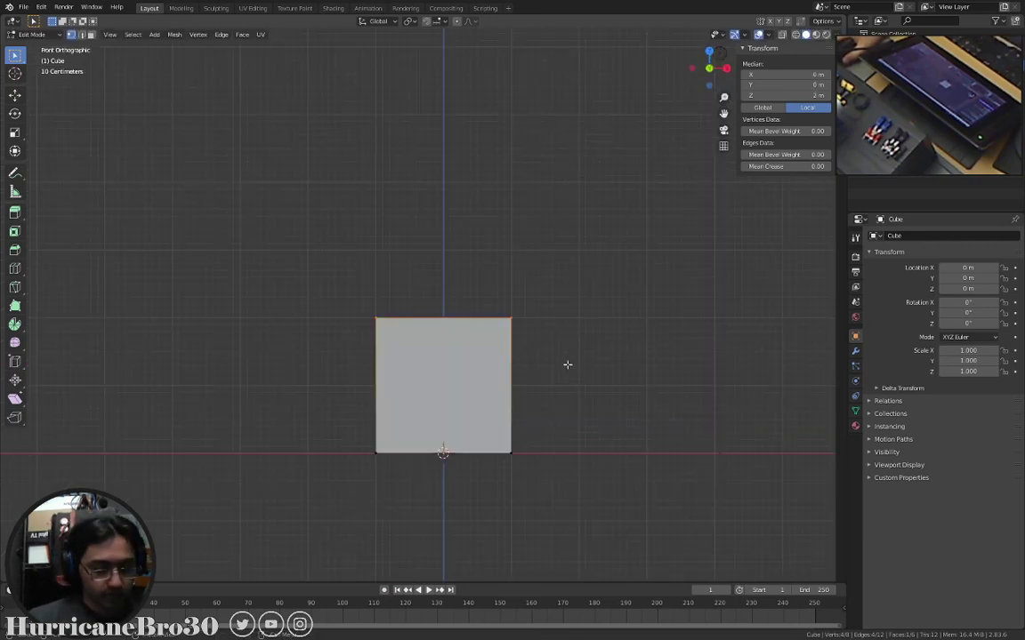
Raise the top face 2 m along Z so the block's top sits at 4 m.
key("g")
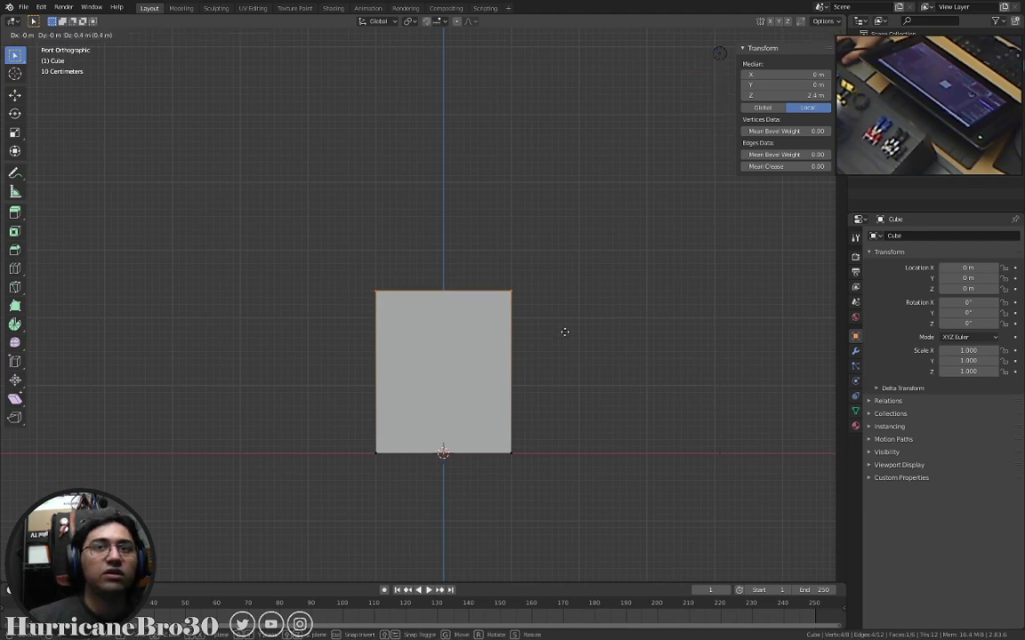
left_click(568, 232)
middle_click_drag(569, 231, 591, 331)
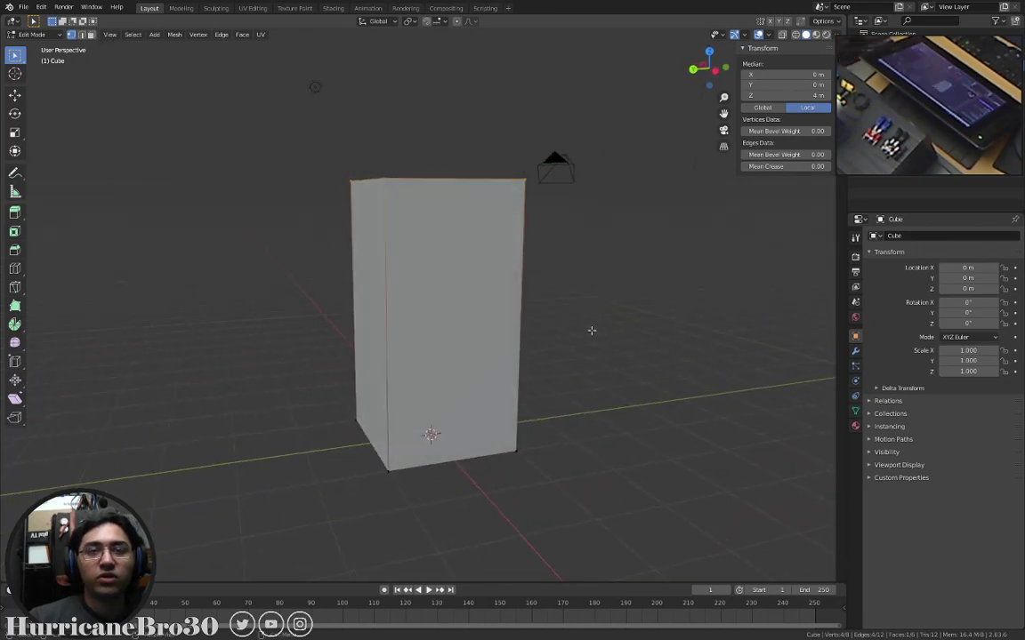
key("KP_1")
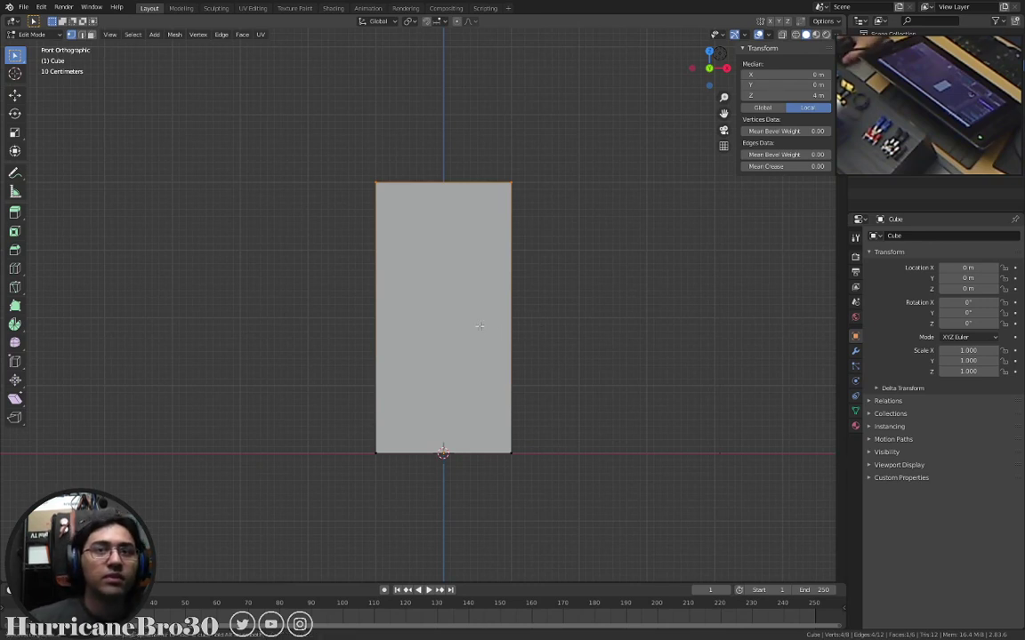
key("ctrl+r")
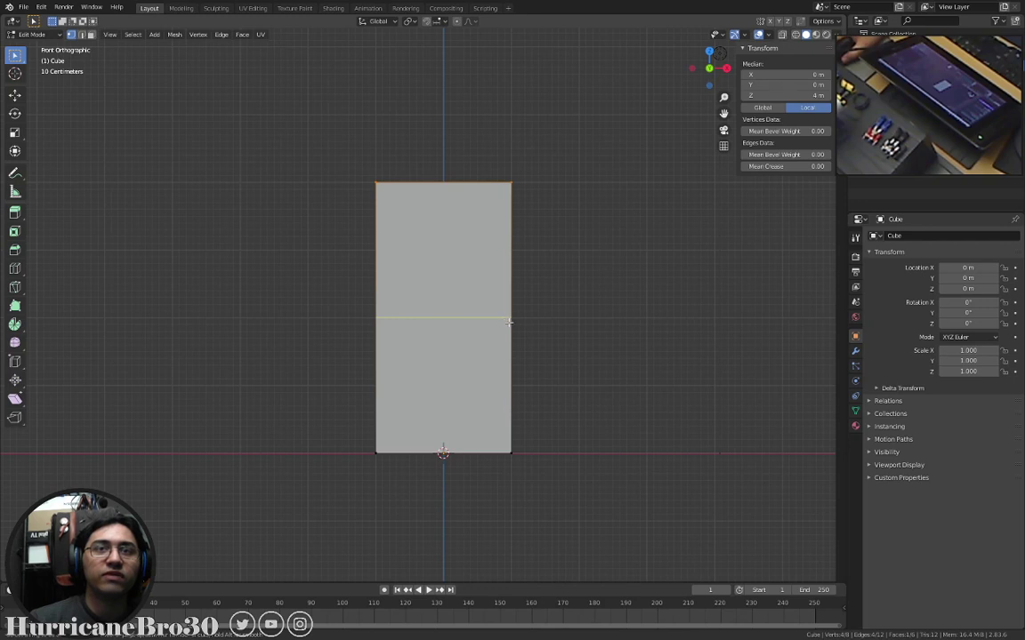
Add a horizontal edge loop across the tall block, keeping it centred at local Z 2 m.
left_click(509, 322)
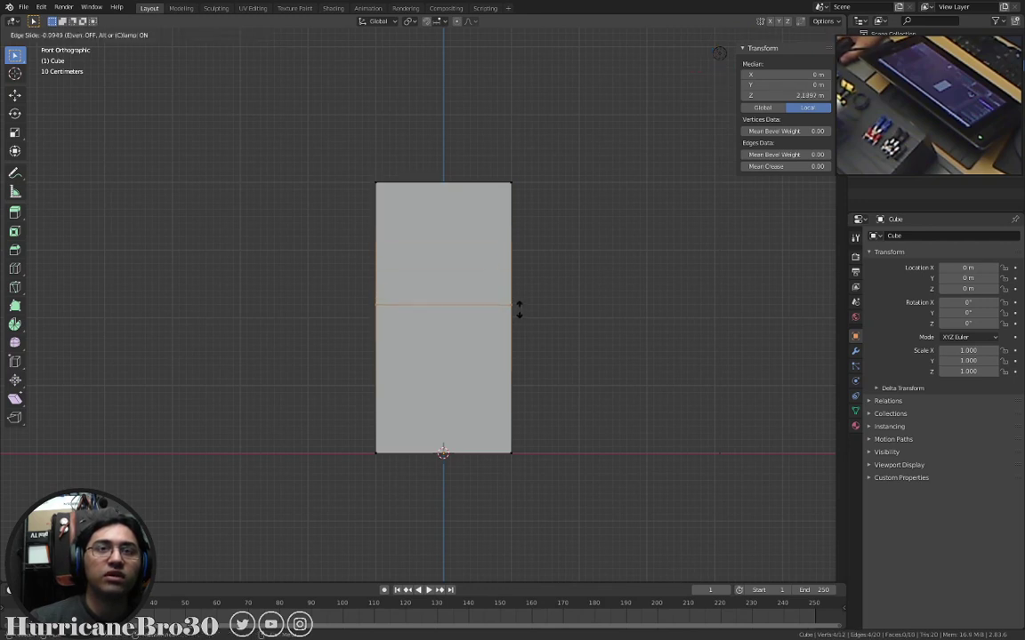
left_click(529, 297)
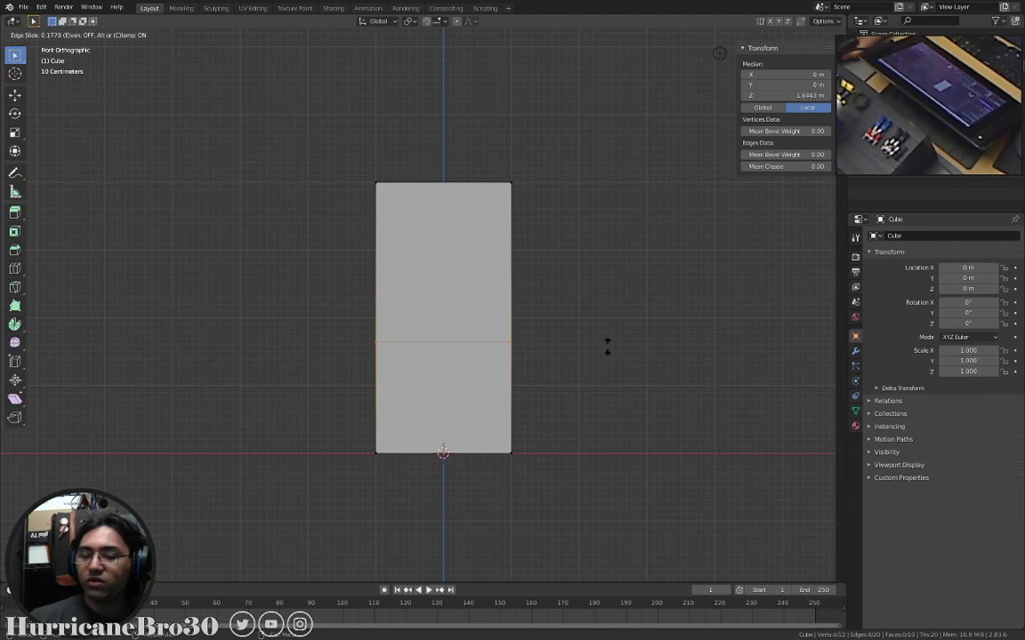
right_click(608, 351)
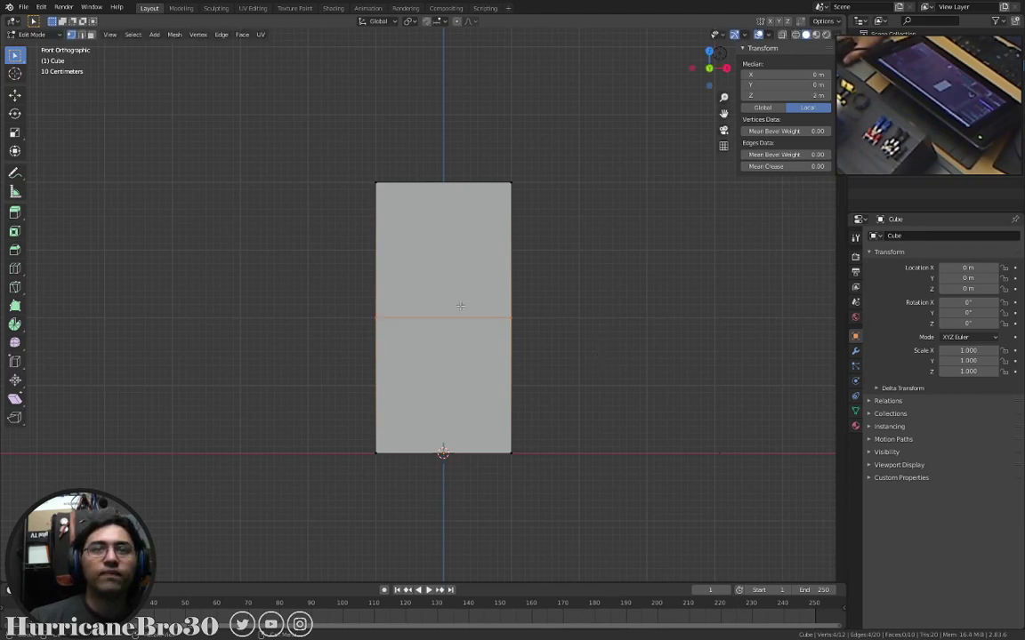
middle_click_drag(424, 343, 692, 351)
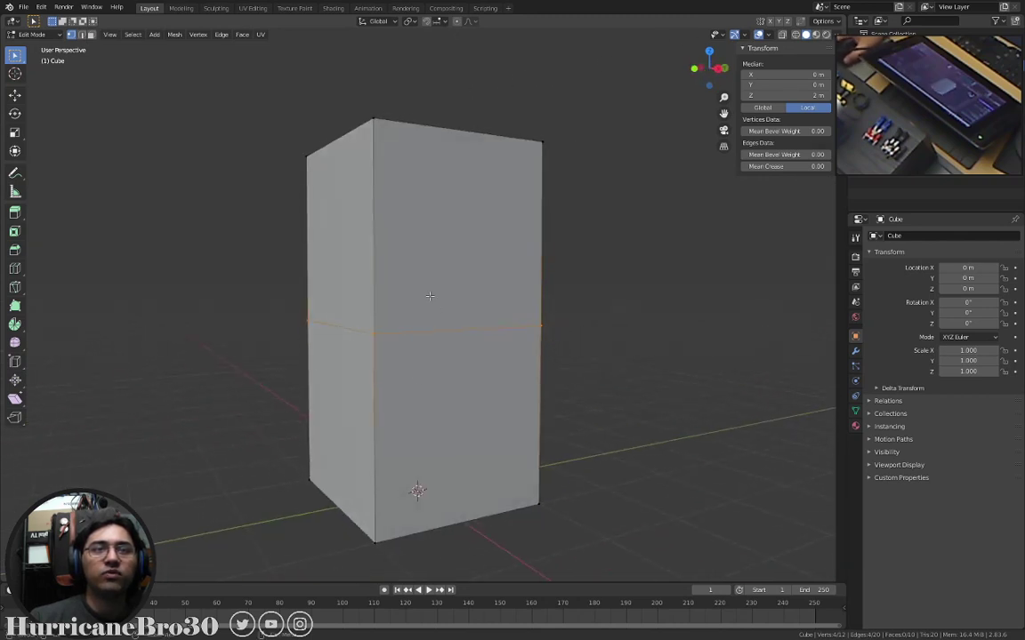
mouse_move(291, 362)
middle_mouse_down()
mouse_move(548, 336)
mouse_move(311, 365)
middle_mouse_up()
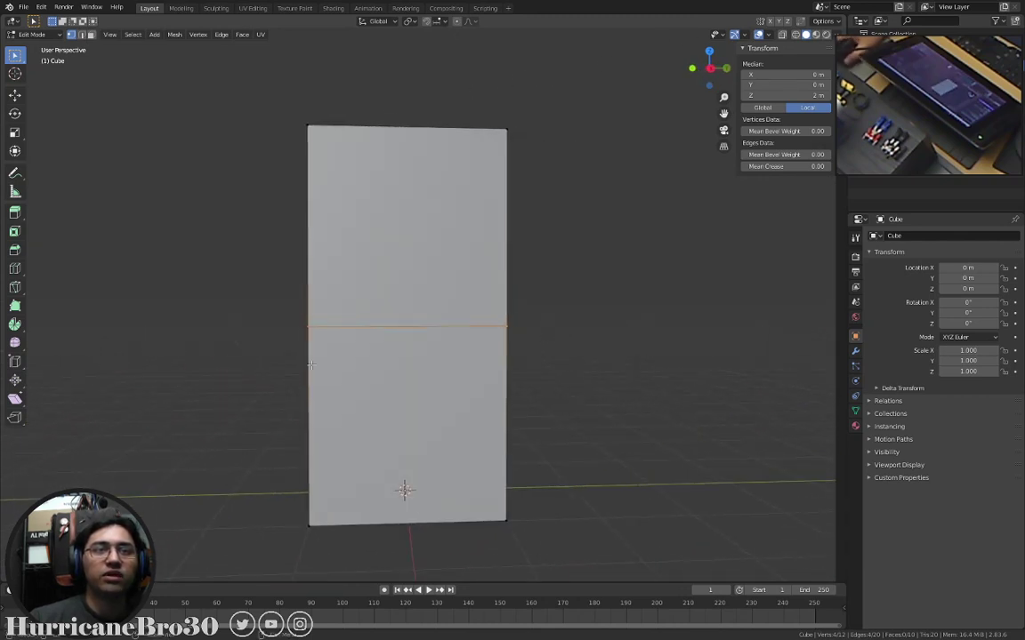
middle_click_drag(557, 292, 388, 322)
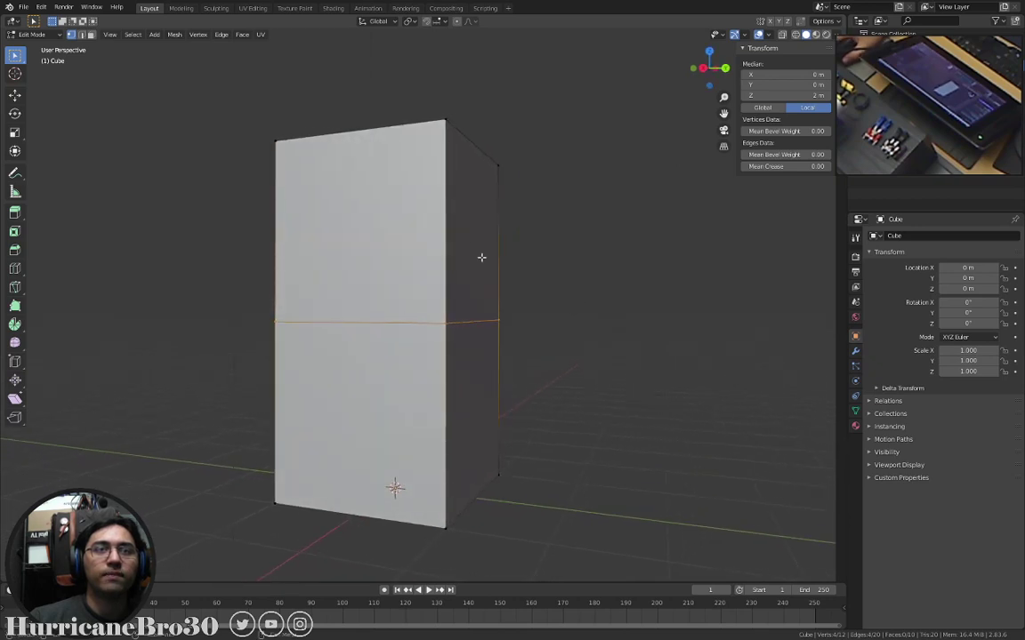
middle_click_drag(481, 257, 466, 312)
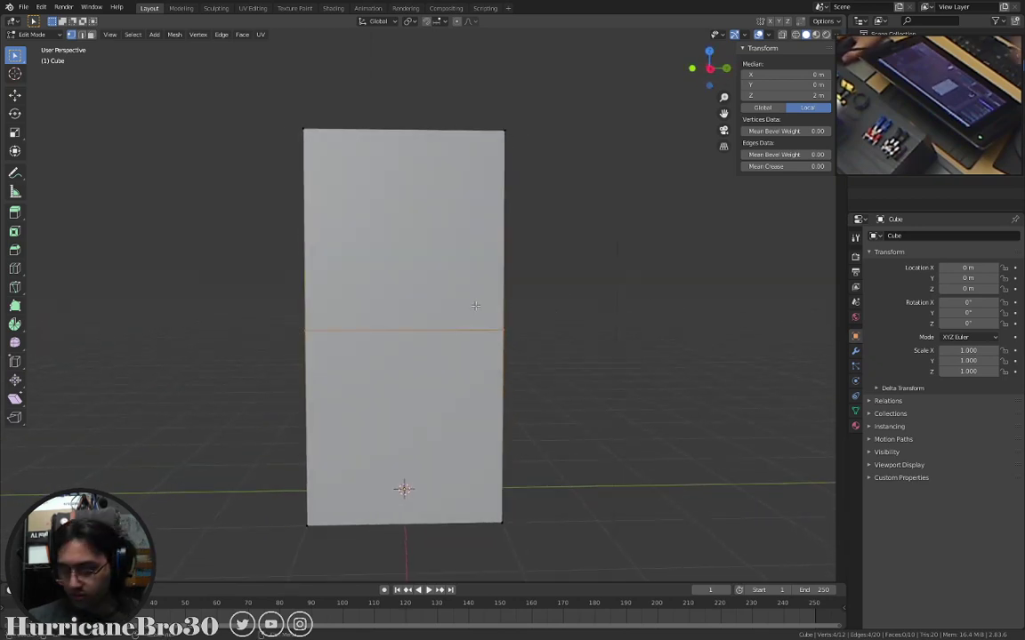
key("KP_1")
key("KP_3")
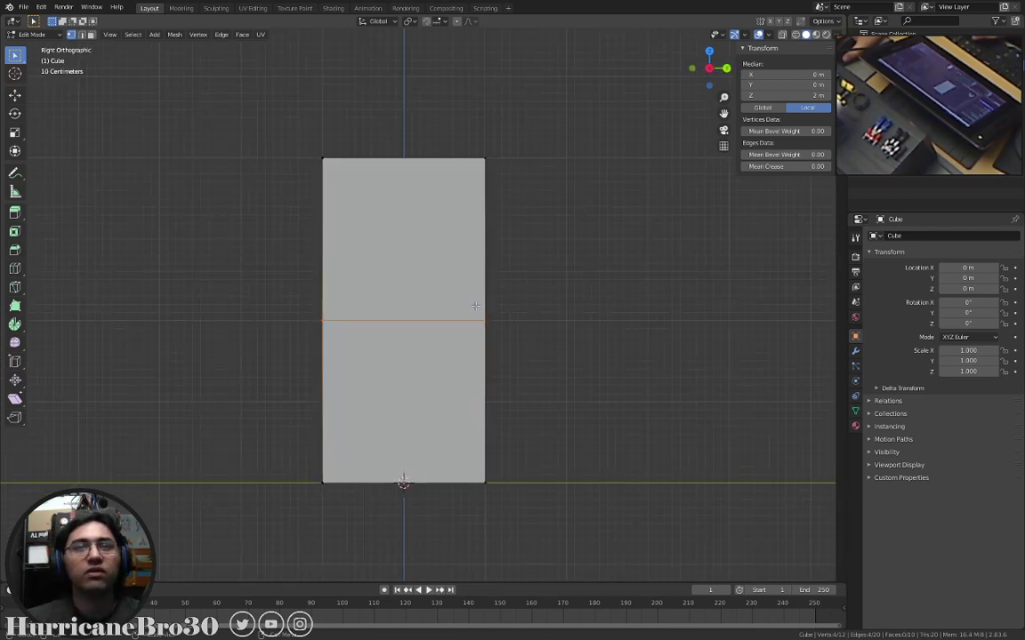
key("ctrl+KP_1")
key("KP_1")
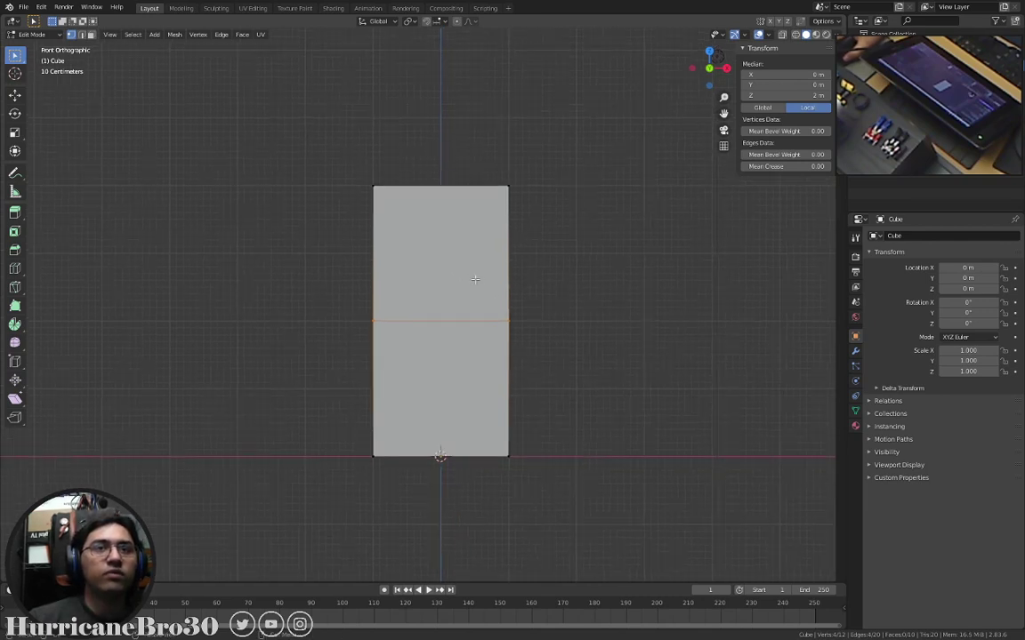
Box-select the block's upper half in wireframe, then return to solid front view.
key("z")
left_click(407, 270)
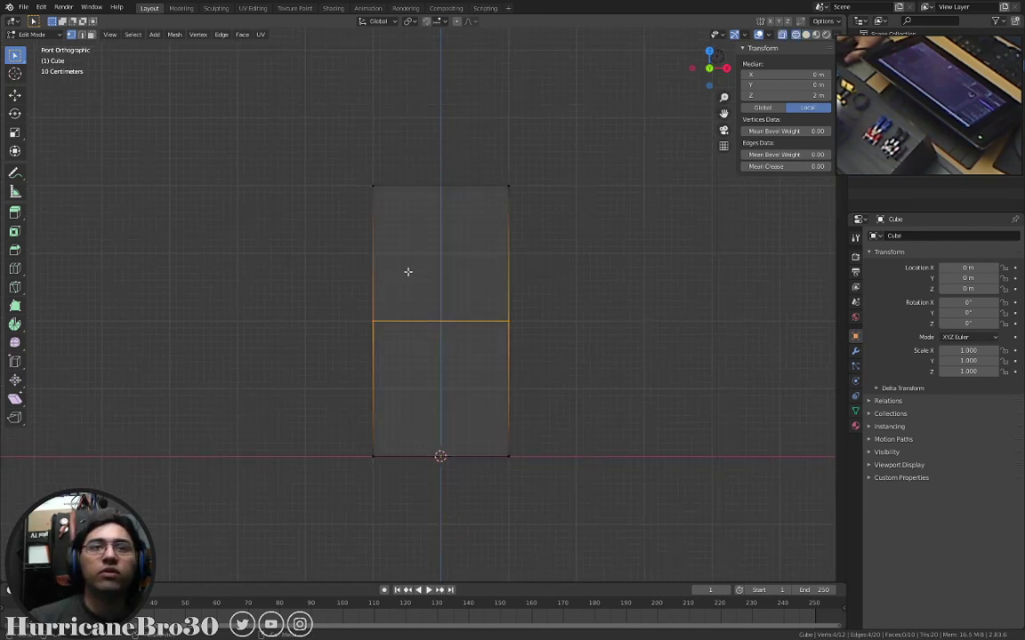
mouse_move(285, 125)
left_mouse_down()
mouse_move(372, 179)
mouse_move(588, 350)
left_mouse_up()
mouse_move(395, 245)
middle_mouse_down()
mouse_move(504, 256)
mouse_move(365, 258)
middle_mouse_up()
key("z")
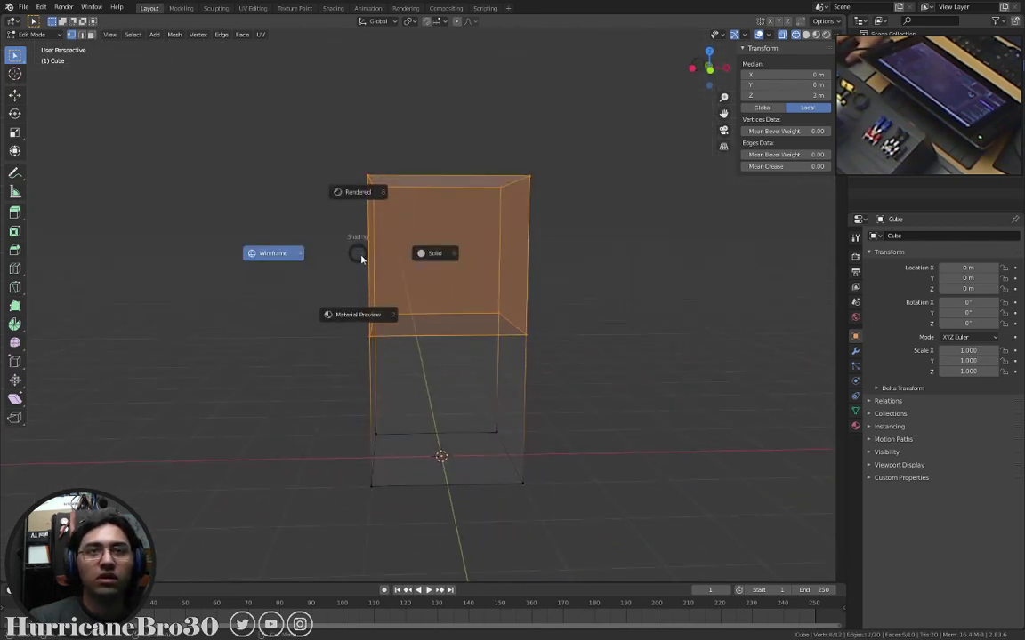
left_click(424, 253)
key("KP_1")
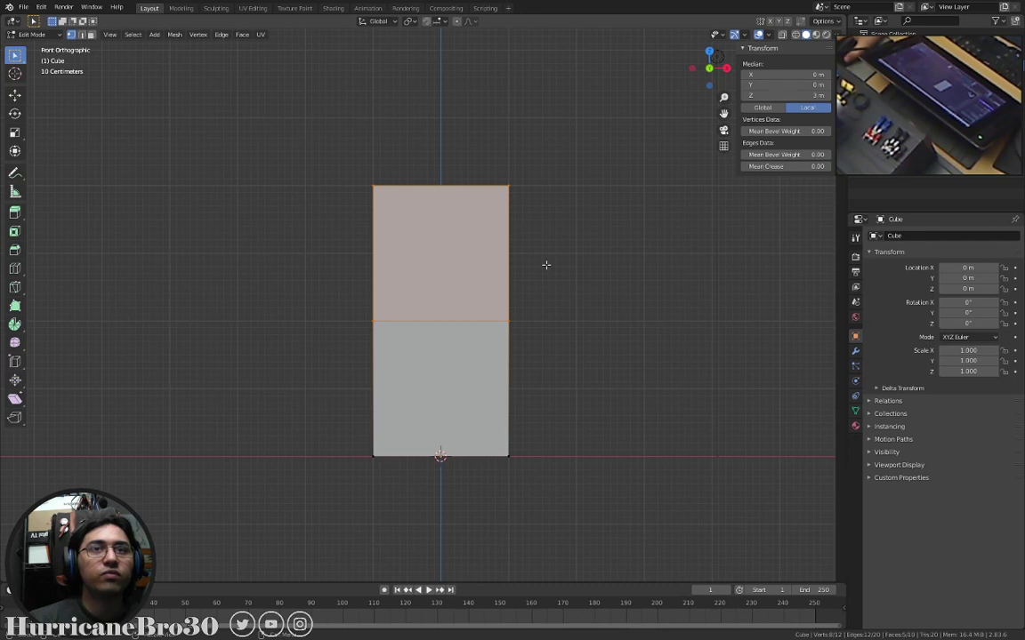
Trial-move the selected top block and cancel each time, leaving it in place.
key("g")
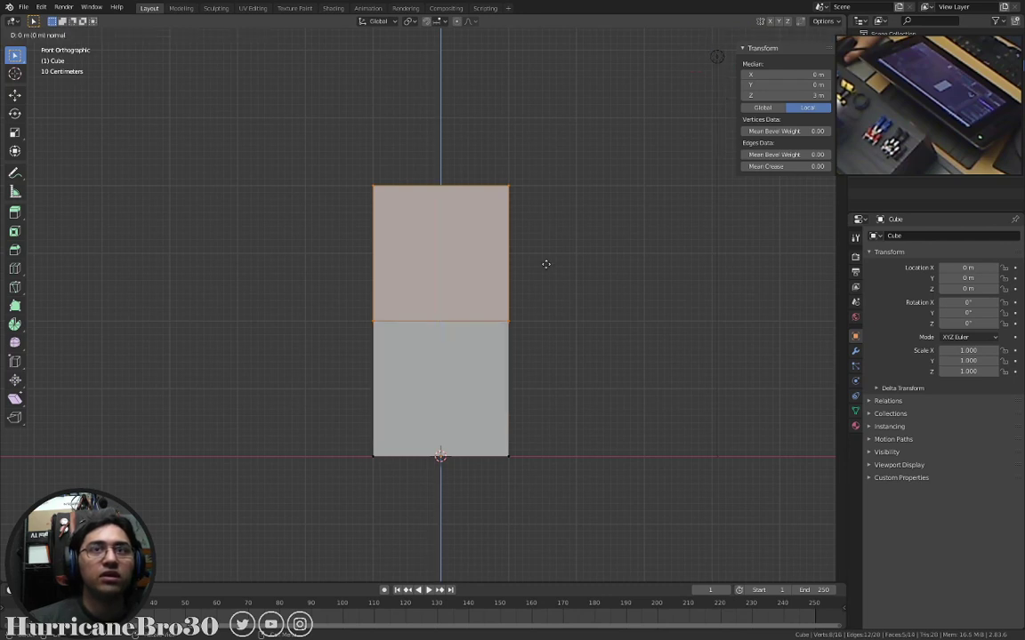
key("Escape")
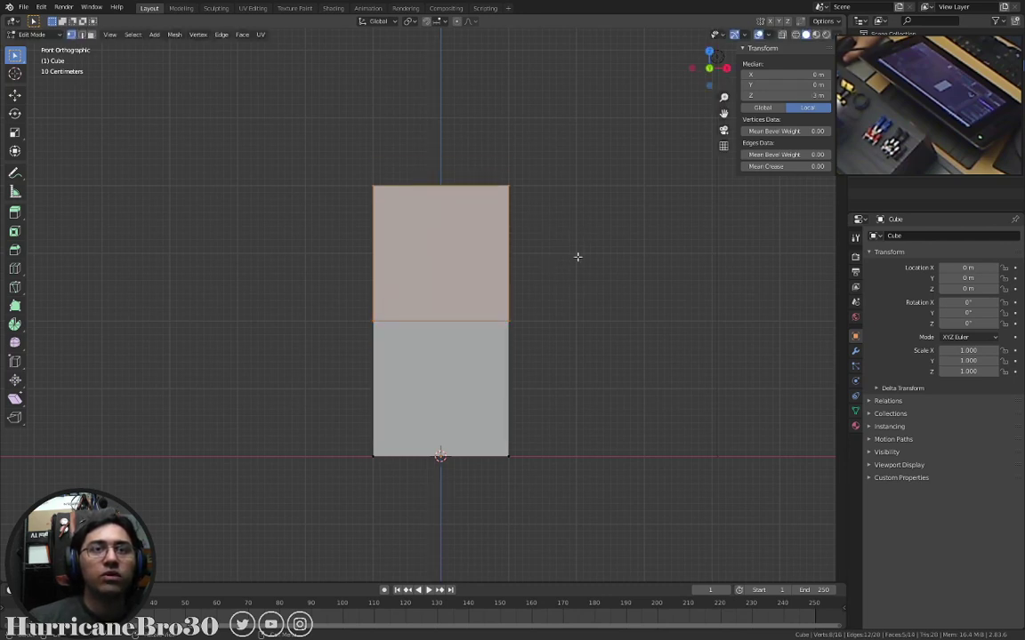
middle_click_drag(577, 256, 625, 283)
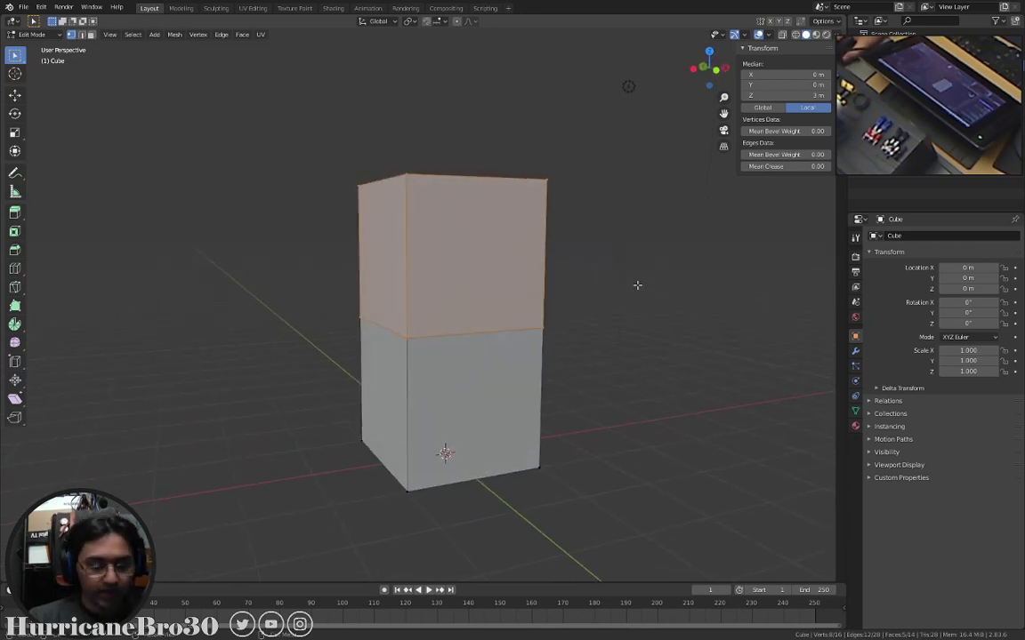
key("g")
key("Escape")
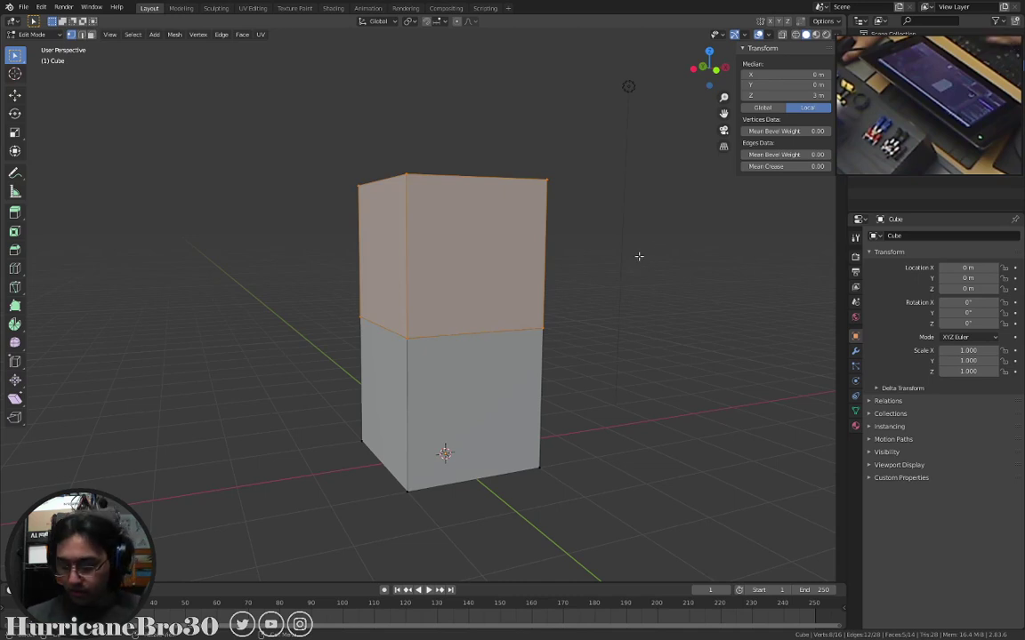
key("KP_1")
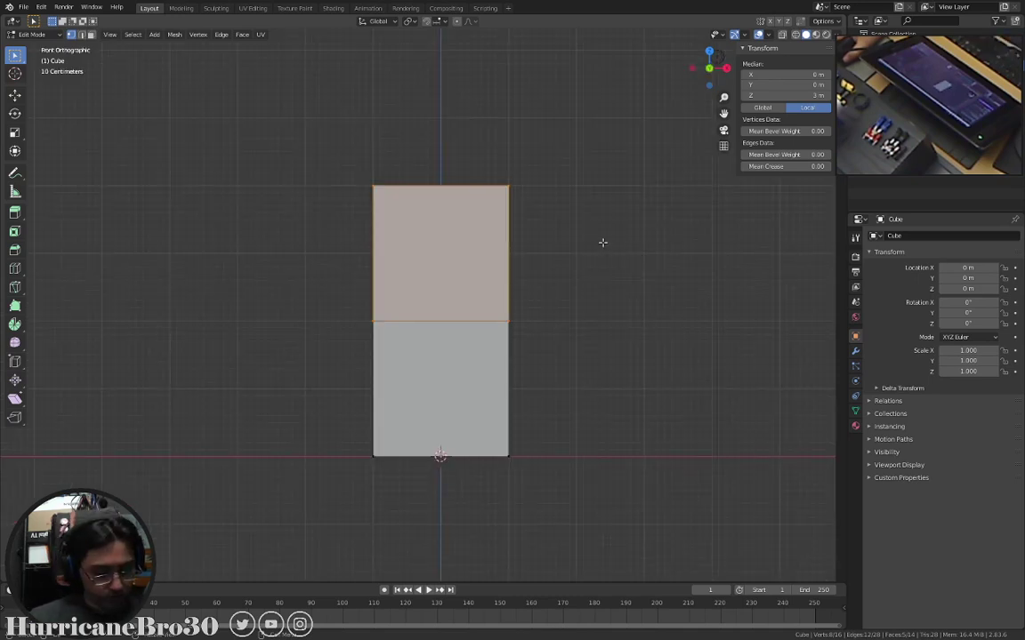
Try enlarging the top block, then undo and cancel the attempts to restore its size.
key("s")
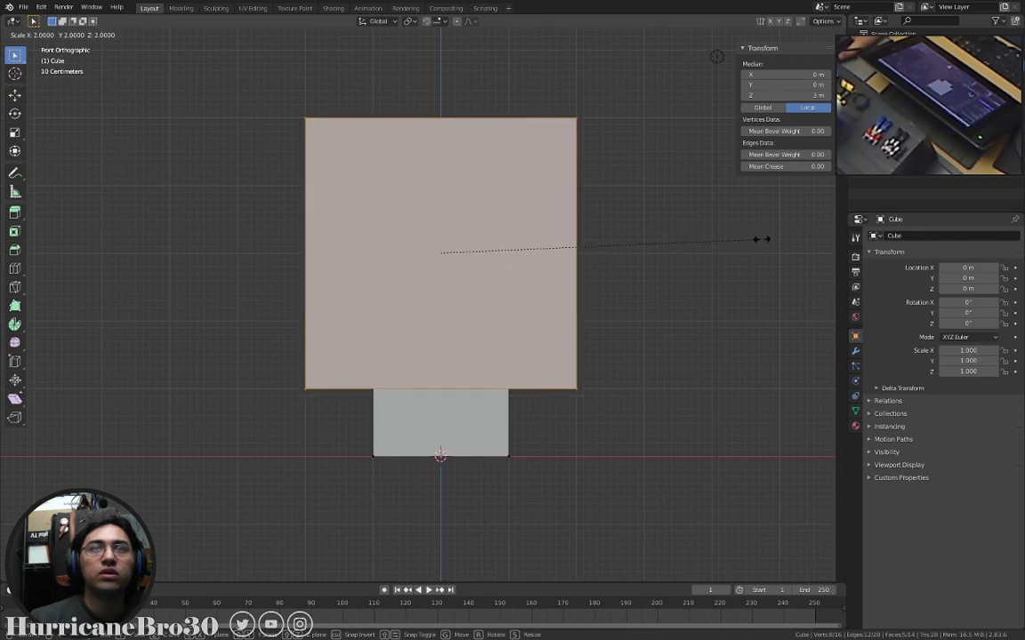
left_click(761, 238)
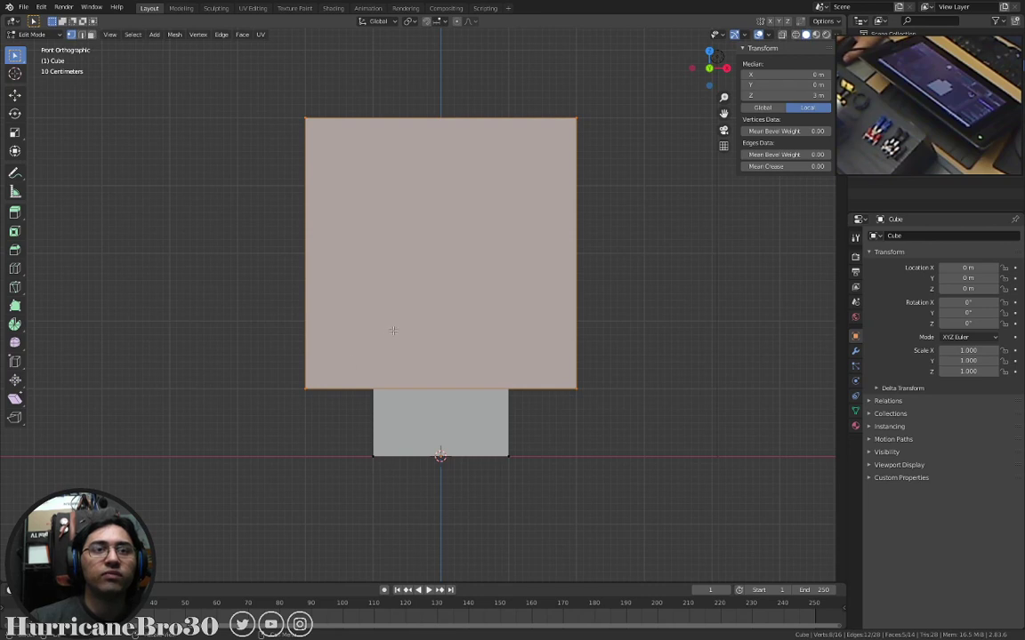
key("ctrl+z")
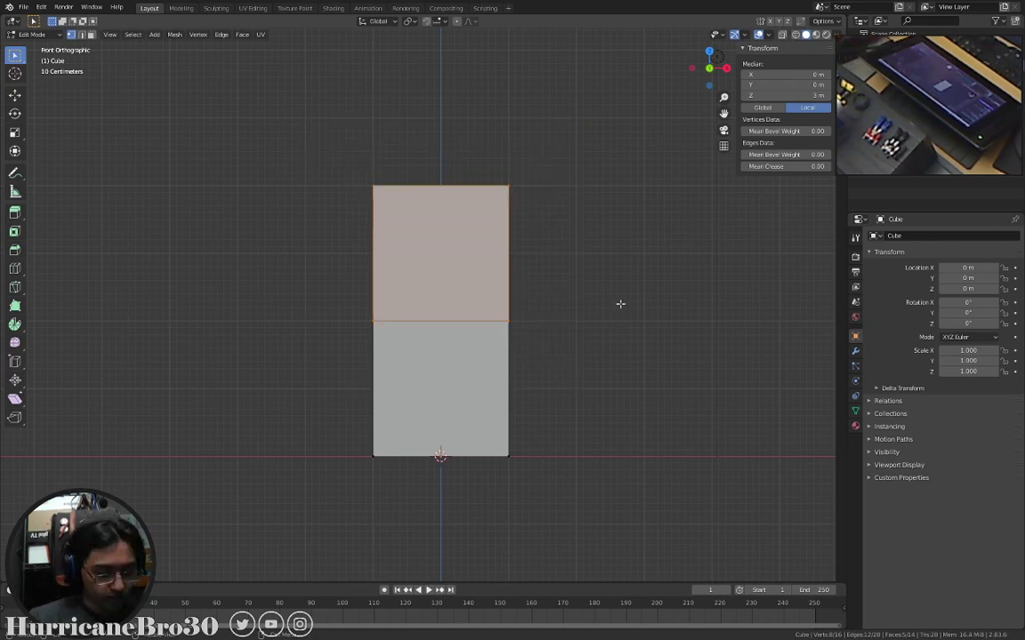
key("s")
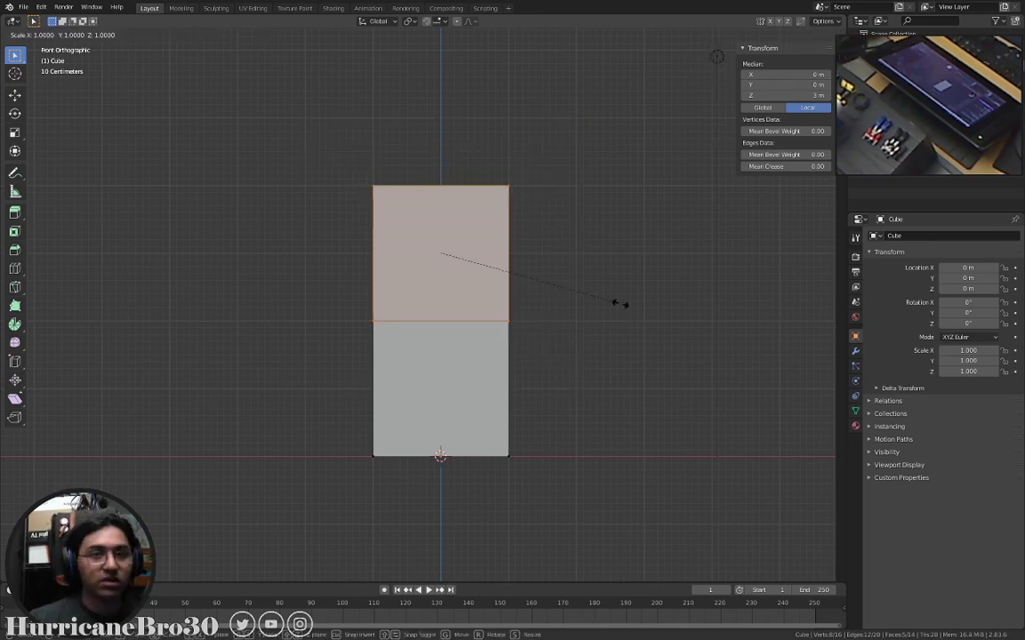
key("1")
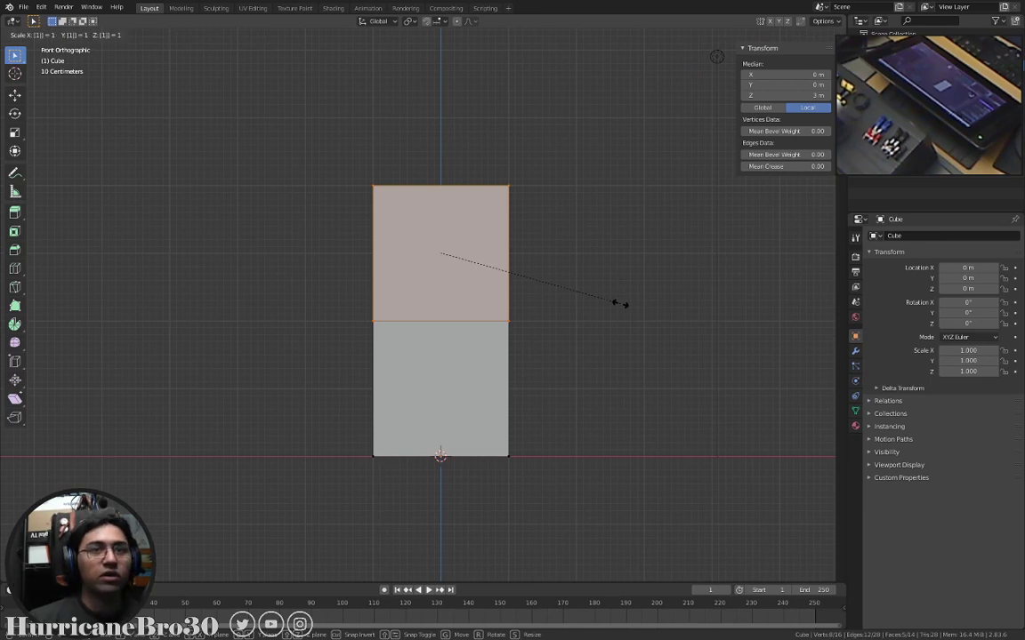
key("Return")
type("s")
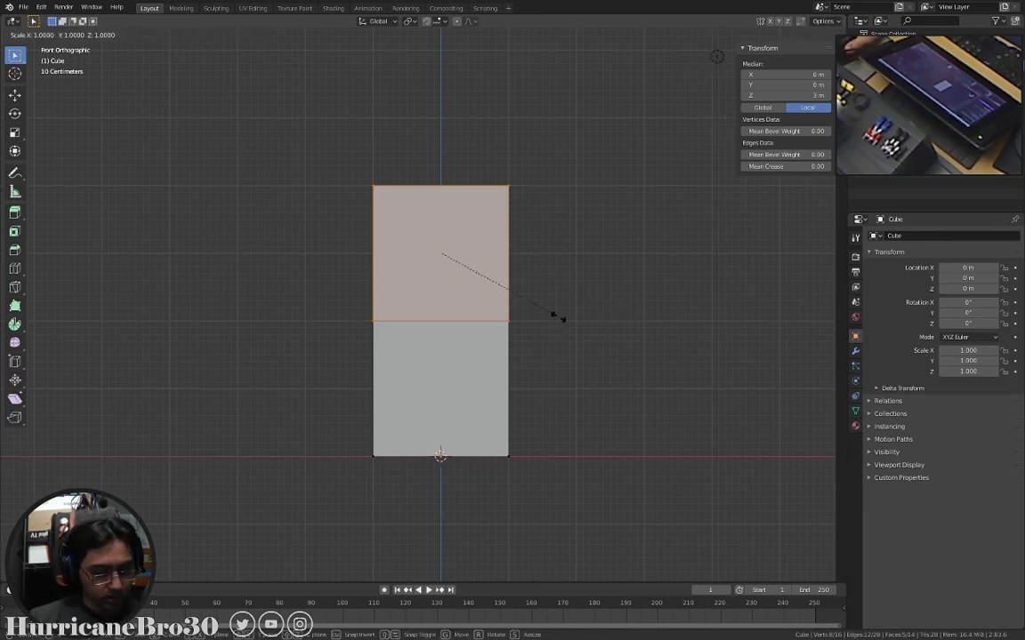
type("2")
key("Escape")
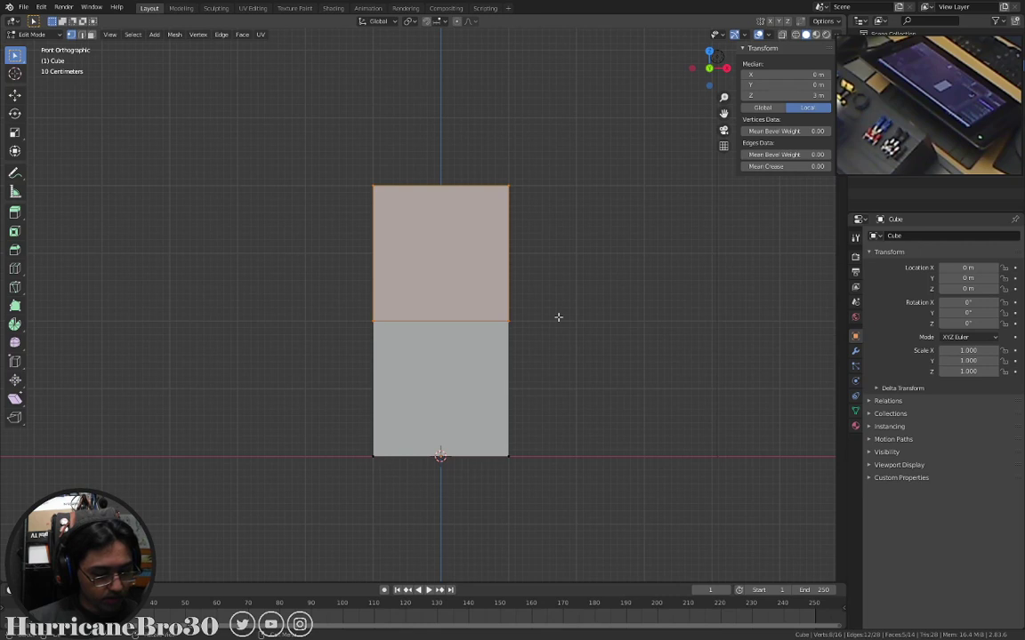
Scale the top block to twice its size to form a wide cap over the stem.
key("s")
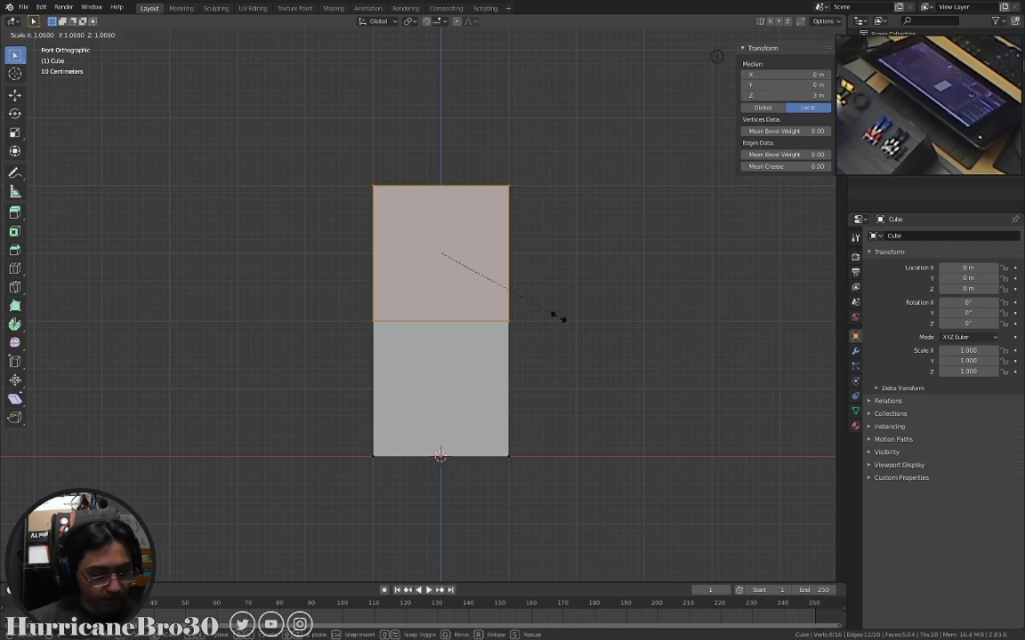
key("1")
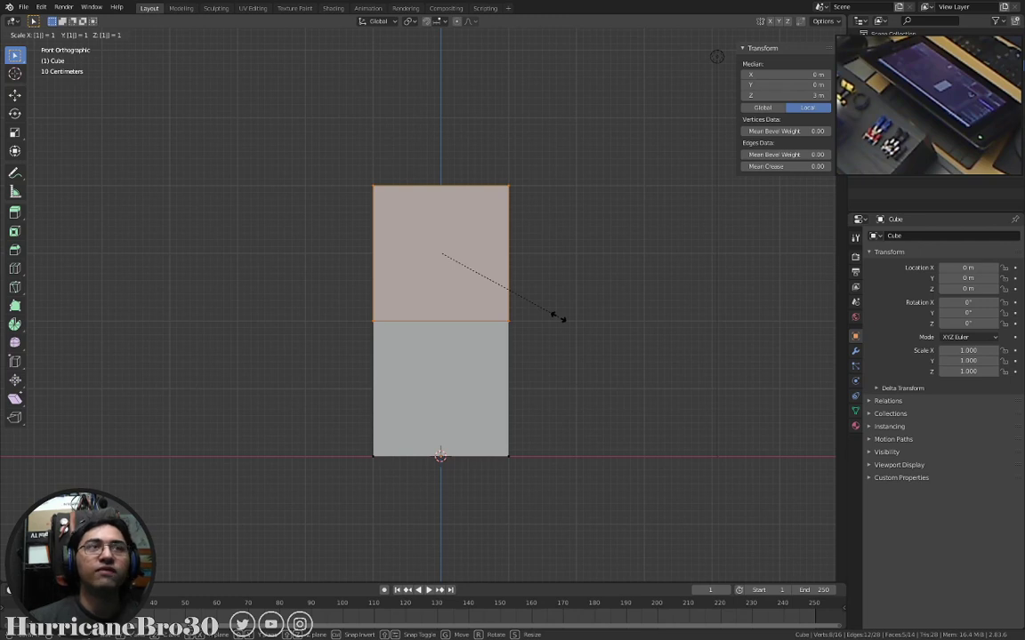
key("0")
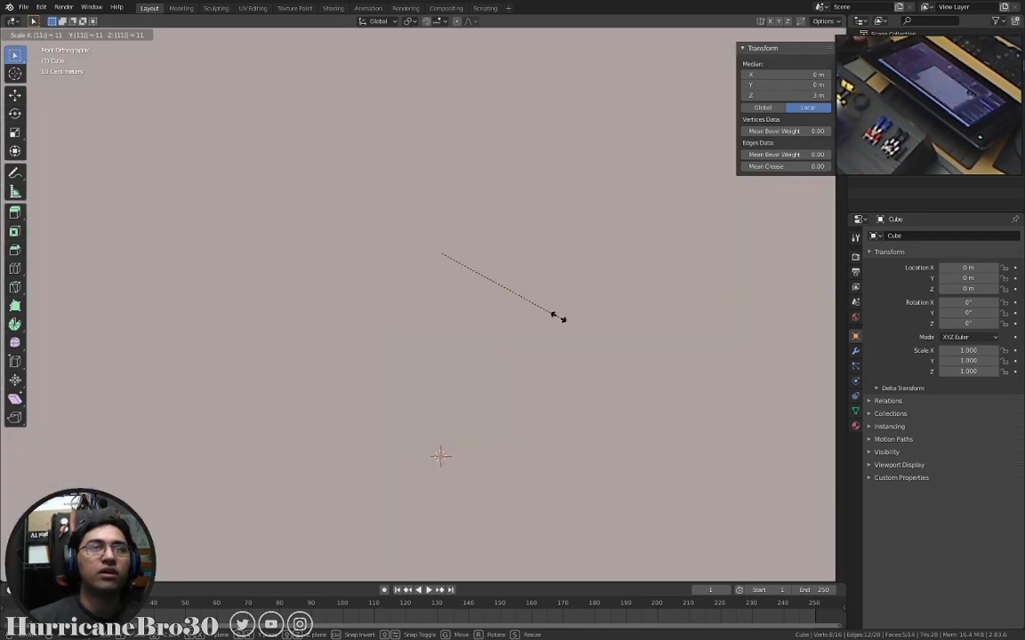
key("Escape")
middle_click_drag(503, 297, 617, 329)
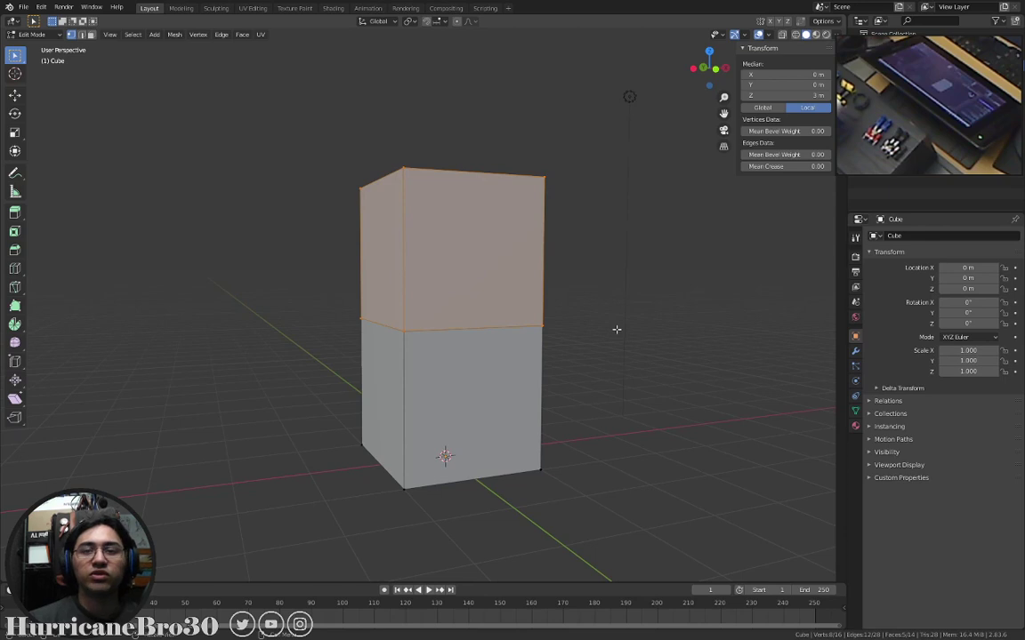
key("KP_1")
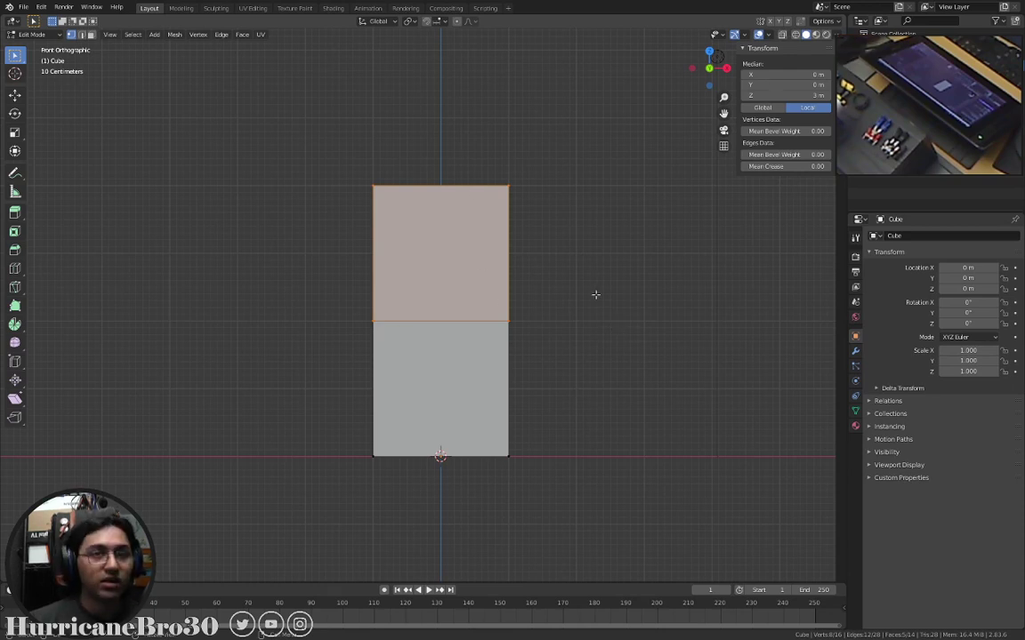
key("s")
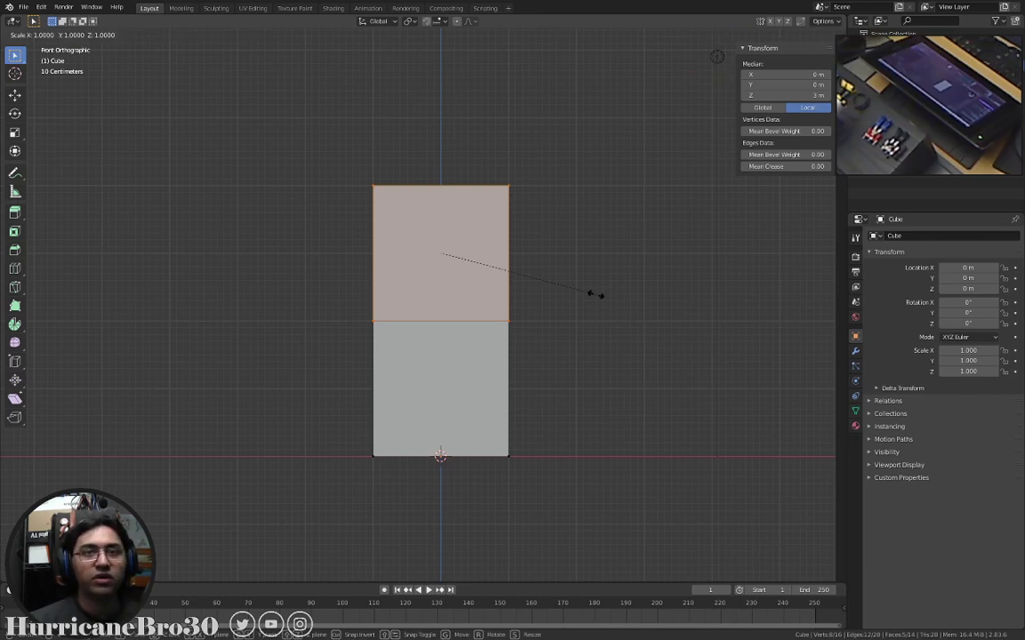
type("2")
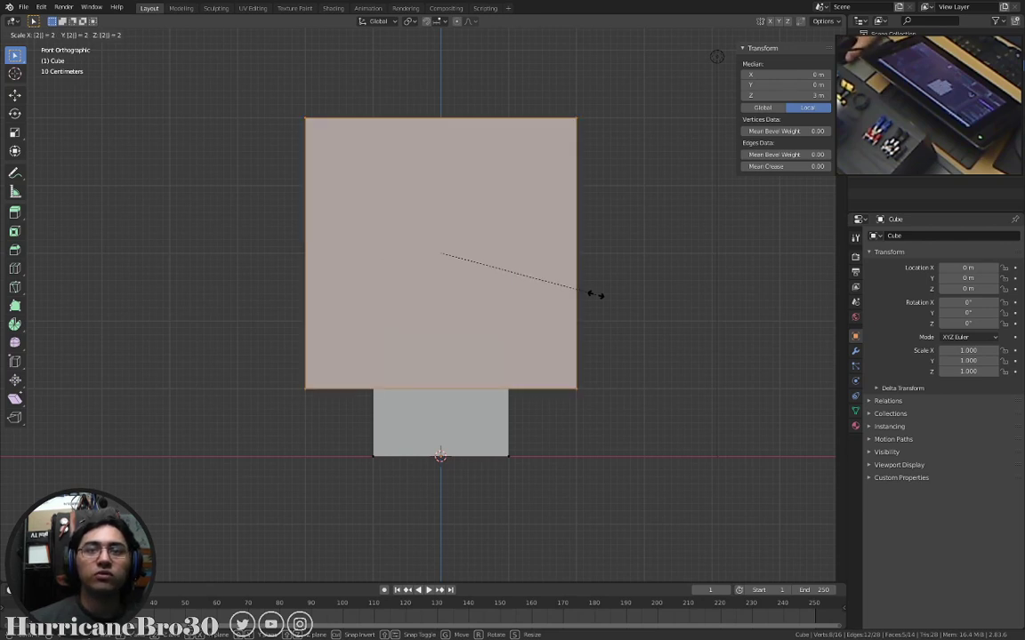
key("BackSpace")
key("BackSpace")
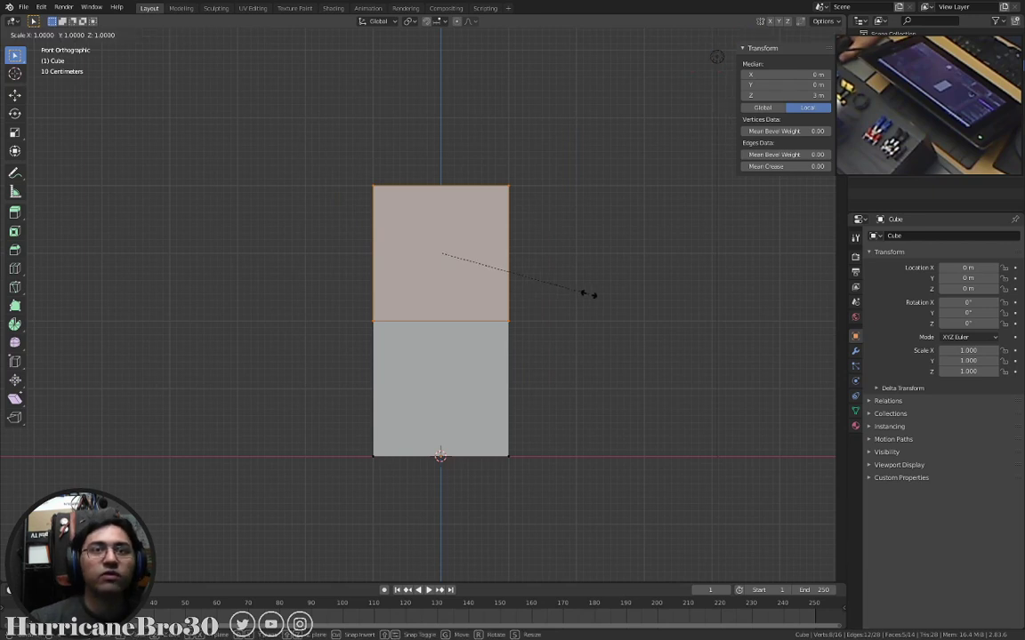
left_click(716, 389)
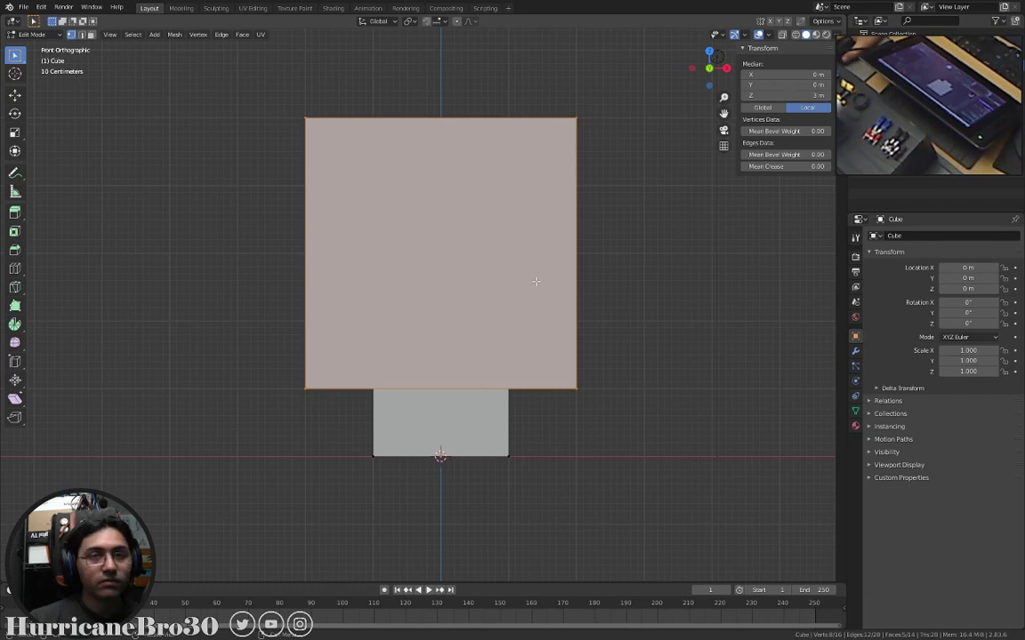
Clear the selection and box-select the cap's top vertices in wireframe front view.
key("alt+a")
middle_click_drag(536, 281, 398, 272)
key("KP_1")
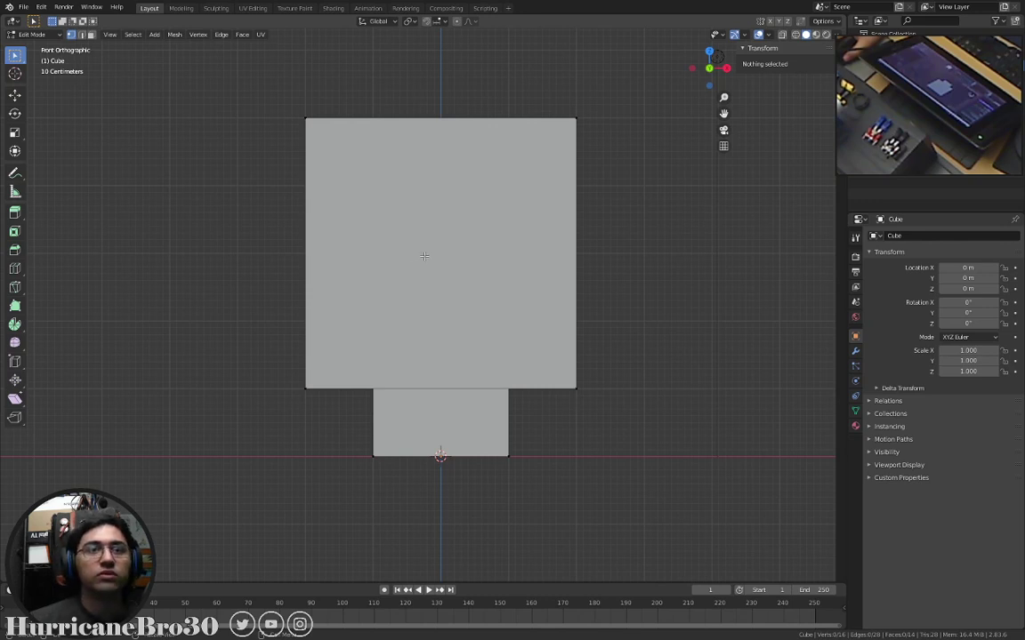
key("z")
left_click(363, 251)
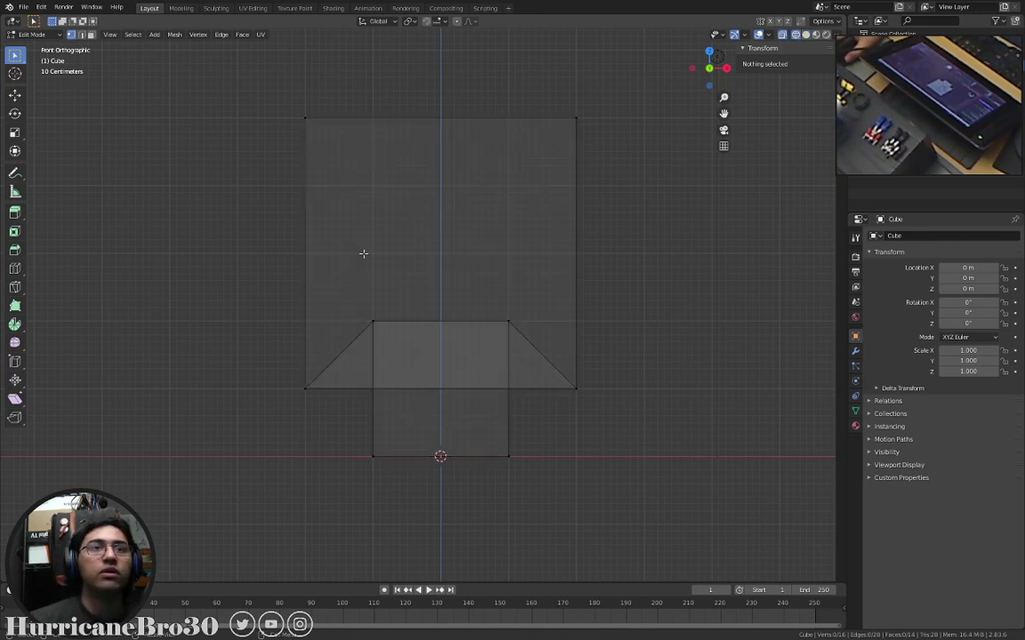
scroll(336, 207, "down", 2)
left_click_drag(294, 140, 568, 196)
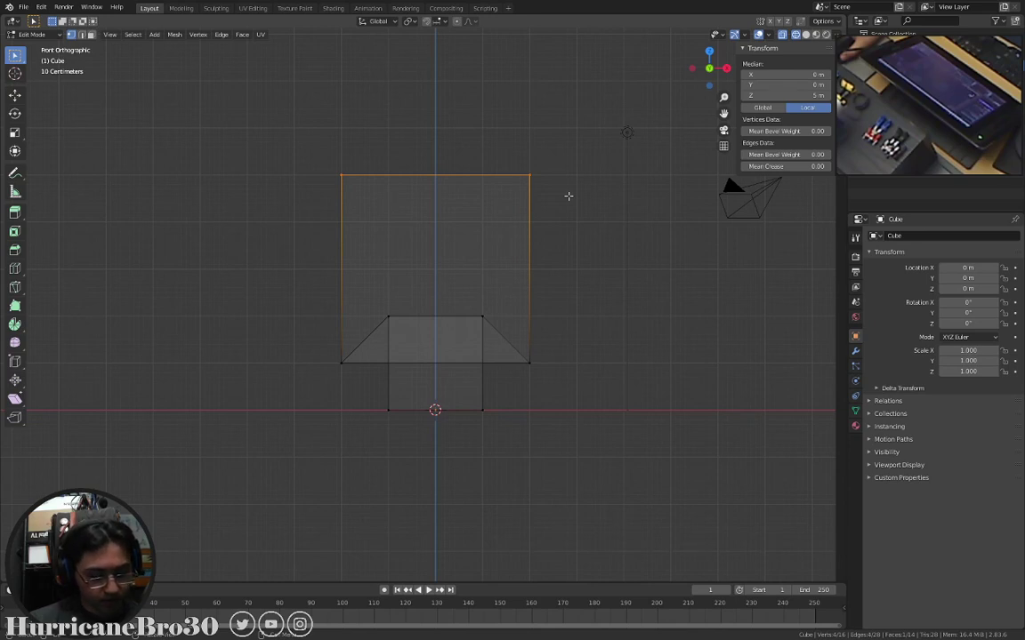
Move the cap's top vertices down 1 m along Z, redoing the first attempt.
key("g")
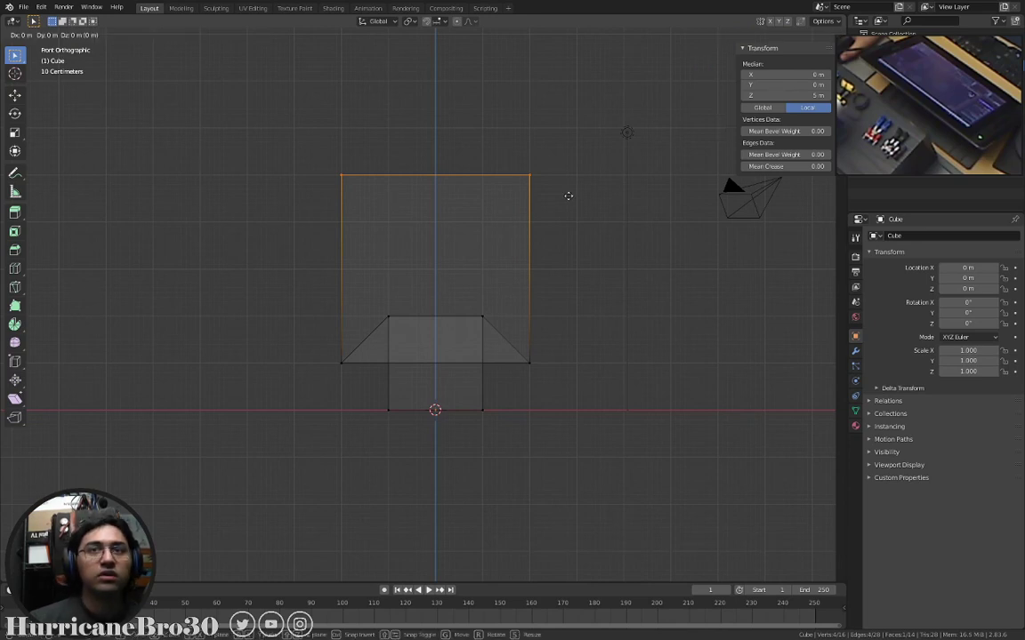
key("z")
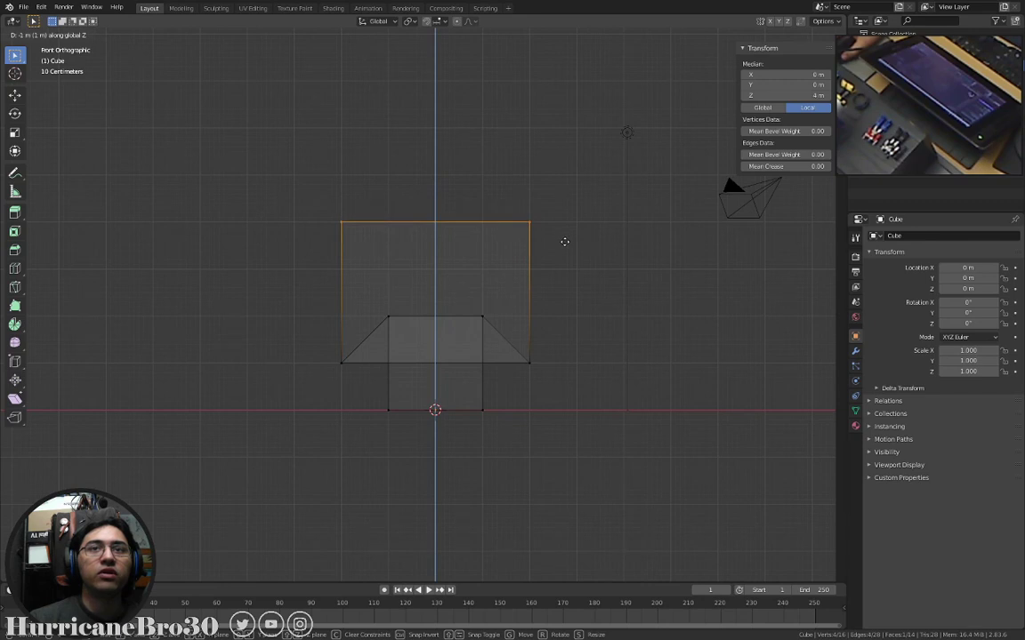
left_click(564, 241)
scroll(488, 210, "up", 1)
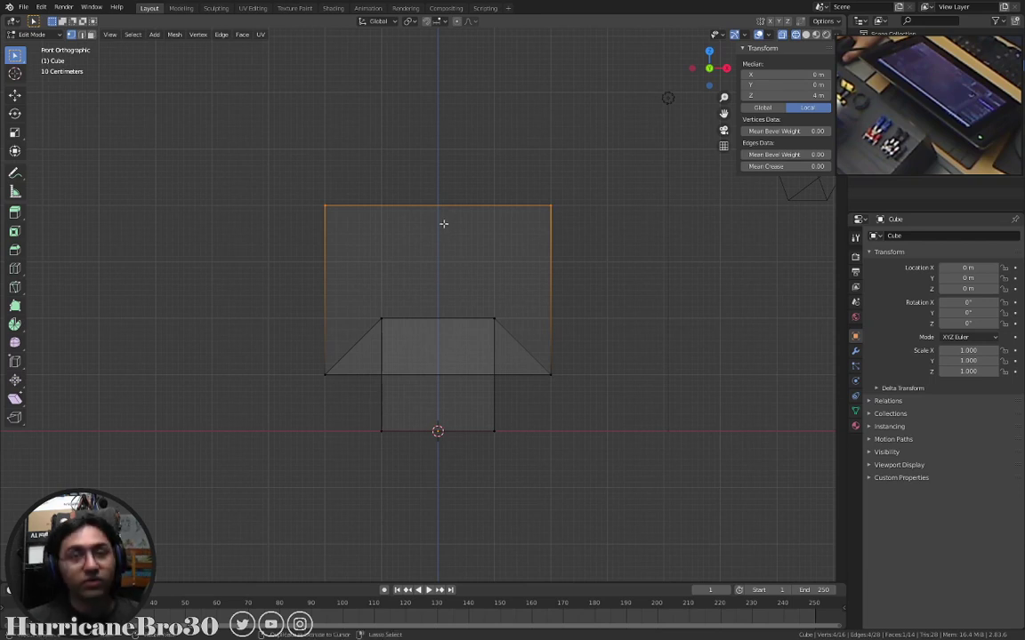
key("ctrl+z")
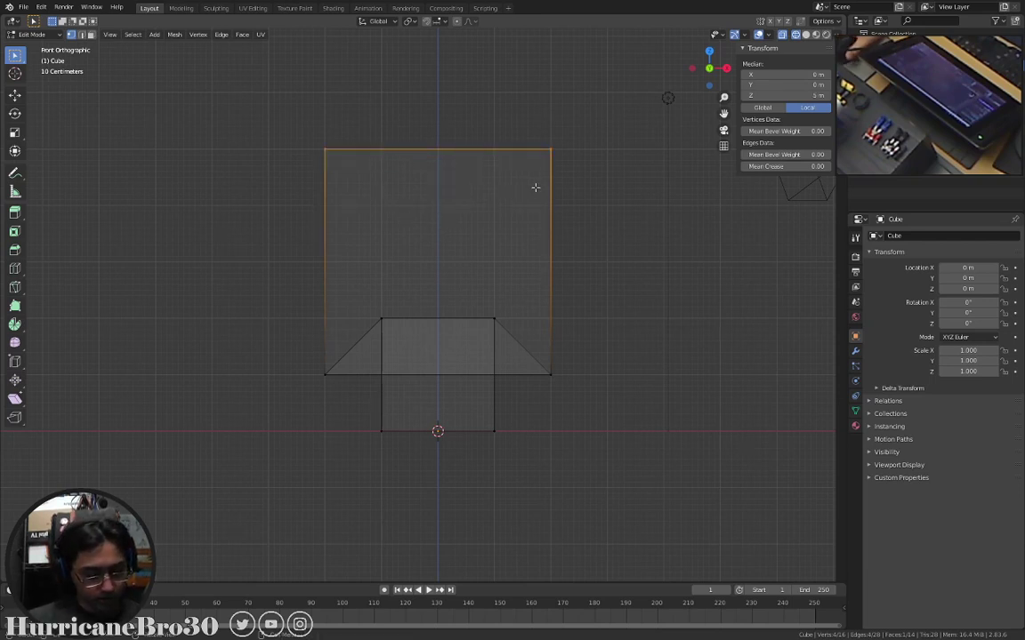
key("g")
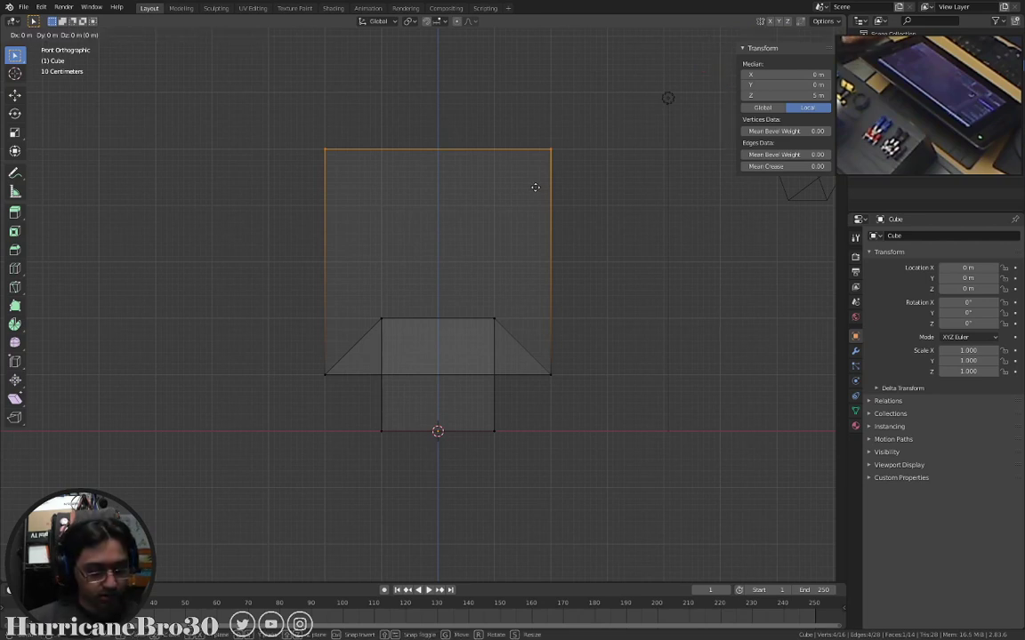
key("z")
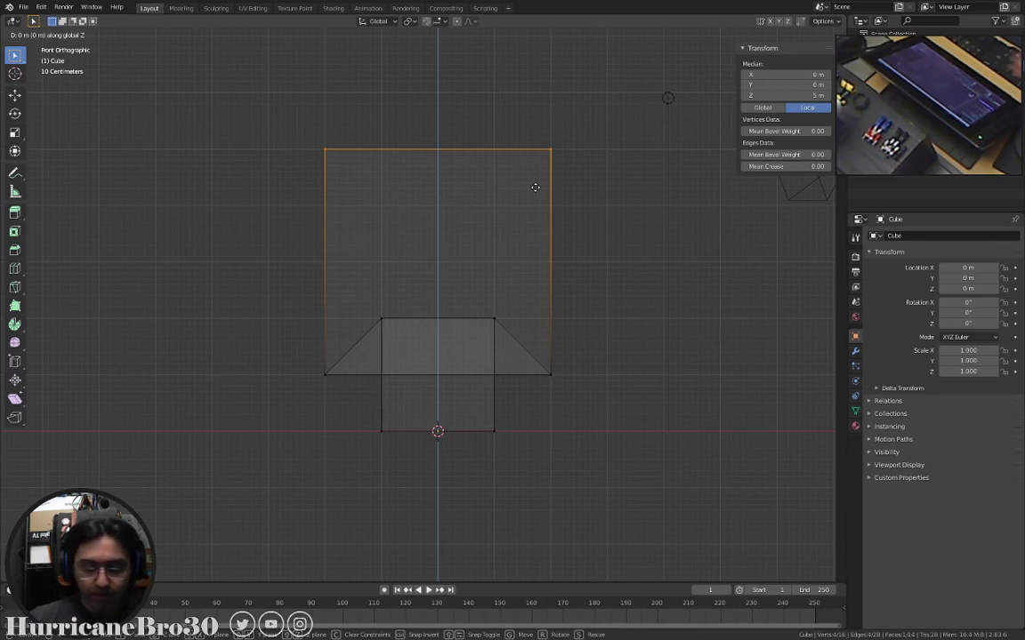
type("-1")
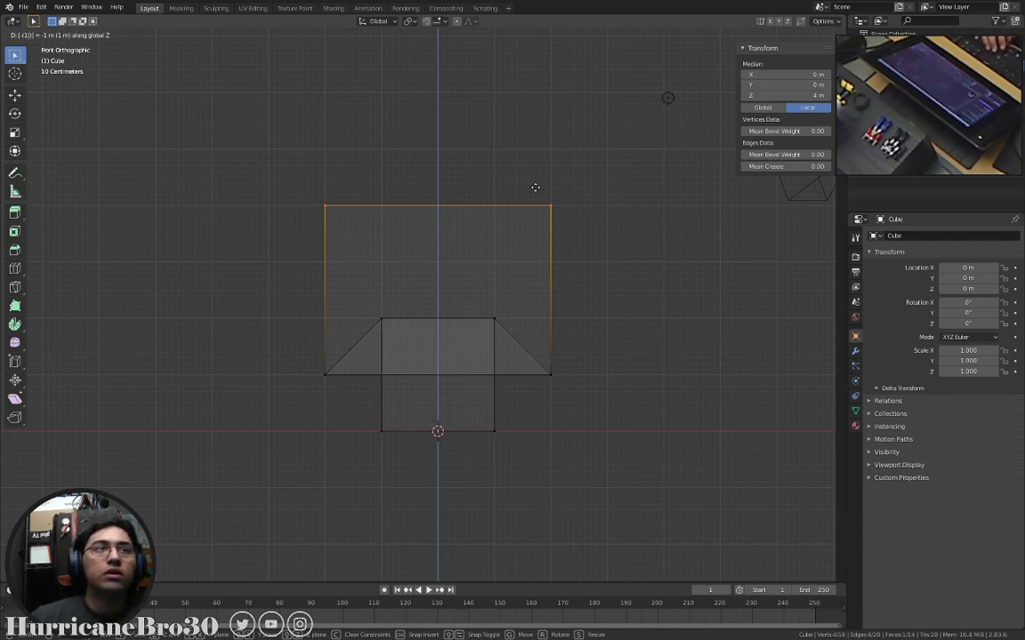
key("Return")
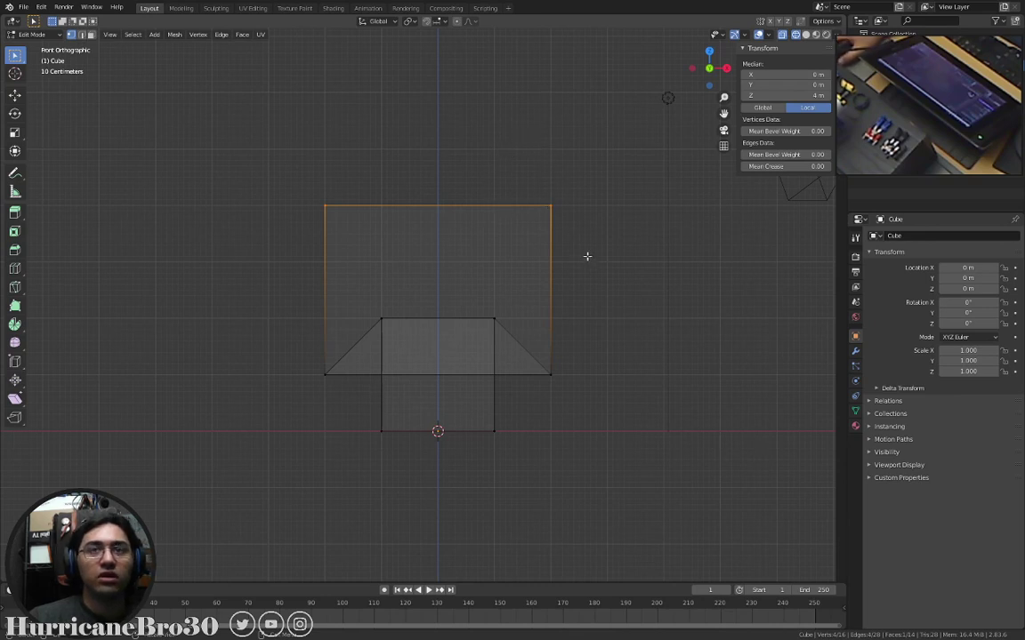
Redo the vertical move so the cap top settles 1 m lower at local Z 4 m.
key("g")
key("z")
key("1")
key("Return")
key("g")
key("z")
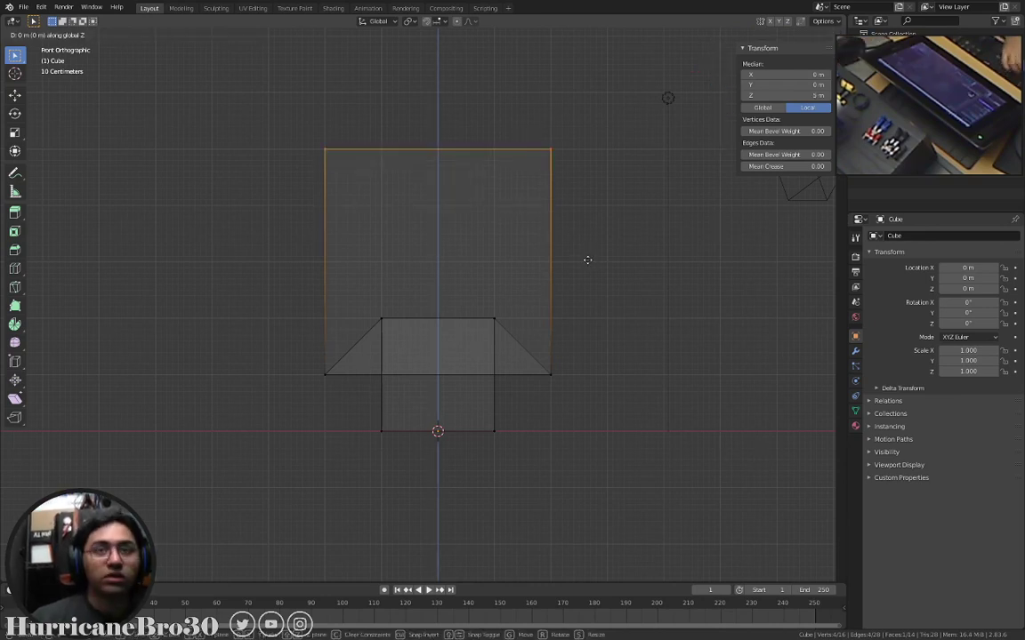
key("minus")
key("1")
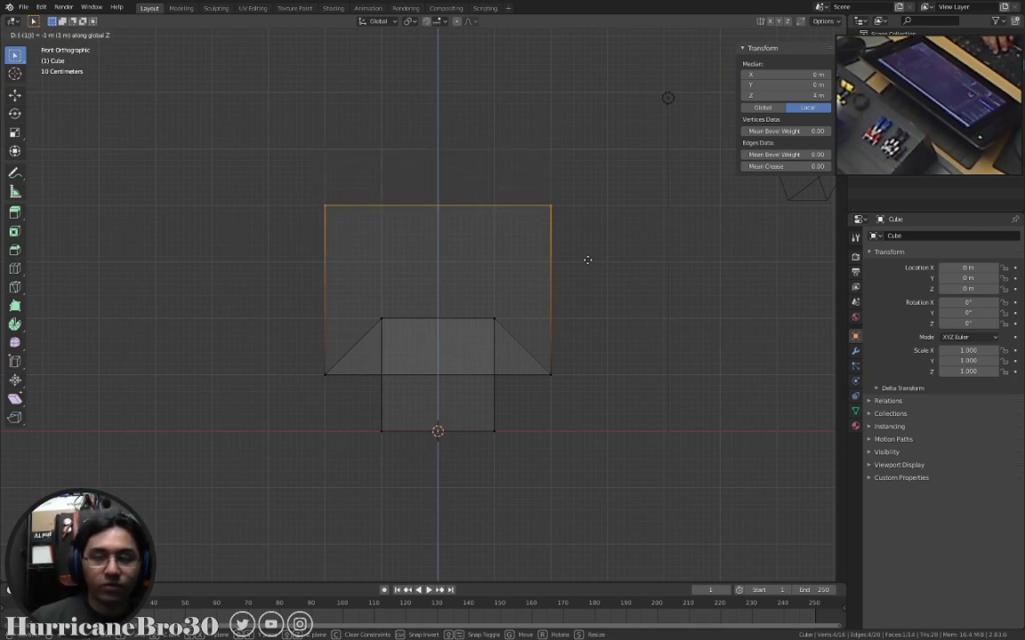
key("Return")
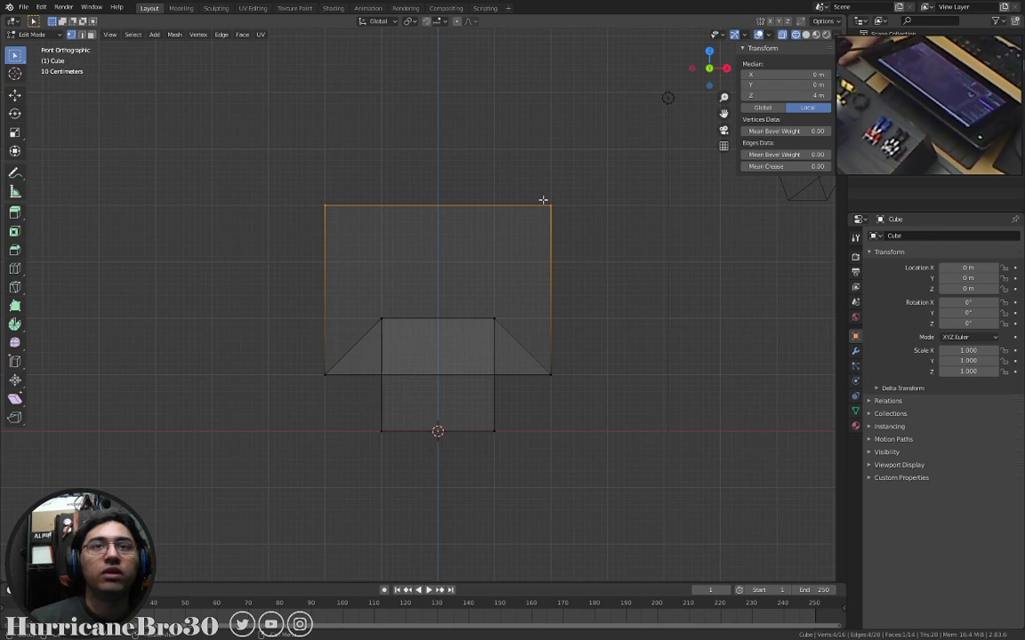
Select the whole mushroom mesh, undo that, and orbit to a perspective view.
middle_click_drag(469, 192, 458, 218, "shift")
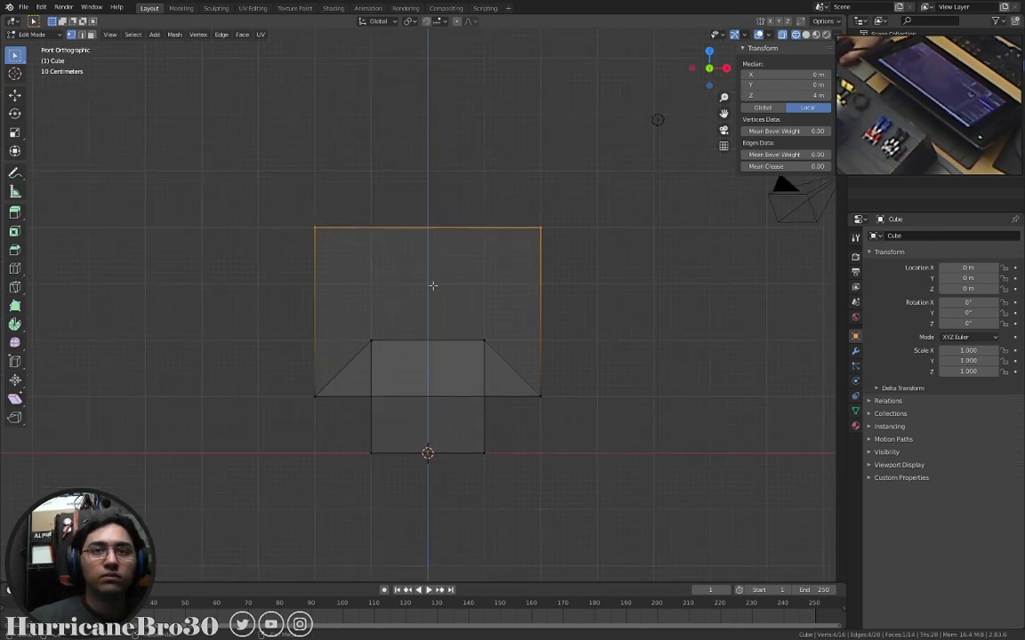
scroll(465, 295, "up", 1)
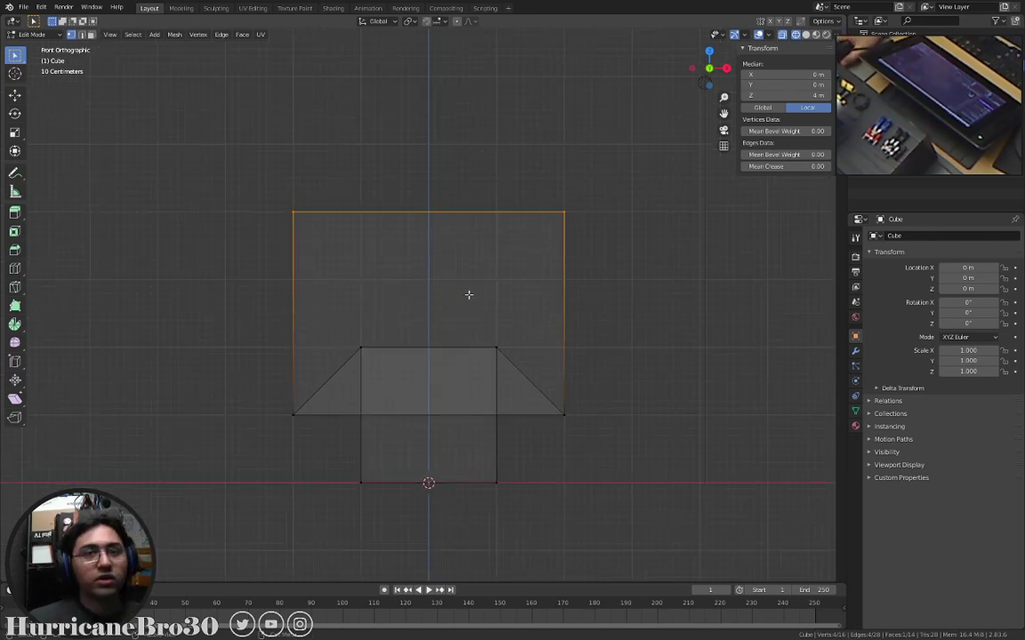
key("a")
key("ctrl+z")
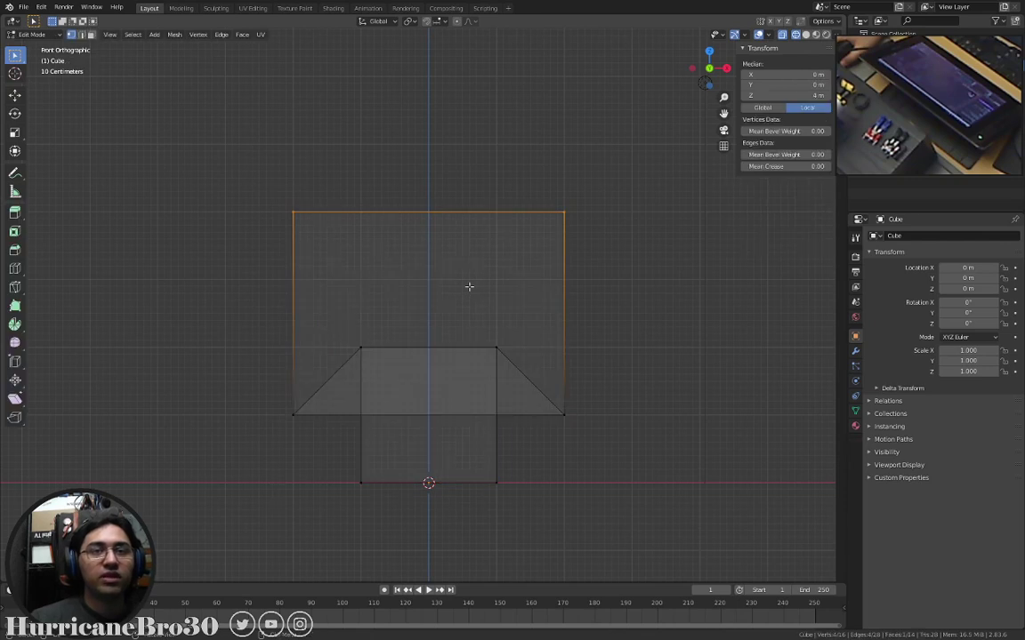
mouse_move(469, 285)
middle_mouse_down()
mouse_move(595, 291)
mouse_move(528, 296)
middle_mouse_up()
Show the mushroom in solid shading, hide the sidebar, and return to Object Mode in front view.
key("z")
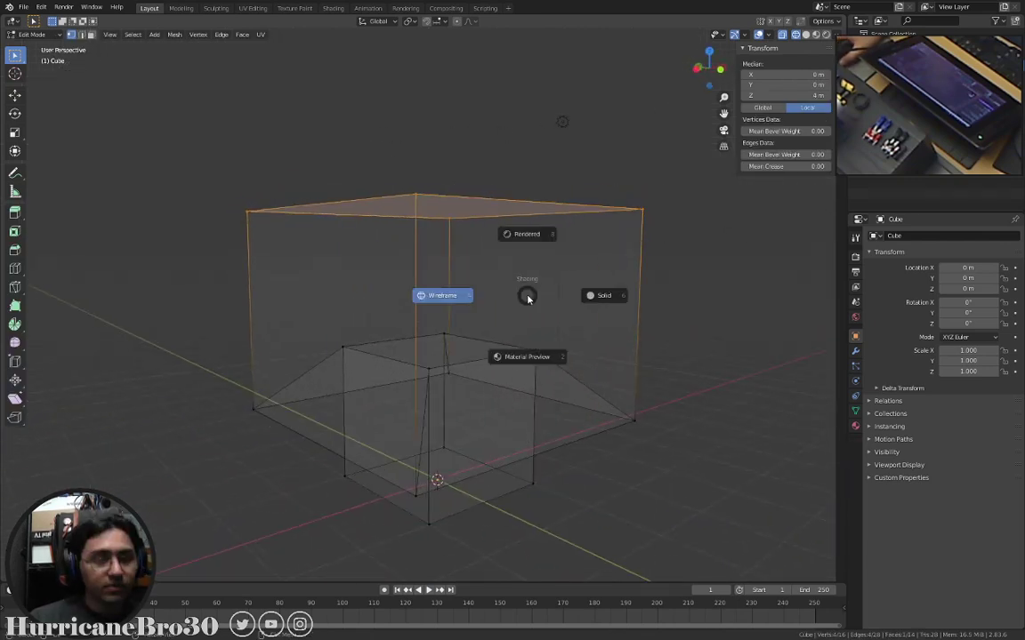
left_click(591, 294)
mouse_move(592, 294)
middle_mouse_down()
mouse_move(542, 280)
mouse_move(531, 219)
mouse_move(669, 220)
mouse_move(589, 259)
mouse_move(569, 293)
middle_mouse_up()
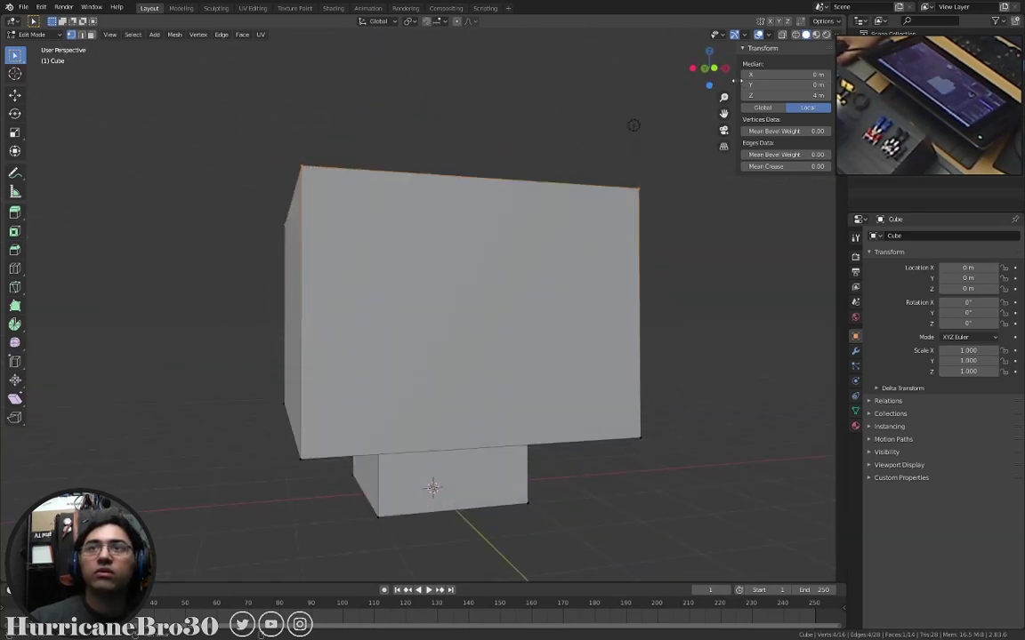
left_click_drag(737, 80, 834, 80)
middle_click_drag(472, 222, 617, 297)
key("Tab")
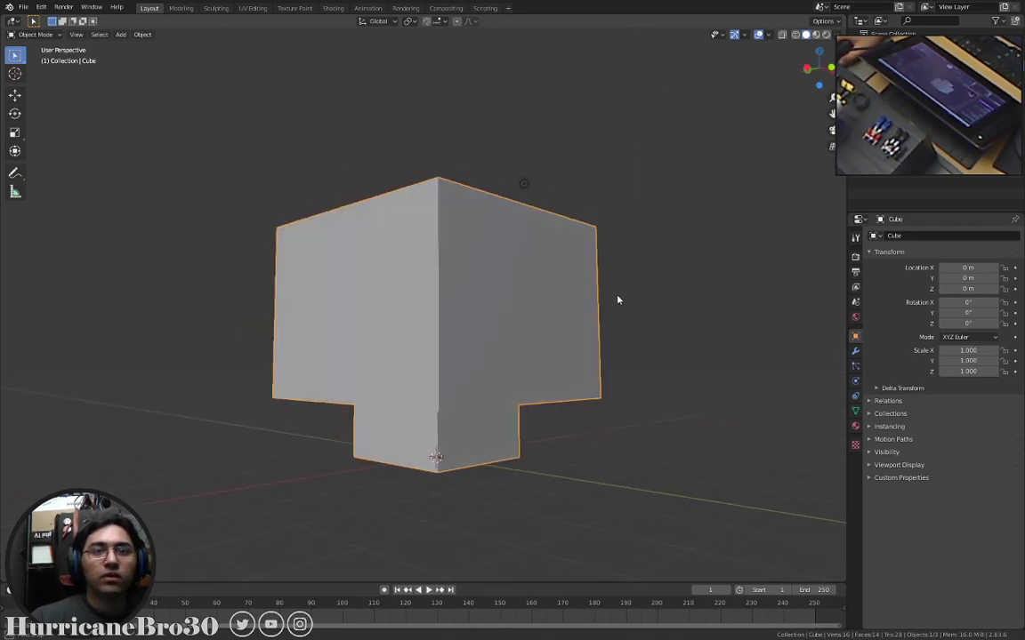
key("KP_1")
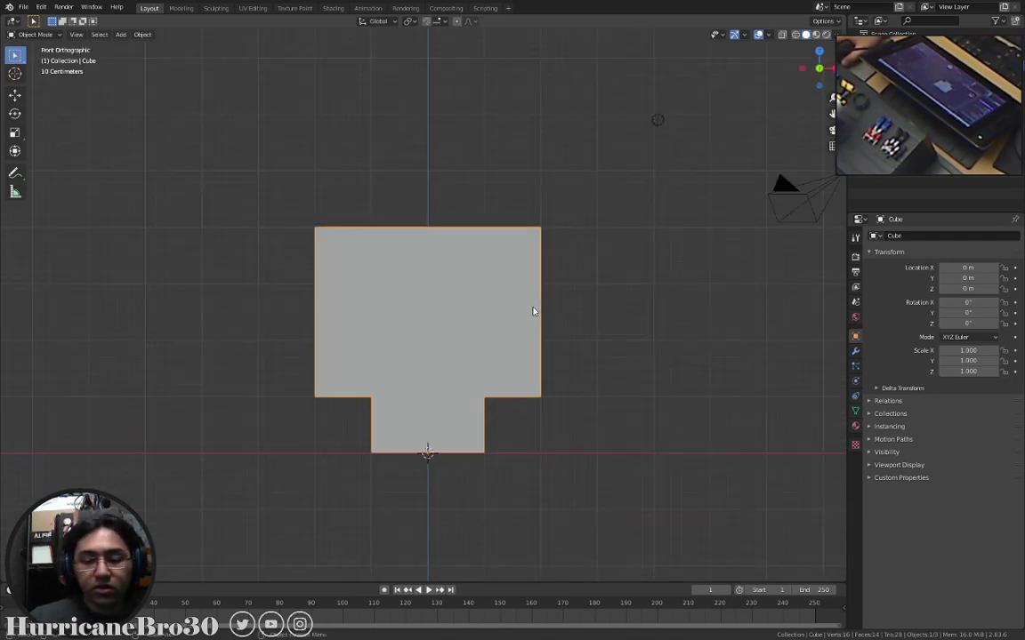
middle_click_drag(533, 311, 552, 277, "shift")
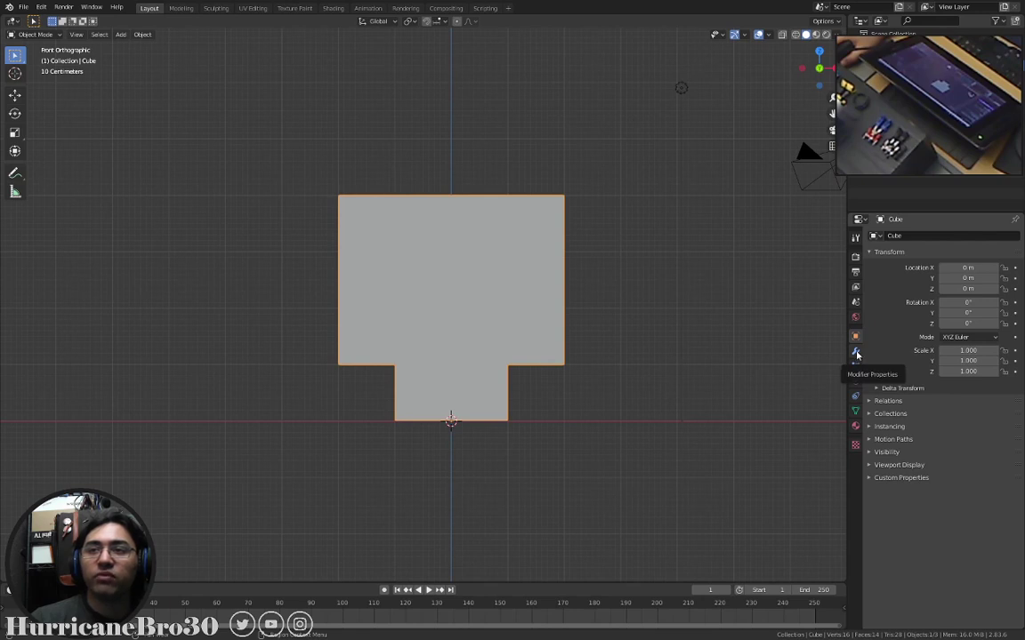
Add a Subdivision Surface modifier at viewport level 1 to the mushroom.
left_click(855, 353)
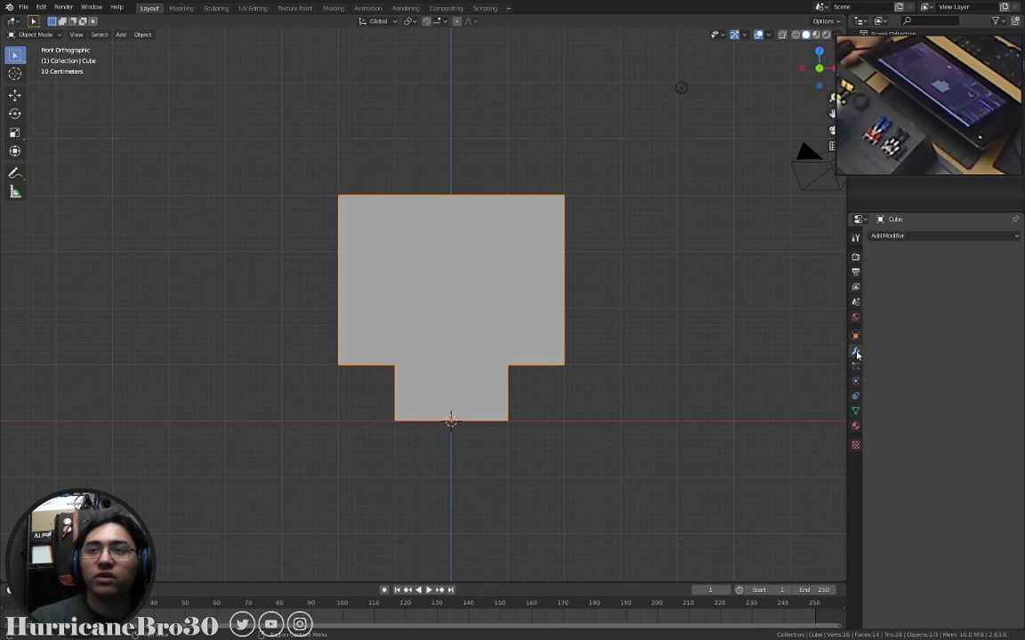
left_click(901, 236)
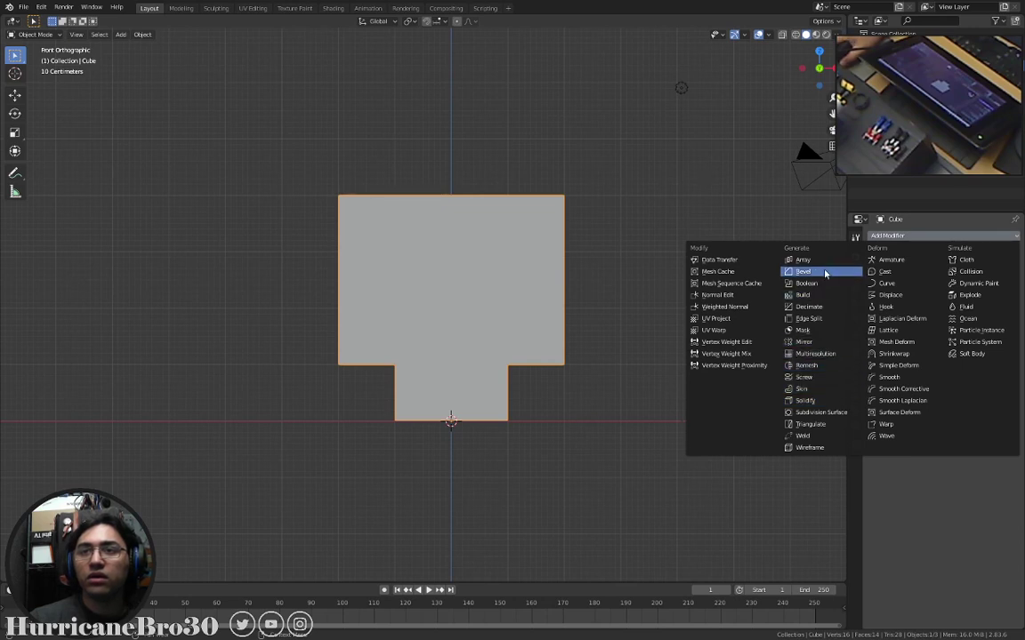
left_click(831, 415)
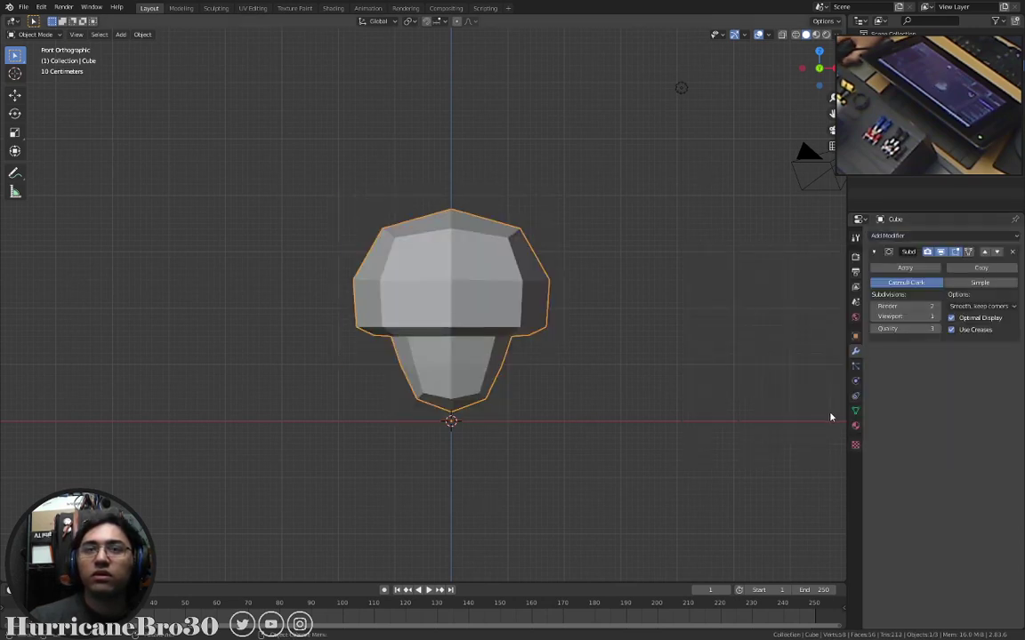
Inspect the smoothed mushroom, then switch to Front Orthographic view and enter Edit Mode.
scroll(743, 329, "up", 1)
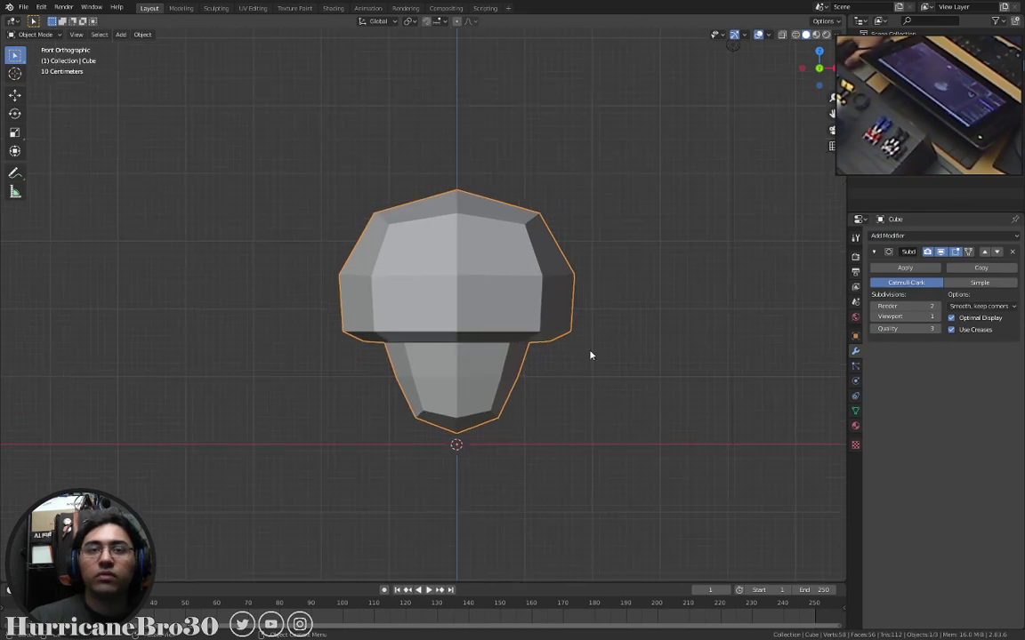
middle_click_drag(585, 288, 616, 277)
middle_click_drag(654, 262, 445, 282)
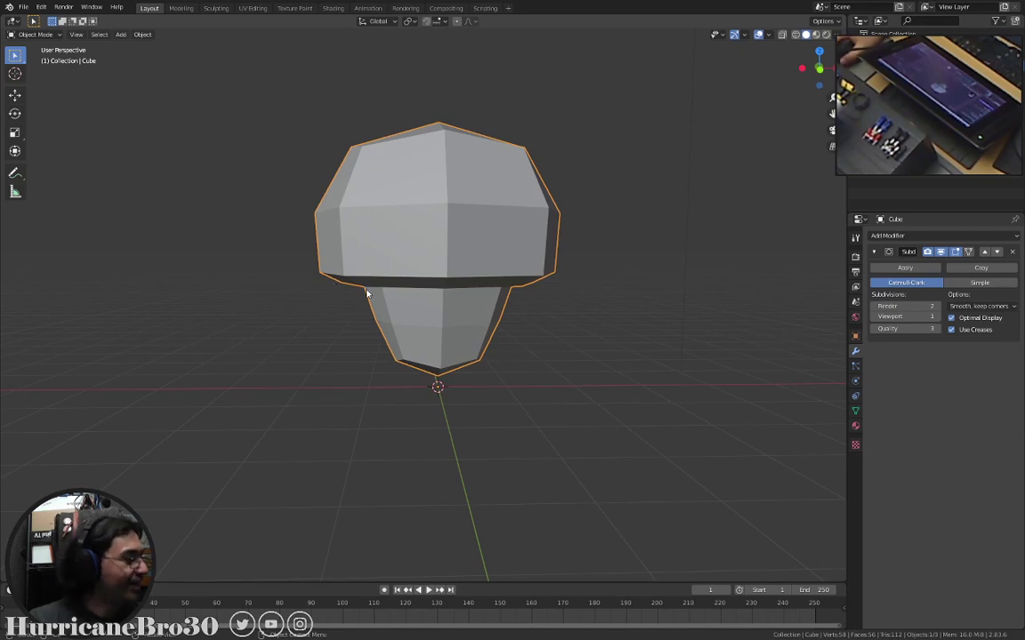
middle_click_drag(474, 283, 469, 316)
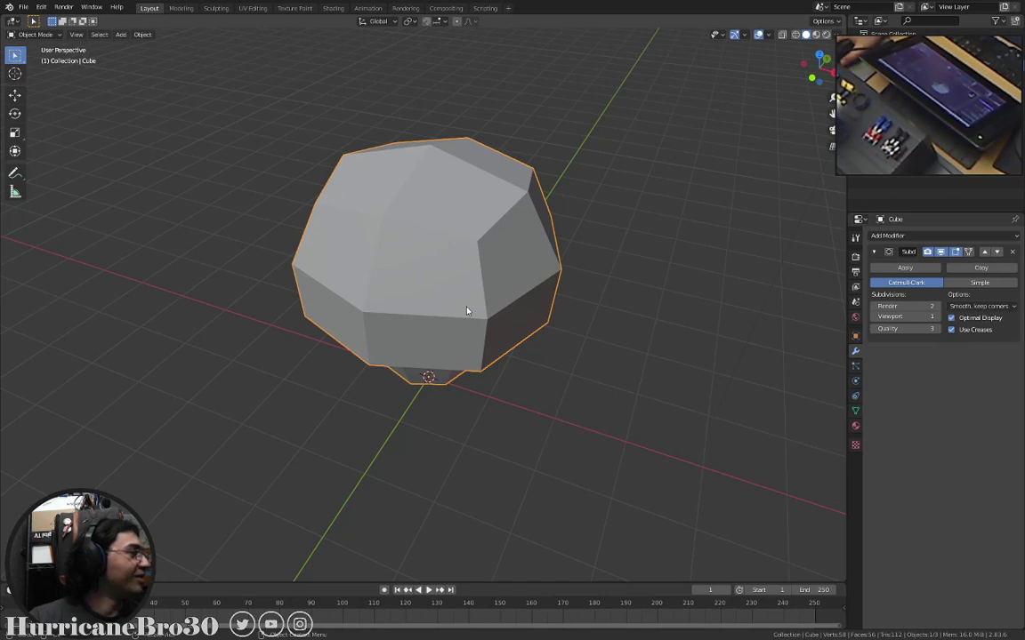
middle_click_drag(466, 311, 508, 256)
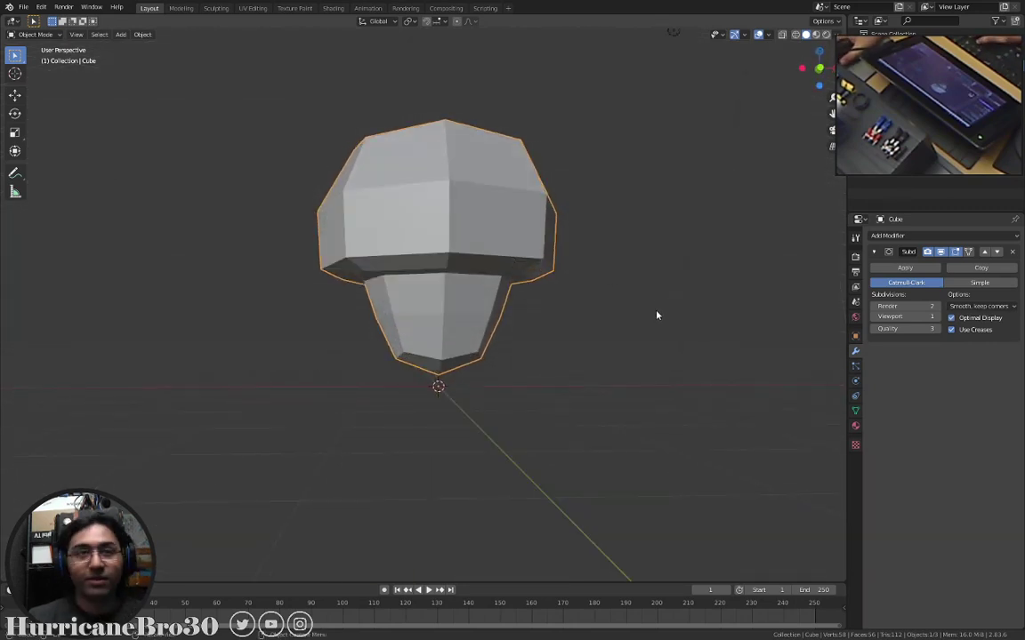
key("KP_1")
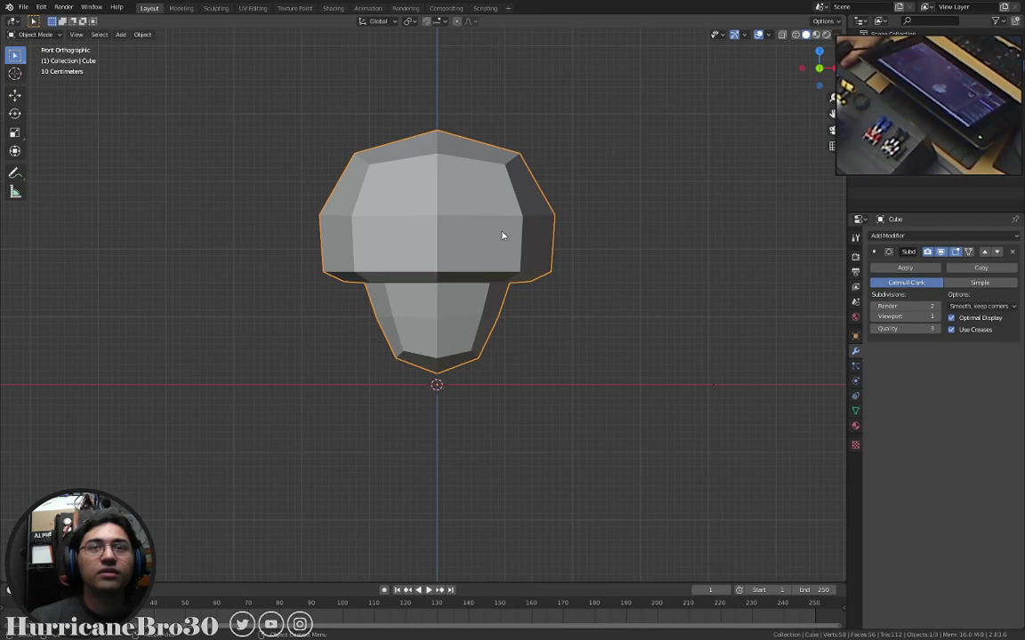
key("Tab")
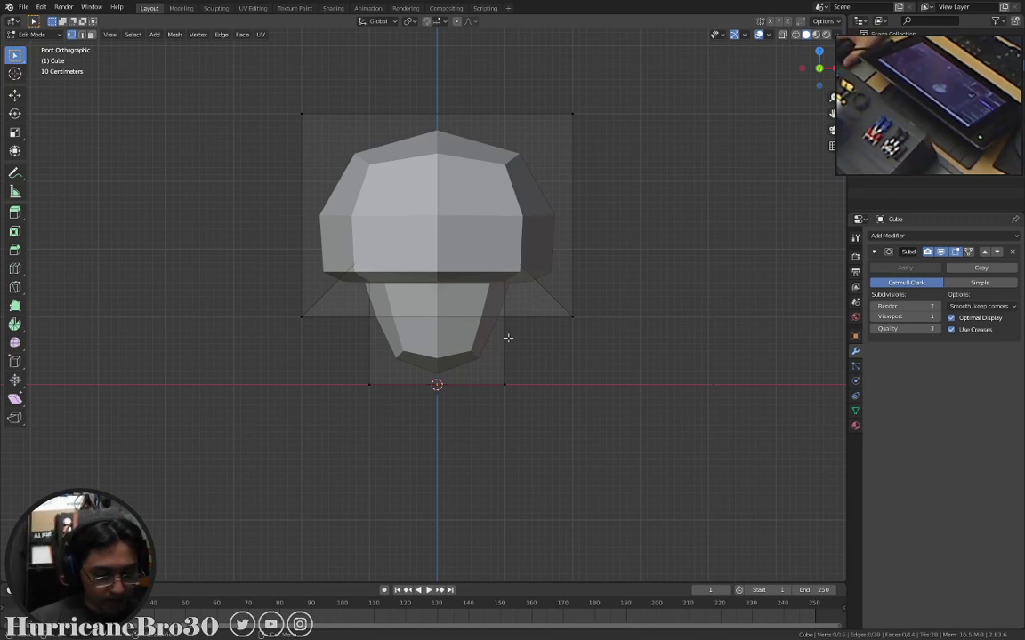
Cut a first edge loop across the stem at its default middle position.
key("ctrl+r")
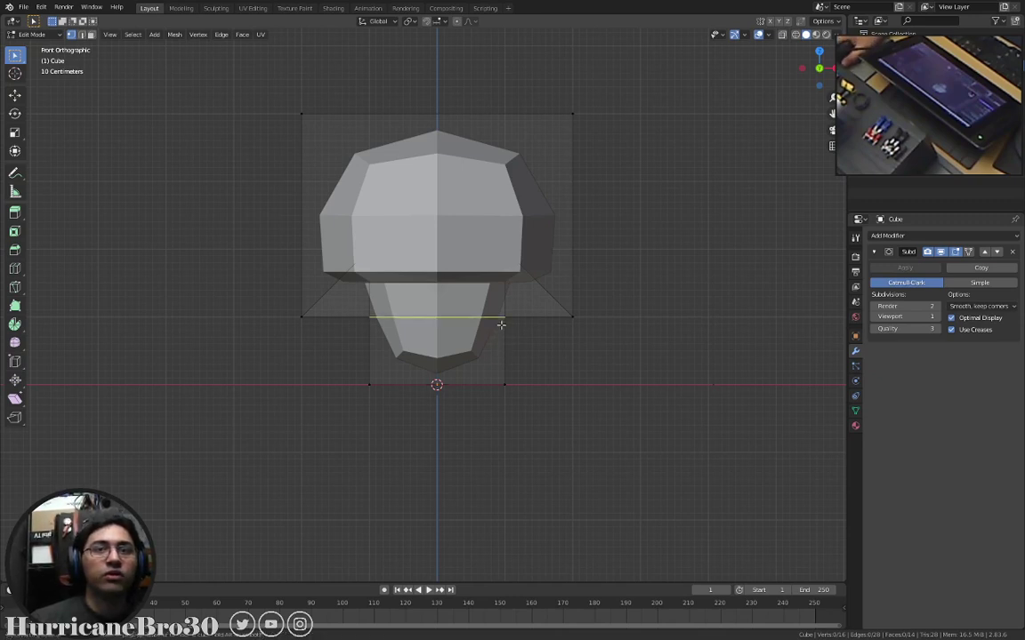
left_click(501, 324)
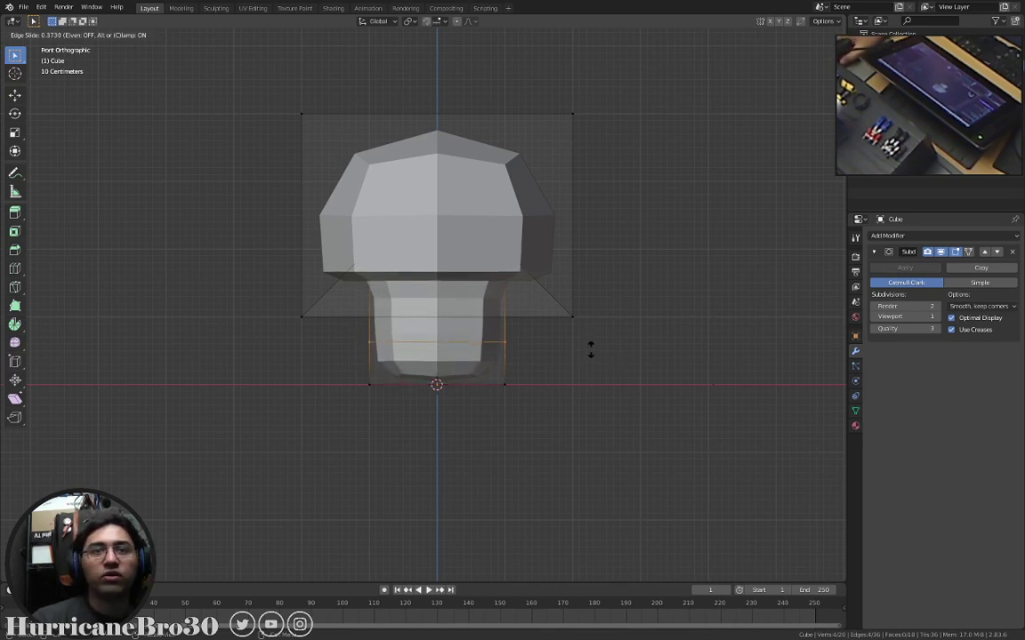
right_click(591, 348)
scroll(484, 364, "up", 3)
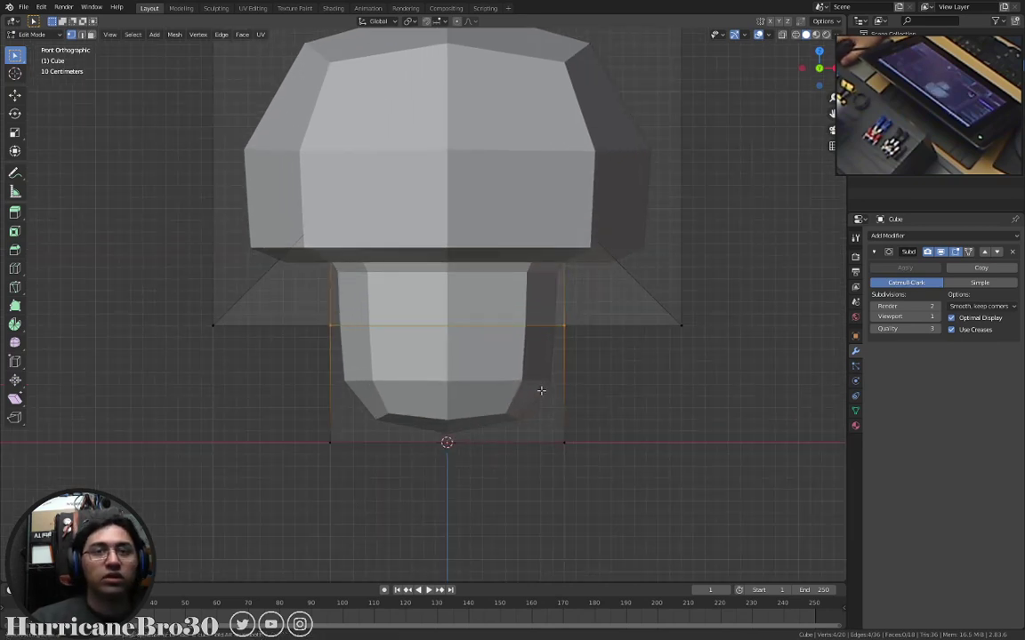
Add a second stem loop slid near the base, then scale and reposition it.
key("ctrl+r")
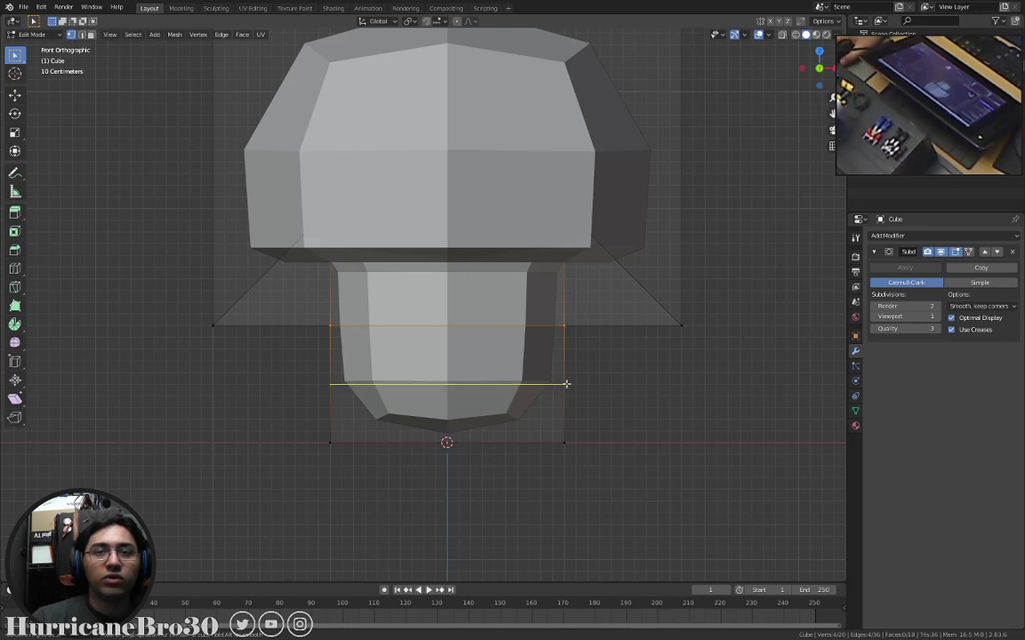
left_click(566, 384)
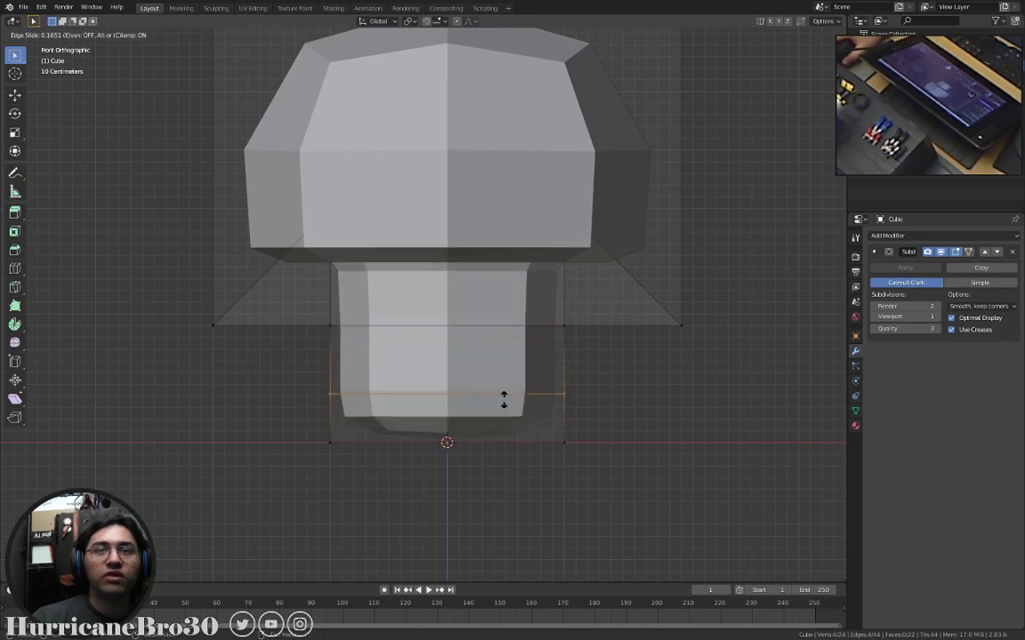
left_click(602, 410)
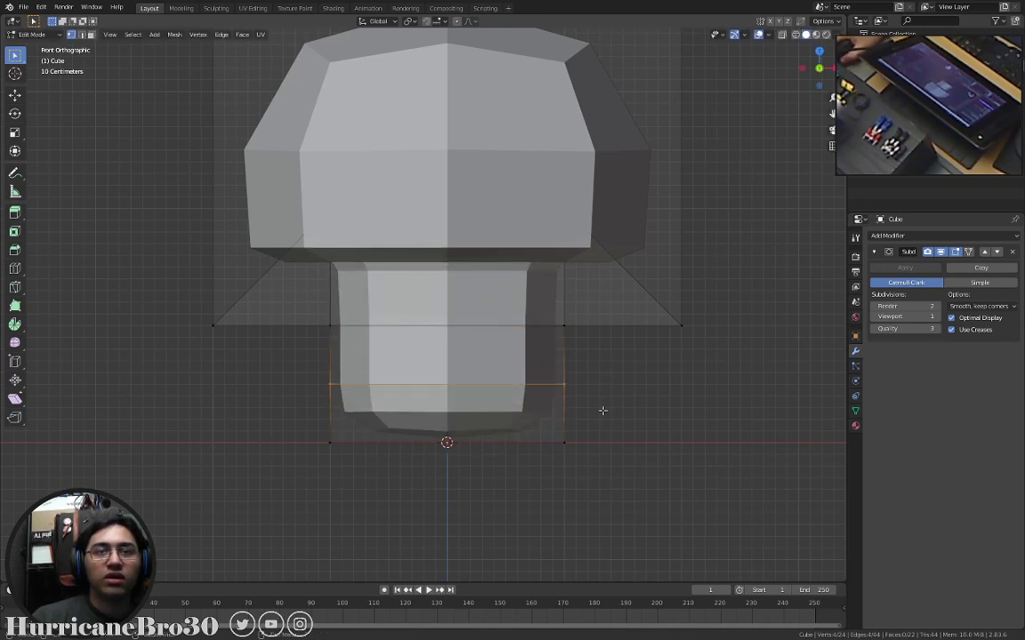
key("s")
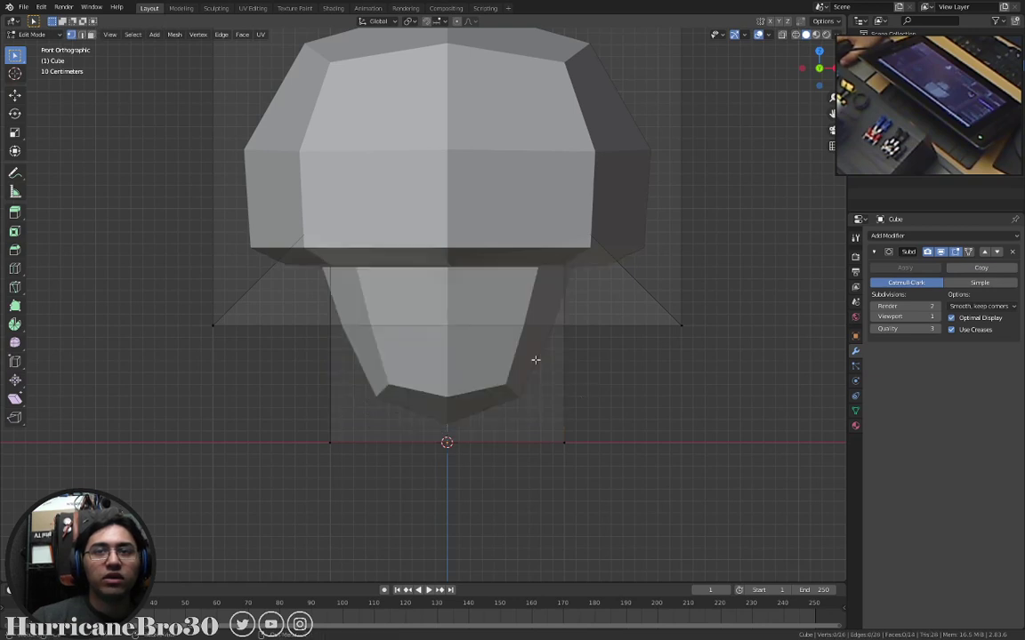
left_click(534, 361)
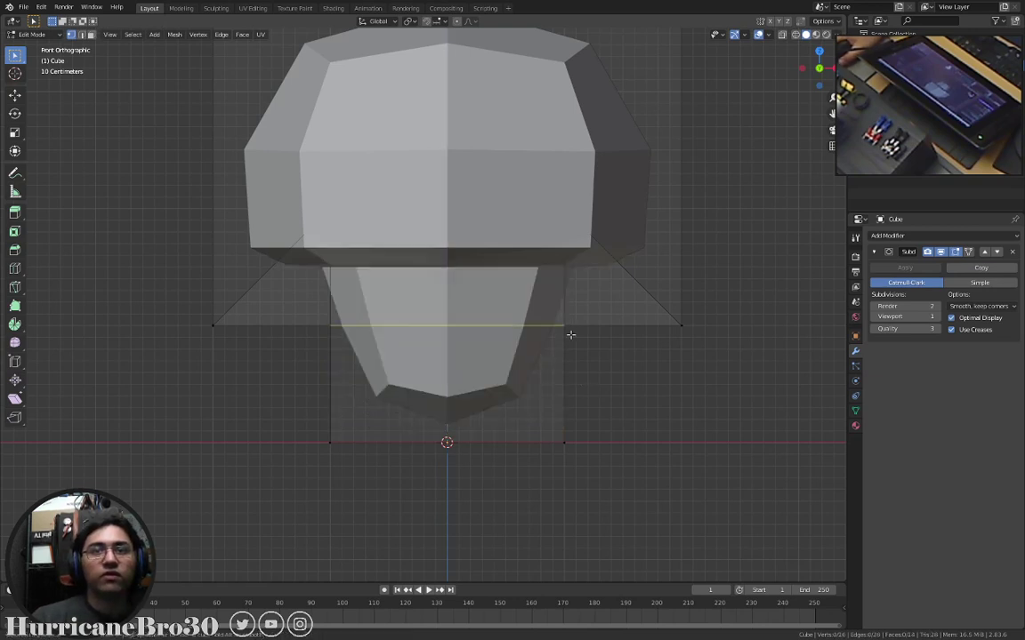
key("g")
key("g")
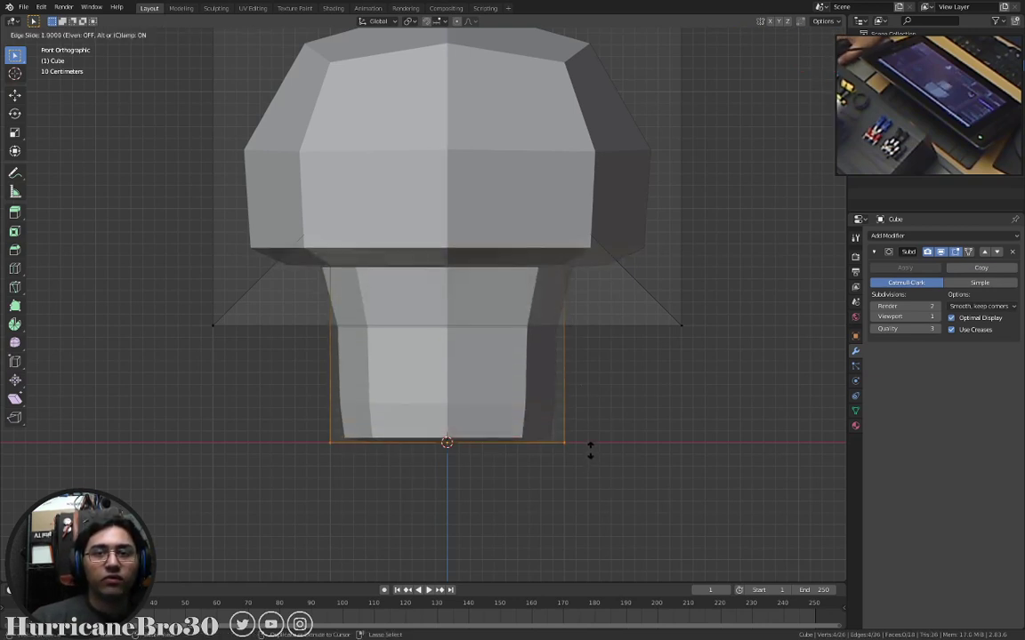
left_click(590, 440)
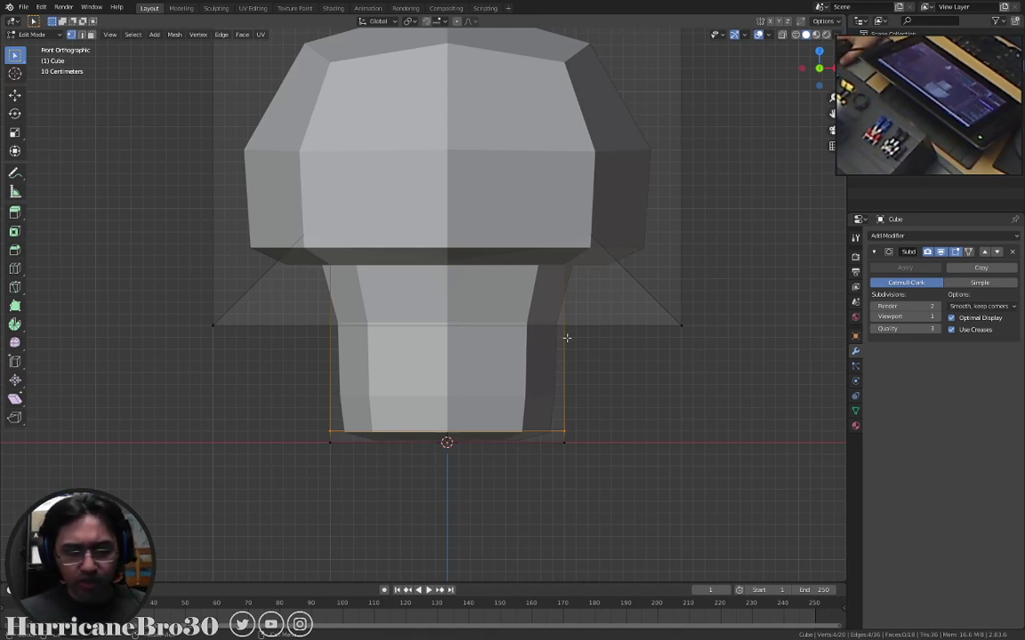
Undo a stray loop cut and add another stem loop at its default position.
key("ctrl+r")
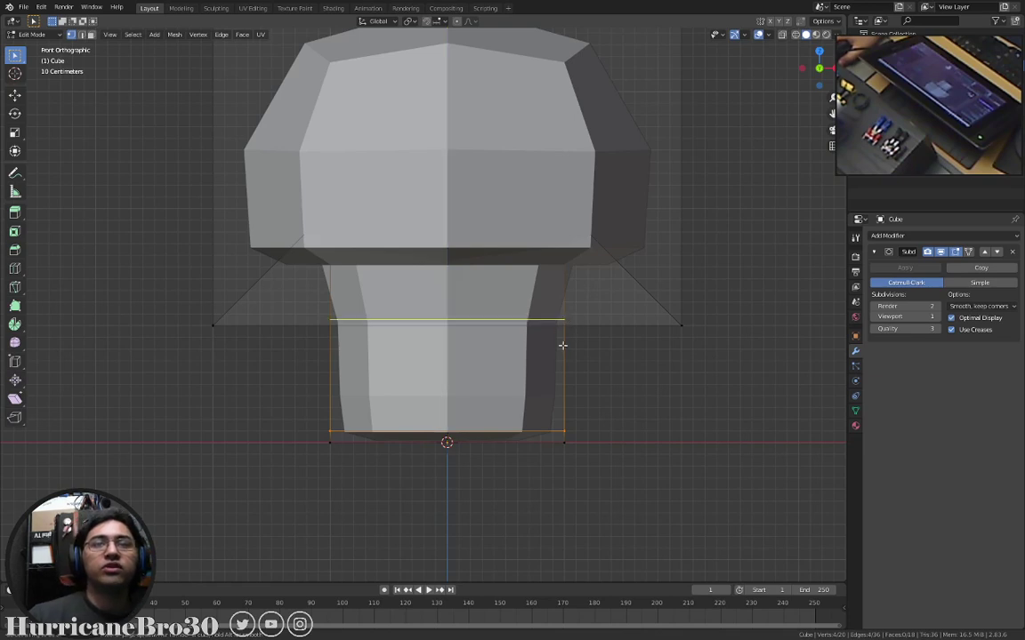
left_click(562, 340)
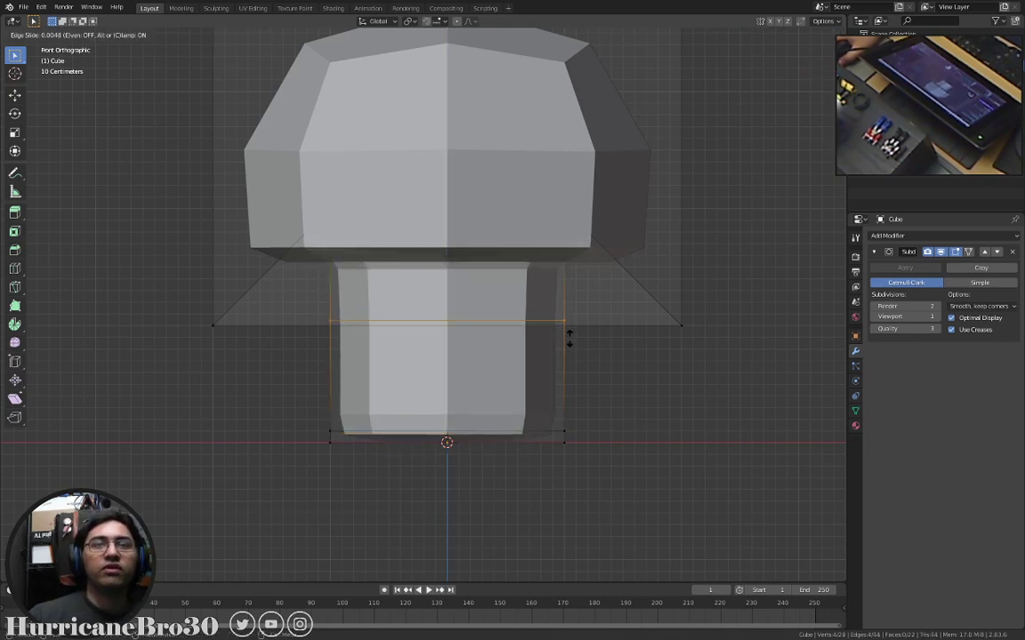
left_click(569, 336)
key("ctrl+z")
key("ctrl+z")
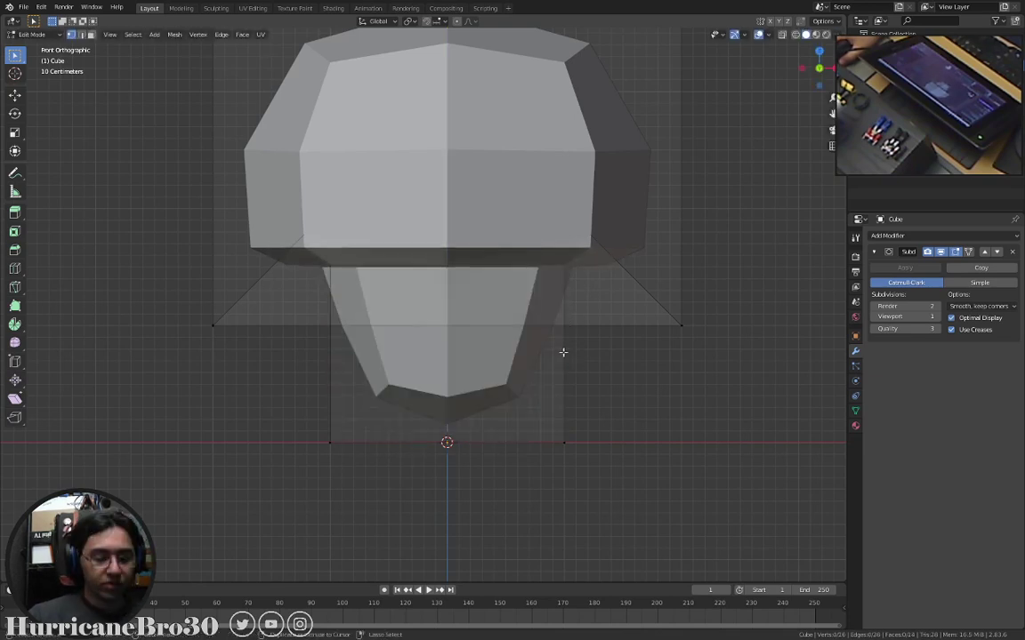
key("ctrl+r")
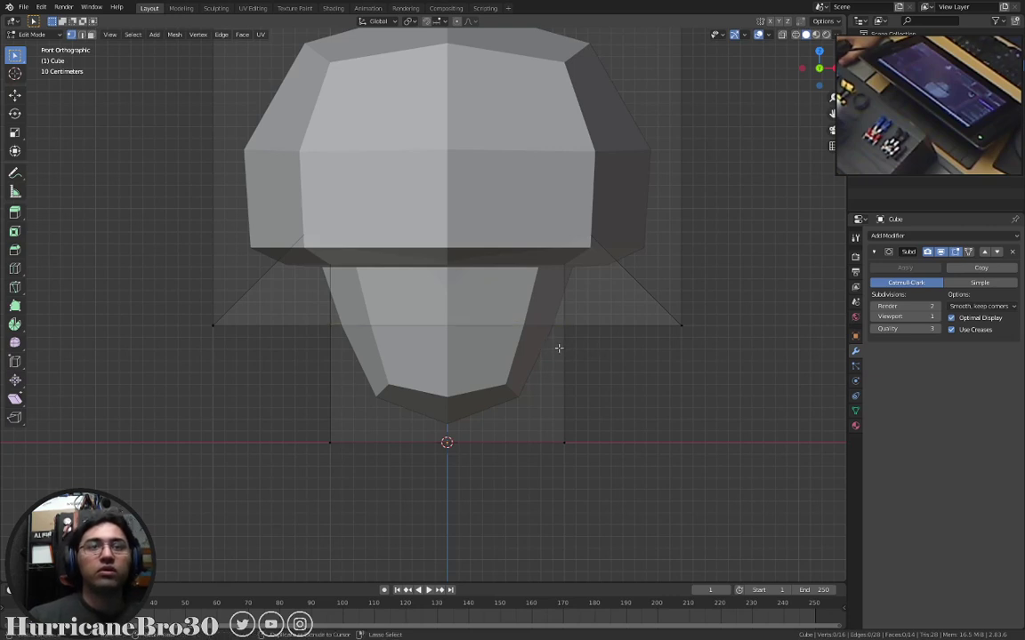
left_click(558, 347)
right_click(587, 345)
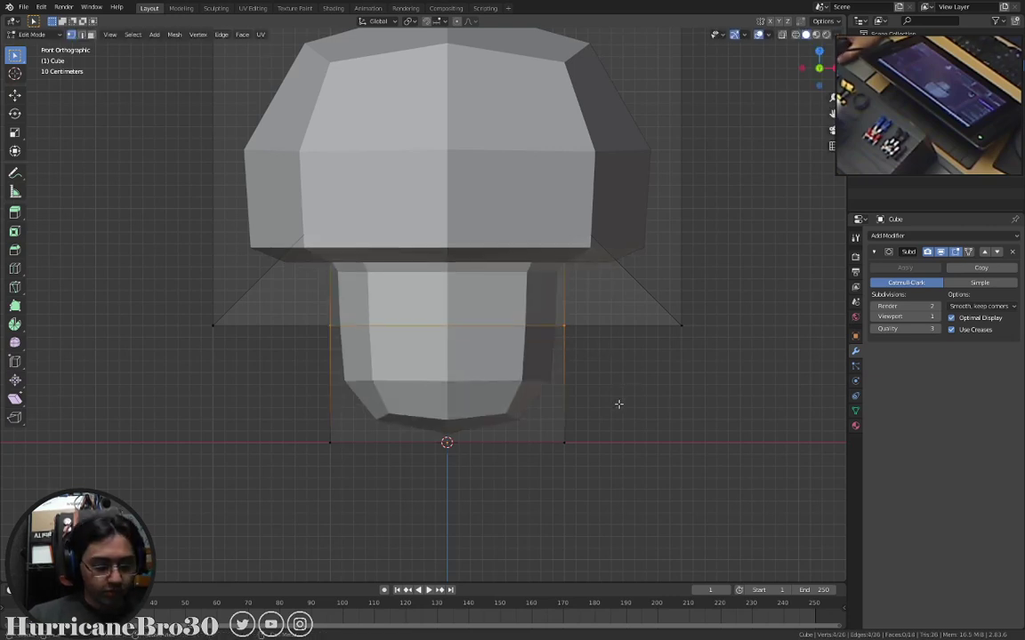
Add a final loop slid right to the stem's base and view the mushroom in perspective.
key("ctrl+r")
left_click(562, 384)
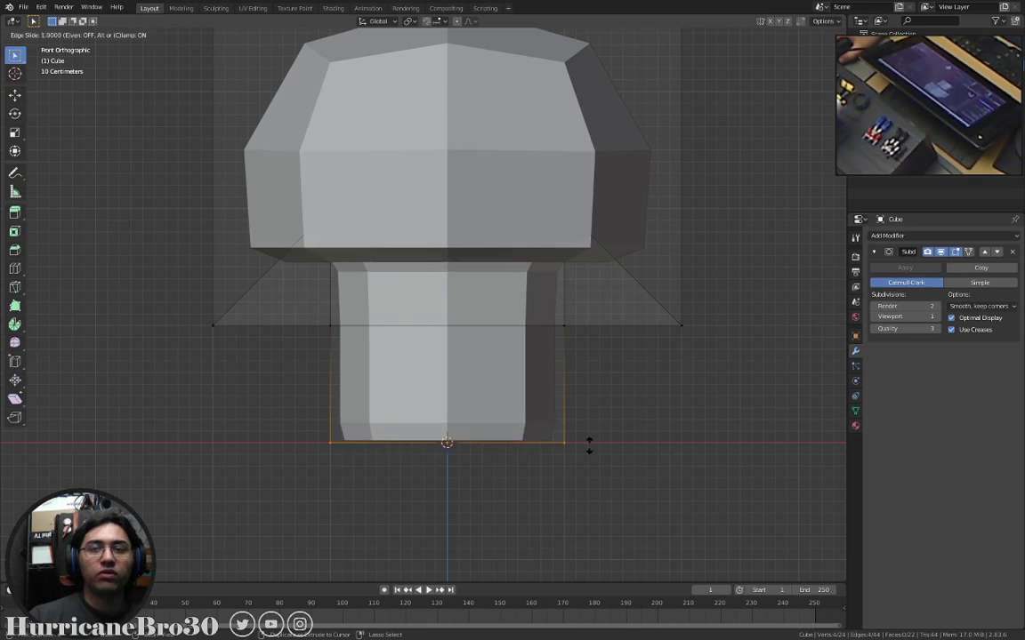
left_click(590, 429)
middle_click_drag(606, 412, 410, 390)
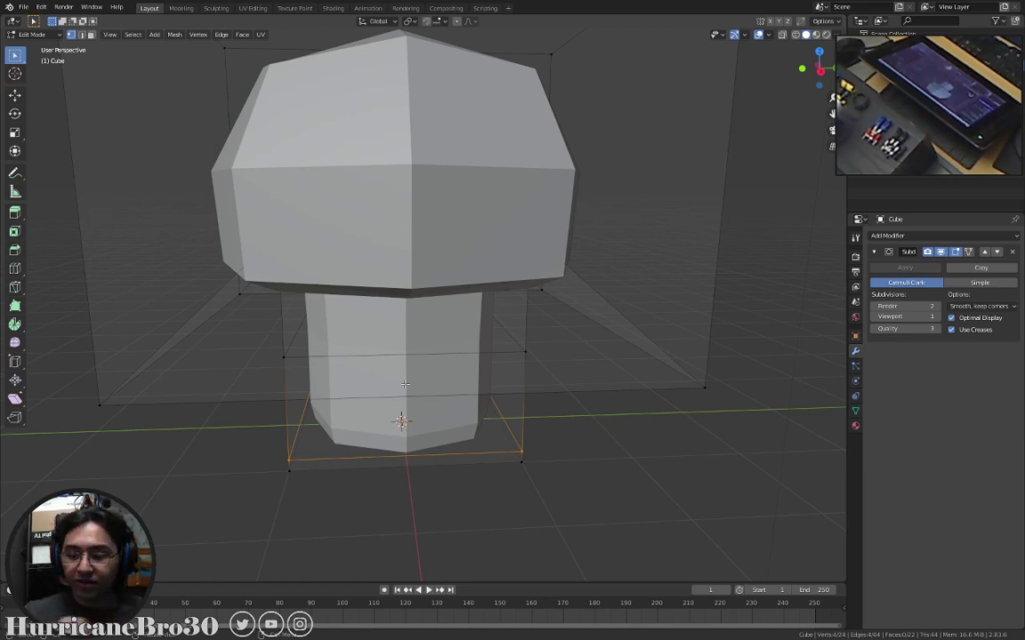
Return to Object Mode and raise the Subdivision Surface viewport level to 2.
scroll(467, 313, "down", 3)
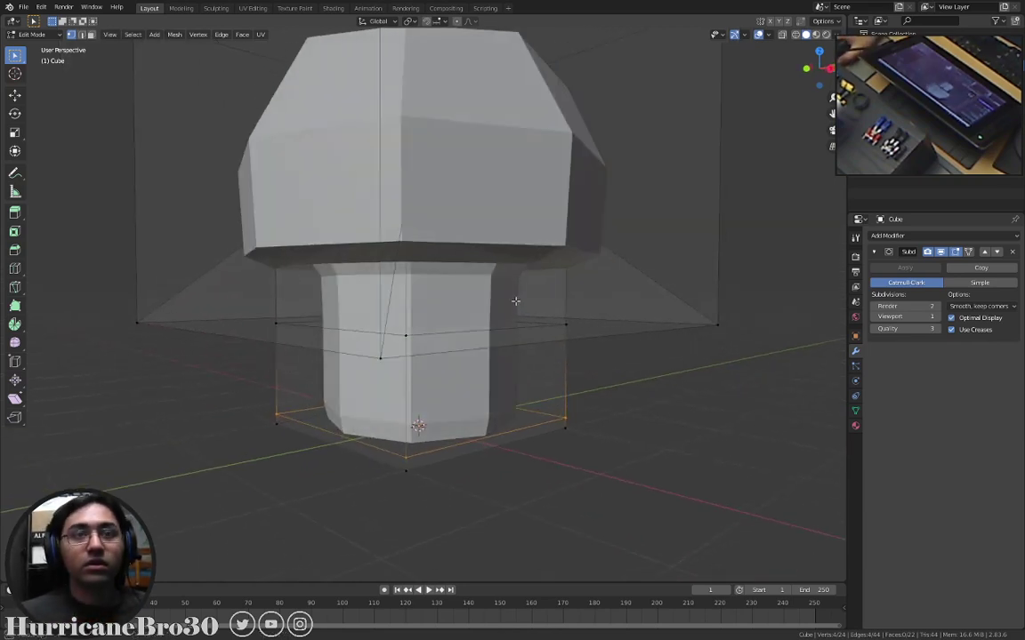
middle_click_drag(517, 297, 545, 316)
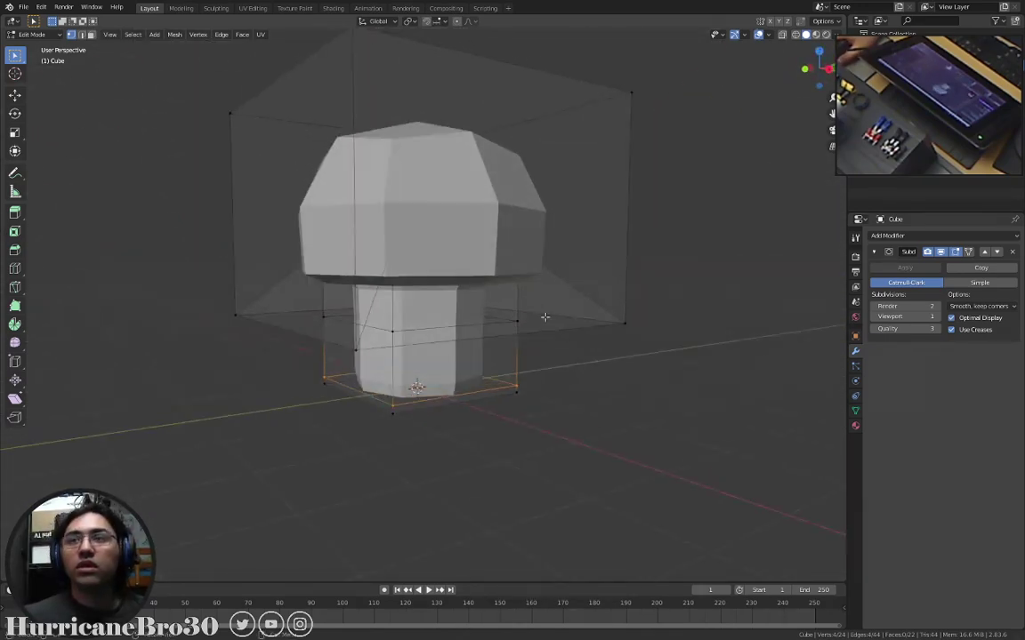
key("Tab")
middle_click_drag(589, 379, 772, 336)
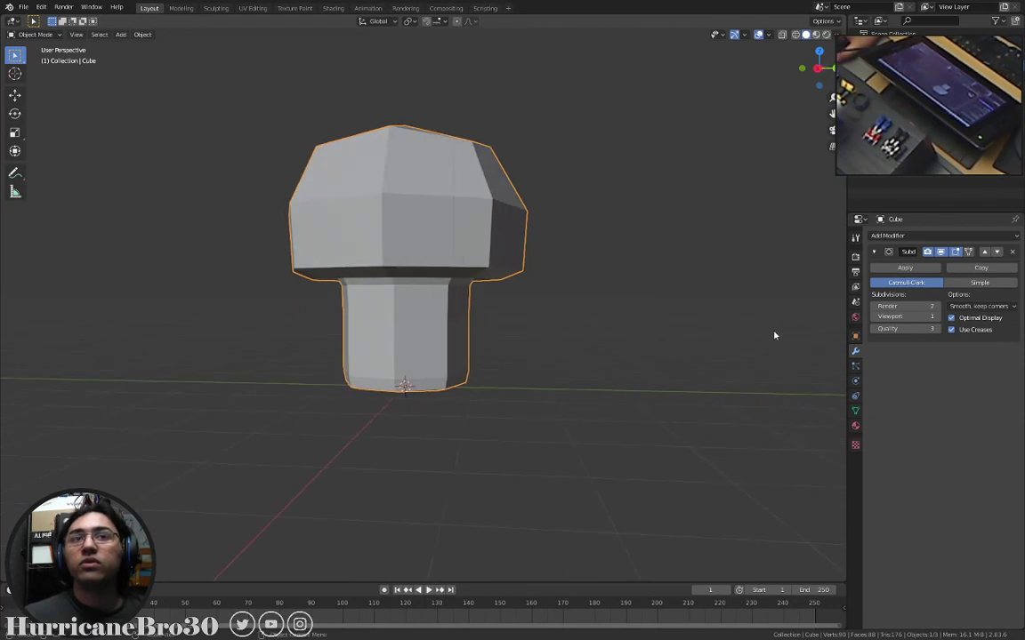
left_click(935, 316)
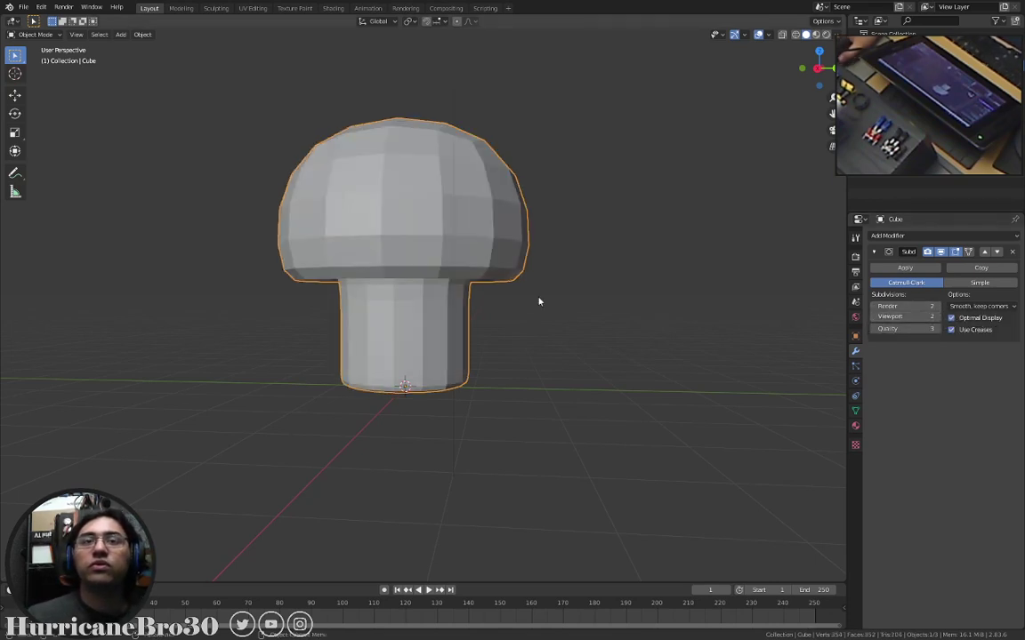
middle_click_drag(539, 299, 562, 289)
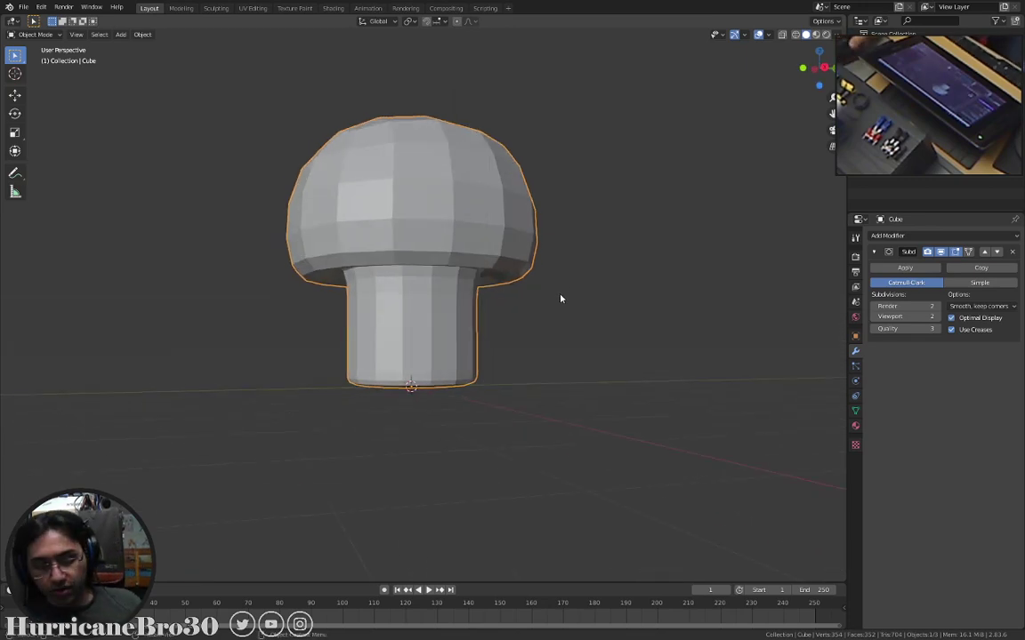
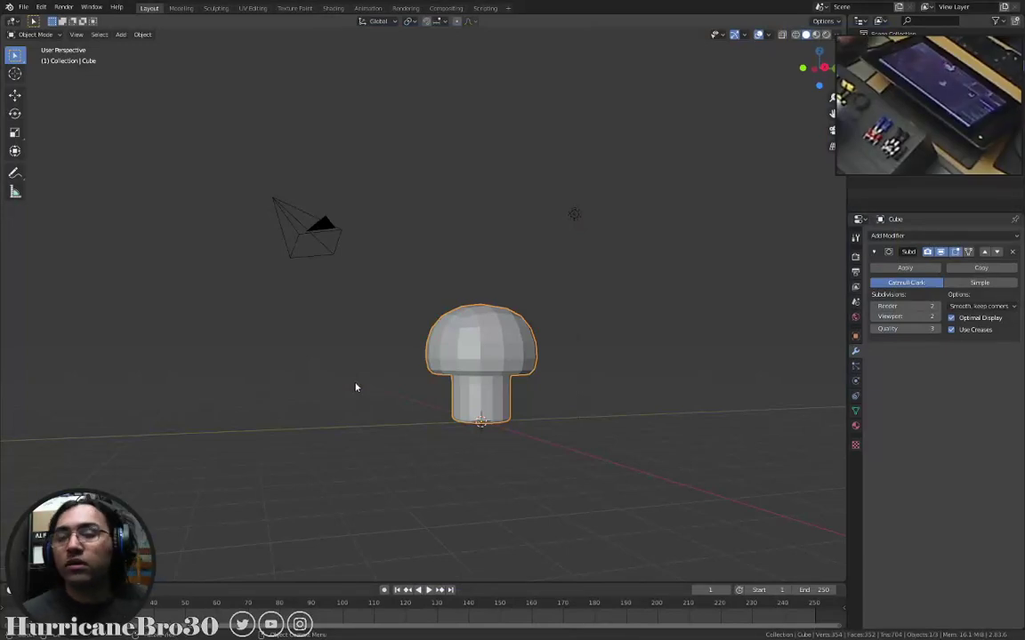
Orbit, then recentre the mushroom higher in a straight front view.
middle_click_drag(381, 275, 457, 281)
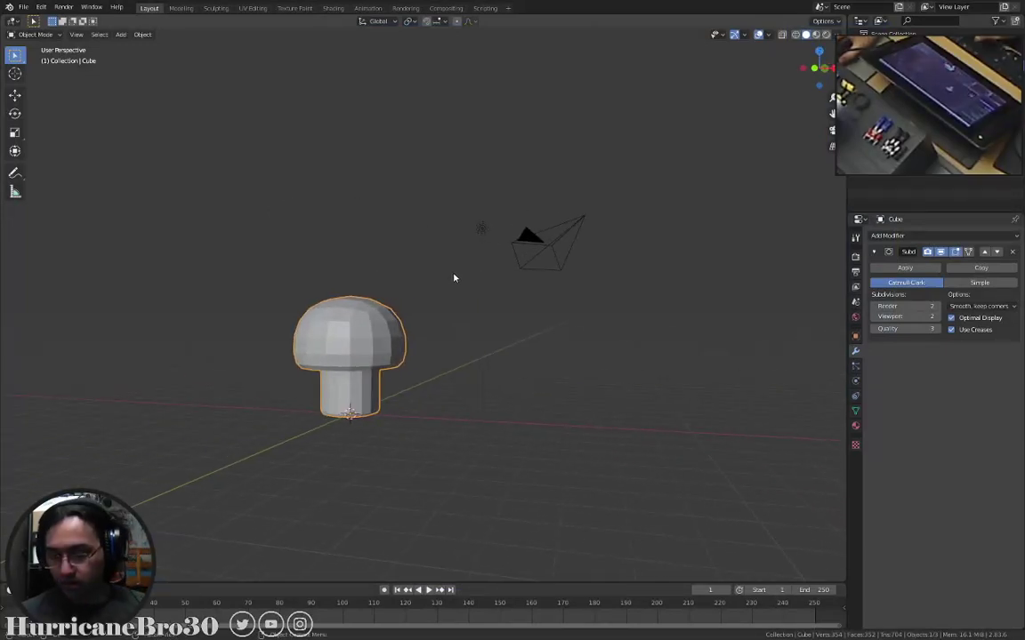
key("KP_1")
middle_click_drag(332, 336, 542, 327, "shift")
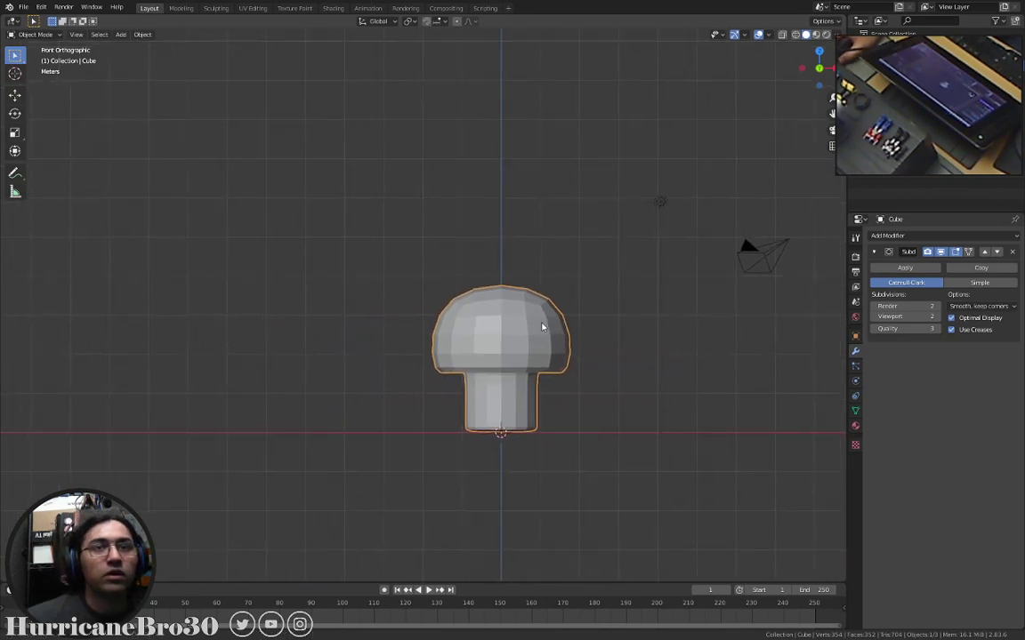
scroll(474, 307, "down", 1)
scroll(471, 306, "up", 4)
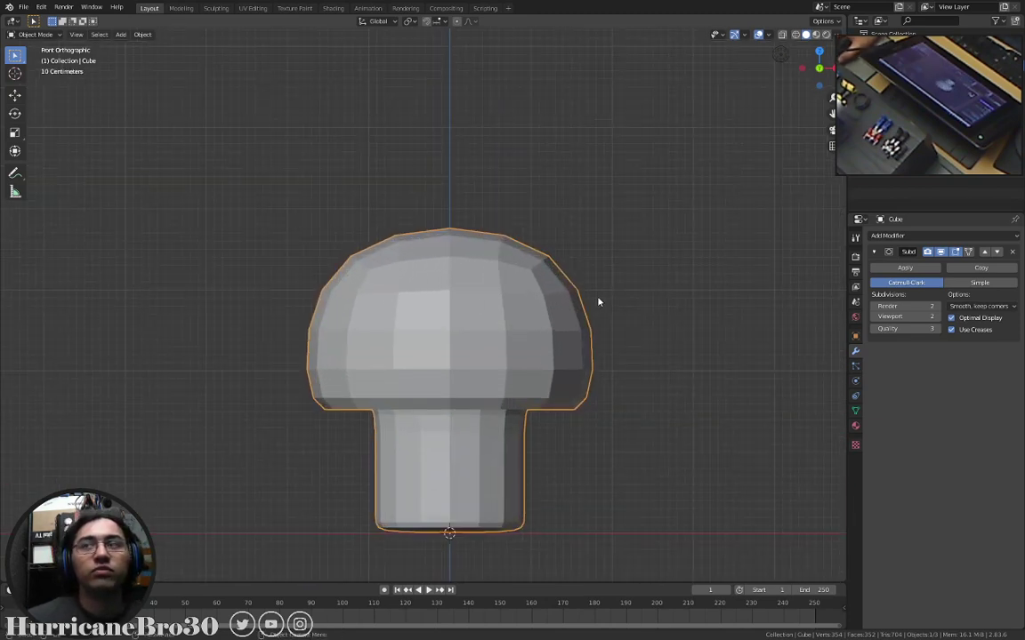
middle_click_drag(598, 303, 573, 300)
key("KP_1")
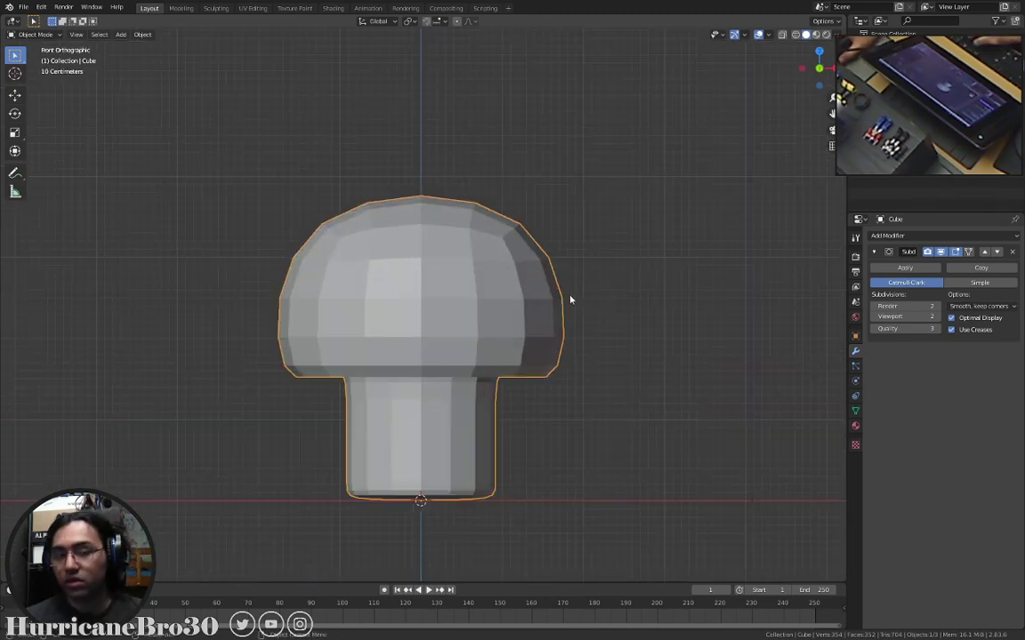
middle_click_drag(519, 339, 521, 289, "shift")
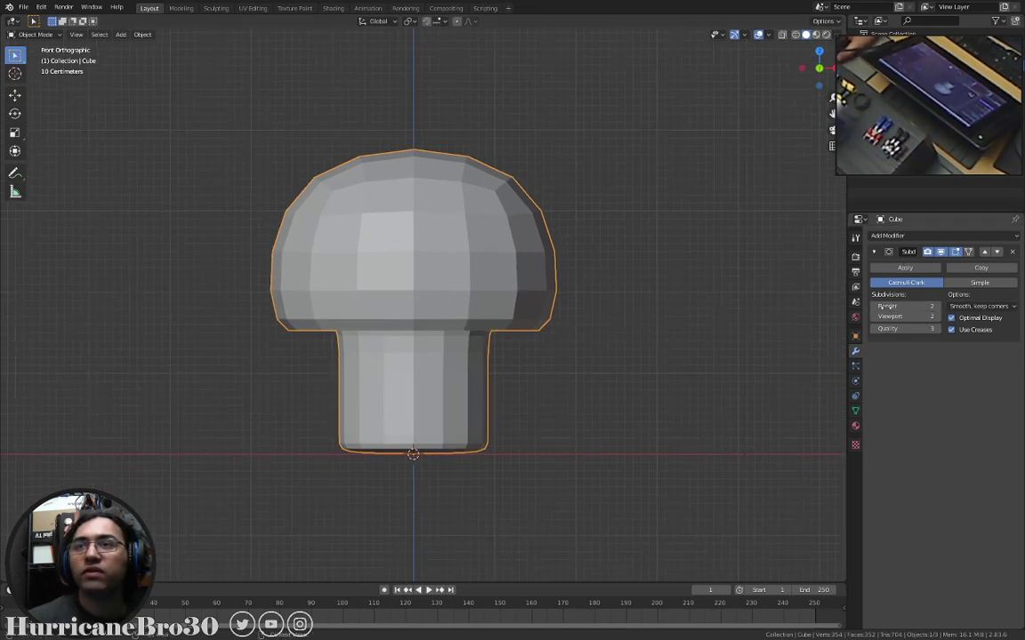
Frame the mushroom and orbit to inspect it from above, below and the side.
middle_click_drag(452, 283, 512, 283)
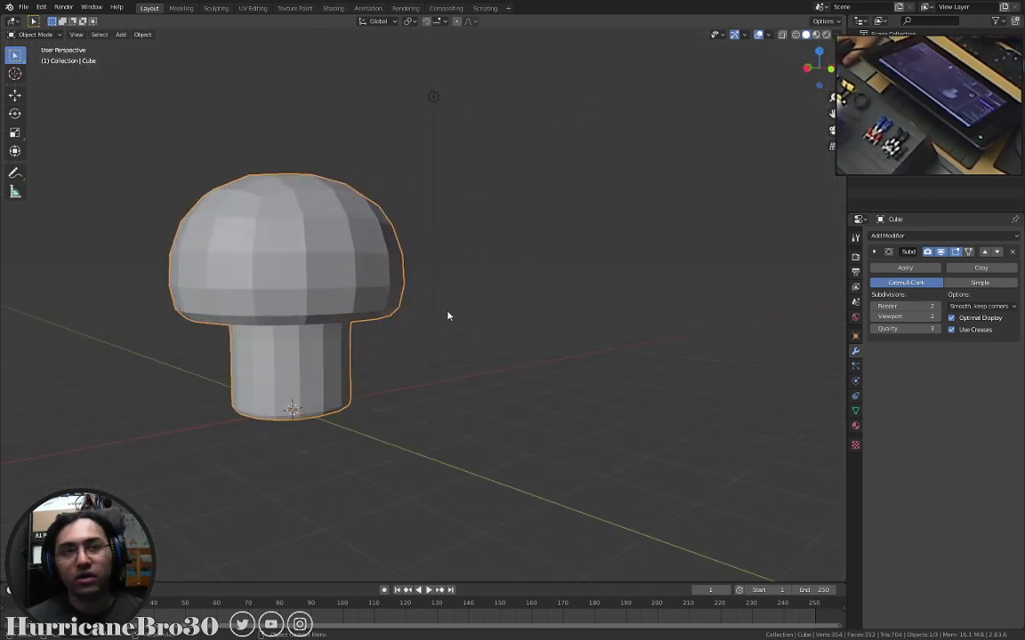
middle_click_drag(448, 316, 502, 211)
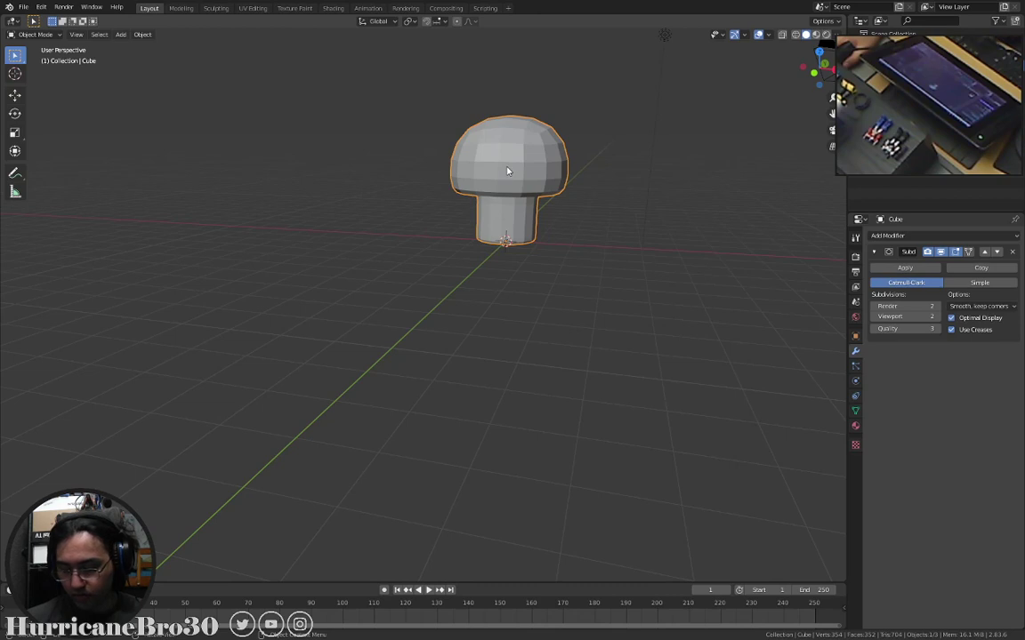
key("KP_Decimal")
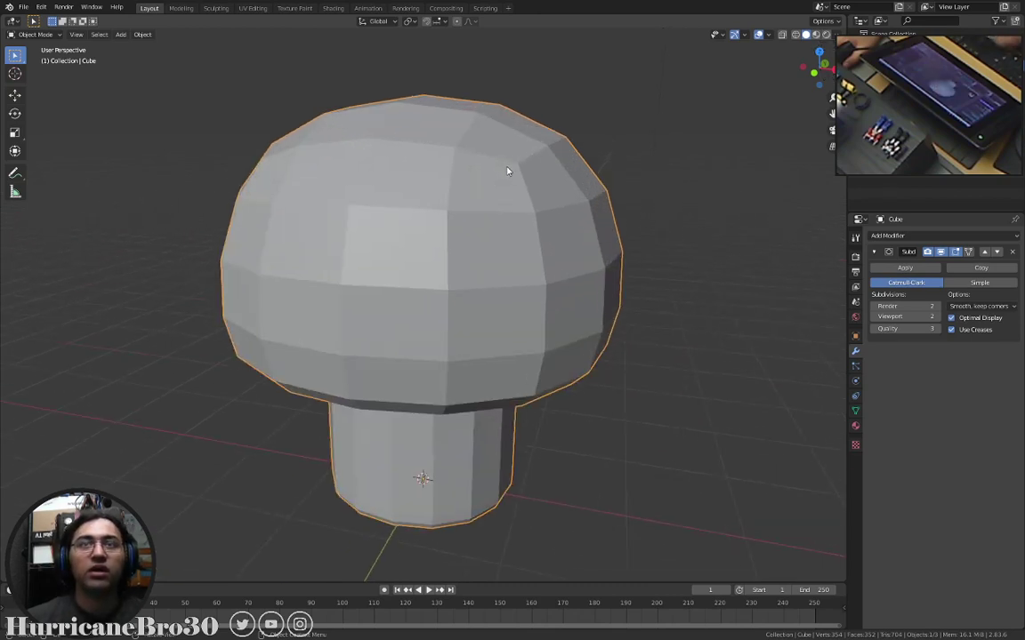
middle_click_drag(356, 222, 555, 270)
scroll(533, 231, "down", 2)
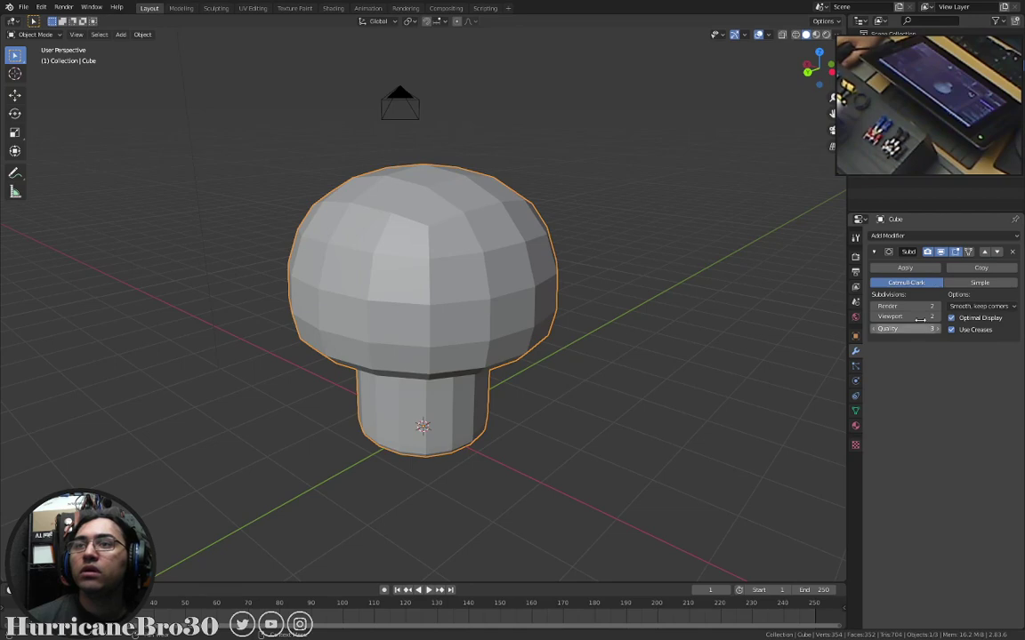
middle_click_drag(445, 321, 575, 320)
Enter Edit Mode and lower the viewport subdivision level from 2 to 1.
key("Tab")
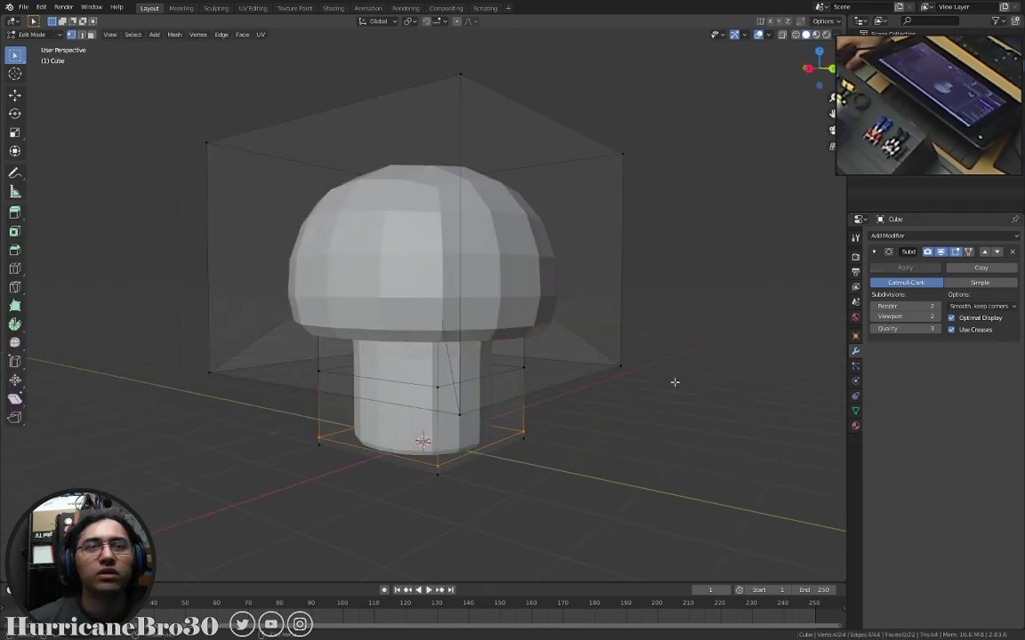
key("KP_1")
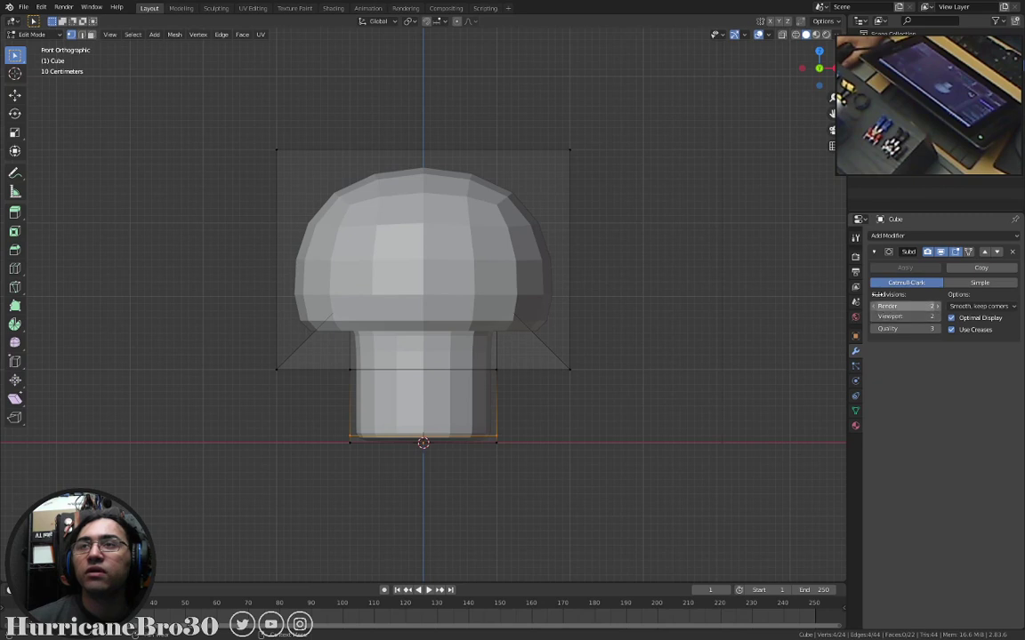
left_click(877, 318)
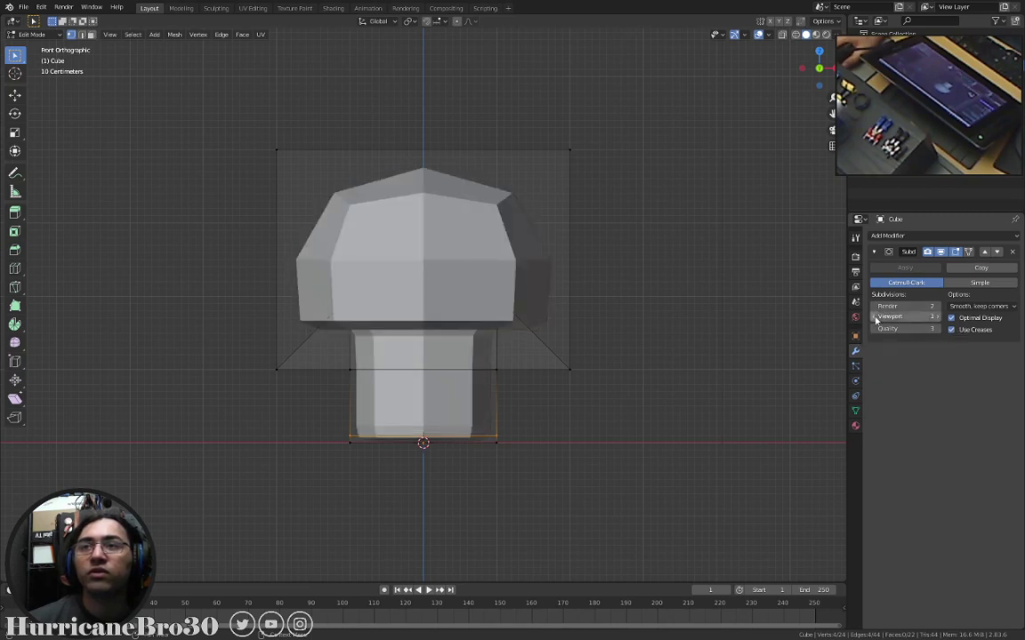
scroll(461, 430, "up", 1)
scroll(460, 429, "up", 1)
middle_click_drag(461, 432, 464, 347, "shift")
scroll(465, 347, "down", 3)
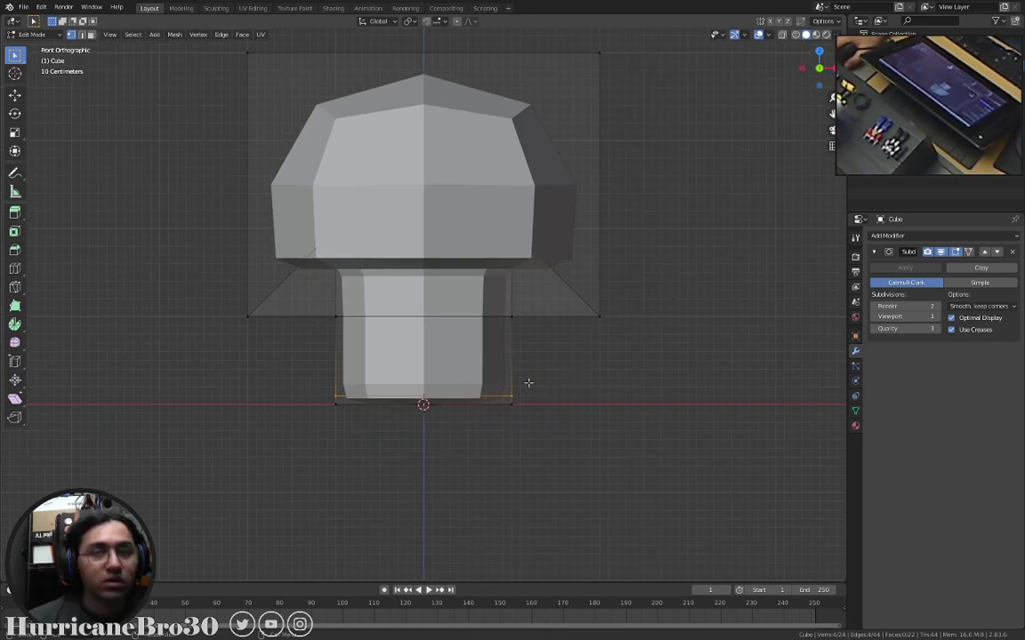
Select edge loops below the cap, at the stem's bottom and at its middle.
left_click(504, 317, "alt")
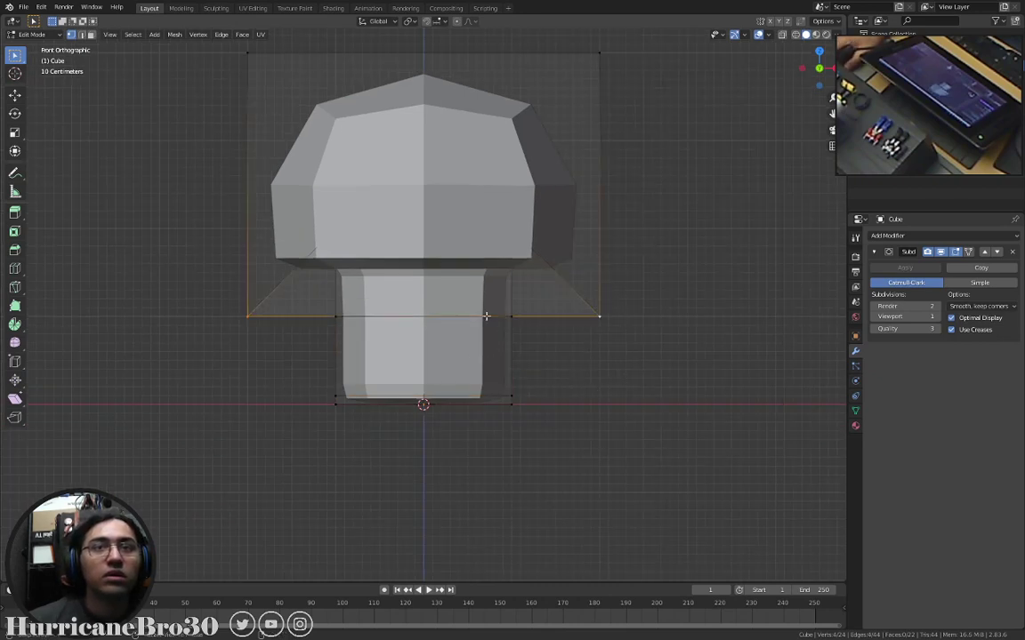
middle_click_drag(458, 340, 496, 304)
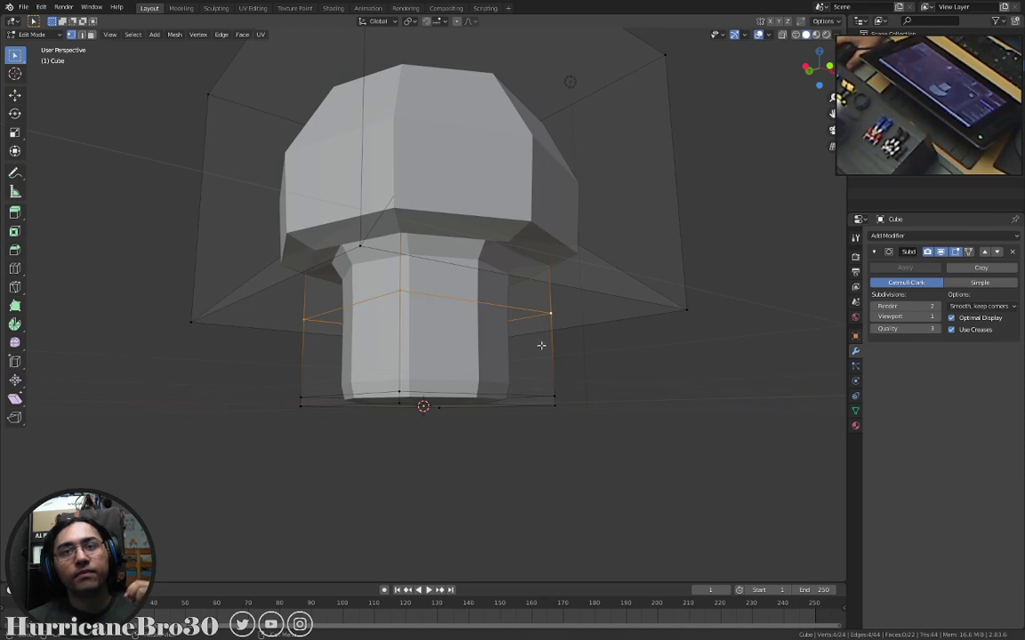
middle_click_drag(537, 338, 369, 304)
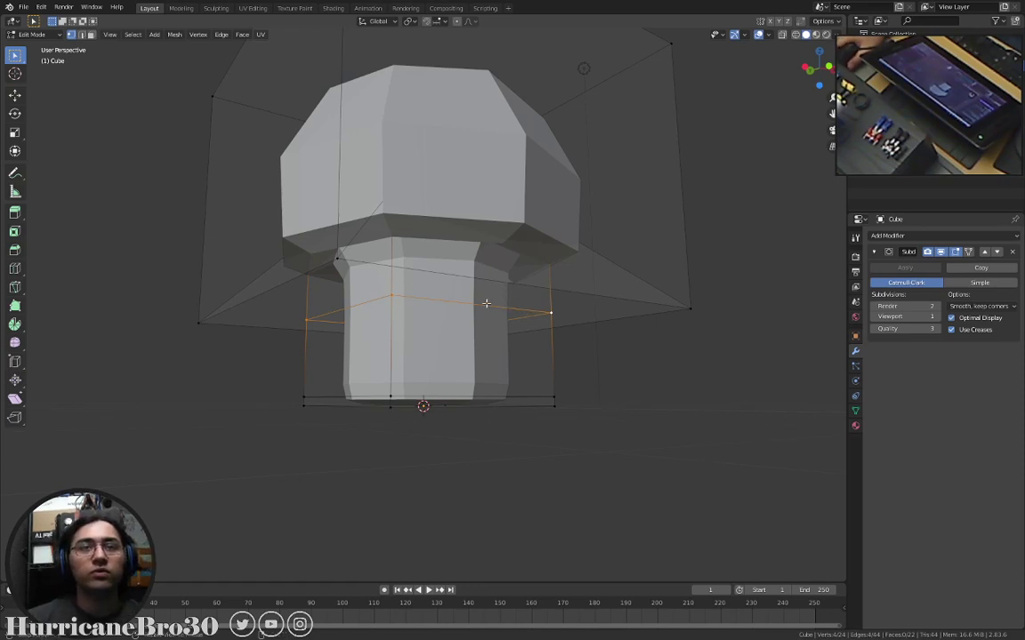
left_click(454, 396, "alt")
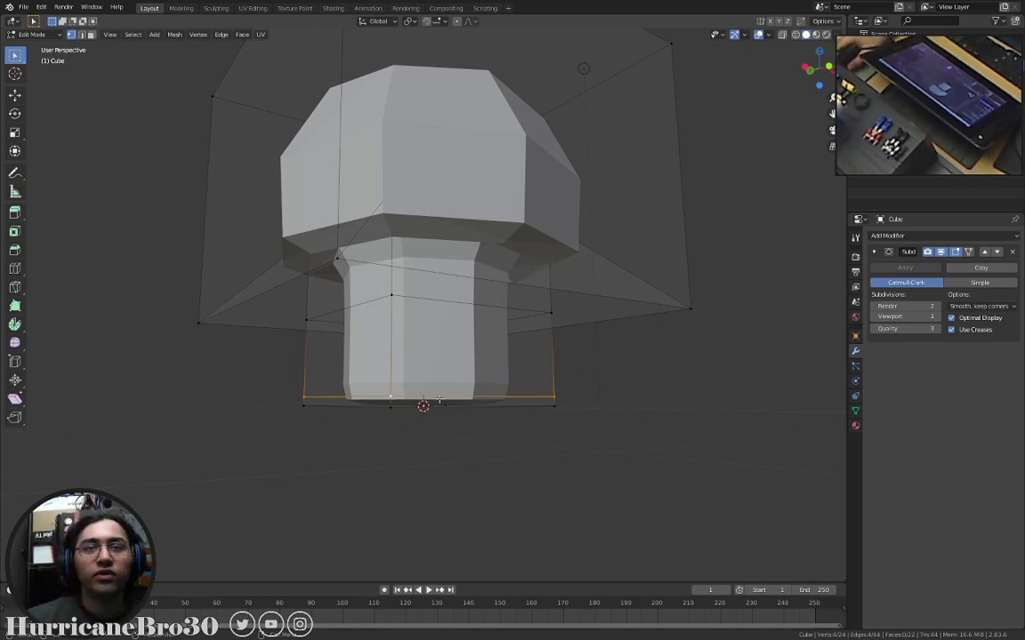
middle_click_drag(432, 357, 480, 402)
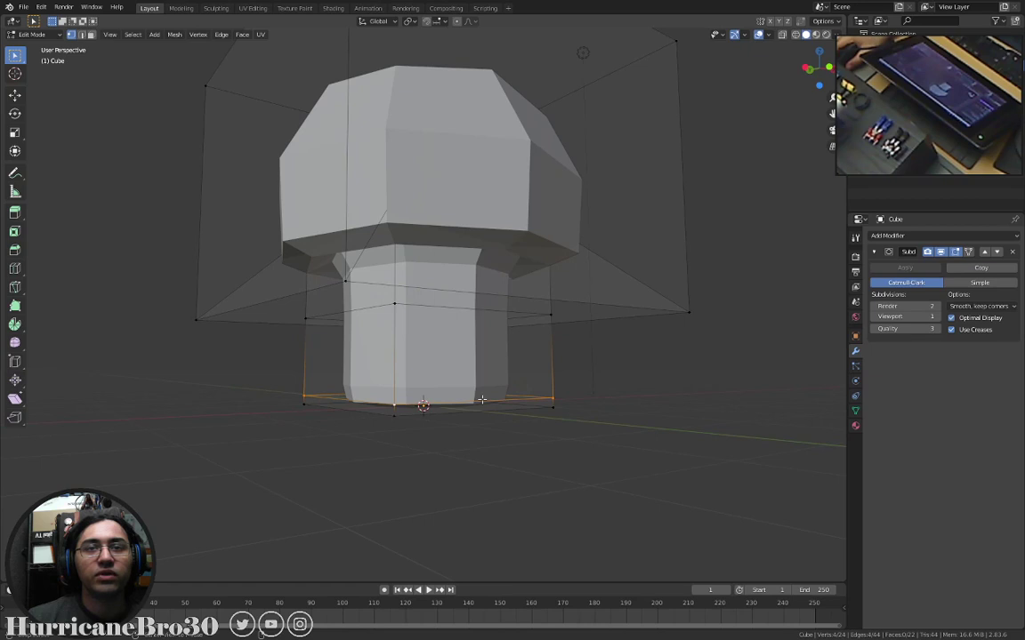
middle_click_drag(560, 397, 357, 400)
middle_click_drag(560, 391, 535, 399)
middle_click_drag(365, 276, 476, 301)
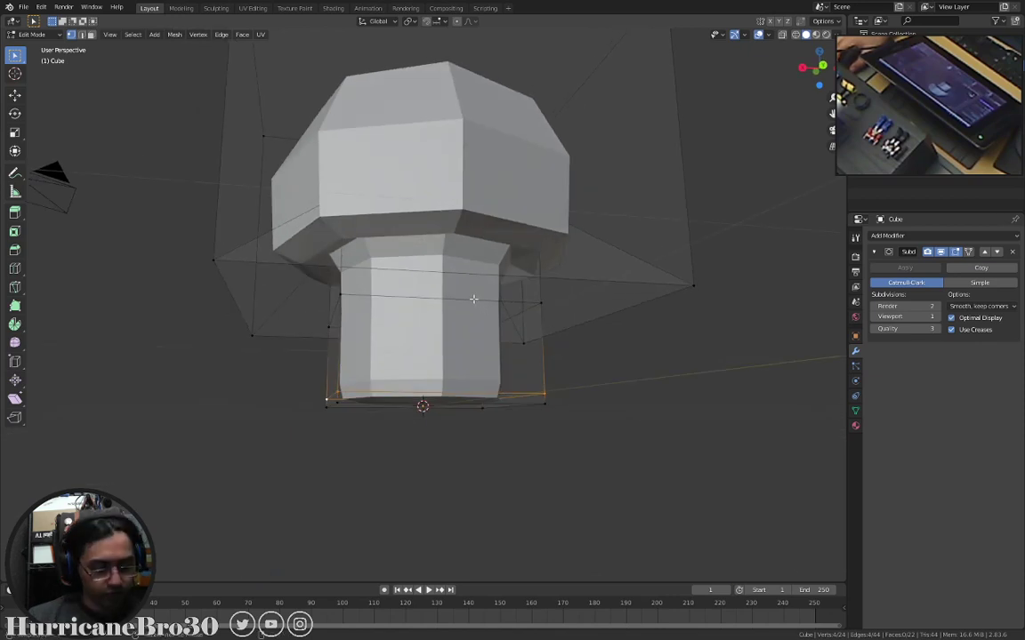
left_click(473, 299, "alt")
middle_click_drag(474, 298, 524, 332)
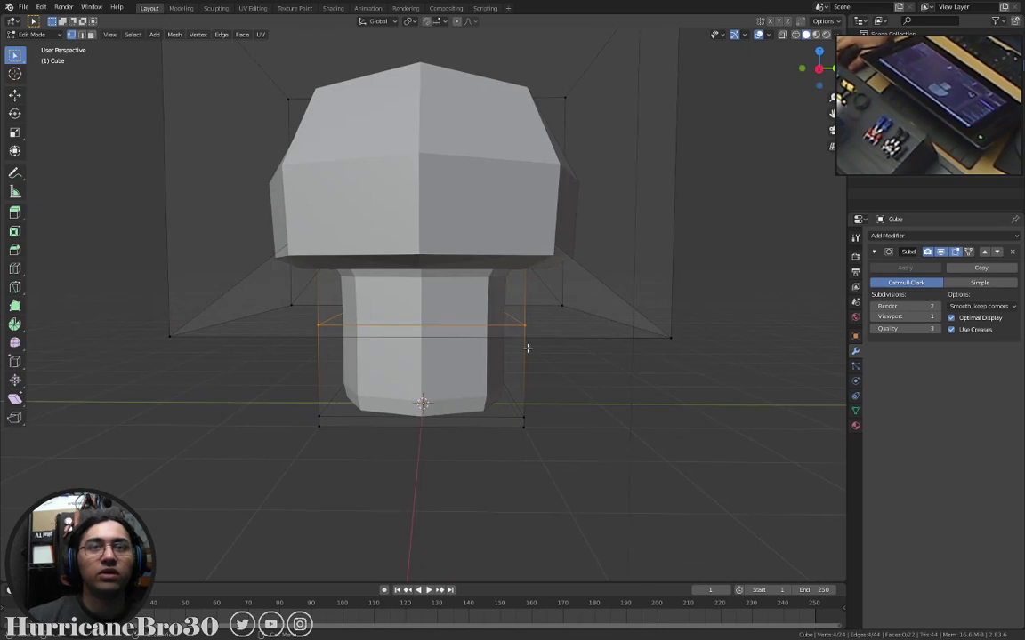
middle_click_drag(527, 347, 520, 349)
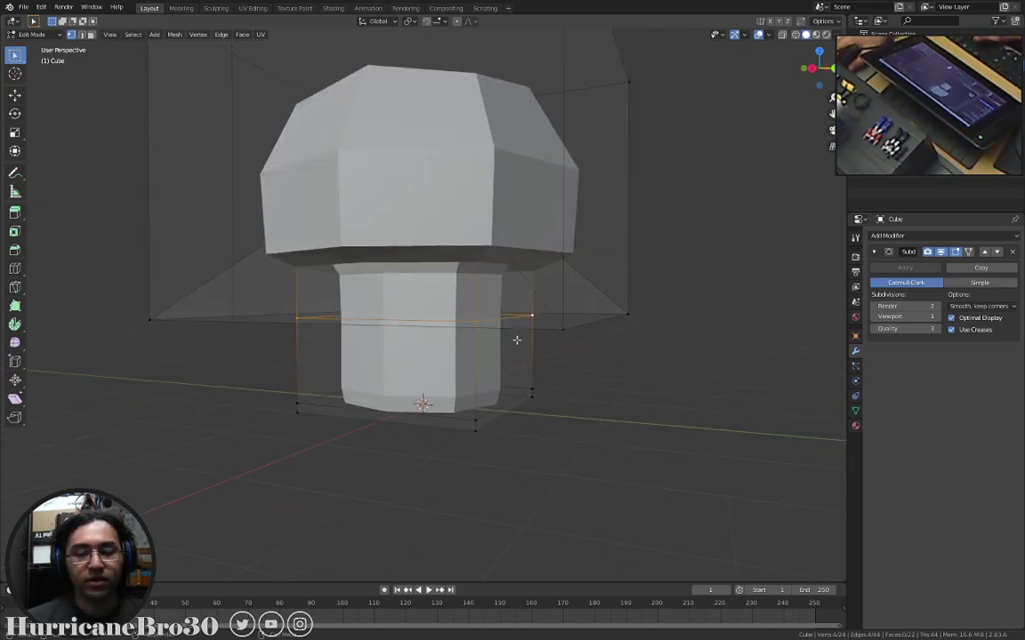
Try scaling the middle stem loop to 0.9, then cancel the scale.
key("KP_1")
scroll(516, 339, "up", 1)
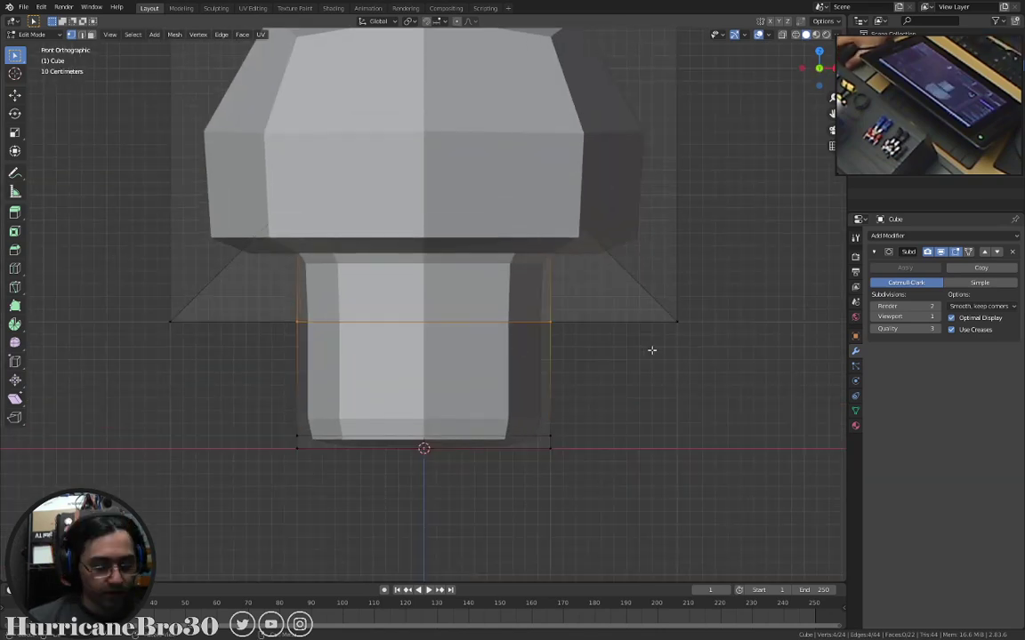
scroll(702, 357, "down", 1)
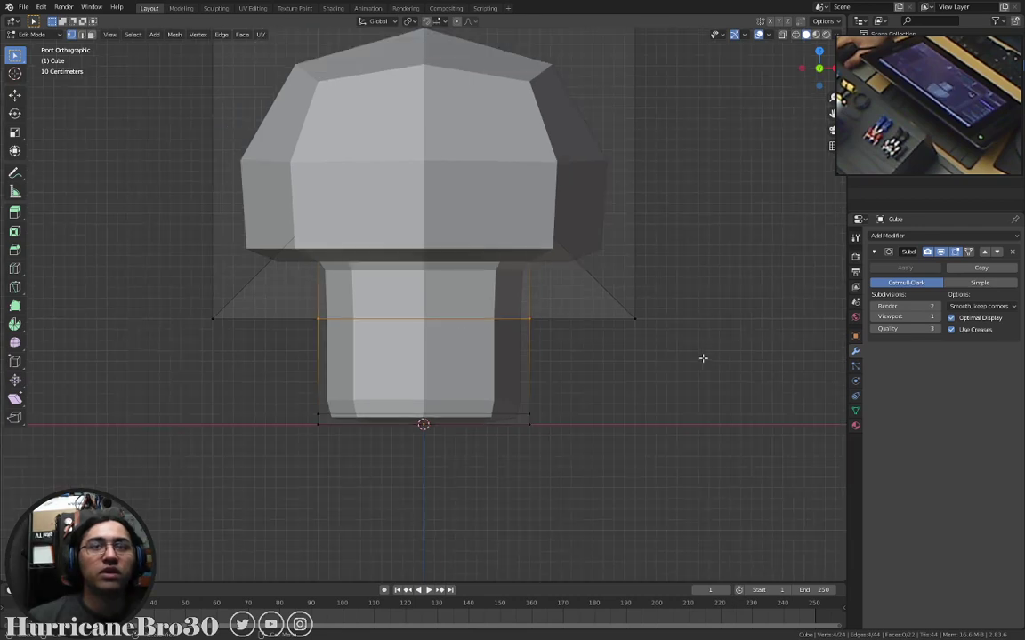
key("s")
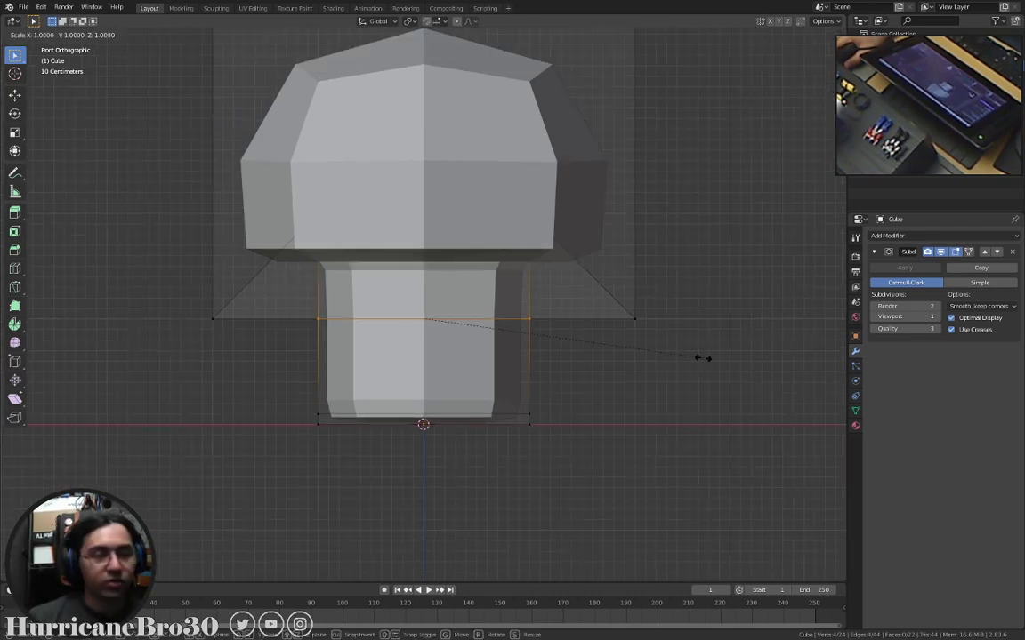
type(".9")
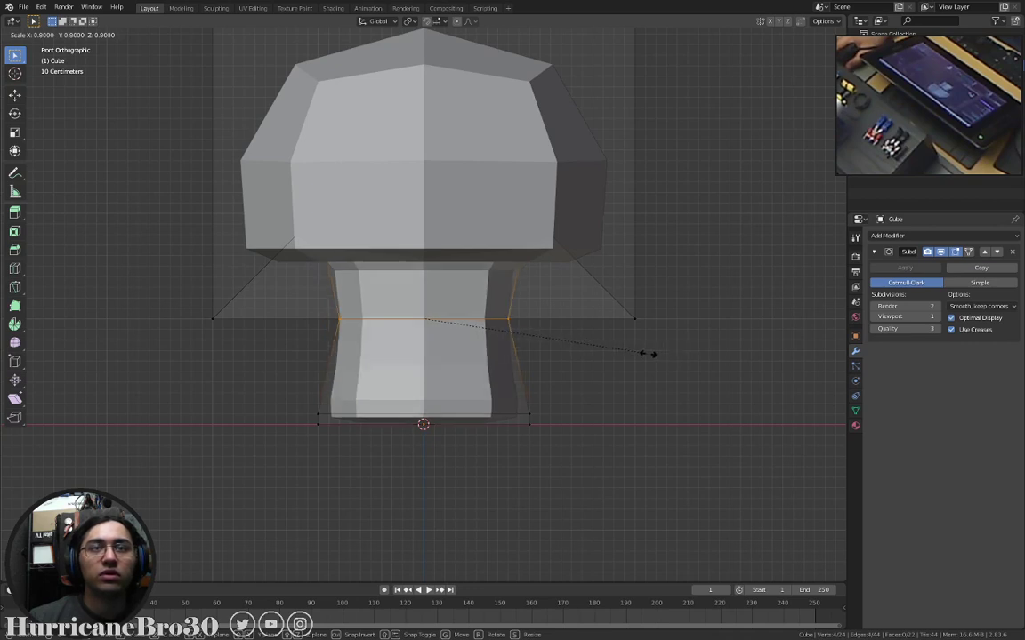
key("Escape")
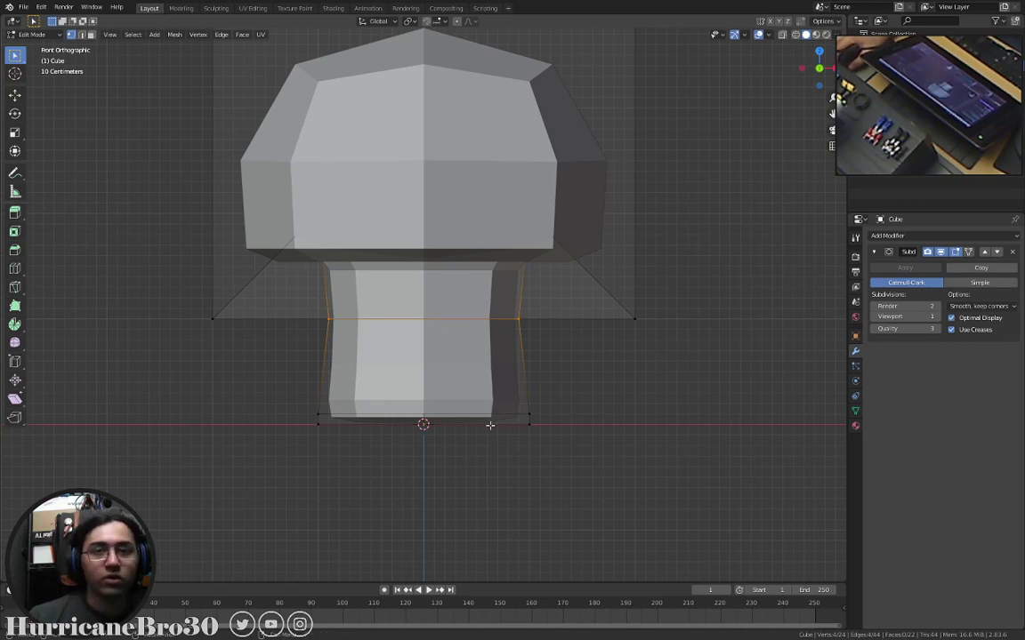
Widen the stem's bottom edge loop by a factor of 1.1.
left_click(494, 414, "alt")
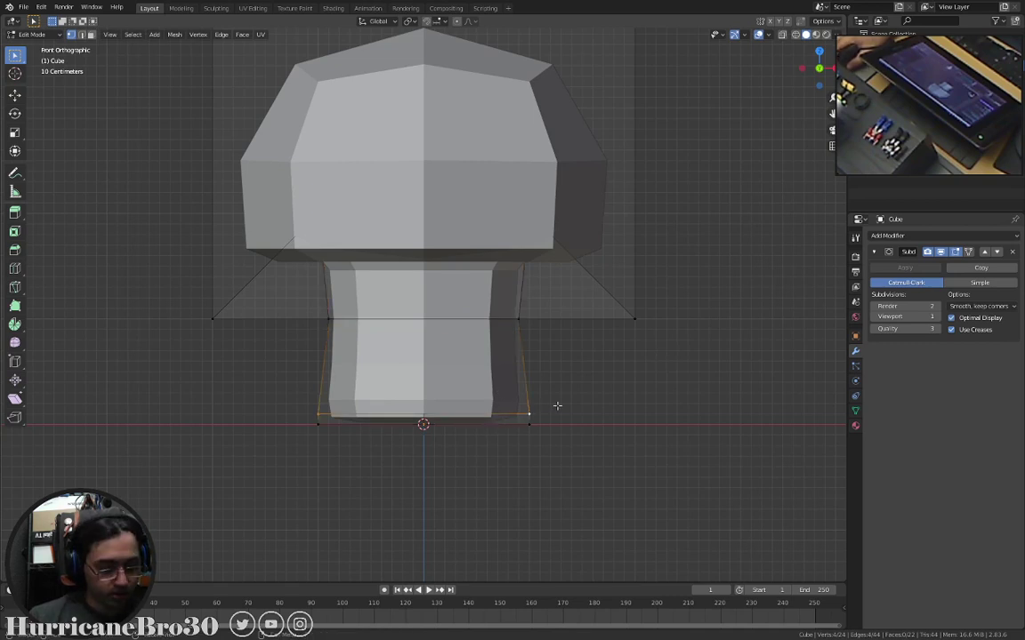
key("s")
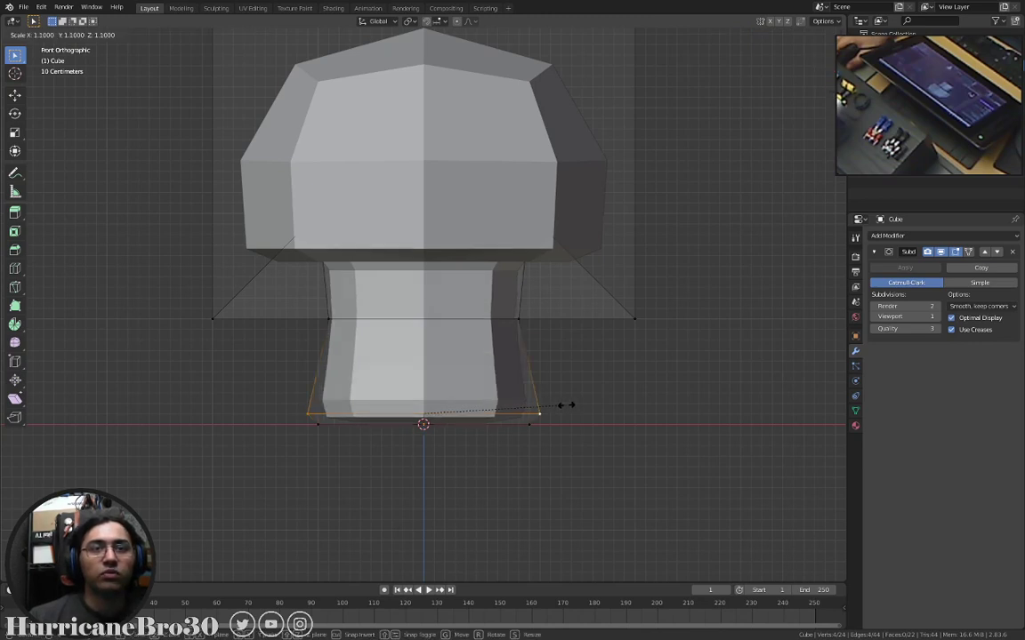
left_click(566, 406)
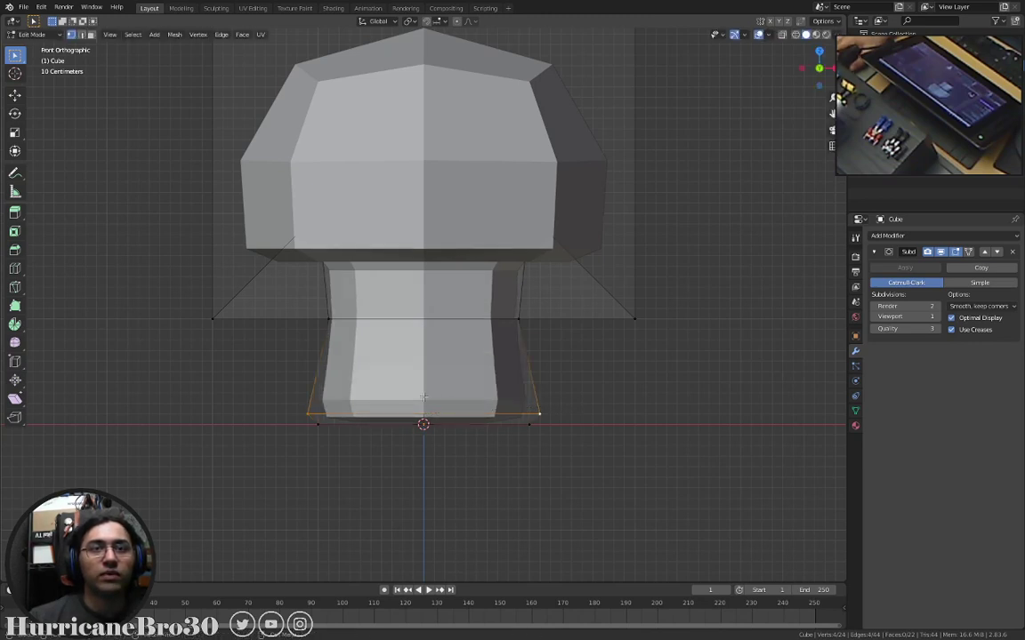
Inspect the reshaped mushroom from several angles and return to Object Mode.
middle_click_drag(424, 397, 438, 289)
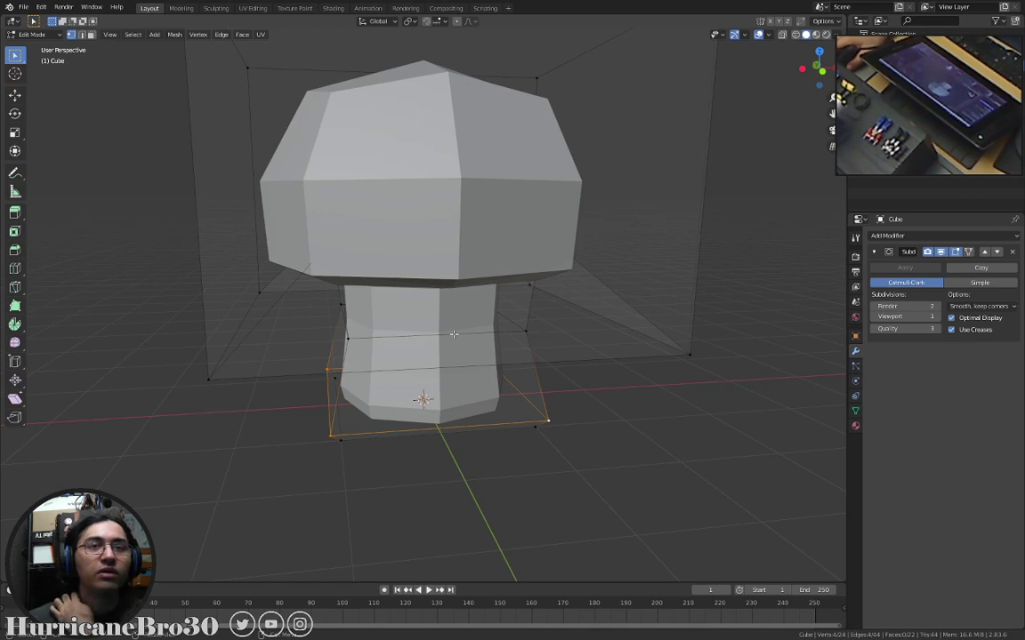
mouse_move(454, 334)
middle_mouse_down()
mouse_move(418, 322)
mouse_move(407, 300)
mouse_move(472, 334)
middle_mouse_up()
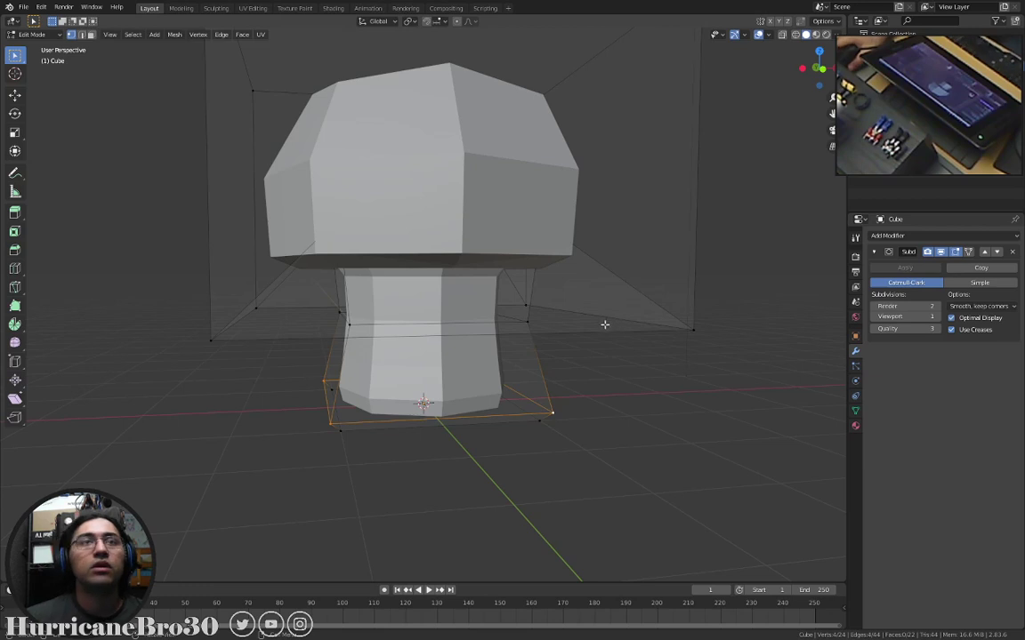
mouse_move(583, 315)
middle_mouse_down()
mouse_move(567, 281)
mouse_move(700, 287)
mouse_move(685, 299)
mouse_move(570, 312)
middle_mouse_up()
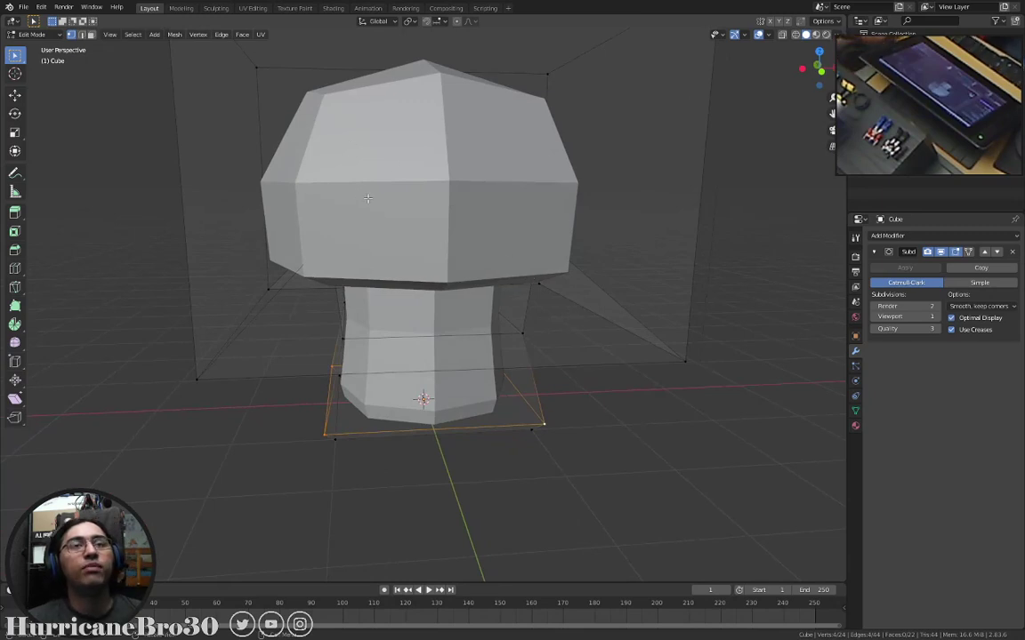
scroll(458, 175, "down", 4)
middle_click_drag(458, 175, 431, 193)
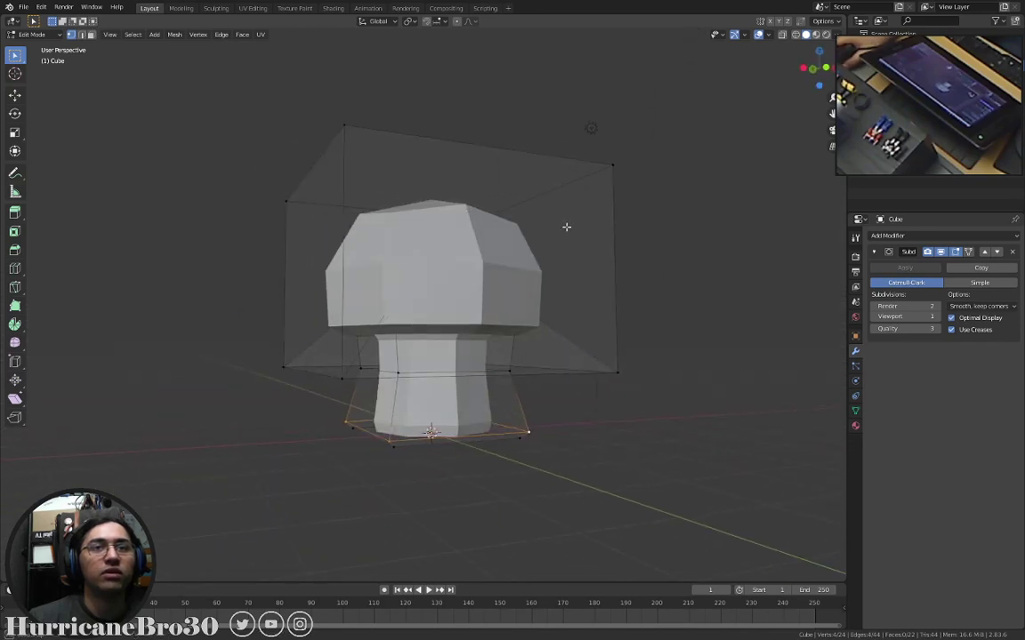
middle_click_drag(567, 227, 532, 233)
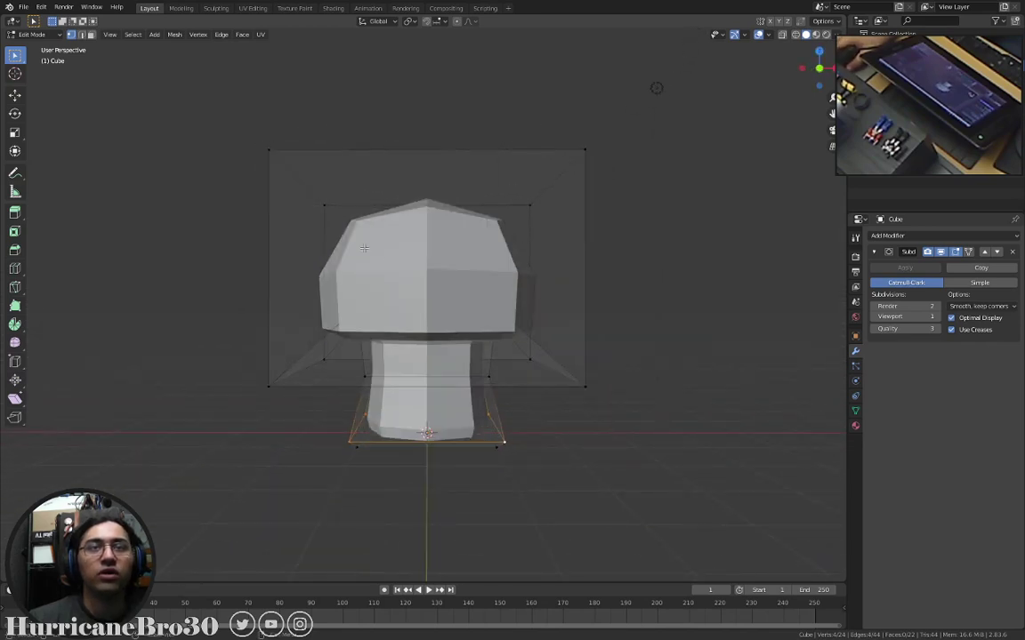
middle_click_drag(452, 281, 657, 278)
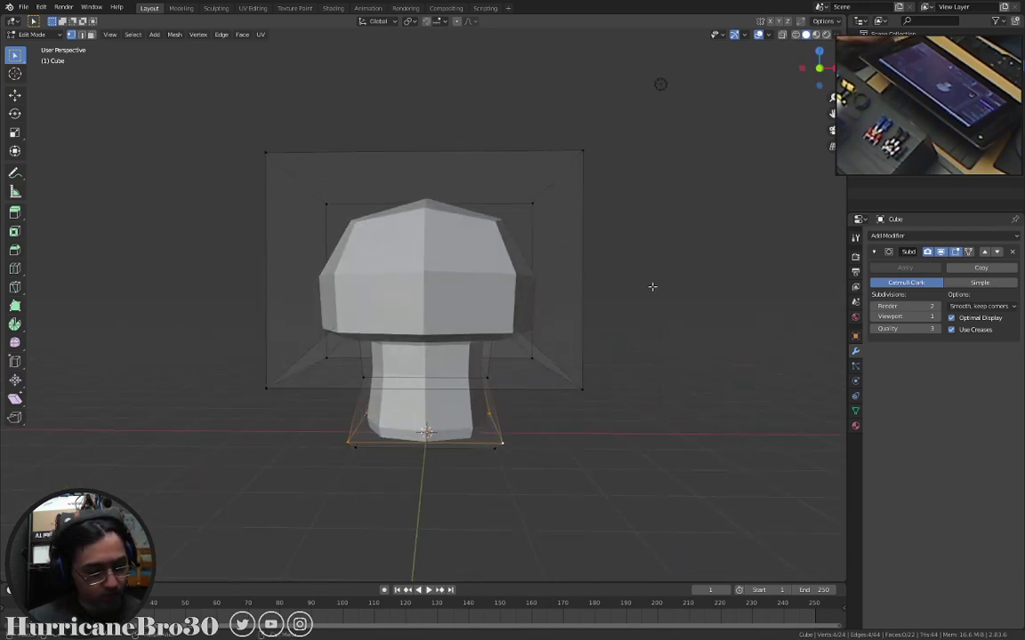
key("Tab")
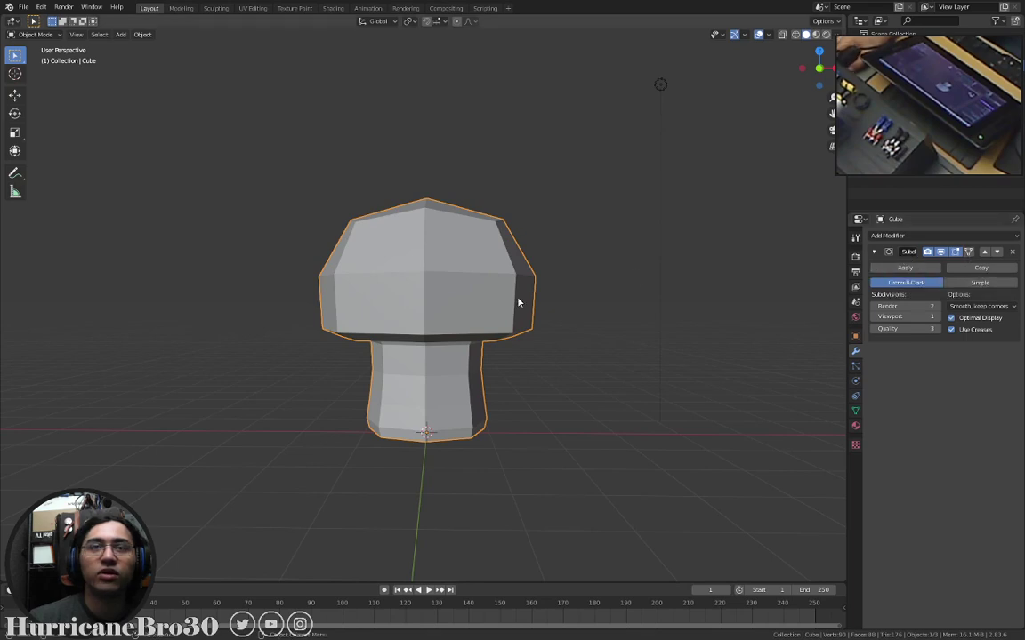
Turn off the Subdivision modifier's viewport display to reveal the blocky mesh.
middle_click_drag(473, 297, 490, 308)
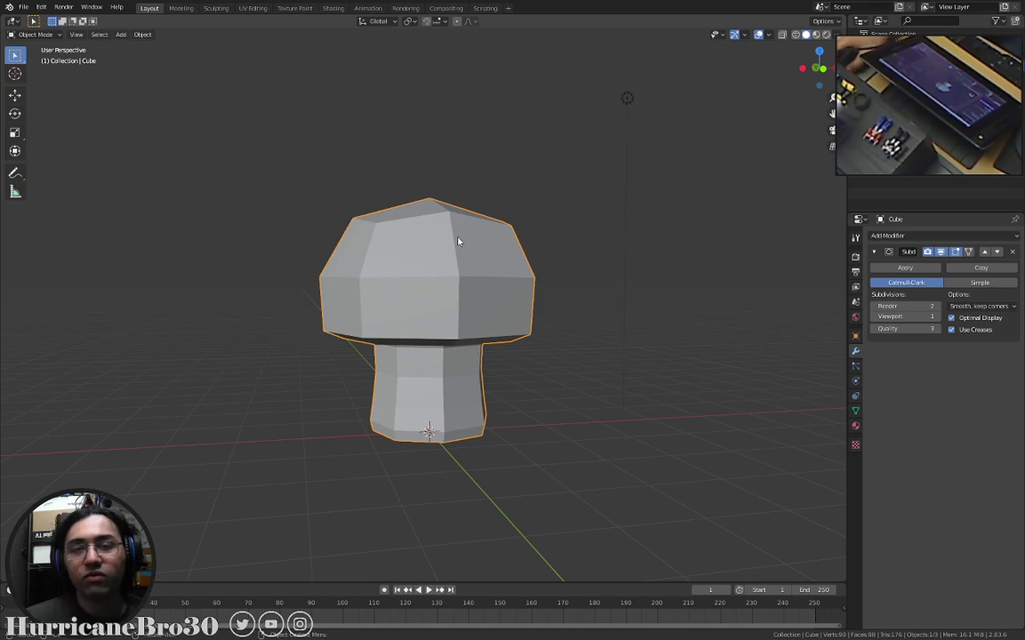
middle_click_drag(436, 248, 487, 299)
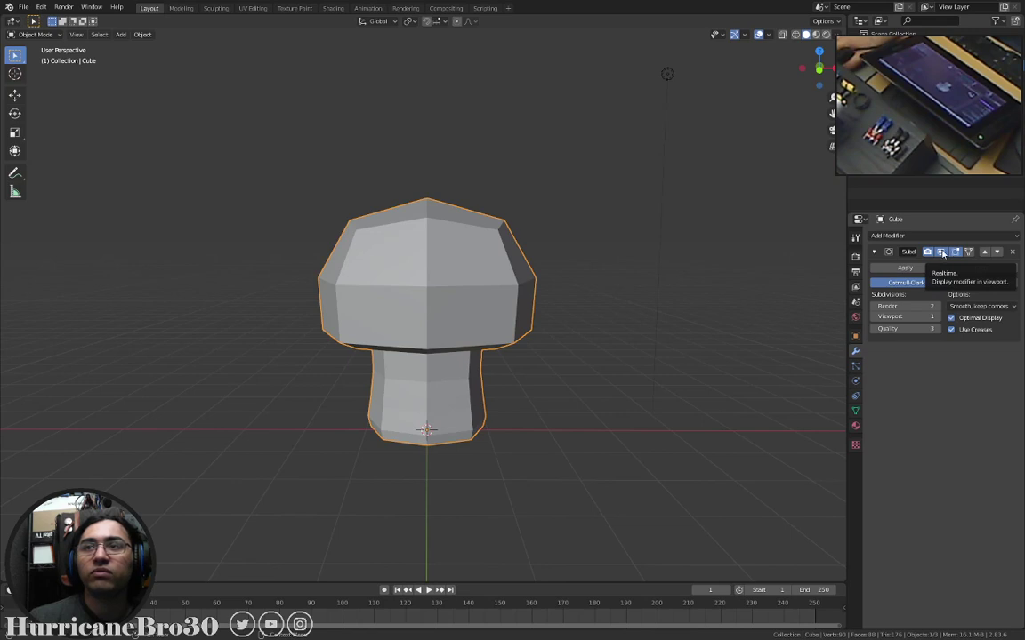
left_click(941, 253)
middle_click_drag(623, 307, 536, 306)
In Edit Mode, add a Ctrl+R loop cut centred down the mesh's middle.
key("Tab")
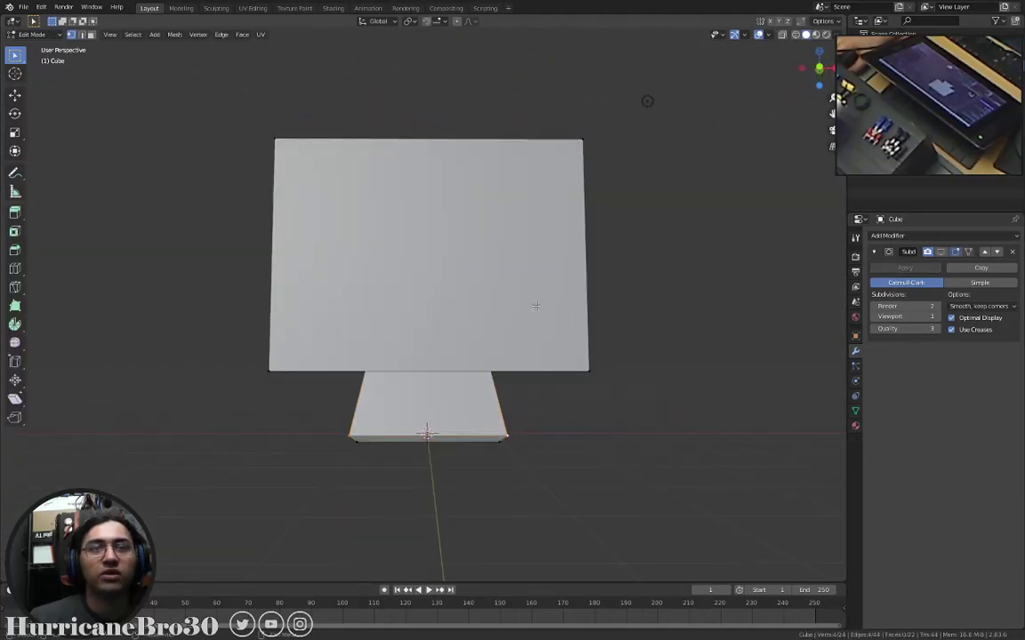
middle_click_drag(481, 286, 511, 304)
key("ctrl+r")
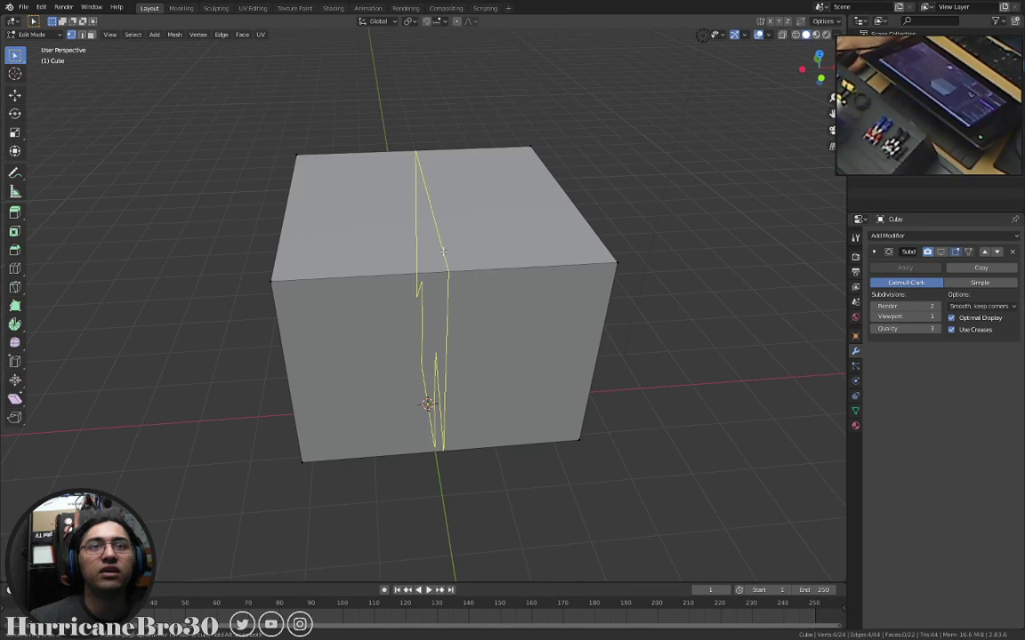
left_click(442, 252)
right_click(436, 259)
middle_click_drag(436, 258, 586, 301)
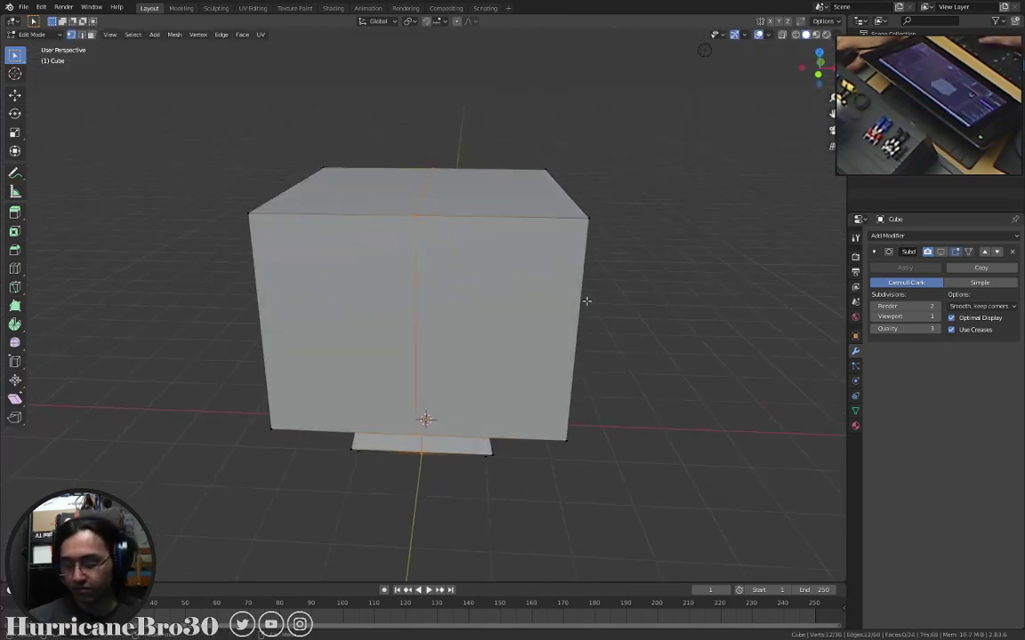
key("KP_1")
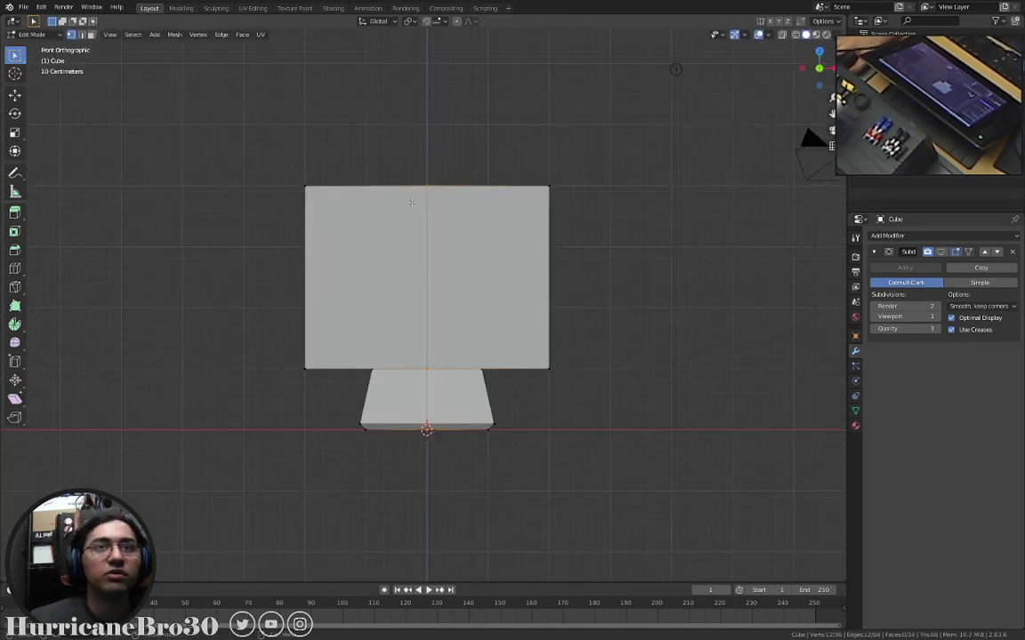
middle_click_drag(516, 257, 544, 265)
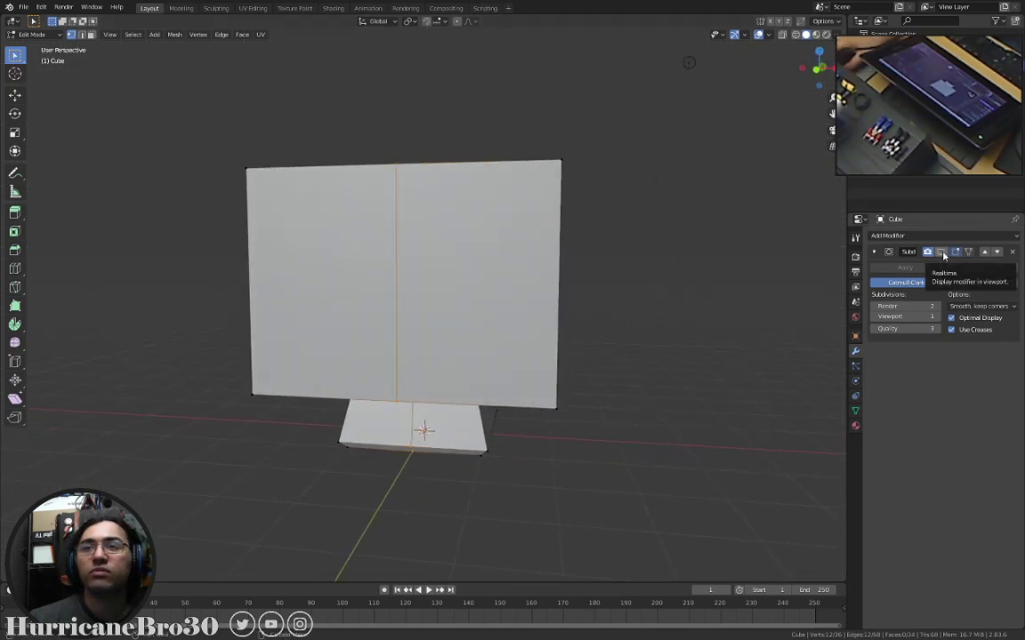
Re-enable the subdivision display and add a second edge loop across the mesh.
left_click(941, 253)
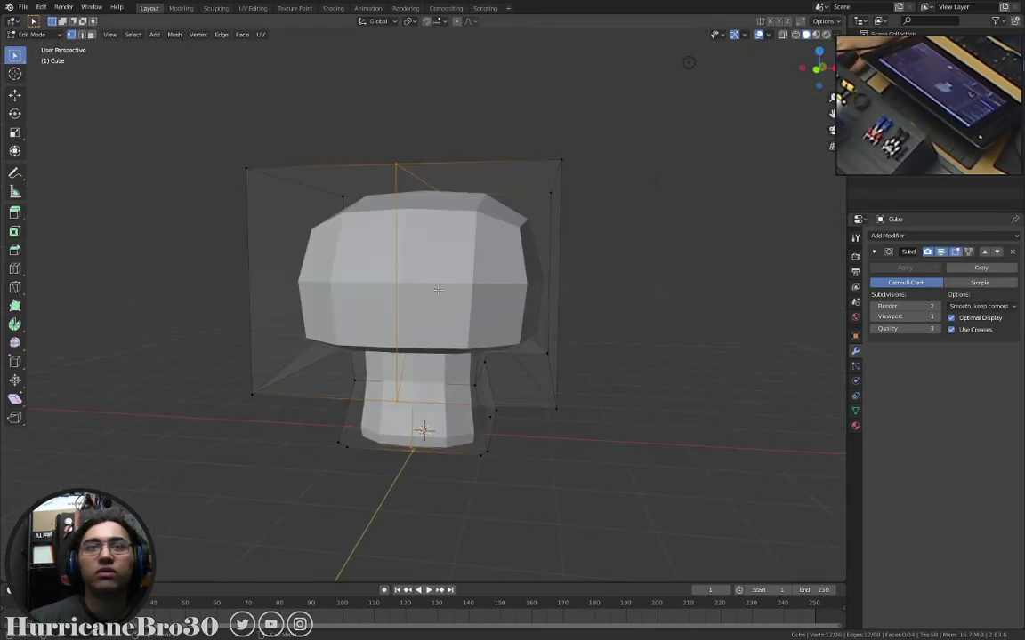
middle_click_drag(395, 261, 435, 356)
key("ctrl+r")
left_click(457, 368)
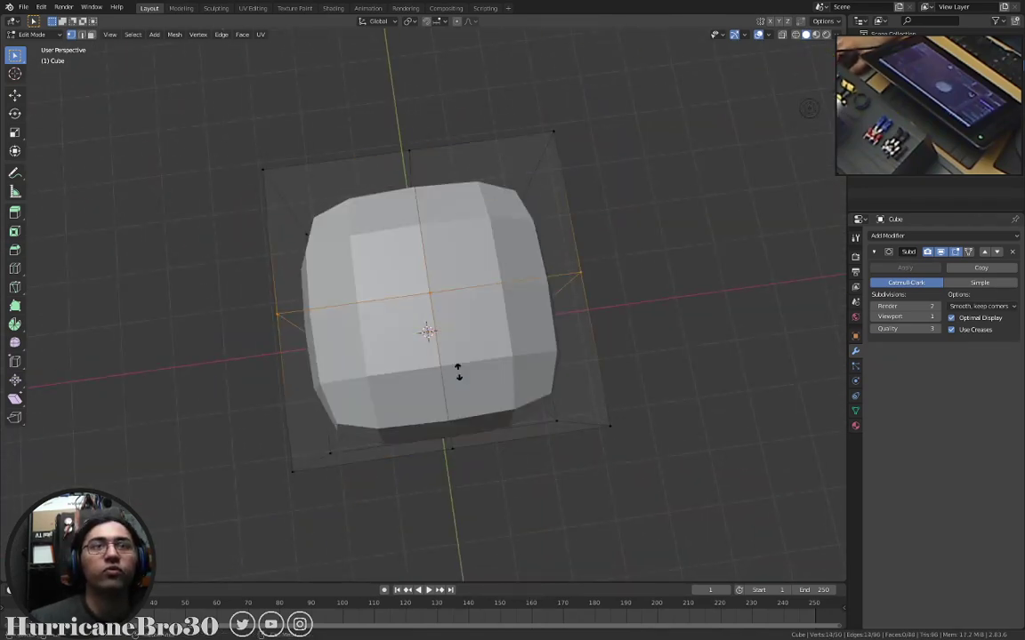
left_click(469, 365)
Undo the added edge loops with Ctrl+Z and return to Object Mode.
middle_click_drag(631, 416, 523, 398)
middle_click_drag(652, 385, 646, 370)
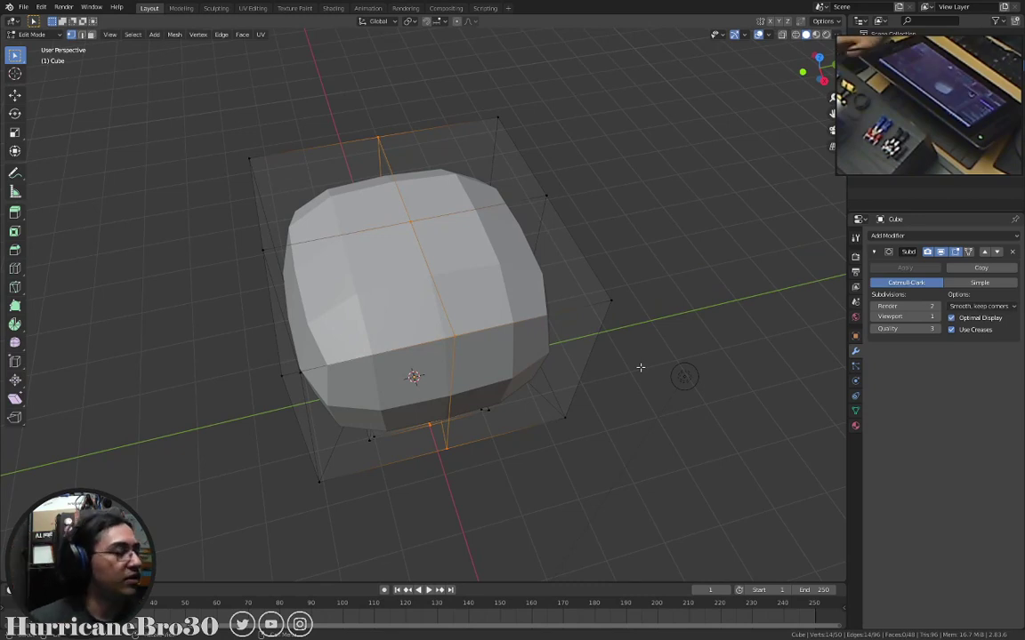
middle_click_drag(670, 370, 645, 321)
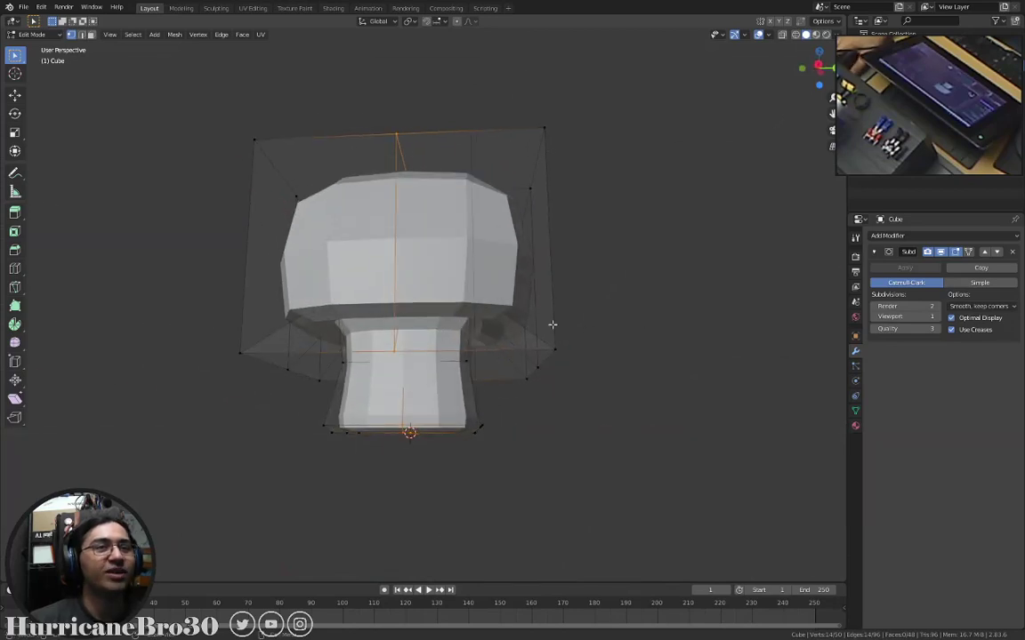
mouse_move(561, 305)
middle_mouse_down()
mouse_move(597, 282)
mouse_move(681, 277)
mouse_move(537, 275)
mouse_move(576, 271)
mouse_move(567, 286)
middle_mouse_up()
scroll(571, 279, "down", 3)
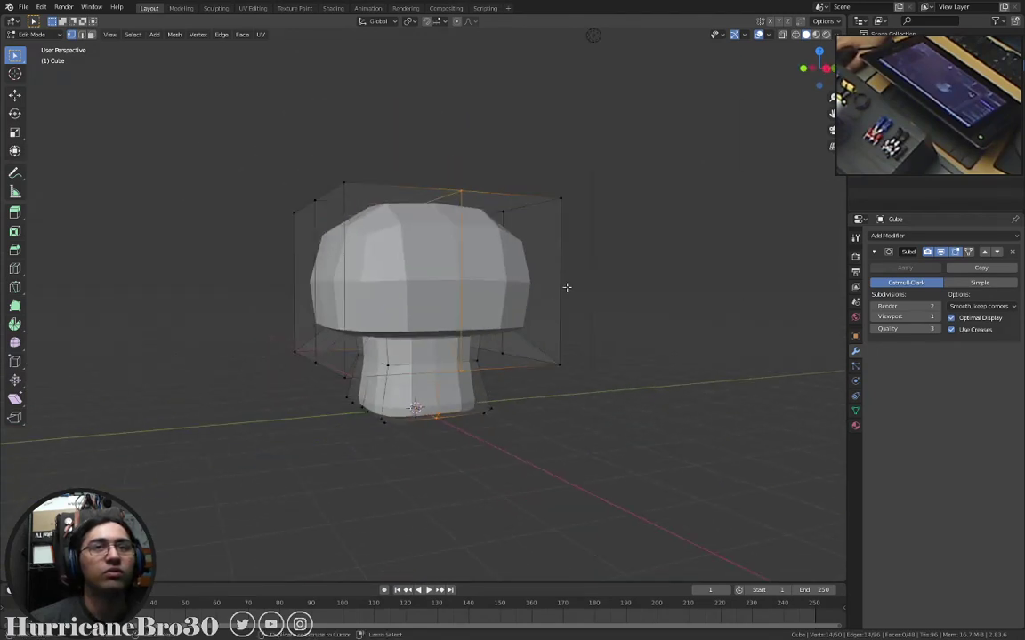
key("ctrl")
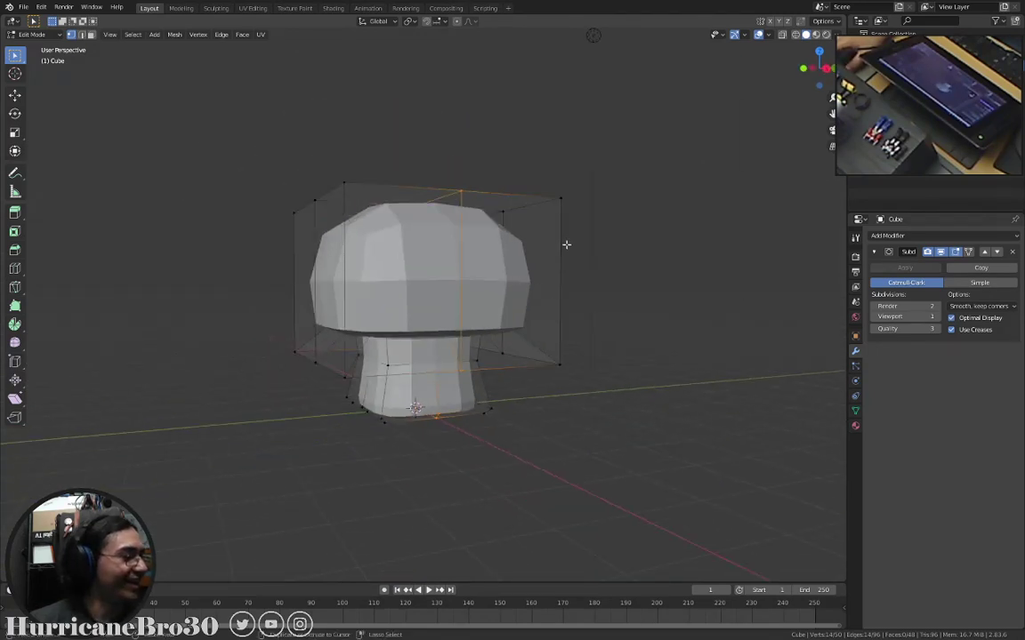
key("ctrl+z")
middle_click_drag(565, 245, 576, 195)
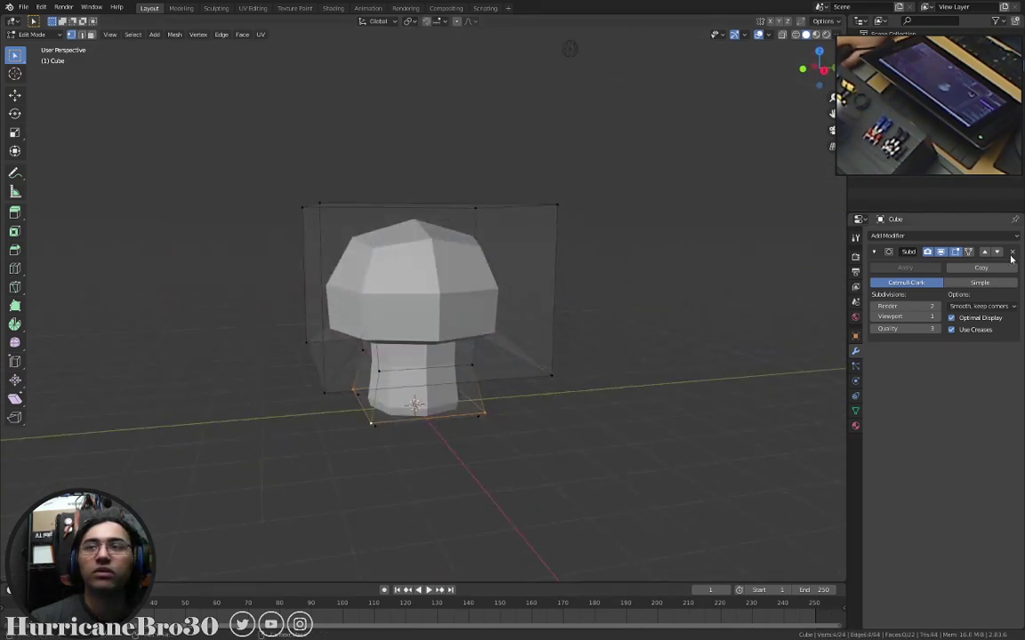
middle_click_drag(665, 290, 598, 294)
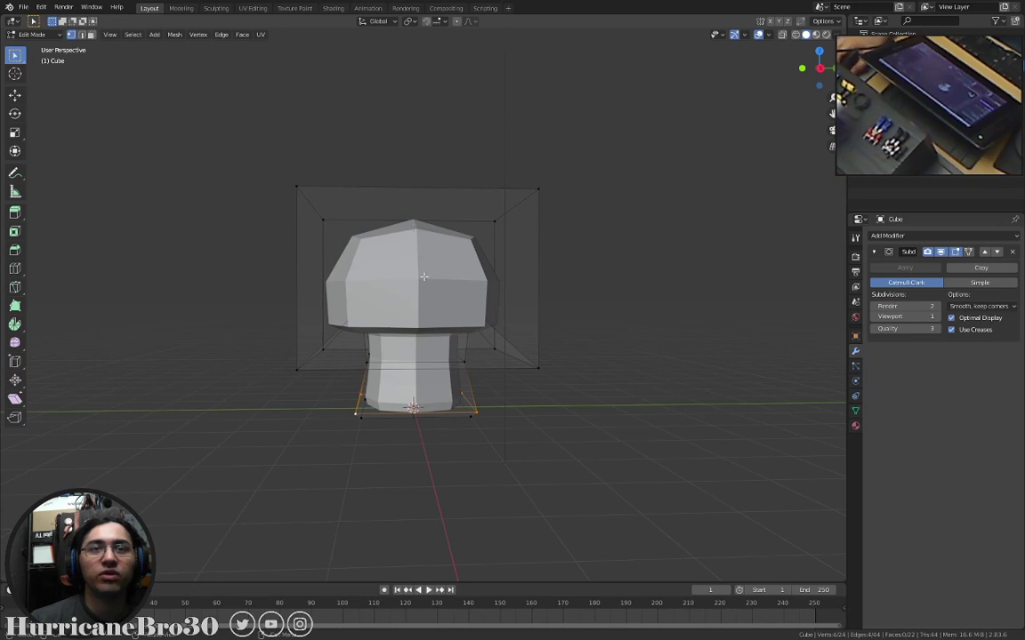
key("Tab")
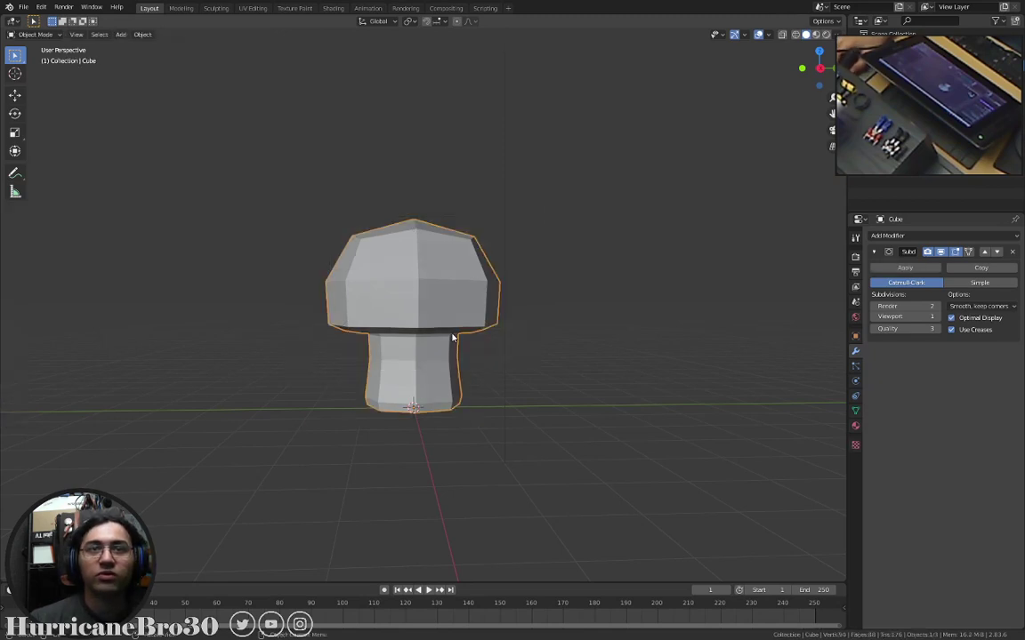
key("Tab")
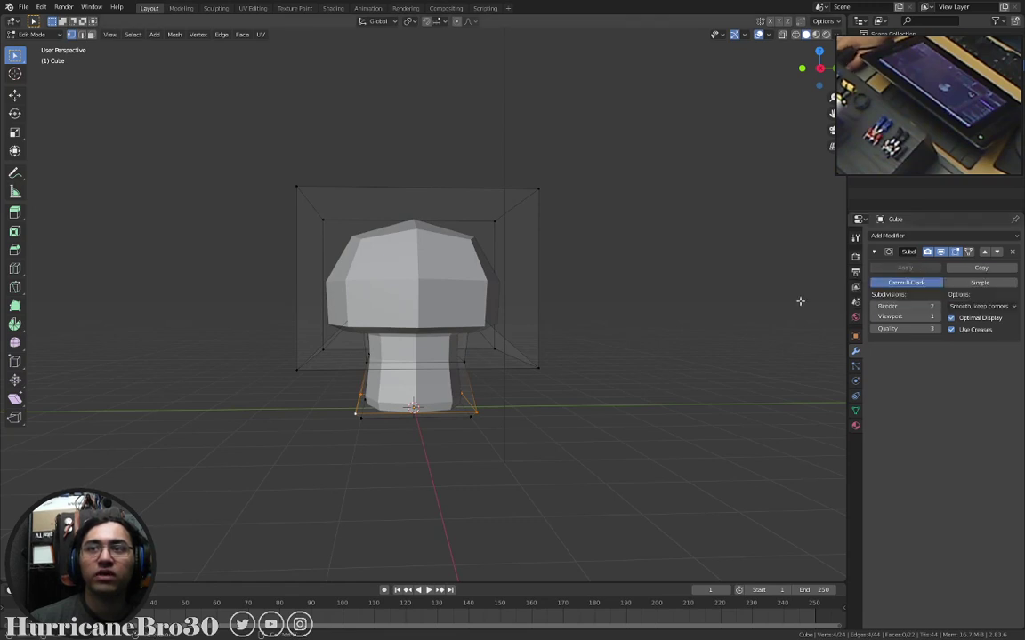
key("Tab")
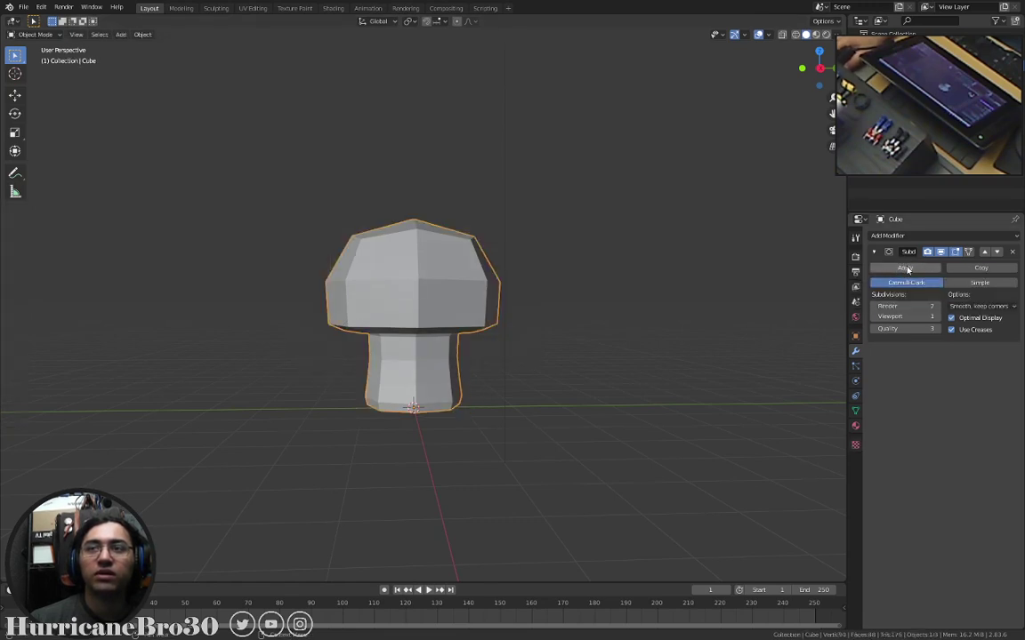
Apply the Subdivision Surface modifier and inspect the resulting mesh in Edit Mode from the front.
left_click(906, 267)
key("Tab")
middle_click_drag(512, 324, 538, 295)
scroll(448, 345, "up", 5)
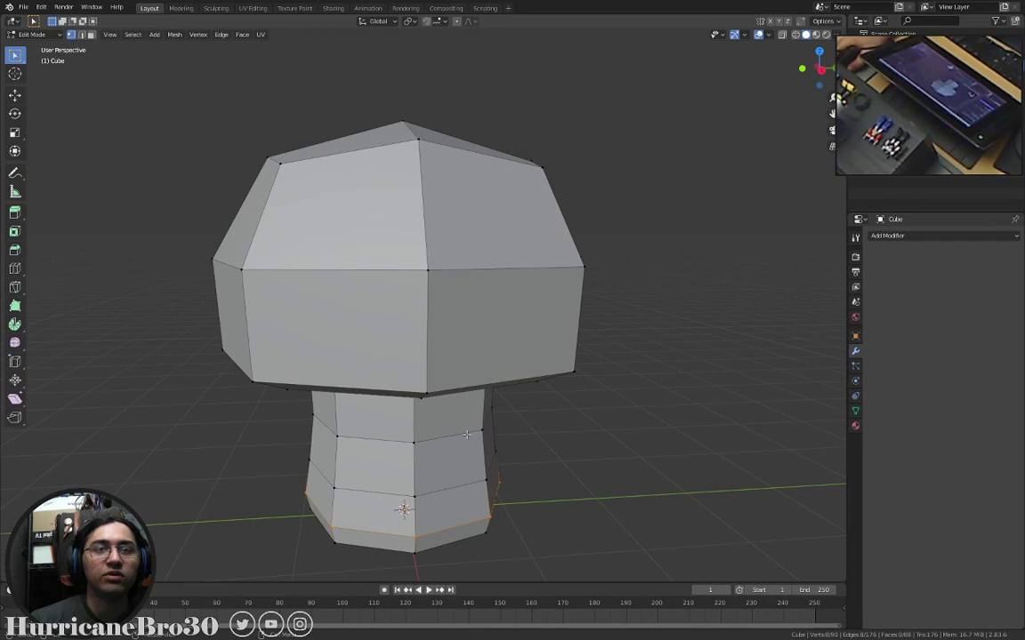
middle_click_drag(466, 435, 447, 418)
key("KP_1")
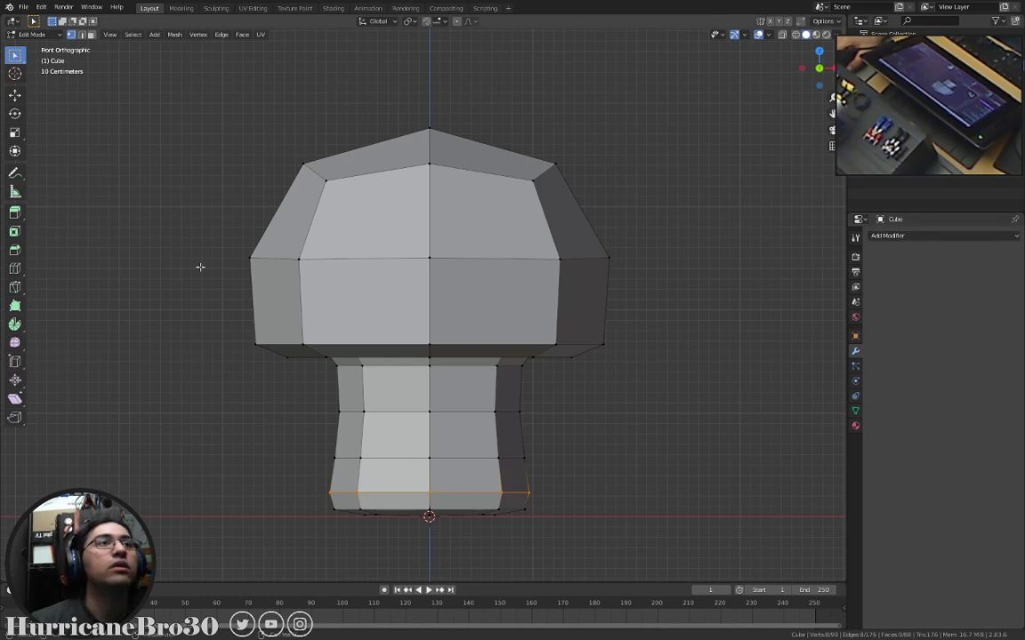
middle_click_drag(200, 267, 663, 298)
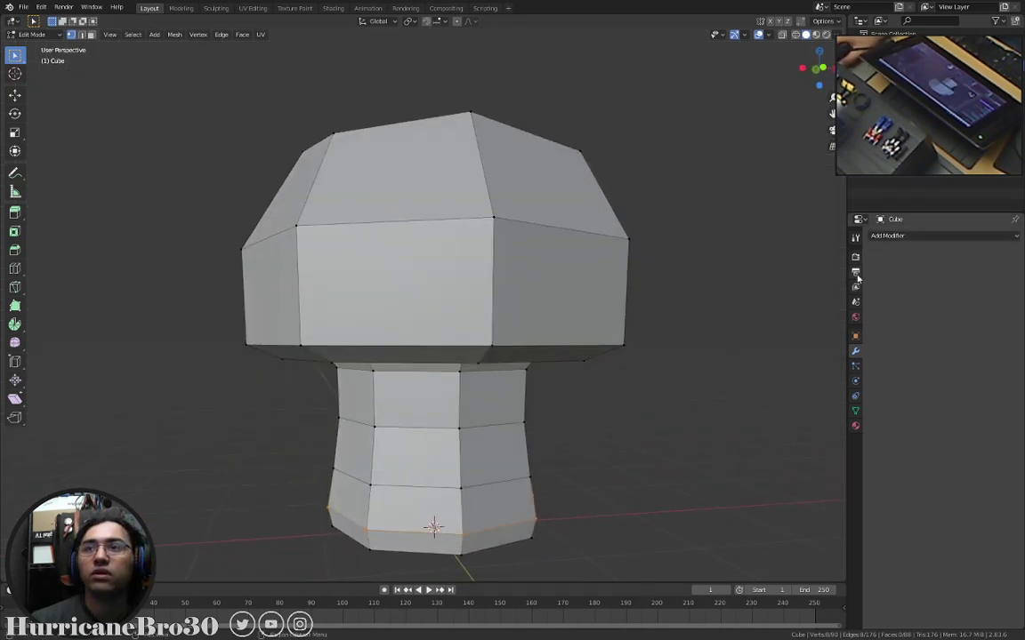
Add a new Subdivision Surface modifier to smooth the mushroom.
left_click(898, 236)
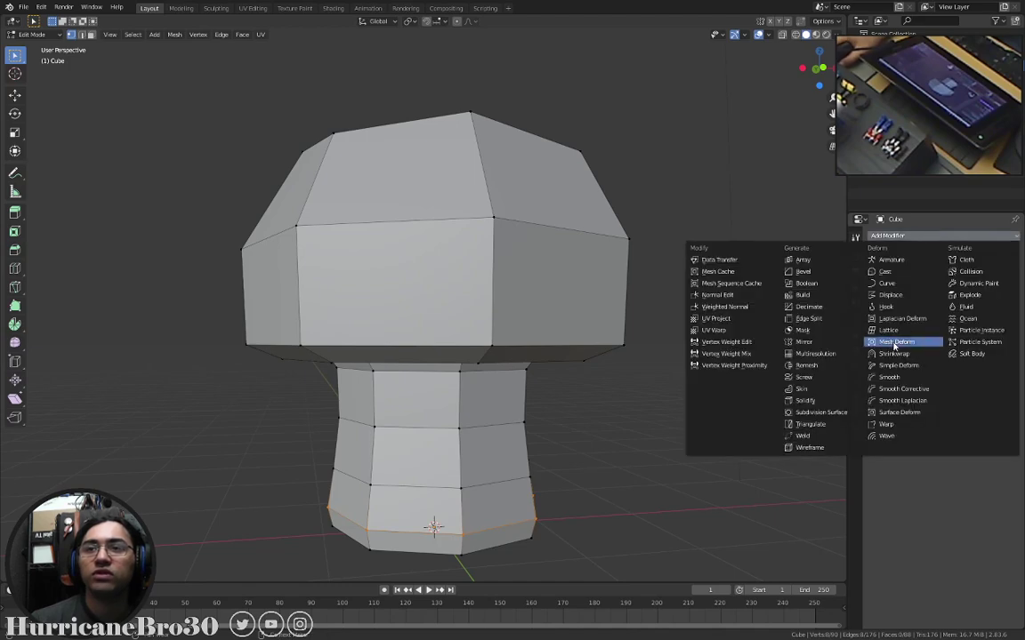
left_click(823, 413)
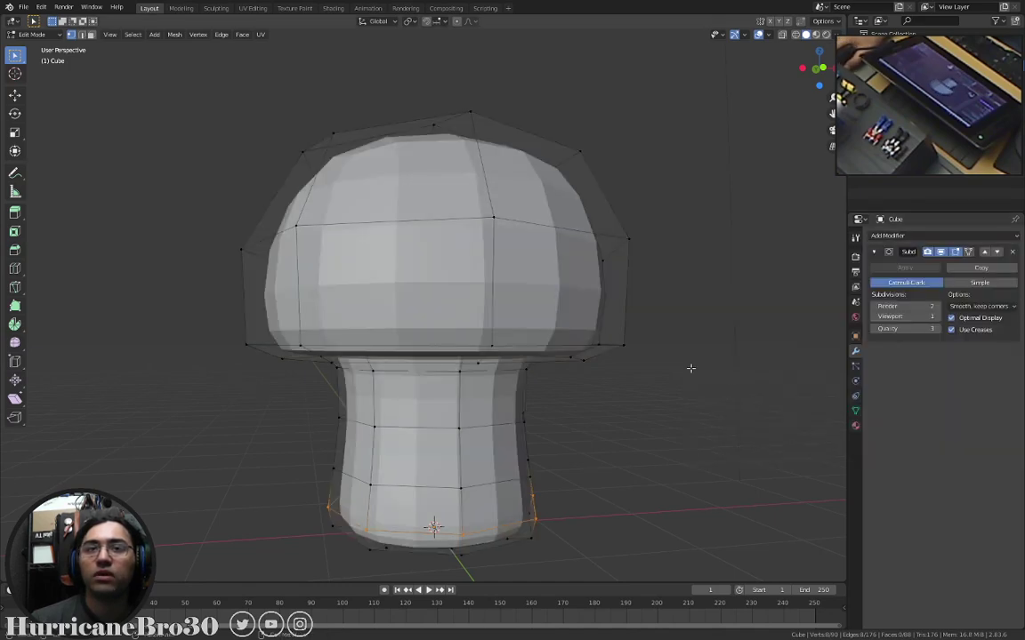
middle_click_drag(690, 367, 757, 368)
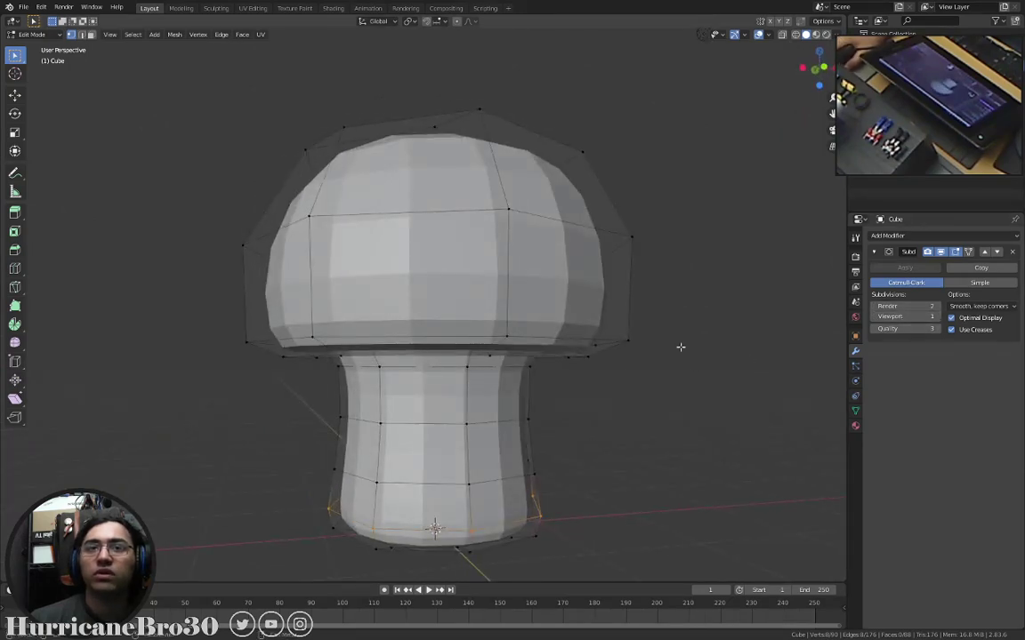
middle_click_drag(680, 347, 711, 316)
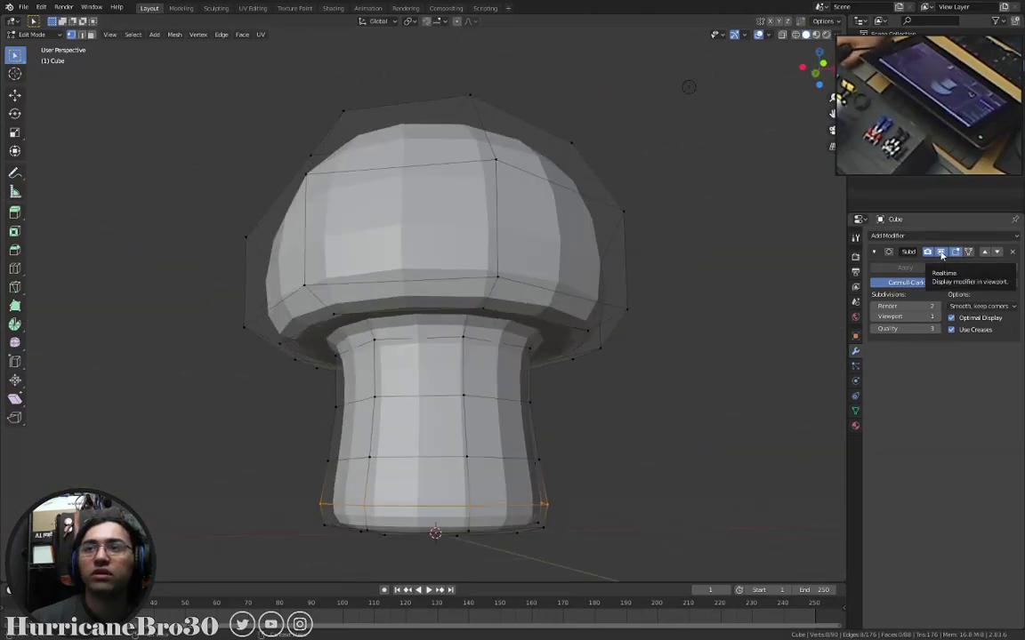
Hide the smoothing in the viewport and leave Edit Mode in front view.
left_click(941, 252)
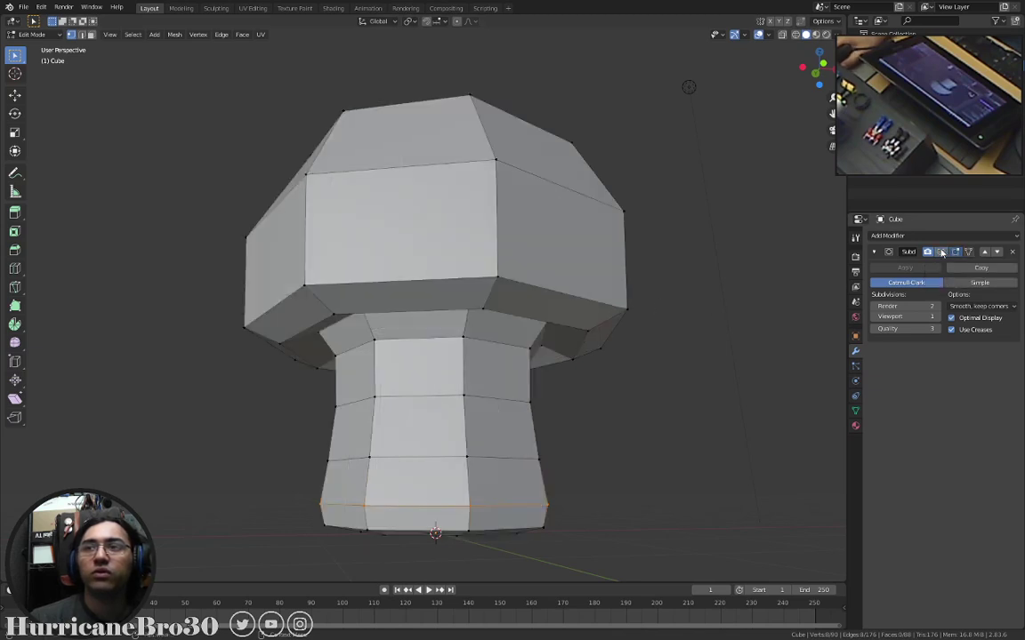
middle_click_drag(716, 267, 670, 276)
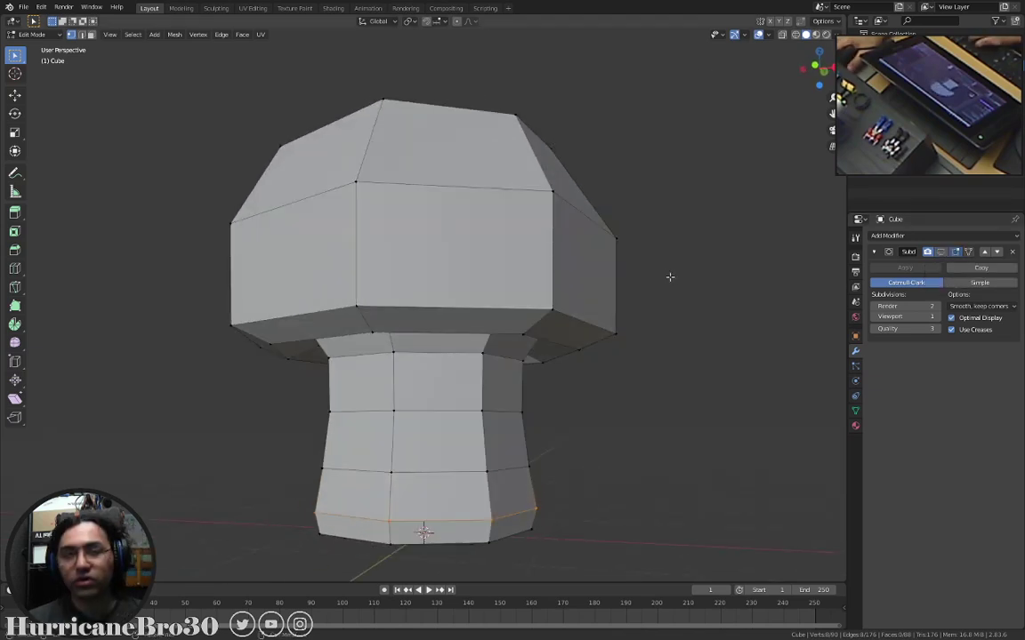
key("KP_1")
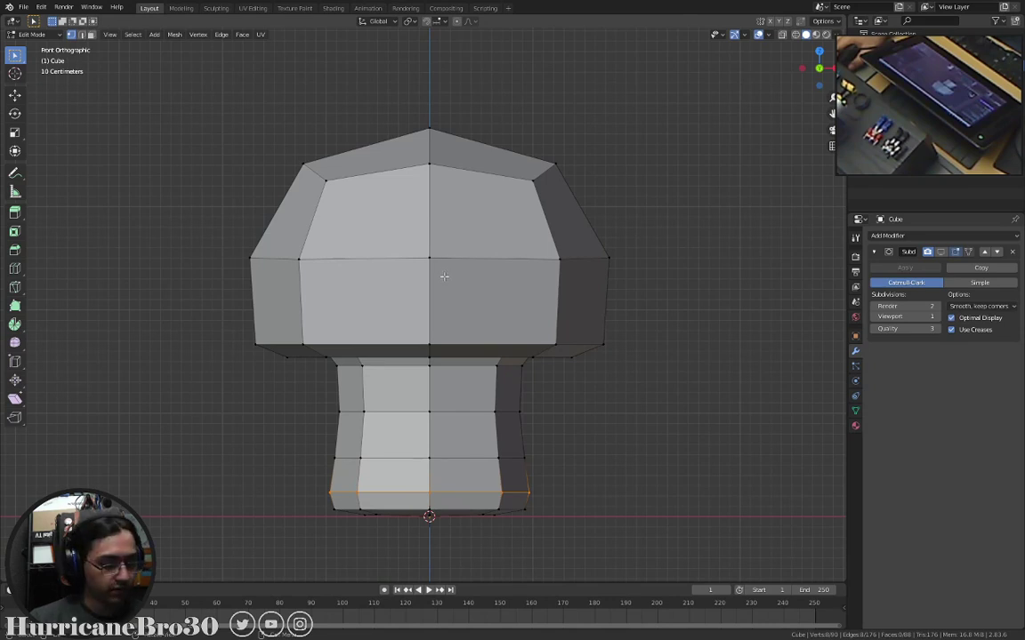
key("Tab")
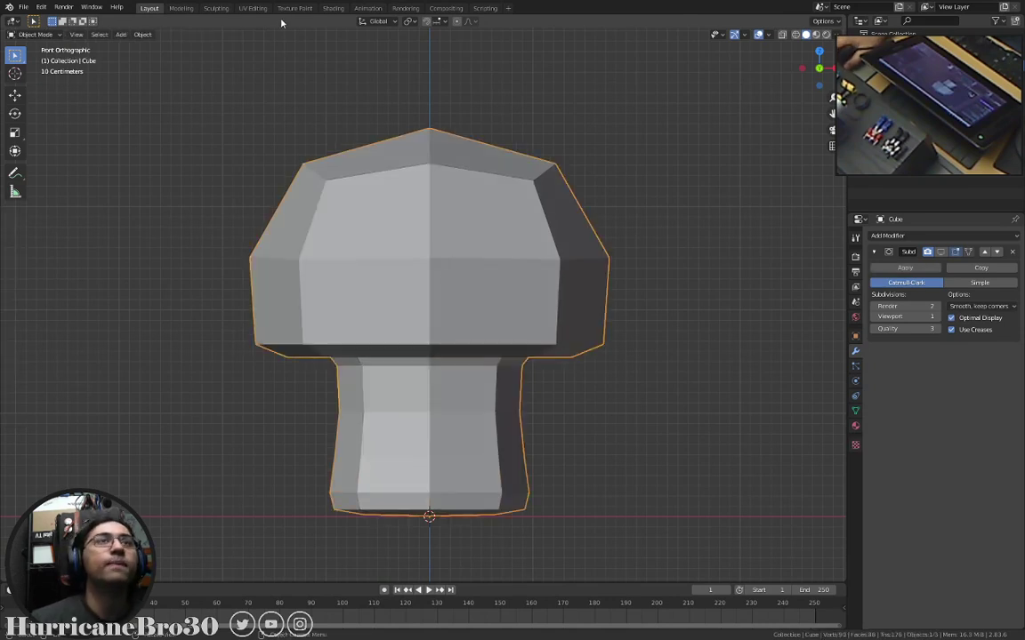
Switch through the Modeling and Layout workspaces into UV Editing.
left_click(183, 8)
middle_click_drag(384, 174, 407, 41)
left_click(149, 8)
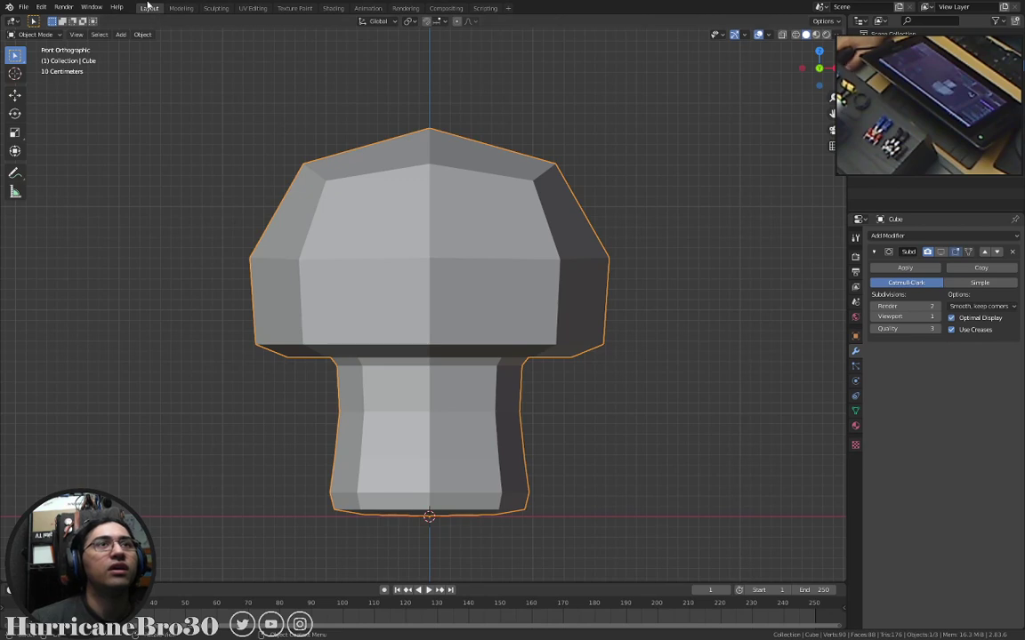
left_click(252, 8)
Zoom into the front view and widen the 3D viewport beside the UV editor.
middle_click_drag(744, 62, 743, 163)
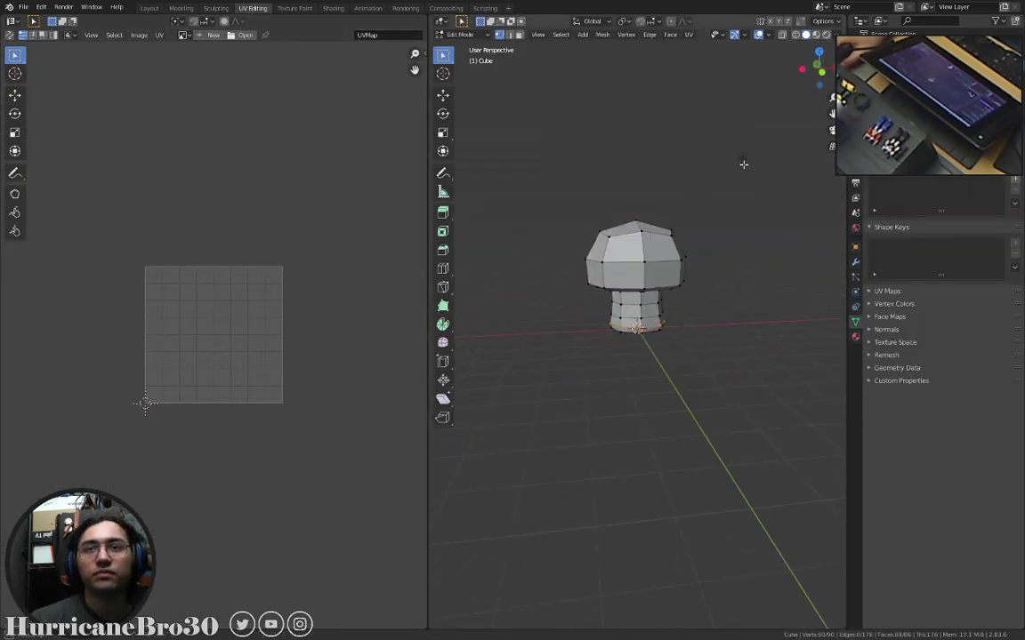
key("KP_1")
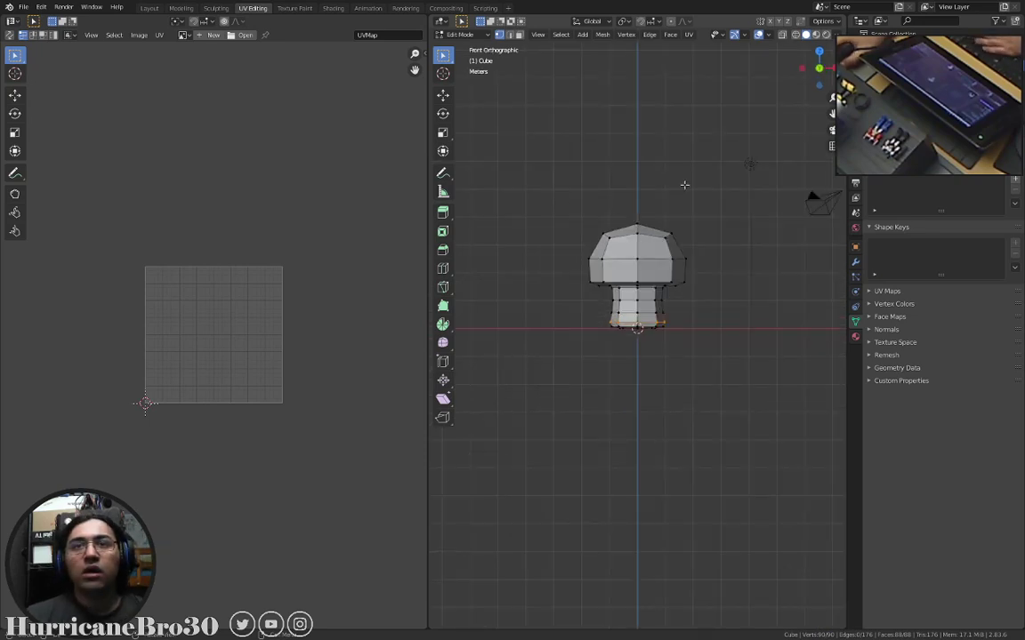
scroll(684, 184, "up", 6)
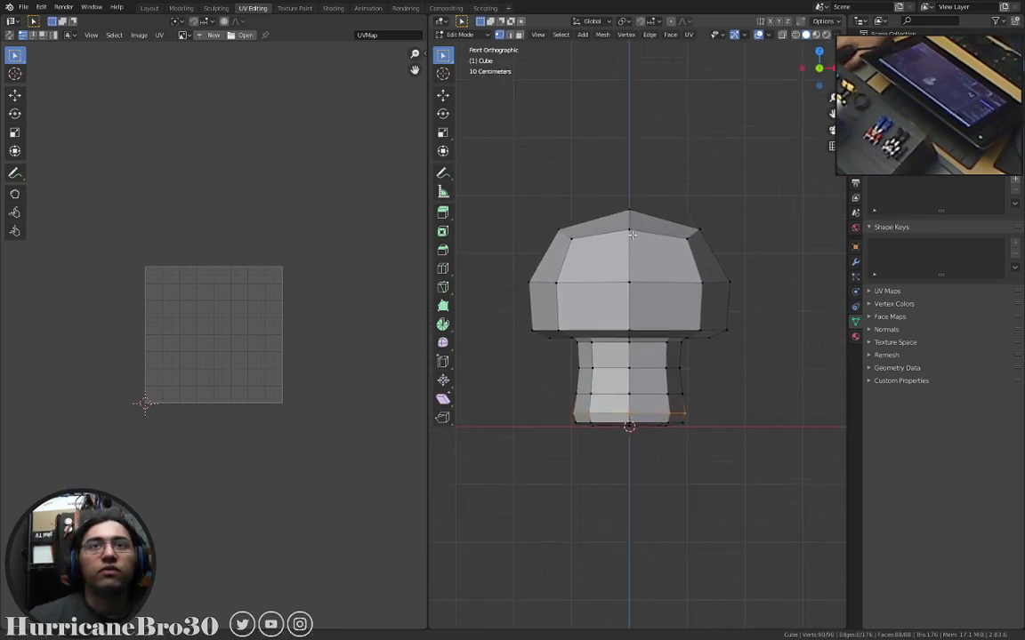
scroll(631, 234, "up", 2)
left_click_drag(428, 266, 355, 269)
mouse_move(623, 205)
middle_mouse_down()
mouse_move(730, 65)
mouse_move(737, 153)
mouse_move(669, 160)
mouse_move(618, 189)
middle_mouse_up()
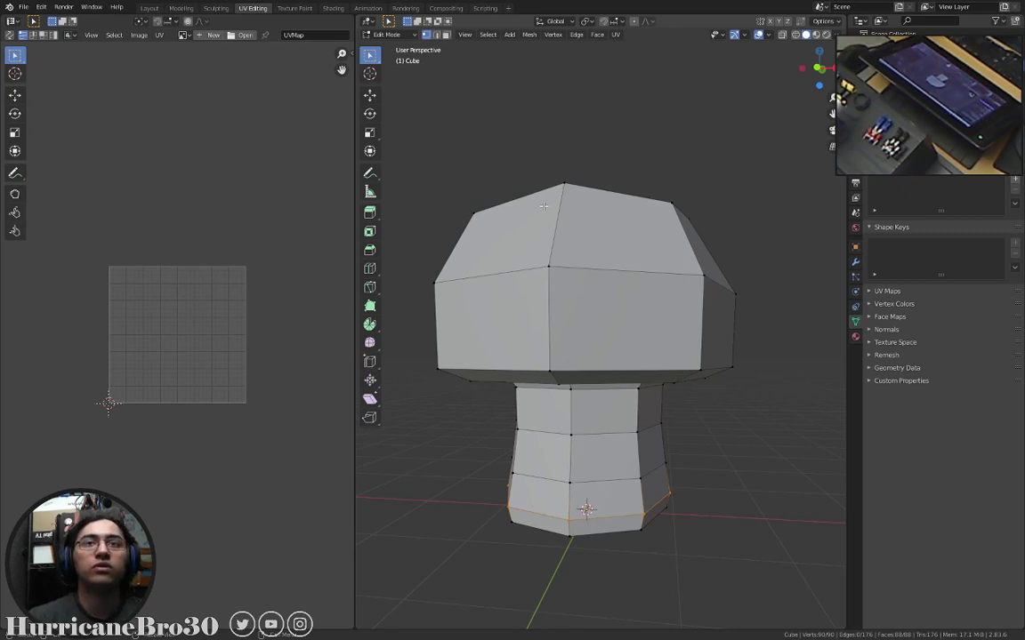
Orbit under and around the cage mesh, ending in a straight front view.
middle_click_drag(640, 340, 674, 265)
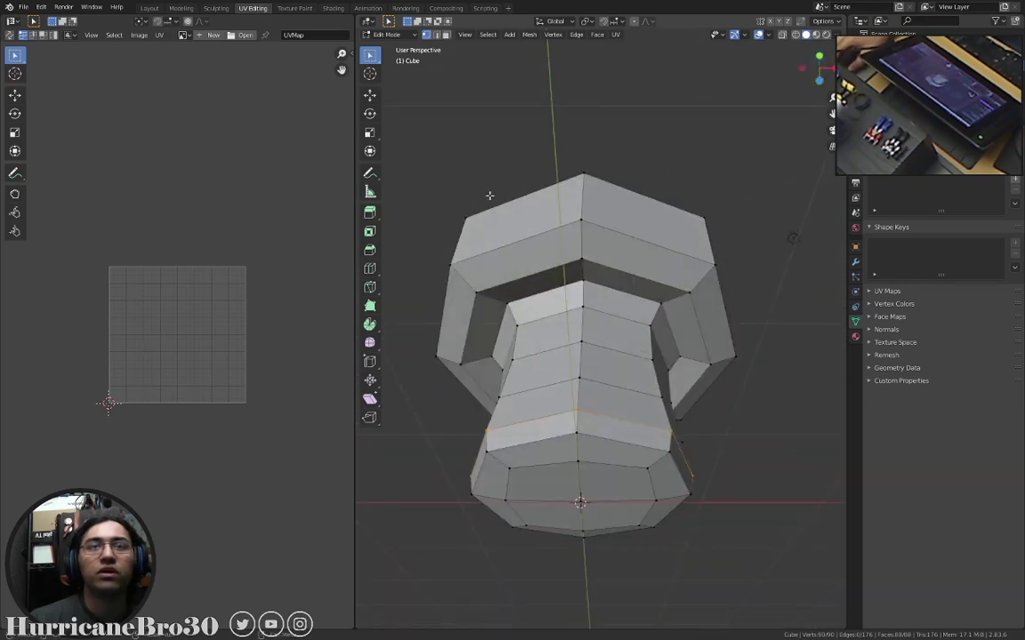
middle_click_drag(576, 219, 698, 352)
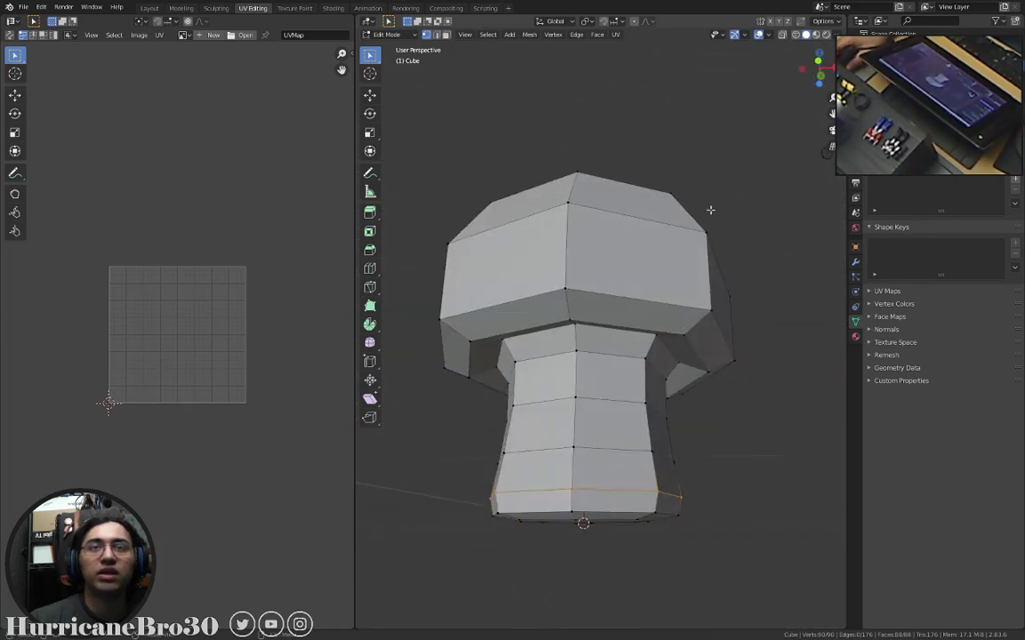
middle_click_drag(710, 210, 611, 284)
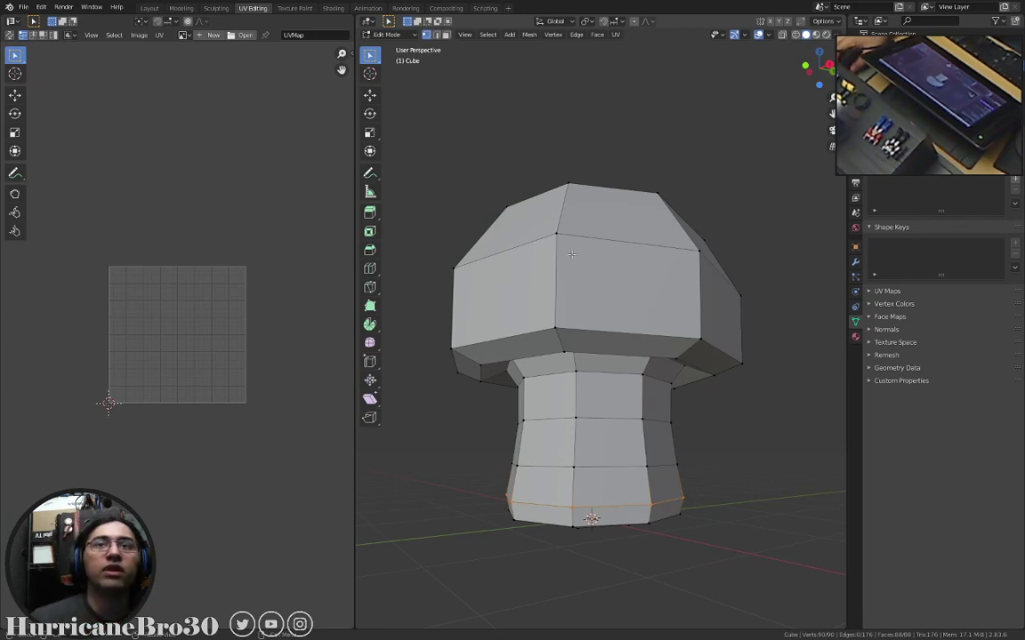
middle_click_drag(571, 254, 510, 255)
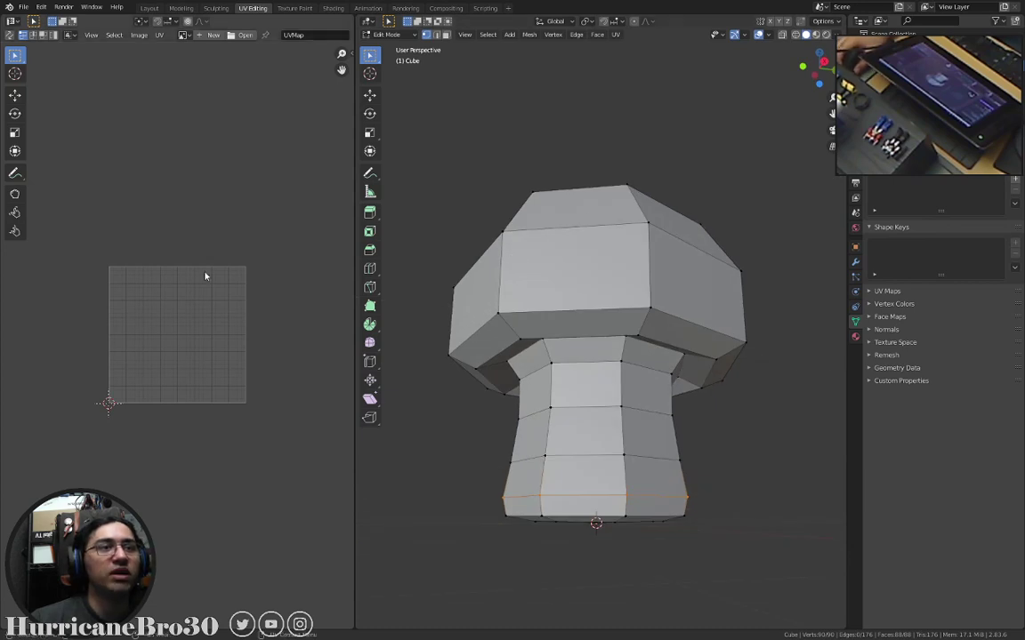
key("KP_2")
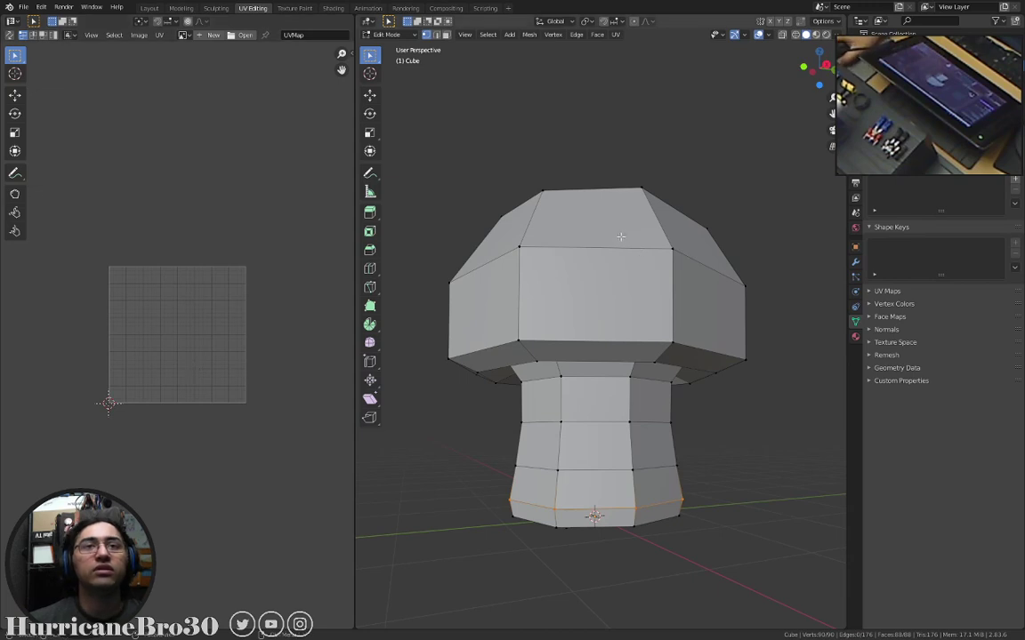
middle_click_drag(619, 237, 567, 335)
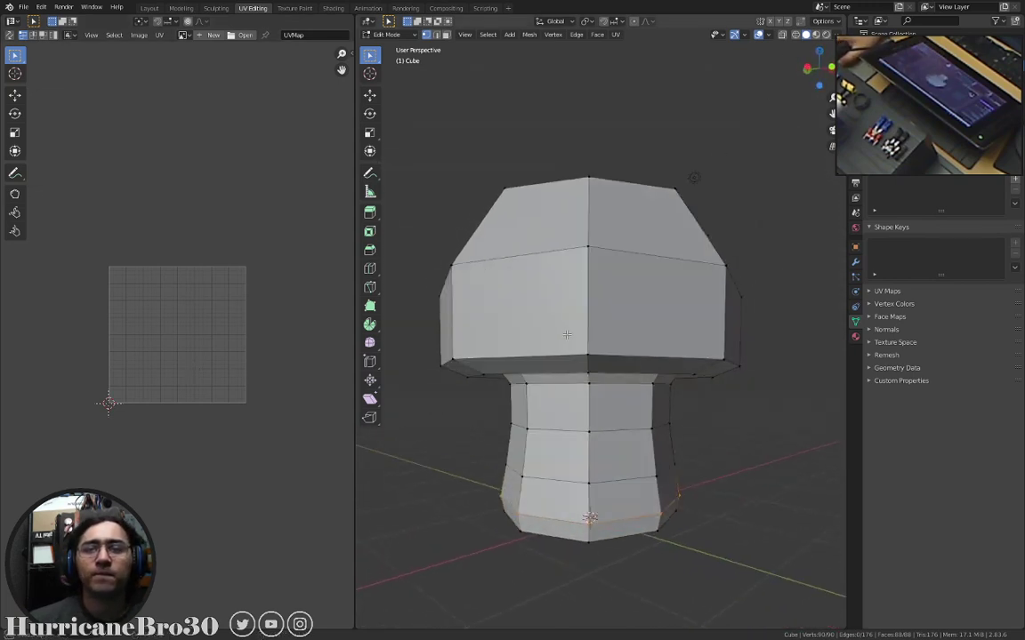
key("KP_1")
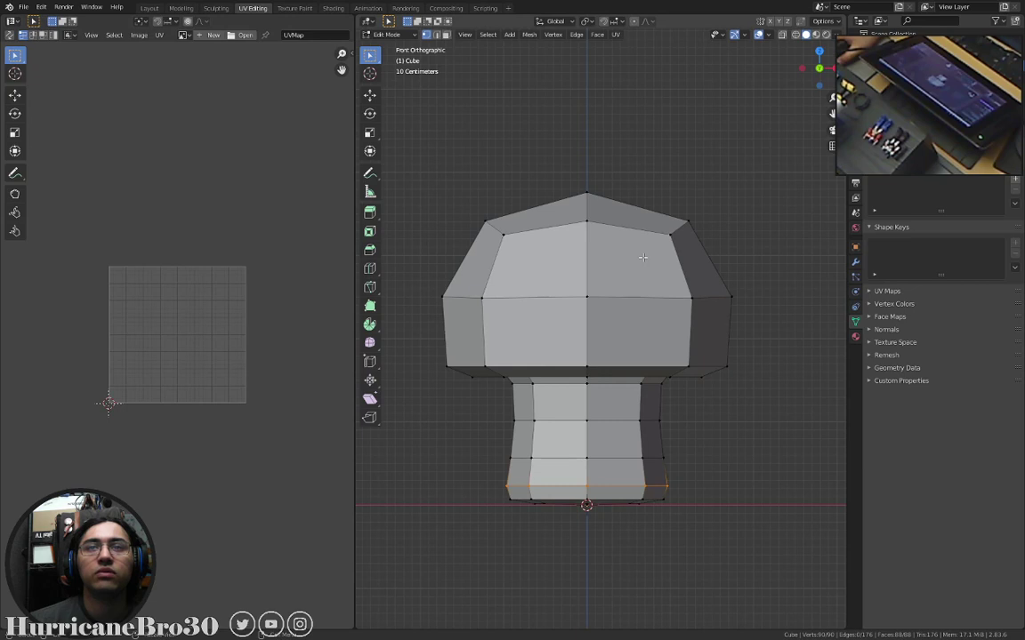
Select the whole mesh to show its full UV layout, and zoom the UV editor.
key("a")
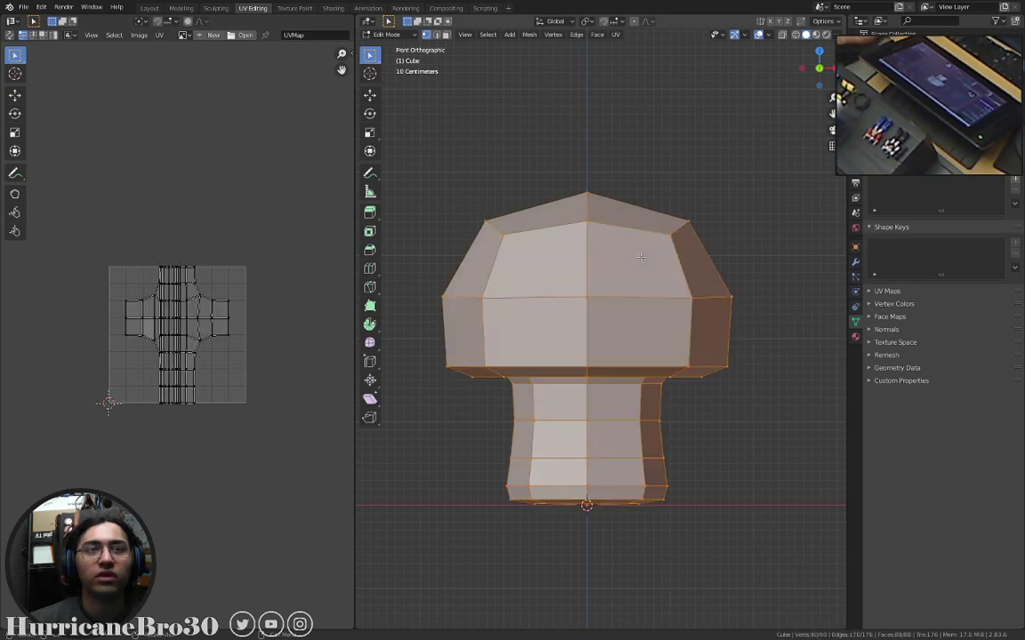
scroll(165, 322, "up", 5)
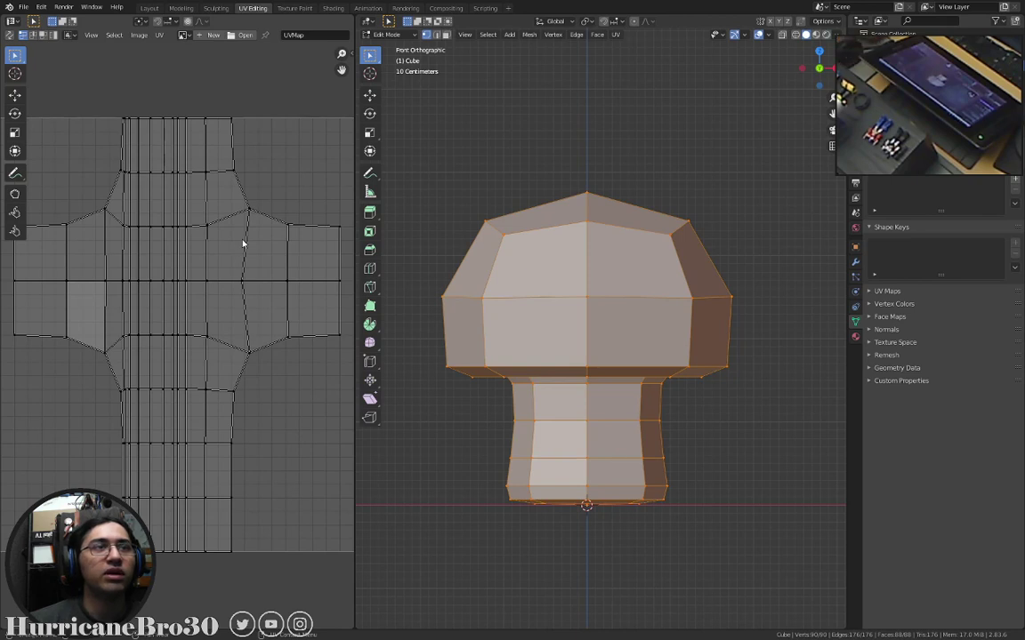
scroll(256, 233, "down", 3)
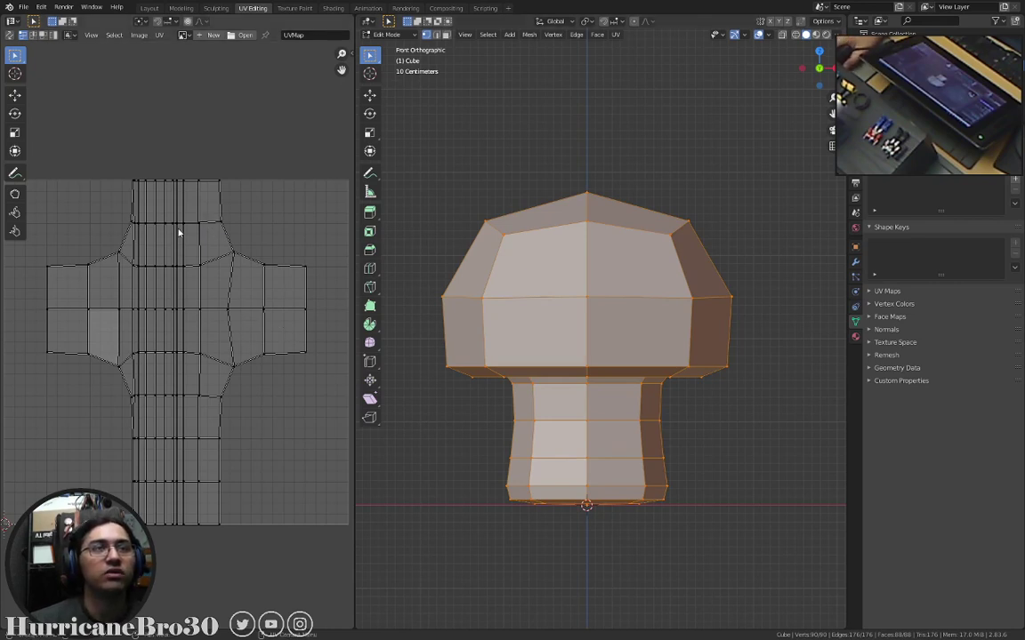
scroll(178, 233, "up", 2)
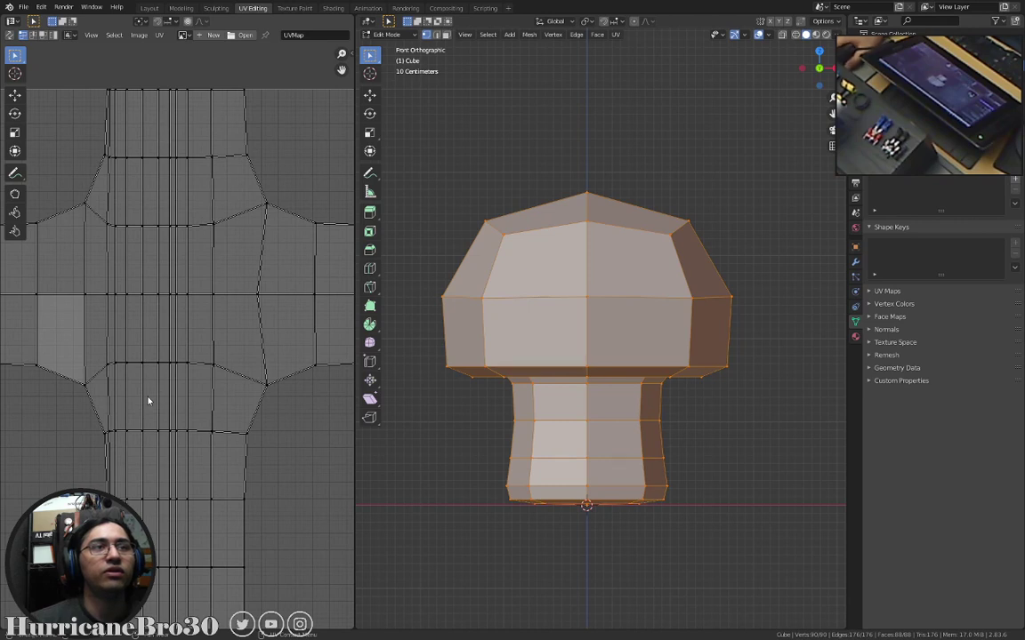
middle_click_drag(150, 202, 164, 217)
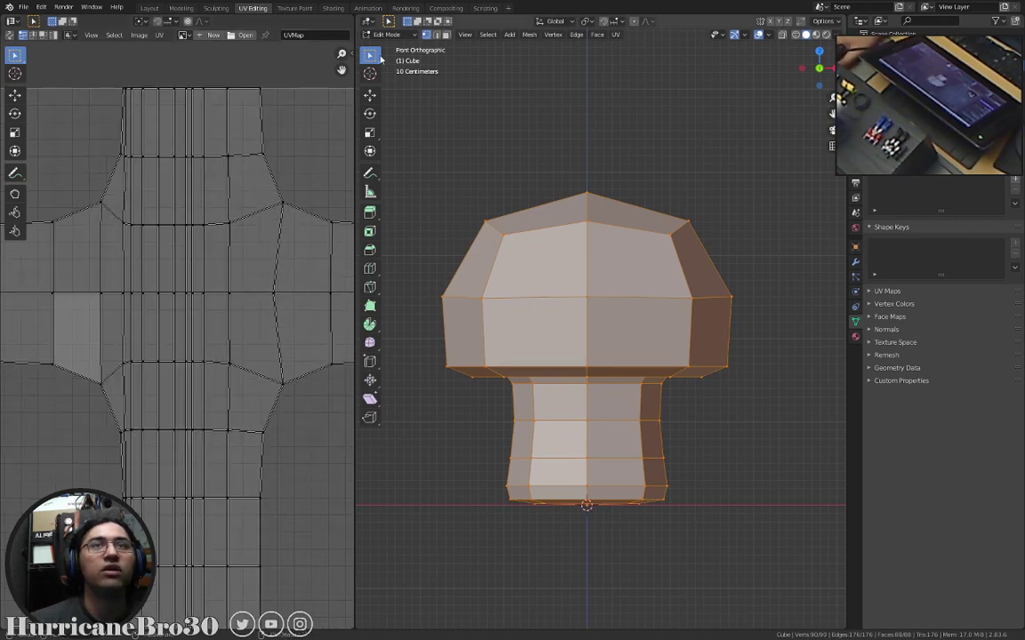
In face select mode, select front, right and top cap faces one by one to see their UV islands.
left_click(445, 35)
scroll(456, 271, "down", 2)
left_click(555, 332)
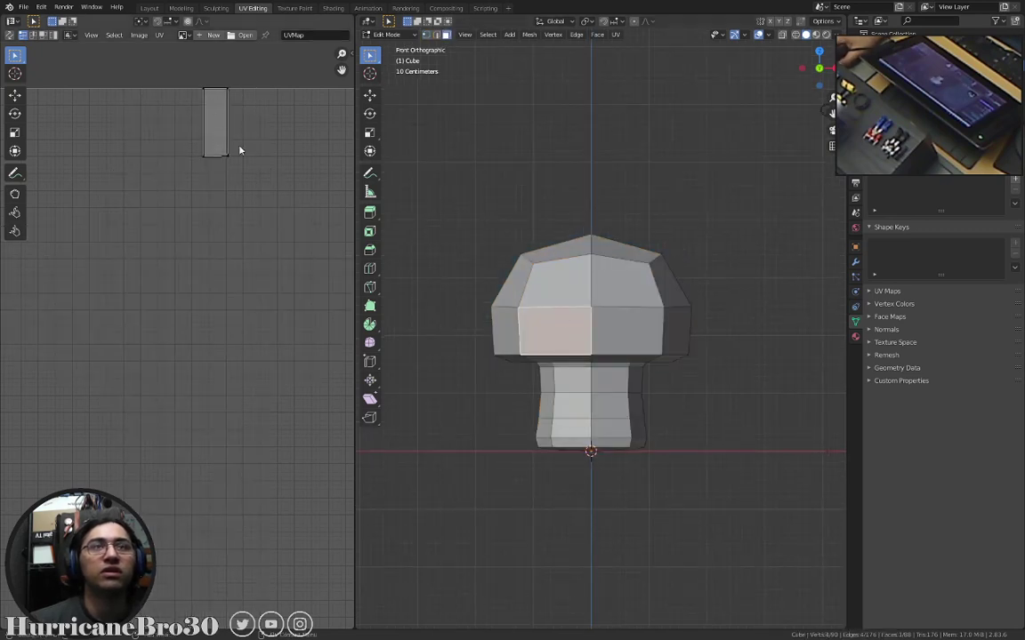
left_click(626, 329)
left_click(673, 326)
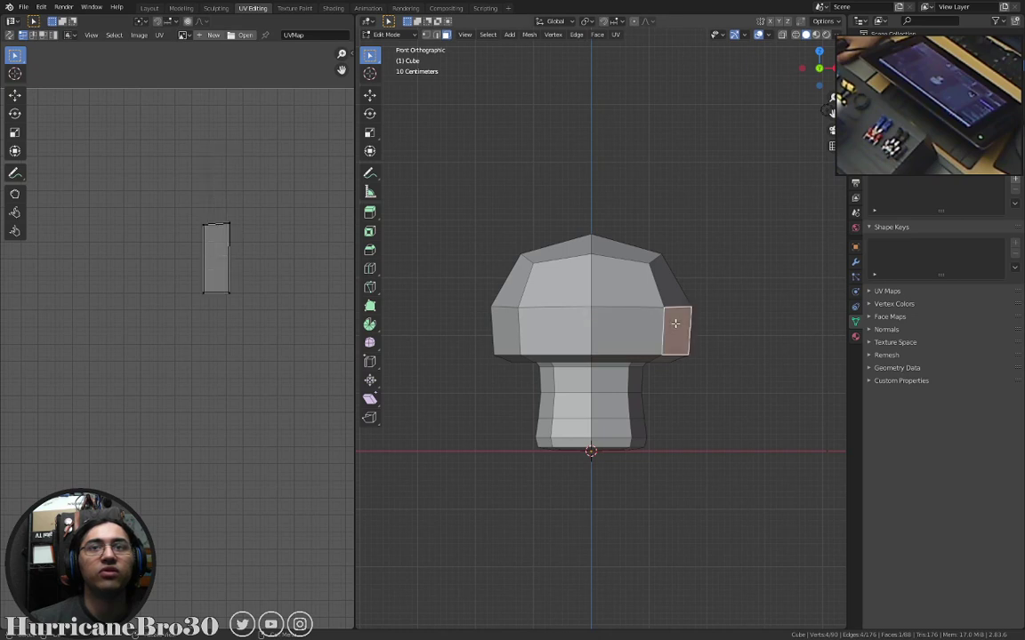
middle_click_drag(580, 314, 563, 254)
left_click(587, 342)
left_click(577, 287)
left_click(570, 267)
left_click(551, 251)
left_click(573, 228)
Compare islands by alternately reselecting the front and neighbouring cap faces, ending on the front face.
middle_click_drag(582, 328, 583, 285)
left_click(603, 299)
left_click(578, 267)
left_click(587, 275)
left_click(596, 334)
left_click(586, 290)
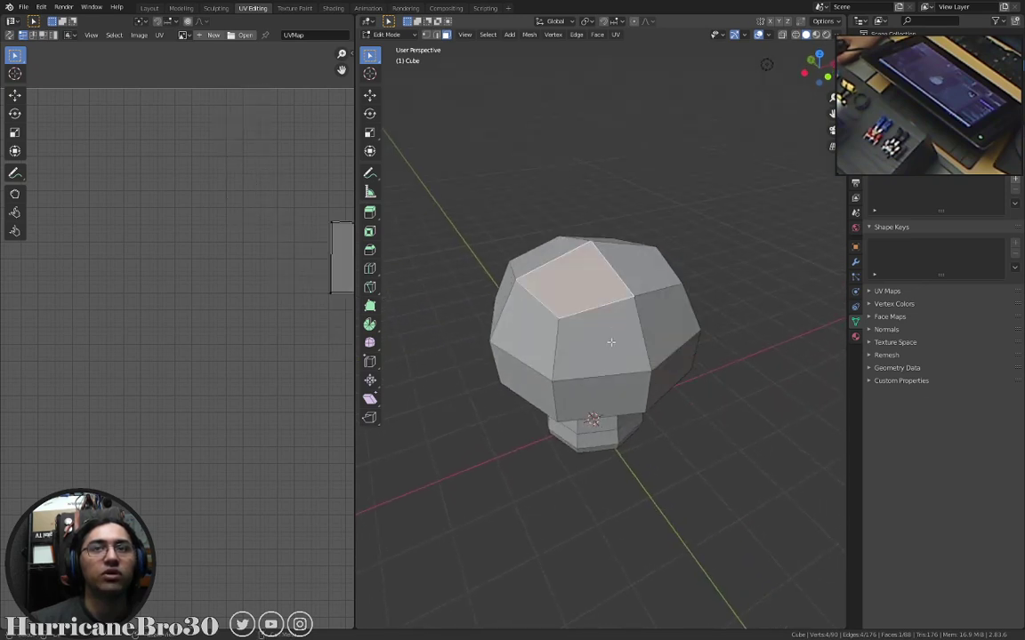
left_click(595, 334)
left_click(586, 290)
left_click(596, 333)
Select the upper, middle and lower stem faces to see their UV islands.
mouse_move(595, 401)
middle_mouse_down()
mouse_move(596, 363)
mouse_move(576, 394)
mouse_move(596, 408)
middle_mouse_up()
left_click(591, 391)
left_click(556, 382)
left_click(596, 409)
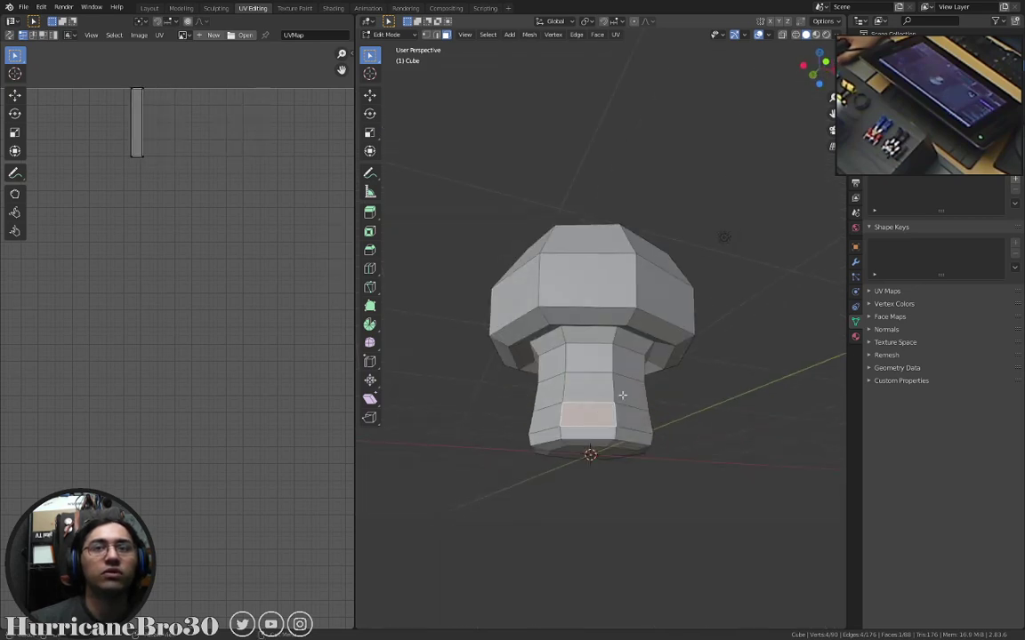
Orbit to a level front view, zoom out, and switch to vertex select mode.
middle_click_drag(561, 355, 582, 366)
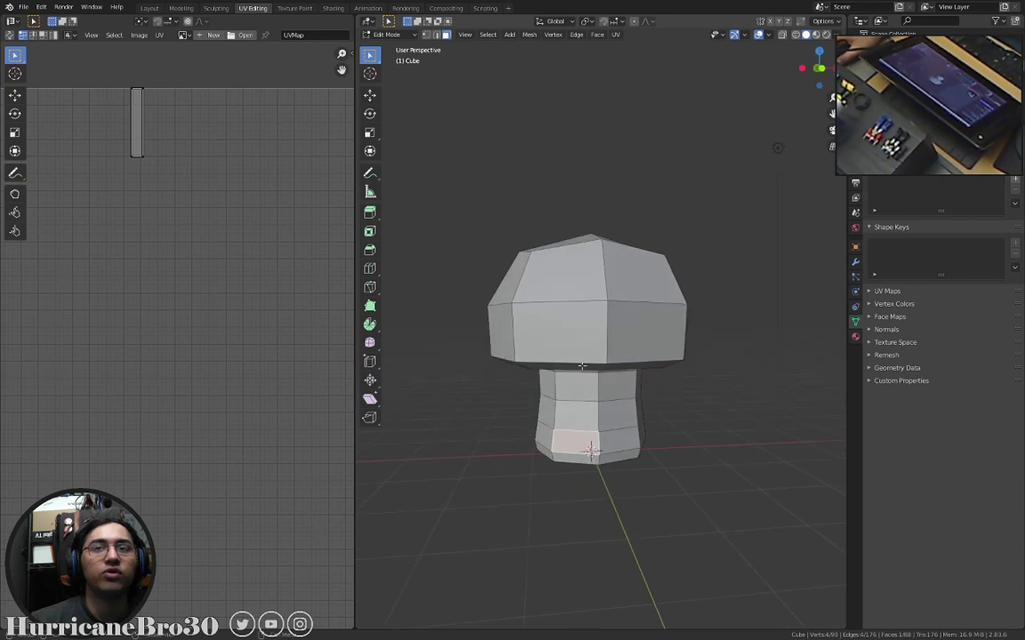
scroll(215, 199, "down", 2)
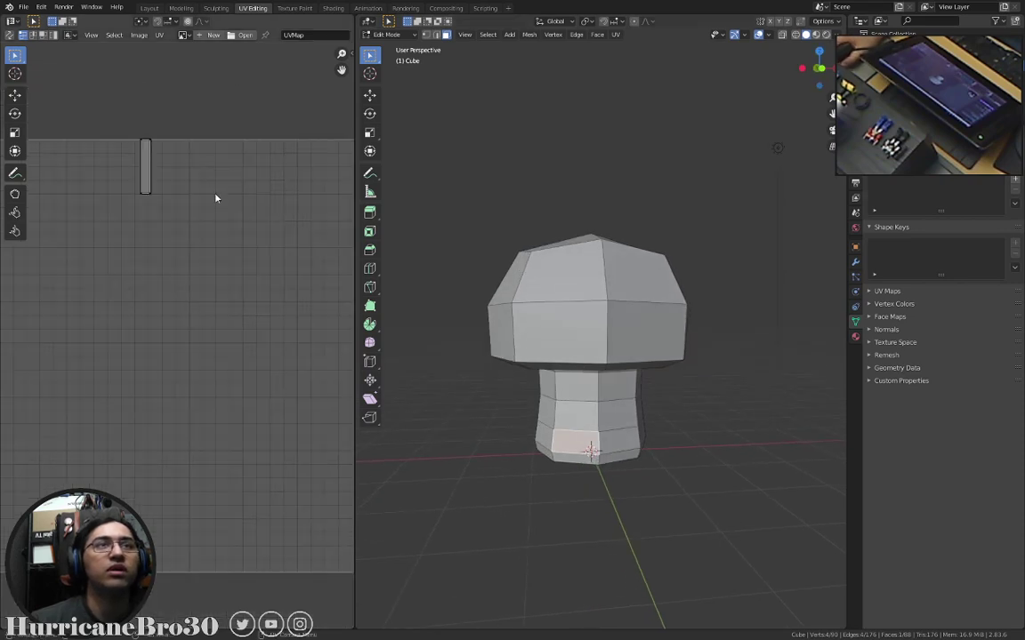
scroll(264, 242, "down", 3)
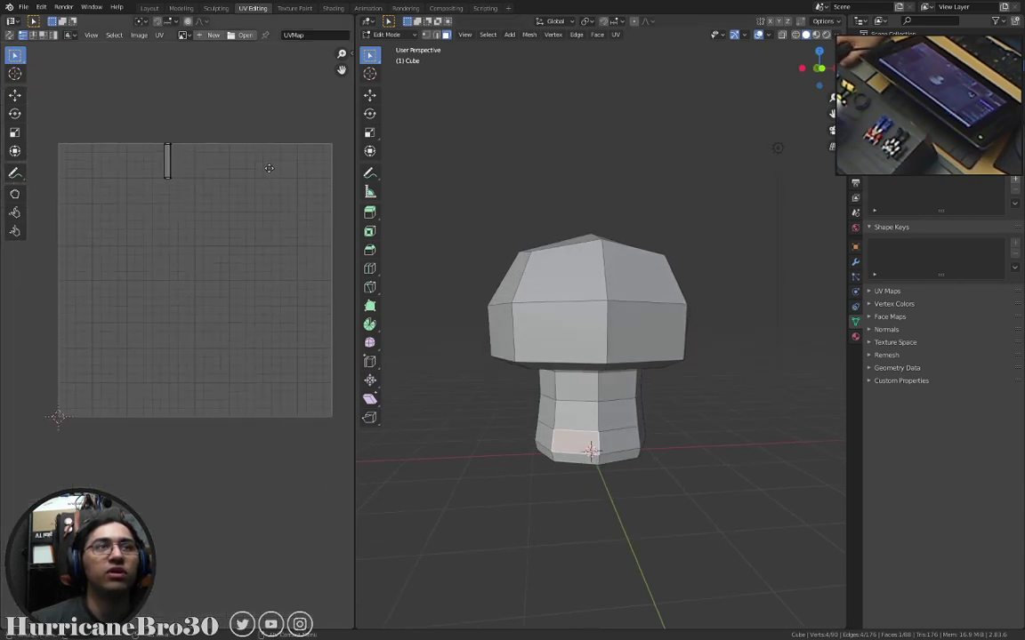
middle_click_drag(688, 324, 657, 308)
left_click(426, 34)
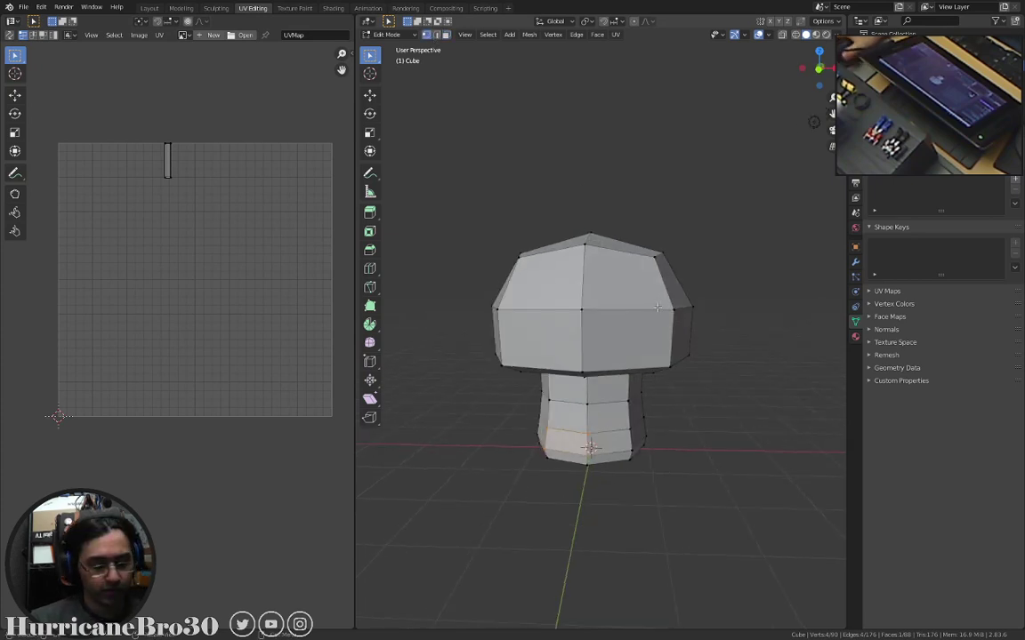
Clear the selection, orbit under the mushroom and Alt-select the lower stem edge loop, then check from the front.
key("a")
key("alt+a")
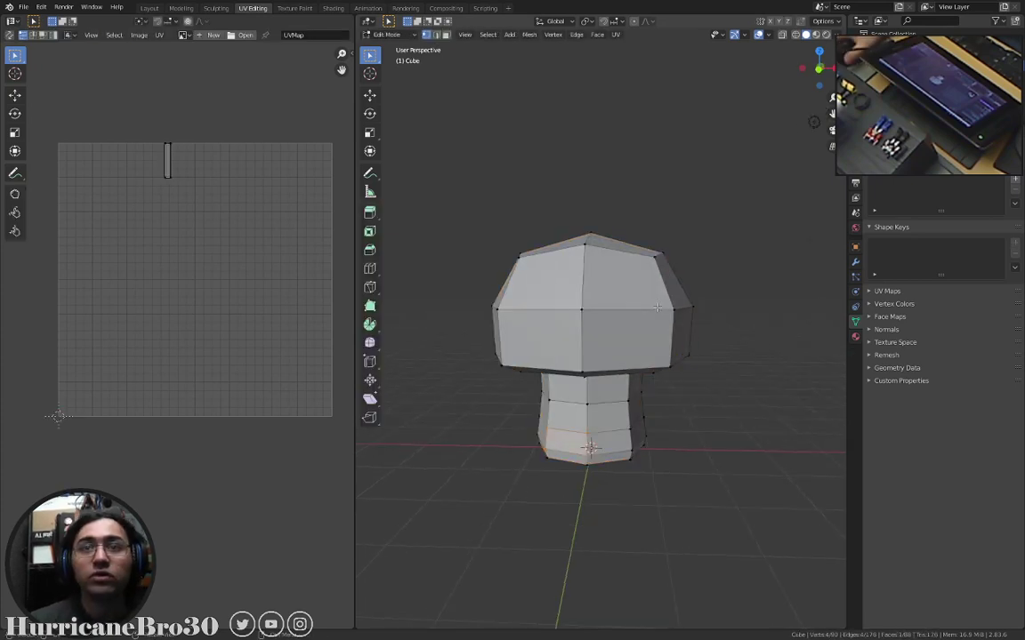
middle_click_drag(651, 321, 618, 329)
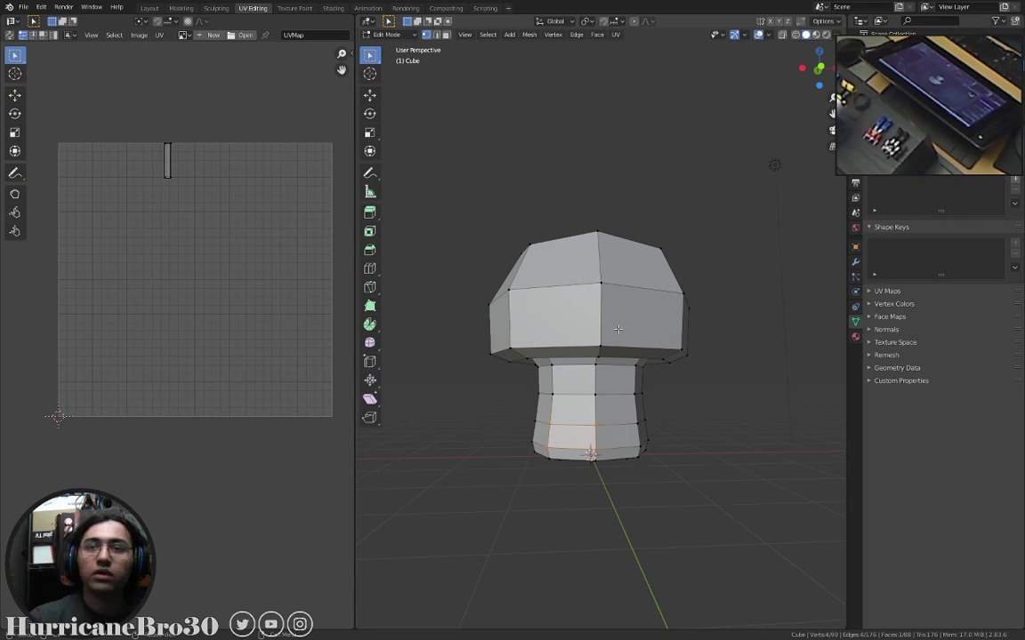
scroll(617, 329, "up", 4)
middle_click_drag(596, 371, 531, 406)
left_click(572, 317, "alt")
key("KP_1")
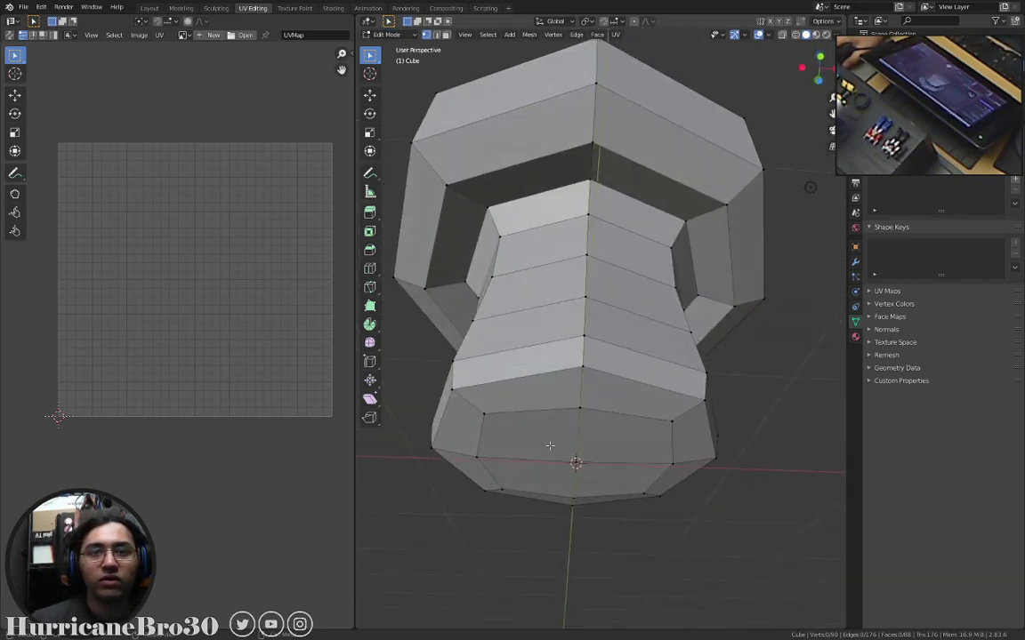
Select the full edge loop around the bottom of the stem, extending it around the underside.
left_click(531, 406, "alt")
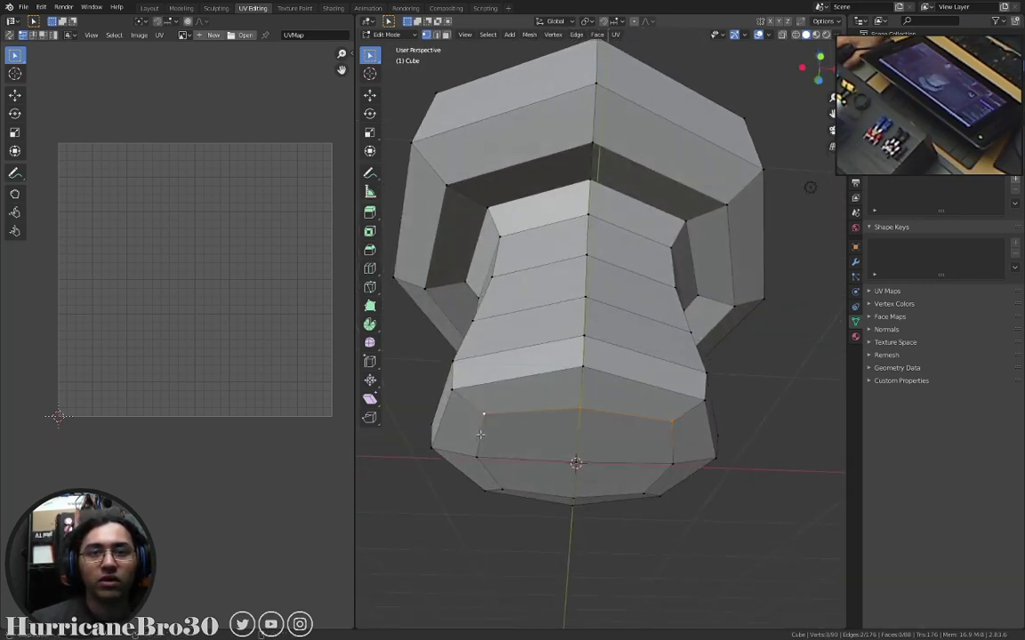
left_click(587, 419)
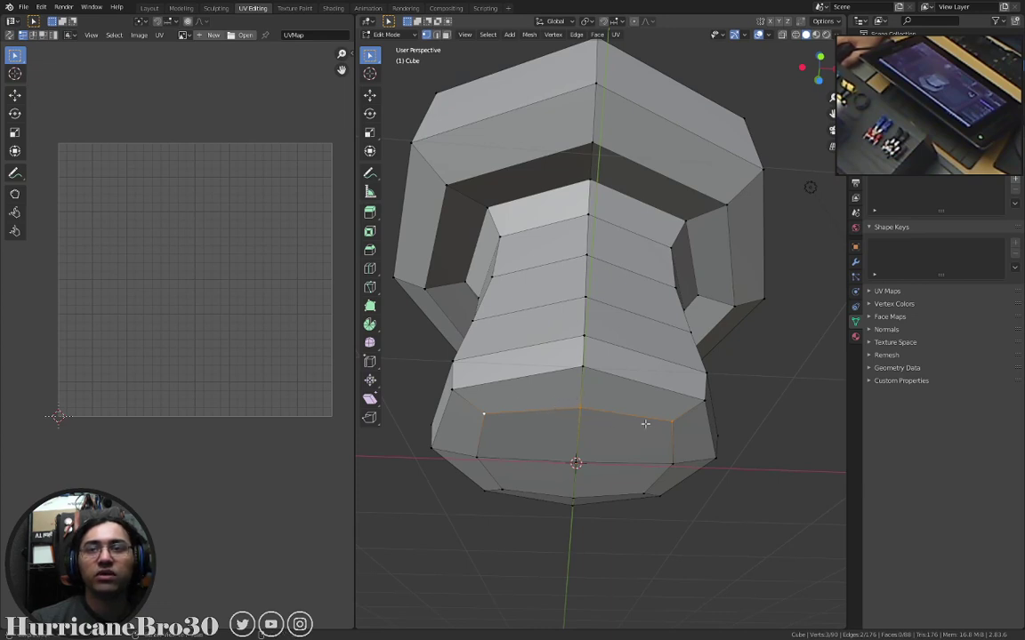
left_click(531, 454, "alt")
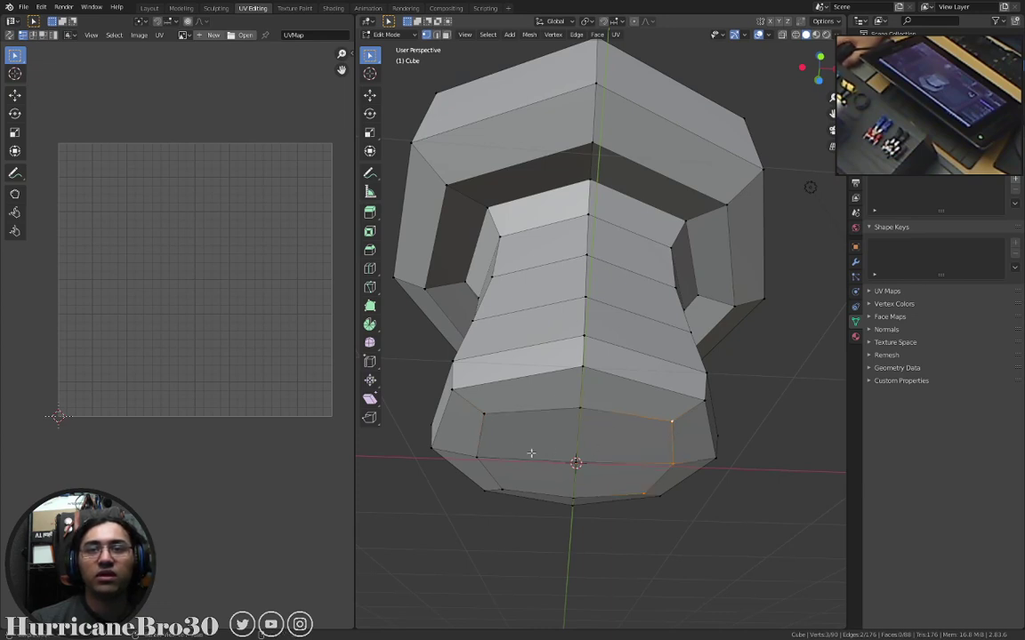
left_click(518, 410, "alt")
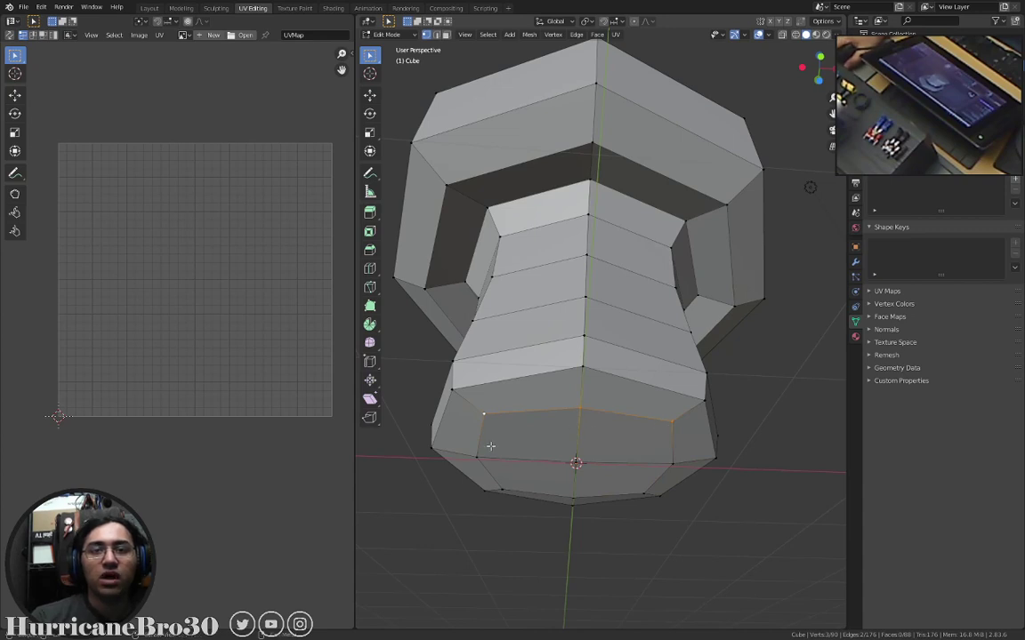
middle_click_drag(551, 434, 499, 396)
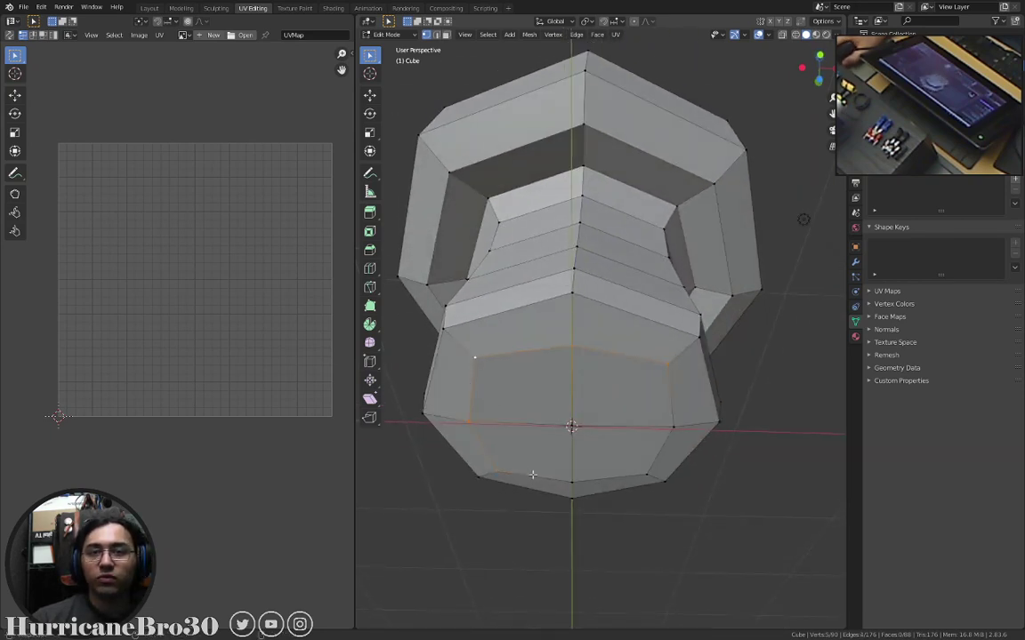
left_click(655, 470, "shift")
left_click(673, 430, "shift")
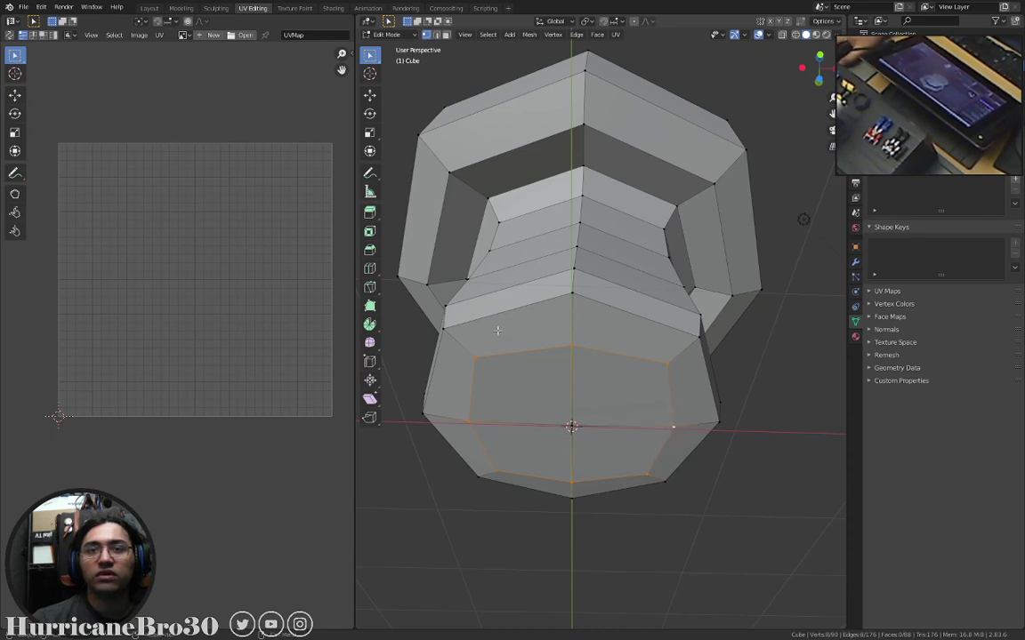
middle_click_drag(559, 331, 616, 331)
middle_click_drag(686, 365, 663, 368)
Mark the selected bottom loop as a seam via U > Mark Seam.
key("u")
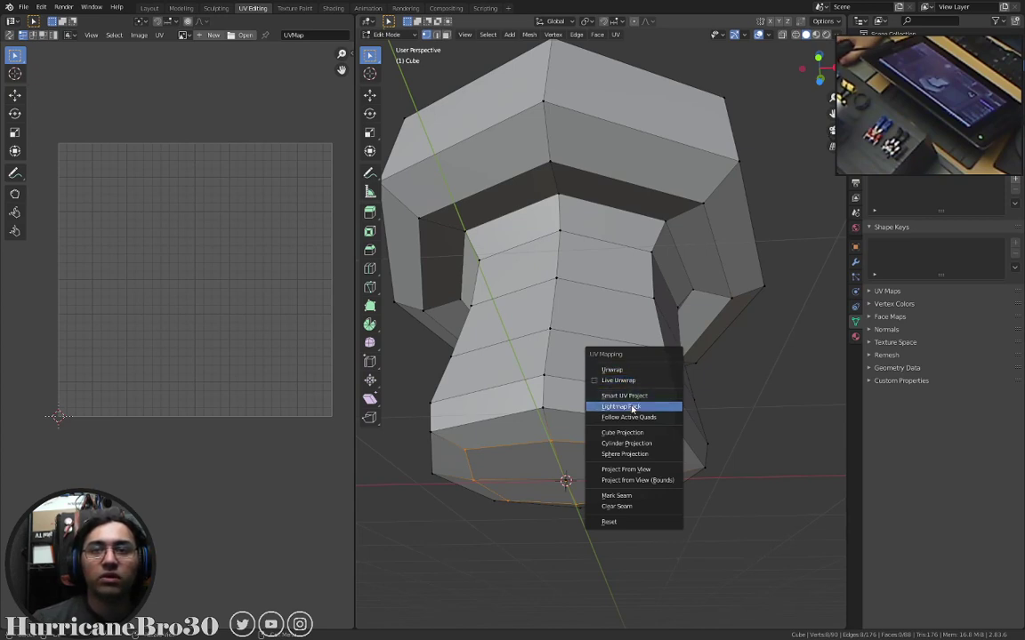
left_click(628, 504)
middle_click_drag(628, 505, 581, 437)
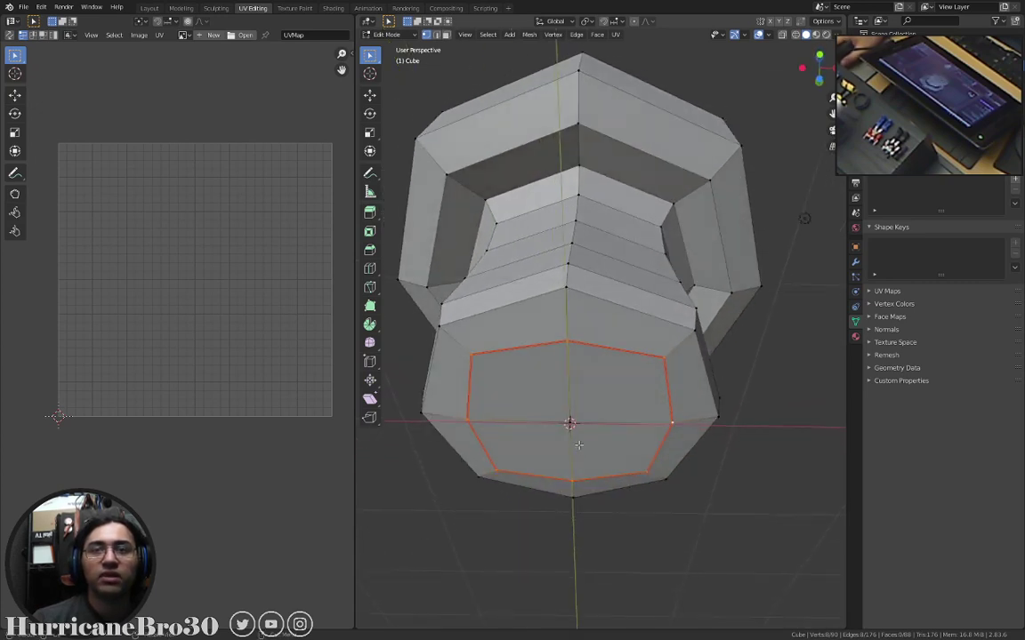
Clear the selection and frame the stem top under the cap from the front.
key("a")
key("alt+a")
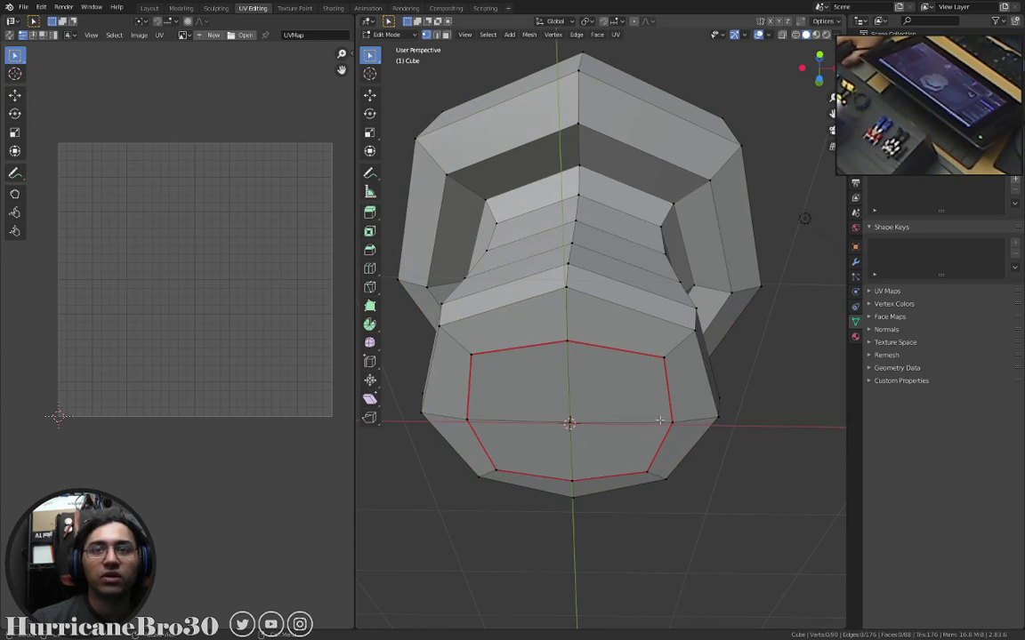
middle_click_drag(555, 315, 549, 357)
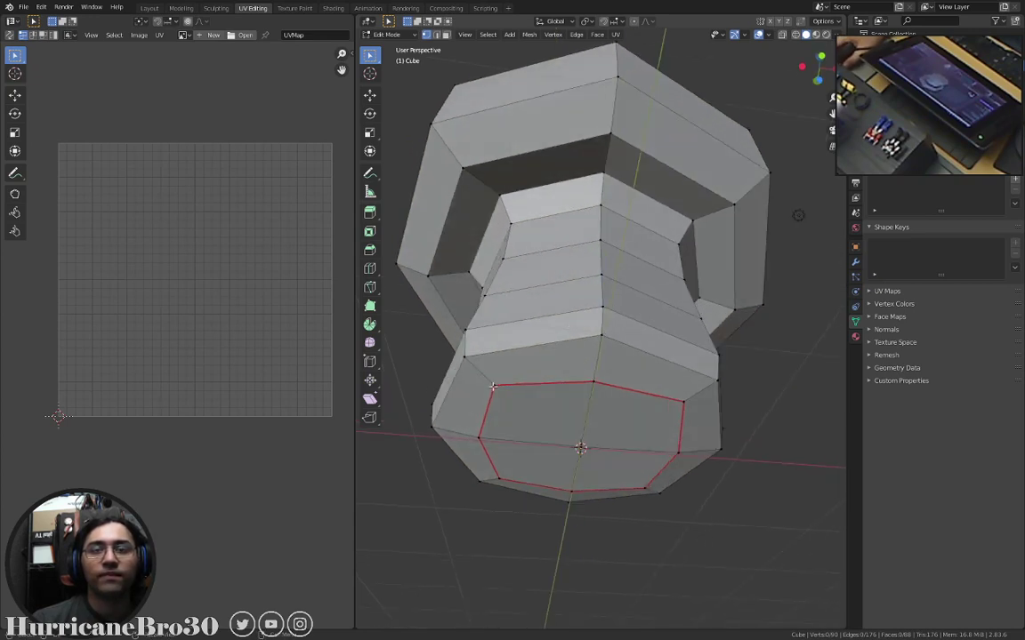
middle_click_drag(493, 387, 414, 402)
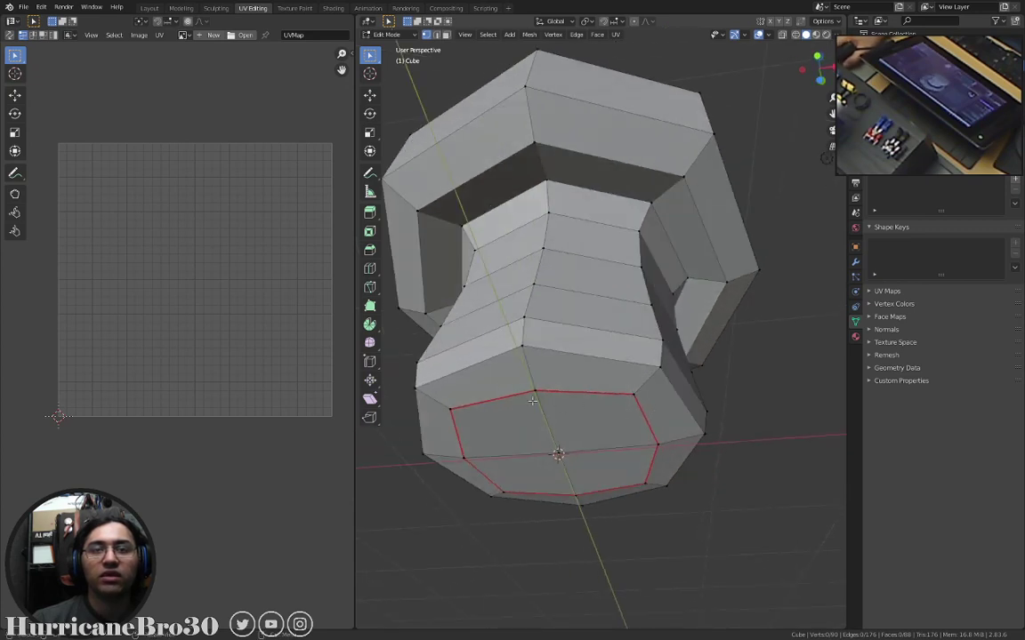
middle_click_drag(531, 401, 552, 387)
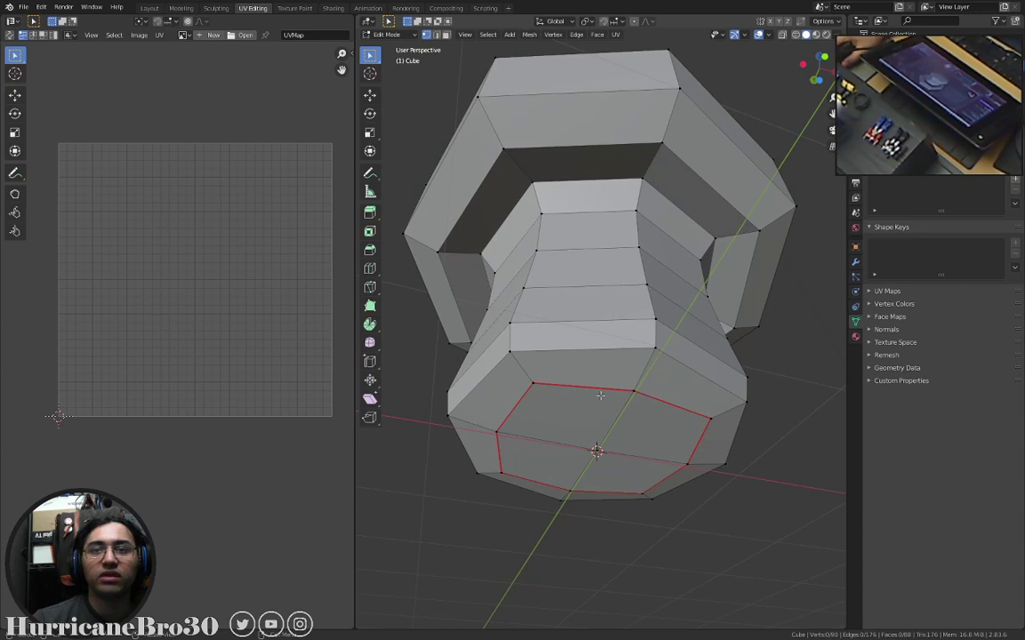
middle_click_drag(656, 393, 606, 402)
key("KP_1")
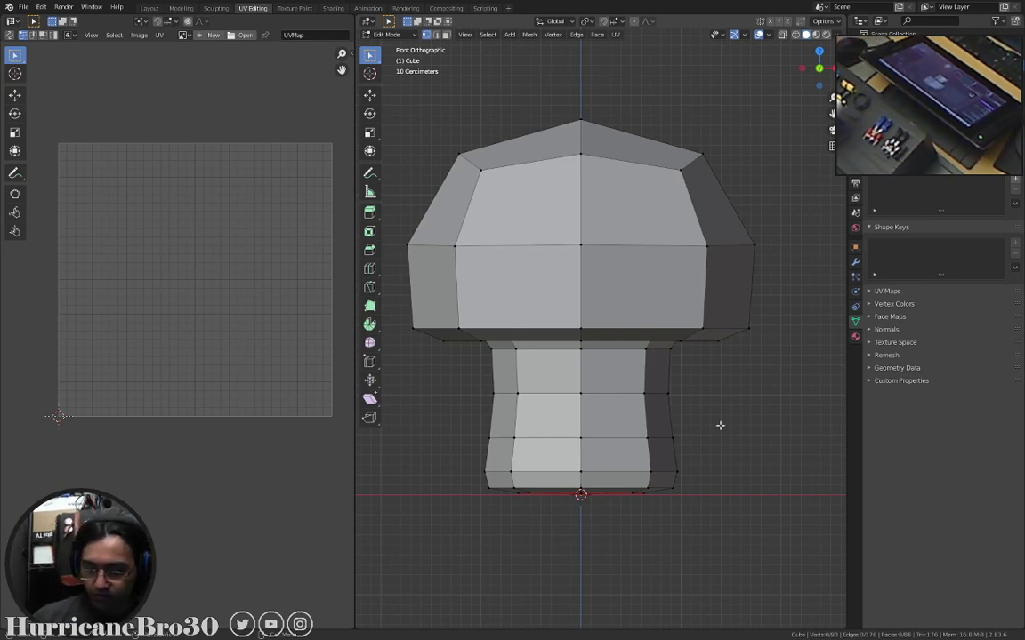
scroll(601, 382, "up", 5)
middle_click_drag(601, 382, 610, 320)
scroll(601, 266, "down", 5)
middle_click_drag(600, 247, 599, 220)
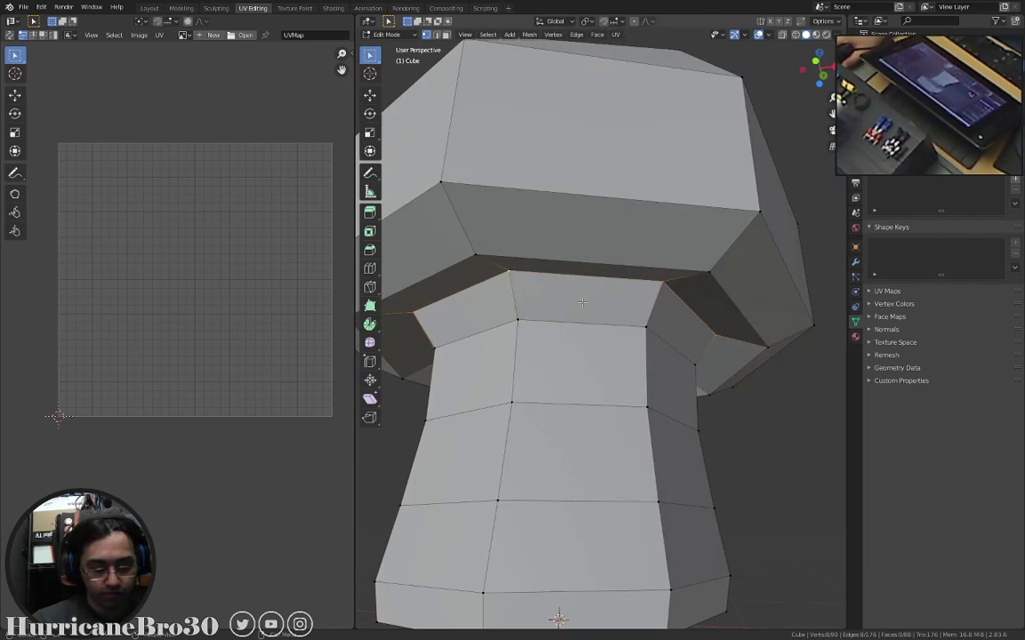
Mark the edge ring under the cap as a seam via U > Mark Seam.
key("u")
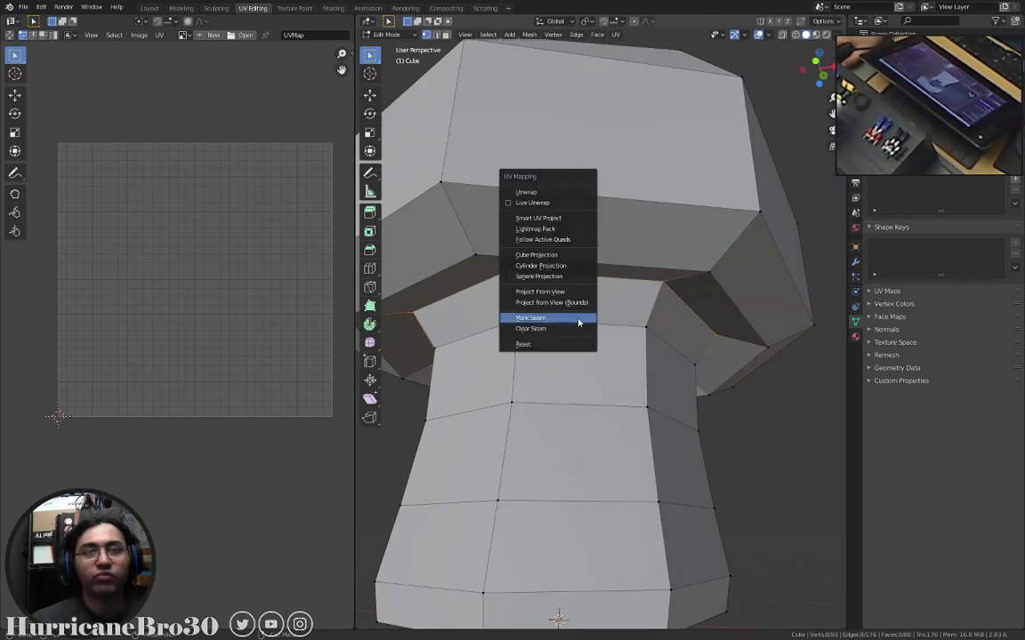
left_click(578, 322)
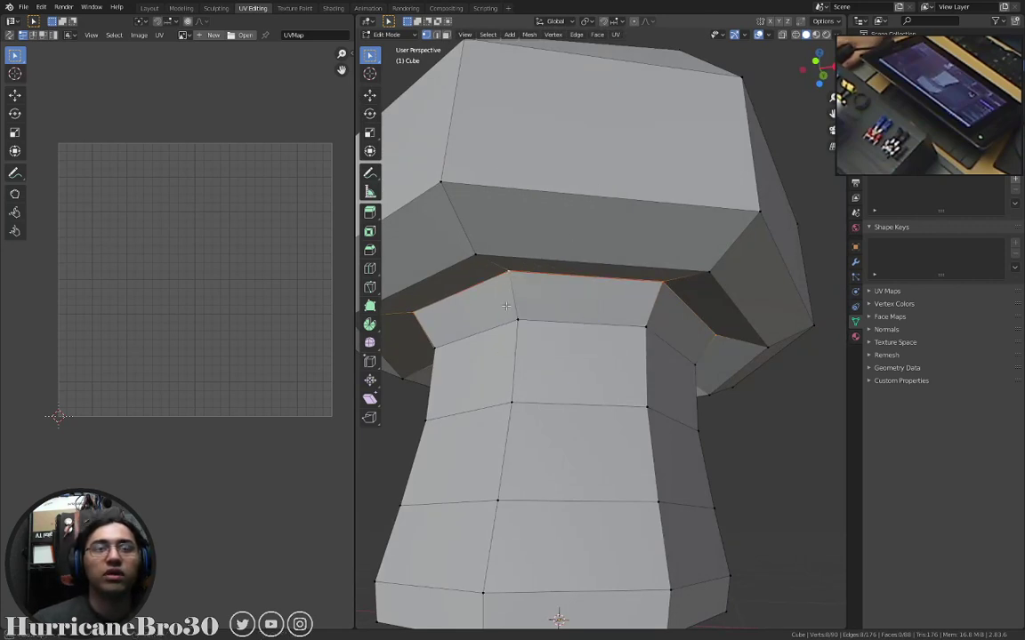
middle_click_drag(578, 322, 553, 295)
scroll(553, 295, "down", 5)
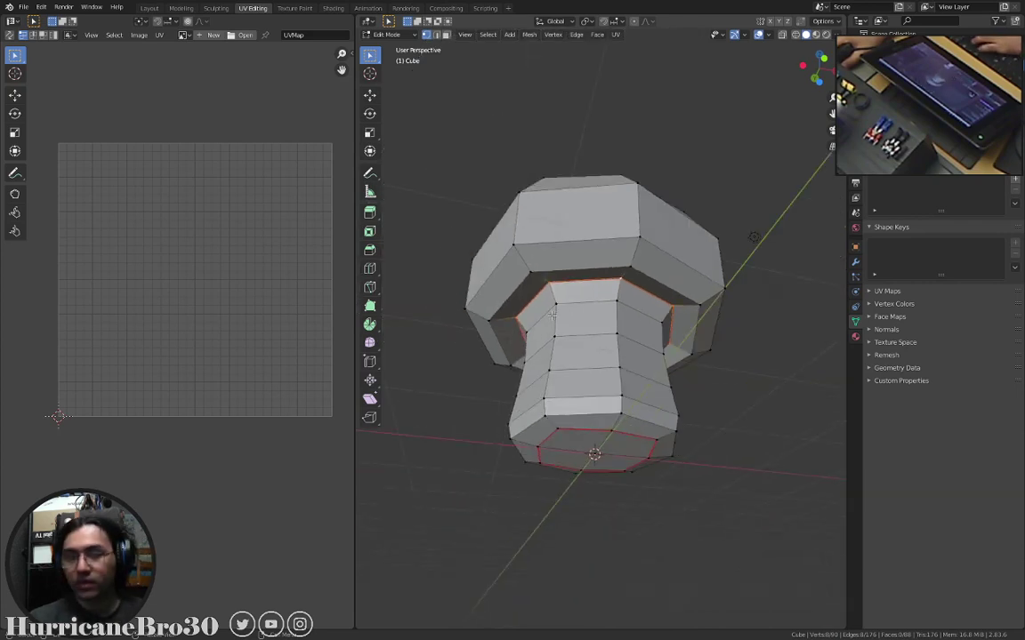
Switch to the back orthographic view, orbit down onto the mushroom and clear the selection.
key("KP_1")
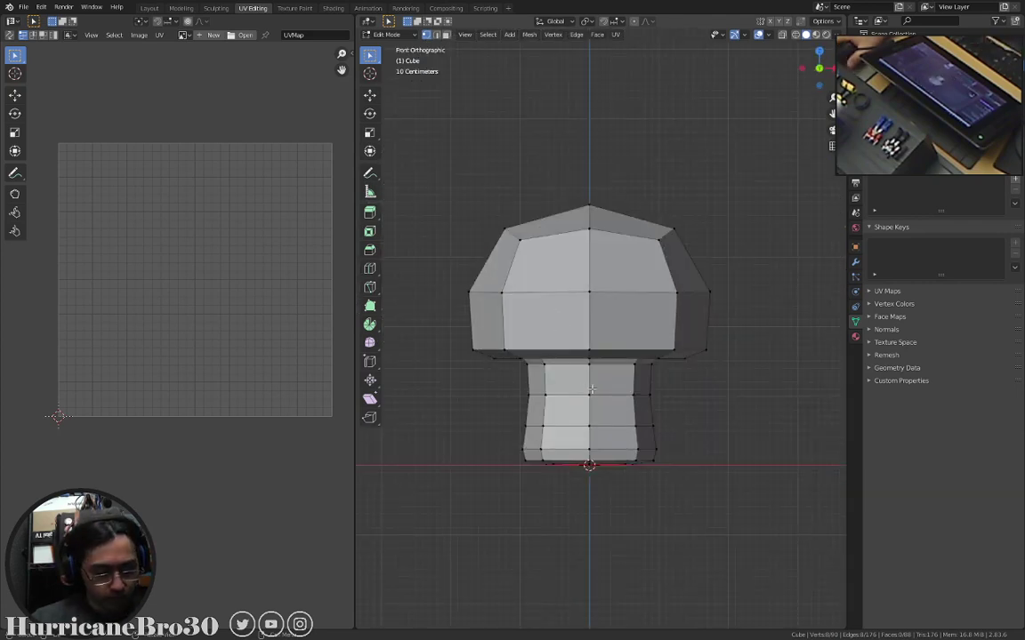
key("ctrl+KP_1")
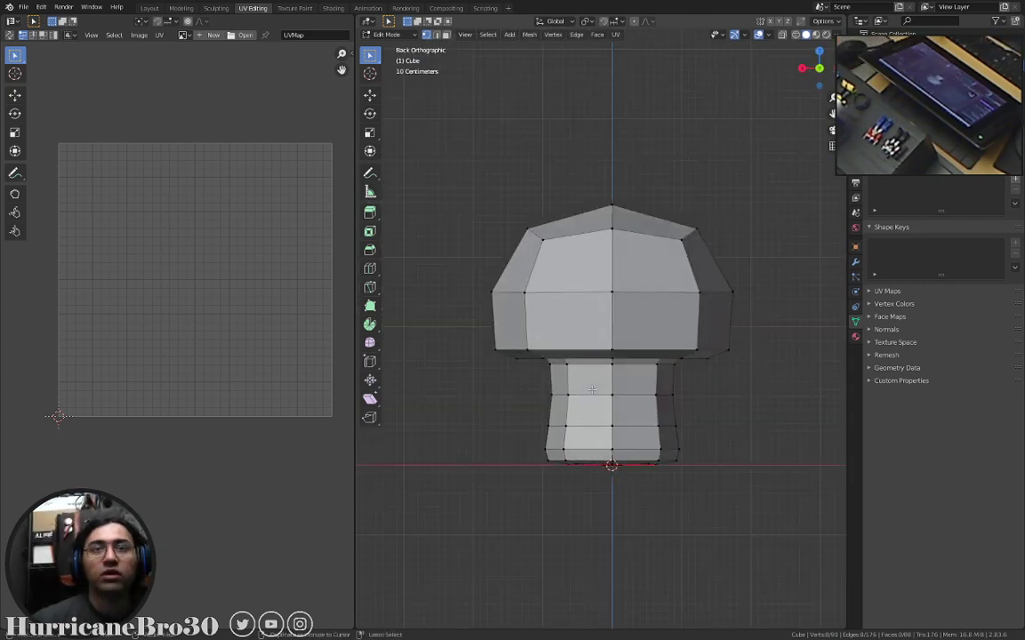
scroll(590, 391, "up", 2)
middle_click_drag(617, 428, 638, 460)
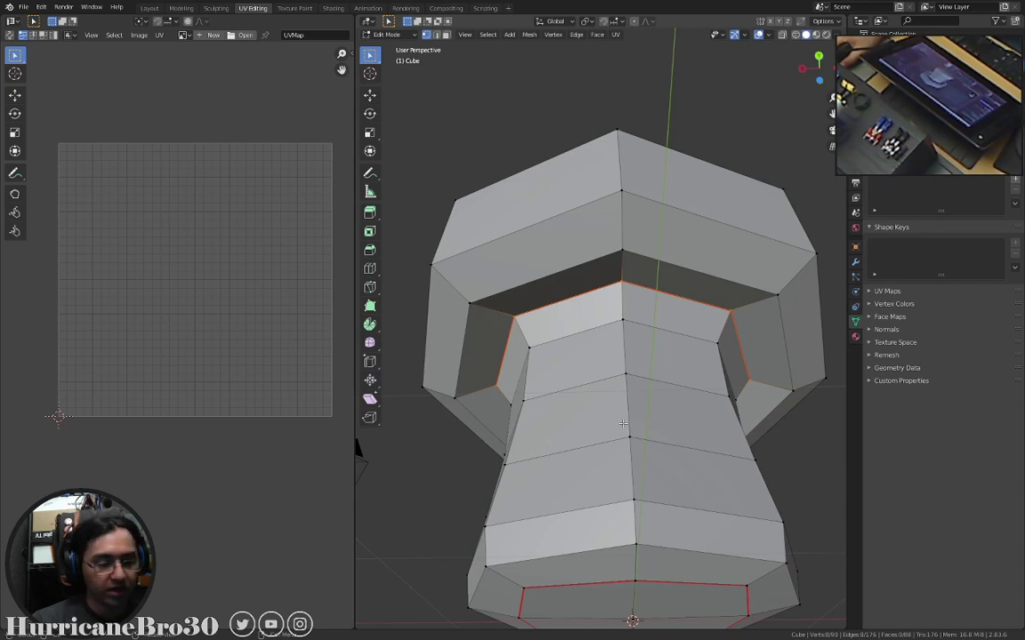
key("a")
key("alt+a")
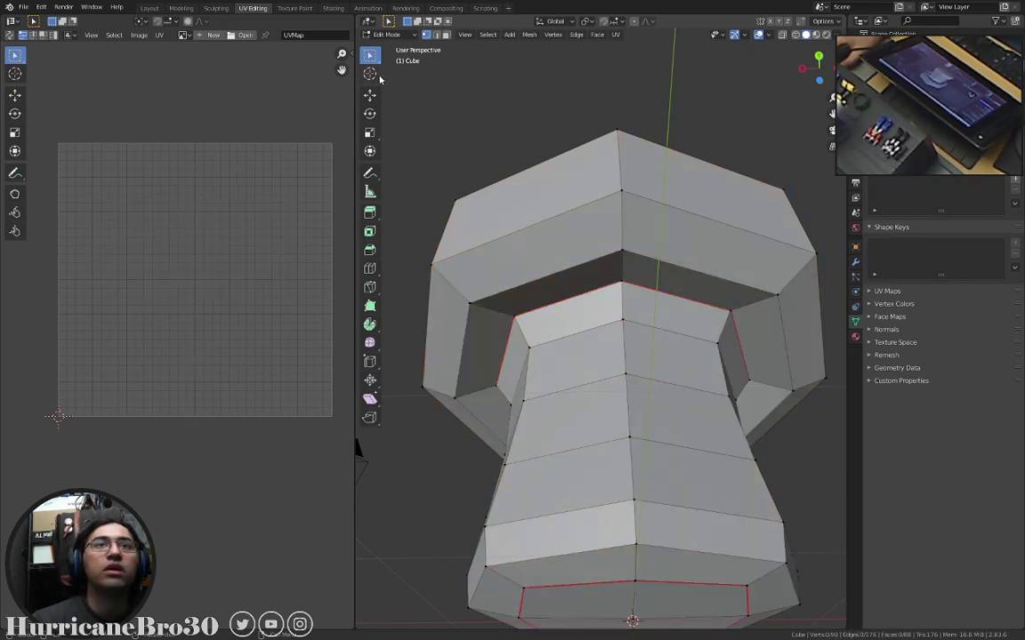
In edge select, pick the centre vertical stem edges up to the cap and mark them as seam.
left_click(436, 36)
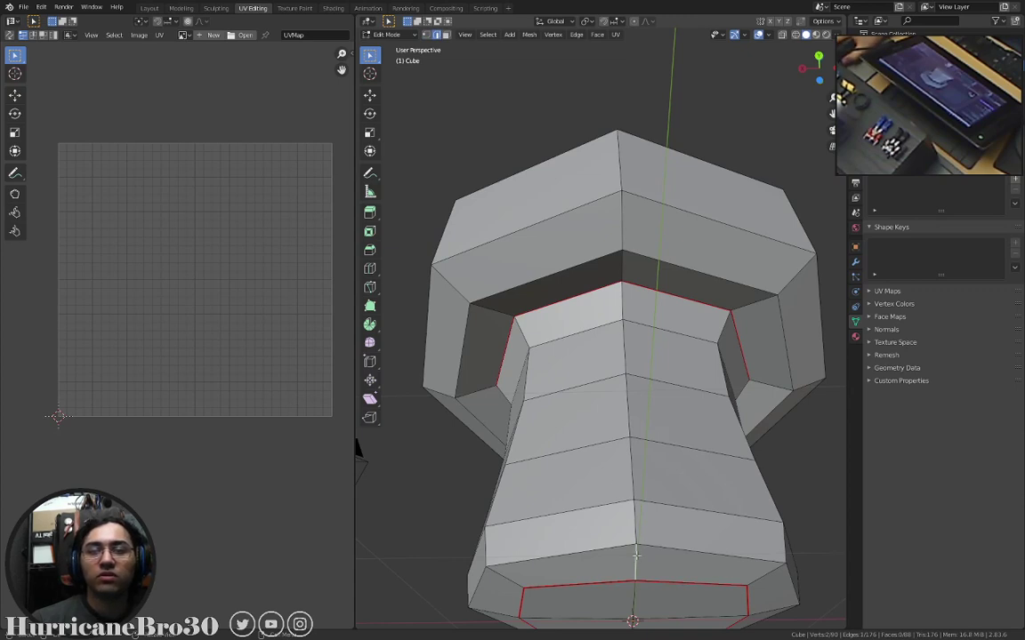
left_click(634, 525)
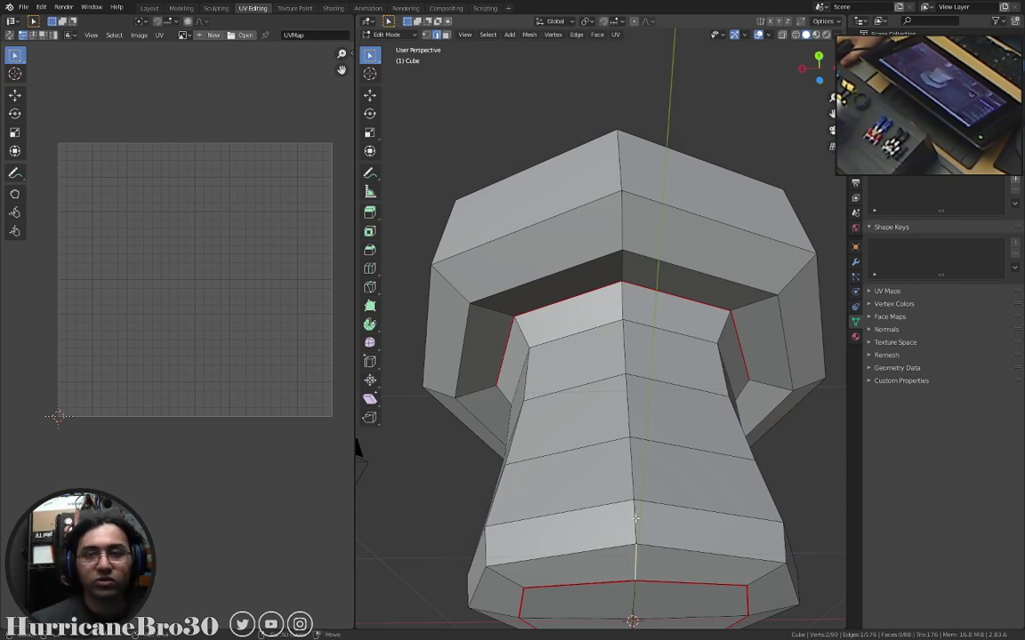
left_click(625, 367, "ctrl")
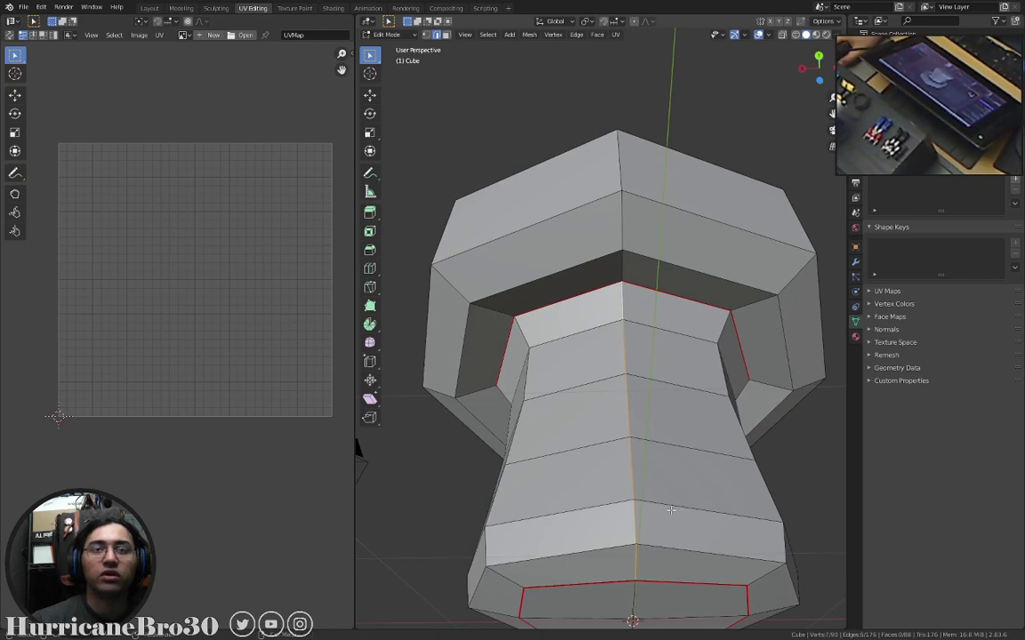
middle_click_drag(660, 481, 646, 566)
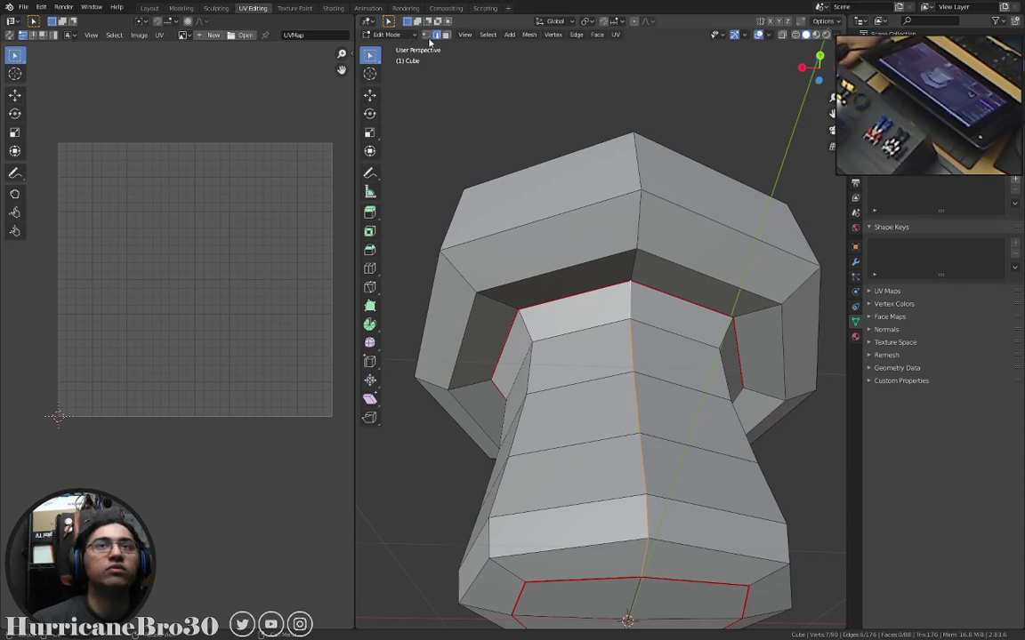
key("u")
left_click(620, 366)
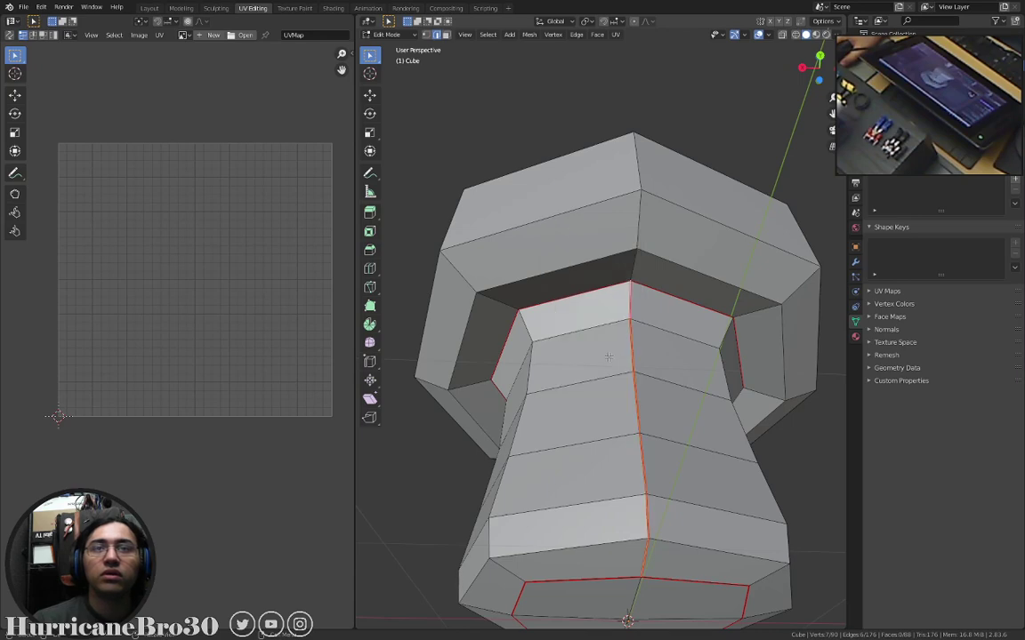
middle_click_drag(552, 322, 622, 368)
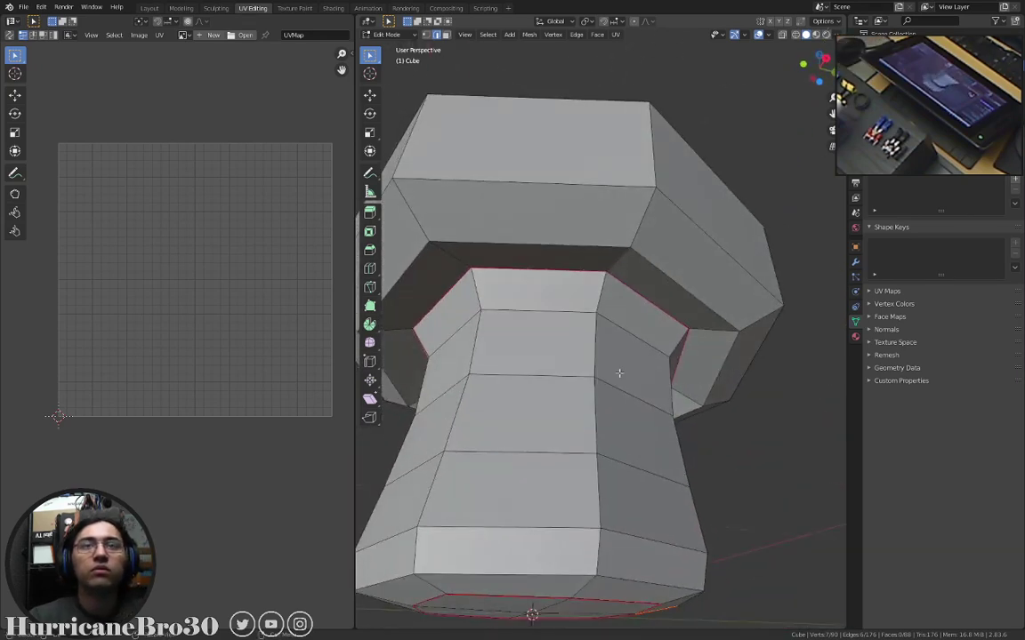
scroll(608, 365, "down", 3)
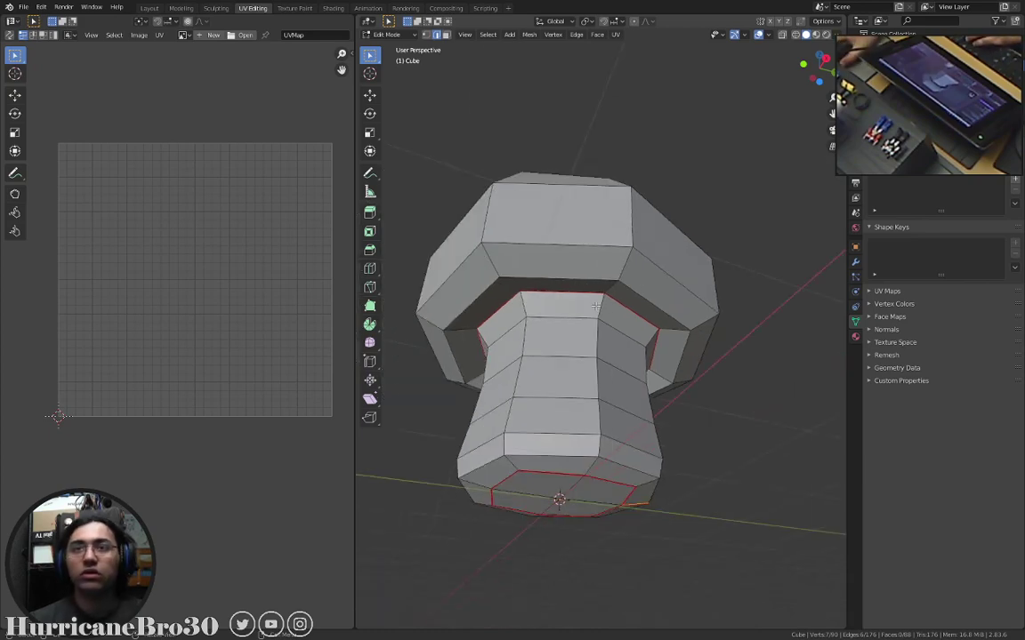
middle_click_drag(608, 365, 603, 220)
key("KP_1")
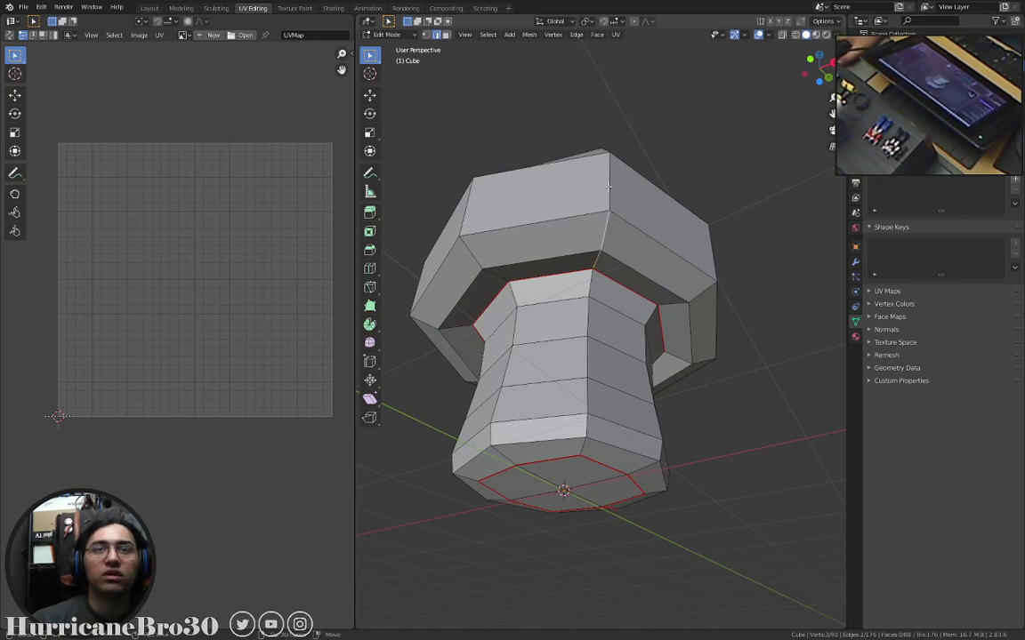
middle_click_drag(611, 183, 550, 276)
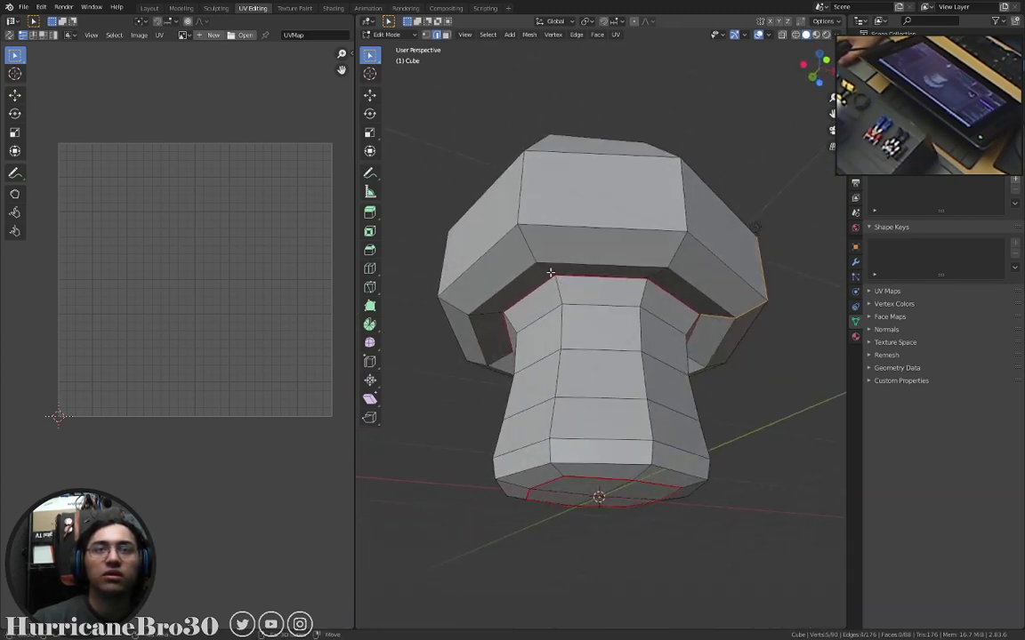
middle_click_drag(520, 186, 601, 265)
Add the cap's upper-left edge to the selection and mark the selected cap edges as seams.
left_click(578, 210, "shift")
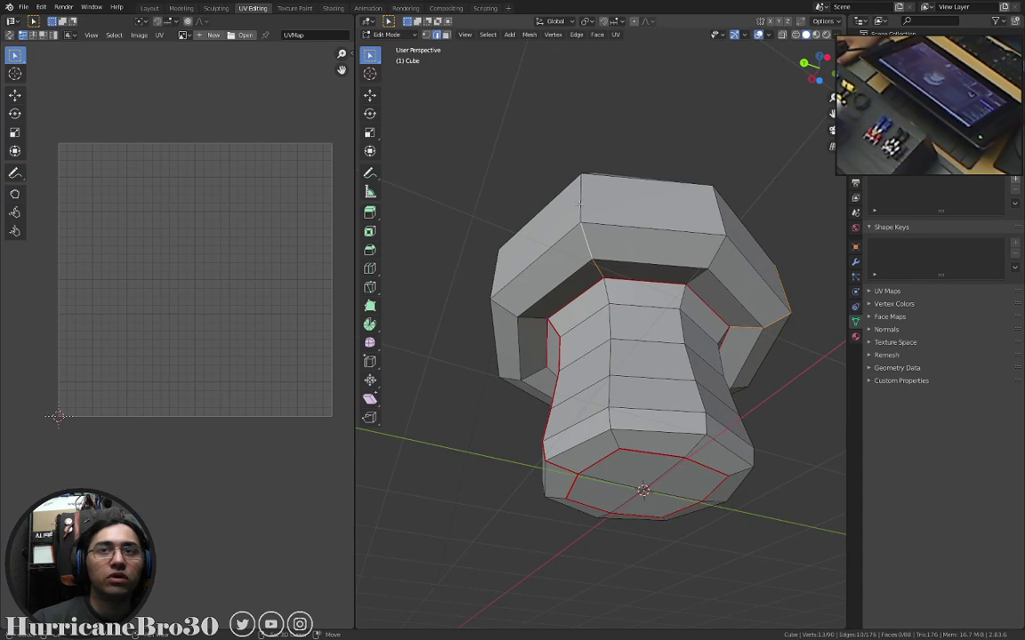
middle_click_drag(579, 202, 601, 282)
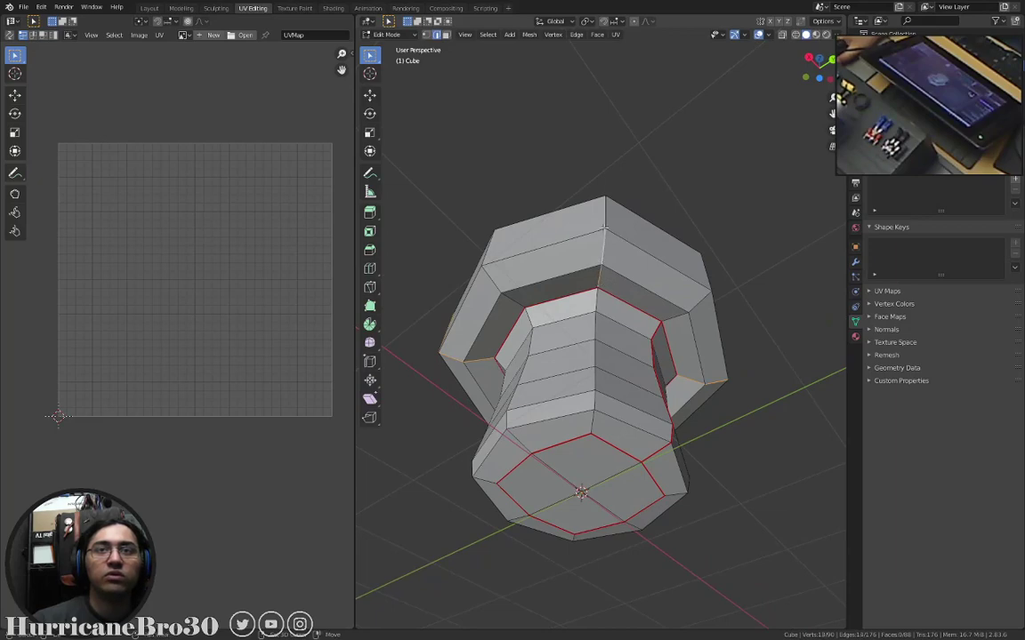
middle_click_drag(546, 195, 638, 268)
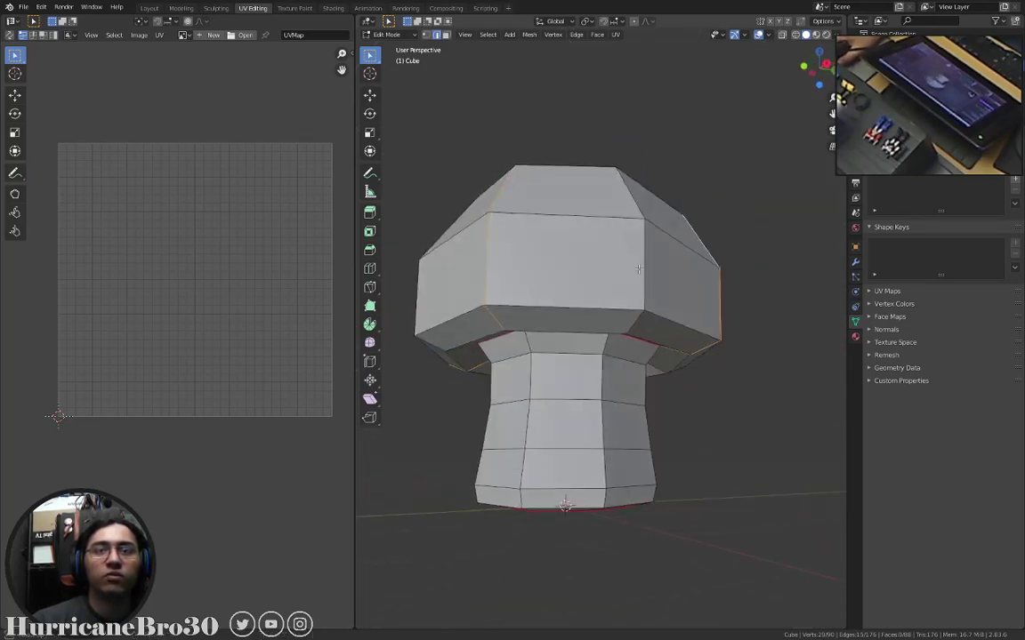
key("u")
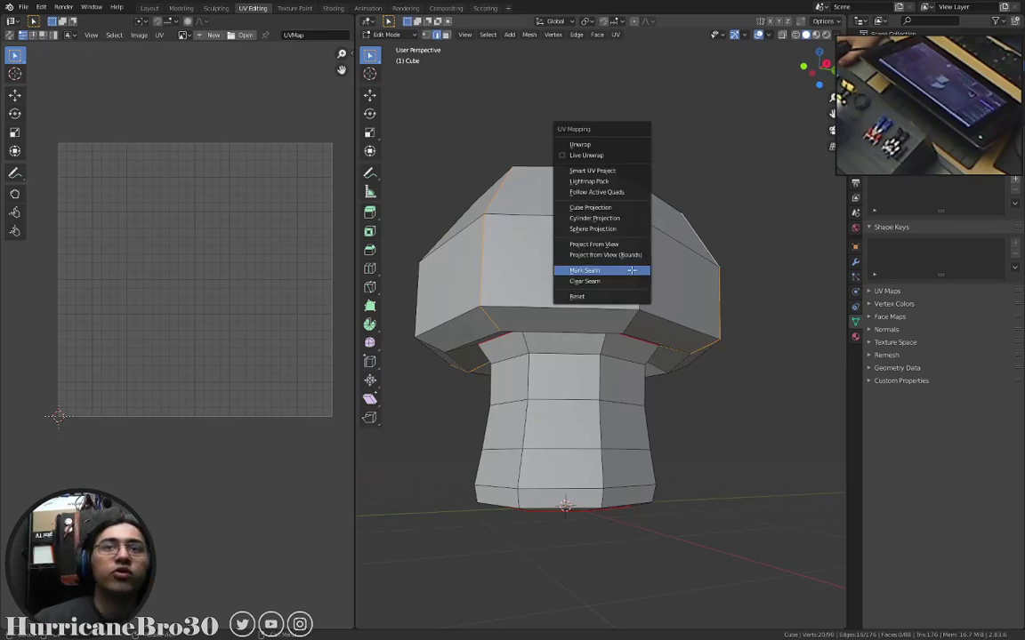
left_click(631, 270)
middle_click_drag(812, 286, 418, 325)
middle_click_drag(717, 312, 670, 276)
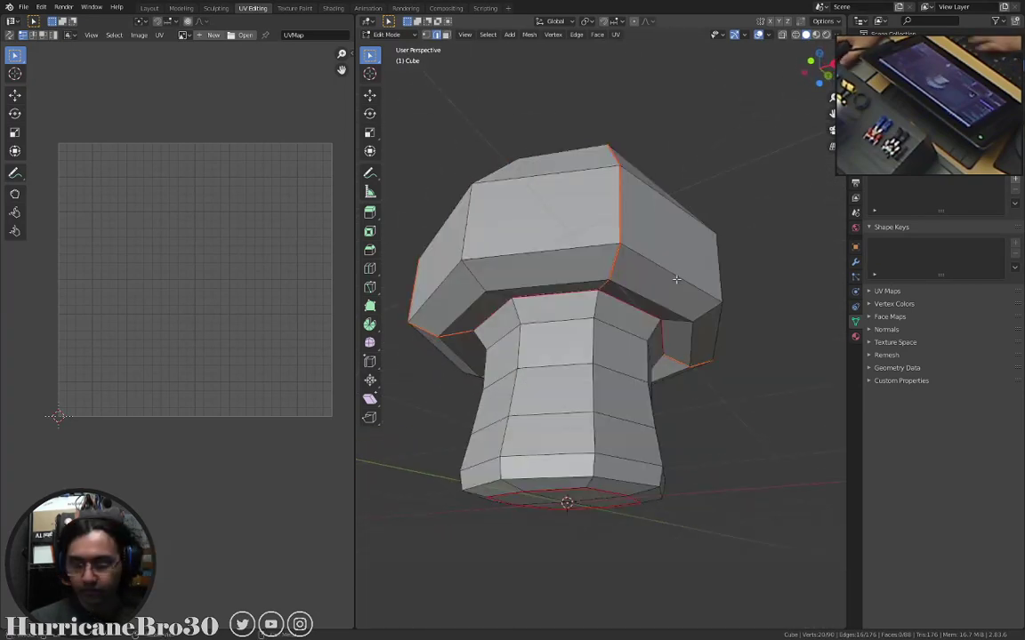
Switch to front orthographic view and vertex select mode, then select the entire mesh.
key("KP_1")
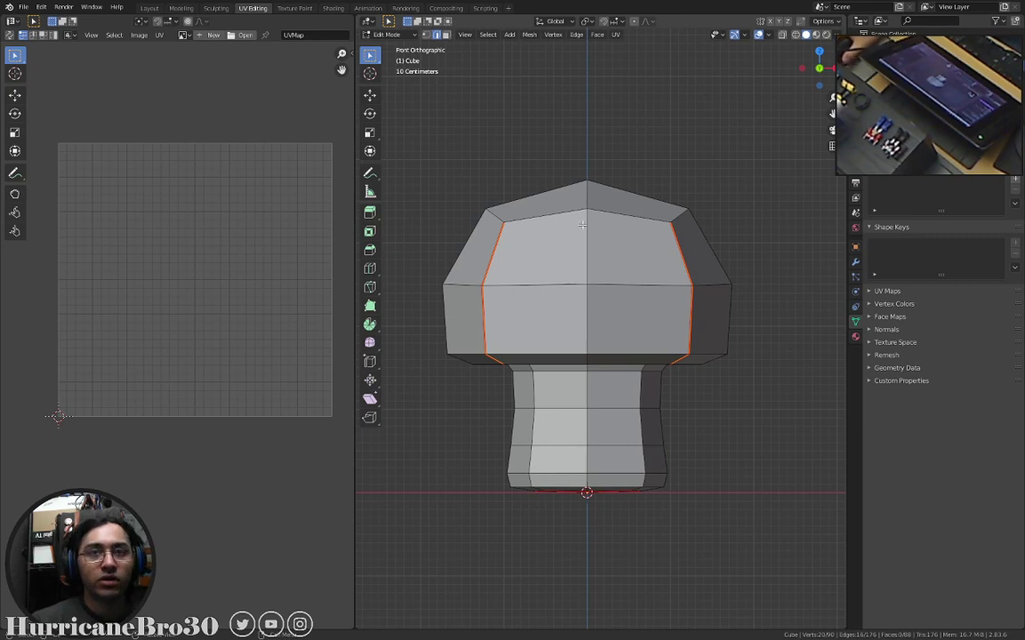
key("1")
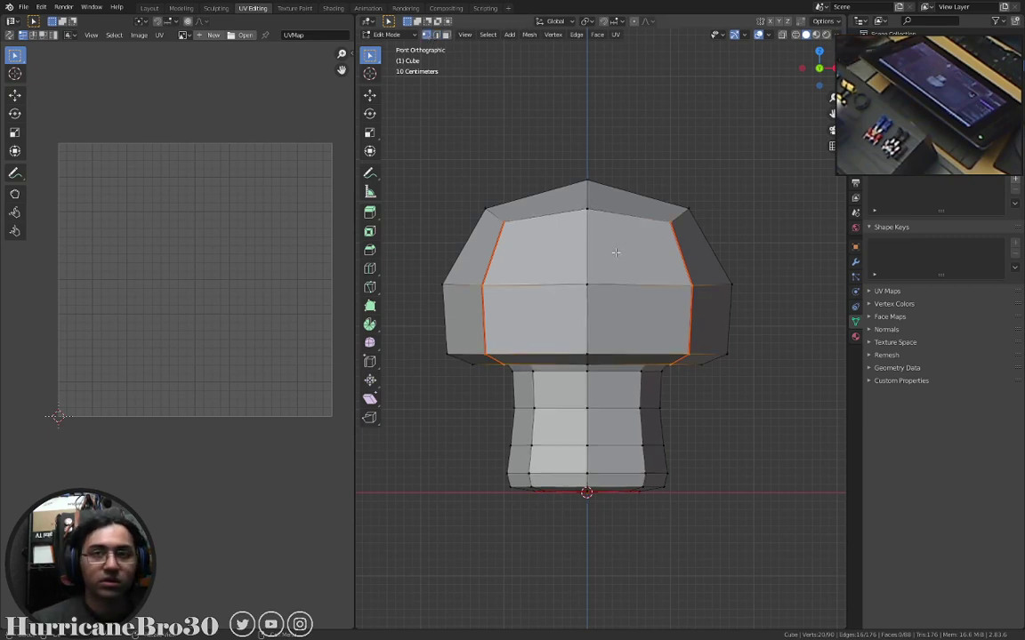
key("a")
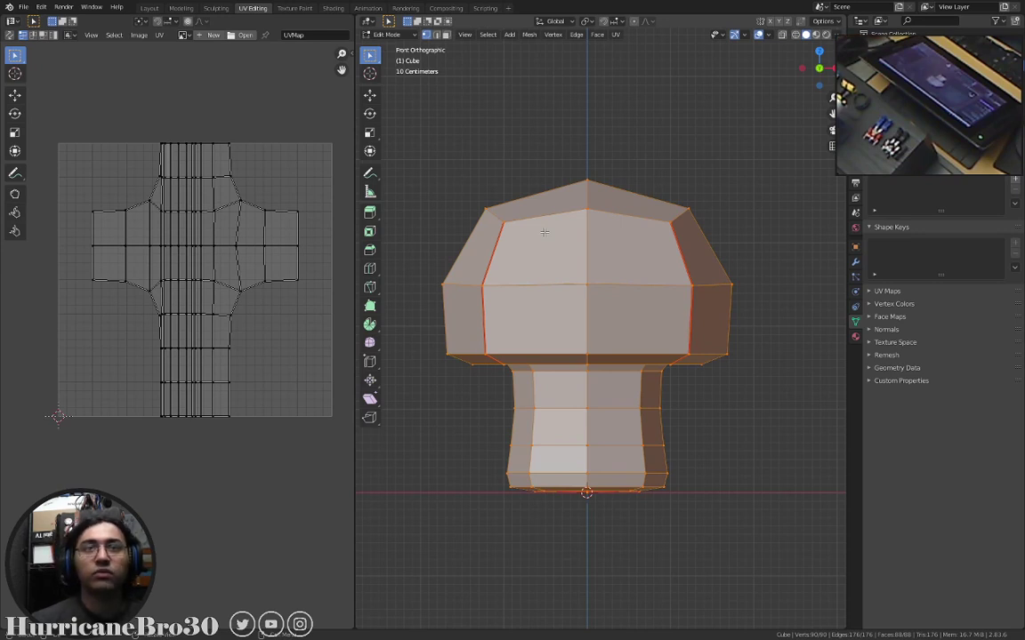
Unwrap the fully selected mushroom mesh with U > Unwrap.
key("u")
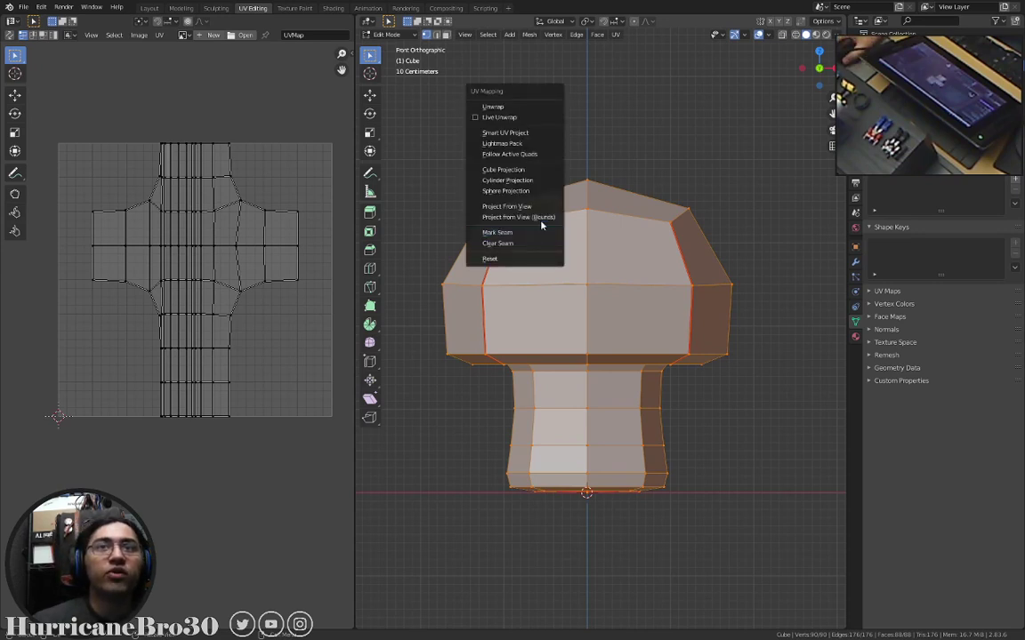
left_click(531, 108)
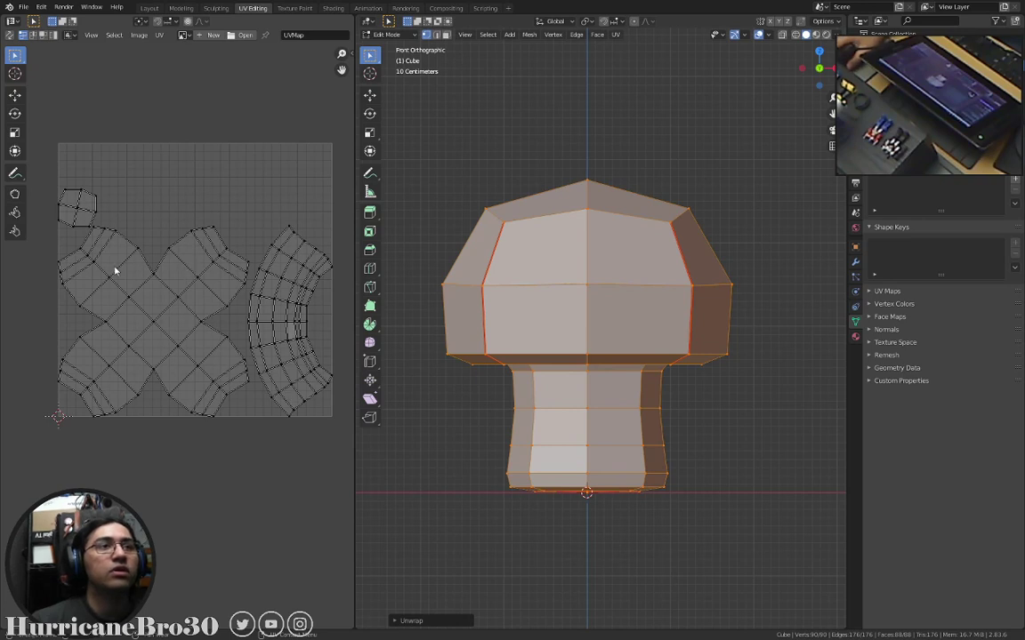
scroll(212, 258, "up", 2)
scroll(192, 274, "down", 2)
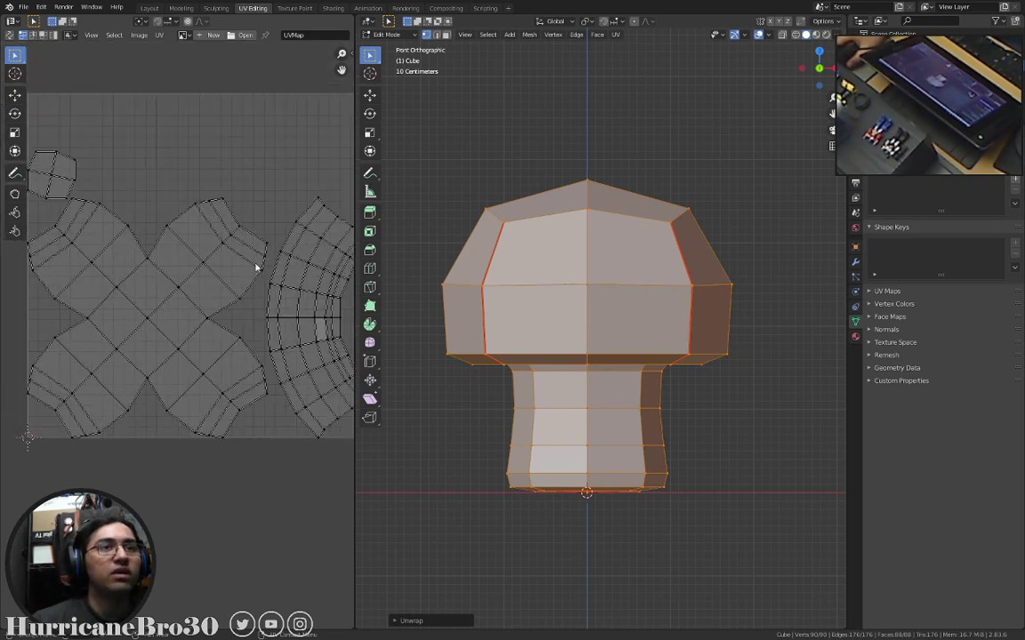
key("Home")
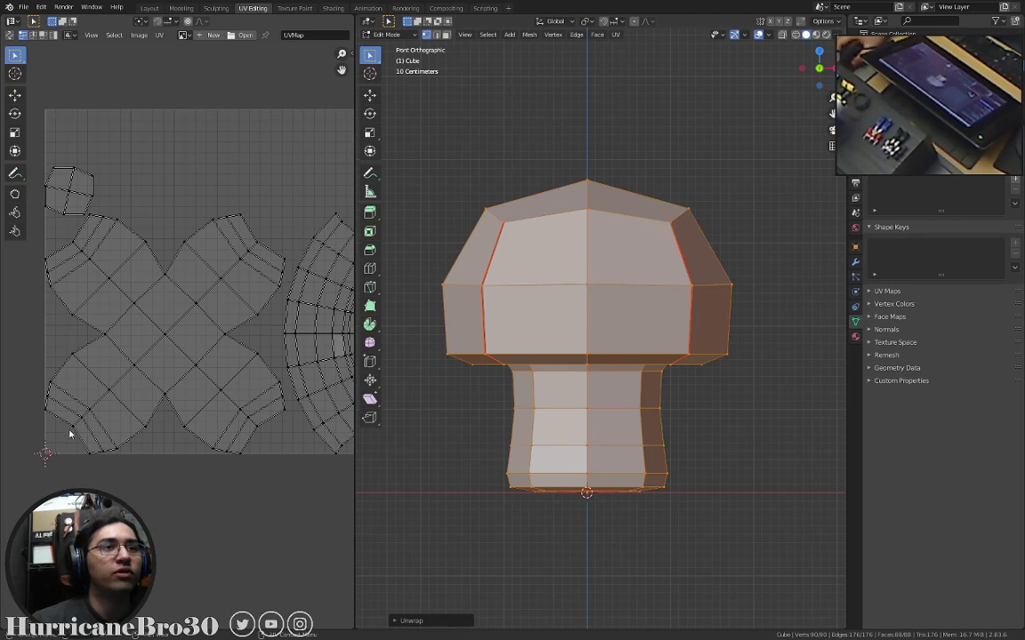
middle_click_drag(152, 248, 123, 282)
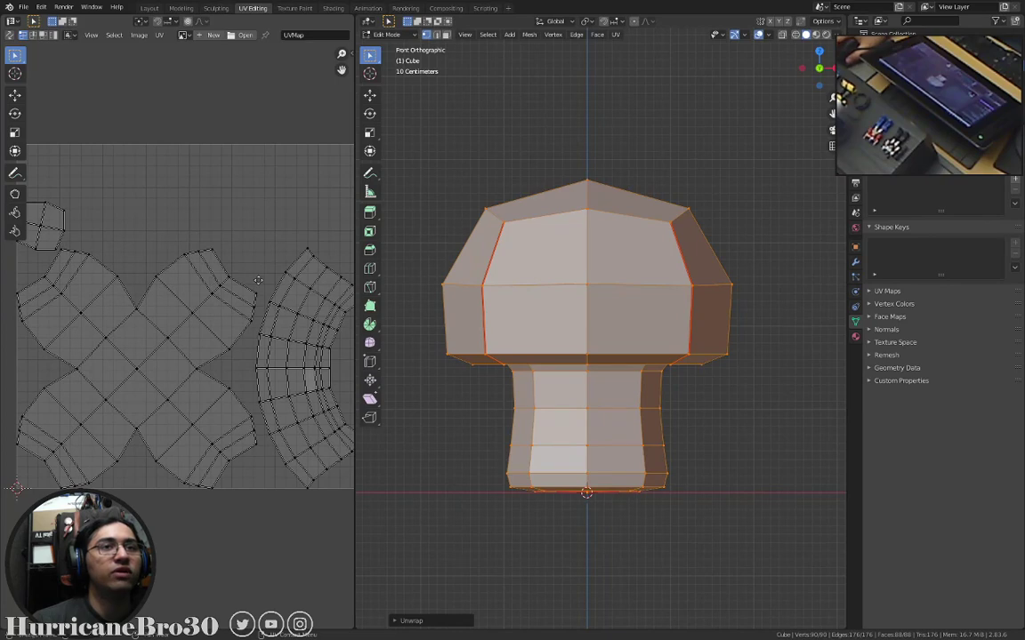
scroll(257, 280, "up", 6)
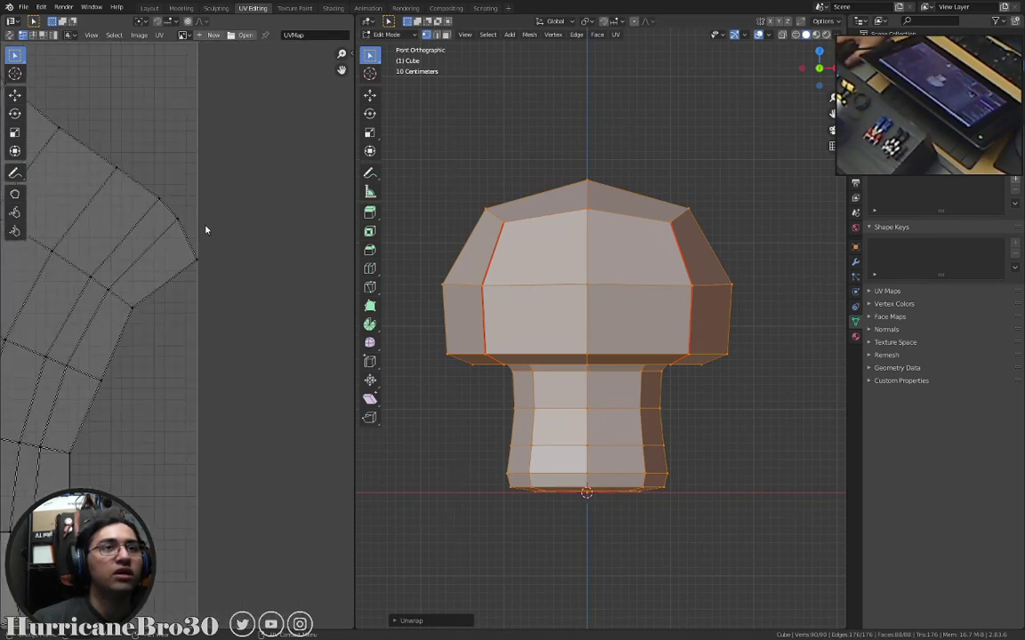
scroll(178, 221, "down", 4)
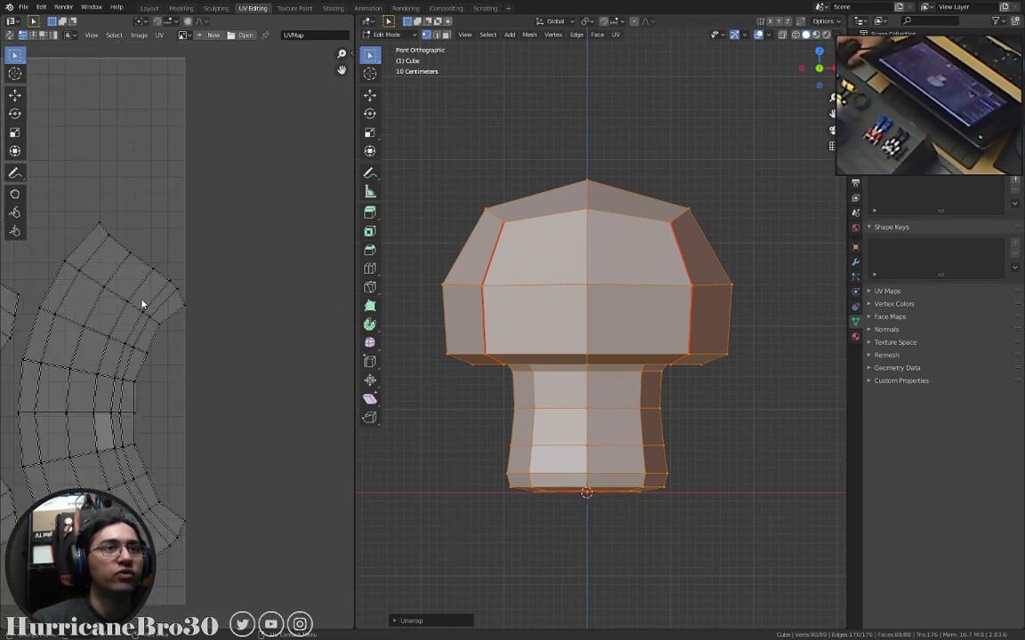
scroll(177, 266, "down", 3)
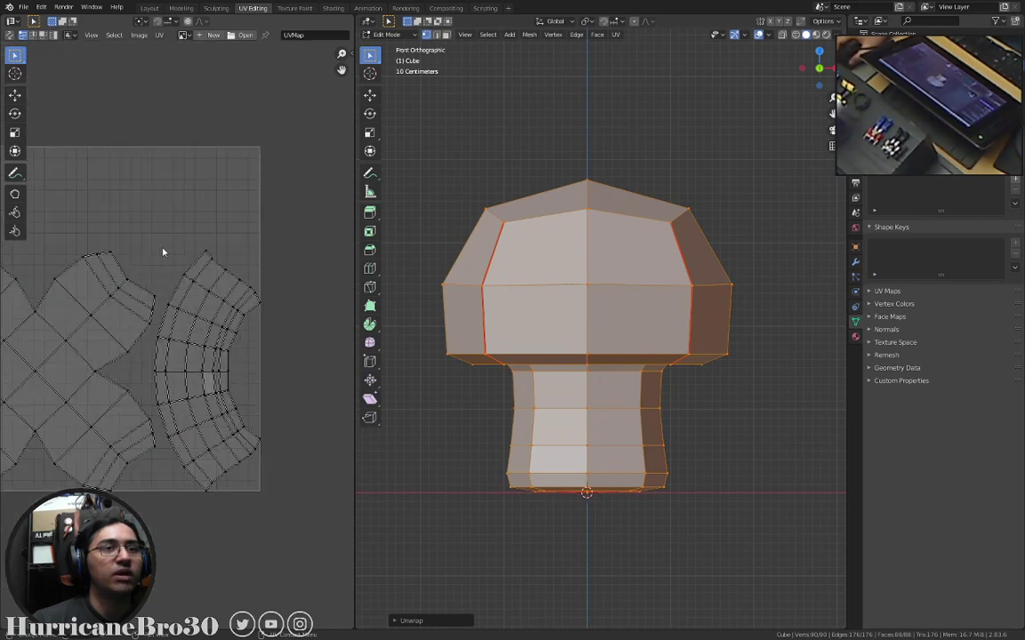
middle_click_drag(213, 251, 265, 254)
scroll(258, 256, "down", 2)
scroll(258, 256, "up", 2)
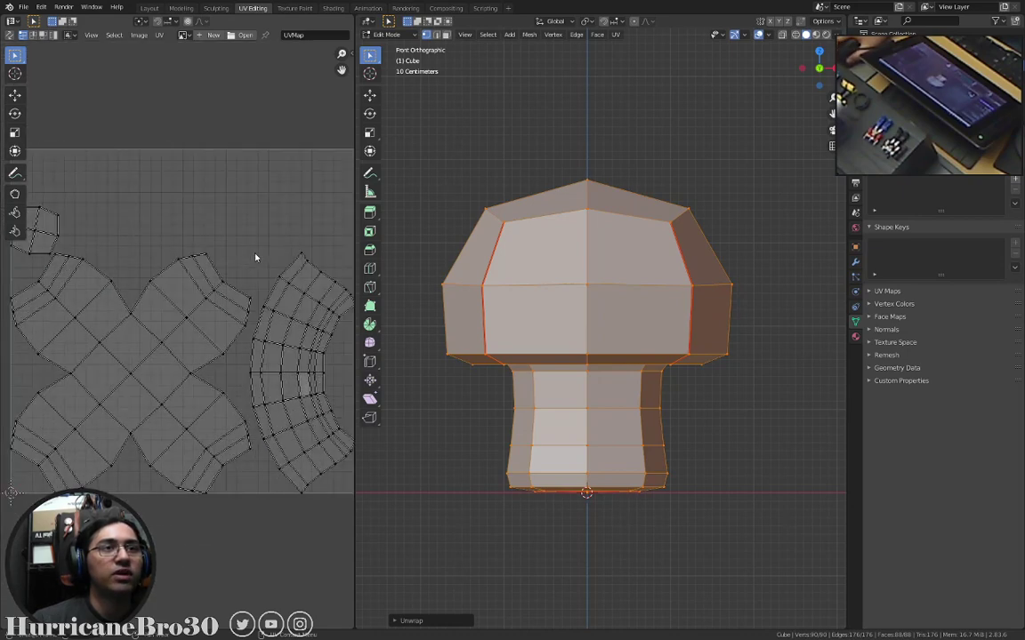
left_click_drag(205, 255, 211, 249)
right_click(211, 249)
scroll(227, 267, "down", 2, "ctrl")
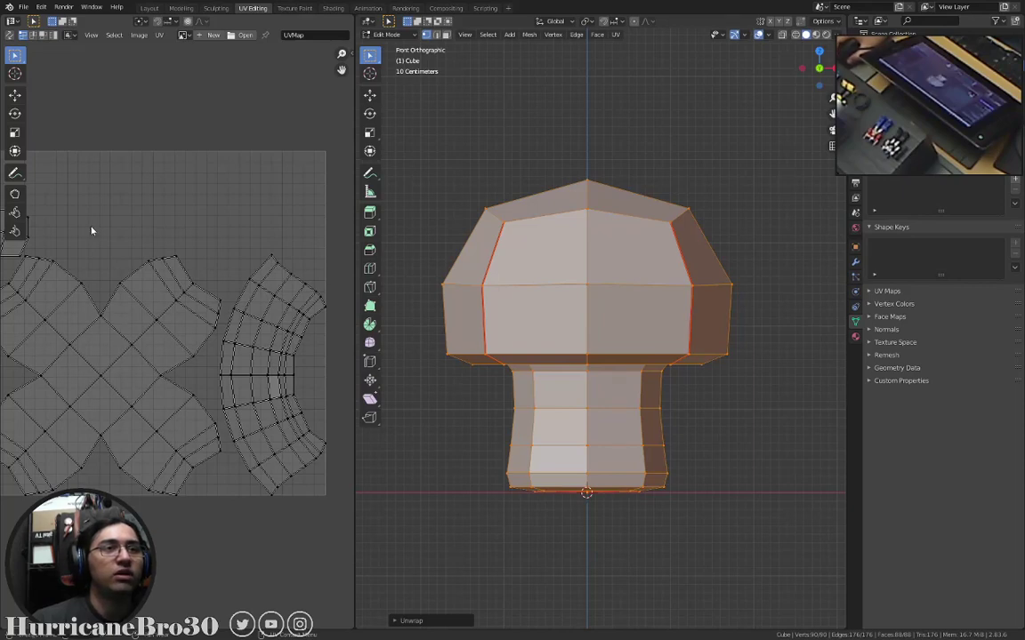
scroll(295, 267, "up", 2, "ctrl")
middle_click_drag(165, 290, 154, 290)
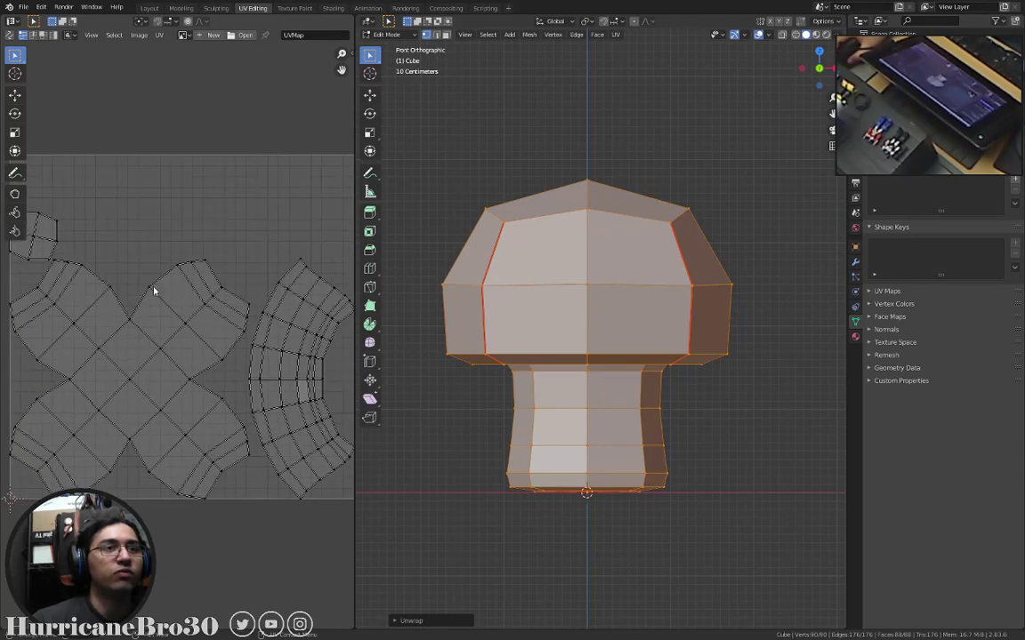
middle_click_drag(131, 249, 245, 232)
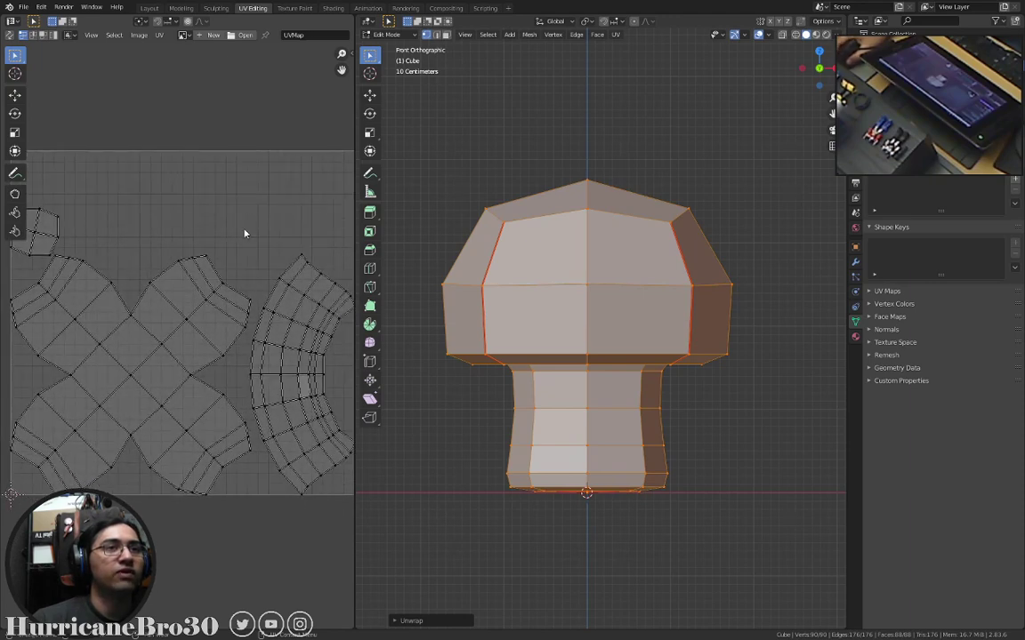
scroll(244, 234, "down", 1)
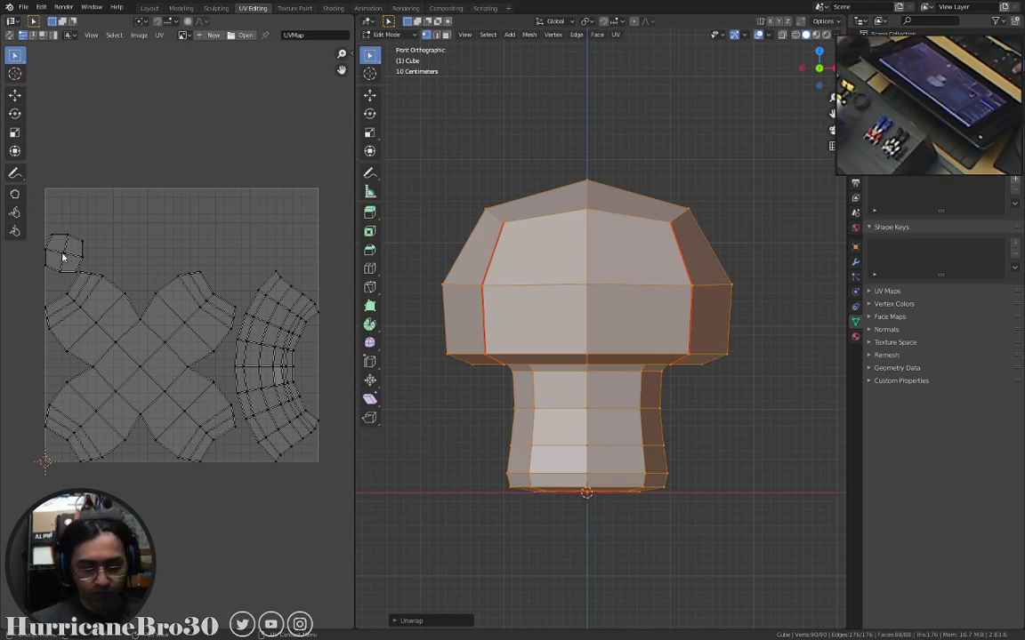
Select the small square island with L and move it to the upper right.
key("l")
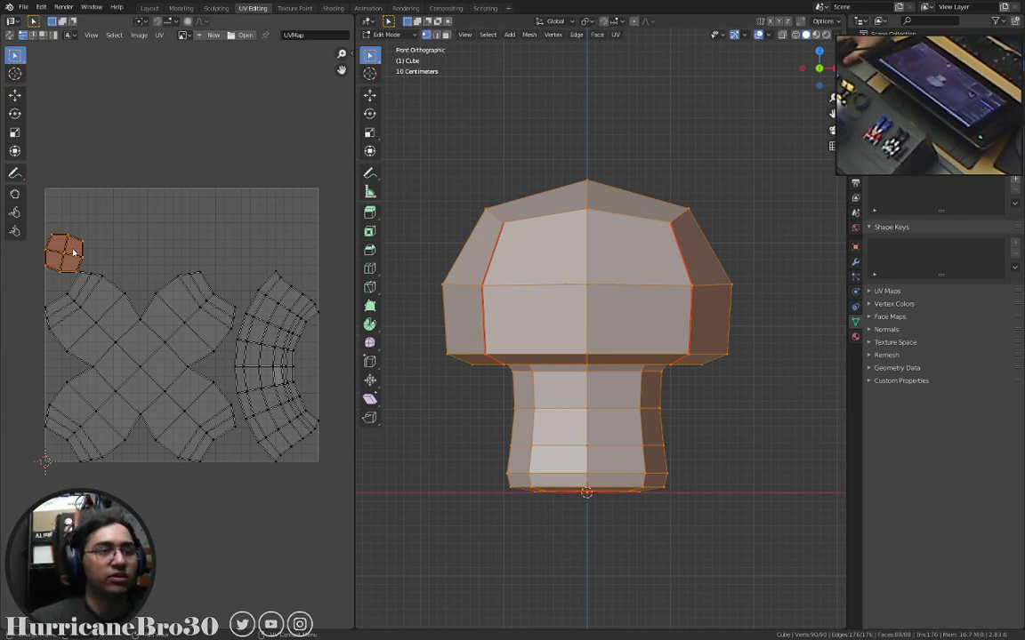
key("g")
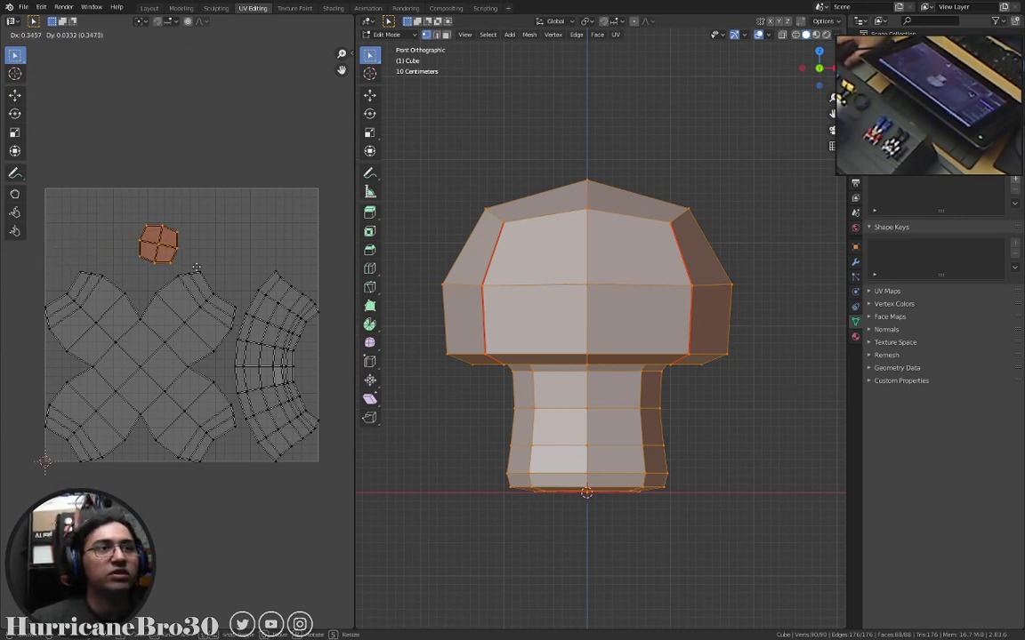
left_click(320, 236)
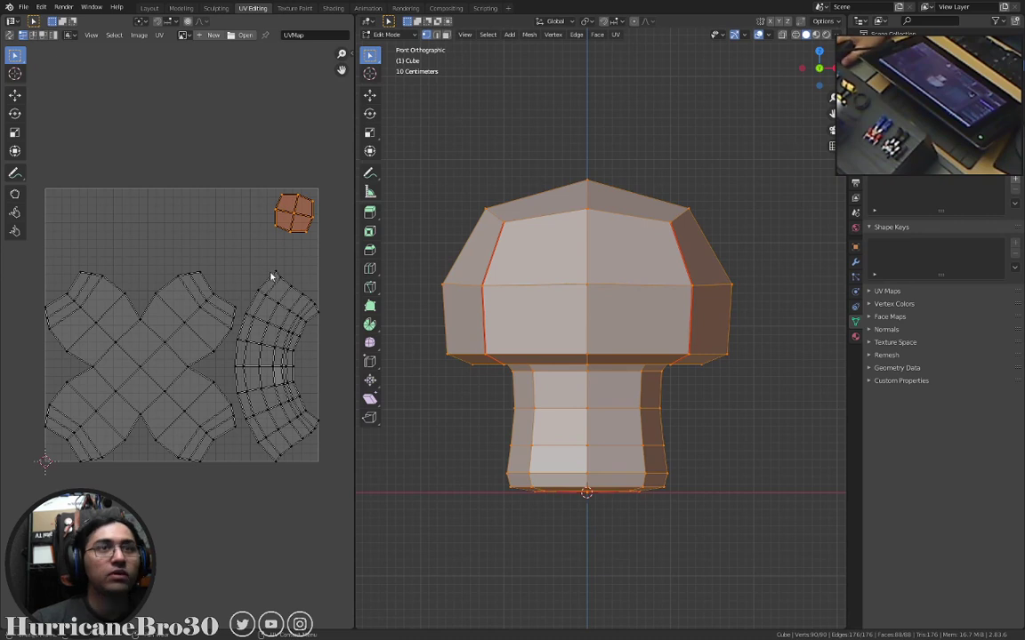
Move the cross-shaped island up near the top, then select the curved stem island.
key("a")
key("alt+a")
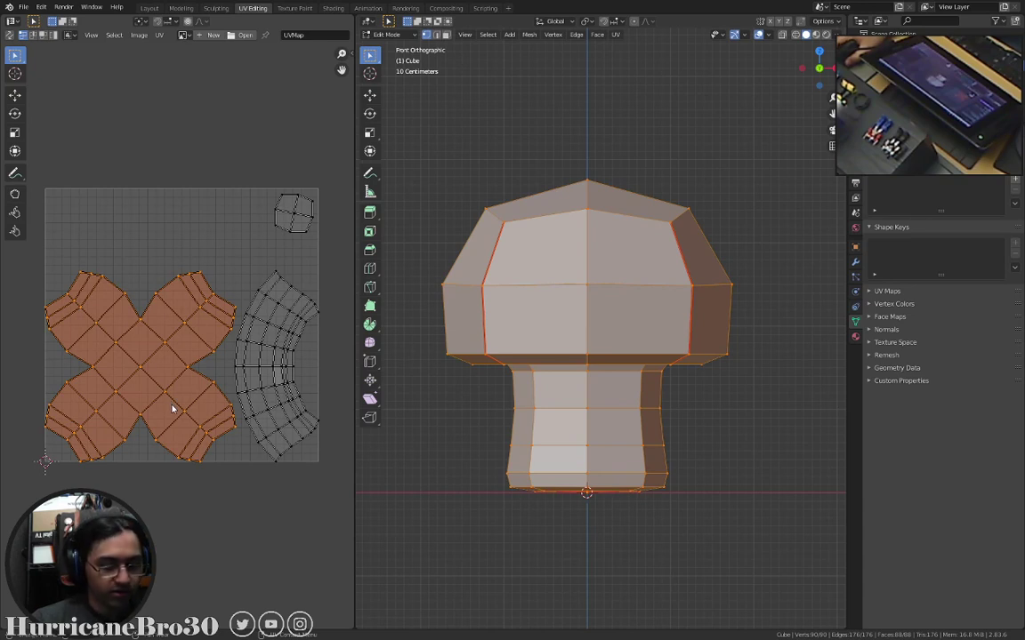
key("g")
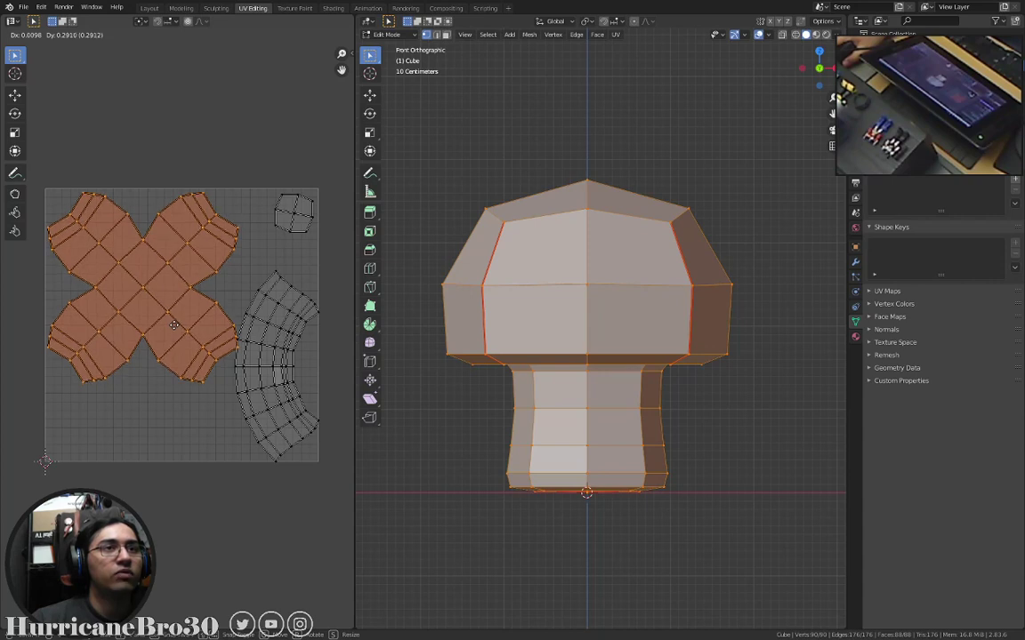
left_click(174, 325)
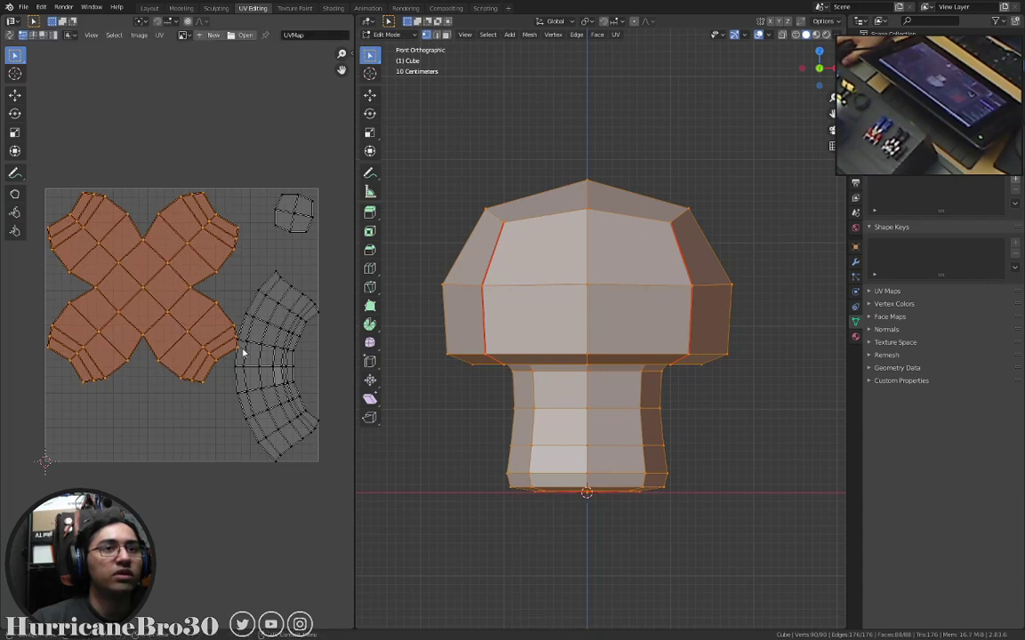
scroll(242, 353, "up", 3)
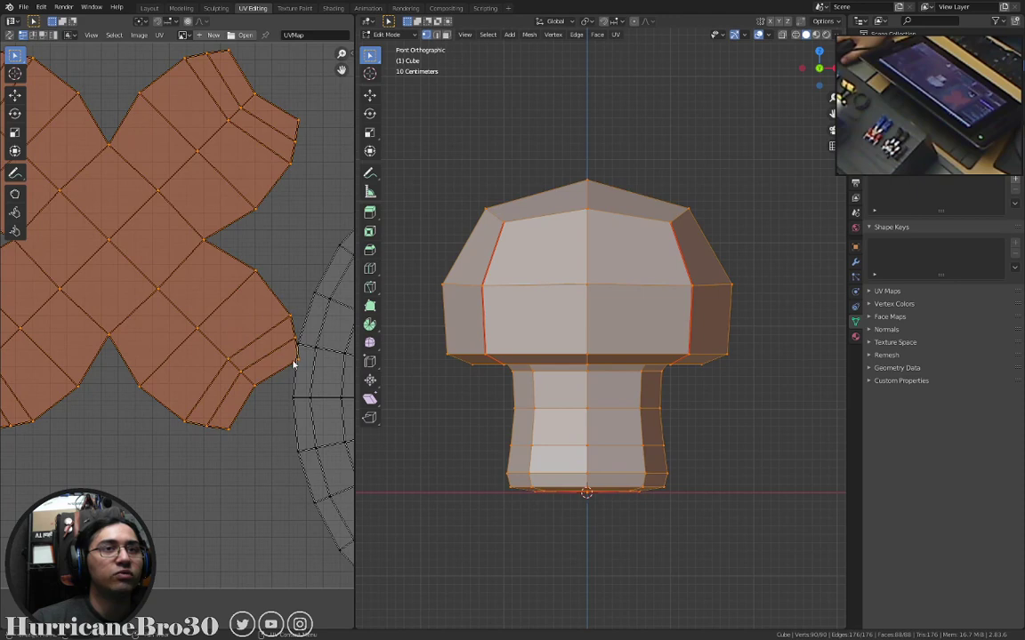
scroll(293, 360, "down", 2)
middle_click_drag(292, 359, 201, 349)
scroll(185, 357, "down", 1)
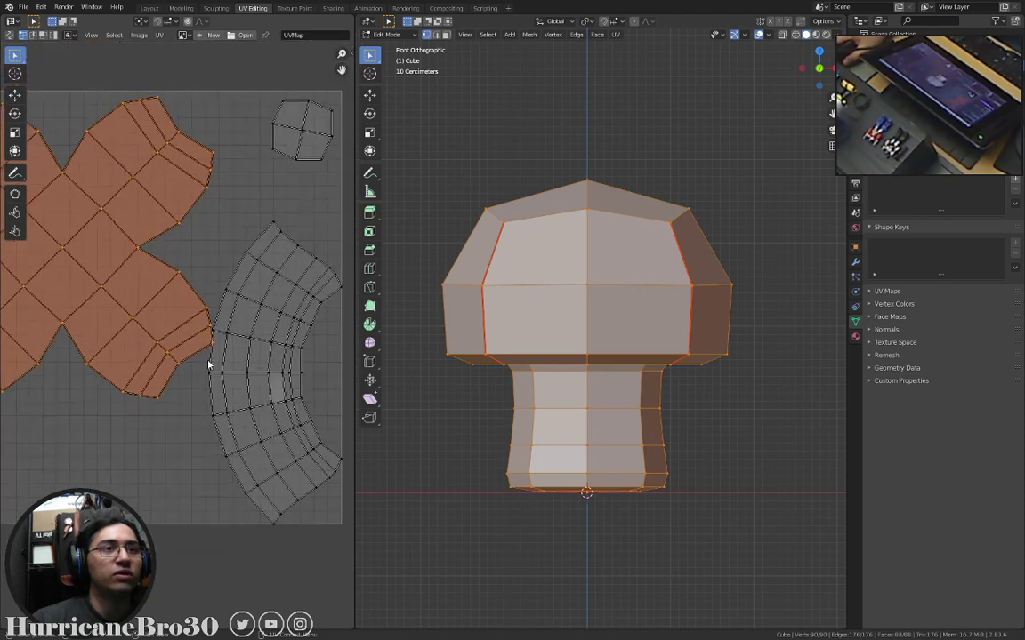
left_click(262, 314)
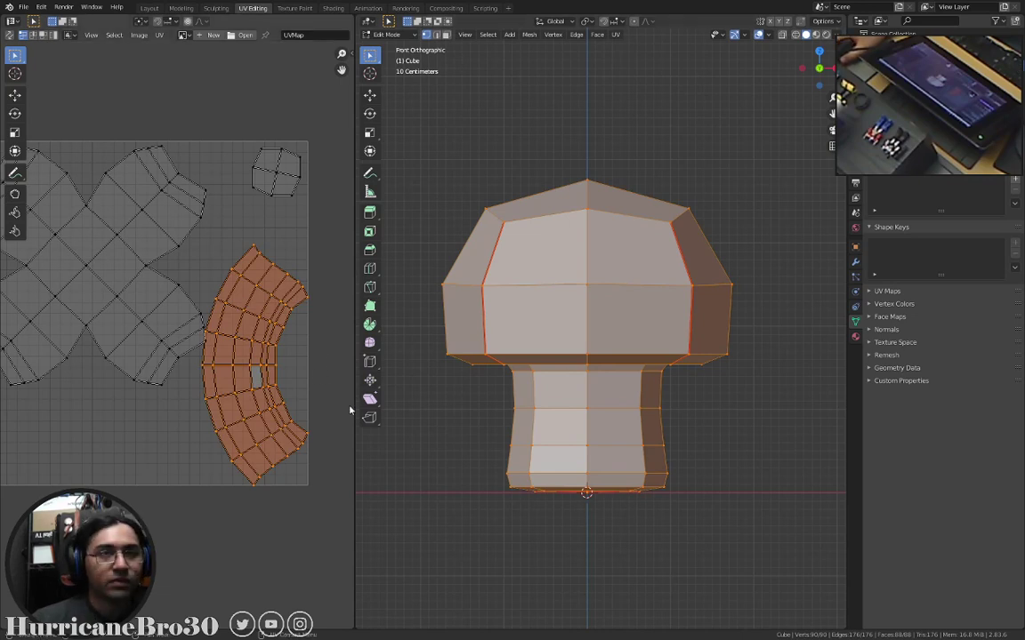
Rotate the curved stem island clockwise in two passes, cancelling an accidental mesh rotation.
key("r")
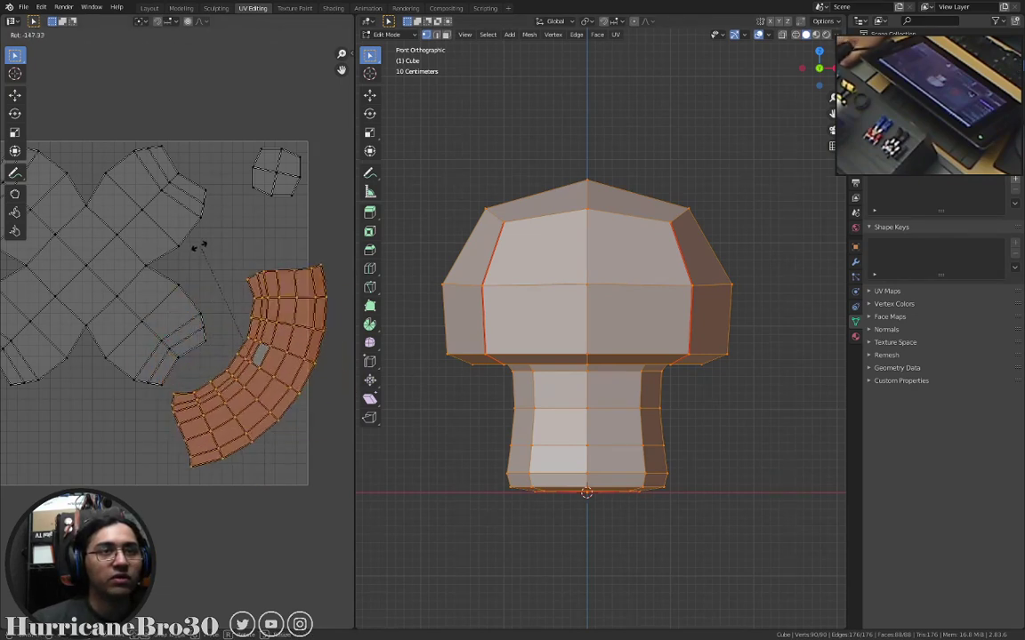
left_click(210, 247)
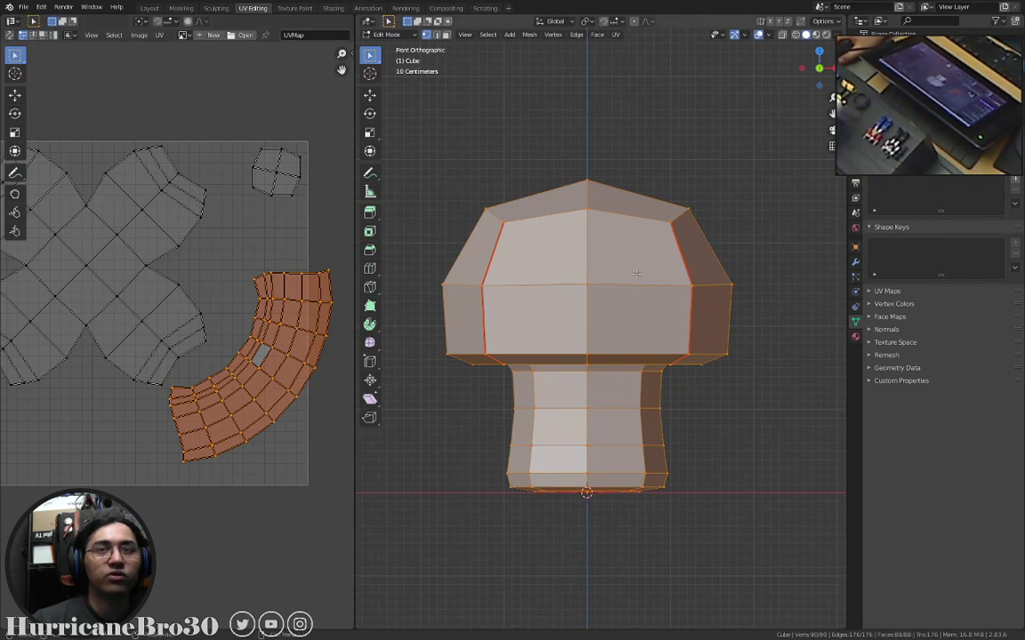
key("r")
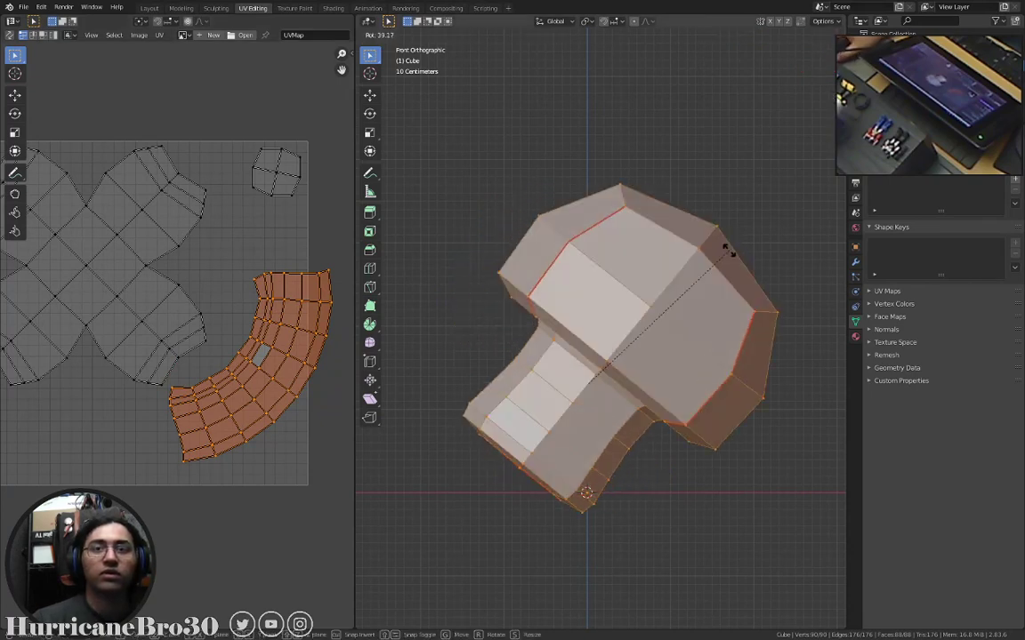
key("Escape")
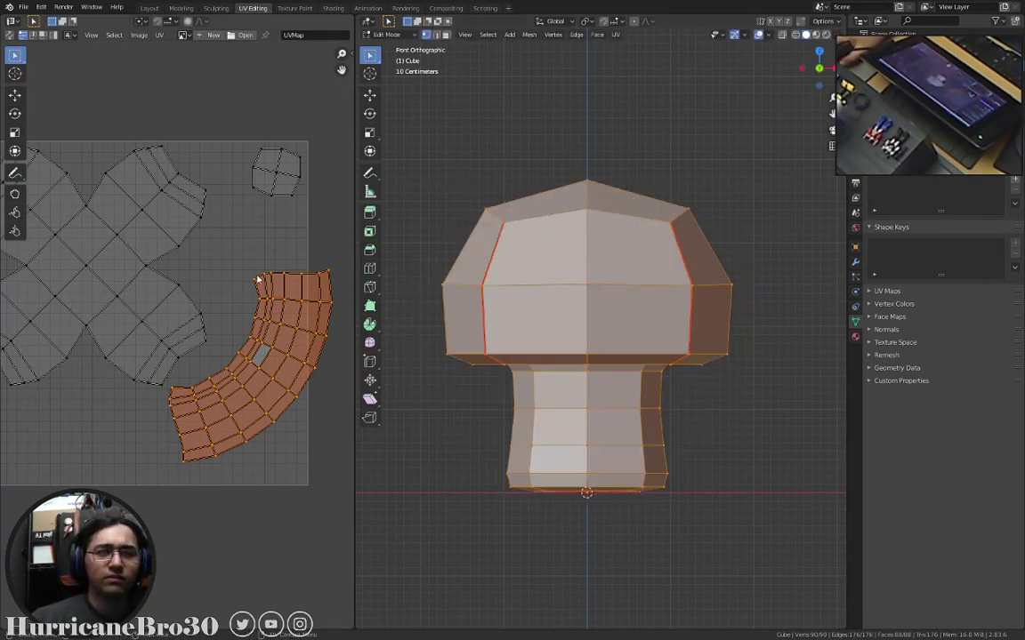
key("r")
left_click(282, 325)
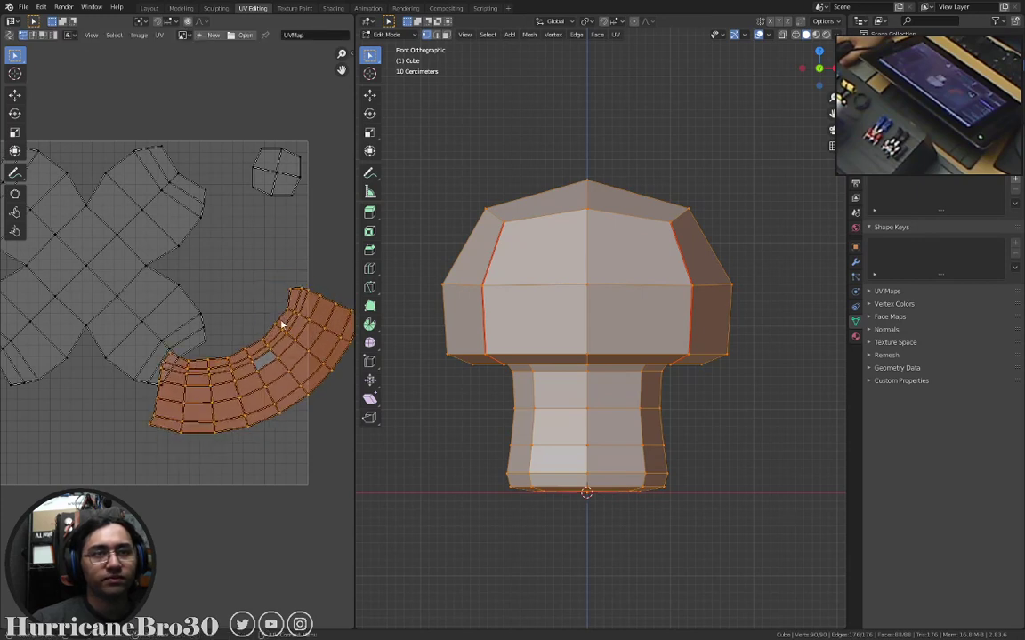
Nudge the stem island into the lower part of the layout with three small moves.
key("g")
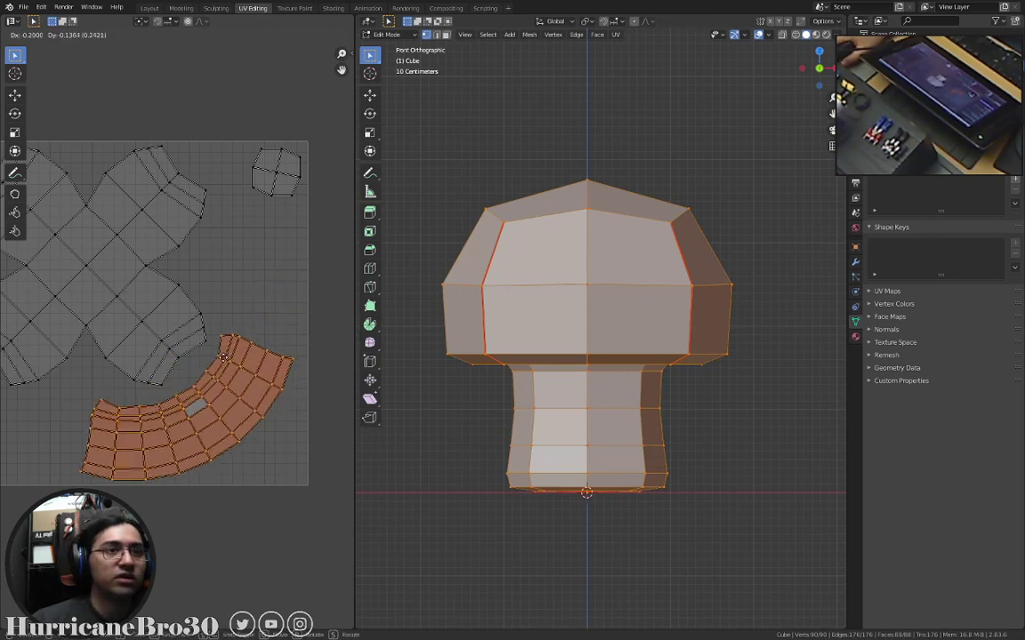
left_click(239, 266)
key("g")
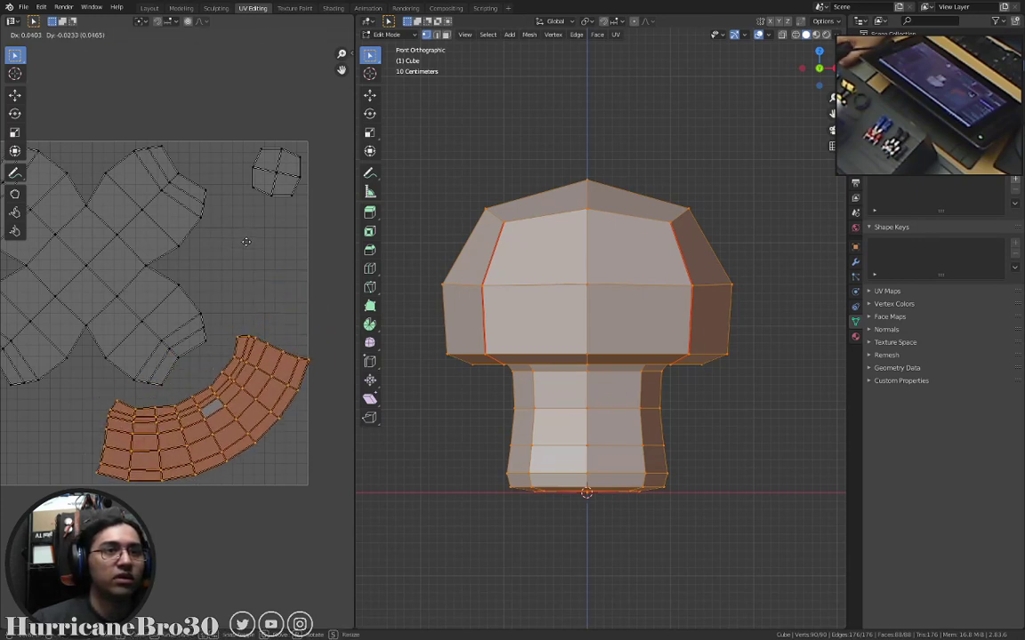
left_click(238, 243)
key("g")
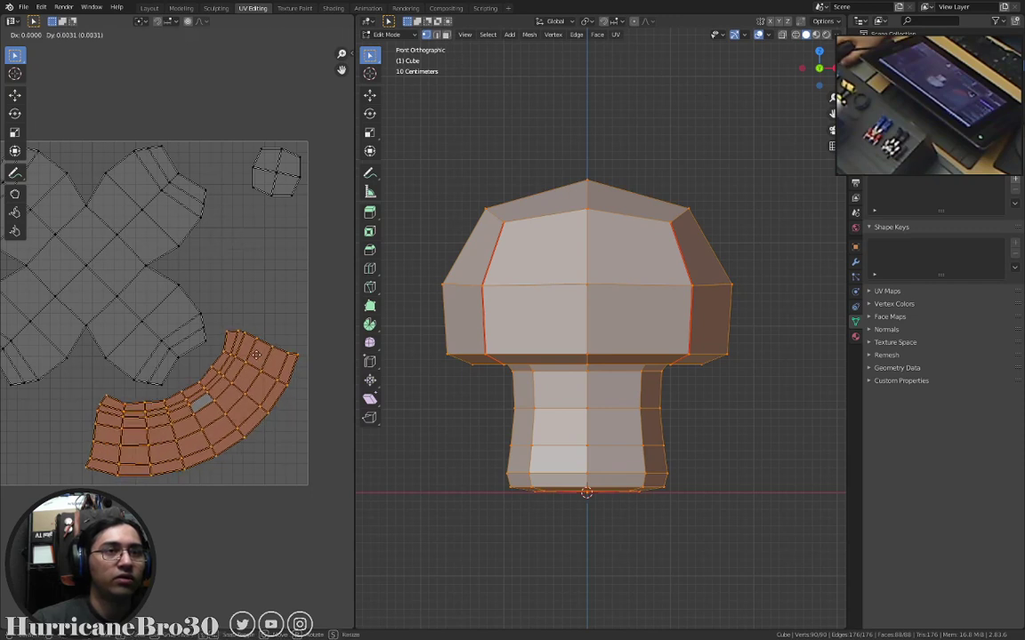
left_click(257, 359)
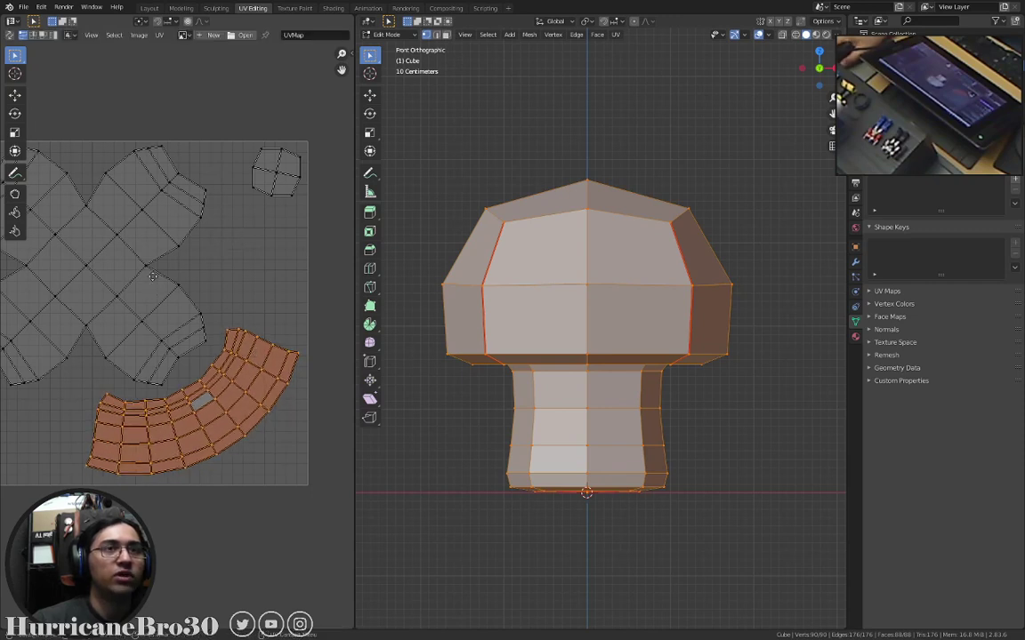
Deselect all UV islands and orbit the mushroom to an angled perspective view.
middle_click_drag(153, 276, 230, 361)
middle_click_drag(91, 294, 116, 386)
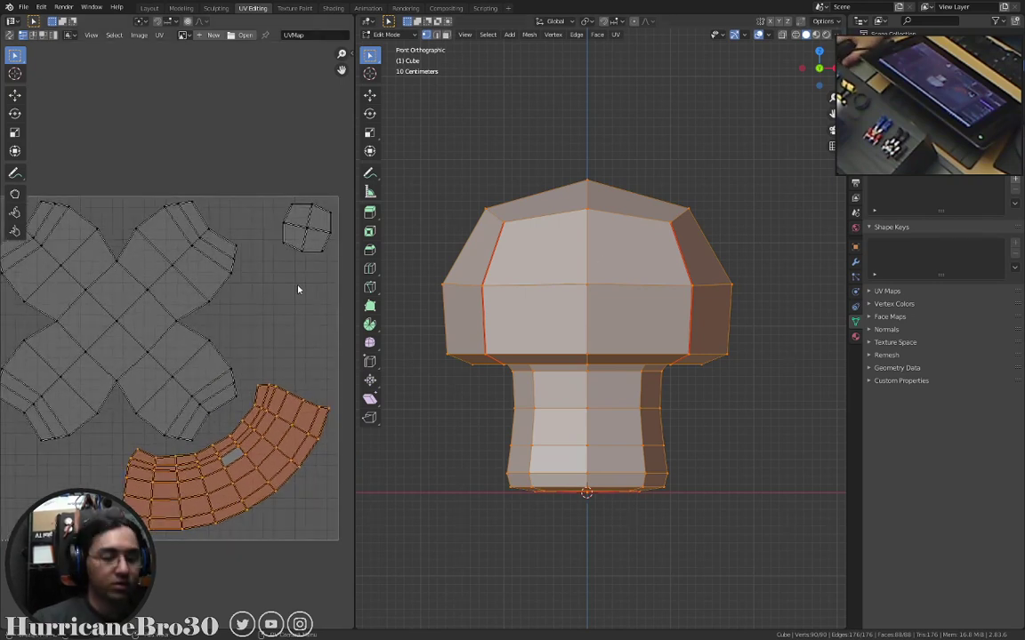
scroll(288, 288, "down", 1)
scroll(217, 304, "up", 1)
scroll(215, 304, "down", 1)
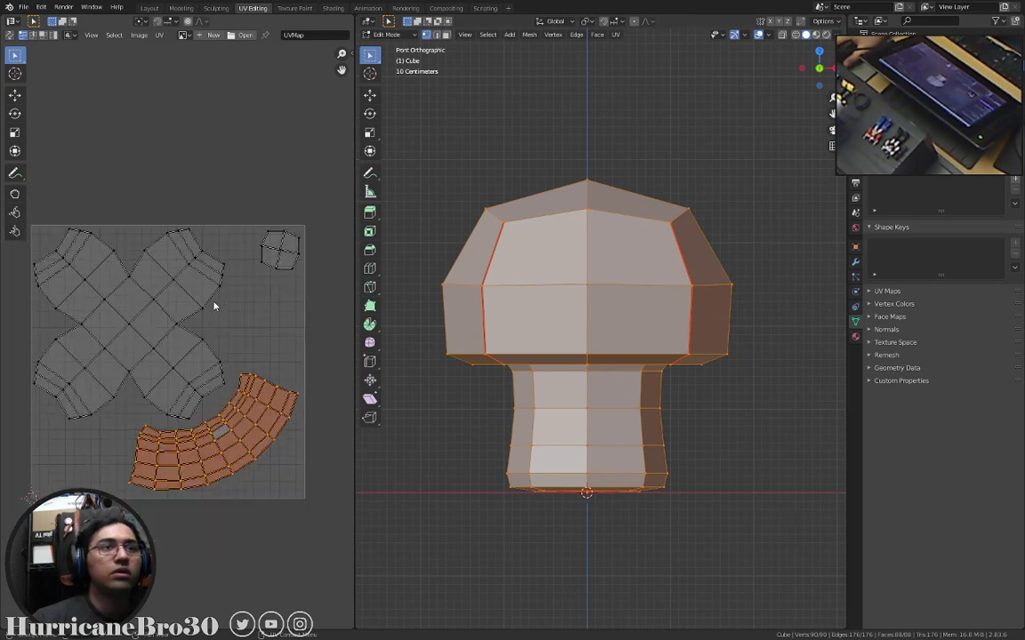
left_click(214, 305)
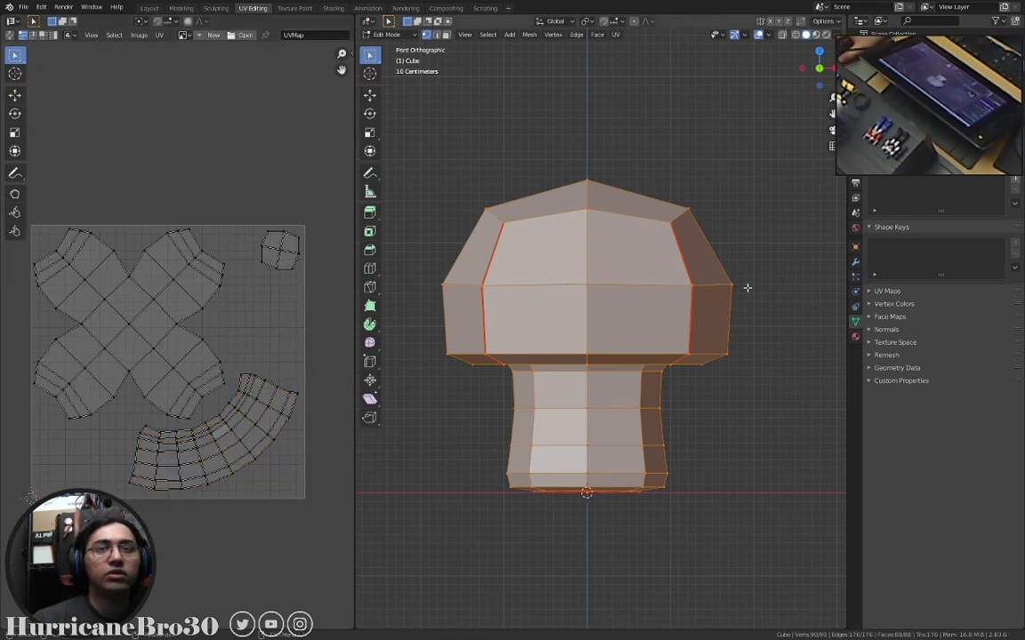
middle_click_drag(563, 257, 650, 278)
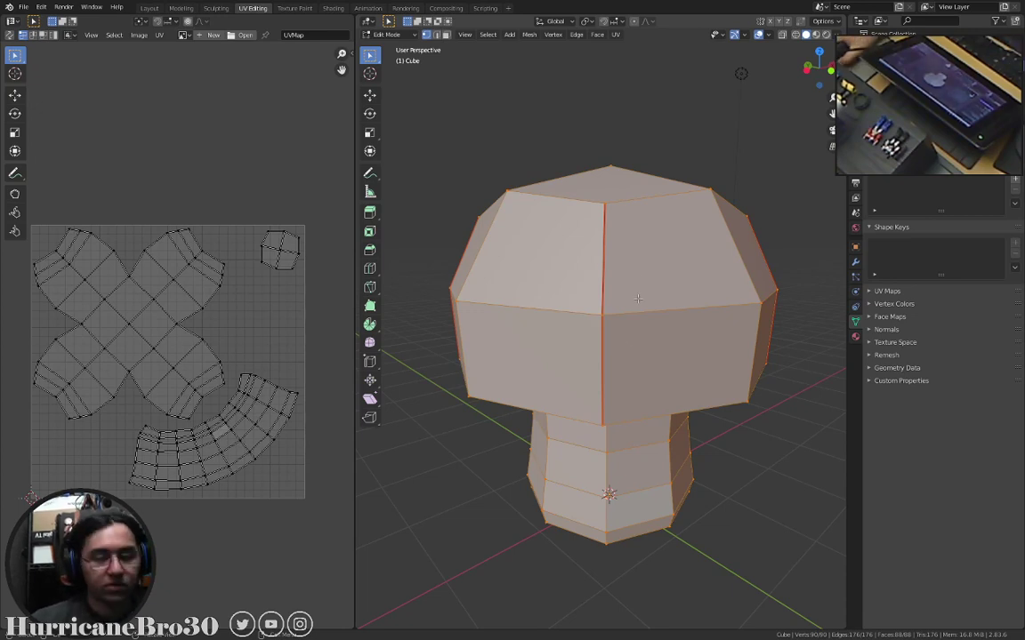
Leave Edit Mode, orbit and zoom out around the mushroom, then re-enter Edit Mode.
key("Tab")
middle_click_drag(605, 315, 573, 302)
scroll(532, 316, "down", 2)
key("Tab")
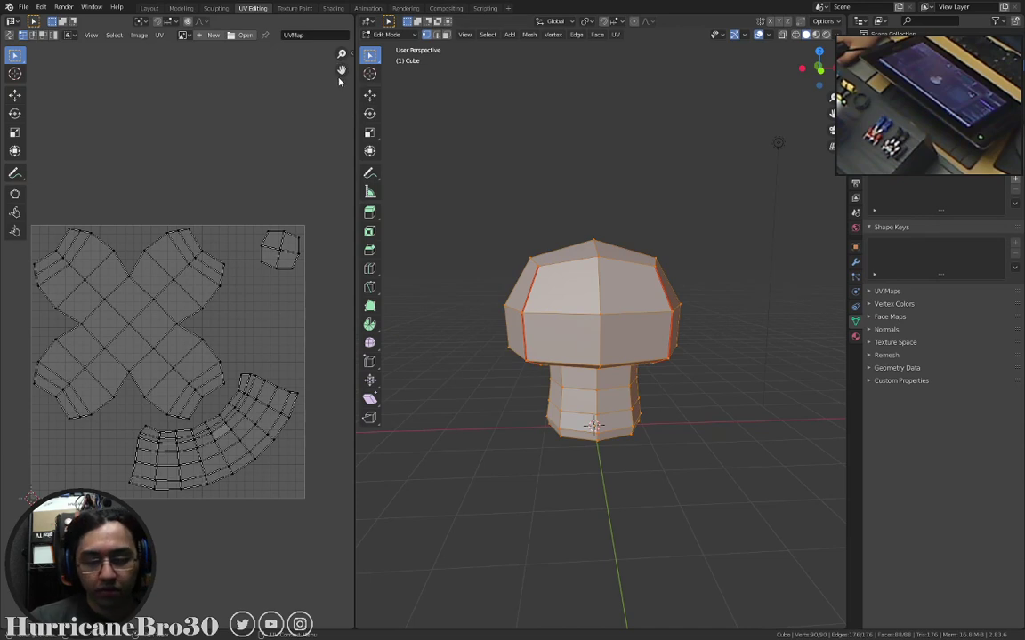
left_click(288, 9)
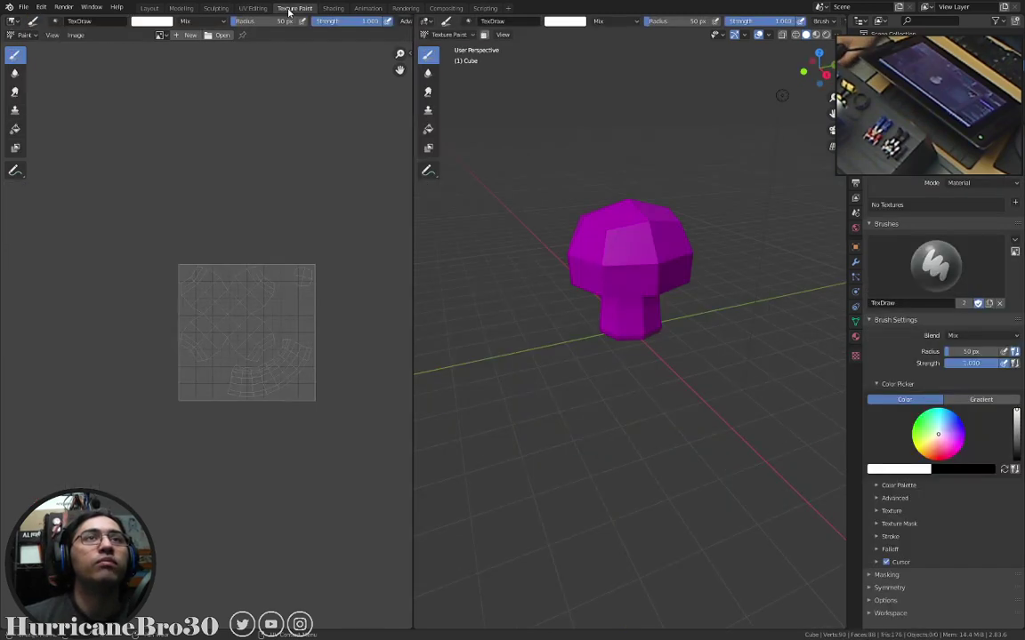
mouse_move(684, 325)
middle_mouse_down()
mouse_move(578, 240)
mouse_move(585, 224)
middle_mouse_up()
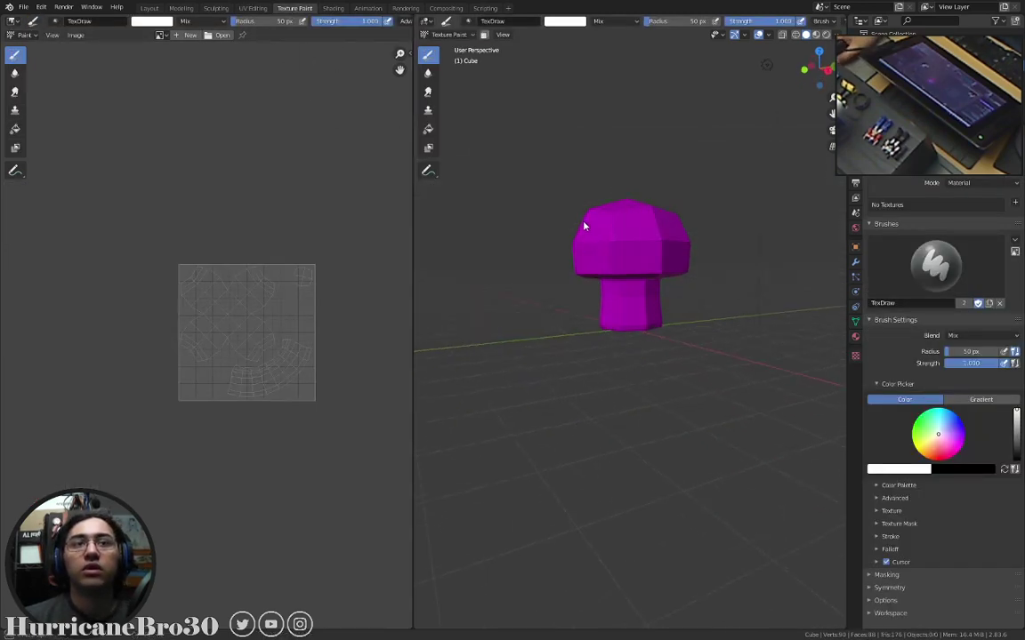
middle_click_drag(677, 228, 648, 316)
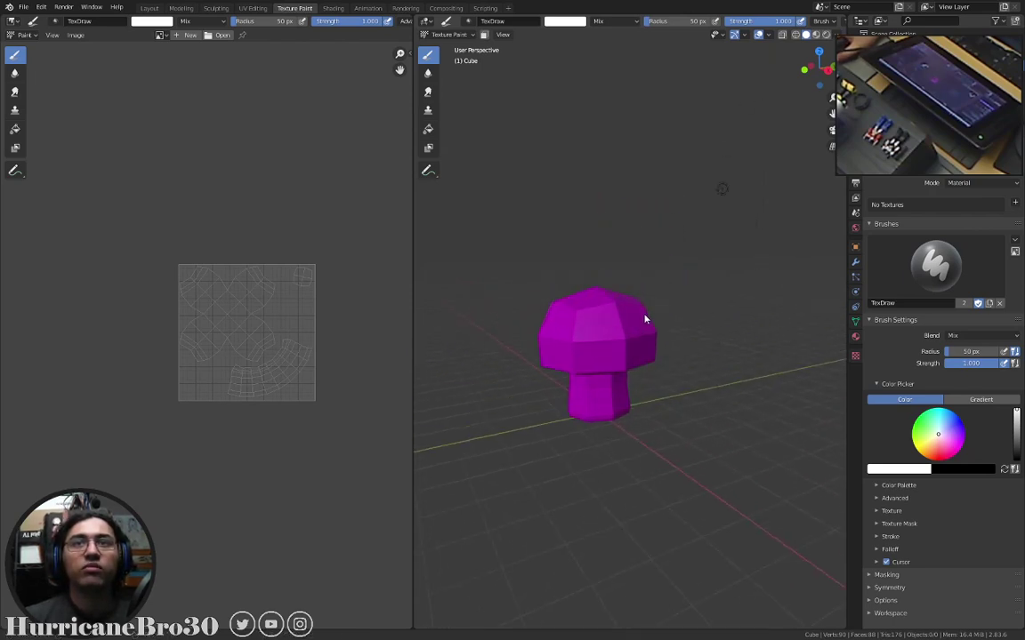
scroll(633, 320, "up", 5)
middle_click_drag(591, 368, 633, 328)
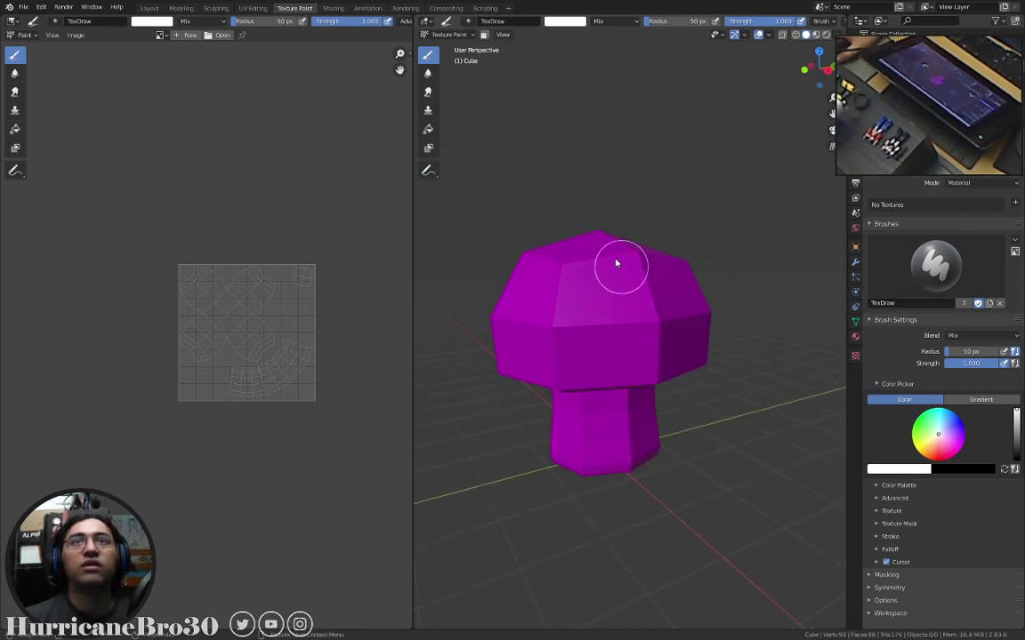
mouse_move(551, 277)
middle_mouse_down()
mouse_move(665, 368)
mouse_move(667, 346)
middle_mouse_up()
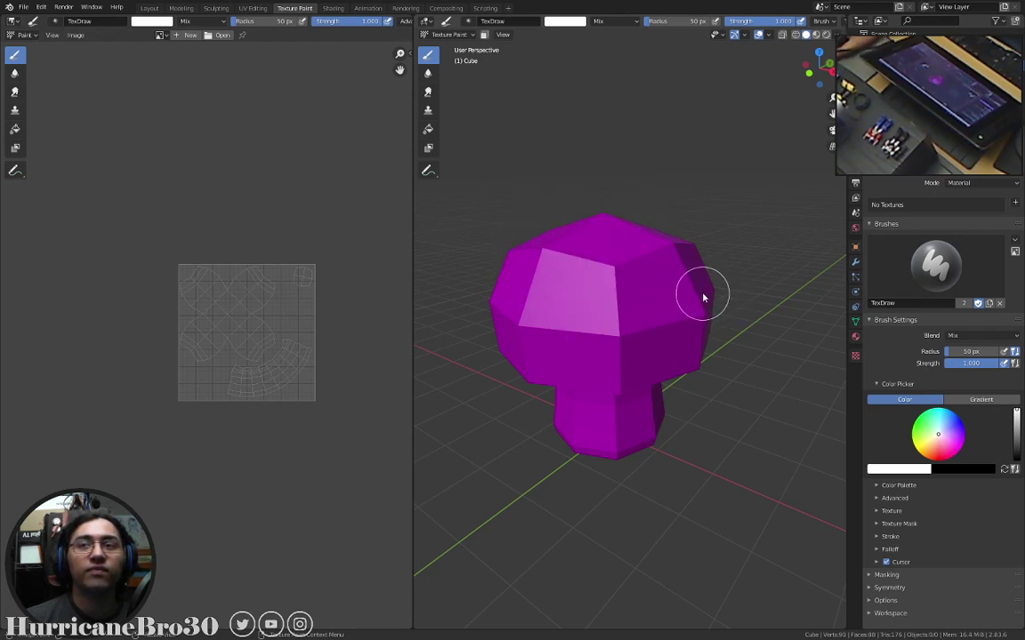
middle_click_drag(704, 293, 689, 291)
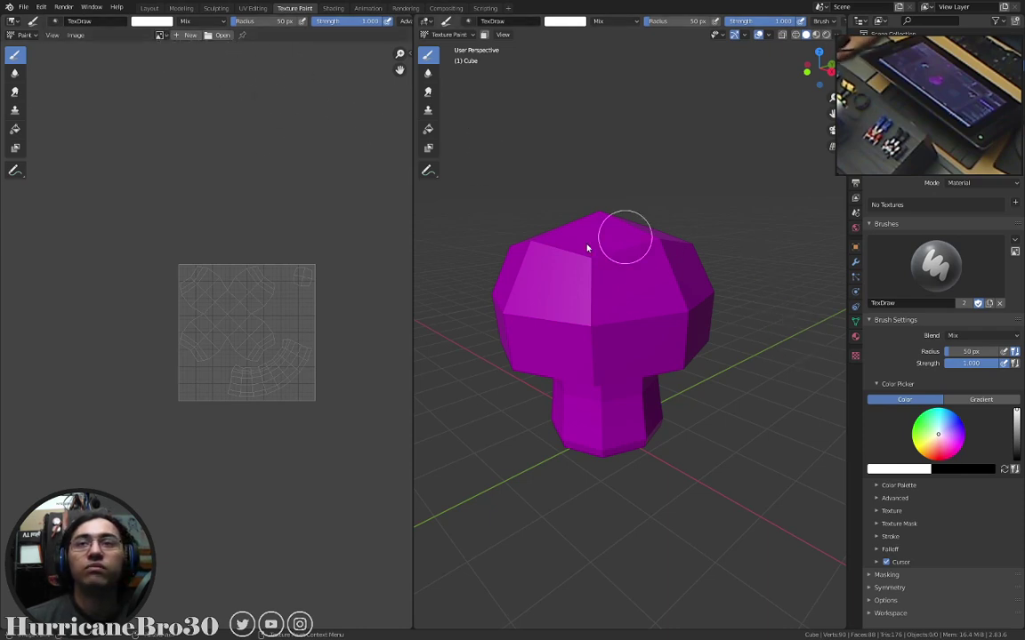
middle_click_drag(588, 270, 601, 263)
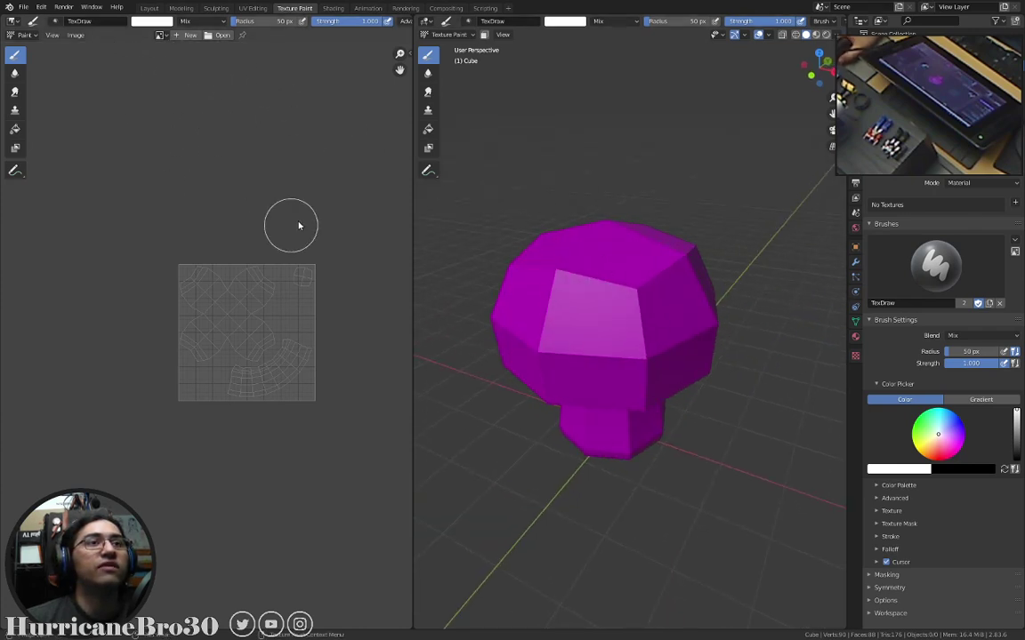
scroll(314, 318, "up", 3)
middle_click_drag(314, 318, 253, 303)
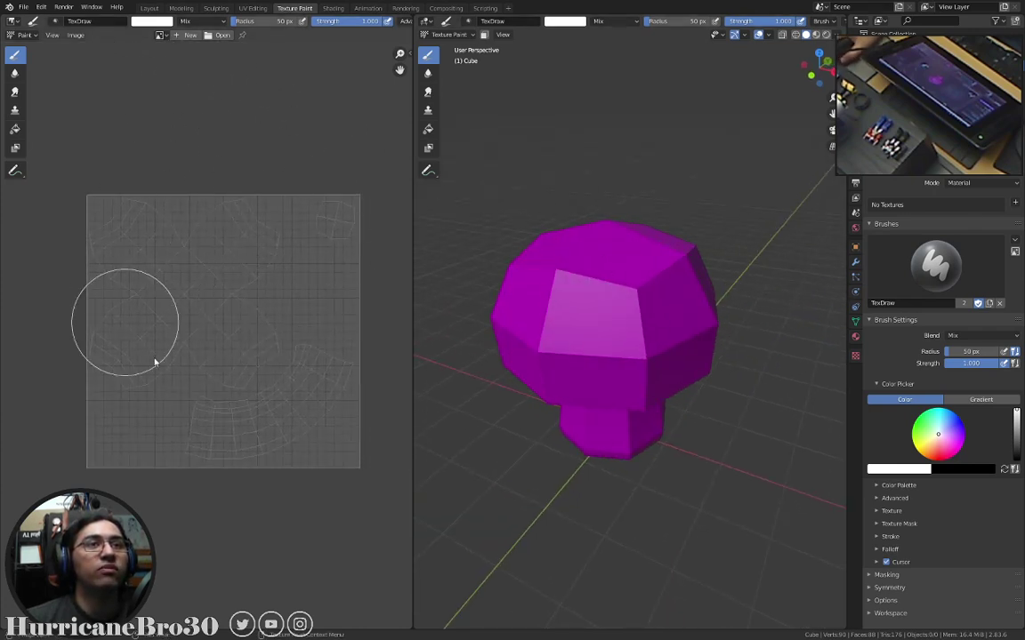
Create a new 1024 × 1024 image named 'Mushroom Base Color' in the Image Editor.
left_click(184, 39)
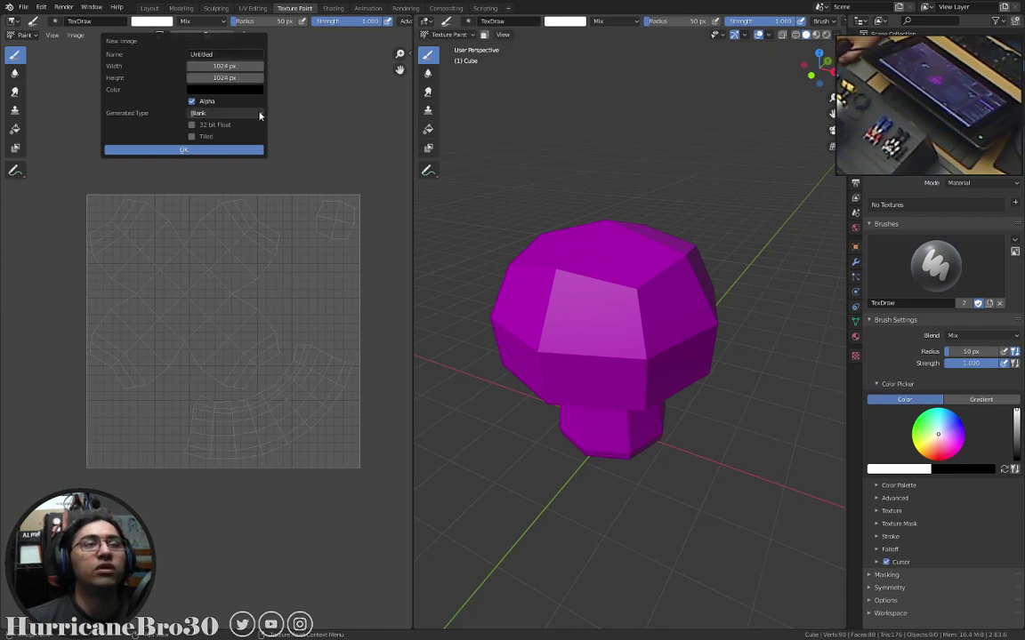
left_click(228, 56)
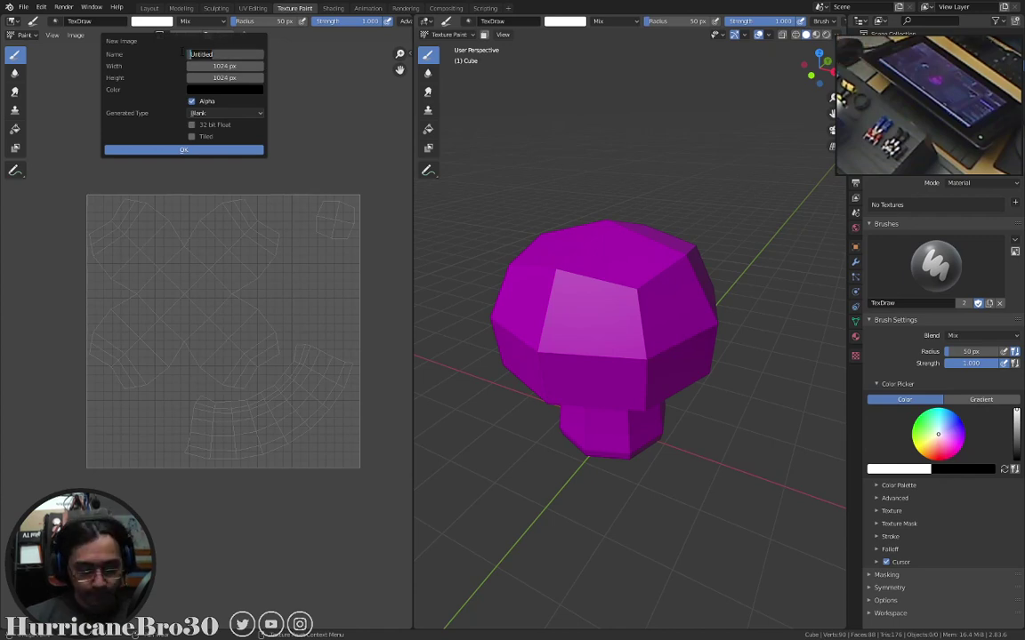
type("Mushroom")
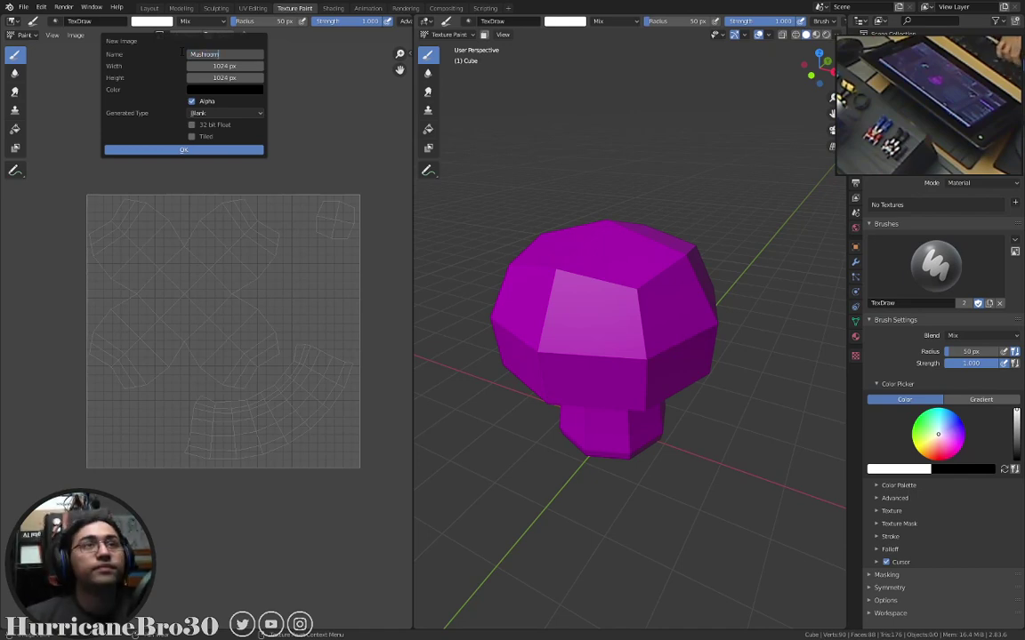
type(" Base C")
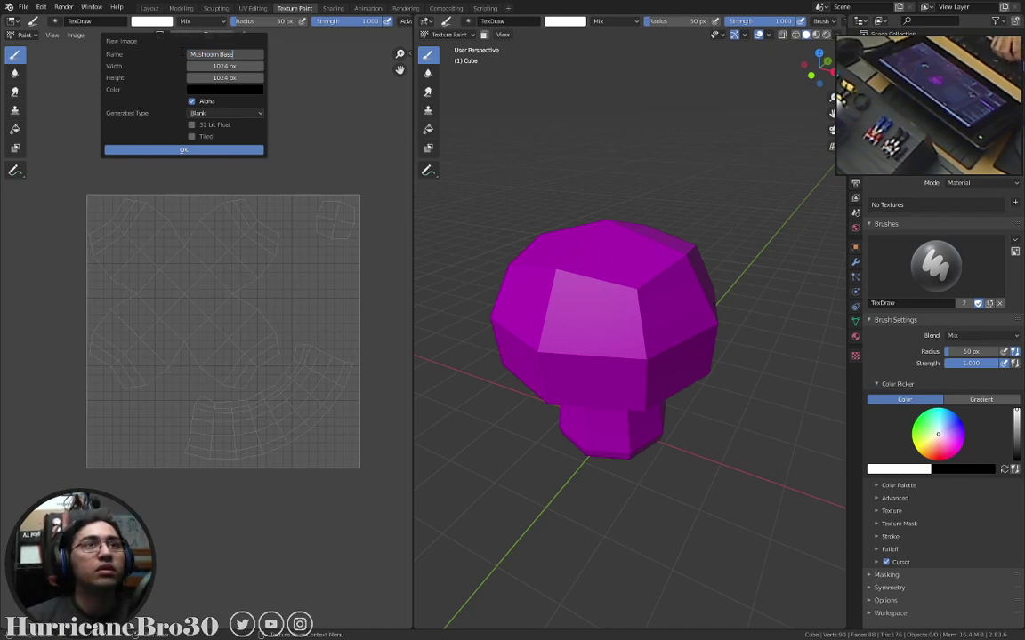
type("olor")
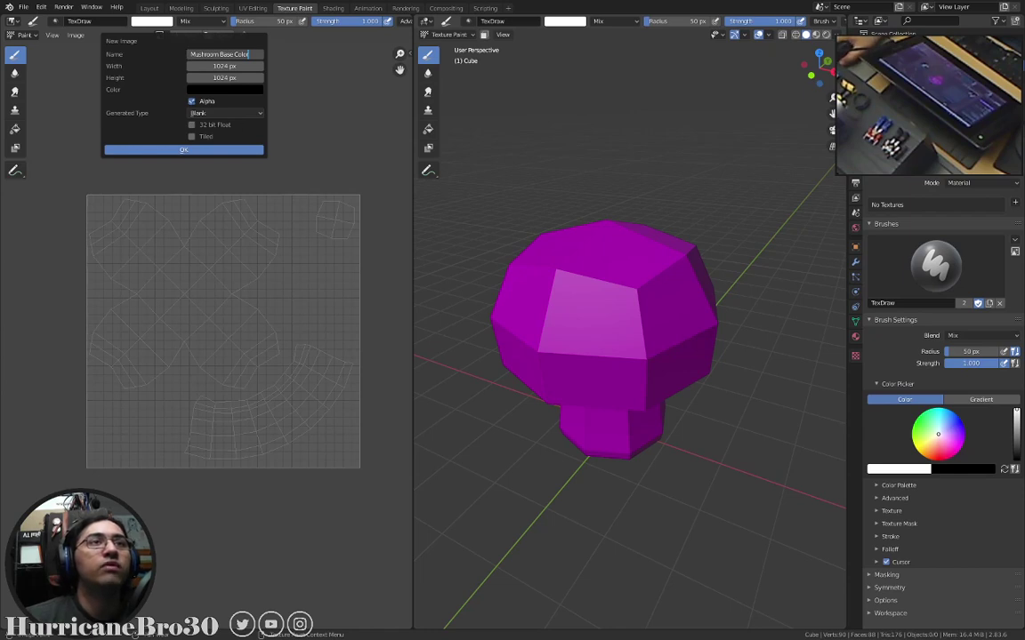
left_click(175, 149)
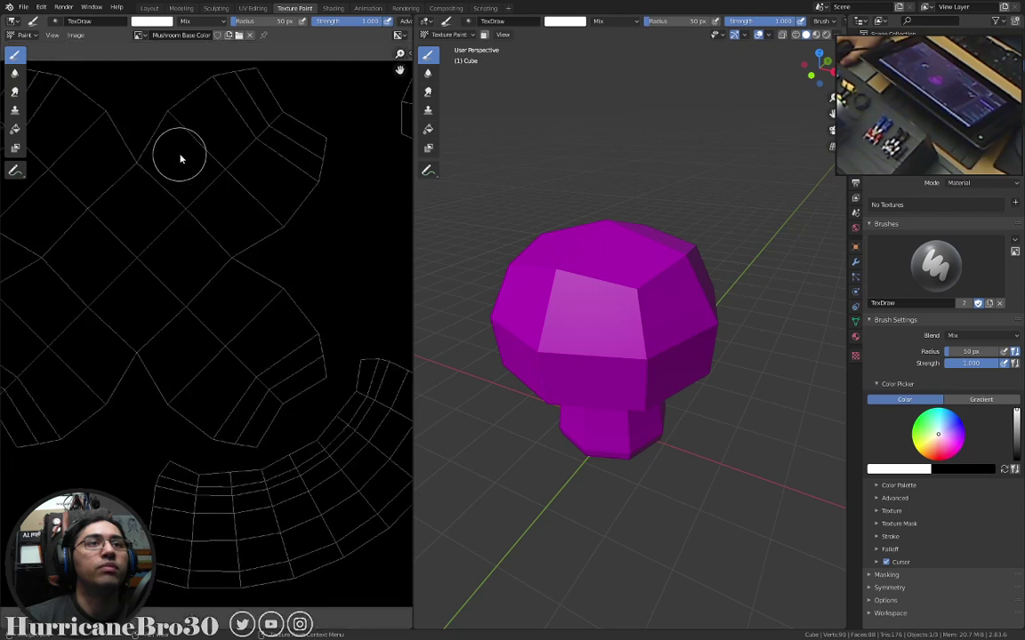
Adjust the image editor view and show the mushroom's Principled BSDF material properties.
scroll(180, 157, "up", 1)
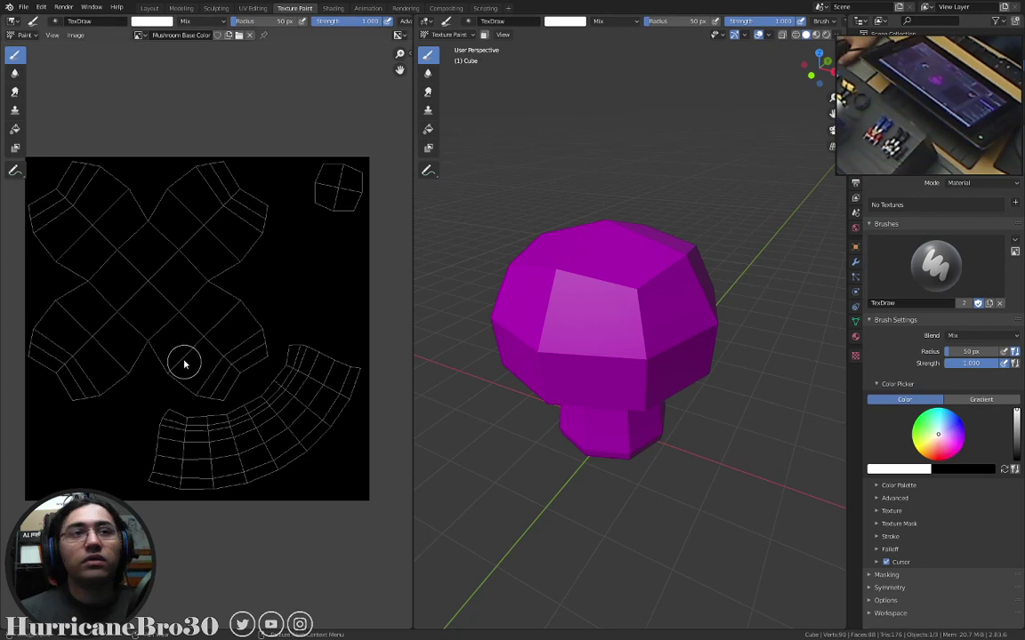
middle_click_drag(213, 334, 220, 327)
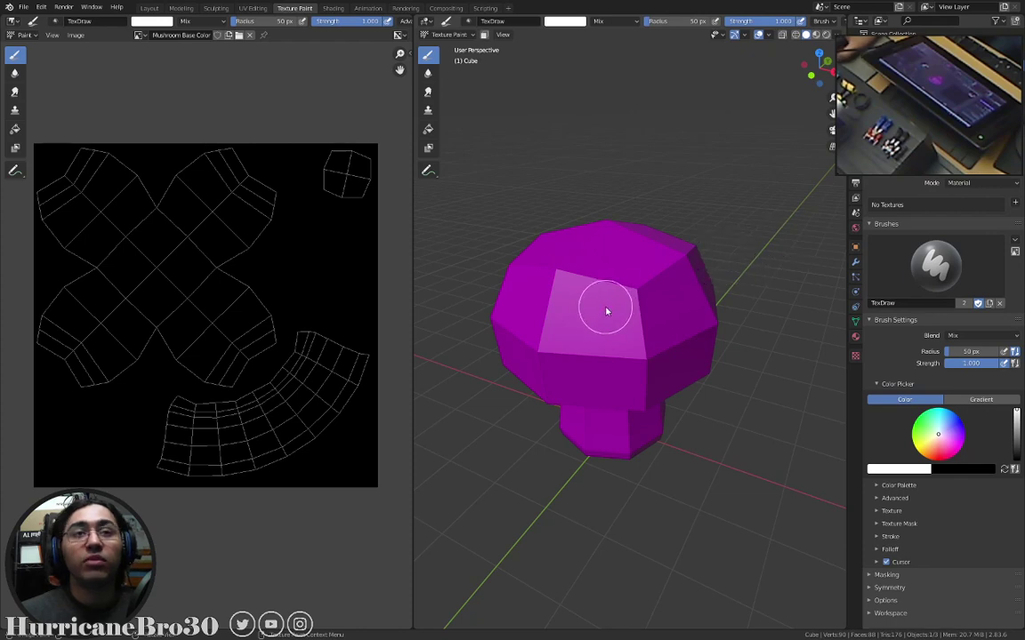
left_click(855, 338)
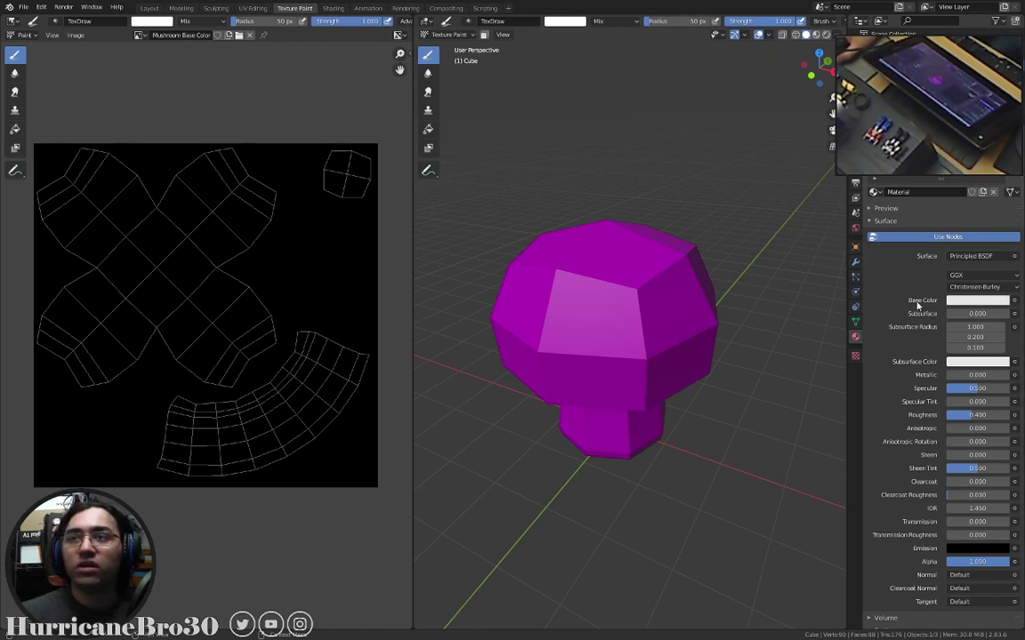
Feed the material's Base Color from an Image Texture using the Mushroom Base Color image.
left_click(1016, 301)
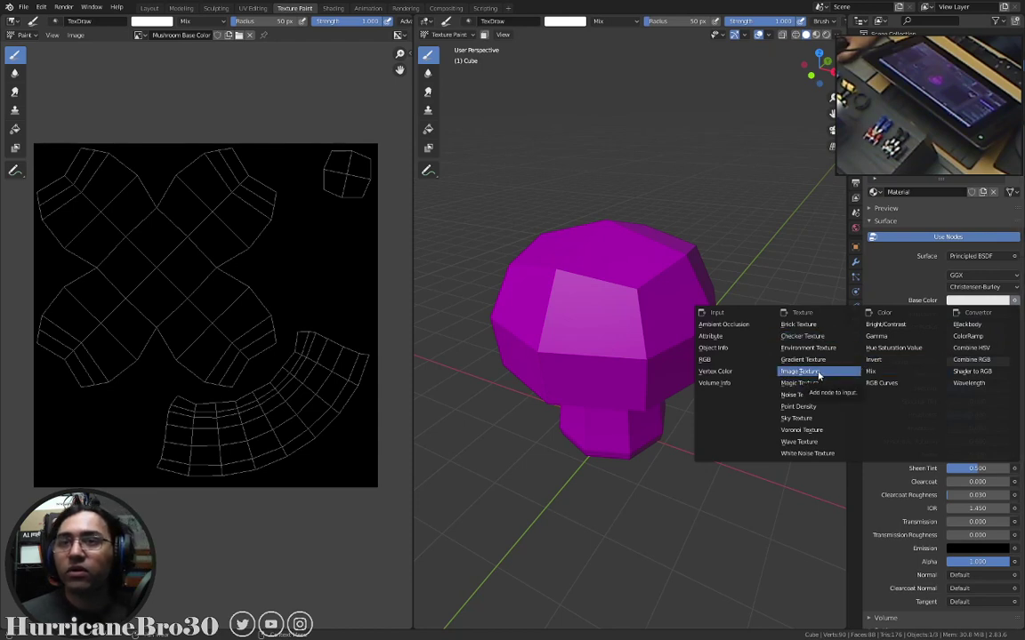
left_click(816, 376)
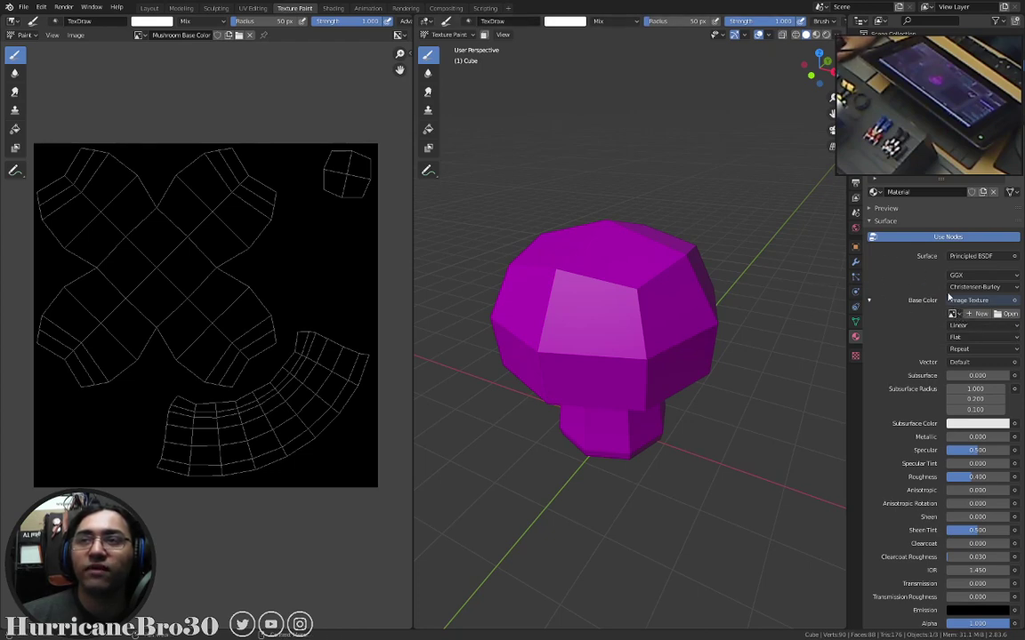
left_click(954, 314)
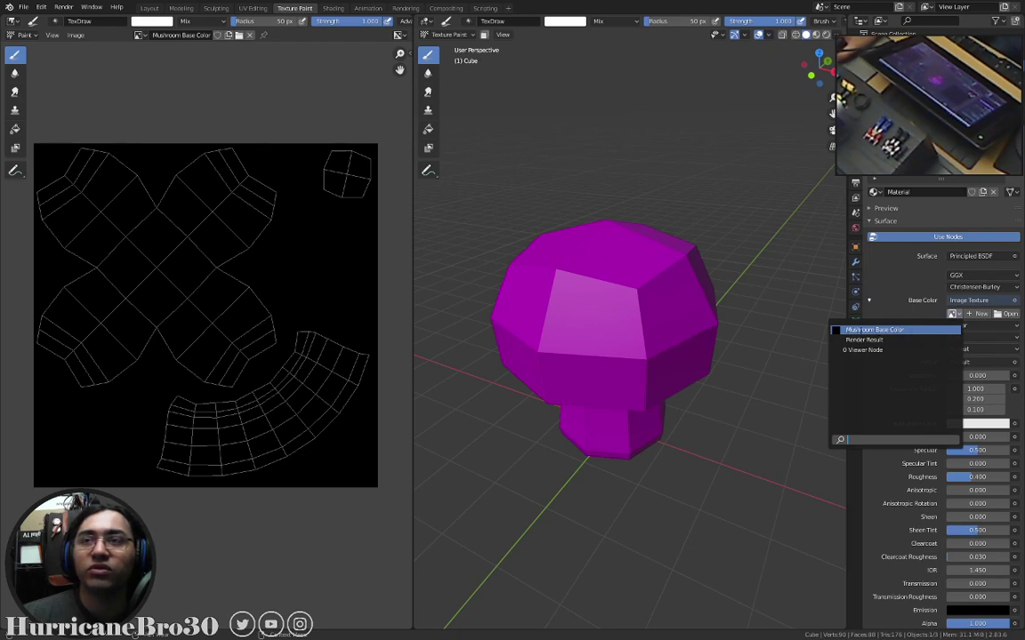
left_click(900, 330)
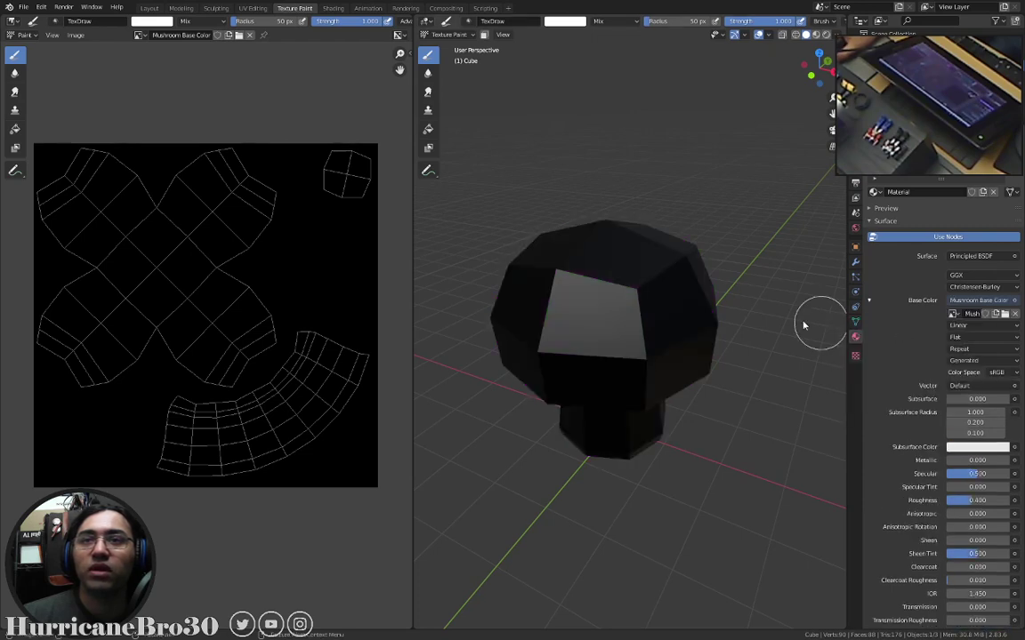
Orbit around the black mushroom from below and the front, with Subdivision settings shown.
mouse_move(677, 297)
middle_mouse_down()
mouse_move(628, 273)
mouse_move(608, 233)
mouse_move(533, 229)
mouse_move(587, 171)
mouse_move(721, 277)
mouse_move(504, 256)
mouse_move(680, 257)
mouse_move(716, 304)
mouse_move(525, 264)
mouse_move(628, 286)
mouse_move(547, 281)
mouse_move(816, 286)
middle_mouse_up()
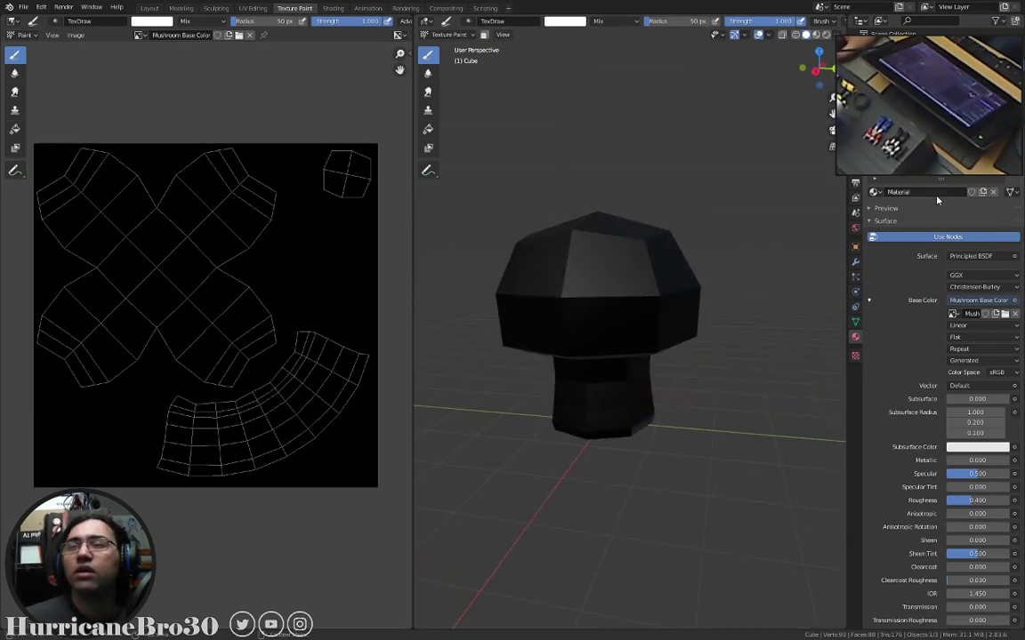
mouse_move(689, 232)
middle_mouse_down()
mouse_move(755, 212)
mouse_move(703, 230)
mouse_move(668, 261)
mouse_move(668, 252)
middle_mouse_up()
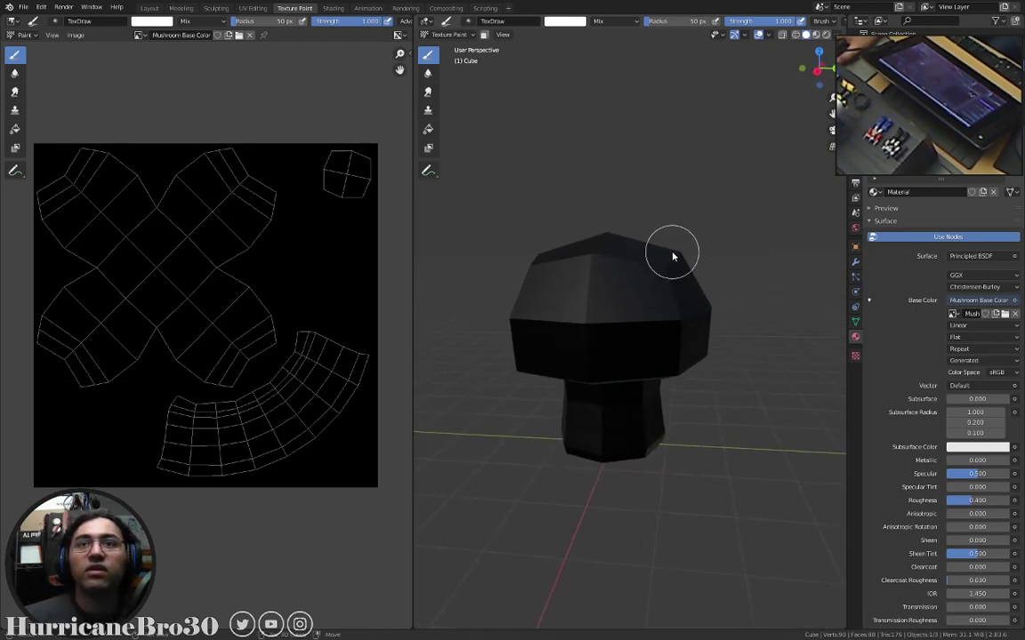
left_click(855, 261)
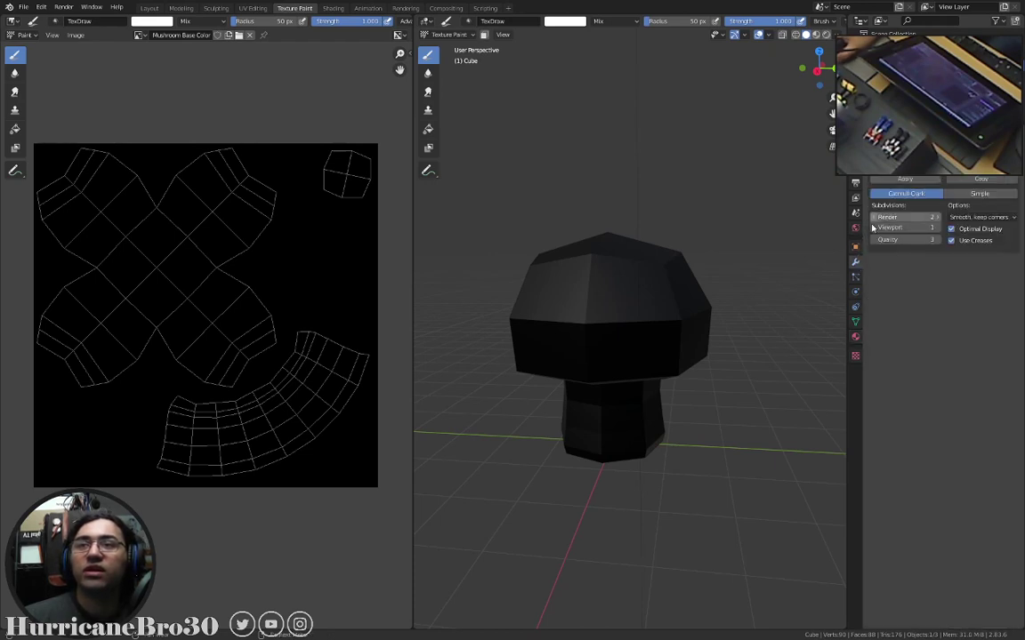
middle_click_drag(481, 253, 551, 279)
middle_click_drag(631, 265, 676, 267)
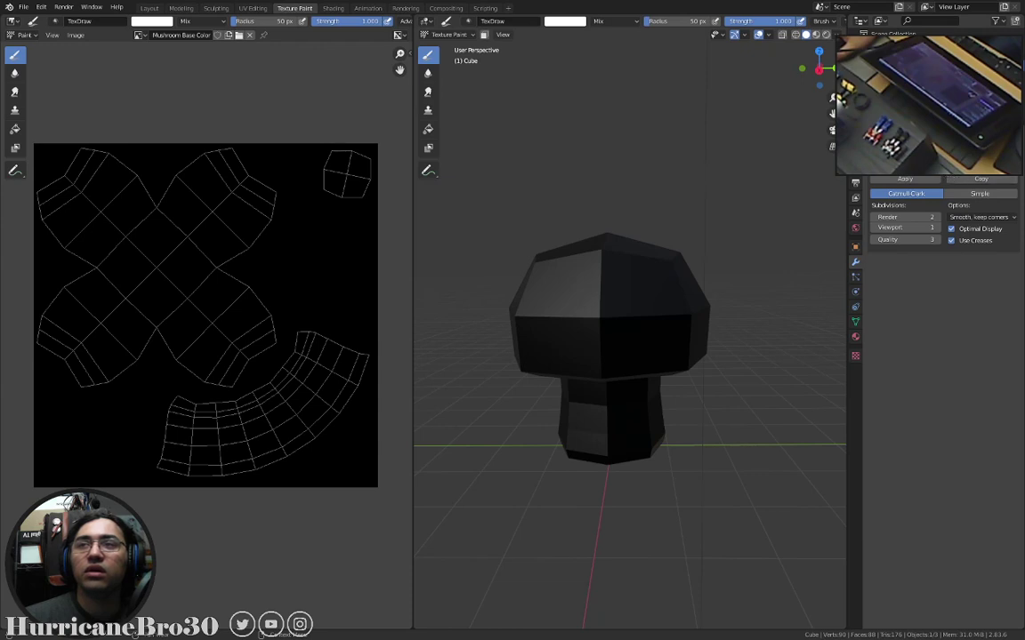
mouse_move(563, 313)
middle_mouse_down()
mouse_move(696, 302)
mouse_move(608, 302)
mouse_move(688, 311)
mouse_move(676, 300)
middle_mouse_up()
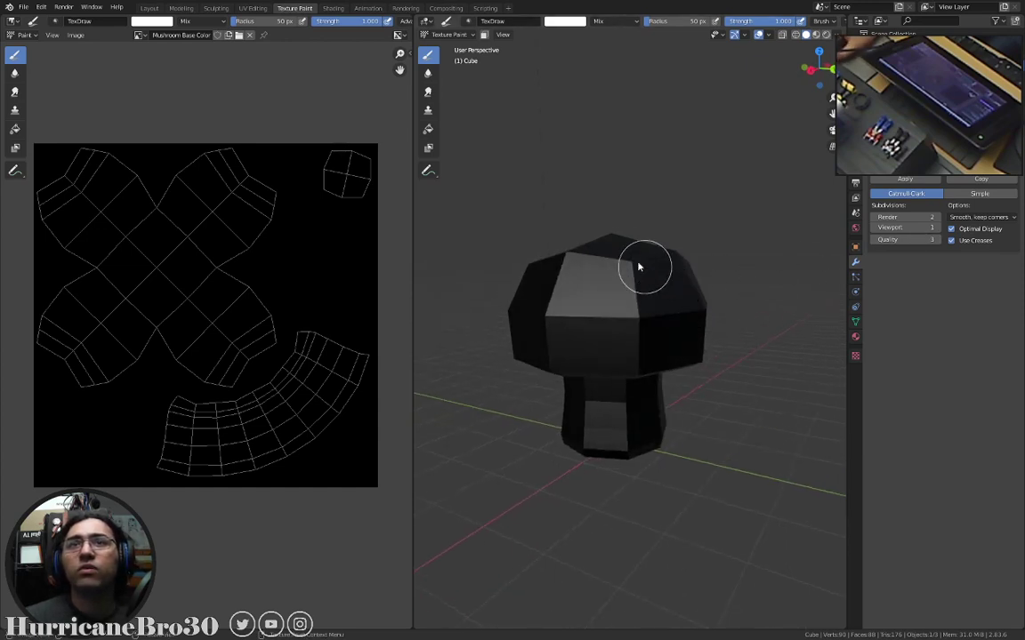
Orbit to inspect the cap, then show the TexDraw brush settings with white colour.
mouse_move(732, 251)
middle_mouse_down()
mouse_move(705, 243)
mouse_move(630, 314)
middle_mouse_up()
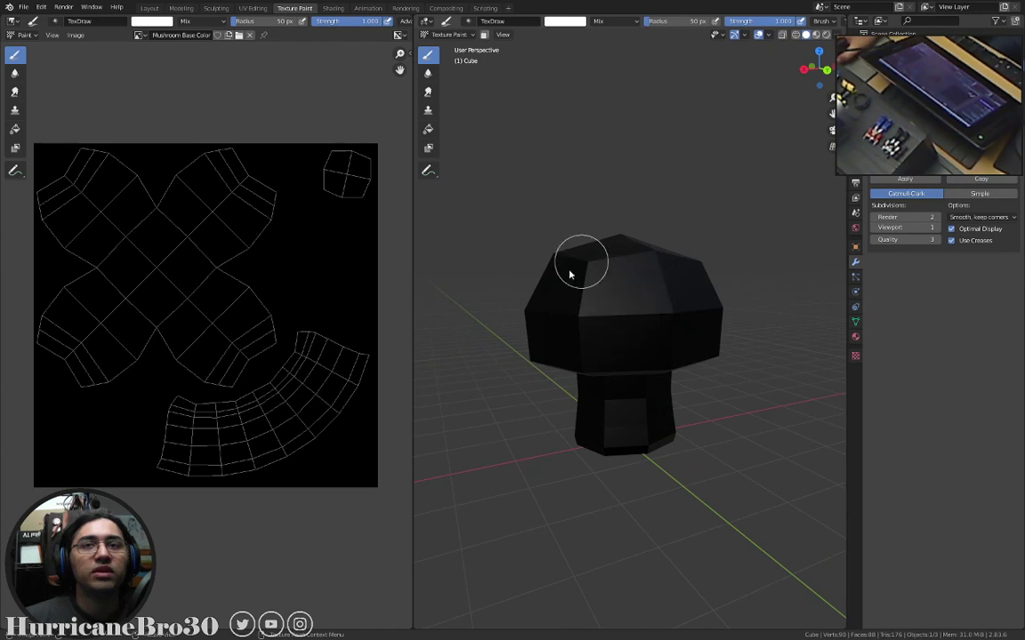
middle_click_drag(571, 292, 617, 293)
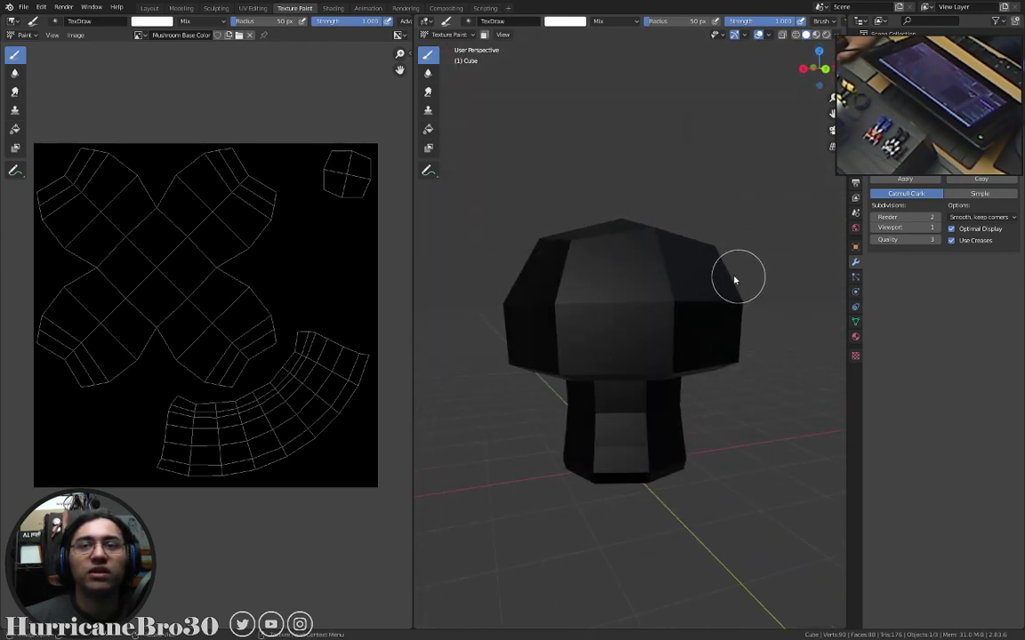
middle_click_drag(734, 277, 698, 280)
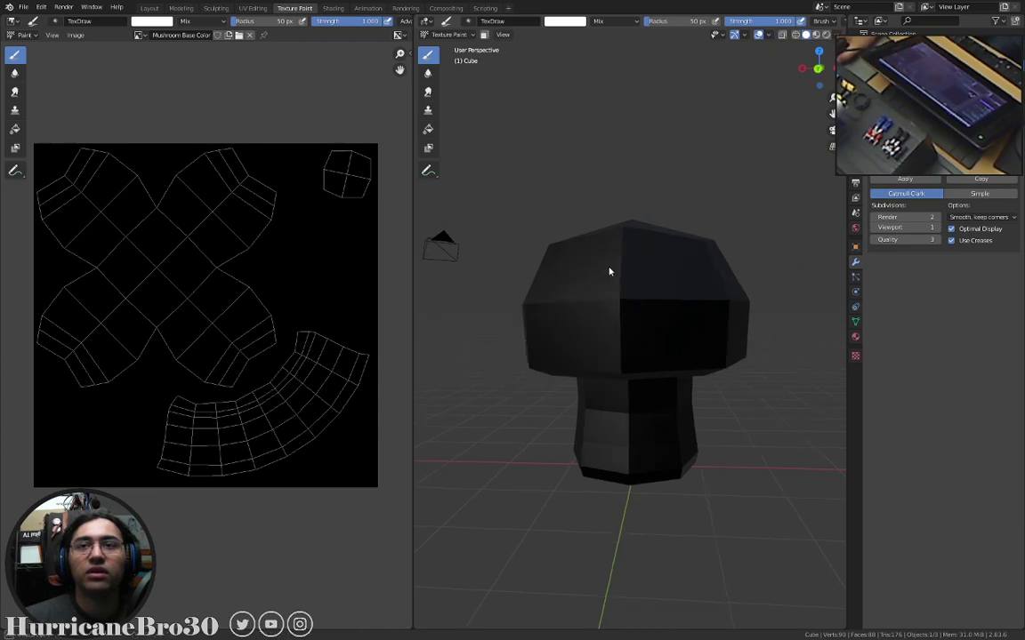
middle_click_drag(608, 269, 653, 281)
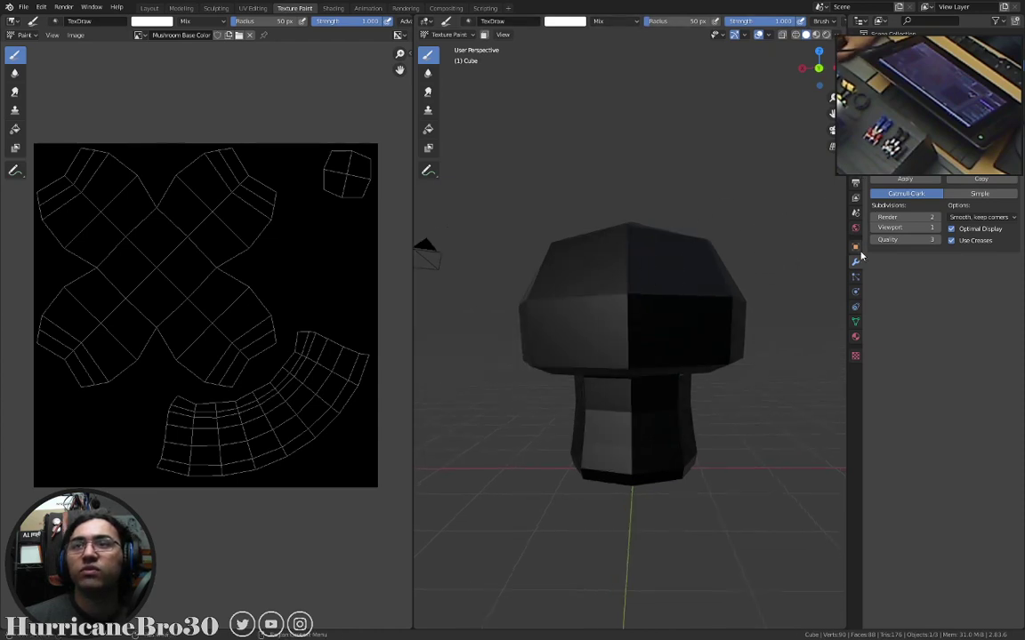
left_click(856, 183)
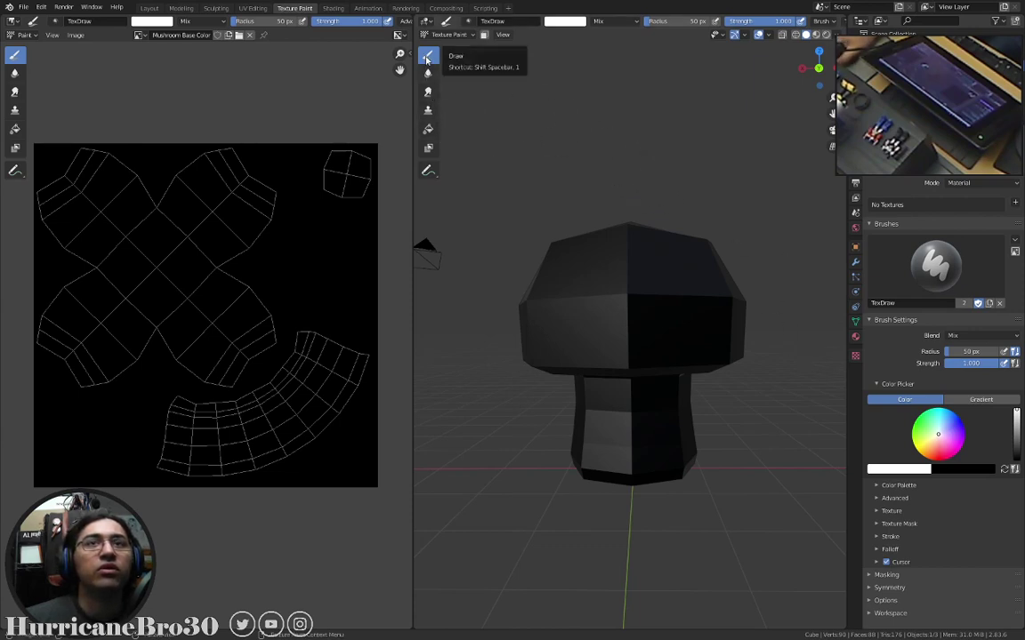
Fill the mushroom's texture white with the Fill tool and check the white UV islands.
left_click(429, 130)
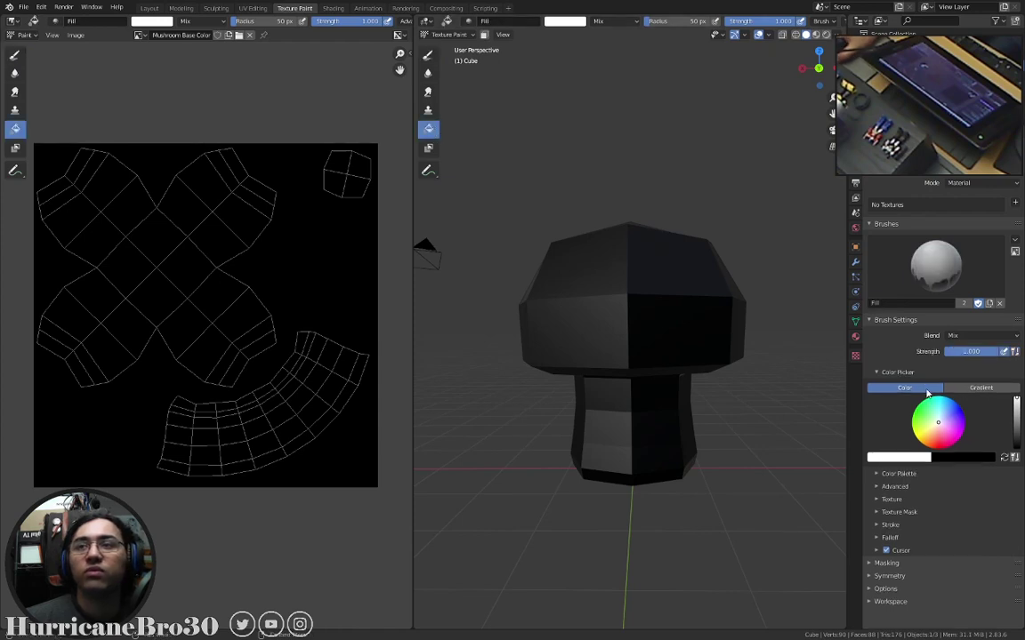
left_click(602, 279)
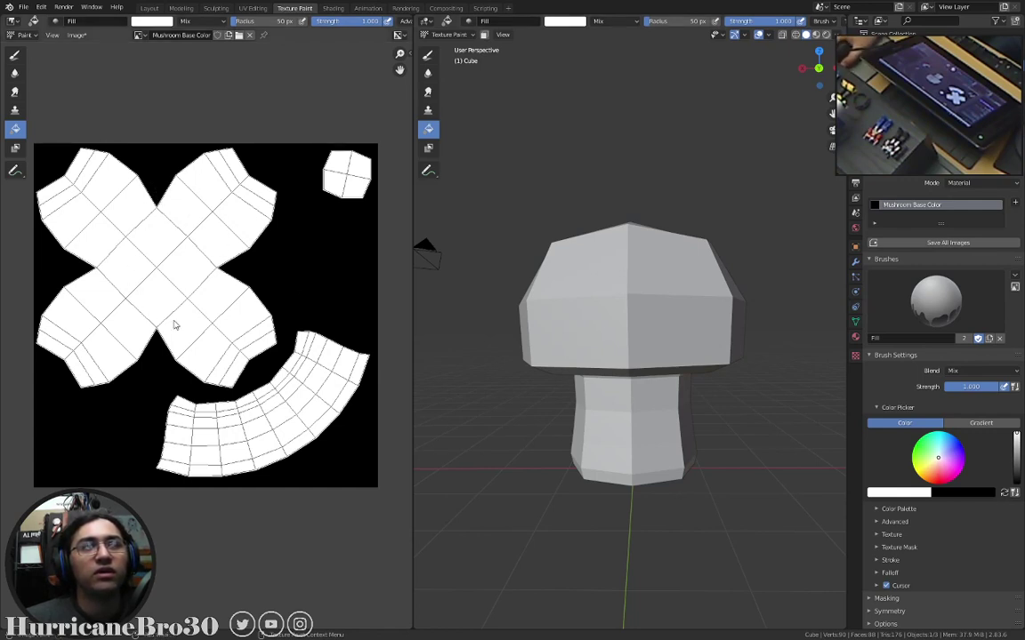
middle_click_drag(602, 318, 649, 332)
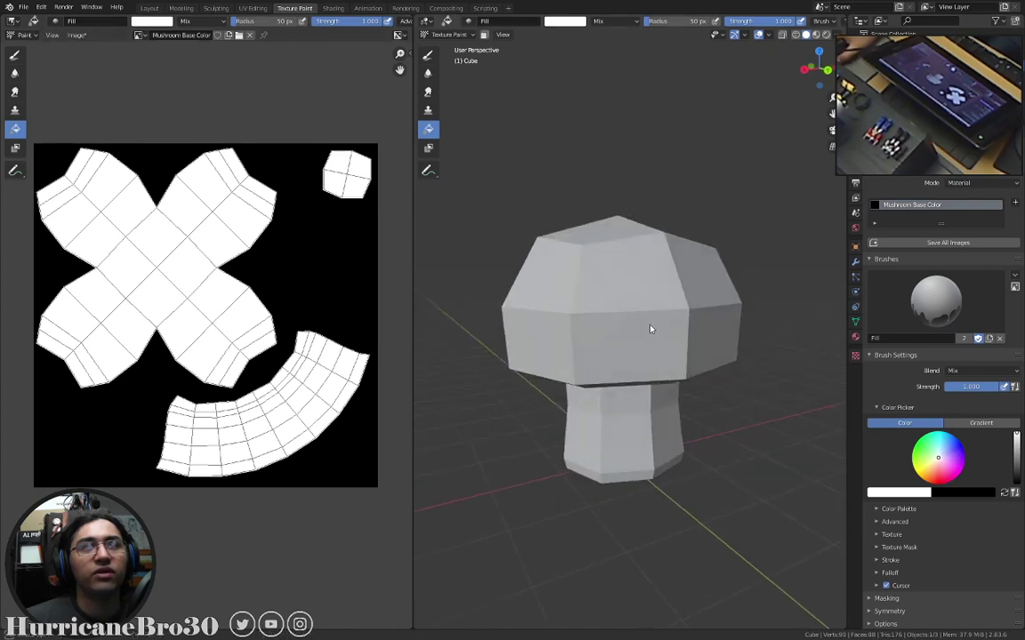
scroll(304, 211, "up", 4)
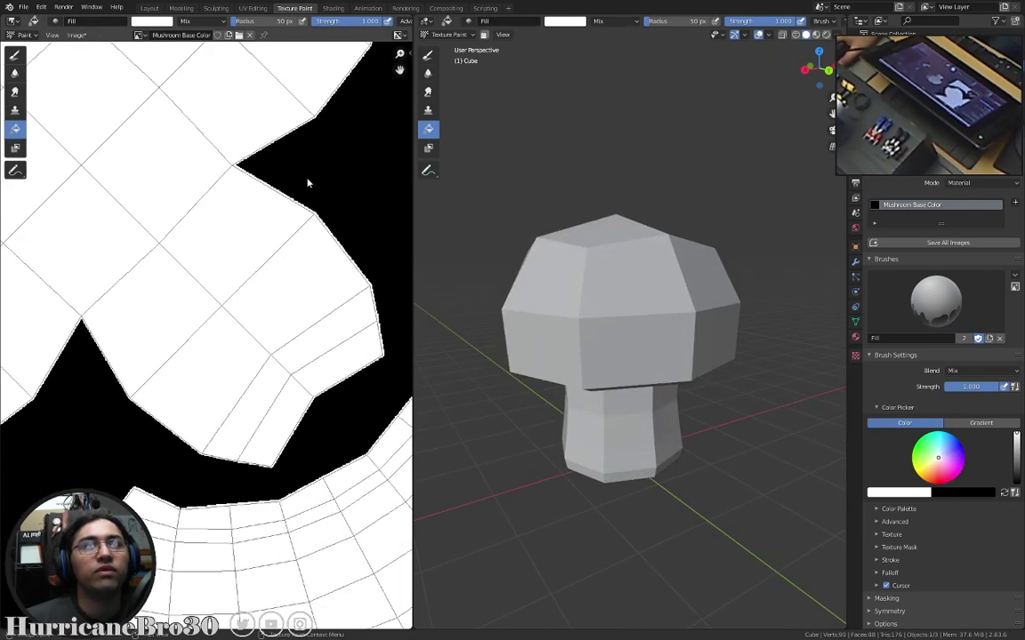
scroll(310, 183, "up", 1)
scroll(324, 200, "down", 2)
scroll(347, 217, "down", 3)
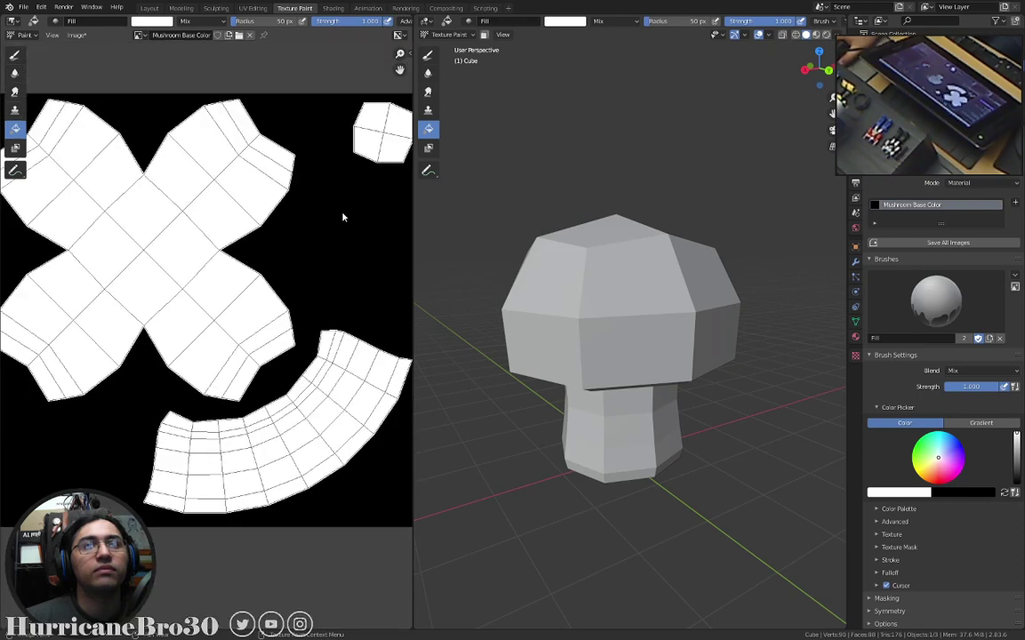
scroll(343, 217, "down", 1)
middle_click_drag(323, 212, 327, 241)
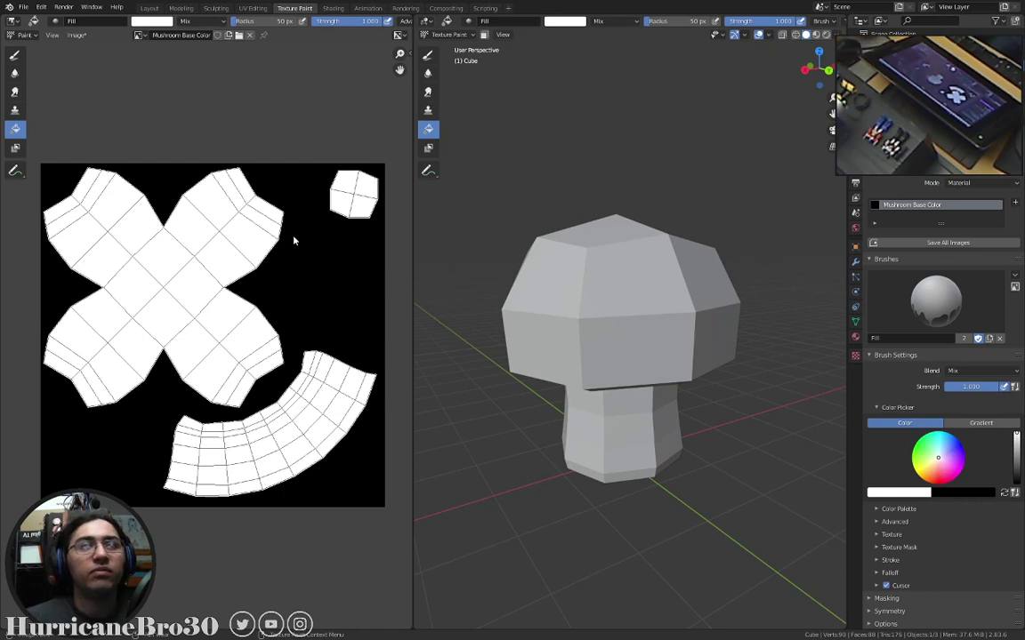
Apply the Subdivision modifier to make the mushroom's 352 faces permanent.
left_click(855, 260)
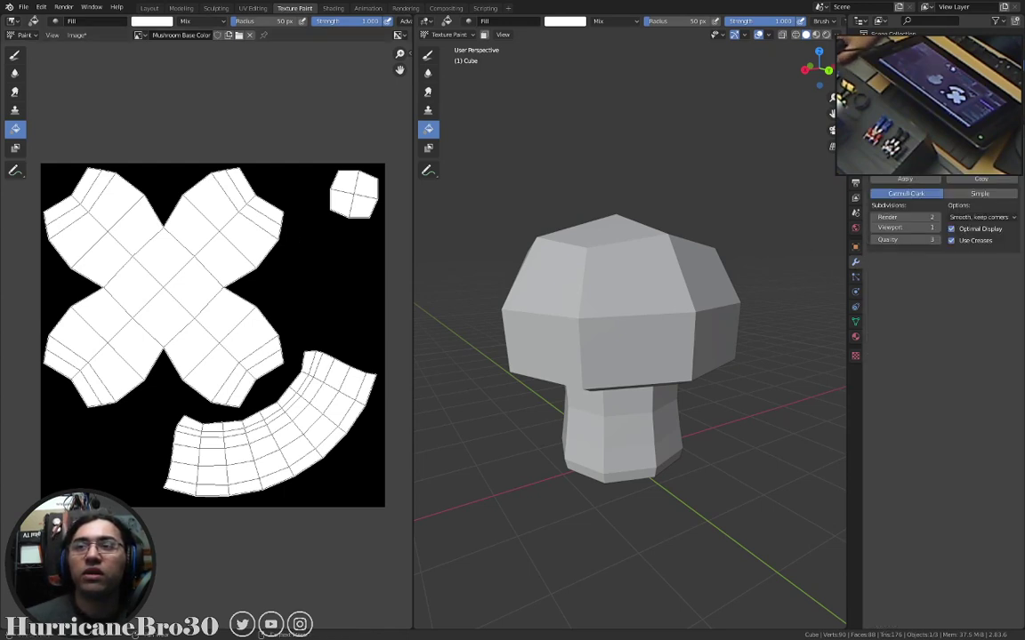
left_click(904, 178)
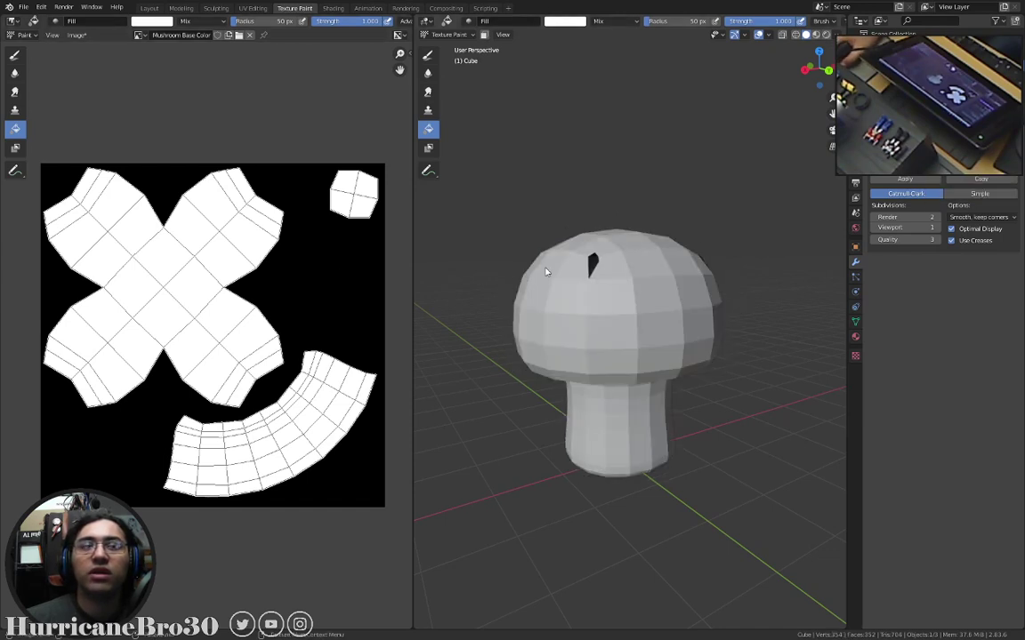
middle_click_drag(544, 268, 593, 281)
scroll(619, 313, "up", 3)
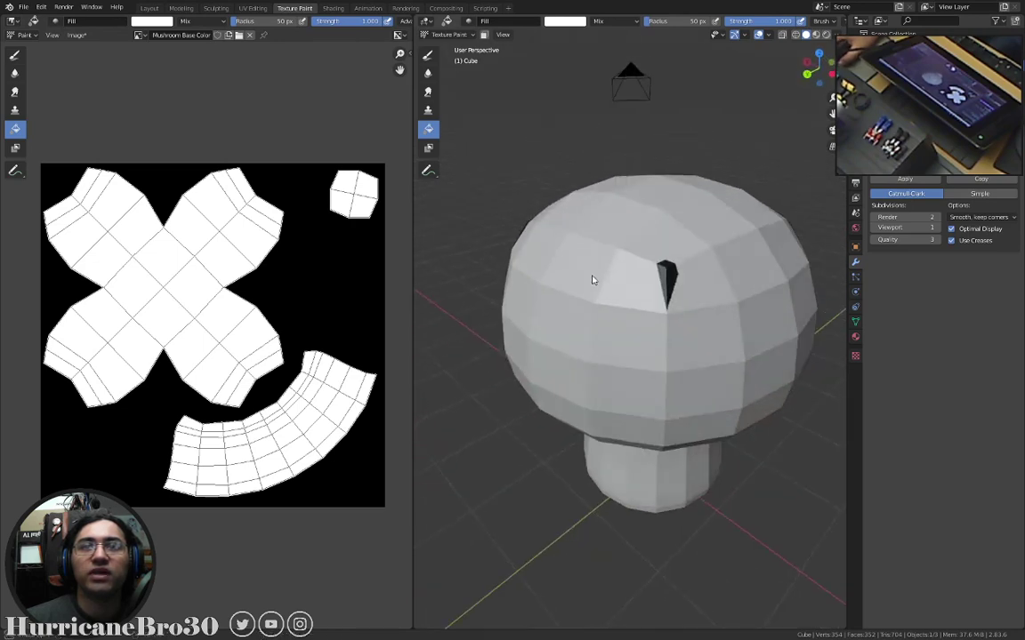
Orbit and zoom around the cap to locate the black seam gap.
middle_click_drag(714, 293, 633, 270)
scroll(790, 280, "up", 2)
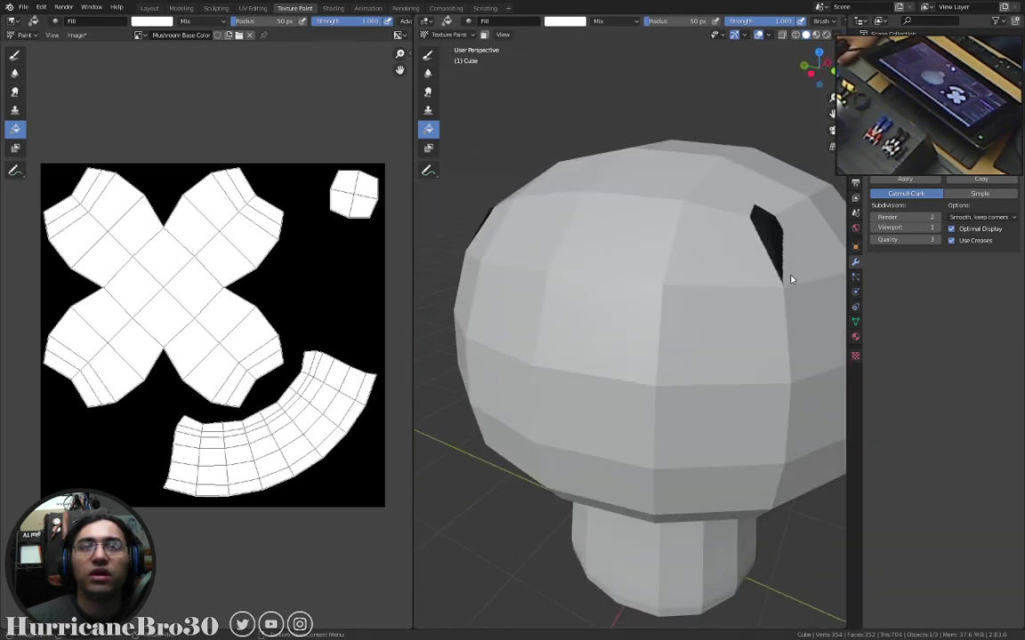
middle_click_drag(791, 279, 755, 260)
scroll(257, 321, "down", 2)
scroll(259, 315, "up", 3)
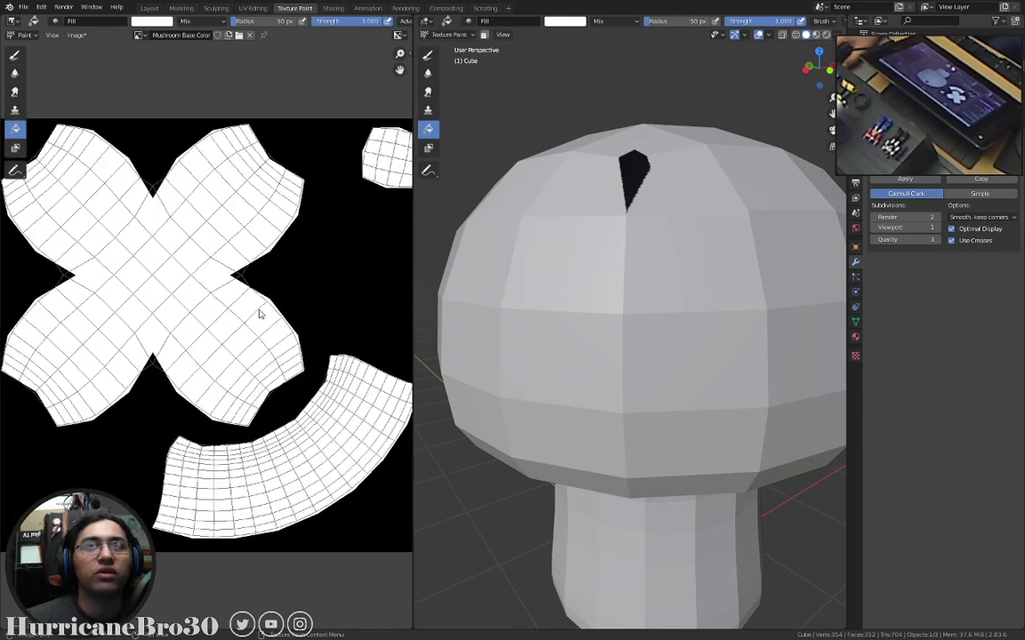
scroll(267, 307, "down", 1)
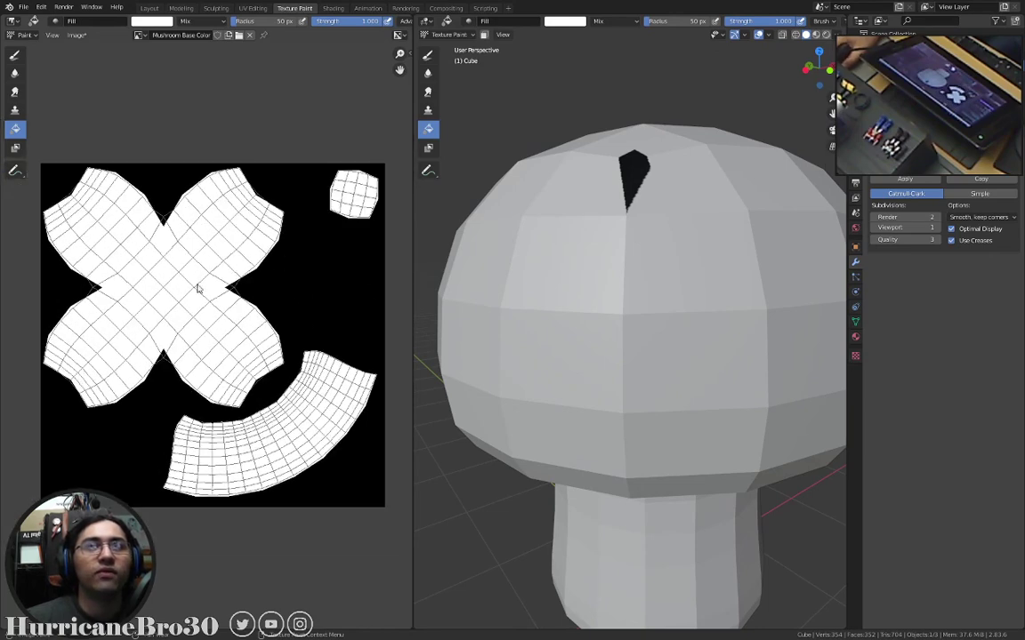
scroll(247, 268, "down", 1)
scroll(247, 269, "up", 4)
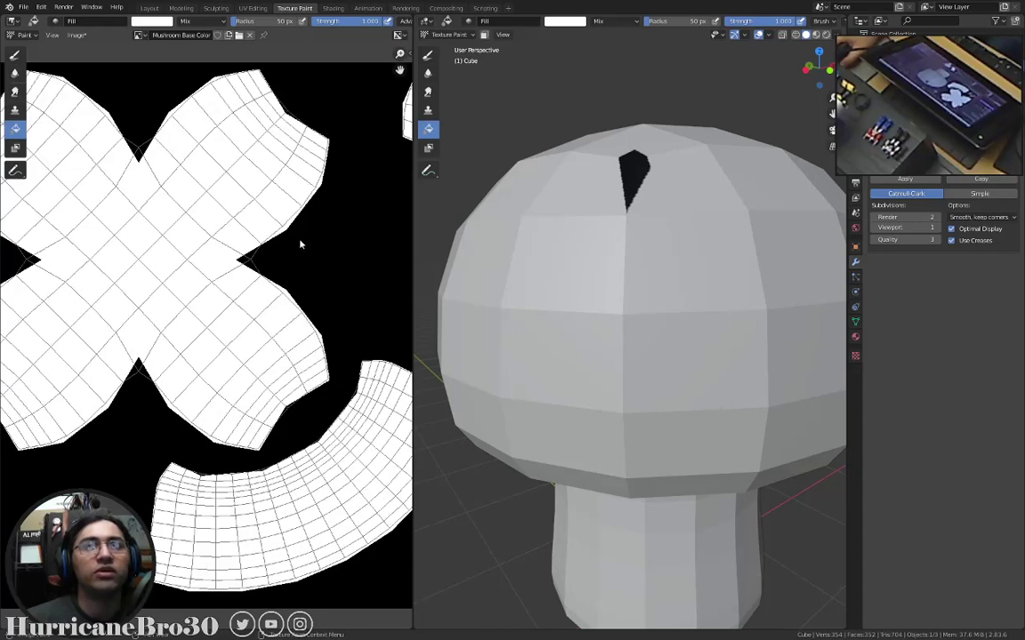
scroll(280, 256, "up", 5)
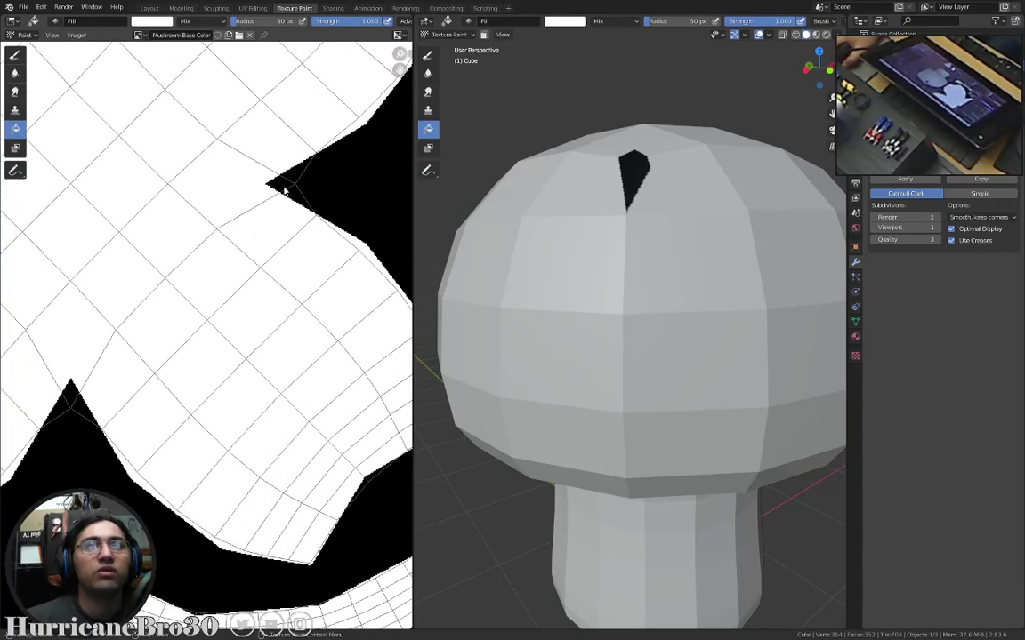
scroll(251, 217, "down", 4)
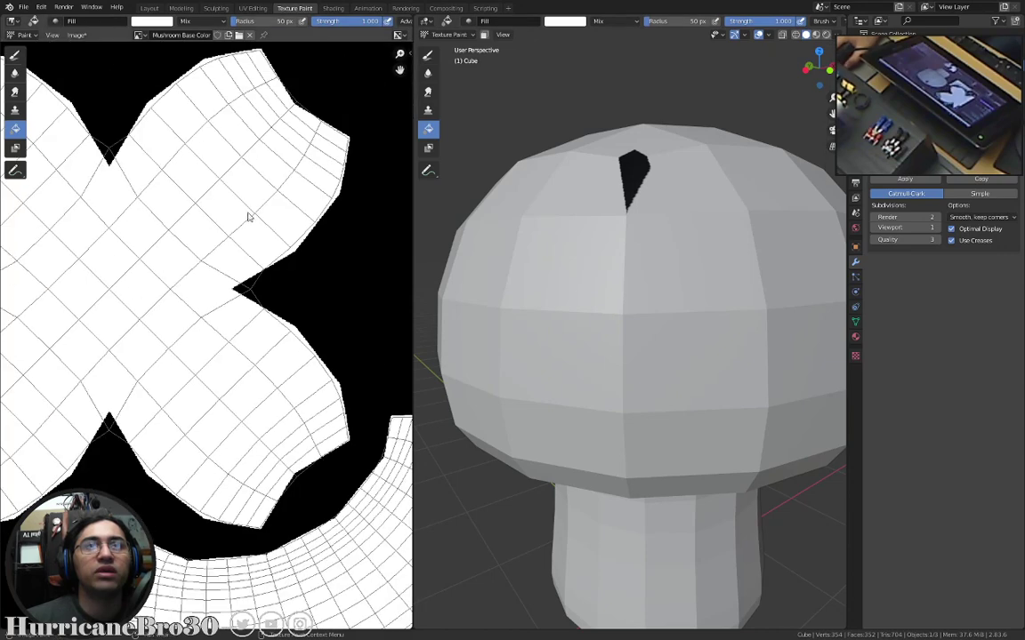
scroll(291, 215, "up", 1)
scroll(195, 201, "down", 1)
scroll(241, 281, "up", 2)
scroll(241, 281, "up", 4)
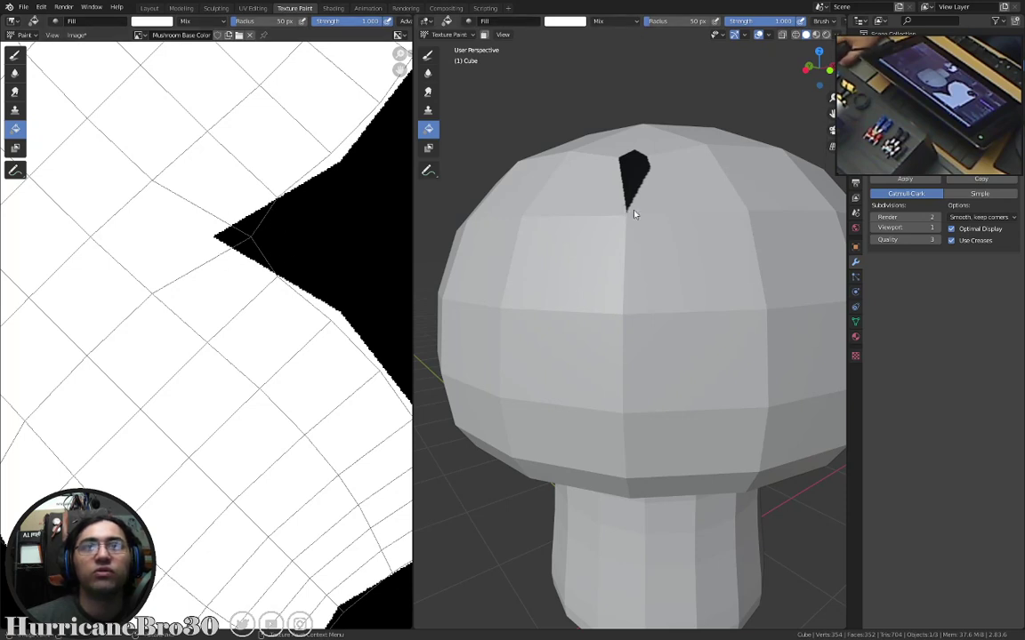
middle_click_drag(634, 214, 668, 227)
scroll(668, 227, "down", 2)
Switch to the TexDraw brush and paint white over the black gap on the cap.
key("d")
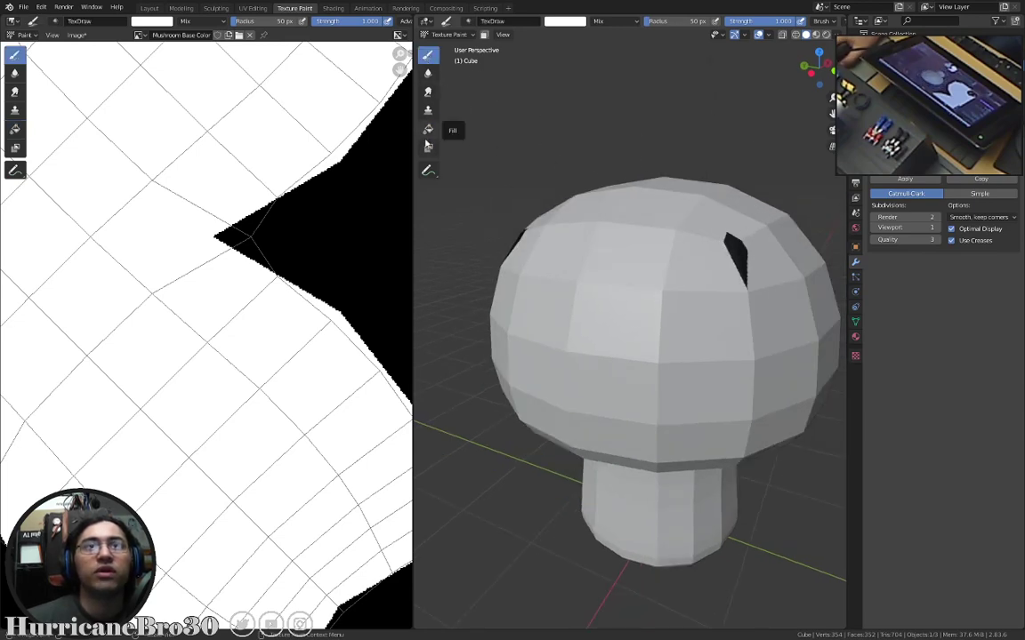
scroll(252, 199, "down", 4)
scroll(332, 192, "up", 3)
middle_click_drag(355, 186, 365, 195)
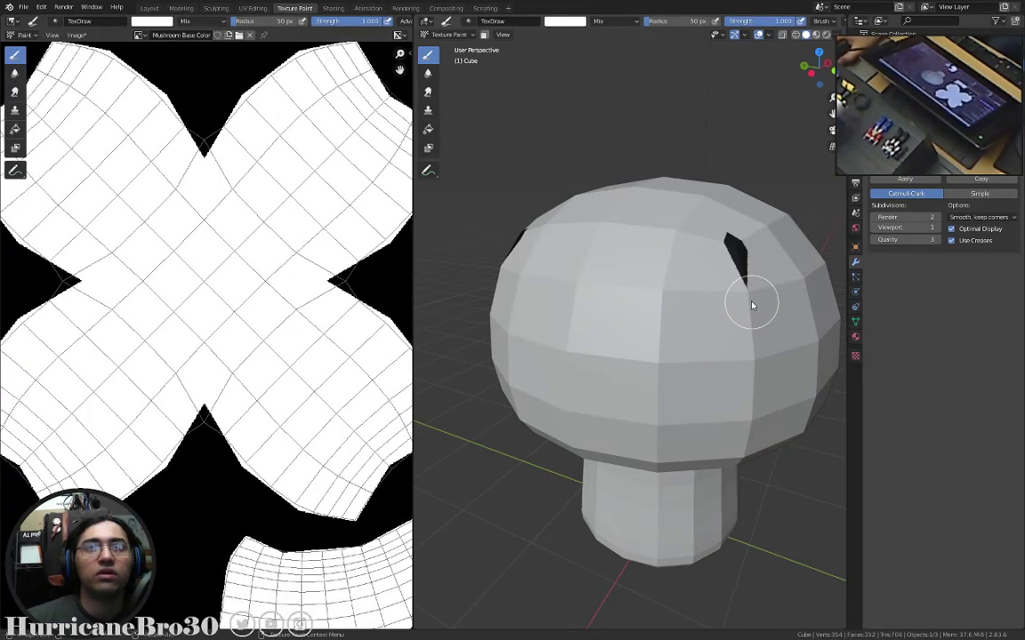
mouse_move(736, 294)
left_mouse_down()
mouse_move(752, 310)
mouse_move(746, 272)
left_mouse_up()
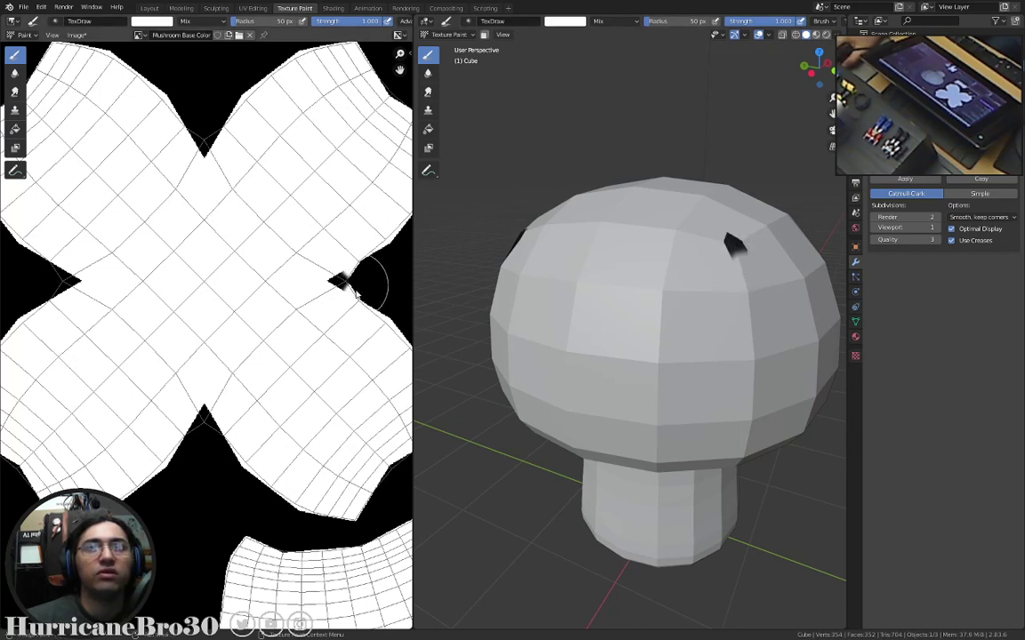
mouse_move(737, 300)
left_mouse_down()
mouse_move(757, 279)
mouse_move(722, 236)
left_mouse_up()
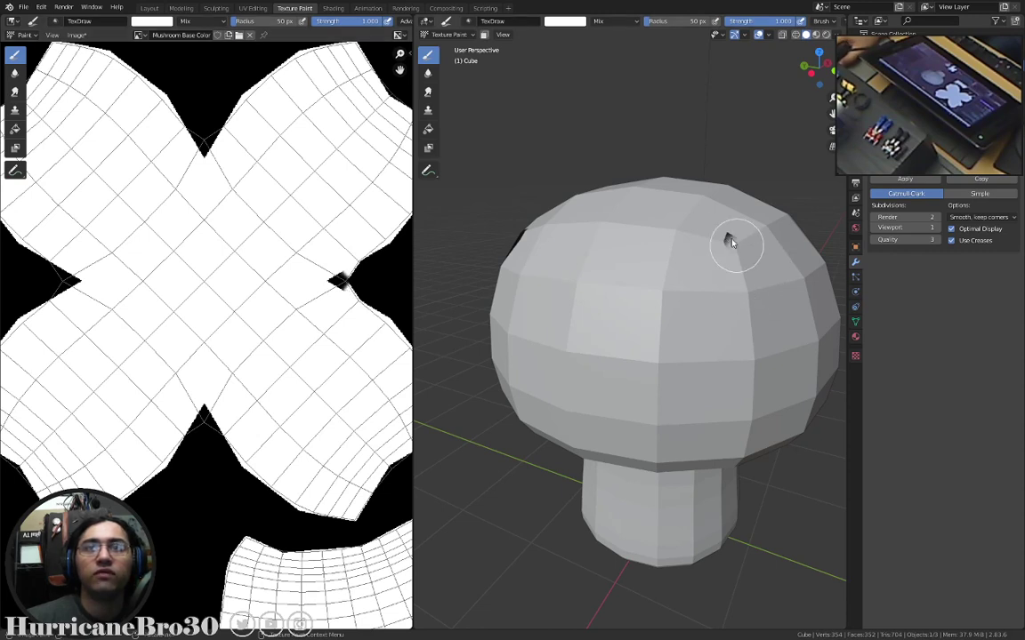
Orbit around the cap edge, underside and stem to check for remaining black seams.
middle_click_drag(595, 304, 704, 319)
mouse_move(664, 244)
middle_mouse_down()
mouse_move(523, 291)
mouse_move(588, 293)
mouse_move(530, 307)
middle_mouse_up()
middle_click_drag(548, 222, 629, 276)
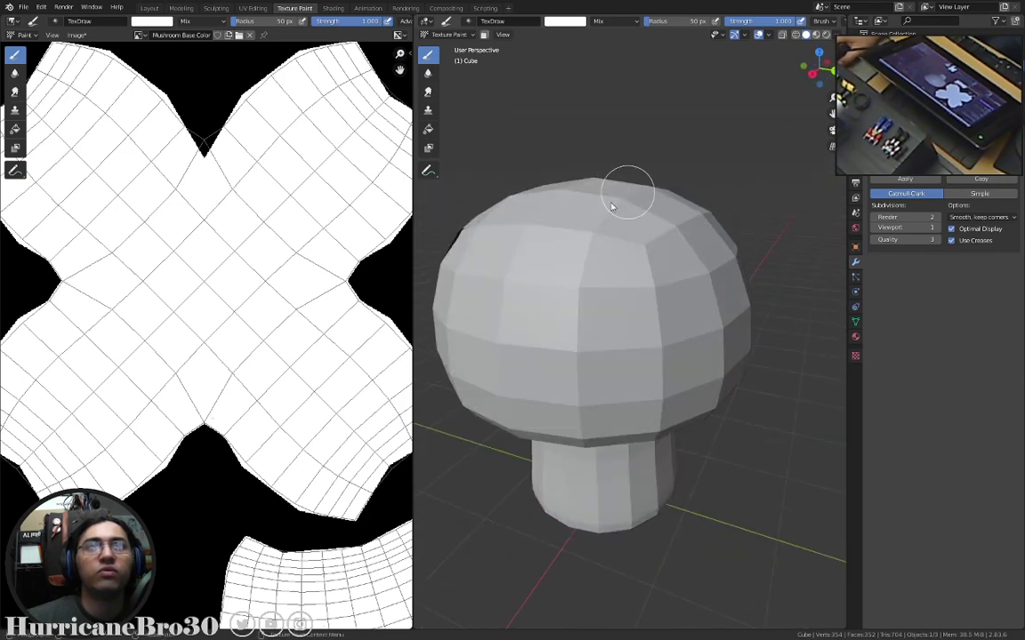
mouse_move(625, 190)
middle_mouse_down()
mouse_move(634, 214)
mouse_move(679, 206)
mouse_move(531, 297)
mouse_move(526, 268)
mouse_move(542, 240)
middle_mouse_up()
middle_click_drag(677, 279, 653, 191)
scroll(609, 416, "down", 2)
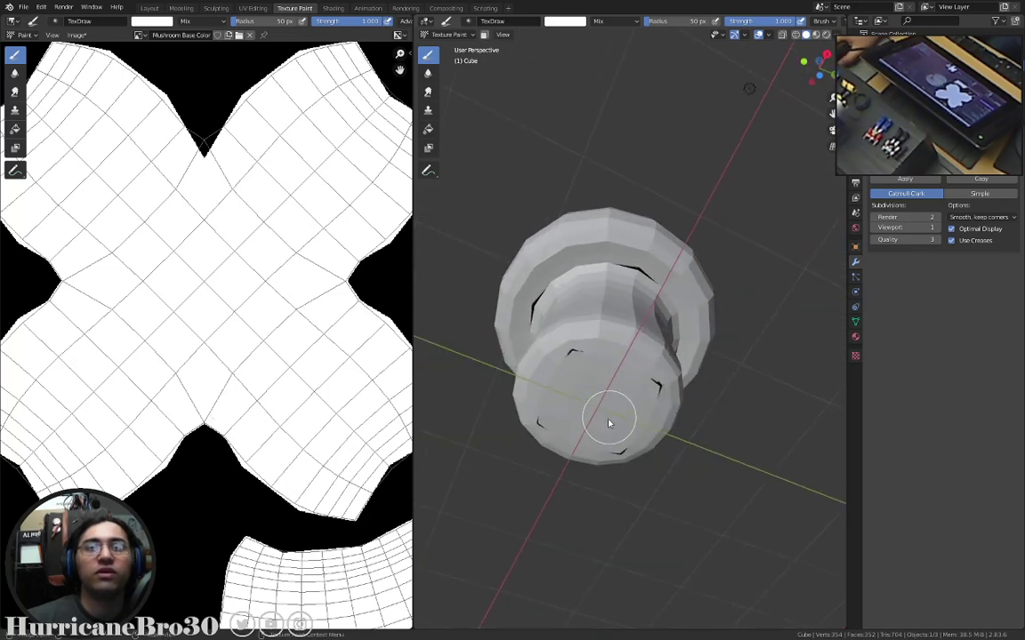
scroll(599, 384, "up", 5)
scroll(579, 418, "down", 5)
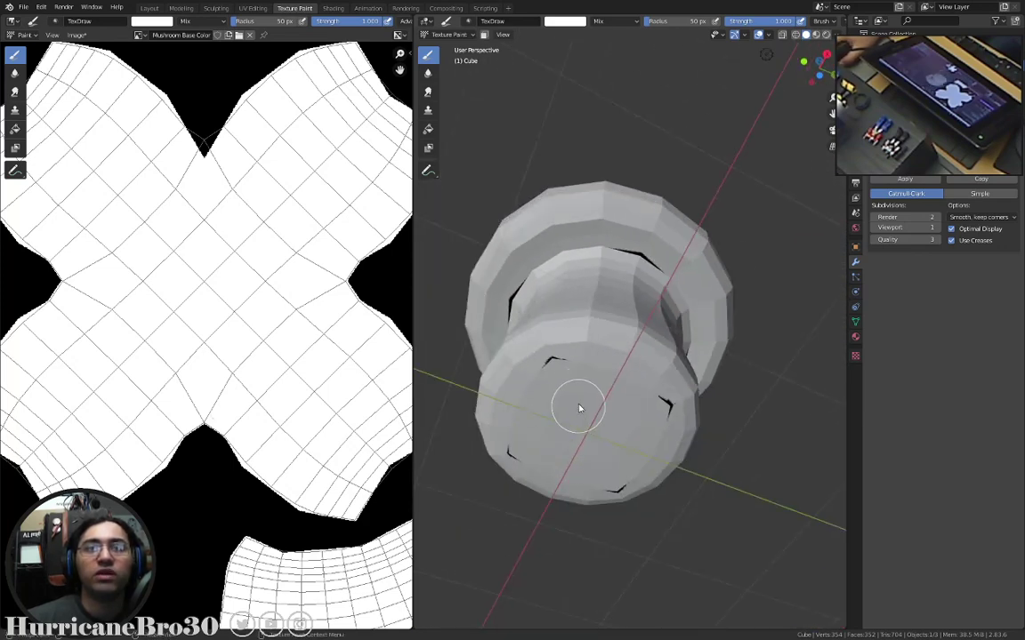
middle_click_drag(578, 407, 622, 298)
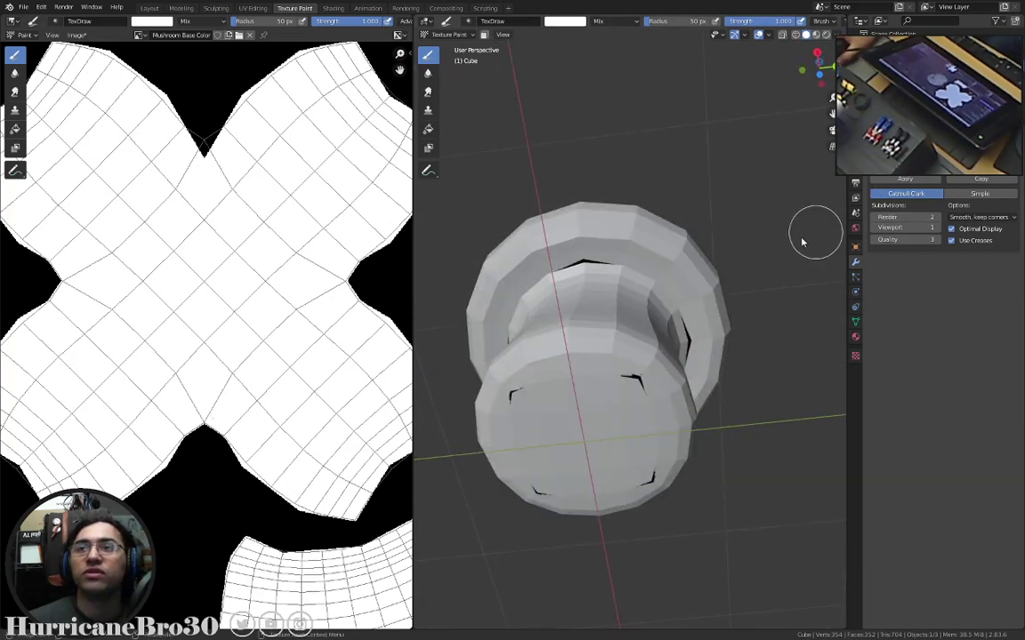
middle_click_drag(728, 227, 732, 321)
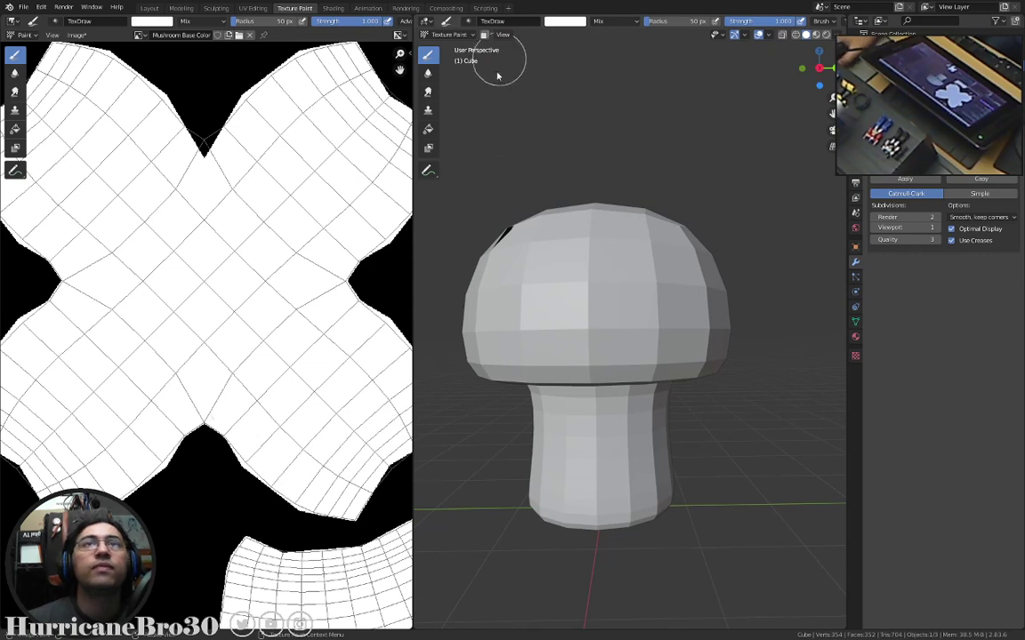
Switch the mushroom from Texture Paint into Object Mode via the Ctrl+Tab pie menu.
key("Tab")
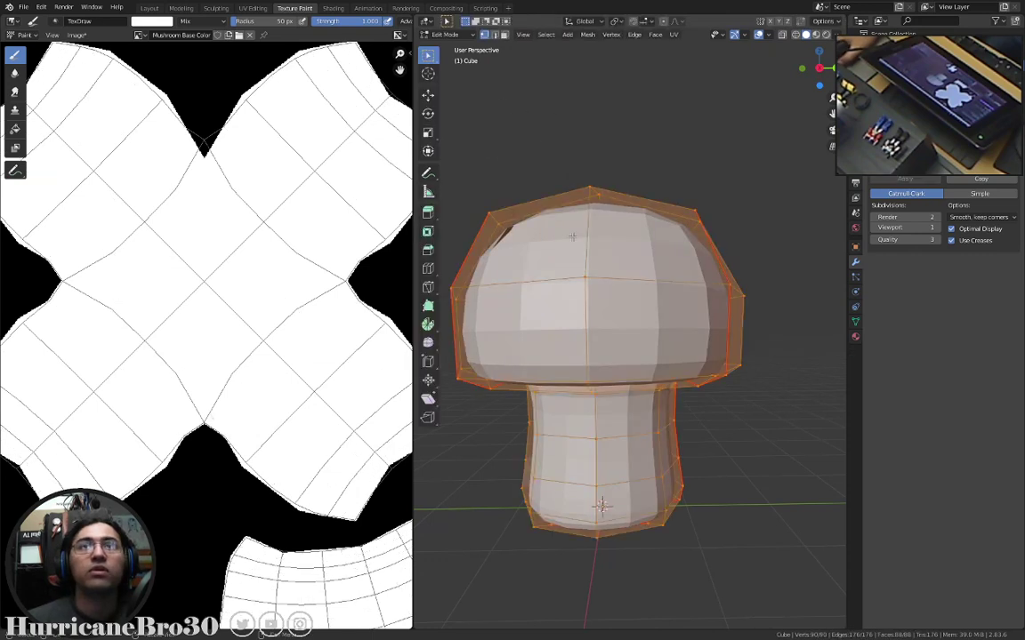
key("Tab")
key("ctrl+Tab")
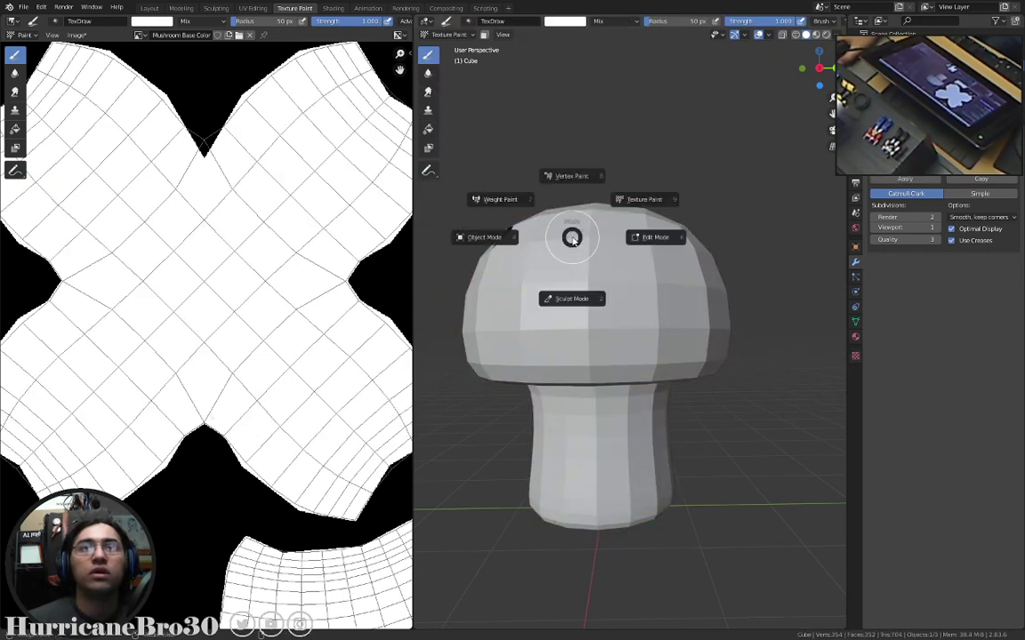
left_click(486, 237)
Shade the mushroom smooth and orbit to view it from above and the front.
right_click(594, 281)
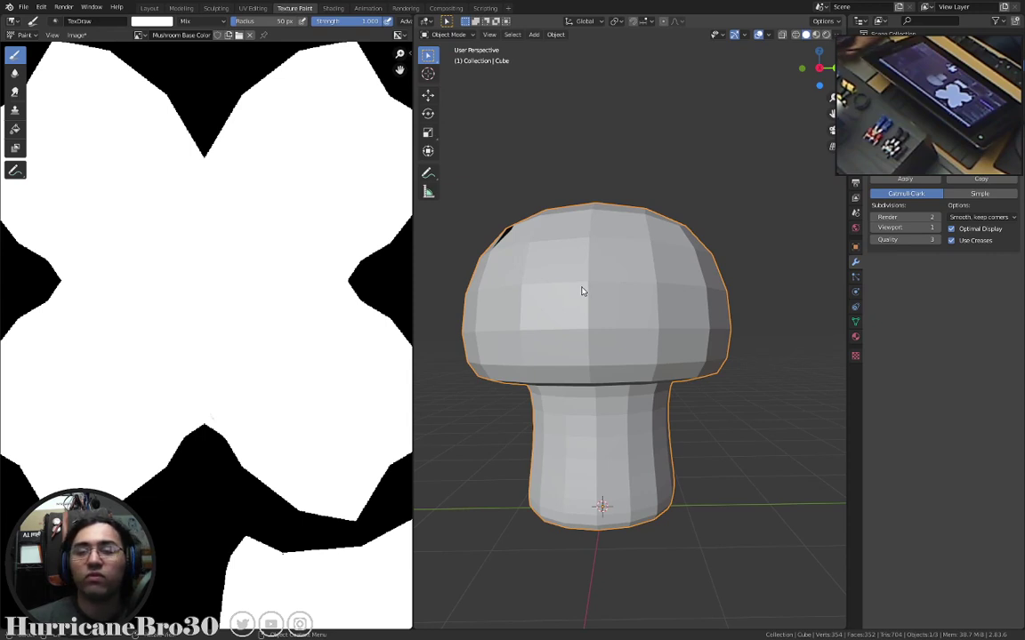
right_click(590, 271)
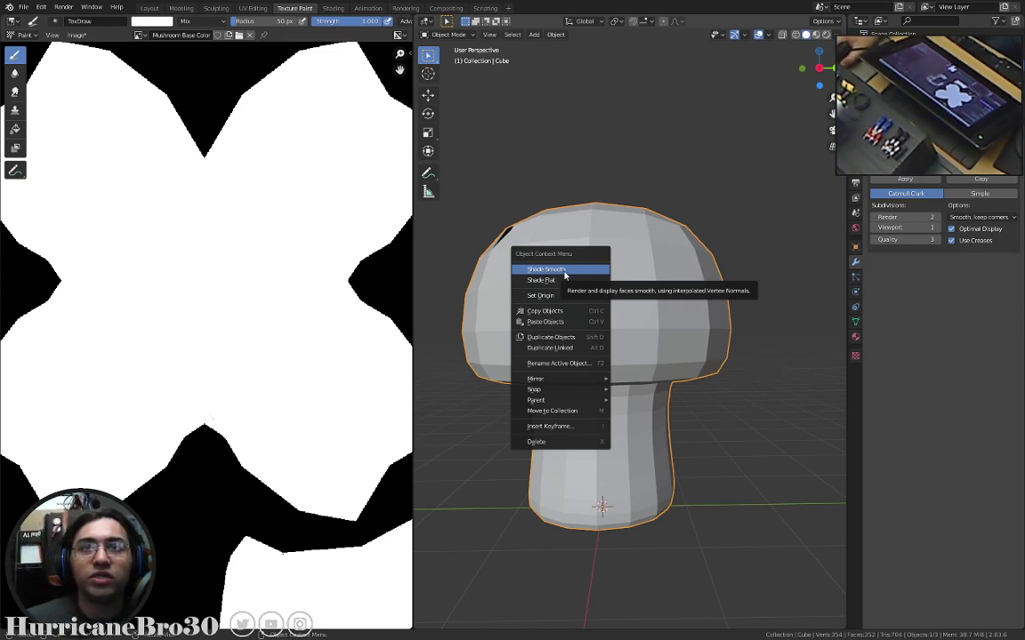
left_click(577, 271)
middle_click_drag(610, 298, 686, 318)
scroll(745, 291, "up", 4)
middle_click_drag(744, 291, 673, 327)
Zoom and orbit down to a flatter side view of the smooth mushroom.
scroll(672, 327, "down", 2)
scroll(672, 327, "up", 2)
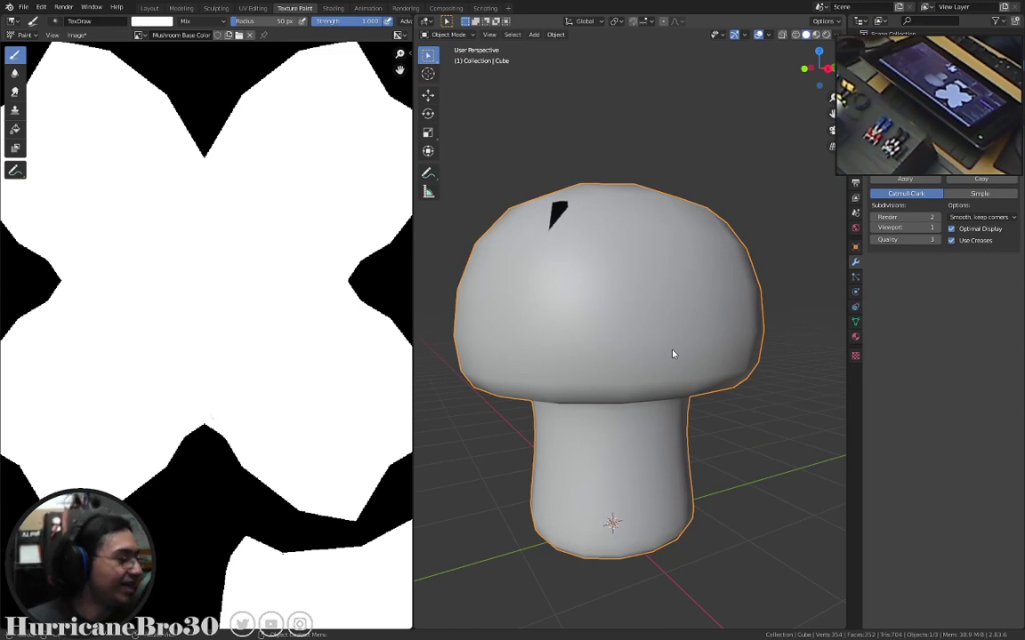
scroll(687, 349, "down", 1)
middle_click_drag(688, 354, 667, 366)
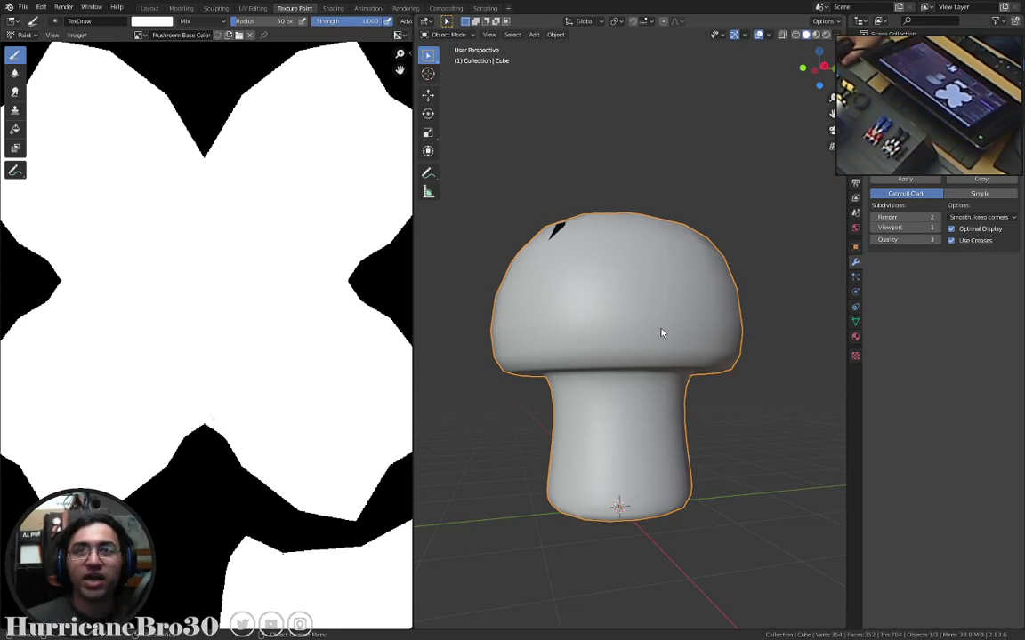
key("ctrl+Tab")
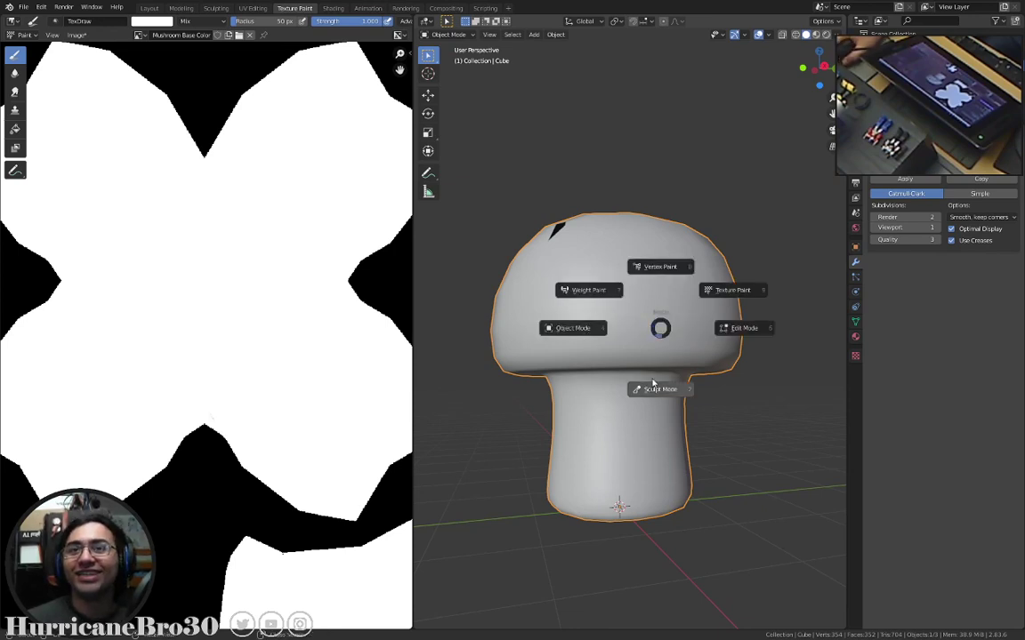
Return the mushroom to Texture Paint mode with the Fill tool selected.
left_click(725, 292)
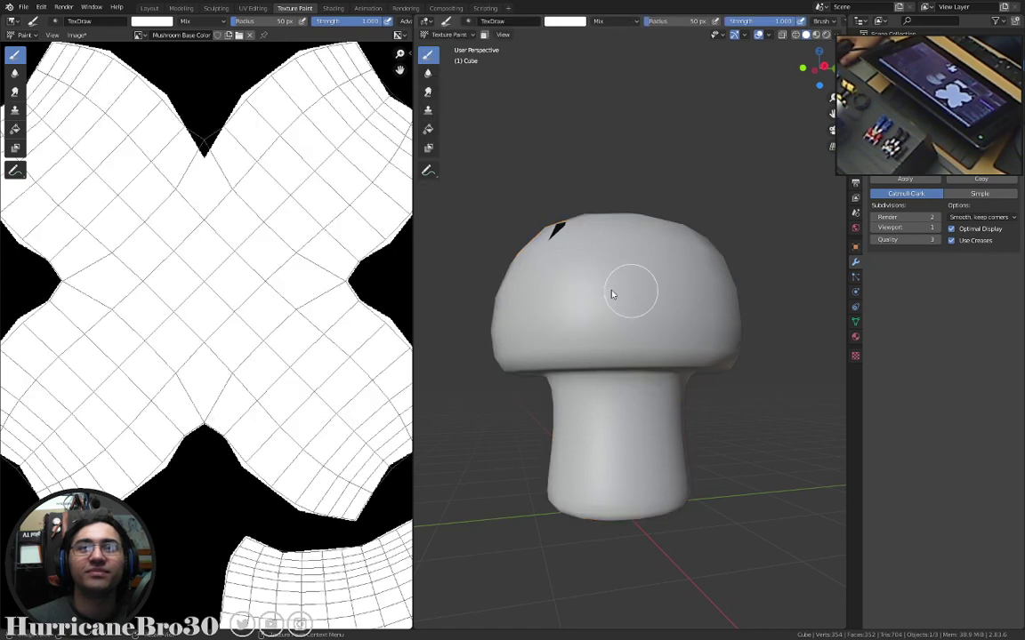
left_click(432, 130)
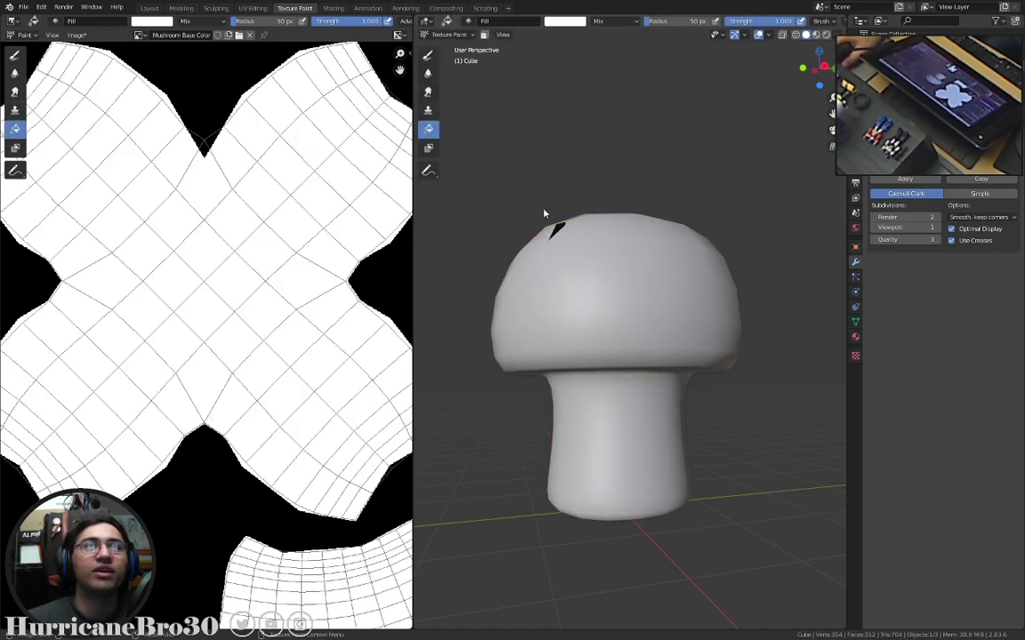
middle_click_drag(544, 217, 693, 251)
scroll(675, 267, "up", 5)
scroll(673, 257, "down", 4)
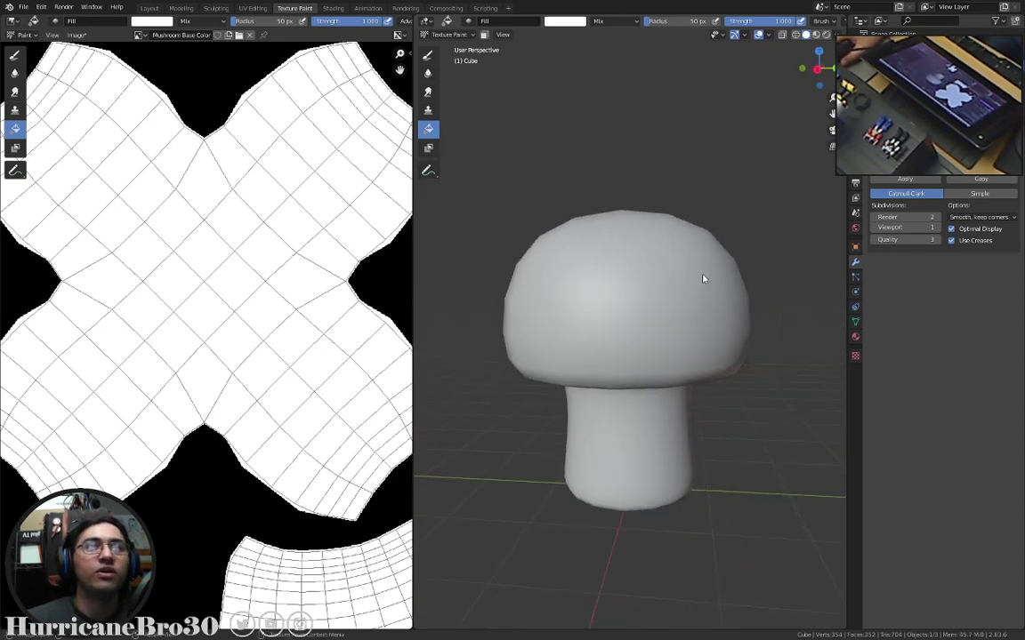
Orbit and zoom around the white, smooth mushroom to inspect it.
scroll(705, 271, "up", 3)
scroll(661, 276, "down", 2)
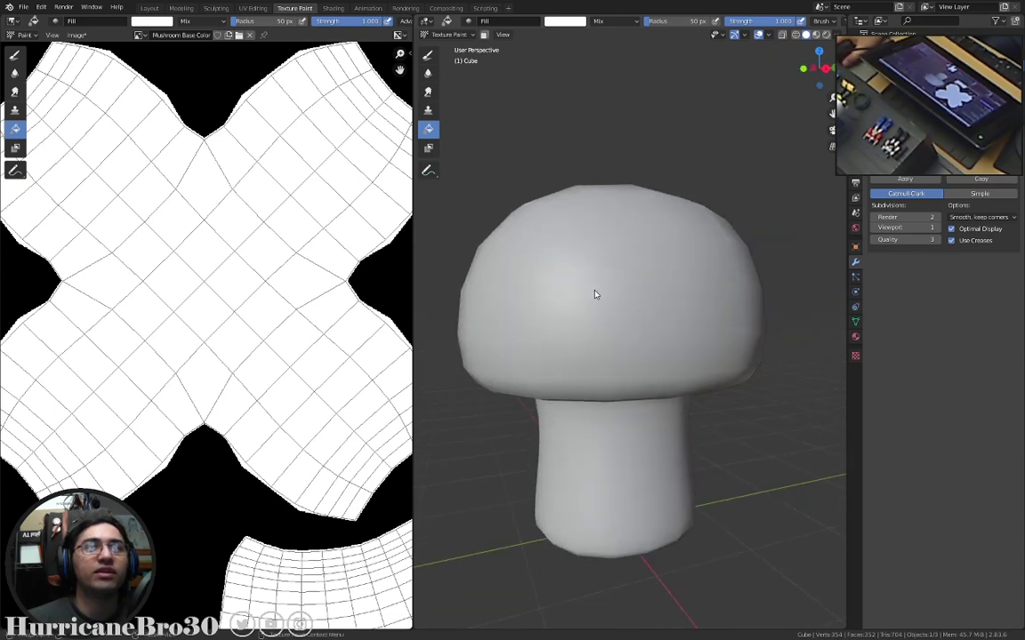
middle_click_drag(594, 293, 664, 252)
scroll(654, 275, "down", 4)
scroll(694, 285, "up", 3)
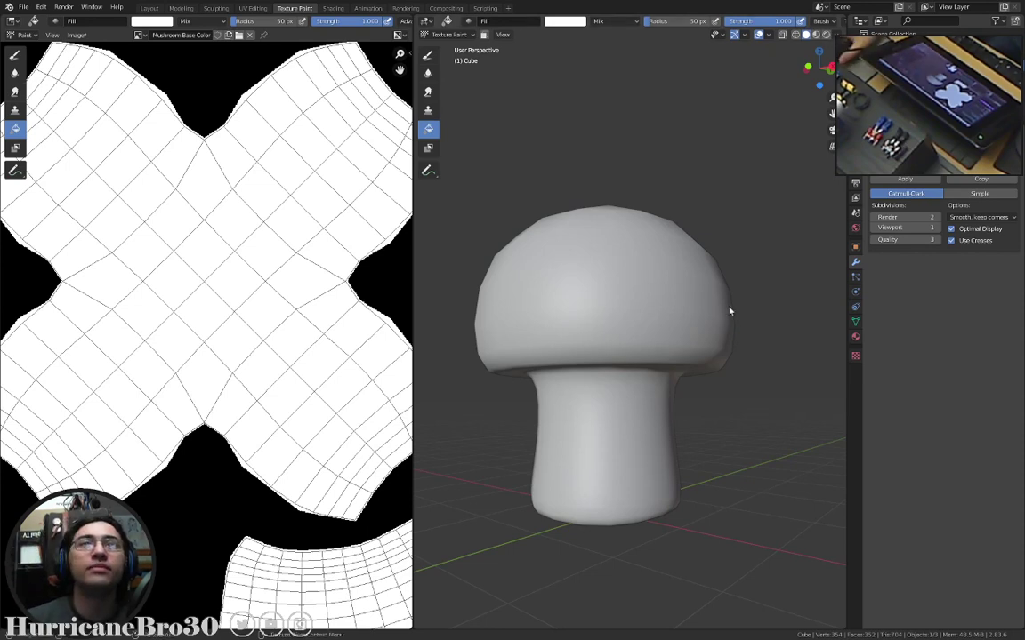
middle_click_drag(528, 210, 691, 259)
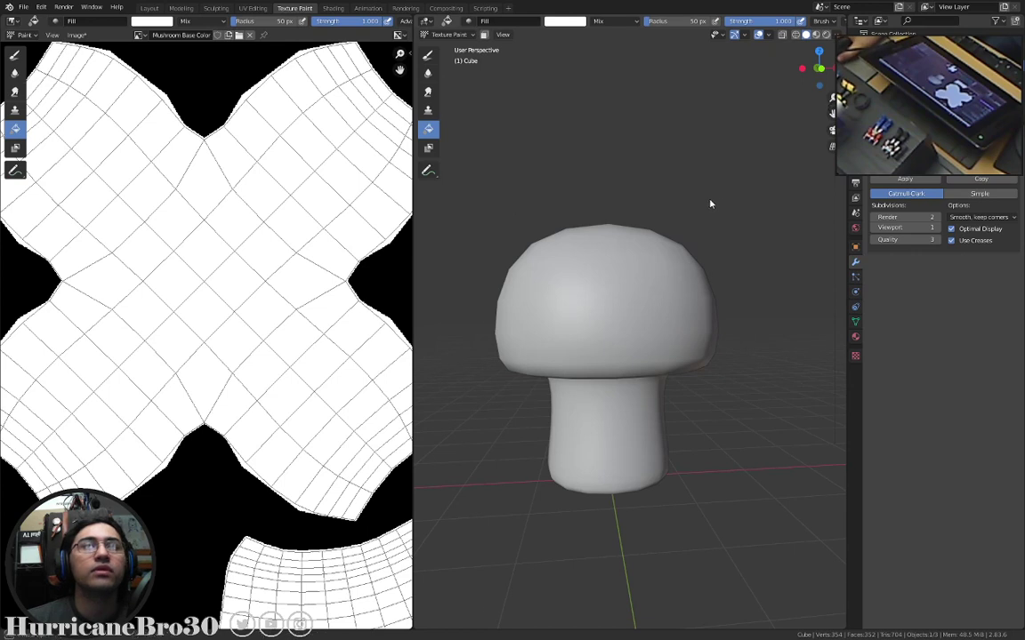
middle_click_drag(709, 204, 682, 107)
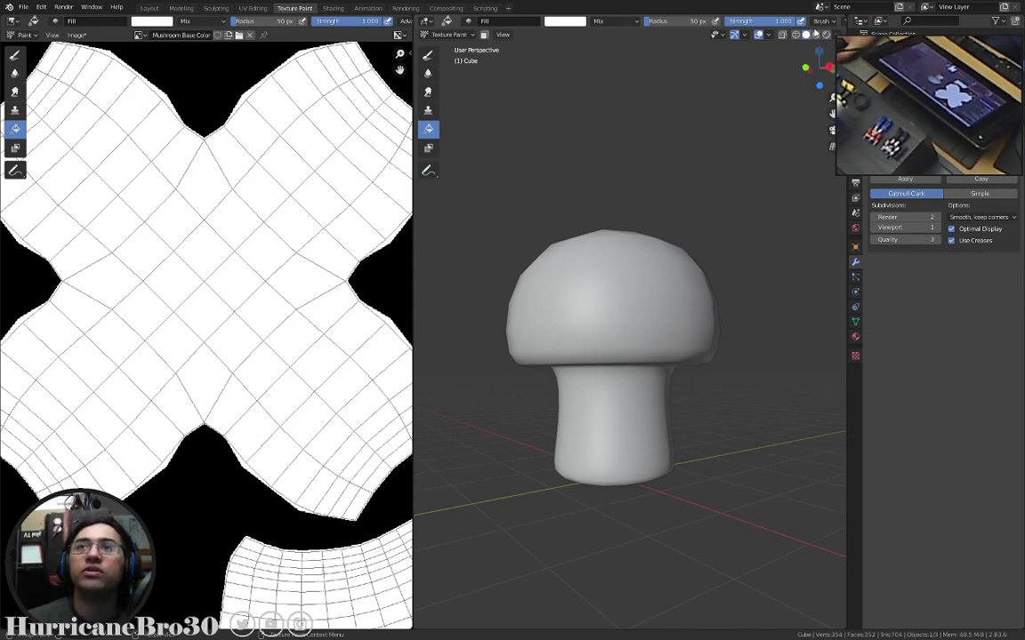
View the mushroom in Material Preview shading, comparing other shading modes while orbiting.
left_click(816, 35)
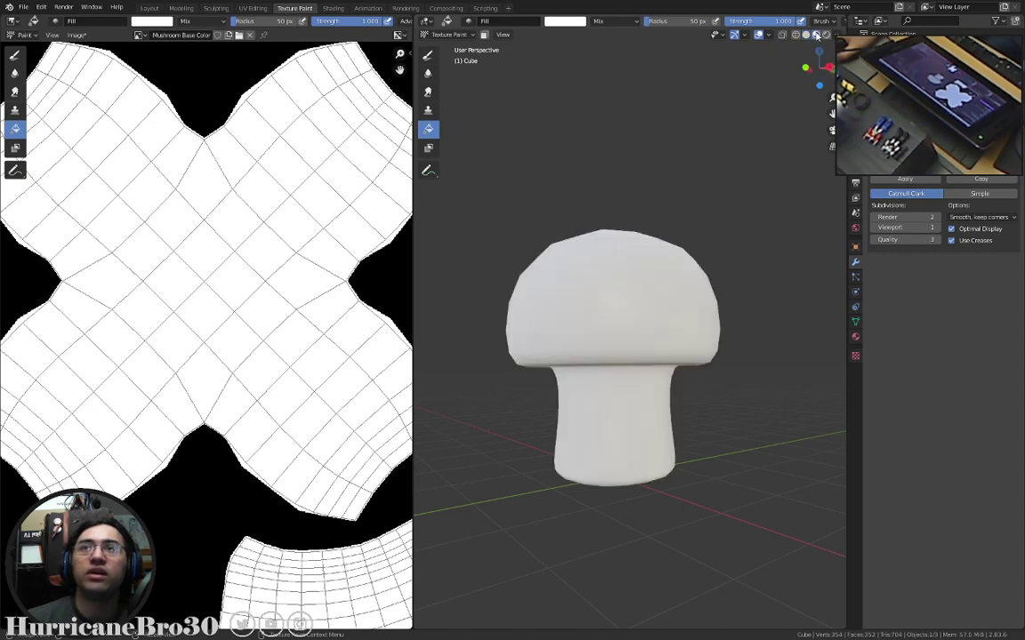
middle_click_drag(698, 213, 750, 286)
middle_click_drag(601, 299, 761, 307)
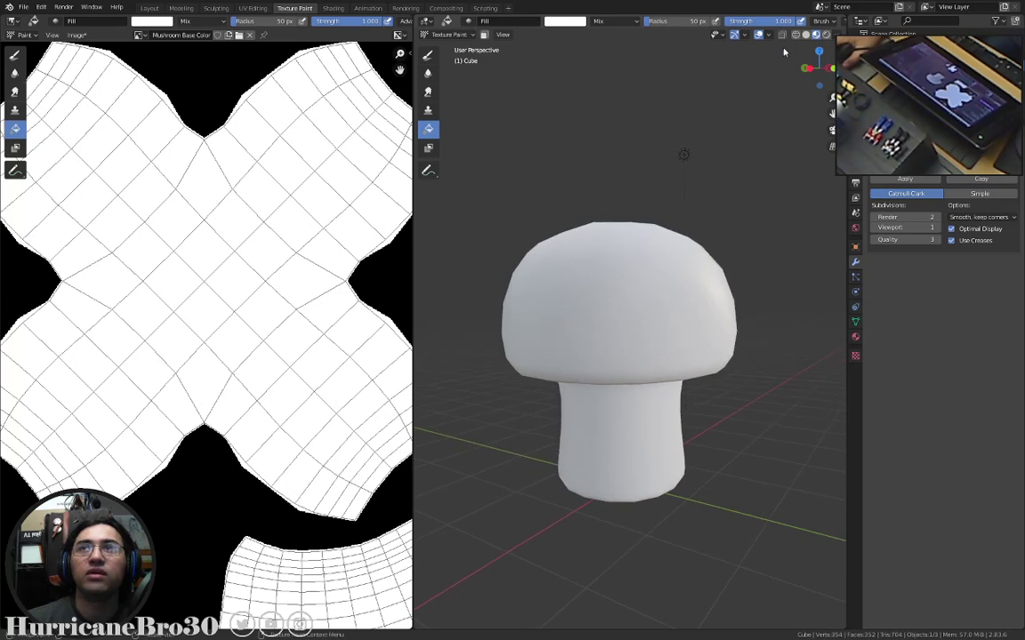
left_click(805, 40)
middle_click_drag(649, 242, 778, 156)
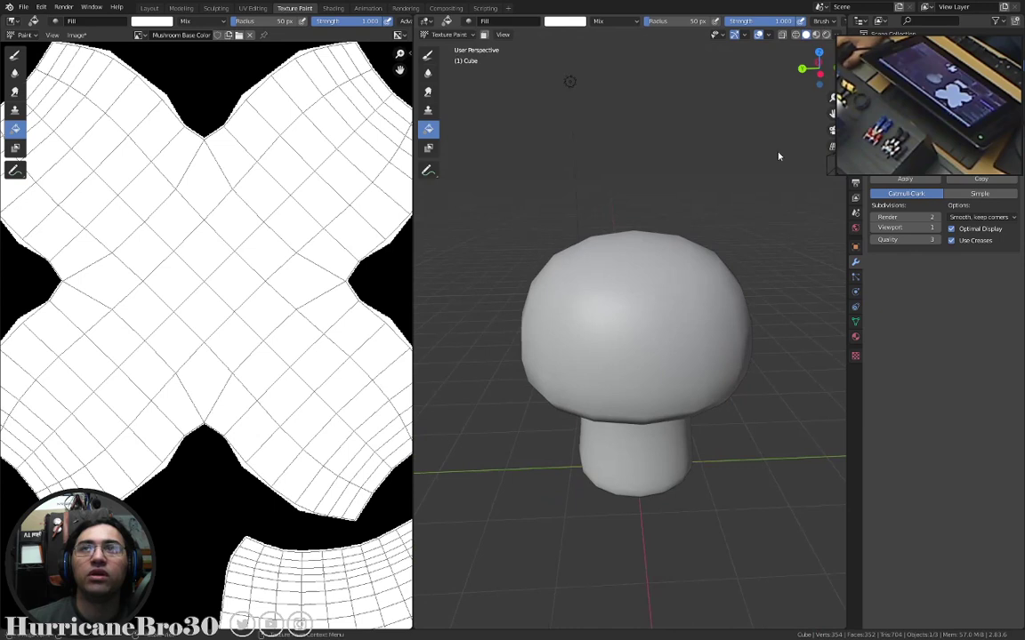
left_click(817, 35)
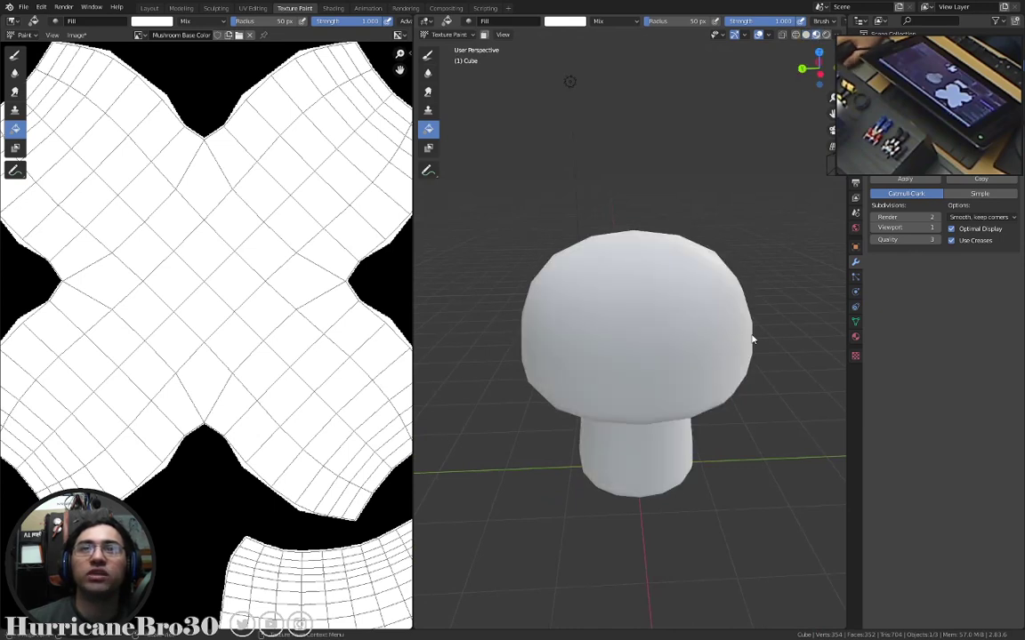
mouse_move(753, 338)
middle_mouse_down()
mouse_move(664, 277)
mouse_move(768, 291)
mouse_move(775, 326)
mouse_move(606, 336)
mouse_move(555, 320)
mouse_move(668, 316)
mouse_move(714, 331)
mouse_move(682, 344)
mouse_move(672, 329)
mouse_move(662, 354)
middle_mouse_up()
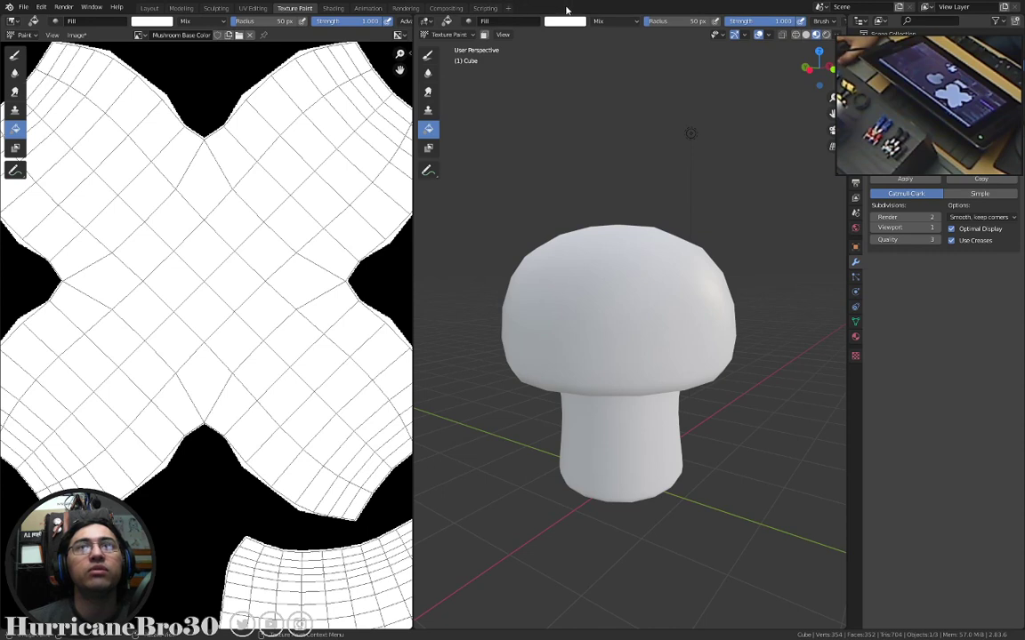
left_click(94, 7)
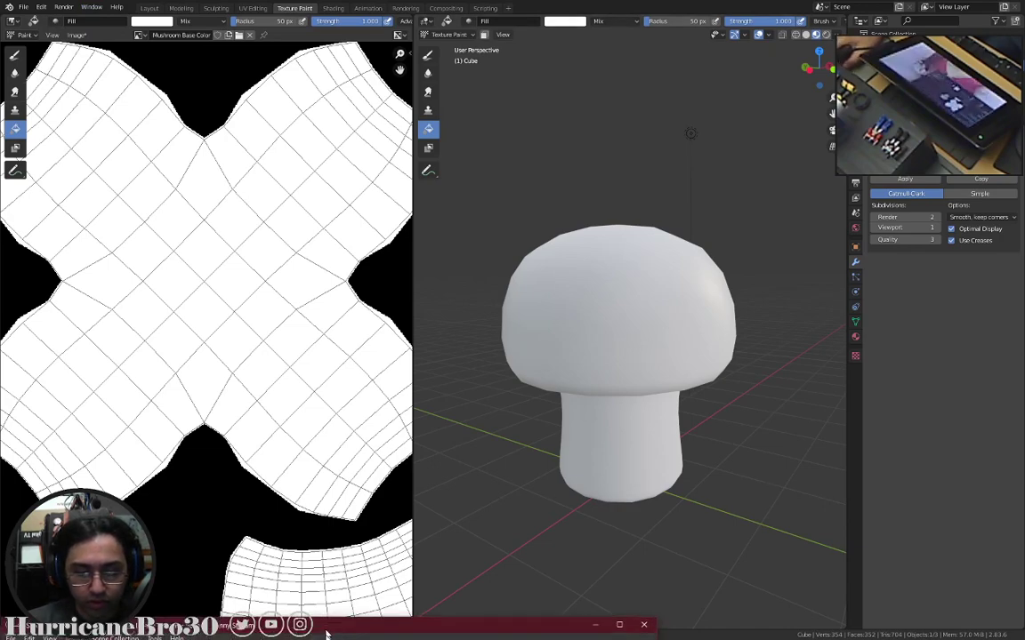
Take Blender out of fullscreen and minimize it to bring the OBS window forward.
left_click(461, 623)
left_click_drag(462, 599, 375, 205)
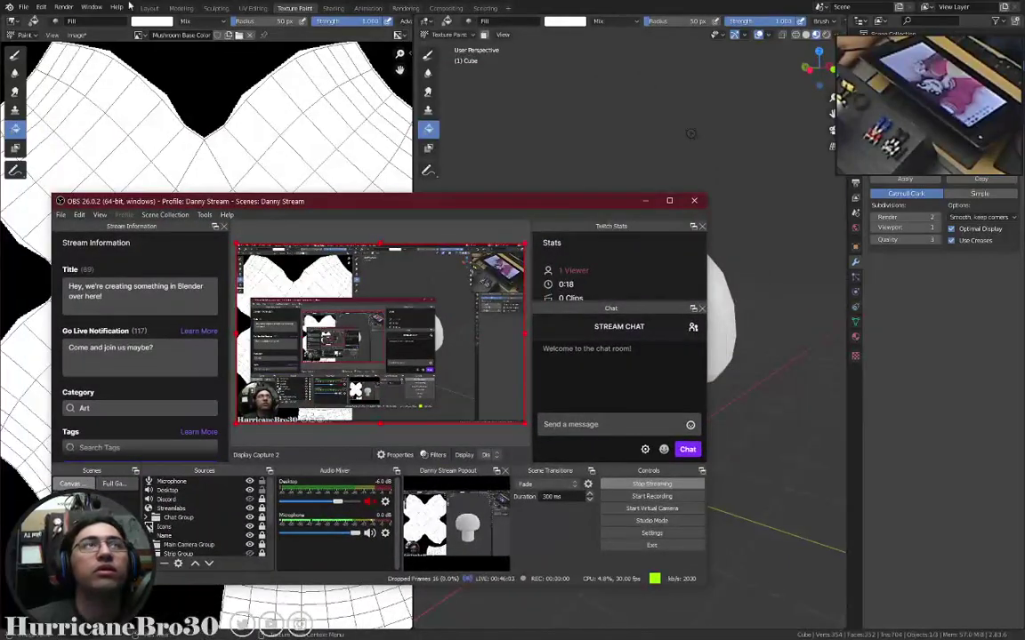
left_click(91, 7)
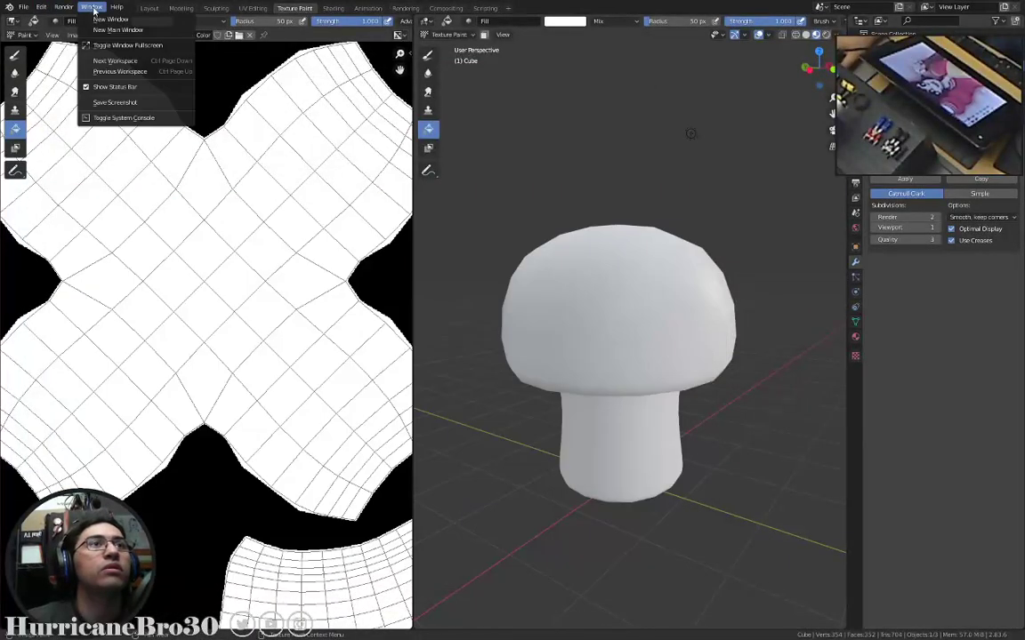
left_click(129, 47)
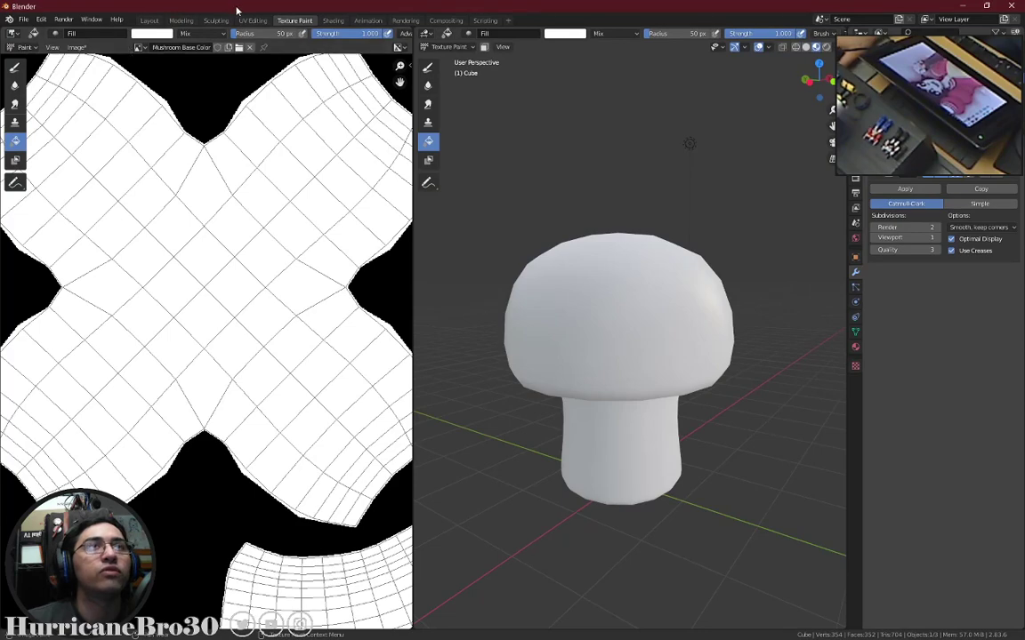
key("super+Down")
key("super+Down")
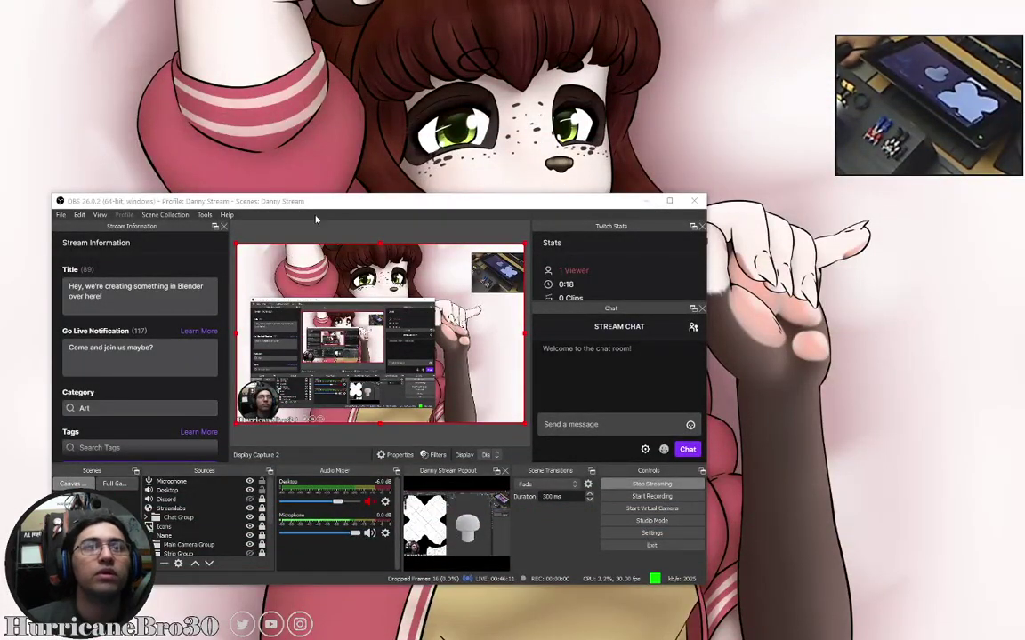
left_click_drag(327, 207, 395, 170)
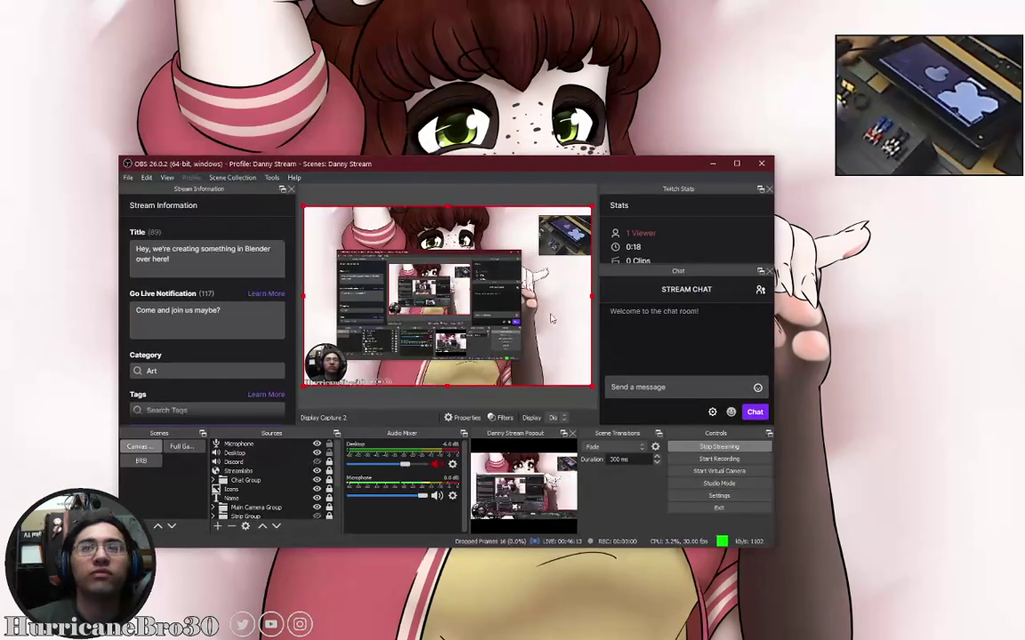
Set Display Capture 2's Display to Display 2 in its properties.
mouse_move(488, 521)
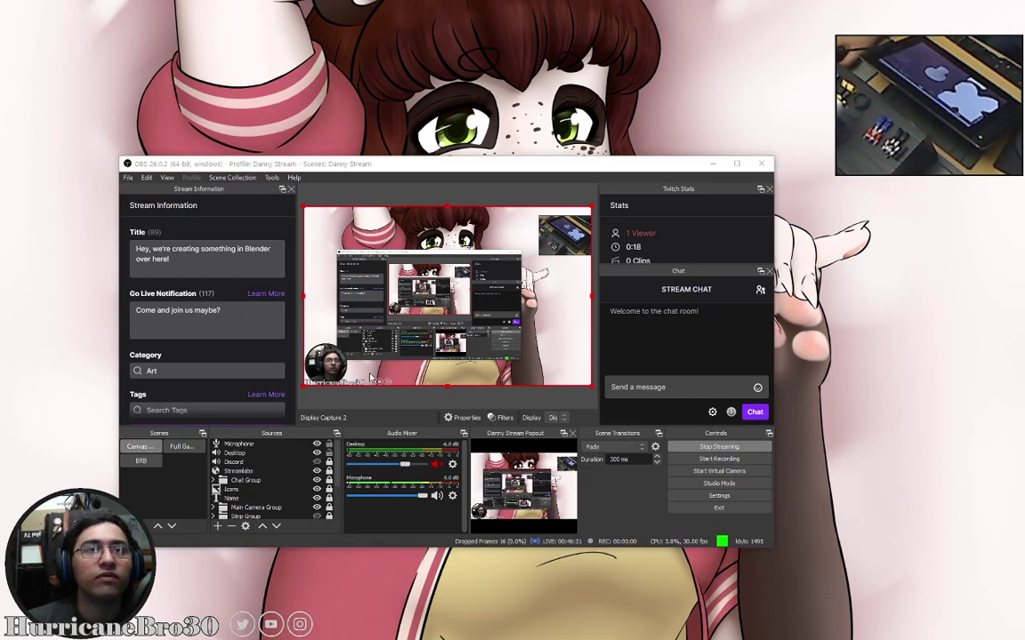
left_click(390, 396)
left_click(466, 417)
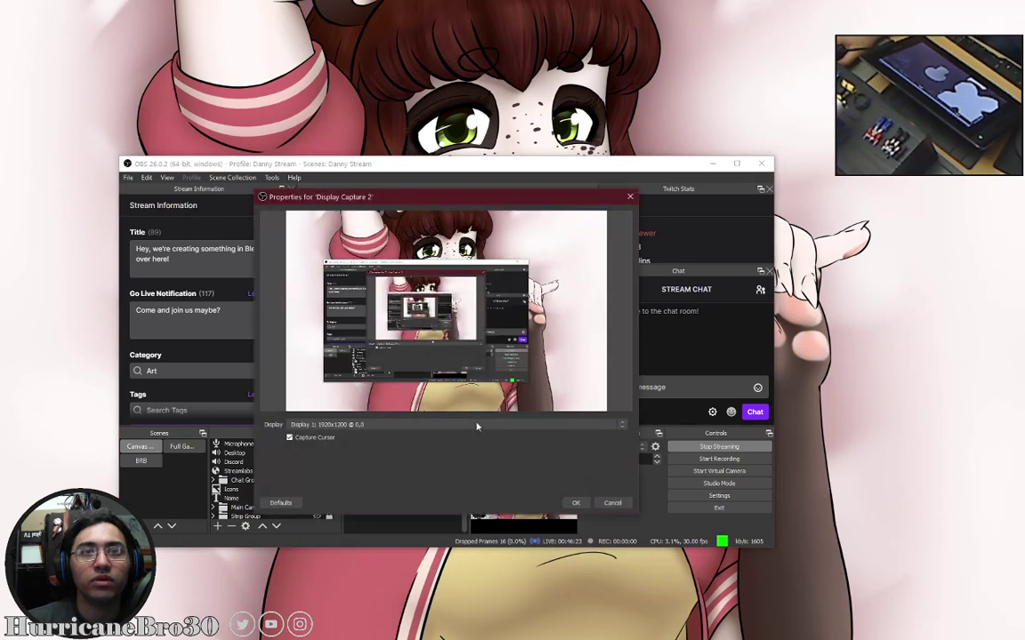
left_click(464, 425)
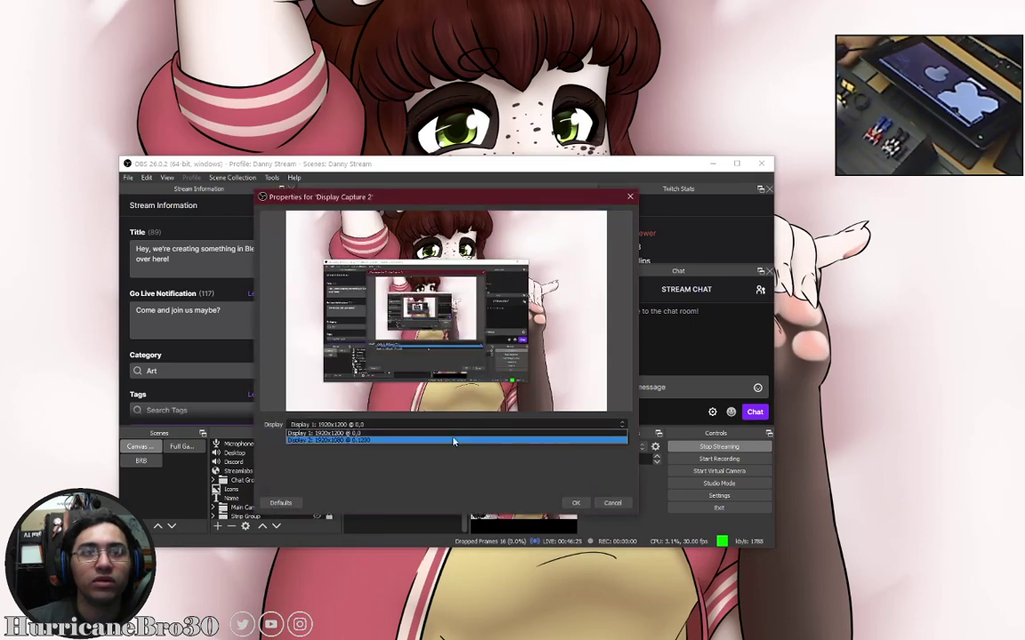
left_click(453, 439)
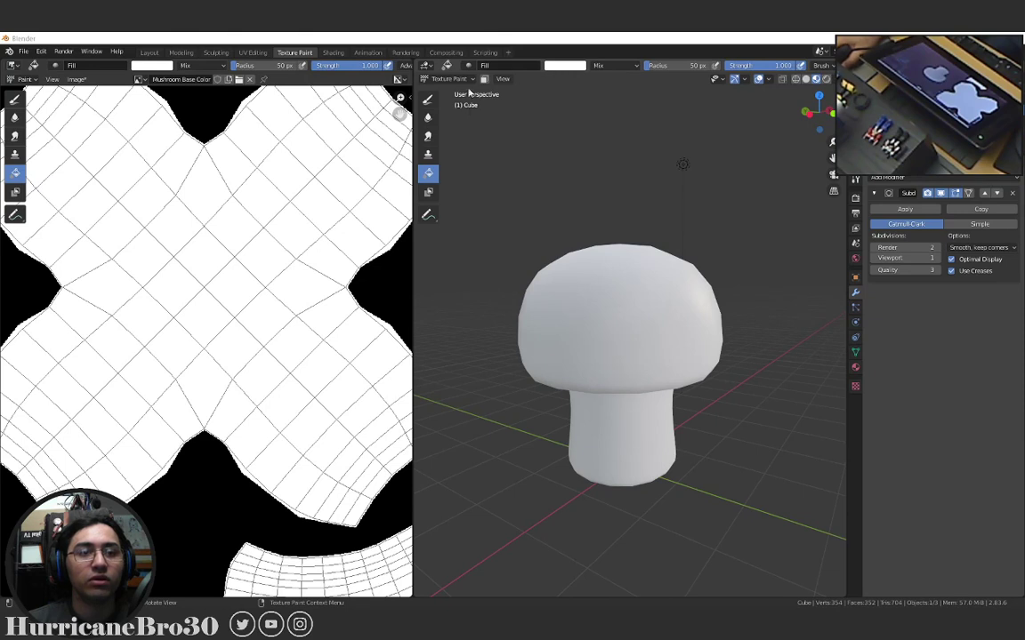
left_click(935, 343)
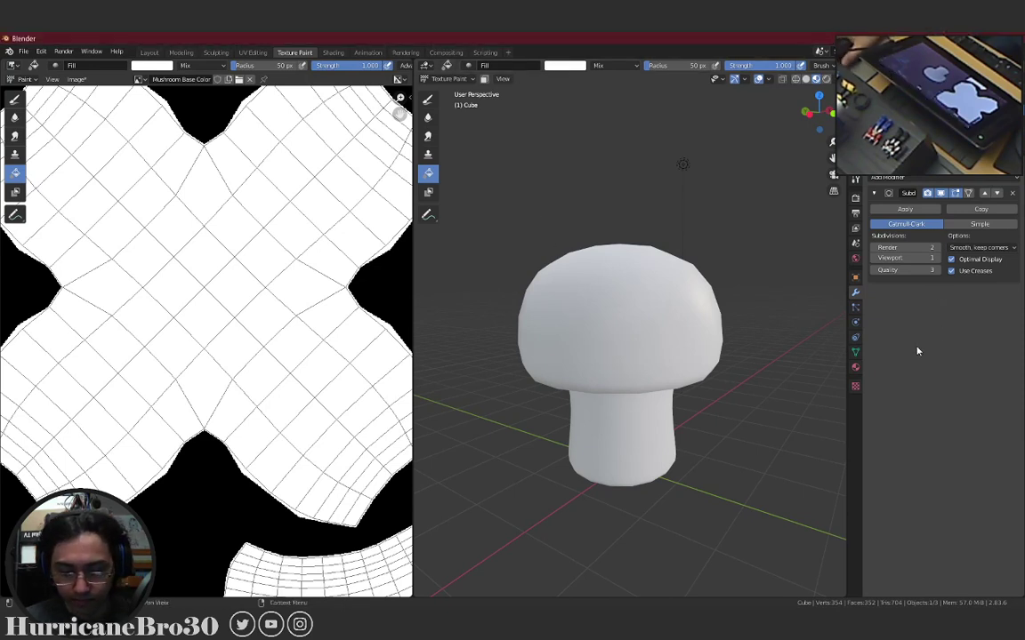
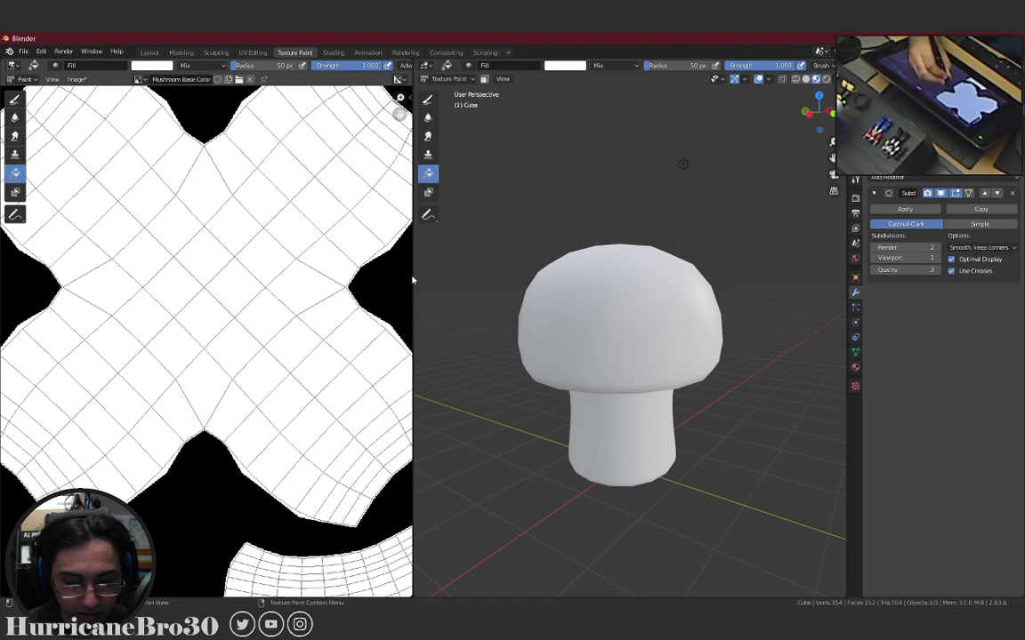
Undo a stray white fill and drag the UV editor border left to widen the 3D view.
left_click(377, 268)
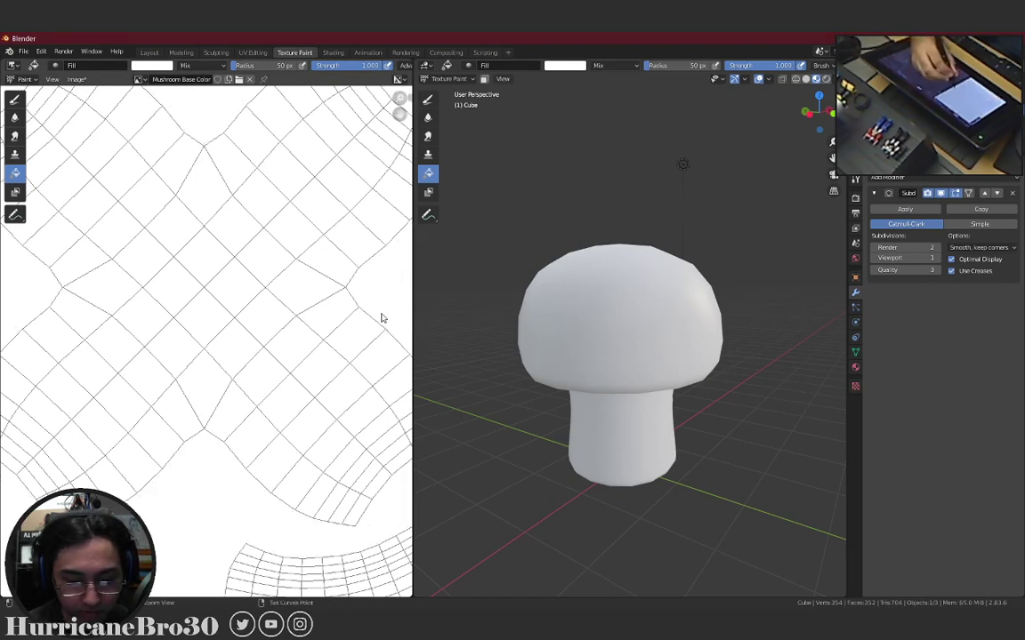
key("ctrl+z")
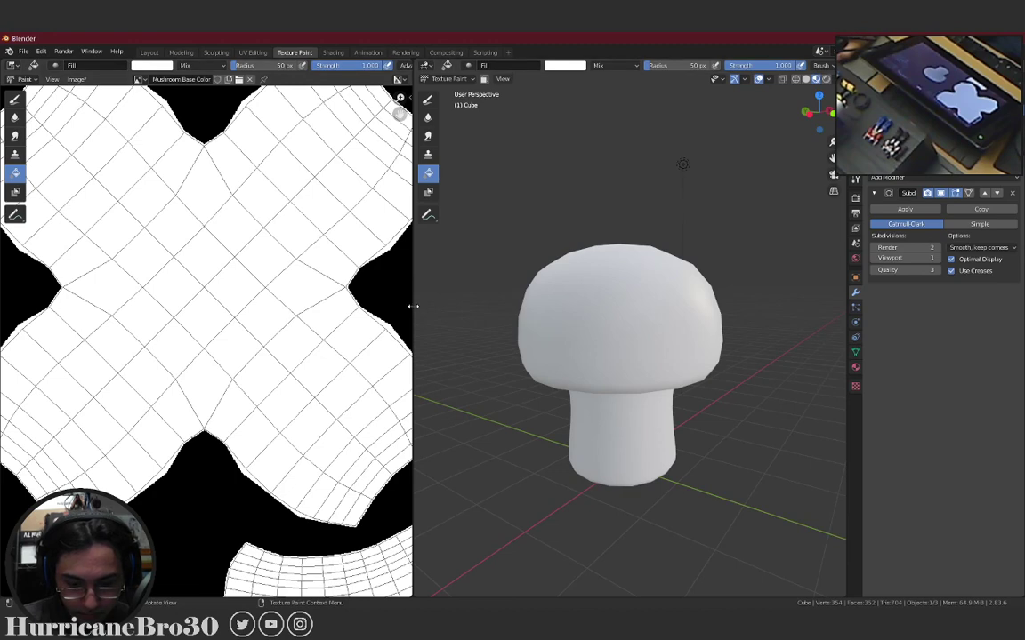
left_click_drag(413, 305, 261, 310)
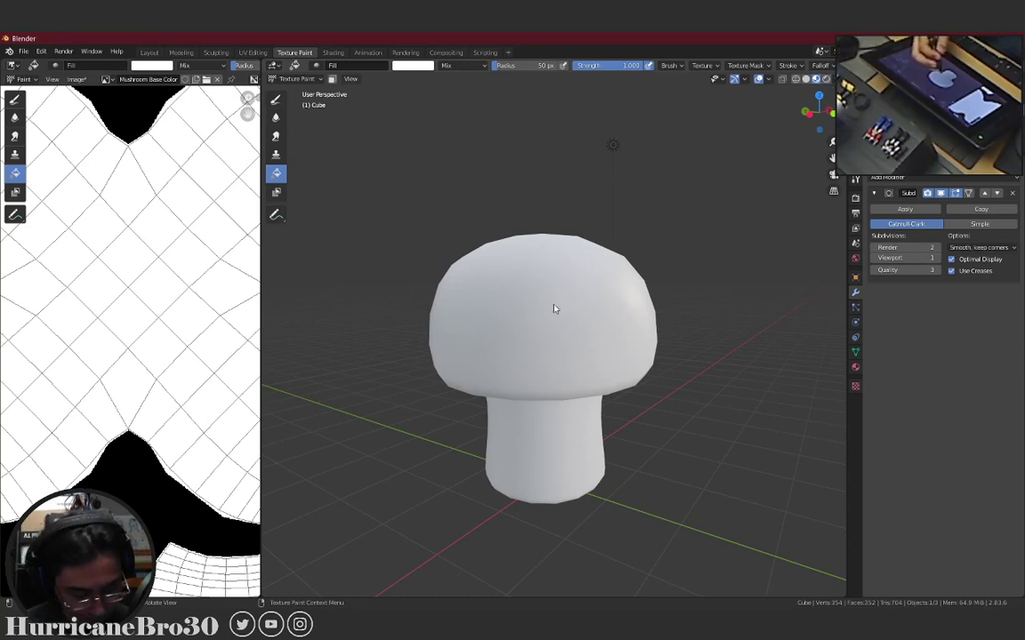
left_click(92, 52)
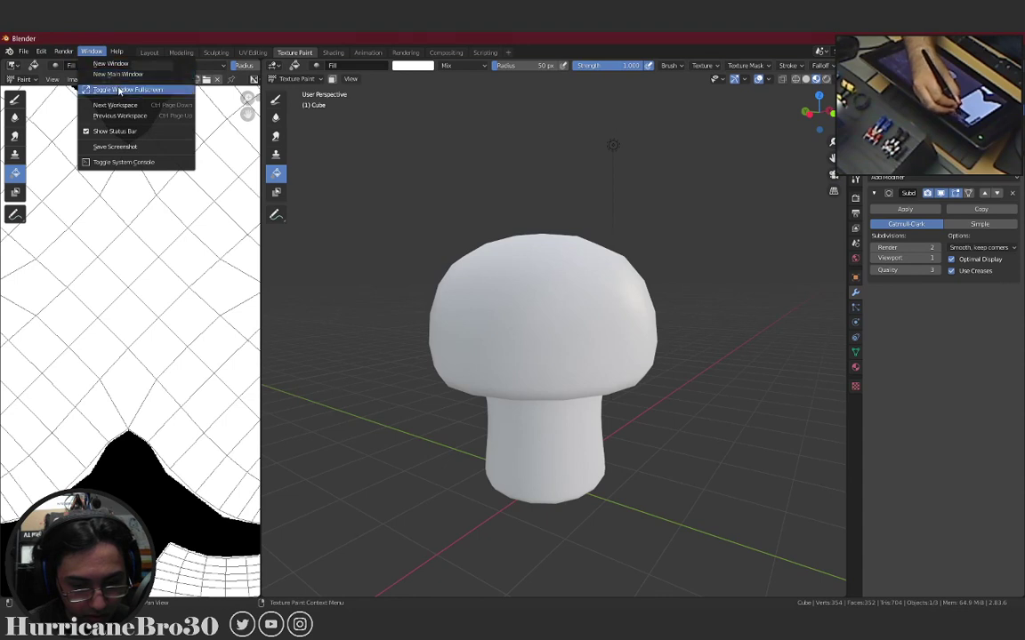
Toggle Blender to fullscreen and browse the File, Window and Edit menus for Preferences.
left_click(105, 86)
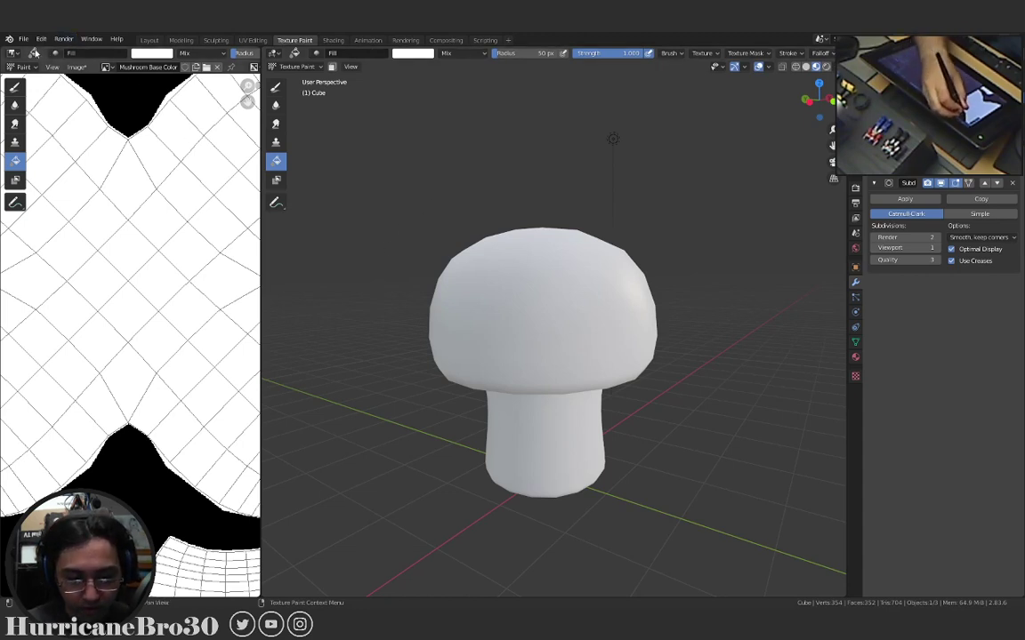
left_click(24, 39)
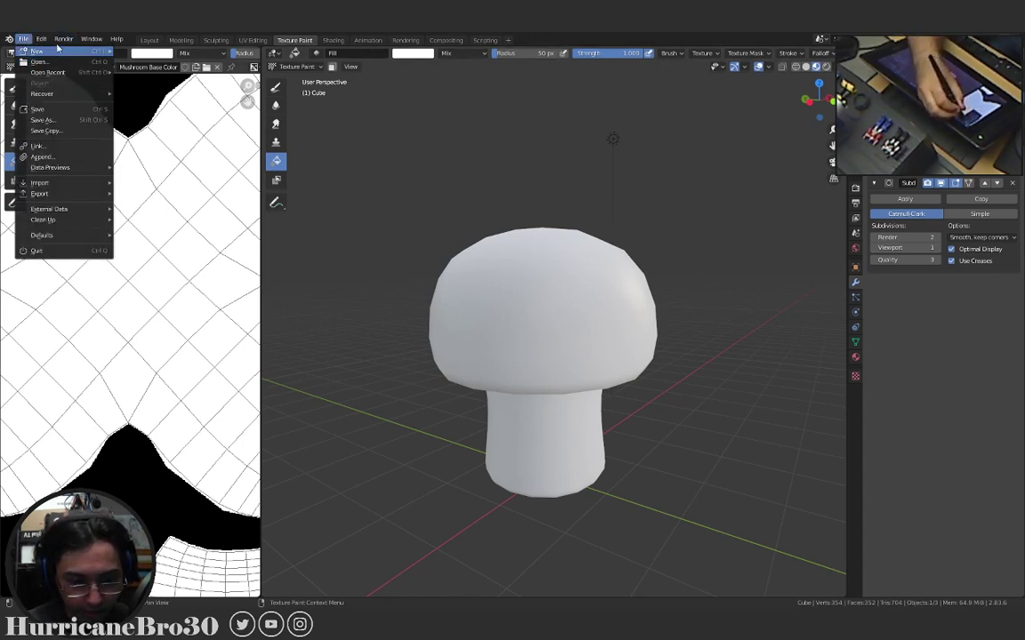
key("Escape")
left_click(63, 39)
mouse_move(90, 39)
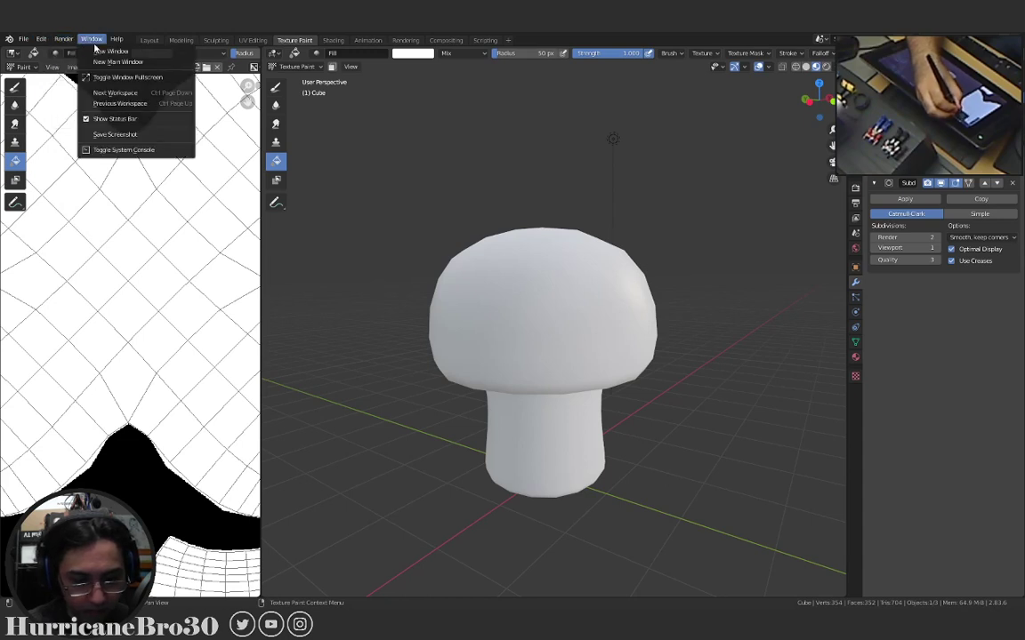
left_click(41, 39)
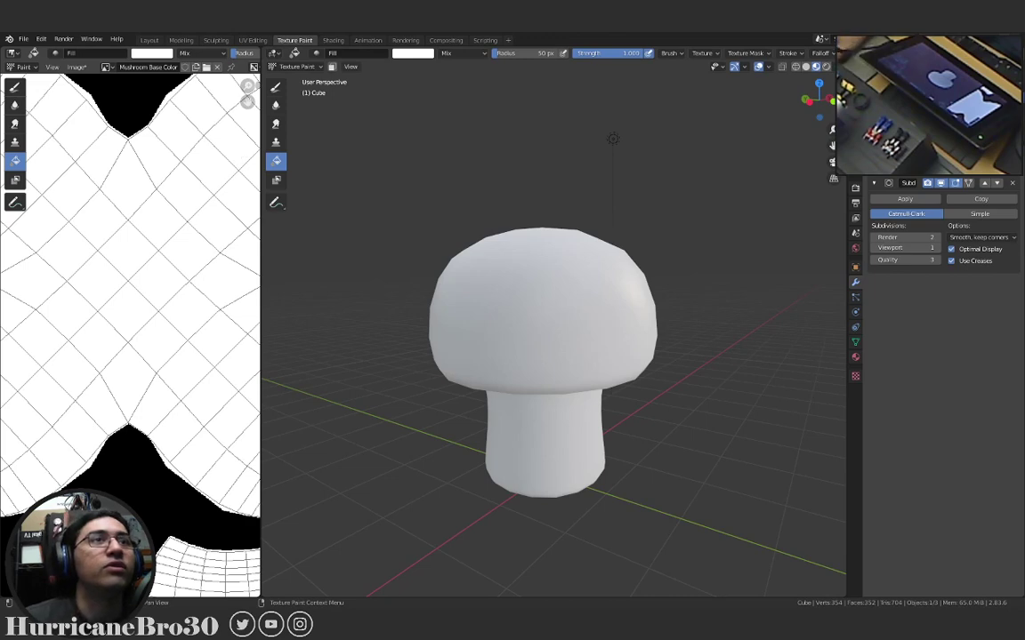
key("F3")
Open Preferences, tick Emulate 3 Button Mouse under Input, and close the window.
key("Return")
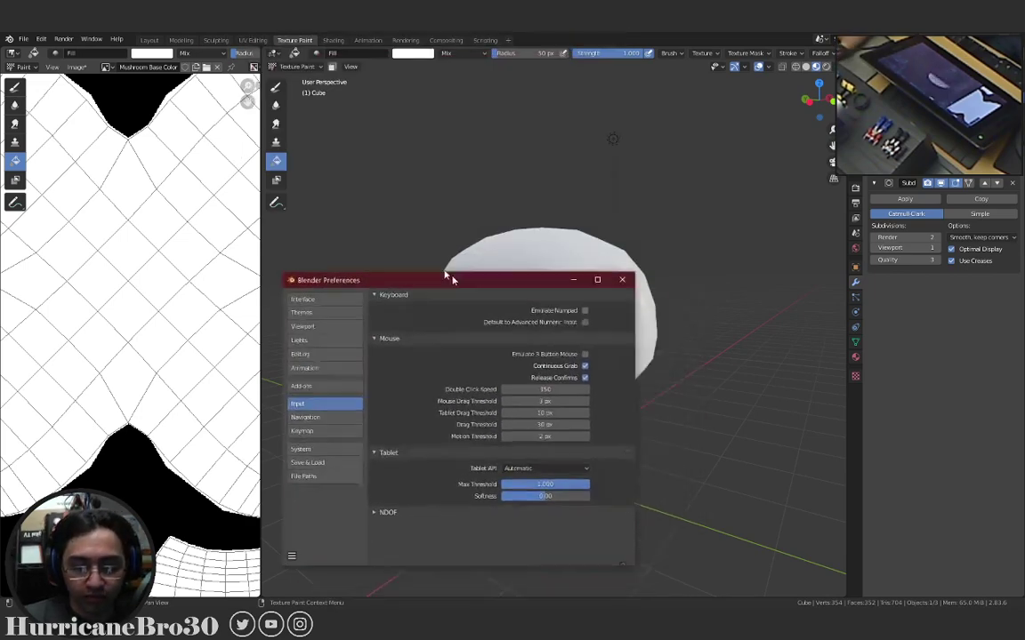
left_click_drag(429, 225, 280, 178)
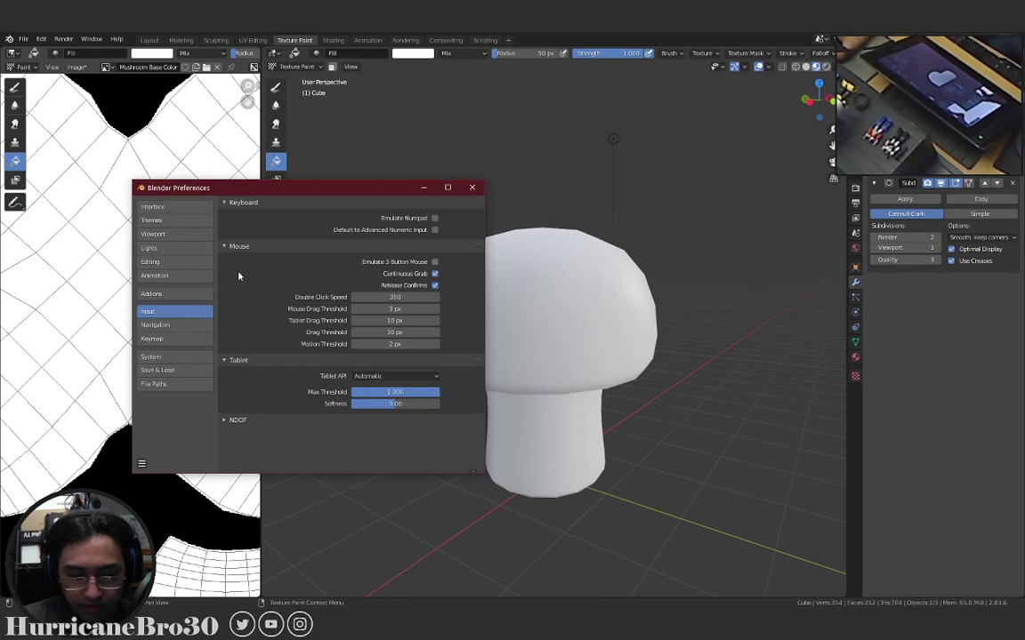
left_click(177, 209)
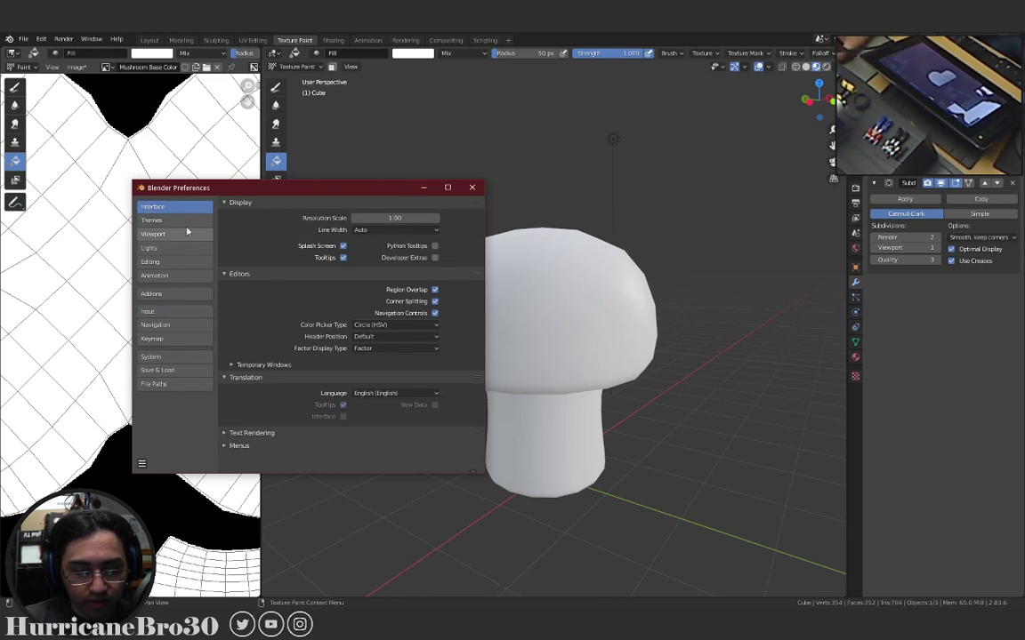
left_click(181, 313)
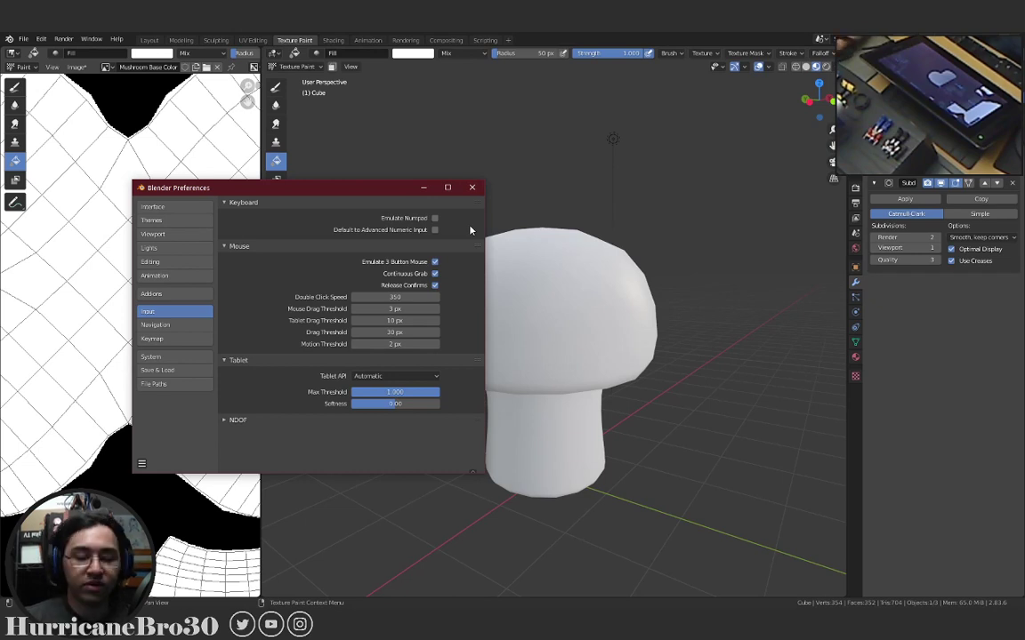
left_click(472, 187)
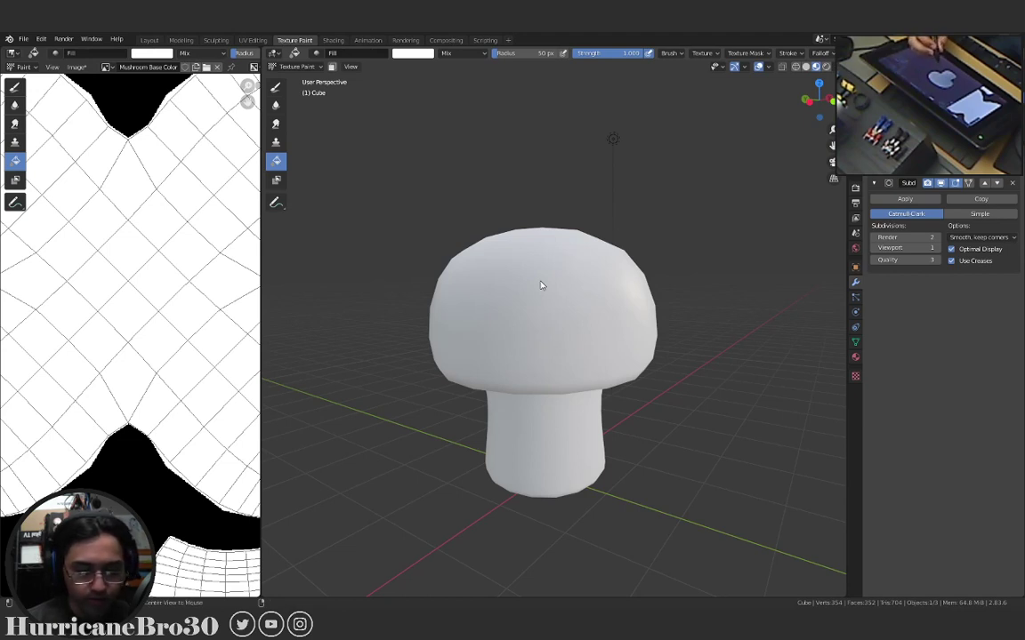
Orbit the view, switch to Object Mode, and frame the mushroom with numpad period.
key("alt")
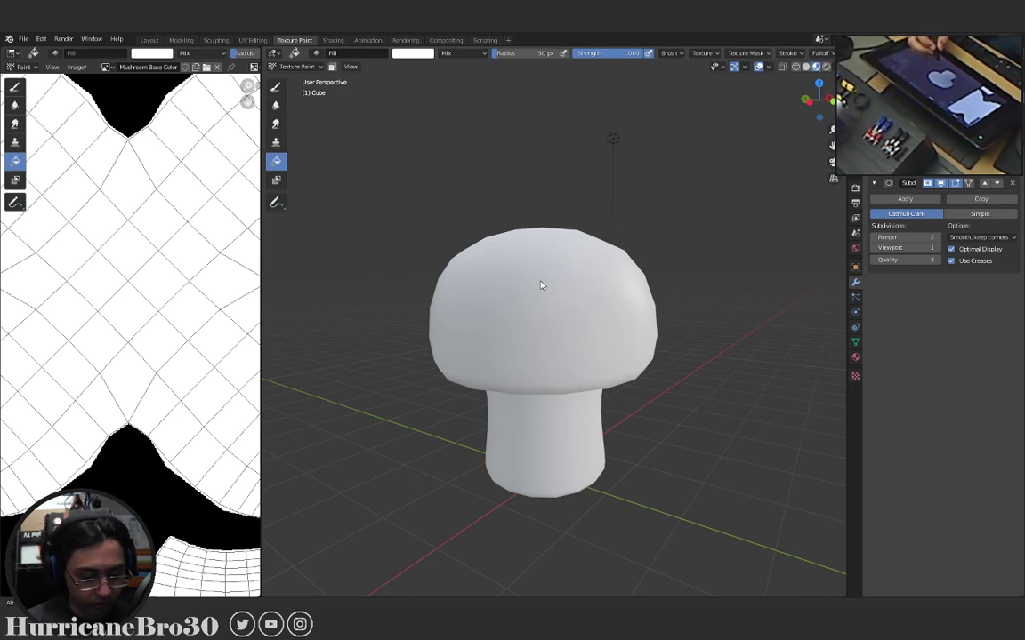
middle_click_drag(520, 339, 599, 352)
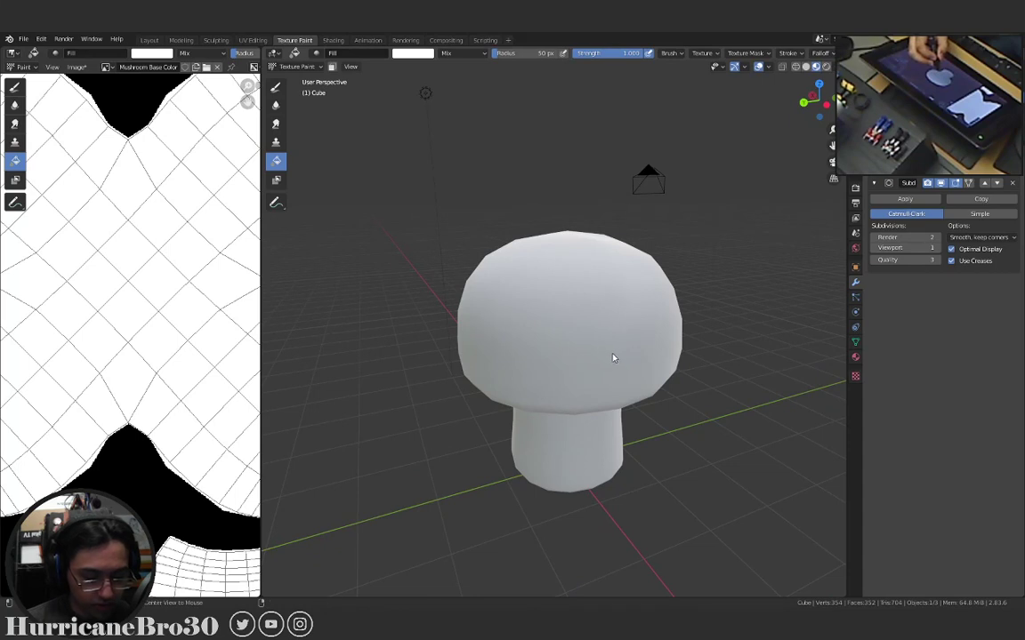
middle_click_drag(620, 345, 698, 374, "ctrl")
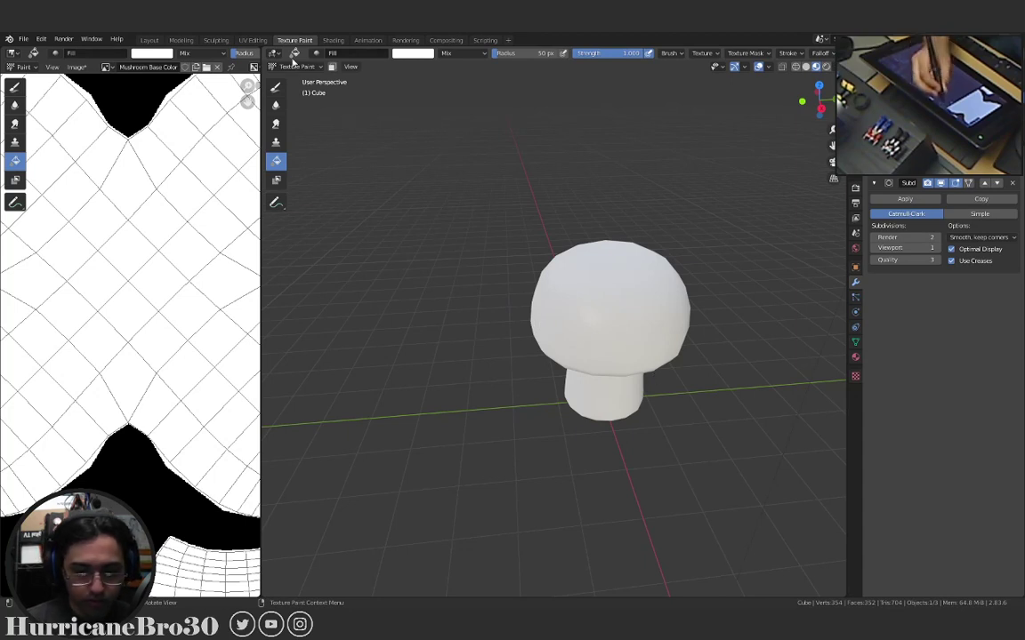
left_click(296, 66)
left_click(311, 81)
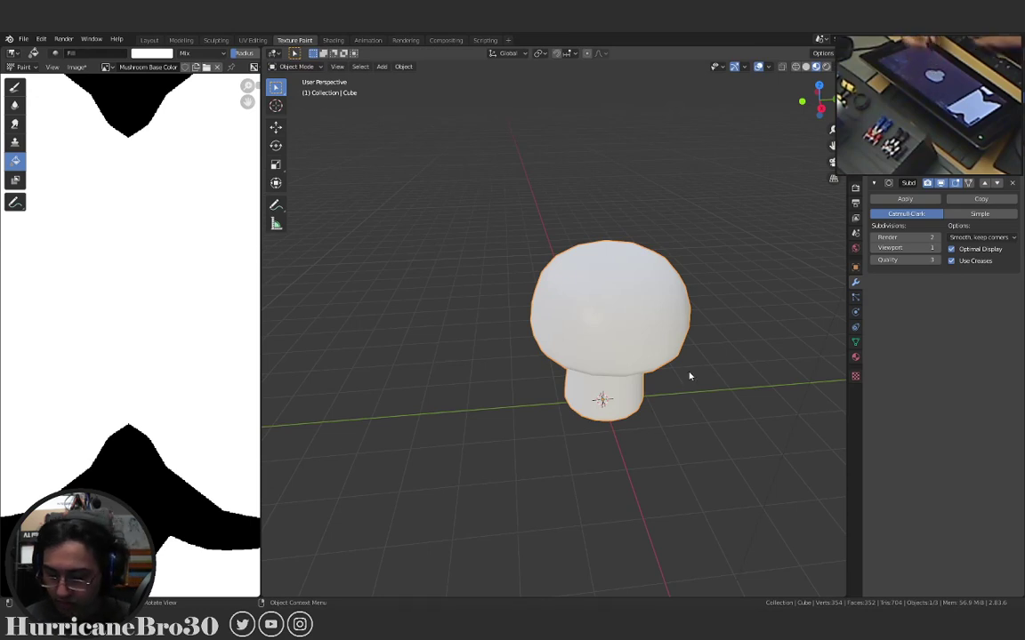
key("KP_Decimal")
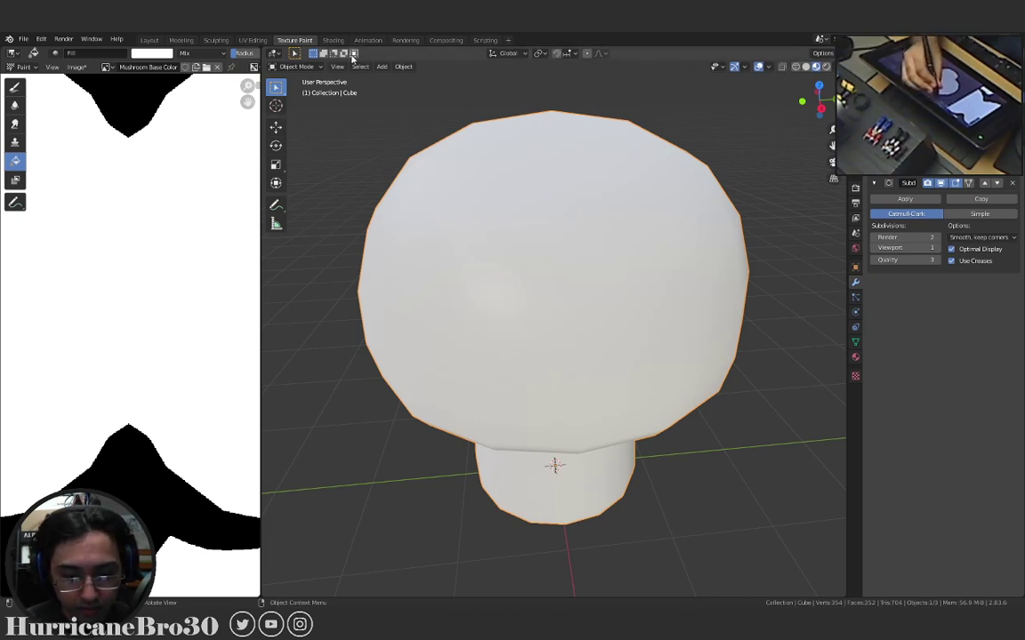
Return to Texture Paint mode and show the Fill brush settings in Tool properties.
left_click(296, 66)
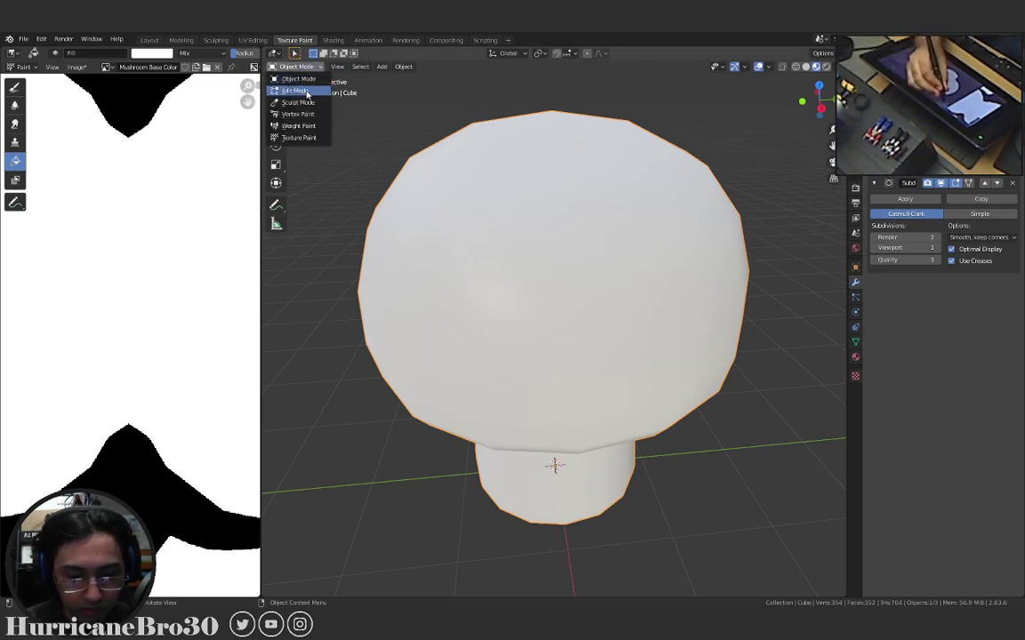
left_click(309, 137)
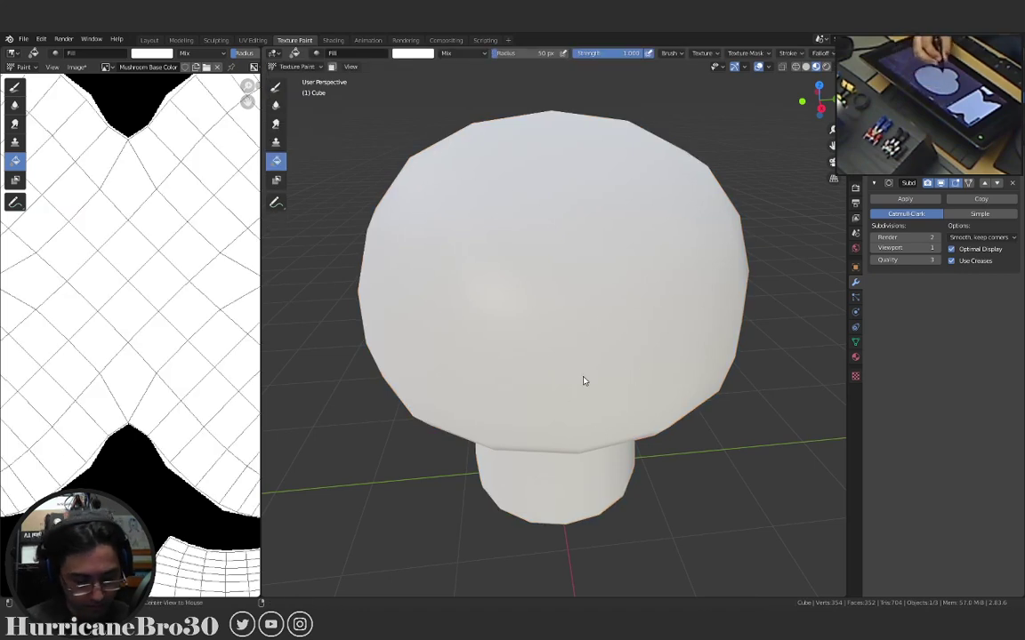
middle_click_drag(584, 381, 579, 355)
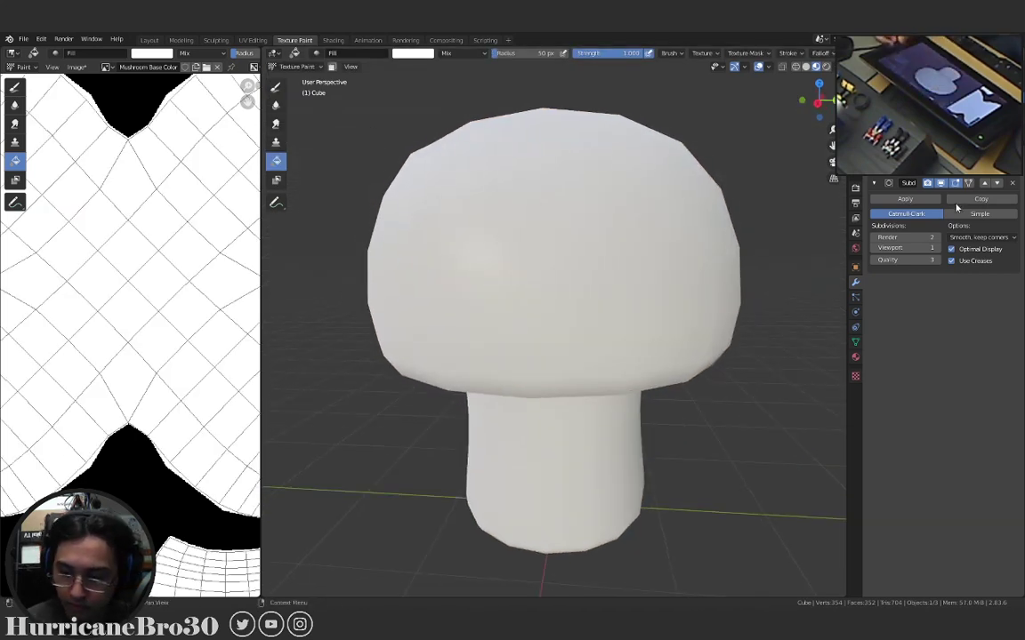
left_click(856, 188)
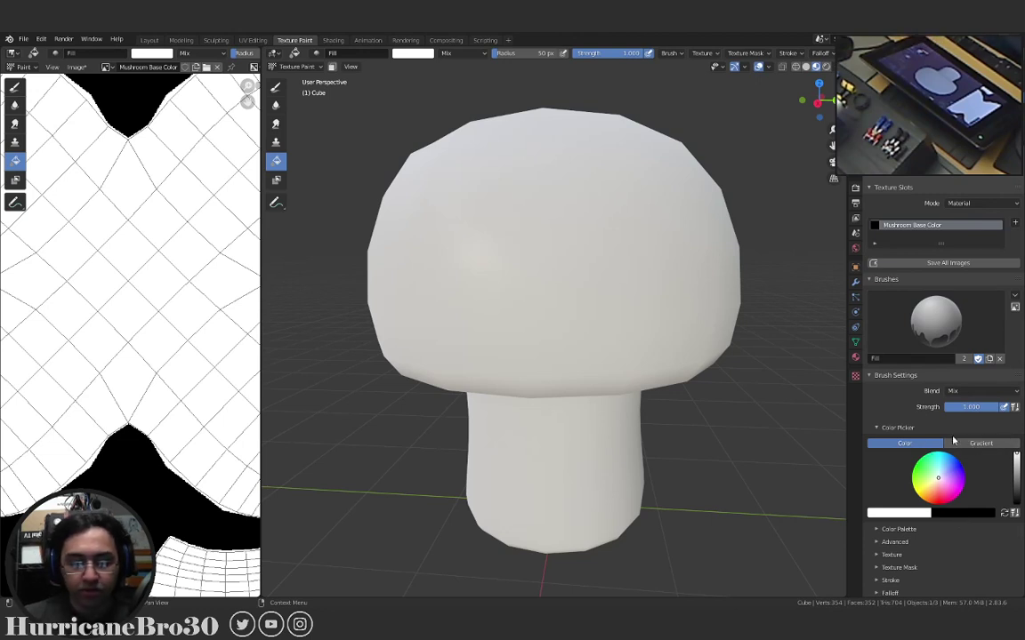
Set the brush colour to a pale, slightly desaturated cream in the colour picker.
left_click(938, 483)
left_click(934, 481)
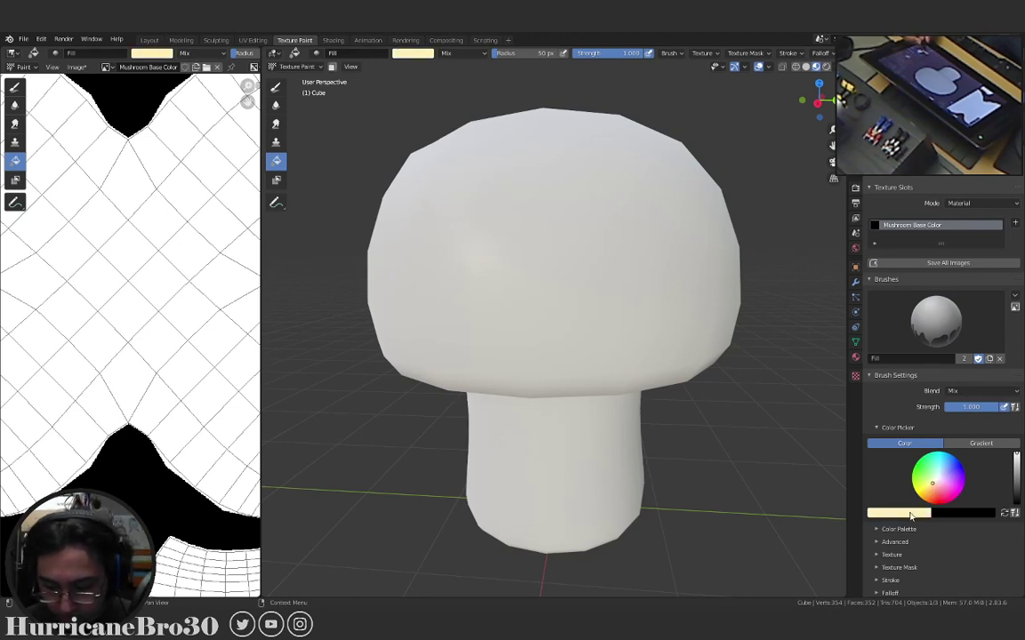
left_click(898, 513)
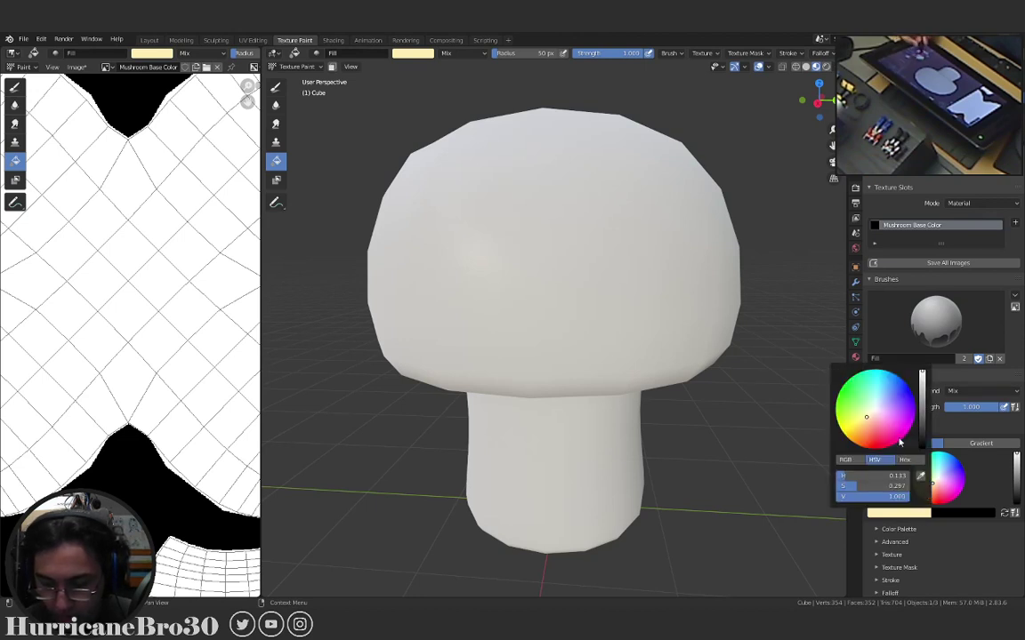
left_click(916, 514)
left_click_drag(868, 419, 870, 420)
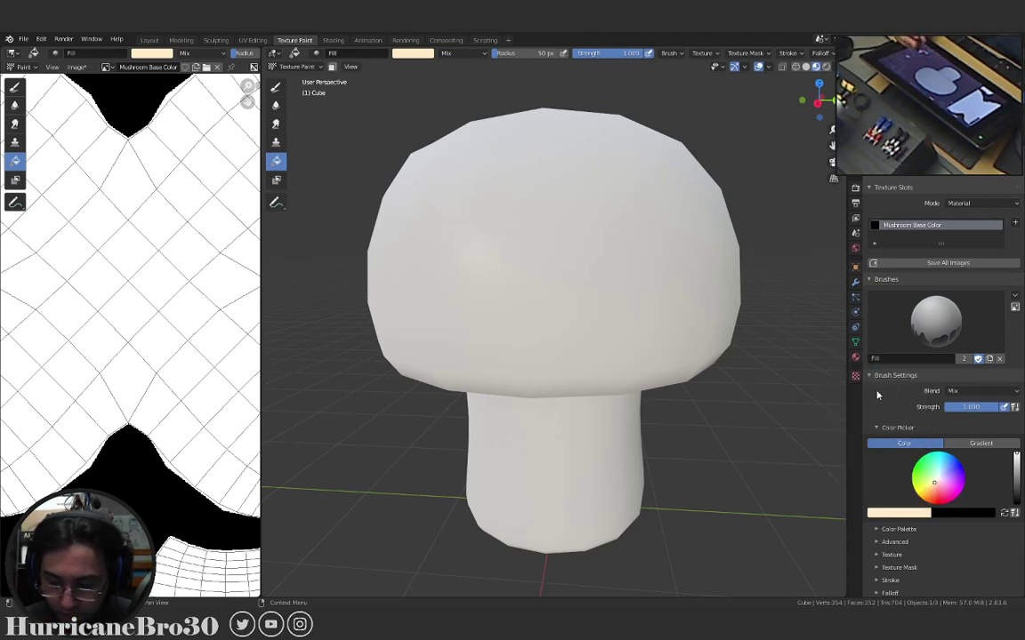
left_click(909, 516)
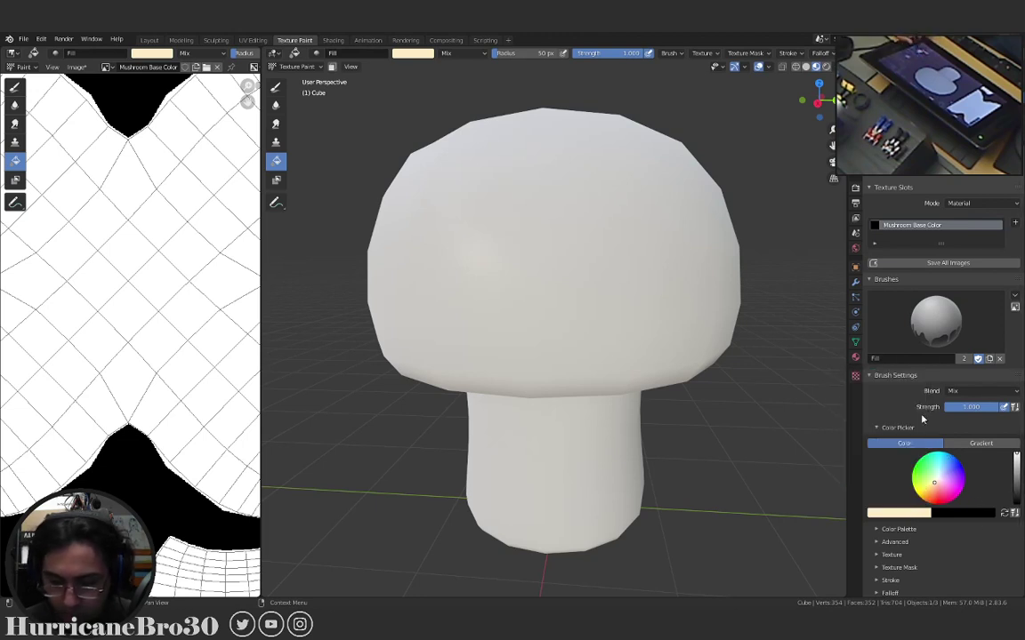
Fill the mushroom texture with the cream colour and snap to front view.
left_click(519, 258)
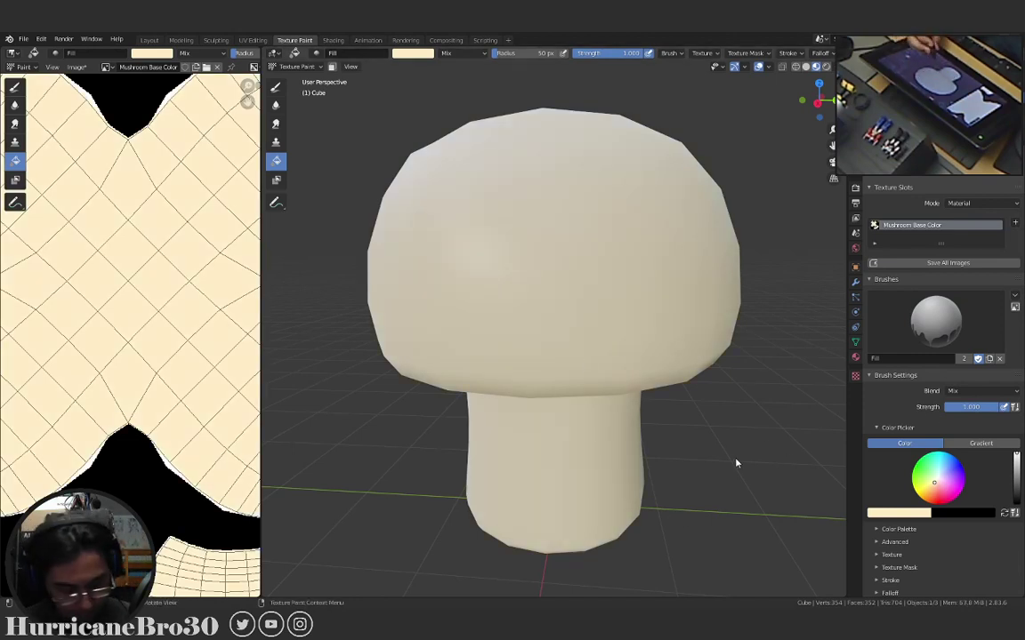
middle_click_drag(701, 413, 803, 348)
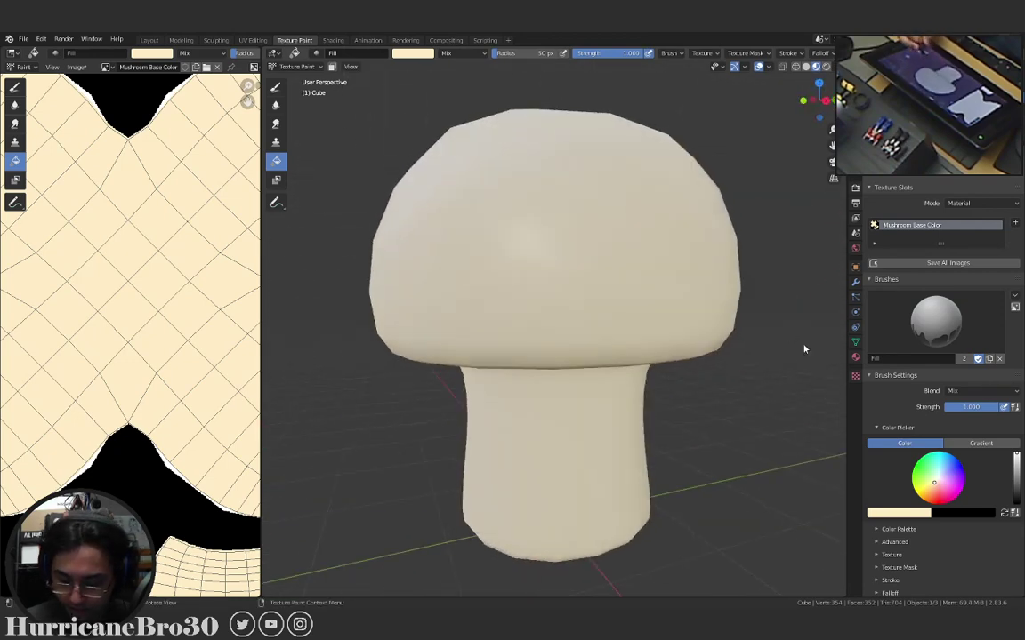
key("KP_1")
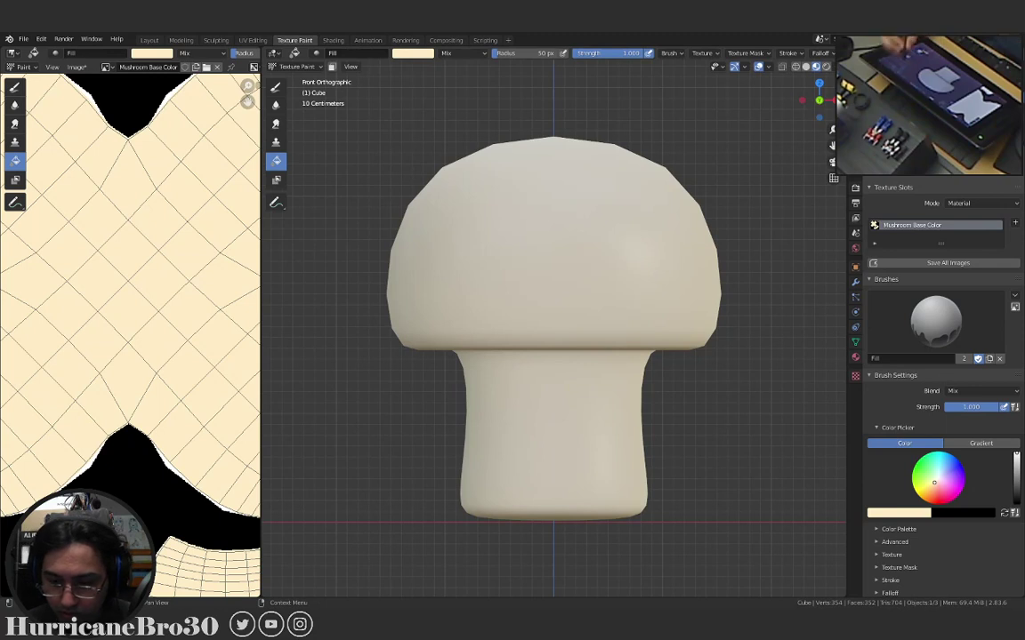
left_click(829, 66)
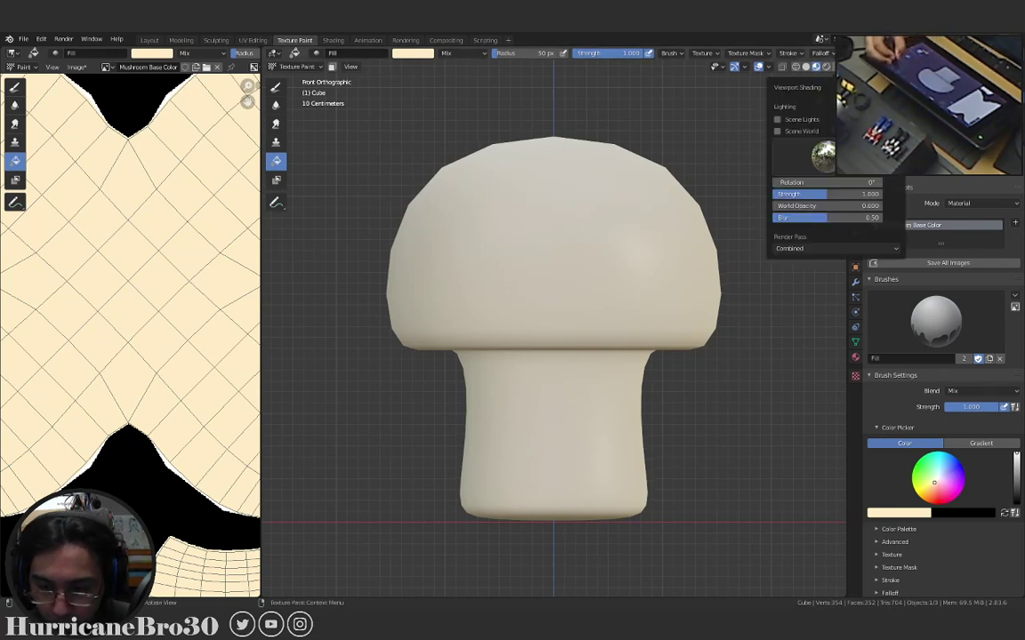
left_click(803, 131)
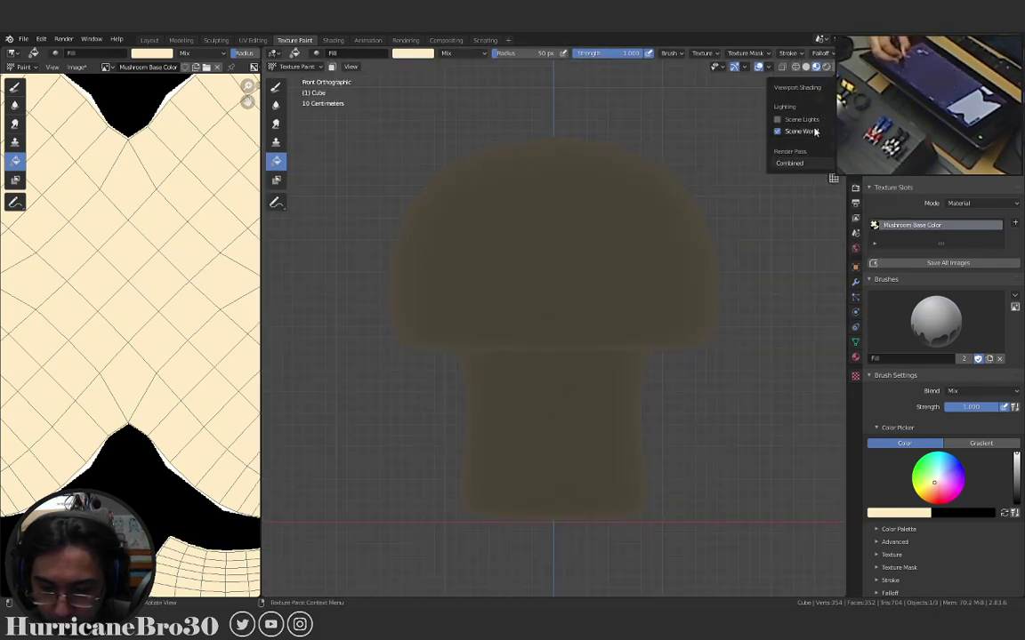
left_click(803, 131)
left_click(777, 119)
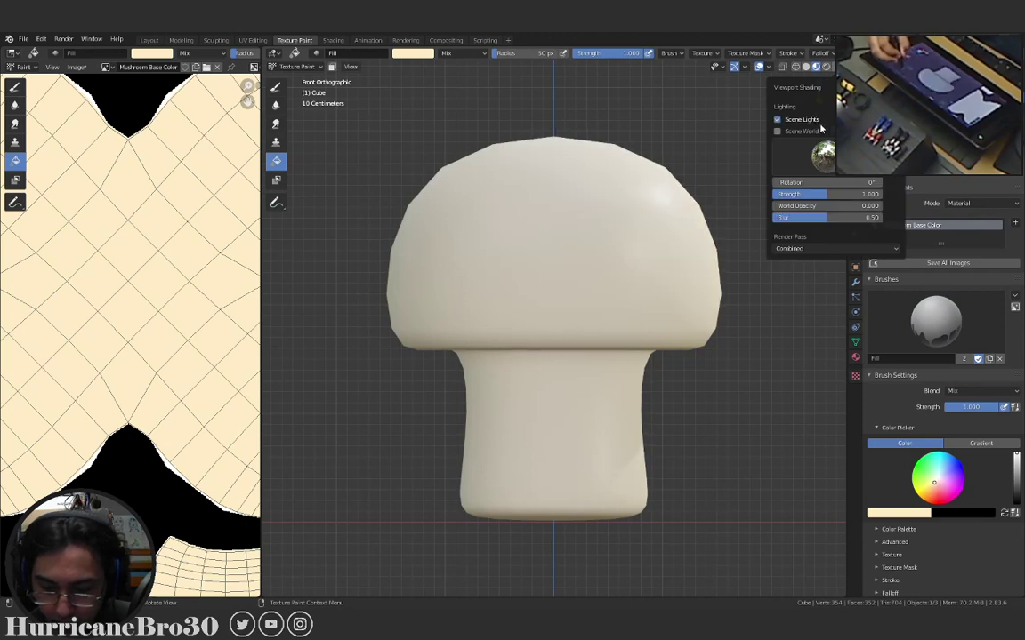
left_click(816, 124)
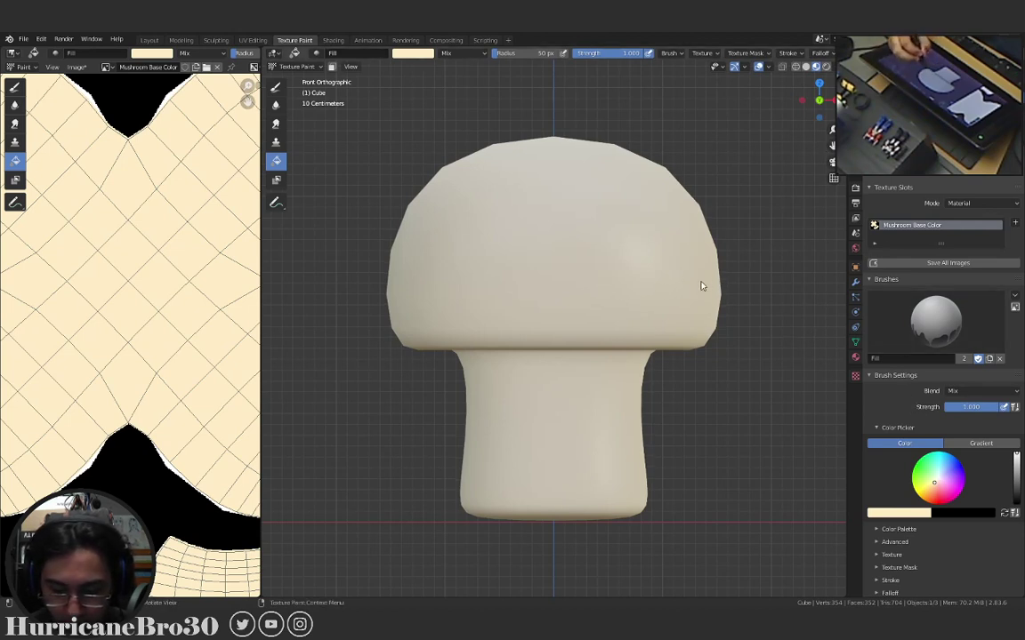
Select the TexDraw brush, view the cap from the top, and start enlarging the brush radius.
left_click(276, 86)
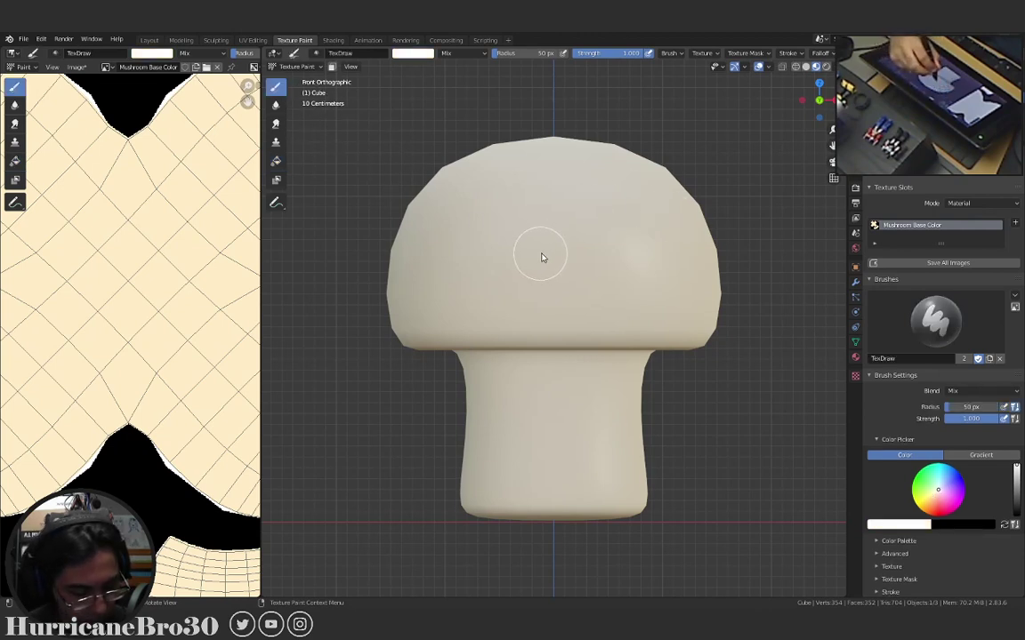
mouse_move(542, 258)
middle_mouse_down()
mouse_move(553, 236)
mouse_move(573, 276)
mouse_move(581, 231)
mouse_move(583, 258)
middle_mouse_up()
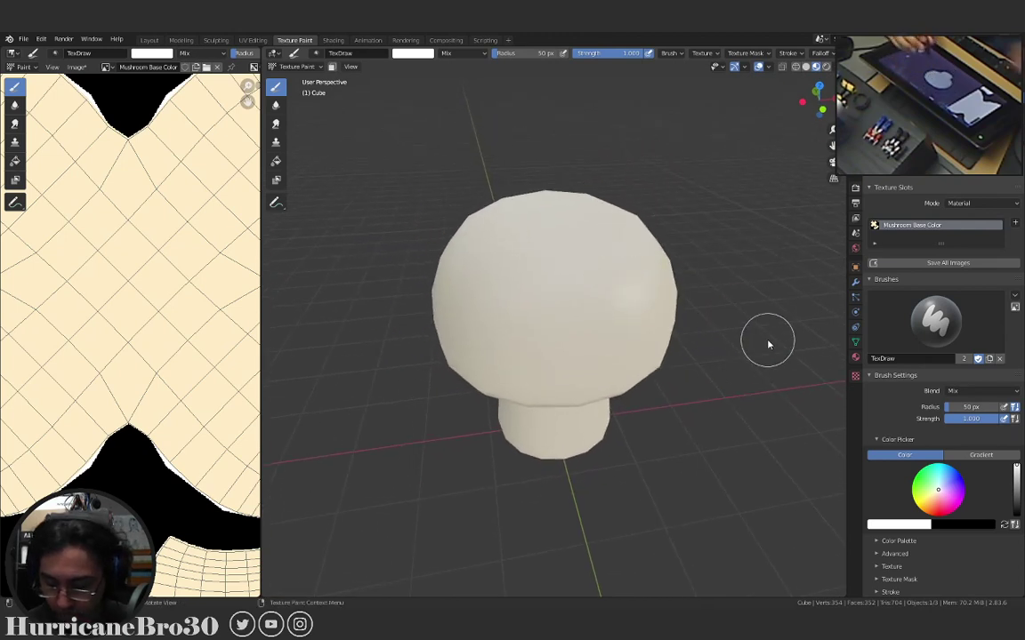
key("KP_7")
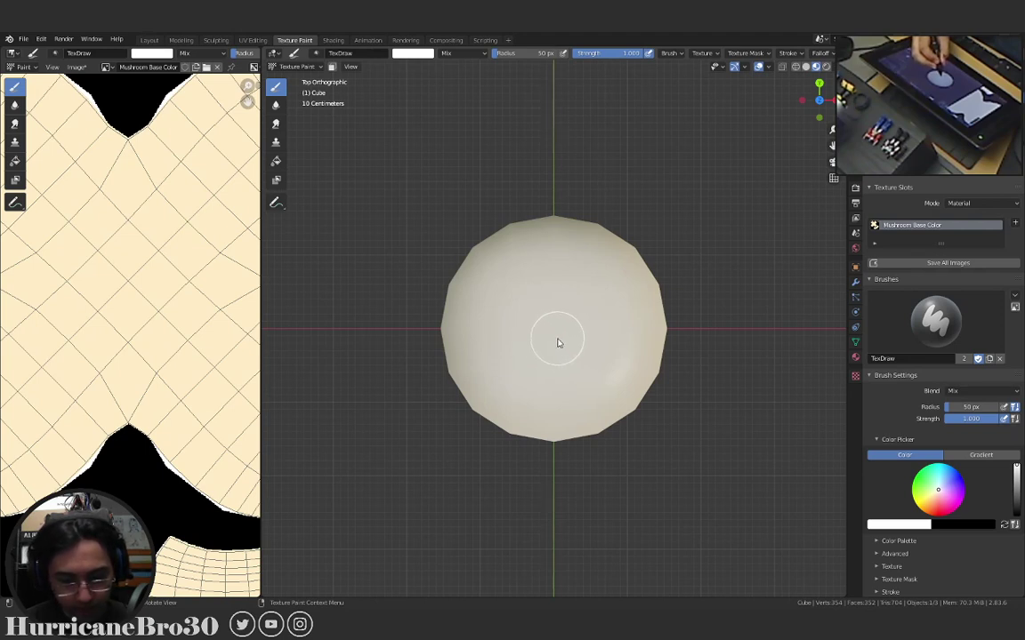
key("f")
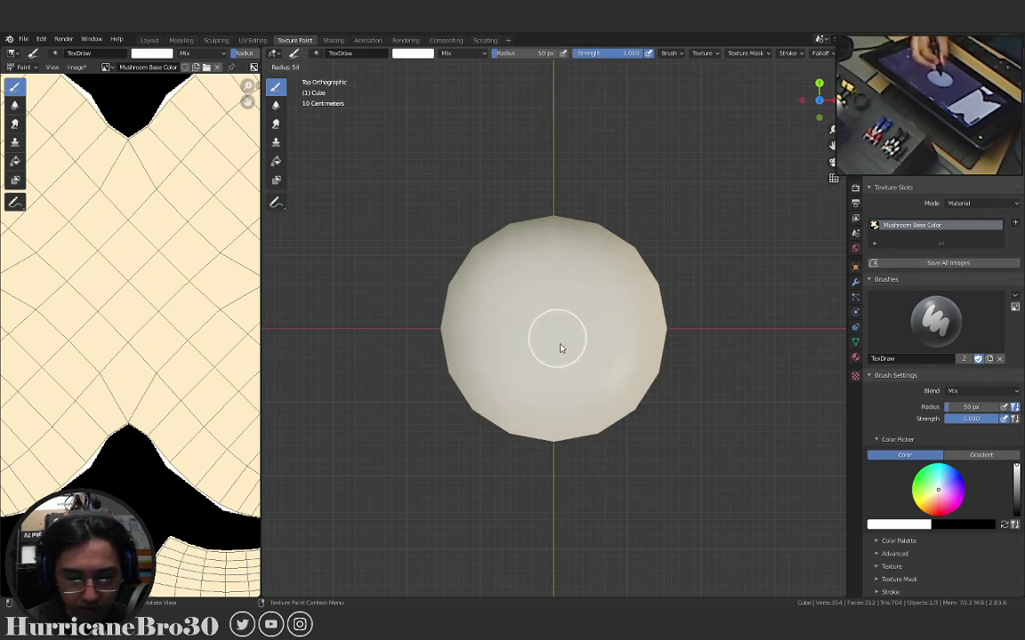
Set the brush radius to 151 px and test white strokes on the cap, undoing them.
left_click(623, 368)
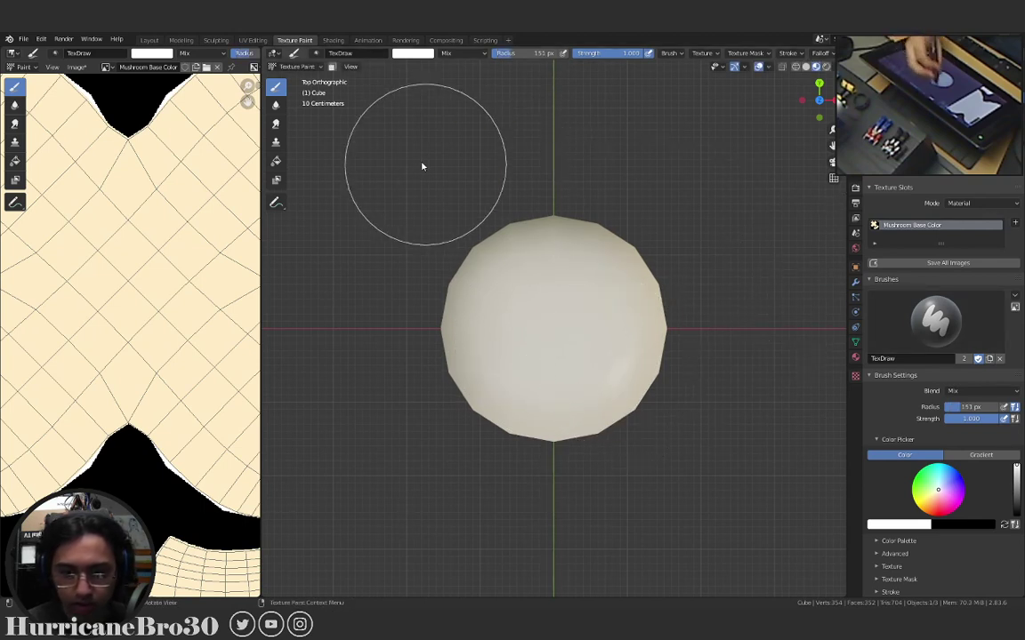
mouse_move(557, 263)
left_mouse_down()
mouse_move(587, 345)
mouse_move(565, 367)
mouse_move(532, 366)
mouse_move(515, 307)
mouse_move(577, 323)
mouse_move(533, 391)
mouse_move(505, 312)
mouse_move(602, 287)
mouse_move(599, 256)
left_mouse_up()
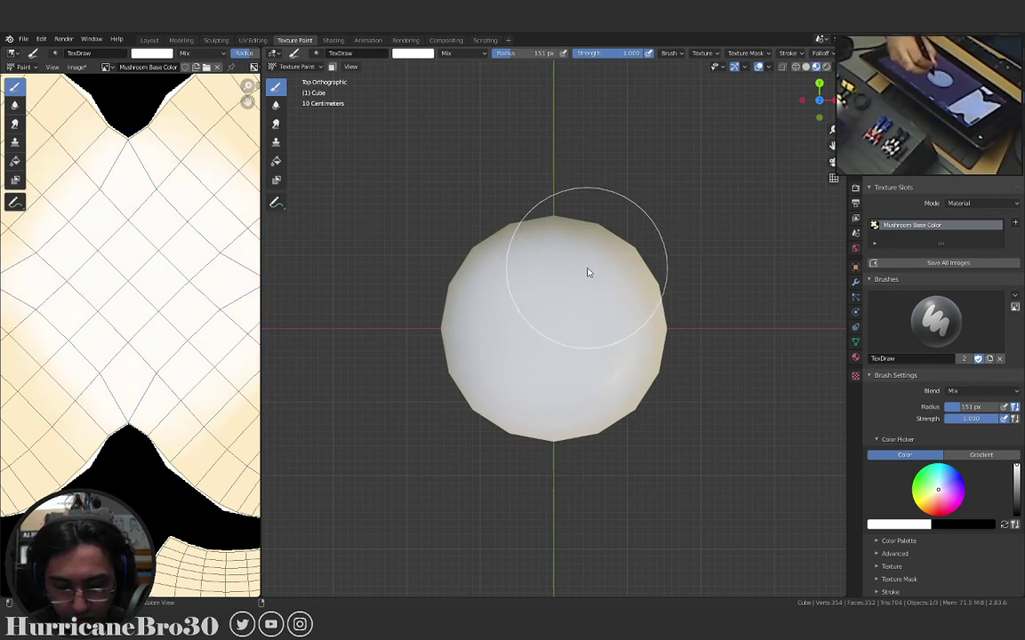
key("ctrl+z")
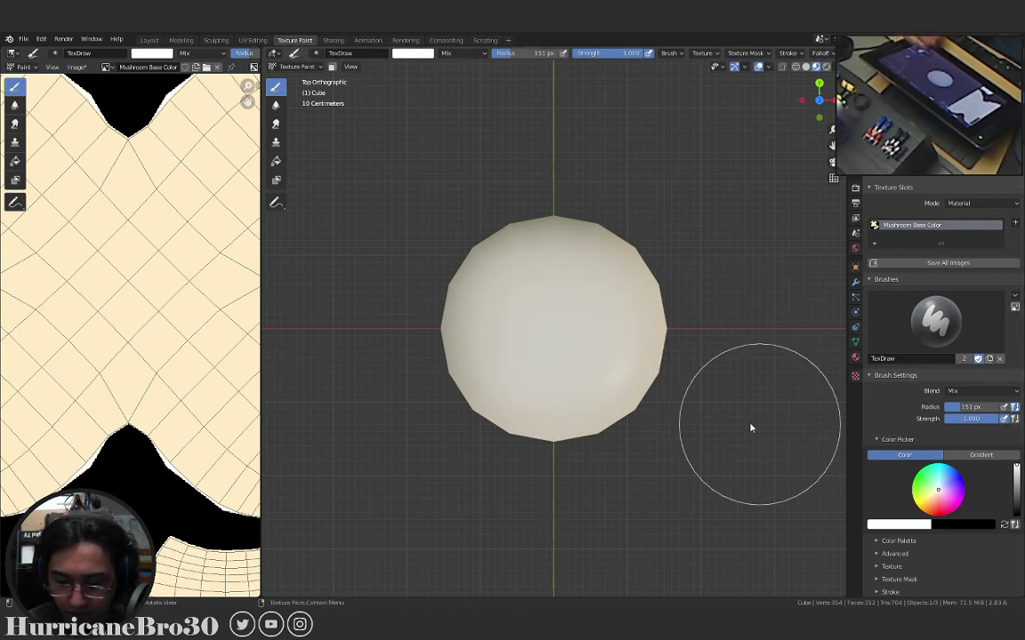
mouse_move(677, 429)
middle_mouse_down()
mouse_move(665, 361)
mouse_move(716, 297)
mouse_move(712, 430)
mouse_move(800, 355)
middle_mouse_up()
key("KP_7")
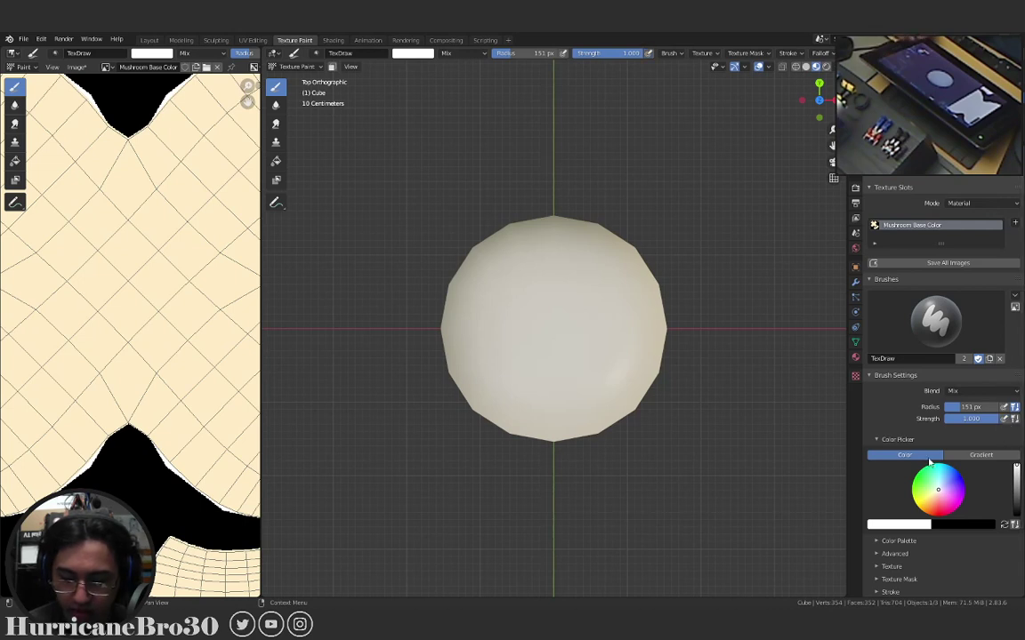
mouse_move(545, 338)
left_mouse_down()
mouse_move(573, 294)
mouse_move(564, 360)
mouse_move(533, 300)
mouse_move(573, 310)
mouse_move(526, 316)
mouse_move(569, 285)
left_mouse_up()
key("ctrl+z")
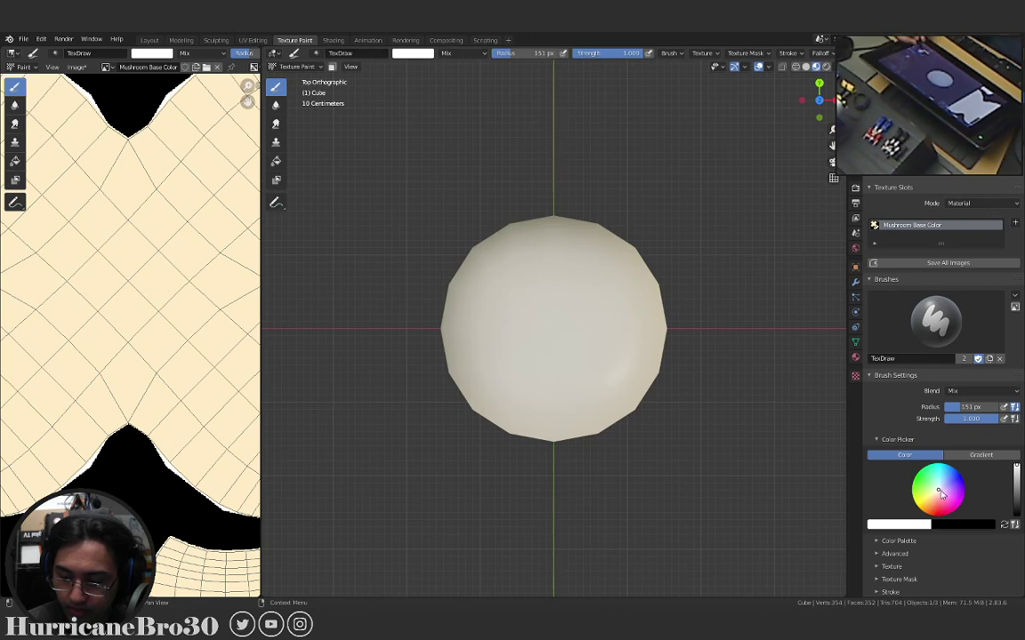
Pick a light peach-tan colour and paint it across the top of the cap.
left_click_drag(939, 494, 936, 499)
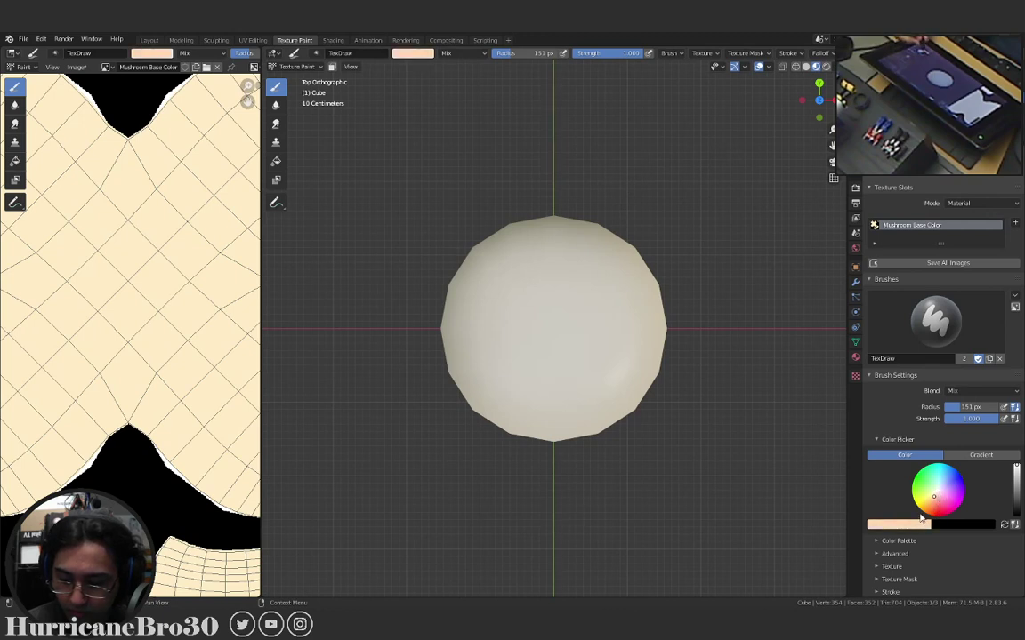
left_click(911, 522)
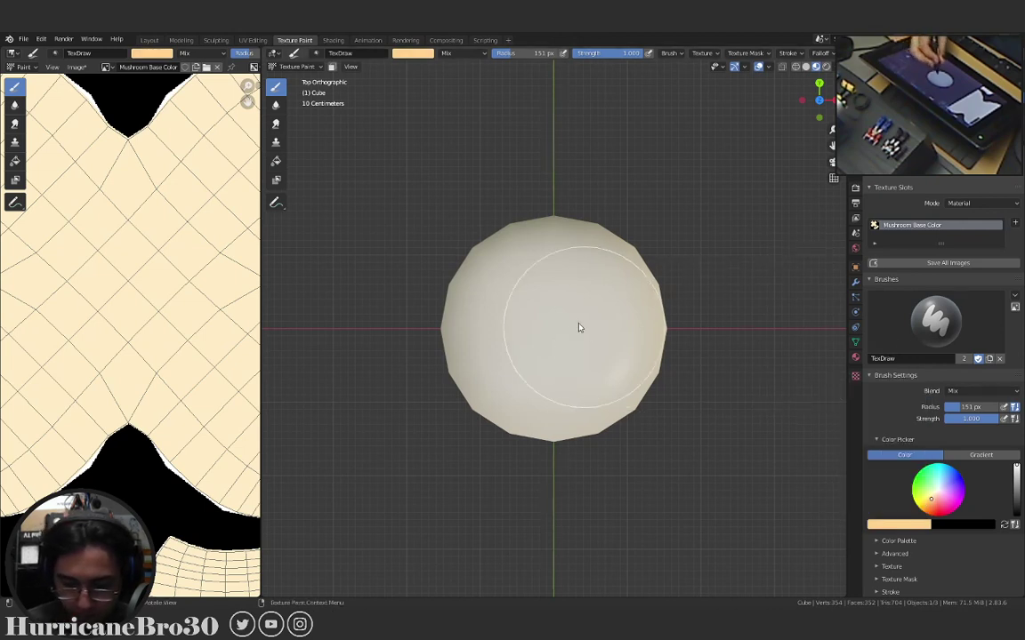
mouse_move(520, 291)
left_mouse_down()
mouse_move(595, 346)
mouse_move(537, 351)
mouse_move(570, 271)
mouse_move(624, 358)
mouse_move(509, 307)
mouse_move(611, 297)
mouse_move(508, 379)
mouse_move(539, 267)
mouse_move(555, 386)
mouse_move(506, 315)
mouse_move(564, 291)
mouse_move(568, 386)
mouse_move(525, 279)
mouse_move(593, 314)
mouse_move(534, 340)
mouse_move(622, 395)
left_mouse_up()
mouse_move(622, 396)
middle_mouse_down()
mouse_move(639, 277)
mouse_move(696, 277)
mouse_move(679, 291)
middle_mouse_up()
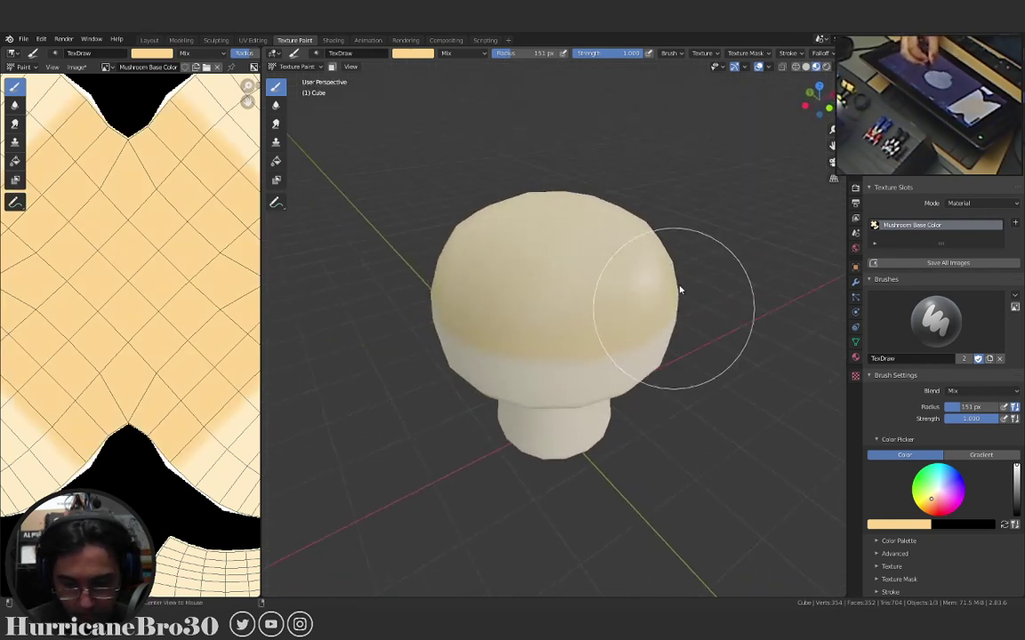
Check the tan cap in rendered and Material Preview shading from top and side views.
left_click(827, 67)
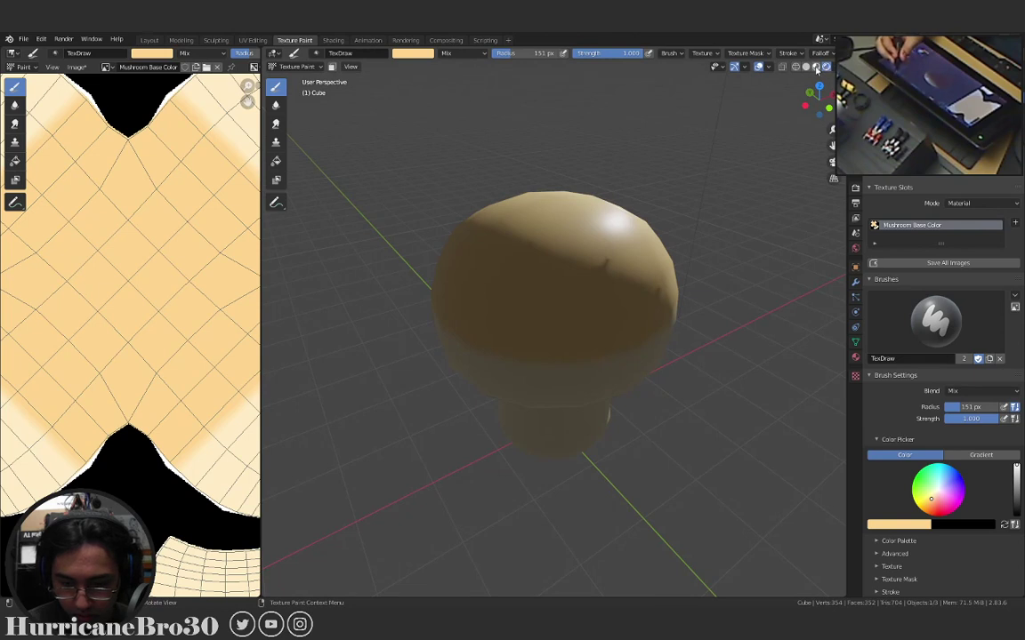
left_click(816, 67)
mouse_move(622, 343)
middle_mouse_down()
mouse_move(661, 275)
mouse_move(652, 362)
mouse_move(621, 339)
mouse_move(628, 343)
middle_mouse_up()
scroll(622, 339, "down", 2)
scroll(645, 290, "up", 4)
scroll(621, 350, "down", 4)
key("KP_7")
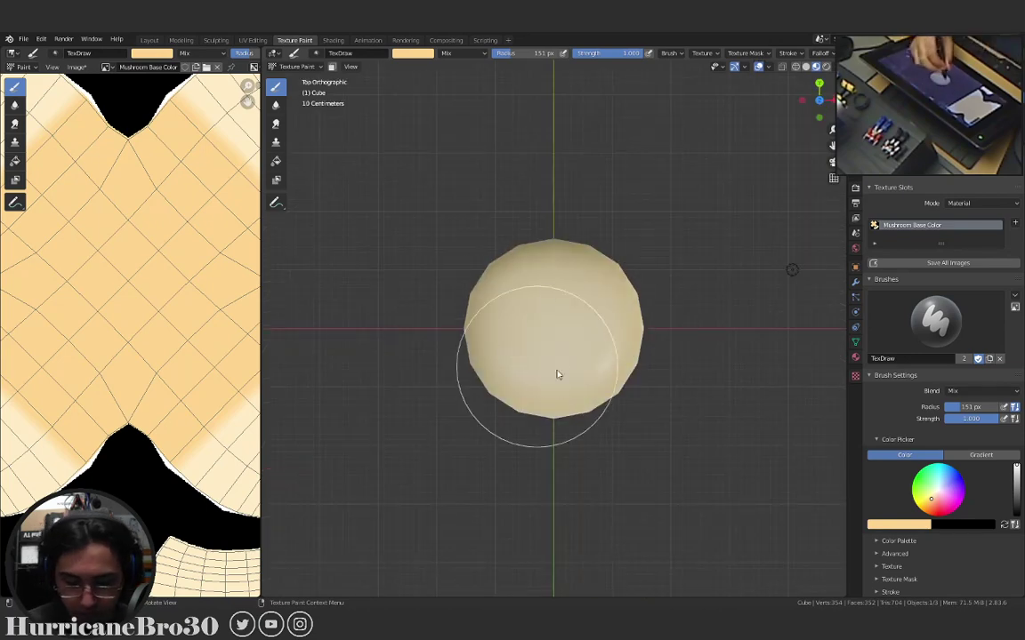
mouse_move(594, 340)
middle_mouse_down()
mouse_move(693, 260)
mouse_move(647, 348)
mouse_move(682, 304)
middle_mouse_up()
scroll(693, 259, "up", 5)
scroll(680, 256, "down", 3)
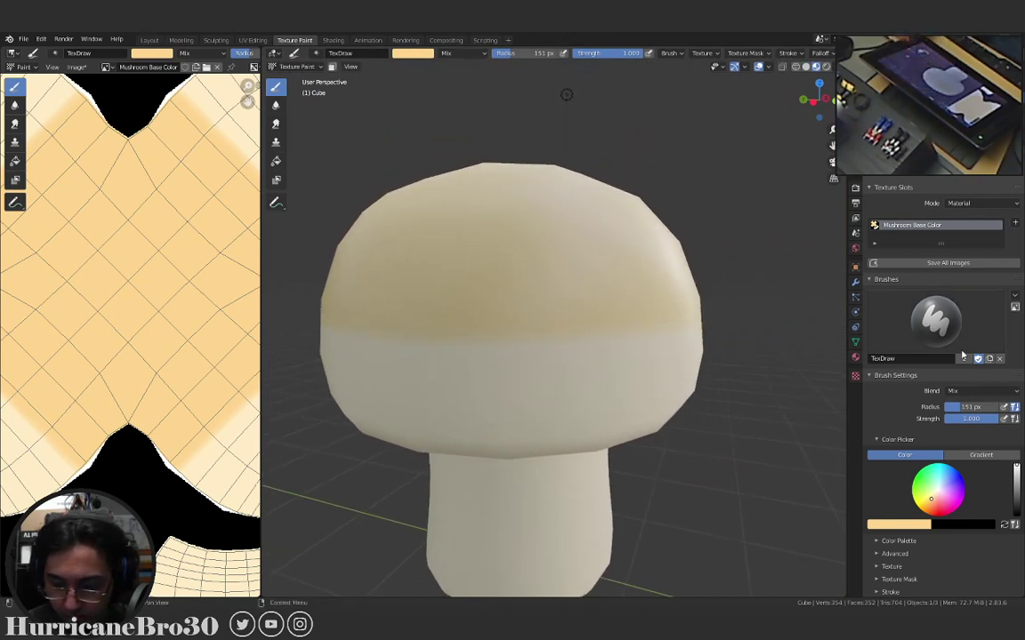
Switch to rendered shading and turn off Scene Lights and Scene World in viewport shading.
left_click(826, 67)
left_click(831, 67)
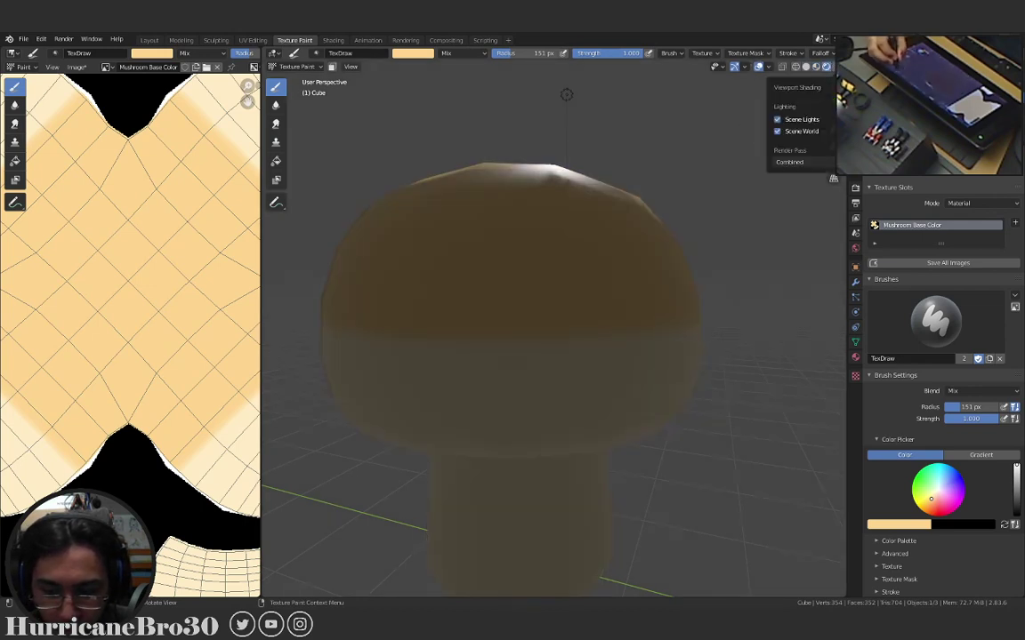
left_click(777, 119)
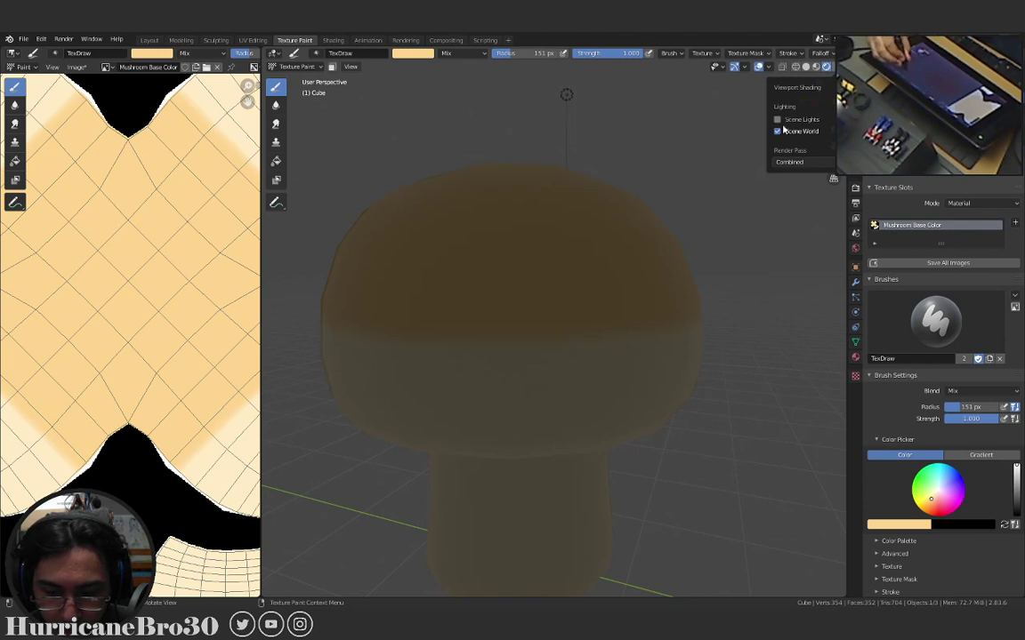
left_click(785, 131)
left_click(786, 120)
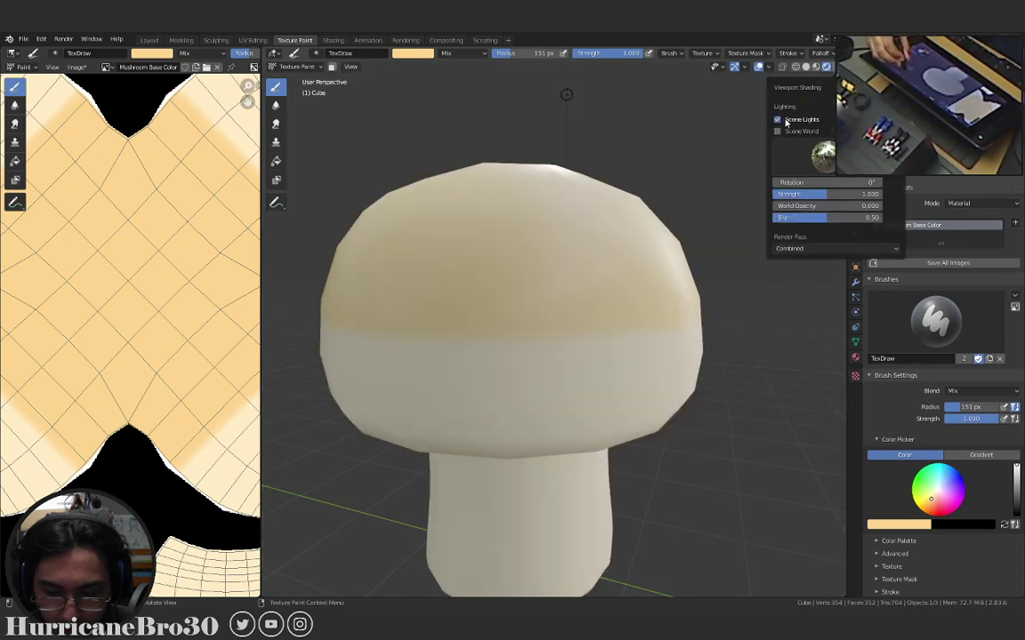
left_click(779, 119)
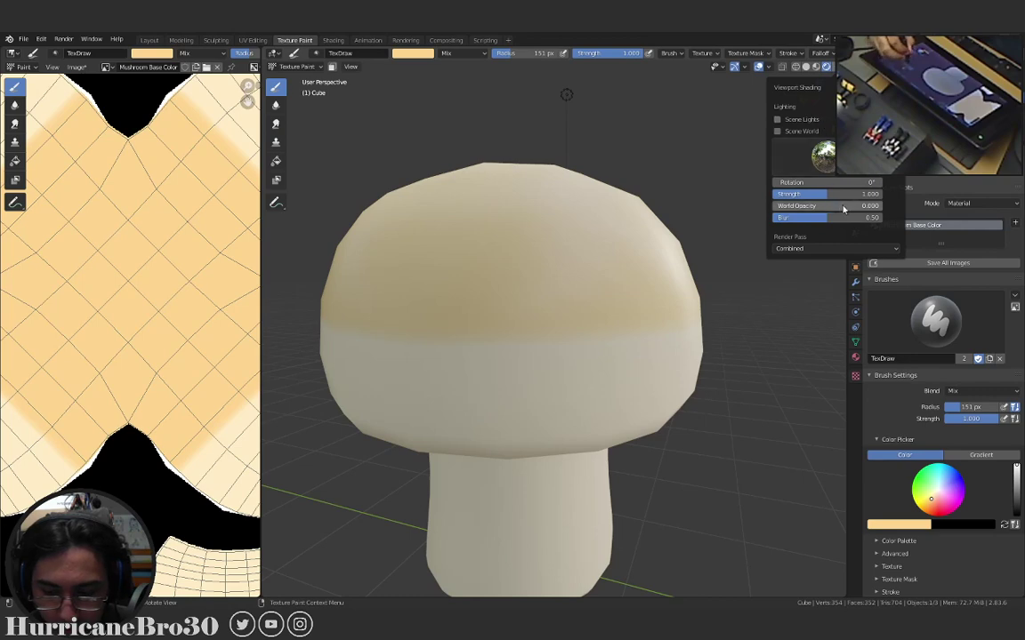
mouse_move(747, 366)
middle_mouse_down()
mouse_move(642, 349)
mouse_move(504, 389)
mouse_move(633, 438)
mouse_move(734, 329)
mouse_move(743, 265)
mouse_move(642, 325)
middle_mouse_up()
middle_click_drag(709, 331, 591, 418)
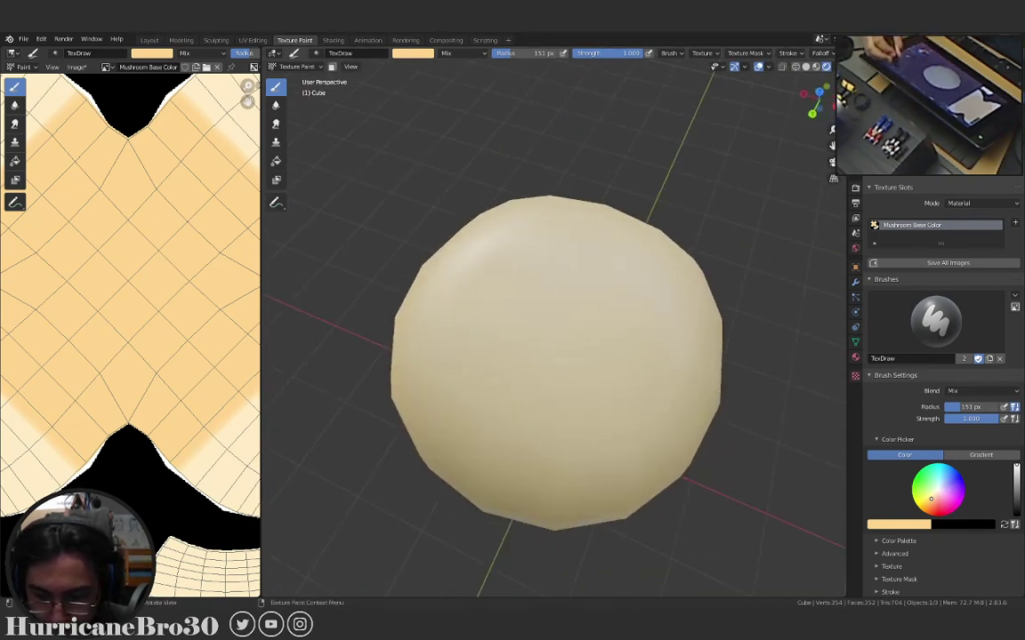
middle_click_drag(685, 316, 701, 243)
scroll(702, 243, "down", 3)
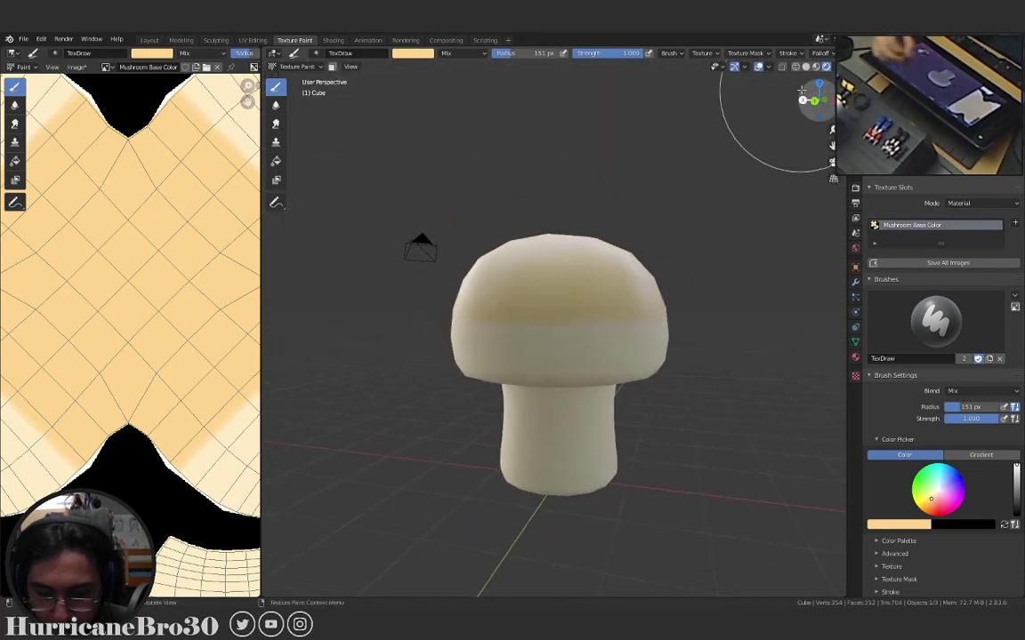
scroll(701, 242, "up", 1)
Raise World Opacity to 1.000 so the blurred forest backdrop shows behind the mushroom.
left_click(831, 67)
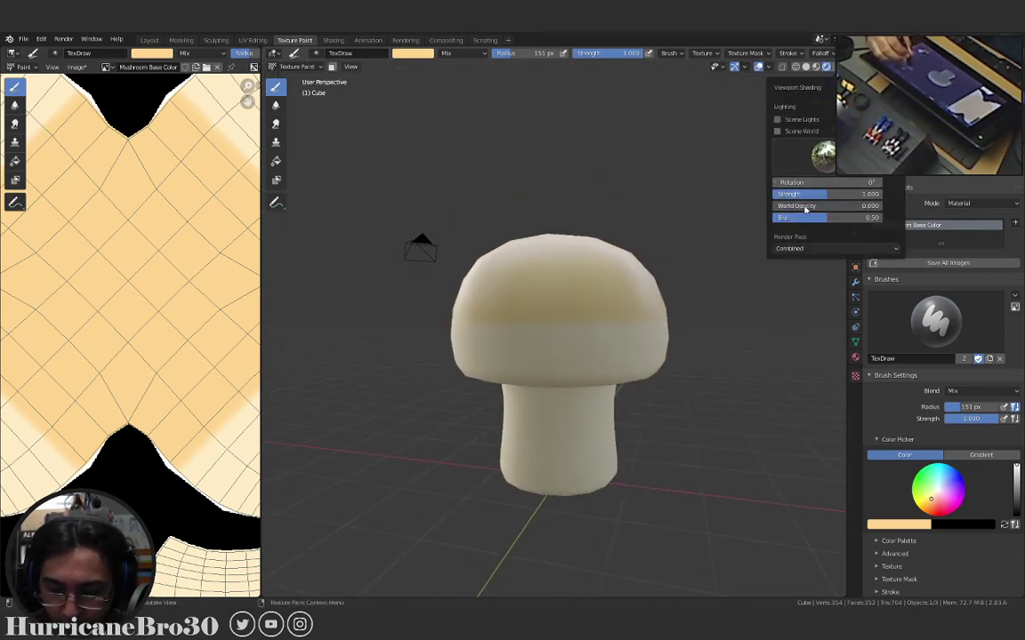
mouse_move(748, 207)
left_mouse_down()
mouse_move(846, 209)
mouse_move(911, 232)
left_mouse_up()
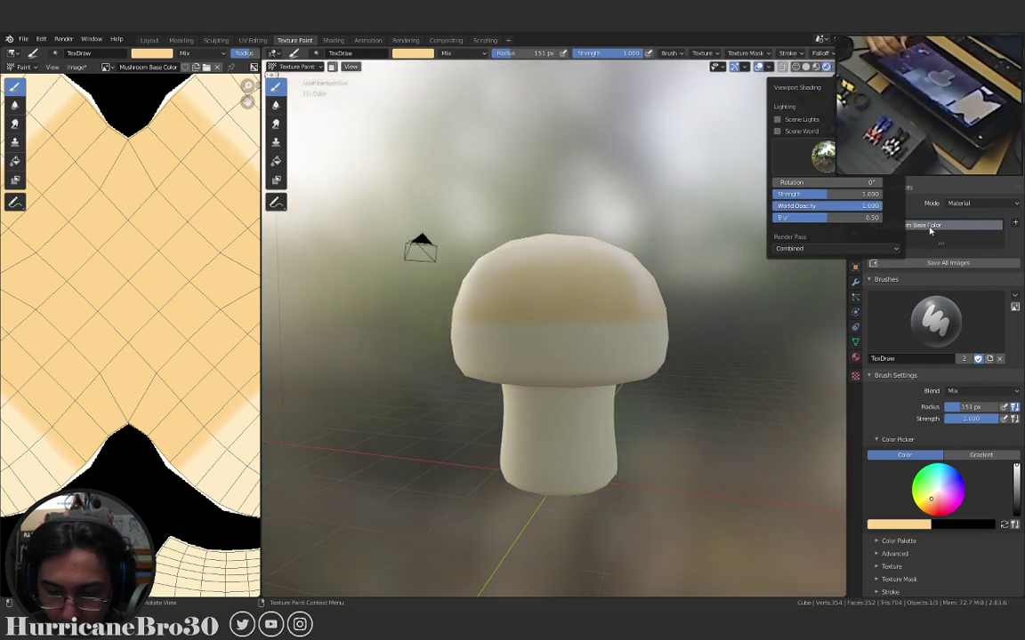
mouse_move(533, 313)
middle_mouse_down()
mouse_move(643, 274)
mouse_move(708, 323)
mouse_move(628, 340)
mouse_move(705, 325)
middle_mouse_up()
middle_click_drag(652, 317, 800, 145)
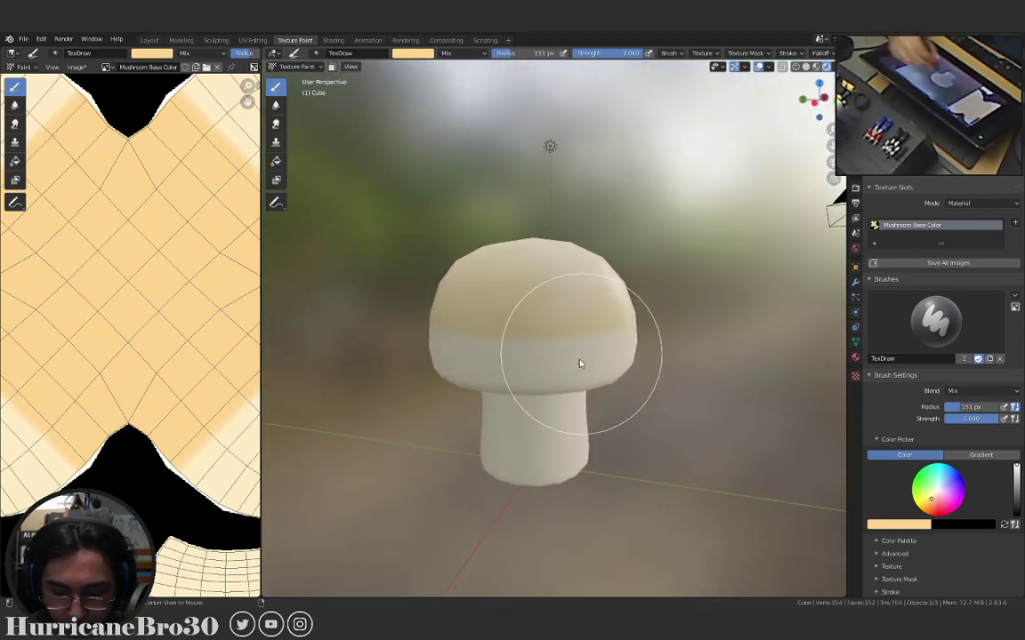
middle_click_drag(578, 359, 585, 336)
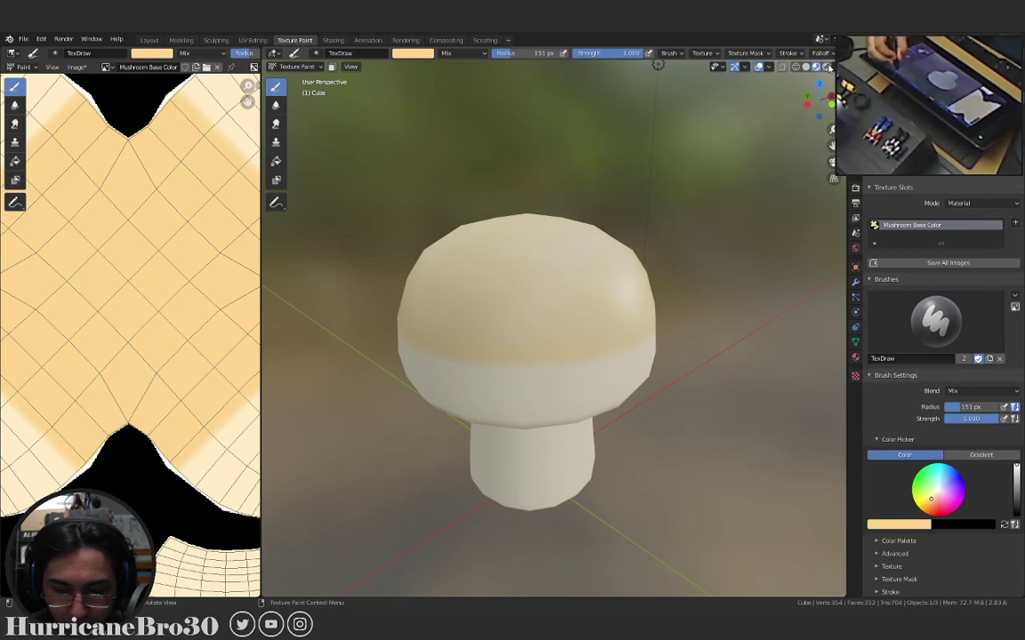
middle_click_drag(698, 274, 607, 380)
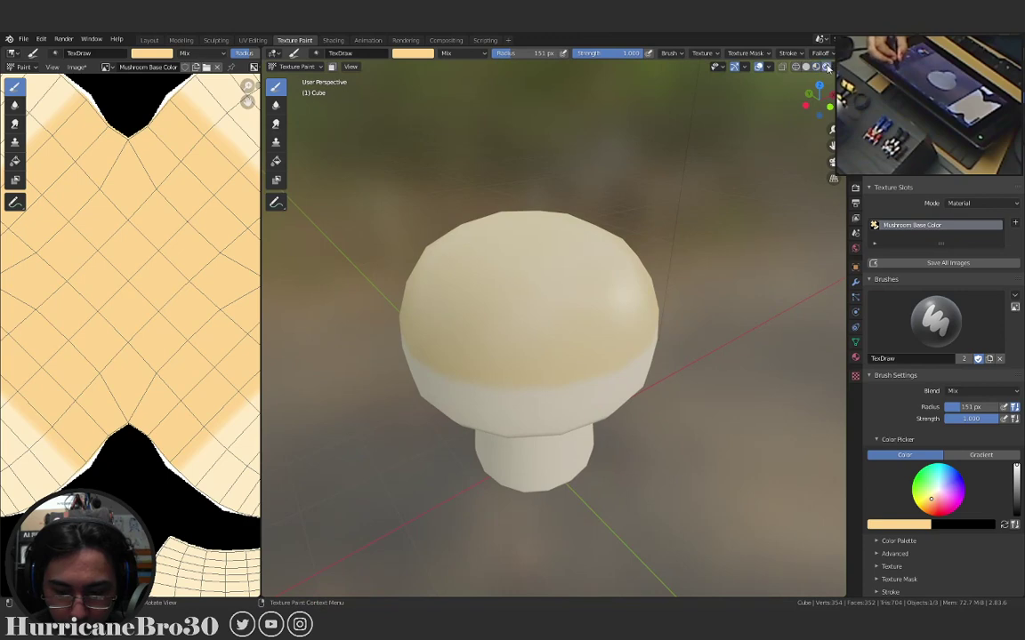
middle_click_drag(589, 354, 626, 320)
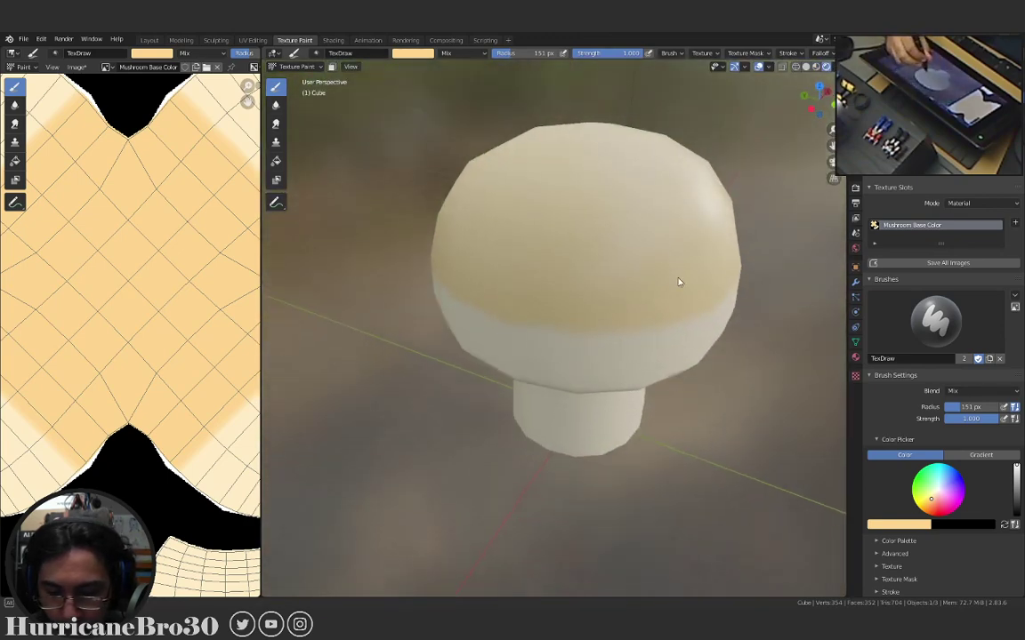
middle_click_drag(680, 281, 645, 160)
In front orthographic view, paint tan strokes across the lower and right parts of the cap.
key("KP_1")
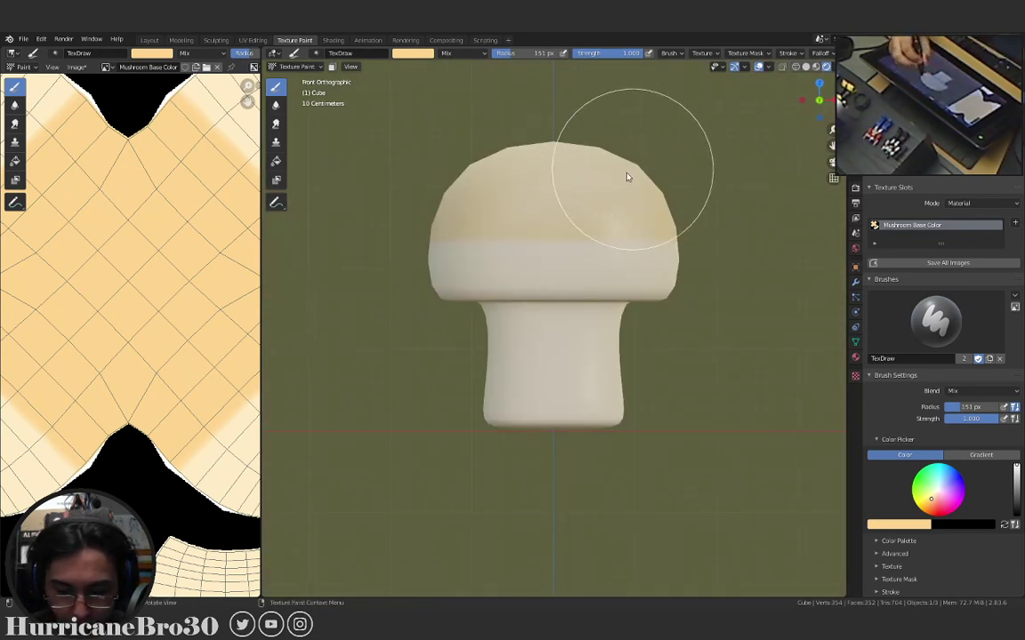
scroll(587, 220, "up", 3)
scroll(601, 190, "down", 1)
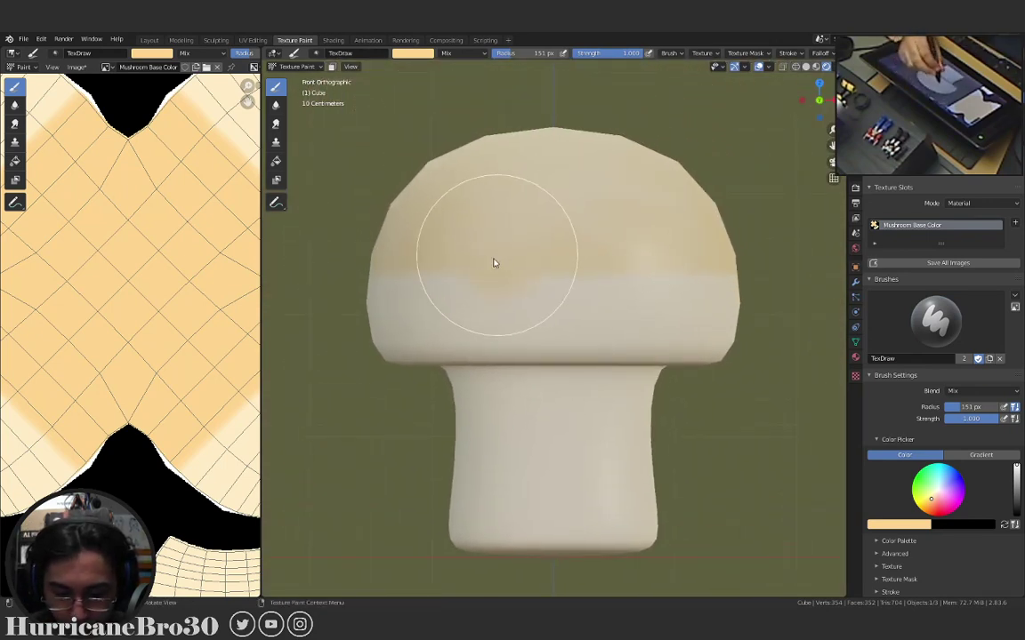
mouse_move(653, 267)
left_mouse_down()
mouse_move(365, 269)
mouse_move(600, 255)
mouse_move(734, 265)
mouse_move(533, 263)
mouse_move(387, 280)
mouse_move(666, 289)
mouse_move(735, 279)
mouse_move(397, 287)
mouse_move(723, 299)
mouse_move(652, 349)
left_mouse_up()
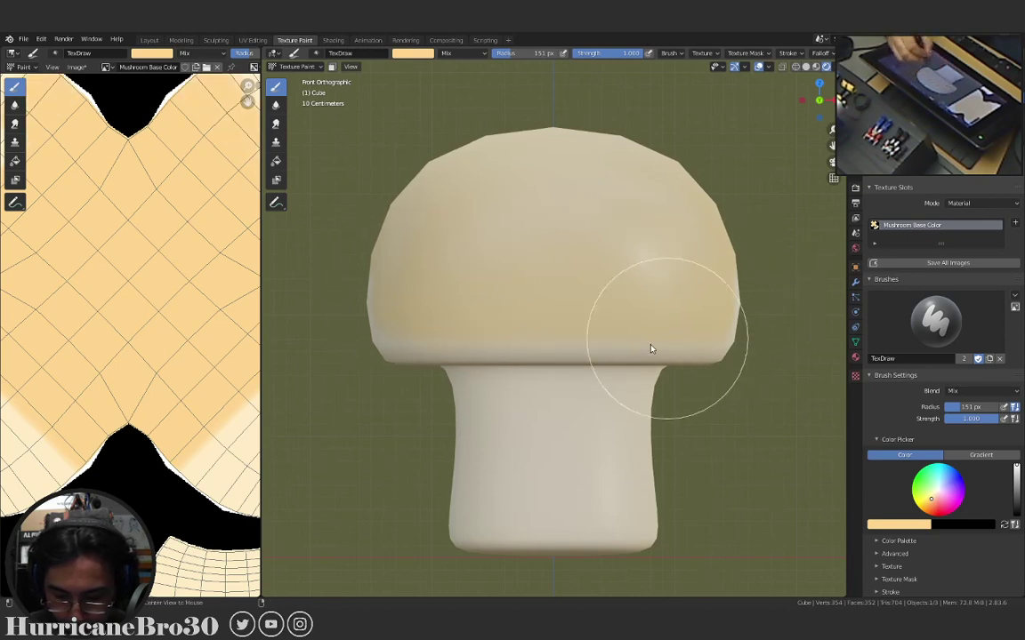
mouse_move(652, 350)
middle_mouse_down()
mouse_move(633, 282)
mouse_move(661, 313)
mouse_move(627, 336)
mouse_move(620, 288)
mouse_move(652, 284)
mouse_move(647, 359)
mouse_move(727, 393)
mouse_move(637, 340)
mouse_move(656, 291)
mouse_move(569, 316)
mouse_move(599, 338)
middle_mouse_up()
key("KP_1")
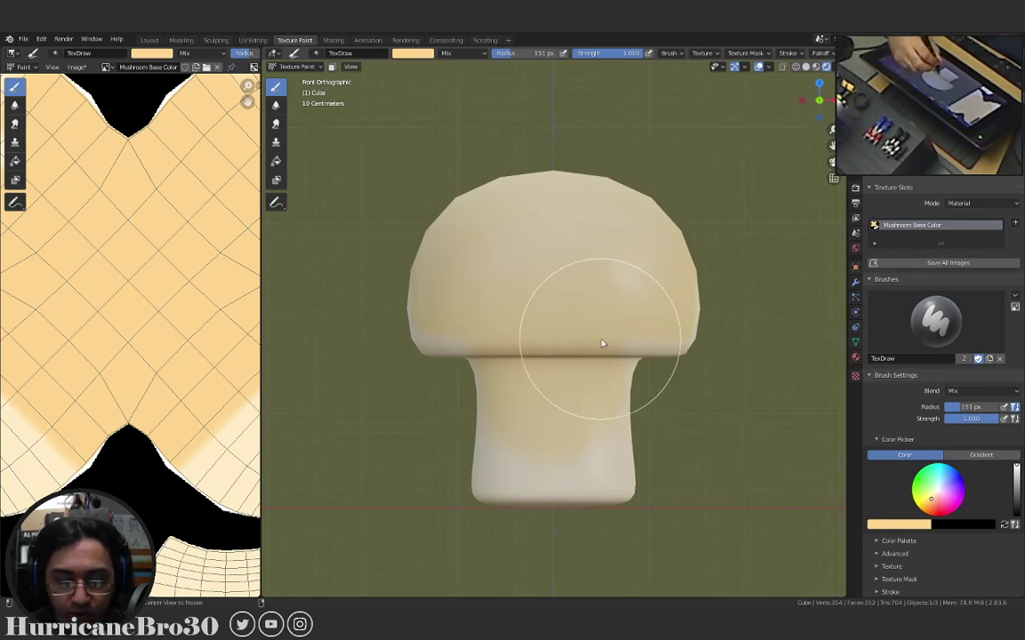
mouse_move(544, 318)
middle_mouse_down()
mouse_move(608, 243)
mouse_move(595, 252)
mouse_move(569, 201)
mouse_move(593, 287)
mouse_move(593, 252)
mouse_move(576, 295)
mouse_move(549, 275)
mouse_move(560, 281)
mouse_move(340, 337)
middle_mouse_up()
scroll(593, 267, "up", 4)
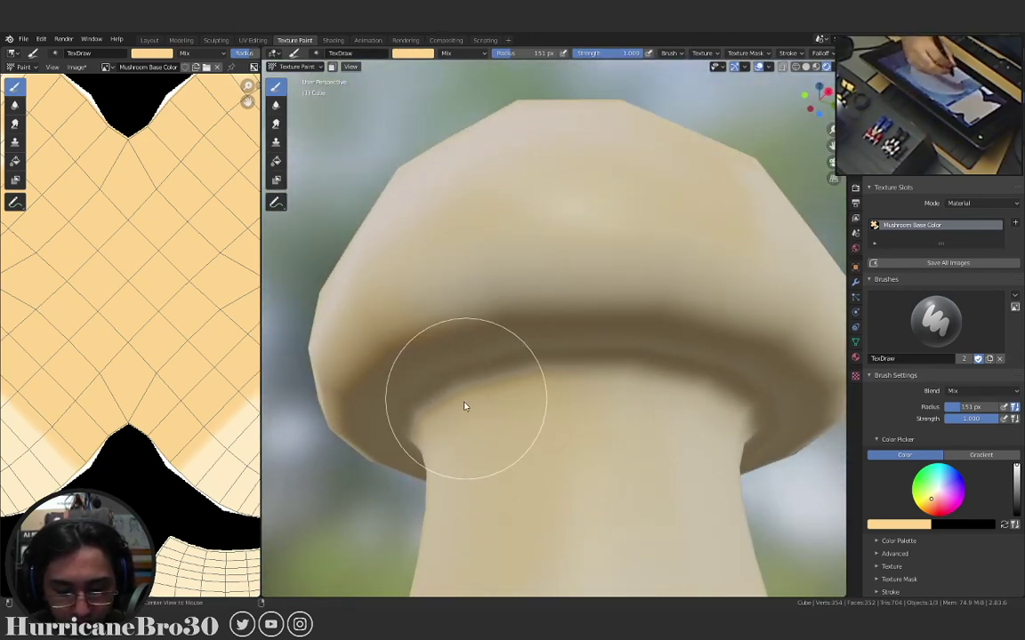
Look under the cap, then switch to right orthographic view facing the pale patch.
mouse_move(464, 403)
middle_mouse_down()
mouse_move(485, 380)
mouse_move(478, 374)
mouse_move(551, 356)
mouse_move(561, 259)
mouse_move(556, 288)
mouse_move(497, 277)
mouse_move(421, 335)
mouse_move(434, 348)
mouse_move(452, 320)
mouse_move(484, 305)
mouse_move(545, 317)
mouse_move(601, 308)
mouse_move(539, 279)
mouse_move(646, 310)
mouse_move(593, 284)
mouse_move(669, 293)
mouse_move(609, 286)
mouse_move(634, 291)
middle_mouse_up()
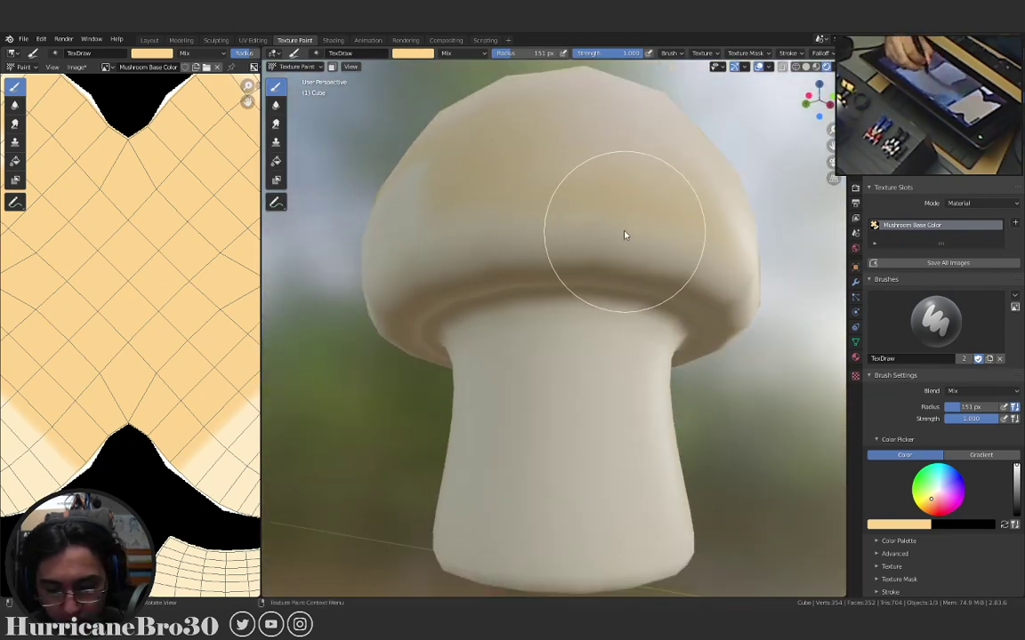
key("KP_1")
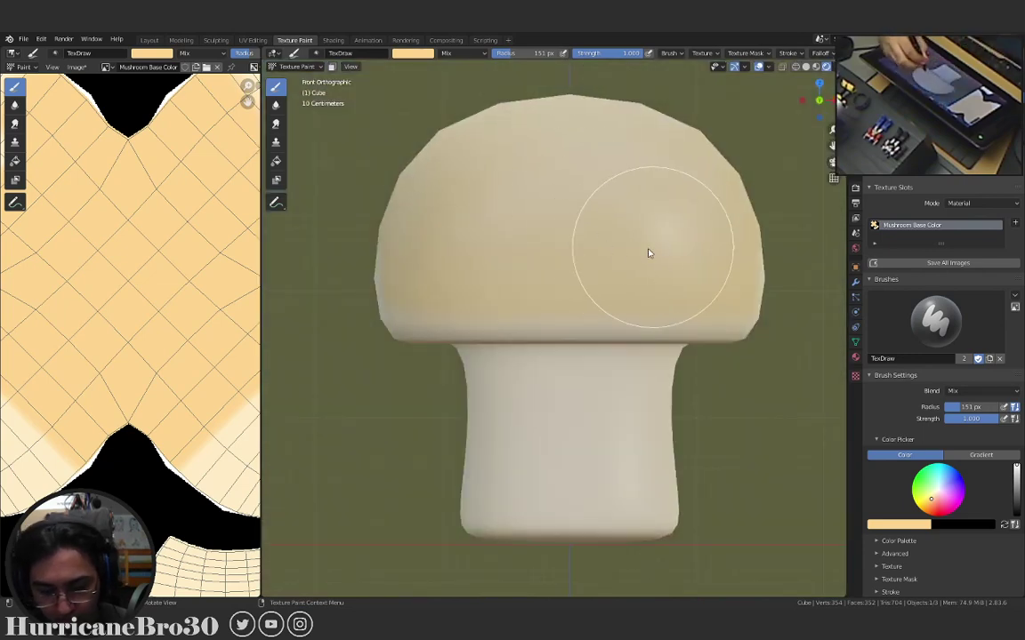
middle_click_drag(631, 266, 633, 221)
key("KP_3")
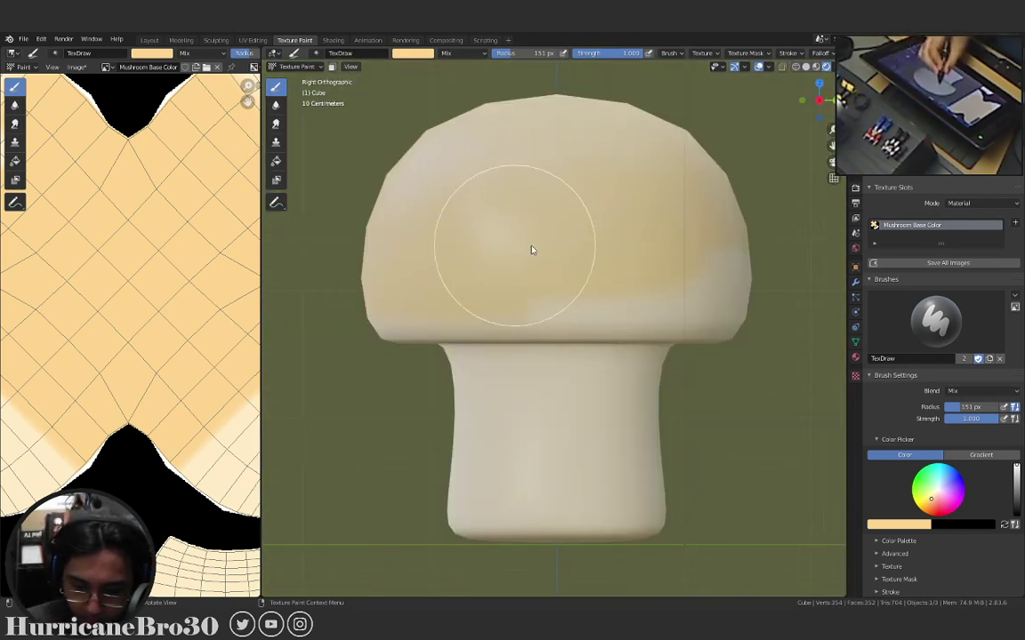
Paint tan over the whitish patch on the cap's right side in Right Orthographic view.
mouse_move(588, 259)
left_mouse_down()
mouse_move(749, 251)
mouse_move(586, 255)
mouse_move(664, 263)
left_mouse_up()
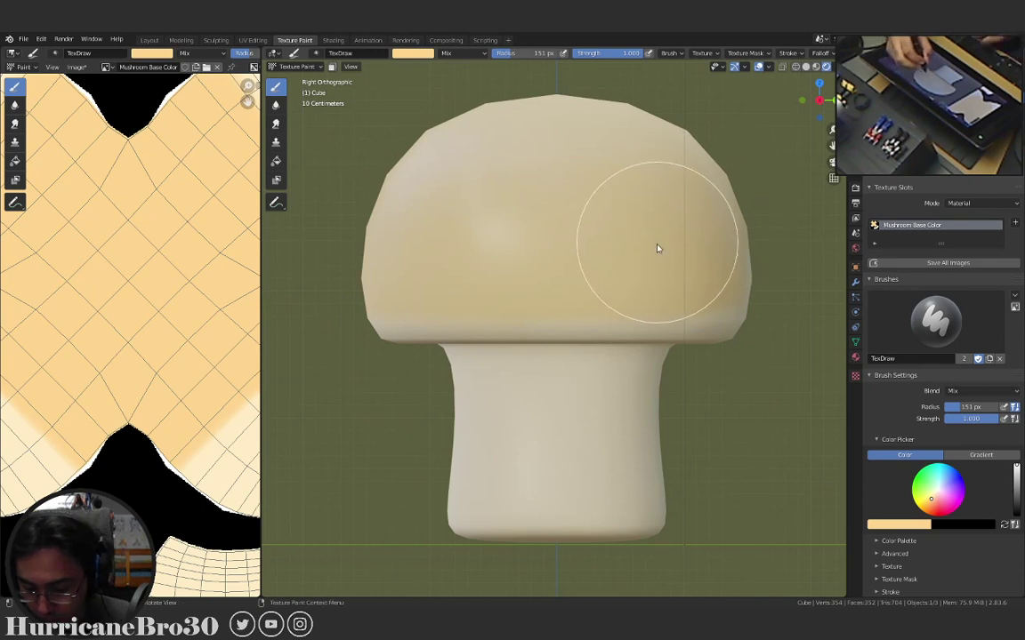
Paint tan shading across the cap from the back view and then the left view.
key("ctrl+KP_1")
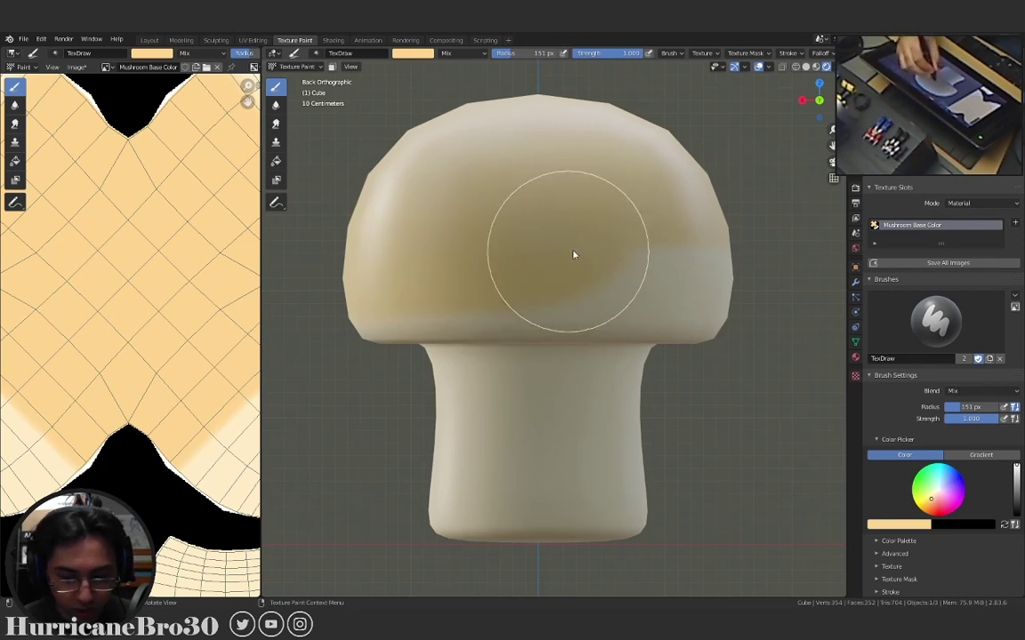
mouse_move(574, 255)
left_mouse_down()
mouse_move(658, 250)
mouse_move(569, 262)
mouse_move(630, 262)
mouse_move(602, 256)
mouse_move(680, 248)
mouse_move(637, 258)
left_mouse_up()
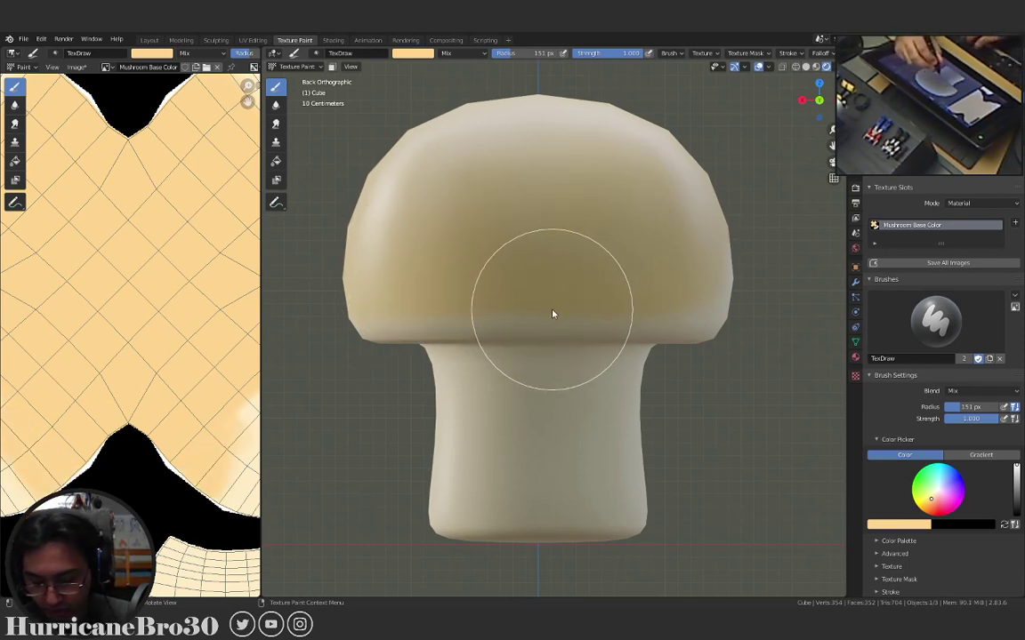
key("ctrl+KP_3")
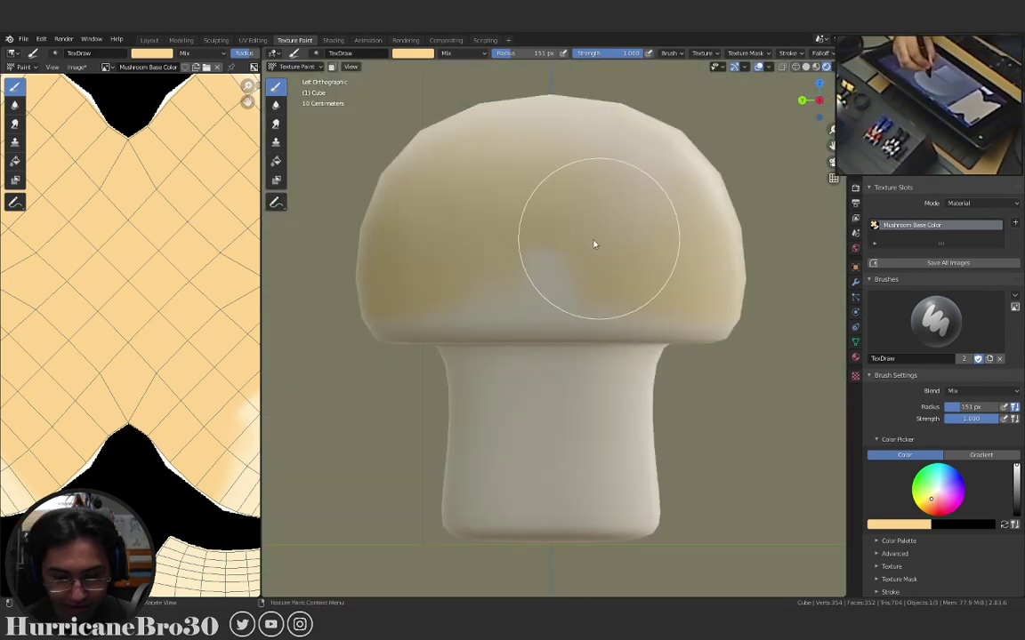
mouse_move(463, 262)
left_mouse_down()
mouse_move(640, 252)
mouse_move(579, 260)
mouse_move(640, 263)
mouse_move(545, 254)
mouse_move(451, 263)
mouse_move(633, 269)
mouse_move(604, 264)
mouse_move(661, 226)
mouse_move(770, 238)
mouse_move(722, 273)
mouse_move(617, 307)
mouse_move(641, 272)
mouse_move(616, 266)
mouse_move(667, 269)
mouse_move(594, 264)
left_mouse_up()
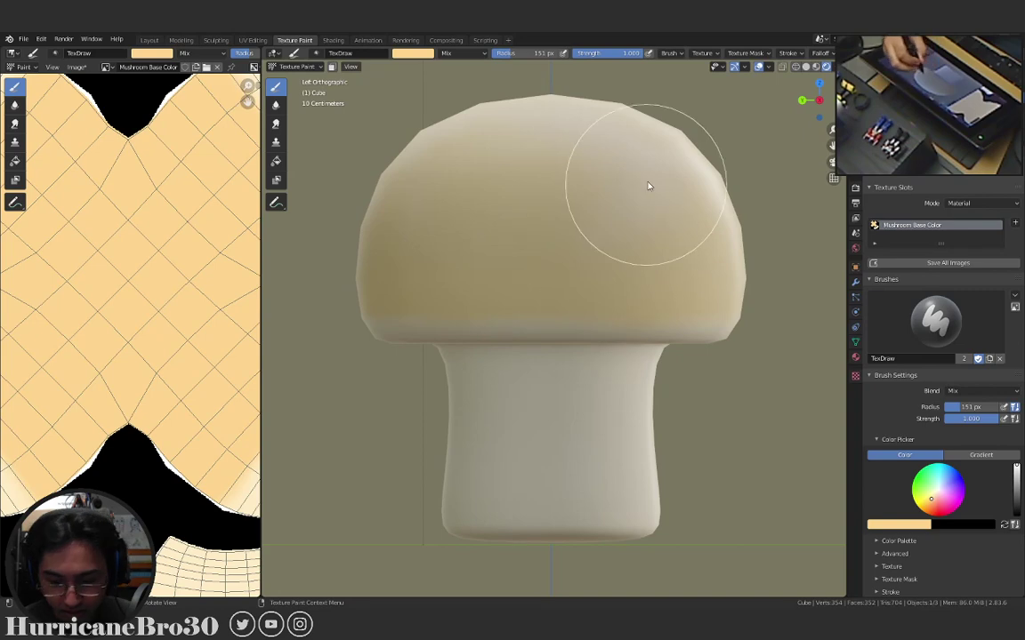
Switch to Material Preview and orbit into a perspective view of the mushroom.
key("z")
left_click(684, 245)
mouse_move(684, 245)
middle_mouse_down()
mouse_move(637, 225)
mouse_move(700, 270)
mouse_move(648, 258)
middle_mouse_up()
scroll(656, 217, "down", 3)
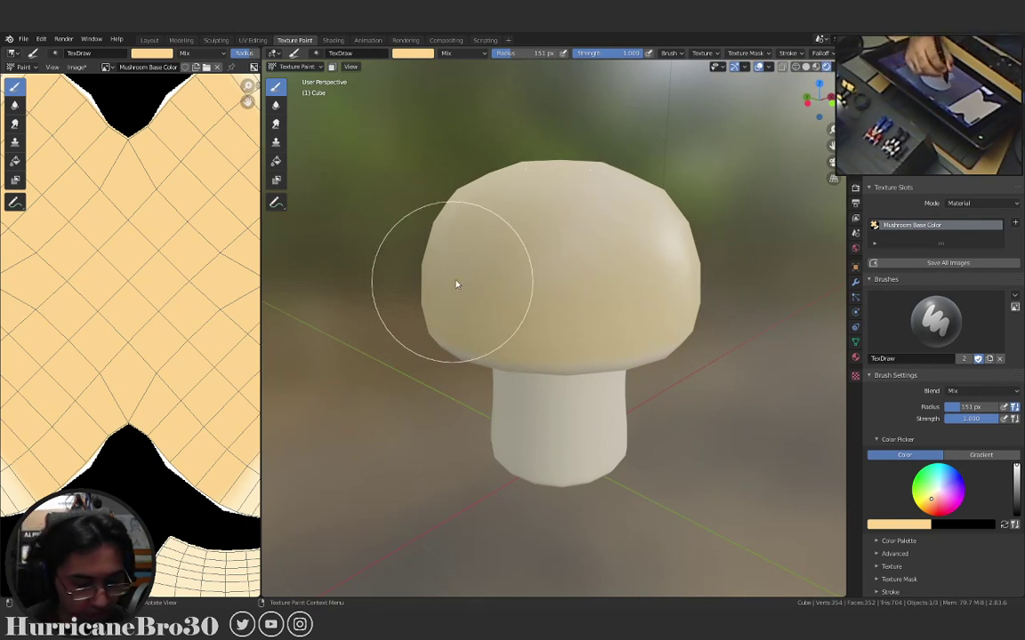
mouse_move(515, 275)
middle_mouse_down()
mouse_move(627, 183)
mouse_move(658, 199)
mouse_move(597, 213)
mouse_move(613, 201)
middle_mouse_up()
scroll(548, 240, "up", 3)
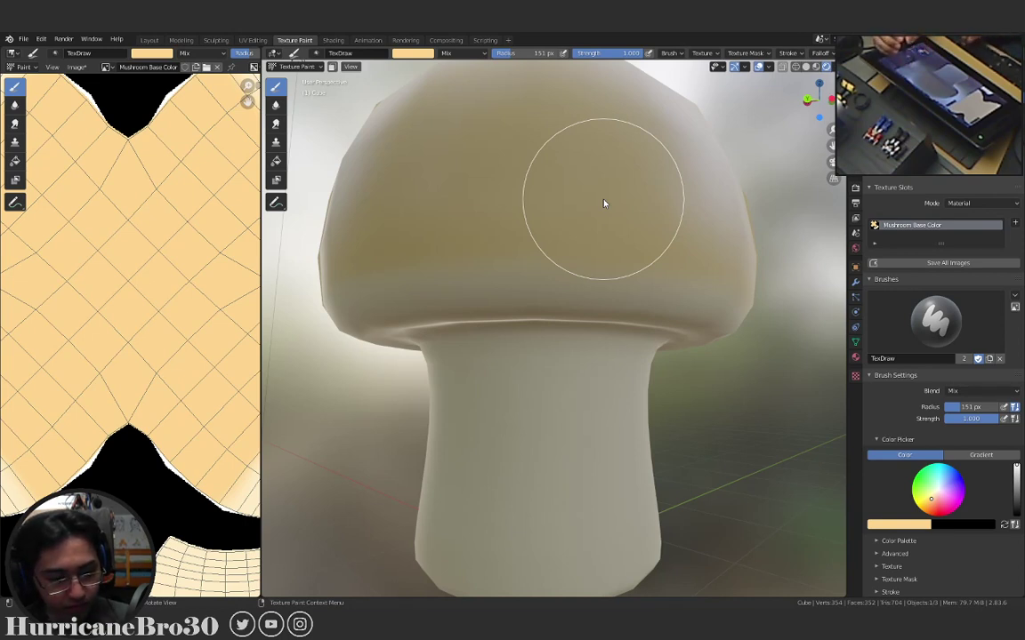
key("KP_1")
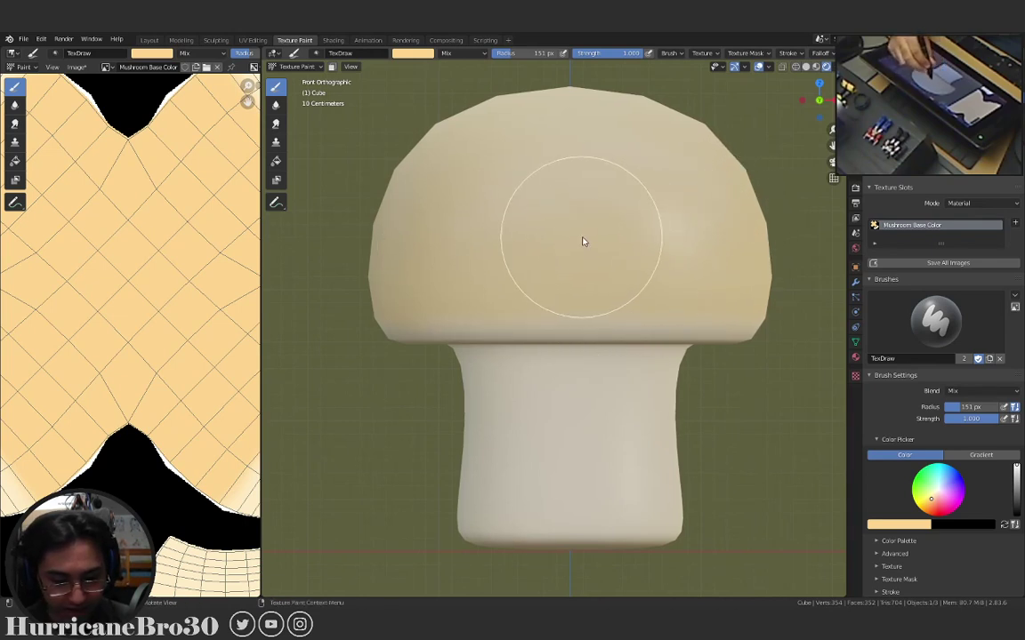
mouse_move(644, 264)
middle_mouse_down()
mouse_move(659, 220)
mouse_move(698, 256)
mouse_move(656, 275)
middle_mouse_up()
scroll(623, 227, "down", 5)
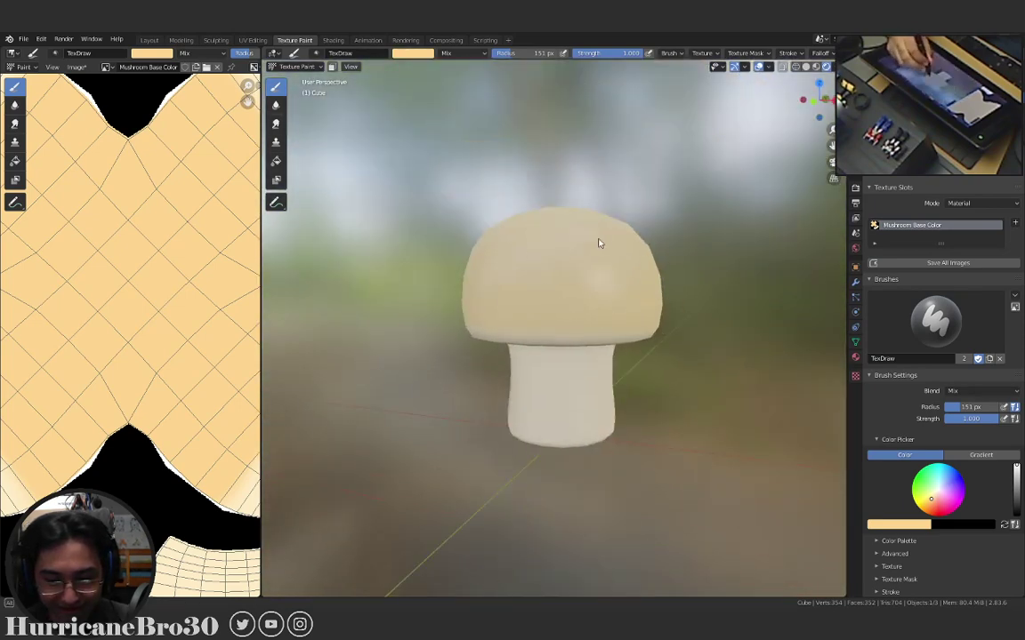
mouse_move(600, 242)
middle_mouse_down()
mouse_move(691, 340)
mouse_move(670, 262)
mouse_move(633, 240)
middle_mouse_up()
scroll(662, 235, "up", 8)
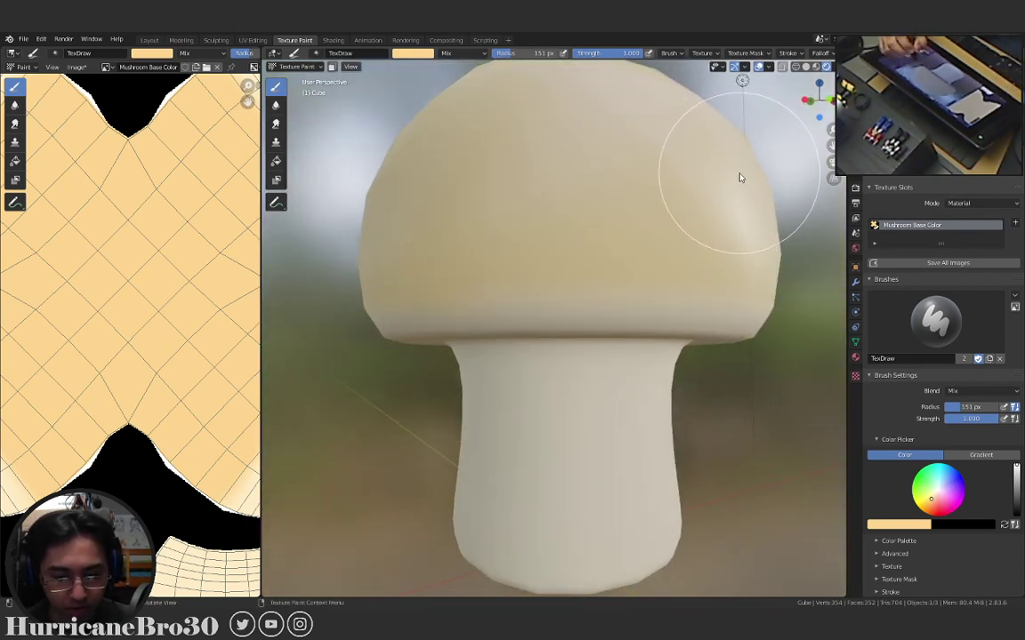
middle_click_drag(736, 188, 723, 207)
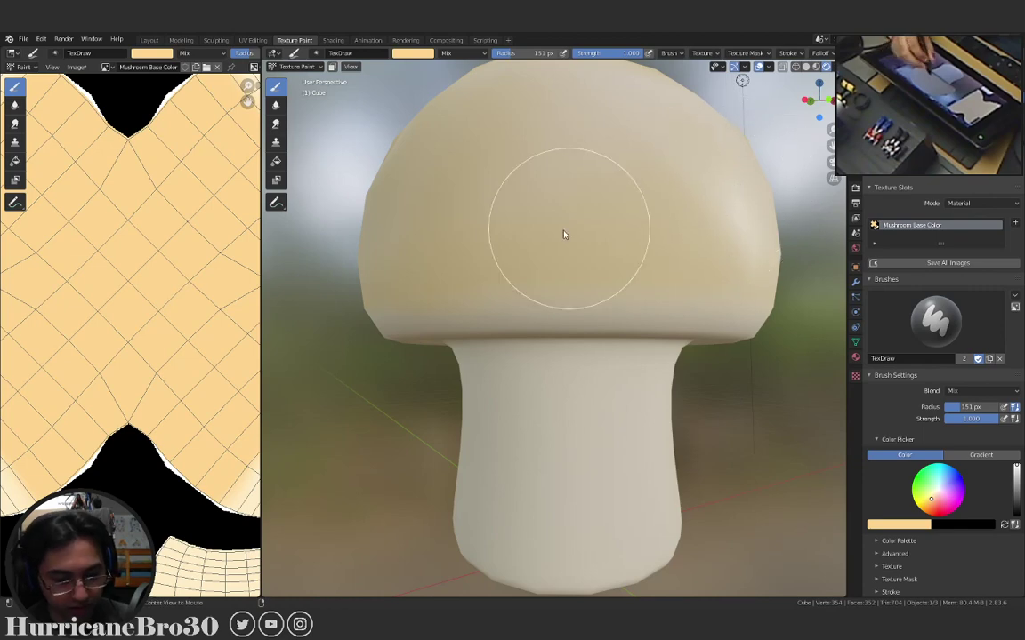
mouse_move(575, 247)
middle_mouse_down()
mouse_move(632, 160)
mouse_move(606, 204)
mouse_move(549, 243)
mouse_move(622, 275)
mouse_move(684, 169)
middle_mouse_up()
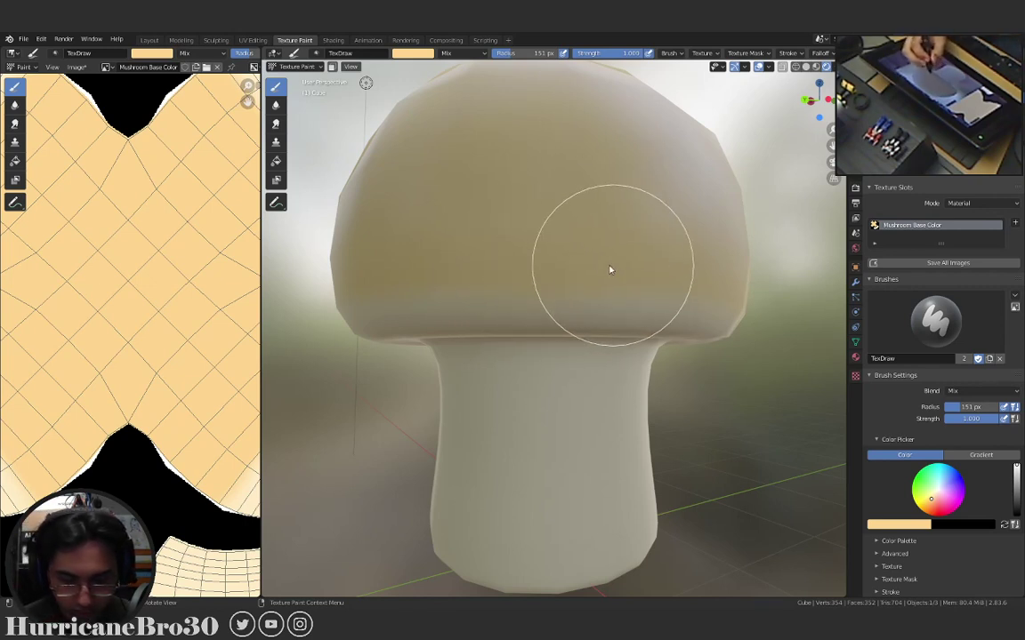
Adjust the brush strength and lay first tan strokes across the cap from several angles.
key("shift+f")
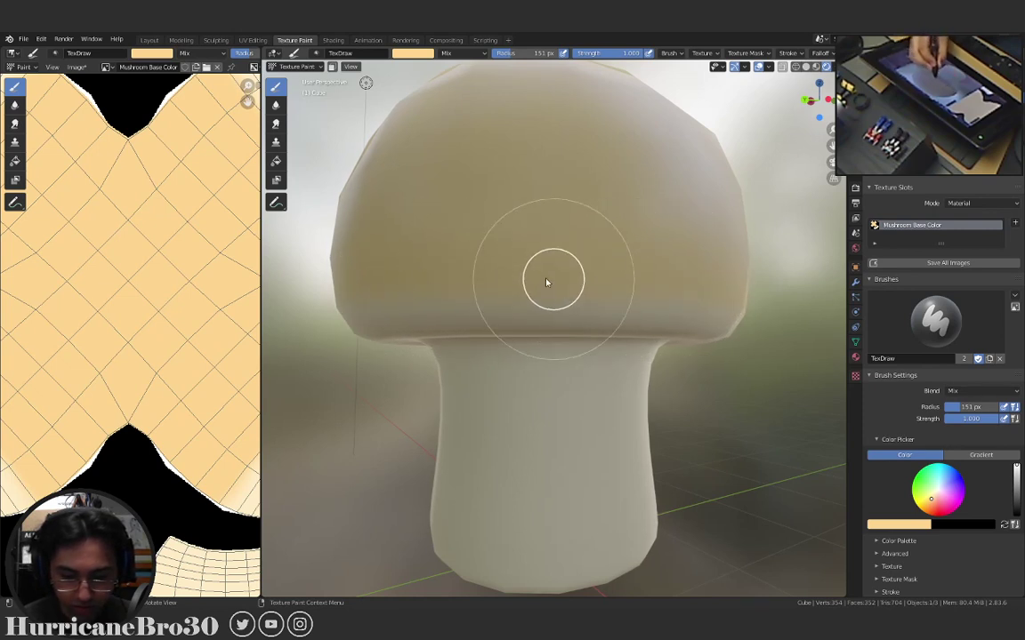
middle_click_drag(485, 279, 580, 290)
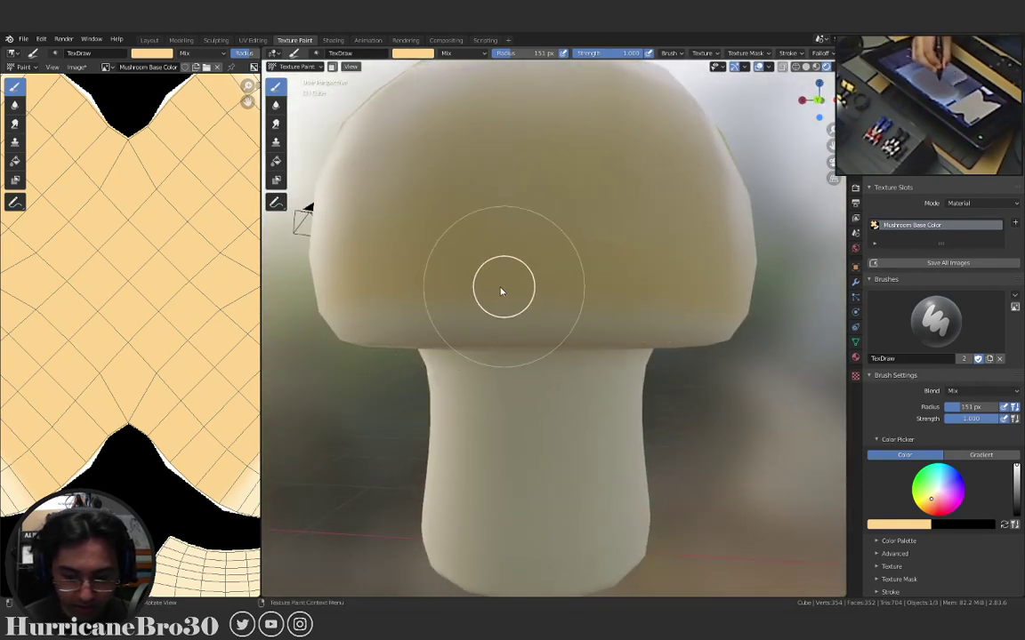
mouse_move(460, 292)
middle_mouse_down()
mouse_move(653, 156)
mouse_move(679, 166)
mouse_move(629, 144)
mouse_move(585, 227)
mouse_move(612, 249)
mouse_move(608, 283)
middle_mouse_up()
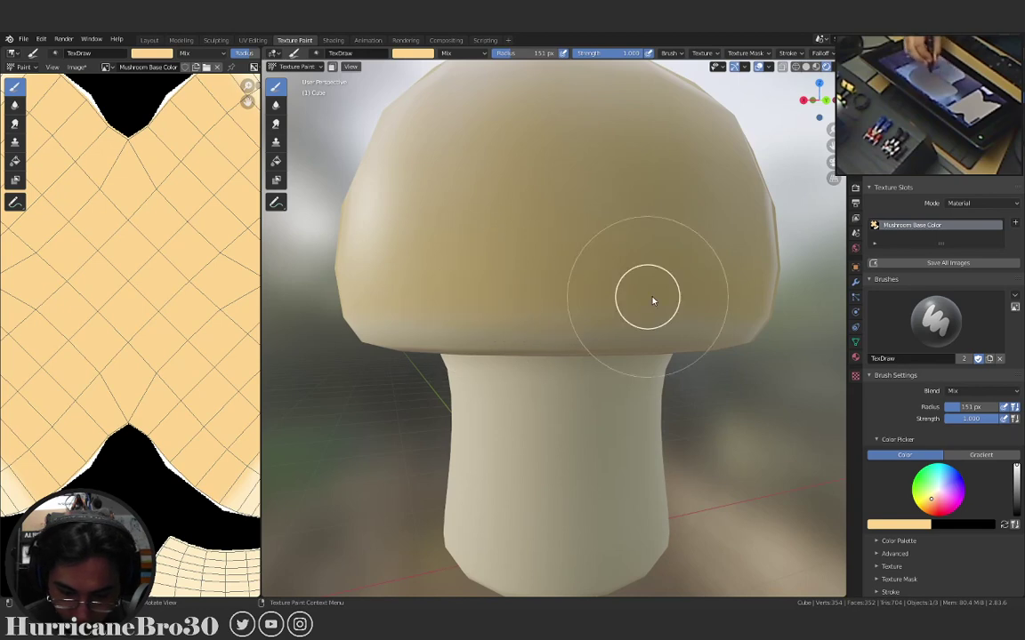
middle_click_drag(466, 286, 675, 286)
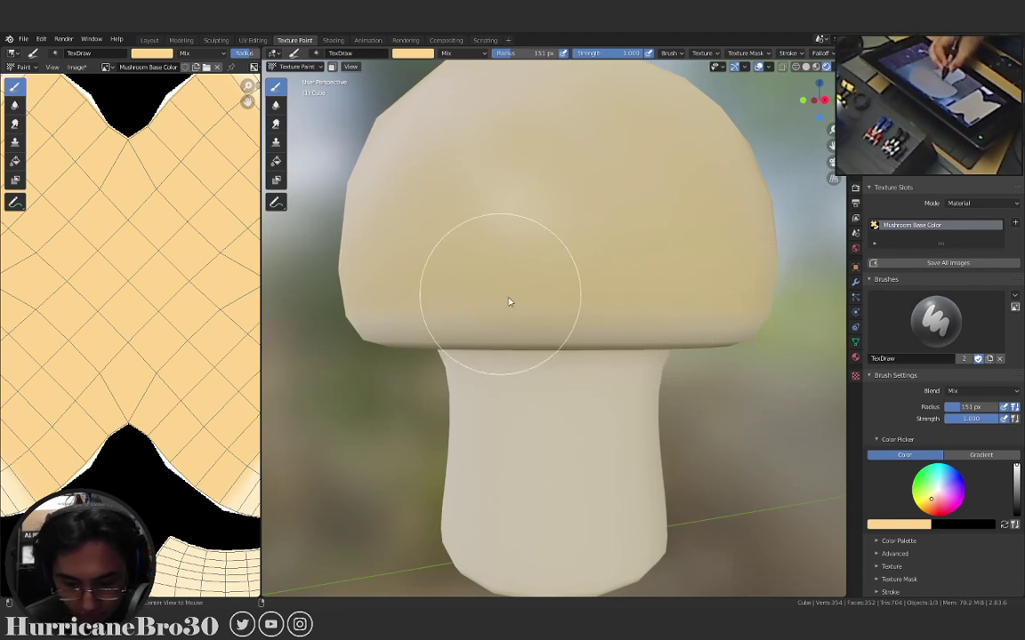
middle_click_drag(507, 299, 613, 300)
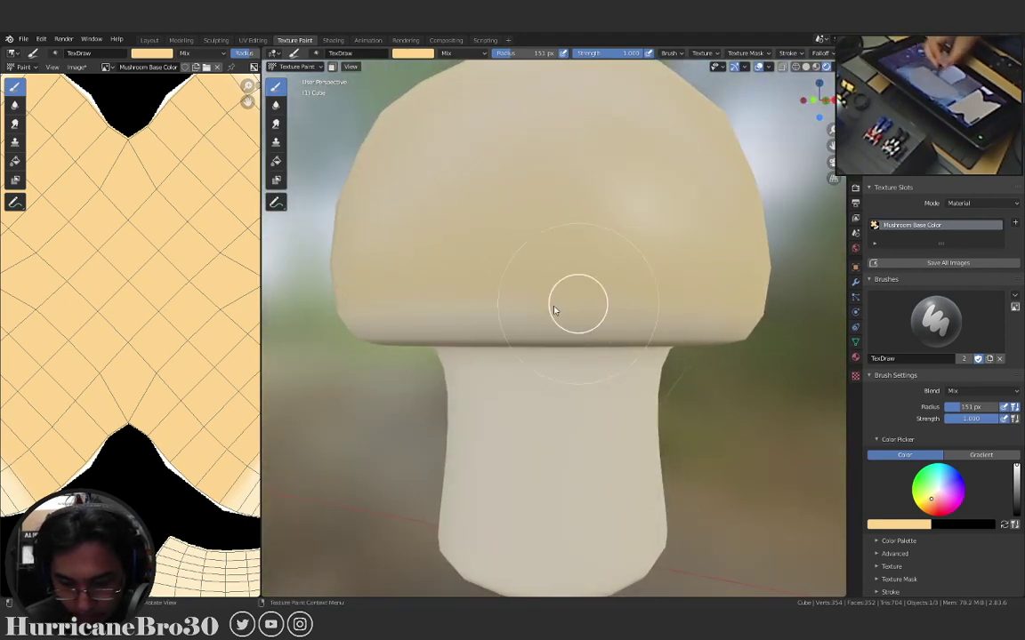
mouse_move(473, 303)
middle_mouse_down()
mouse_move(675, 297)
mouse_move(665, 304)
middle_mouse_up()
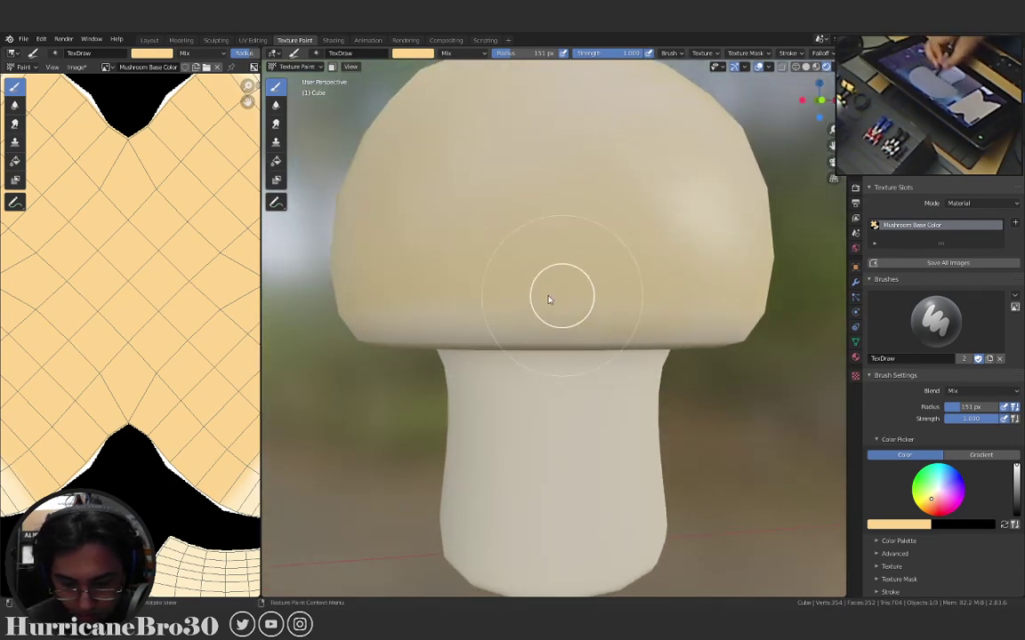
mouse_move(764, 321)
middle_mouse_down()
mouse_move(748, 272)
mouse_move(702, 281)
mouse_move(672, 305)
mouse_move(738, 327)
mouse_move(776, 325)
mouse_move(619, 322)
middle_mouse_up()
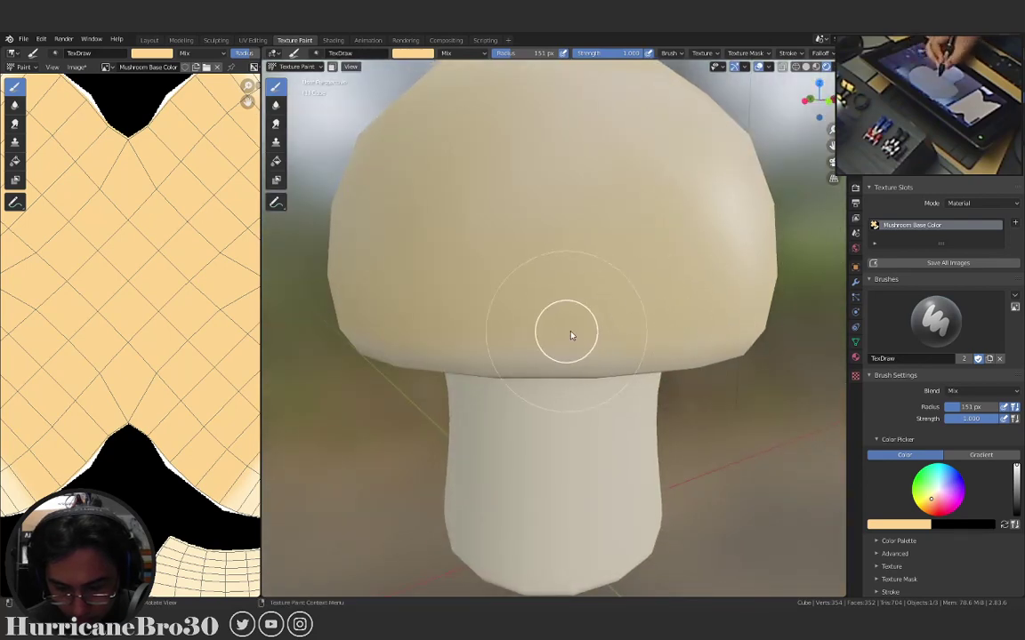
mouse_move(557, 345)
middle_mouse_down()
mouse_move(642, 343)
mouse_move(557, 329)
middle_mouse_up()
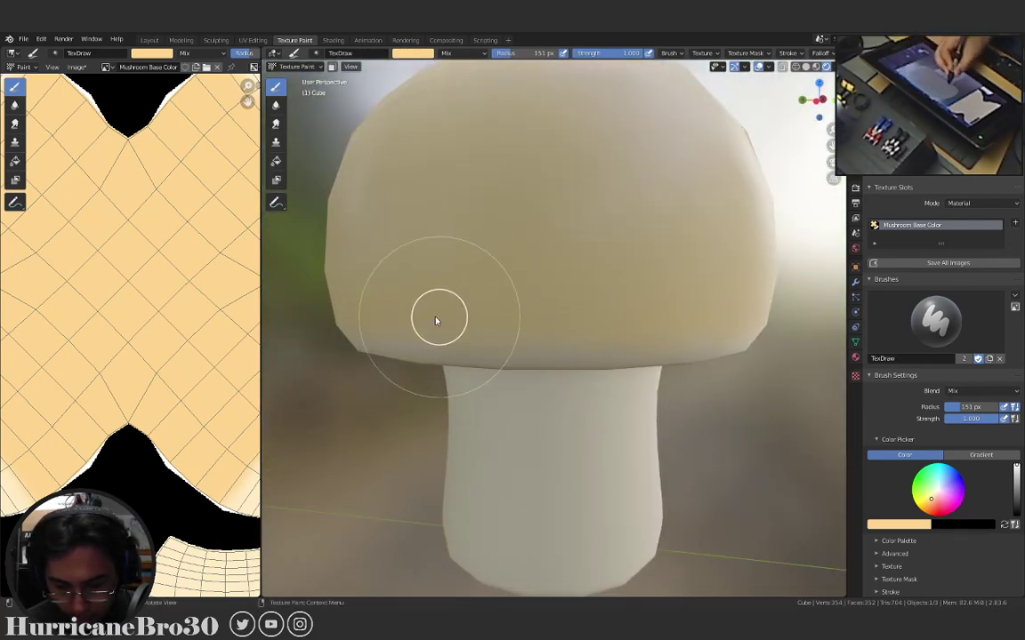
mouse_move(590, 320)
middle_mouse_down()
mouse_move(649, 332)
mouse_move(685, 317)
mouse_move(709, 338)
mouse_move(601, 302)
mouse_move(569, 341)
middle_mouse_up()
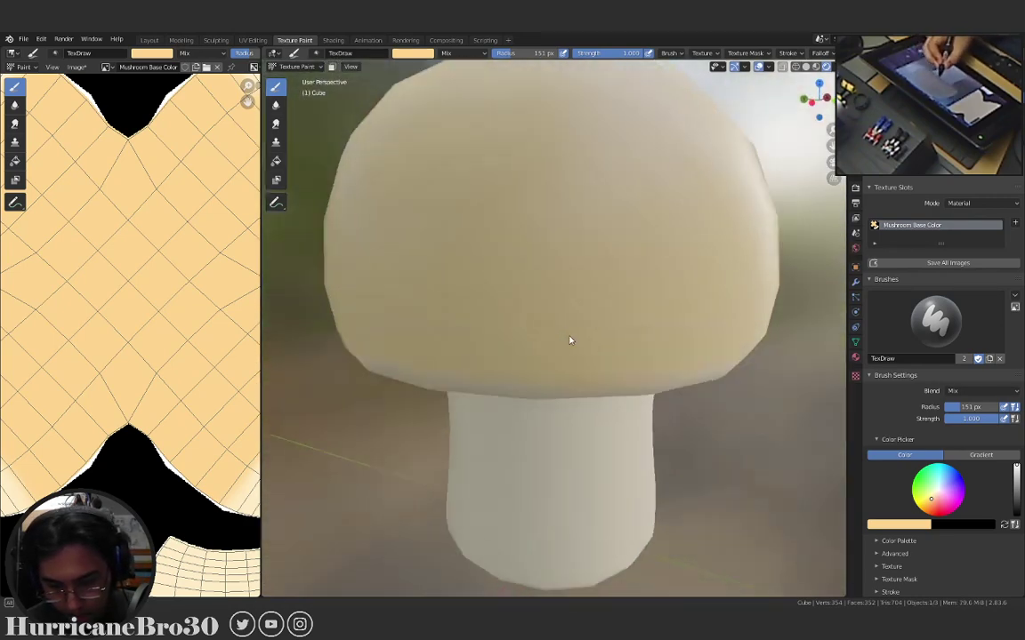
scroll(677, 339, "down", 2)
mouse_move(655, 385)
middle_mouse_down()
mouse_move(531, 476)
mouse_move(579, 452)
mouse_move(569, 334)
middle_mouse_up()
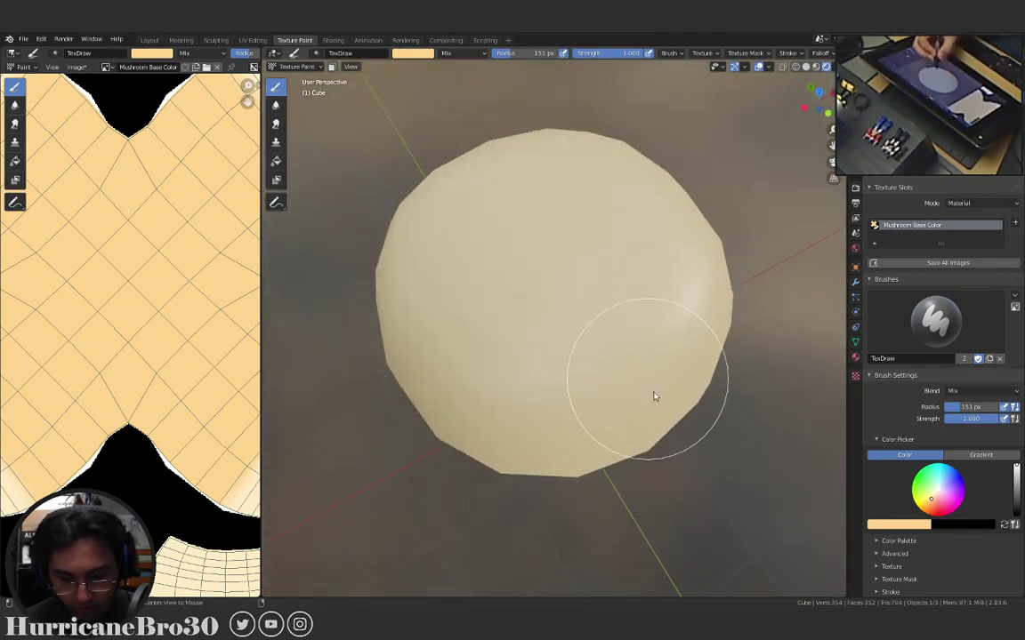
mouse_move(651, 393)
middle_mouse_down()
mouse_move(611, 353)
mouse_move(601, 393)
mouse_move(445, 407)
mouse_move(400, 446)
mouse_move(425, 398)
mouse_move(601, 373)
middle_mouse_up()
scroll(544, 247, "up", 4)
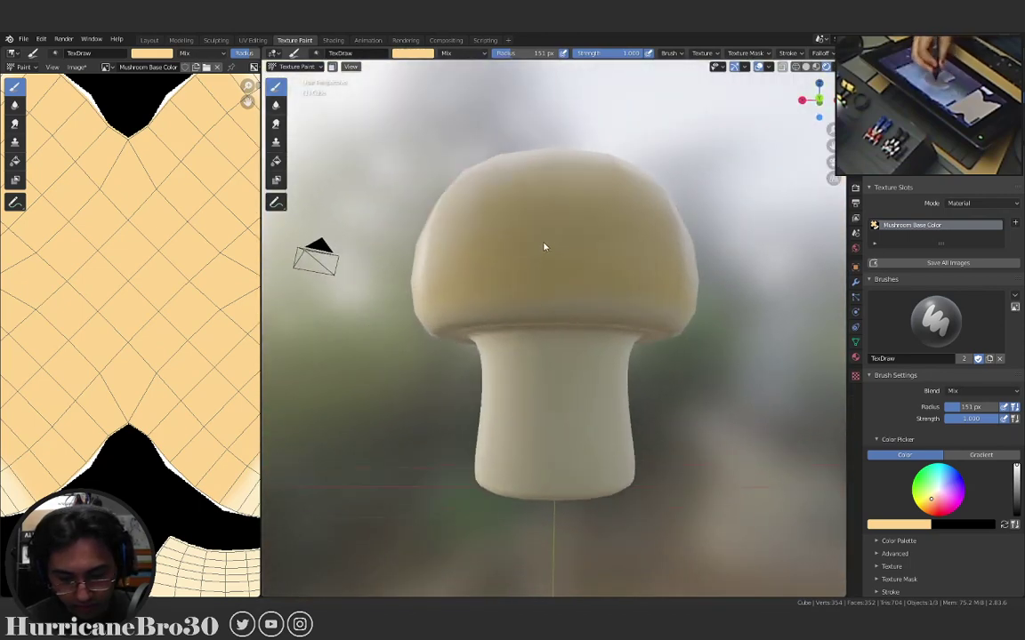
Paint a series of tan strokes across the front of the cap.
mouse_move(522, 225)
left_mouse_down()
mouse_move(601, 252)
mouse_move(665, 230)
mouse_move(683, 237)
mouse_move(710, 214)
left_mouse_up()
mouse_move(710, 214)
middle_mouse_down()
mouse_move(685, 236)
mouse_move(605, 244)
middle_mouse_up()
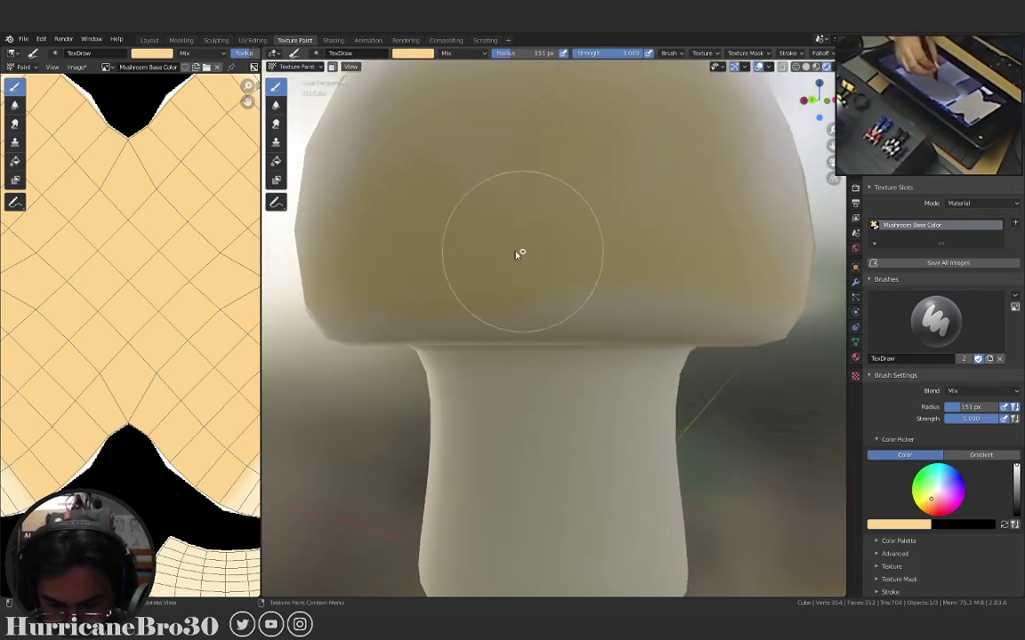
mouse_move(521, 251)
left_mouse_down()
mouse_move(492, 265)
mouse_move(537, 250)
mouse_move(569, 206)
mouse_move(528, 270)
mouse_move(622, 276)
left_mouse_up()
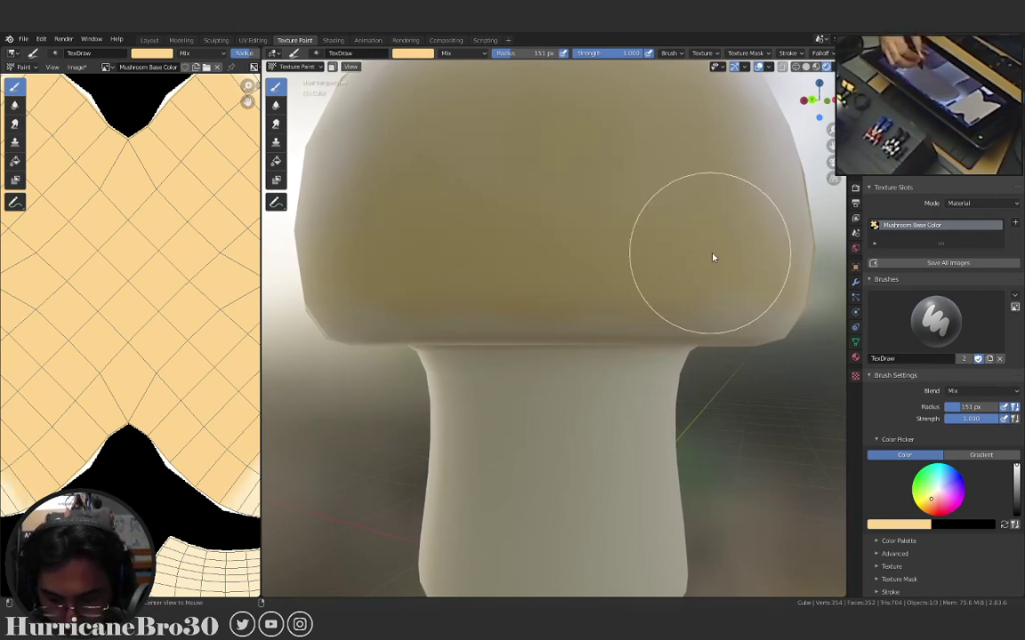
middle_click_drag(713, 256, 569, 294)
mouse_move(569, 293)
left_mouse_down()
mouse_move(525, 307)
mouse_move(488, 291)
mouse_move(656, 258)
left_mouse_up()
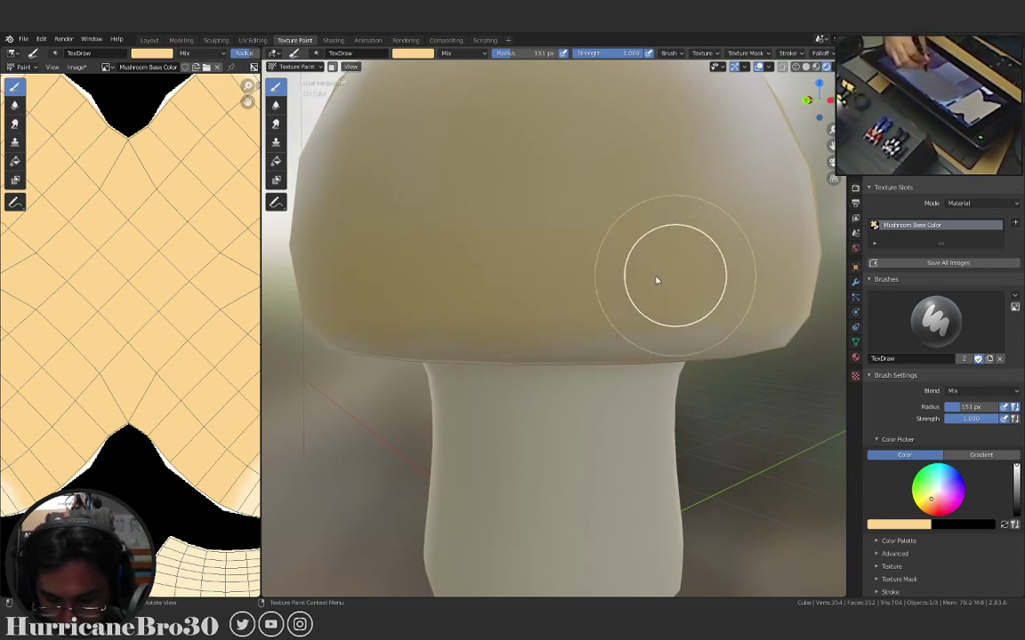
mouse_move(649, 286)
middle_mouse_down()
mouse_move(660, 269)
mouse_move(645, 266)
middle_mouse_up()
mouse_move(645, 266)
left_mouse_down()
mouse_move(579, 276)
mouse_move(670, 238)
left_mouse_up()
middle_click_drag(669, 237, 668, 259)
Darken the cap's lower edge with tan, adding a few strokes higher up.
mouse_move(534, 265)
left_mouse_down()
mouse_move(503, 270)
mouse_move(552, 268)
mouse_move(555, 296)
mouse_move(508, 284)
mouse_move(552, 281)
mouse_move(638, 301)
left_mouse_up()
middle_click_drag(638, 301, 652, 293)
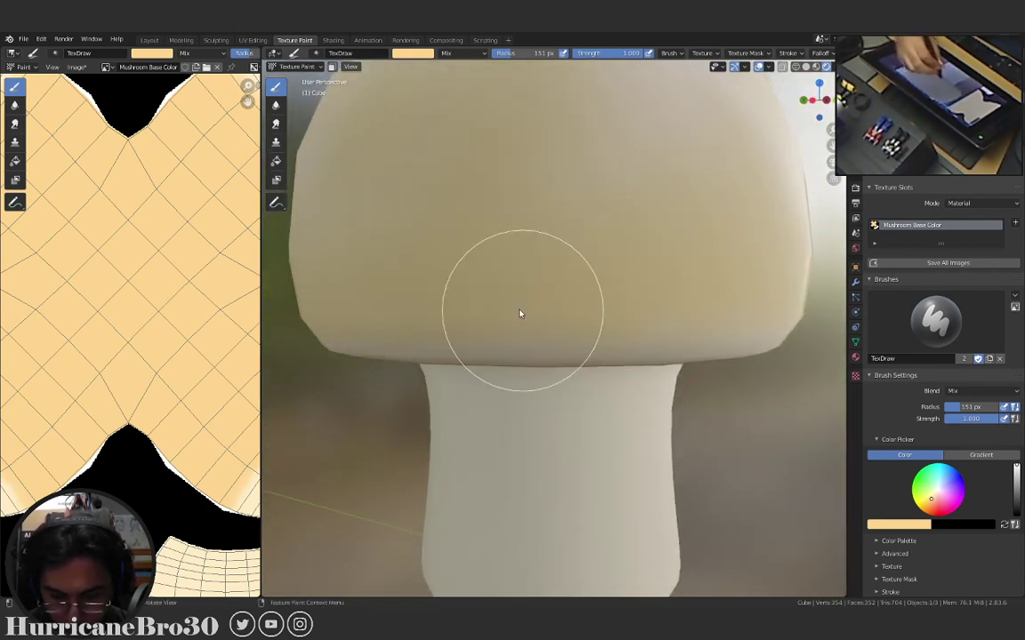
mouse_move(521, 313)
left_mouse_down()
mouse_move(538, 321)
mouse_move(606, 309)
left_mouse_up()
mouse_move(606, 308)
middle_mouse_down()
mouse_move(613, 301)
mouse_move(544, 279)
middle_mouse_up()
mouse_move(534, 273)
left_mouse_down()
mouse_move(483, 253)
mouse_move(540, 237)
mouse_move(590, 243)
mouse_move(613, 260)
left_mouse_up()
middle_click_drag(614, 260, 656, 257)
mouse_move(547, 292)
left_mouse_down()
mouse_move(482, 312)
mouse_move(502, 316)
mouse_move(550, 289)
mouse_move(581, 309)
mouse_move(622, 294)
left_mouse_up()
mouse_move(623, 293)
middle_mouse_down()
mouse_move(645, 297)
mouse_move(629, 293)
middle_mouse_up()
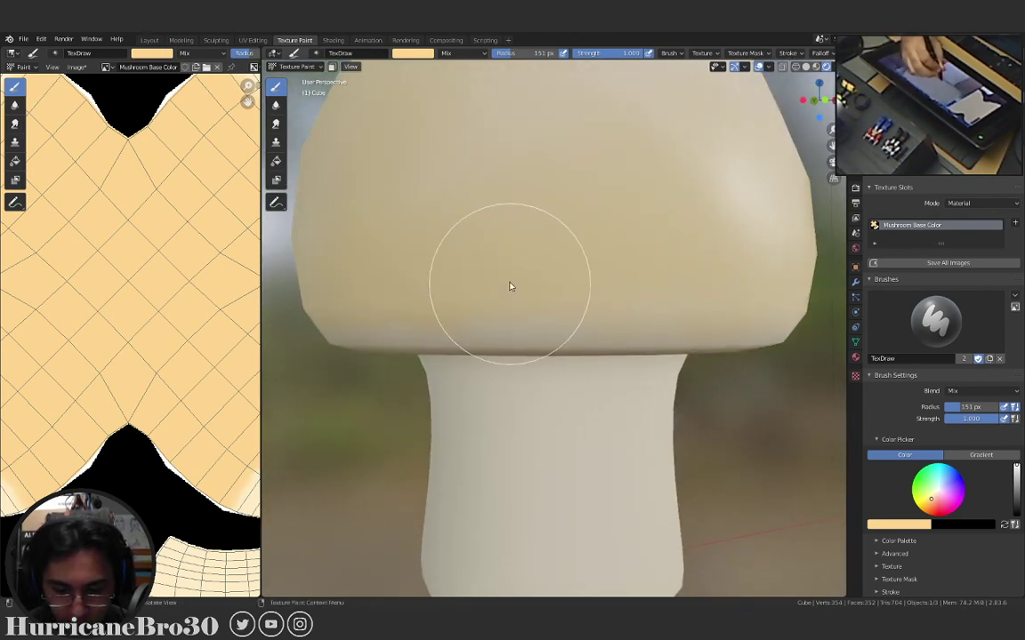
Work tan shading over the lower cap and left of its centre.
mouse_move(525, 284)
left_mouse_down()
mouse_move(544, 284)
mouse_move(544, 297)
left_mouse_up()
middle_click_drag(686, 284, 665, 281)
mouse_move(503, 293)
left_mouse_down()
mouse_move(648, 279)
mouse_move(573, 265)
mouse_move(425, 275)
left_mouse_up()
middle_click_drag(425, 275, 481, 259)
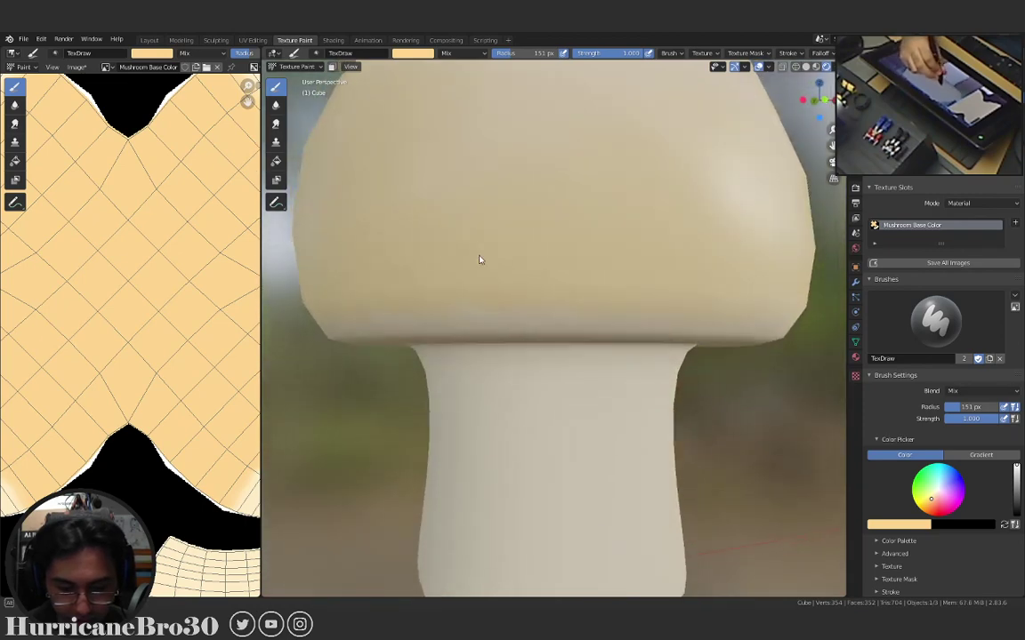
mouse_move(491, 265)
left_mouse_down()
mouse_move(502, 275)
mouse_move(544, 266)
left_mouse_up()
mouse_move(544, 267)
middle_mouse_down()
mouse_move(660, 253)
mouse_move(624, 259)
mouse_move(638, 289)
mouse_move(521, 247)
middle_mouse_up()
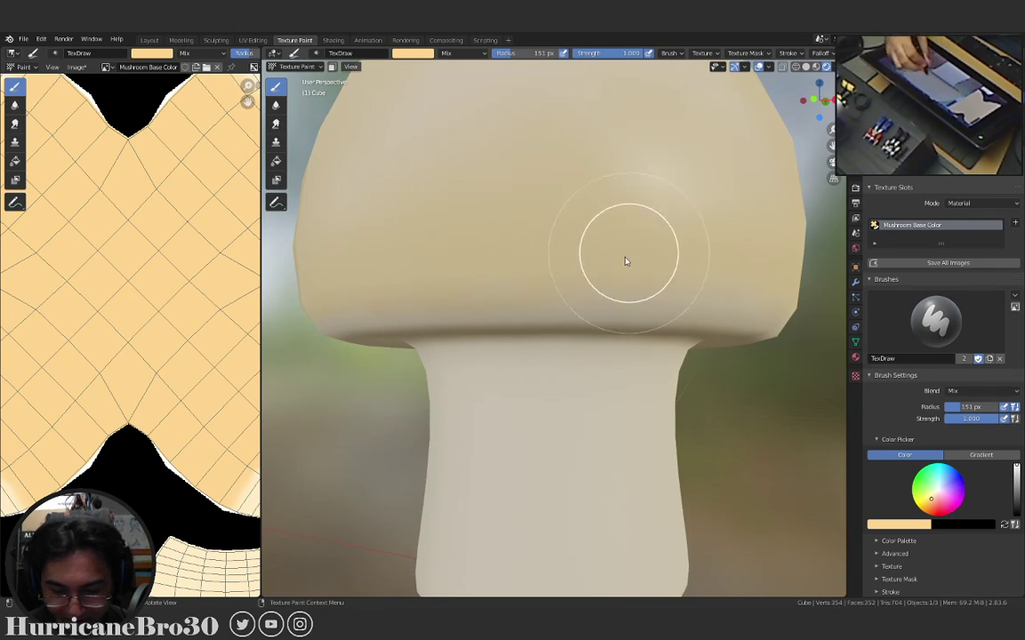
left_click_drag(619, 247, 679, 259)
mouse_move(679, 258)
middle_mouse_down()
mouse_move(679, 274)
mouse_move(597, 265)
middle_mouse_up()
mouse_move(597, 265)
left_mouse_down()
mouse_move(510, 281)
mouse_move(625, 280)
mouse_move(458, 283)
mouse_move(462, 276)
mouse_move(444, 273)
mouse_move(583, 231)
left_mouse_up()
Turn to another side of the mushroom and shade leftward across the cap.
mouse_move(583, 232)
middle_mouse_down()
mouse_move(544, 240)
mouse_move(654, 174)
middle_mouse_up()
scroll(655, 174, "down", 3)
scroll(658, 211, "up", 3)
mouse_move(658, 211)
left_mouse_down()
mouse_move(601, 205)
mouse_move(435, 269)
mouse_move(512, 236)
mouse_move(578, 256)
mouse_move(672, 257)
mouse_move(691, 245)
mouse_move(628, 256)
left_mouse_up()
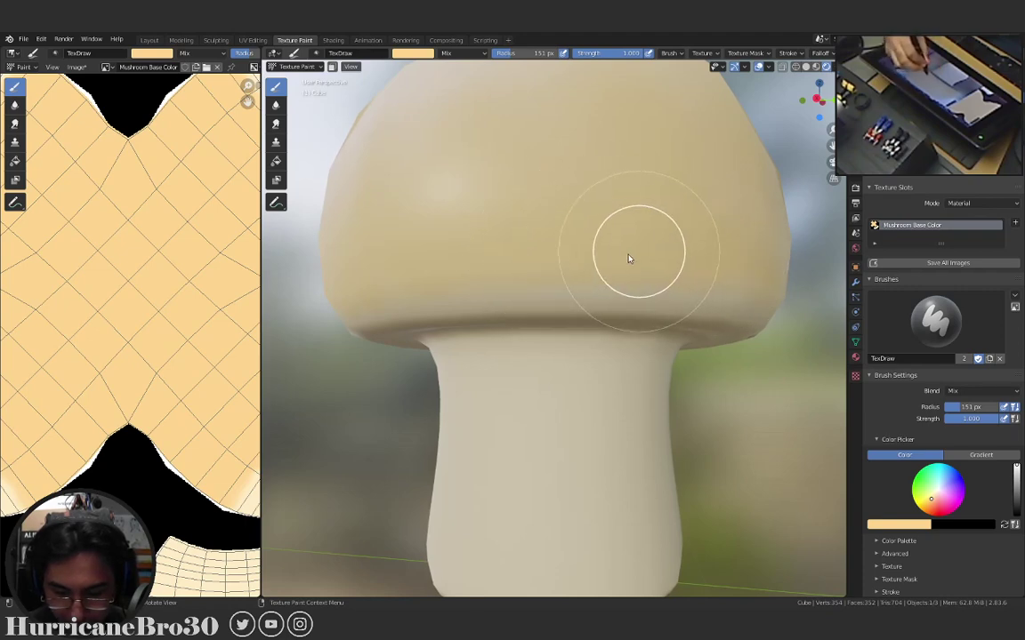
middle_click_drag(629, 256, 670, 208)
Orbit and zoom to inspect the mushroom from below and from several angles.
scroll(670, 209, "down", 3)
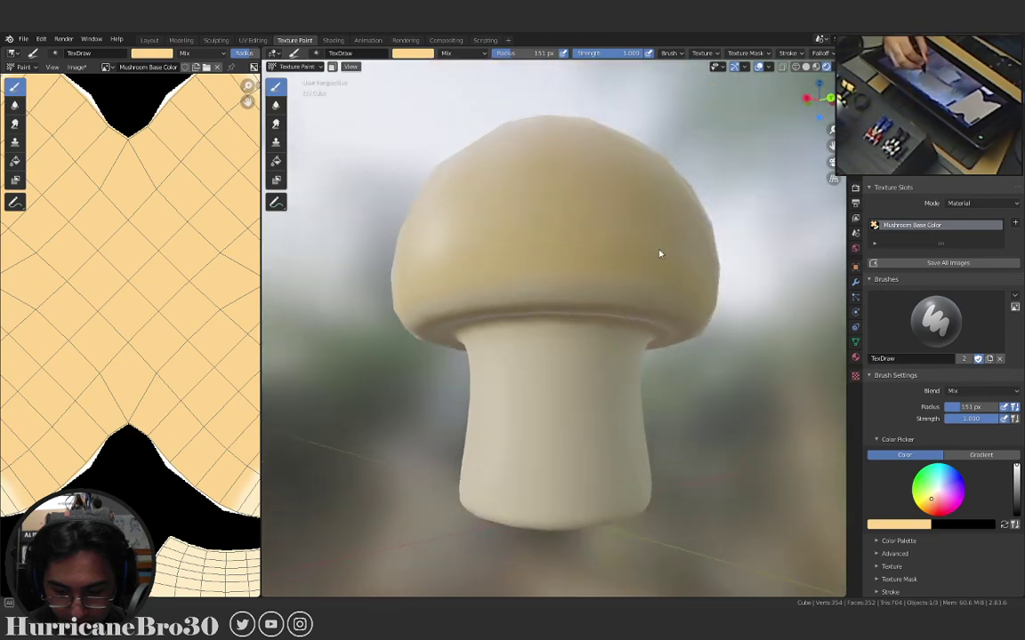
mouse_move(661, 252)
middle_mouse_down()
mouse_move(675, 183)
mouse_move(695, 316)
mouse_move(745, 414)
mouse_move(730, 309)
mouse_move(777, 434)
mouse_move(736, 300)
mouse_move(681, 260)
middle_mouse_up()
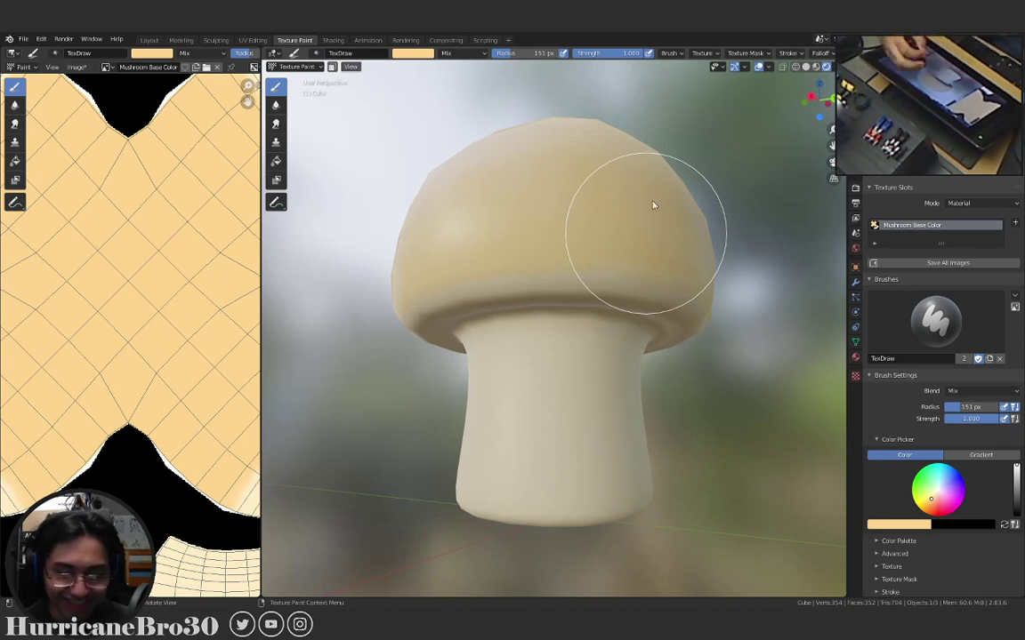
mouse_move(684, 163)
middle_mouse_down()
mouse_move(572, 295)
mouse_move(578, 269)
middle_mouse_up()
scroll(584, 247, "up", 3)
middle_click_drag(559, 222, 553, 251)
scroll(614, 232, "down", 2)
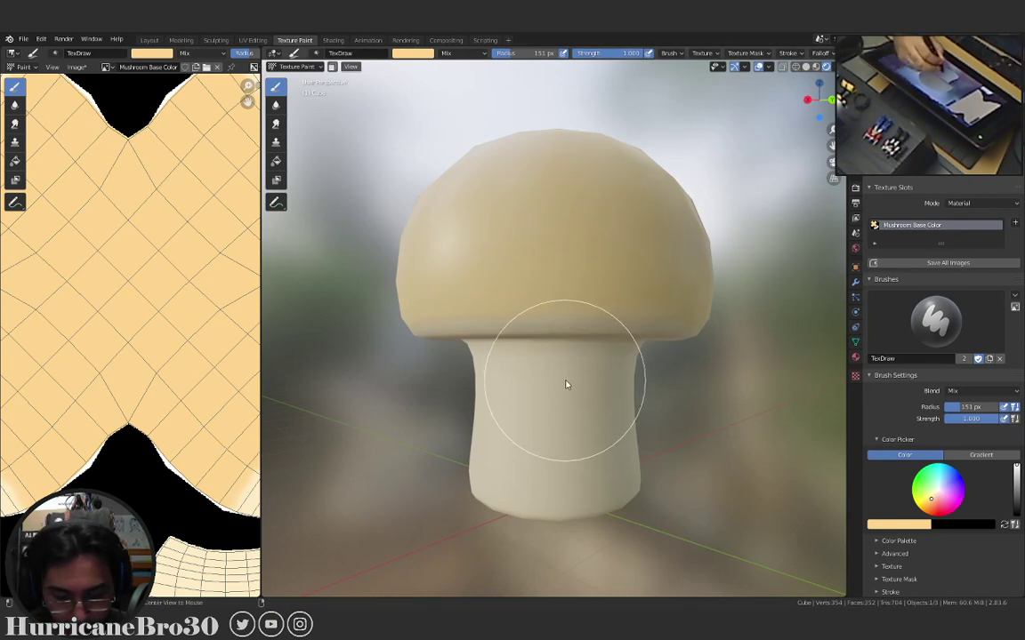
mouse_move(566, 384)
middle_mouse_down()
mouse_move(576, 258)
mouse_move(576, 343)
mouse_move(545, 411)
mouse_move(577, 279)
mouse_move(562, 338)
mouse_move(551, 318)
middle_mouse_up()
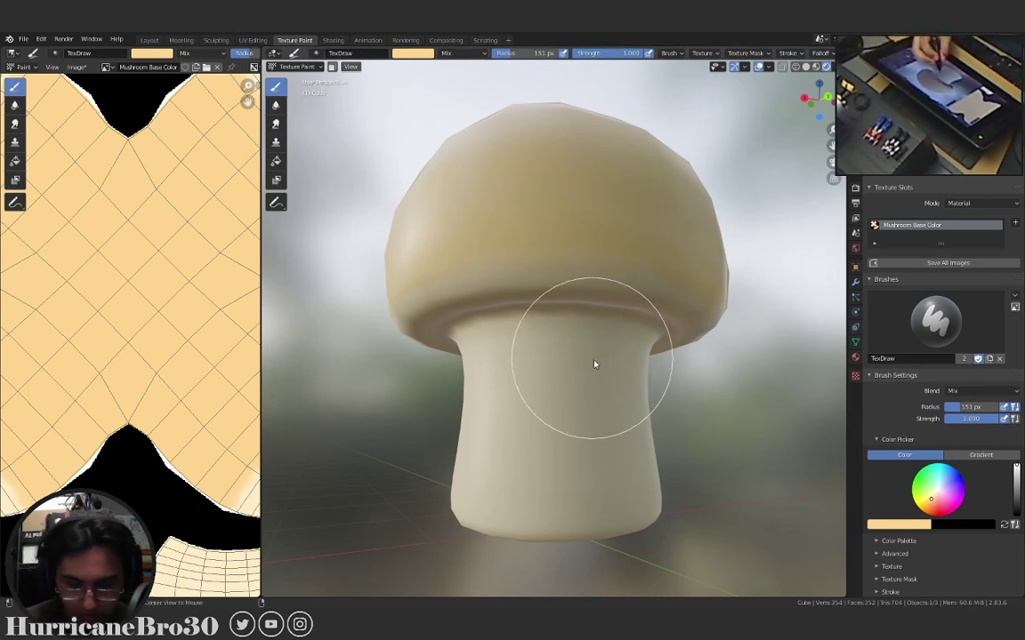
mouse_move(594, 359)
middle_mouse_down()
mouse_move(613, 320)
mouse_move(588, 359)
mouse_move(549, 379)
mouse_move(557, 348)
mouse_move(609, 323)
mouse_move(625, 340)
mouse_move(654, 326)
mouse_move(636, 361)
mouse_move(567, 384)
mouse_move(599, 384)
mouse_move(656, 297)
middle_mouse_up()
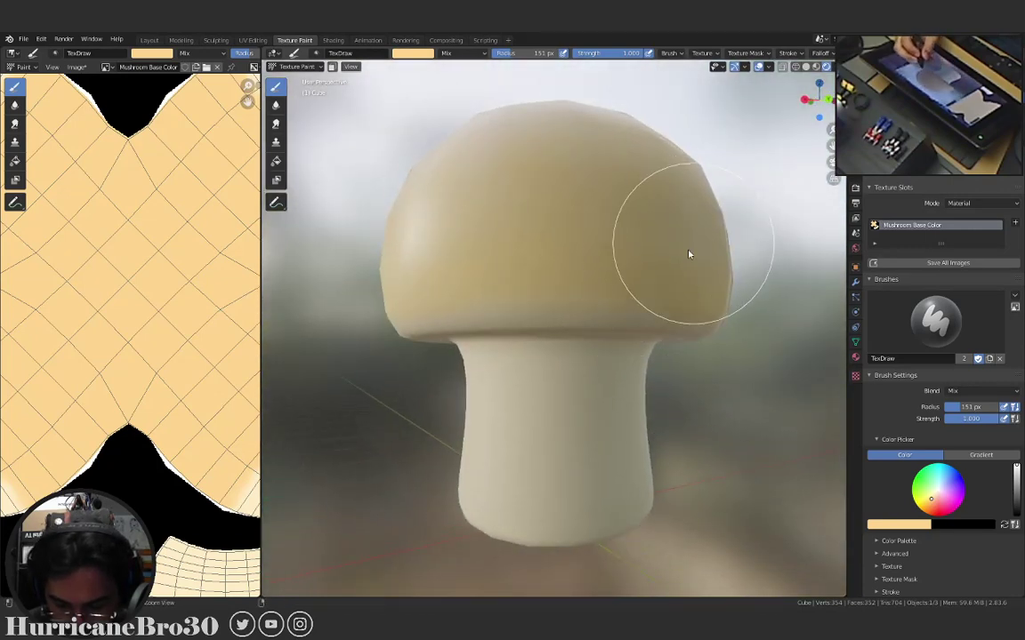
scroll(680, 255, "up", 2)
Paint tan strokes leftward and rightward across both sides of the cap.
mouse_move(673, 258)
left_mouse_down()
mouse_move(682, 268)
mouse_move(645, 285)
mouse_move(632, 254)
mouse_move(563, 246)
mouse_move(493, 273)
mouse_move(425, 245)
mouse_move(428, 233)
left_mouse_up()
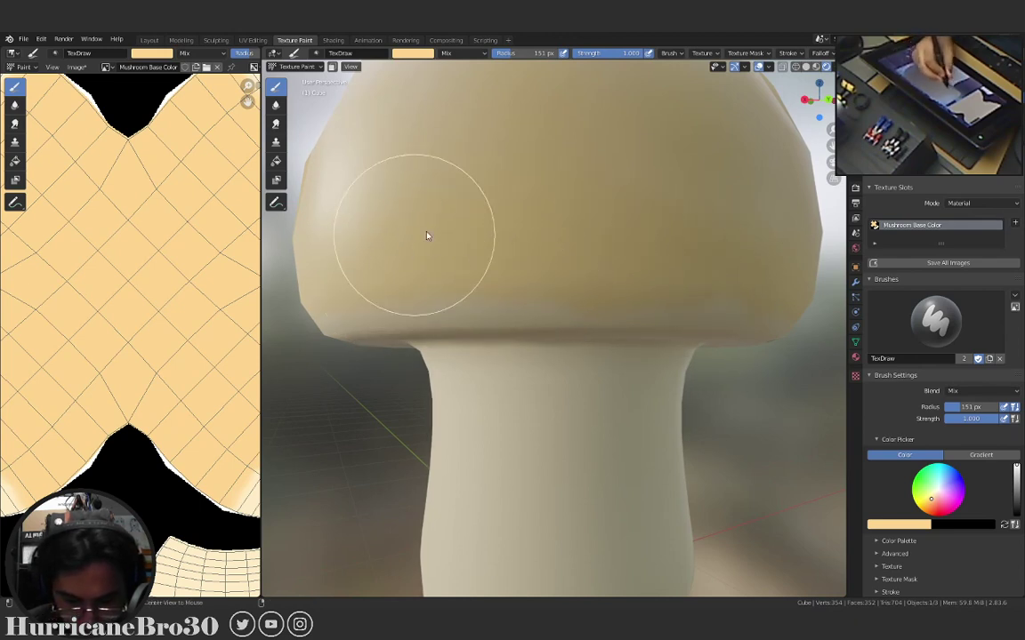
middle_click_drag(428, 233, 500, 247)
mouse_move(500, 247)
left_mouse_down()
mouse_move(577, 244)
mouse_move(627, 258)
mouse_move(727, 245)
left_mouse_up()
mouse_move(728, 245)
middle_mouse_down()
mouse_move(737, 295)
mouse_move(705, 367)
mouse_move(654, 366)
middle_mouse_up()
mouse_move(730, 354)
middle_mouse_down()
mouse_move(573, 363)
mouse_move(576, 345)
middle_mouse_up()
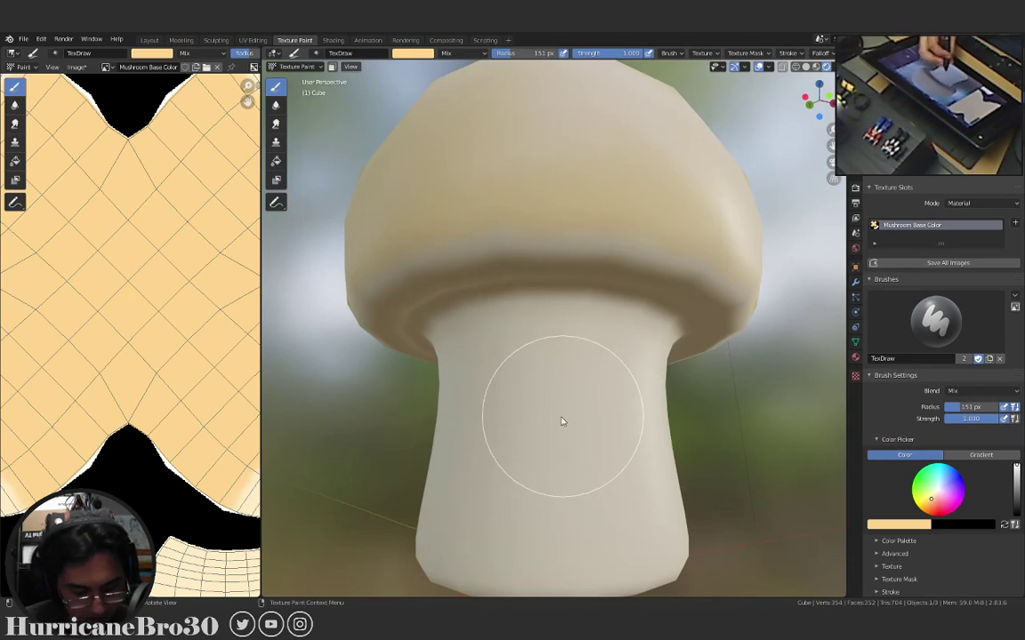
mouse_move(573, 444)
middle_mouse_down()
mouse_move(632, 425)
mouse_move(574, 466)
middle_mouse_up()
Sample the stem's pale cream colour into the brush with S.
key("s")
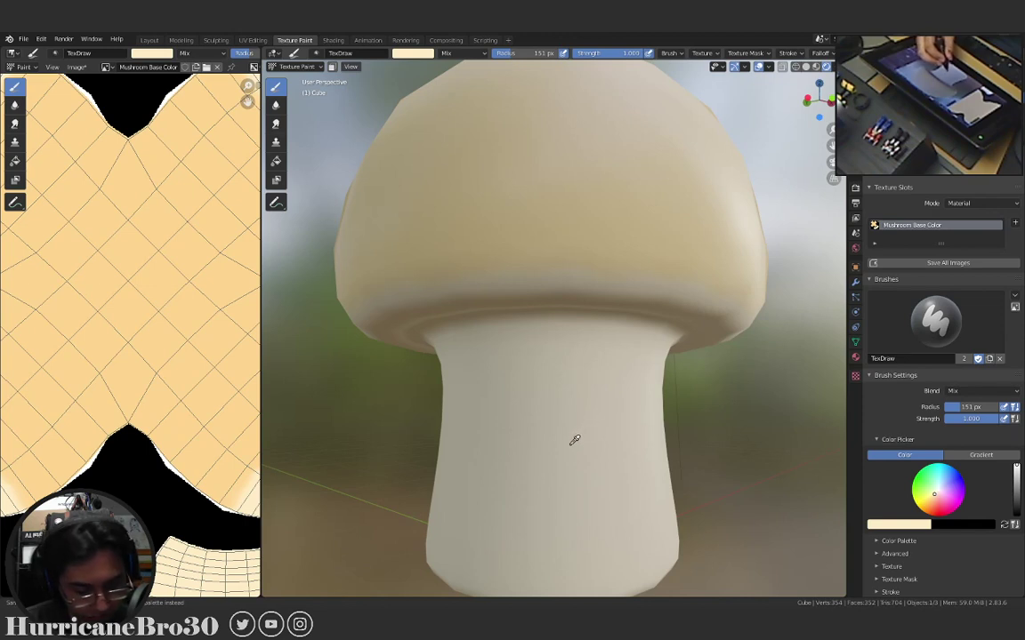
key("s")
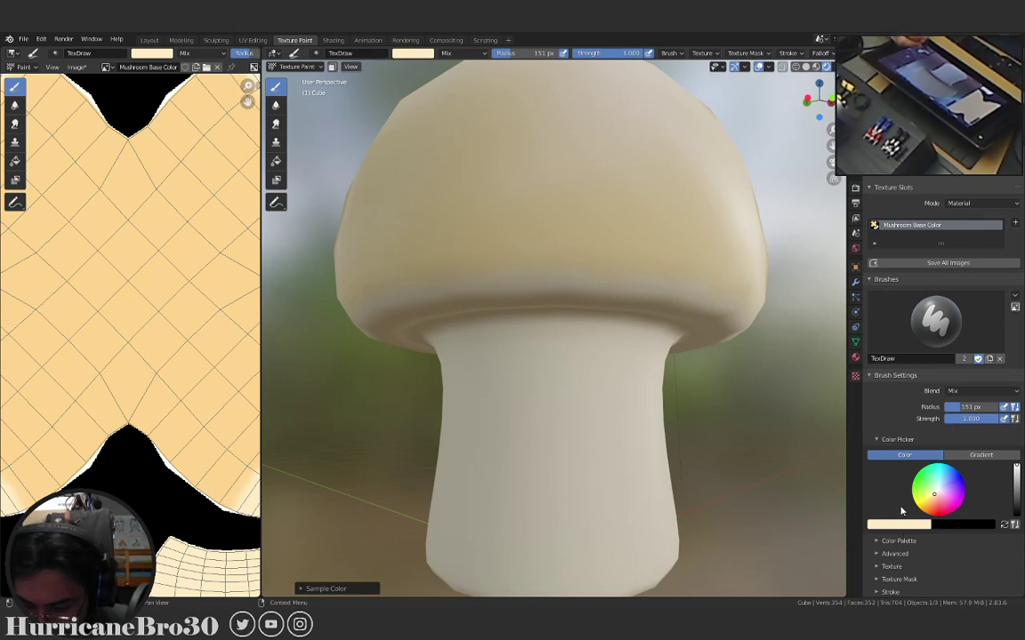
Create a new colour palette and add the current cream colour to it.
left_click(876, 541)
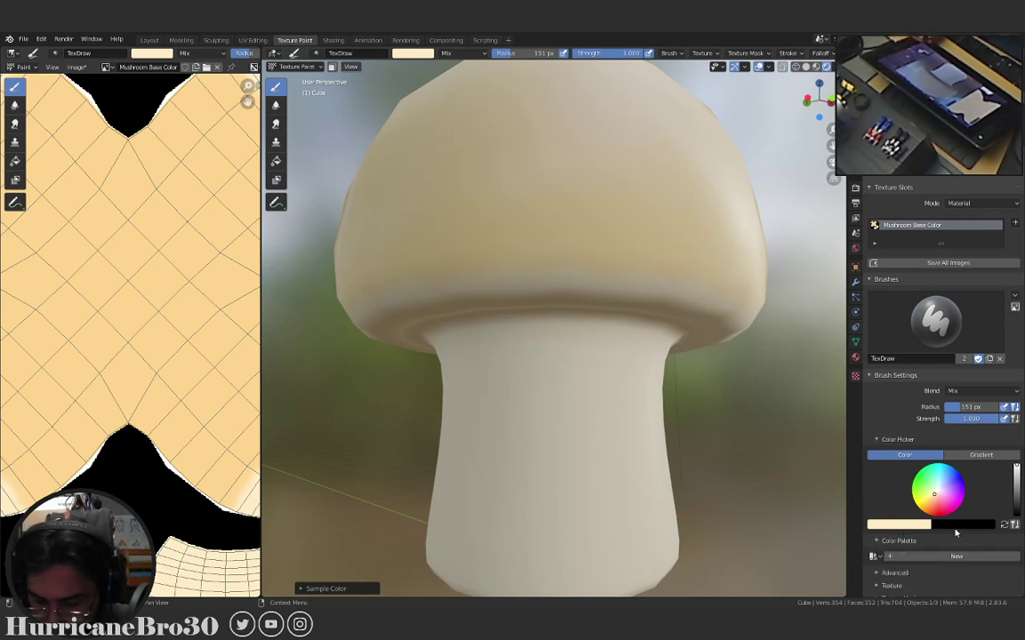
left_click(927, 558)
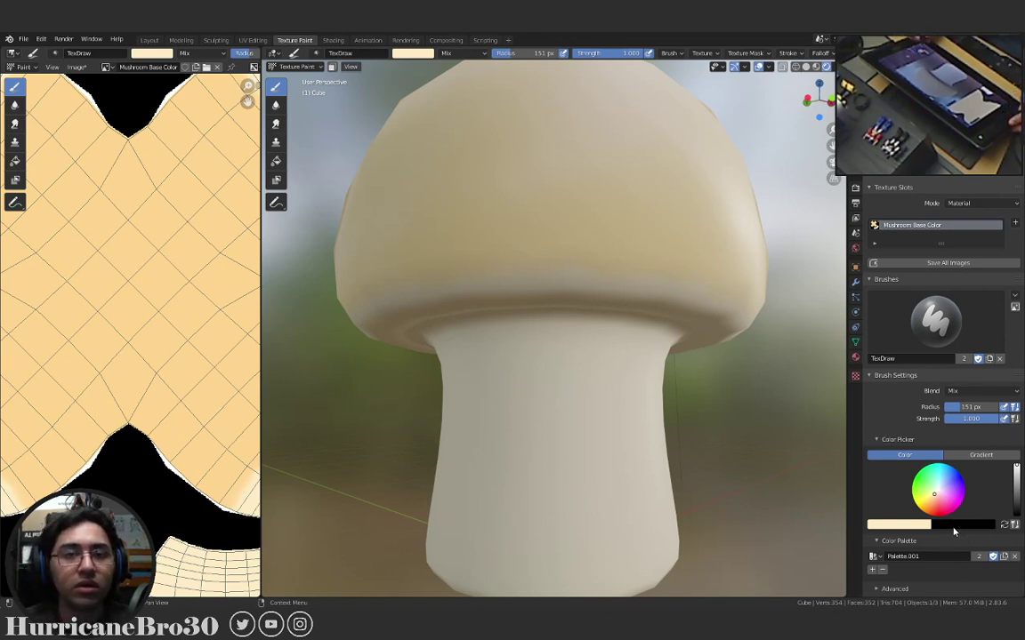
scroll(956, 529, "down", 2)
scroll(956, 524, "up", 2)
scroll(965, 515, "down", 5)
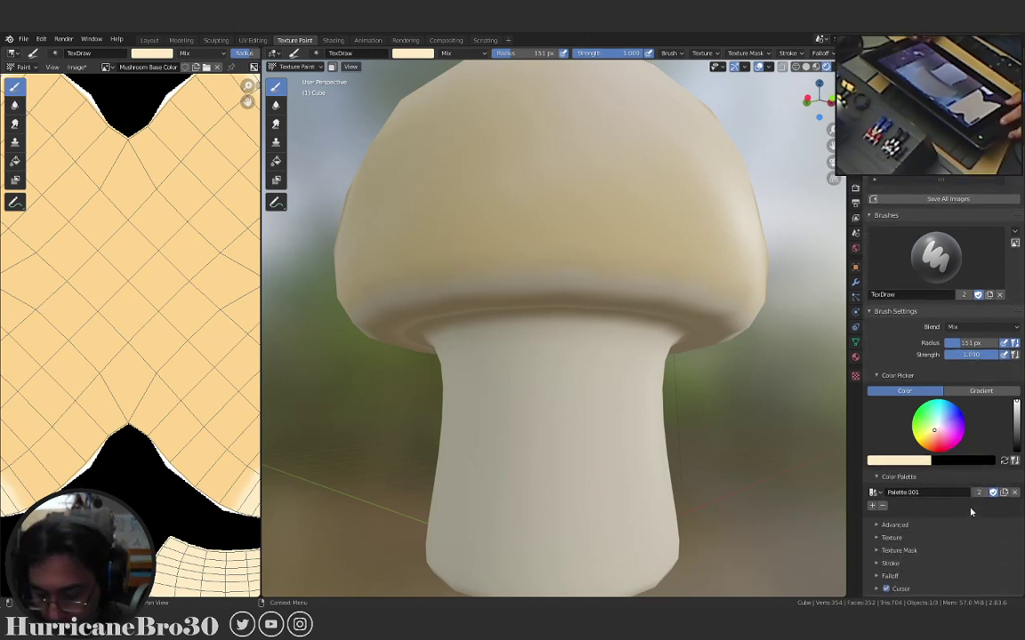
scroll(960, 511, "down", 1)
scroll(958, 512, "up", 2)
scroll(959, 512, "down", 2)
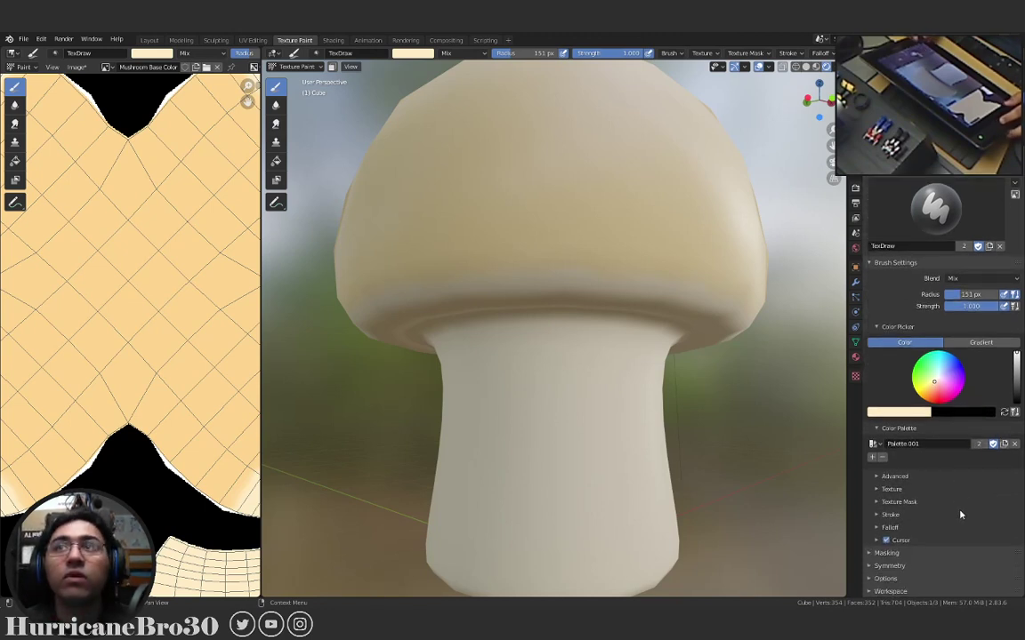
scroll(960, 514, "up", 2)
scroll(961, 514, "down", 1)
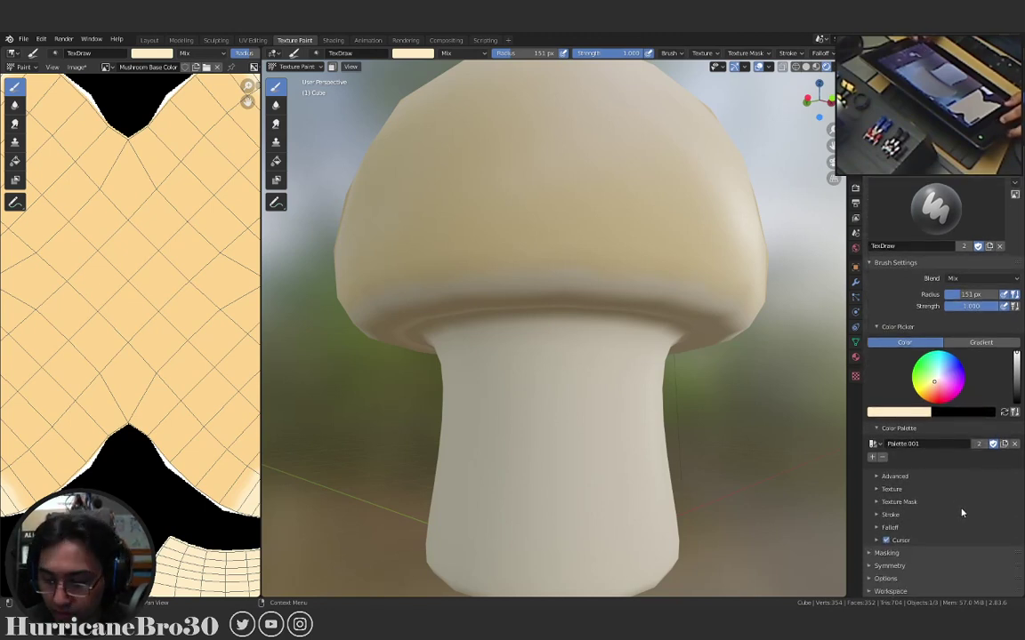
left_click(872, 458)
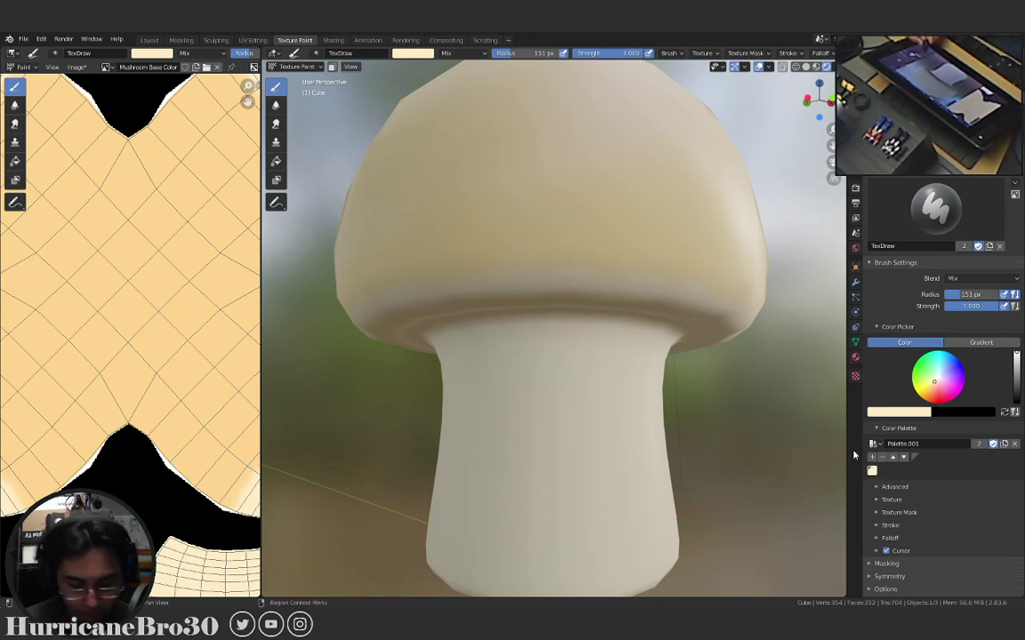
Add the cap's sampled tan to the palette, then darken the cream swatch toward reddish brown.
key("s")
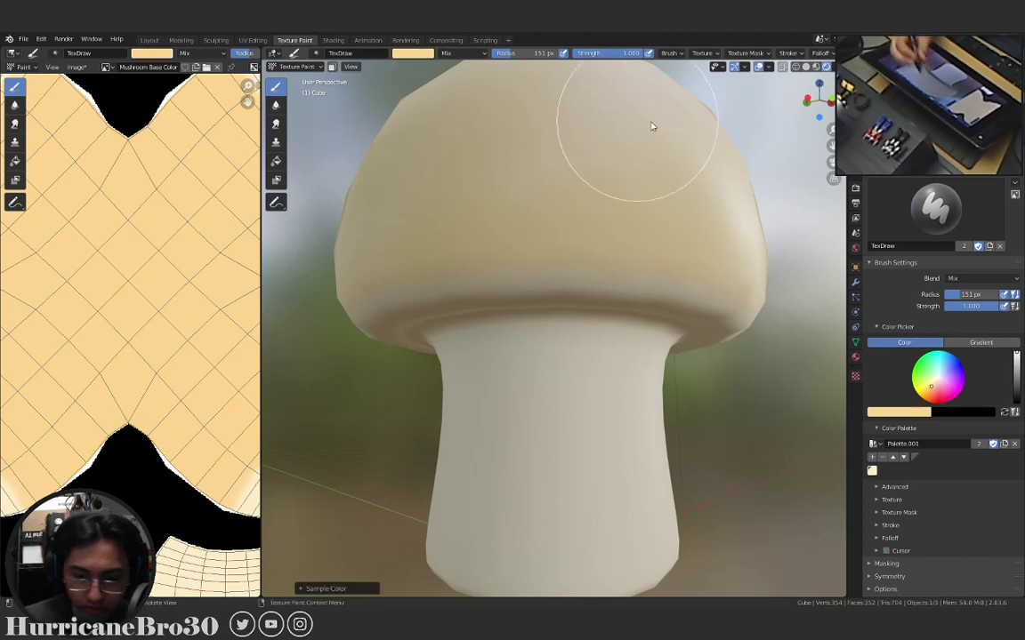
left_click(872, 457)
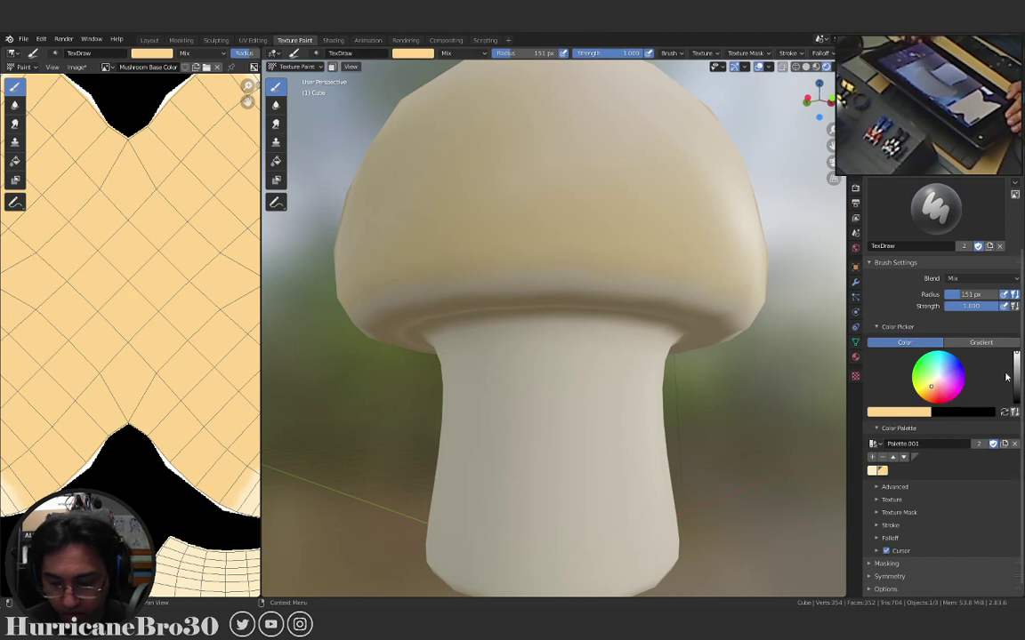
left_click(873, 473)
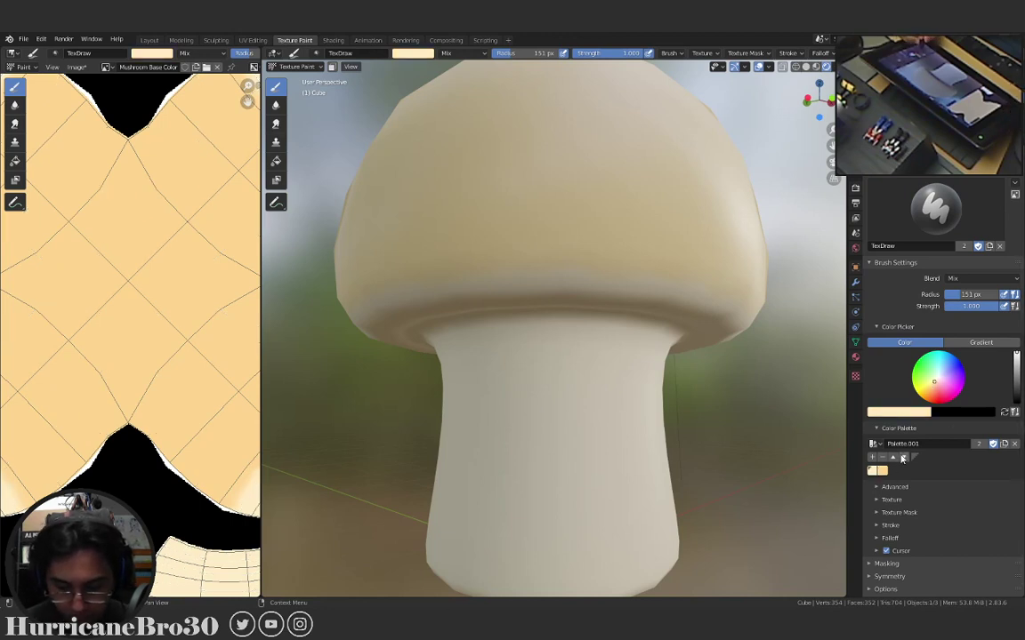
left_click(1016, 364)
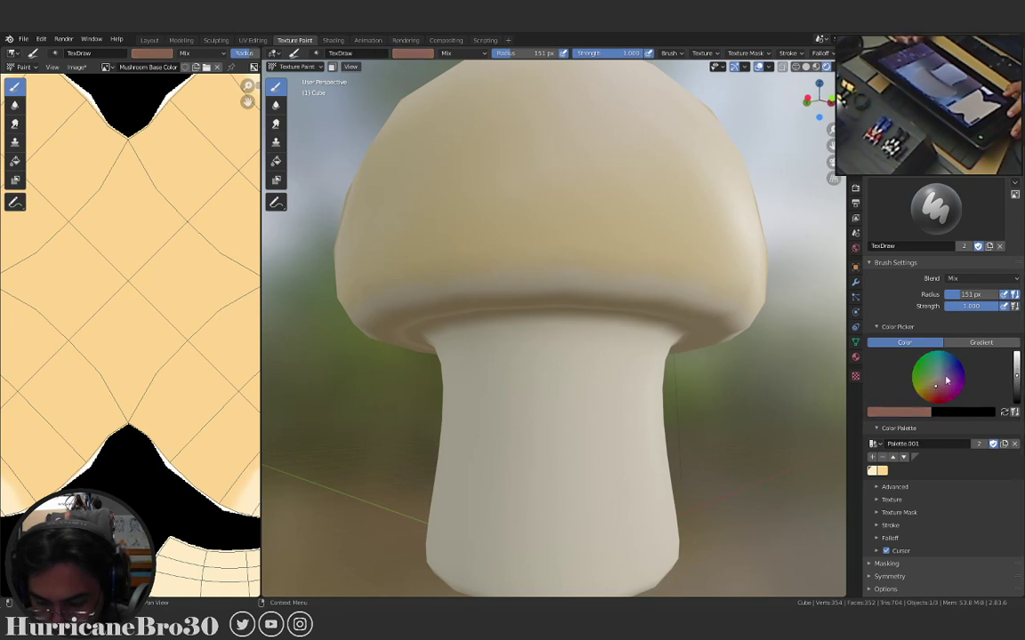
Test and undo a brown dab on the stem, then paint with a muted beige from the cream swatch.
left_click(1017, 388)
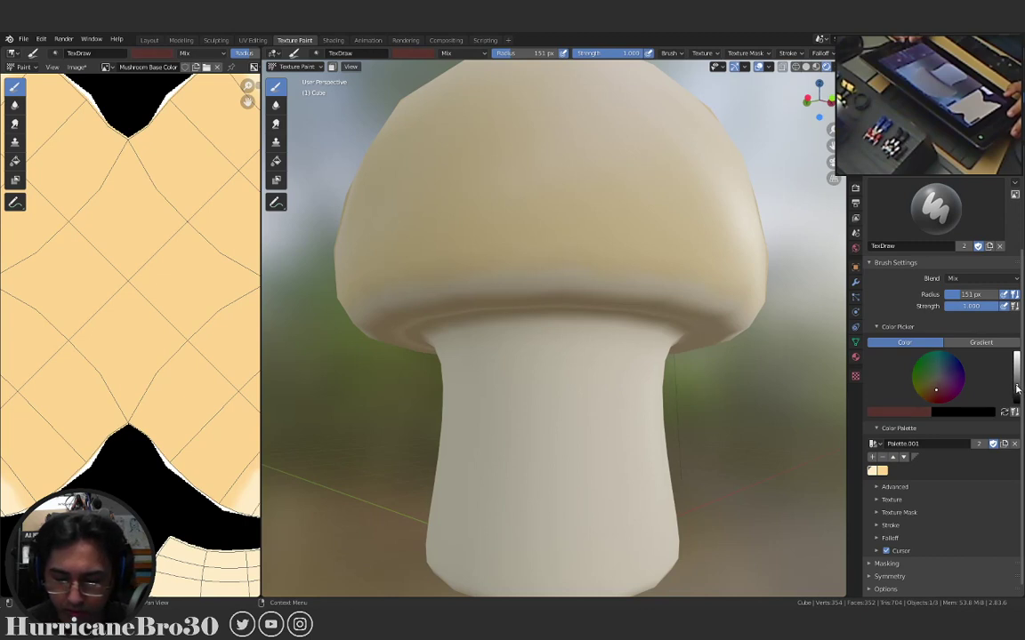
mouse_move(533, 404)
left_mouse_down()
mouse_move(561, 418)
mouse_move(546, 408)
mouse_move(585, 396)
mouse_move(602, 424)
mouse_move(537, 437)
mouse_move(553, 434)
mouse_move(564, 449)
mouse_move(603, 419)
left_mouse_up()
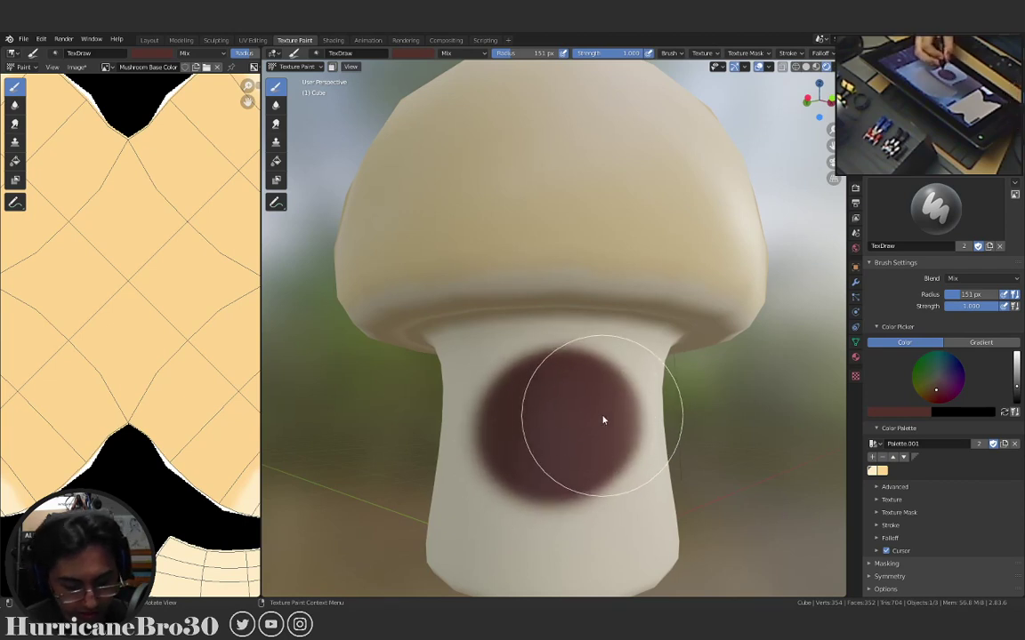
key("ctrl+z")
key("ctrl+z")
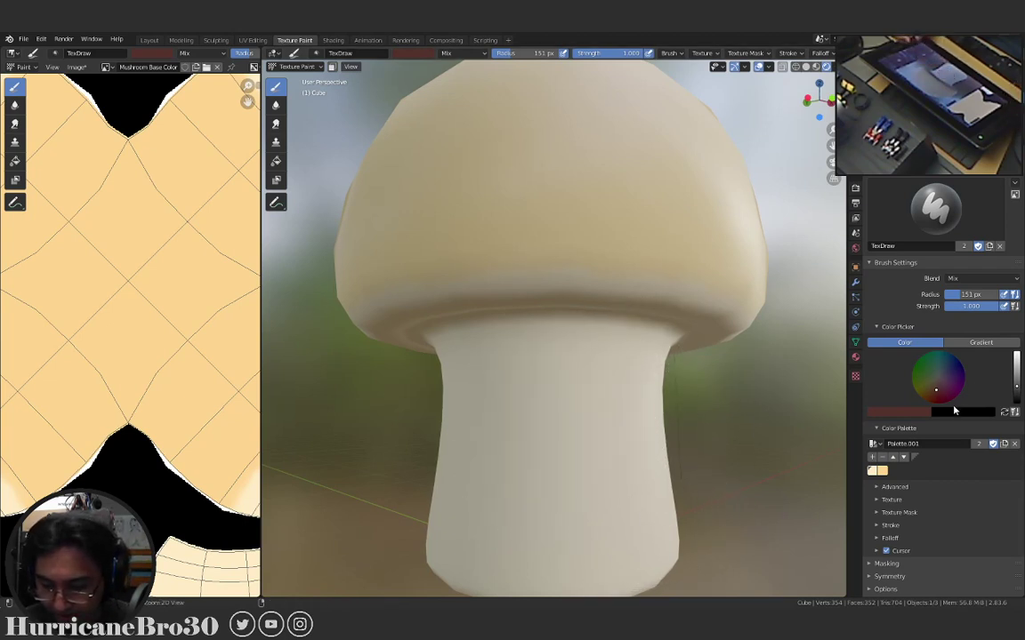
left_click(874, 471)
left_click(1017, 371)
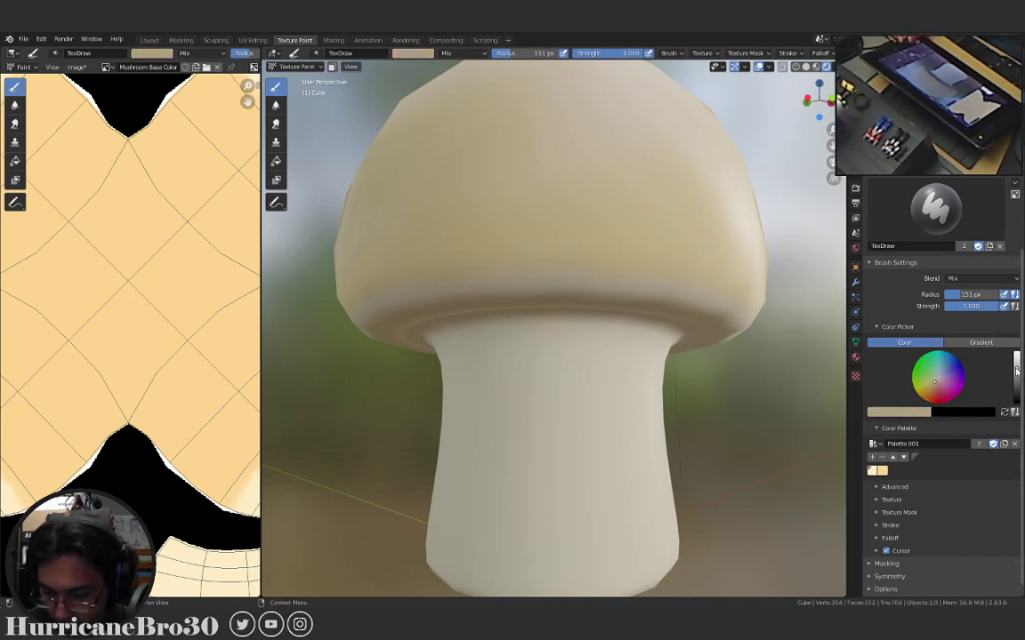
mouse_move(613, 430)
left_mouse_down()
mouse_move(629, 419)
mouse_move(588, 418)
mouse_move(601, 409)
mouse_move(570, 457)
mouse_move(587, 449)
left_mouse_up()
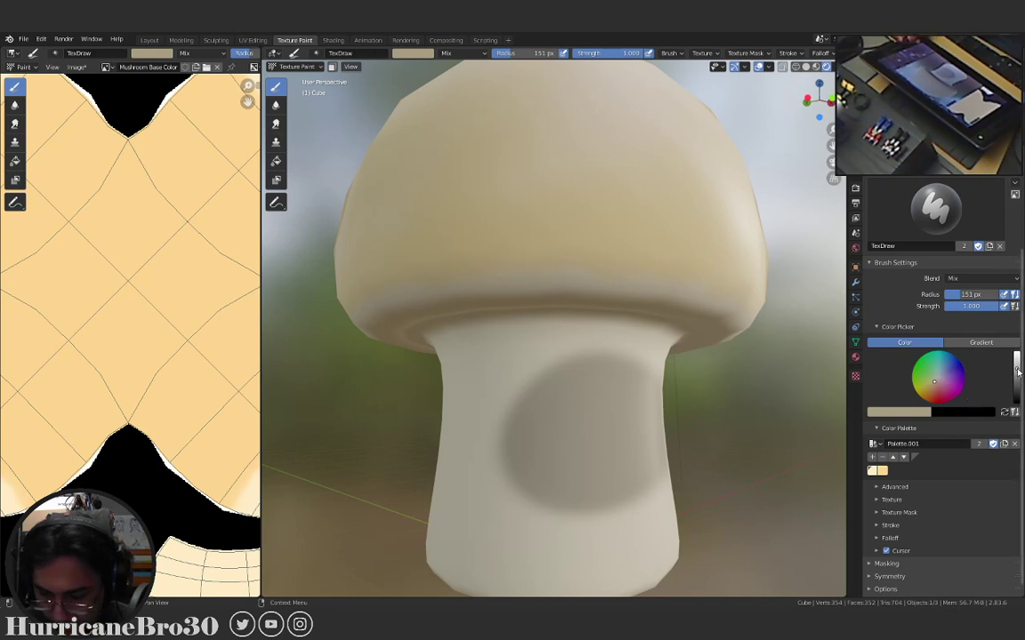
Undo the trial shadow strokes on the stem and return to front orthographic view.
key("ctrl+z")
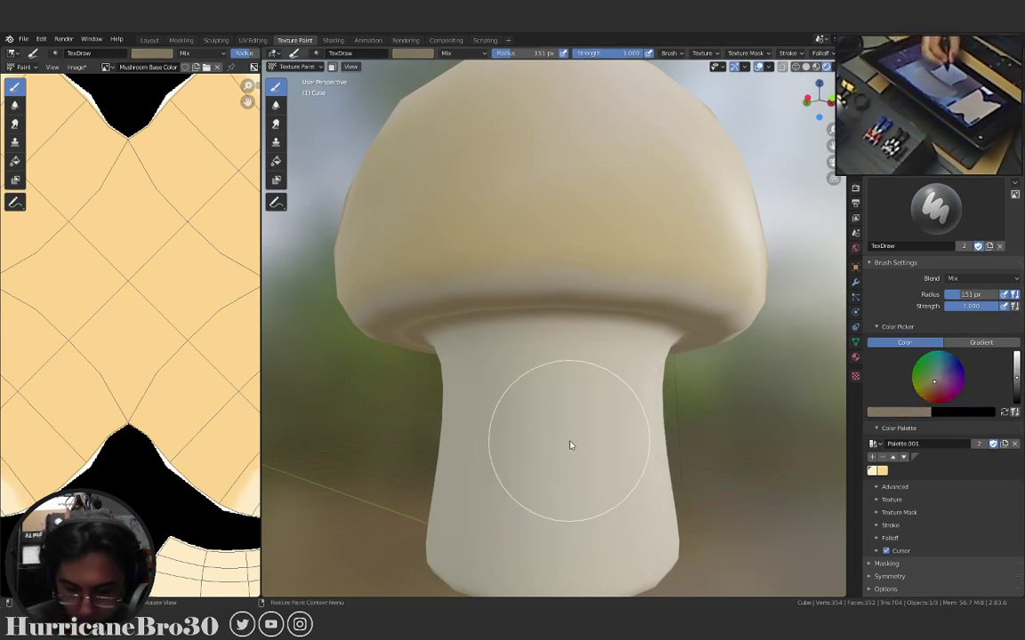
mouse_move(558, 442)
left_mouse_down()
mouse_move(578, 420)
mouse_move(540, 429)
mouse_move(578, 465)
mouse_move(646, 486)
left_mouse_up()
key("ctrl+z")
mouse_move(578, 473)
left_mouse_down()
mouse_move(602, 445)
mouse_move(621, 504)
mouse_move(665, 512)
left_mouse_up()
key("ctrl+z")
key("ctrl+z")
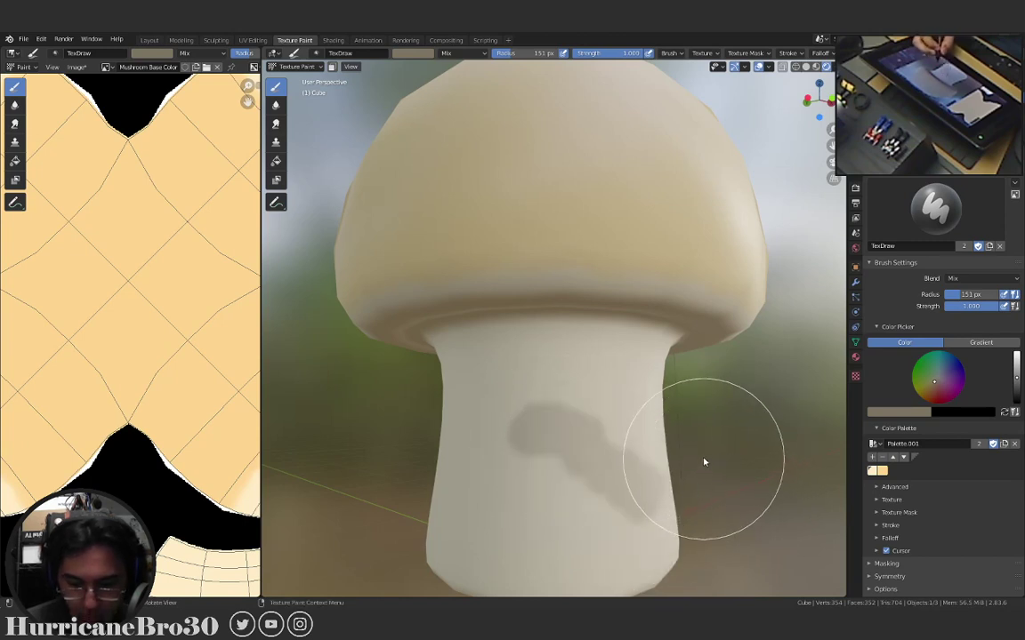
mouse_move(763, 375)
middle_mouse_down()
mouse_move(622, 365)
mouse_move(611, 393)
mouse_move(613, 333)
mouse_move(613, 375)
mouse_move(589, 370)
middle_mouse_up()
key("KP_1")
scroll(567, 373, "up", 5)
Paint the brown band under the cap and its lower-left edge.
mouse_move(535, 300)
left_mouse_down()
mouse_move(596, 315)
mouse_move(567, 303)
mouse_move(672, 339)
left_mouse_up()
mouse_move(629, 313)
middle_mouse_down()
mouse_move(633, 277)
mouse_move(643, 299)
mouse_move(604, 309)
middle_mouse_up()
mouse_move(473, 304)
left_mouse_down()
mouse_move(426, 296)
mouse_move(355, 346)
mouse_move(456, 284)
mouse_move(421, 297)
left_mouse_up()
mouse_move(323, 386)
left_mouse_down()
mouse_move(399, 295)
mouse_move(635, 329)
left_mouse_up()
mouse_move(535, 349)
middle_mouse_down()
mouse_move(606, 404)
mouse_move(526, 393)
mouse_move(533, 409)
mouse_move(544, 389)
mouse_move(525, 349)
mouse_move(542, 355)
mouse_move(540, 373)
mouse_move(544, 361)
mouse_move(534, 358)
middle_mouse_up()
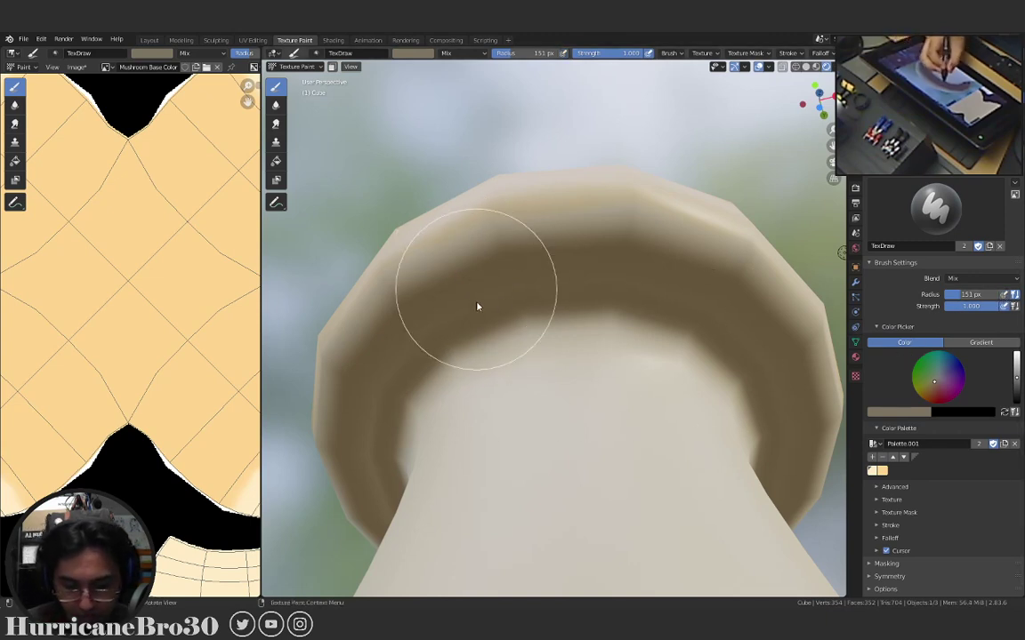
Set the brush radius to 112 px and darken the band along the inner rim.
key("f")
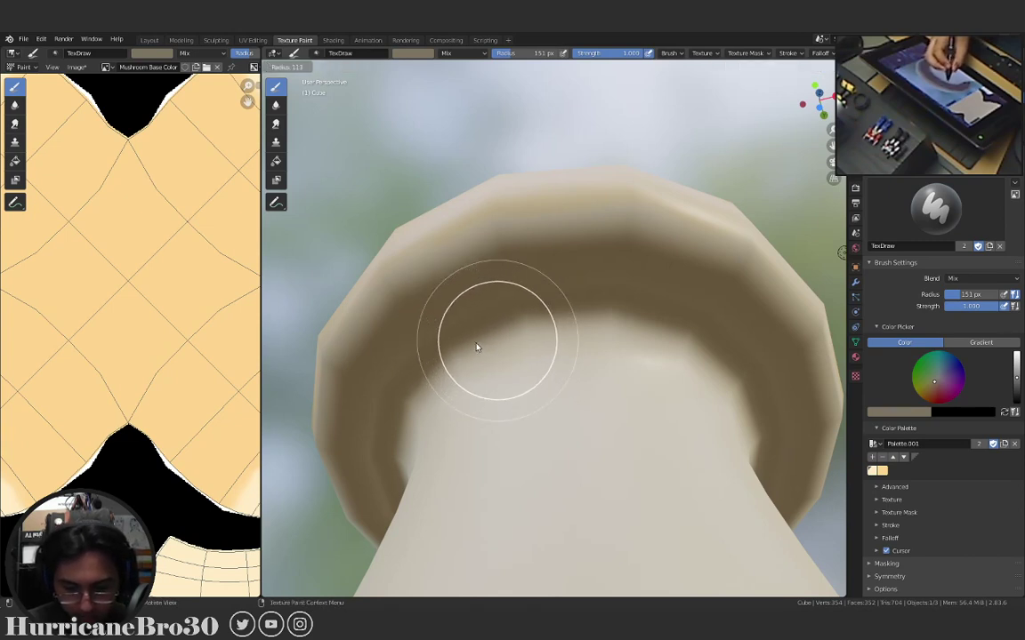
left_click(476, 347)
mouse_move(476, 347)
left_mouse_down()
mouse_move(546, 300)
mouse_move(525, 290)
mouse_move(494, 297)
mouse_move(532, 282)
mouse_move(471, 307)
mouse_move(514, 289)
mouse_move(493, 305)
mouse_move(605, 278)
mouse_move(503, 290)
mouse_move(662, 283)
mouse_move(574, 272)
mouse_move(688, 290)
mouse_move(582, 348)
mouse_move(591, 312)
mouse_move(538, 277)
mouse_move(620, 276)
mouse_move(700, 307)
mouse_move(669, 295)
left_mouse_up()
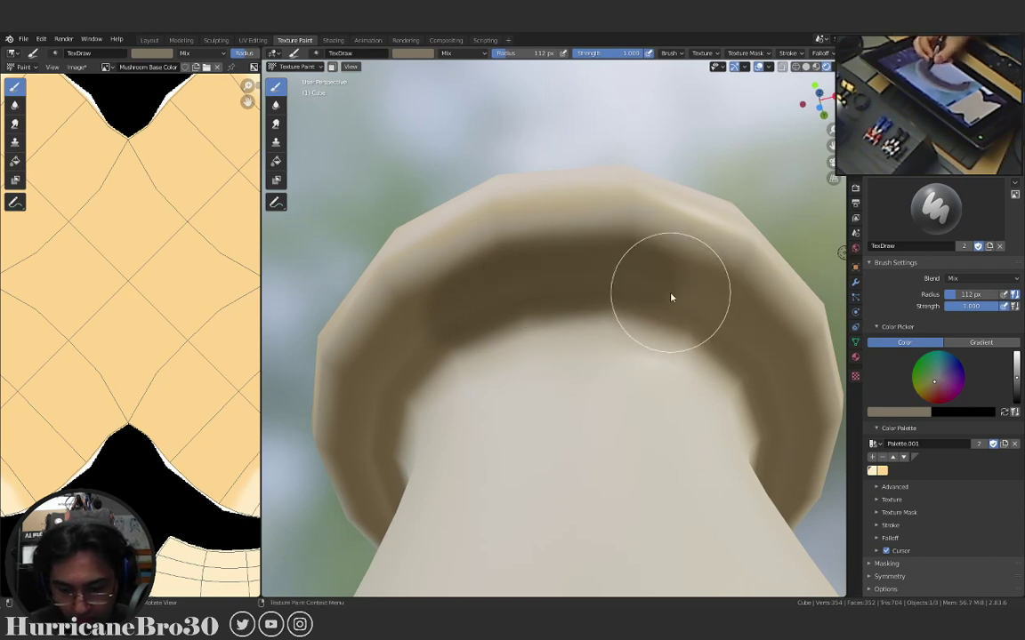
mouse_move(670, 295)
middle_mouse_down()
mouse_move(588, 285)
mouse_move(618, 269)
mouse_move(541, 288)
middle_mouse_up()
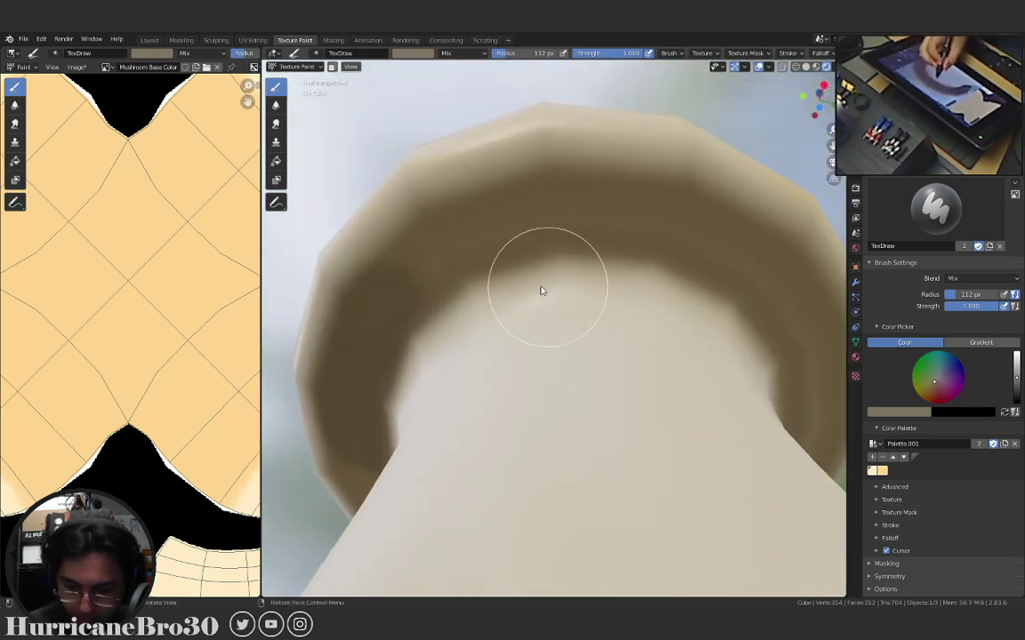
mouse_move(373, 314)
left_mouse_down()
mouse_move(521, 207)
mouse_move(410, 287)
mouse_move(427, 253)
mouse_move(520, 212)
mouse_move(395, 298)
mouse_move(570, 205)
mouse_move(589, 215)
mouse_move(472, 243)
mouse_move(655, 219)
mouse_move(684, 228)
mouse_move(518, 216)
mouse_move(425, 256)
mouse_move(618, 207)
mouse_move(716, 245)
left_mouse_up()
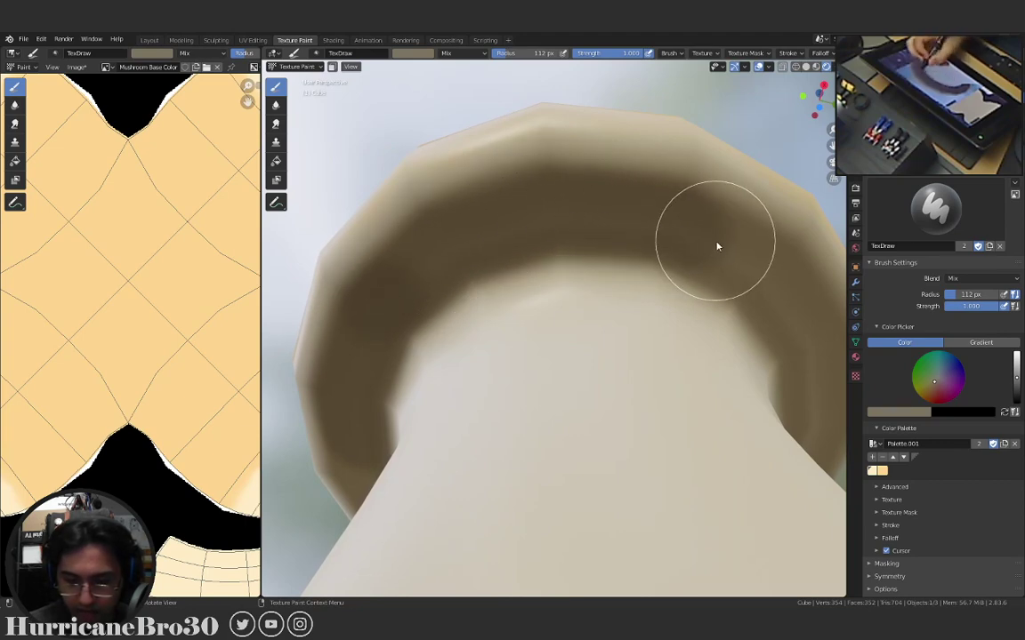
mouse_move(716, 244)
middle_mouse_down()
mouse_move(612, 192)
mouse_move(717, 256)
mouse_move(677, 249)
mouse_move(672, 281)
mouse_move(549, 220)
mouse_move(560, 219)
middle_mouse_up()
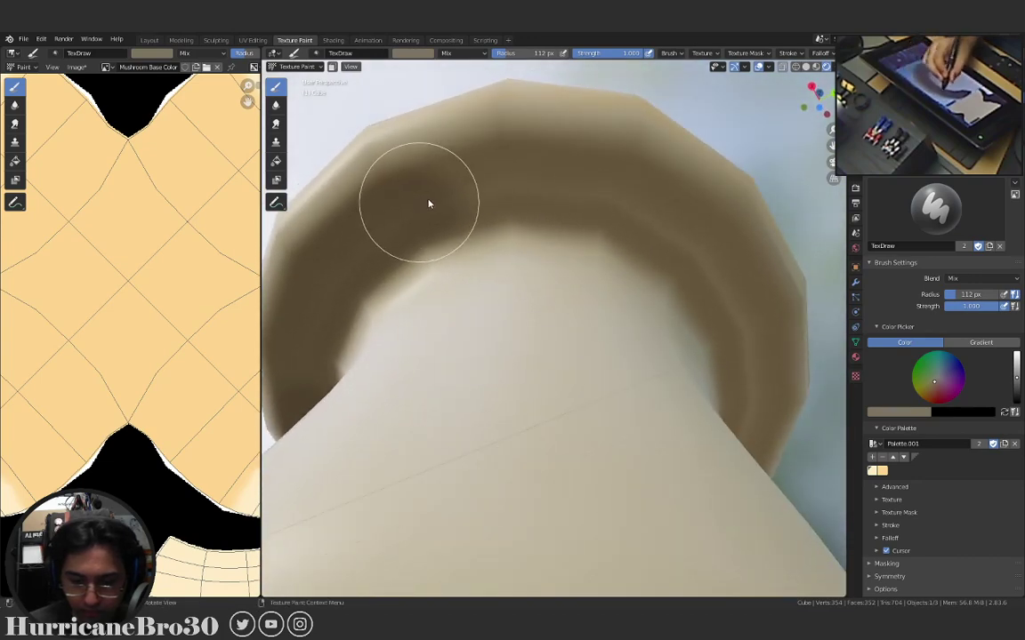
mouse_move(486, 193)
left_mouse_down()
mouse_move(456, 189)
mouse_move(661, 211)
mouse_move(465, 193)
mouse_move(536, 182)
mouse_move(685, 218)
mouse_move(599, 187)
mouse_move(457, 199)
left_mouse_up()
mouse_move(457, 199)
middle_mouse_down()
mouse_move(672, 222)
mouse_move(611, 233)
mouse_move(531, 210)
middle_mouse_up()
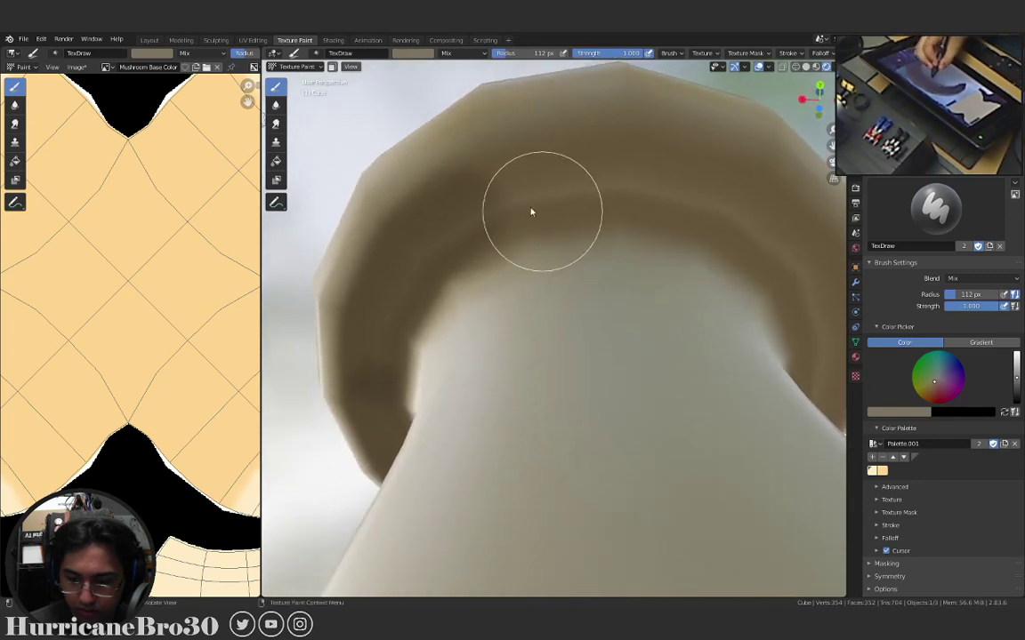
Darken the brown band from several underside angles around the cap.
mouse_move(641, 189)
left_mouse_down()
mouse_move(551, 179)
mouse_move(647, 171)
mouse_move(477, 213)
mouse_move(608, 176)
mouse_move(698, 201)
left_mouse_up()
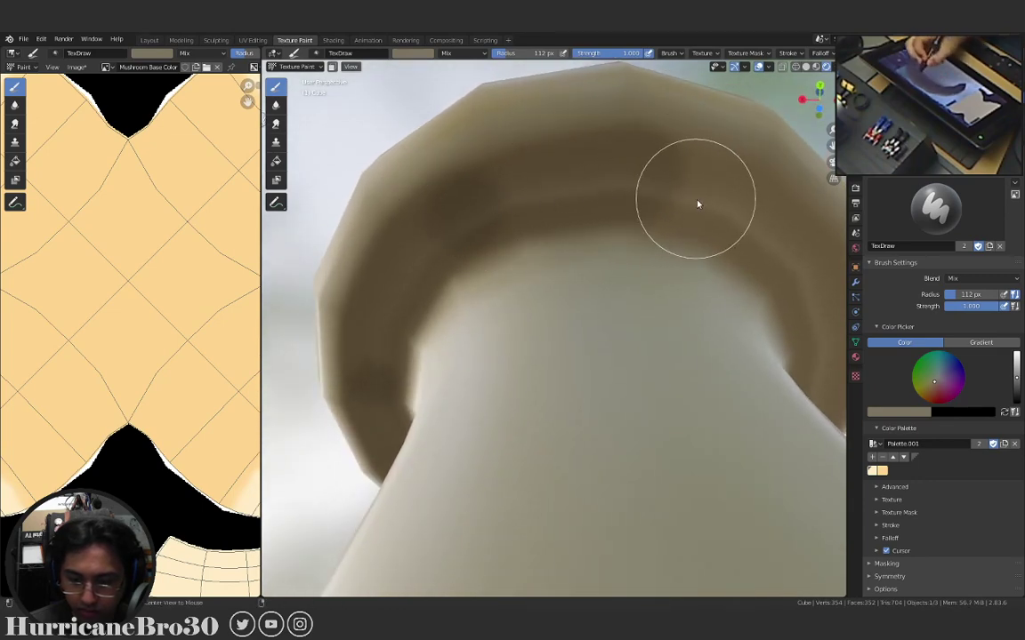
mouse_move(698, 201)
middle_mouse_down()
mouse_move(601, 217)
mouse_move(652, 219)
mouse_move(590, 208)
mouse_move(618, 205)
mouse_move(620, 248)
middle_mouse_up()
left_click_drag(453, 167, 558, 176)
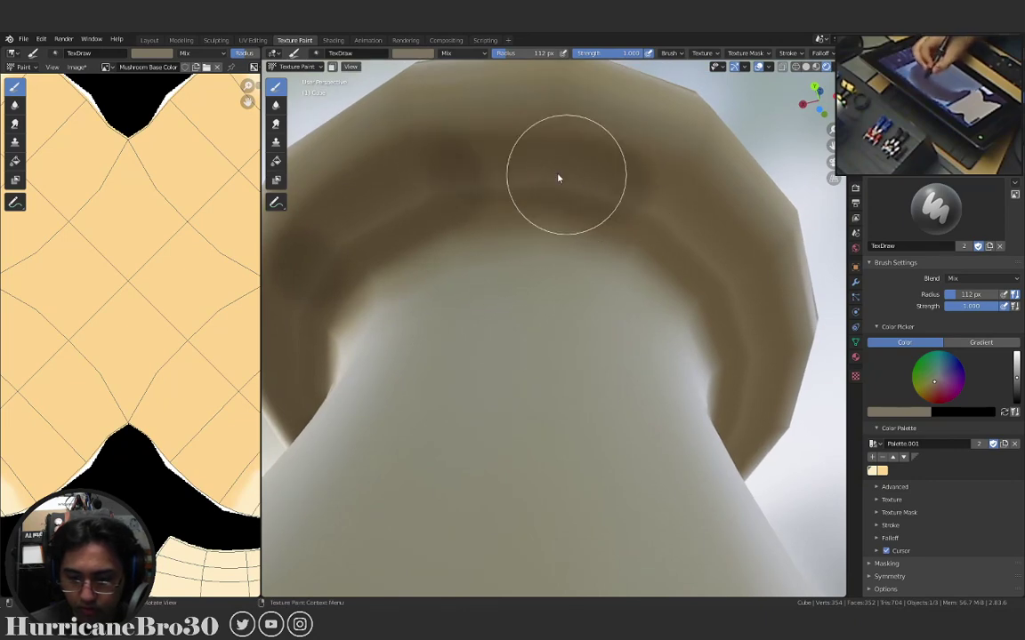
mouse_move(676, 230)
left_mouse_down()
mouse_move(716, 263)
mouse_move(616, 182)
mouse_move(705, 256)
left_mouse_up()
mouse_move(704, 256)
middle_mouse_down()
mouse_move(658, 229)
mouse_move(624, 258)
mouse_move(589, 252)
middle_mouse_up()
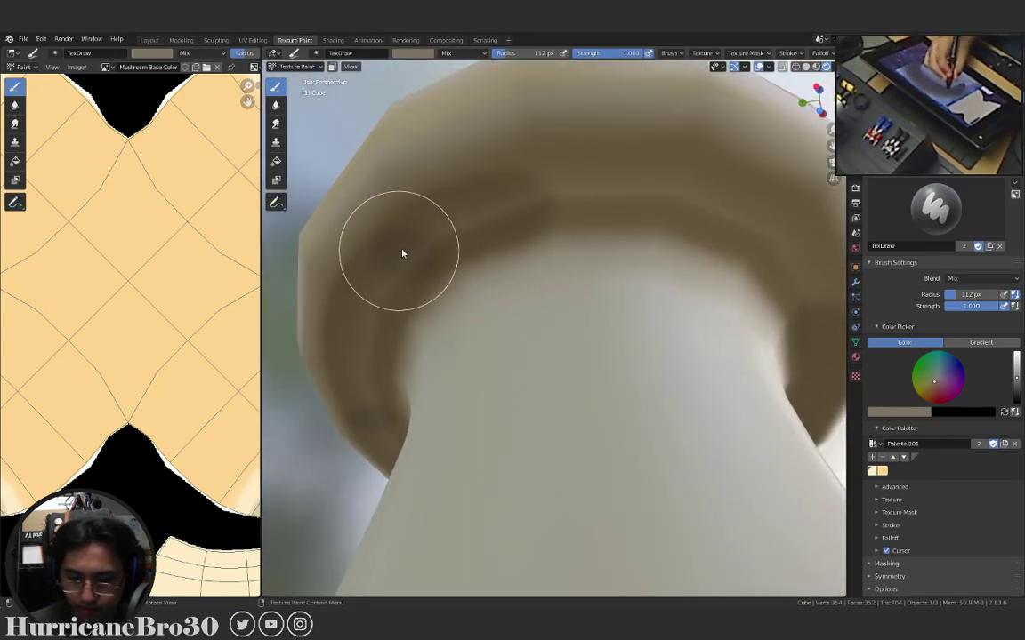
mouse_move(484, 170)
left_mouse_down()
mouse_move(672, 187)
mouse_move(531, 196)
mouse_move(722, 221)
left_mouse_up()
mouse_move(722, 222)
middle_mouse_down()
mouse_move(606, 231)
mouse_move(607, 255)
mouse_move(412, 197)
middle_mouse_up()
left_click_drag(411, 196, 634, 181)
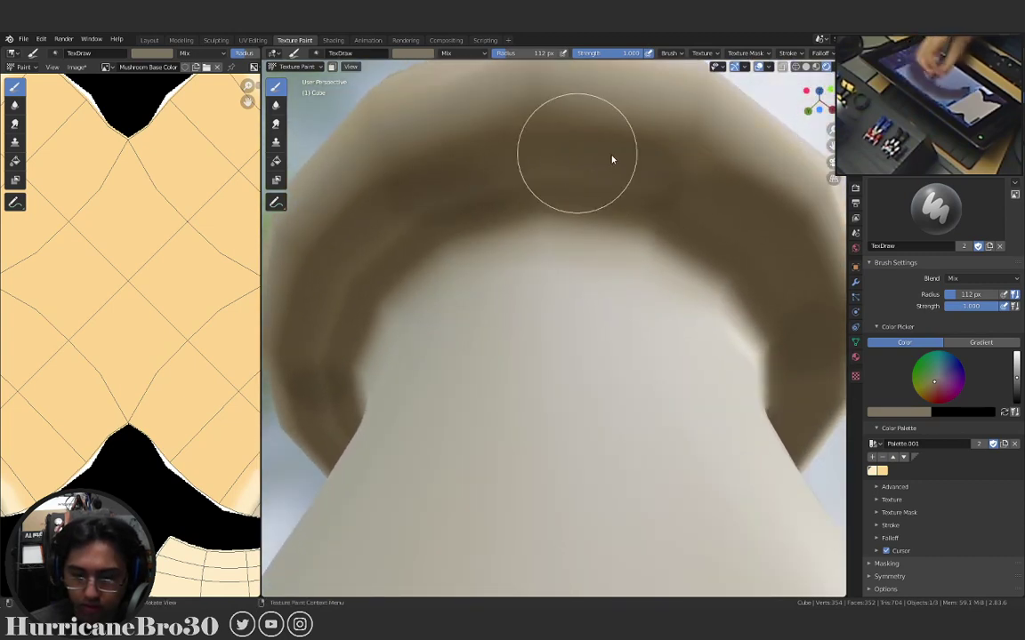
left_click(684, 199)
mouse_move(448, 269)
middle_mouse_down()
mouse_move(558, 325)
mouse_move(621, 279)
mouse_move(592, 279)
middle_mouse_up()
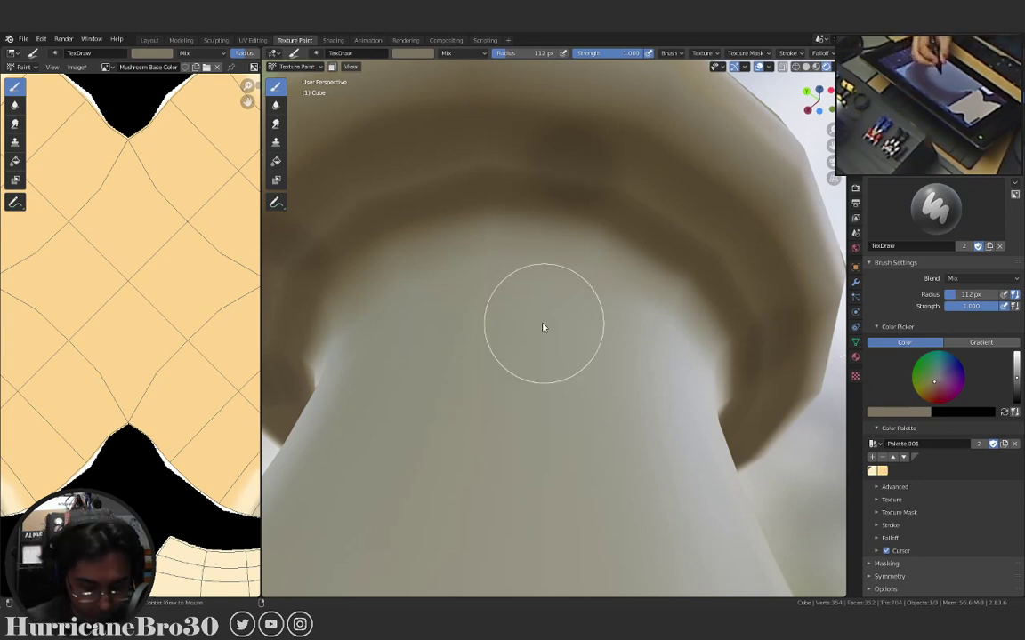
Undo the stray dark brown streaks on the cap and view it from a new angle.
mouse_move(544, 327)
middle_mouse_down()
mouse_move(516, 320)
mouse_move(524, 291)
mouse_move(540, 281)
mouse_move(517, 304)
mouse_move(528, 308)
mouse_move(528, 280)
mouse_move(526, 325)
mouse_move(537, 313)
mouse_move(510, 317)
middle_mouse_up()
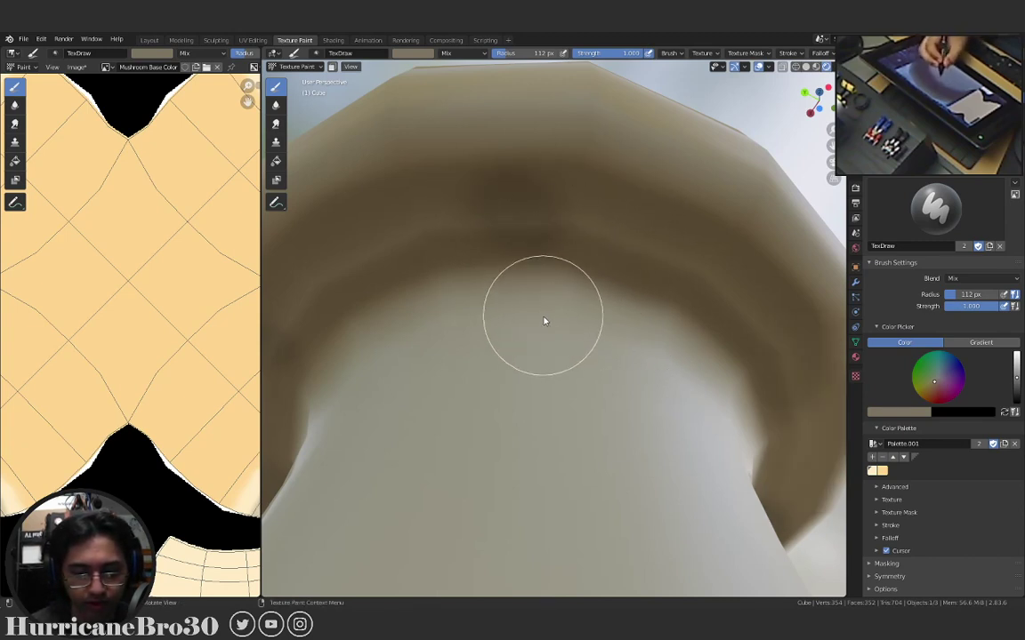
mouse_move(508, 281)
middle_mouse_down()
mouse_move(501, 304)
mouse_move(505, 295)
middle_mouse_up()
mouse_move(483, 249)
middle_mouse_down()
mouse_move(503, 272)
mouse_move(485, 253)
middle_mouse_up()
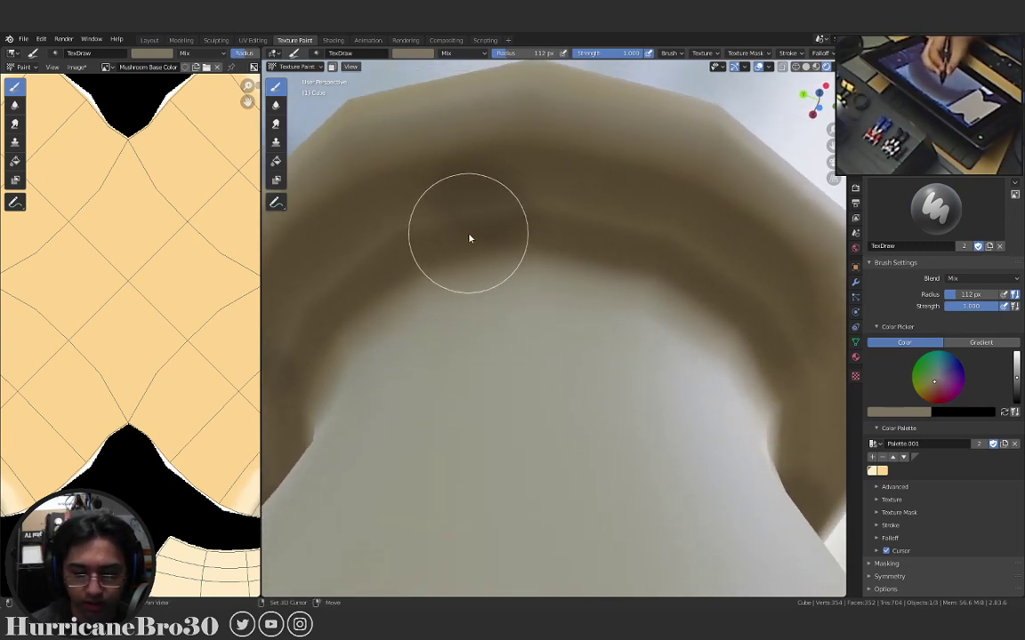
key("ctrl+z")
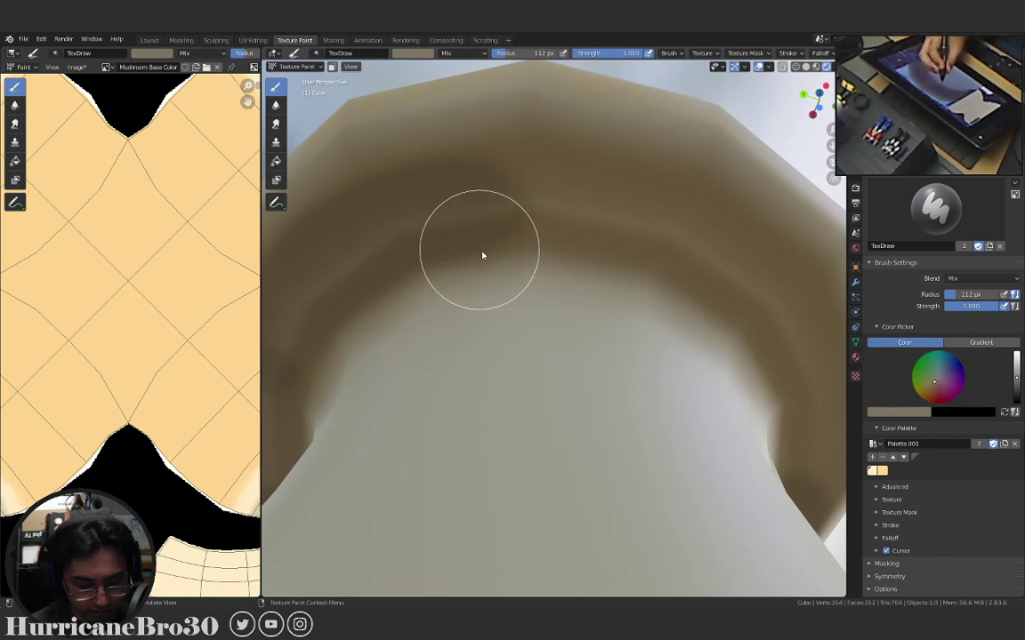
mouse_move(573, 445)
middle_mouse_down()
mouse_move(525, 368)
mouse_move(485, 401)
mouse_move(489, 368)
mouse_move(577, 237)
mouse_move(525, 331)
mouse_move(567, 310)
mouse_move(513, 337)
mouse_move(449, 269)
middle_mouse_up()
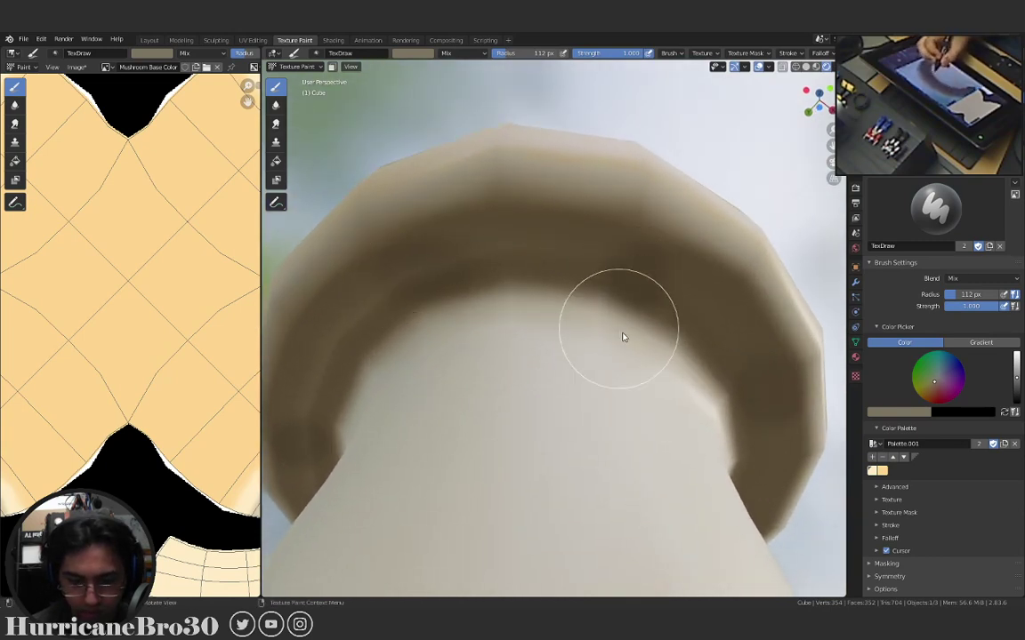
Shrink the brush radius and orbit up under the mushroom cap.
key("f")
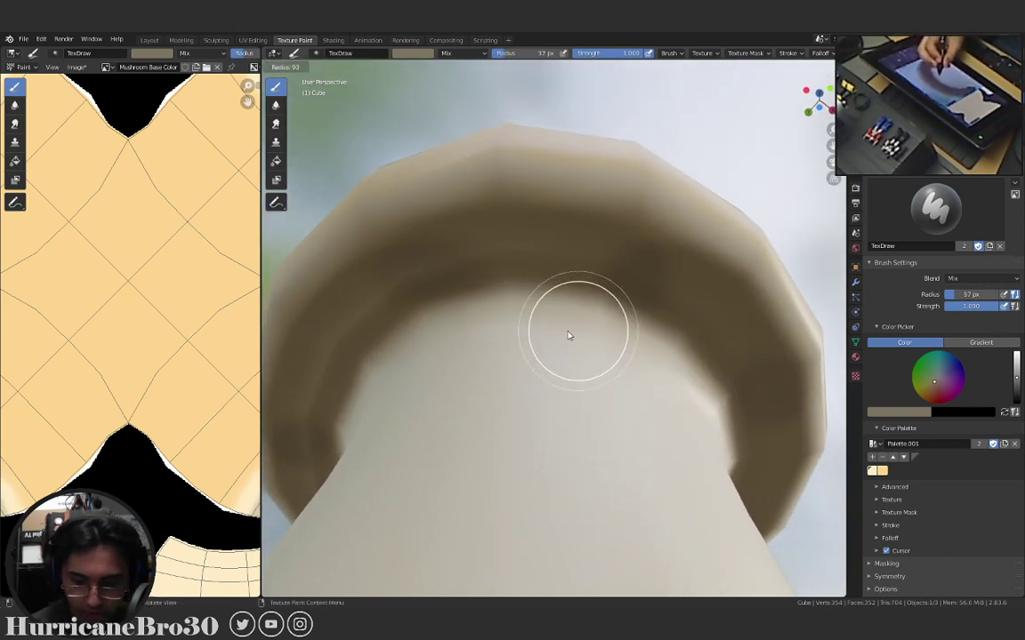
left_click(562, 332)
mouse_move(513, 295)
middle_mouse_down()
mouse_move(526, 286)
mouse_move(501, 304)
mouse_move(521, 265)
mouse_move(539, 289)
mouse_move(516, 309)
middle_mouse_up()
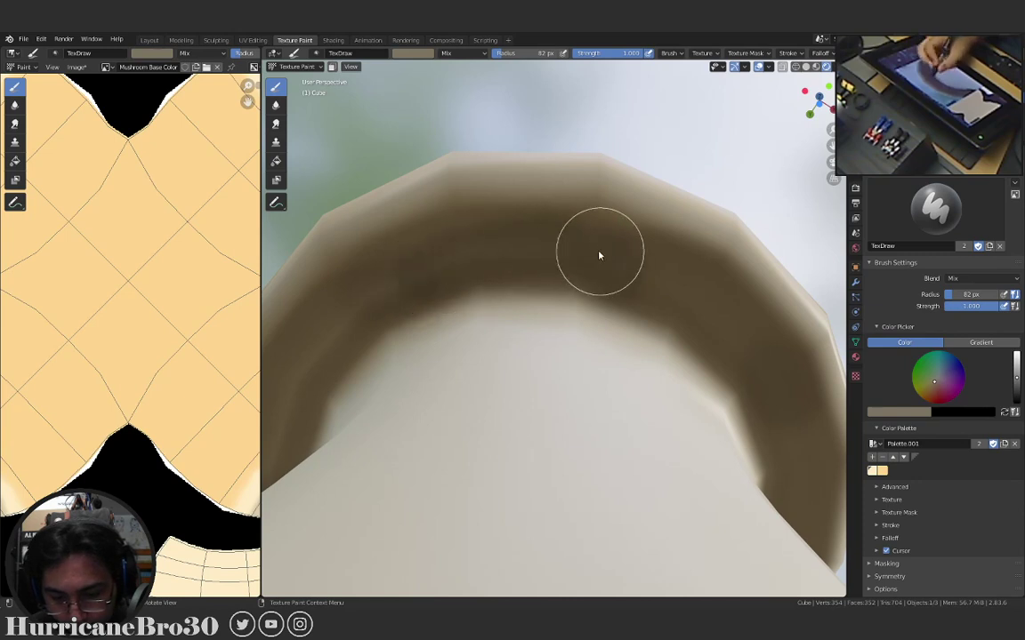
mouse_move(641, 277)
middle_mouse_down()
mouse_move(581, 272)
mouse_move(523, 314)
mouse_move(370, 304)
middle_mouse_up()
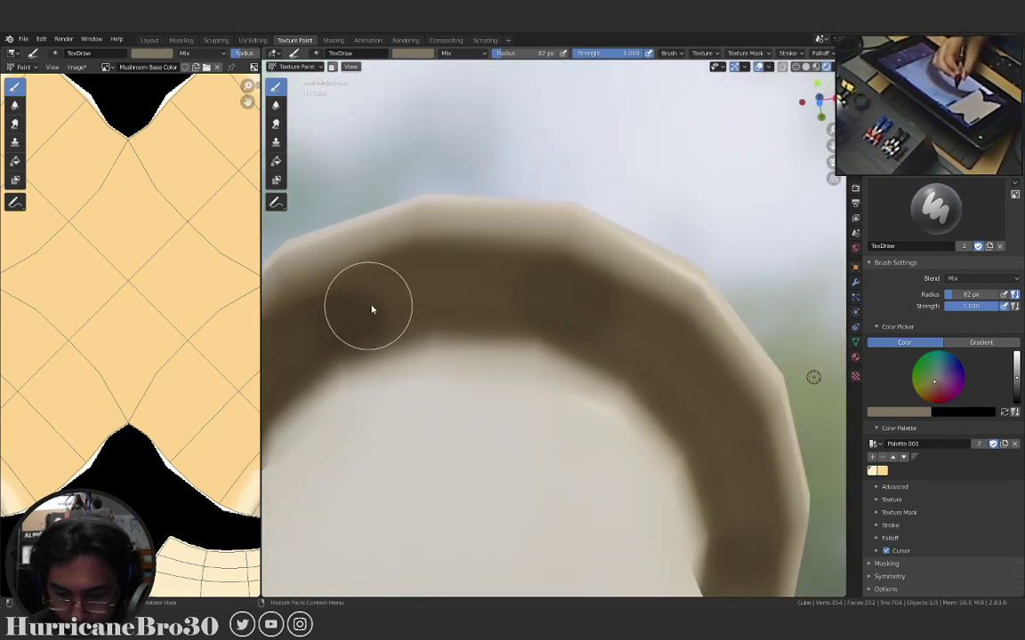
mouse_move(654, 368)
middle_mouse_down()
mouse_move(613, 345)
mouse_move(670, 348)
mouse_move(624, 341)
mouse_move(670, 361)
mouse_move(498, 304)
middle_mouse_up()
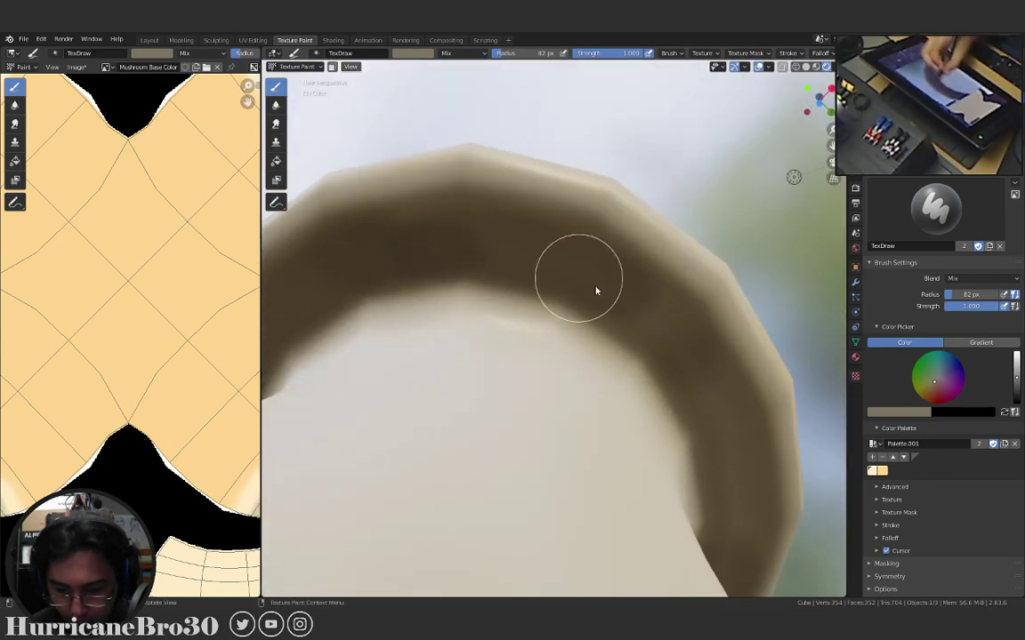
mouse_move(686, 344)
middle_mouse_down()
mouse_move(683, 305)
mouse_move(636, 299)
mouse_move(625, 337)
mouse_move(601, 311)
mouse_move(677, 300)
mouse_move(537, 267)
middle_mouse_up()
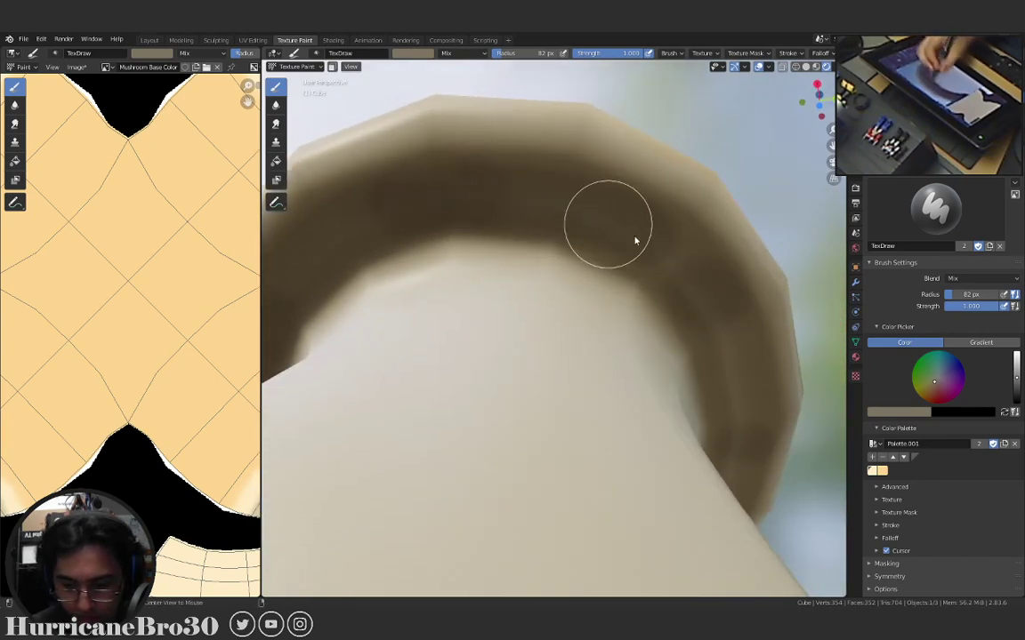
Circle the cap's underside and paint dark brown on its left underside.
mouse_move(633, 240)
middle_mouse_down()
mouse_move(657, 248)
mouse_move(637, 272)
mouse_move(486, 256)
middle_mouse_up()
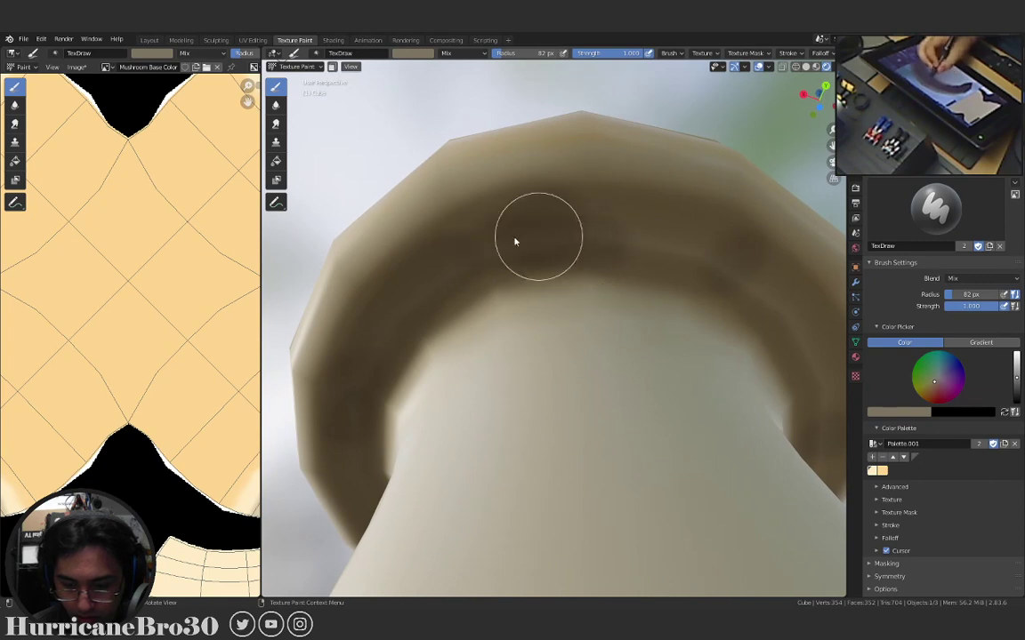
mouse_move(626, 231)
middle_mouse_down()
mouse_move(707, 269)
mouse_move(659, 285)
mouse_move(492, 227)
middle_mouse_up()
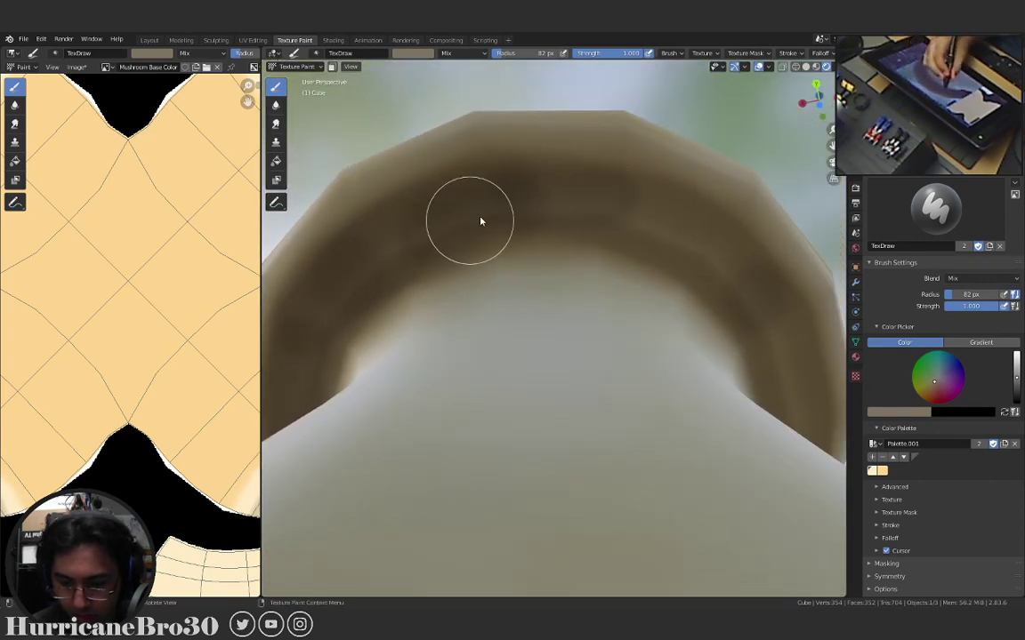
mouse_move(715, 256)
middle_mouse_down()
mouse_move(643, 273)
mouse_move(627, 293)
mouse_move(598, 289)
middle_mouse_up()
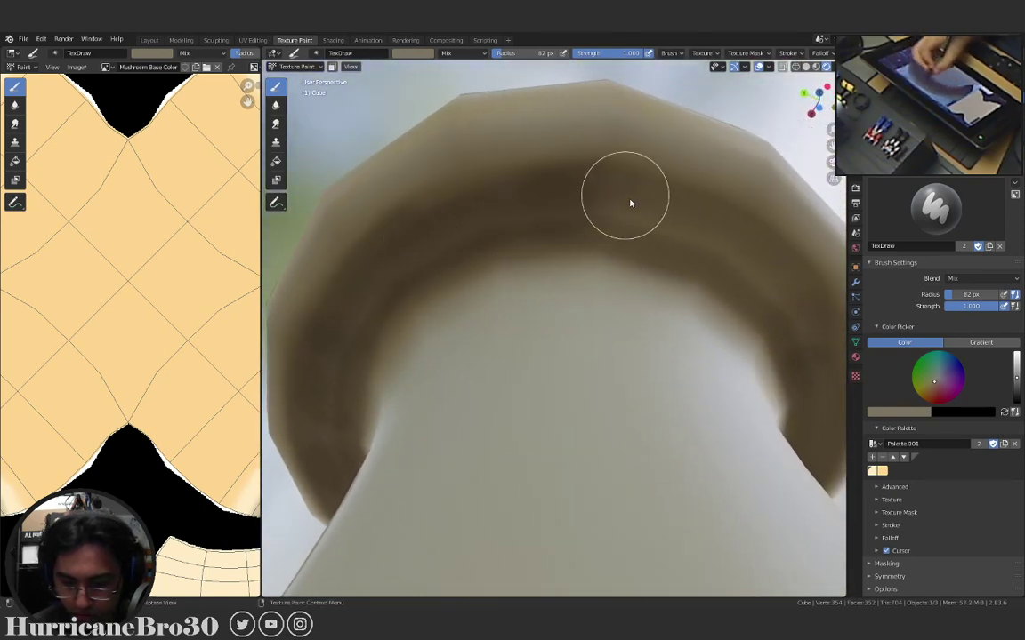
mouse_move(668, 265)
middle_mouse_down()
mouse_move(595, 259)
mouse_move(555, 279)
middle_mouse_up()
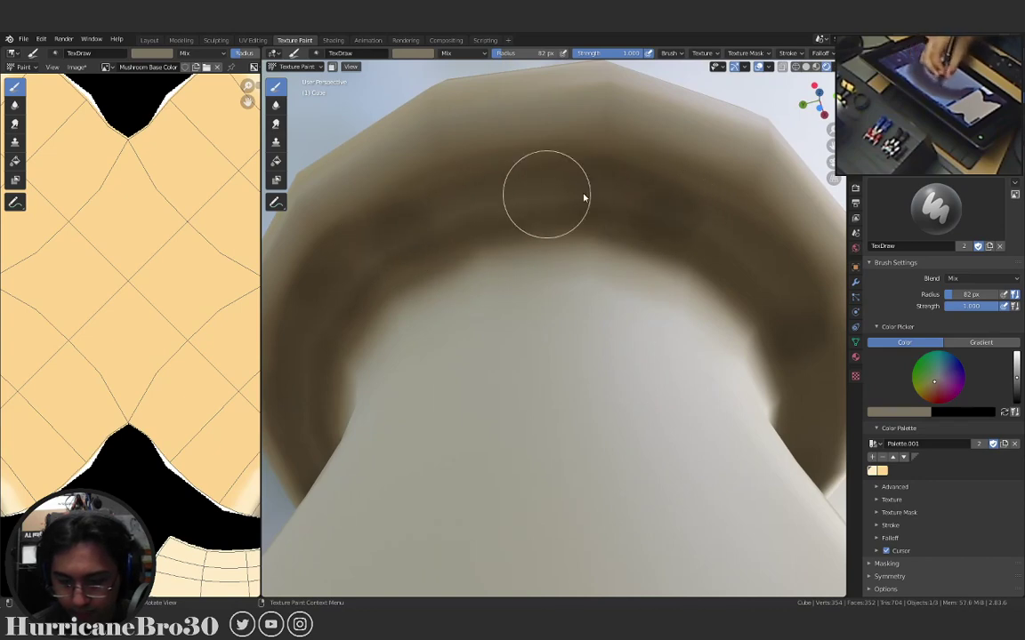
middle_click_drag(705, 285, 396, 329)
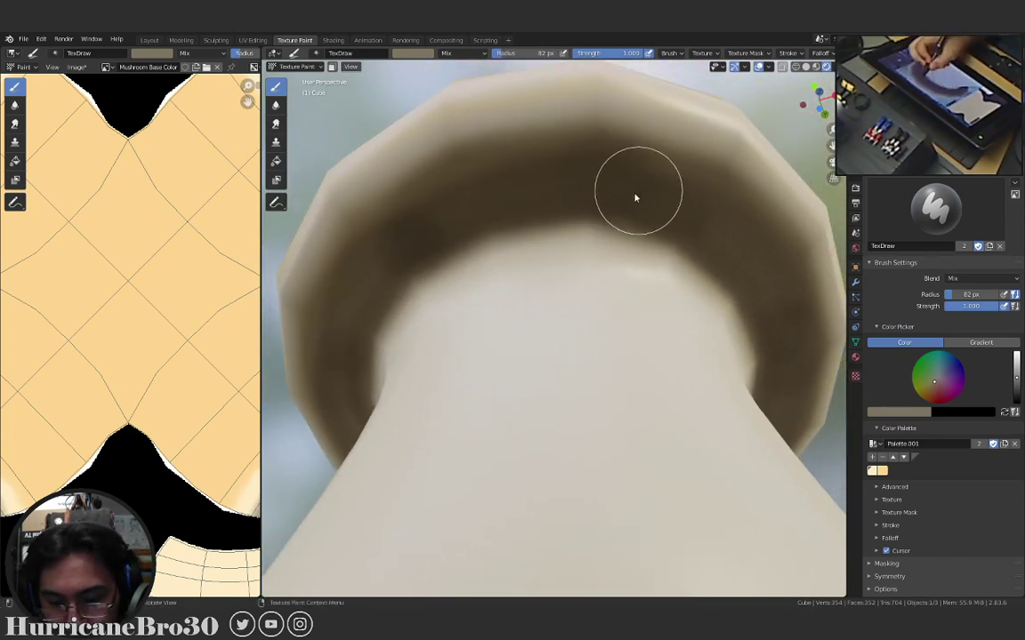
middle_click_drag(587, 241, 554, 239)
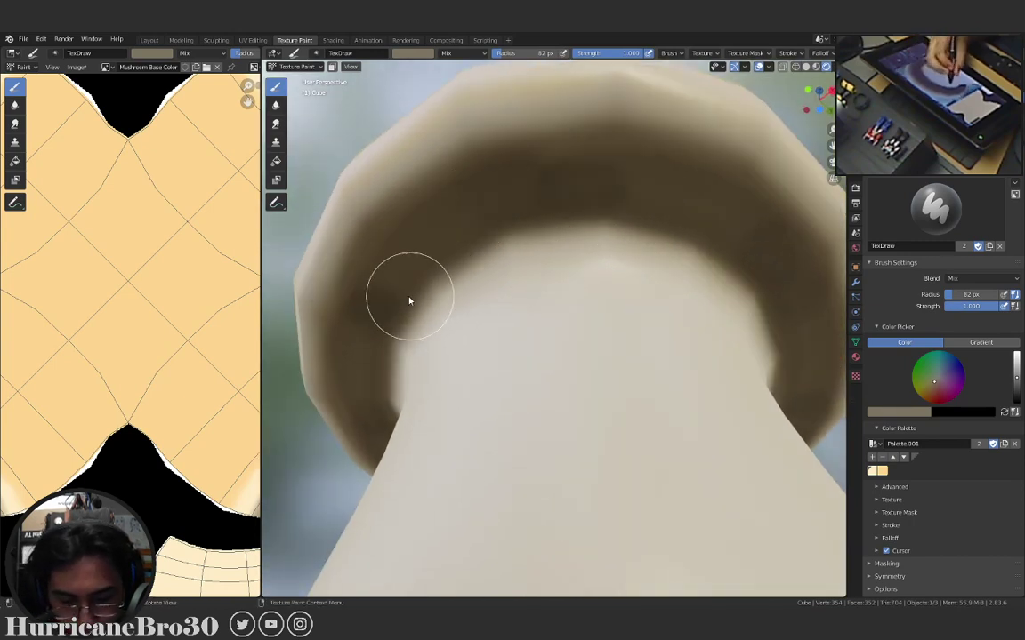
left_click_drag(402, 297, 387, 311)
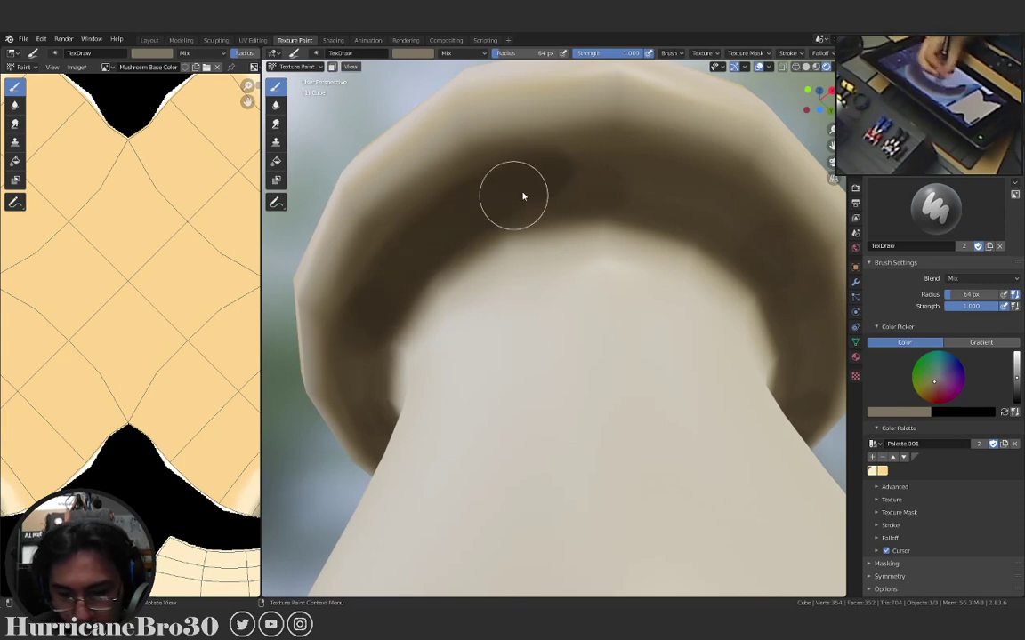
Paint a darker brown stroke along the cap's underside and orbit below to check it.
left_click_drag(523, 197, 466, 211)
middle_click_drag(642, 189, 376, 256)
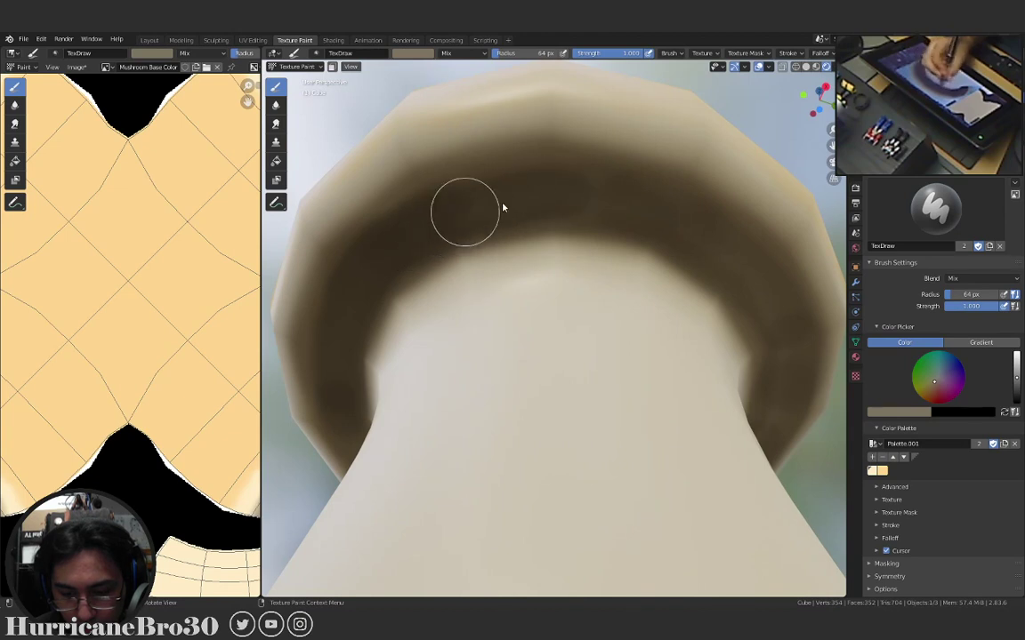
middle_click_drag(627, 214, 505, 203)
middle_click_drag(584, 201, 480, 220)
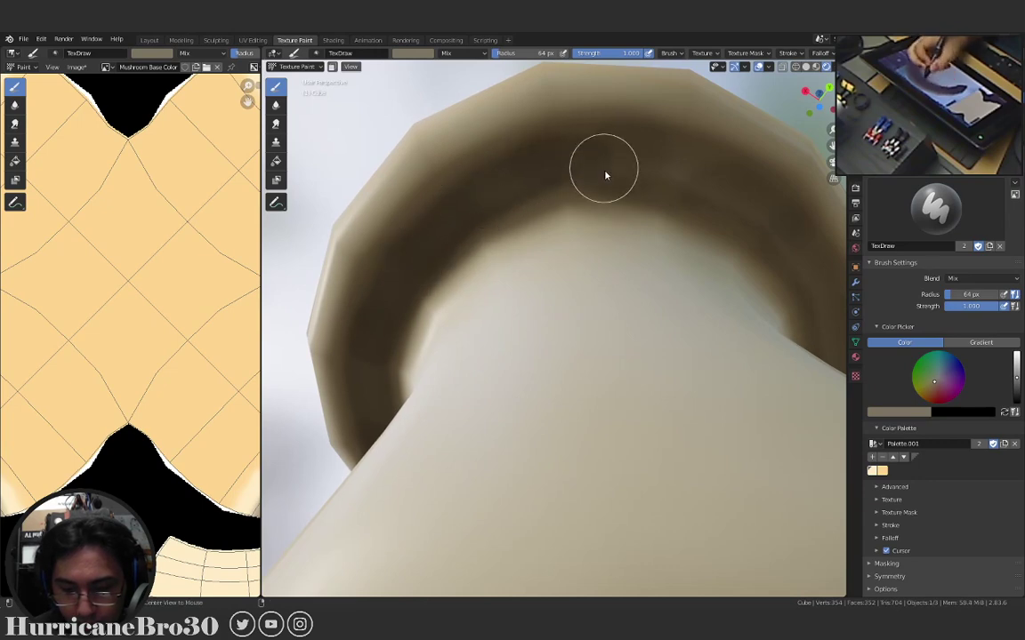
middle_click_drag(605, 176, 393, 263)
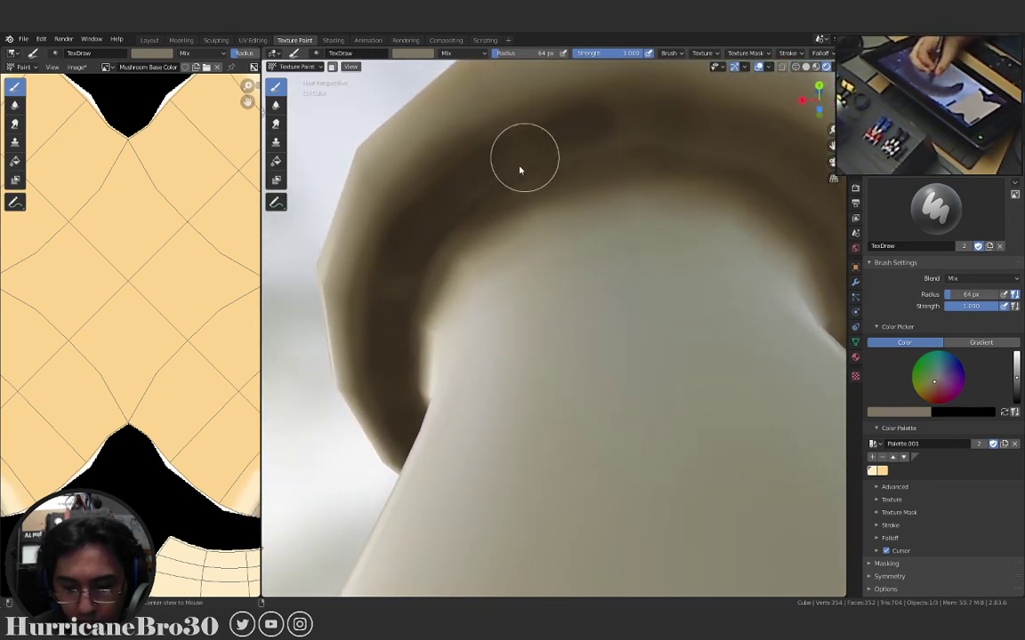
mouse_move(520, 170)
middle_mouse_down()
mouse_move(510, 204)
mouse_move(572, 226)
mouse_move(491, 271)
mouse_move(496, 280)
mouse_move(584, 244)
mouse_move(526, 247)
mouse_move(485, 269)
mouse_move(527, 274)
mouse_move(516, 270)
middle_mouse_up()
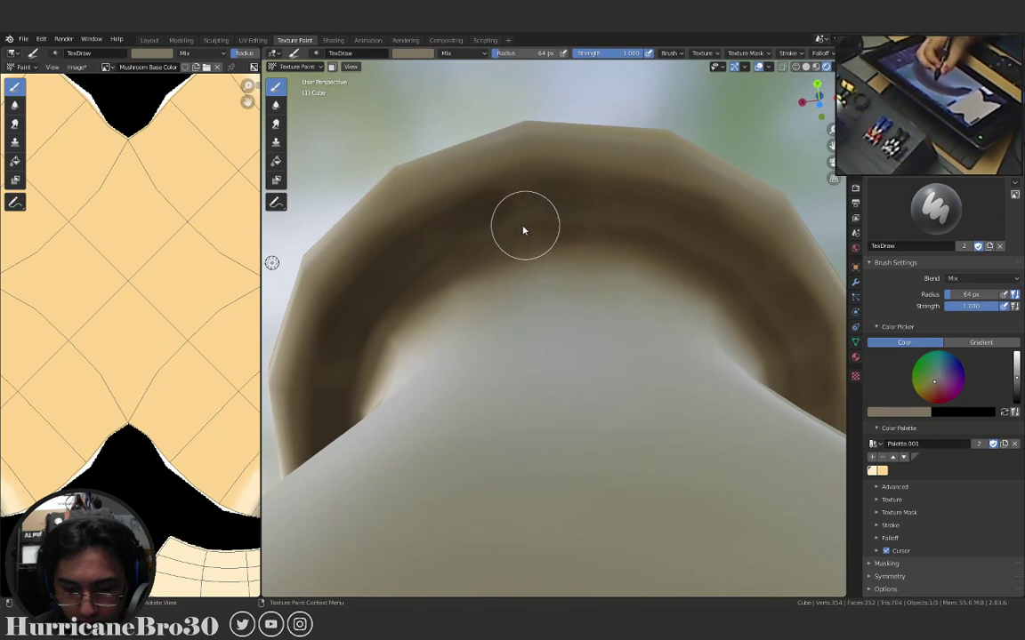
mouse_move(523, 230)
middle_mouse_down()
mouse_move(505, 236)
mouse_move(546, 192)
middle_mouse_up()
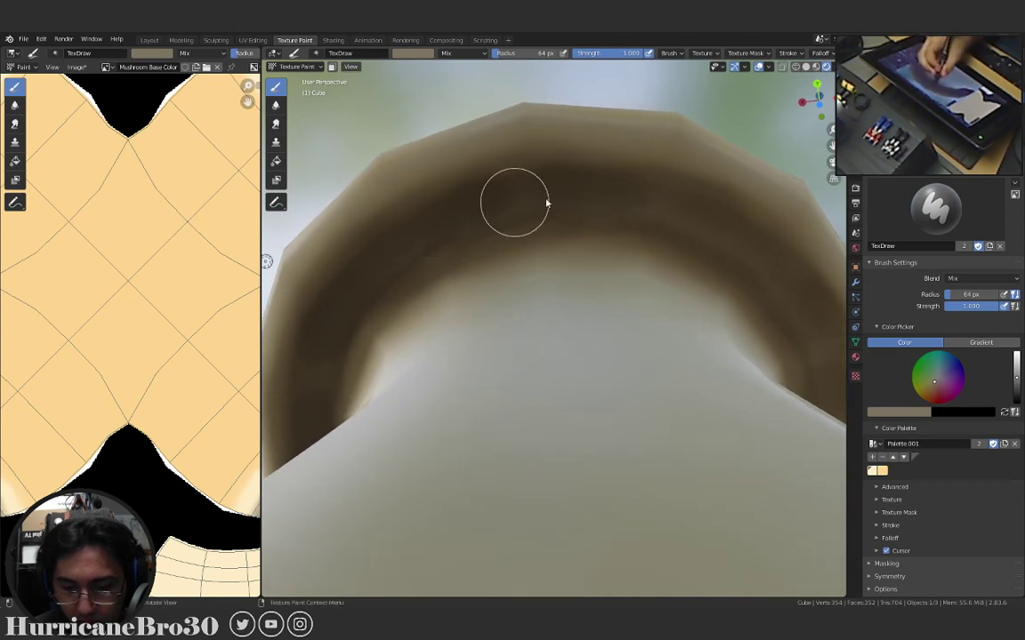
Orbit around the cap to inspect the brown band, then zoom out to the whole mushroom.
mouse_move(632, 220)
middle_mouse_down()
mouse_move(556, 247)
mouse_move(353, 258)
middle_mouse_up()
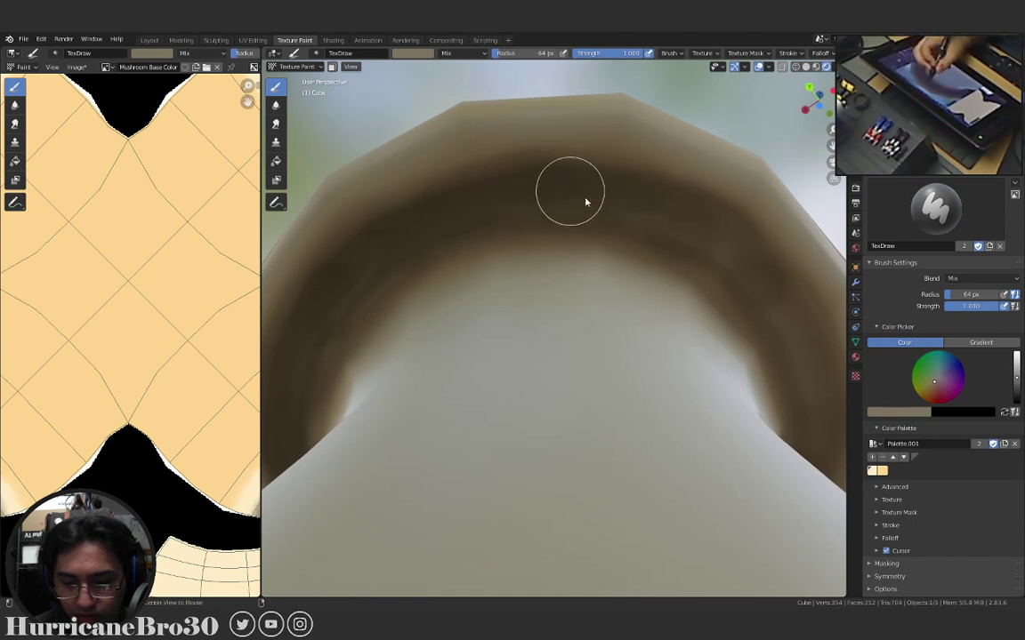
mouse_move(586, 202)
middle_mouse_down()
mouse_move(573, 238)
mouse_move(648, 252)
mouse_move(654, 263)
mouse_move(471, 212)
middle_mouse_up()
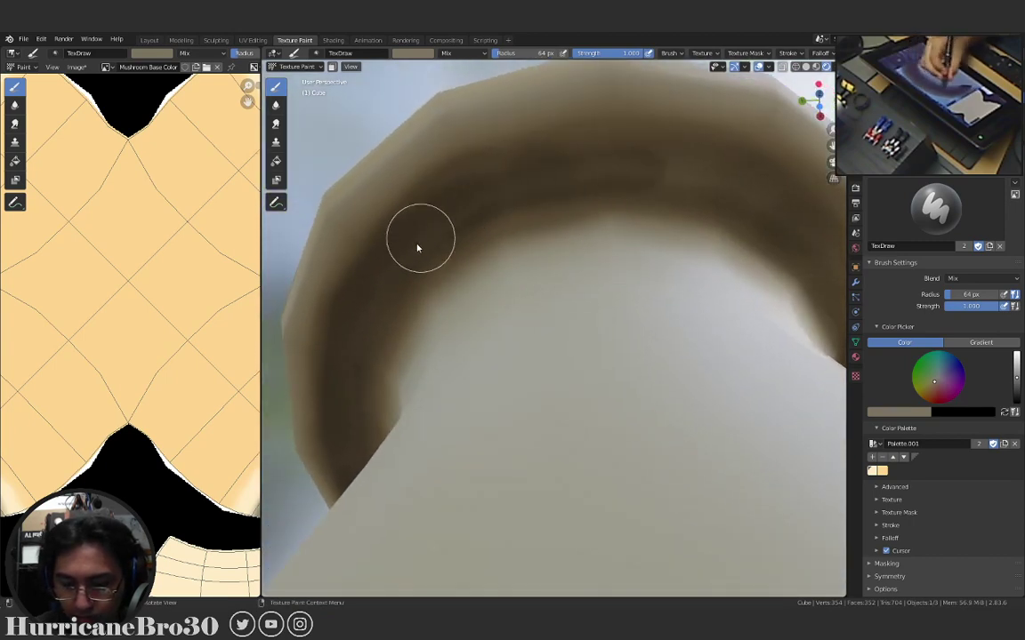
mouse_move(674, 176)
middle_mouse_down()
mouse_move(581, 201)
mouse_move(588, 212)
mouse_move(412, 238)
middle_mouse_up()
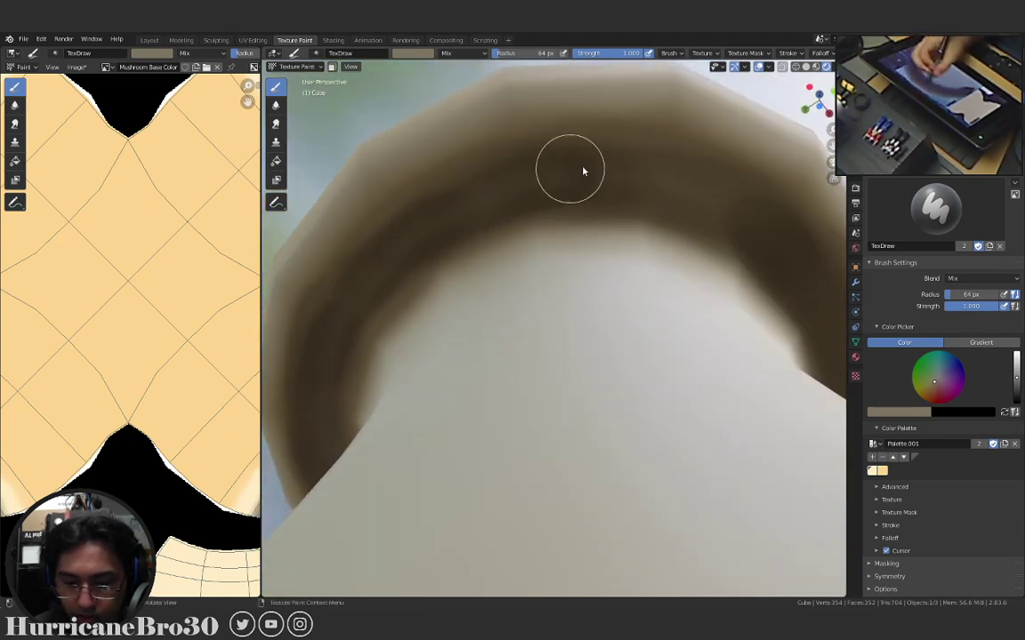
mouse_move(634, 181)
middle_mouse_down()
mouse_move(568, 243)
mouse_move(541, 244)
middle_mouse_up()
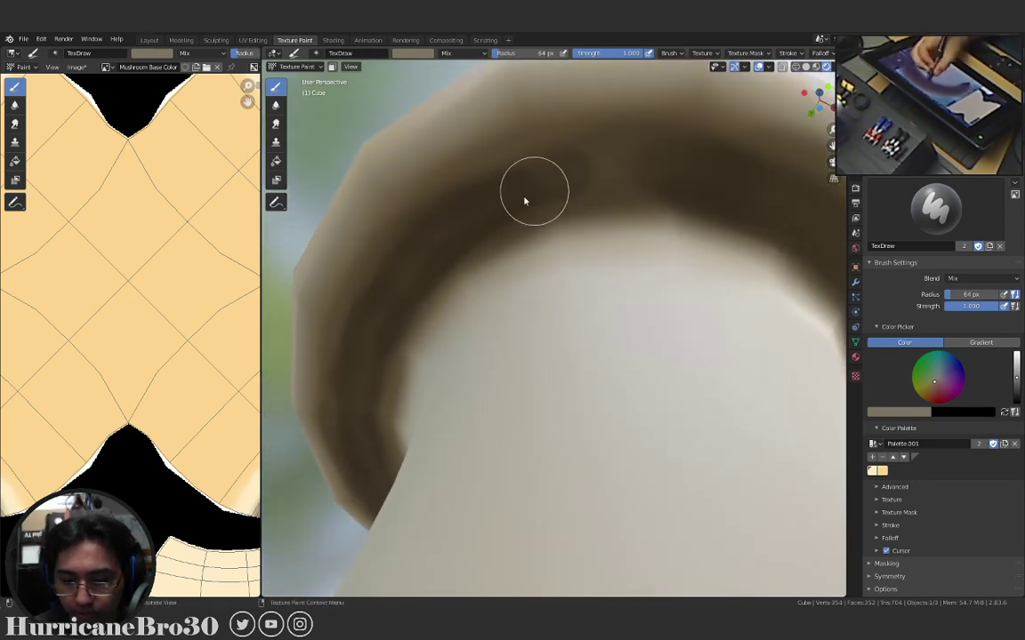
scroll(726, 220, "down", 5)
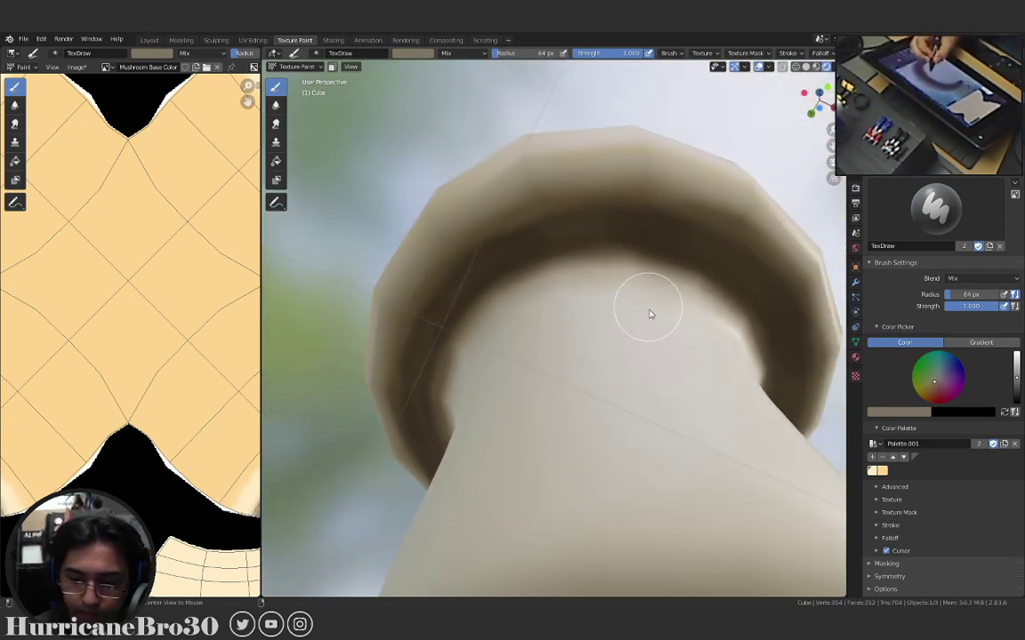
mouse_move(646, 313)
middle_mouse_down()
mouse_move(672, 329)
mouse_move(774, 349)
middle_mouse_up()
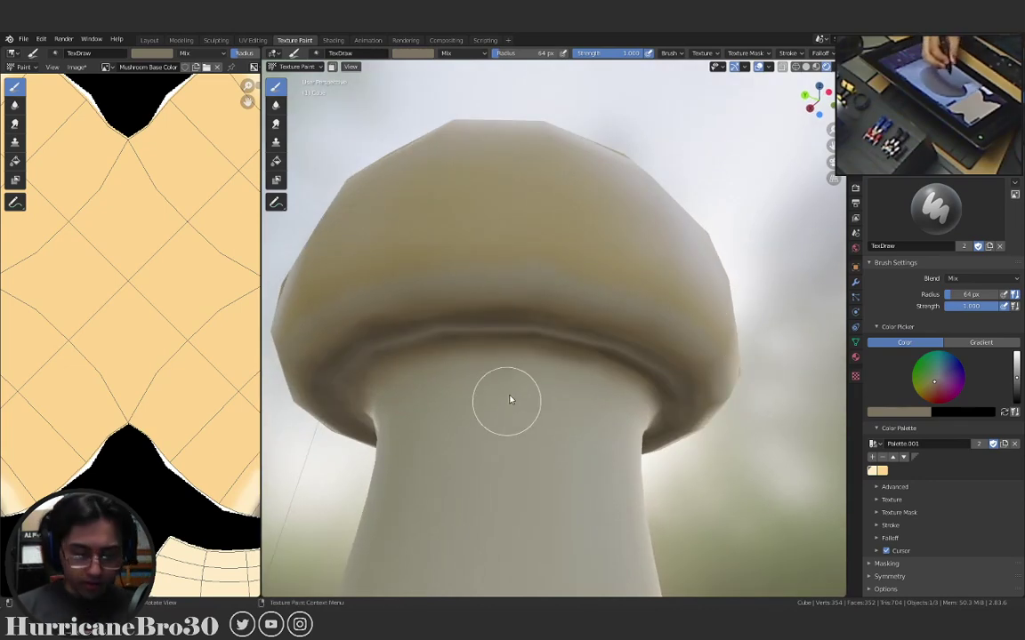
Look up under the cap and set the TexDraw brush radius to 132 px.
mouse_move(510, 400)
middle_mouse_down()
mouse_move(549, 306)
mouse_move(563, 313)
mouse_move(567, 281)
middle_mouse_up()
key("f")
left_click(521, 222)
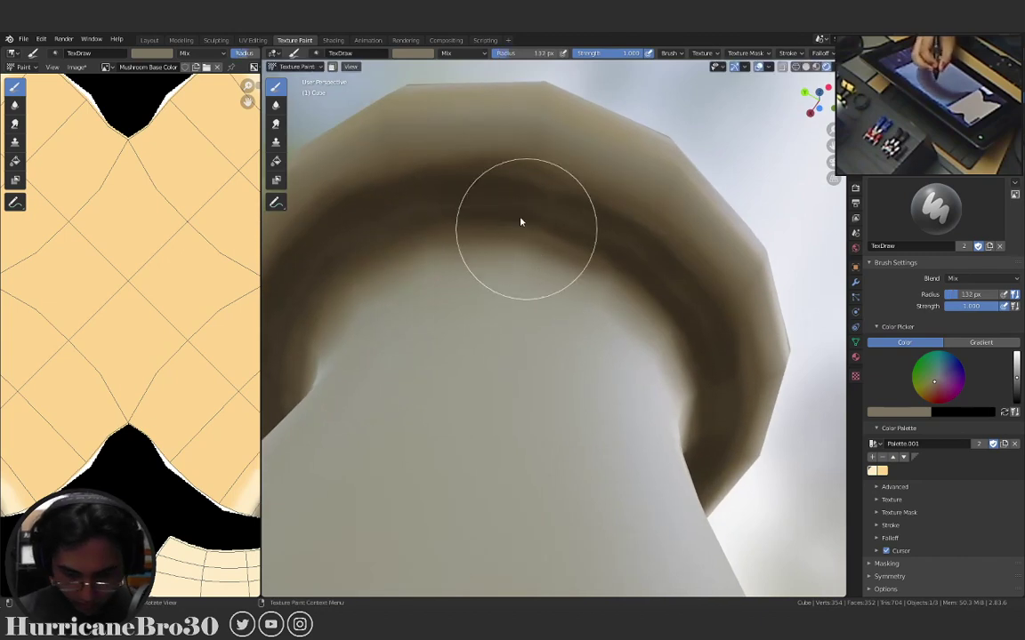
Orbit beneath the cap and recentre the view on it to inspect the dark underside.
mouse_move(589, 206)
middle_mouse_down()
mouse_move(621, 224)
mouse_move(445, 258)
middle_mouse_up()
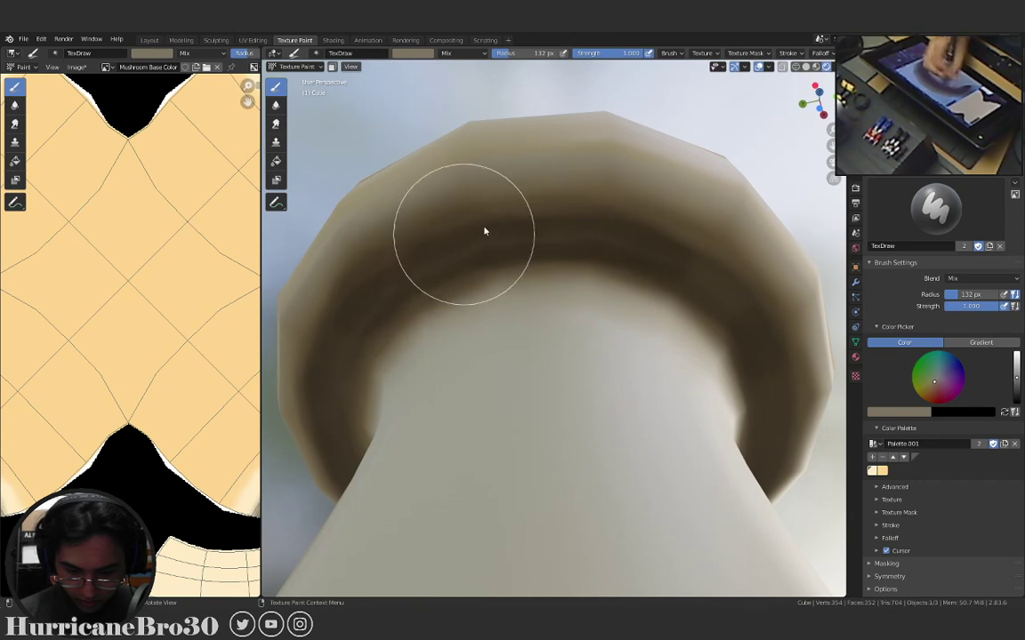
mouse_move(609, 233)
middle_mouse_down()
mouse_move(601, 263)
mouse_move(478, 241)
middle_mouse_up()
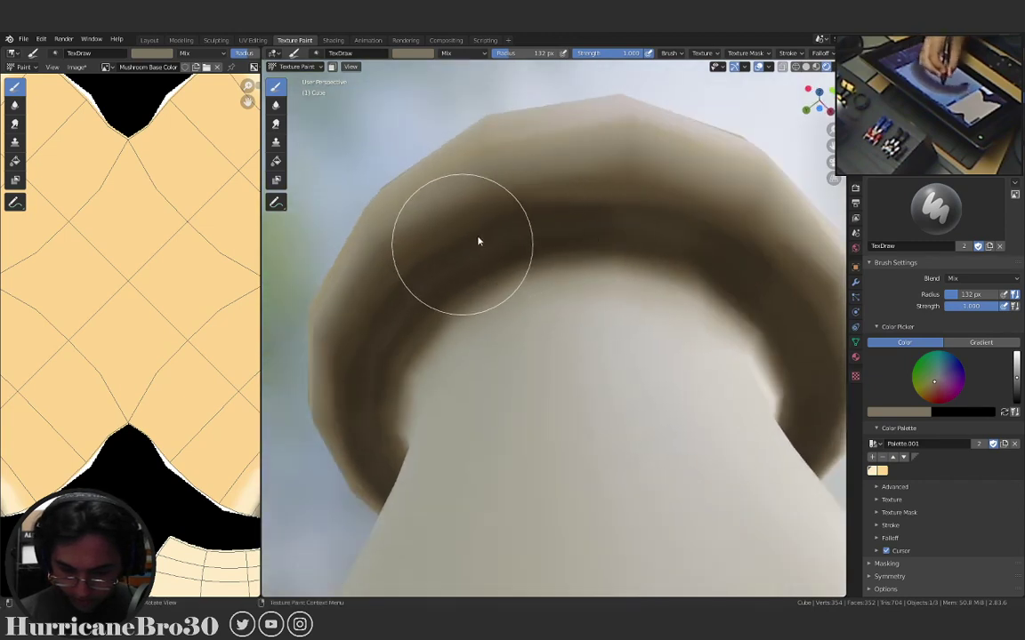
mouse_move(531, 222)
middle_mouse_down()
mouse_move(648, 245)
mouse_move(469, 250)
middle_mouse_up()
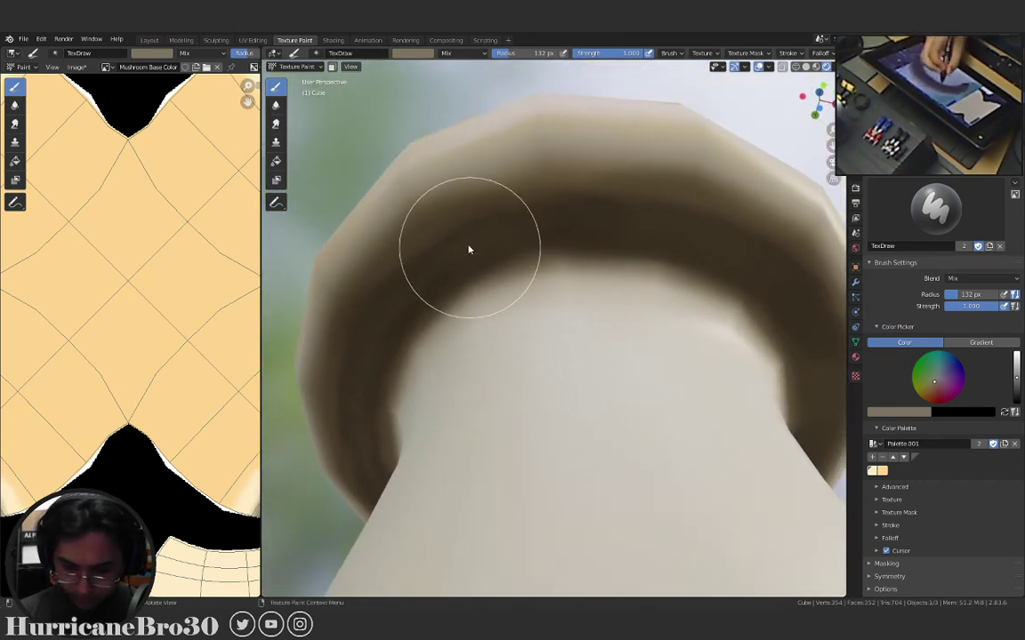
mouse_move(673, 231)
middle_mouse_down()
mouse_move(628, 248)
mouse_move(541, 206)
middle_mouse_up()
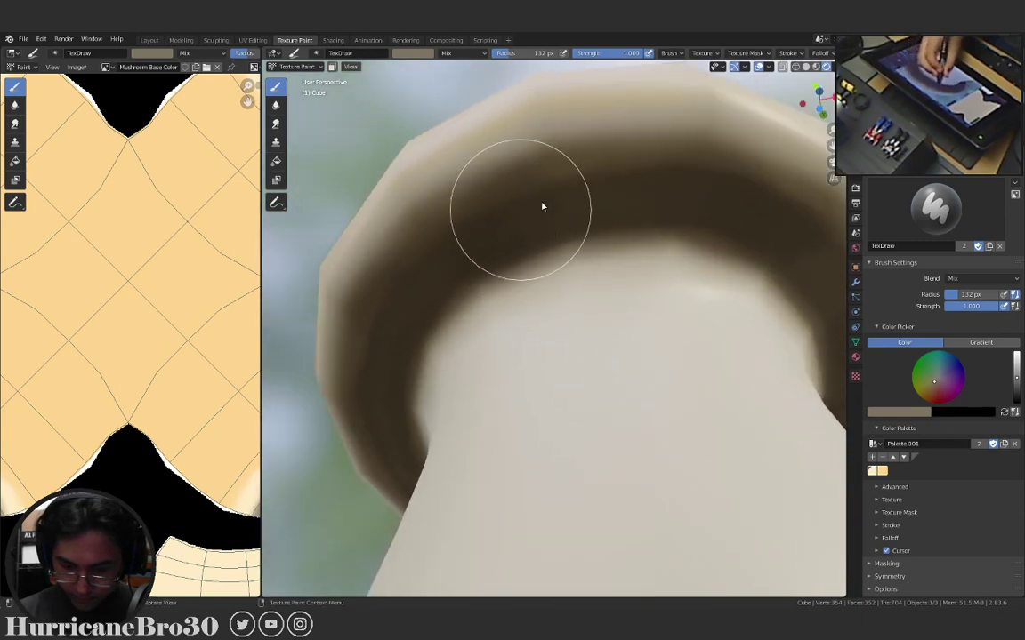
middle_click(628, 230, "alt")
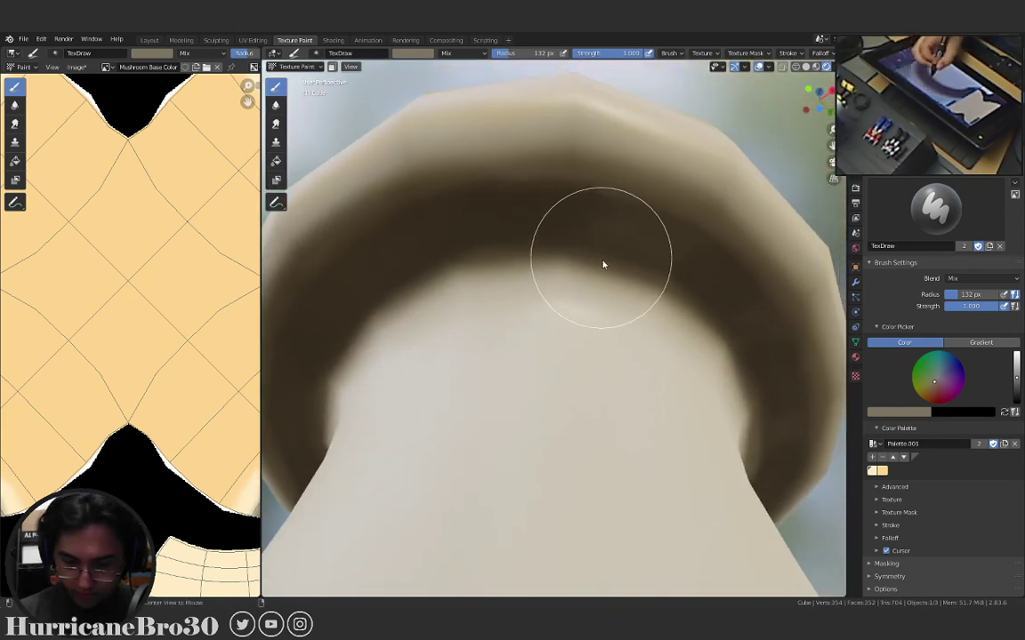
mouse_move(676, 260)
middle_mouse_down()
mouse_move(652, 247)
mouse_move(572, 247)
middle_mouse_up()
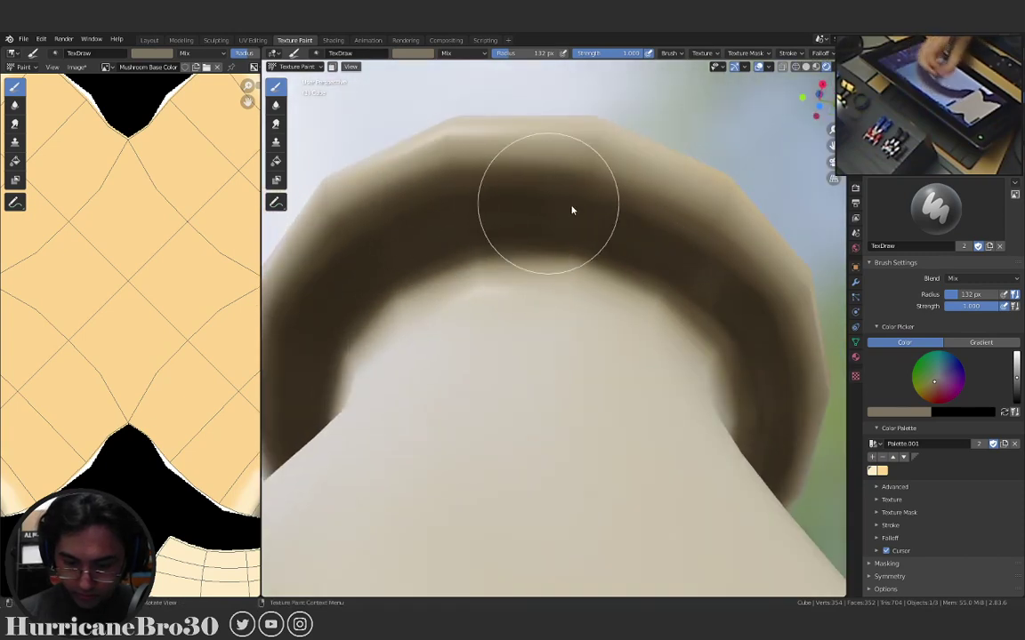
middle_click_drag(604, 211, 569, 235)
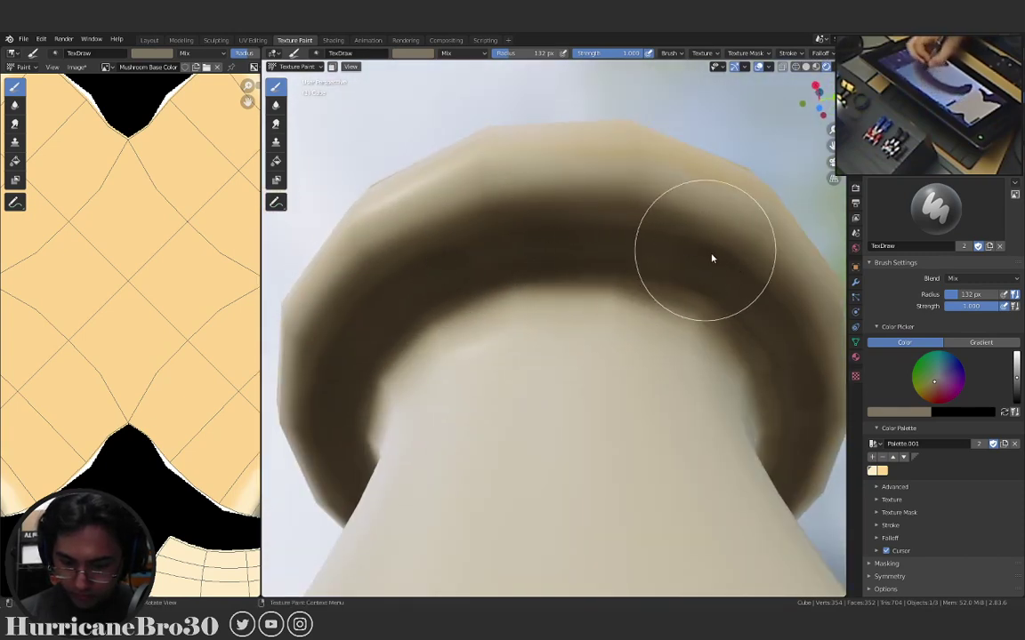
Keep orbiting around the cap underside, ending on a low view looking up at it.
mouse_move(712, 258)
middle_mouse_down()
mouse_move(638, 269)
mouse_move(645, 276)
mouse_move(534, 258)
middle_mouse_up()
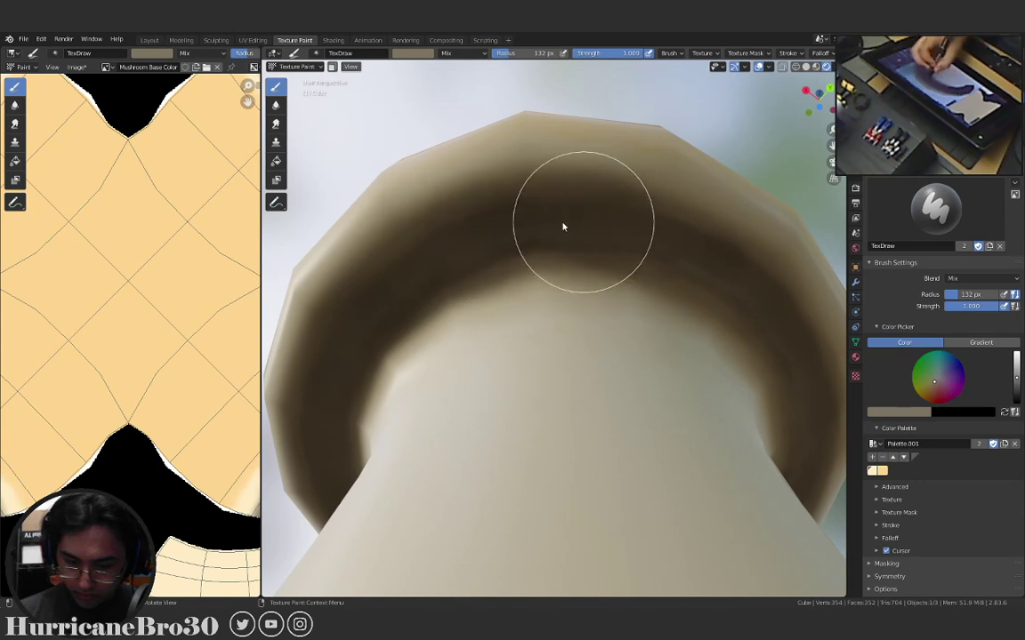
middle_click_drag(677, 281, 624, 269)
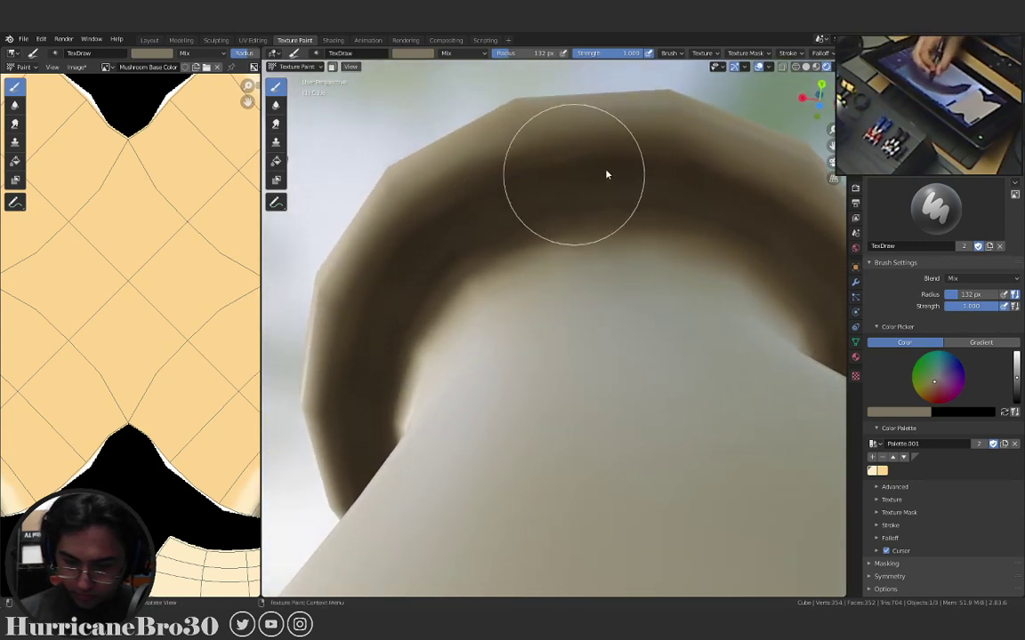
mouse_move(606, 174)
middle_mouse_down()
mouse_move(659, 229)
mouse_move(652, 277)
mouse_move(452, 238)
middle_mouse_up()
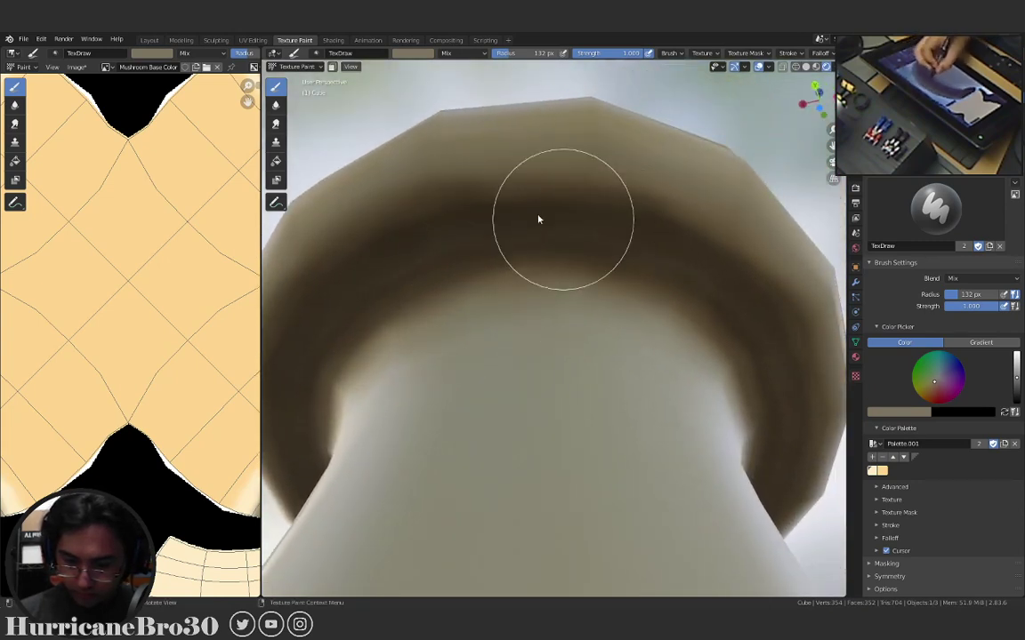
mouse_move(670, 258)
middle_mouse_down()
mouse_move(656, 272)
mouse_move(587, 261)
middle_mouse_up()
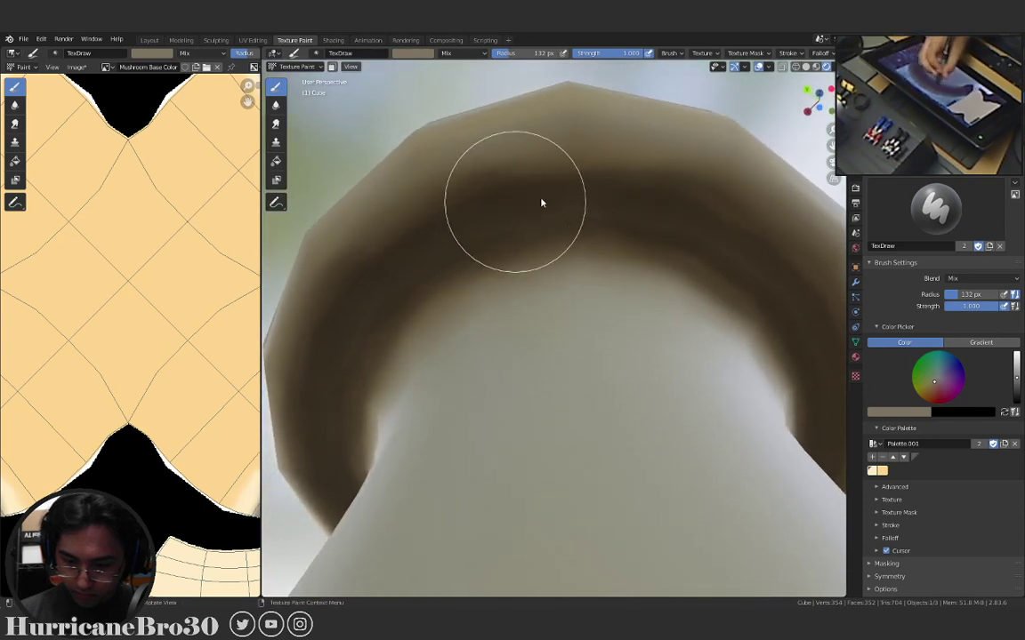
mouse_move(707, 228)
middle_mouse_down()
mouse_move(665, 258)
mouse_move(487, 208)
middle_mouse_up()
mouse_move(626, 188)
middle_mouse_down()
mouse_move(574, 227)
mouse_move(739, 318)
mouse_move(816, 332)
mouse_move(695, 284)
mouse_move(777, 295)
mouse_move(784, 263)
middle_mouse_up()
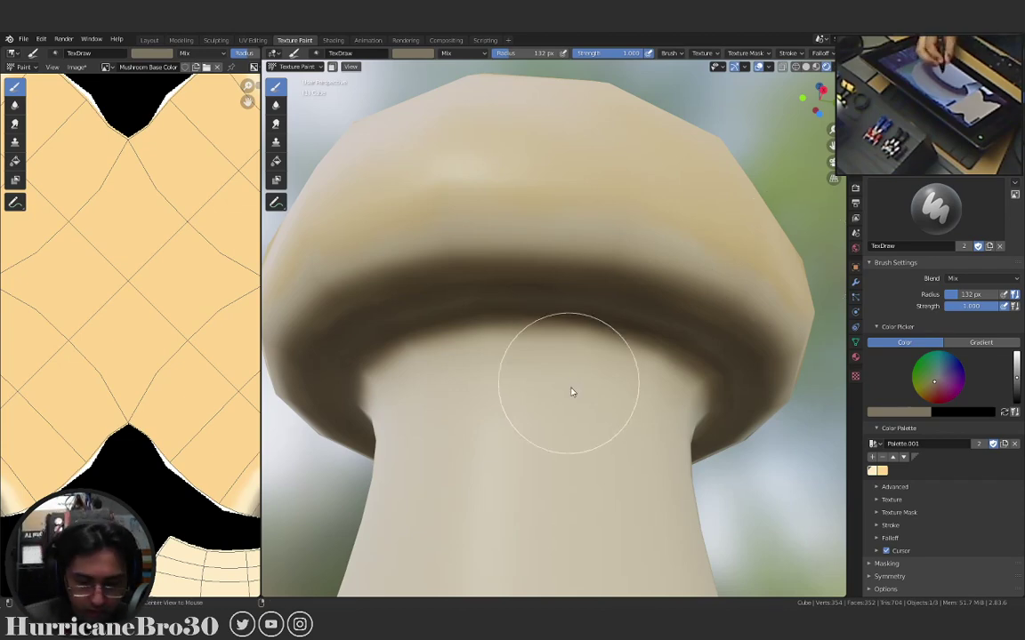
mouse_move(572, 389)
middle_mouse_down()
mouse_move(579, 448)
mouse_move(727, 435)
mouse_move(726, 418)
mouse_move(714, 435)
mouse_move(597, 373)
mouse_move(540, 362)
mouse_move(510, 382)
mouse_move(594, 389)
mouse_move(572, 392)
middle_mouse_up()
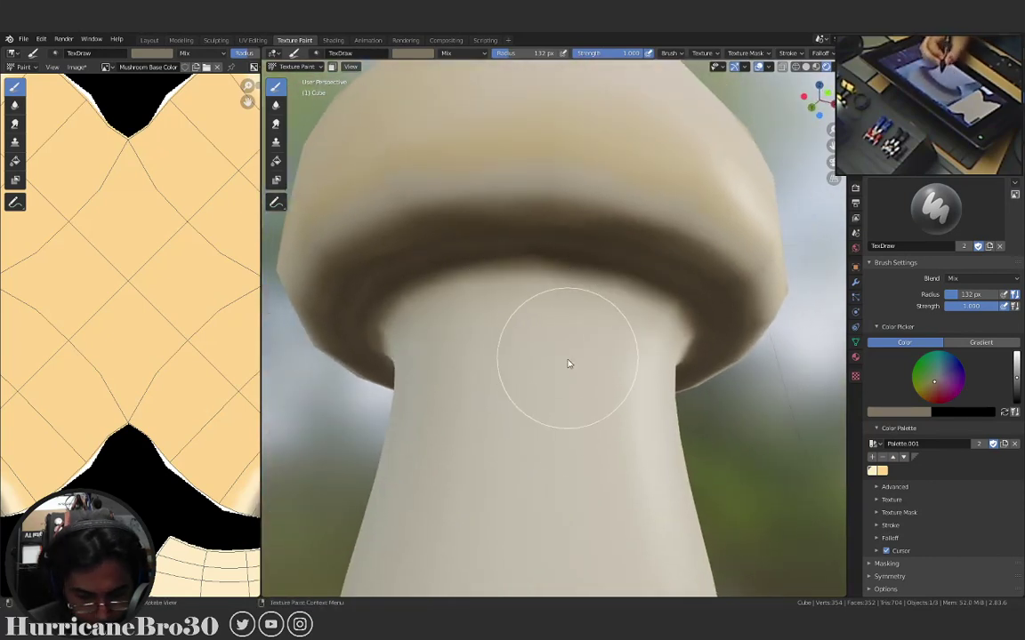
Shrink the brush to 109 px and paint dark shading across the stem top under the cap.
key("f")
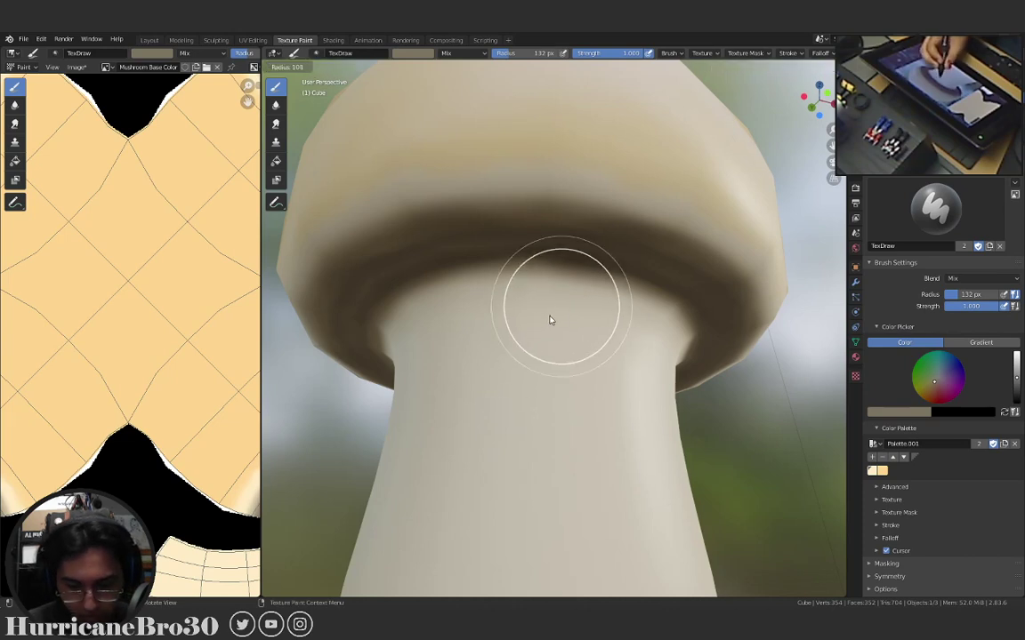
left_click(549, 317)
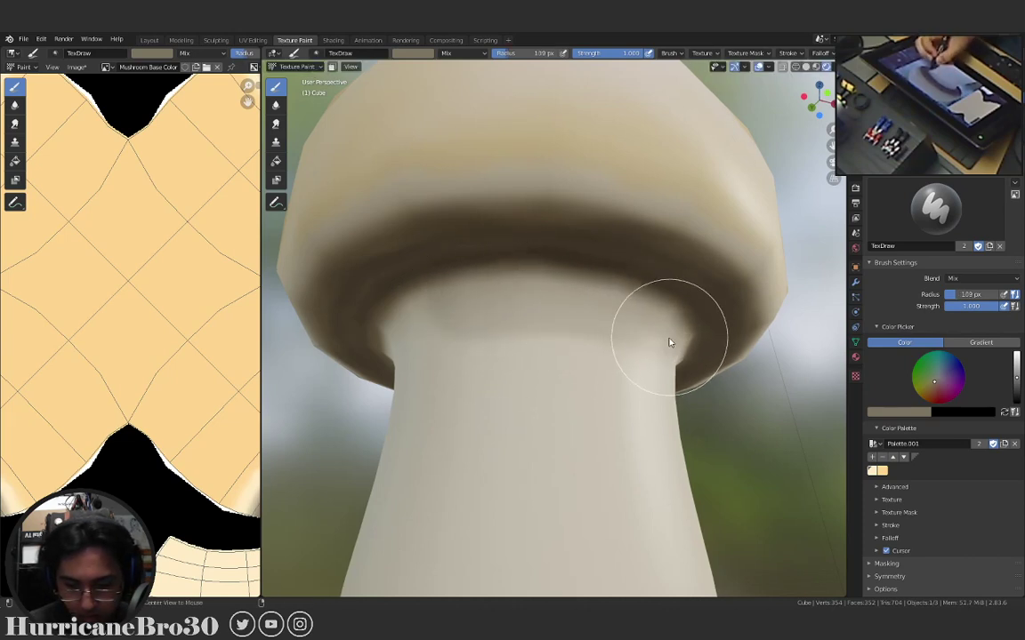
middle_click_drag(670, 344, 475, 333)
left_click_drag(475, 333, 530, 326)
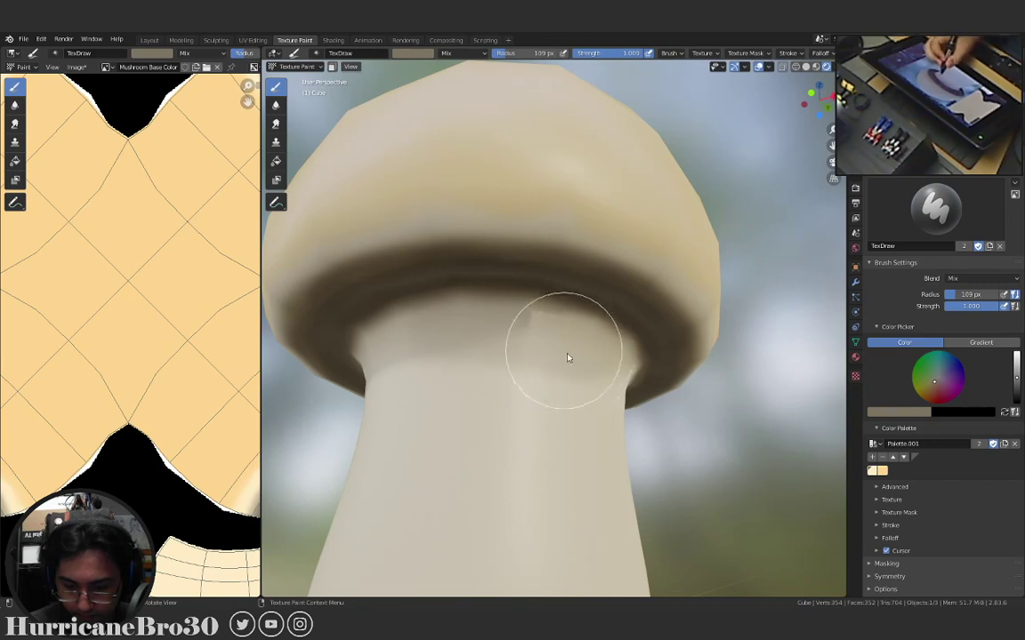
mouse_move(567, 358)
left_mouse_down()
mouse_move(440, 333)
mouse_move(560, 329)
mouse_move(428, 334)
mouse_move(586, 344)
mouse_move(510, 335)
left_mouse_up()
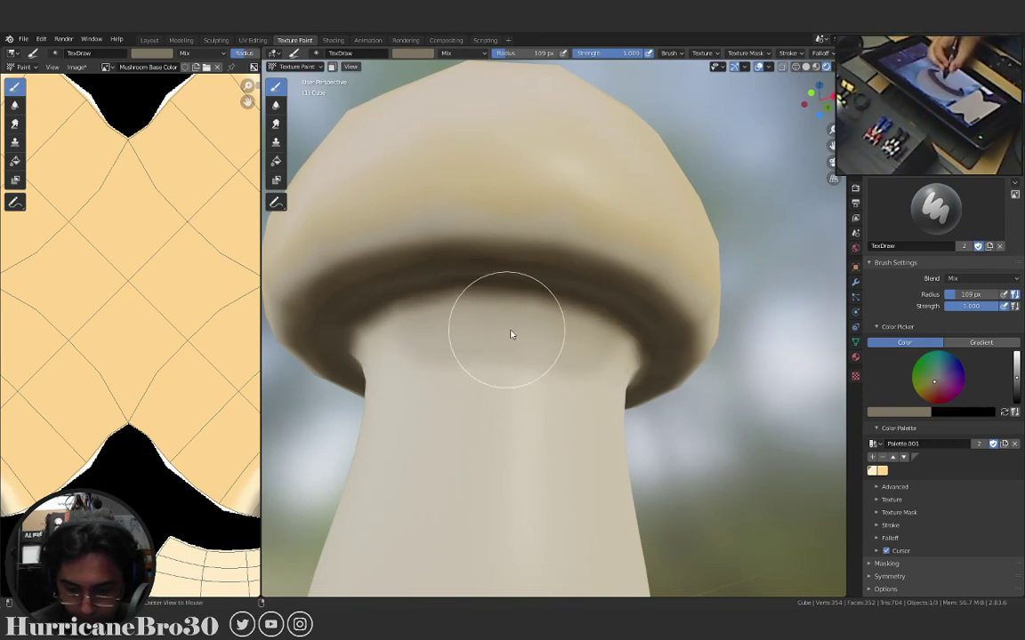
Orbit around the mushroom to check the stem shadow, then select the Smear tool.
middle_click_drag(511, 334, 446, 361)
middle_click_drag(567, 373, 474, 377)
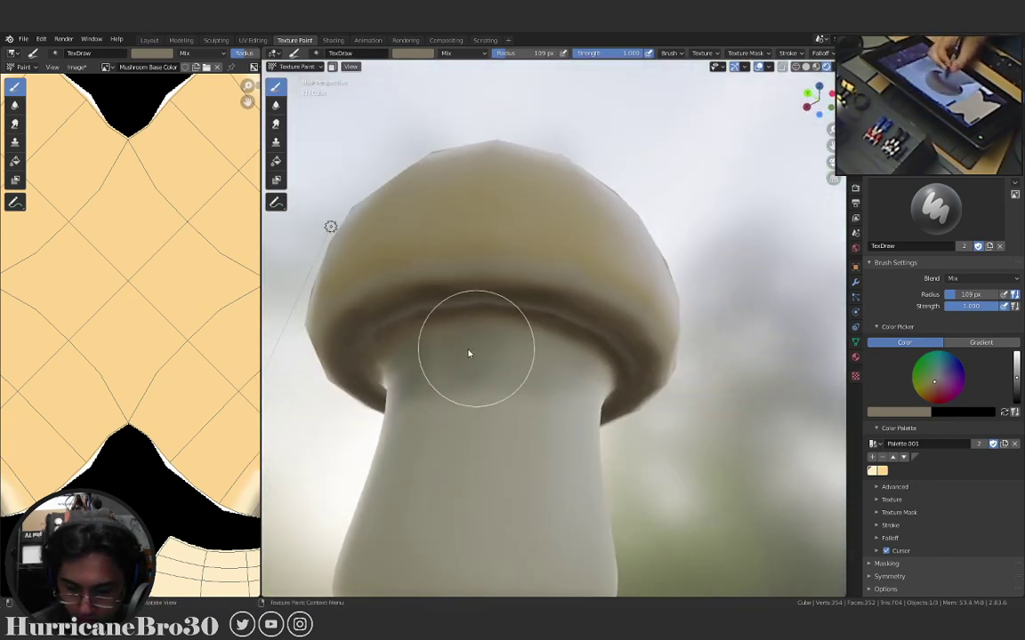
middle_click_drag(572, 395, 532, 389)
mouse_move(601, 384)
middle_mouse_down()
mouse_move(513, 401)
mouse_move(508, 366)
middle_mouse_up()
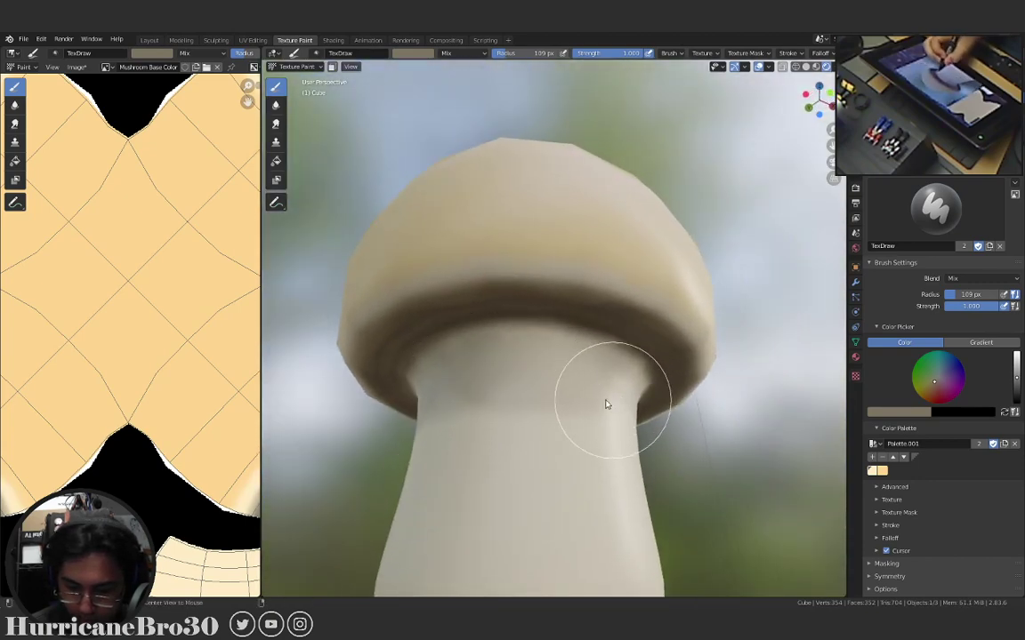
mouse_move(605, 405)
middle_mouse_down()
mouse_move(561, 381)
mouse_move(629, 435)
mouse_move(517, 467)
mouse_move(595, 493)
mouse_move(572, 476)
mouse_move(588, 473)
mouse_move(562, 337)
mouse_move(623, 266)
middle_mouse_up()
scroll(608, 469, "up", 4)
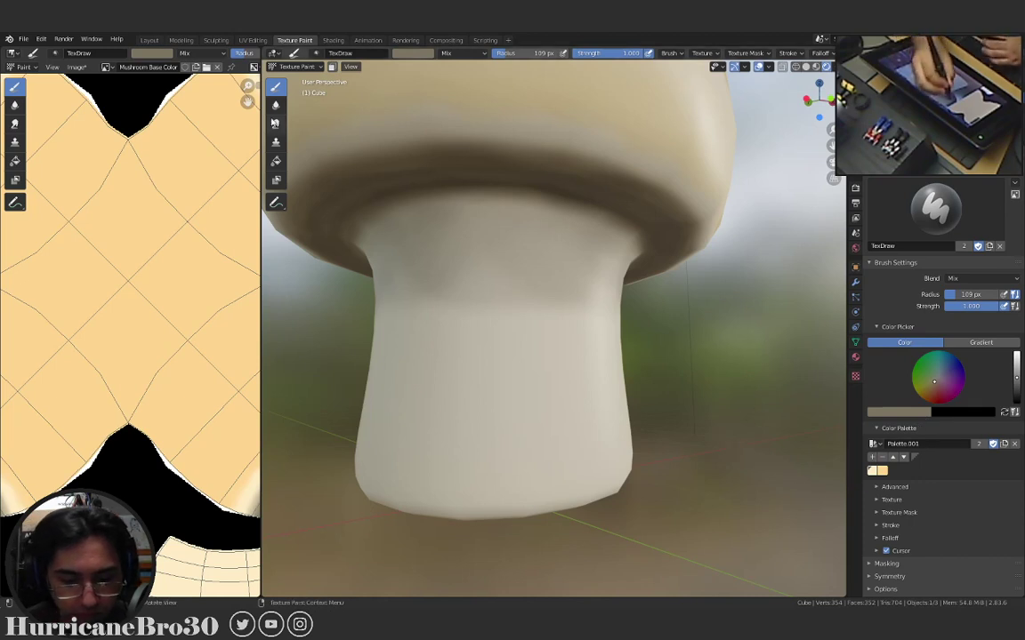
left_click(274, 124)
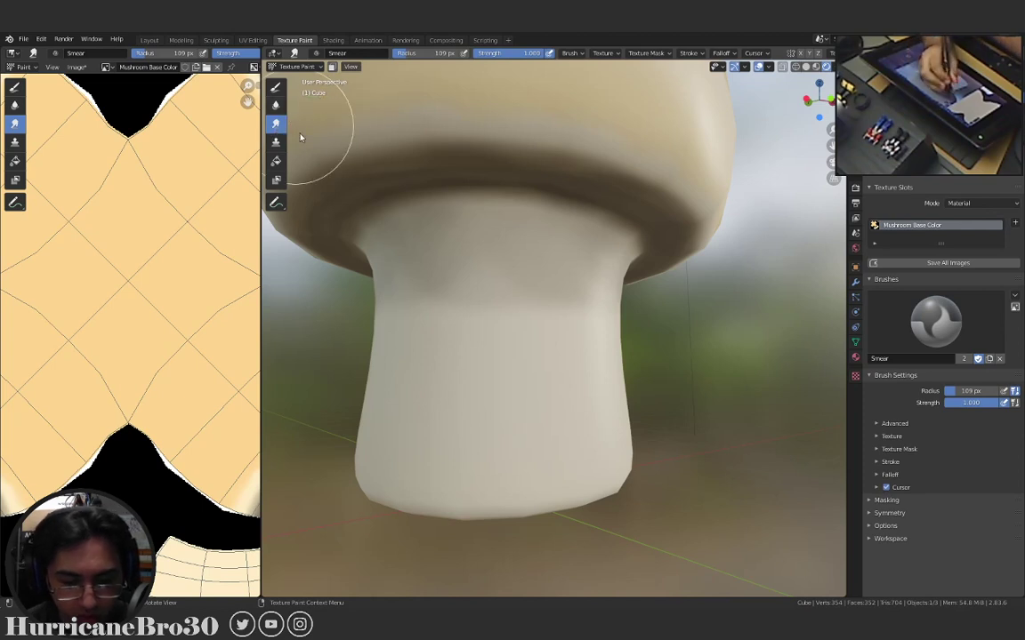
Set the Smear brush radius to 130 px, undoing a trial smear stroke along the way.
key("bracketleft")
key("bracketleft")
key("bracketleft")
key("bracketleft")
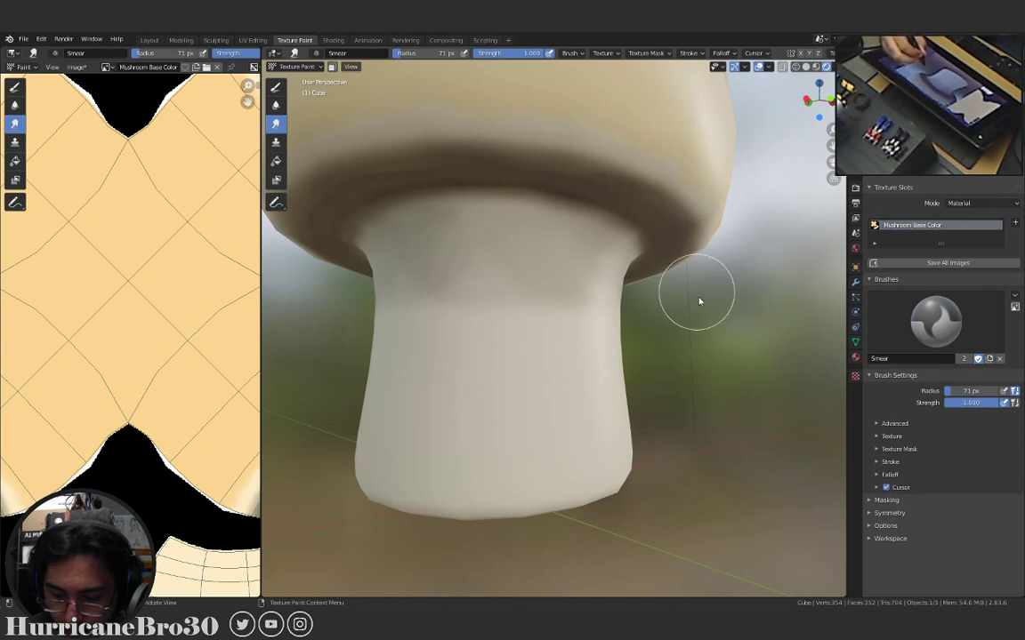
scroll(498, 304, "up", 2)
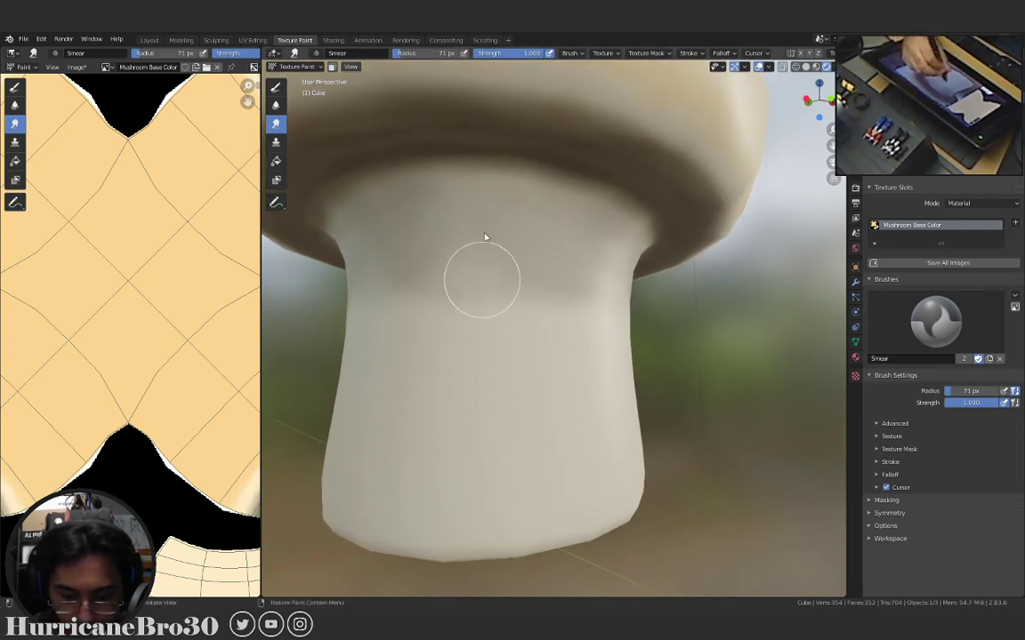
mouse_move(485, 236)
left_mouse_down()
mouse_move(484, 319)
mouse_move(471, 249)
mouse_move(460, 302)
left_mouse_up()
key("ctrl+z")
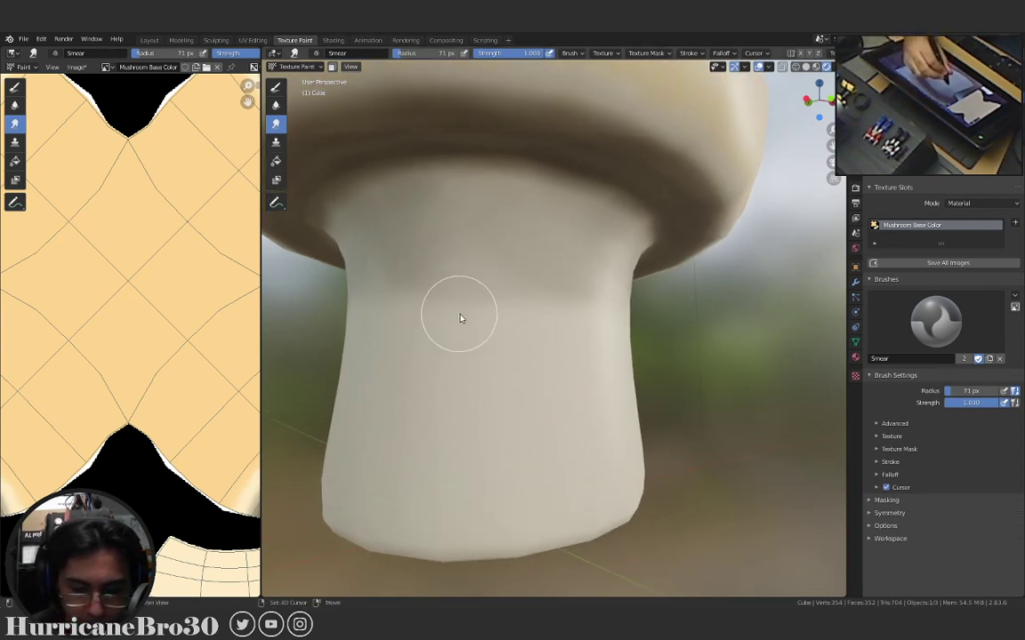
key("f")
left_click(490, 341)
Smear dark streaks over the upper stem toward the cap edge, orbiting around the stem.
mouse_move(465, 336)
left_mouse_down()
mouse_move(465, 283)
mouse_move(455, 337)
mouse_move(480, 253)
mouse_move(514, 328)
mouse_move(522, 224)
mouse_move(530, 339)
mouse_move(538, 216)
mouse_move(556, 354)
mouse_move(551, 273)
left_mouse_up()
middle_click_drag(552, 273, 535, 384)
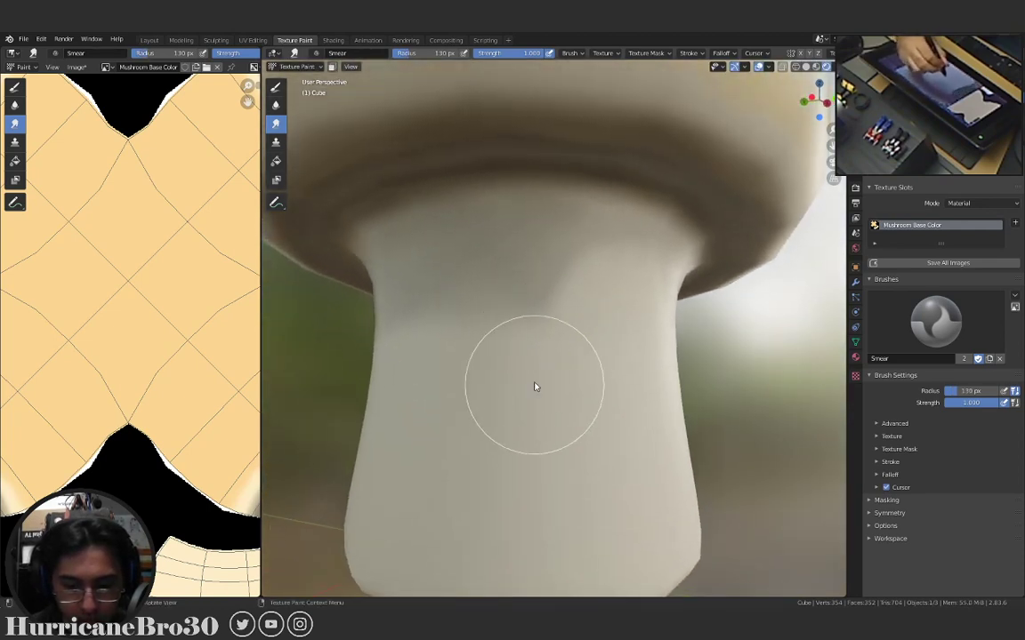
mouse_move(522, 343)
left_mouse_down()
mouse_move(537, 233)
mouse_move(520, 365)
mouse_move(528, 228)
mouse_move(482, 373)
left_mouse_up()
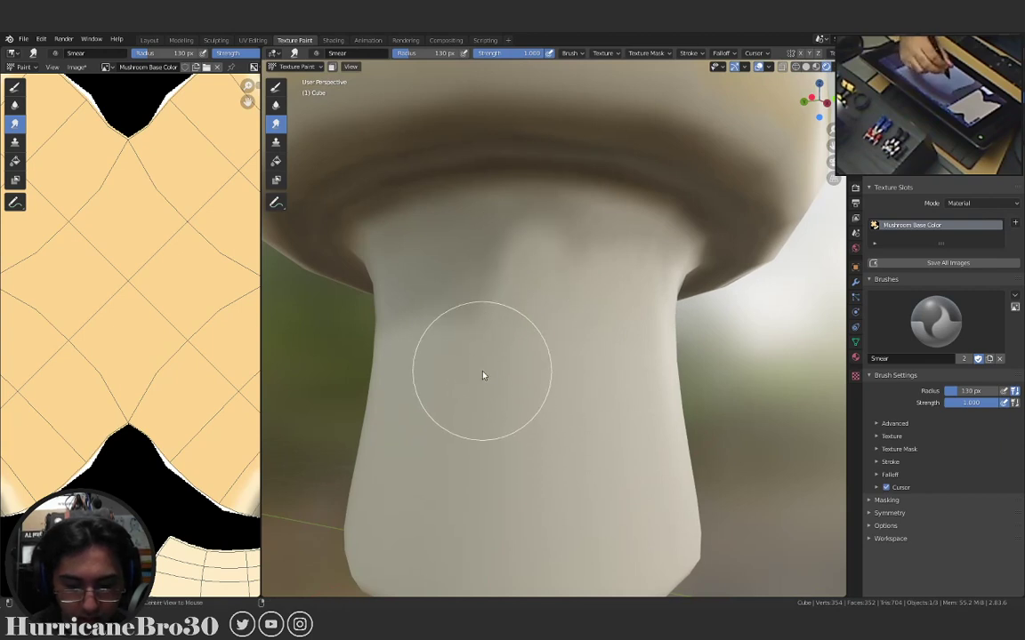
middle_click_drag(482, 372, 516, 383)
mouse_move(515, 382)
left_mouse_down()
mouse_move(520, 225)
mouse_move(509, 394)
mouse_move(513, 215)
mouse_move(491, 384)
mouse_move(495, 228)
mouse_move(456, 372)
mouse_move(474, 316)
left_mouse_up()
middle_click_drag(474, 316, 512, 343)
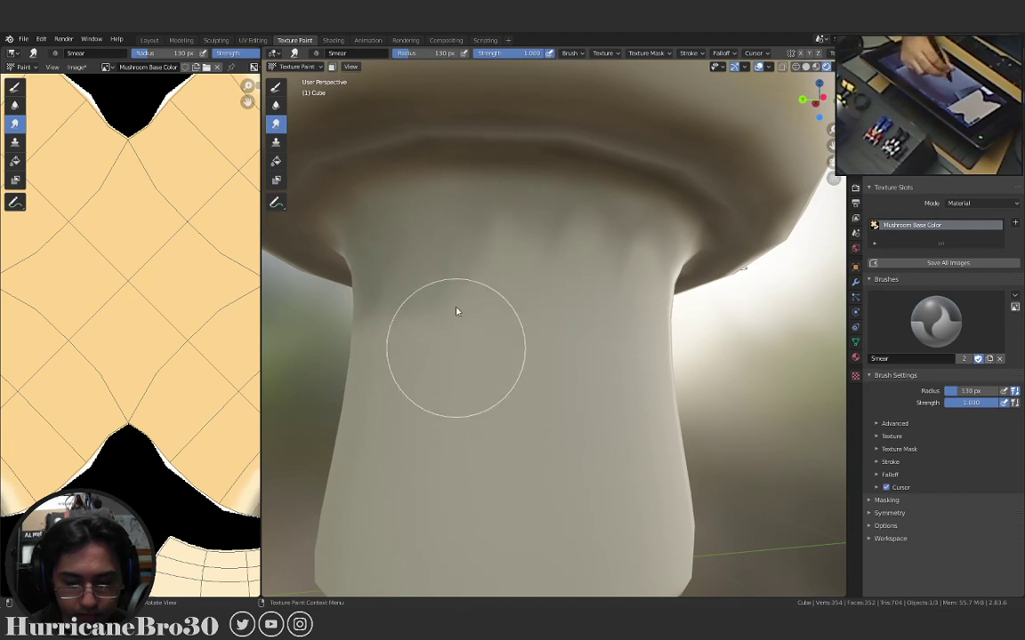
middle_click_drag(457, 311, 492, 369)
middle_click_drag(492, 307, 466, 356)
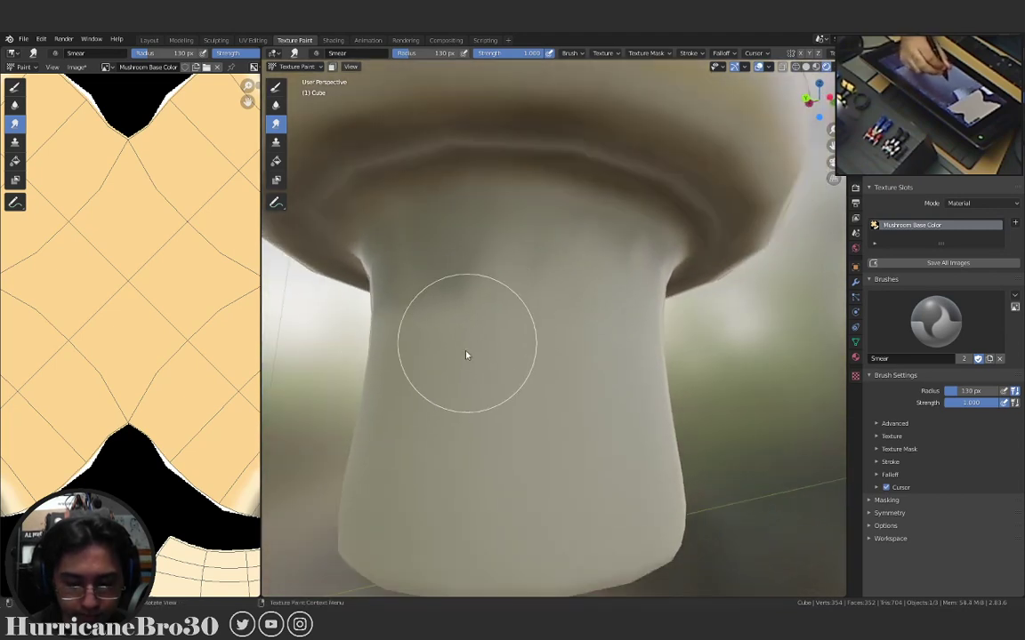
middle_click_drag(469, 313, 517, 322)
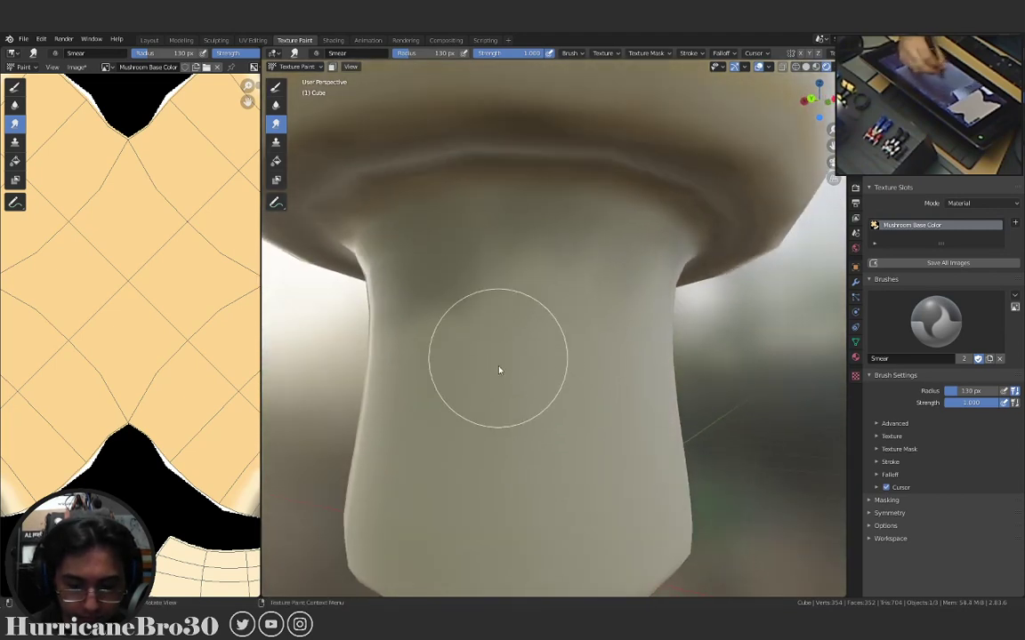
mouse_move(484, 361)
middle_mouse_down()
mouse_move(493, 340)
mouse_move(551, 365)
mouse_move(581, 304)
mouse_move(552, 372)
mouse_move(549, 306)
mouse_move(581, 368)
mouse_move(560, 365)
mouse_move(570, 387)
middle_mouse_up()
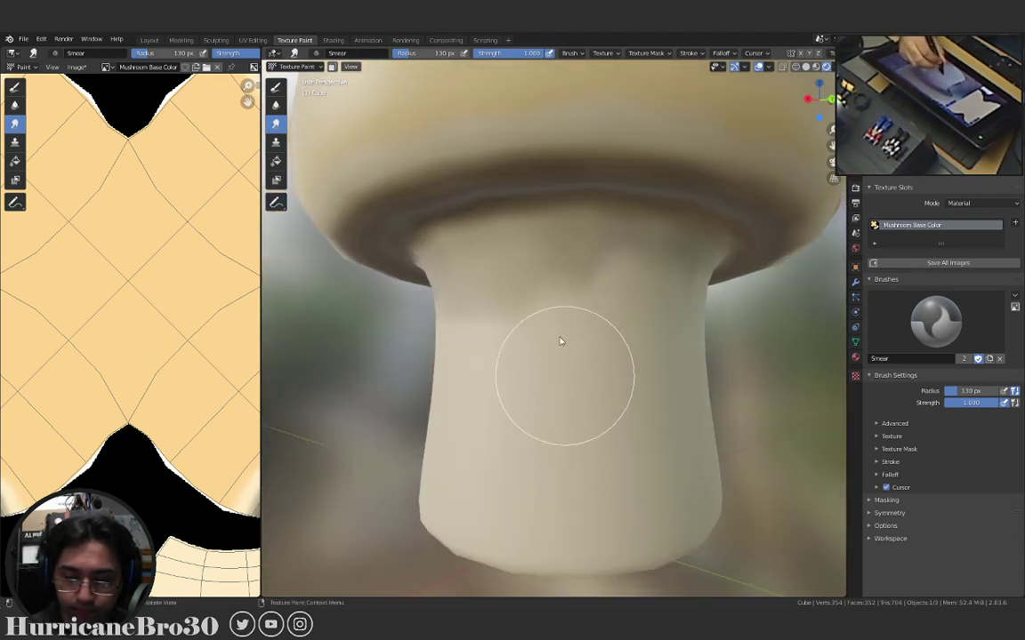
Pull the stem shading up under the cap and soften the dark patch on the upper stem.
mouse_move(563, 341)
left_mouse_down()
mouse_move(557, 304)
mouse_move(532, 343)
left_mouse_up()
middle_click_drag(533, 343, 569, 331)
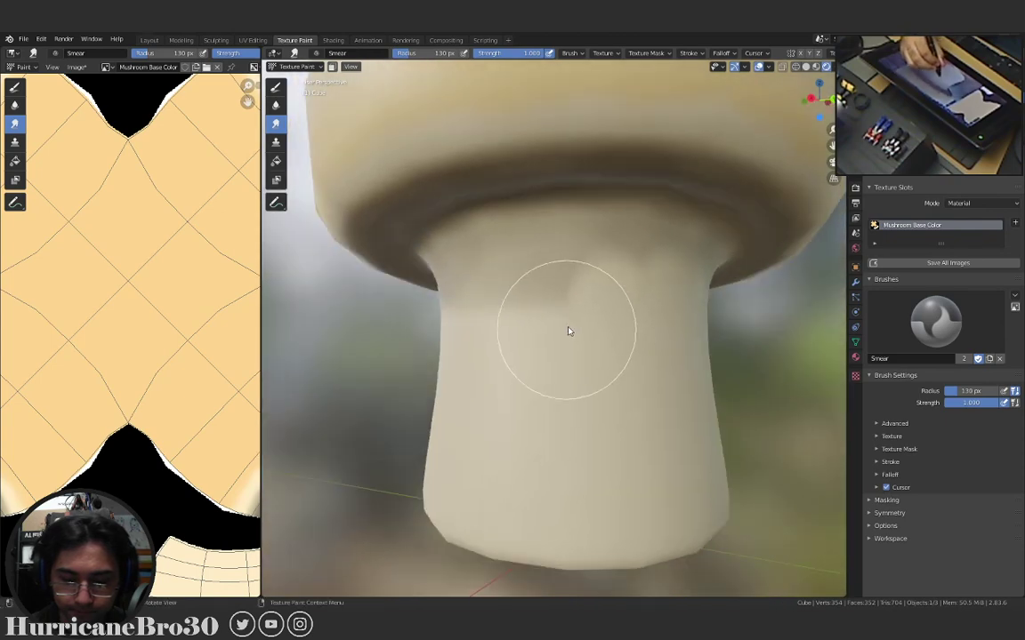
mouse_move(569, 331)
left_mouse_down()
mouse_move(551, 240)
mouse_move(542, 249)
left_mouse_up()
mouse_move(542, 249)
middle_mouse_down()
mouse_move(578, 305)
mouse_move(570, 307)
middle_mouse_up()
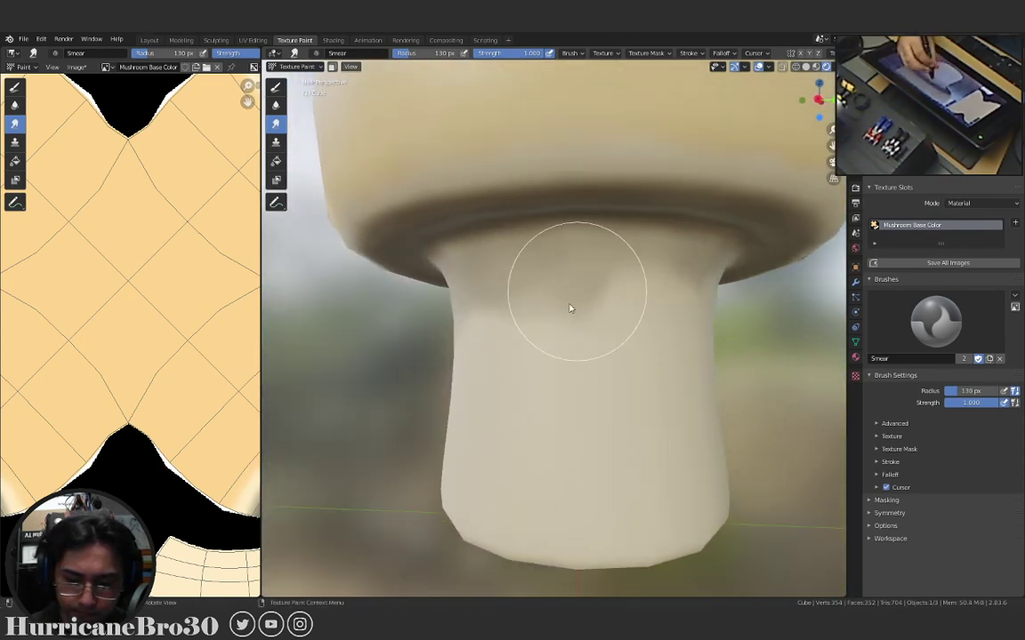
left_click_drag(570, 307, 560, 254)
mouse_move(561, 253)
middle_mouse_down()
mouse_move(590, 354)
mouse_move(612, 286)
middle_mouse_up()
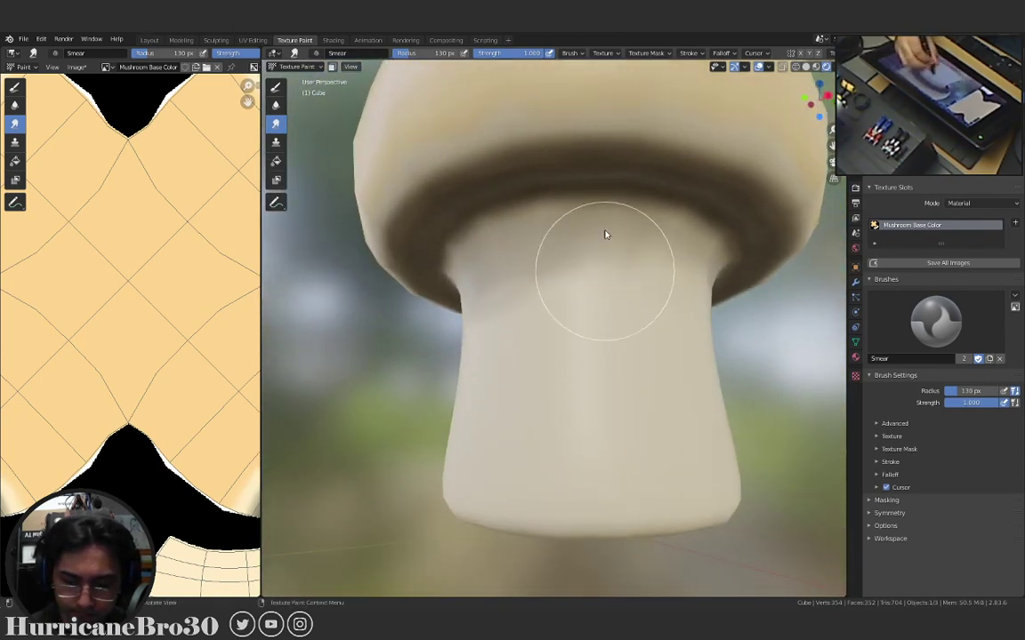
mouse_move(605, 235)
left_mouse_down()
mouse_move(585, 306)
mouse_move(541, 336)
left_mouse_up()
mouse_move(542, 336)
middle_mouse_down()
mouse_move(560, 320)
mouse_move(552, 354)
mouse_move(585, 346)
mouse_move(573, 354)
middle_mouse_up()
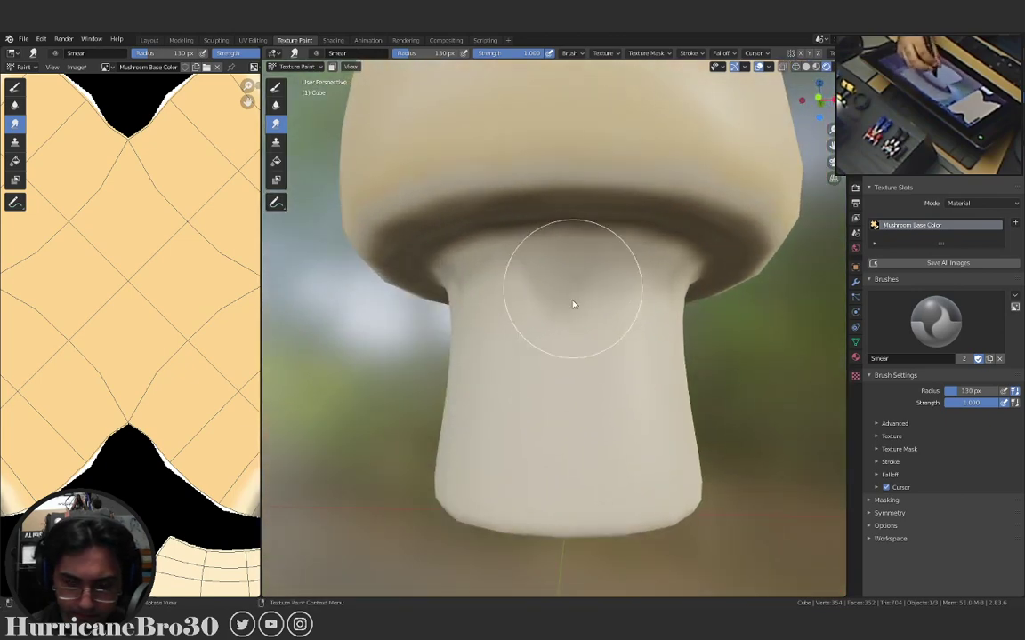
mouse_move(573, 305)
left_mouse_down()
mouse_move(566, 261)
mouse_move(558, 334)
mouse_move(563, 284)
mouse_move(568, 334)
mouse_move(592, 276)
left_mouse_up()
mouse_move(592, 276)
middle_mouse_down()
mouse_move(616, 310)
mouse_move(617, 252)
mouse_move(608, 305)
middle_mouse_up()
scroll(608, 304, "up", 2)
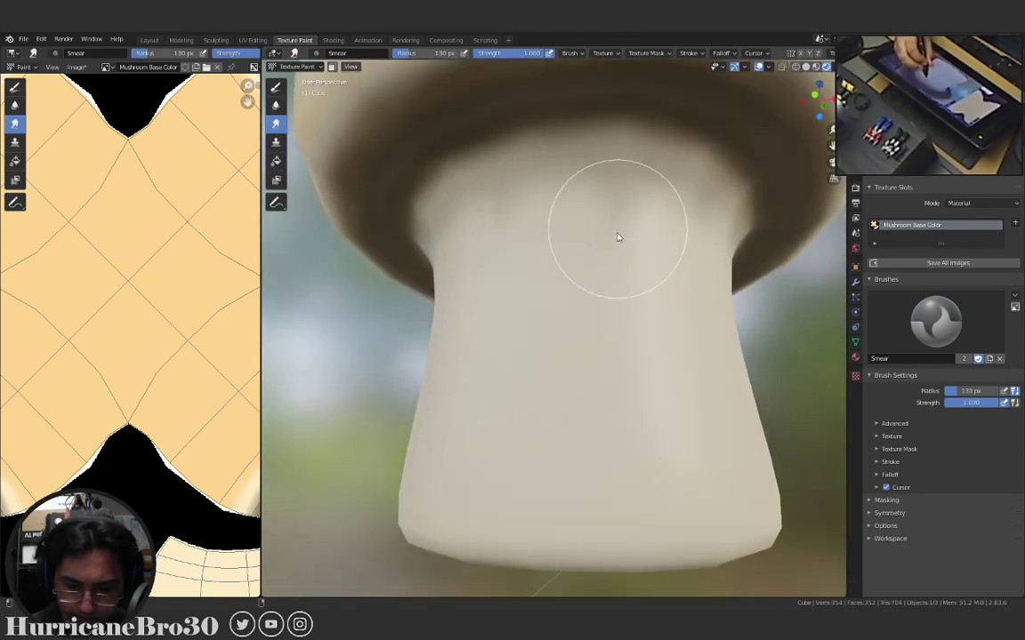
Smear back and forth along the stem's right edge to blend the shadow.
scroll(618, 236, "down", 3)
middle_click_drag(618, 236, 657, 368)
scroll(504, 338, "up", 3)
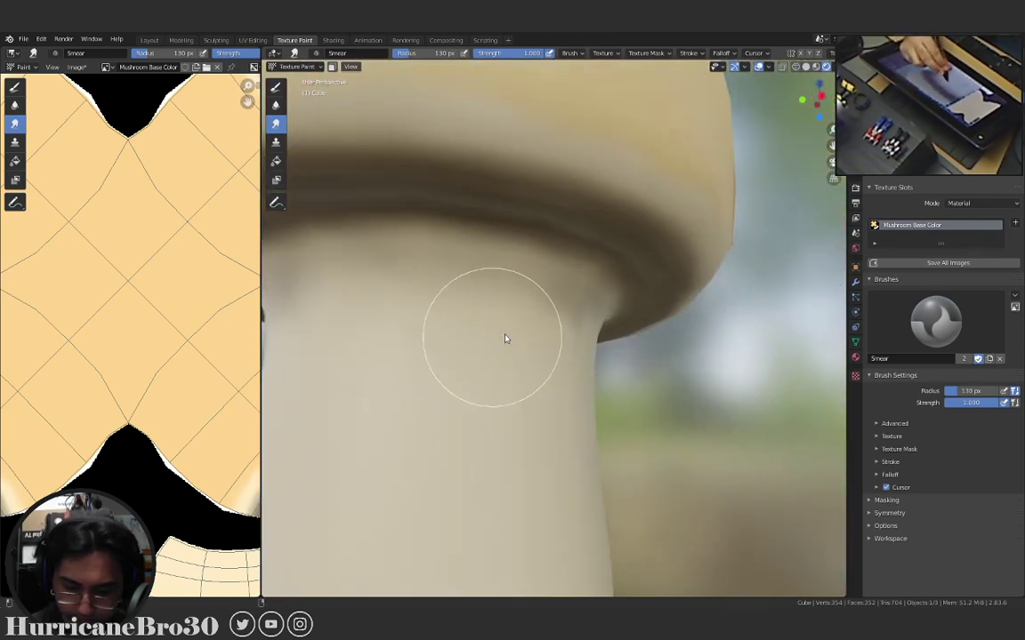
mouse_move(505, 338)
left_mouse_down()
mouse_move(592, 320)
mouse_move(575, 358)
mouse_move(562, 360)
mouse_move(610, 349)
left_mouse_up()
mouse_move(610, 350)
middle_mouse_down()
mouse_move(537, 357)
mouse_move(632, 318)
mouse_move(674, 357)
mouse_move(587, 336)
mouse_move(643, 365)
mouse_move(658, 320)
mouse_move(668, 340)
mouse_move(651, 353)
mouse_move(532, 337)
middle_mouse_up()
Orbit down to a low angle to check the blend, then switch back to the TexDraw brush.
mouse_move(590, 291)
middle_mouse_down()
mouse_move(661, 352)
mouse_move(494, 433)
middle_mouse_up()
mouse_move(569, 361)
middle_mouse_down()
mouse_move(662, 381)
mouse_move(574, 380)
middle_mouse_up()
mouse_move(691, 343)
middle_mouse_down()
mouse_move(664, 348)
mouse_move(633, 376)
middle_mouse_up()
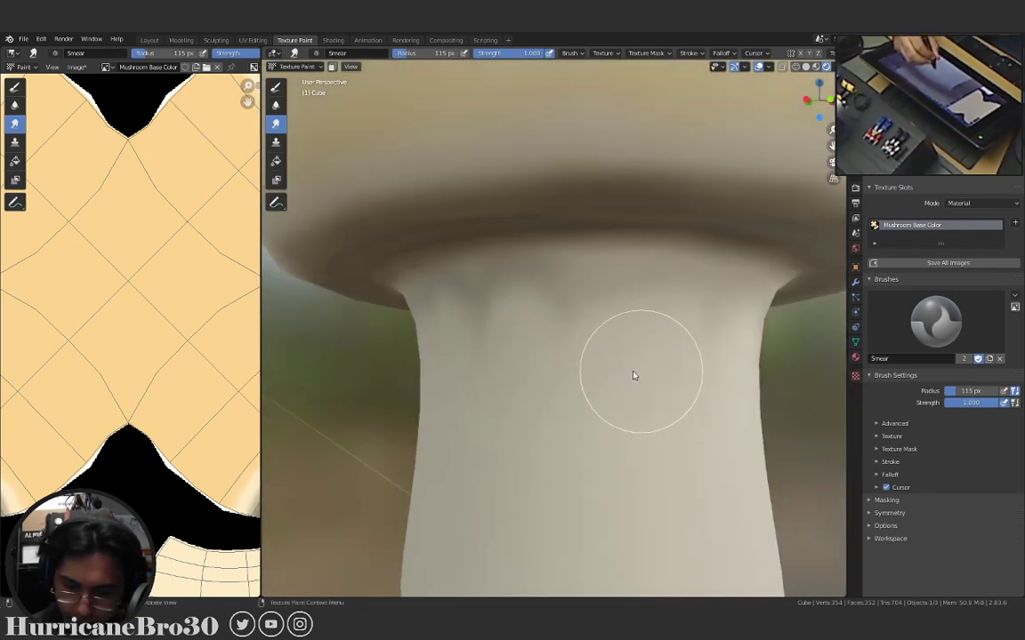
mouse_move(577, 336)
middle_mouse_down()
mouse_move(629, 325)
mouse_move(617, 349)
mouse_move(579, 373)
mouse_move(579, 359)
mouse_move(525, 365)
middle_mouse_up()
mouse_move(590, 348)
middle_mouse_down()
mouse_move(606, 352)
mouse_move(461, 338)
mouse_move(641, 348)
mouse_move(523, 337)
mouse_move(526, 372)
middle_mouse_up()
mouse_move(590, 371)
middle_mouse_down()
mouse_move(620, 367)
mouse_move(519, 380)
middle_mouse_up()
mouse_move(576, 355)
middle_mouse_down()
mouse_move(613, 372)
mouse_move(678, 305)
mouse_move(585, 320)
mouse_move(606, 275)
mouse_move(617, 384)
mouse_move(606, 306)
mouse_move(621, 299)
mouse_move(593, 436)
mouse_move(622, 438)
middle_mouse_up()
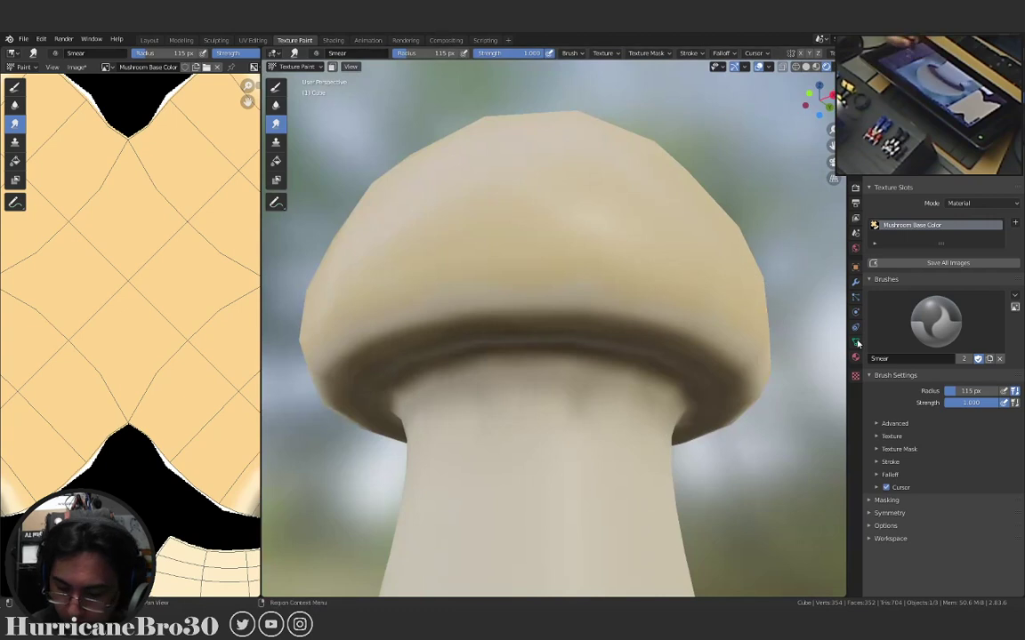
left_click(277, 86)
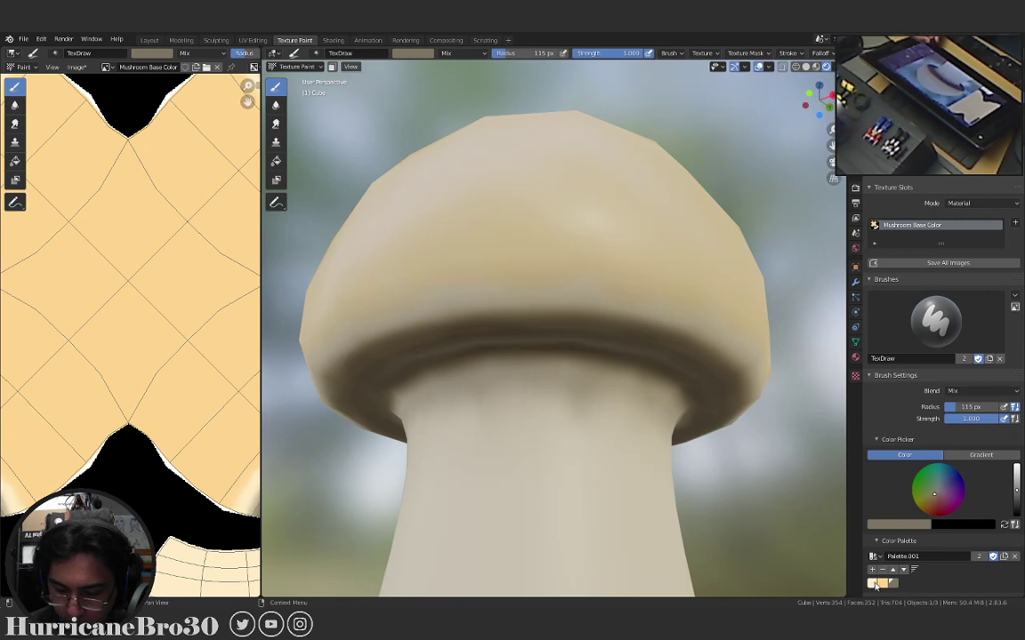
Pick the light cream palette colour and shrink the brush from 53 to 23 px.
left_click(884, 585)
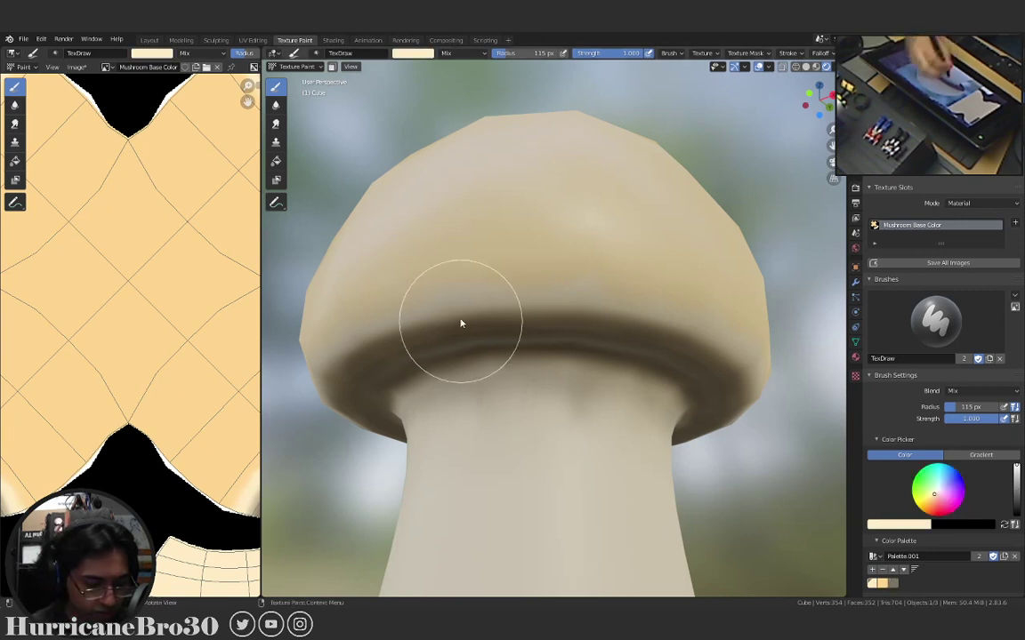
key("f")
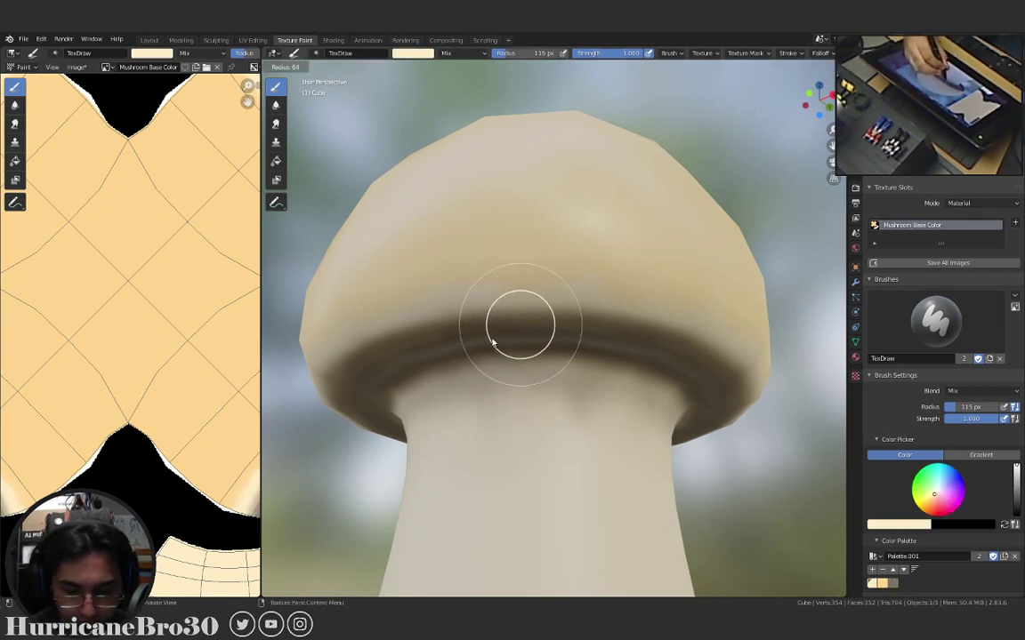
left_click(492, 342)
mouse_move(485, 339)
middle_mouse_down()
mouse_move(540, 359)
mouse_move(564, 242)
mouse_move(588, 217)
middle_mouse_up()
scroll(600, 214, "down", 2)
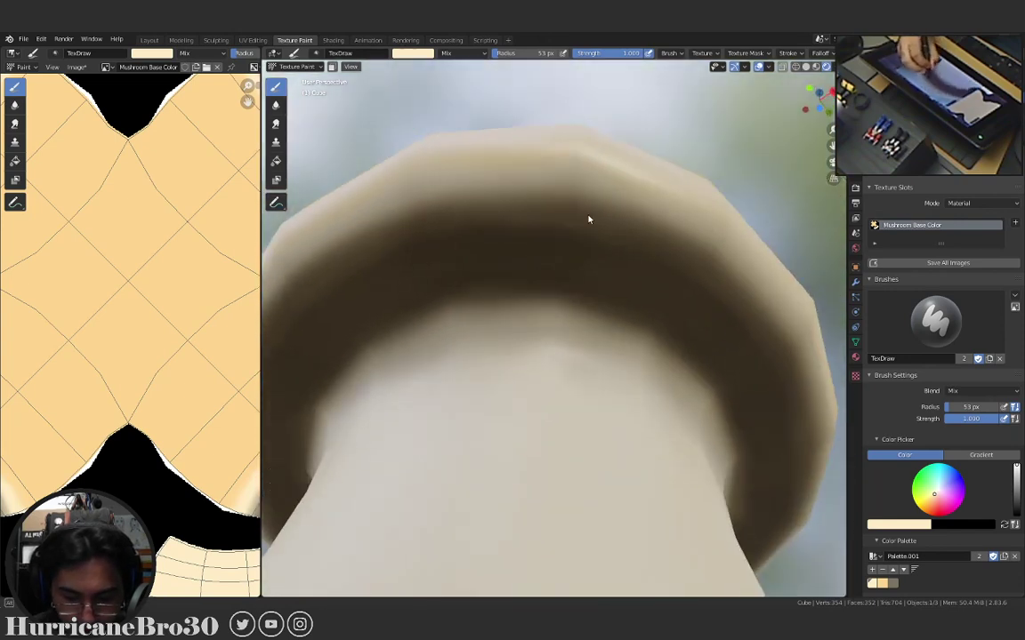
scroll(526, 286, "up", 2)
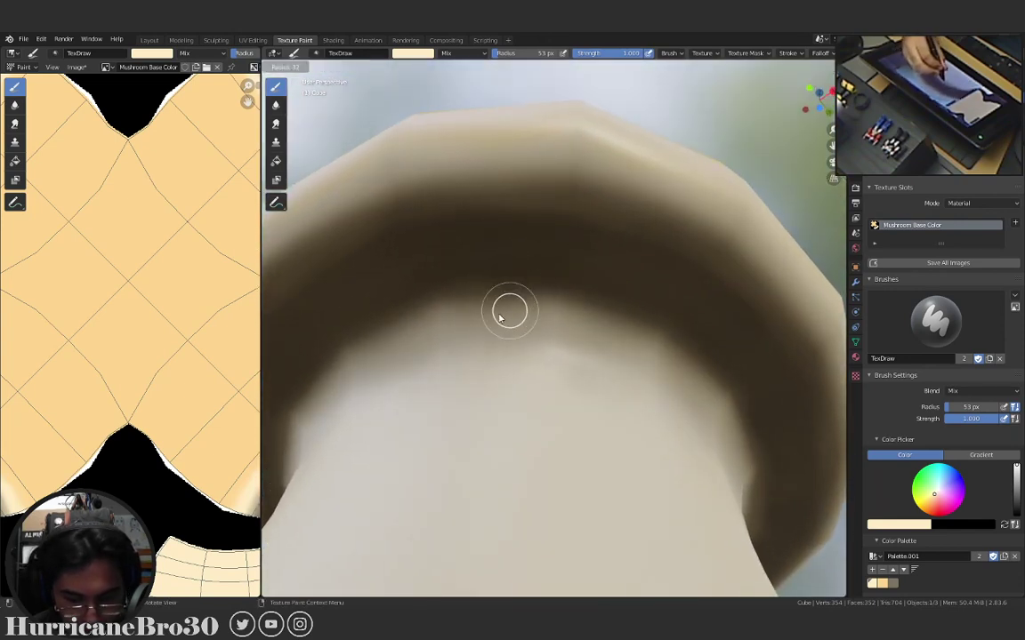
left_click(499, 317)
scroll(608, 245, "down", 2)
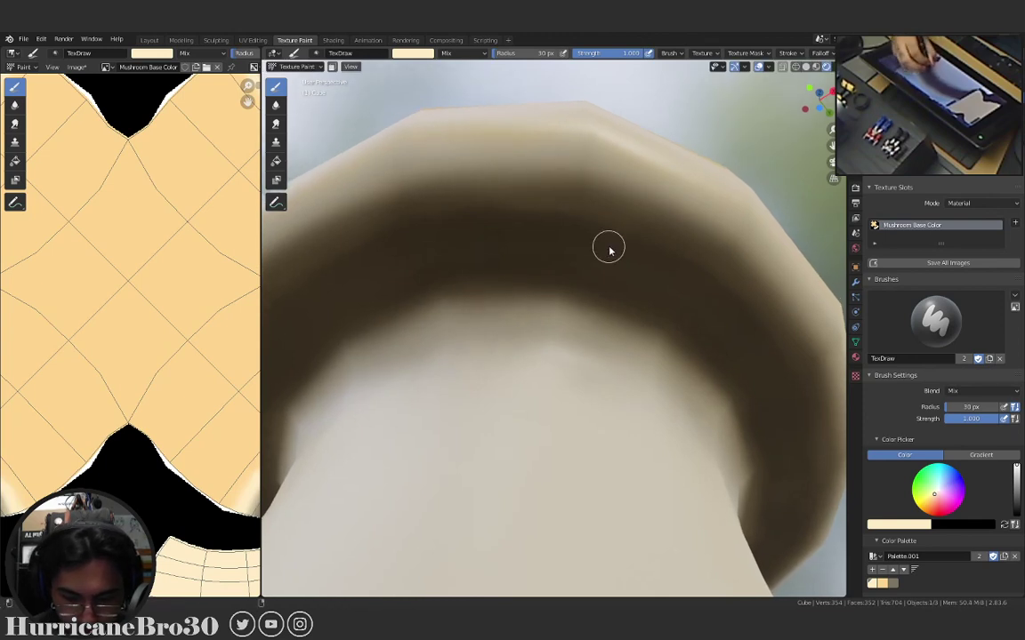
middle_click_drag(606, 244, 588, 269)
scroll(526, 300, "up", 2)
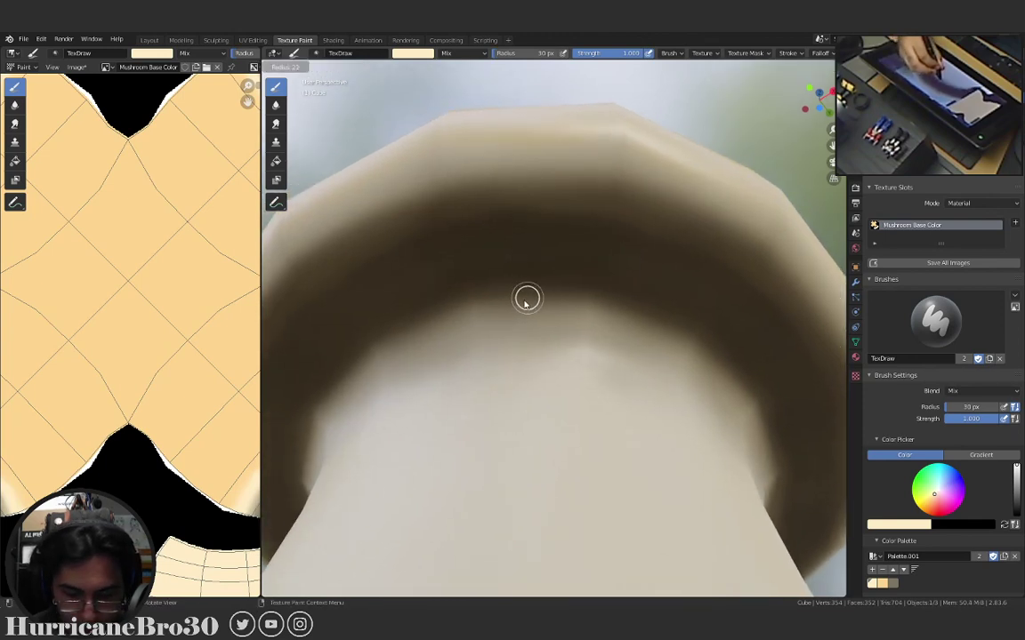
left_click(526, 302)
Paint the first few parallel cream gill lines down the cap underside.
left_click_drag(468, 193, 488, 326)
key("ctrl+z")
left_click_drag(459, 192, 494, 372)
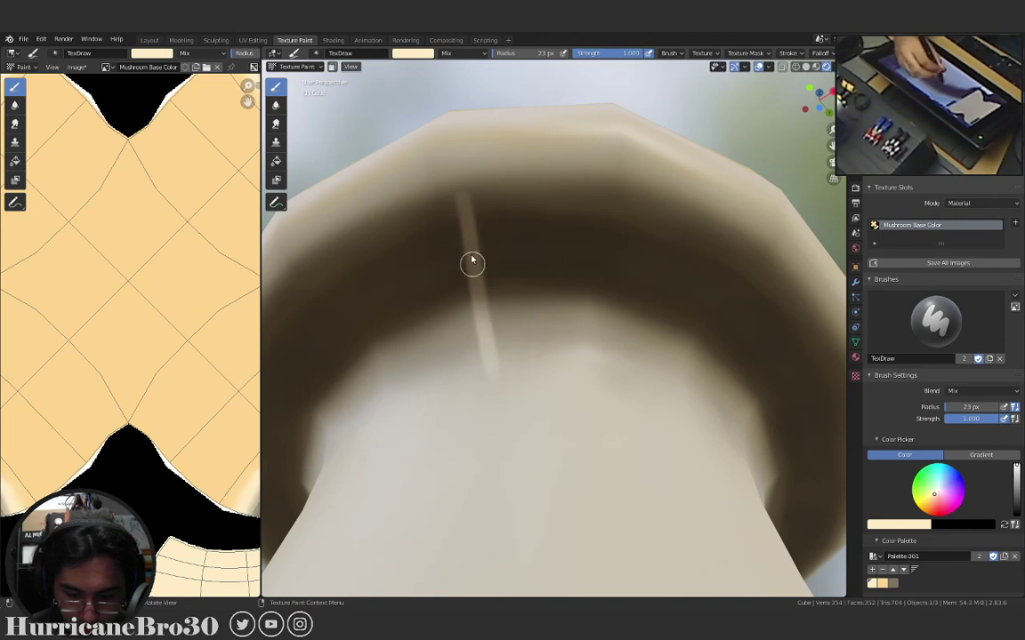
key("ctrl+z")
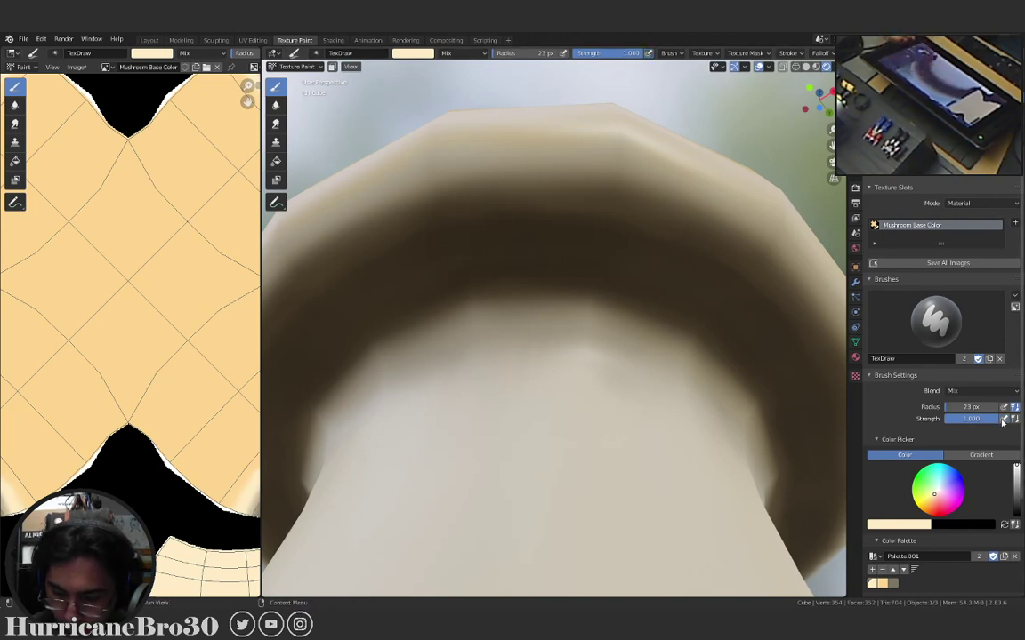
left_click_drag(458, 198, 496, 352)
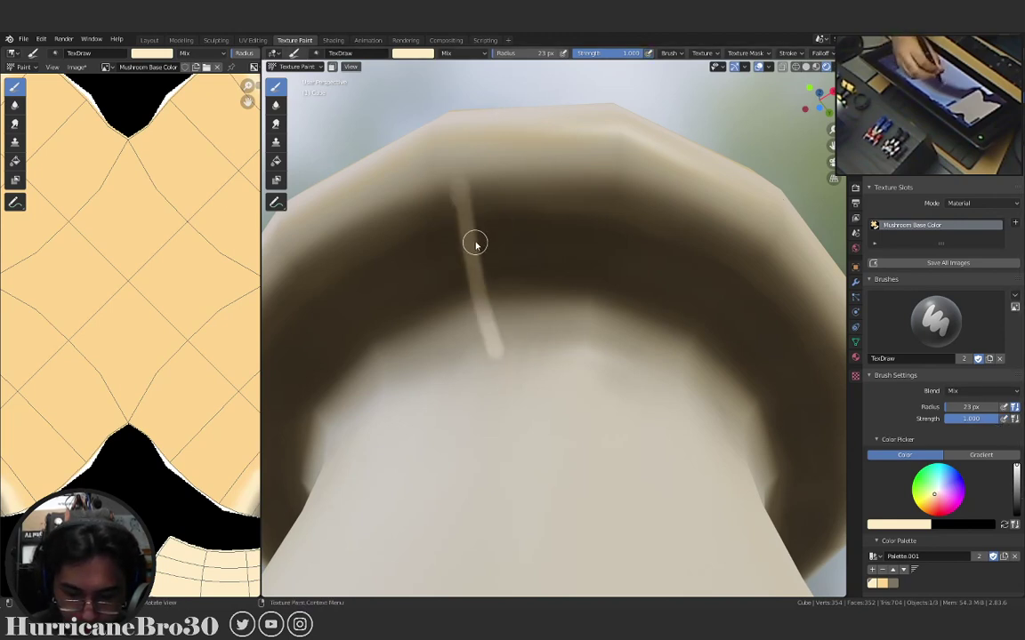
key("ctrl+z")
left_click_drag(457, 190, 485, 352)
key("ctrl+z")
left_click_drag(456, 191, 482, 352)
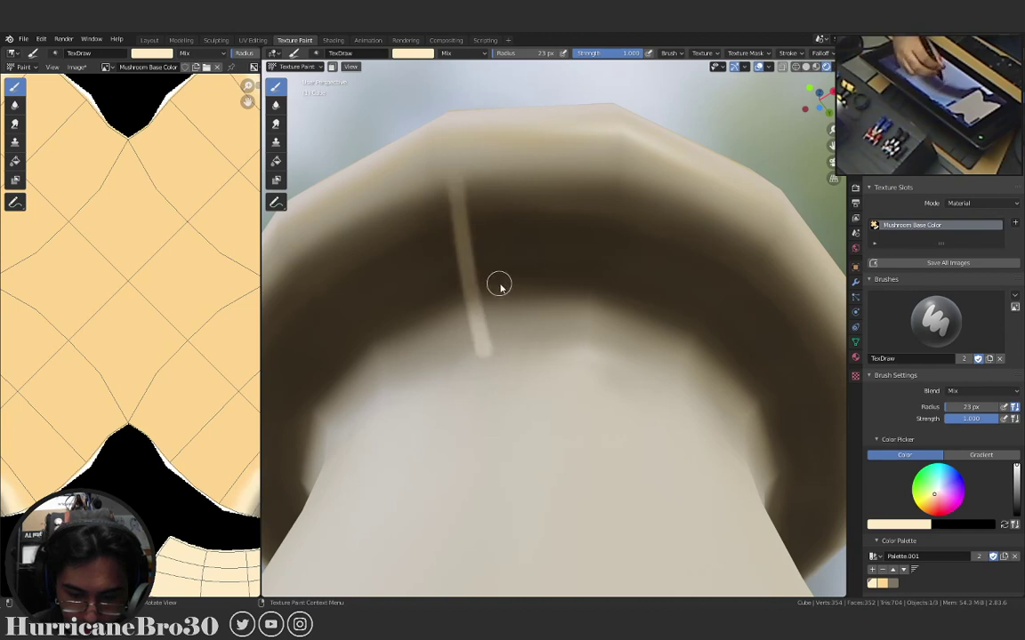
left_click_drag(479, 190, 496, 336)
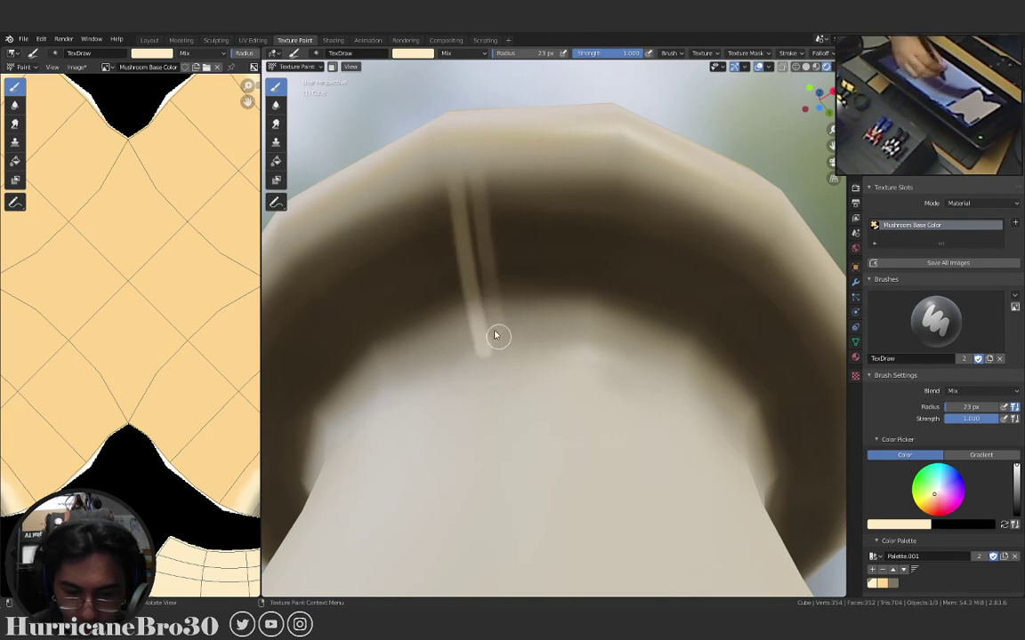
left_click_drag(500, 175, 505, 338)
mouse_move(522, 178)
left_mouse_down()
mouse_move(522, 336)
mouse_move(548, 333)
left_mouse_up()
key("ctrl+z")
left_click_drag(540, 178, 538, 333)
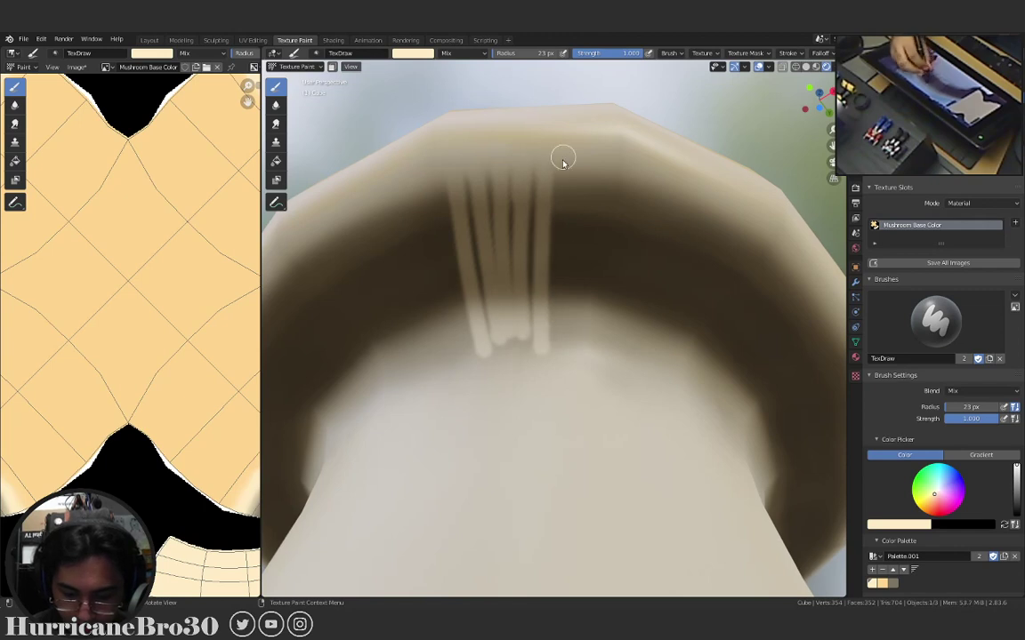
From a new angle, add cream gill lines to the left and between the two groups.
mouse_move(576, 279)
middle_mouse_down()
mouse_move(597, 199)
mouse_move(498, 264)
mouse_move(578, 236)
mouse_move(597, 156)
middle_mouse_up()
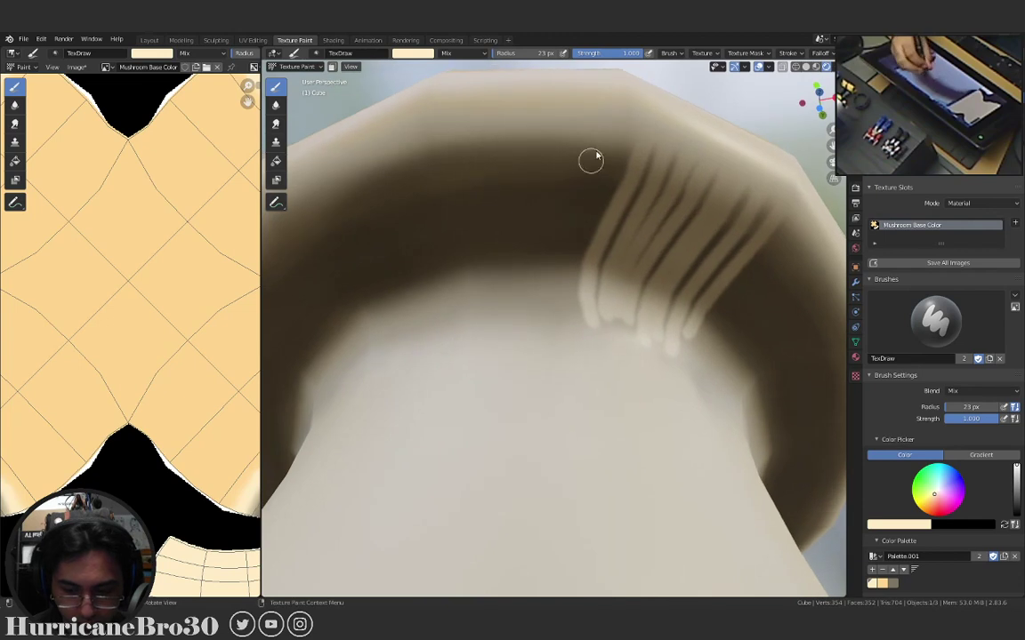
left_click_drag(591, 161, 579, 253)
key("ctrl+z")
mouse_move(519, 135)
left_mouse_down()
mouse_move(519, 298)
mouse_move(494, 302)
left_mouse_up()
mouse_move(471, 142)
left_mouse_down()
mouse_move(469, 302)
mouse_move(456, 298)
left_mouse_up()
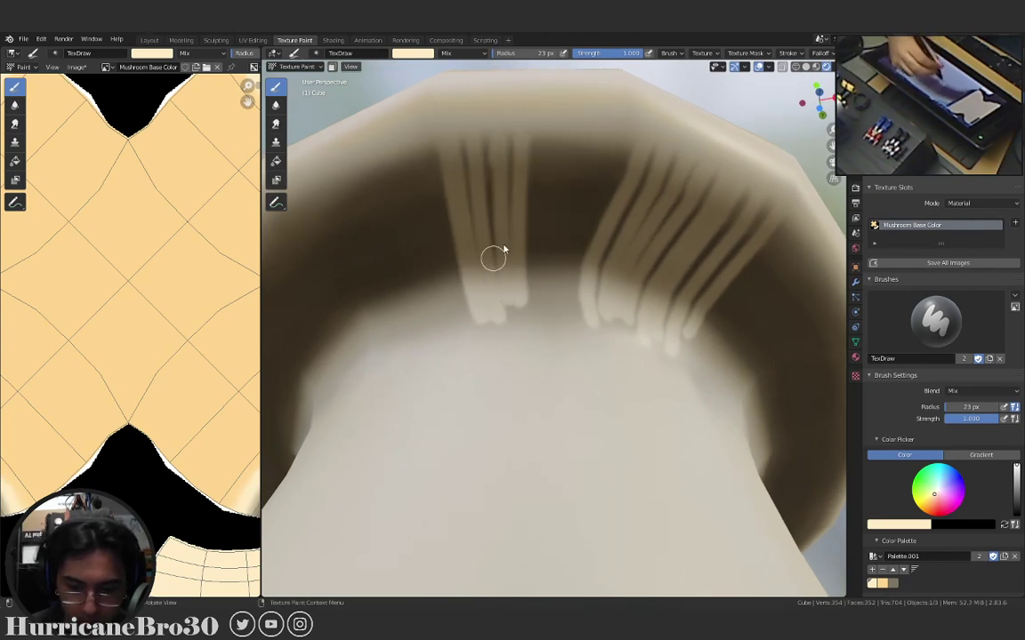
left_click_drag(542, 164, 543, 298)
left_click_drag(560, 142, 560, 298)
left_click_drag(582, 147, 575, 234)
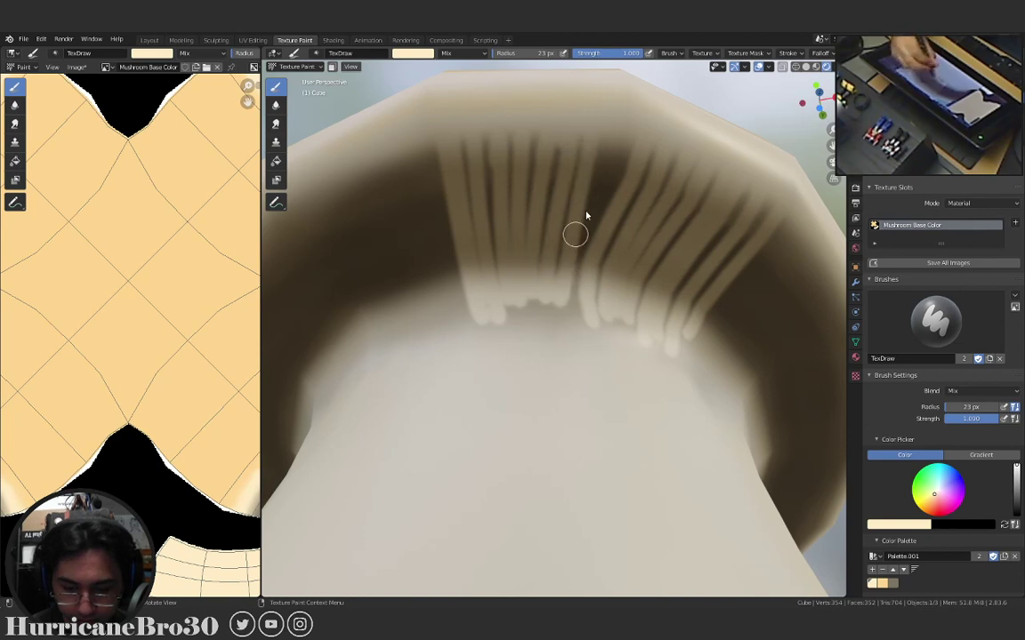
Fill an unpainted dark gap on the underside with several cream gill lines.
mouse_move(554, 177)
middle_mouse_down()
mouse_move(605, 174)
mouse_move(652, 219)
mouse_move(632, 224)
mouse_move(609, 158)
middle_mouse_up()
left_click_drag(588, 138, 565, 277)
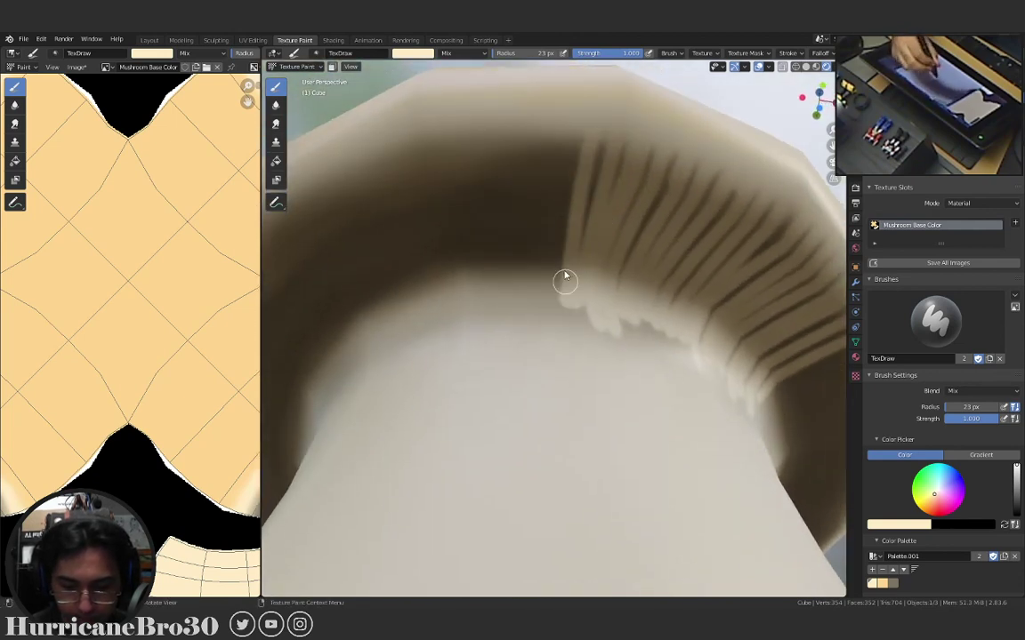
mouse_move(442, 135)
left_mouse_down()
mouse_move(468, 281)
mouse_move(478, 260)
mouse_move(484, 298)
left_mouse_up()
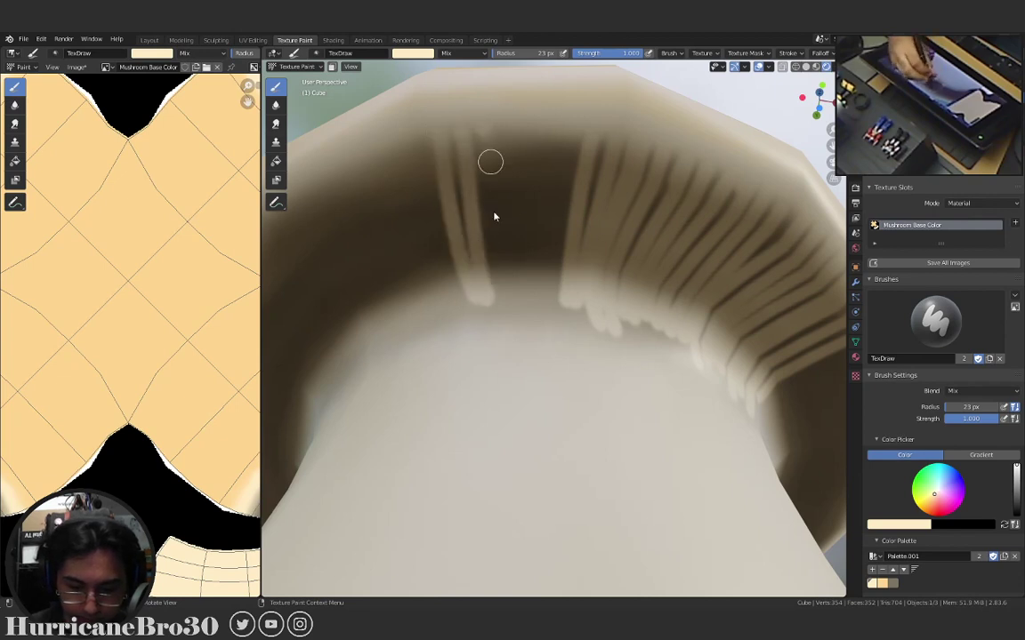
mouse_move(511, 135)
left_mouse_down()
mouse_move(516, 301)
mouse_move(539, 304)
left_mouse_up()
left_click_drag(556, 132, 562, 307)
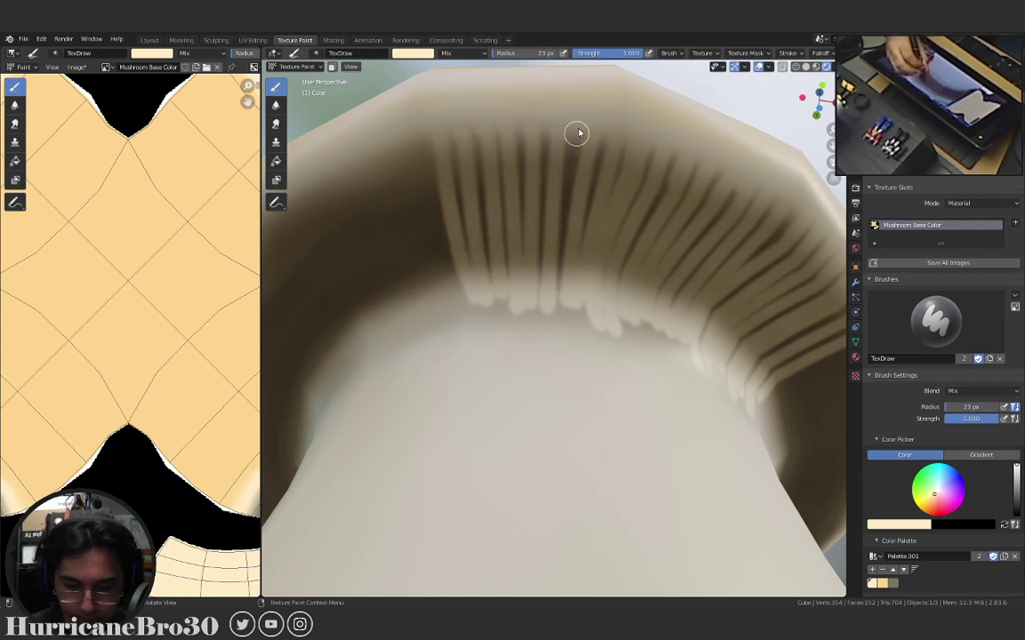
Add a row of side-by-side cream gill lines, joining the left and right groups.
middle_click_drag(556, 165, 594, 163)
mouse_move(624, 164)
middle_mouse_down()
mouse_move(618, 193)
mouse_move(607, 187)
middle_mouse_up()
mouse_move(498, 214)
middle_mouse_down()
mouse_move(528, 195)
mouse_move(541, 168)
mouse_move(536, 178)
middle_mouse_up()
left_click_drag(486, 147, 510, 204)
key("ctrl+z")
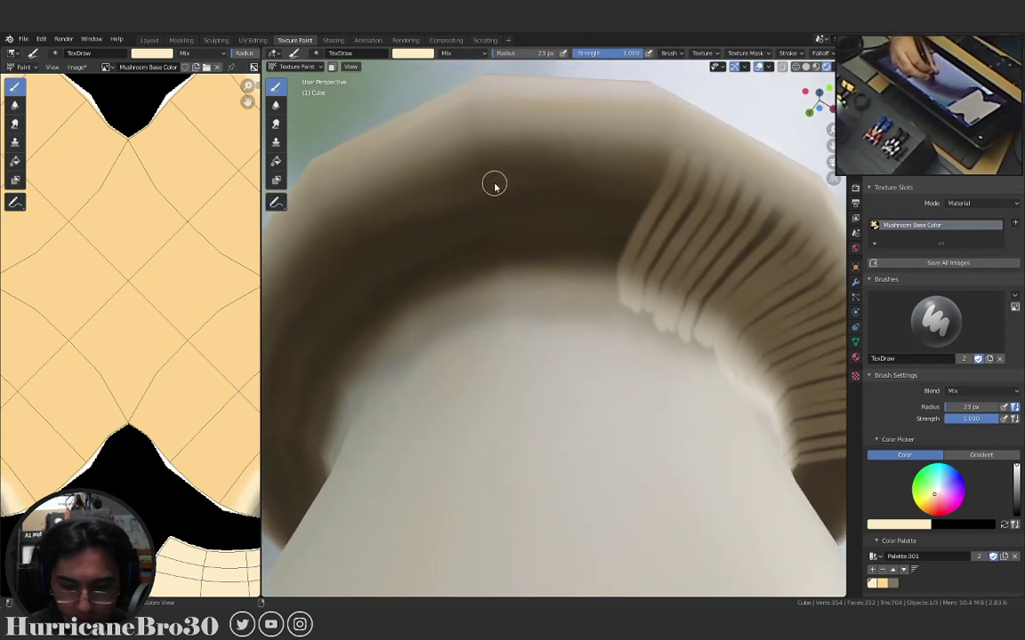
mouse_move(488, 144)
left_mouse_down()
mouse_move(505, 284)
mouse_move(521, 257)
mouse_move(525, 309)
left_mouse_up()
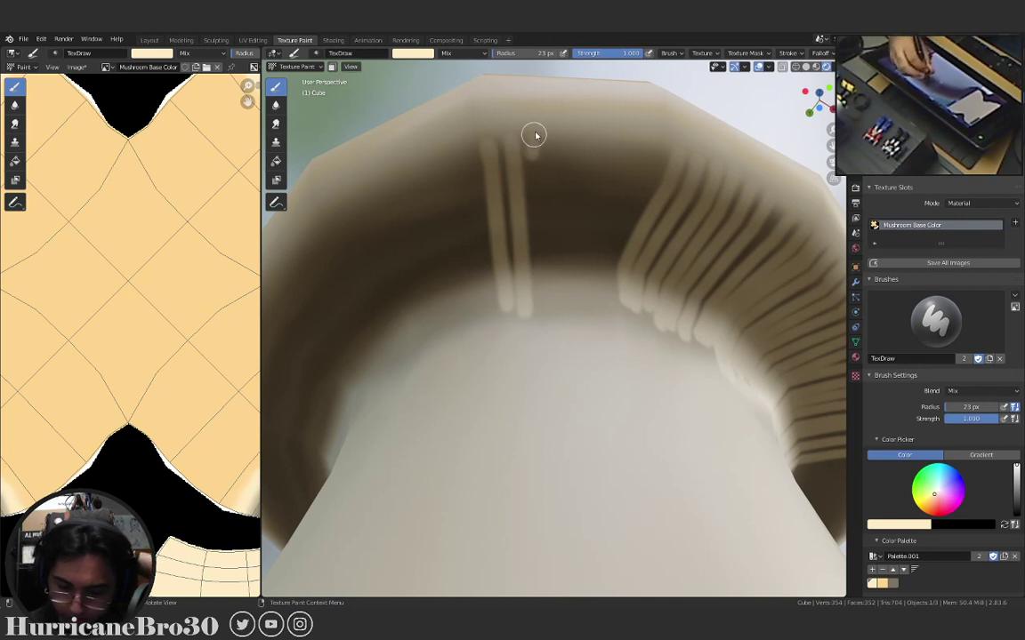
mouse_move(534, 135)
left_mouse_down()
mouse_move(543, 267)
mouse_move(556, 300)
mouse_move(570, 289)
left_mouse_up()
left_click_drag(573, 149, 582, 293)
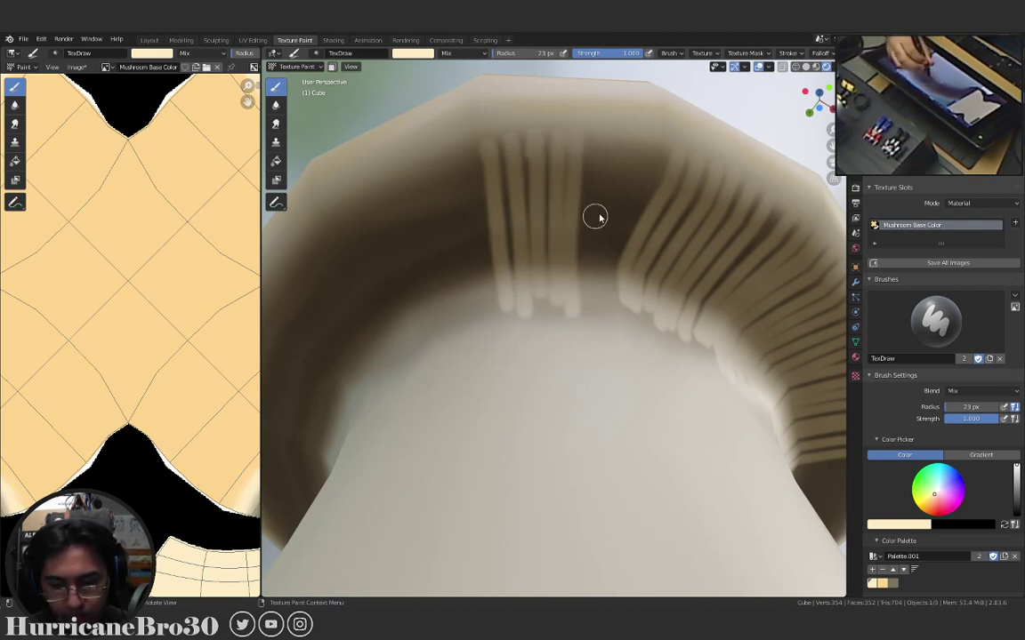
mouse_move(588, 163)
left_mouse_down()
mouse_move(593, 262)
mouse_move(605, 285)
left_mouse_up()
left_click_drag(615, 142, 604, 264)
key("ctrl+z")
key("ctrl+z")
key("ctrl+z")
key("ctrl+z")
key("ctrl+z")
key("ctrl+z")
Paint more cream gill lines on the left, closing the gap between groups.
mouse_move(633, 136)
middle_mouse_down()
mouse_move(665, 137)
mouse_move(670, 173)
mouse_move(520, 224)
middle_mouse_up()
left_click_drag(488, 158, 503, 298)
mouse_move(505, 156)
left_mouse_down()
mouse_move(521, 297)
mouse_move(534, 298)
left_mouse_up()
mouse_move(536, 151)
left_mouse_down()
mouse_move(549, 298)
mouse_move(560, 298)
left_mouse_up()
left_click_drag(574, 153, 582, 298)
left_click_drag(589, 151, 605, 298)
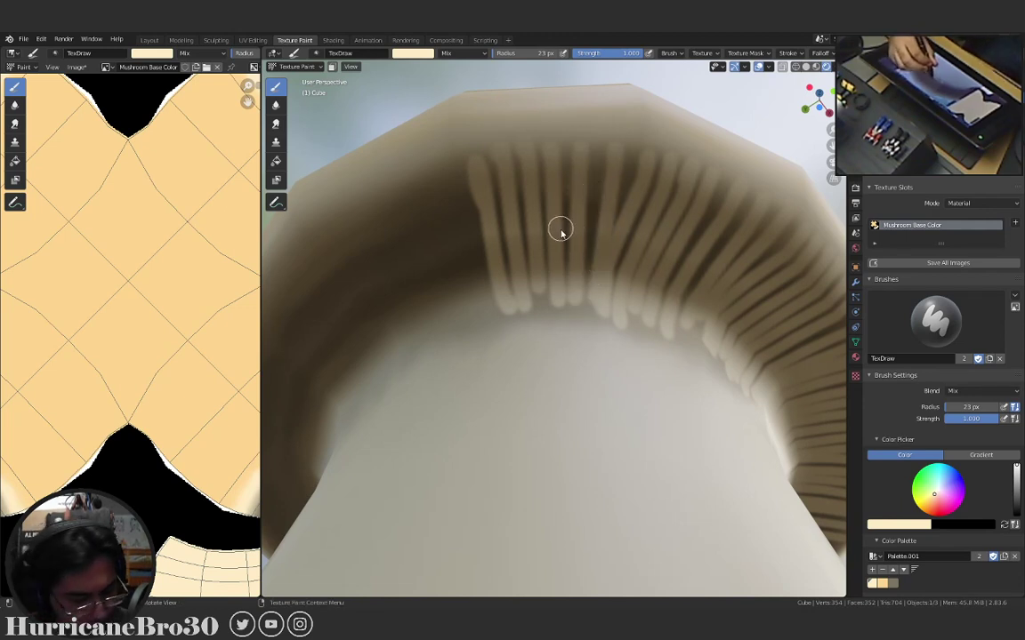
Paint gill lines along the cap's left edge and fill the remaining gap.
mouse_move(518, 244)
middle_mouse_down()
mouse_move(585, 215)
mouse_move(568, 224)
mouse_move(576, 251)
middle_mouse_up()
left_click_drag(566, 158, 552, 280)
mouse_move(419, 153)
left_mouse_down()
mouse_move(454, 246)
mouse_move(444, 149)
mouse_move(477, 281)
left_mouse_up()
key("ctrl+z")
key("ctrl+z")
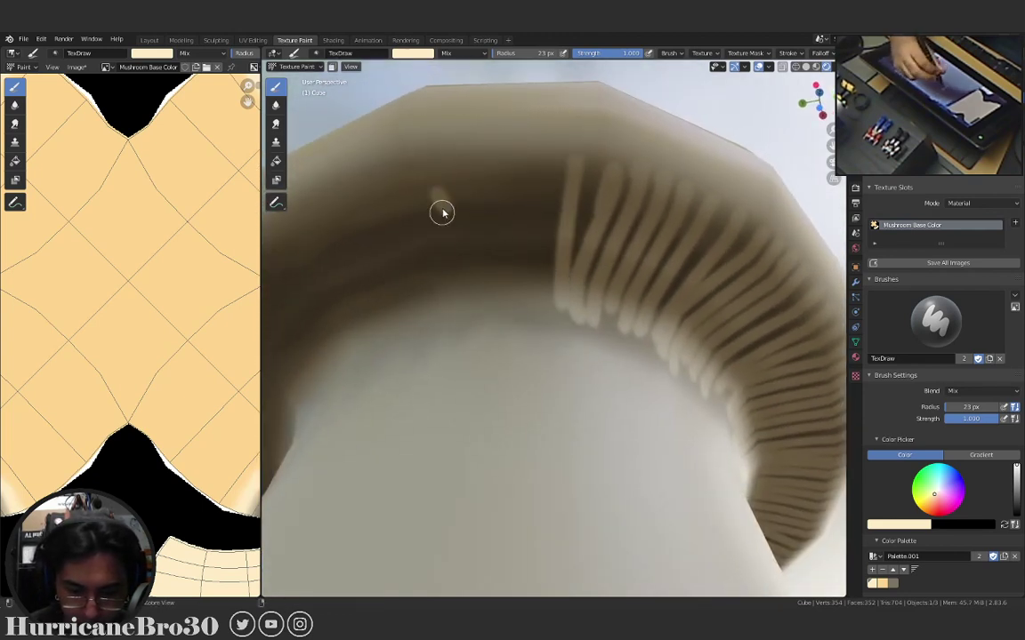
mouse_move(426, 151)
left_mouse_down()
mouse_move(455, 307)
mouse_move(476, 302)
left_mouse_up()
left_click_drag(467, 147, 505, 320)
mouse_move(511, 147)
left_mouse_down()
mouse_move(521, 281)
mouse_move(536, 298)
left_mouse_up()
left_click_drag(545, 142, 557, 254)
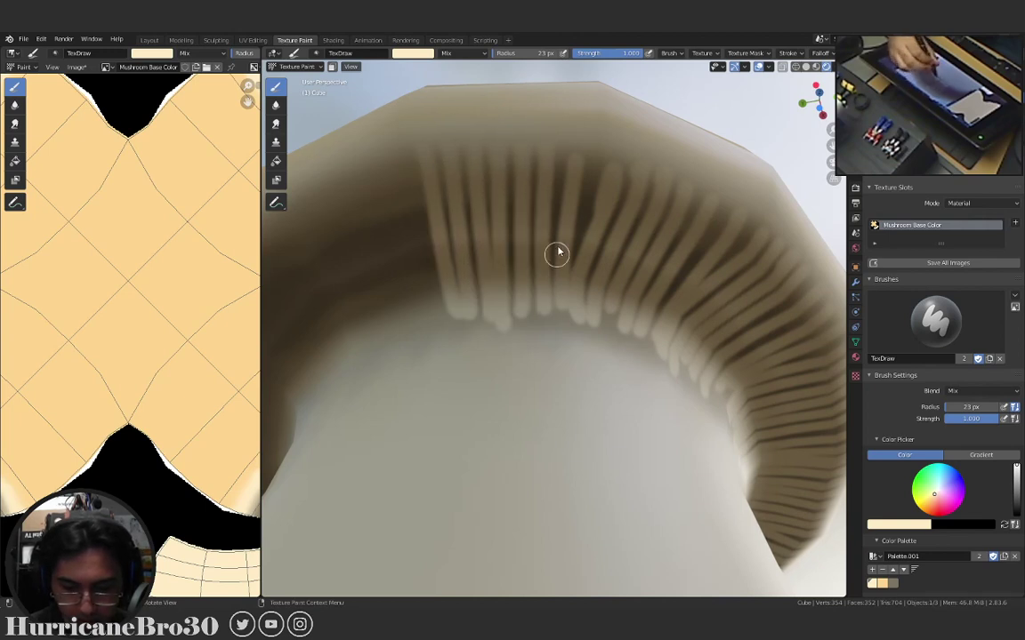
Cover another unpainted part of the underside with cream gill lines extending right.
mouse_move(532, 187)
middle_mouse_down()
mouse_move(531, 220)
mouse_move(640, 247)
mouse_move(617, 232)
mouse_move(552, 247)
middle_mouse_up()
mouse_move(498, 254)
left_mouse_down()
mouse_move(476, 182)
mouse_move(514, 330)
left_mouse_up()
key("ctrl+z")
mouse_move(500, 162)
left_mouse_down()
mouse_move(532, 331)
mouse_move(551, 325)
left_mouse_up()
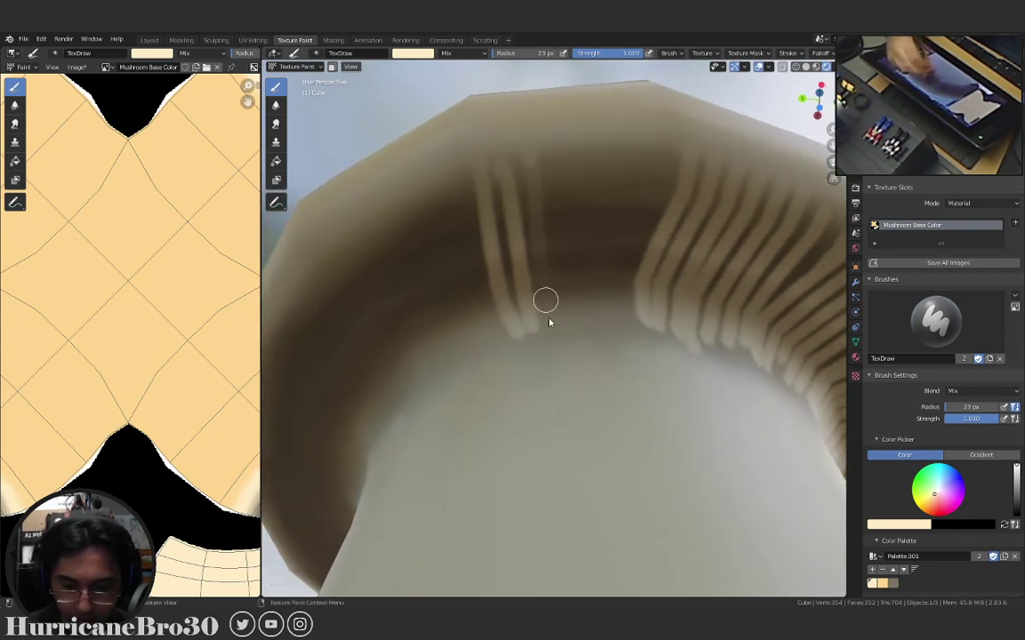
mouse_move(562, 156)
left_mouse_down()
mouse_move(551, 320)
mouse_move(570, 307)
left_mouse_up()
mouse_move(591, 142)
left_mouse_down()
mouse_move(587, 312)
mouse_move(627, 336)
mouse_move(570, 307)
left_mouse_up()
mouse_move(601, 236)
middle_mouse_down()
mouse_move(633, 238)
mouse_move(686, 187)
mouse_move(721, 198)
mouse_move(555, 199)
middle_mouse_up()
Add a final set of cream gill strokes, then orbit to view the cap from another angle.
left_click_drag(489, 144, 486, 297)
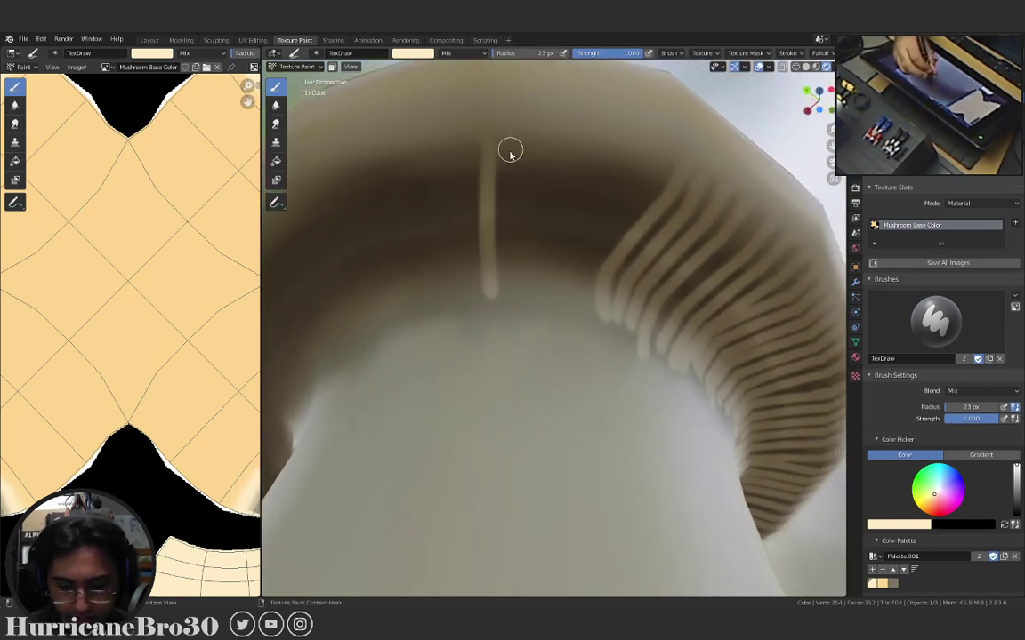
key("ctrl+z")
mouse_move(480, 147)
left_mouse_down()
mouse_move(480, 294)
mouse_move(498, 331)
left_mouse_up()
mouse_move(520, 142)
left_mouse_down()
mouse_move(519, 302)
mouse_move(537, 307)
left_mouse_up()
mouse_move(559, 147)
left_mouse_down()
mouse_move(555, 307)
mouse_move(576, 302)
left_mouse_up()
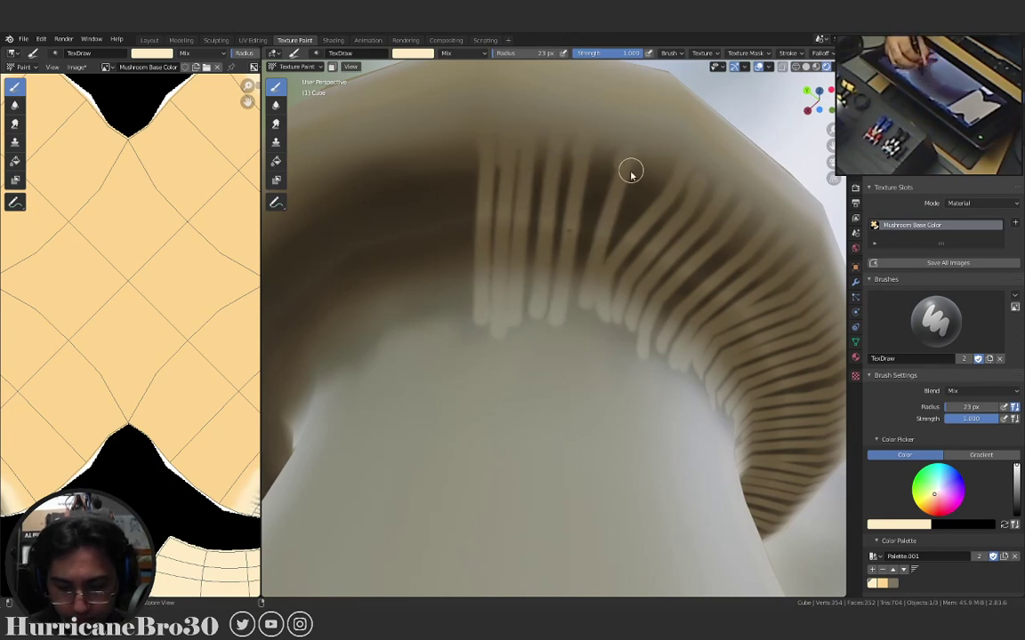
middle_click_drag(629, 174, 522, 192)
left_click_drag(473, 162, 474, 307)
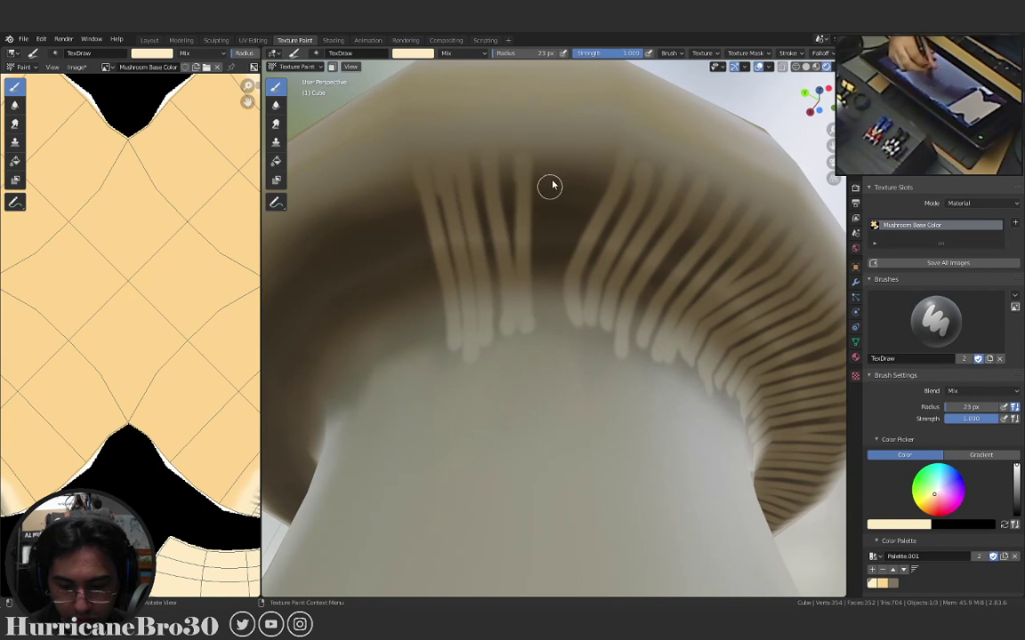
middle_click_drag(544, 300, 589, 194)
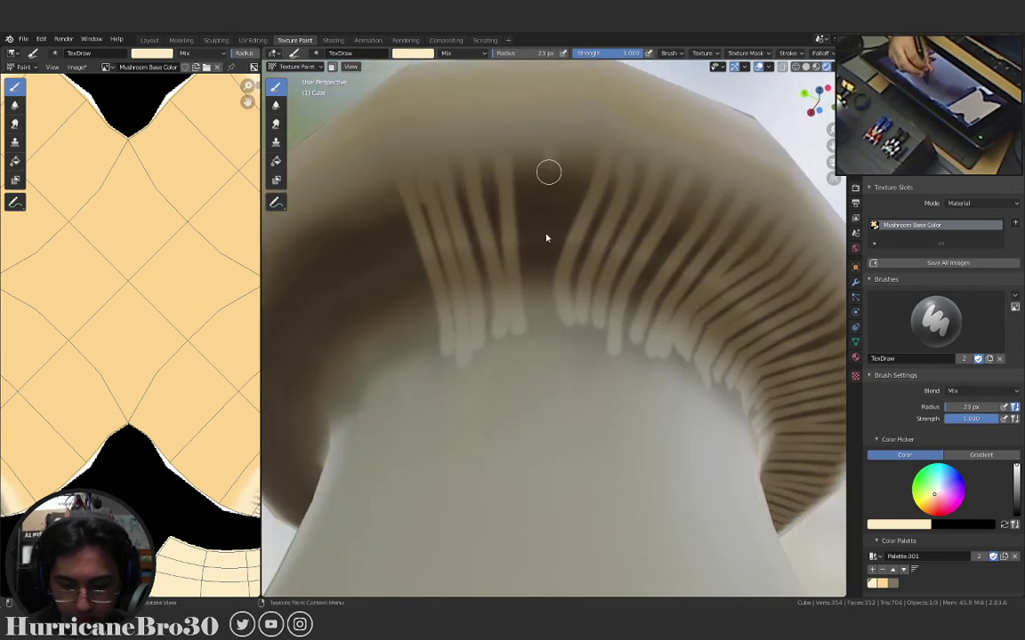
mouse_move(546, 237)
middle_mouse_down()
mouse_move(541, 217)
mouse_move(637, 240)
mouse_move(642, 258)
mouse_move(629, 257)
mouse_move(702, 197)
mouse_move(622, 210)
middle_mouse_up()
Paint cream gill strokes extending rightward from the existing ones on the underside.
mouse_move(473, 158)
left_mouse_down()
mouse_move(489, 253)
mouse_move(508, 289)
left_mouse_up()
key("ctrl+z")
key("ctrl+z")
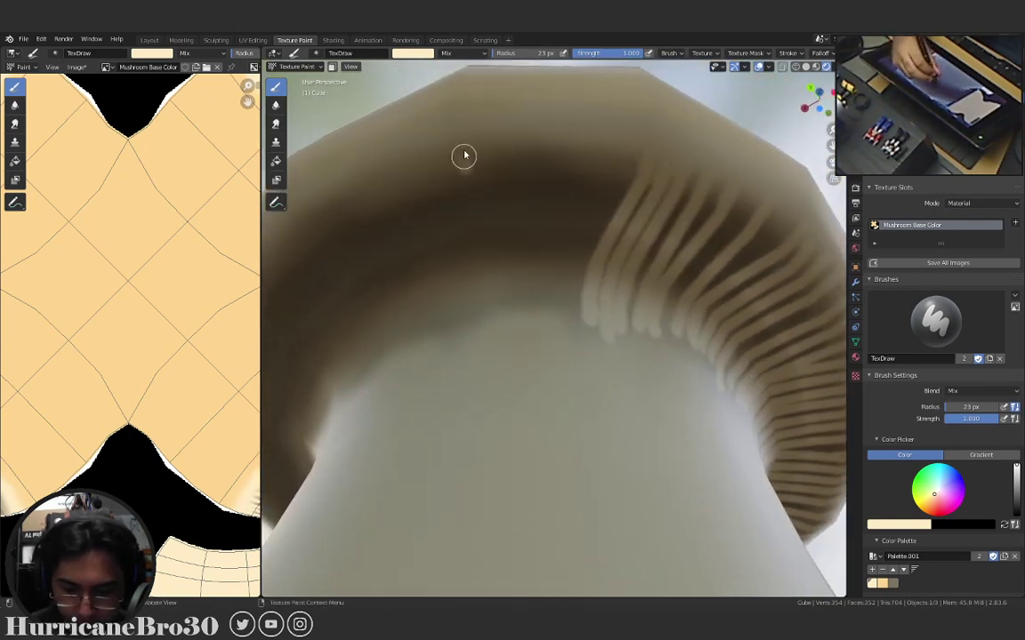
left_click_drag(464, 156, 487, 316)
mouse_move(489, 142)
left_mouse_down()
mouse_move(507, 316)
mouse_move(525, 316)
left_mouse_up()
left_click_drag(543, 147, 547, 312)
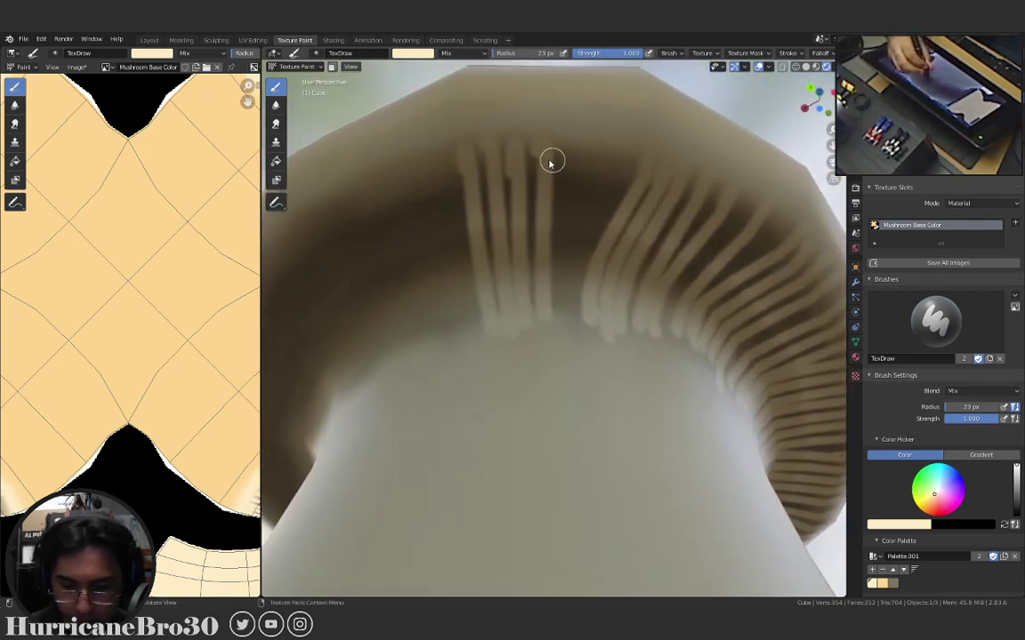
key("ctrl+z")
key("ctrl+z")
mouse_move(520, 131)
left_mouse_down()
mouse_move(525, 310)
mouse_move(558, 307)
left_mouse_up()
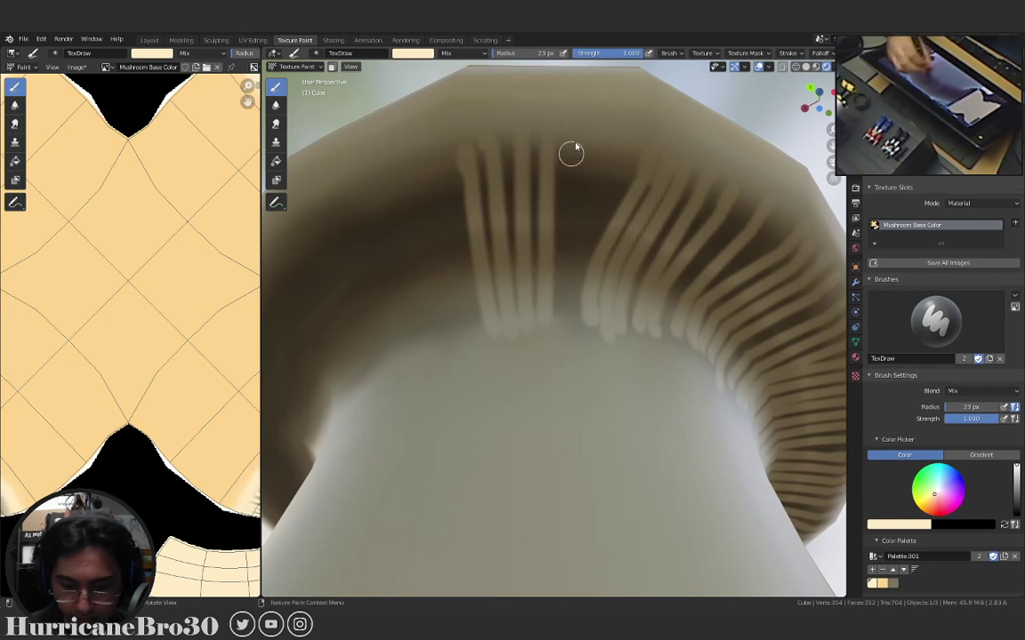
mouse_move(572, 156)
left_mouse_down()
mouse_move(568, 282)
mouse_move(619, 144)
mouse_move(581, 333)
left_mouse_up()
Add more side-by-side cream gill strokes to the right from two new angles.
middle_click_drag(563, 160, 630, 241)
left_click_drag(509, 136, 524, 257)
key("ctrl+z")
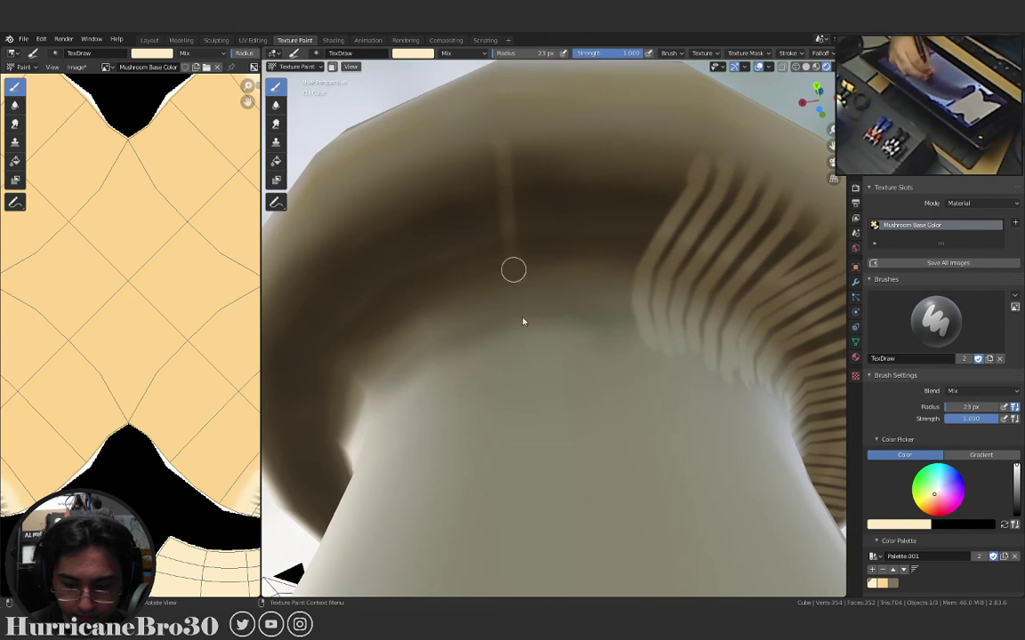
mouse_move(502, 139)
left_mouse_down()
mouse_move(516, 302)
mouse_move(542, 346)
left_mouse_up()
mouse_move(570, 136)
left_mouse_down()
mouse_move(567, 335)
mouse_move(588, 326)
mouse_move(620, 335)
left_mouse_up()
mouse_move(556, 209)
middle_mouse_down()
mouse_move(604, 208)
mouse_move(608, 224)
mouse_move(551, 233)
middle_mouse_up()
left_click_drag(503, 164, 523, 320)
left_click_drag(524, 147, 547, 343)
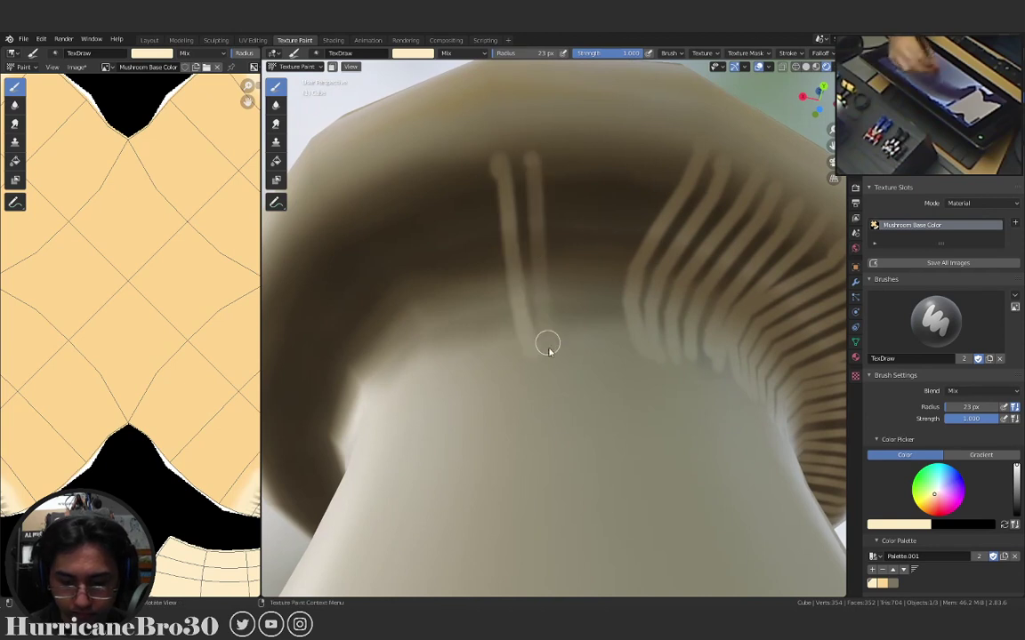
mouse_move(558, 143)
left_mouse_down()
mouse_move(565, 334)
mouse_move(588, 320)
left_mouse_up()
key("ctrl+z")
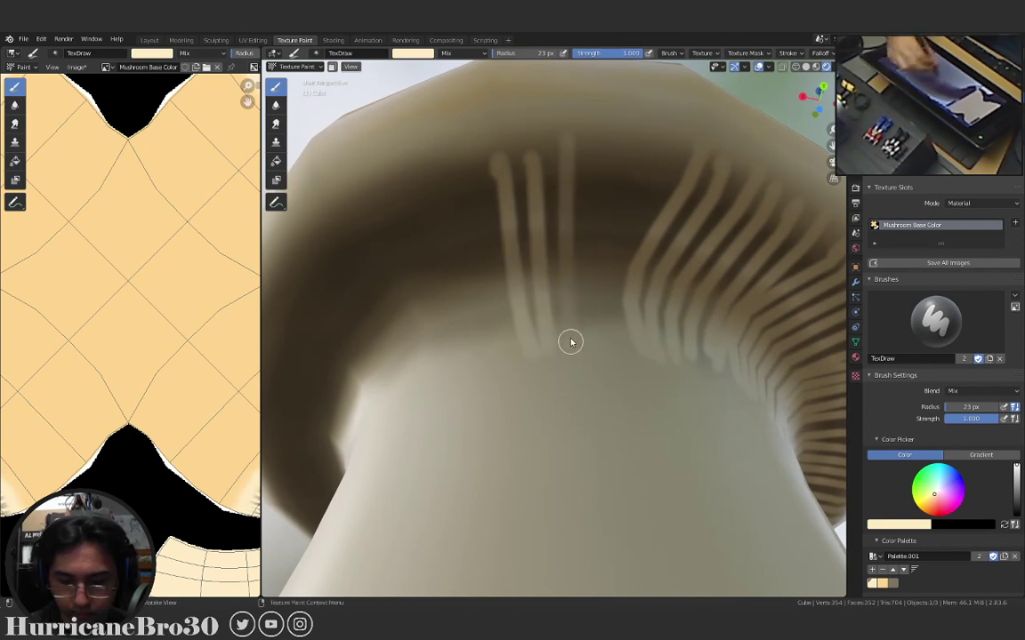
mouse_move(598, 138)
left_mouse_down()
mouse_move(592, 328)
mouse_move(631, 134)
left_mouse_up()
Paint parallel cream gill strokes across the dark band on the cap's left side.
mouse_move(675, 146)
middle_mouse_down()
mouse_move(638, 192)
mouse_move(549, 141)
middle_mouse_up()
left_click_drag(495, 125, 515, 307)
mouse_move(524, 225)
middle_mouse_down()
mouse_move(548, 254)
mouse_move(524, 219)
mouse_move(517, 270)
mouse_move(447, 193)
middle_mouse_up()
left_click_drag(503, 342, 471, 183)
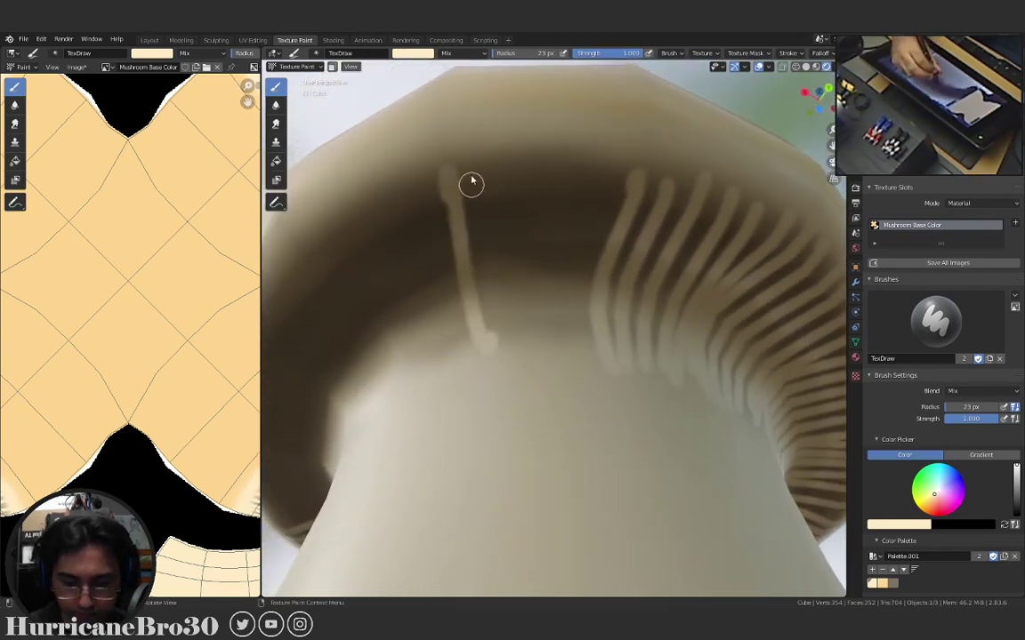
key("ctrl+z")
mouse_move(501, 342)
left_mouse_down()
mouse_move(468, 160)
mouse_move(498, 156)
mouse_move(476, 147)
mouse_move(519, 132)
mouse_move(571, 338)
left_mouse_up()
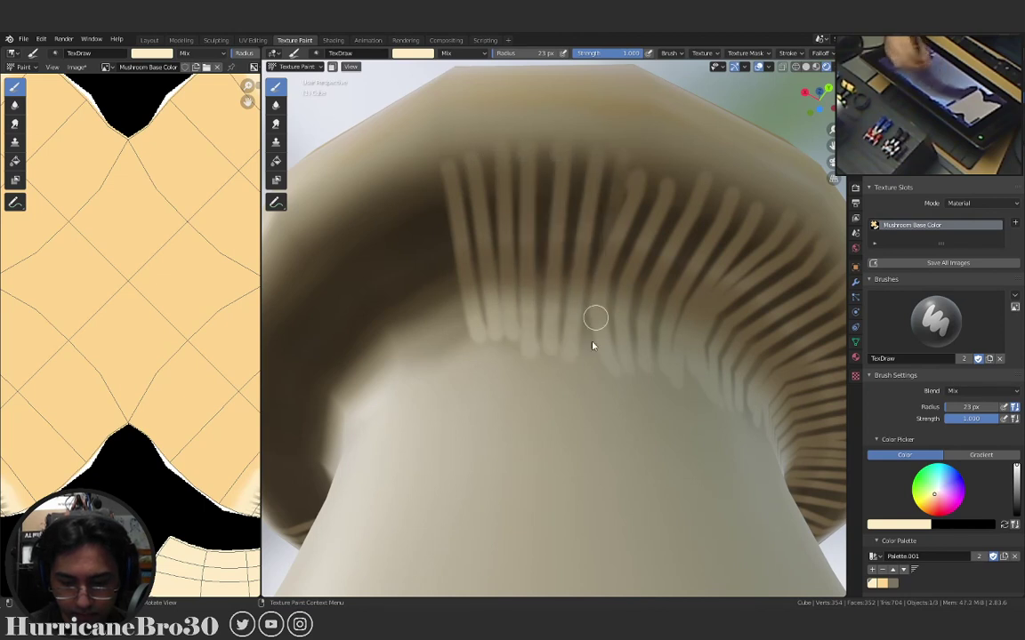
middle_click_drag(555, 265, 646, 267)
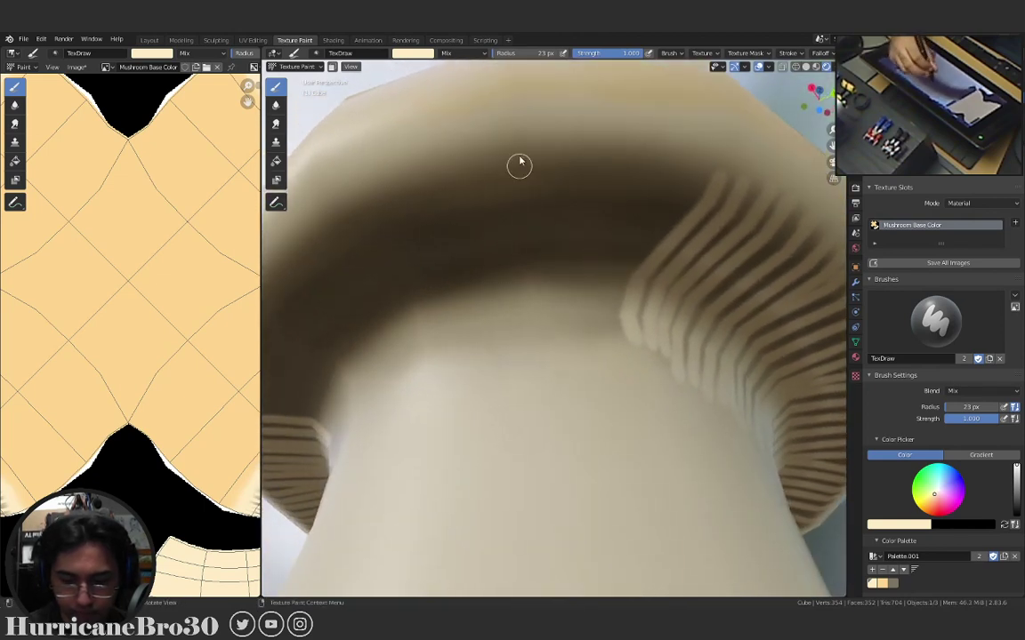
mouse_move(523, 346)
left_mouse_down()
mouse_move(521, 156)
mouse_move(544, 151)
left_mouse_up()
left_click_drag(573, 351, 572, 149)
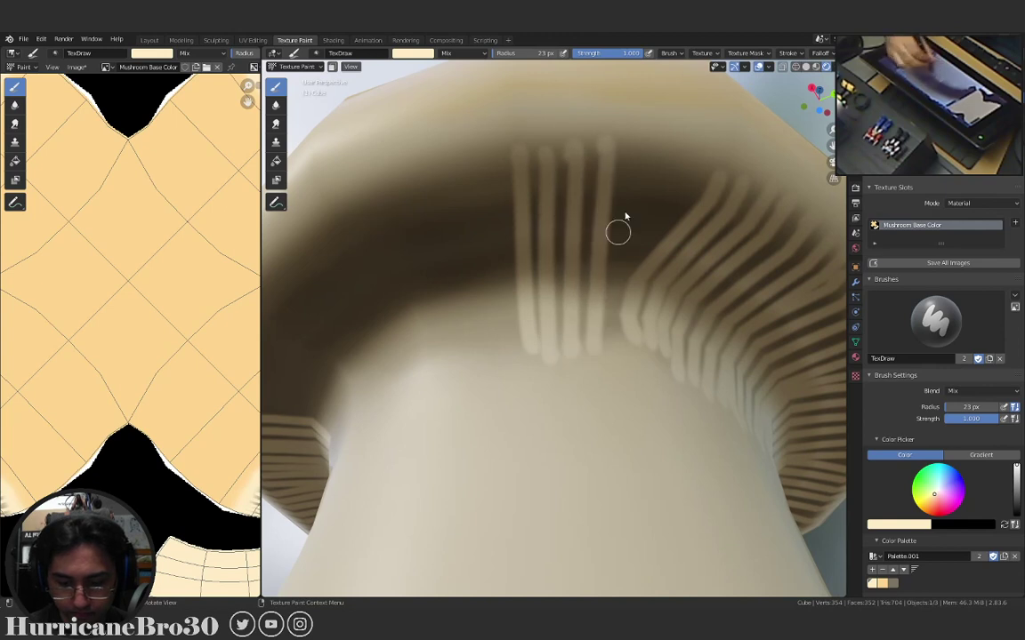
Start a fresh run of cream gill strokes in the middle of the dark band.
mouse_move(627, 280)
middle_mouse_down()
mouse_move(645, 206)
mouse_move(557, 156)
middle_mouse_up()
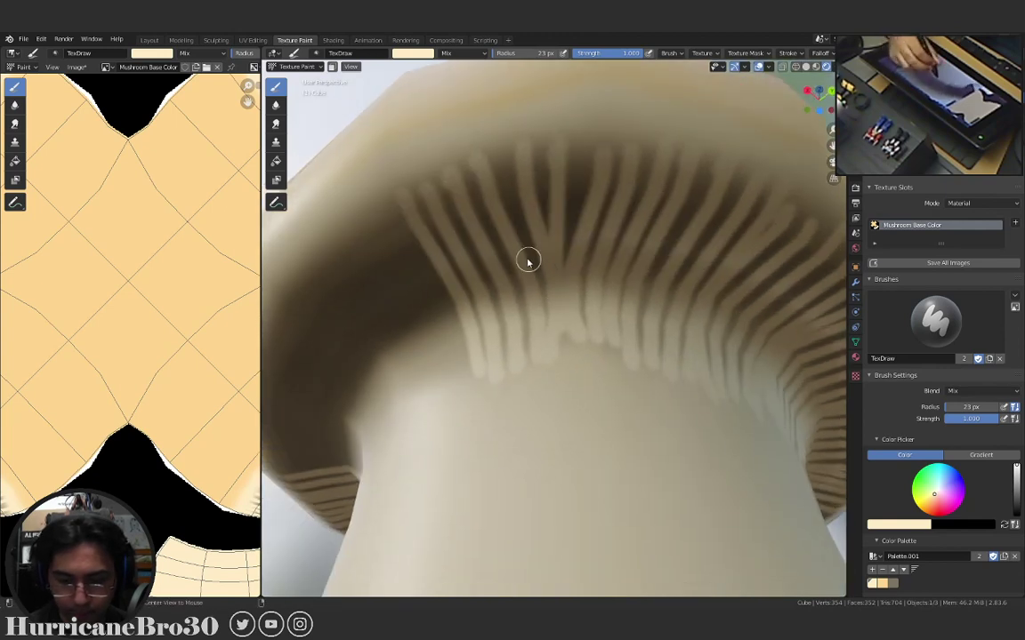
mouse_move(528, 260)
middle_mouse_down()
mouse_move(583, 259)
mouse_move(537, 247)
mouse_move(536, 233)
middle_mouse_up()
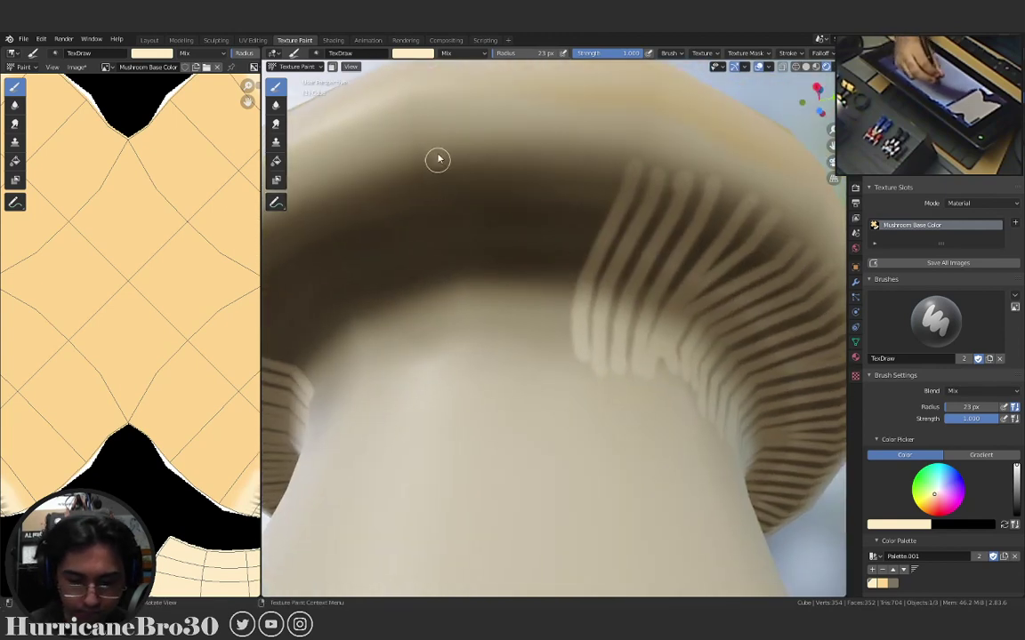
mouse_move(437, 159)
left_mouse_down()
mouse_move(442, 333)
mouse_move(464, 331)
left_mouse_up()
left_click_drag(490, 142, 491, 334)
mouse_move(522, 141)
left_mouse_down()
mouse_move(524, 331)
mouse_move(490, 307)
mouse_move(516, 298)
left_mouse_up()
mouse_move(529, 191)
middle_mouse_down()
mouse_move(532, 210)
mouse_move(627, 264)
mouse_move(624, 247)
middle_mouse_up()
left_click_drag(496, 149, 495, 307)
Try cream gill strokes on the left of the underside, undoing the misplaced ones and a stray blob.
left_click_drag(532, 153, 534, 342)
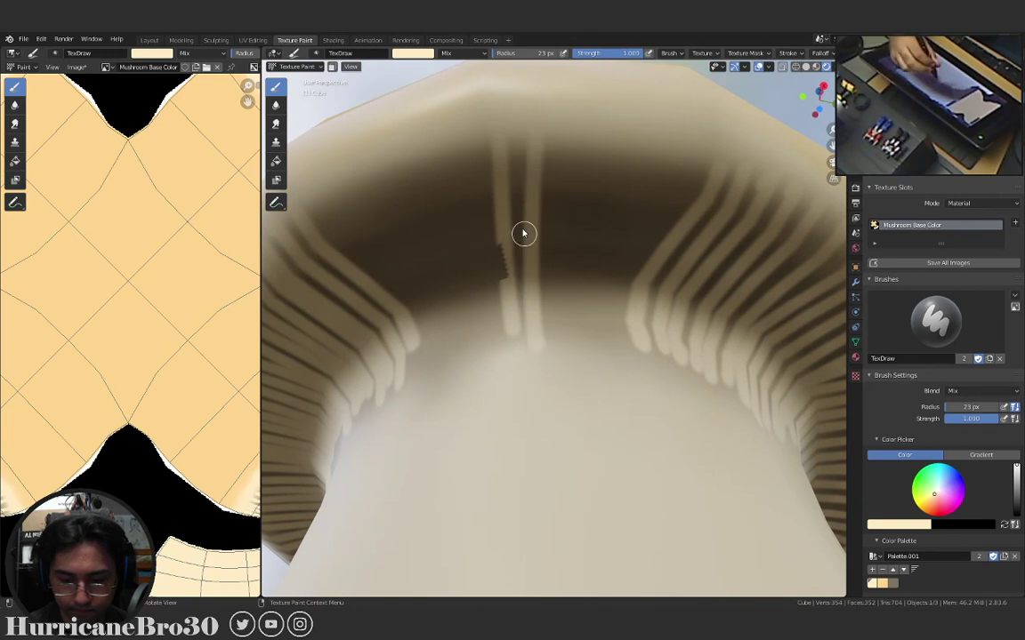
key("ctrl+z")
key("ctrl+z")
key("ctrl+shift+z")
key("ctrl+z")
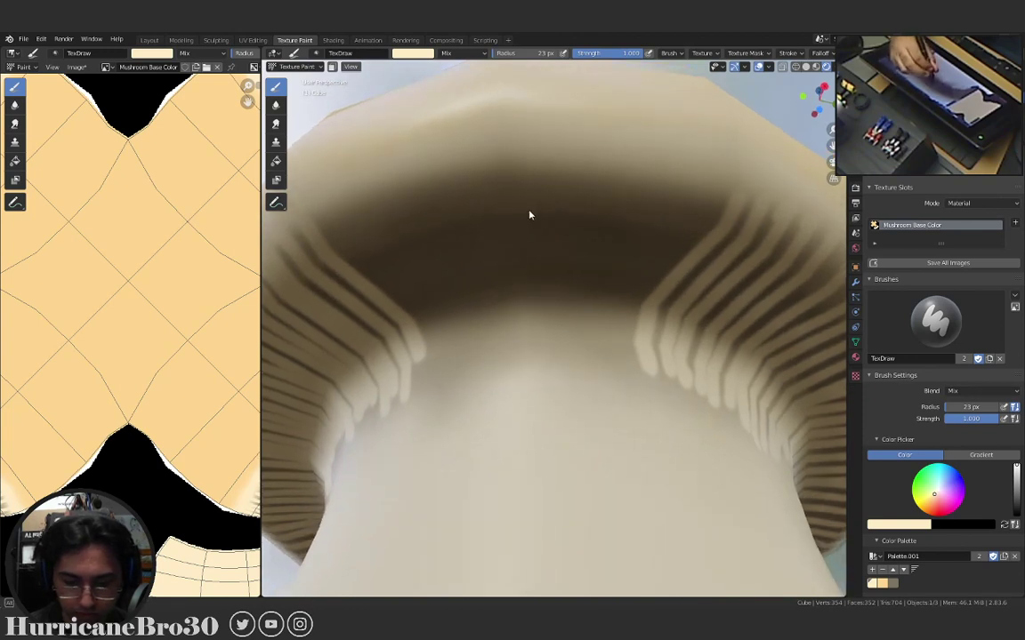
left_click_drag(508, 142, 519, 289)
key("ctrl+z")
mouse_move(476, 165)
left_mouse_down()
mouse_move(492, 334)
mouse_move(509, 337)
left_mouse_up()
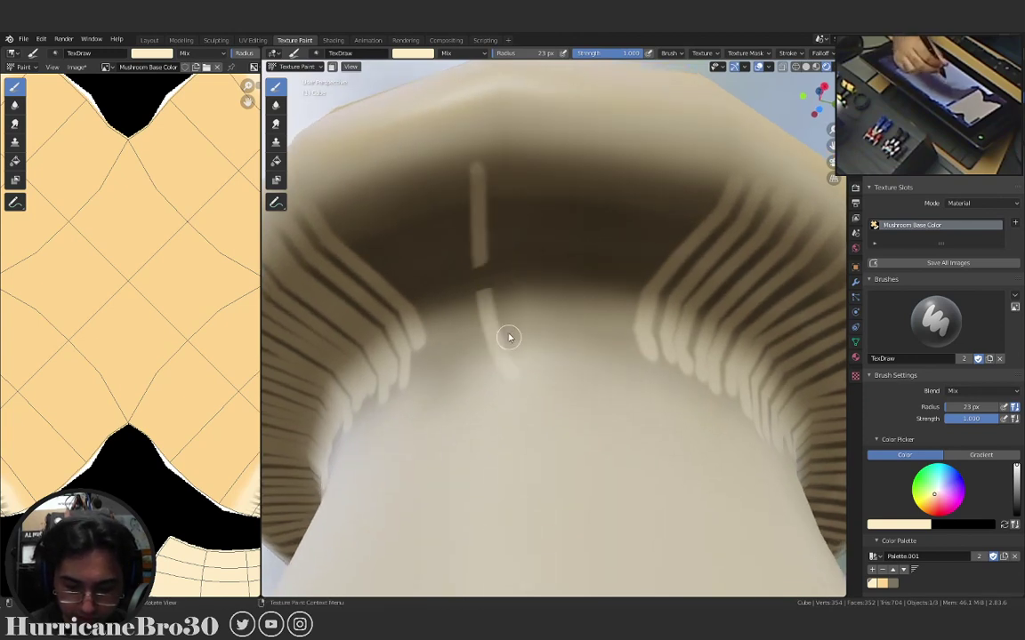
middle_click_drag(509, 337, 597, 363)
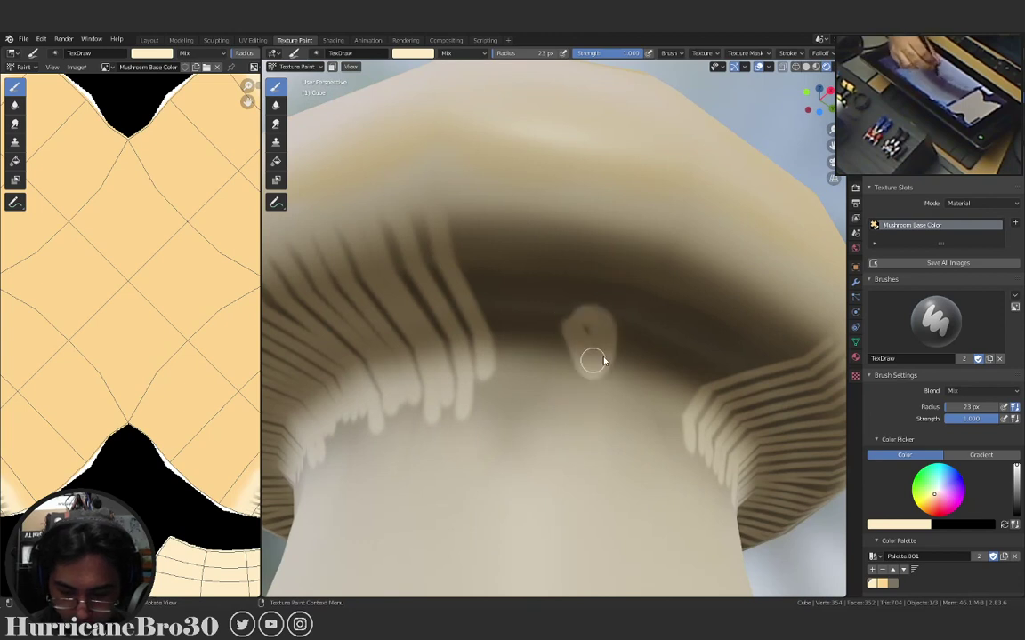
key("ctrl+z")
Test vertical gill strokes across the underside from several angles, undoing each badly placed one.
left_click_drag(617, 228, 605, 382)
key("ctrl+z")
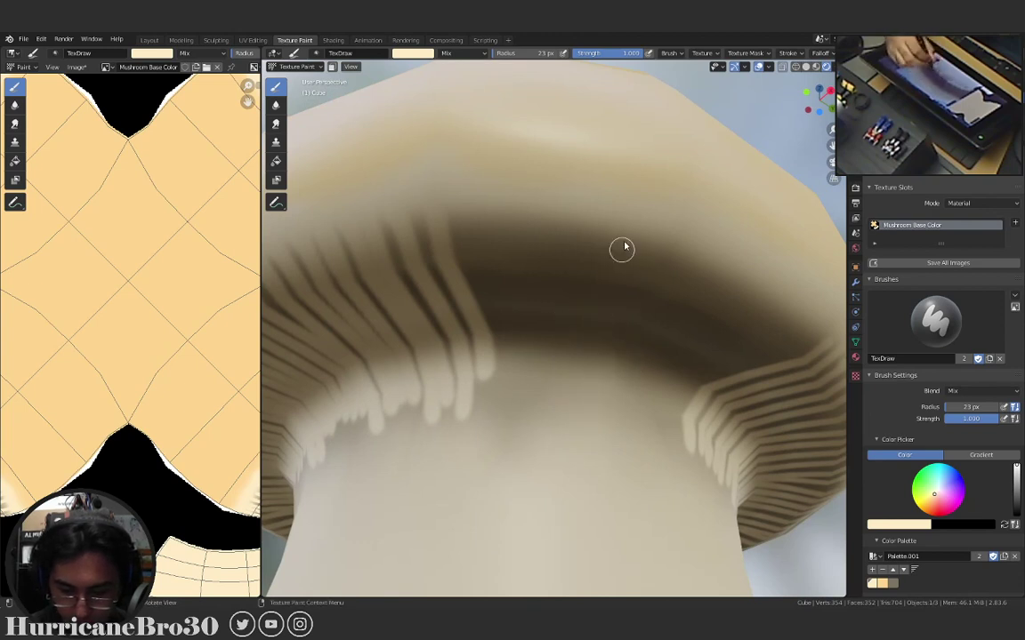
left_click_drag(629, 231, 589, 378)
key("ctrl+z")
middle_click_drag(642, 345, 604, 321)
left_click_drag(521, 228, 531, 397)
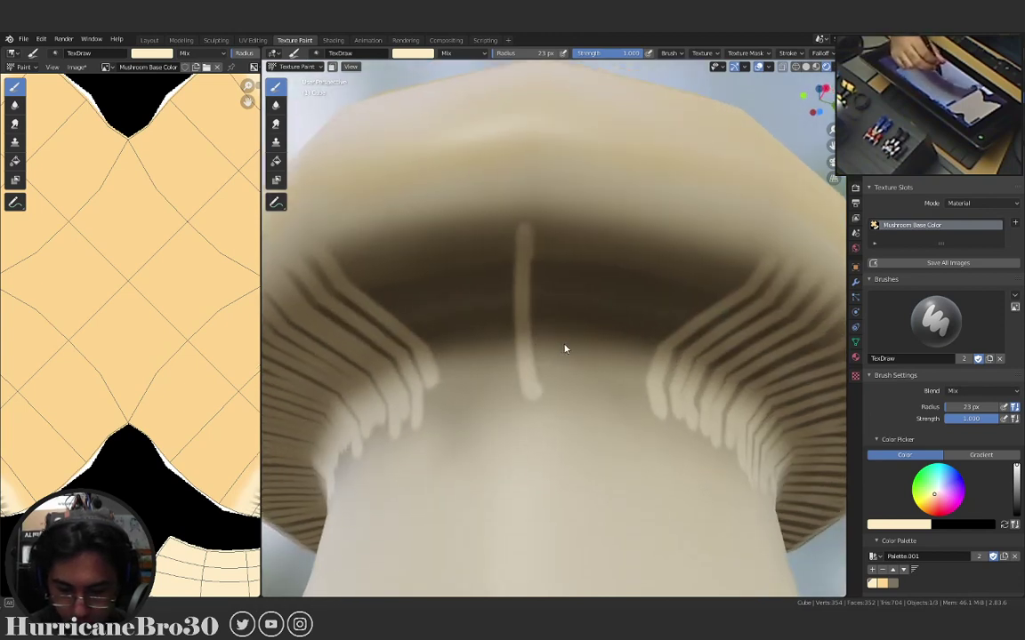
key("ctrl+z")
mouse_move(565, 348)
middle_mouse_down()
mouse_move(583, 253)
mouse_move(573, 265)
middle_mouse_up()
left_click_drag(514, 202, 523, 373)
mouse_move(524, 372)
middle_mouse_down()
mouse_move(551, 320)
mouse_move(534, 191)
middle_mouse_up()
key("ctrl+z")
Settle a thin cream gill stroke down the cap, redrawing it slightly longer.
left_click_drag(528, 136, 527, 350)
middle_click_drag(546, 230, 556, 236)
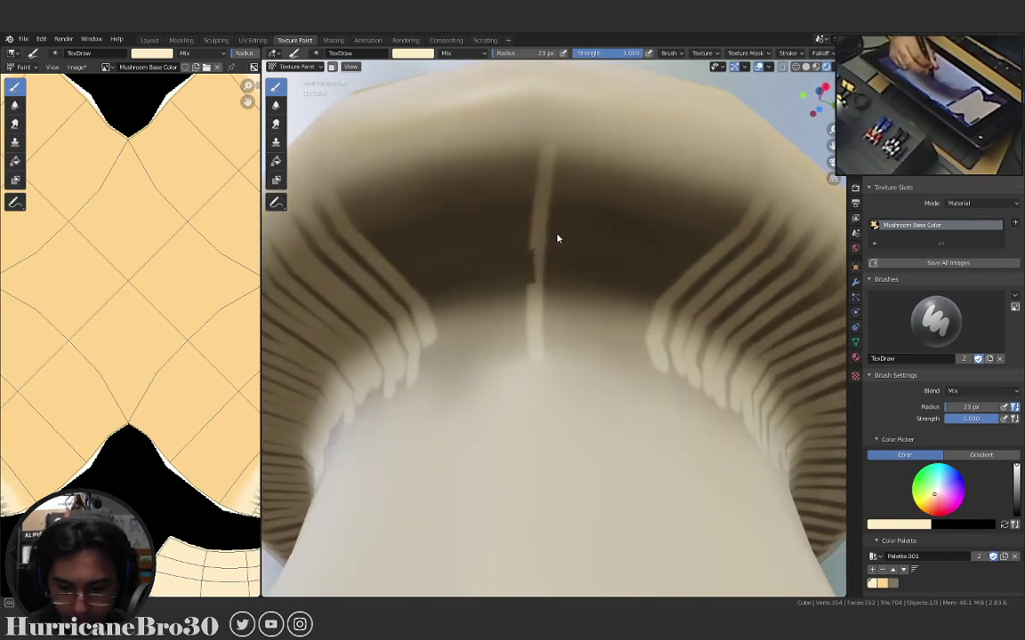
key("ctrl+z")
left_click_drag(544, 142, 542, 299)
key("ctrl+z")
middle_click_drag(544, 175, 563, 200)
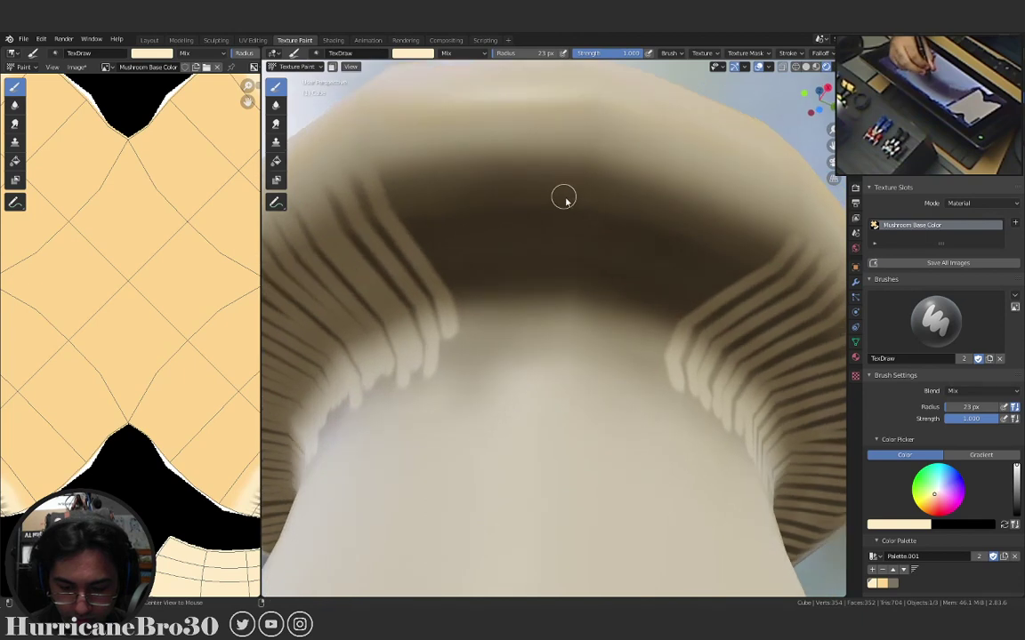
left_click_drag(591, 160, 566, 307)
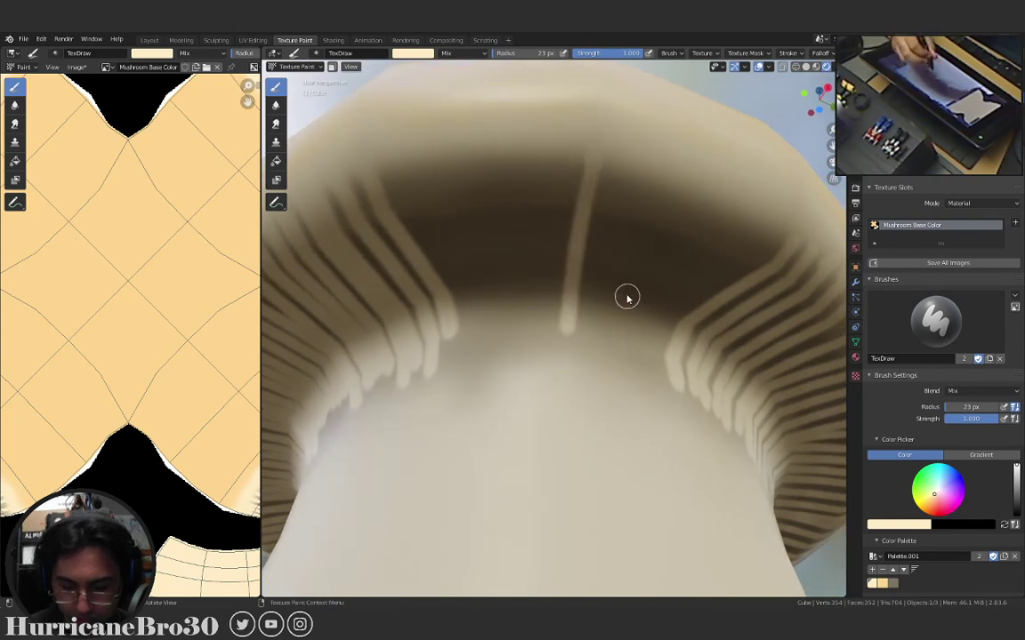
key("ctrl+z")
left_click_drag(592, 160, 570, 311)
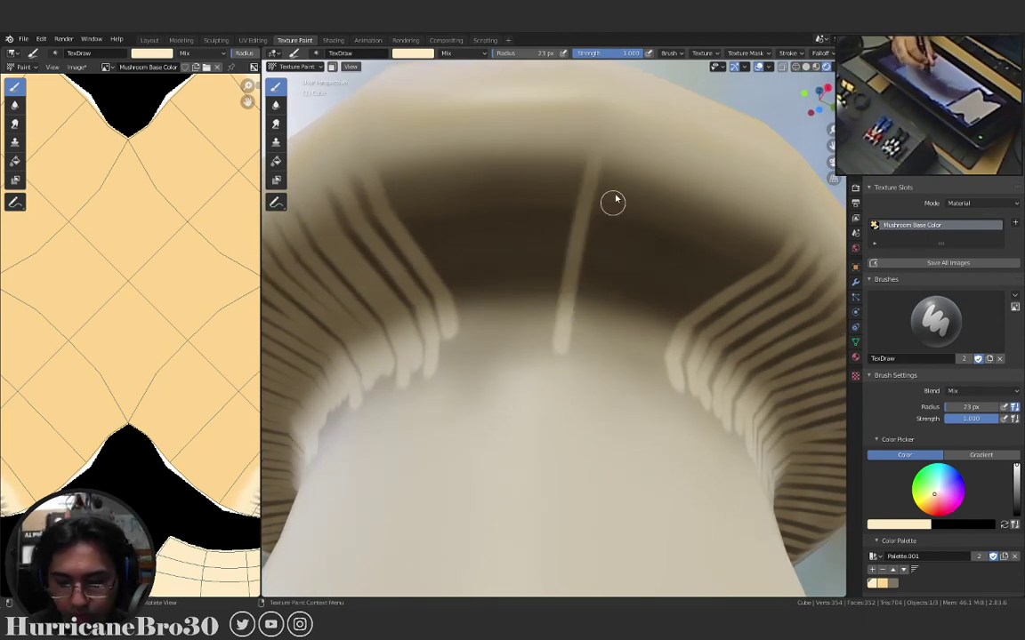
Add more gill strokes beside the first one, redoing any that land off-target.
mouse_move(614, 201)
middle_mouse_down()
mouse_move(624, 236)
mouse_move(544, 254)
middle_mouse_up()
left_click_drag(489, 165, 511, 338)
key("ctrl+z")
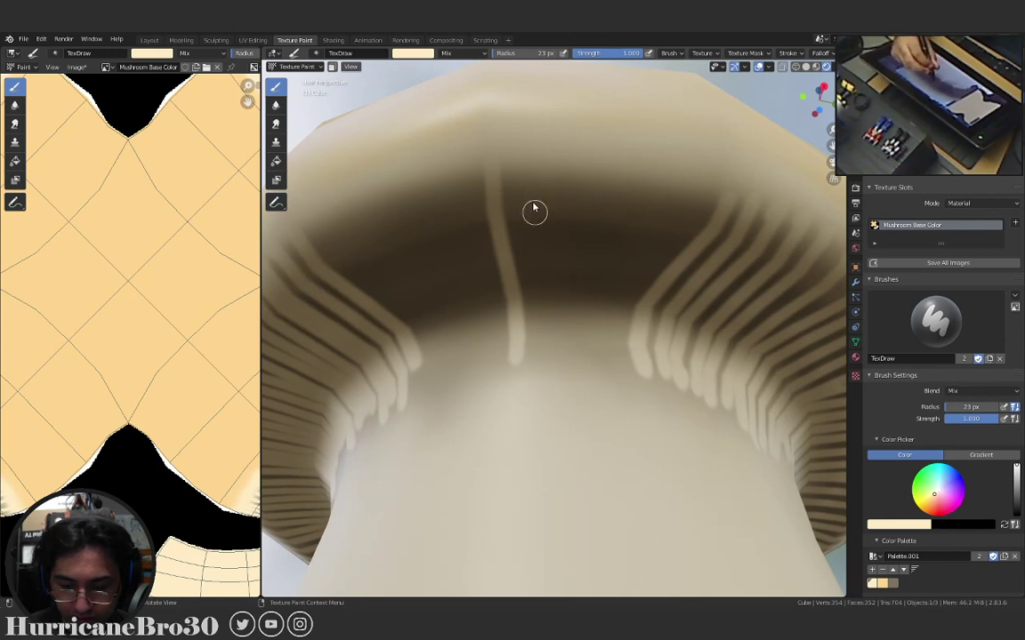
left_click_drag(536, 171, 544, 355)
key("ctrl+z")
left_click_drag(535, 169, 544, 360)
mouse_move(569, 174)
left_mouse_down()
mouse_move(566, 364)
mouse_move(525, 336)
left_mouse_up()
left_click_drag(578, 153, 547, 338)
Fill the remaining dark centre with gill strokes working rightward, then view the whole underside.
mouse_move(620, 327)
middle_mouse_down()
mouse_move(649, 267)
mouse_move(583, 383)
mouse_move(591, 237)
middle_mouse_up()
mouse_move(494, 159)
left_mouse_down()
mouse_move(505, 345)
mouse_move(524, 355)
left_mouse_up()
mouse_move(538, 160)
left_mouse_down()
mouse_move(544, 377)
mouse_move(572, 374)
left_mouse_up()
mouse_move(579, 174)
left_mouse_down()
mouse_move(578, 373)
mouse_move(592, 356)
left_mouse_up()
mouse_move(661, 197)
middle_mouse_down()
mouse_move(648, 206)
mouse_move(675, 187)
mouse_move(641, 184)
mouse_move(608, 249)
mouse_move(761, 325)
middle_mouse_up()
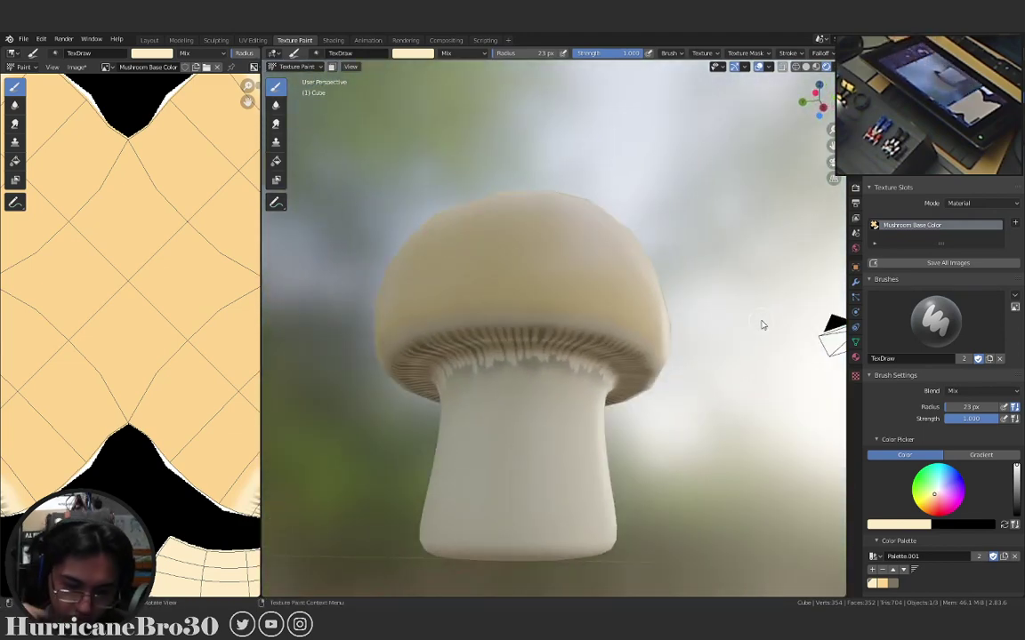
middle_click_drag(534, 393, 500, 377)
right_click(499, 377)
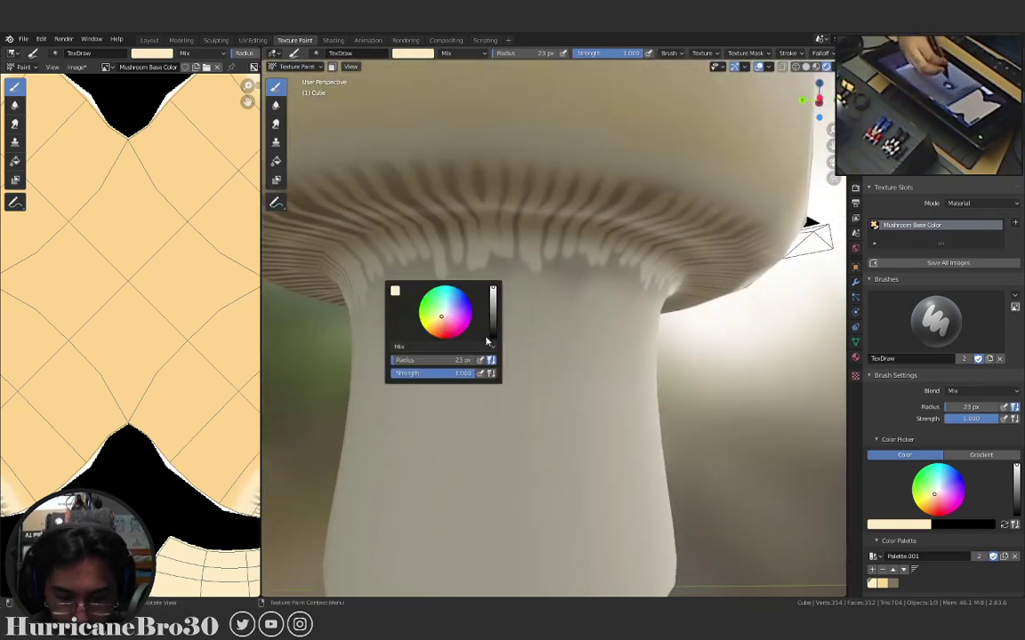
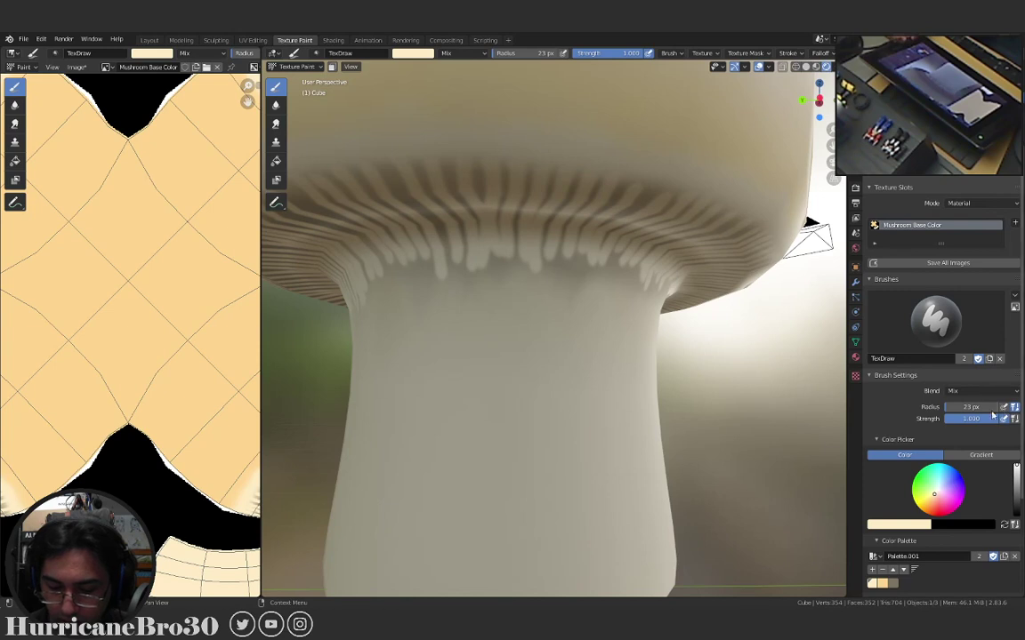
Resize the texture paint brush radius to 81 px and orbit toward the stem.
key("f")
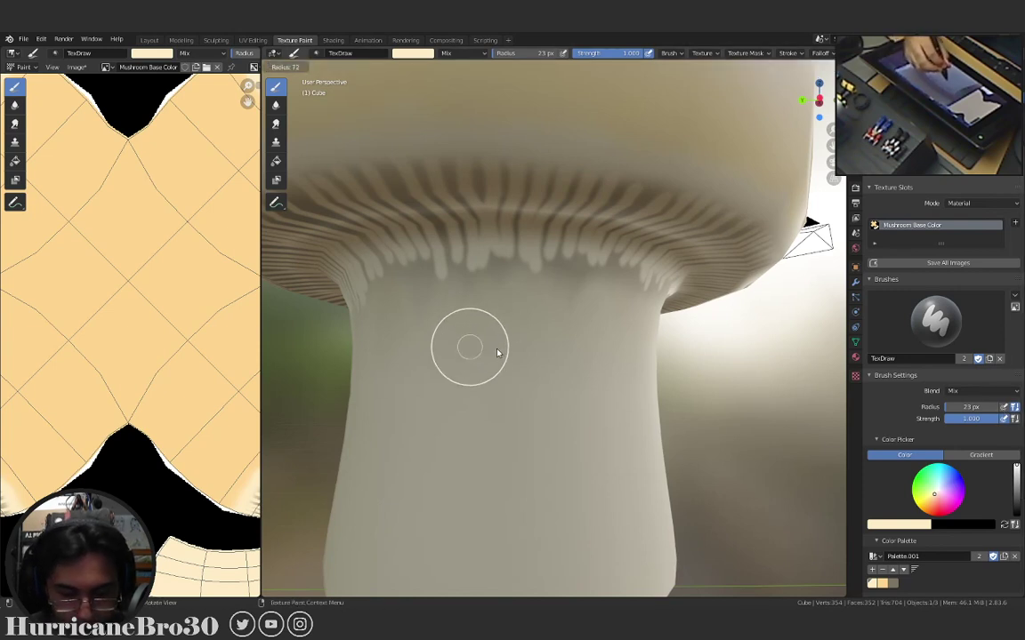
left_click(498, 355)
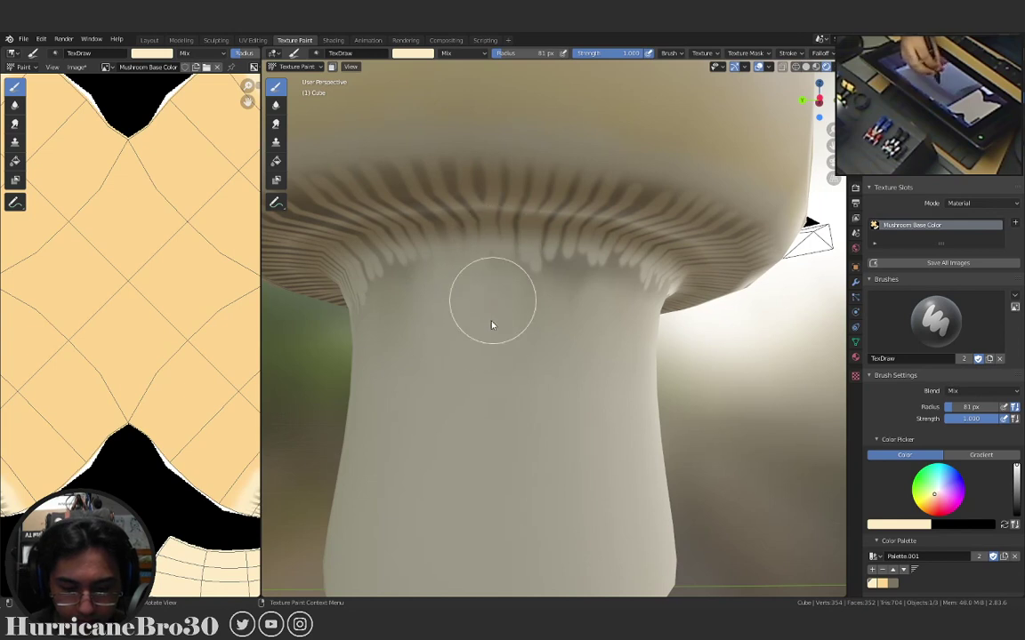
middle_click_drag(540, 277, 478, 311)
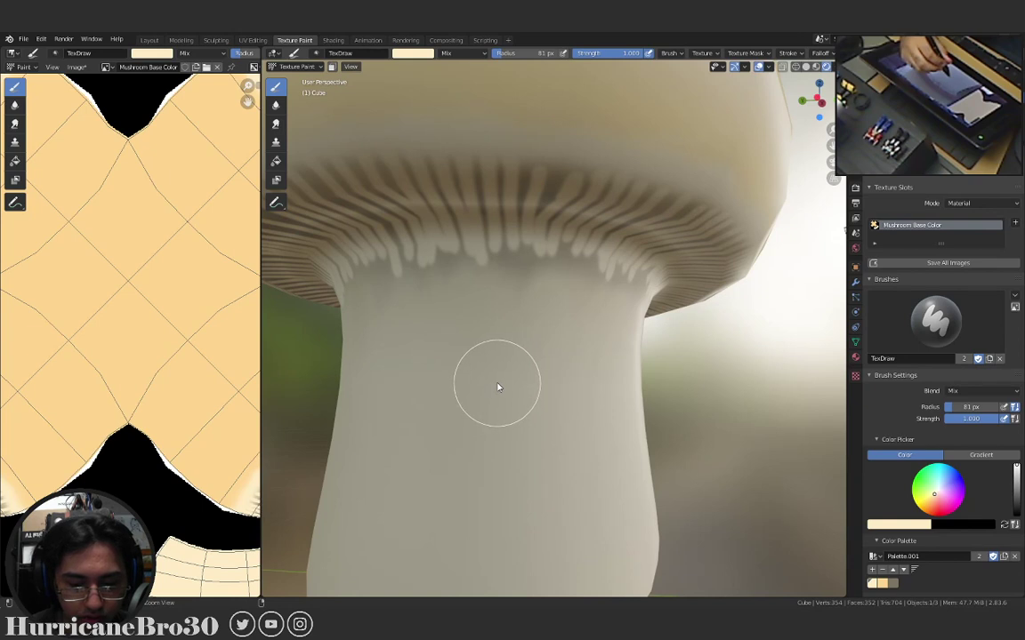
With the Smear tool, blend the cream stem drips into the gill tips.
key("s")
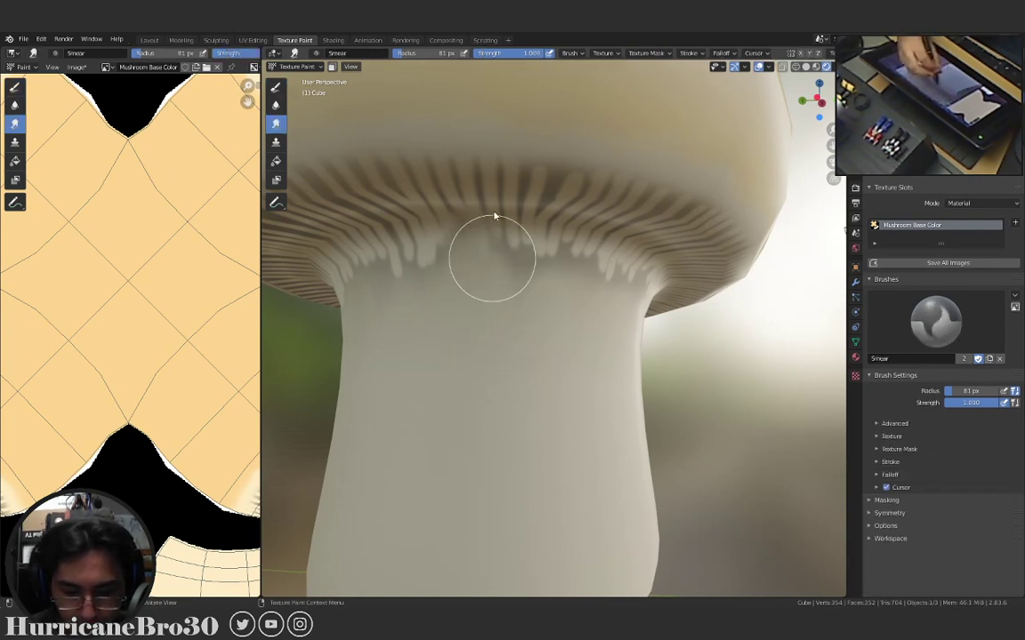
mouse_move(457, 323)
middle_mouse_down()
mouse_move(453, 339)
mouse_move(471, 359)
mouse_move(498, 357)
middle_mouse_up()
middle_click_drag(480, 229, 549, 359)
middle_click_drag(551, 267, 562, 227)
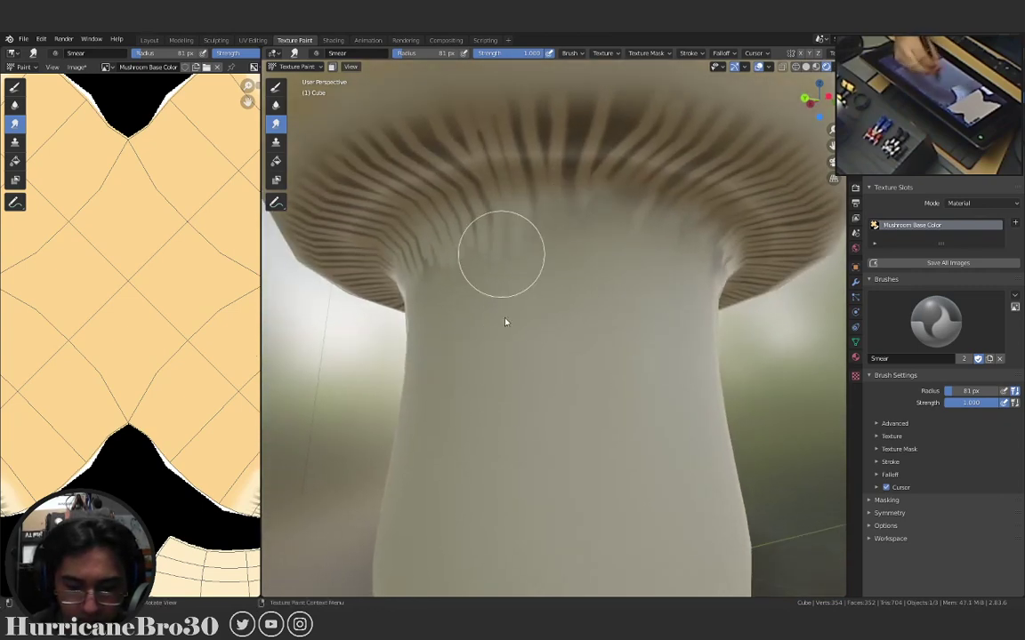
middle_click_drag(492, 348, 572, 331)
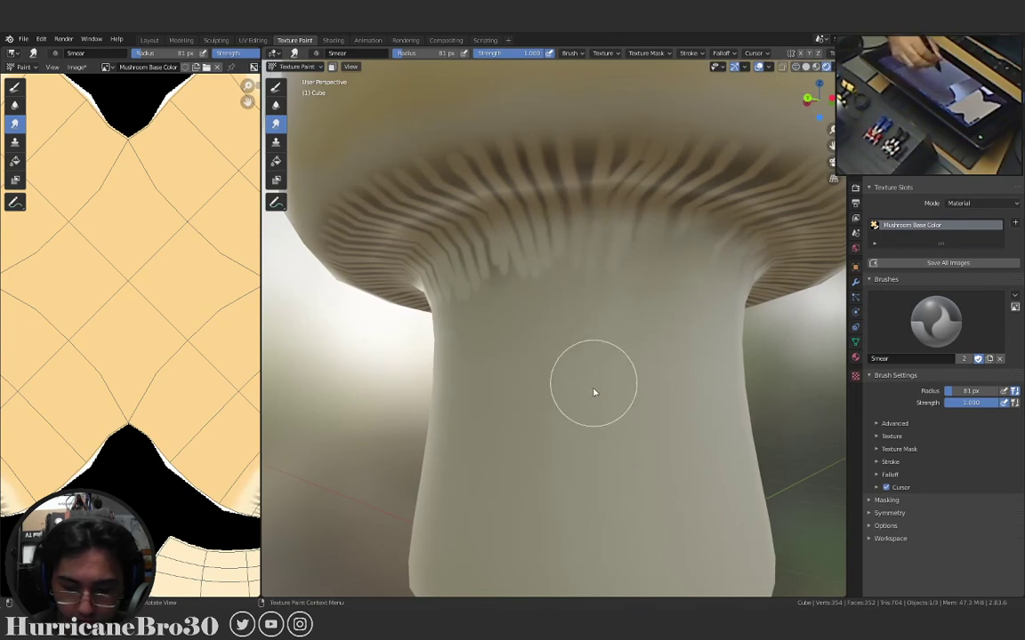
middle_click_drag(608, 368, 617, 258)
mouse_move(537, 281)
middle_mouse_down()
mouse_move(484, 313)
mouse_move(663, 321)
middle_mouse_up()
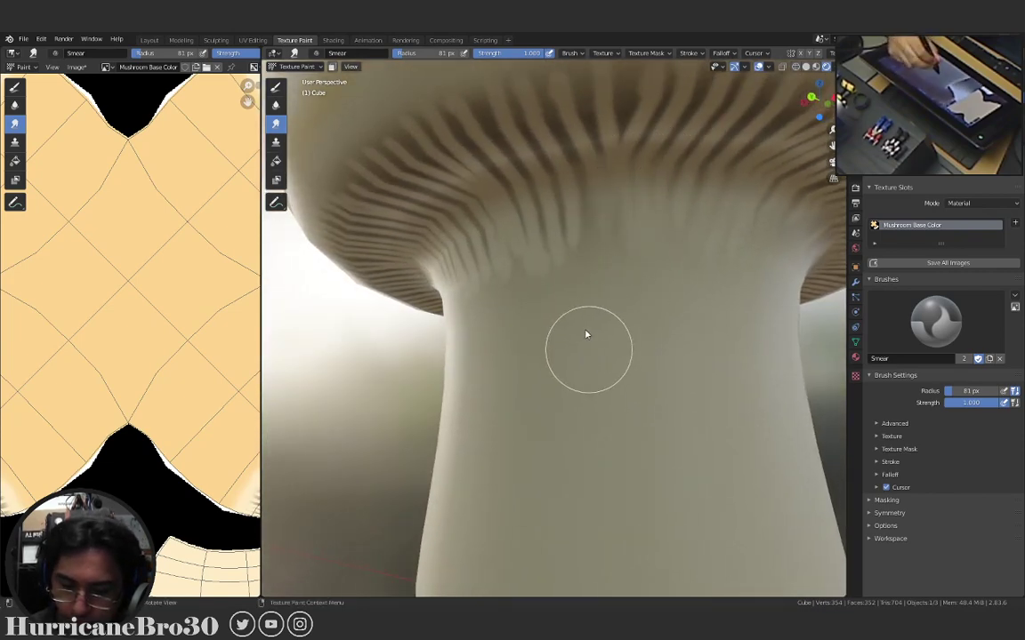
scroll(640, 336, "down", 5)
mouse_move(640, 336)
middle_mouse_down()
mouse_move(680, 338)
mouse_move(606, 343)
mouse_move(706, 336)
mouse_move(689, 270)
mouse_move(686, 331)
mouse_move(672, 325)
mouse_move(669, 358)
mouse_move(617, 354)
mouse_move(625, 362)
mouse_move(588, 300)
mouse_move(579, 228)
middle_mouse_up()
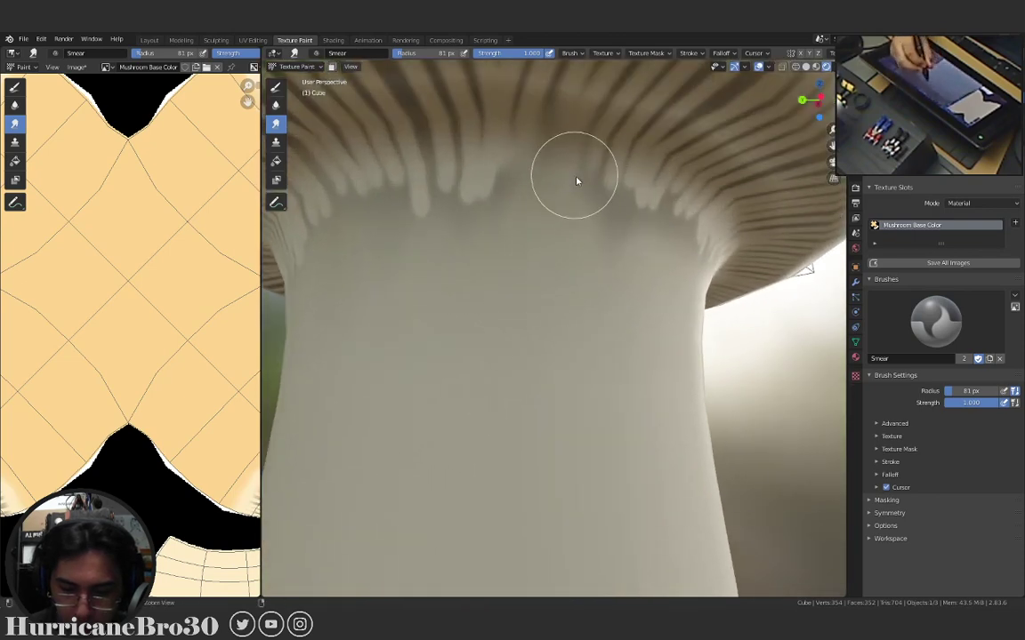
Return to the Draw tool with the view angled at the stem top.
middle_click_drag(576, 181, 583, 275)
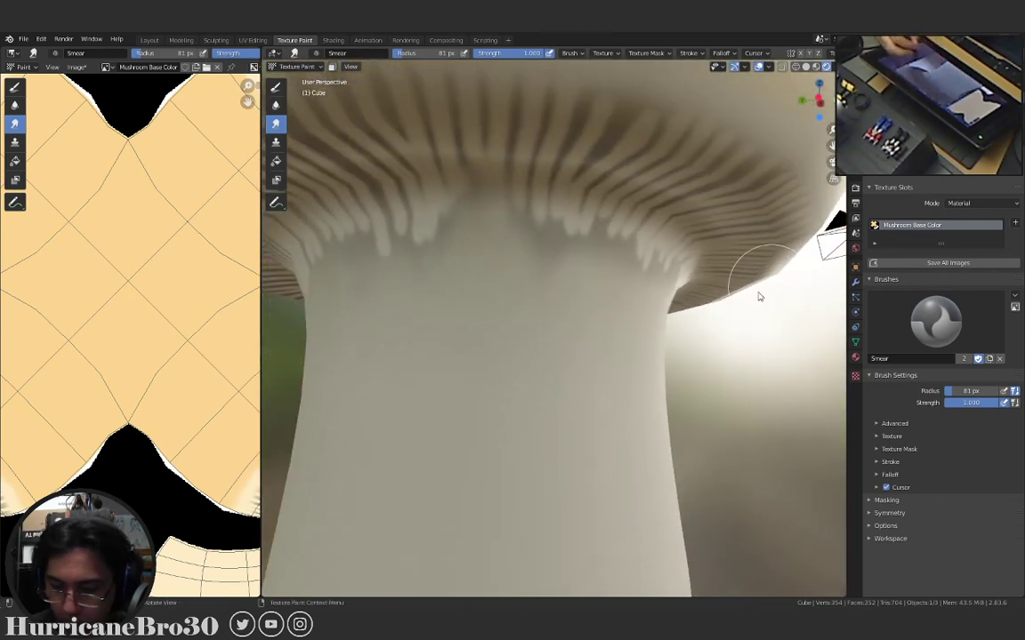
left_click(276, 87)
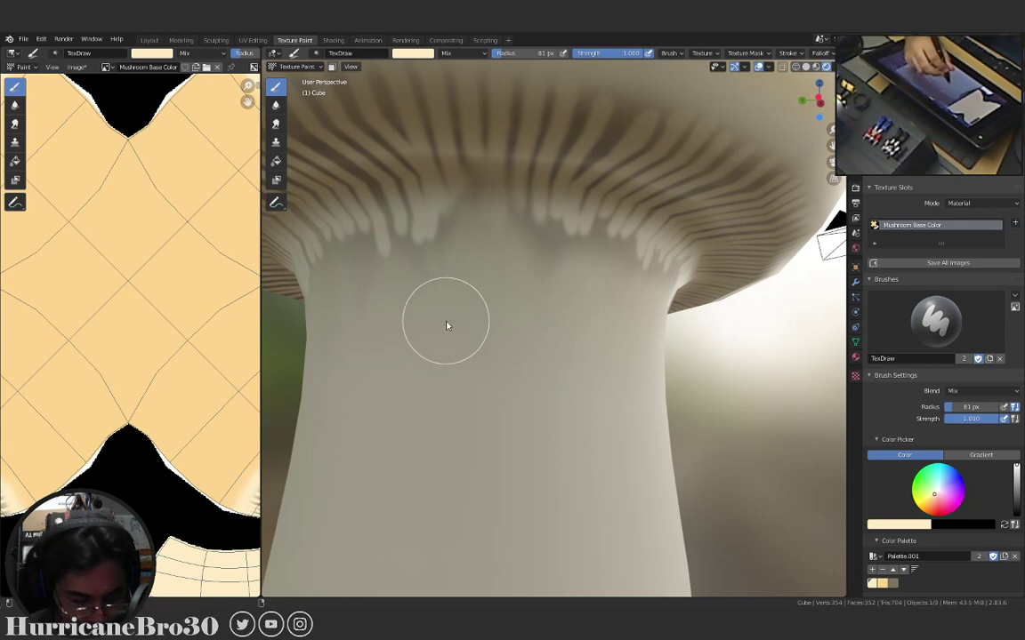
middle_click_drag(449, 325, 453, 338)
Enlarge the brush to 108 px and paint beige over the light gill tips.
key("f")
left_click(461, 341)
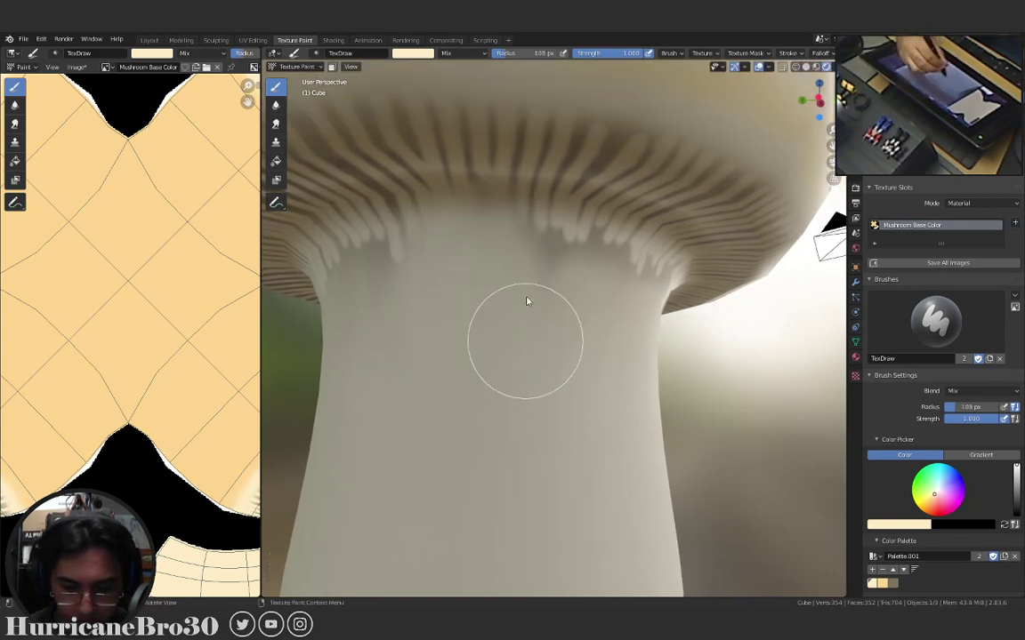
mouse_move(542, 368)
middle_mouse_down()
mouse_move(567, 356)
mouse_move(469, 348)
middle_mouse_up()
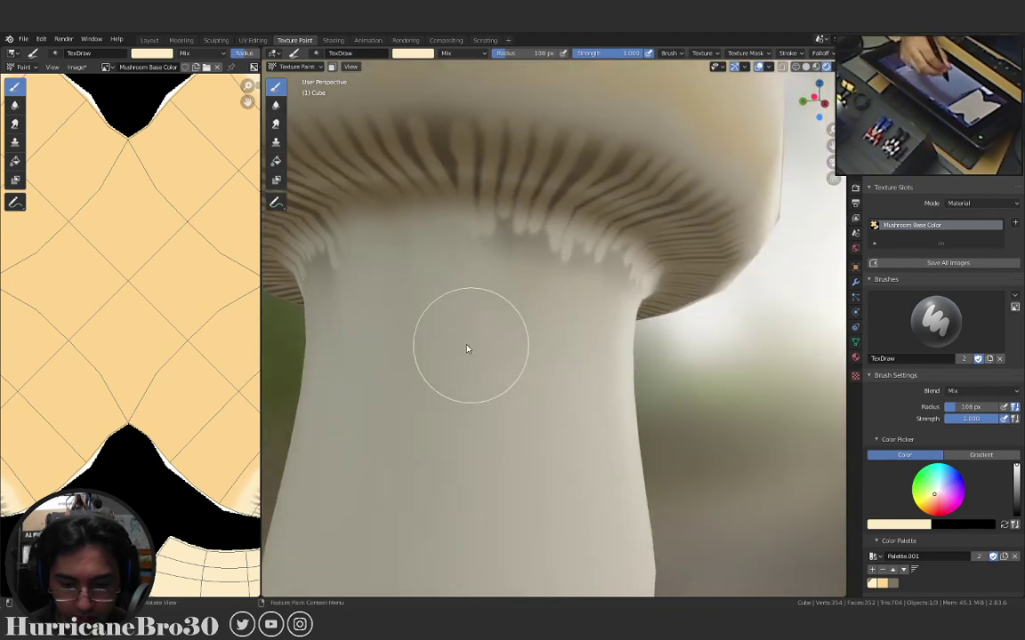
middle_click_drag(544, 357, 450, 348)
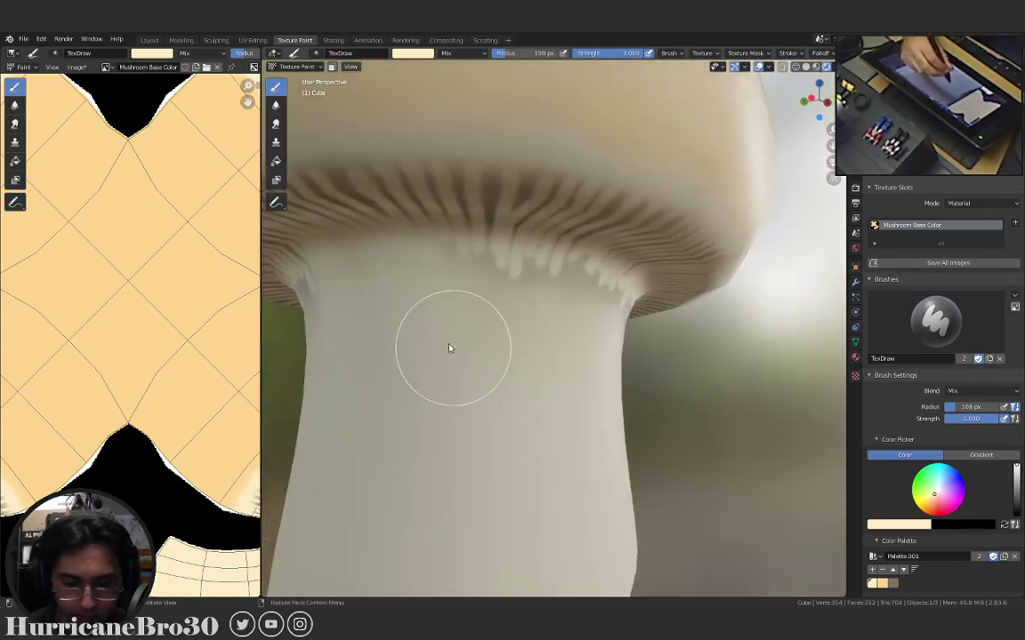
middle_click_drag(525, 396, 434, 359)
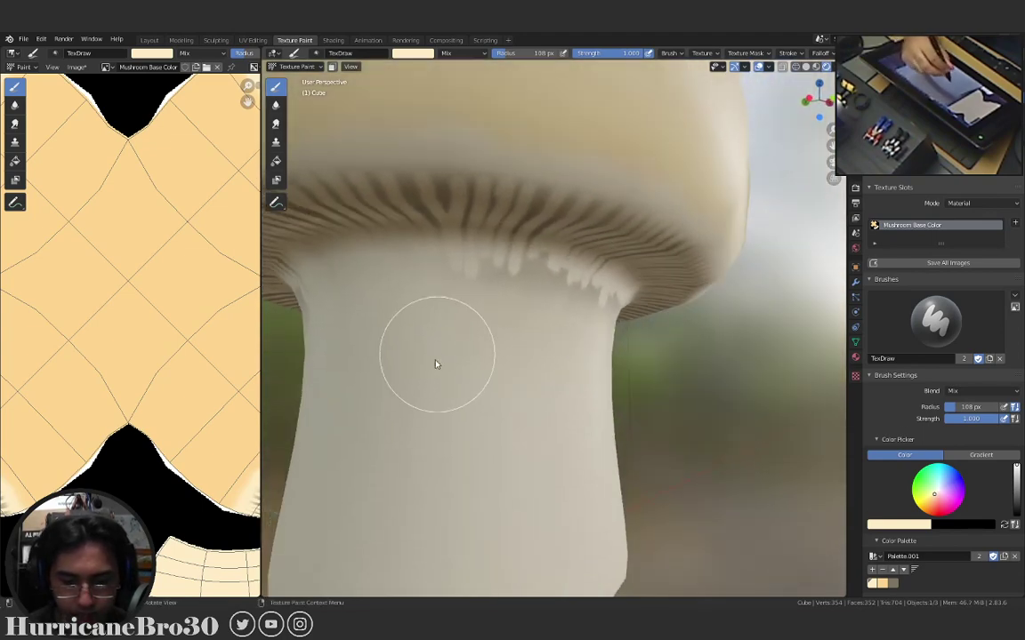
mouse_move(498, 355)
middle_mouse_down()
mouse_move(439, 346)
mouse_move(483, 304)
mouse_move(478, 223)
middle_mouse_up()
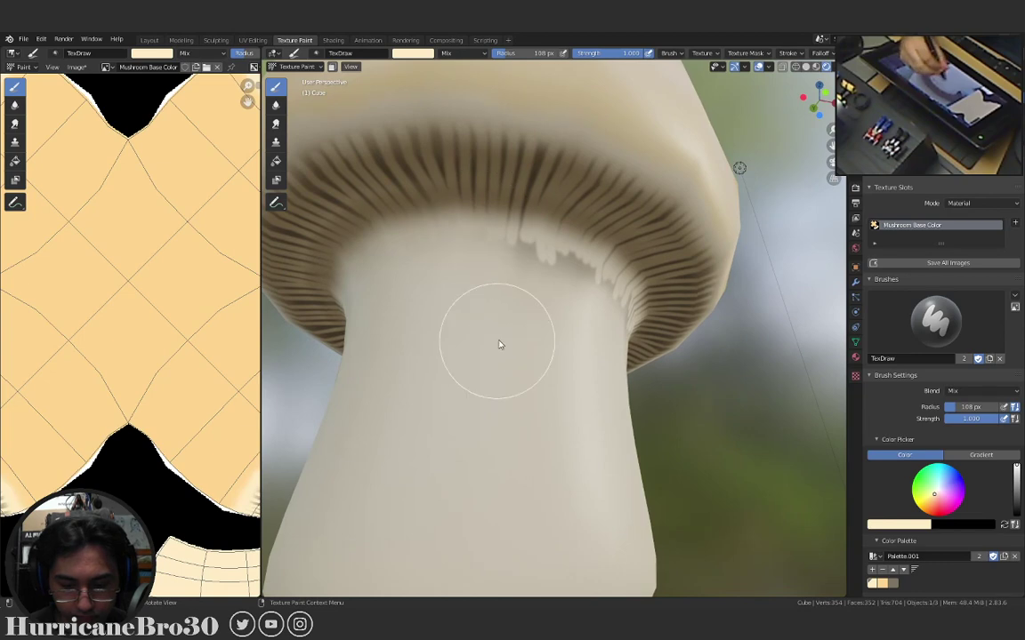
mouse_move(525, 257)
middle_mouse_down()
mouse_move(540, 320)
mouse_move(486, 264)
mouse_move(510, 355)
mouse_move(523, 299)
mouse_move(495, 343)
mouse_move(504, 339)
mouse_move(480, 263)
middle_mouse_up()
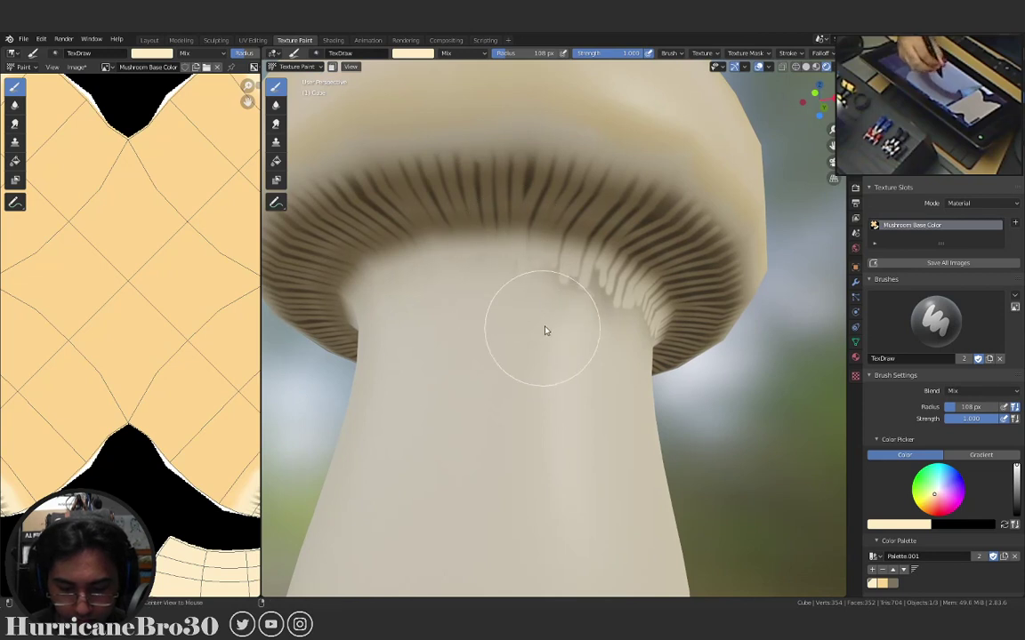
mouse_move(544, 329)
middle_mouse_down()
mouse_move(505, 336)
mouse_move(571, 334)
mouse_move(541, 323)
mouse_move(573, 350)
middle_mouse_up()
mouse_move(570, 258)
middle_mouse_down()
mouse_move(595, 347)
mouse_move(589, 338)
mouse_move(468, 365)
middle_mouse_up()
mouse_move(500, 275)
left_mouse_down()
mouse_move(500, 371)
mouse_move(540, 285)
mouse_move(552, 290)
mouse_move(521, 366)
mouse_move(509, 314)
mouse_move(480, 307)
mouse_move(457, 336)
left_mouse_up()
Keep painting stem colour around the gill tips from lower angles under the cap.
mouse_move(457, 336)
middle_mouse_down()
mouse_move(564, 332)
mouse_move(522, 336)
middle_mouse_up()
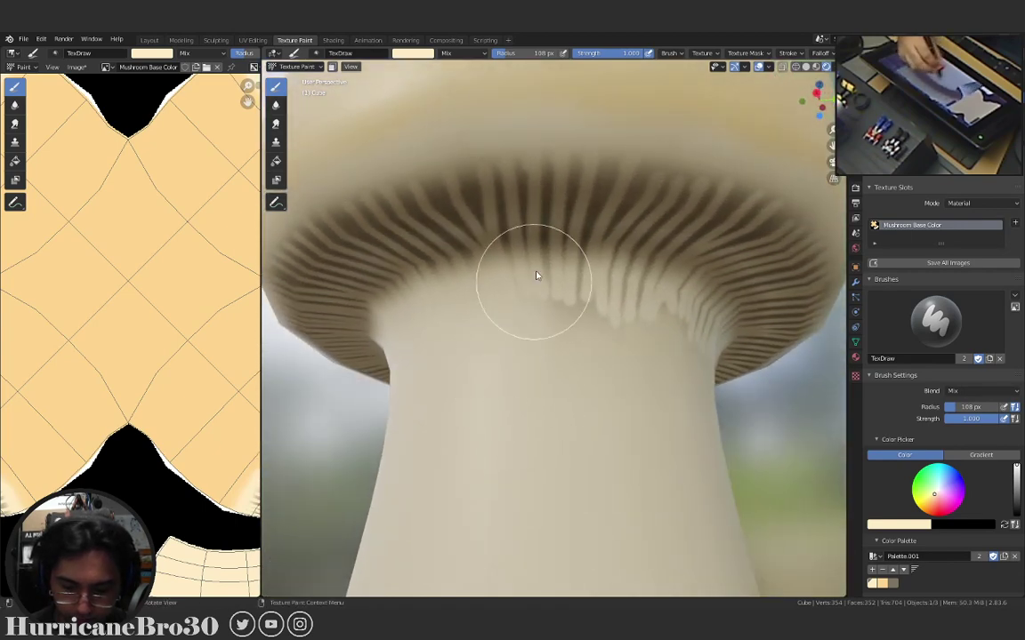
middle_click_drag(556, 388, 576, 316)
scroll(574, 316, "up", 5)
scroll(574, 320, "down", 5)
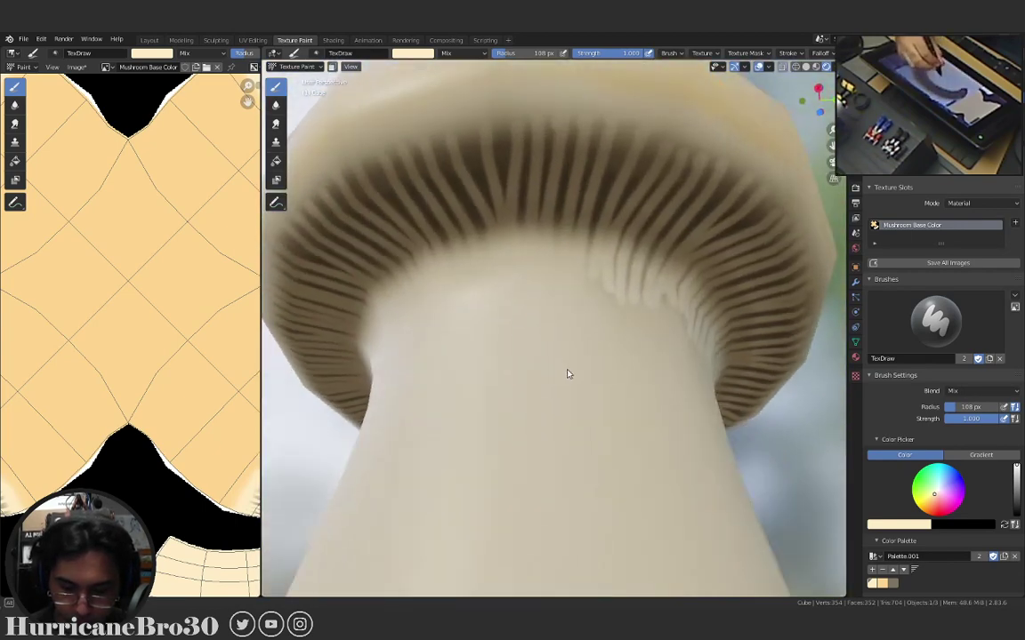
mouse_move(590, 353)
middle_mouse_down()
mouse_move(588, 384)
mouse_move(520, 362)
mouse_move(560, 360)
mouse_move(519, 348)
middle_mouse_up()
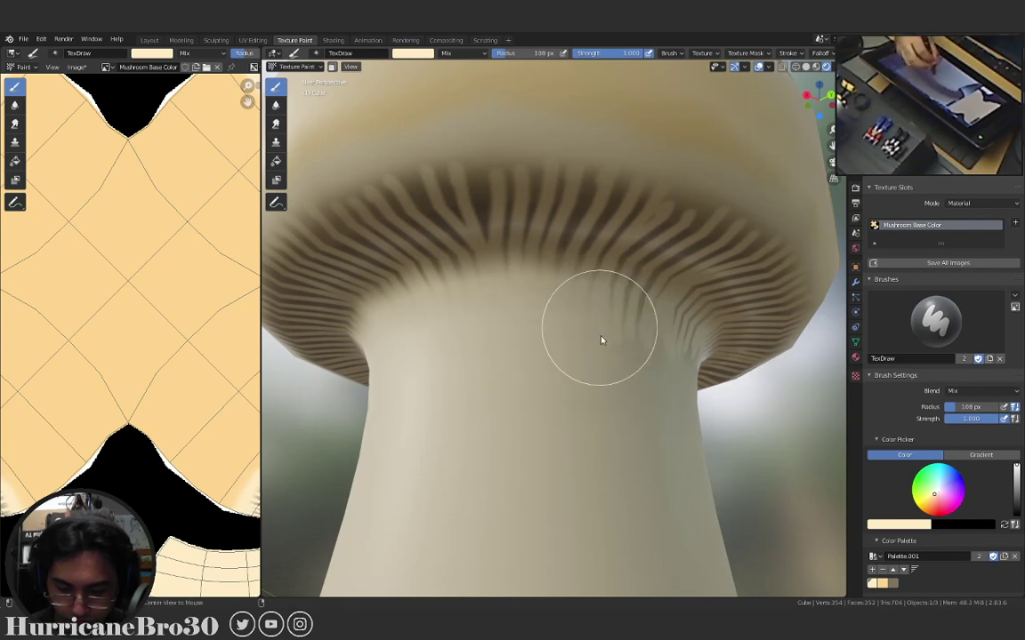
mouse_move(578, 336)
middle_mouse_down()
mouse_move(572, 366)
mouse_move(581, 368)
middle_mouse_up()
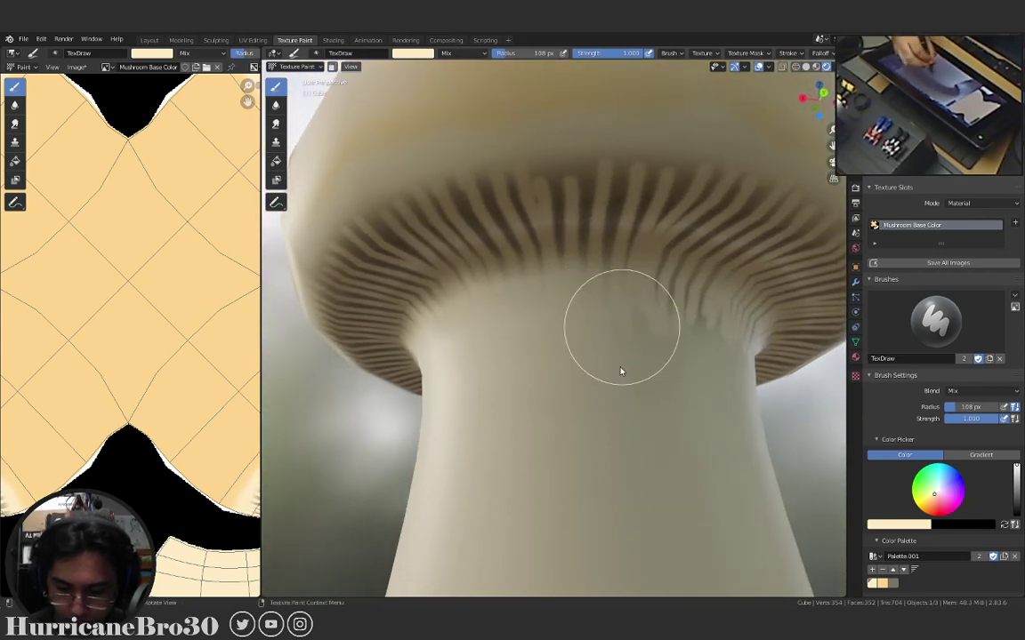
middle_click_drag(642, 359, 562, 366)
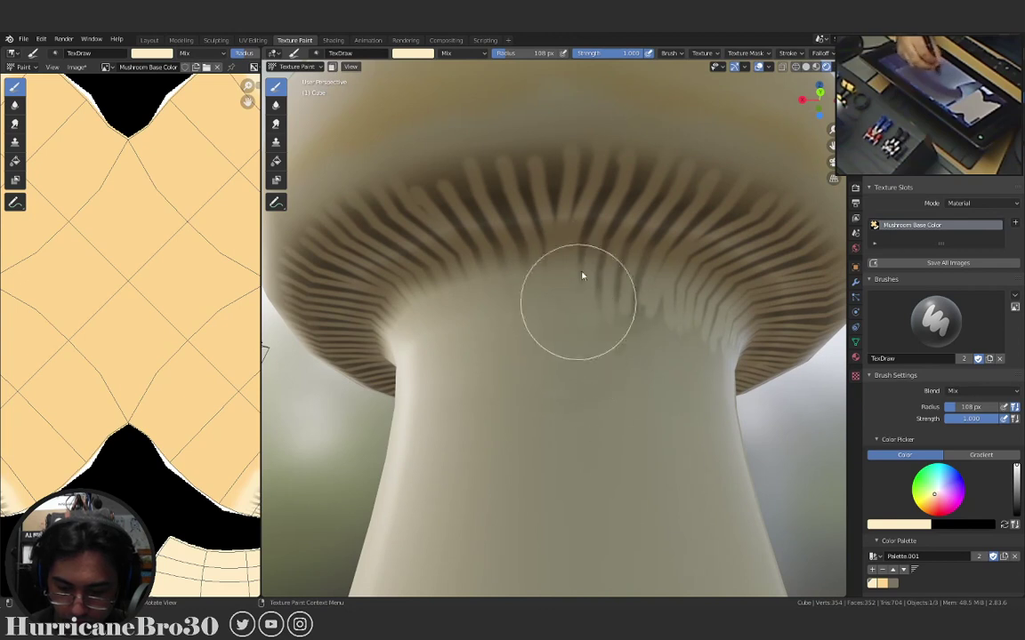
mouse_move(635, 341)
middle_mouse_down()
mouse_move(631, 361)
mouse_move(493, 400)
middle_mouse_up()
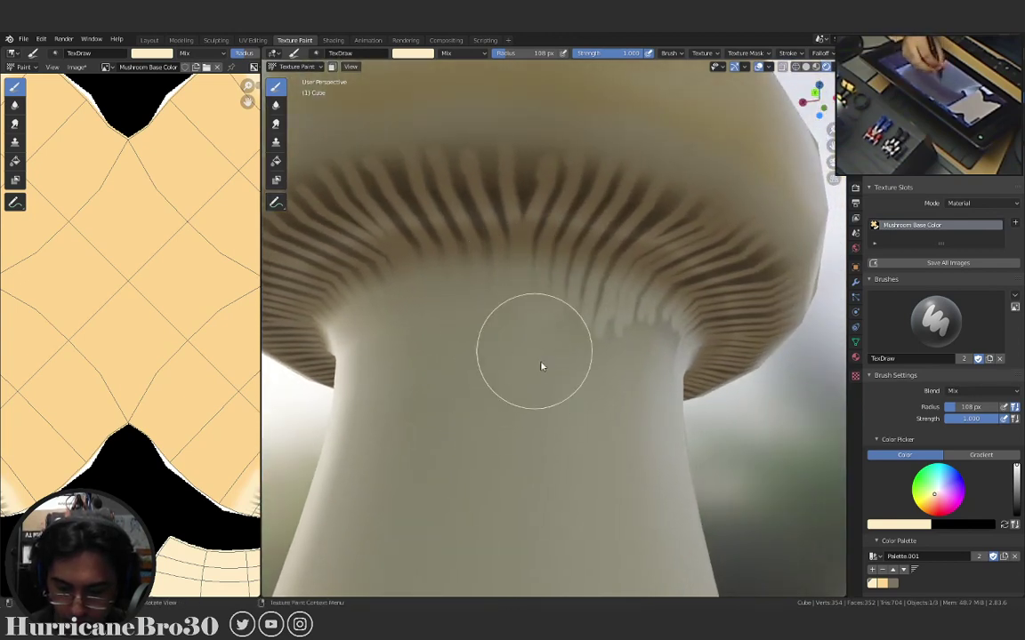
mouse_move(565, 305)
middle_mouse_down()
mouse_move(578, 370)
mouse_move(554, 353)
mouse_move(598, 376)
mouse_move(477, 373)
middle_mouse_up()
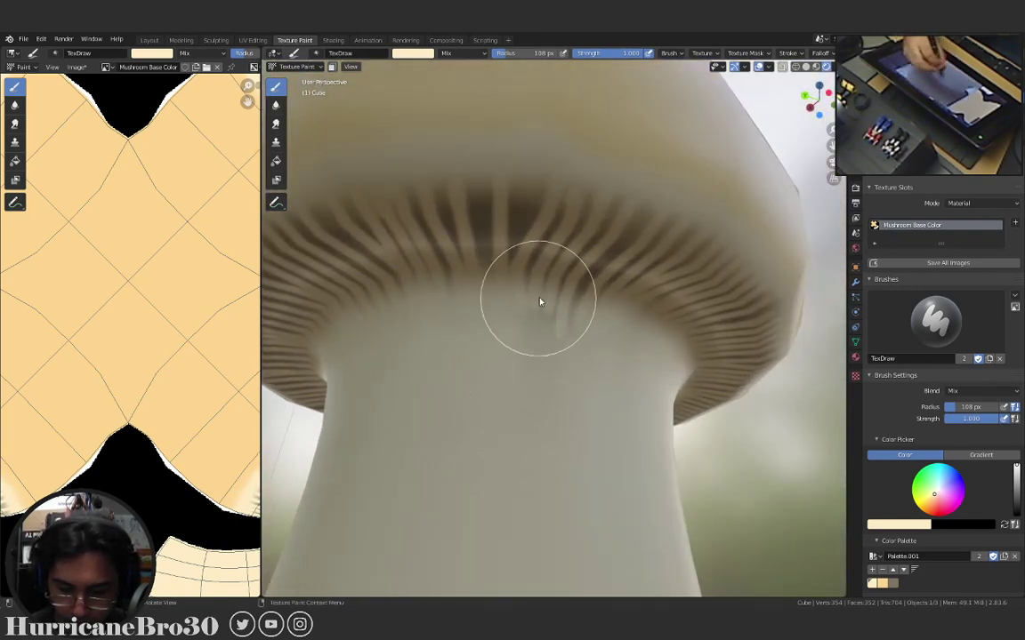
middle_click_drag(563, 384, 521, 407)
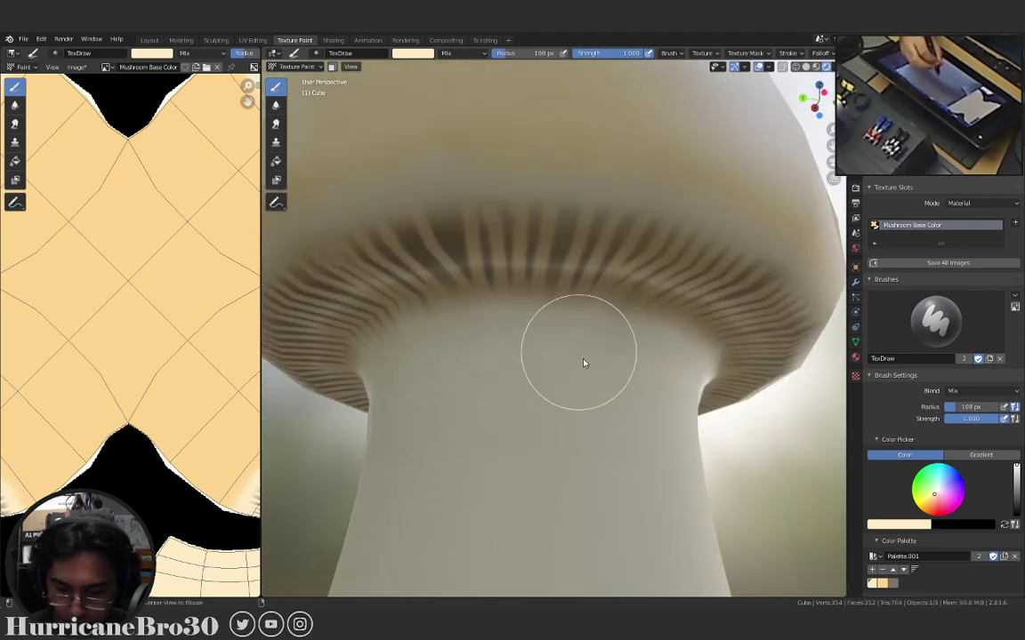
middle_click_drag(584, 361, 629, 297)
mouse_move(664, 183)
middle_mouse_down()
mouse_move(577, 271)
mouse_move(557, 265)
mouse_move(558, 217)
mouse_move(604, 325)
mouse_move(583, 236)
middle_mouse_up()
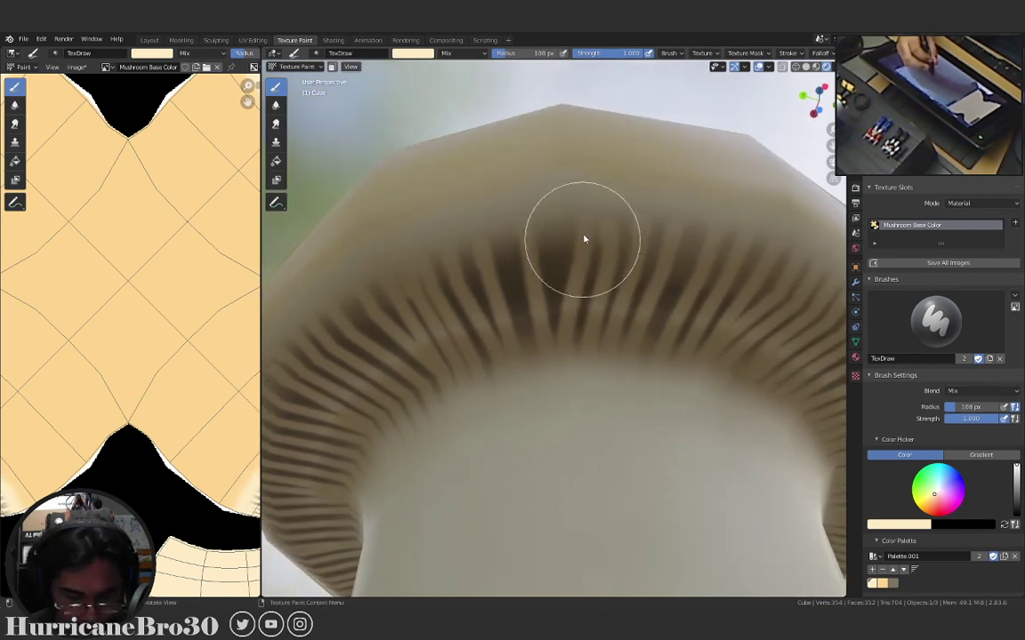
key("f")
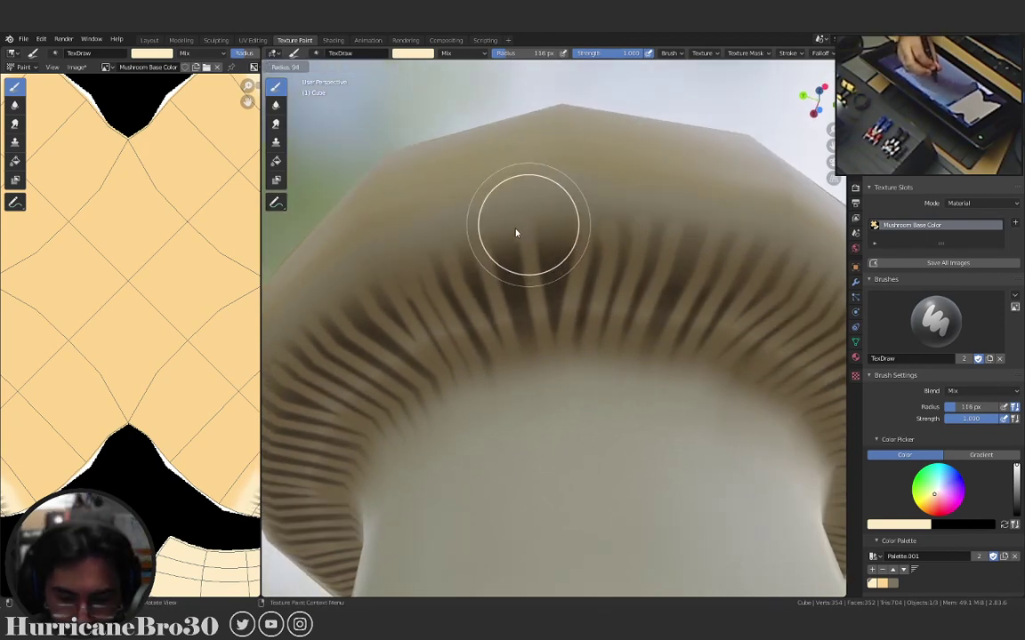
left_click(544, 217)
mouse_move(544, 217)
middle_mouse_down()
mouse_move(528, 163)
mouse_move(552, 200)
mouse_move(521, 201)
middle_mouse_up()
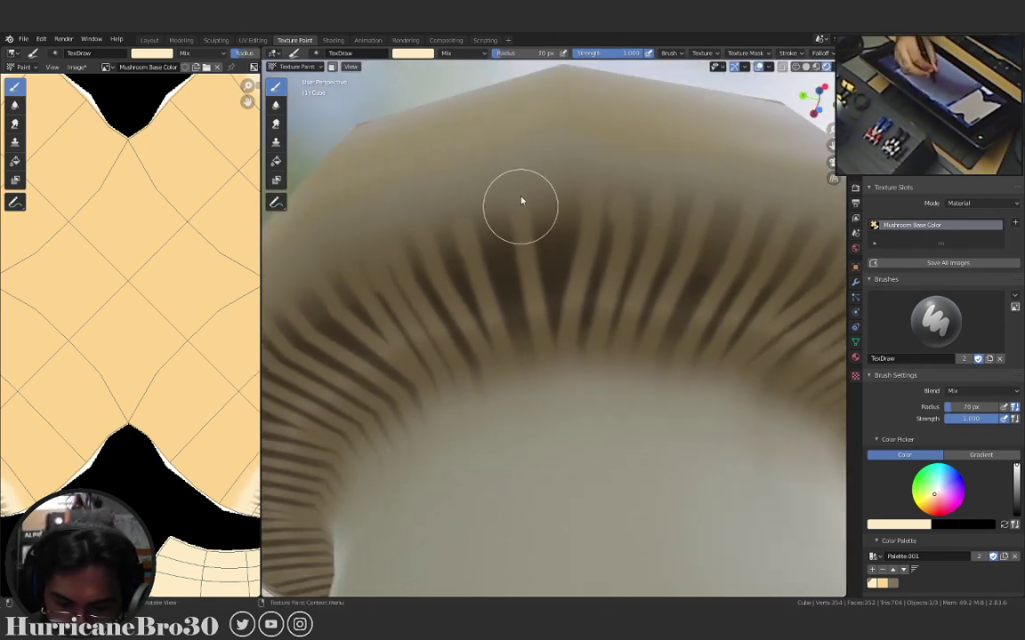
middle_click_drag(630, 193, 499, 129)
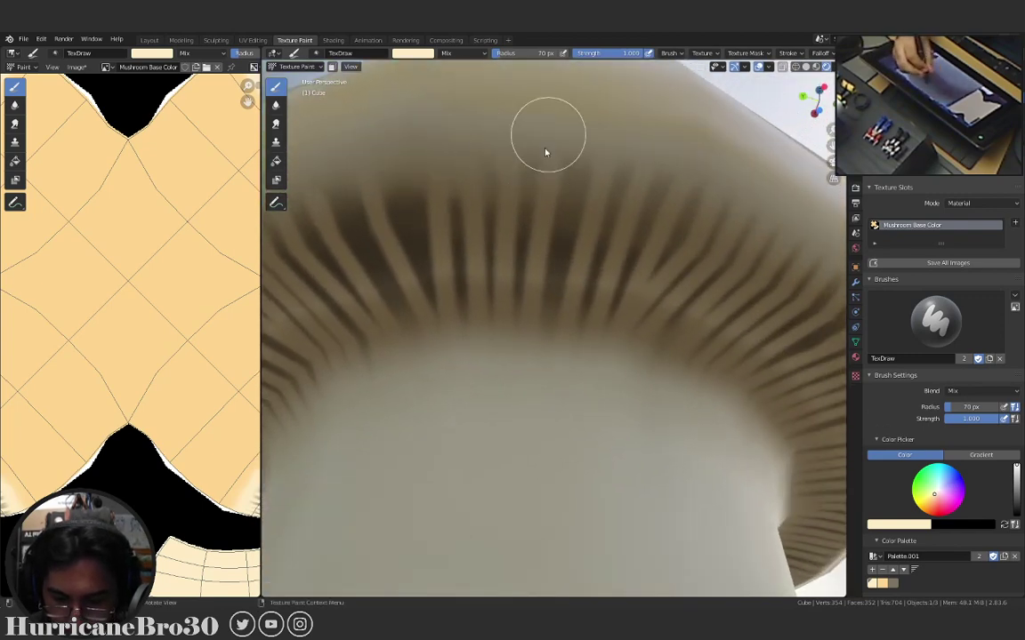
mouse_move(614, 189)
middle_mouse_down()
mouse_move(645, 181)
mouse_move(560, 182)
middle_mouse_up()
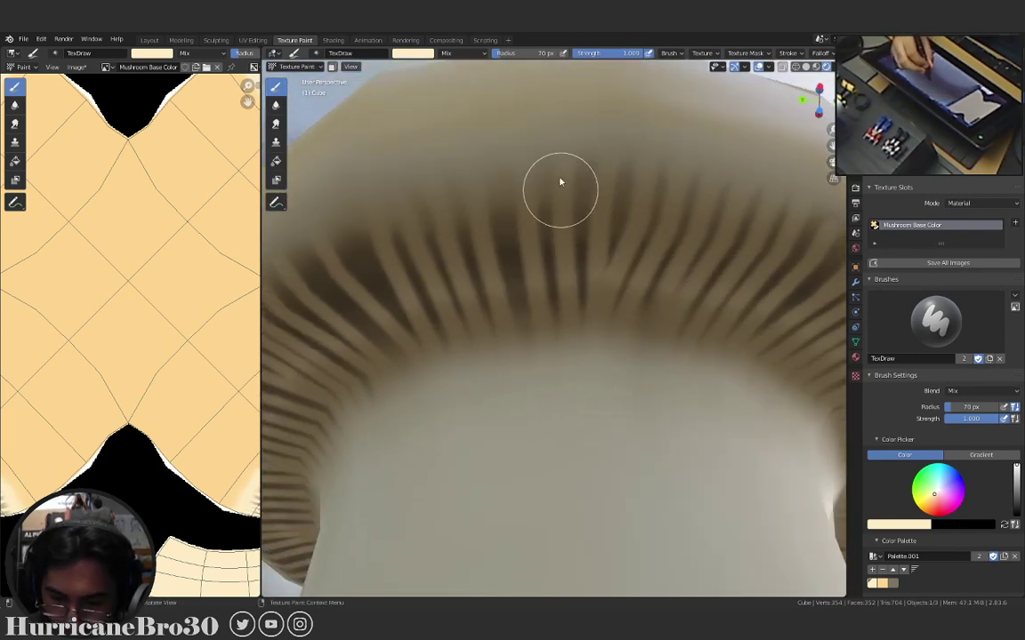
middle_click_drag(626, 197, 517, 220)
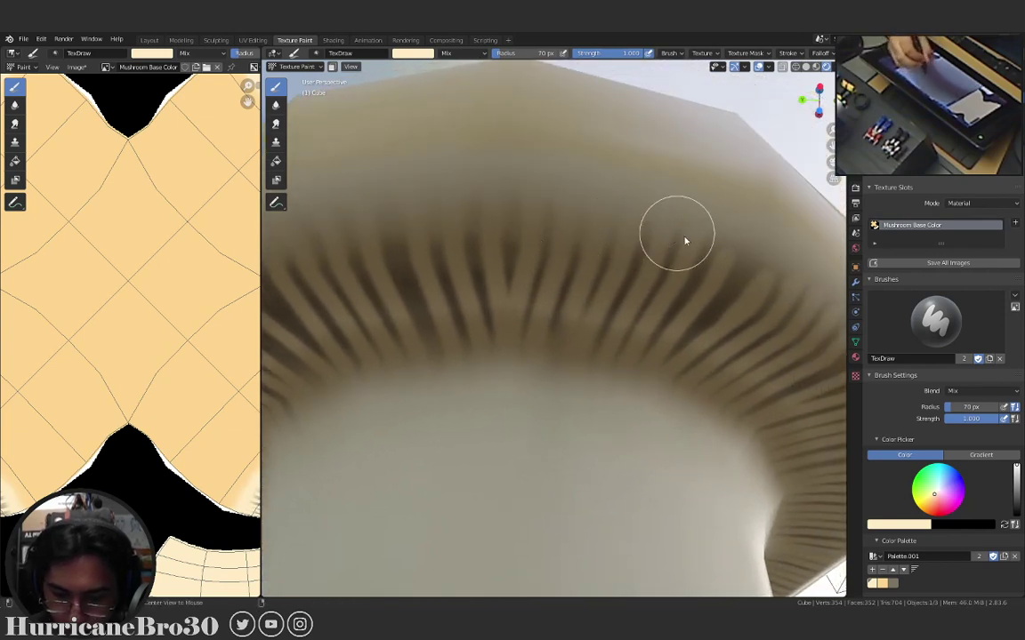
mouse_move(684, 240)
middle_mouse_down()
mouse_move(620, 237)
mouse_move(709, 298)
mouse_move(669, 332)
mouse_move(574, 292)
mouse_move(461, 172)
middle_mouse_up()
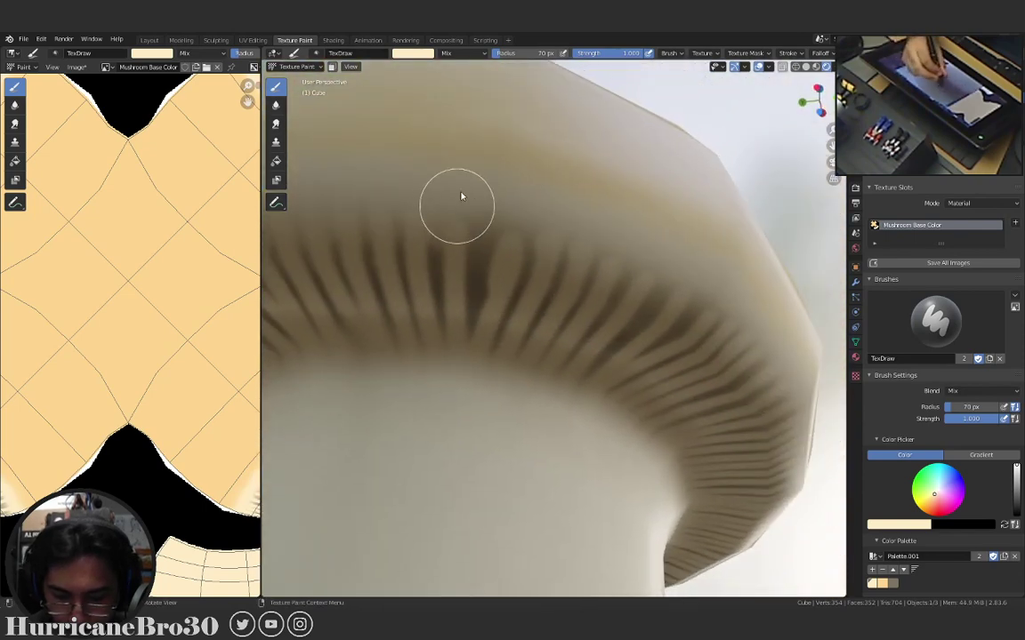
mouse_move(545, 257)
middle_mouse_down()
mouse_move(578, 227)
mouse_move(442, 261)
middle_mouse_up()
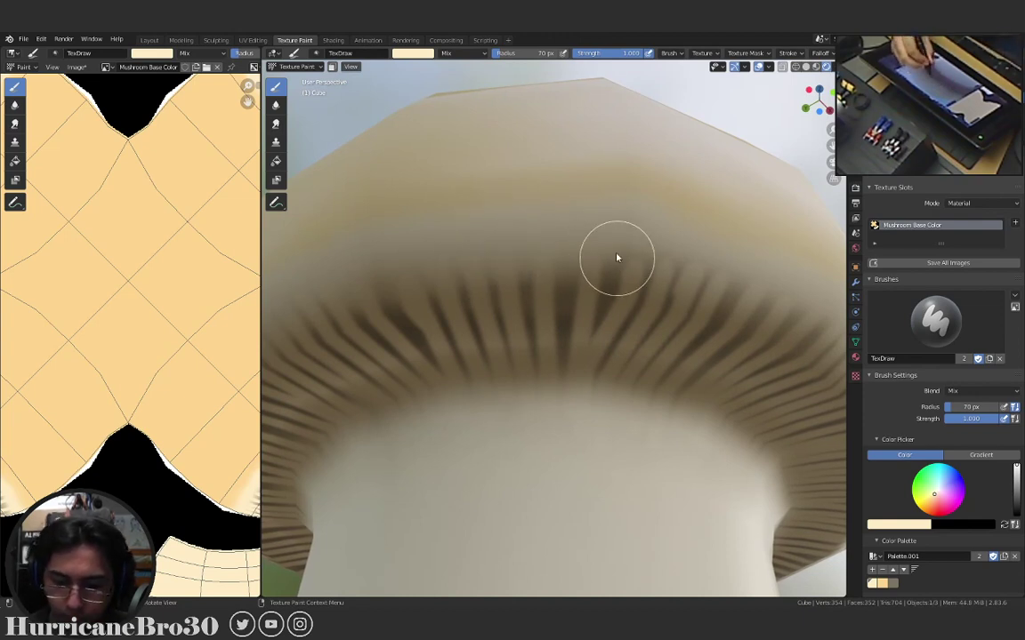
middle_click_drag(634, 289, 618, 285)
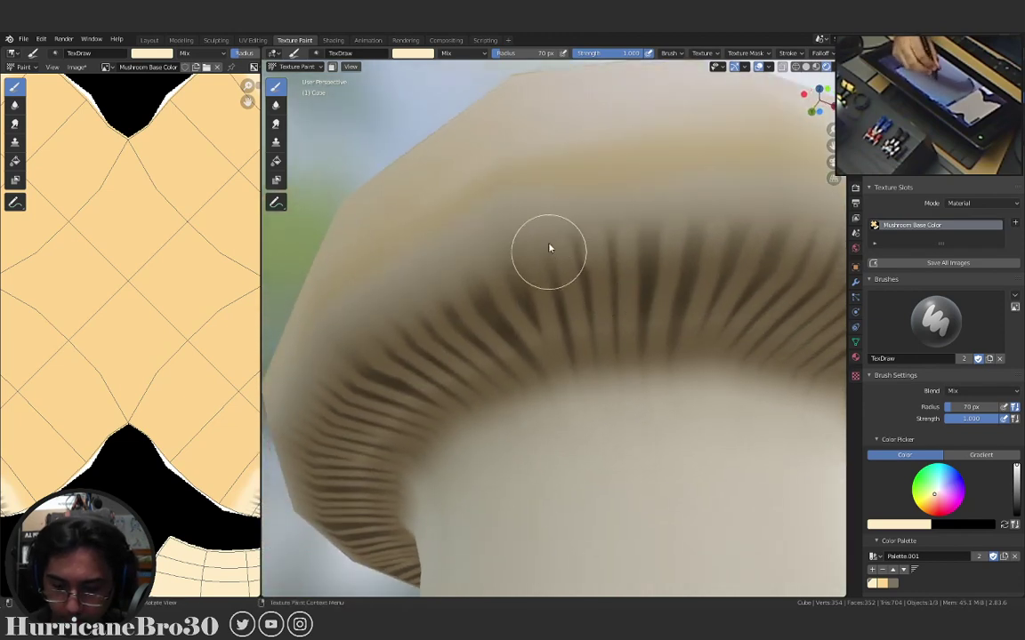
mouse_move(701, 232)
middle_mouse_down()
mouse_move(625, 277)
mouse_move(477, 244)
middle_mouse_up()
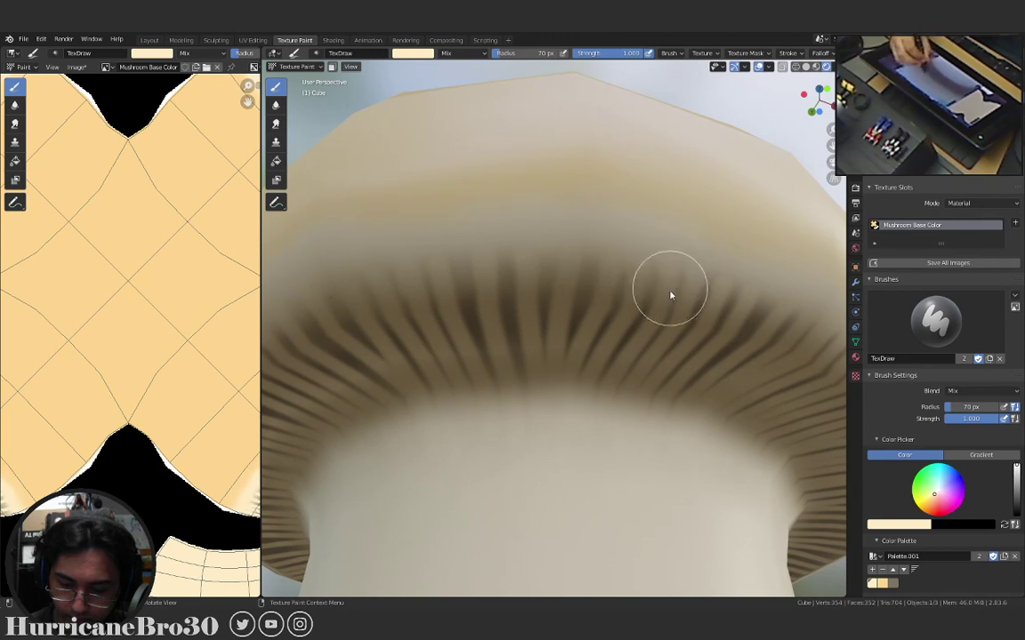
middle_click_drag(726, 276, 570, 300)
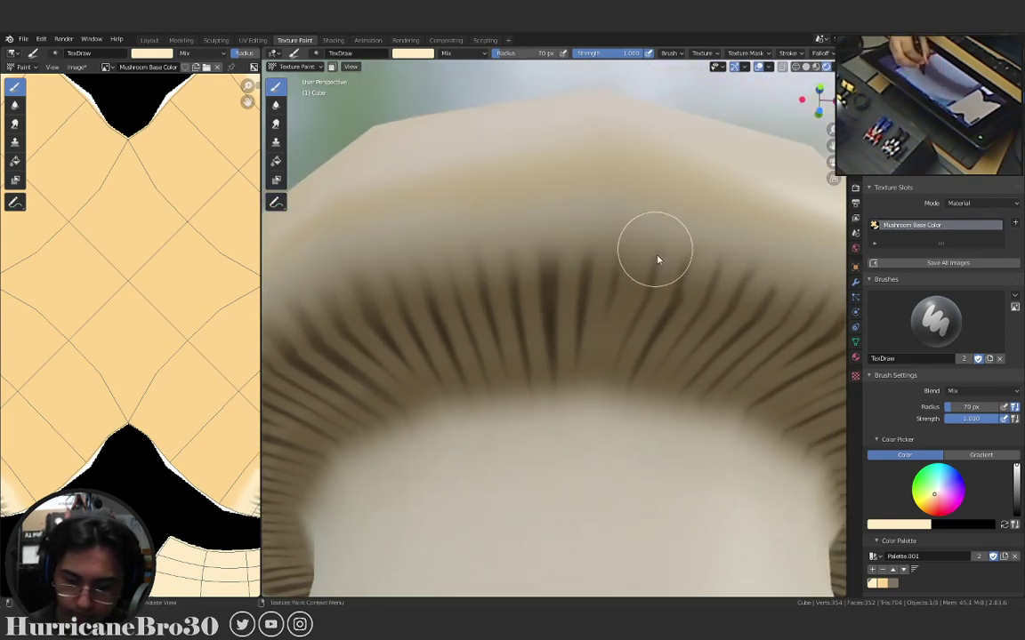
mouse_move(714, 262)
middle_mouse_down()
mouse_move(721, 284)
mouse_move(512, 274)
middle_mouse_up()
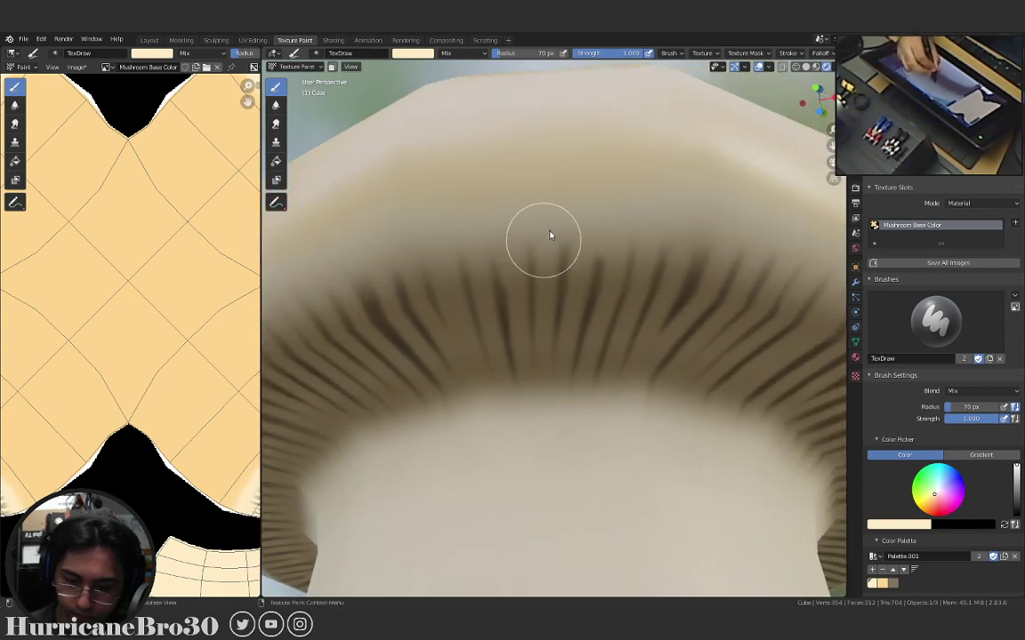
mouse_move(714, 248)
middle_mouse_down()
mouse_move(690, 323)
mouse_move(617, 268)
mouse_move(681, 295)
mouse_move(758, 269)
mouse_move(711, 297)
mouse_move(659, 308)
mouse_move(599, 248)
mouse_move(589, 222)
mouse_move(688, 201)
mouse_move(506, 308)
middle_mouse_up()
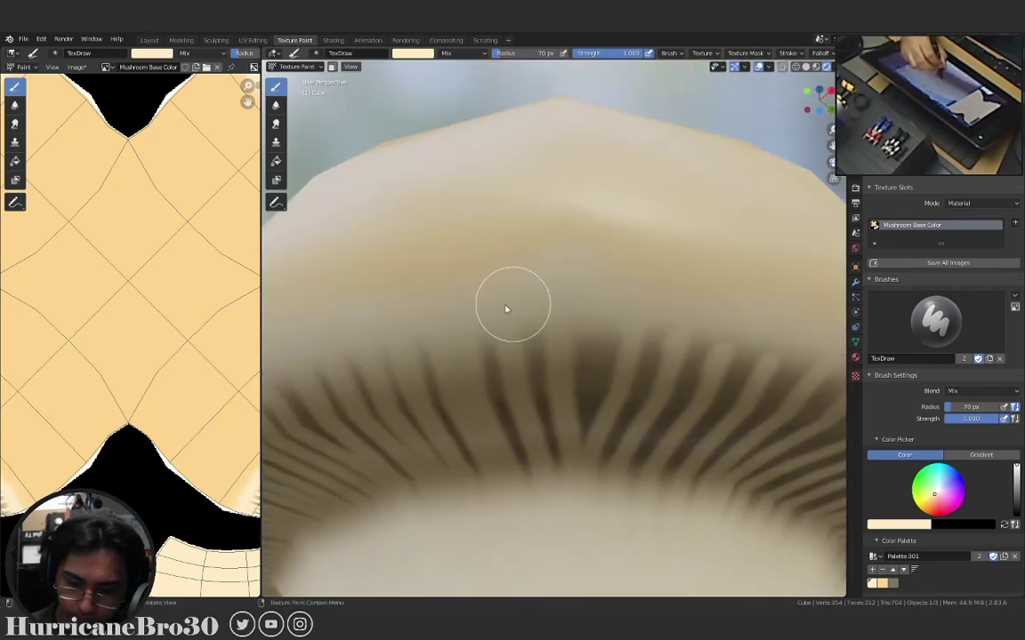
middle_click_drag(679, 311, 541, 304)
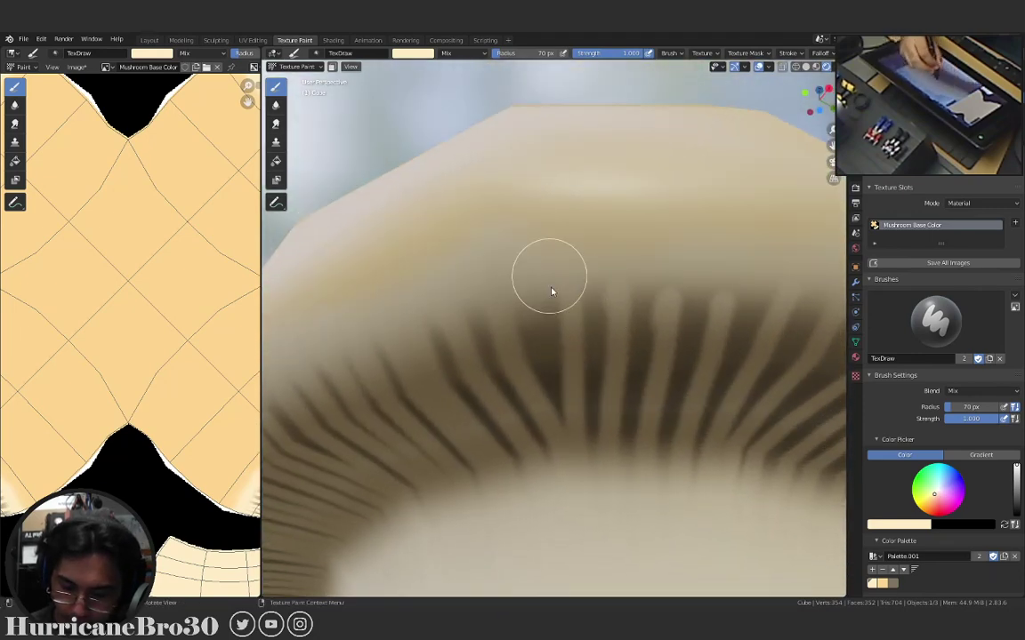
middle_click_drag(625, 303, 536, 232)
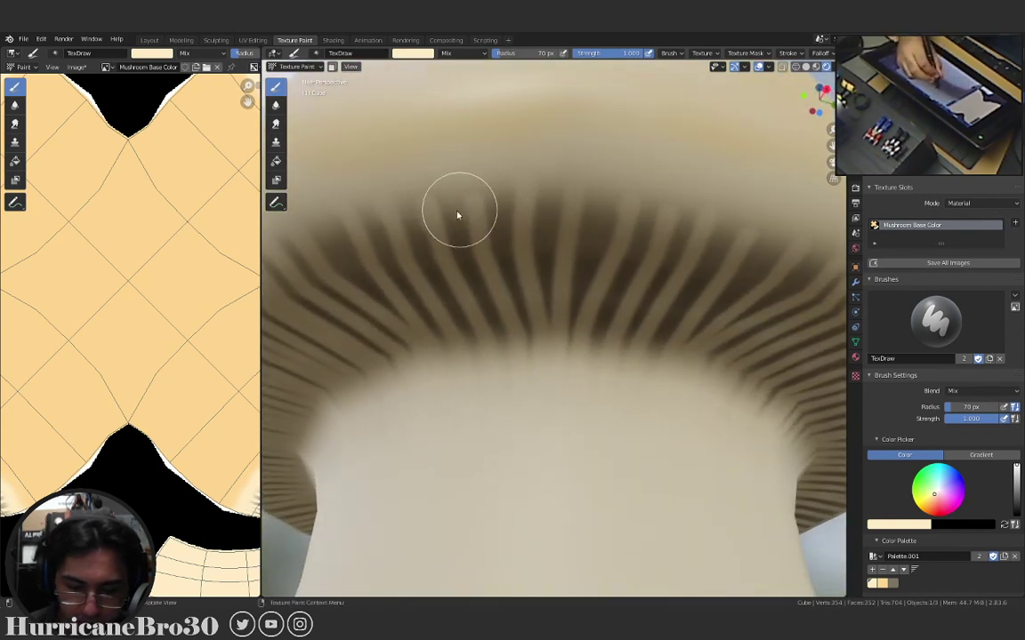
middle_click_drag(652, 224, 487, 211)
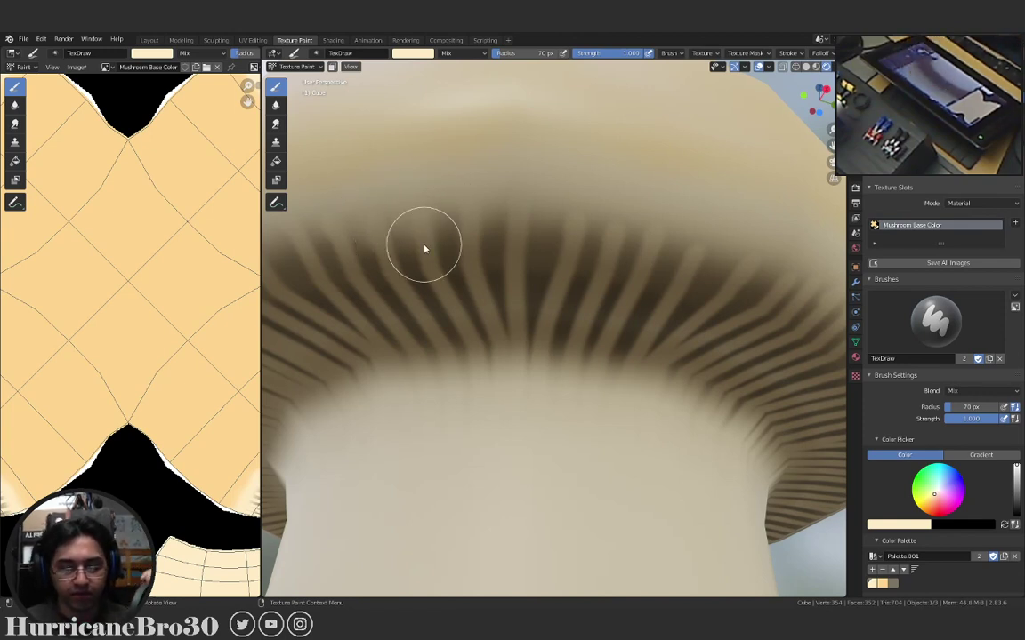
middle_click_drag(625, 235, 465, 210)
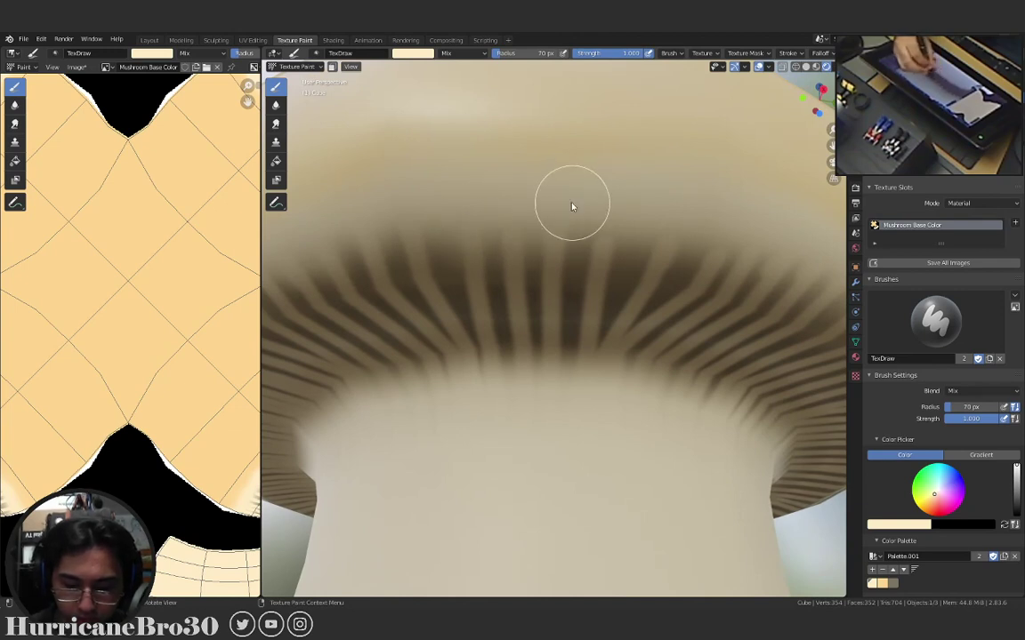
middle_click_drag(619, 214, 585, 270)
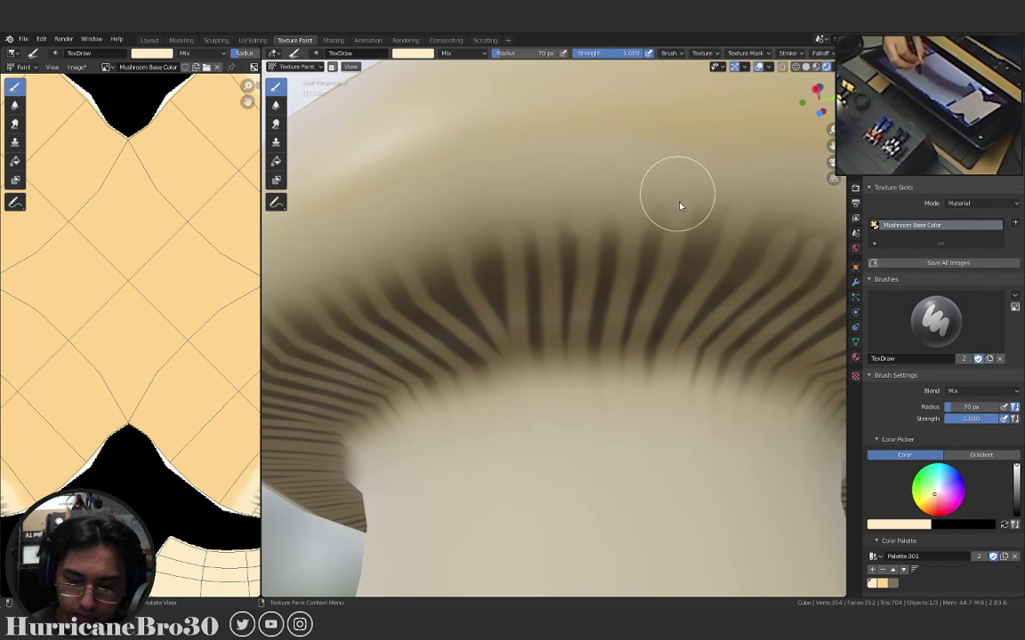
middle_click_drag(727, 227, 529, 181)
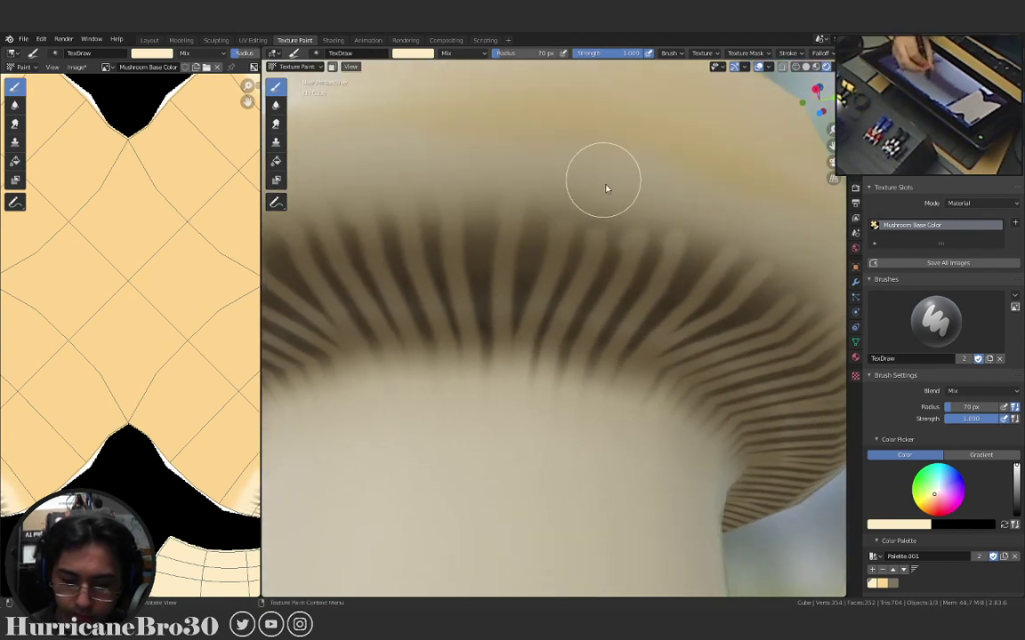
middle_click_drag(651, 248, 647, 215)
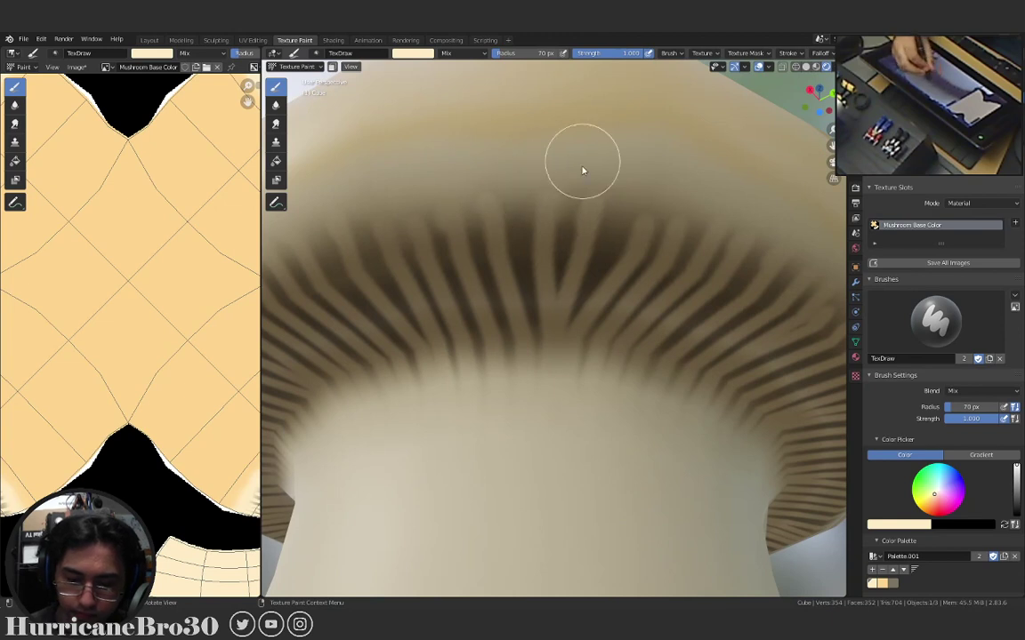
middle_click_drag(746, 167, 674, 212)
scroll(686, 217, "down", 3)
scroll(622, 231, "up", 3)
scroll(697, 185, "down", 3)
scroll(629, 234, "up", 3)
scroll(630, 234, "up", 2)
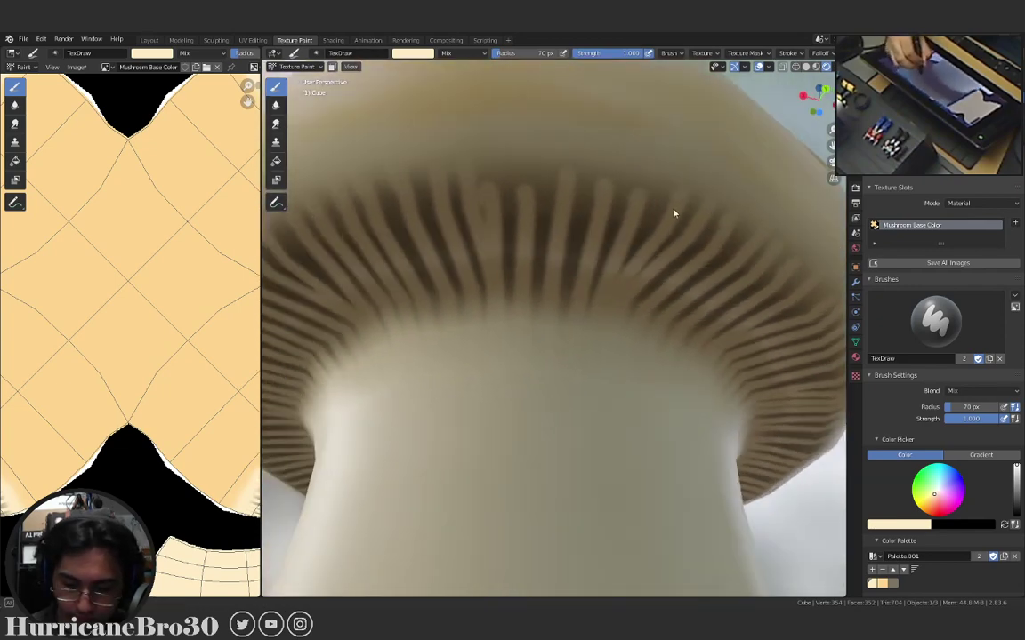
scroll(501, 185, "up", 2)
middle_click_drag(501, 185, 499, 255)
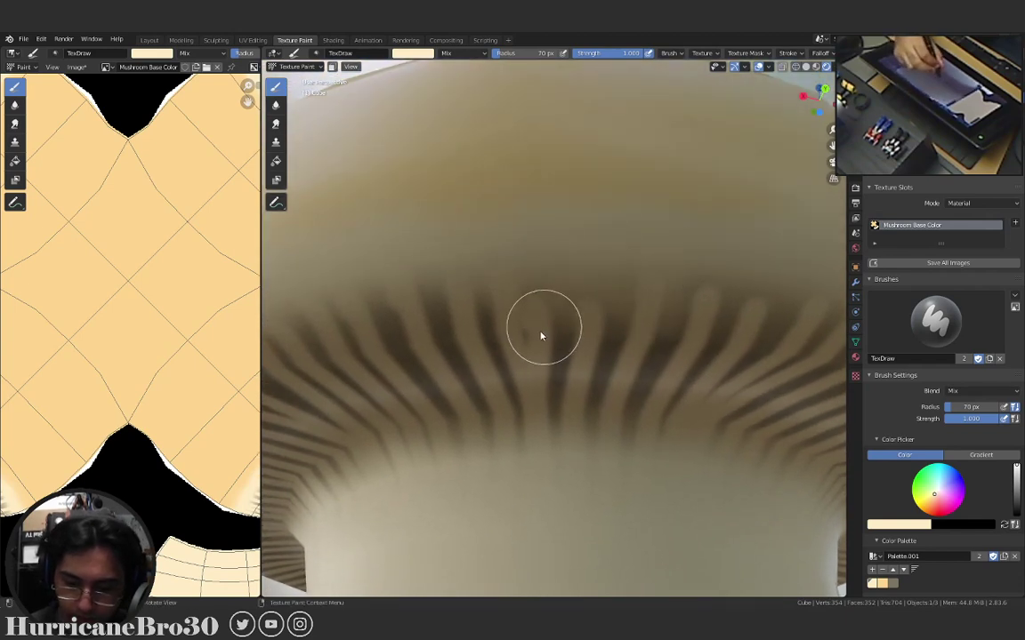
mouse_move(660, 307)
middle_mouse_down()
mouse_move(565, 315)
mouse_move(588, 288)
mouse_move(617, 297)
mouse_move(597, 341)
mouse_move(464, 318)
middle_mouse_up()
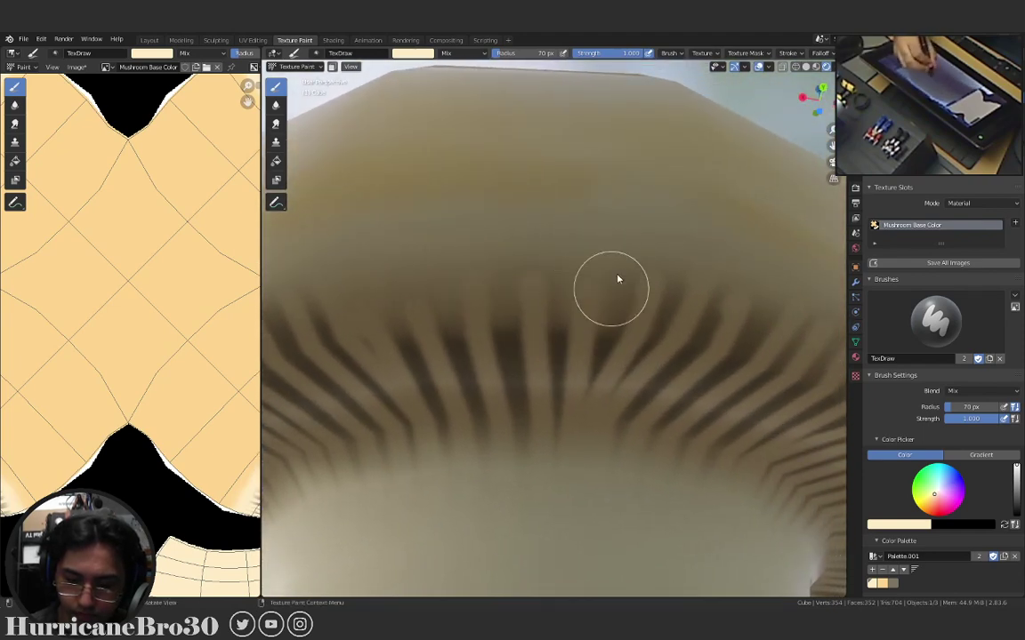
middle_click_drag(653, 300, 471, 254)
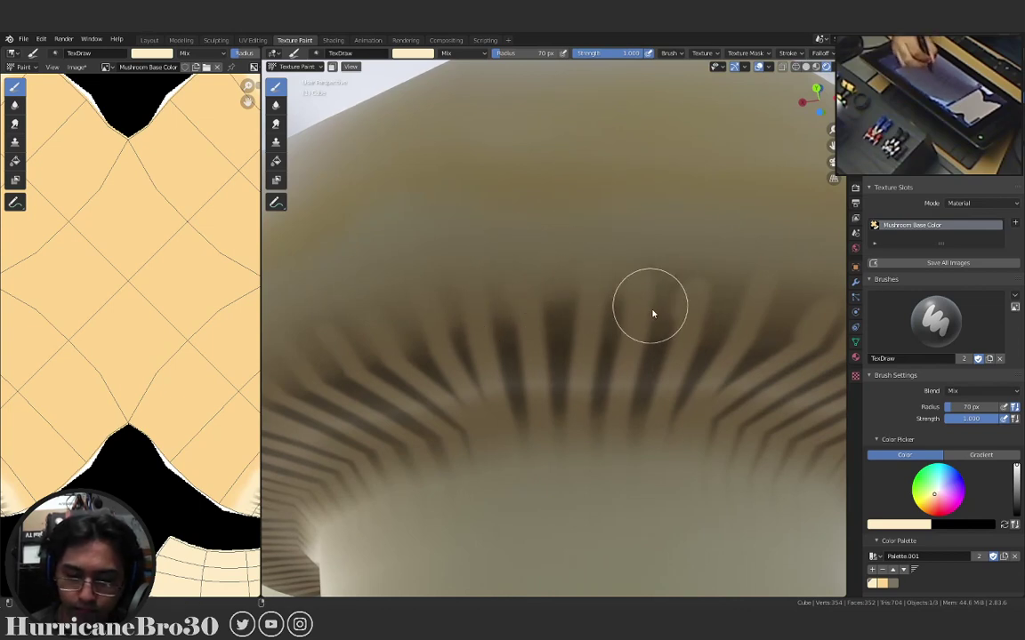
middle_click_drag(652, 314, 479, 292)
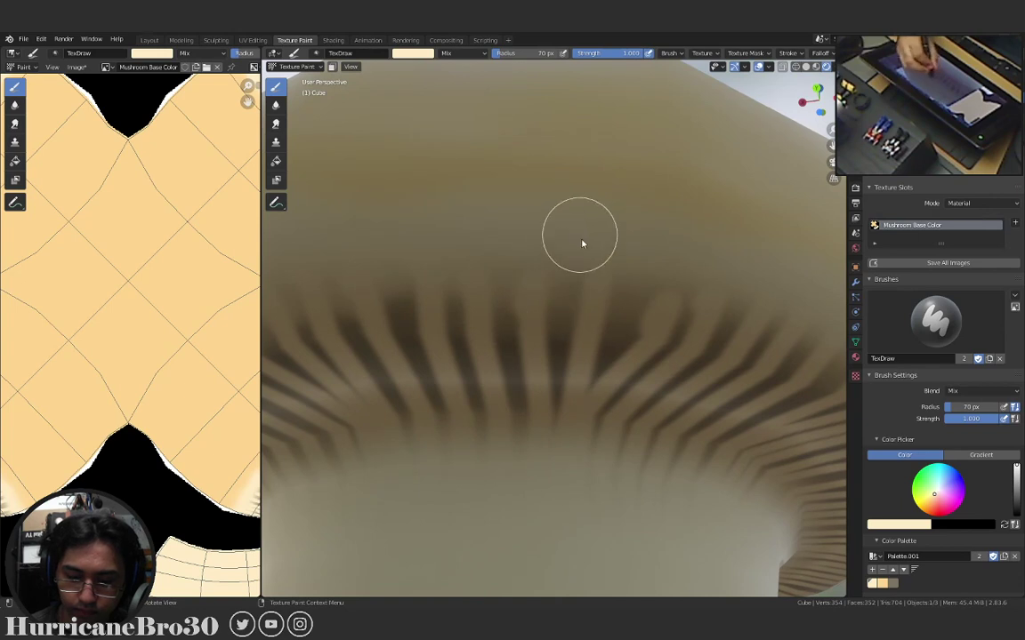
middle_click_drag(682, 266, 603, 264)
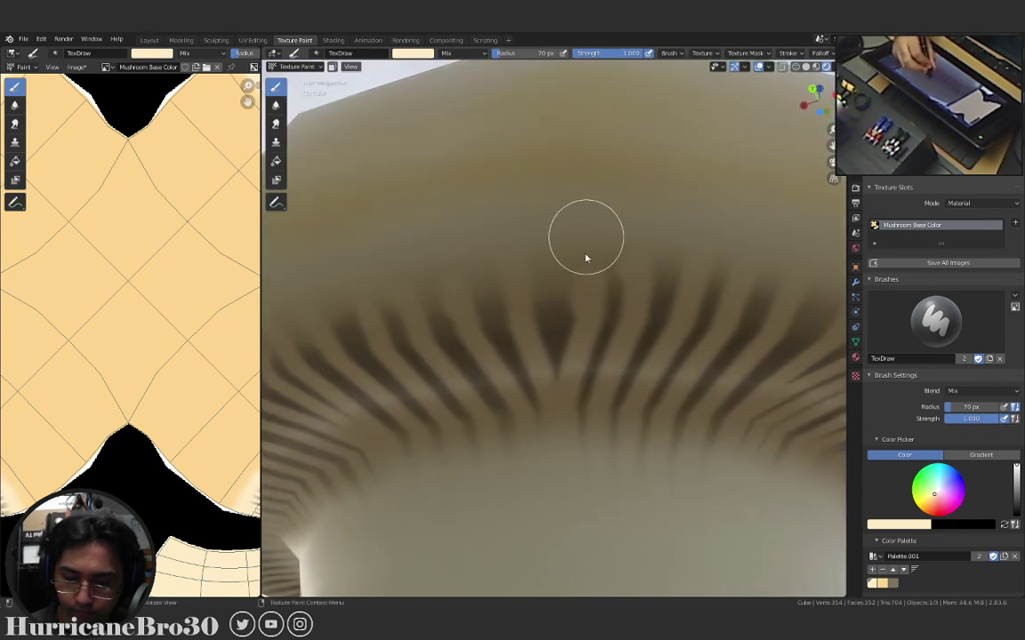
middle_click_drag(665, 291, 464, 227)
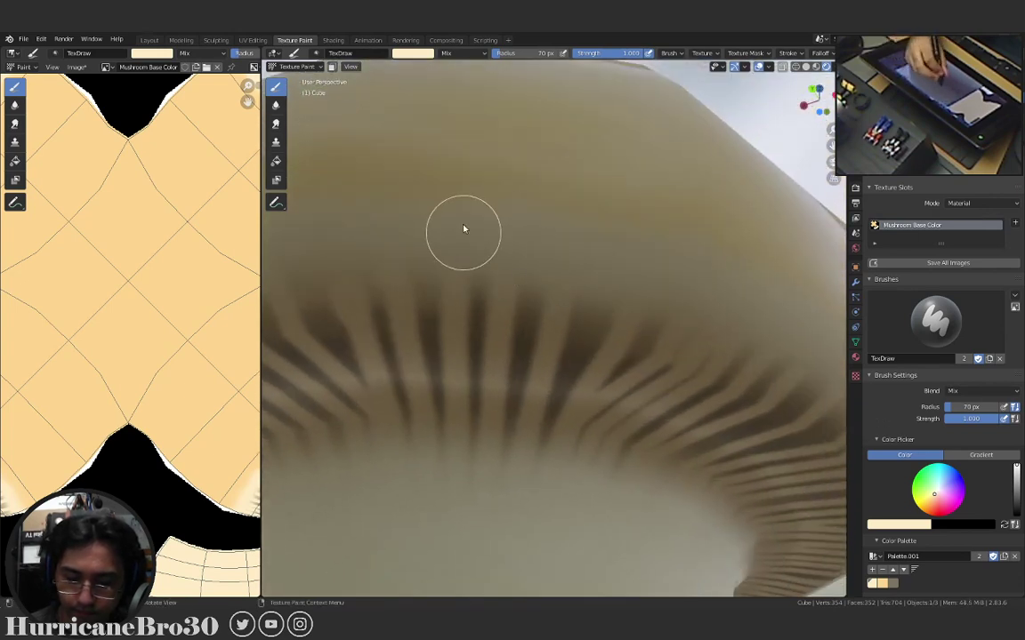
mouse_move(677, 212)
middle_mouse_down()
mouse_move(638, 225)
mouse_move(606, 407)
mouse_move(645, 341)
mouse_move(691, 189)
middle_mouse_up()
middle_click_drag(611, 269, 837, 264)
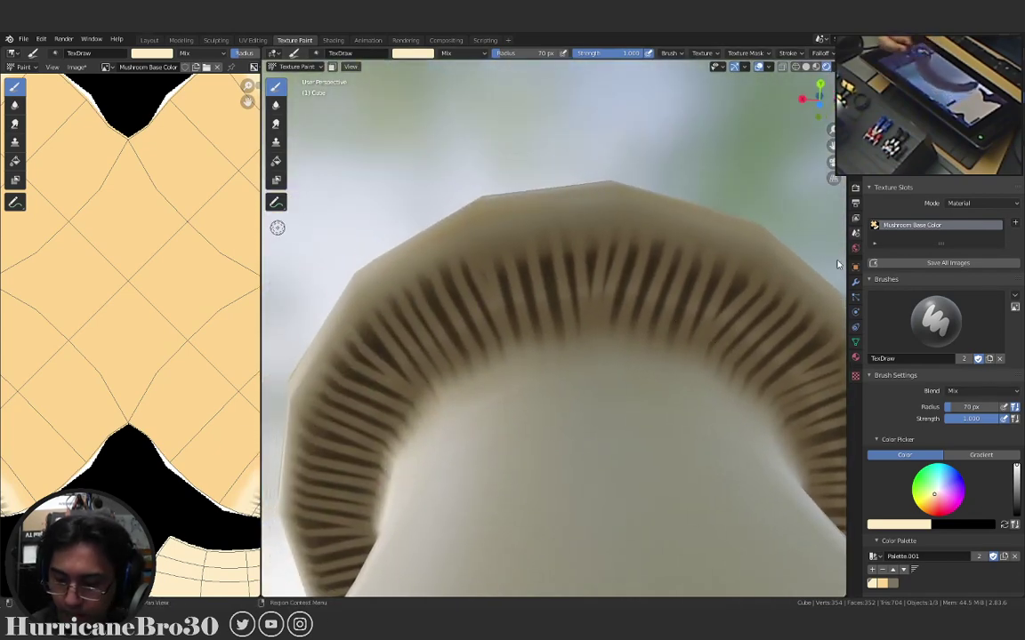
Pick the grey-brown palette colour and keep the Draw brush active.
left_click(894, 583)
right_click(456, 298)
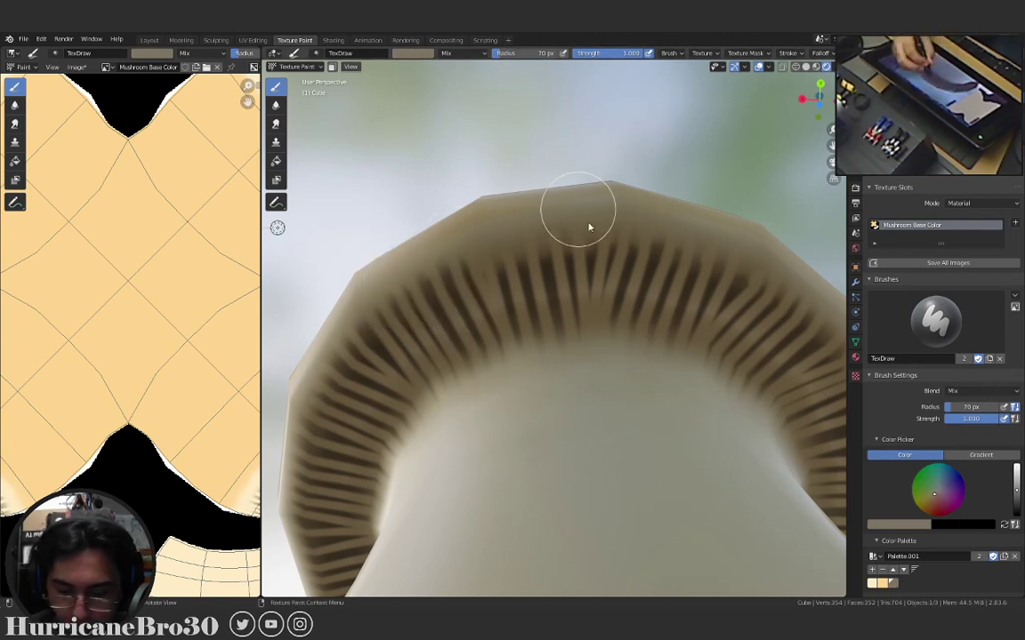
left_click(276, 106)
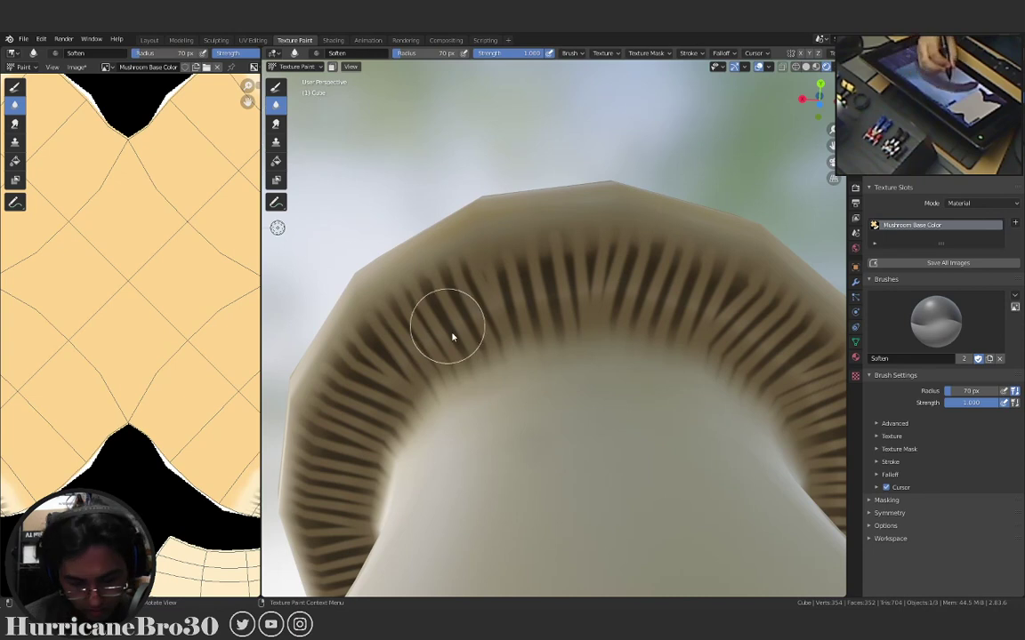
left_click(278, 87)
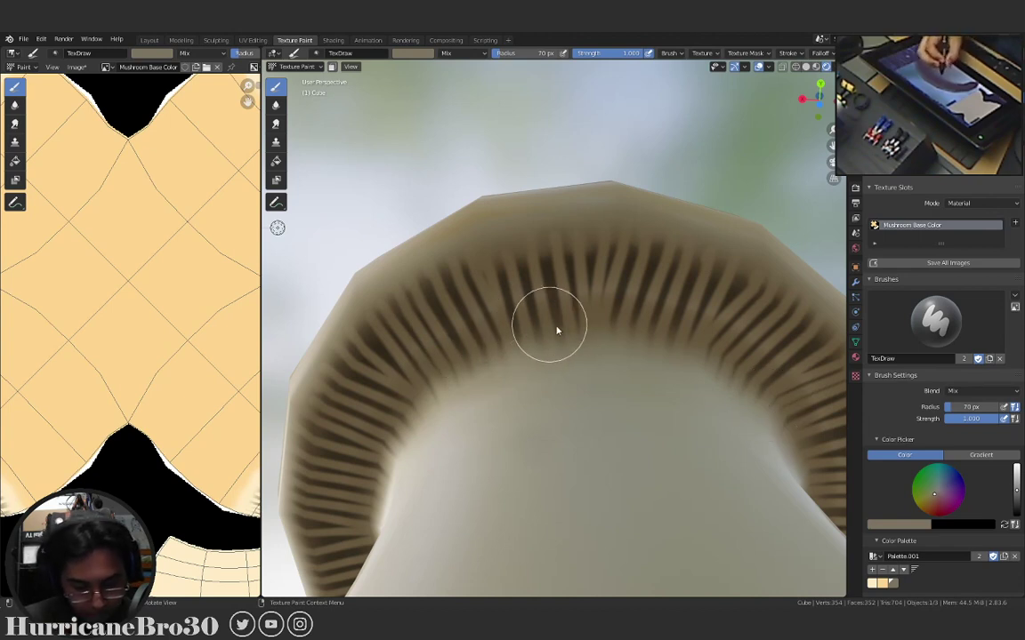
Set the brush radius to 107 px and stroke dark gill stripes under the cap.
middle_click_drag(578, 361, 511, 382)
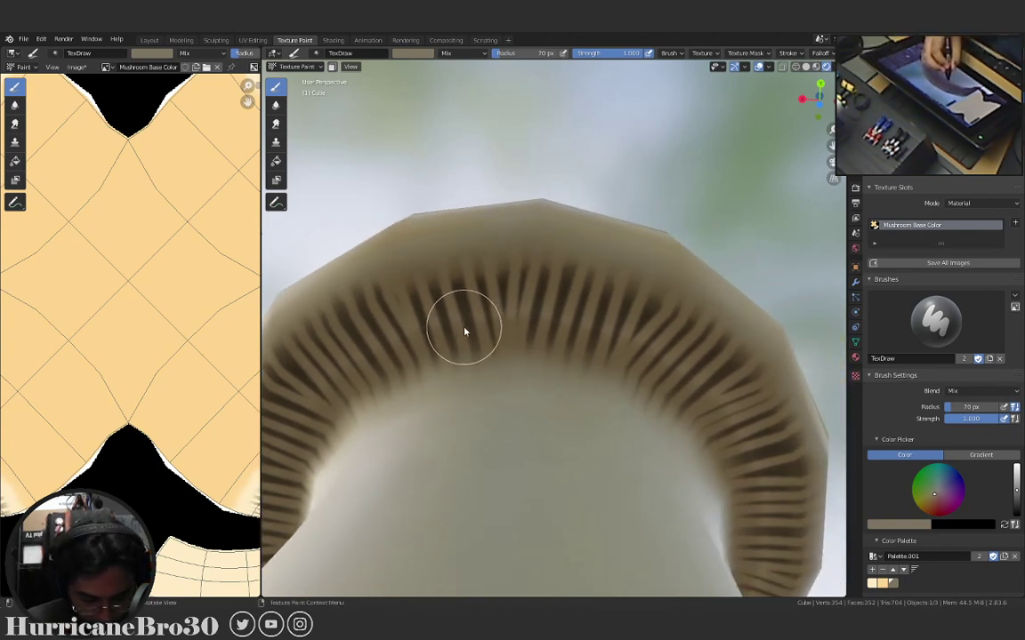
key("f")
left_click(408, 329)
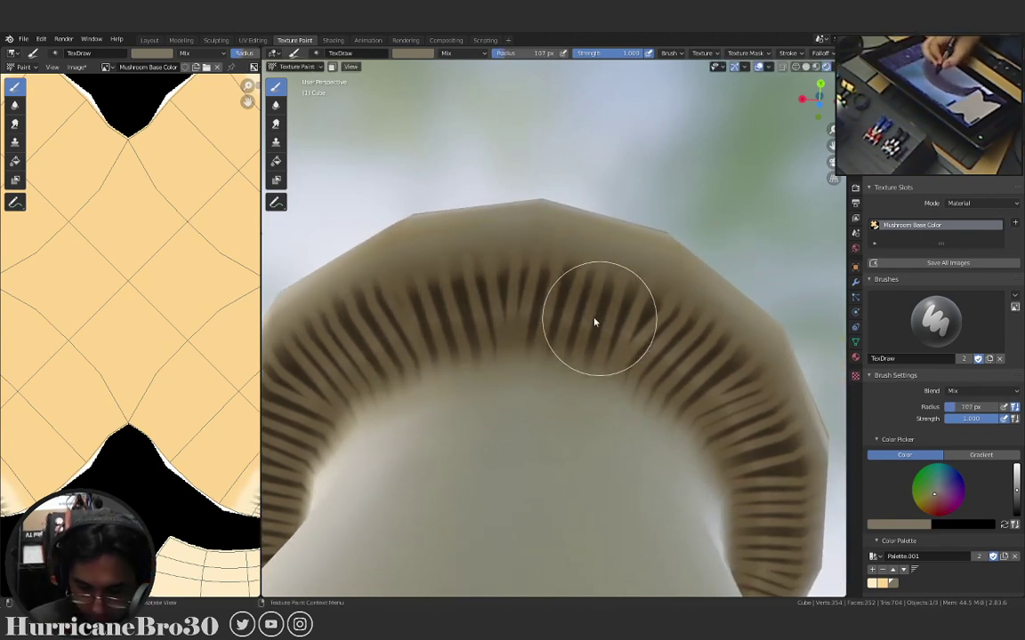
mouse_move(469, 320)
middle_mouse_down()
mouse_move(472, 336)
mouse_move(512, 334)
middle_mouse_up()
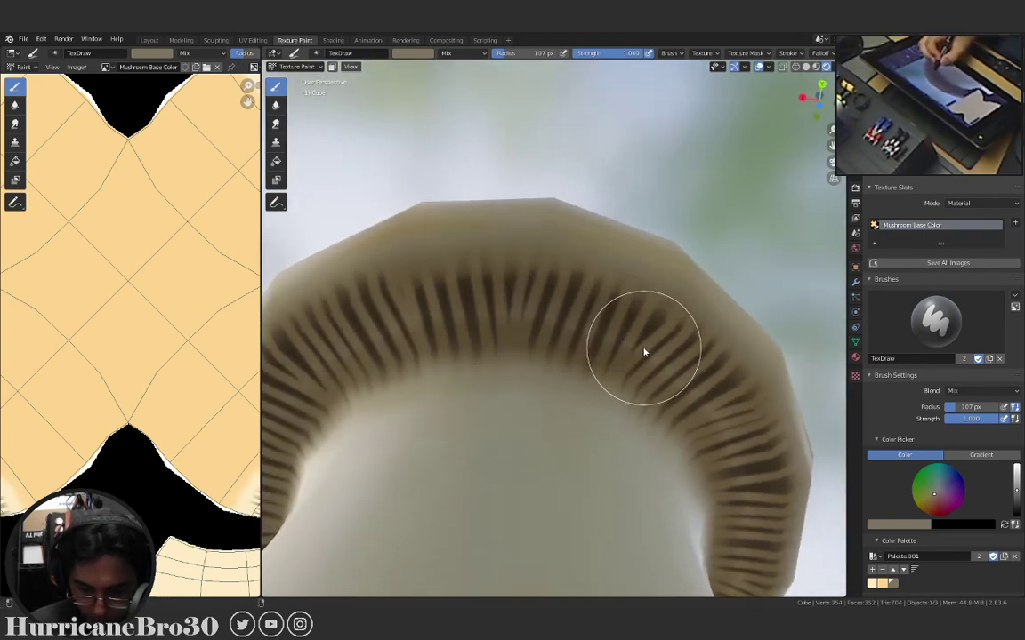
mouse_move(644, 352)
middle_mouse_down()
mouse_move(601, 339)
mouse_move(529, 350)
middle_mouse_up()
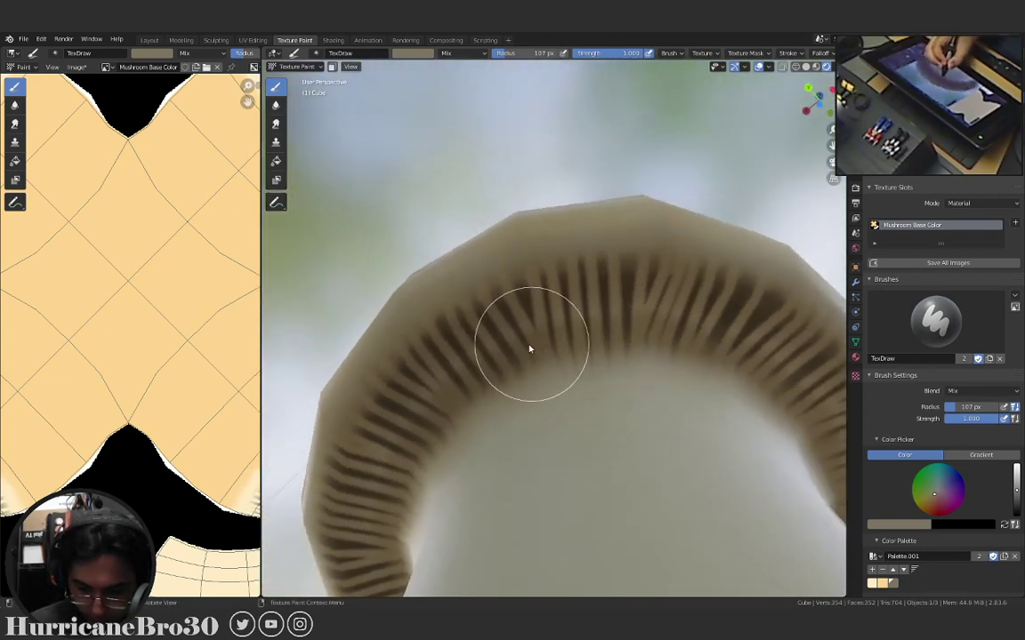
middle_click(640, 329, "alt")
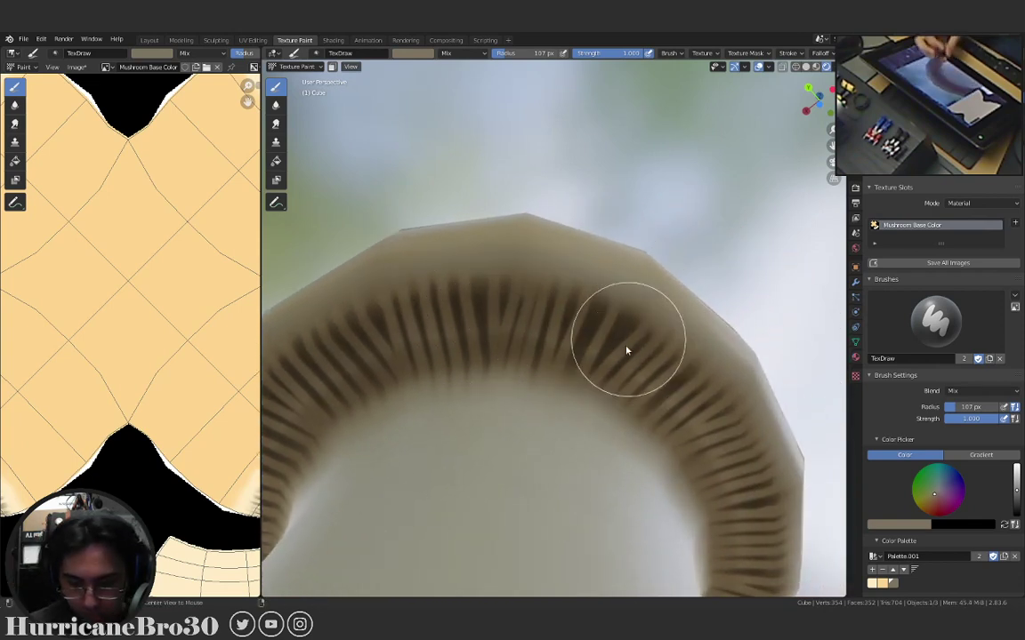
mouse_move(624, 350)
middle_mouse_down()
mouse_move(608, 400)
mouse_move(603, 389)
middle_mouse_up()
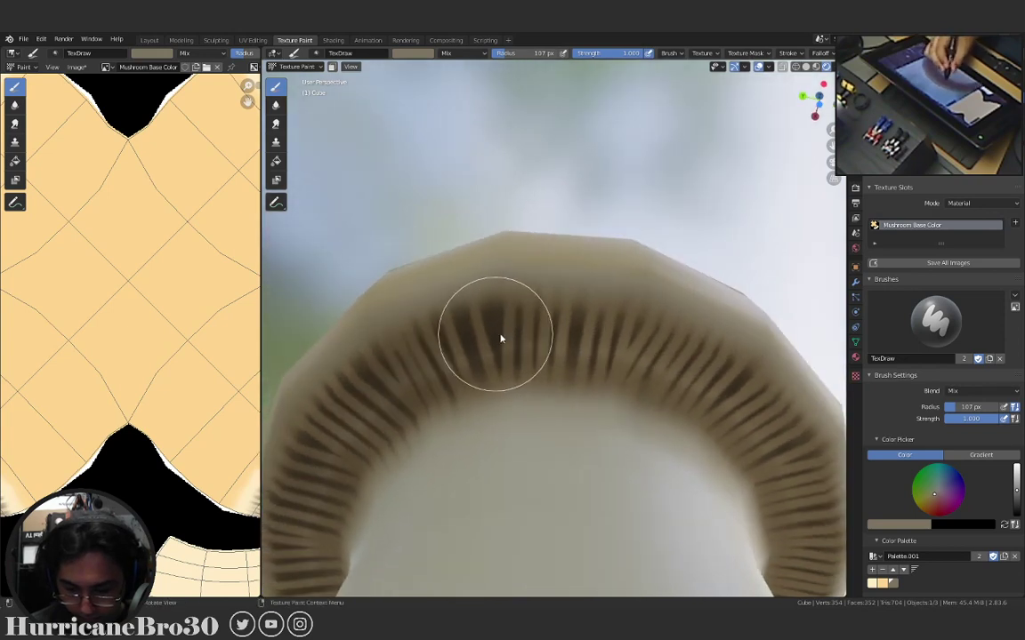
mouse_move(676, 379)
middle_mouse_down()
mouse_move(641, 372)
mouse_move(628, 389)
mouse_move(507, 361)
middle_mouse_up()
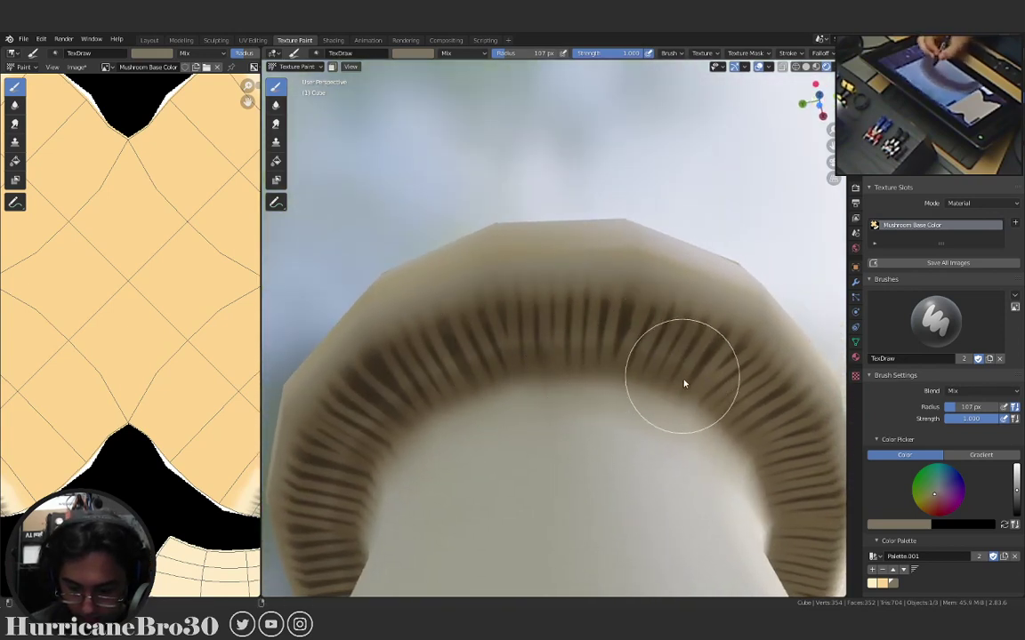
mouse_move(685, 382)
middle_mouse_down()
mouse_move(614, 358)
mouse_move(468, 347)
middle_mouse_up()
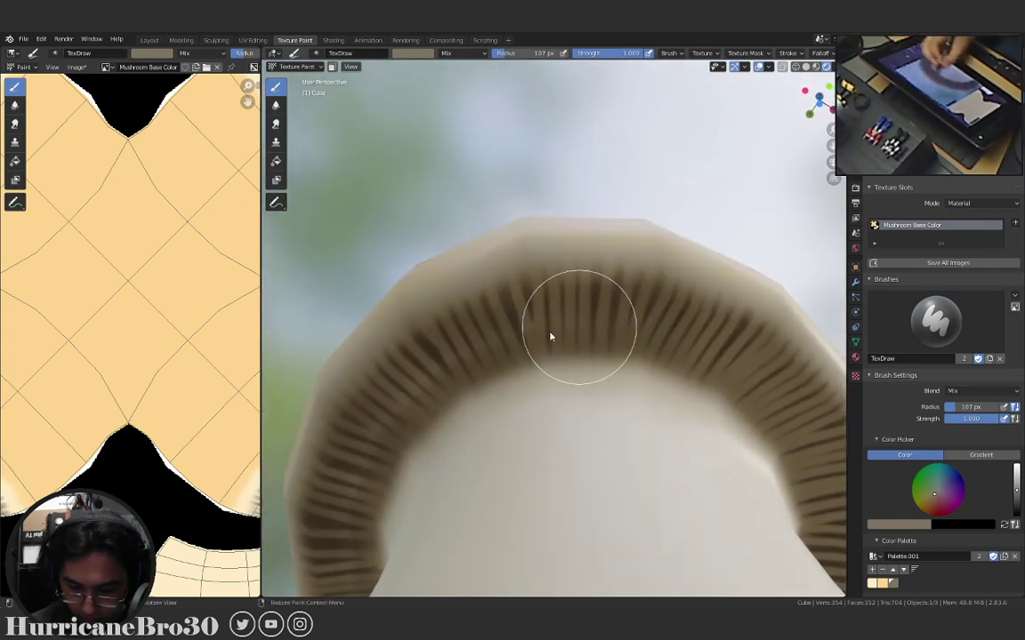
mouse_move(729, 367)
middle_mouse_down()
mouse_move(671, 394)
mouse_move(525, 389)
mouse_move(690, 359)
mouse_move(445, 370)
middle_mouse_up()
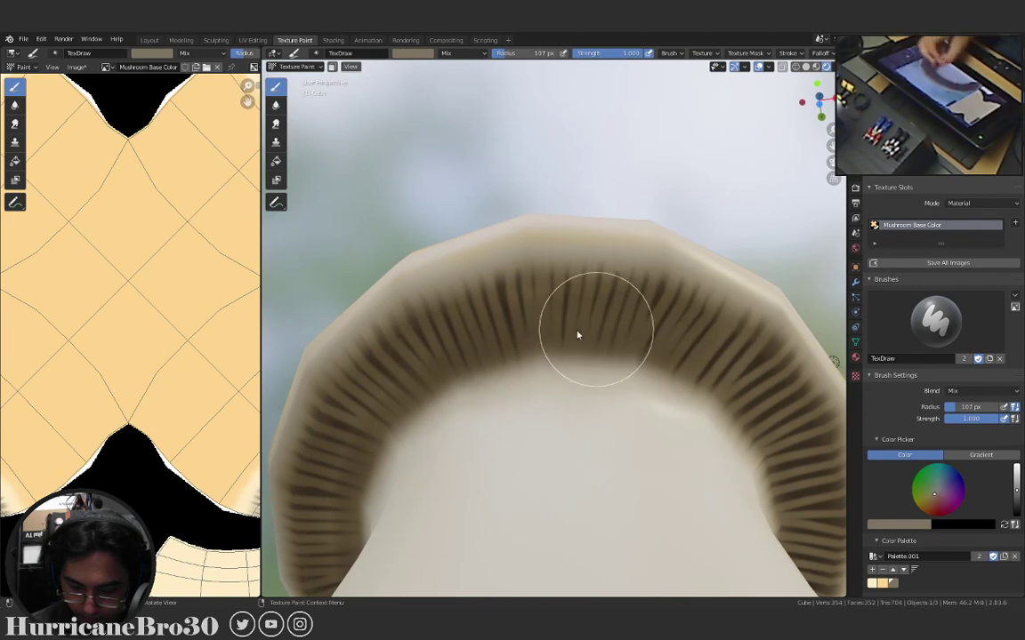
mouse_move(709, 350)
middle_mouse_down()
mouse_move(690, 382)
mouse_move(606, 411)
mouse_move(501, 308)
middle_mouse_up()
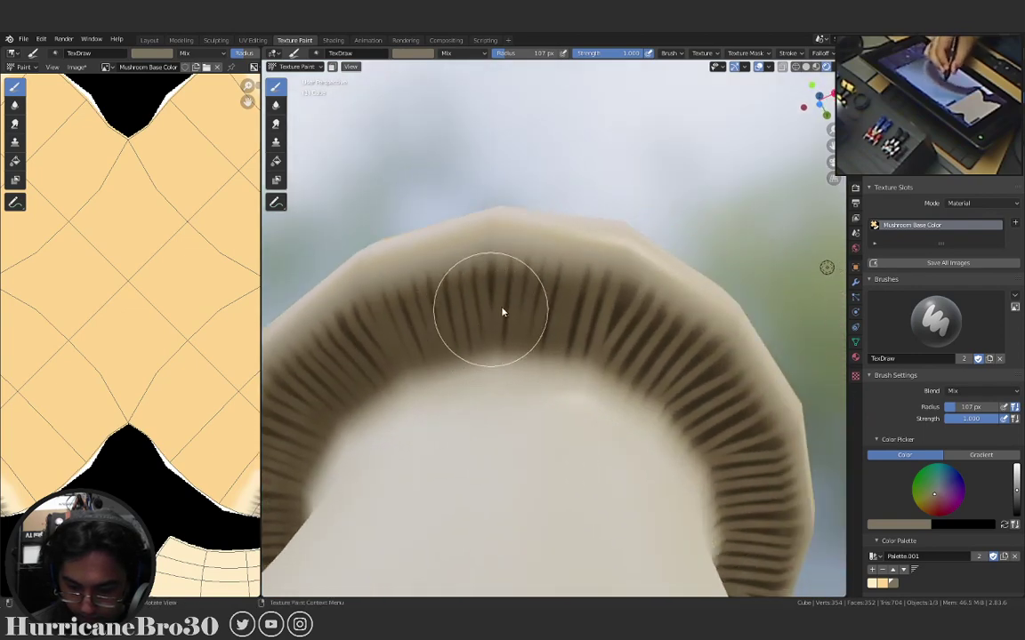
mouse_move(696, 412)
middle_mouse_down()
mouse_move(667, 352)
mouse_move(622, 341)
mouse_move(665, 382)
mouse_move(495, 309)
middle_mouse_up()
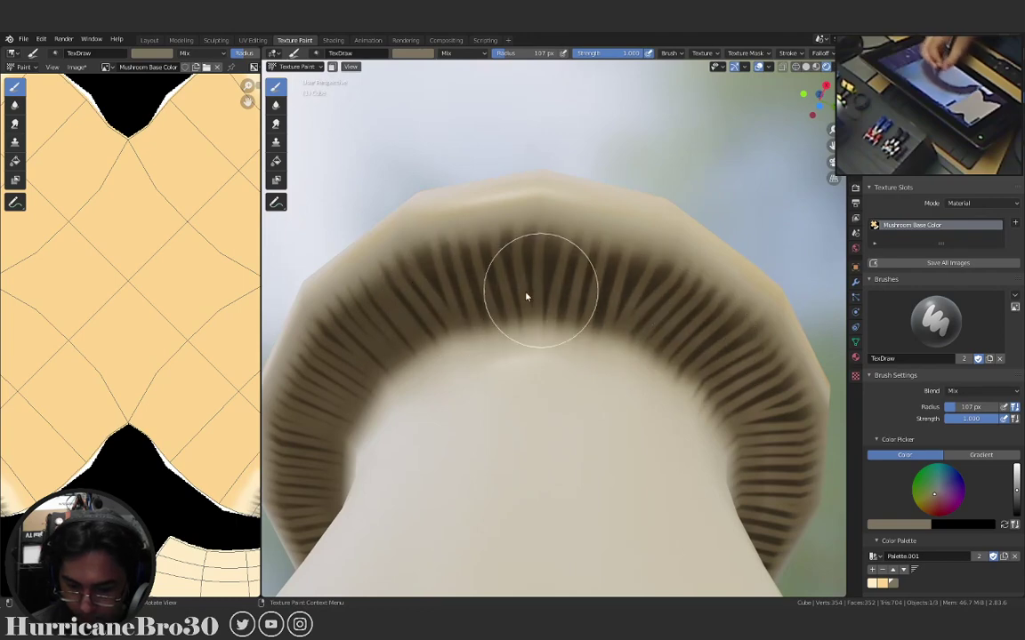
Check the gill stripes around the cap underside from several angles.
mouse_move(701, 376)
middle_mouse_down()
mouse_move(670, 302)
mouse_move(713, 344)
mouse_move(657, 339)
mouse_move(760, 358)
mouse_move(692, 347)
mouse_move(552, 284)
middle_mouse_up()
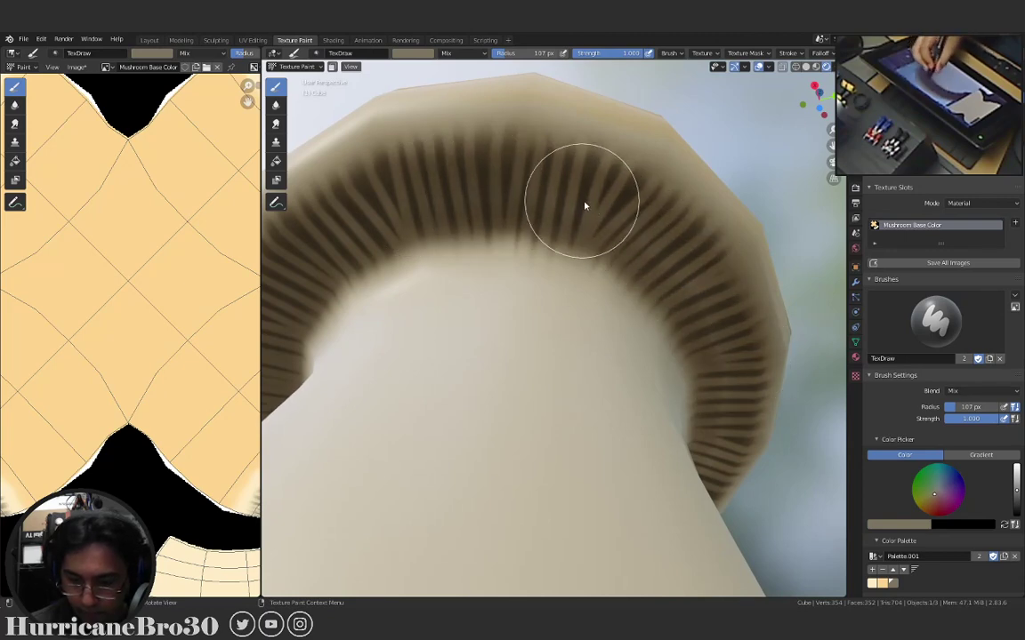
mouse_move(653, 279)
middle_mouse_down()
mouse_move(743, 347)
mouse_move(704, 343)
mouse_move(642, 388)
middle_mouse_up()
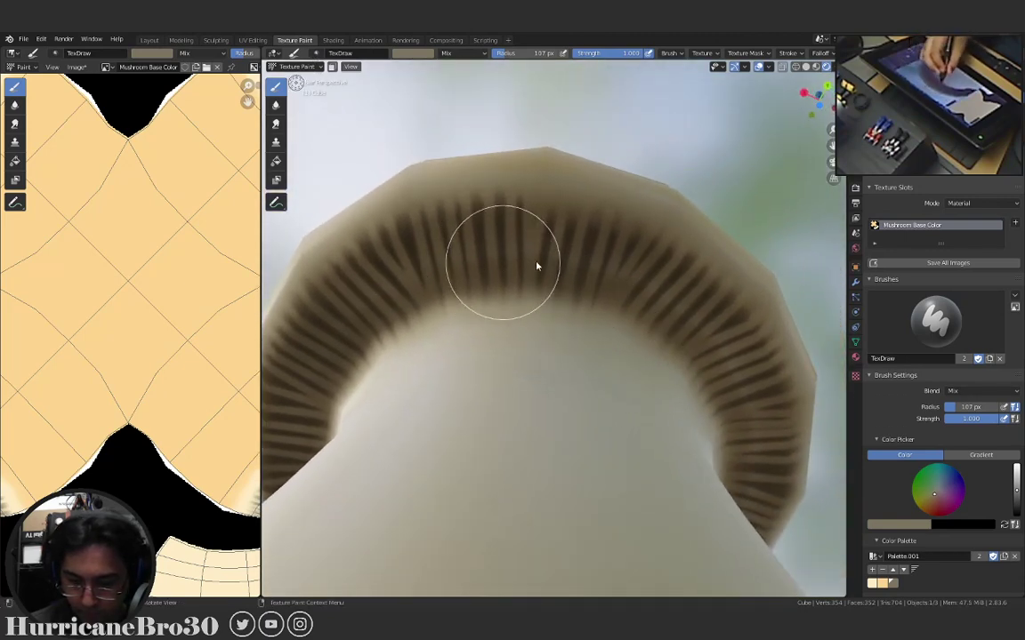
middle_click_drag(723, 356, 671, 361)
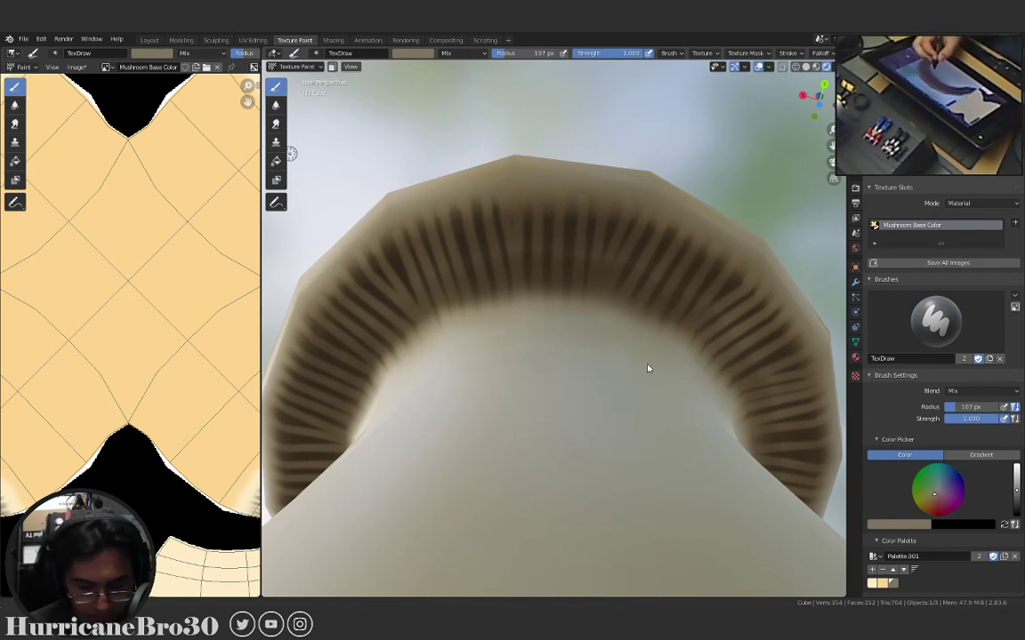
middle_click_drag(647, 368, 531, 323)
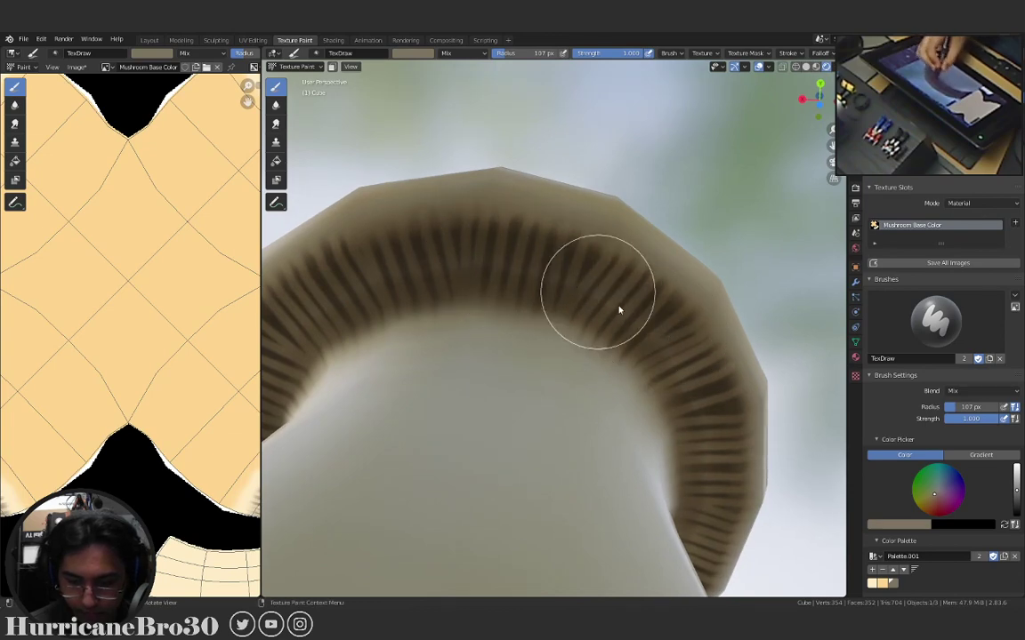
mouse_move(620, 310)
middle_mouse_down()
mouse_move(686, 381)
mouse_move(668, 389)
mouse_move(464, 336)
middle_mouse_up()
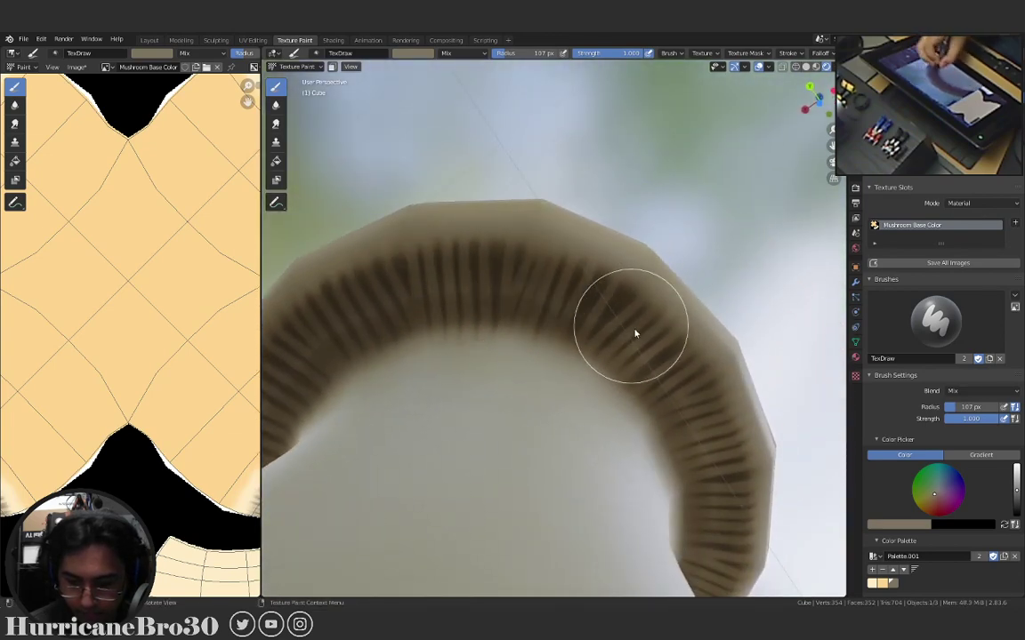
middle_click_drag(666, 395, 536, 350)
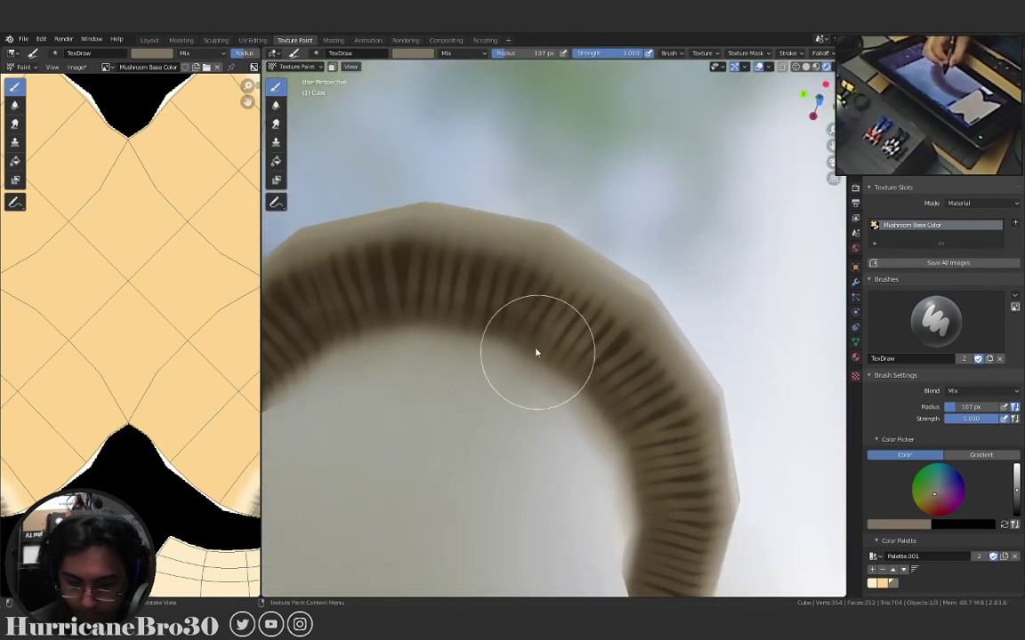
mouse_move(533, 306)
middle_mouse_down()
mouse_move(653, 423)
mouse_move(572, 347)
middle_mouse_up()
mouse_move(649, 359)
middle_mouse_down()
mouse_move(611, 412)
mouse_move(567, 396)
mouse_move(589, 376)
mouse_move(599, 392)
mouse_move(517, 389)
mouse_move(519, 369)
middle_mouse_up()
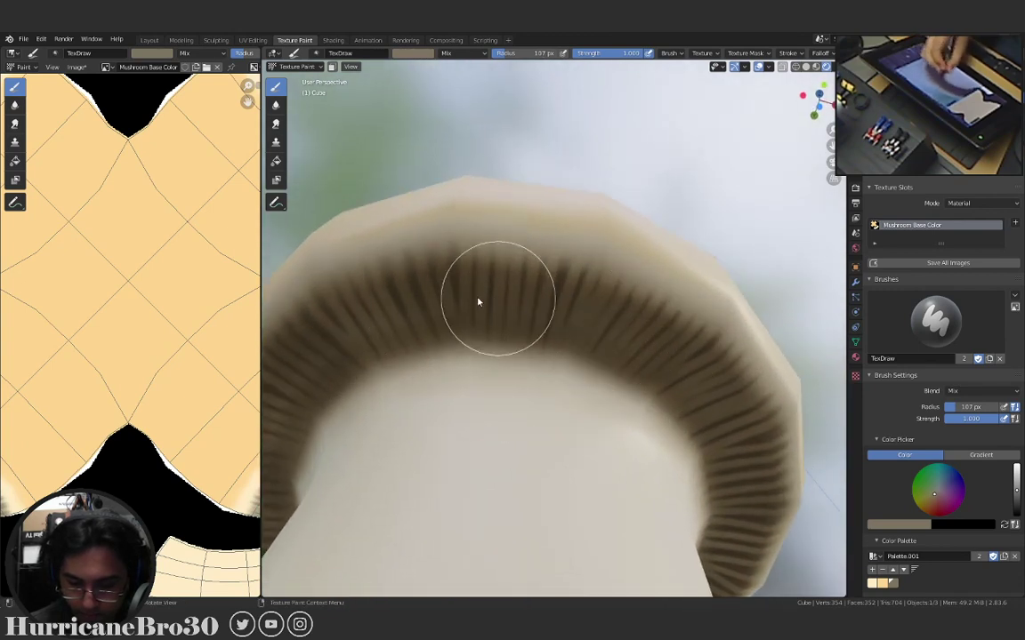
mouse_move(478, 301)
middle_mouse_down()
mouse_move(680, 400)
mouse_move(650, 401)
mouse_move(418, 320)
middle_mouse_up()
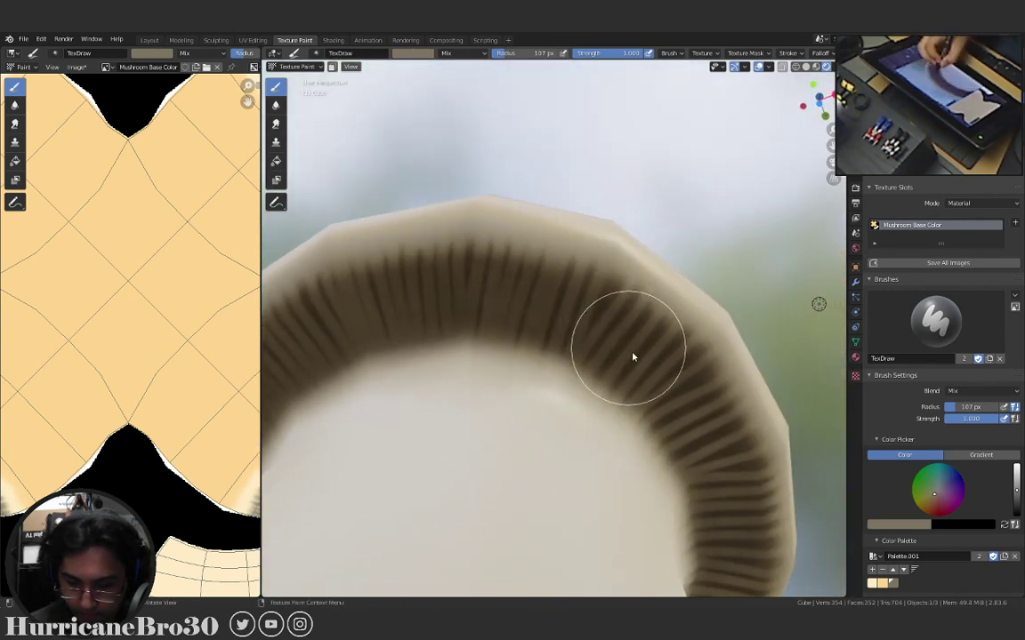
Adjust the brush to 75 px, then 85 px, and work around the gills.
key("bracketleft")
key("bracketleft")
key("bracketleft")
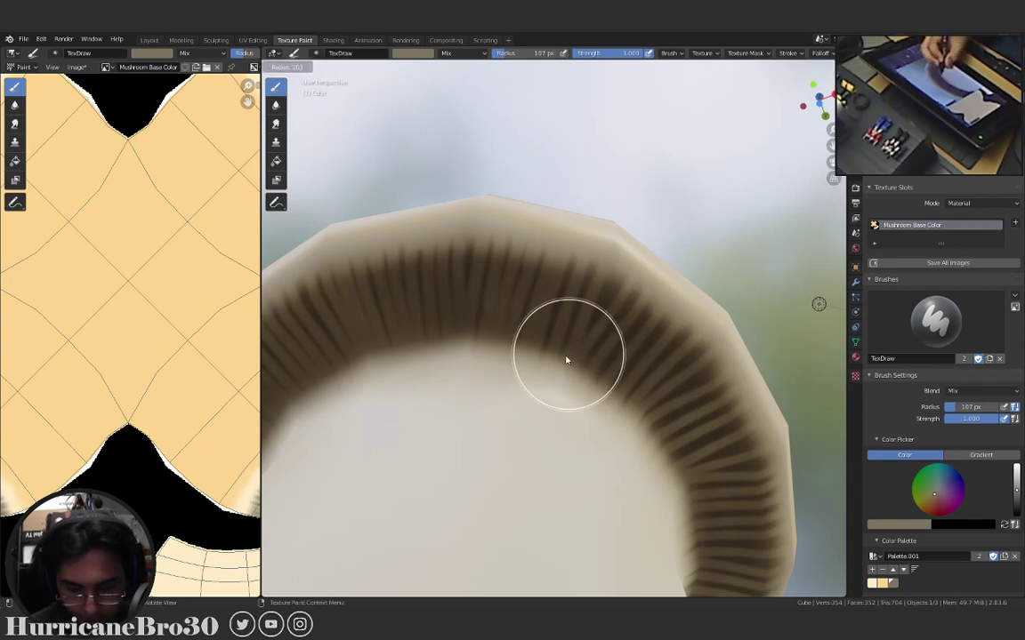
mouse_move(578, 355)
middle_mouse_down()
mouse_move(661, 336)
mouse_move(632, 322)
middle_mouse_up()
mouse_move(642, 387)
middle_mouse_down()
mouse_move(597, 333)
mouse_move(661, 355)
mouse_move(700, 352)
mouse_move(646, 353)
middle_mouse_up()
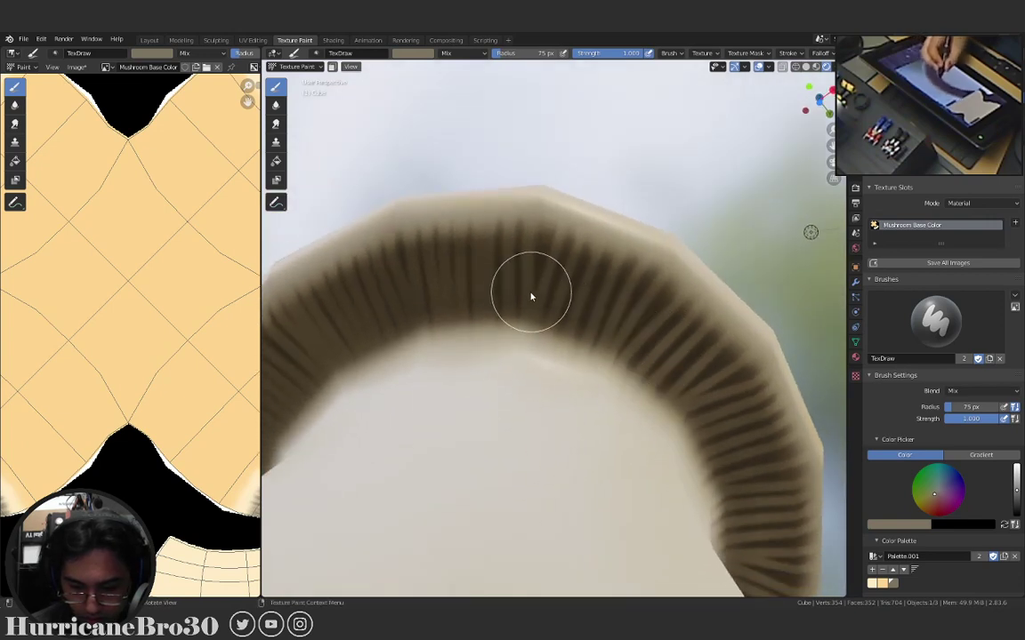
key("bracketright")
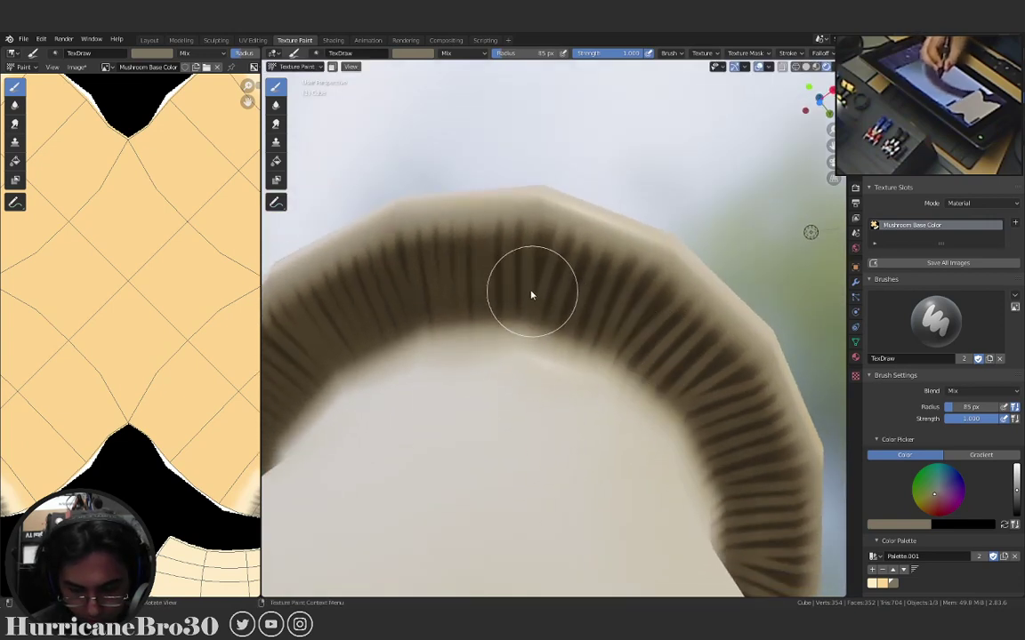
mouse_move(604, 304)
middle_mouse_down()
mouse_move(650, 339)
mouse_move(658, 364)
mouse_move(414, 365)
middle_mouse_up()
mouse_move(629, 362)
middle_mouse_down()
mouse_move(579, 375)
mouse_move(645, 389)
mouse_move(514, 313)
middle_mouse_up()
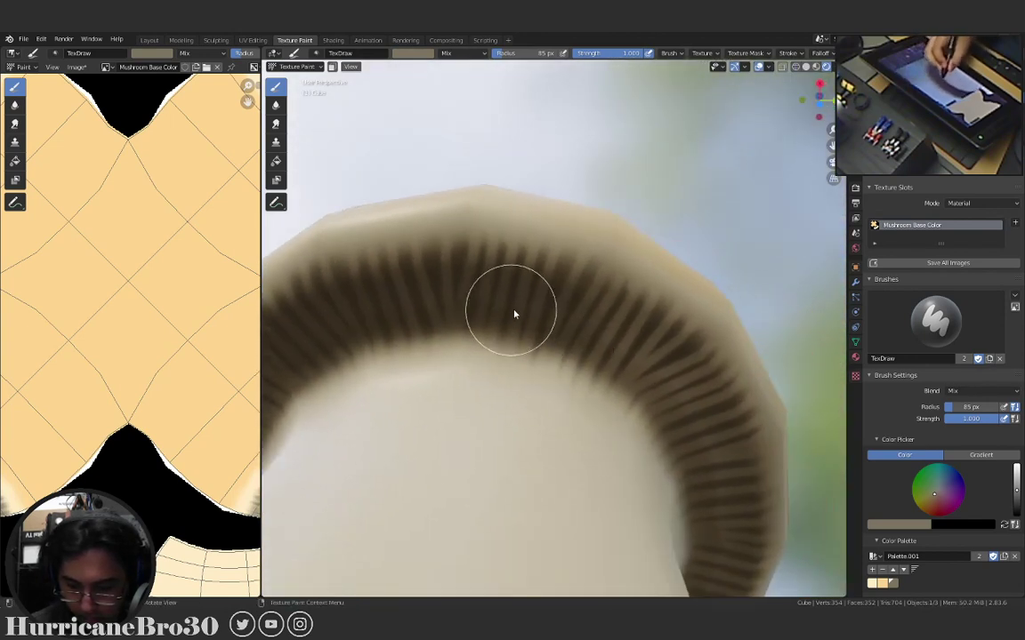
mouse_move(693, 410)
middle_mouse_down()
mouse_move(638, 391)
mouse_move(565, 402)
mouse_move(386, 331)
middle_mouse_up()
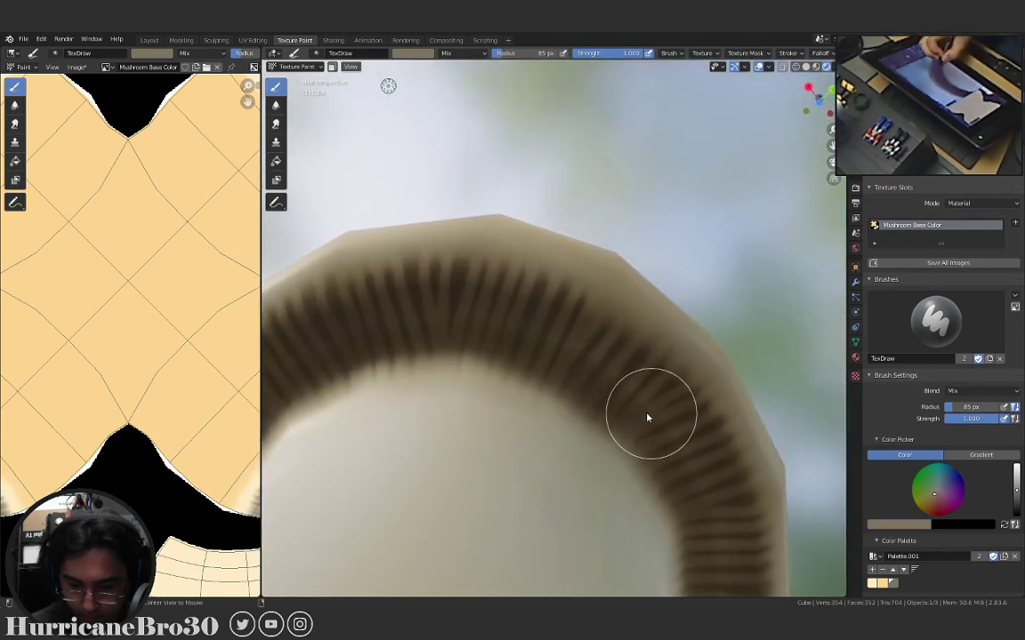
mouse_move(647, 418)
middle_mouse_down()
mouse_move(631, 428)
mouse_move(386, 336)
middle_mouse_up()
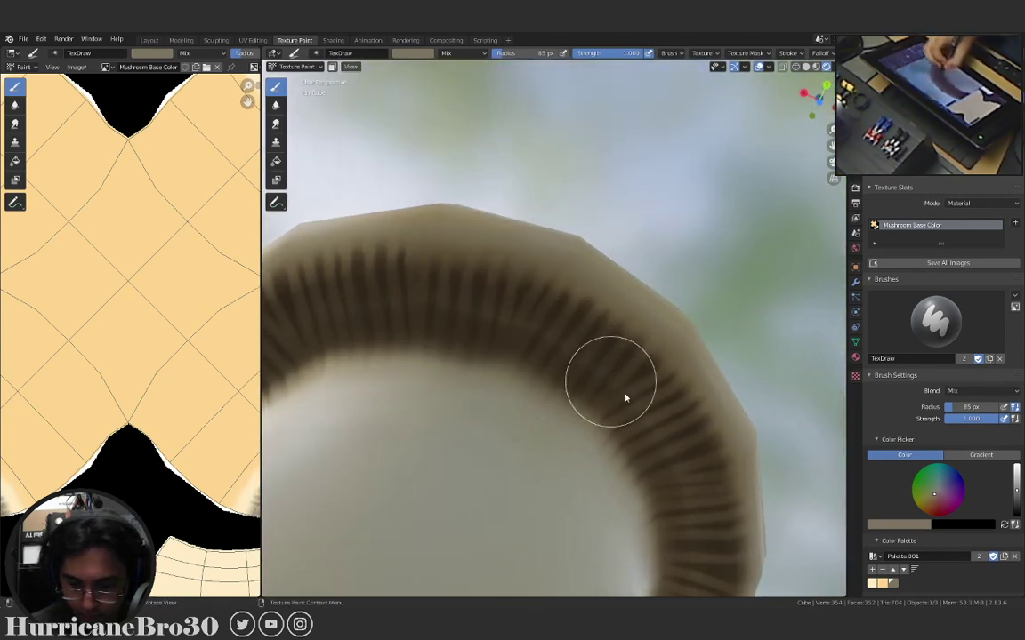
mouse_move(625, 398)
middle_mouse_down()
mouse_move(572, 410)
mouse_move(410, 319)
middle_mouse_up()
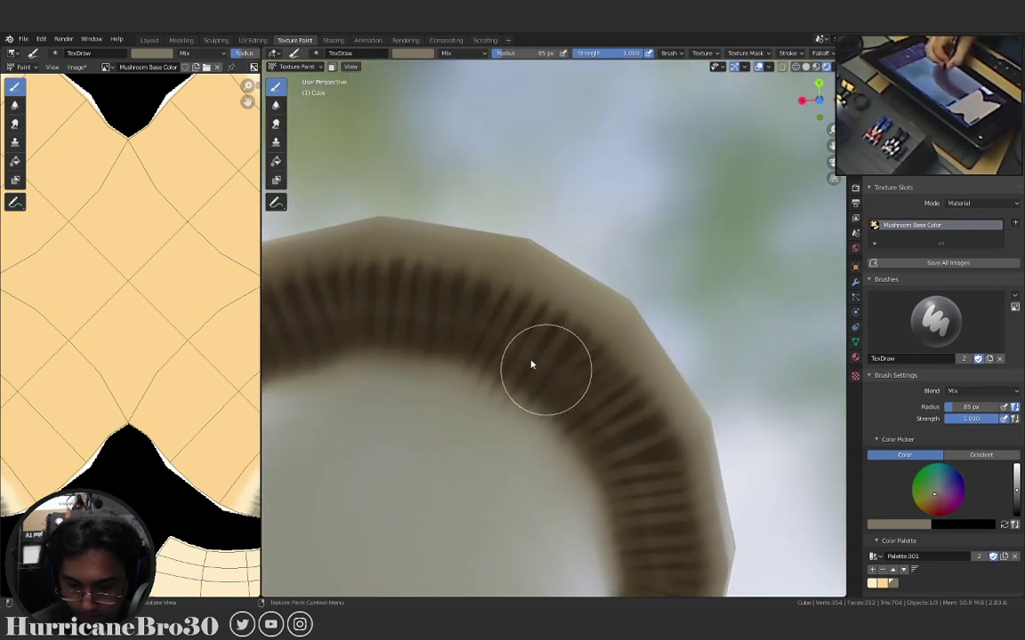
mouse_move(629, 460)
middle_mouse_down()
mouse_move(648, 380)
mouse_move(601, 403)
mouse_move(623, 439)
mouse_move(608, 407)
mouse_move(637, 409)
mouse_move(479, 372)
middle_mouse_up()
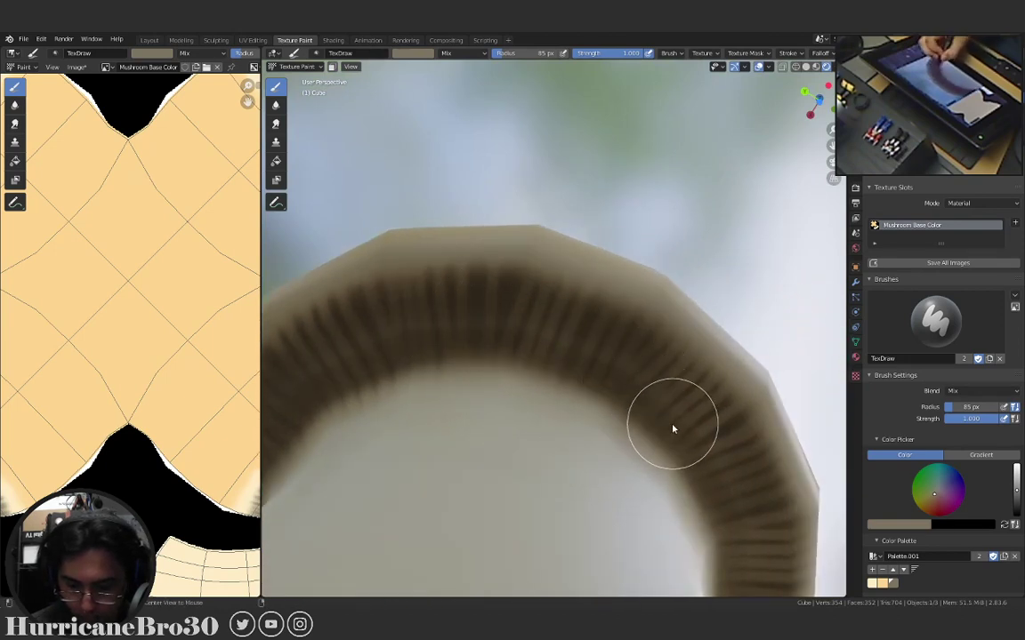
mouse_move(672, 425)
middle_mouse_down()
mouse_move(521, 425)
mouse_move(423, 313)
middle_mouse_up()
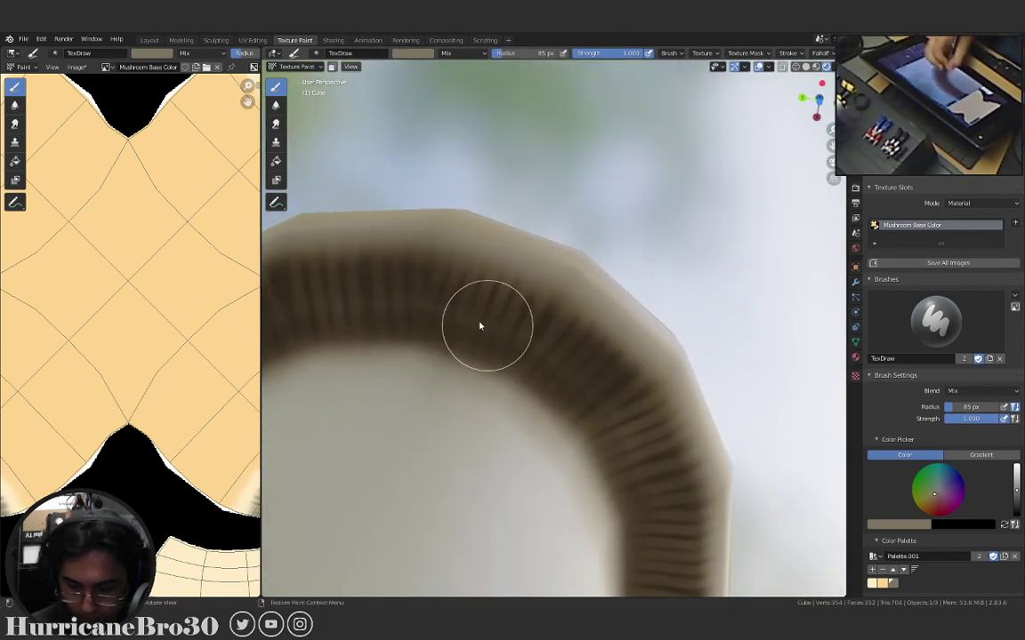
mouse_move(634, 461)
middle_mouse_down()
mouse_move(569, 439)
mouse_move(512, 394)
mouse_move(439, 290)
middle_mouse_up()
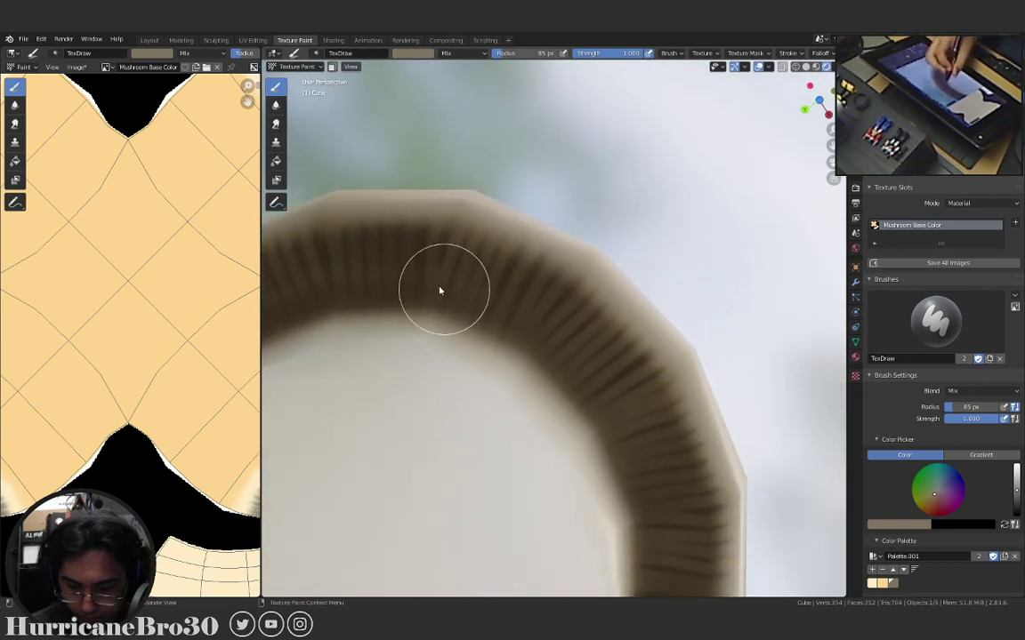
Paint darker gill stripes along the cap rim and inspect them from below.
mouse_move(440, 290)
left_mouse_down()
mouse_move(493, 289)
mouse_move(612, 384)
left_mouse_up()
middle_click_drag(651, 441, 498, 359)
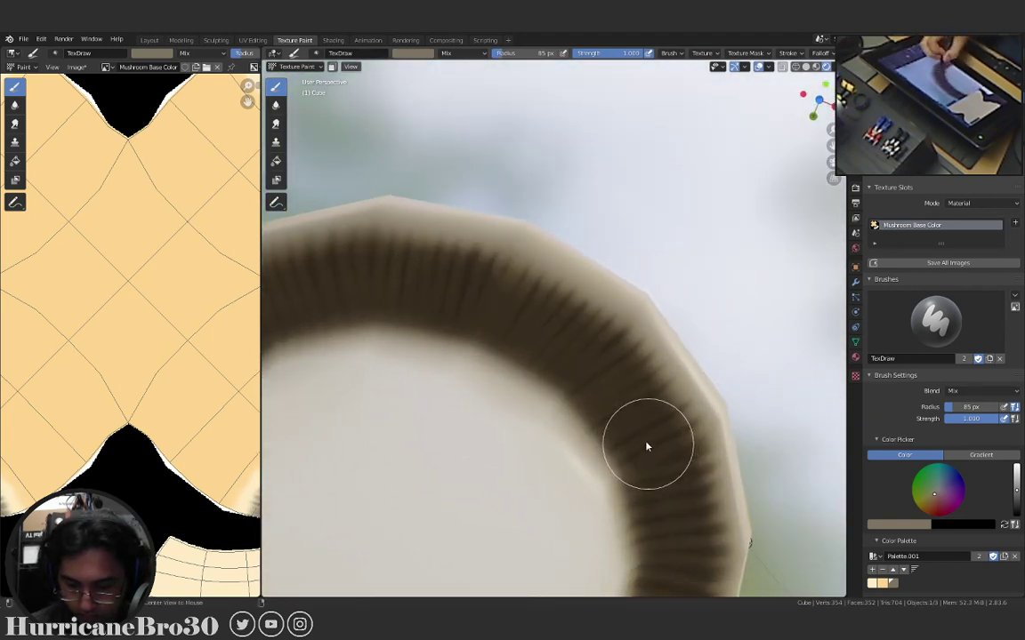
mouse_move(647, 446)
middle_mouse_down()
mouse_move(658, 464)
mouse_move(558, 402)
middle_mouse_up()
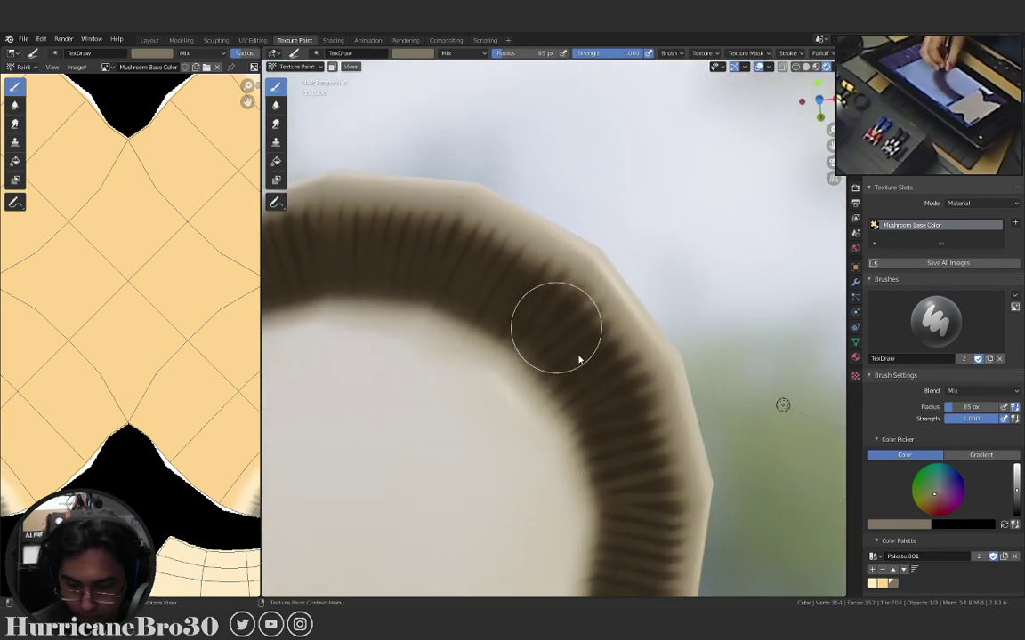
mouse_move(675, 456)
middle_mouse_down()
mouse_move(597, 450)
mouse_move(503, 466)
mouse_move(436, 335)
middle_mouse_up()
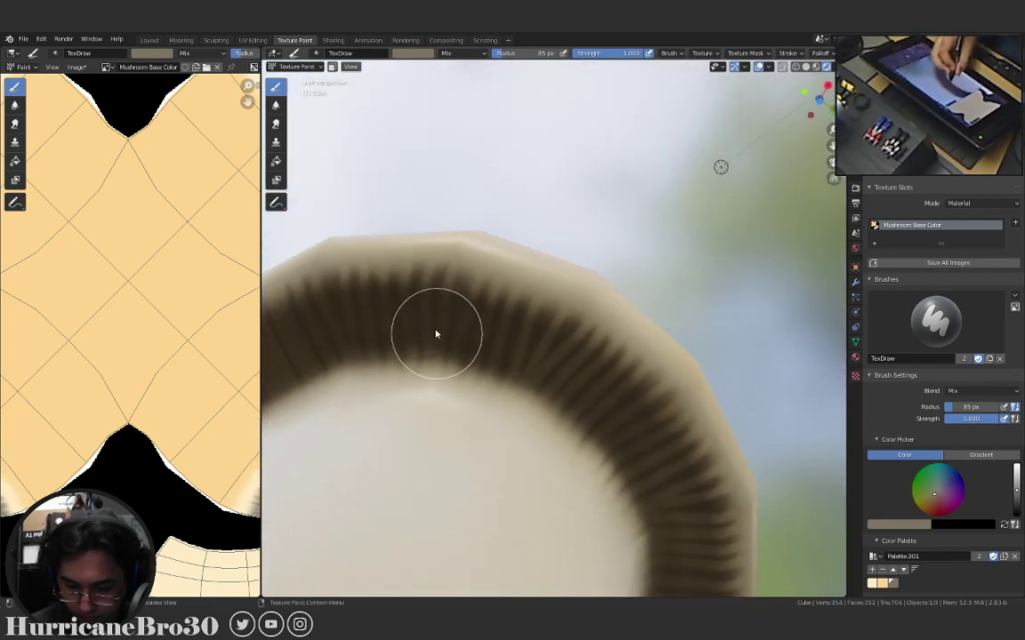
middle_click_drag(676, 467, 629, 443)
middle_click_drag(733, 418, 560, 356)
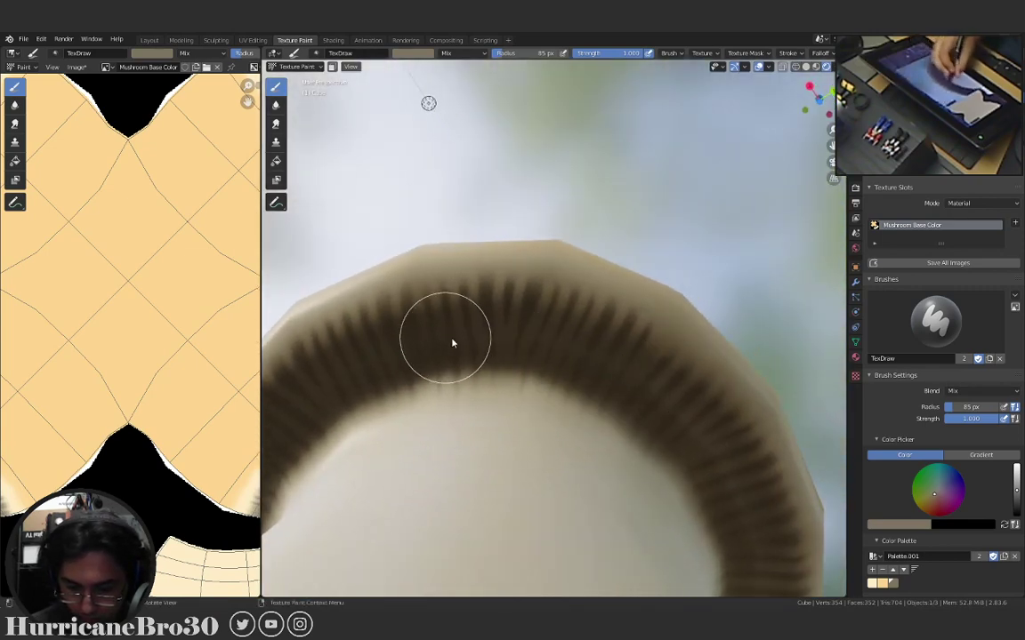
middle_click_drag(658, 426, 726, 342)
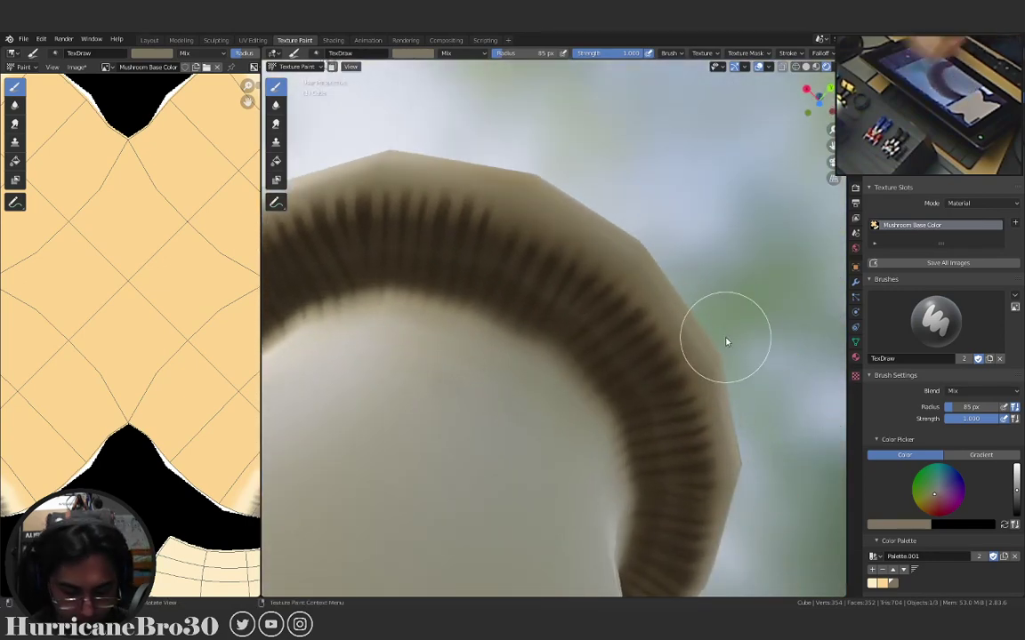
mouse_move(541, 338)
middle_mouse_down()
mouse_move(558, 407)
mouse_move(611, 339)
mouse_move(613, 420)
mouse_move(682, 484)
mouse_move(578, 290)
mouse_move(444, 267)
mouse_move(572, 281)
mouse_move(587, 297)
mouse_move(680, 295)
mouse_move(677, 201)
mouse_move(640, 231)
mouse_move(716, 281)
mouse_move(630, 192)
mouse_move(689, 199)
mouse_move(578, 192)
middle_mouse_up()
mouse_move(738, 133)
middle_mouse_down()
mouse_move(573, 227)
mouse_move(713, 167)
mouse_move(656, 160)
mouse_move(684, 206)
mouse_move(699, 166)
mouse_move(736, 188)
mouse_move(525, 243)
mouse_move(664, 215)
mouse_move(601, 199)
mouse_move(716, 199)
mouse_move(572, 153)
middle_mouse_up()
middle_click_drag(477, 346, 492, 319)
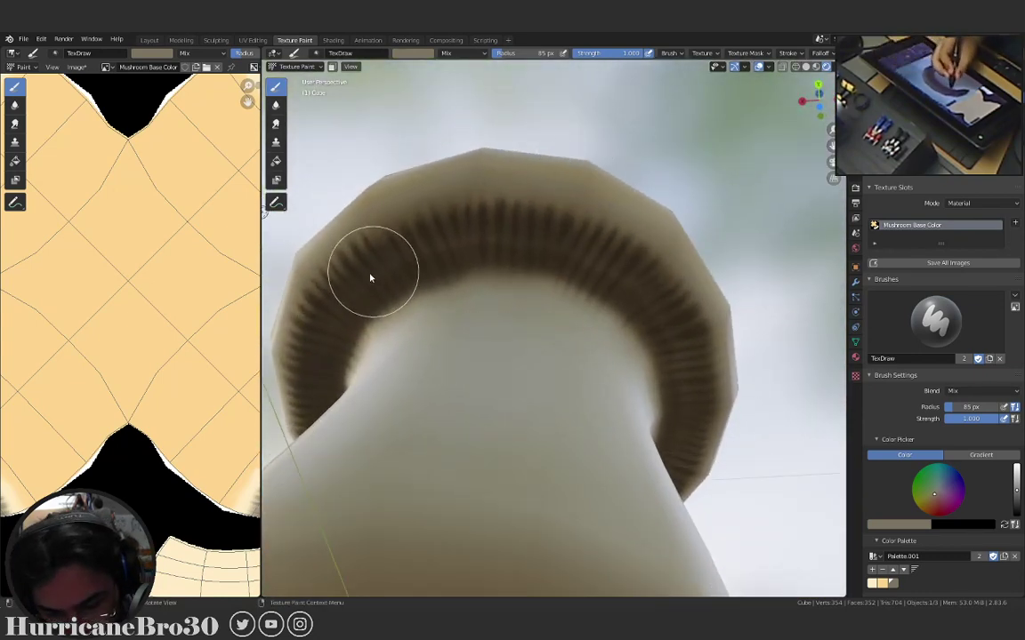
middle_click_drag(669, 333, 546, 355)
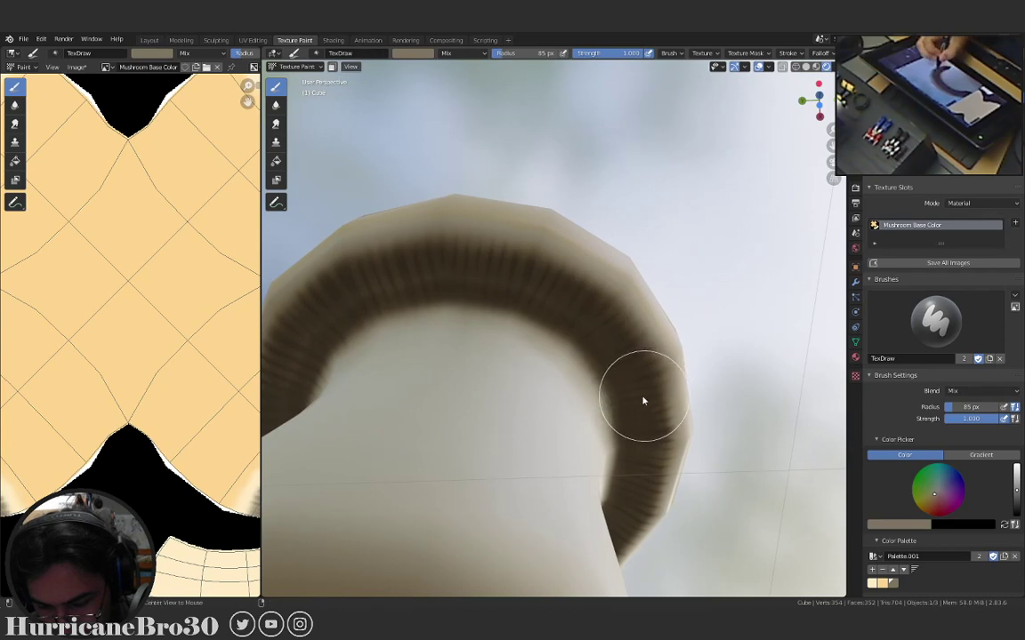
mouse_move(643, 401)
middle_mouse_down()
mouse_move(652, 407)
mouse_move(636, 416)
mouse_move(606, 393)
mouse_move(608, 424)
mouse_move(629, 423)
mouse_move(594, 407)
mouse_move(541, 318)
middle_mouse_up()
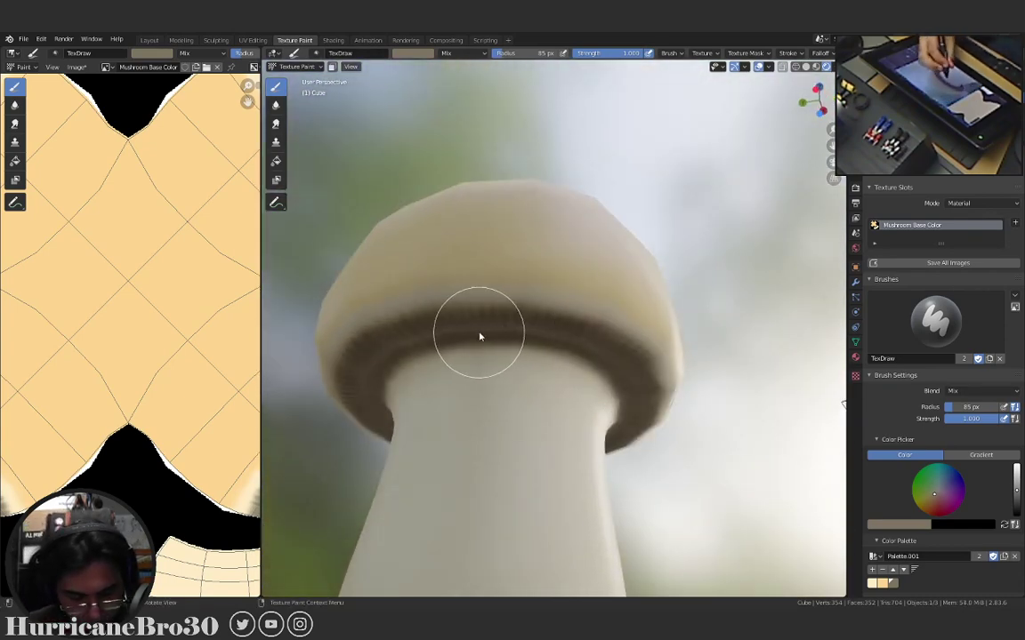
Enlarge the brush to 124 px, stroke around the gills, then select Smear.
key("bracketright")
key("bracketright")
key("bracketright")
key("bracketright")
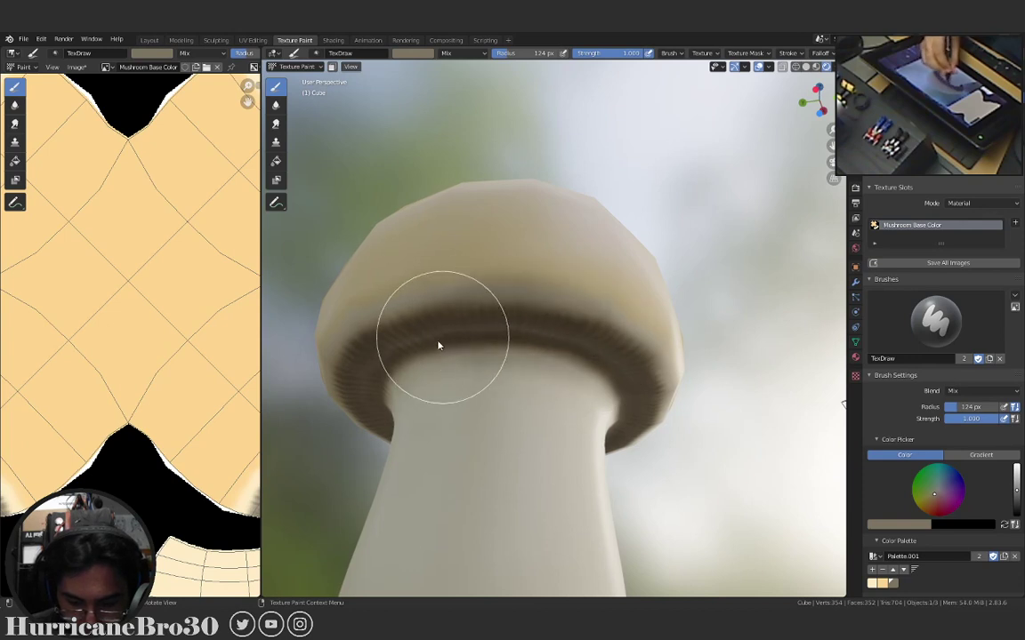
mouse_move(519, 381)
middle_mouse_down()
mouse_move(524, 366)
mouse_move(544, 377)
mouse_move(531, 360)
middle_mouse_up()
mouse_move(417, 393)
middle_mouse_down()
mouse_move(514, 393)
mouse_move(636, 414)
mouse_move(572, 393)
mouse_move(633, 367)
mouse_move(485, 311)
mouse_move(588, 333)
mouse_move(665, 385)
mouse_move(504, 369)
mouse_move(638, 381)
mouse_move(583, 402)
mouse_move(697, 354)
middle_mouse_up()
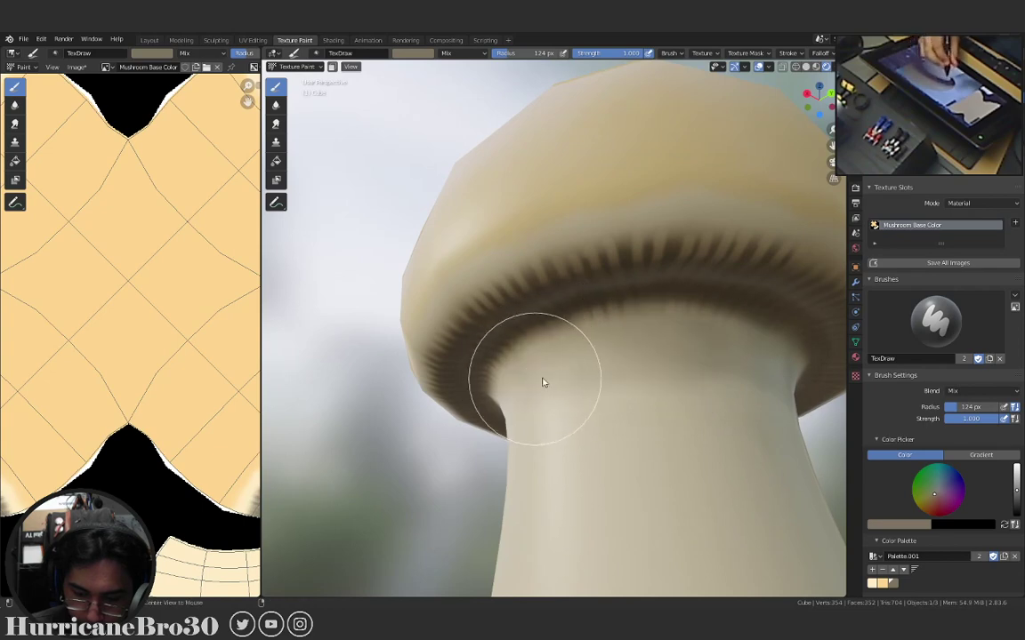
middle_click_drag(545, 383, 695, 368)
mouse_move(576, 364)
middle_mouse_down()
mouse_move(687, 372)
mouse_move(659, 371)
mouse_move(677, 356)
middle_mouse_up()
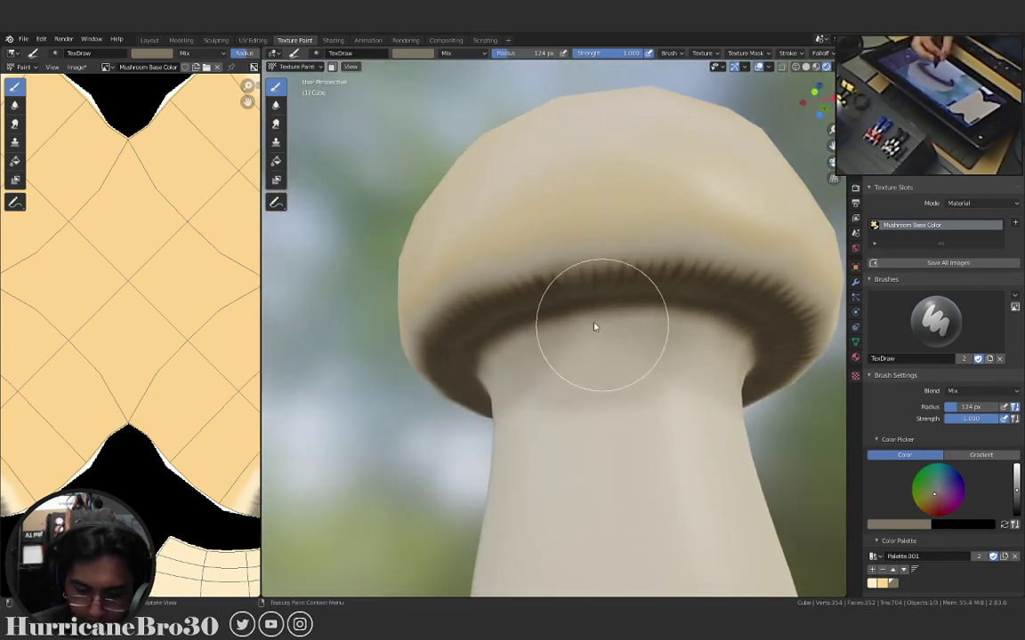
left_click(275, 123)
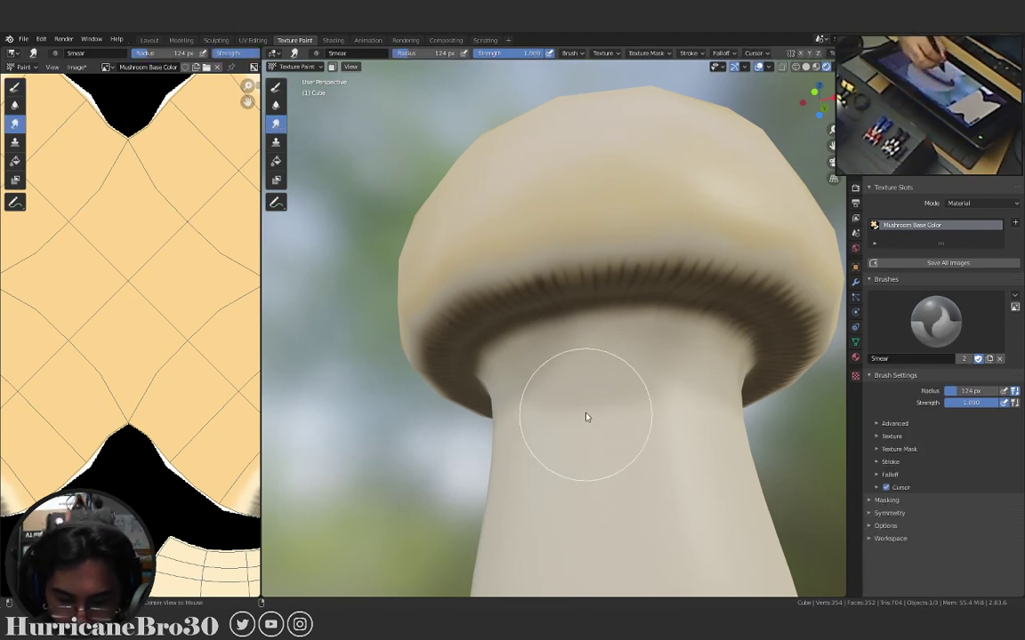
Shrink the Smear brush to 68 px and smear gill colour down onto the stem.
mouse_move(586, 417)
middle_mouse_down()
mouse_move(631, 421)
mouse_move(590, 354)
mouse_move(558, 365)
mouse_move(564, 338)
middle_mouse_up()
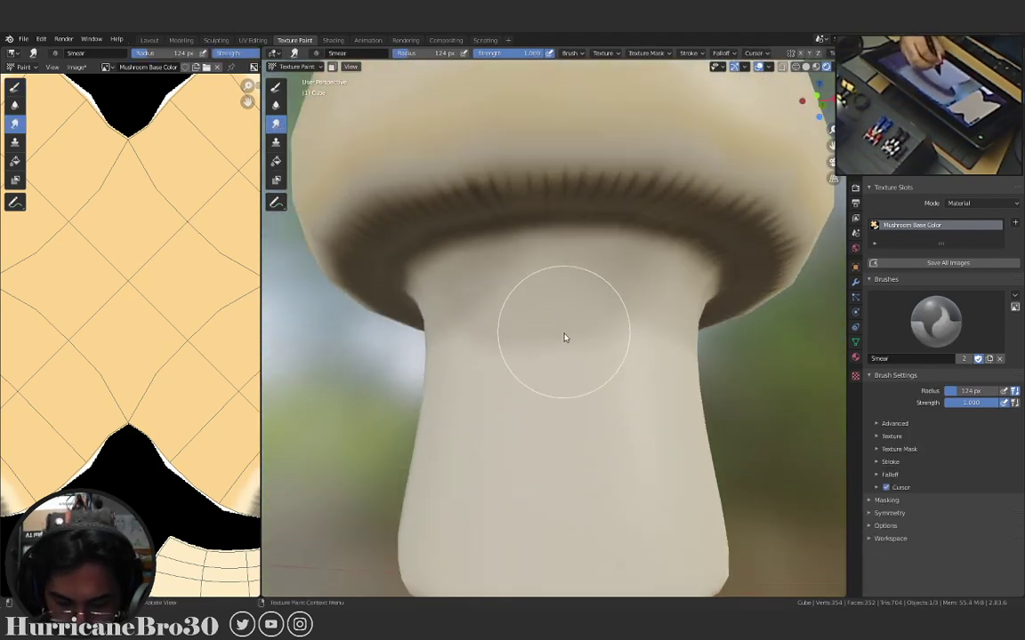
key("f")
left_click(534, 338)
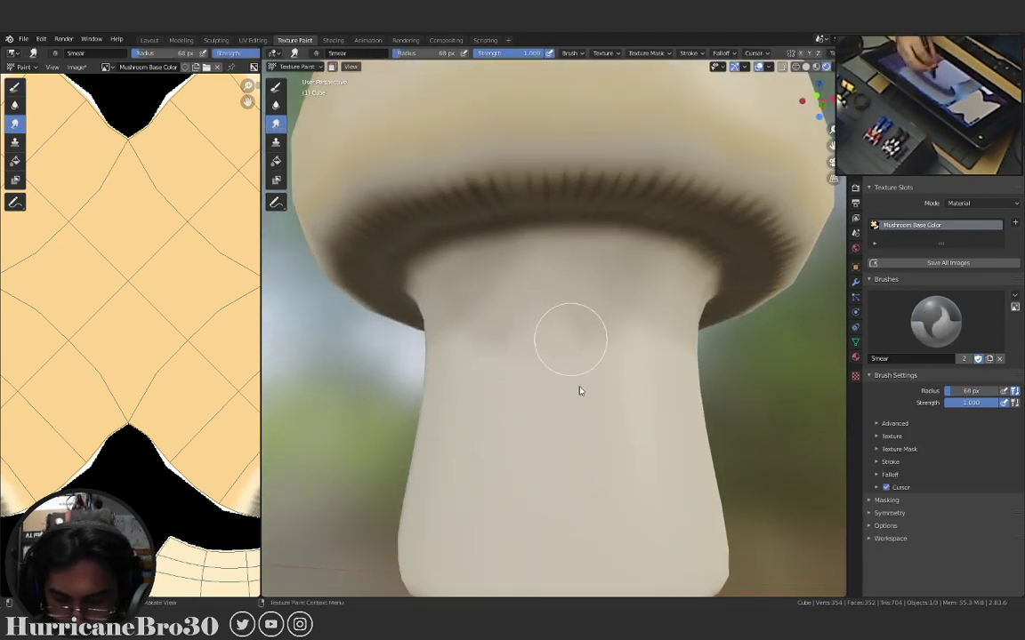
mouse_move(595, 339)
middle_mouse_down()
mouse_move(629, 355)
mouse_move(616, 303)
middle_mouse_up()
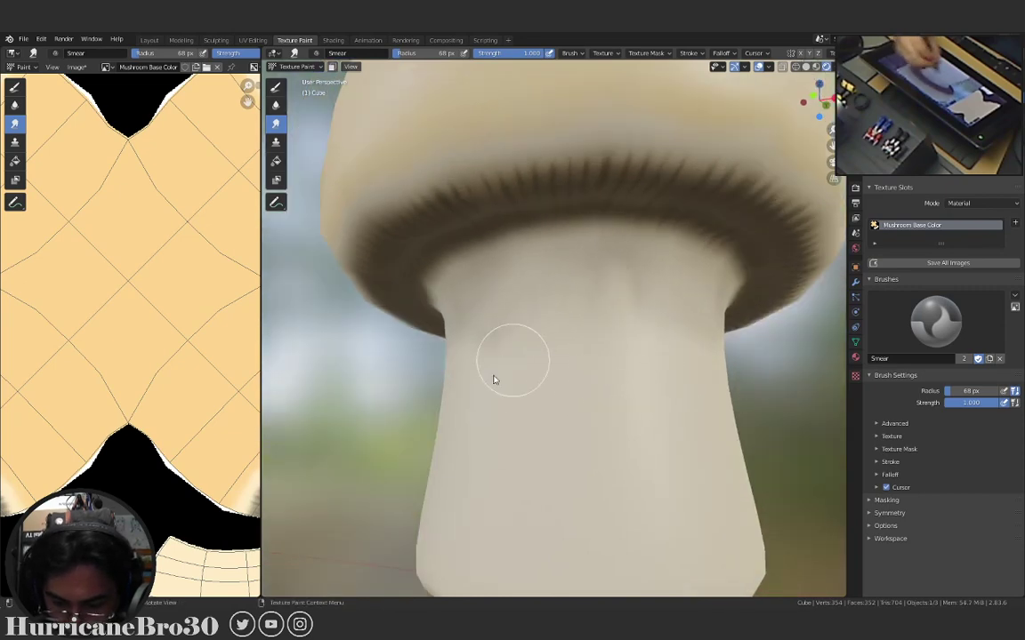
middle_click_drag(495, 379, 566, 370)
middle_click_drag(496, 384, 603, 410)
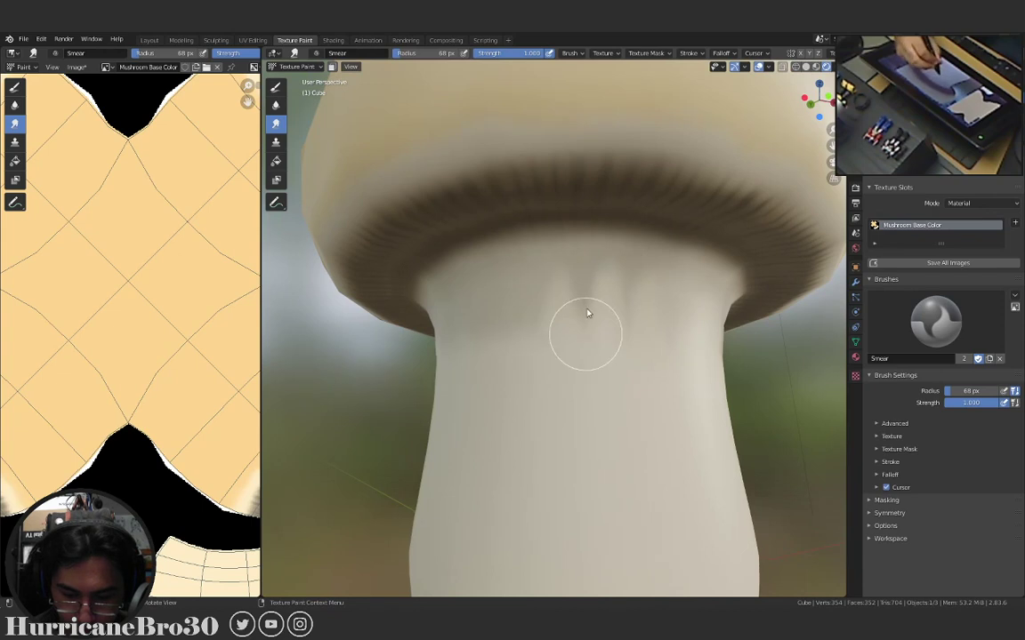
middle_click_drag(528, 403, 543, 372)
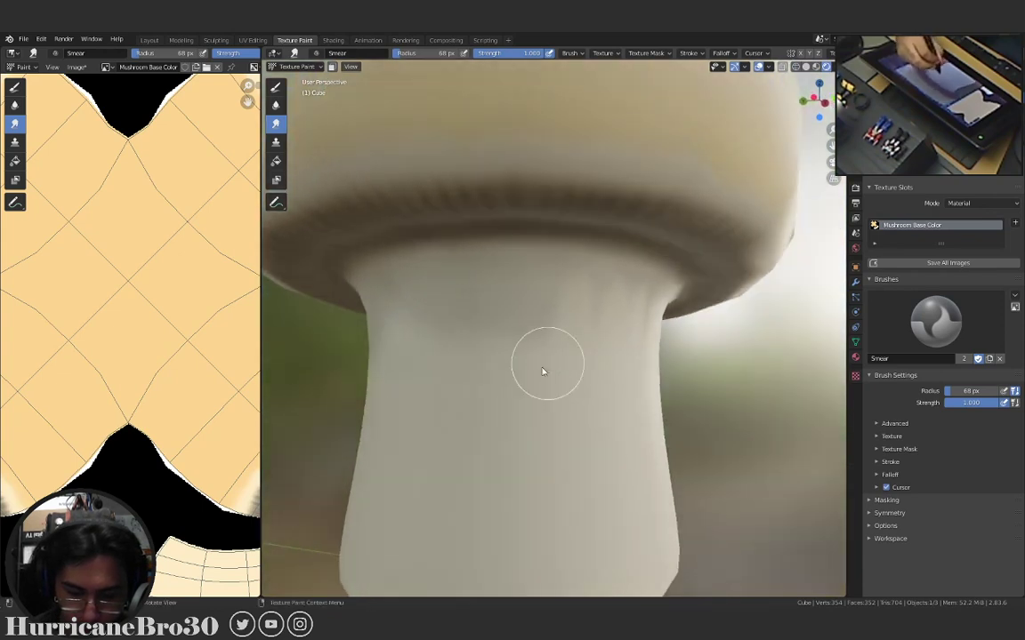
middle_click_drag(526, 328, 594, 353)
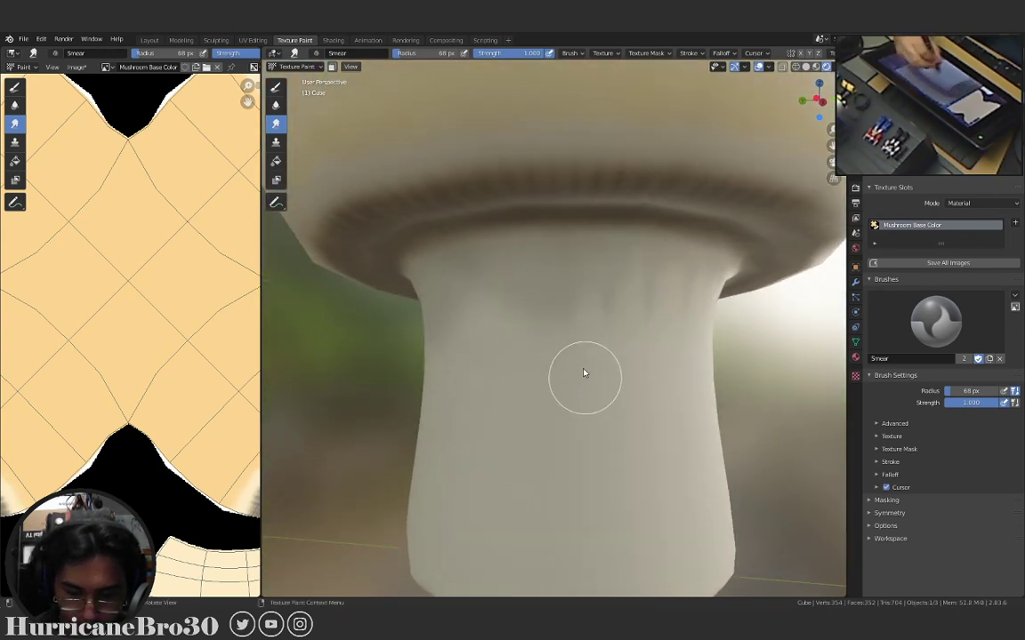
middle_click_drag(505, 257, 598, 372)
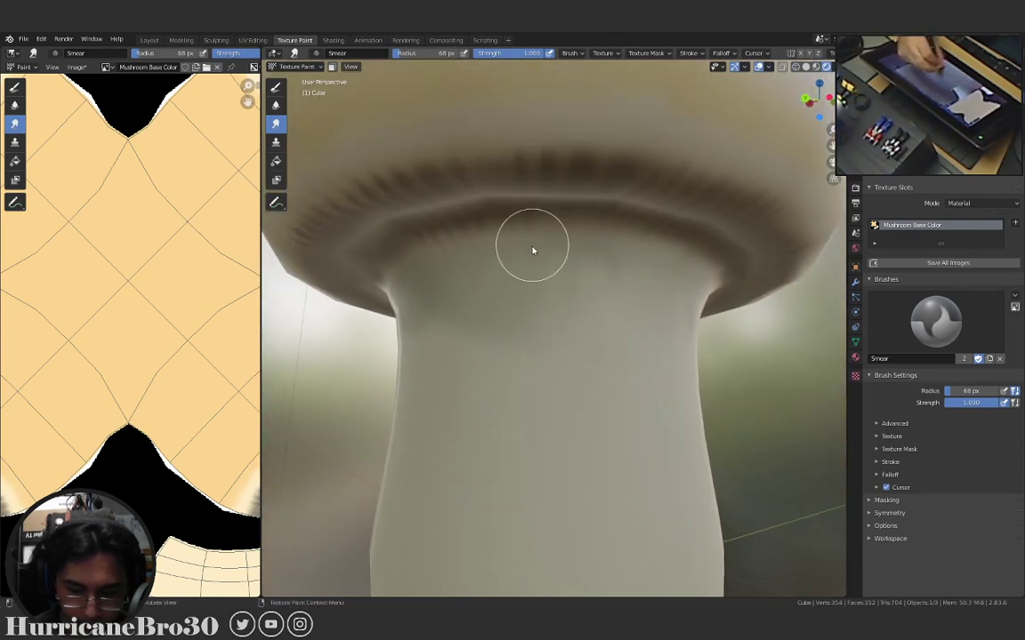
middle_click_drag(470, 334, 620, 393)
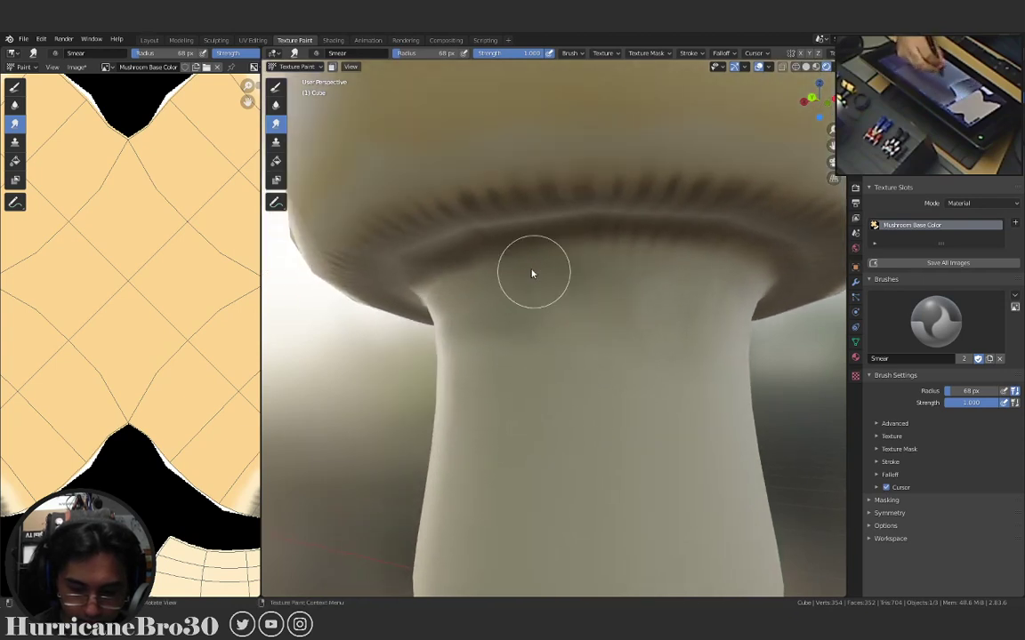
middle_click_drag(517, 362, 577, 372)
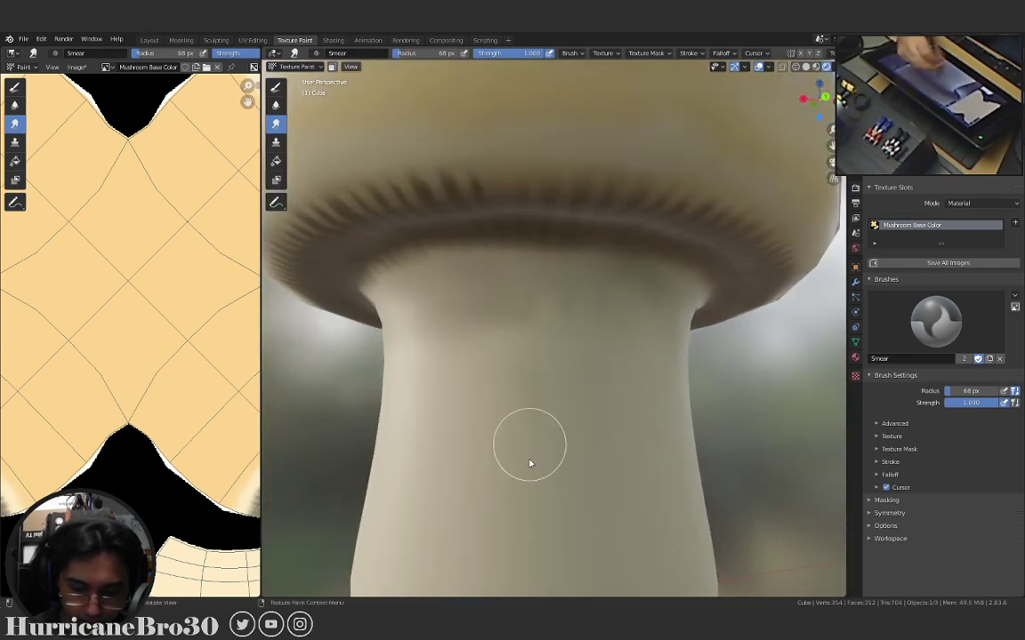
left_click_drag(490, 348, 447, 418)
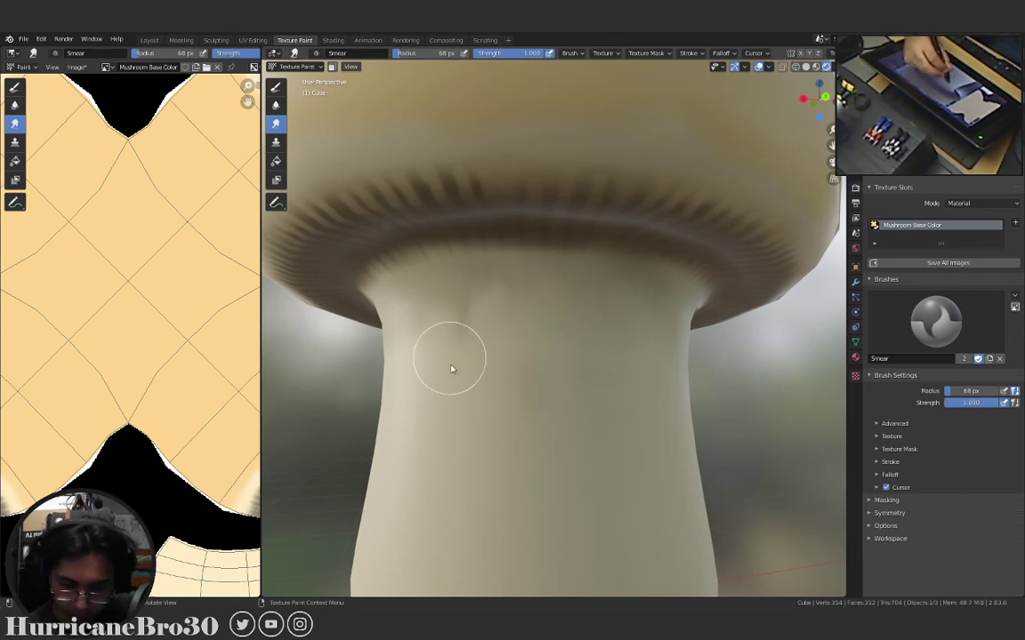
Enlarge the Smear brush to 120 px and check the stem from several angles.
middle_click_drag(463, 313, 597, 452)
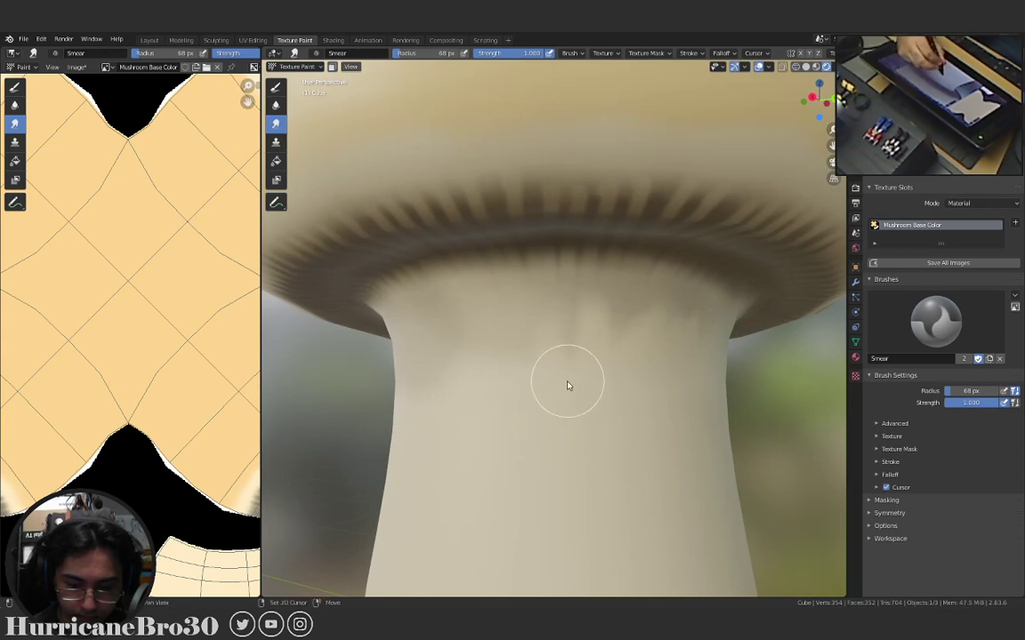
key("f")
left_click(563, 417)
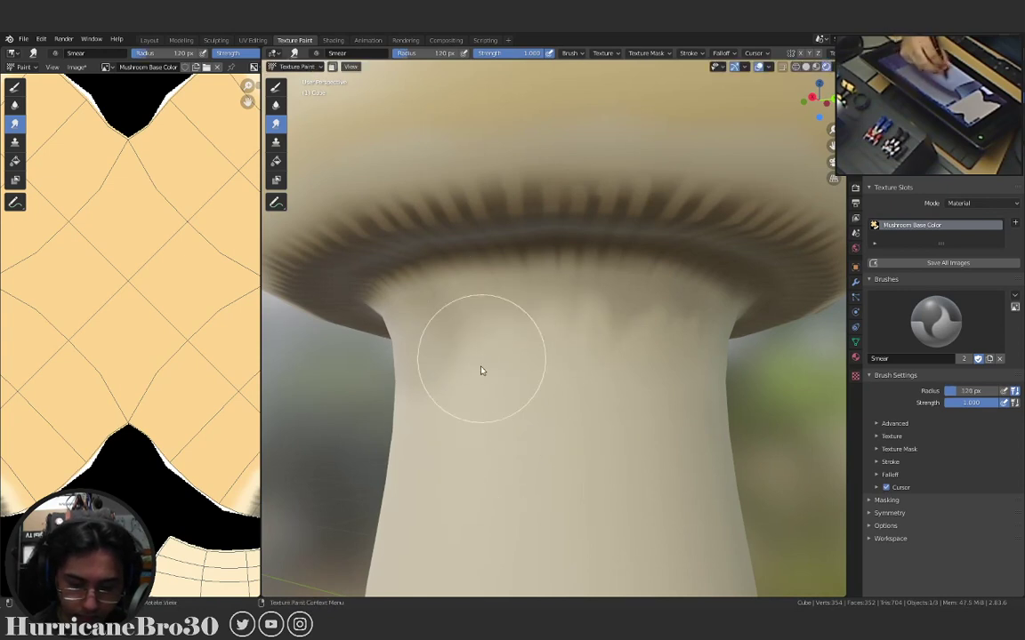
mouse_move(480, 366)
middle_mouse_down()
mouse_move(544, 400)
mouse_move(530, 348)
middle_mouse_up()
middle_click_drag(471, 400, 508, 445)
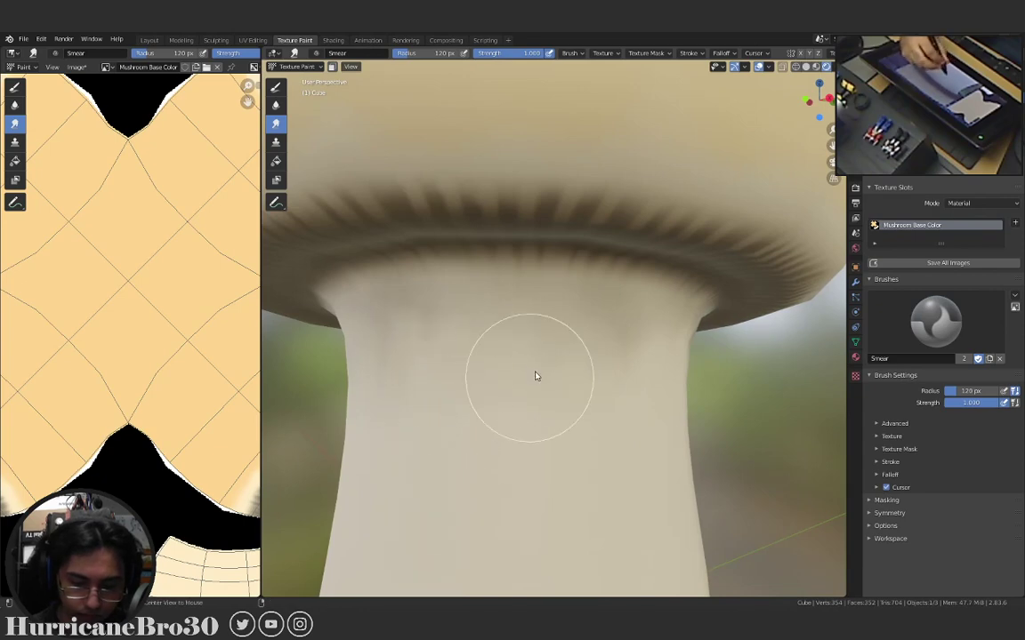
middle_click_drag(536, 376, 596, 341)
Set the Smear brush to 92 px and orbit around the cap and stem.
key("f")
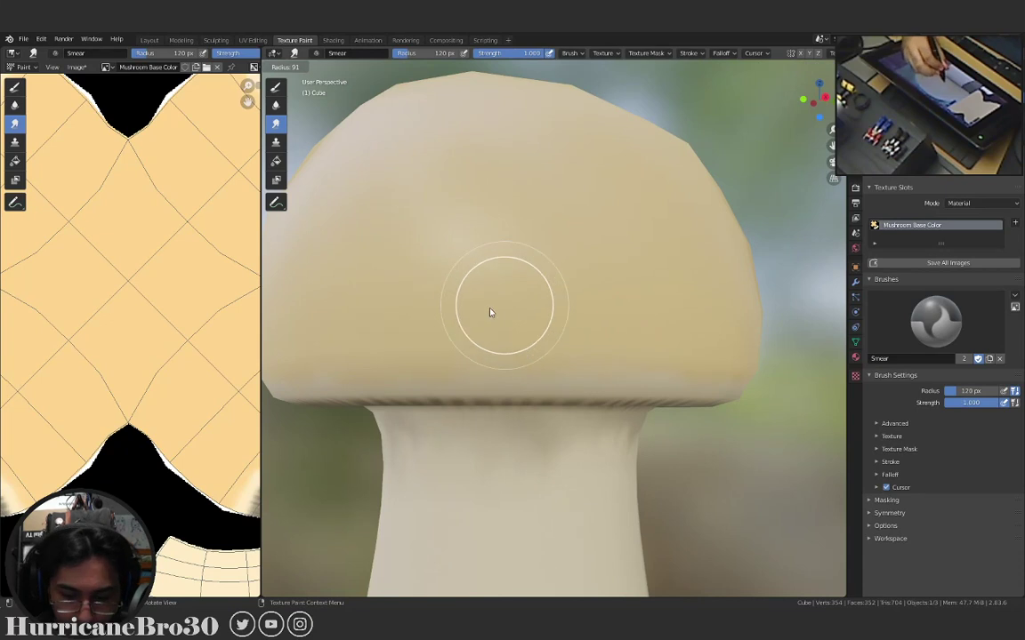
left_click(489, 313)
scroll(501, 357, "up", 3)
middle_click_drag(510, 341, 493, 326)
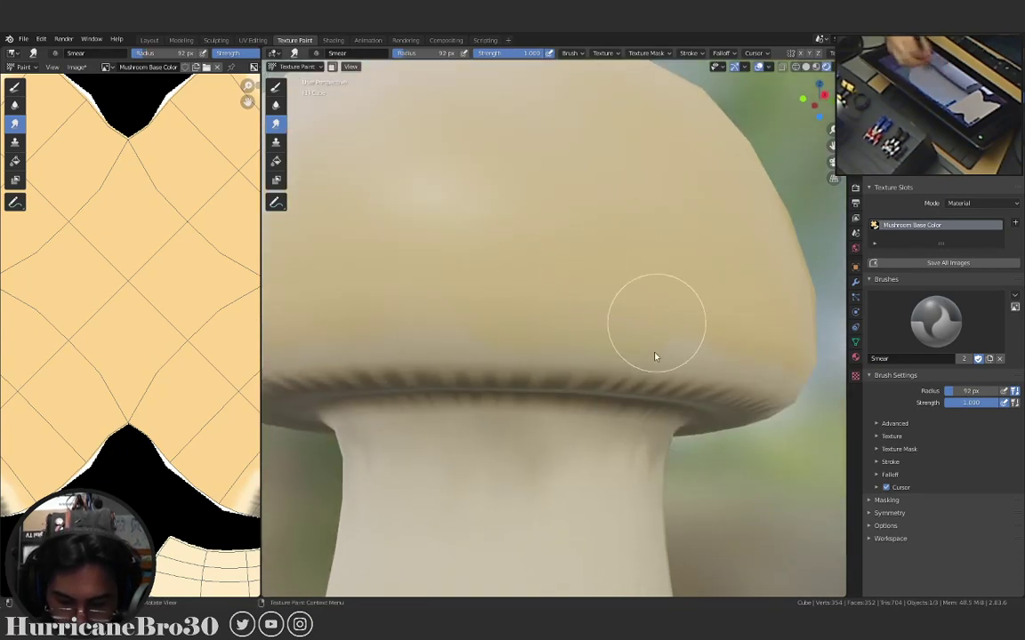
mouse_move(686, 354)
middle_mouse_down()
mouse_move(449, 301)
mouse_move(535, 270)
mouse_move(635, 252)
middle_mouse_up()
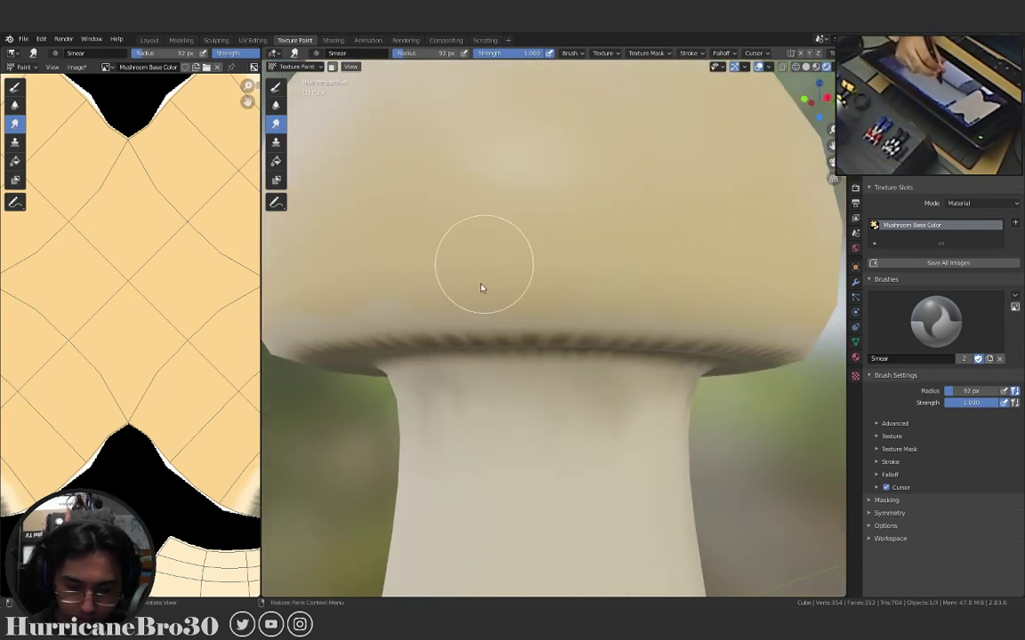
middle_click_drag(480, 287, 528, 286)
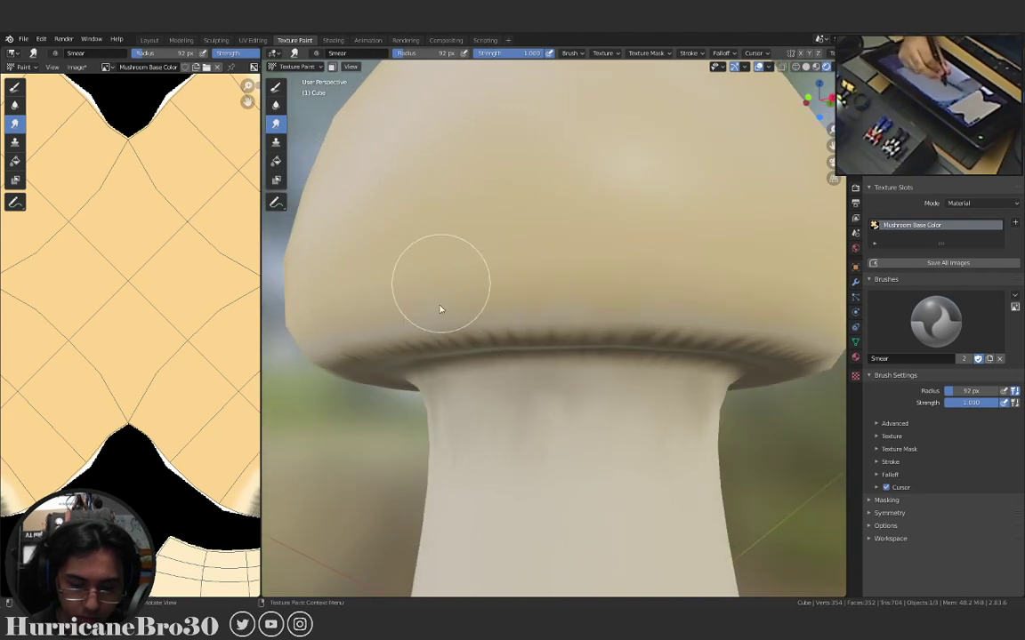
middle_click_drag(429, 254, 507, 270)
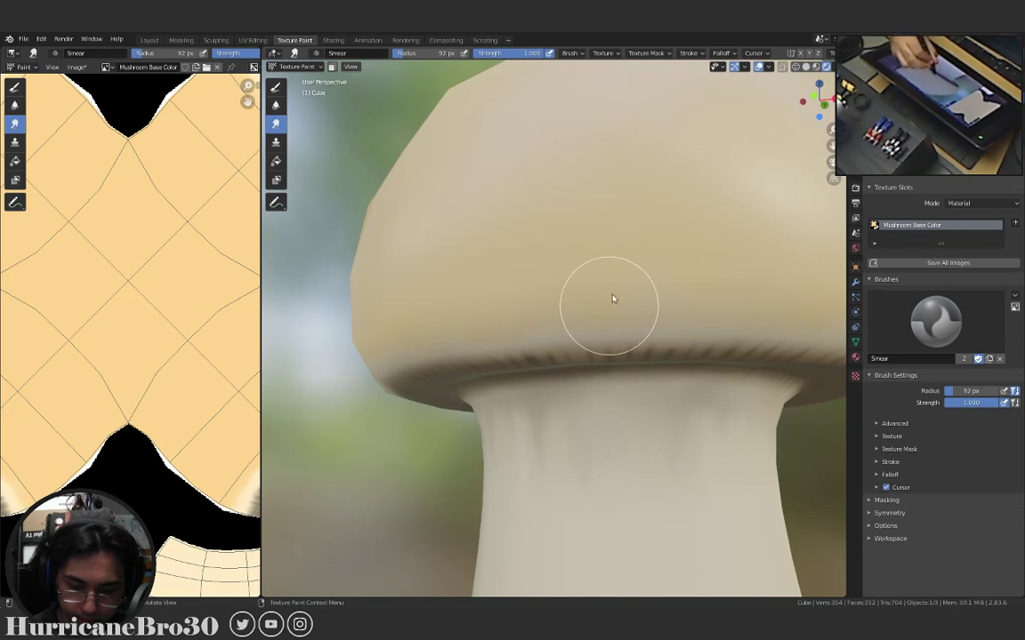
middle_click_drag(684, 325, 634, 294)
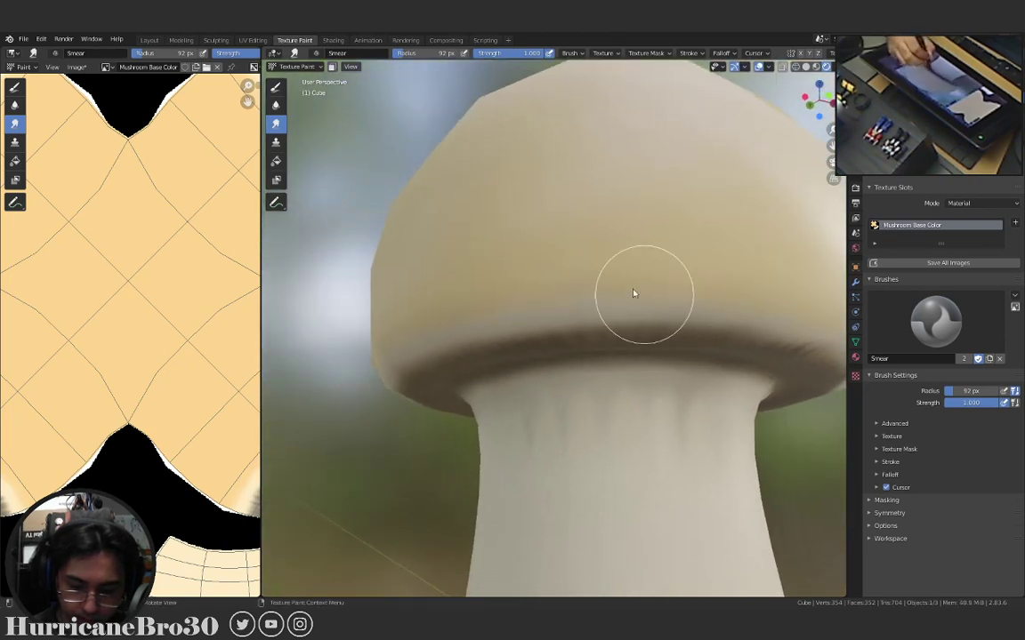
mouse_move(509, 309)
middle_mouse_down()
mouse_move(581, 313)
mouse_move(520, 327)
mouse_move(609, 297)
mouse_move(588, 302)
middle_mouse_up()
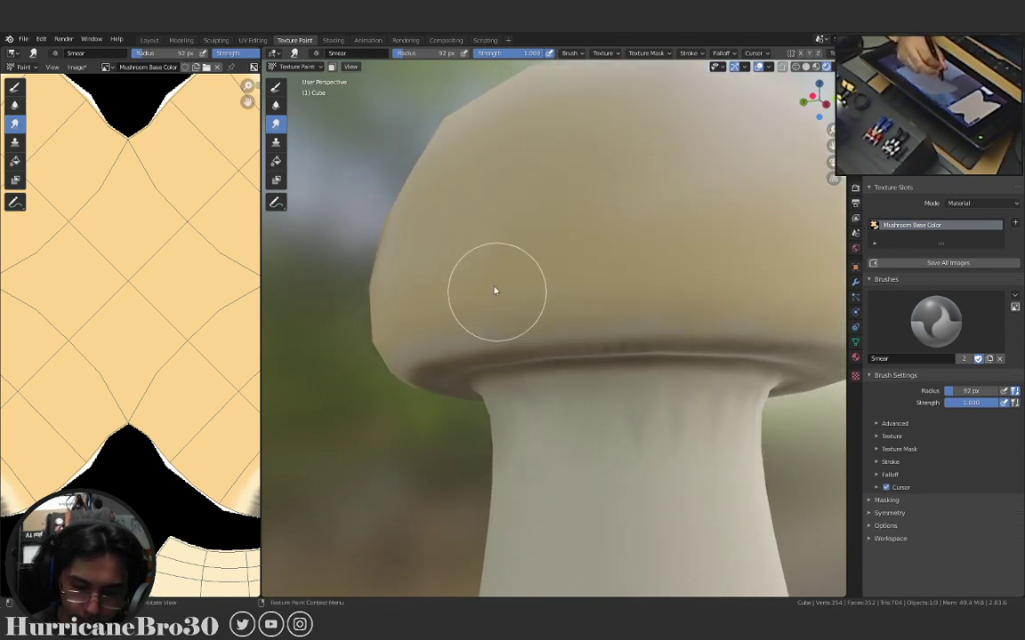
mouse_move(495, 291)
middle_mouse_down()
mouse_move(556, 317)
mouse_move(539, 292)
mouse_move(613, 293)
mouse_move(604, 313)
middle_mouse_up()
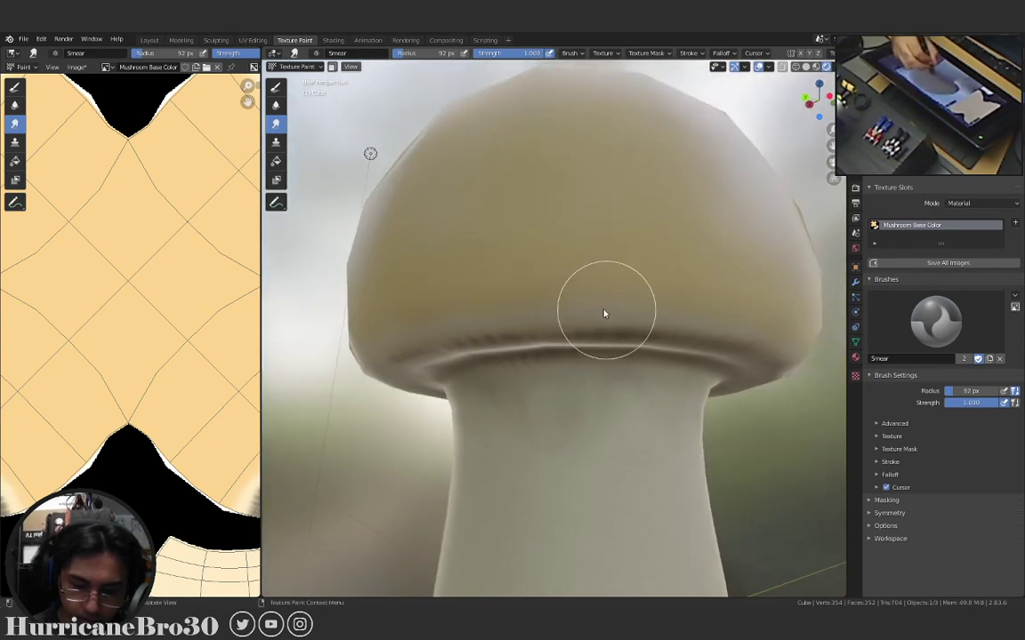
Smear the shading across the pale stem beneath the gills.
mouse_move(529, 284)
middle_mouse_down()
mouse_move(574, 297)
mouse_move(489, 293)
middle_mouse_up()
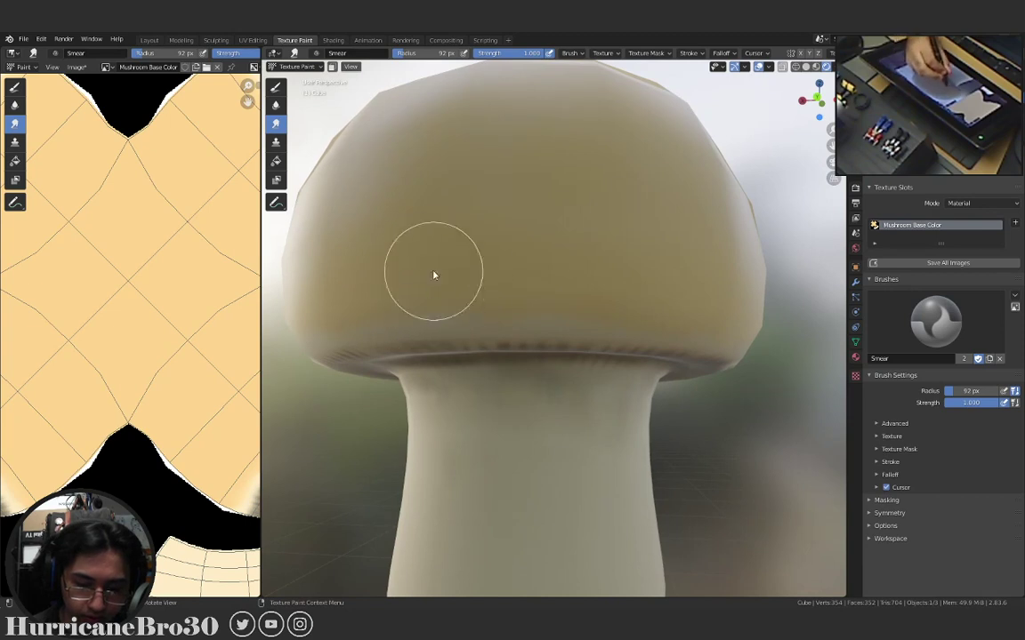
mouse_move(553, 276)
middle_mouse_down()
mouse_move(546, 293)
mouse_move(648, 270)
middle_mouse_up()
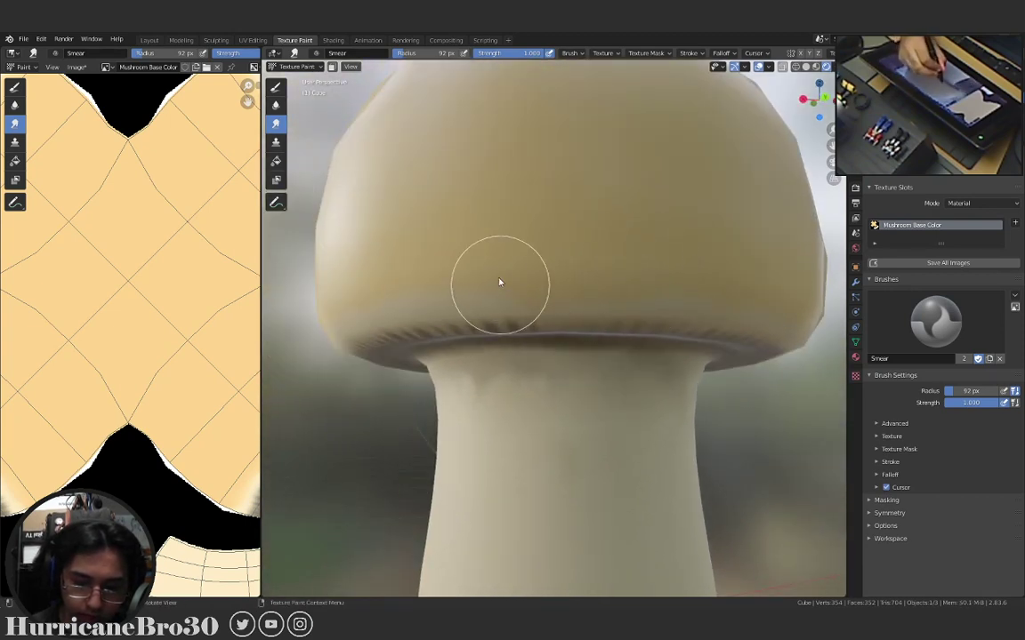
middle_click_drag(453, 286, 512, 240)
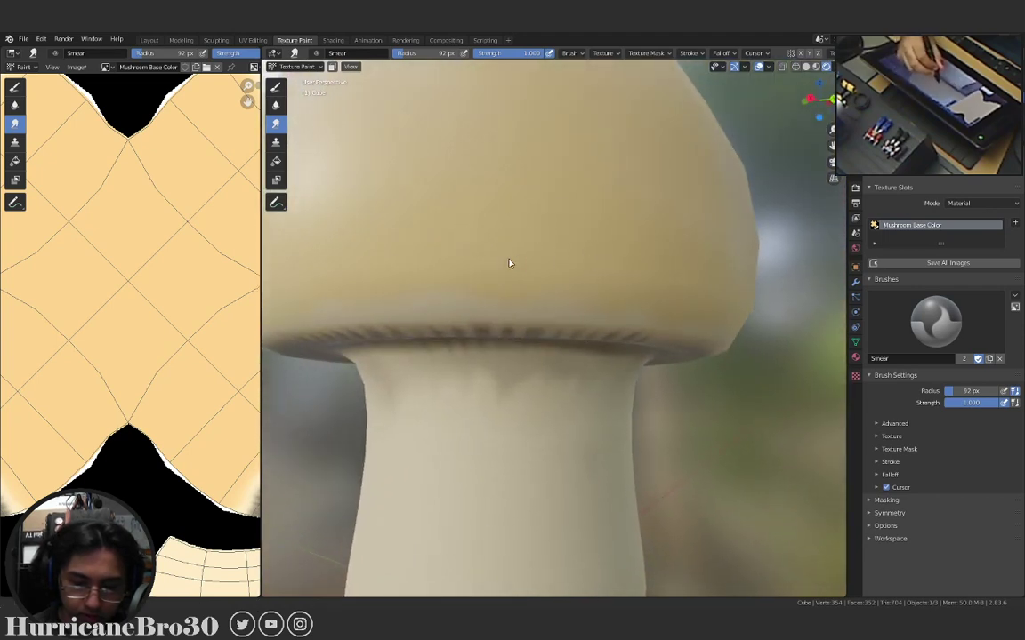
middle_click_drag(507, 263, 569, 267)
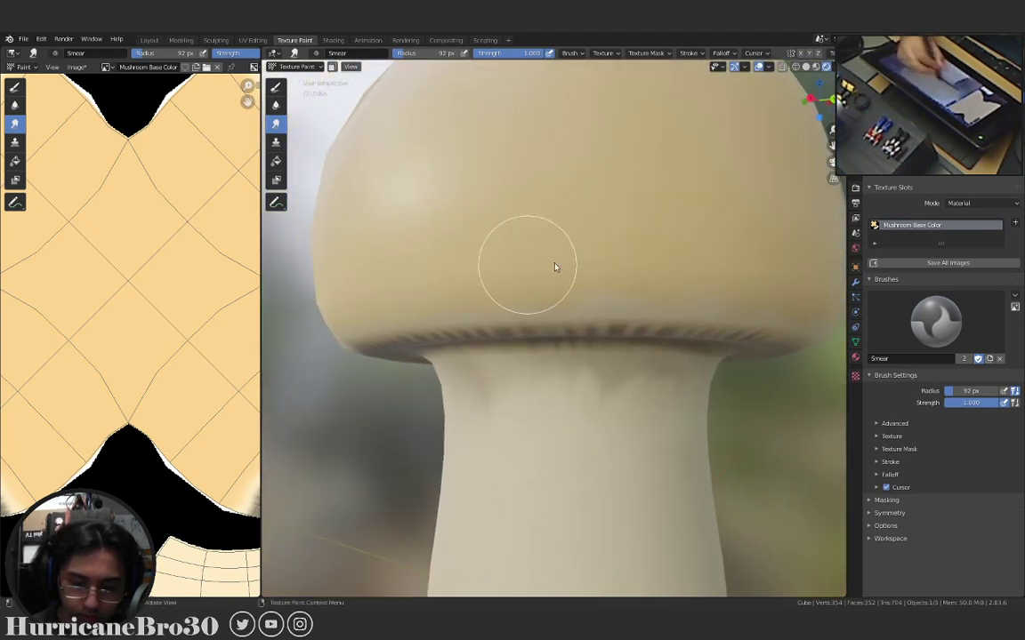
mouse_move(680, 378)
middle_mouse_down()
mouse_move(665, 400)
mouse_move(684, 452)
mouse_move(558, 418)
middle_mouse_up()
mouse_move(564, 283)
middle_mouse_down()
mouse_move(528, 334)
mouse_move(595, 317)
middle_mouse_up()
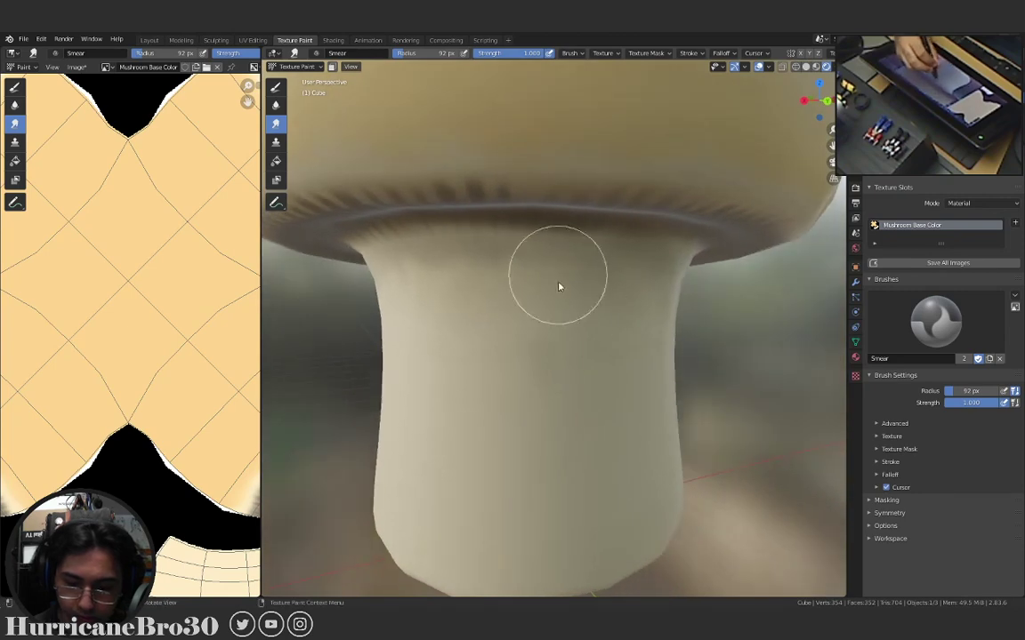
middle_click_drag(549, 413, 610, 398)
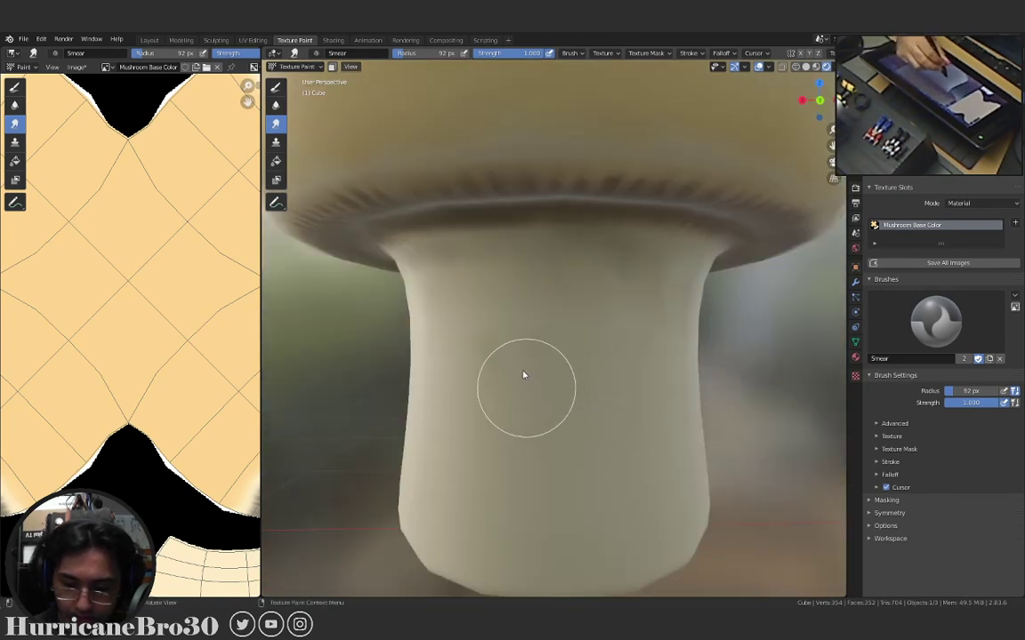
middle_click_drag(501, 296, 536, 276)
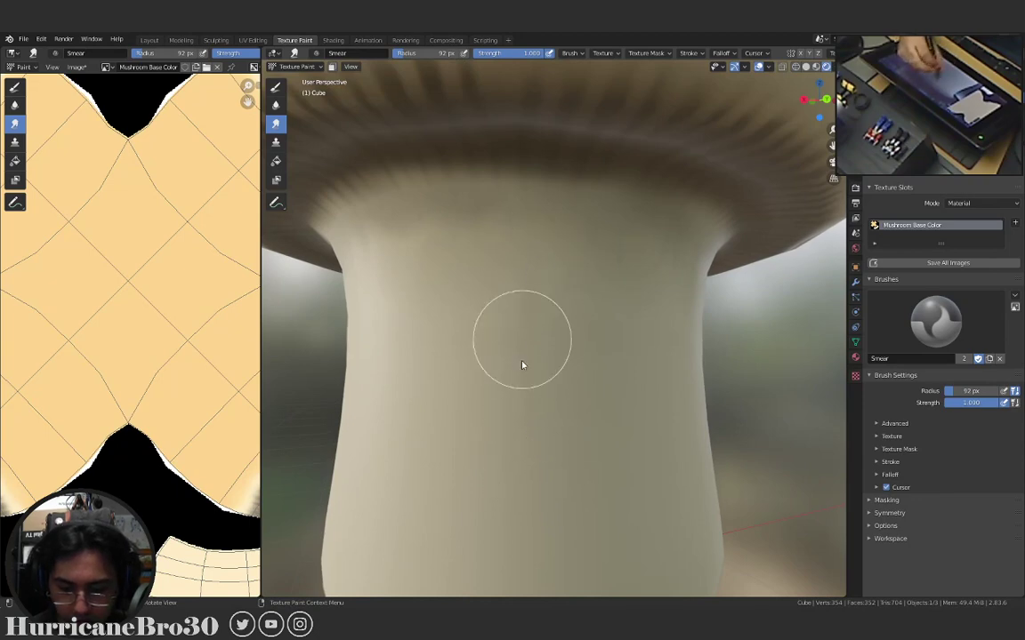
mouse_move(521, 364)
middle_mouse_down()
mouse_move(547, 296)
mouse_move(574, 382)
mouse_move(568, 311)
mouse_move(553, 407)
mouse_move(645, 388)
mouse_move(560, 409)
mouse_move(516, 334)
middle_mouse_up()
scroll(516, 334, "up", 2)
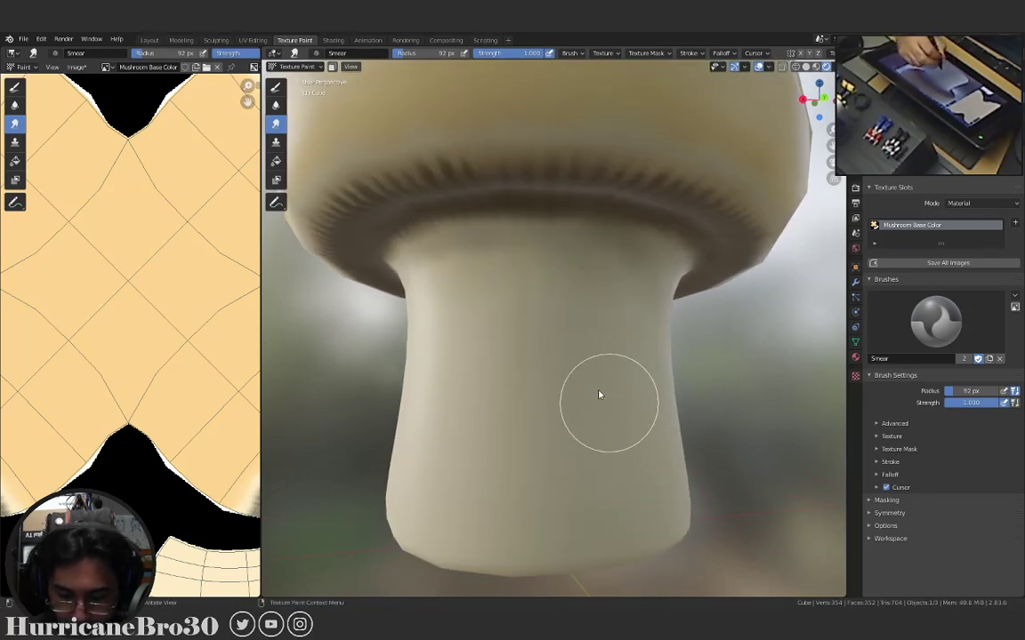
scroll(598, 393, "down", 3)
middle_click_drag(608, 359, 585, 414)
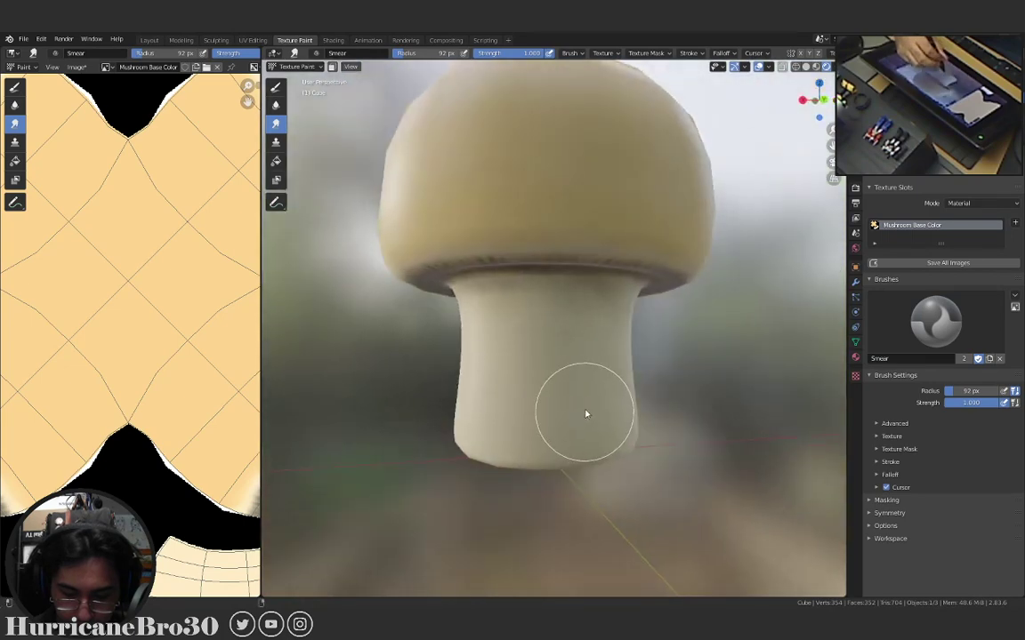
scroll(582, 401, "up", 4)
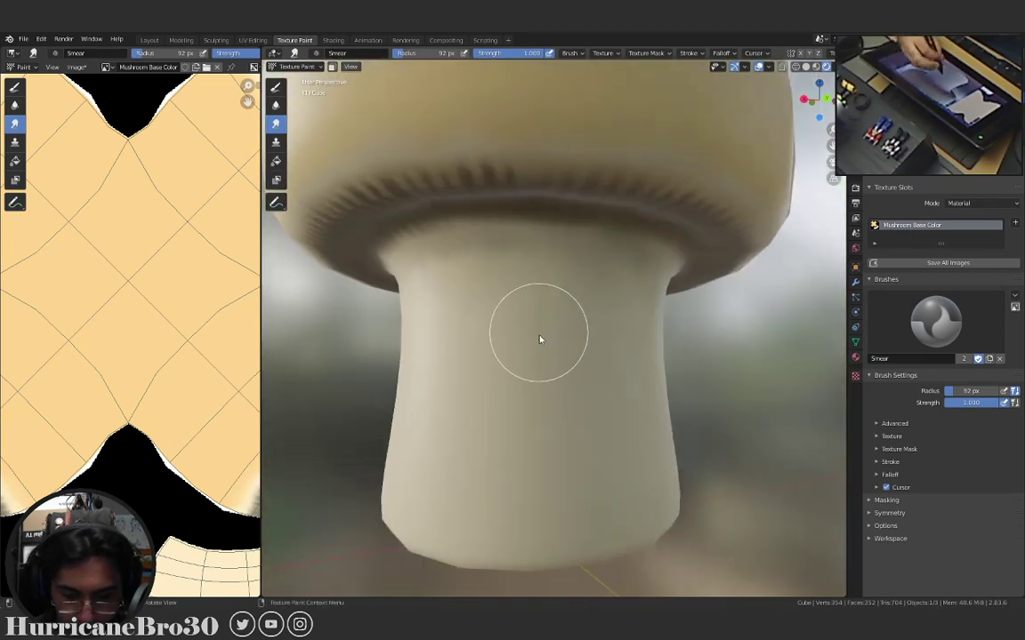
Switch back to the TexDraw brush and pick the cream palette swatch.
left_click(276, 86)
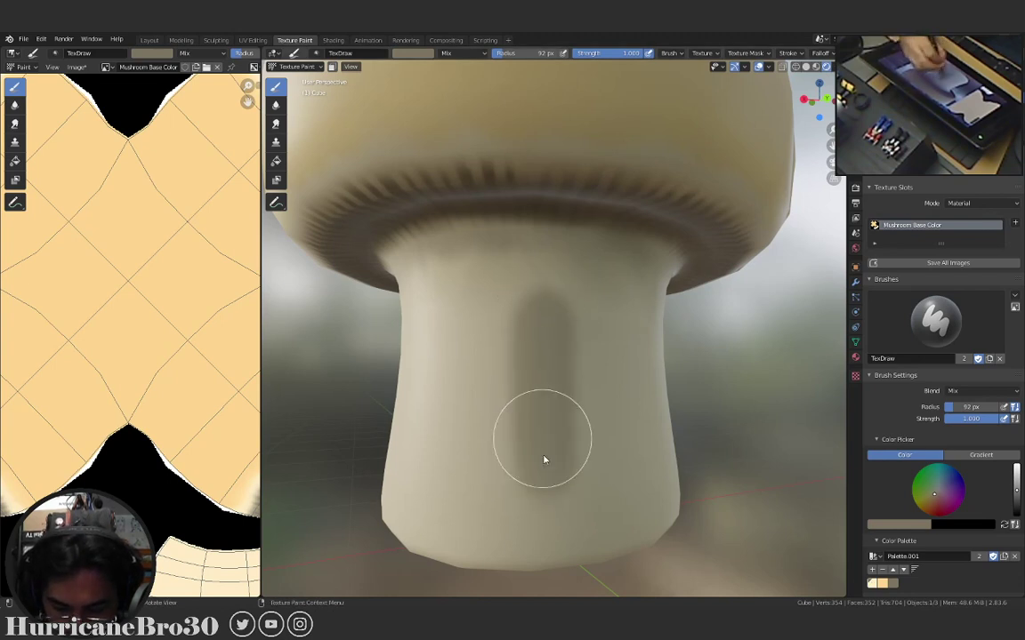
left_click(876, 584)
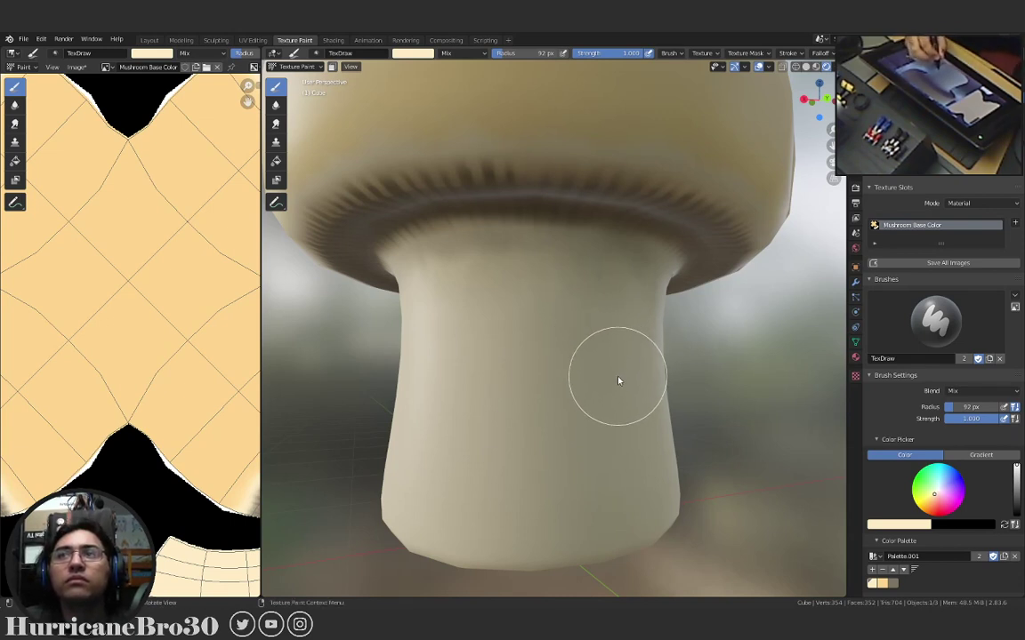
mouse_move(606, 413)
middle_mouse_down()
mouse_move(562, 393)
mouse_move(647, 366)
mouse_move(590, 356)
mouse_move(623, 403)
middle_mouse_up()
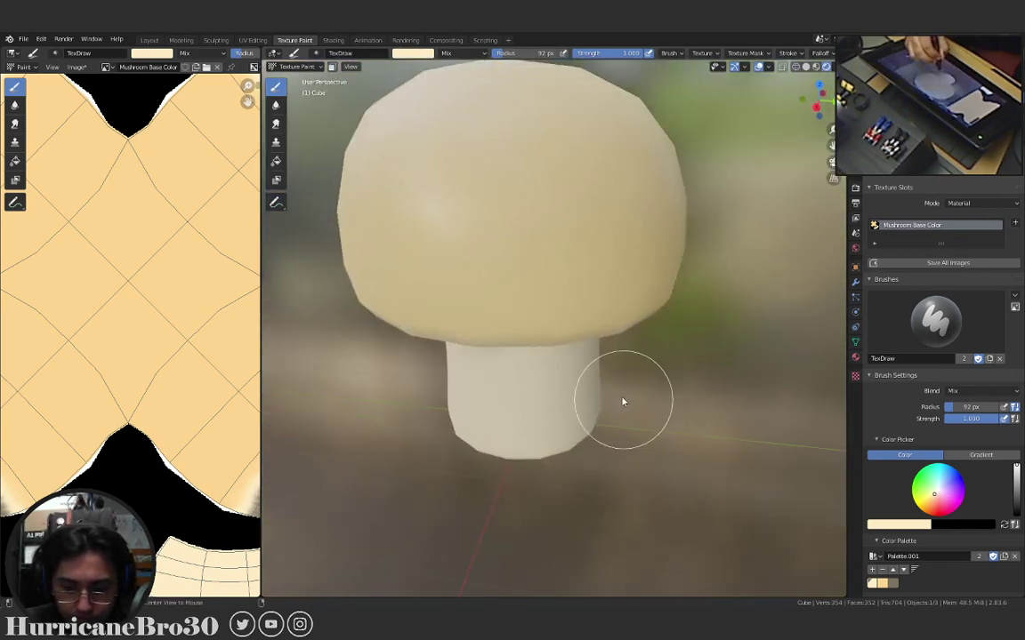
Pick the second palette swatch and saturate it to a stronger orange.
left_click(883, 585)
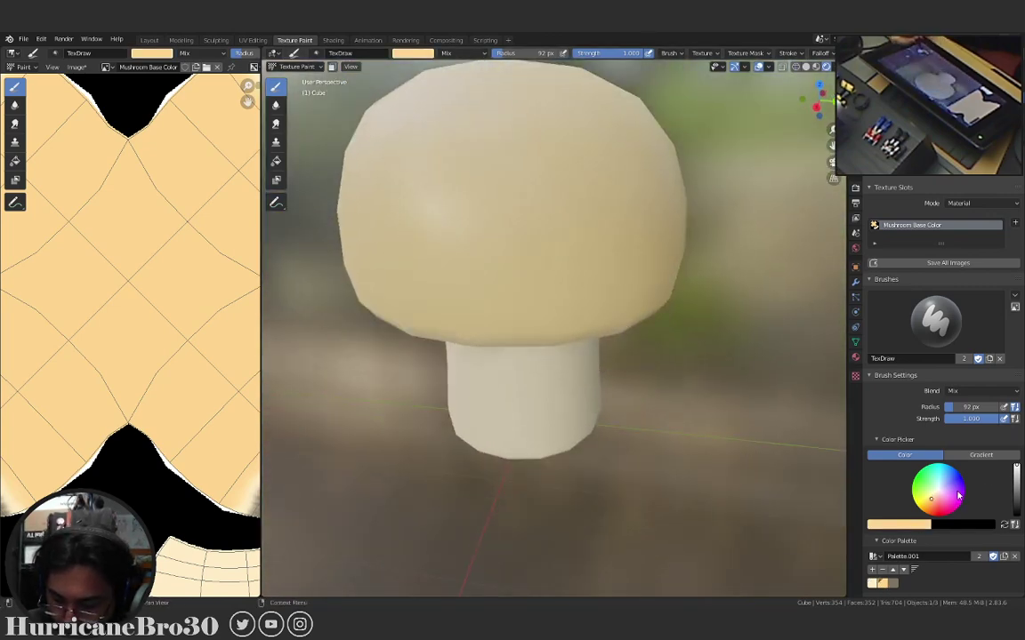
left_click_drag(930, 503, 929, 507)
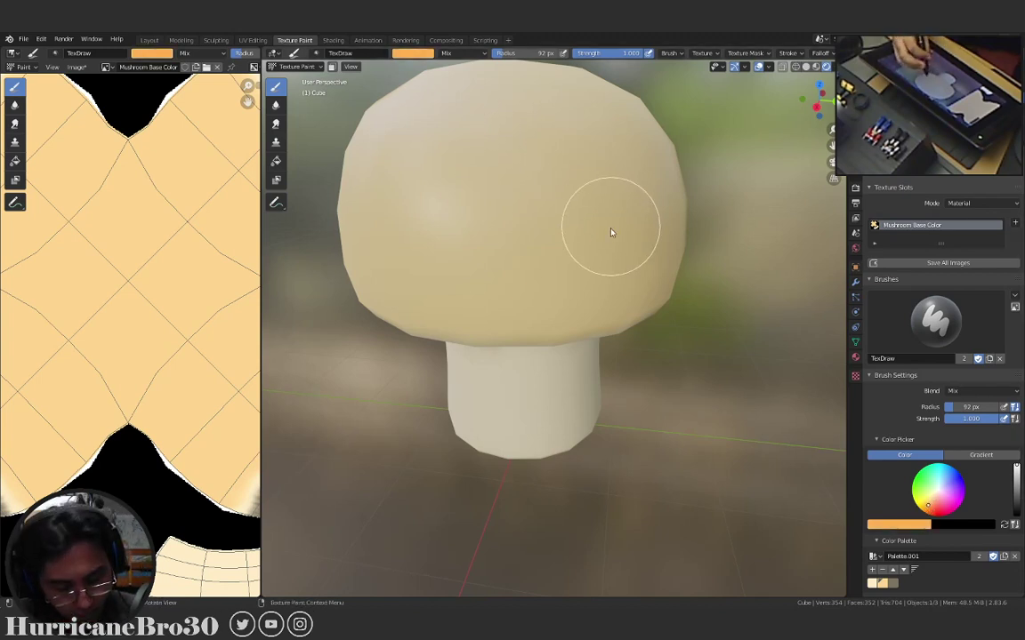
mouse_move(659, 324)
middle_mouse_down()
mouse_move(668, 348)
mouse_move(652, 393)
mouse_move(663, 354)
middle_mouse_up()
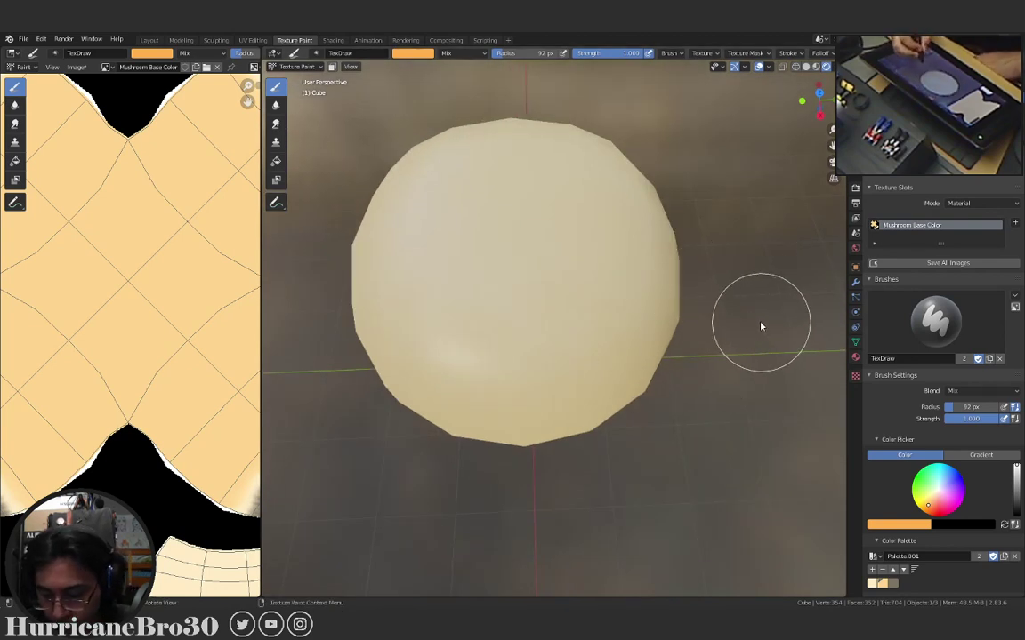
In top view, paint a broad 234 px orange wash over the cap, then select Smear.
key("KP_7")
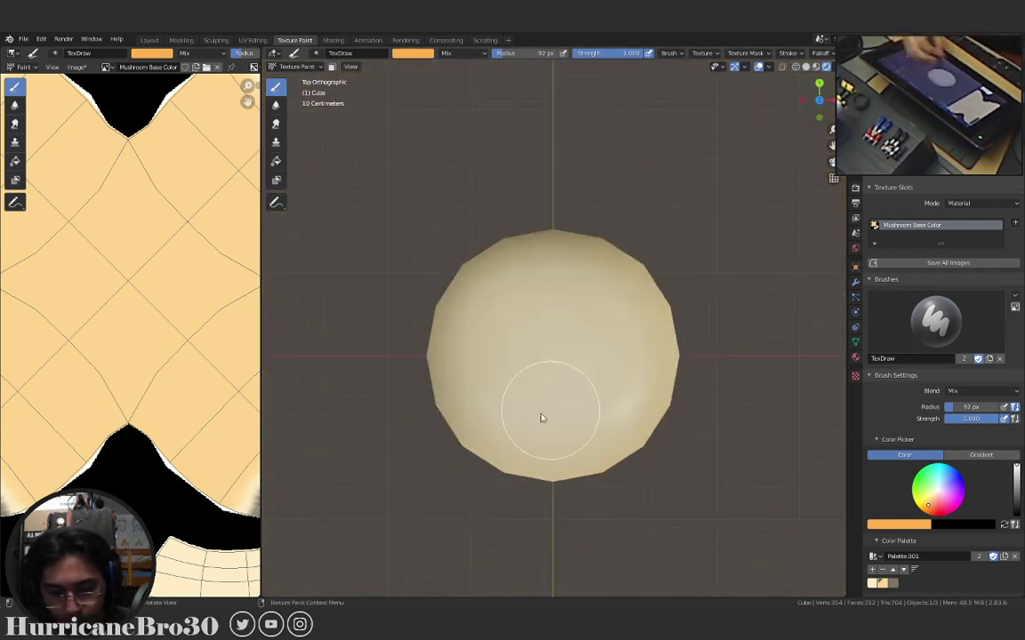
key("f")
left_click(672, 329)
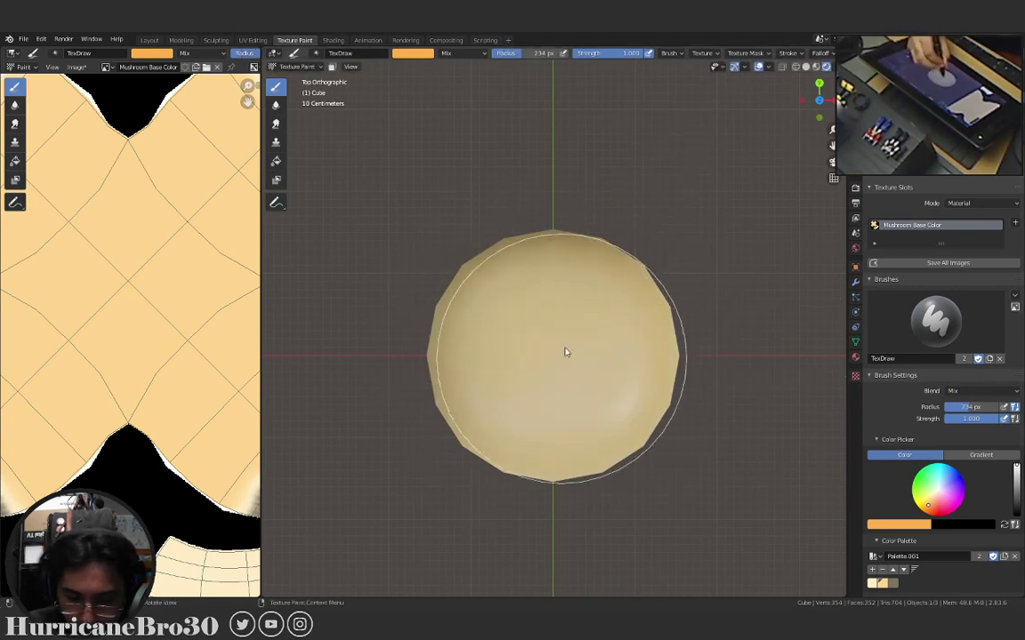
left_click_drag(538, 364, 648, 435)
mouse_move(647, 434)
middle_mouse_down()
mouse_move(654, 446)
mouse_move(654, 382)
mouse_move(671, 359)
mouse_move(633, 402)
mouse_move(513, 414)
mouse_move(606, 466)
mouse_move(736, 400)
mouse_move(737, 359)
mouse_move(657, 313)
mouse_move(638, 345)
mouse_move(684, 334)
middle_mouse_up()
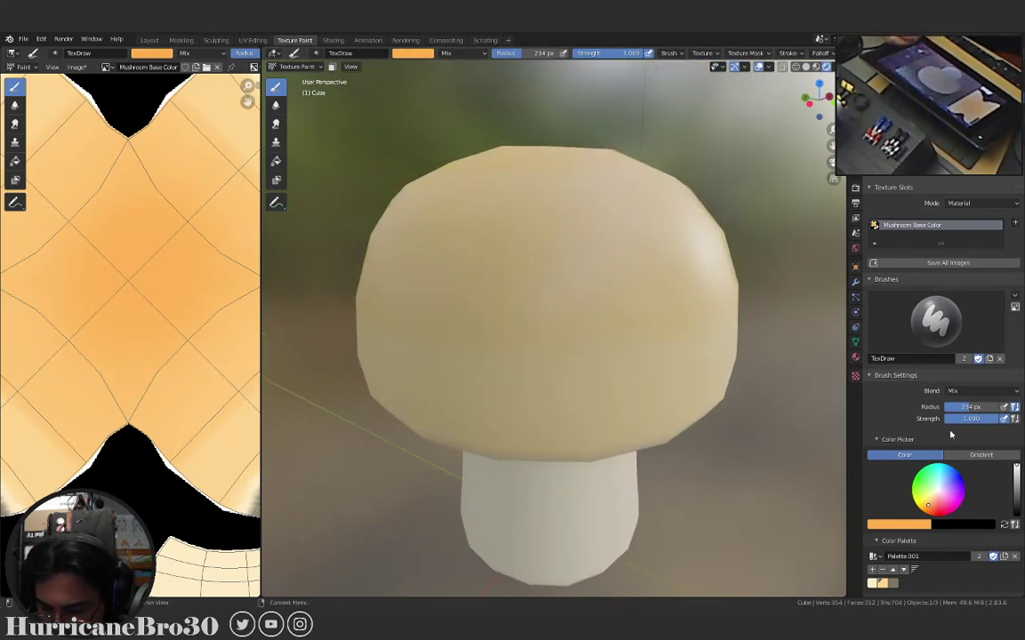
left_click(277, 124)
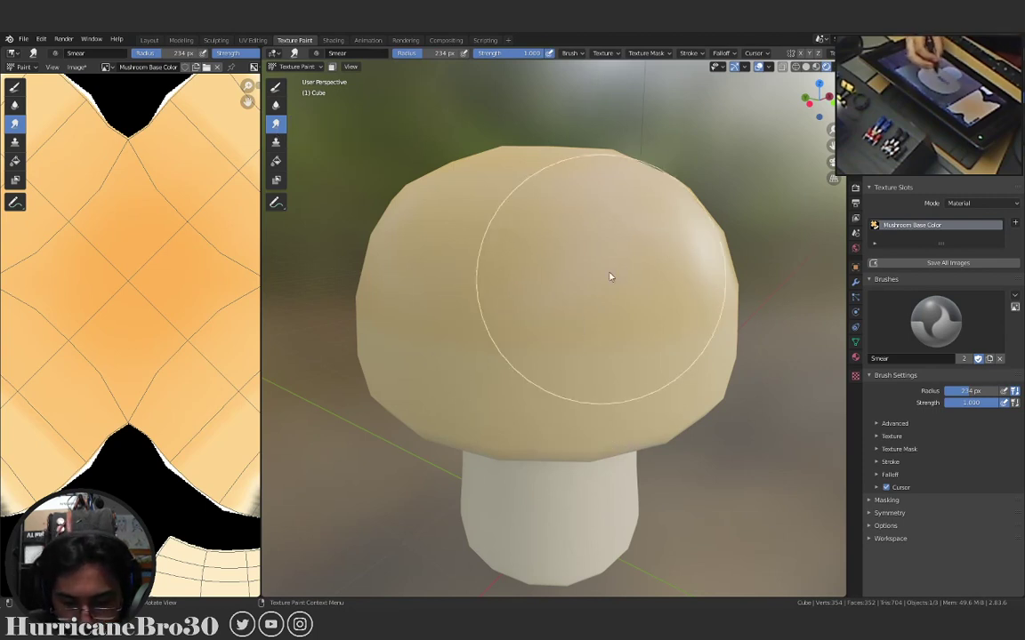
Shrink the Smear brush to 152 px and blend the orange over the front, centre and upper cap.
key("f")
left_click(537, 322)
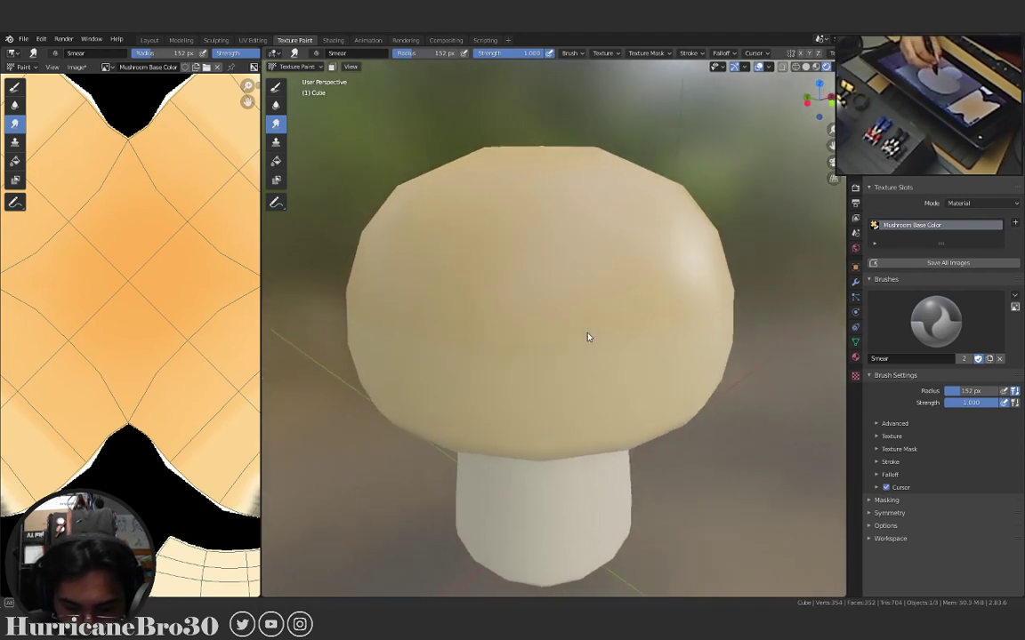
scroll(590, 338, "up", 2)
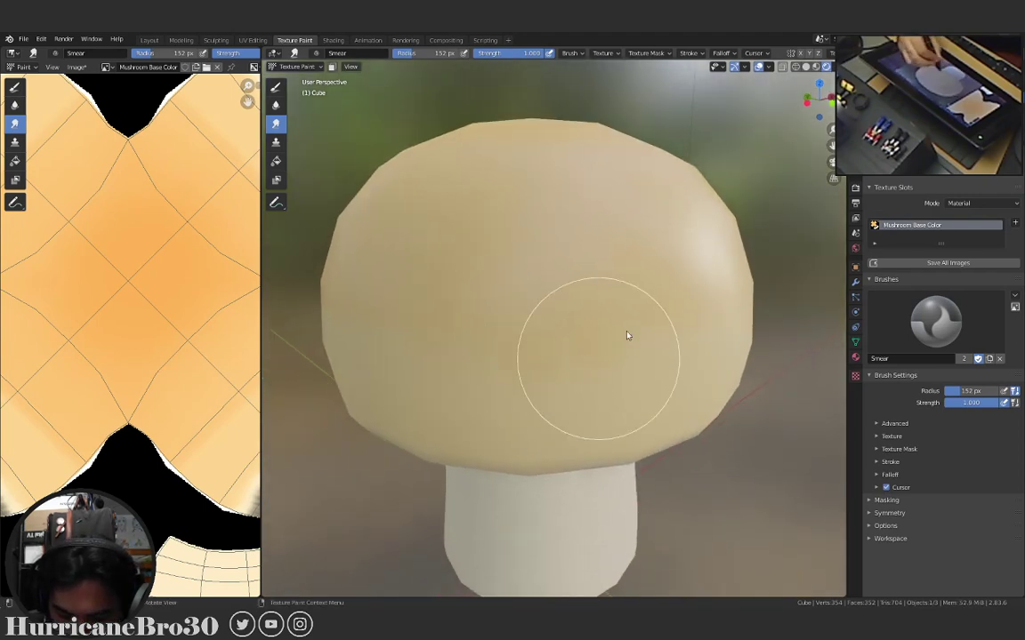
mouse_move(688, 317)
middle_mouse_down()
mouse_move(668, 339)
mouse_move(489, 350)
middle_mouse_up()
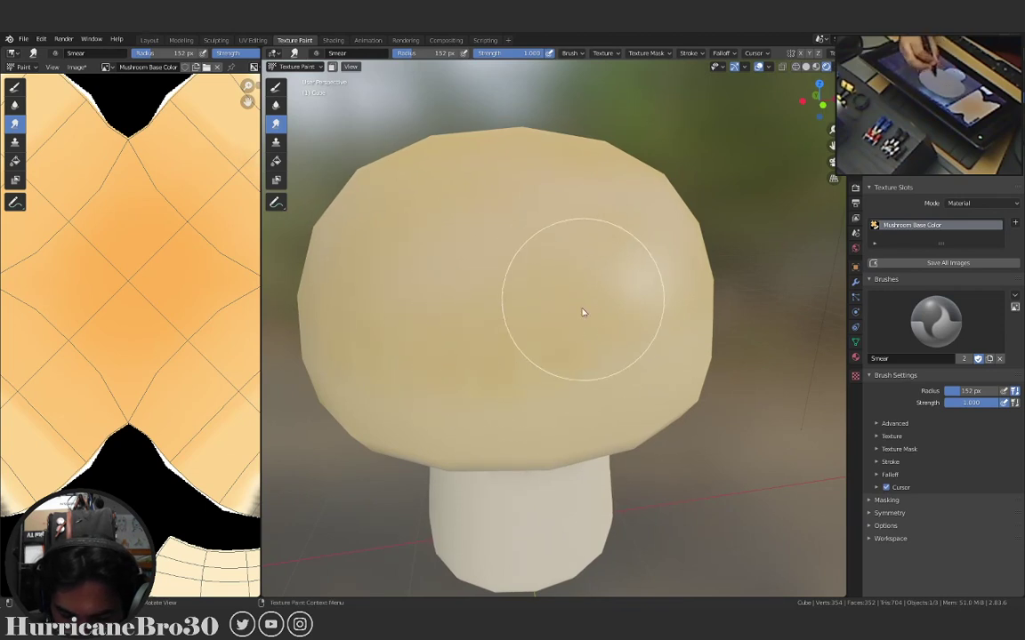
mouse_move(618, 371)
middle_mouse_down()
mouse_move(634, 333)
mouse_move(471, 339)
mouse_move(544, 304)
middle_mouse_up()
scroll(453, 316, "up", 1)
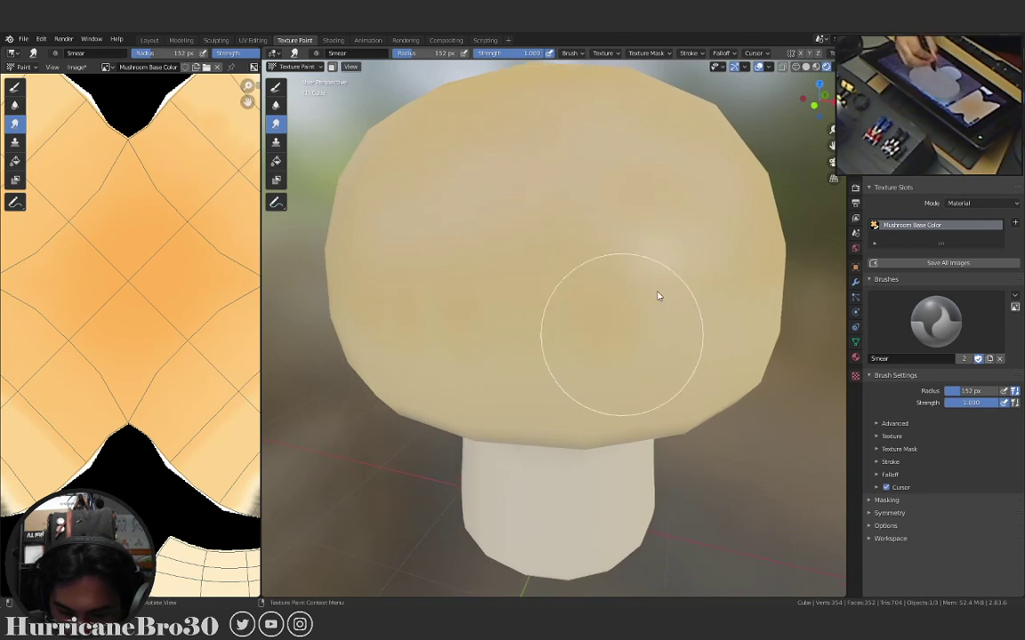
mouse_move(658, 293)
middle_mouse_down()
mouse_move(647, 307)
mouse_move(494, 338)
middle_mouse_up()
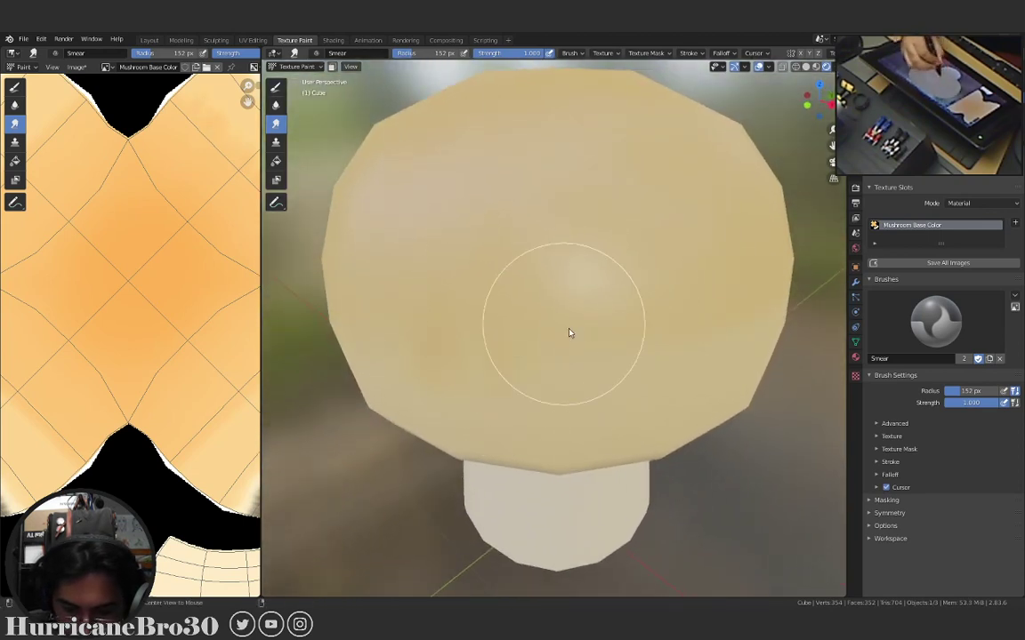
middle_click_drag(569, 333, 572, 318)
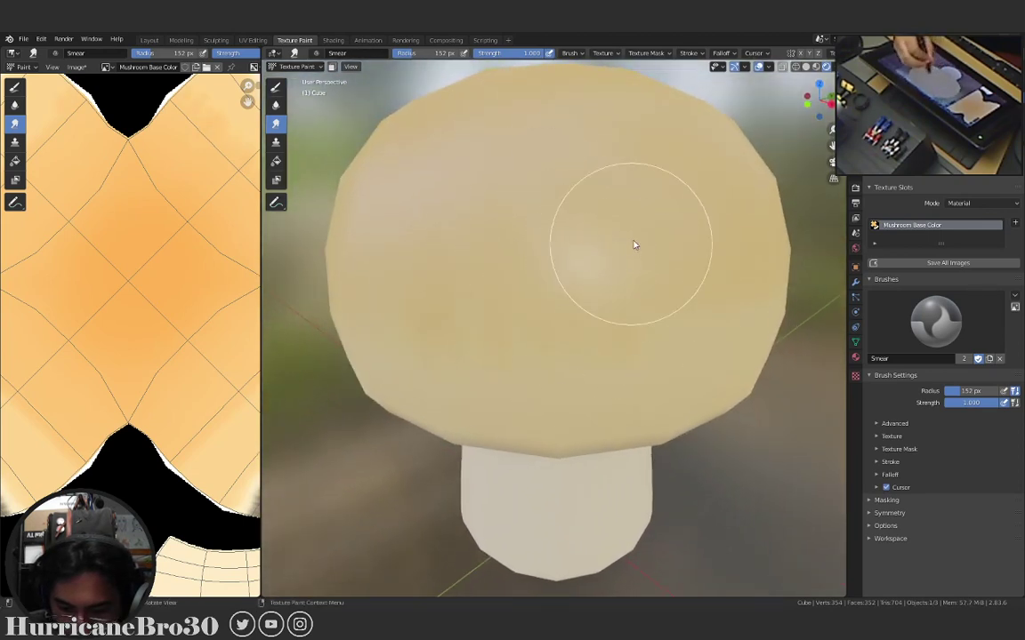
mouse_move(634, 244)
middle_mouse_down()
mouse_move(682, 333)
mouse_move(531, 288)
middle_mouse_up()
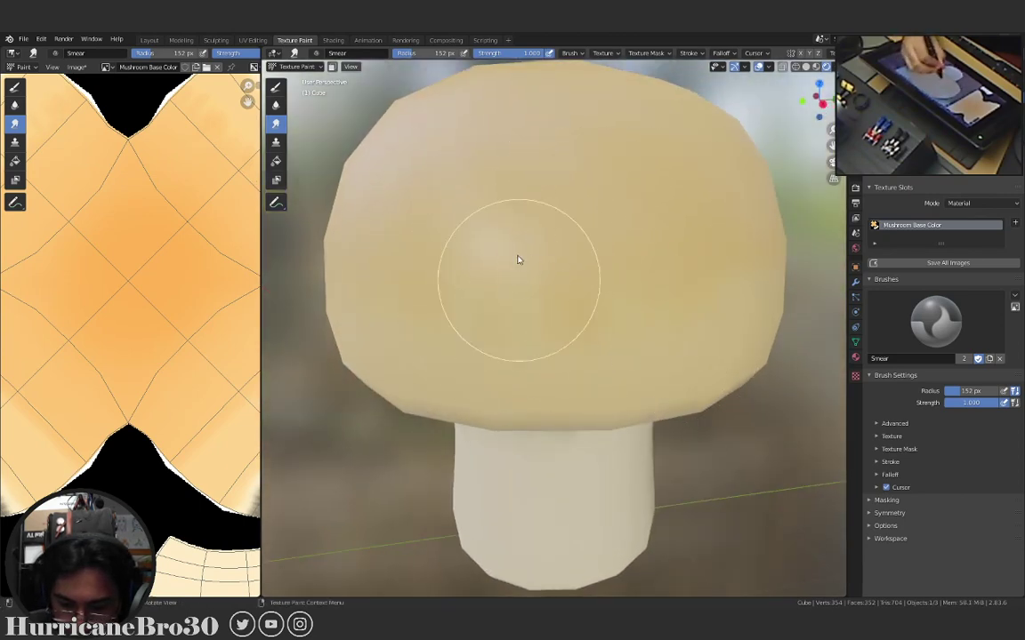
middle_click_drag(655, 261, 781, 96)
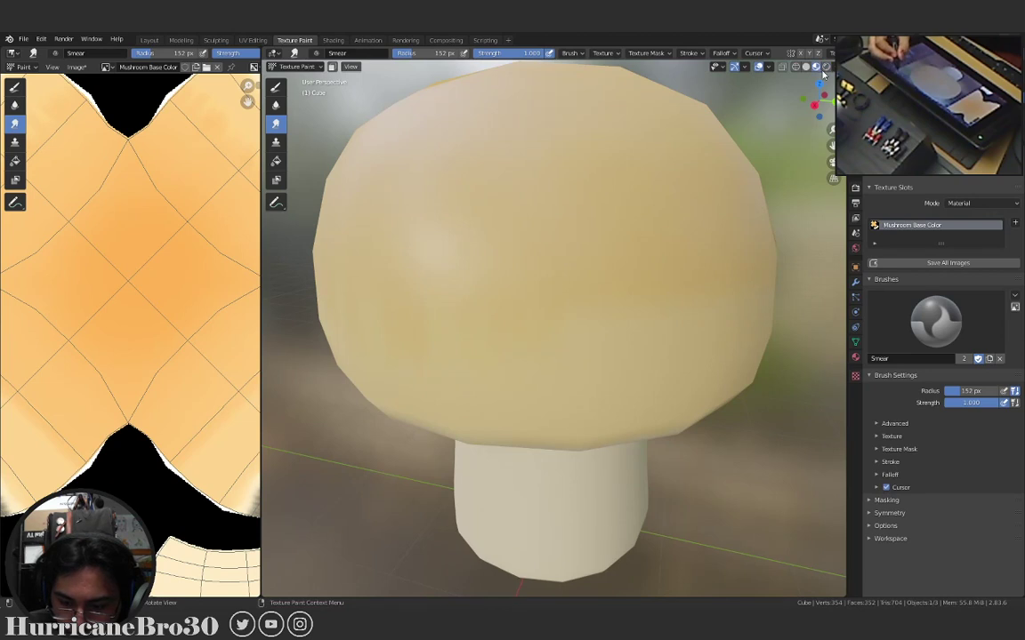
In solid shading, smear the colour across the cap and spread the lighter patch.
left_click(807, 67)
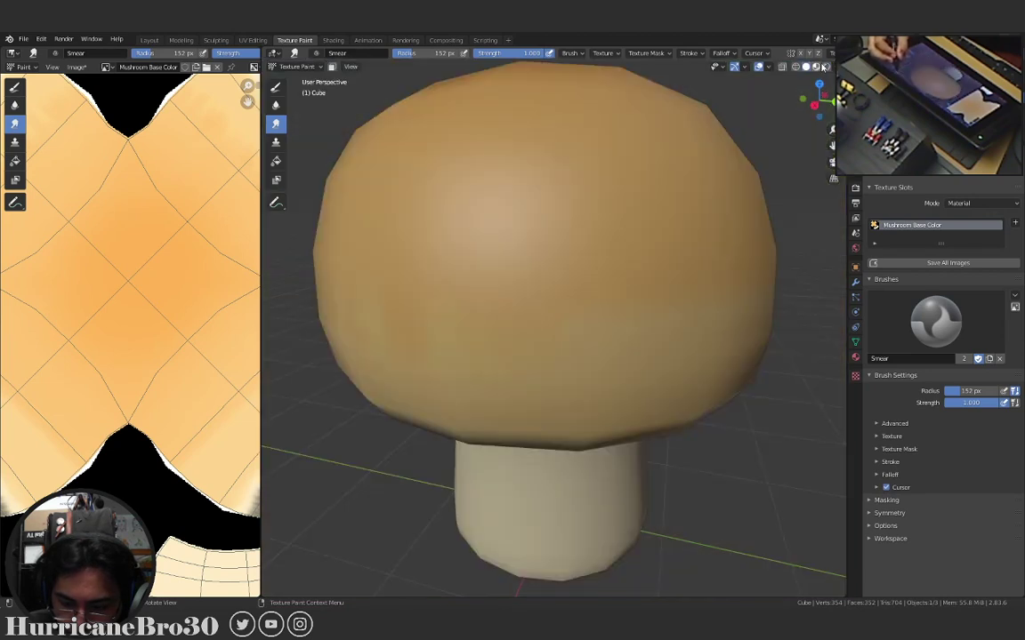
middle_click_drag(658, 269, 599, 285)
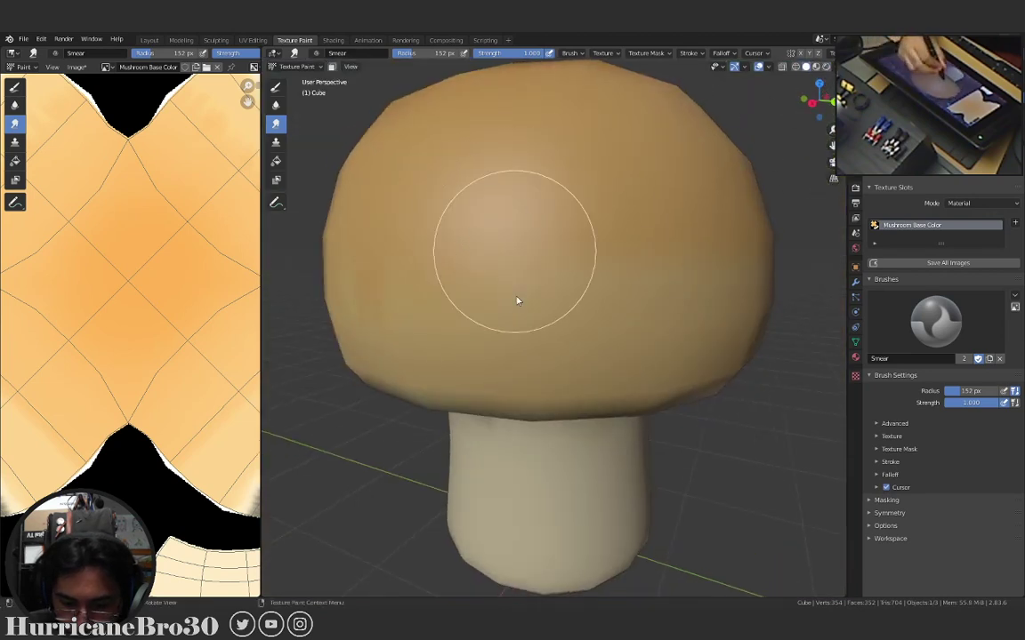
mouse_move(686, 235)
middle_mouse_down()
mouse_move(676, 279)
mouse_move(534, 305)
middle_mouse_up()
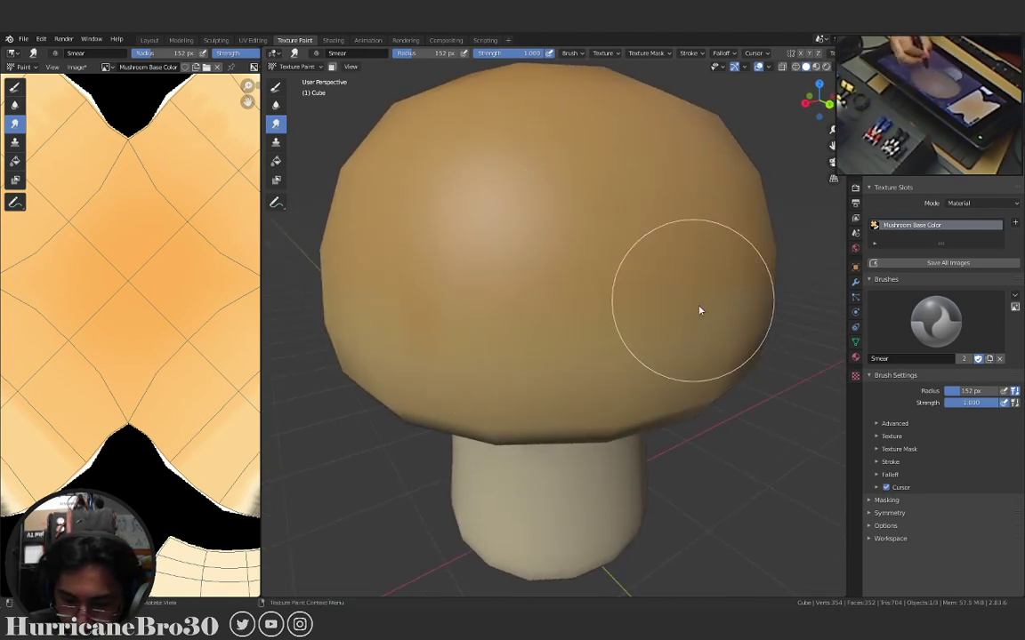
mouse_move(700, 309)
middle_mouse_down()
mouse_move(643, 308)
mouse_move(663, 284)
mouse_move(652, 258)
mouse_move(622, 267)
middle_mouse_up()
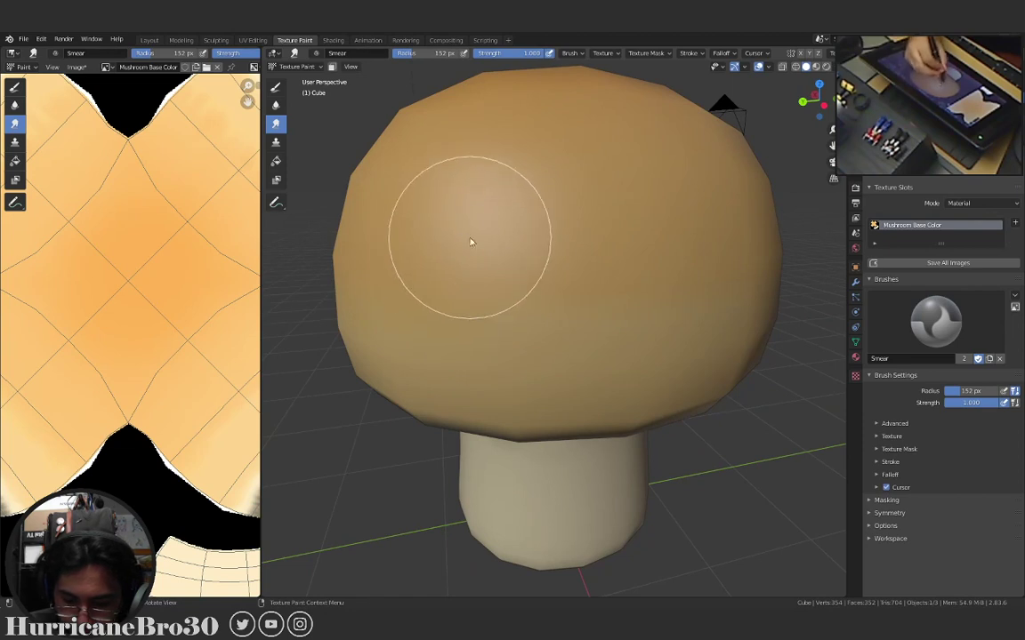
mouse_move(675, 288)
middle_mouse_down()
mouse_move(654, 290)
mouse_move(492, 219)
middle_mouse_up()
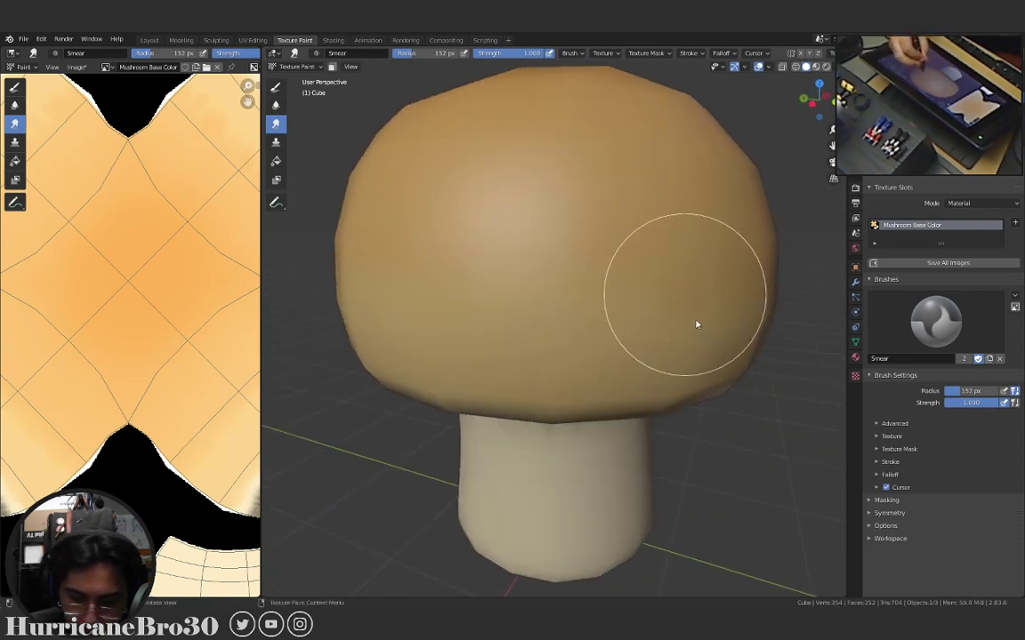
mouse_move(735, 247)
middle_mouse_down()
mouse_move(557, 260)
mouse_move(566, 251)
mouse_move(466, 241)
middle_mouse_up()
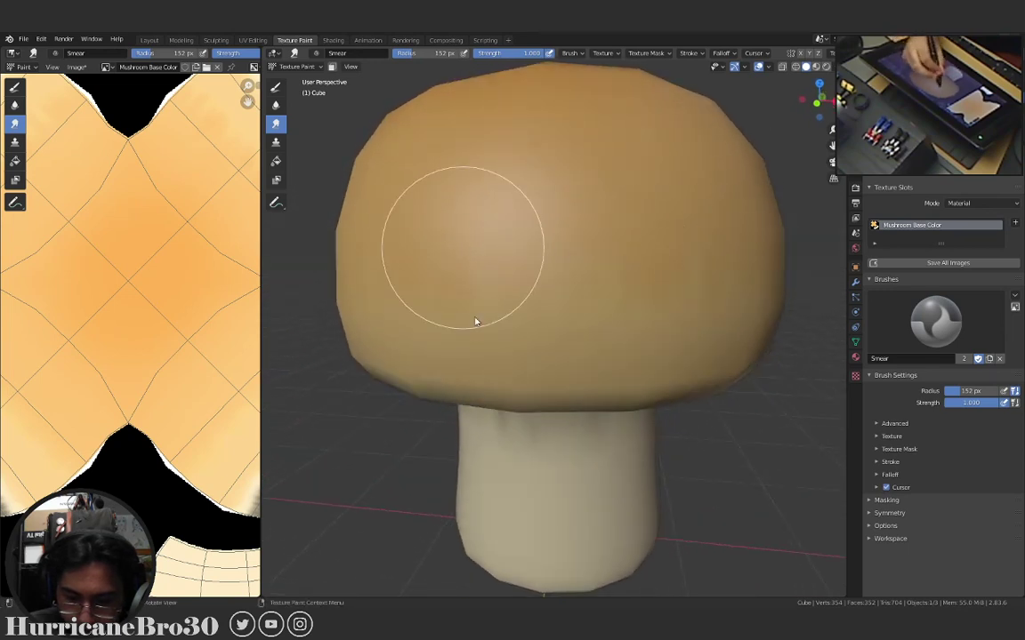
mouse_move(732, 269)
middle_mouse_down()
mouse_move(675, 291)
mouse_move(552, 288)
mouse_move(656, 316)
middle_mouse_up()
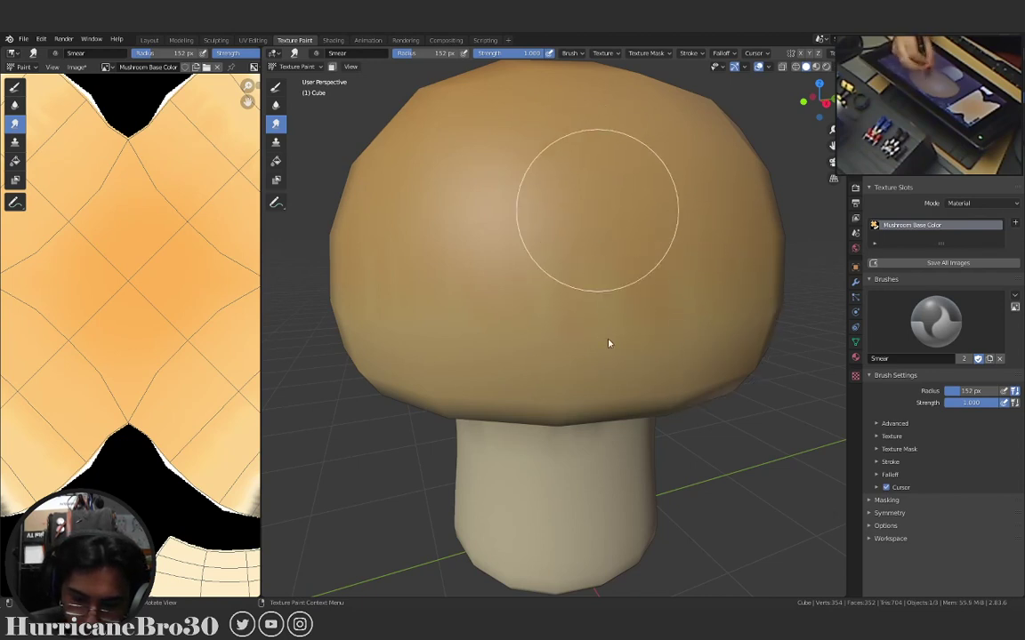
middle_click_drag(700, 280, 652, 292)
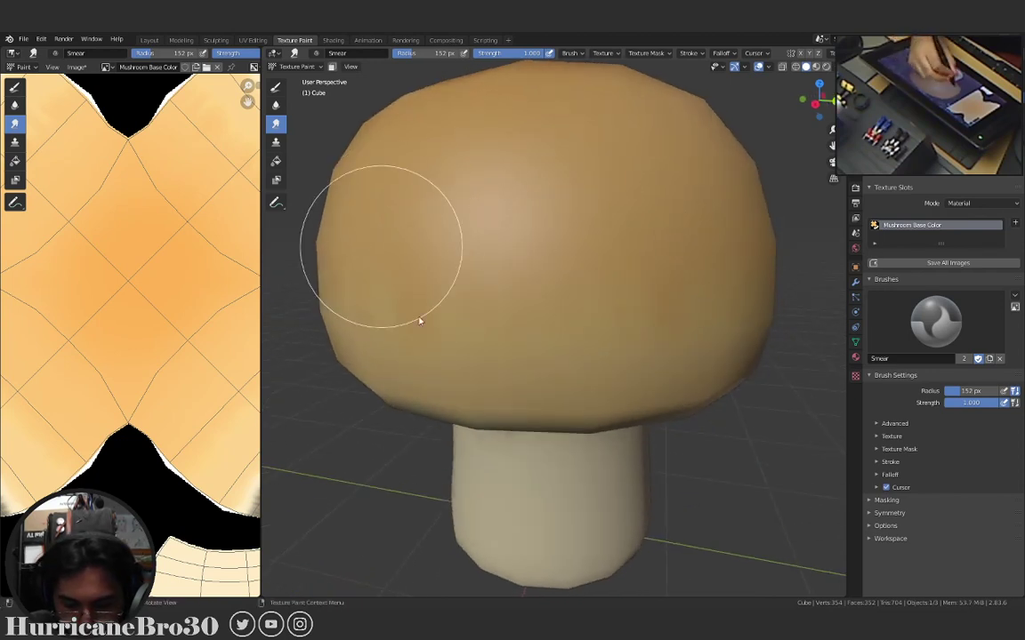
mouse_move(448, 155)
left_mouse_down()
mouse_move(410, 214)
mouse_move(418, 309)
mouse_move(488, 187)
mouse_move(465, 312)
mouse_move(486, 322)
mouse_move(528, 166)
mouse_move(521, 351)
mouse_move(576, 206)
mouse_move(588, 300)
mouse_move(596, 287)
mouse_move(540, 163)
mouse_move(538, 367)
mouse_move(526, 243)
mouse_move(472, 243)
mouse_move(480, 321)
mouse_move(478, 187)
mouse_move(477, 363)
mouse_move(490, 224)
mouse_move(483, 261)
mouse_move(463, 225)
mouse_move(463, 283)
mouse_move(452, 257)
mouse_move(445, 328)
mouse_move(465, 230)
mouse_move(432, 331)
mouse_move(454, 237)
mouse_move(529, 239)
left_mouse_up()
With a smaller brush, smear the dark streak down the cap centre until smooth.
key("f")
left_click(463, 227)
mouse_move(533, 245)
middle_mouse_down()
mouse_move(624, 279)
mouse_move(561, 275)
middle_mouse_up()
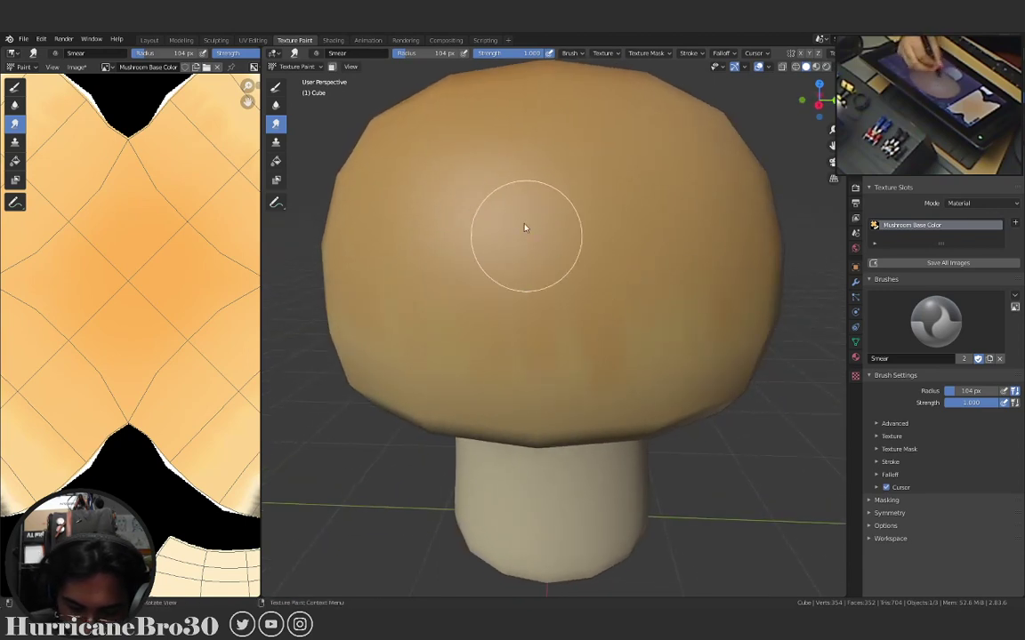
mouse_move(645, 253)
middle_mouse_down()
mouse_move(652, 344)
mouse_move(607, 341)
mouse_move(599, 402)
mouse_move(697, 366)
mouse_move(773, 371)
middle_mouse_up()
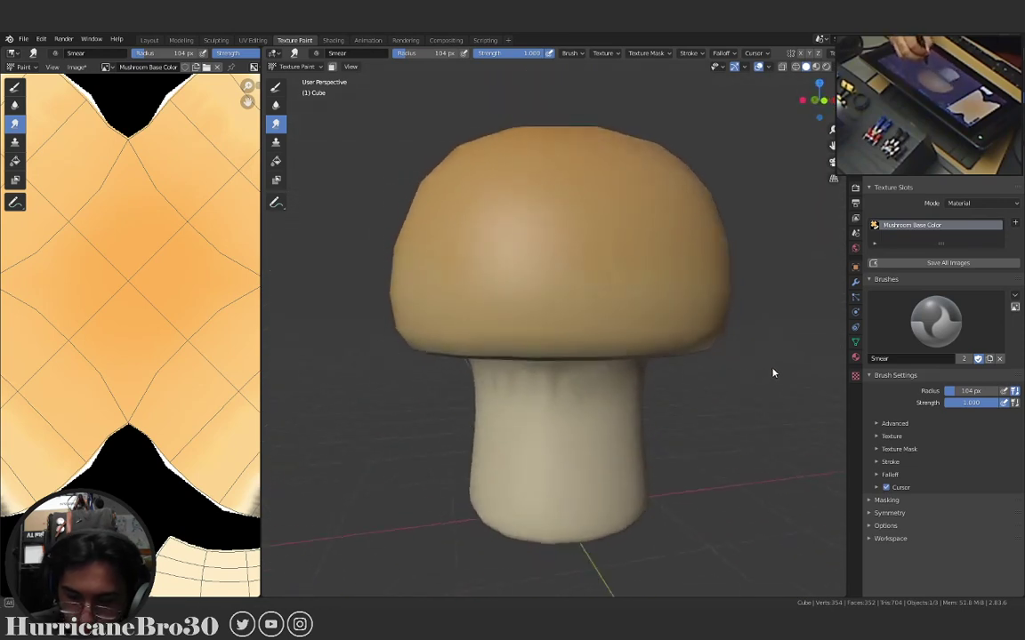
mouse_move(702, 355)
middle_mouse_down()
mouse_move(613, 359)
mouse_move(658, 360)
mouse_move(596, 269)
middle_mouse_up()
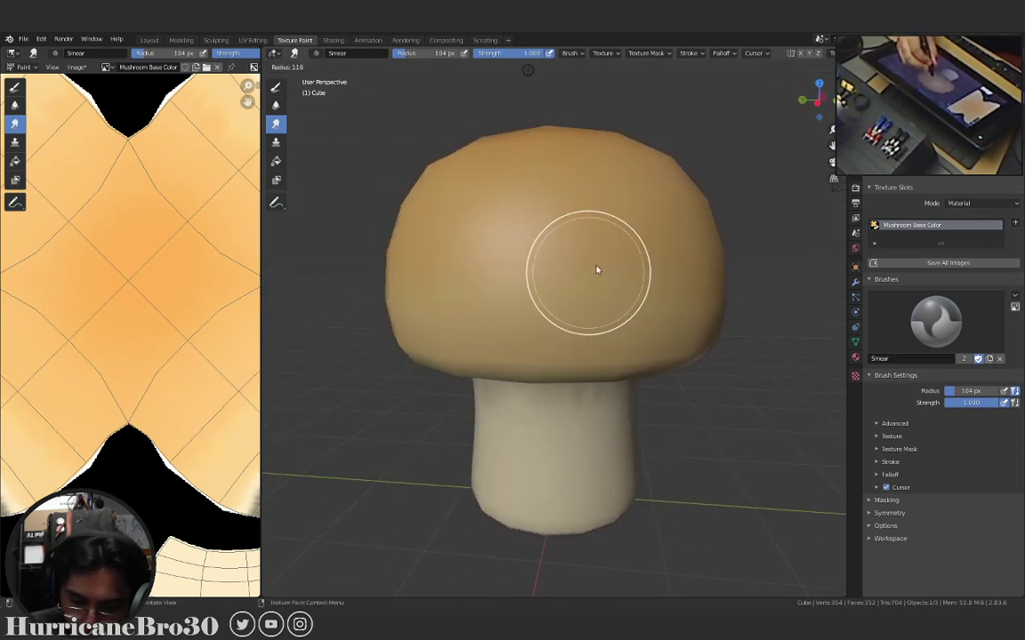
mouse_move(579, 167)
left_mouse_down()
mouse_move(573, 264)
mouse_move(585, 326)
mouse_move(626, 242)
left_mouse_up()
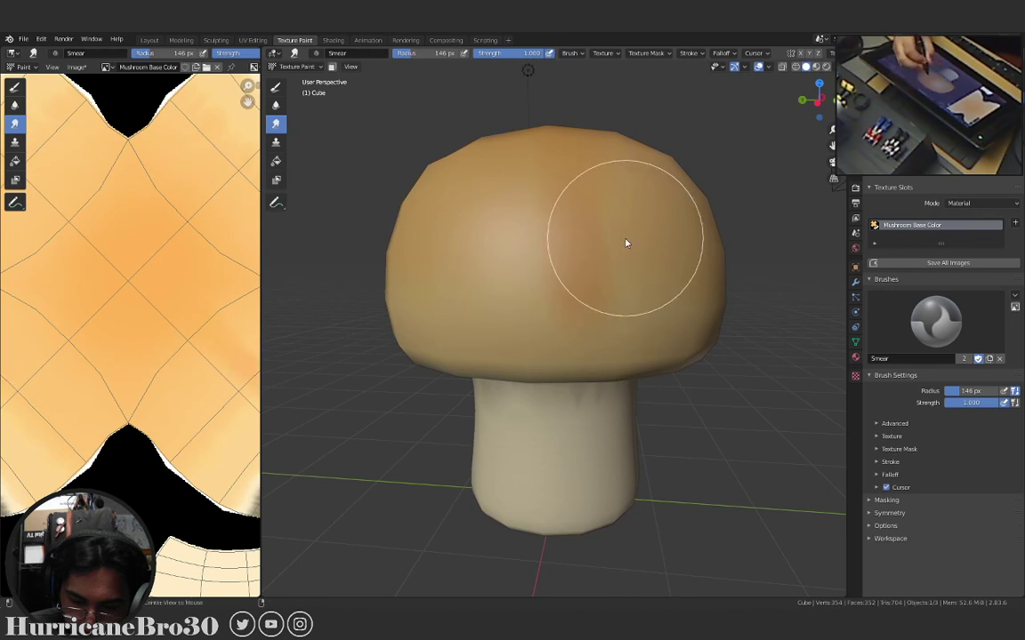
middle_click_drag(626, 242, 612, 286)
mouse_move(612, 287)
left_mouse_down()
mouse_move(609, 312)
mouse_move(640, 292)
left_mouse_up()
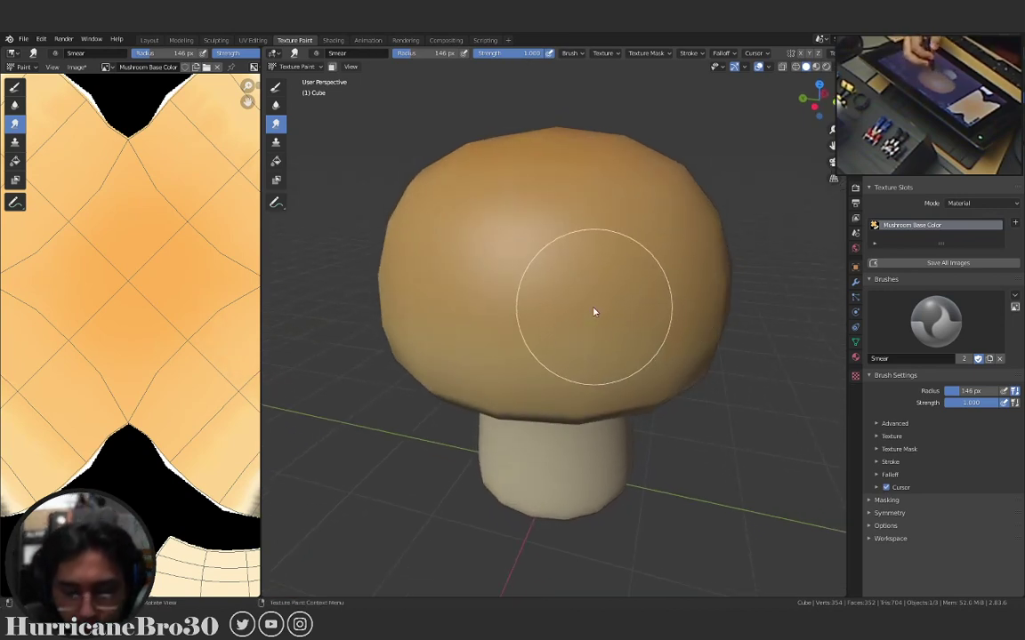
right_click(598, 303)
Switch to the TexDraw brush and paint richer orange across the cap.
key("d")
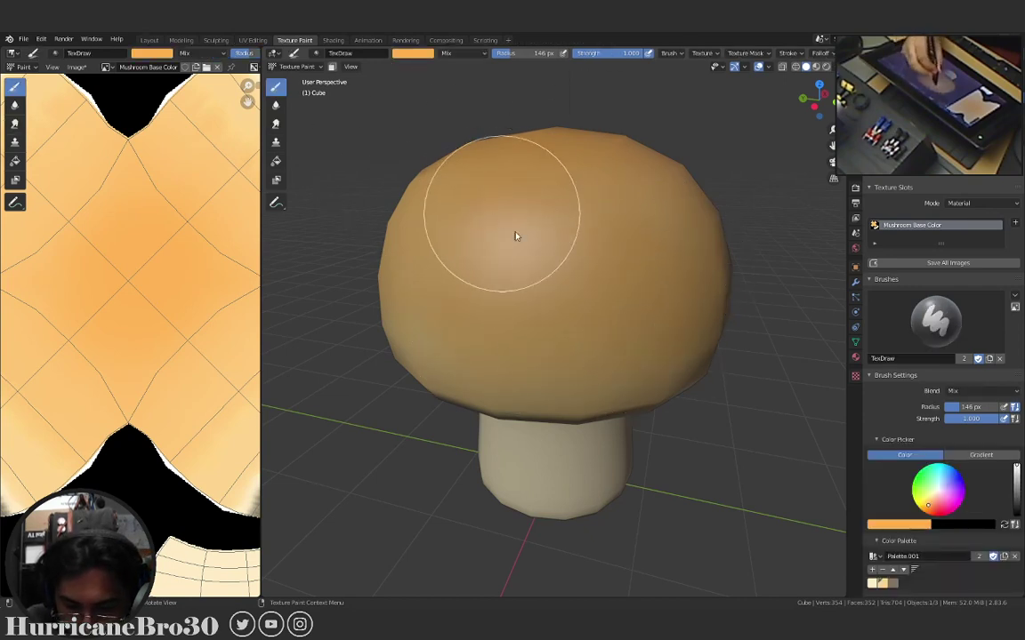
middle_click_drag(450, 221, 588, 269)
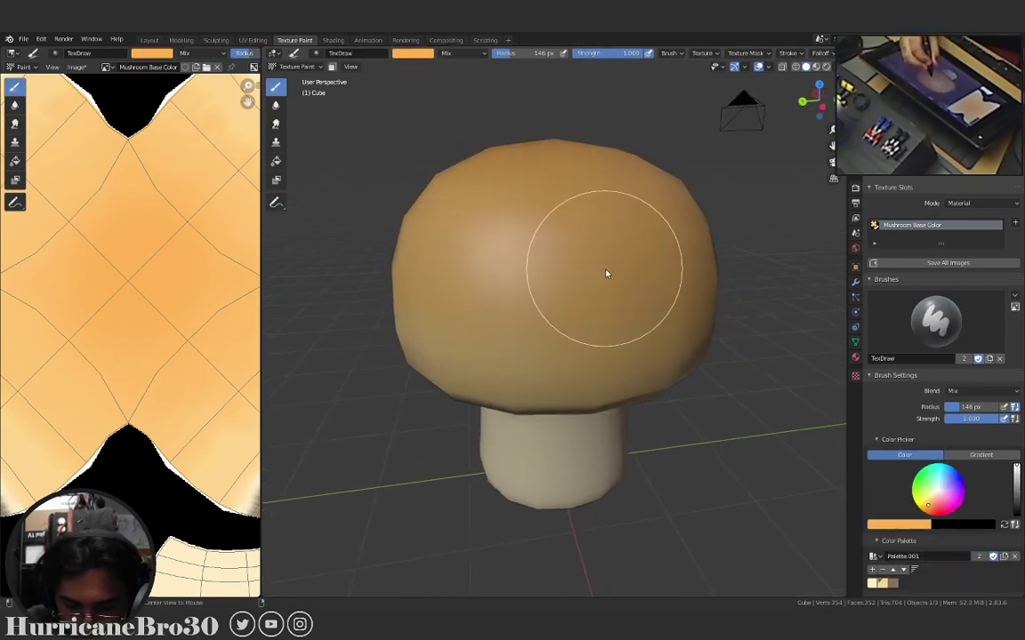
middle_click_drag(468, 263, 581, 301)
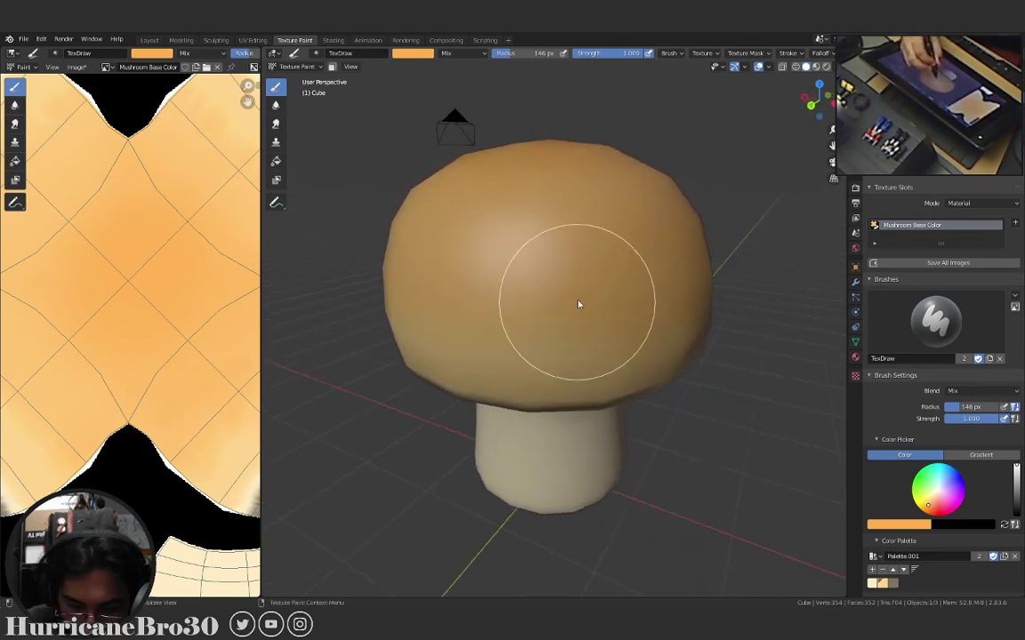
middle_click_drag(430, 293, 586, 308)
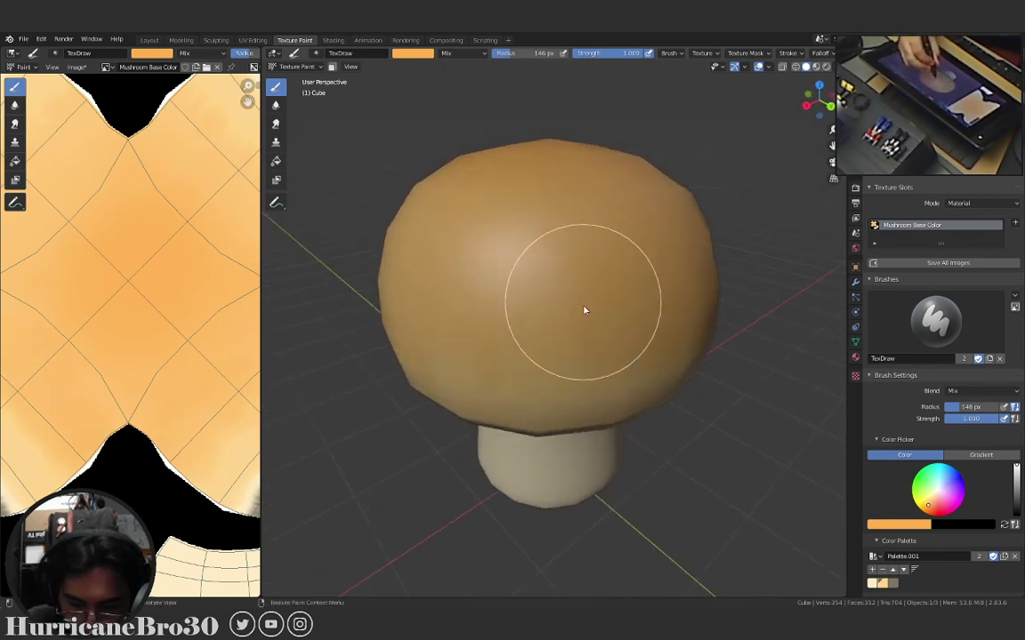
middle_click_drag(566, 288, 613, 275)
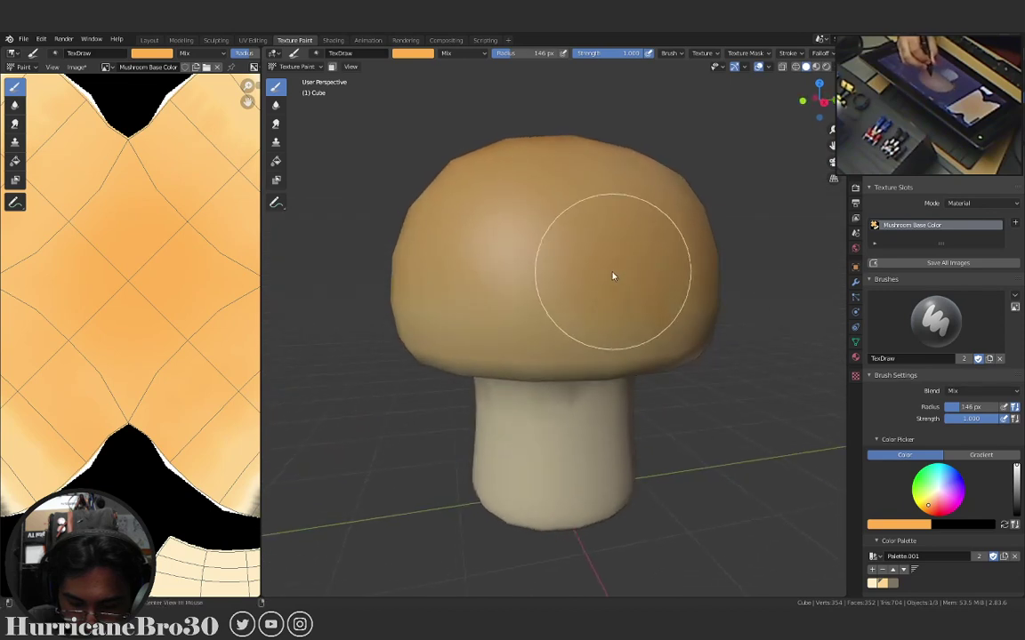
middle_click_drag(448, 275, 531, 287)
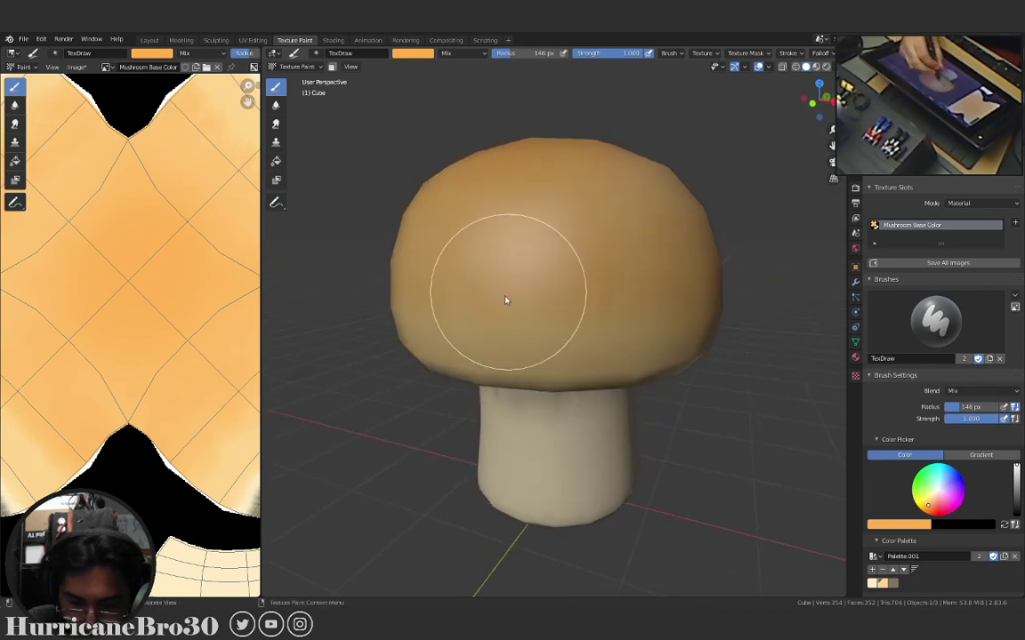
Enlarge the brush to 220 px and recentre the view on the mushroom.
mouse_move(601, 229)
middle_mouse_down()
mouse_move(621, 301)
mouse_move(583, 361)
middle_mouse_up()
key("f")
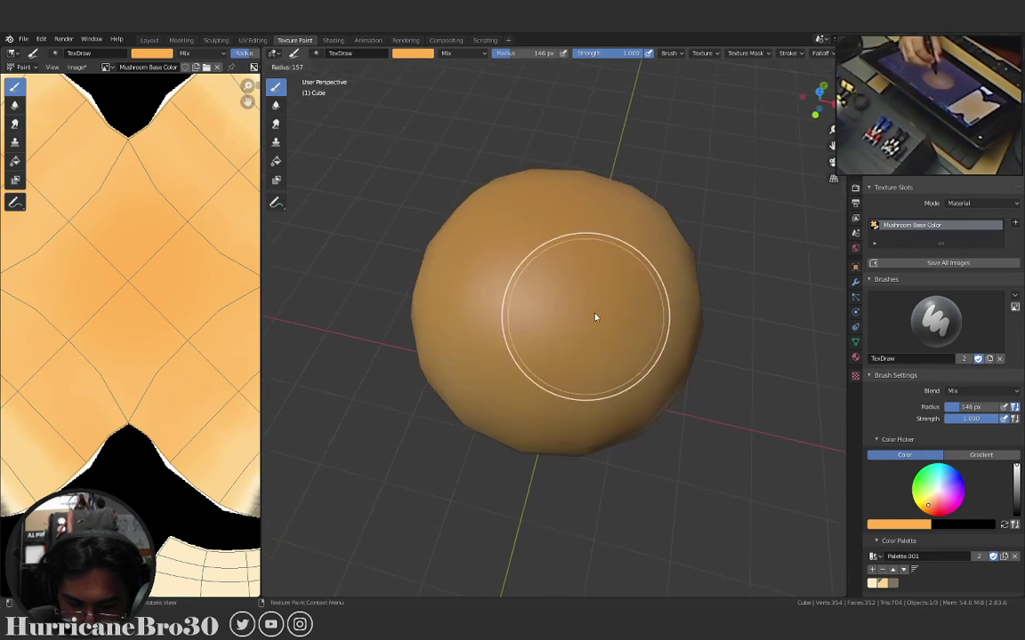
left_click(613, 313)
mouse_move(613, 313)
middle_mouse_down()
mouse_move(604, 339)
mouse_move(568, 339)
mouse_move(608, 317)
mouse_move(611, 285)
middle_mouse_up()
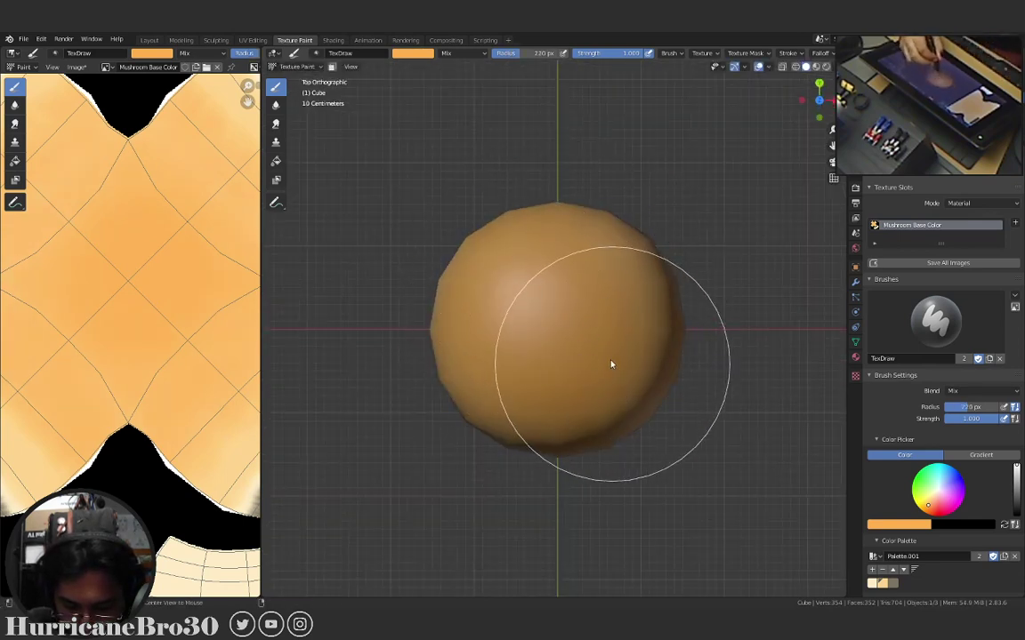
middle_click_drag(611, 361, 563, 287)
middle_click(569, 267, "alt")
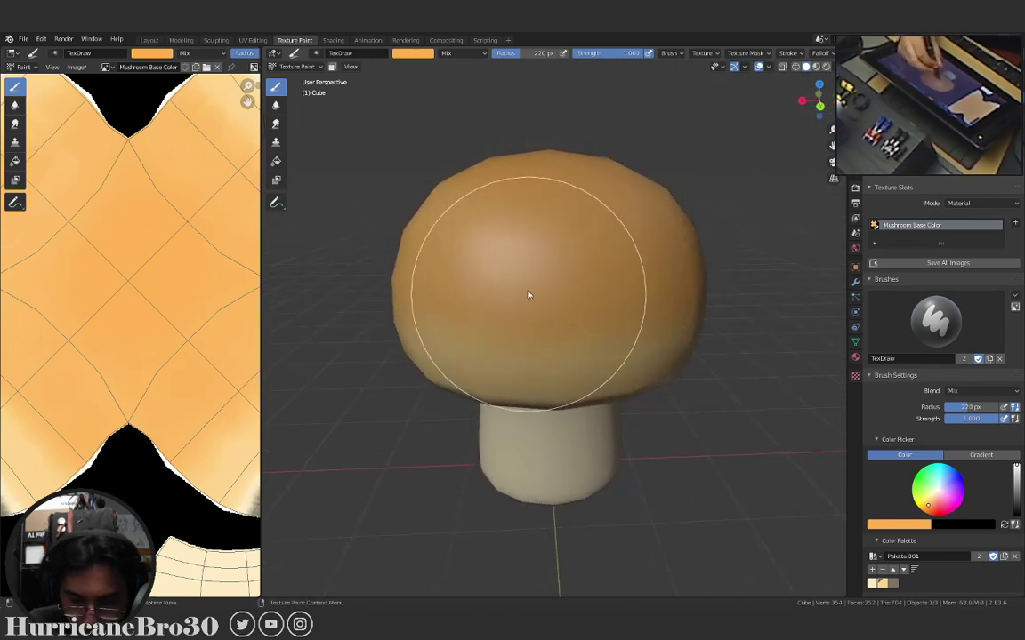
middle_click_drag(464, 257, 700, 296)
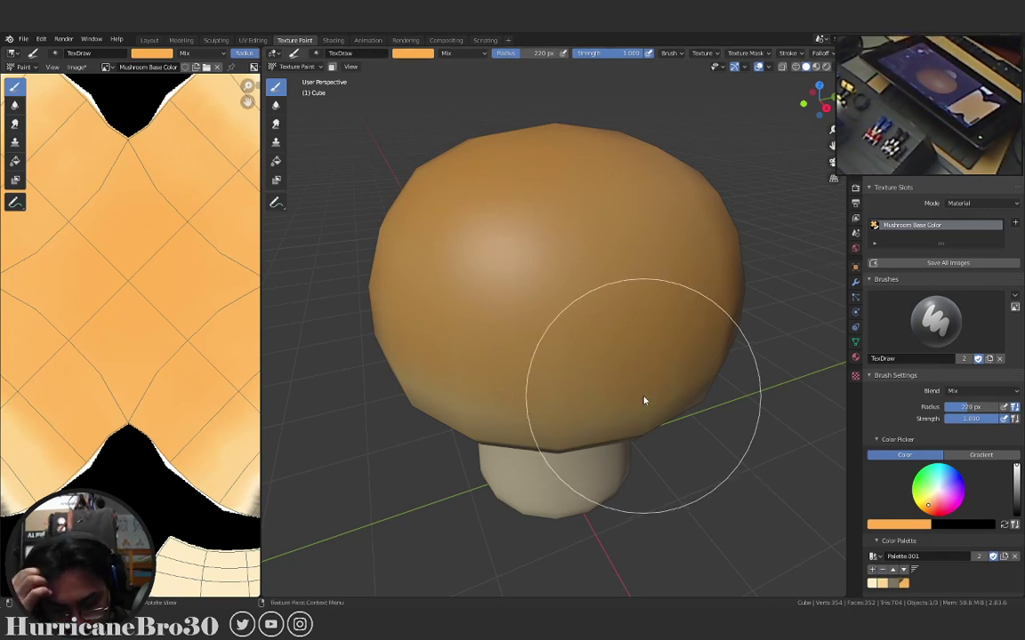
Pick the beige swatch and test 143 px strokes on the underside centre, undoing both.
left_click(893, 584)
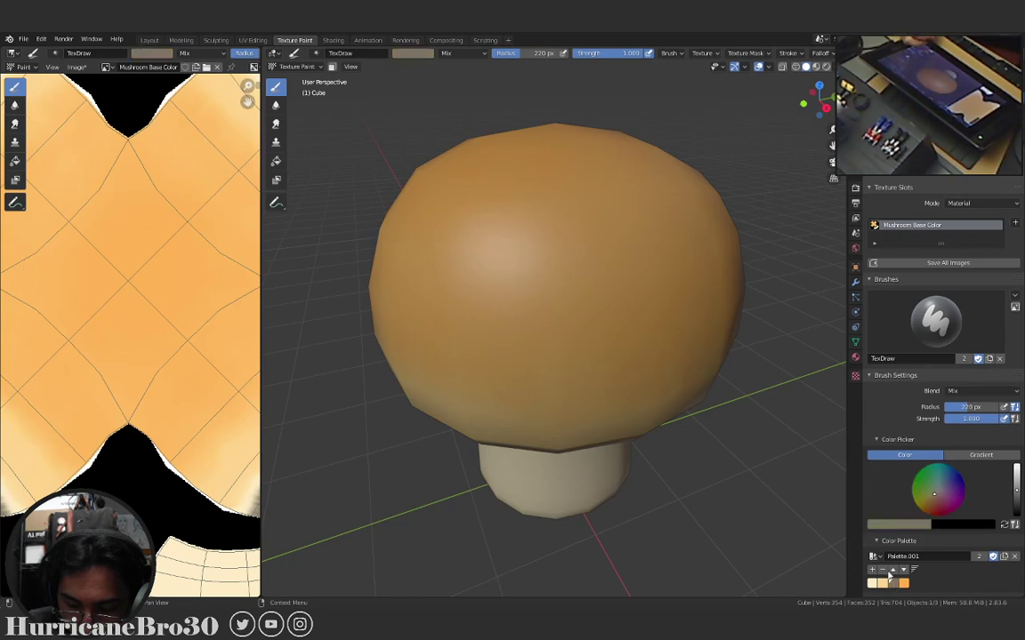
mouse_move(541, 384)
middle_mouse_down()
mouse_move(556, 348)
mouse_move(559, 258)
mouse_move(617, 365)
middle_mouse_up()
key("ctrl+KP_7")
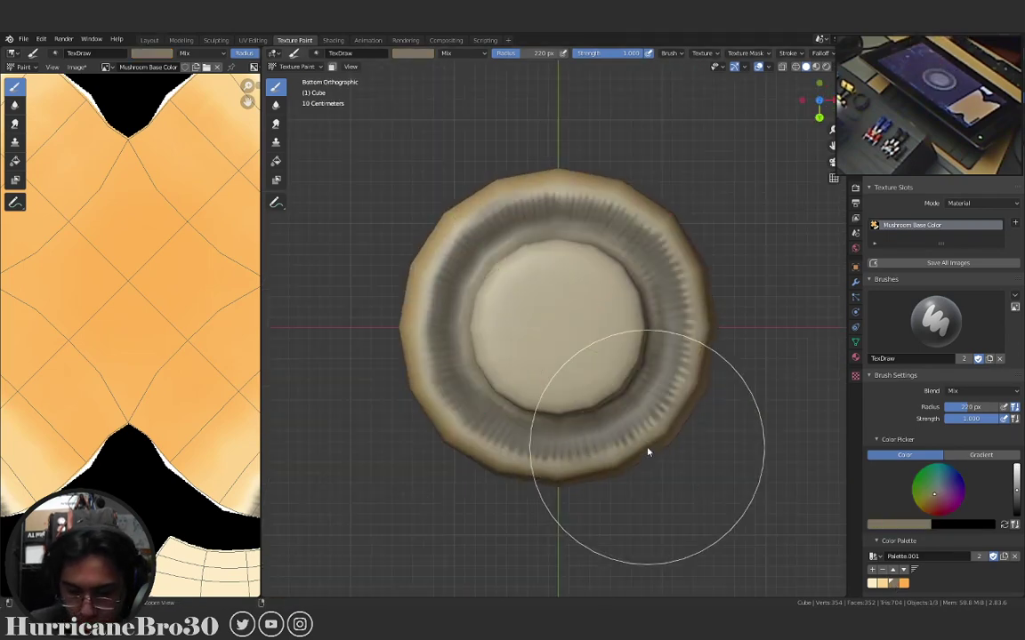
scroll(565, 318, "up", 4)
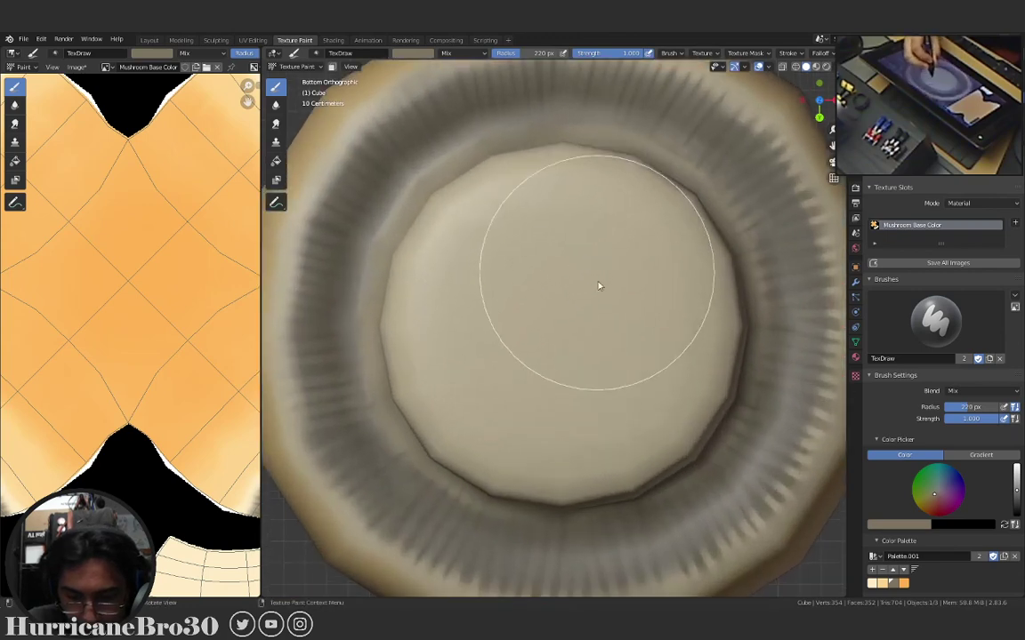
key("f")
left_click(586, 320)
mouse_move(532, 252)
left_mouse_down()
mouse_move(584, 342)
mouse_move(523, 396)
mouse_move(532, 243)
mouse_move(622, 338)
left_mouse_up()
key("ctrl+z")
mouse_move(565, 323)
left_mouse_down()
mouse_move(570, 313)
mouse_move(556, 345)
mouse_move(562, 310)
left_mouse_up()
key("ctrl+z")
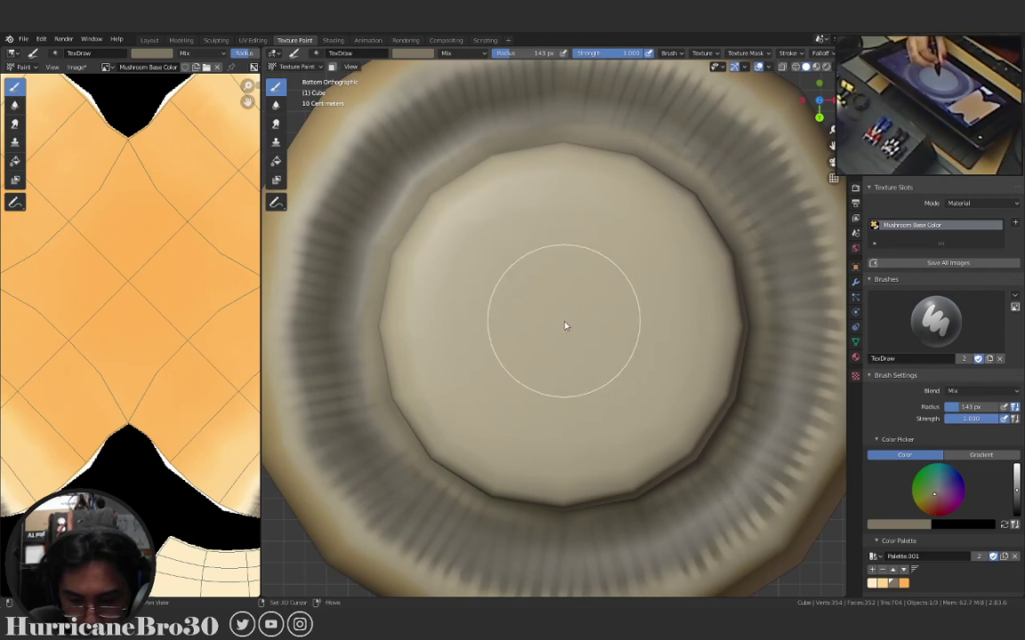
Resize the brush to 205 px, then 125 px, and bring the stem into close view.
key("f")
left_click(613, 325)
mouse_move(613, 325)
middle_mouse_down()
mouse_move(627, 360)
mouse_move(624, 424)
mouse_move(576, 384)
middle_mouse_up()
scroll(585, 425, "down", 4)
middle_click_drag(585, 425, 590, 416)
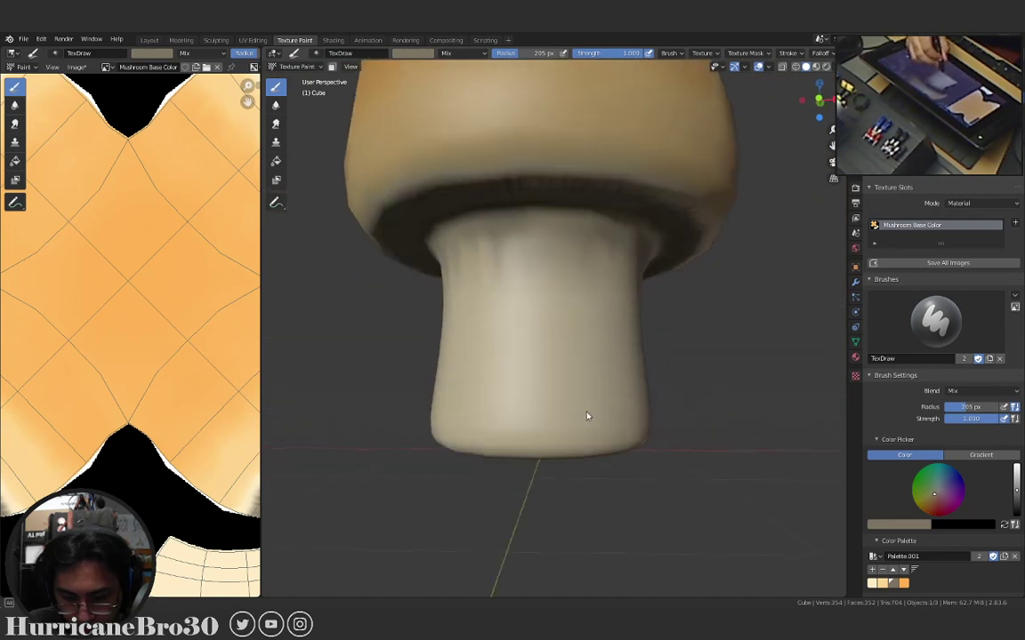
scroll(574, 423, "up", 2)
scroll(573, 422, "up", 1)
key("f")
left_click(544, 478)
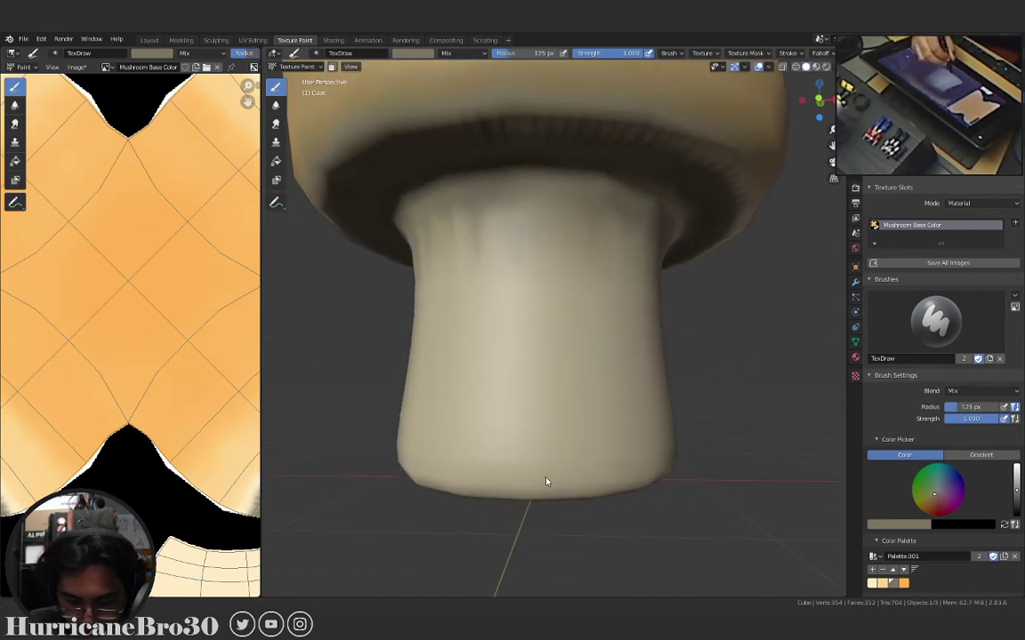
mouse_move(541, 498)
middle_mouse_down()
mouse_move(549, 428)
mouse_move(517, 382)
middle_mouse_up()
Enlarge the brush, survey the stem from several low angles, and select the Smear brush.
key("f")
left_click(535, 396)
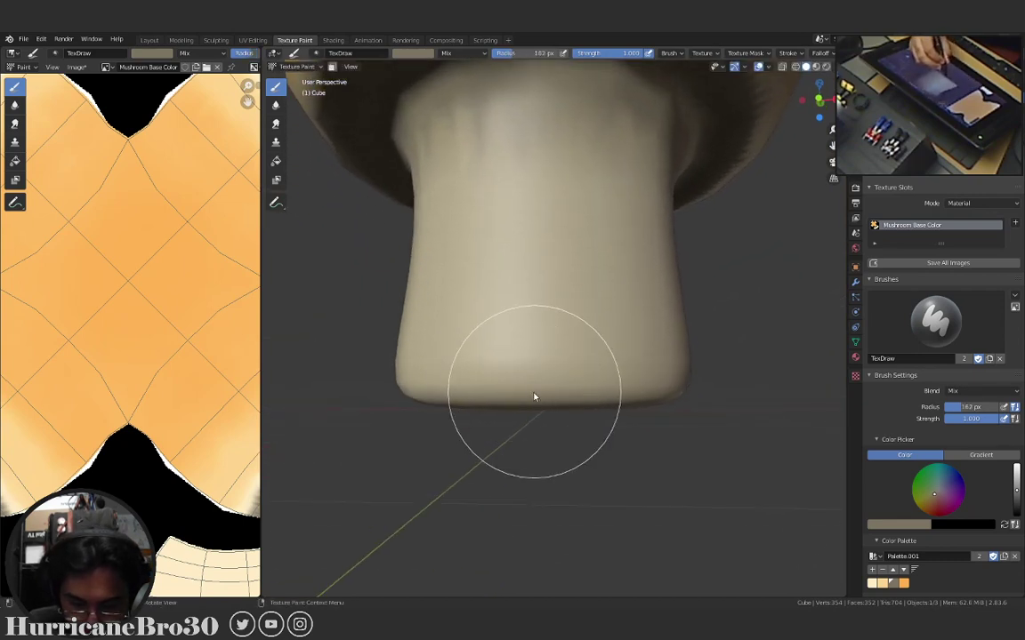
mouse_move(654, 368)
middle_mouse_down()
mouse_move(583, 405)
mouse_move(644, 370)
middle_mouse_up()
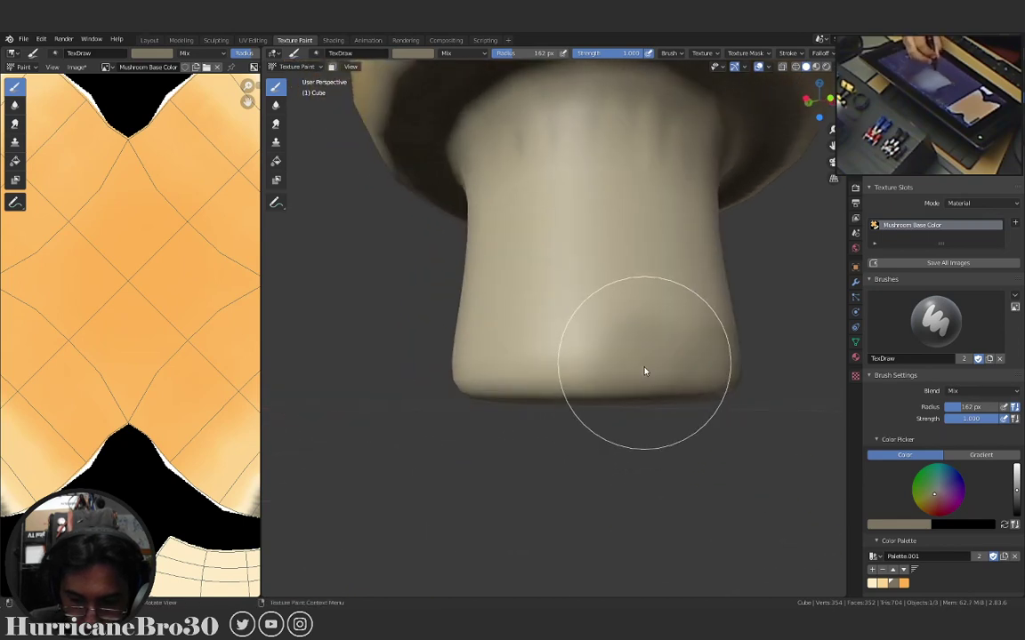
middle_click_drag(525, 388, 648, 389)
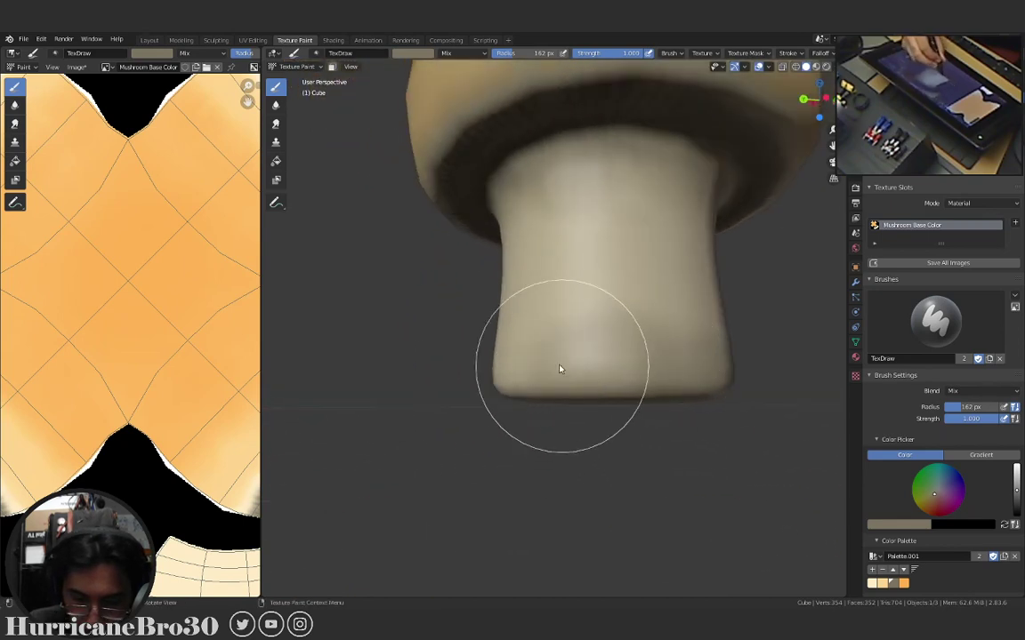
mouse_move(560, 368)
middle_mouse_down()
mouse_move(627, 405)
mouse_move(564, 400)
middle_mouse_up()
mouse_move(501, 377)
middle_mouse_down()
mouse_move(578, 409)
mouse_move(517, 365)
middle_mouse_up()
mouse_move(405, 400)
middle_mouse_down()
mouse_move(571, 404)
mouse_move(459, 400)
middle_mouse_up()
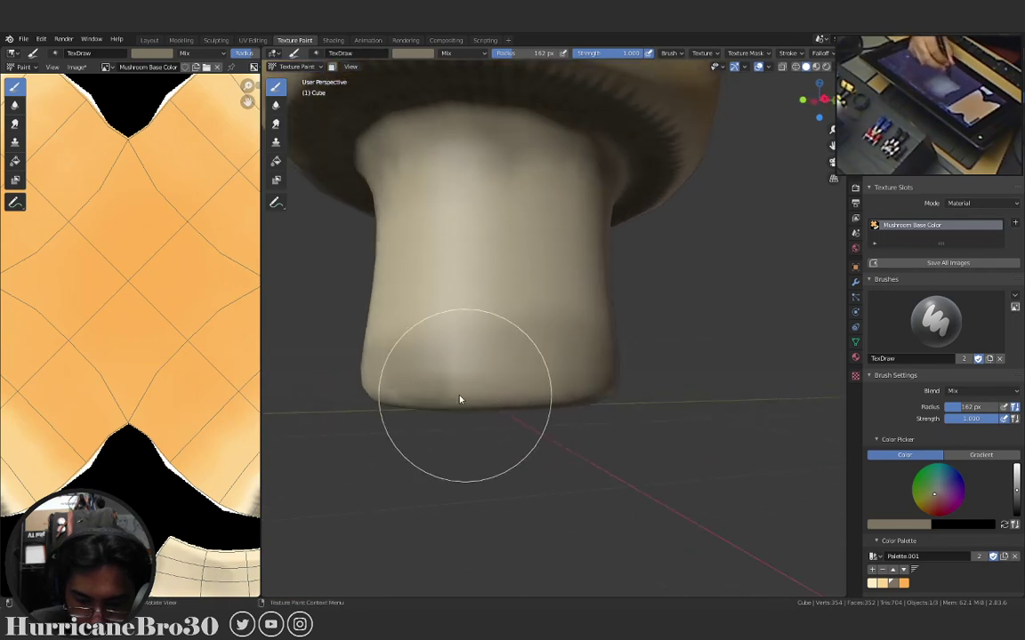
mouse_move(593, 393)
middle_mouse_down()
mouse_move(556, 420)
mouse_move(544, 409)
mouse_move(585, 400)
mouse_move(531, 394)
mouse_move(578, 359)
middle_mouse_up()
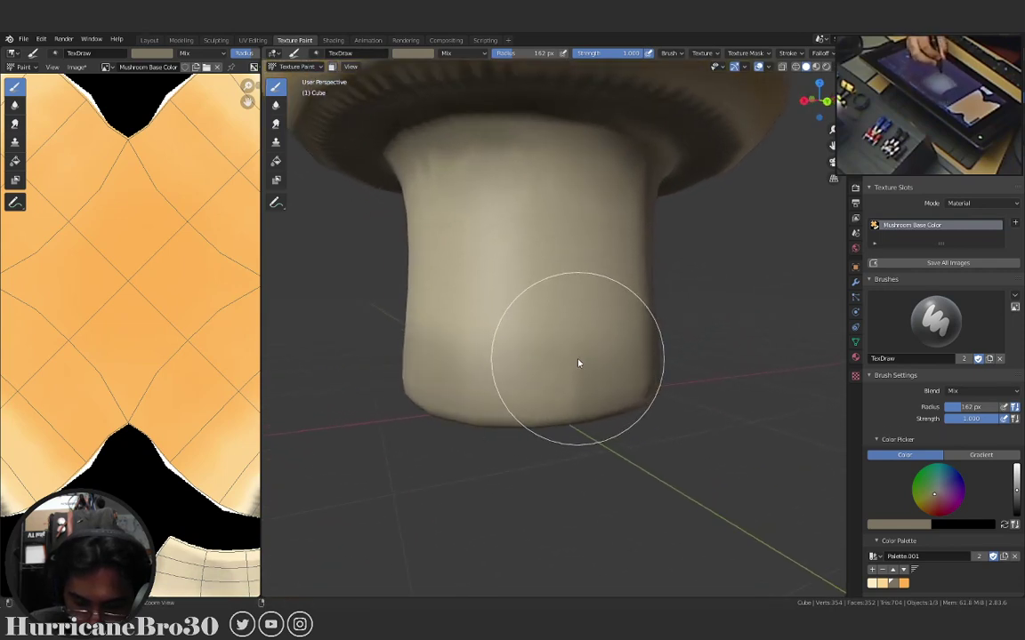
right_click(537, 389)
left_click(275, 123)
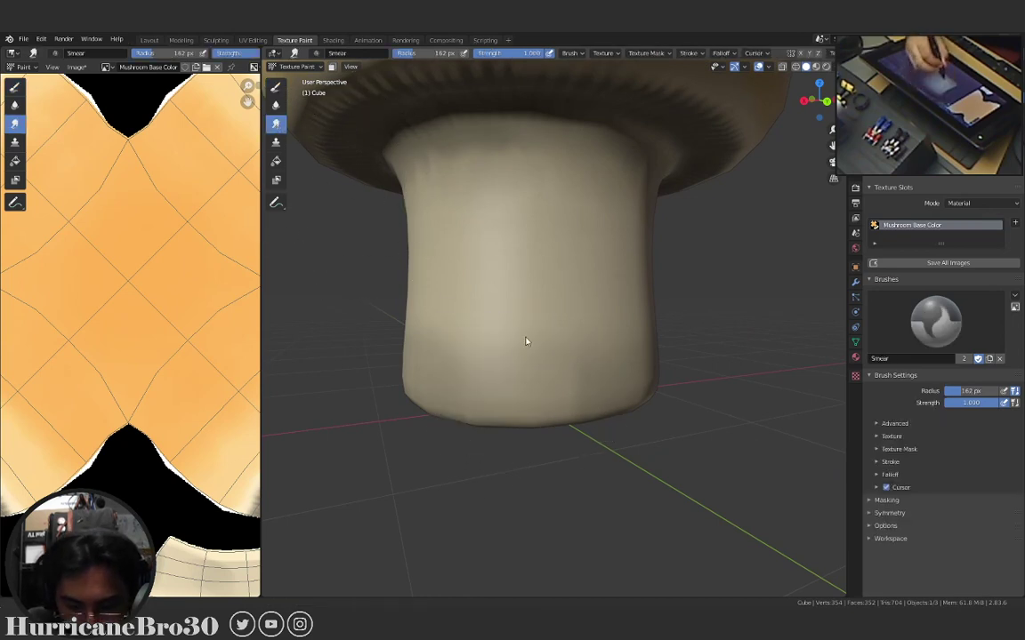
Set the Smear brush to 136 px and begin blending the stem's shading.
scroll(525, 338, "up", 2)
key("f")
left_click(496, 329)
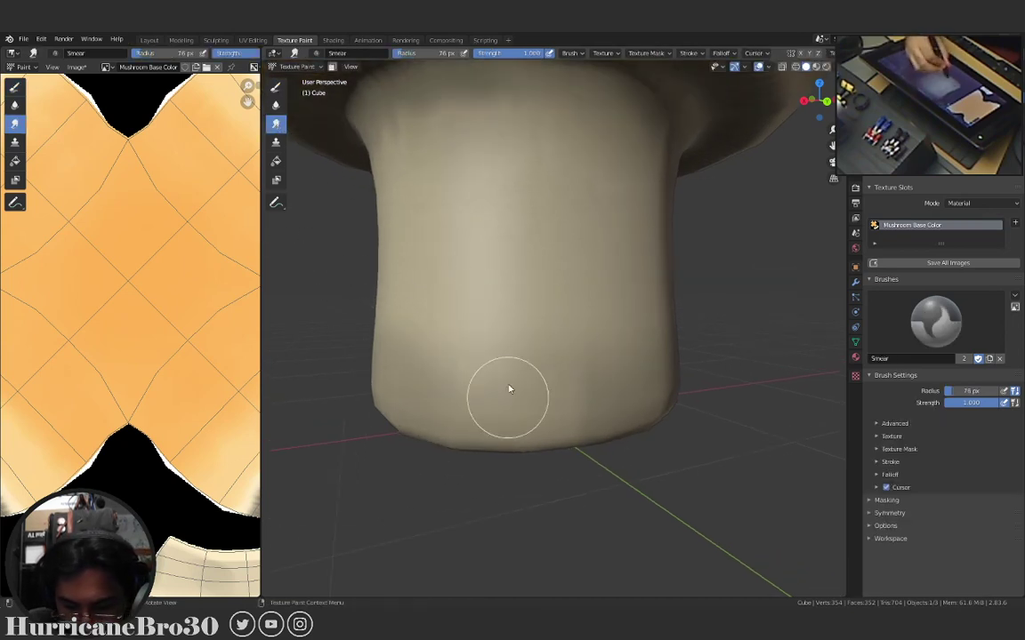
key("f")
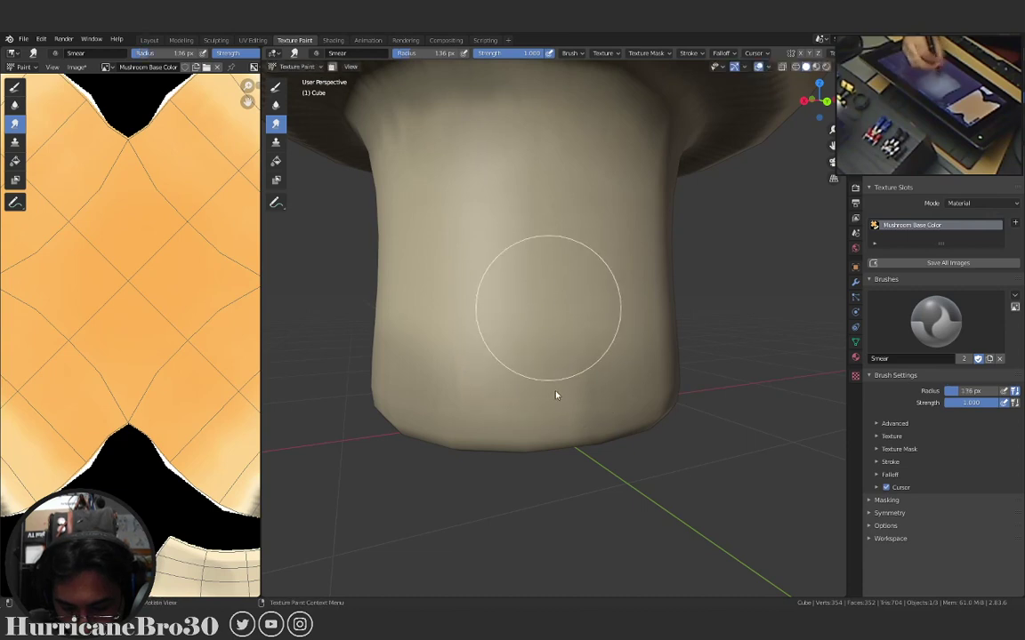
middle_click_drag(567, 313, 601, 333)
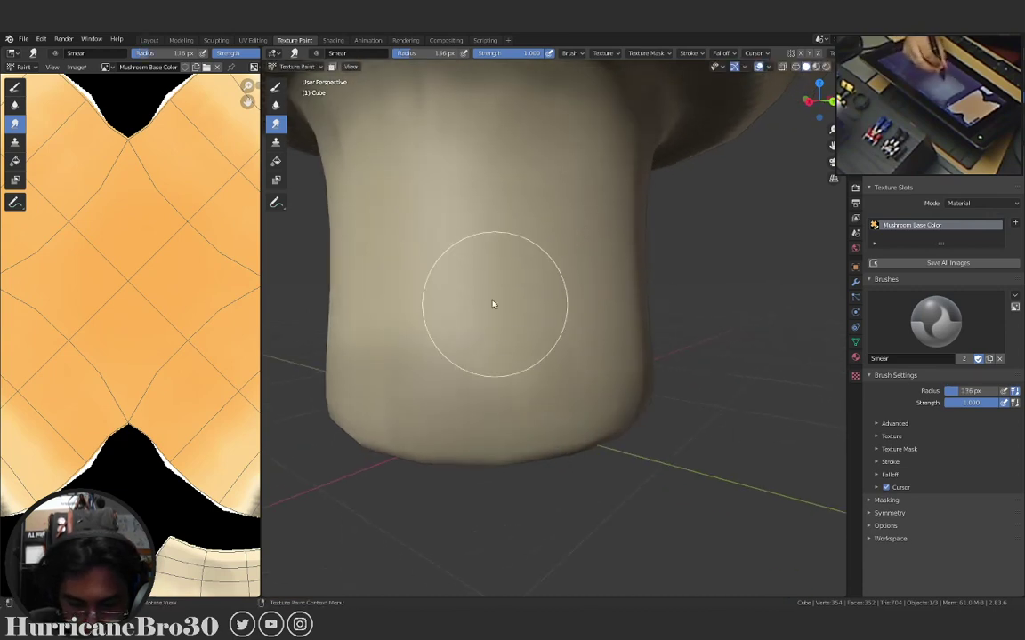
middle_click_drag(465, 352, 602, 300)
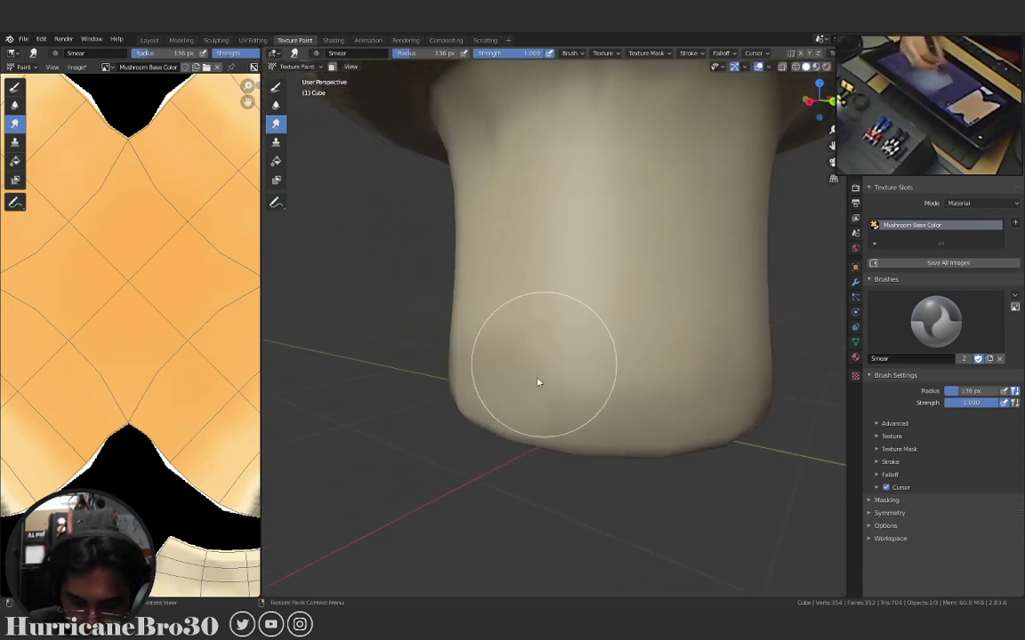
mouse_move(540, 380)
middle_mouse_down()
mouse_move(559, 344)
mouse_move(594, 320)
middle_mouse_up()
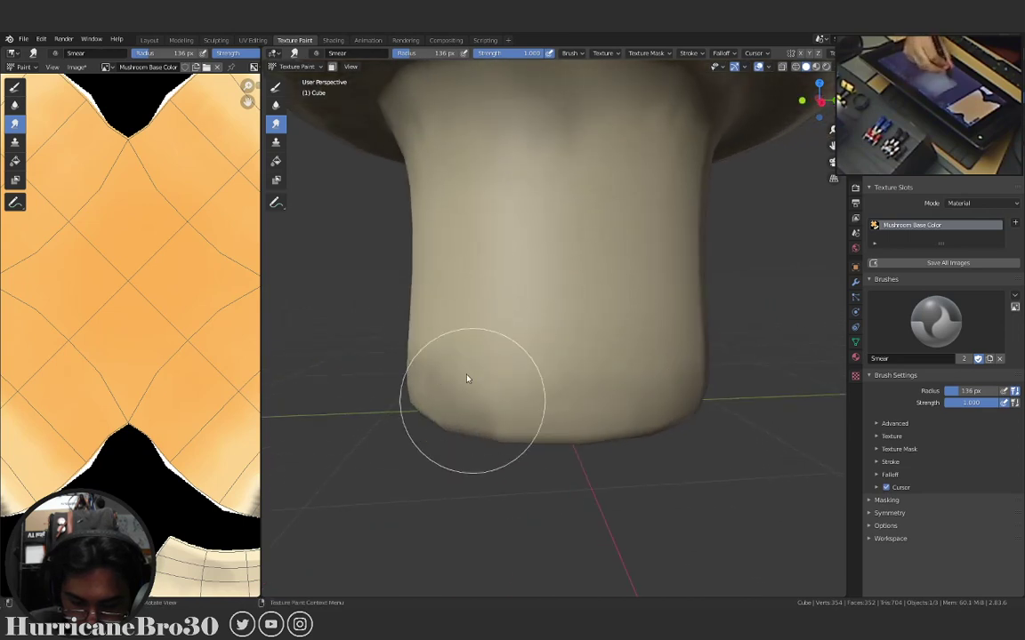
mouse_move(466, 377)
middle_mouse_down()
mouse_move(502, 349)
mouse_move(556, 336)
middle_mouse_up()
mouse_move(482, 339)
middle_mouse_down()
mouse_move(503, 348)
mouse_move(537, 331)
middle_mouse_up()
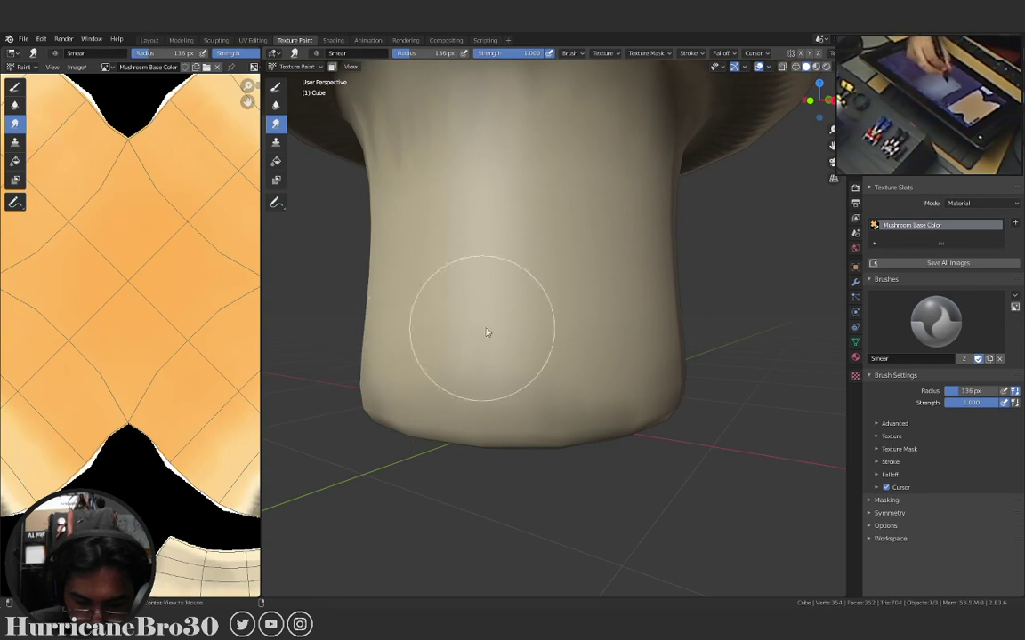
Smear the stem's left side and lower shading into an even tone.
mouse_move(519, 323)
middle_mouse_down()
mouse_move(544, 357)
mouse_move(606, 275)
middle_mouse_up()
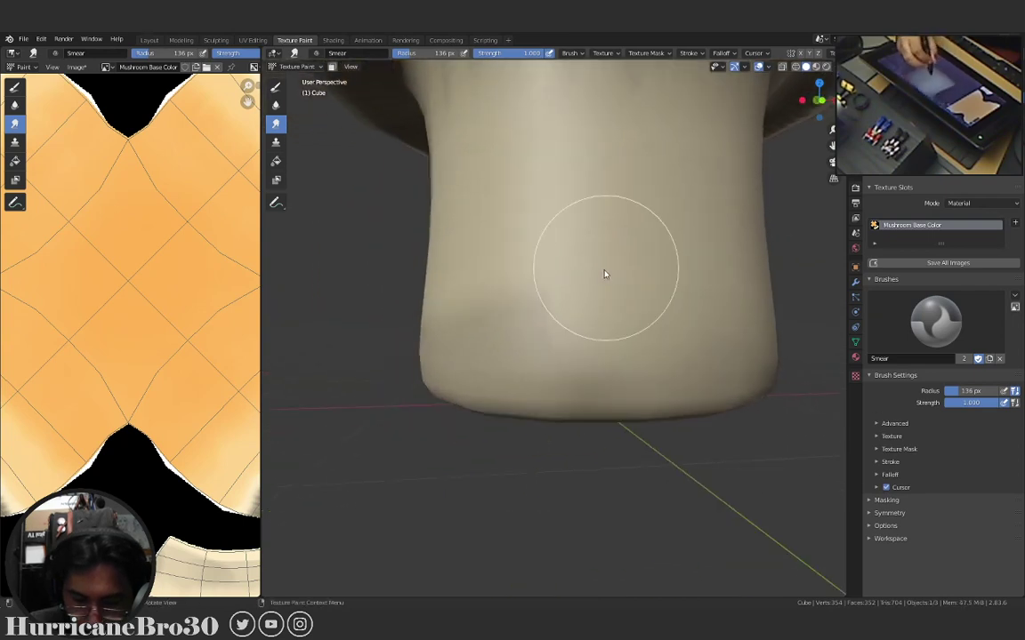
mouse_move(485, 295)
middle_mouse_down()
mouse_move(588, 301)
mouse_move(566, 301)
middle_mouse_up()
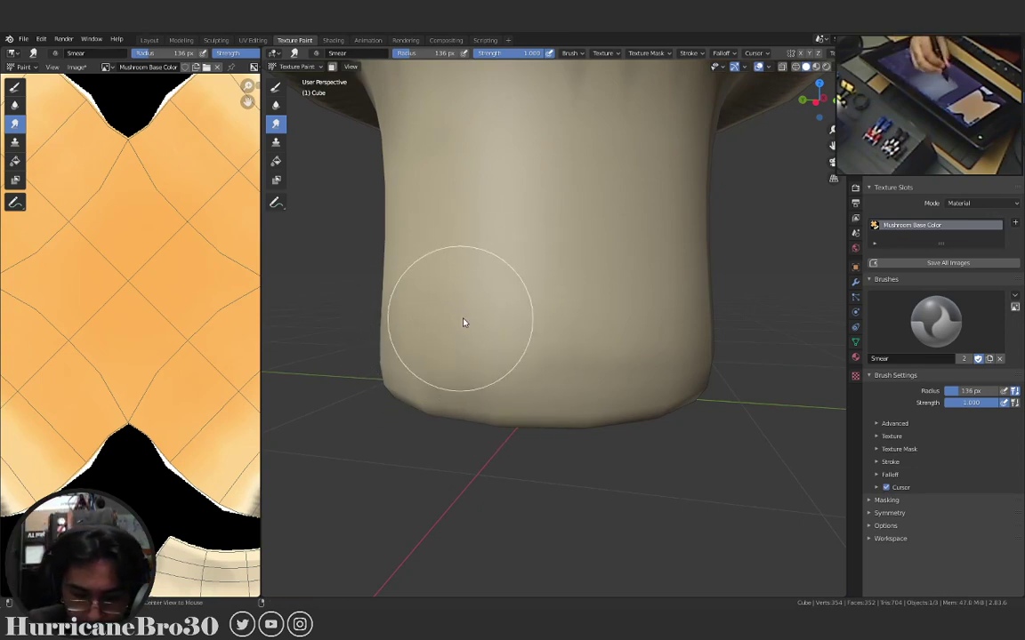
middle_click_drag(463, 322, 576, 300)
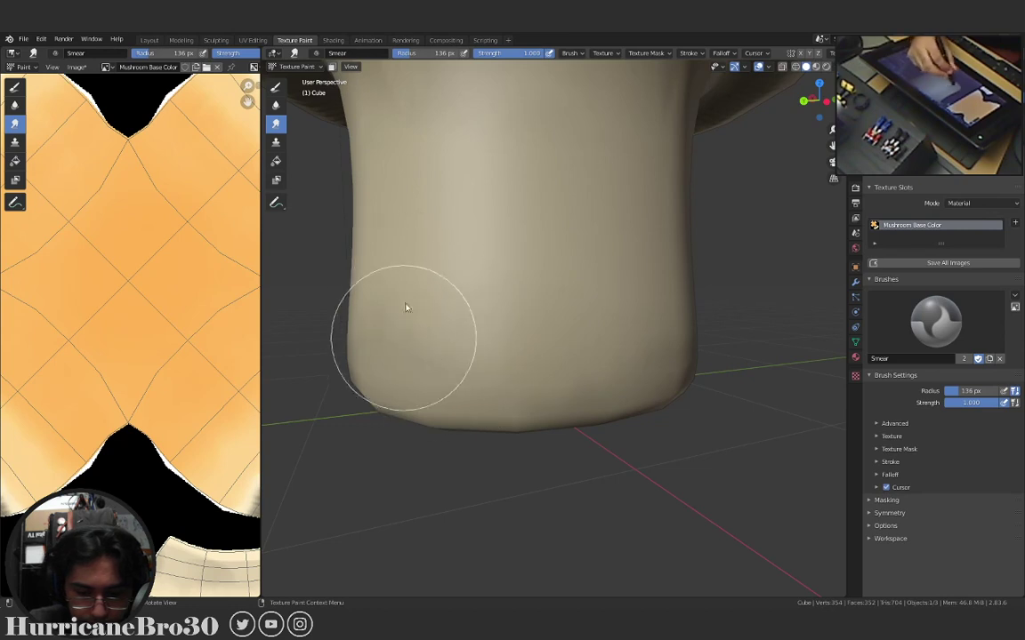
middle_click_drag(404, 305, 527, 330)
mouse_move(494, 375)
middle_mouse_down()
mouse_move(448, 341)
mouse_move(521, 300)
middle_mouse_up()
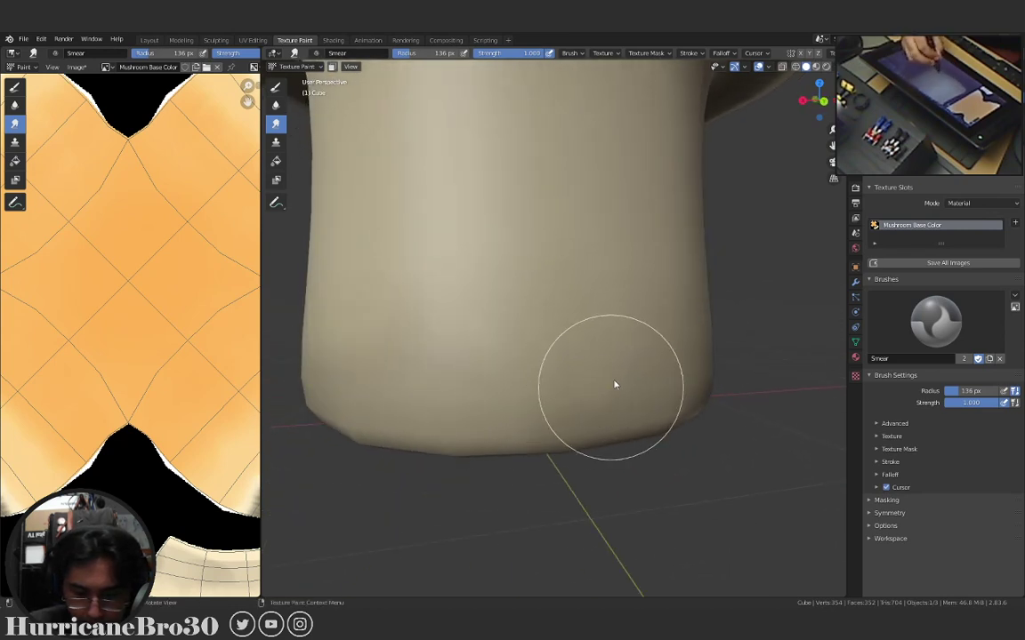
mouse_move(544, 391)
middle_mouse_down()
mouse_move(564, 350)
mouse_move(572, 379)
middle_mouse_up()
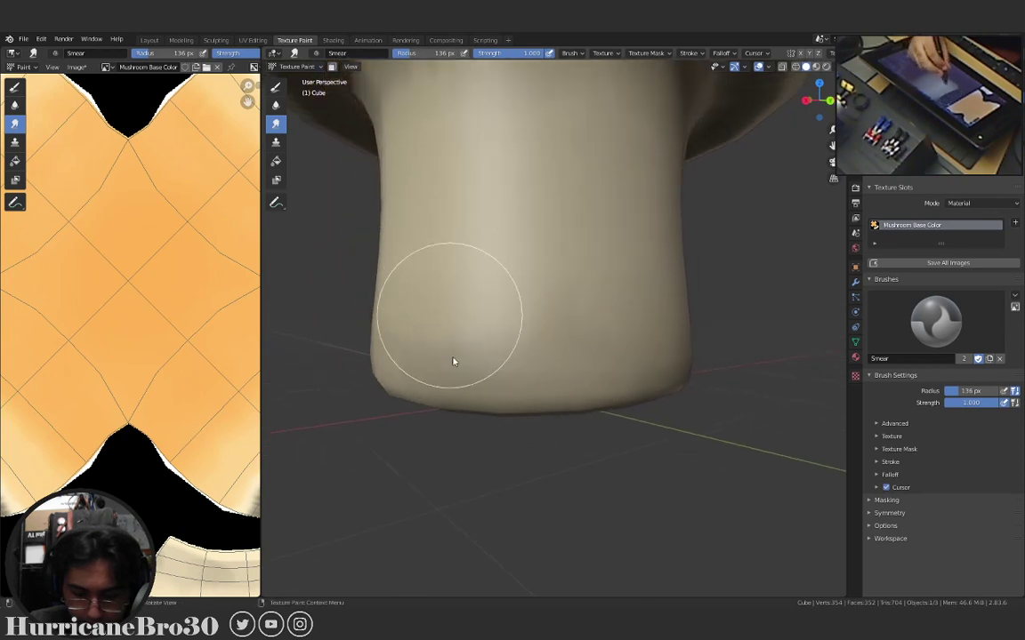
middle_click_drag(486, 338, 555, 321)
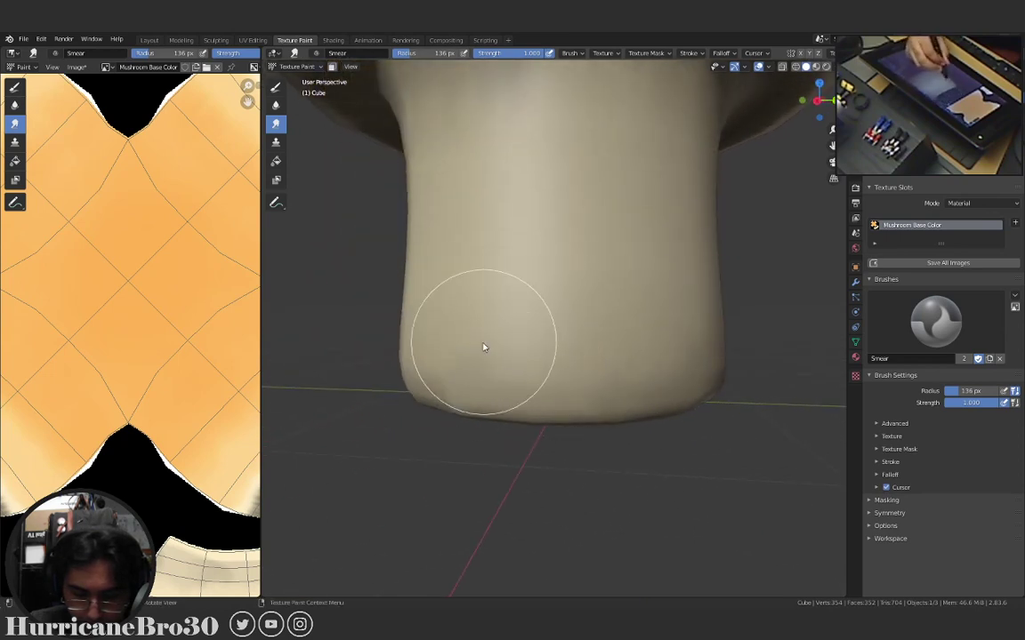
mouse_move(482, 348)
middle_mouse_down()
mouse_move(567, 353)
mouse_move(570, 311)
middle_mouse_up()
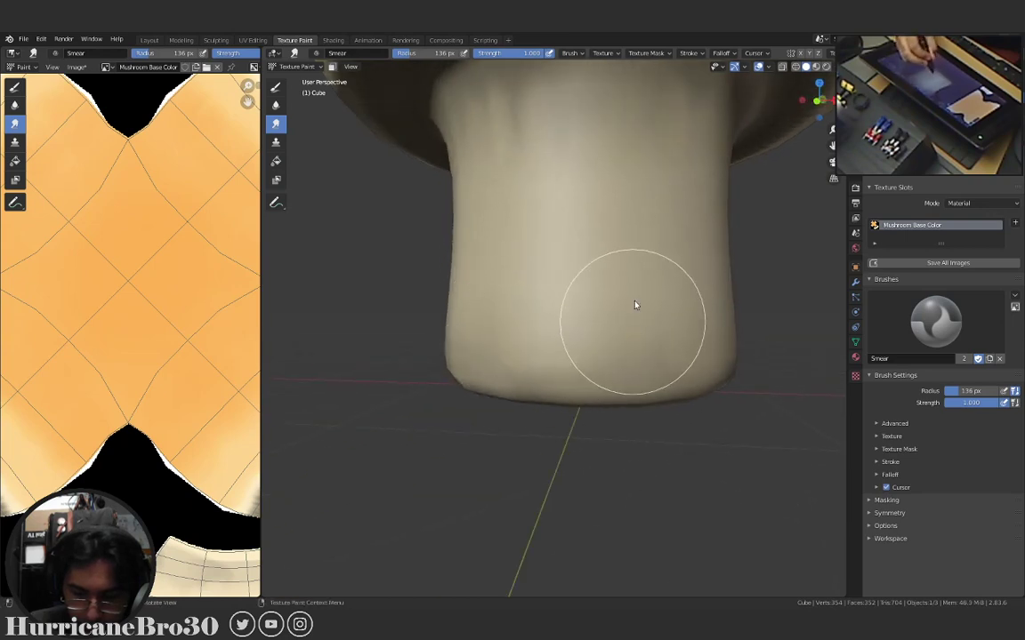
mouse_move(633, 304)
middle_mouse_down()
mouse_move(604, 310)
mouse_move(517, 409)
middle_mouse_up()
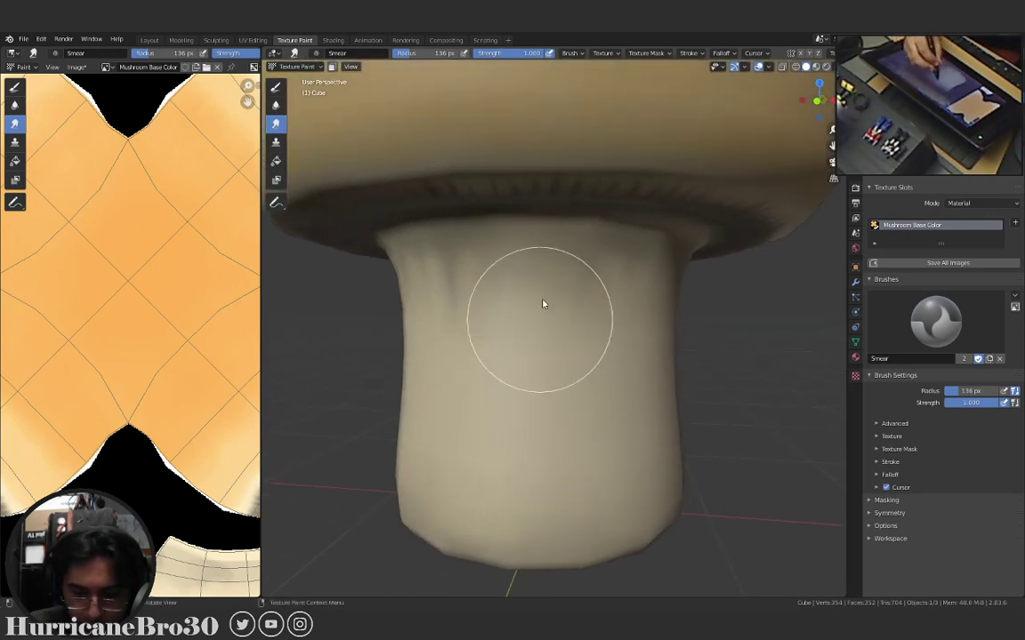
Blend the top of the stem just below the gills and its middle shading.
mouse_move(472, 296)
middle_mouse_down()
mouse_move(516, 359)
mouse_move(570, 257)
mouse_move(553, 349)
mouse_move(541, 314)
middle_mouse_up()
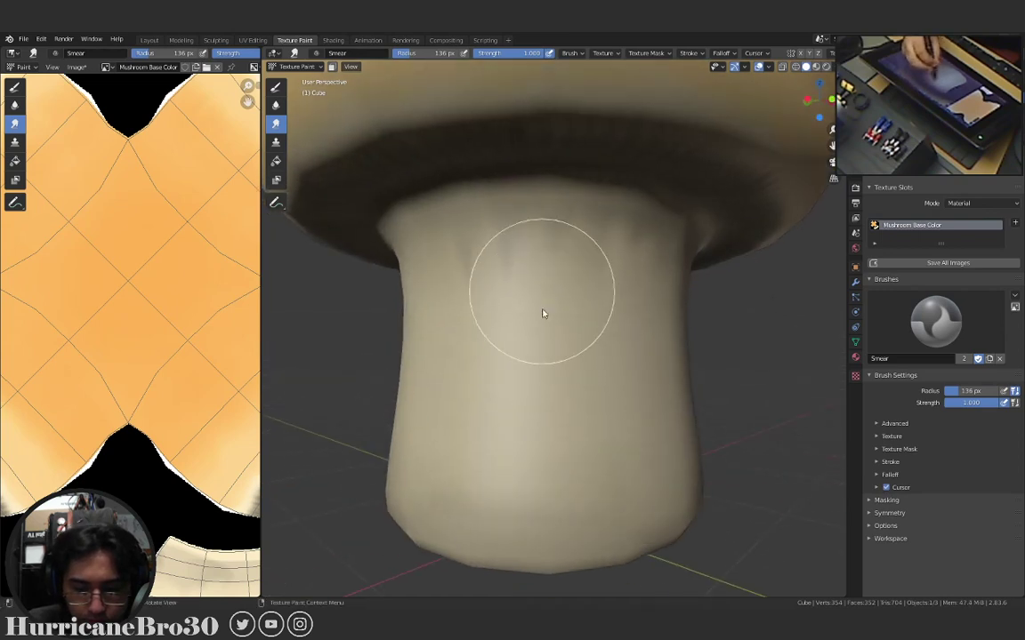
mouse_move(465, 256)
middle_mouse_down()
mouse_move(526, 327)
mouse_move(551, 340)
middle_mouse_up()
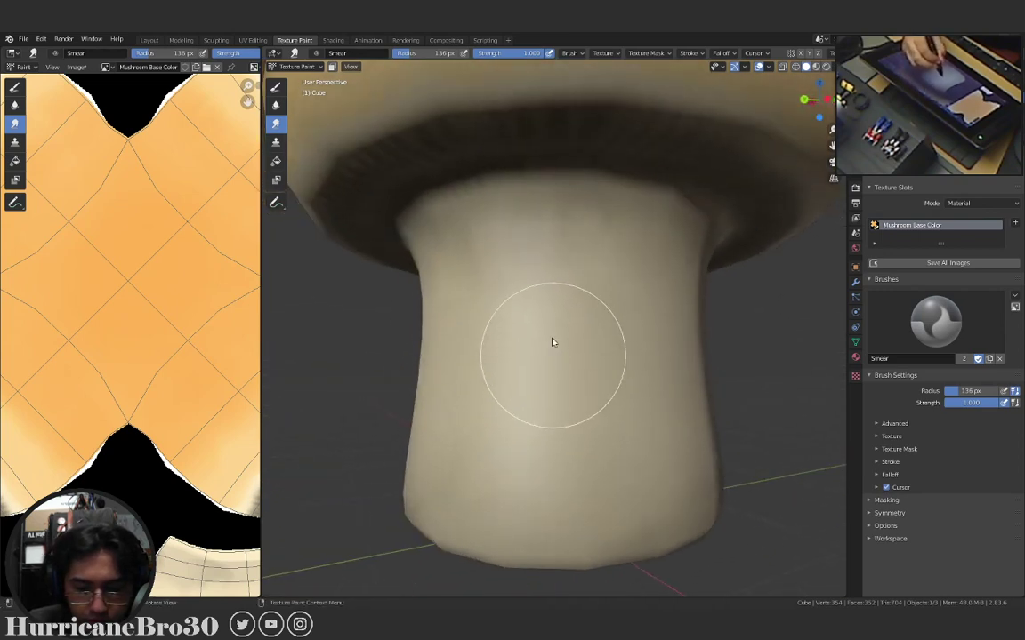
middle_click_drag(471, 297, 551, 336)
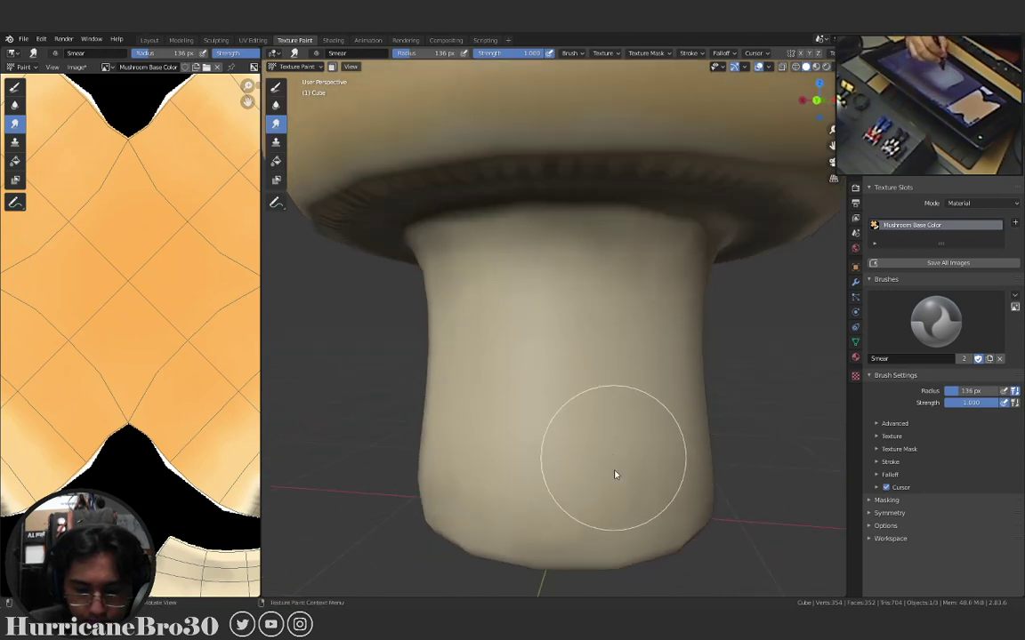
scroll(611, 410, "down", 3)
middle_click_drag(612, 409, 614, 274)
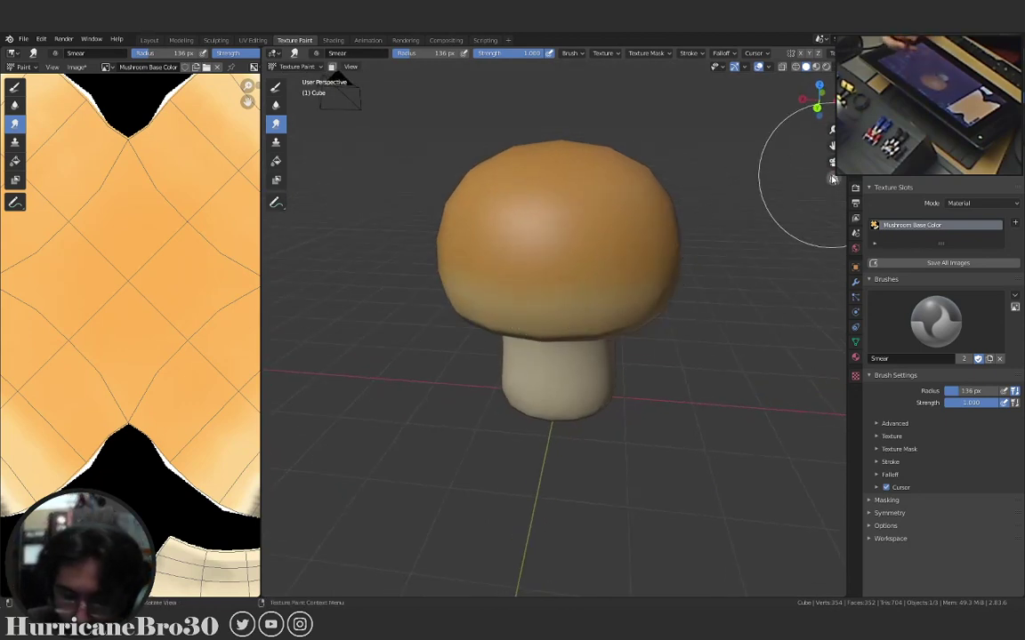
Smear the cap's shading near its front edge.
scroll(578, 271, "up", 2)
middle_click_drag(578, 263, 597, 272)
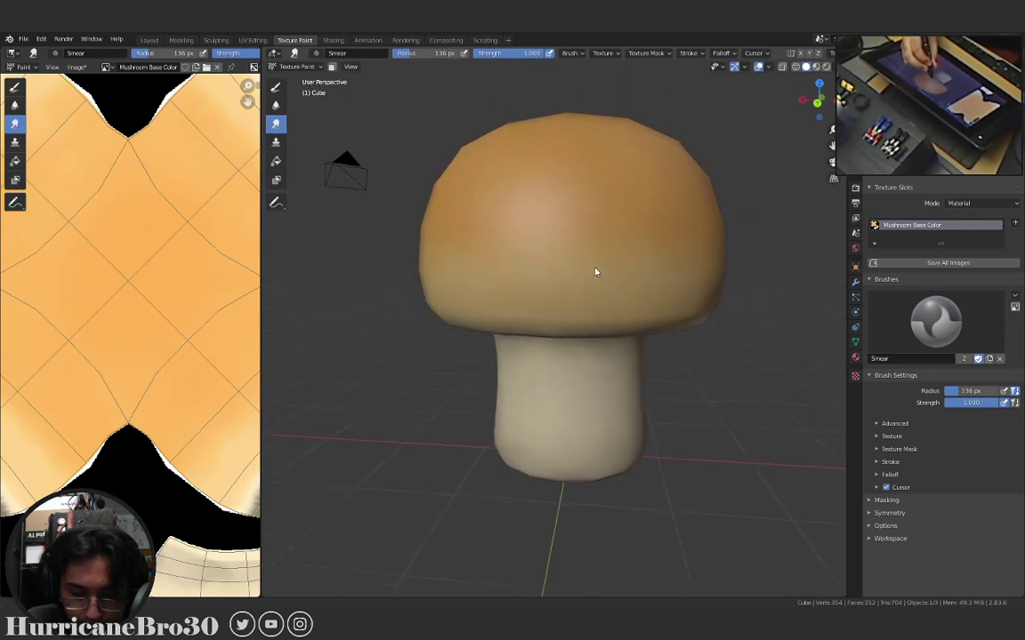
scroll(578, 267, "up", 2)
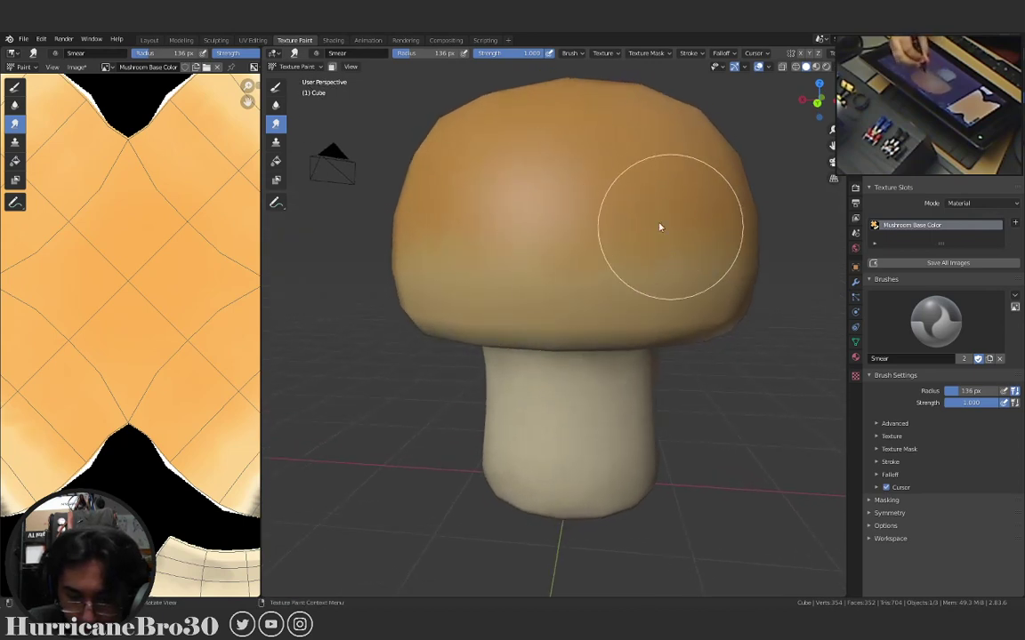
middle_click_drag(489, 230, 604, 222)
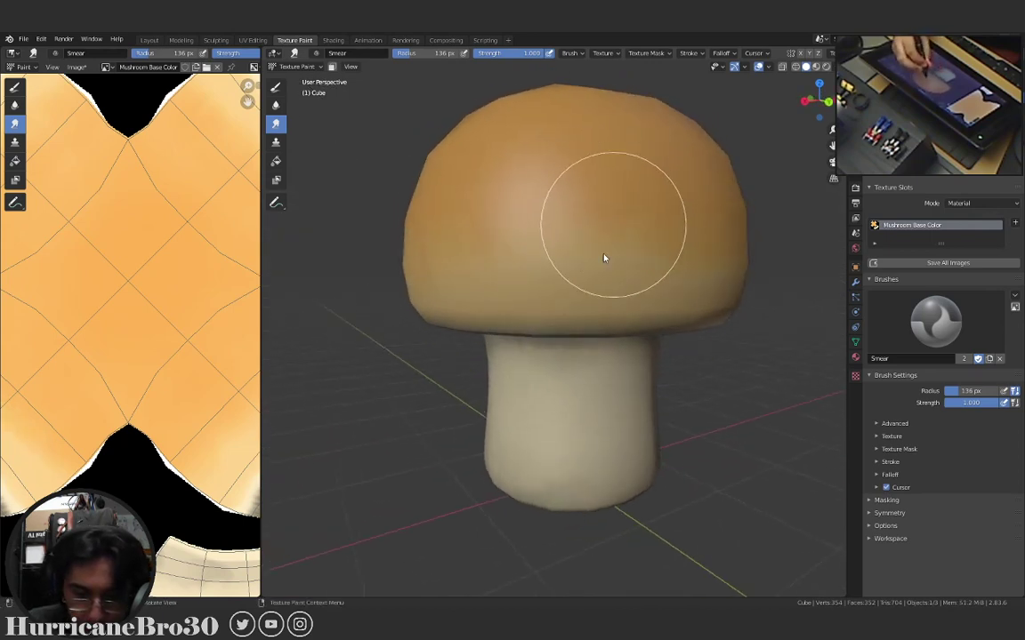
mouse_move(498, 233)
middle_mouse_down()
mouse_move(620, 236)
mouse_move(557, 224)
mouse_move(612, 229)
middle_mouse_up()
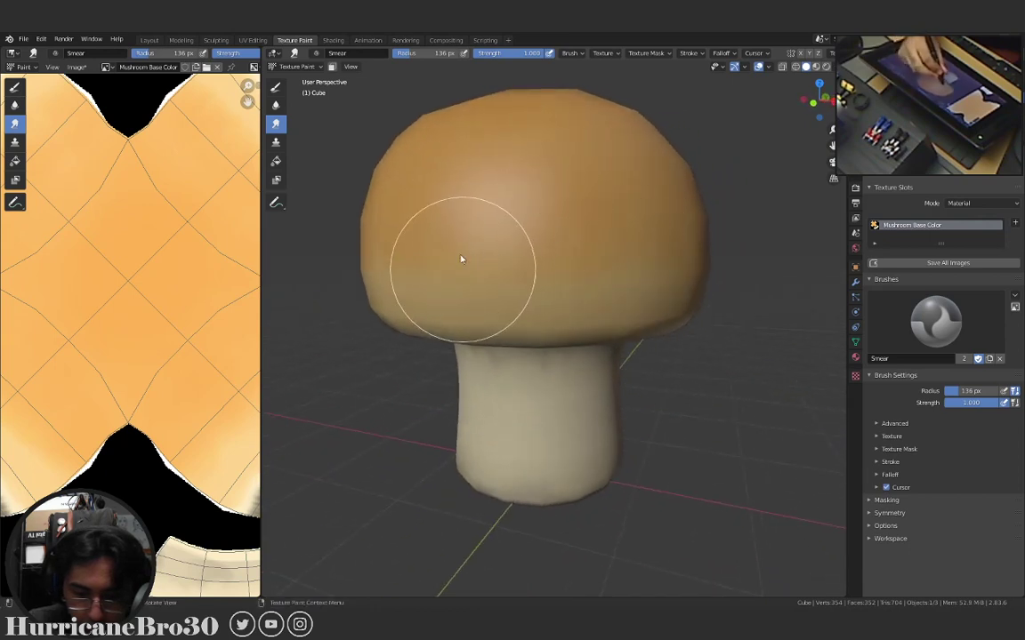
middle_click_drag(389, 252, 501, 240)
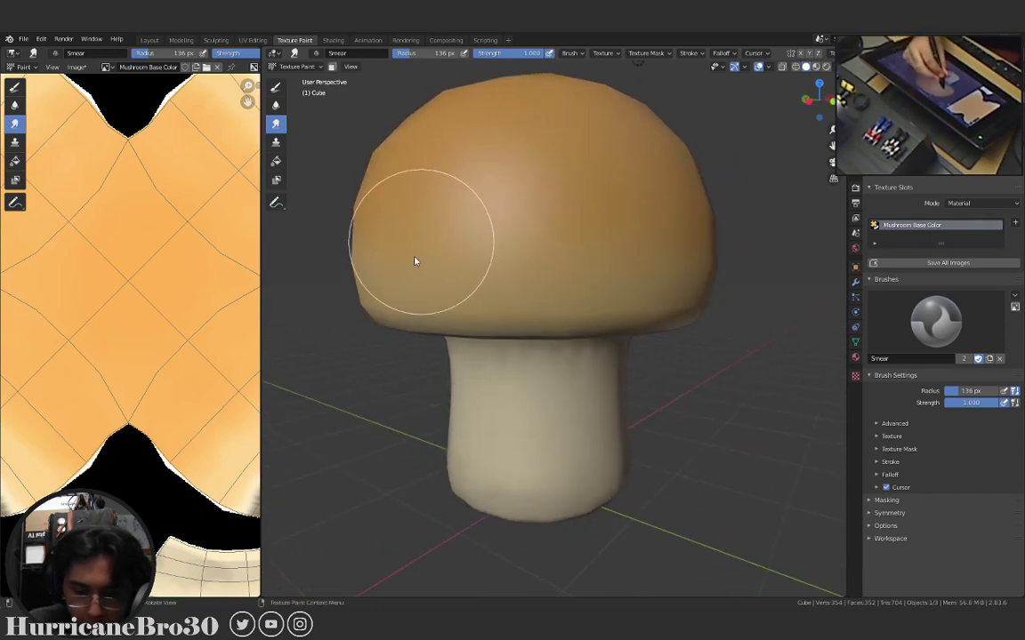
scroll(539, 285, "down", 3)
mouse_move(416, 263)
middle_mouse_down()
mouse_move(539, 285)
mouse_move(670, 395)
mouse_move(648, 313)
middle_mouse_up()
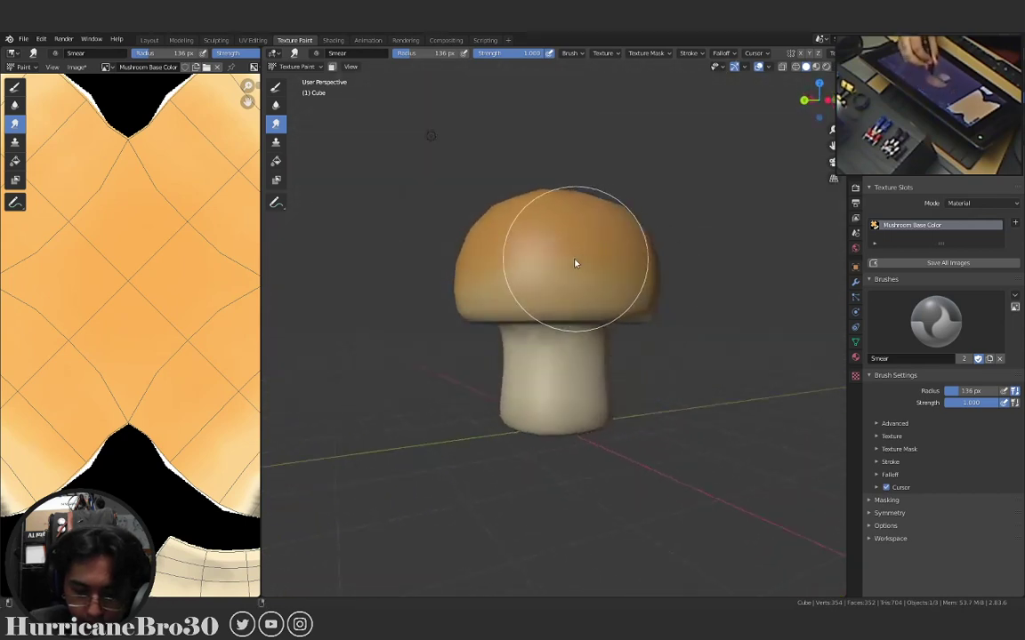
Blend the cap's left side and pale highlight into the surrounding orange-brown.
scroll(587, 249, "up", 5)
scroll(589, 243, "down", 2)
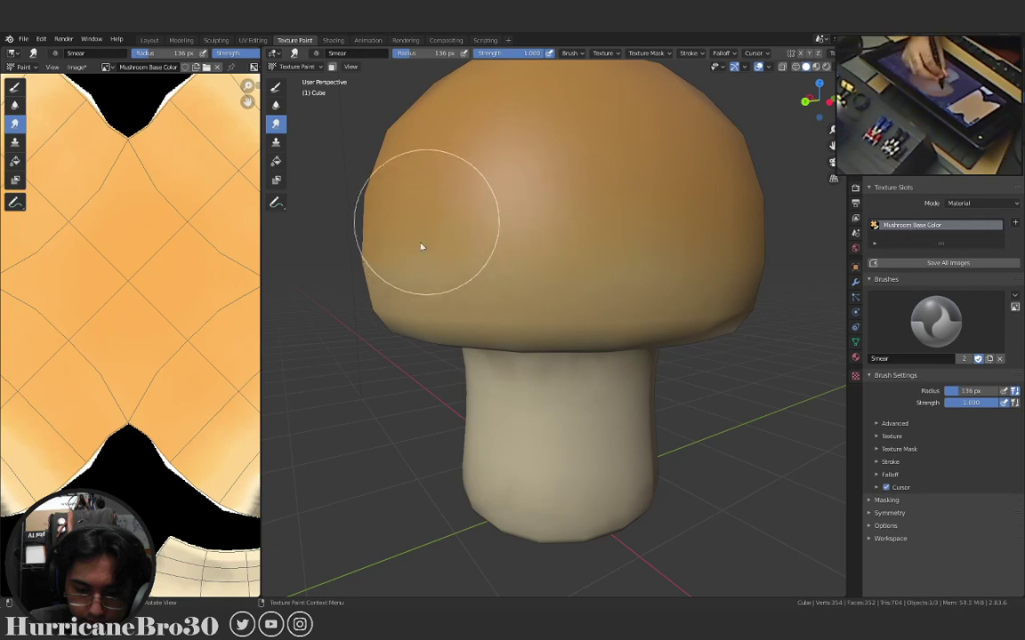
mouse_move(525, 196)
middle_mouse_down()
mouse_move(640, 258)
mouse_move(667, 258)
middle_mouse_up()
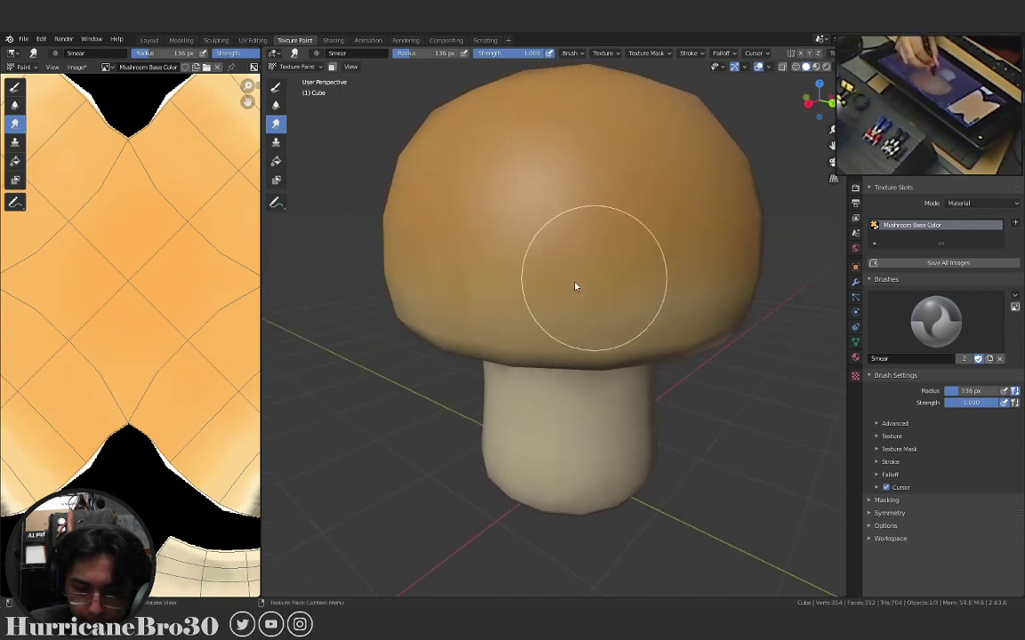
mouse_move(491, 289)
middle_mouse_down()
mouse_move(511, 271)
mouse_move(662, 326)
mouse_move(637, 260)
mouse_move(641, 314)
mouse_move(567, 252)
middle_mouse_up()
middle_click_drag(501, 224, 533, 232)
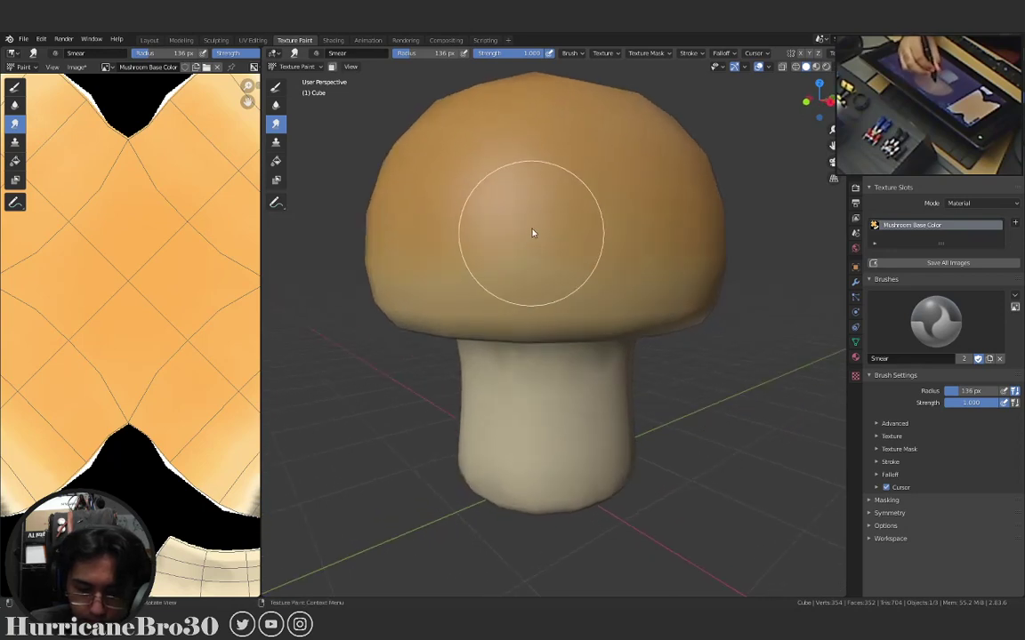
mouse_move(677, 256)
middle_mouse_down("ctrl")
mouse_move(617, 318)
mouse_move(725, 344)
mouse_move(715, 423)
mouse_move(666, 445)
mouse_move(802, 265)
middle_mouse_up("ctrl")
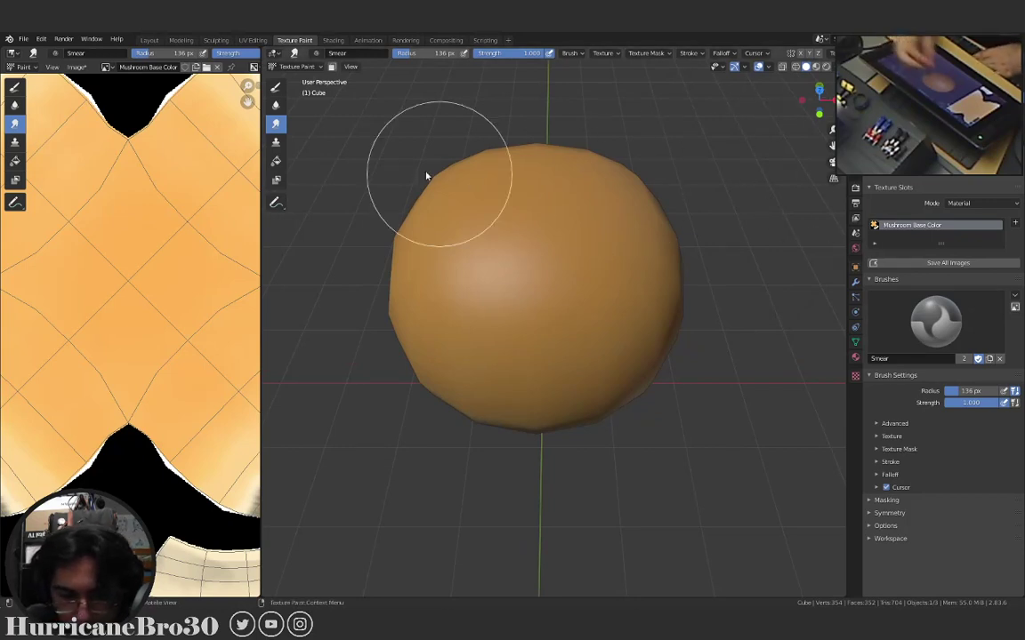
Return to the TexDraw brush and brighten its colour to pale peach (HSV 0.114, 0.425, 0.933).
left_click(276, 88)
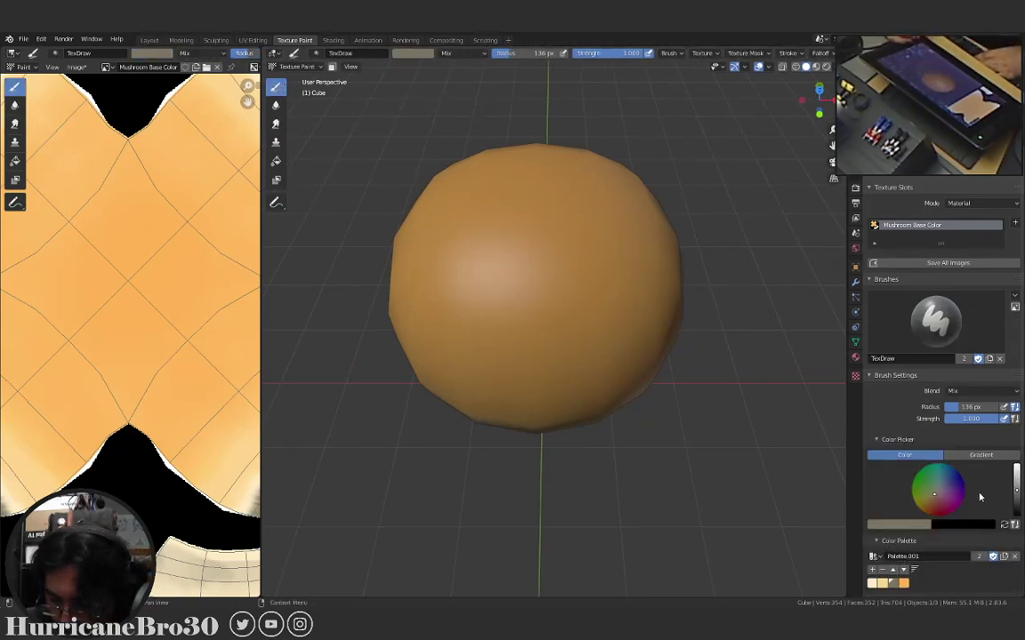
left_click(906, 530)
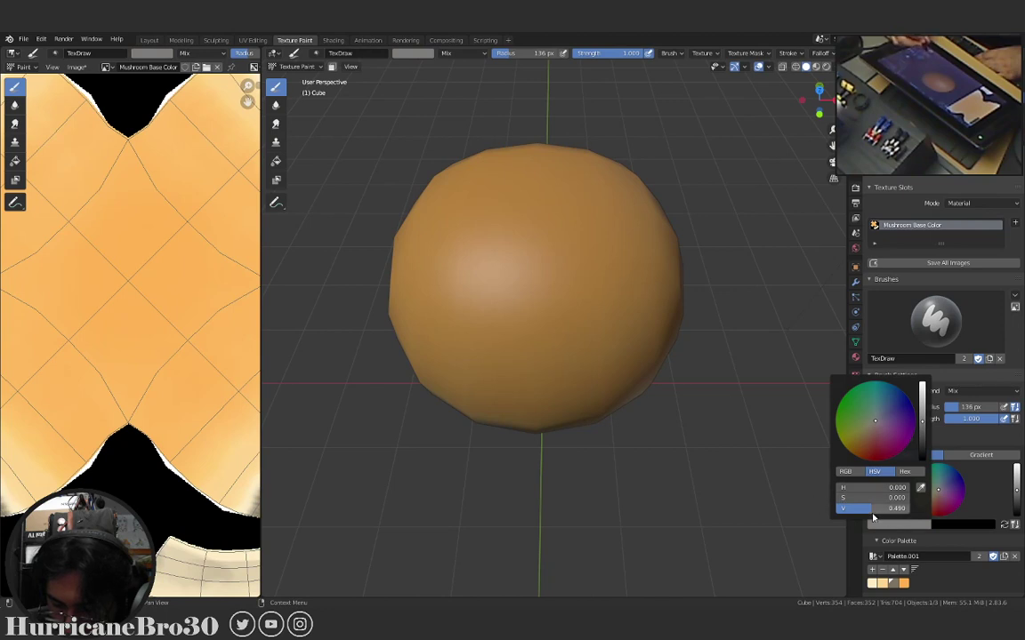
left_click_drag(873, 516, 862, 471)
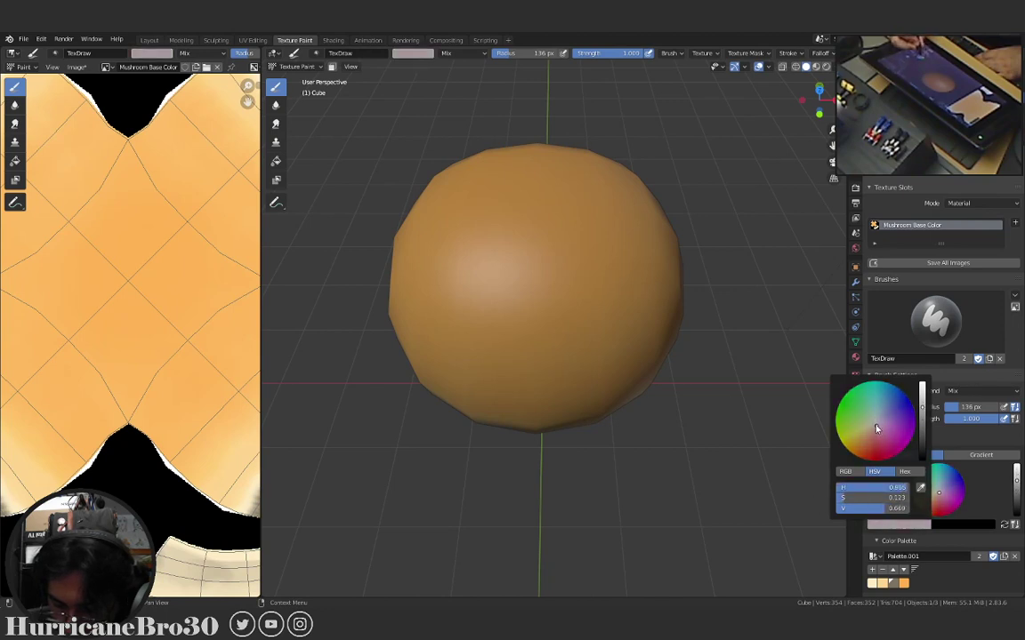
left_click(924, 393)
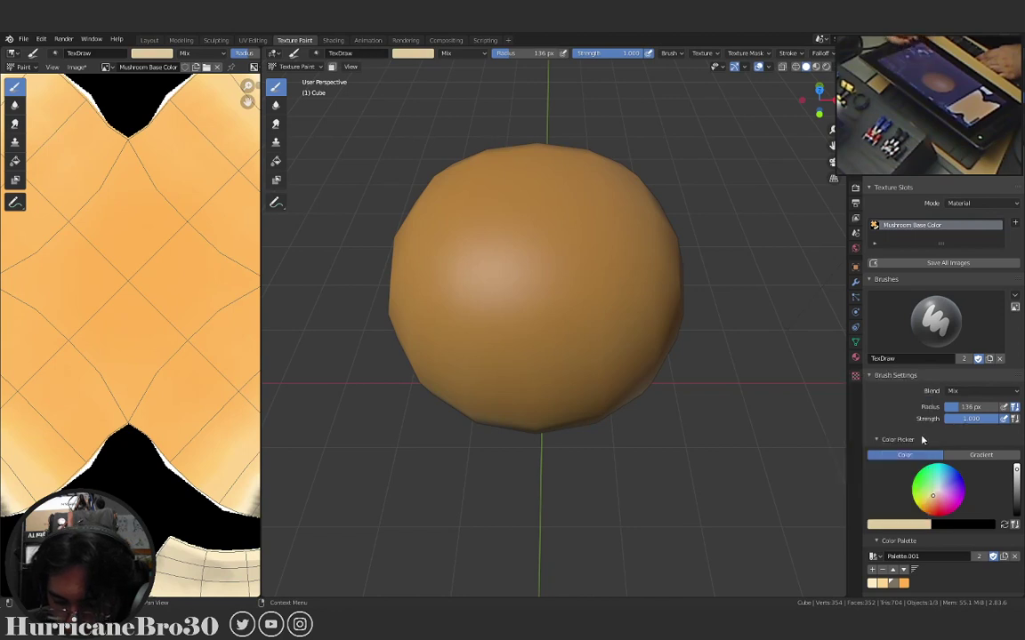
left_click(908, 525)
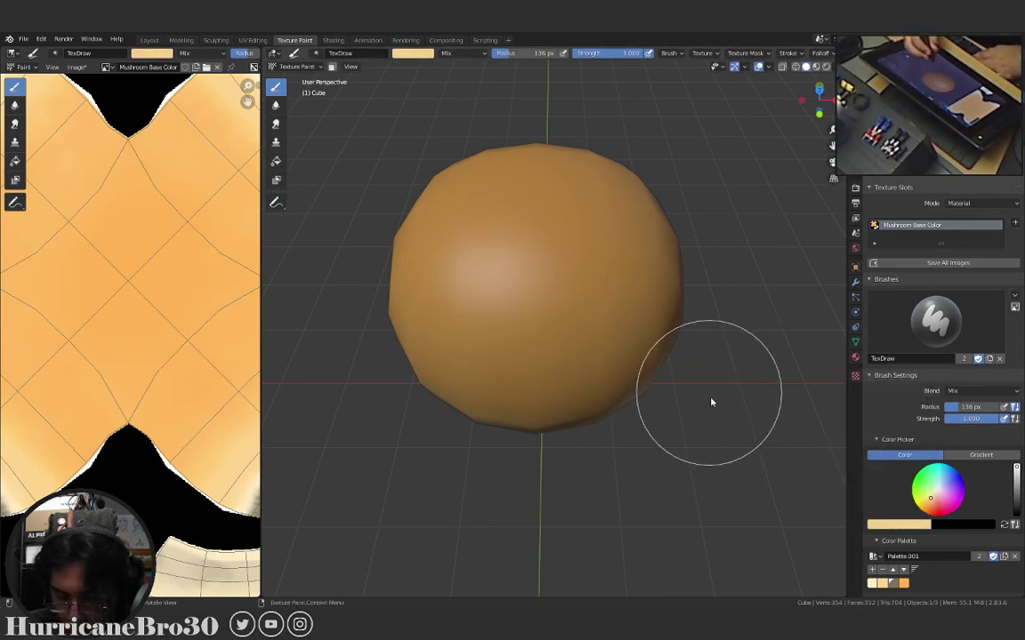
In top view, set the brush to 154 px and test a cream spot on the cap, undoing it.
key("KP_7")
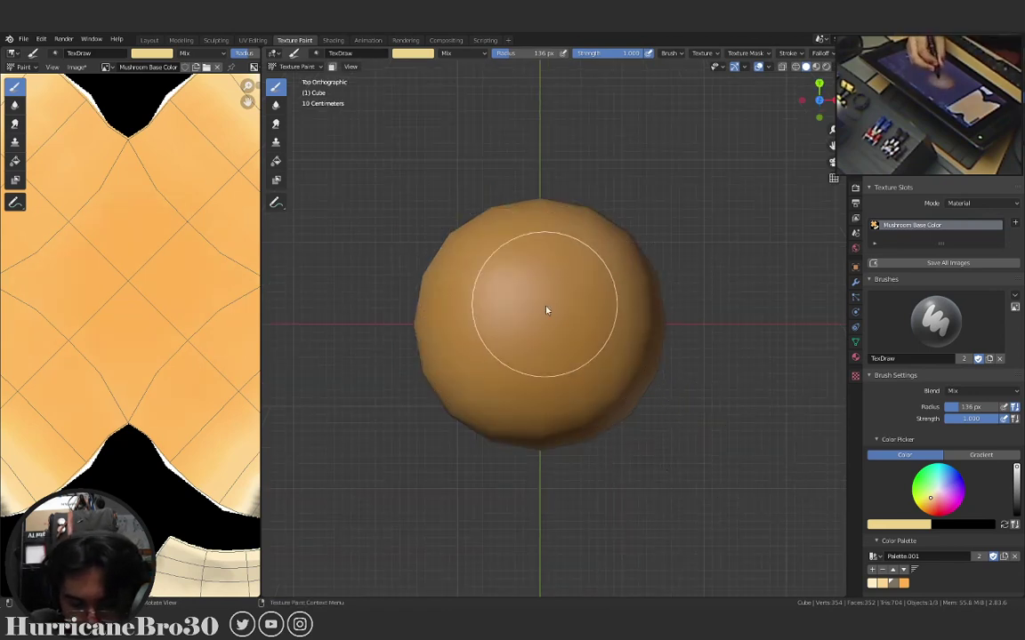
key("f")
left_click(499, 326)
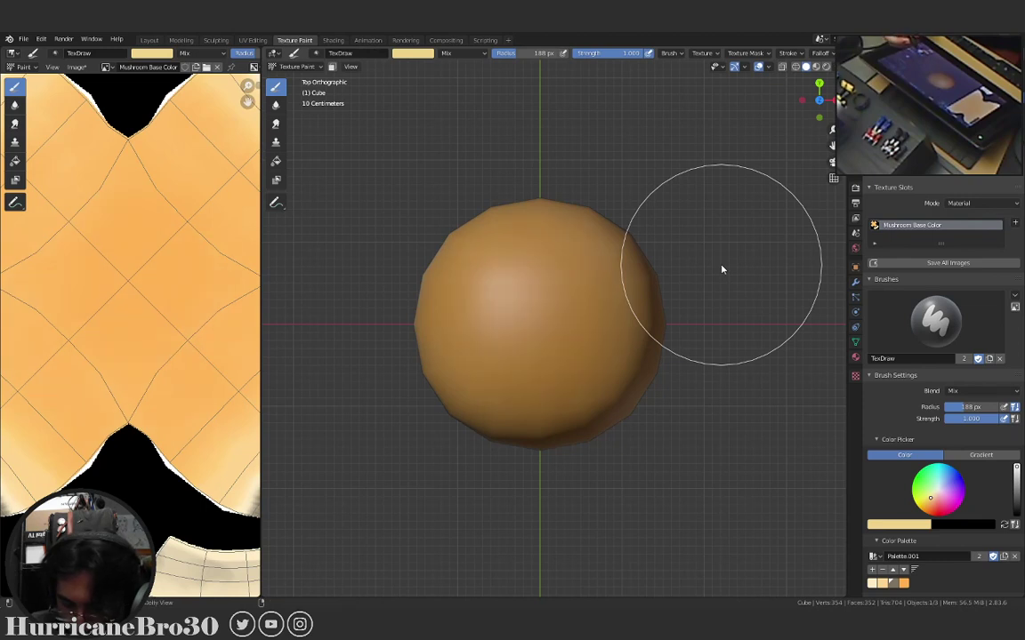
key("bracketleft")
key("bracketleft")
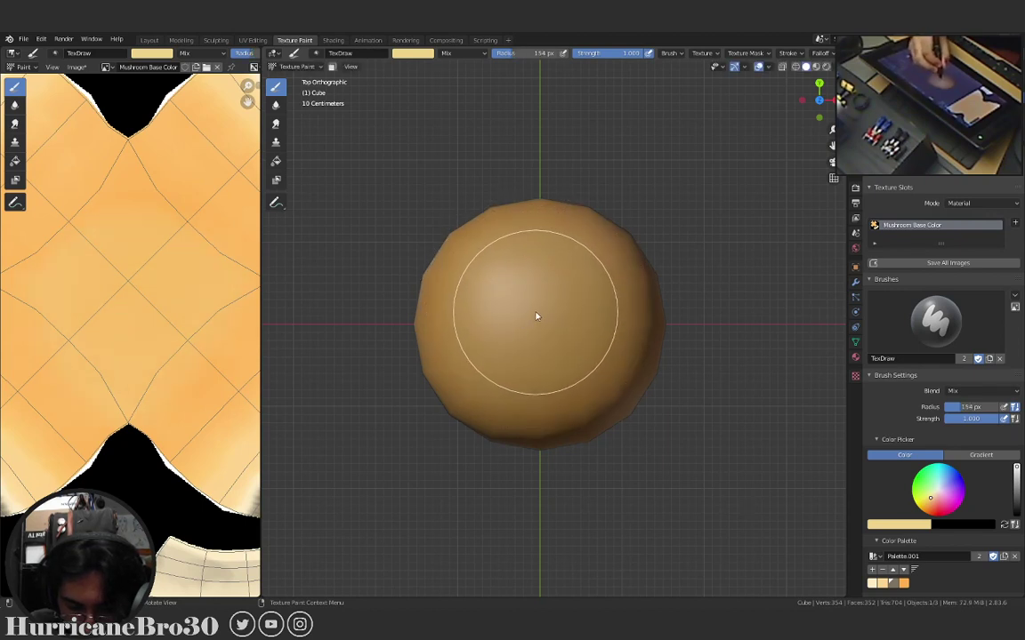
left_click_drag(529, 313, 553, 320)
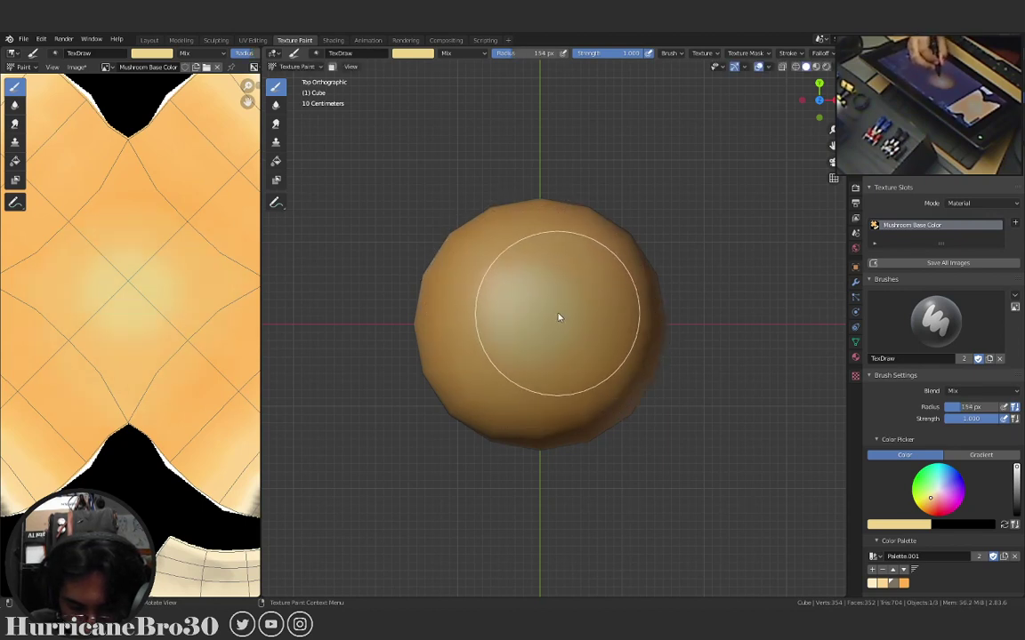
key("ctrl+z")
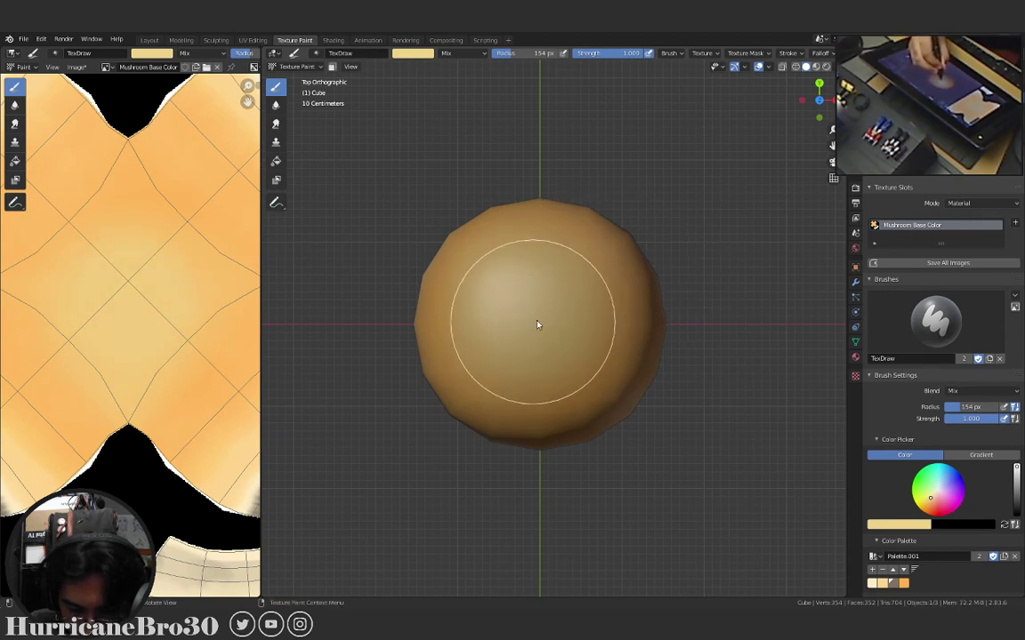
Dab a pale peach highlight onto the cap and inspect the cap and stem.
mouse_move(636, 306)
middle_mouse_down()
mouse_move(611, 381)
mouse_move(594, 340)
mouse_move(458, 395)
mouse_move(569, 372)
mouse_move(574, 360)
mouse_move(552, 321)
middle_mouse_up()
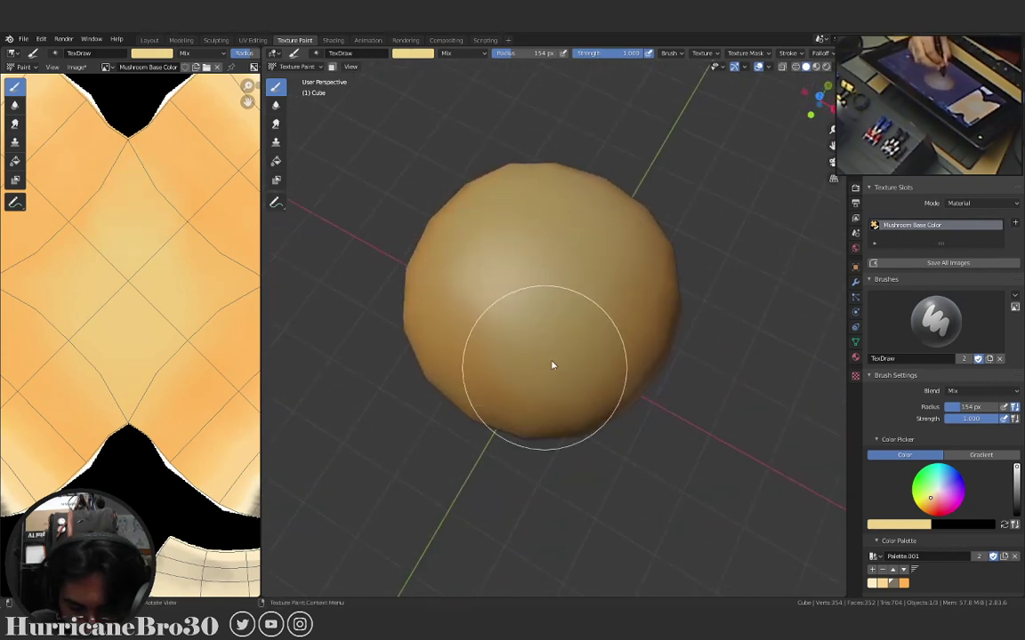
mouse_move(598, 365)
middle_mouse_down()
mouse_move(660, 395)
mouse_move(553, 408)
mouse_move(505, 494)
mouse_move(629, 464)
mouse_move(616, 397)
middle_mouse_up()
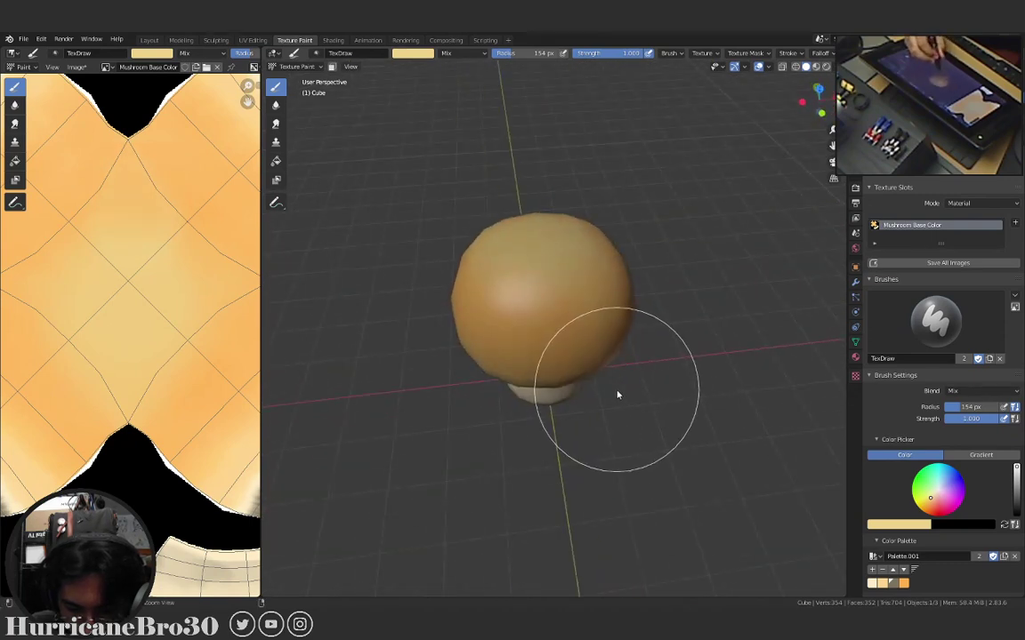
left_click(619, 395)
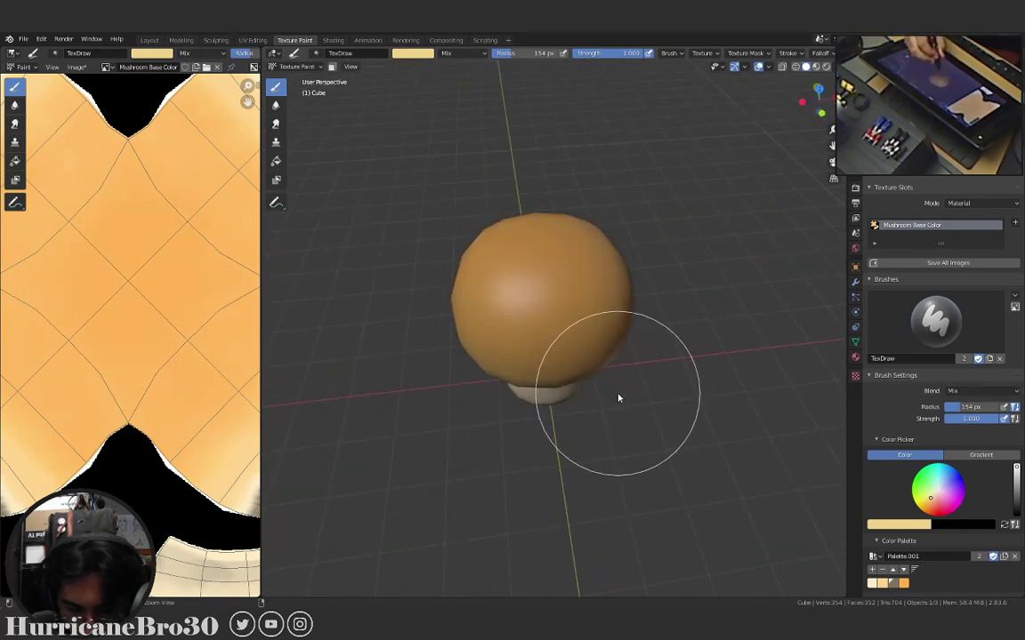
middle_click_drag(619, 363, 658, 340)
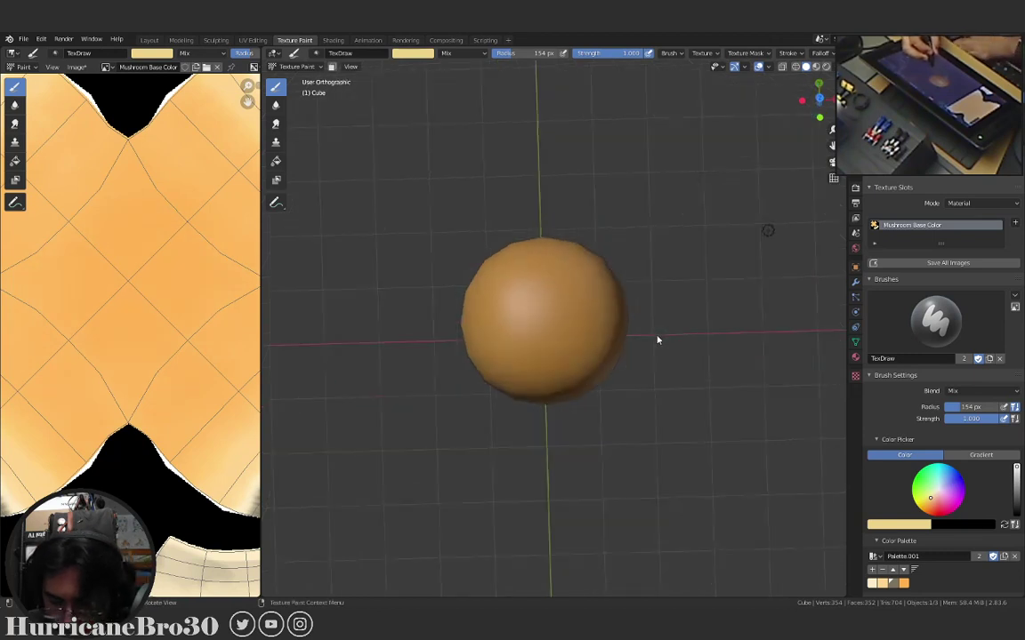
middle_click_drag(562, 350, 539, 338, "alt")
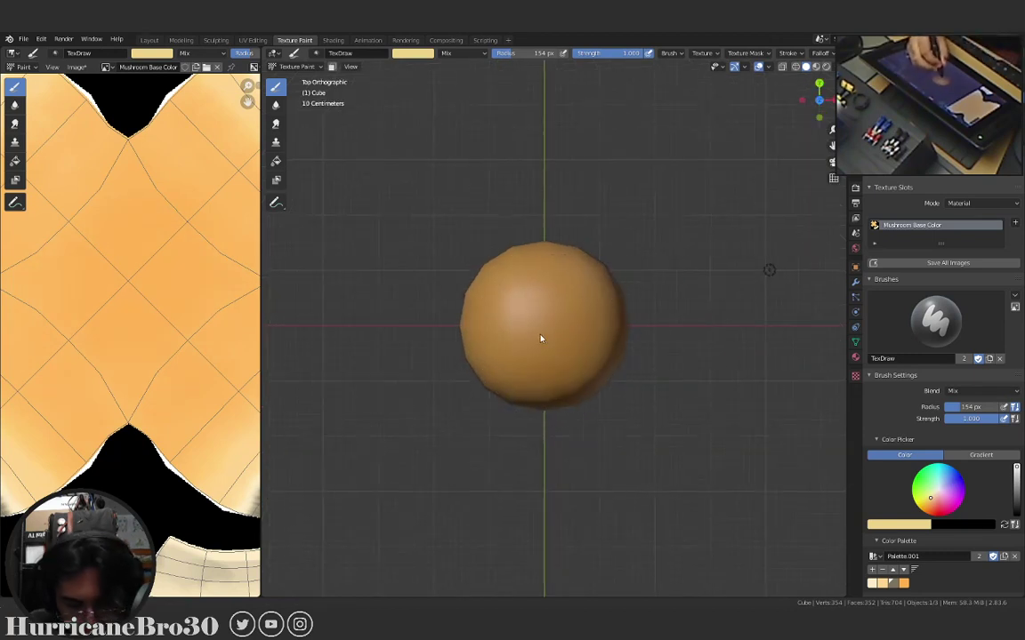
scroll(539, 338, "up", 3)
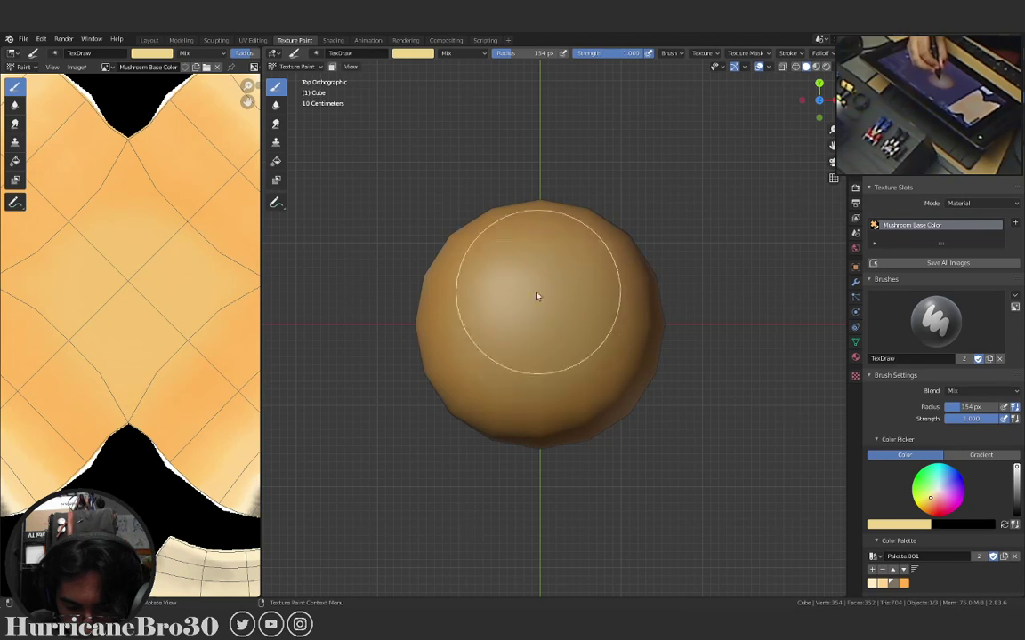
middle_click_drag(613, 441, 668, 317)
scroll(689, 281, "up", 2)
Briefly preview the mushroom in Material Preview, then return to Solid shading with a level, closer view.
mouse_move(689, 281)
middle_mouse_down()
mouse_move(804, 346)
mouse_move(752, 271)
mouse_move(684, 300)
mouse_move(572, 320)
mouse_move(599, 352)
mouse_move(756, 331)
mouse_move(674, 339)
mouse_move(763, 358)
mouse_move(805, 320)
middle_mouse_up()
left_click(824, 66)
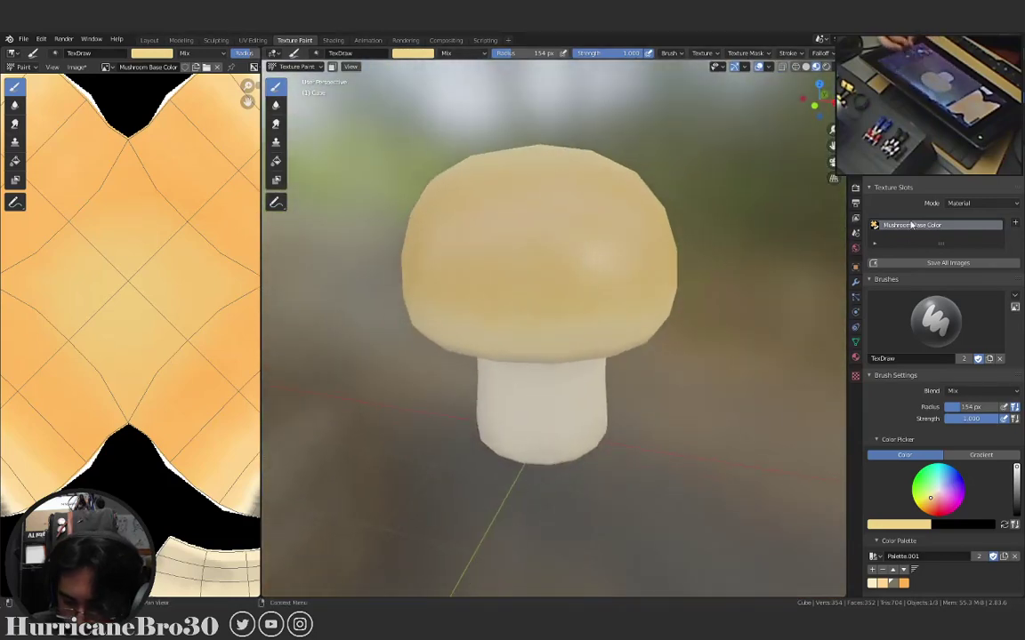
left_click(806, 67)
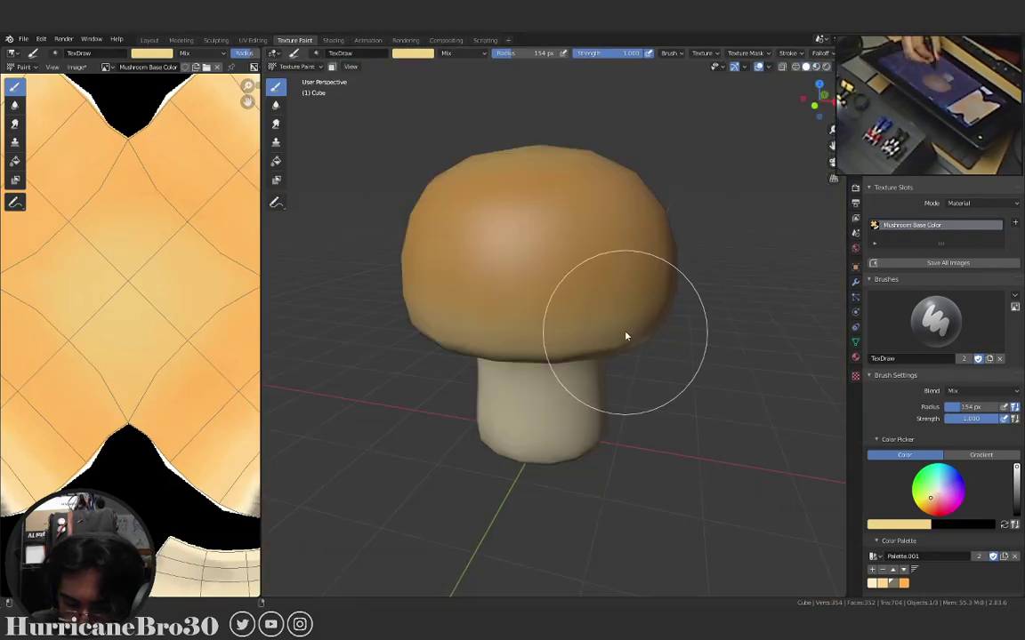
scroll(689, 309, "up", 3)
middle_click_drag(570, 338, 589, 297)
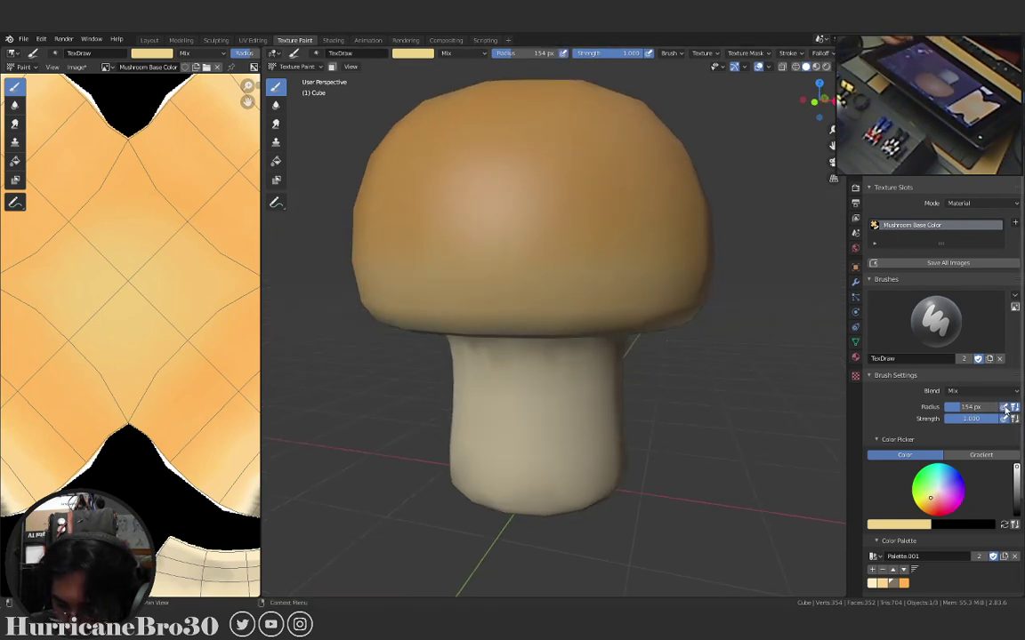
Paint the cap with the orange palette swatch in back-and-forth sweeping strokes.
mouse_move(576, 258)
left_mouse_down()
mouse_move(498, 253)
mouse_move(616, 245)
mouse_move(494, 264)
mouse_move(460, 254)
mouse_move(507, 263)
mouse_move(436, 258)
mouse_move(609, 258)
left_mouse_up()
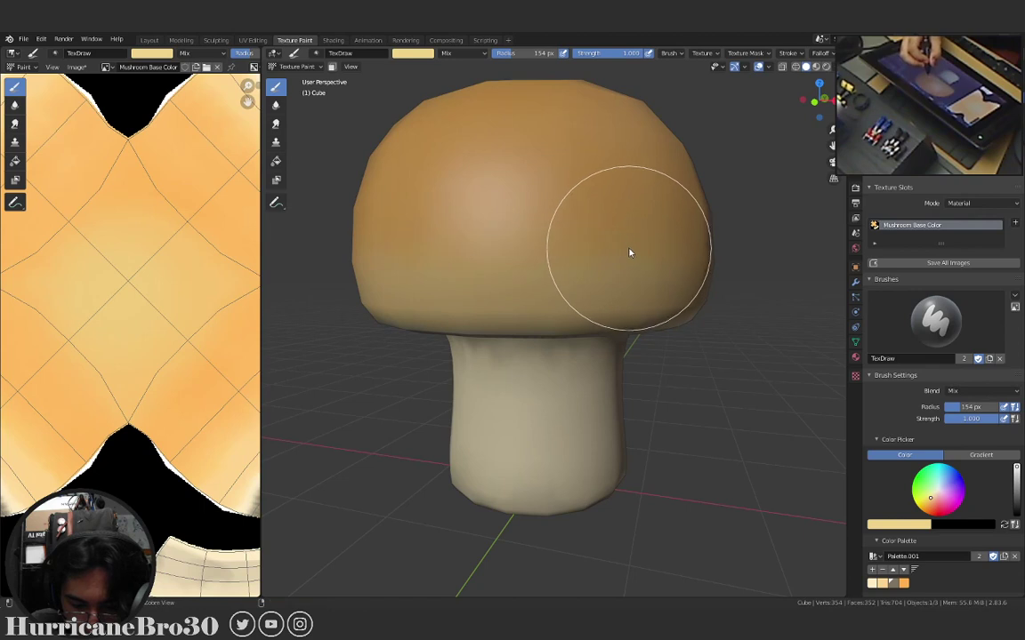
left_click(907, 583)
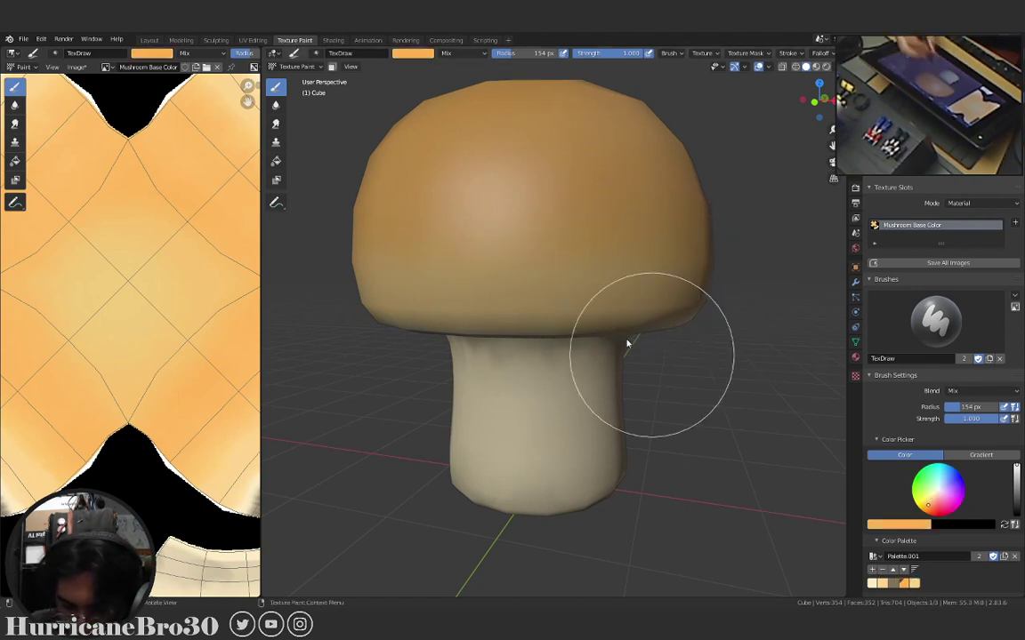
mouse_move(629, 344)
left_mouse_down()
mouse_move(536, 235)
mouse_move(403, 279)
mouse_move(586, 229)
left_mouse_up()
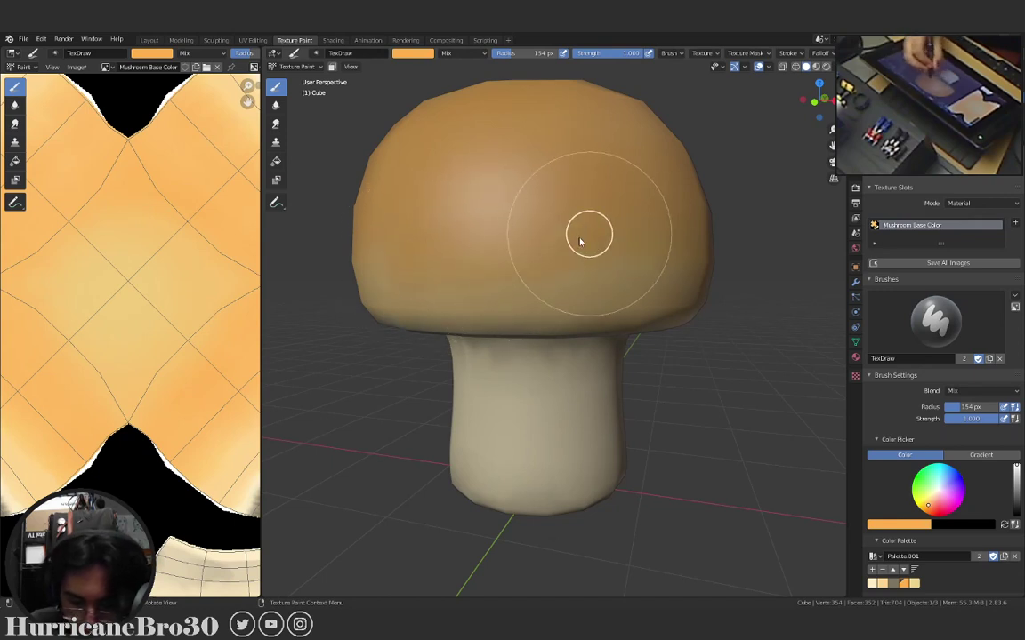
middle_click_drag(647, 261, 544, 272)
mouse_move(544, 272)
left_mouse_down()
mouse_move(527, 285)
mouse_move(567, 263)
mouse_move(481, 236)
mouse_move(455, 242)
mouse_move(542, 278)
mouse_move(540, 233)
mouse_move(614, 260)
left_mouse_up()
middle_click_drag(614, 260, 533, 254)
mouse_move(534, 255)
left_mouse_down()
mouse_move(503, 267)
mouse_move(691, 265)
left_mouse_up()
From new angles, deepen the orange on the middle and right side of the cap.
middle_click_drag(691, 265, 606, 281)
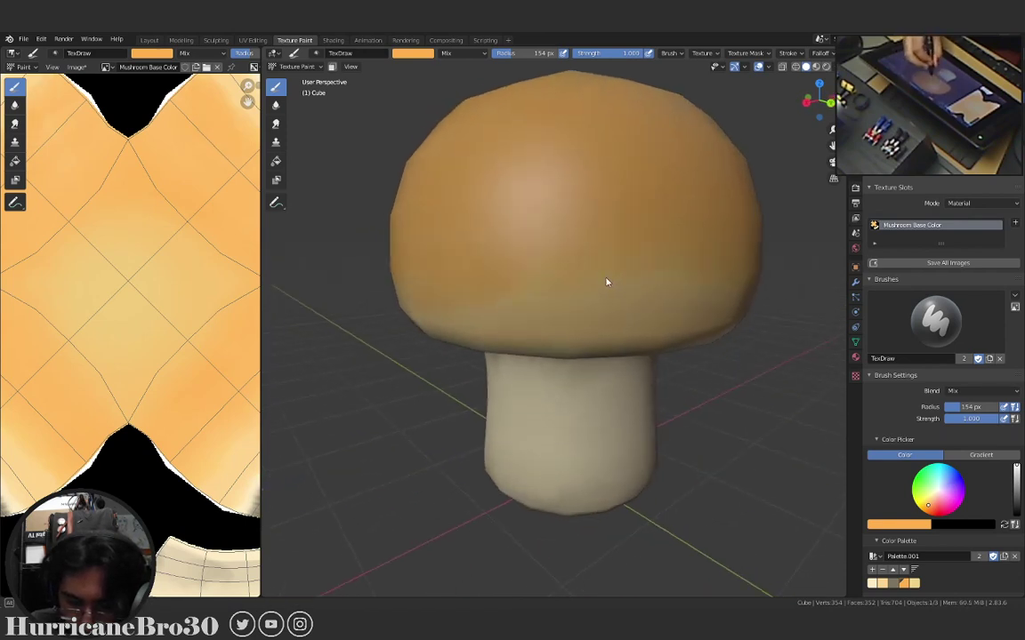
mouse_move(605, 281)
left_mouse_down()
mouse_move(539, 277)
mouse_move(528, 302)
mouse_move(467, 290)
mouse_move(519, 284)
mouse_move(555, 295)
mouse_move(536, 298)
mouse_move(647, 277)
mouse_move(483, 277)
mouse_move(617, 288)
mouse_move(701, 285)
left_mouse_up()
mouse_move(699, 277)
middle_mouse_down()
mouse_move(697, 323)
mouse_move(643, 327)
mouse_move(677, 334)
middle_mouse_up()
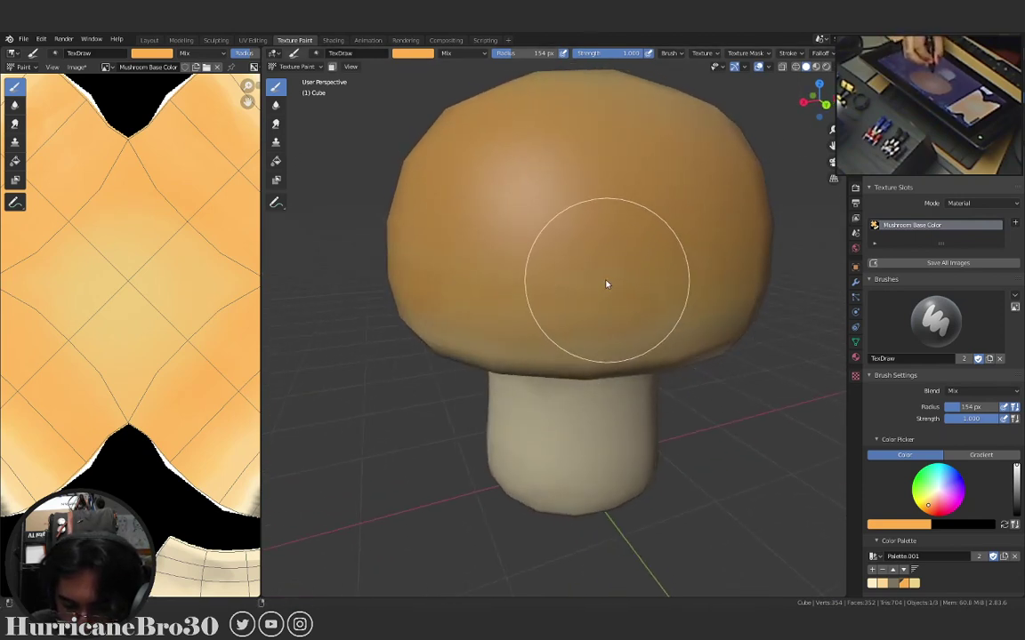
middle_click_drag(605, 284, 668, 317)
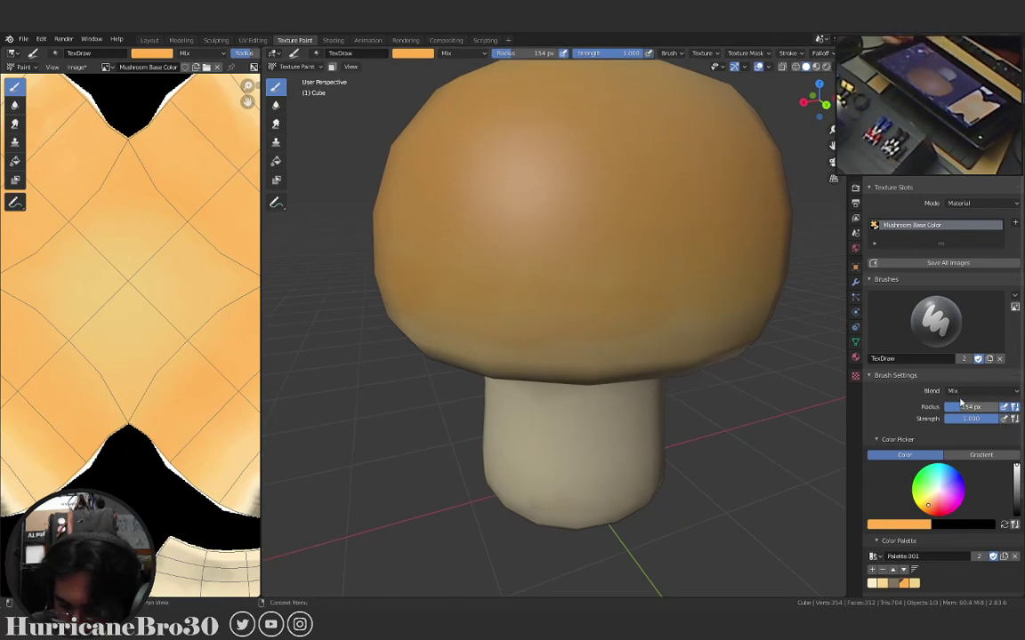
mouse_move(605, 280)
left_mouse_down()
mouse_move(521, 288)
mouse_move(560, 265)
mouse_move(521, 290)
mouse_move(596, 257)
mouse_move(699, 276)
mouse_move(830, 256)
left_mouse_up()
mouse_move(830, 256)
middle_mouse_down()
mouse_move(738, 327)
mouse_move(748, 291)
middle_mouse_up()
View the painted mushroom in Material Preview from front, low and higher angles.
middle_click_drag(539, 339, 624, 341)
middle_click_drag(565, 368, 622, 374)
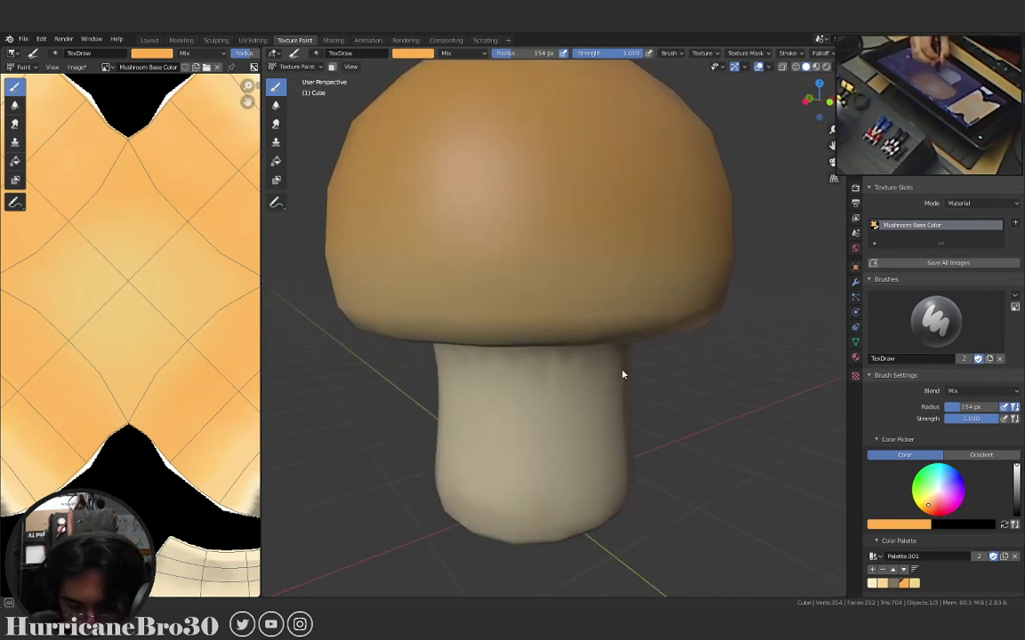
mouse_move(631, 333)
middle_mouse_down()
mouse_move(577, 447)
mouse_move(601, 373)
mouse_move(597, 408)
mouse_move(572, 366)
mouse_move(496, 394)
middle_mouse_up()
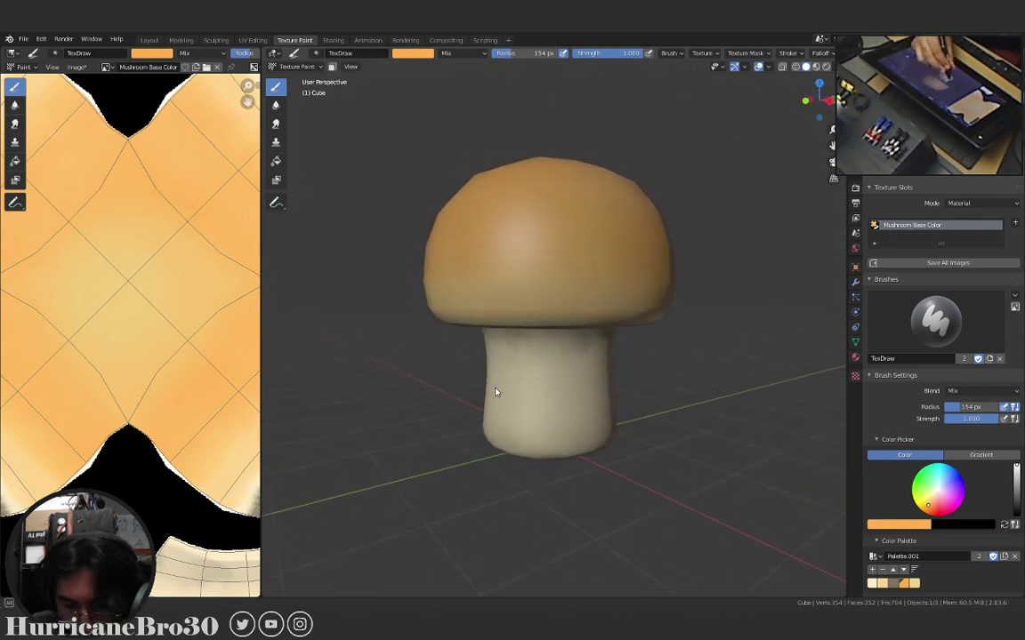
left_click(827, 66)
mouse_move(670, 316)
middle_mouse_down()
mouse_move(595, 388)
mouse_move(699, 340)
mouse_move(670, 280)
mouse_move(589, 304)
mouse_move(561, 253)
mouse_move(646, 313)
mouse_move(608, 227)
mouse_move(663, 316)
mouse_move(611, 283)
mouse_move(637, 217)
mouse_move(620, 313)
mouse_move(674, 268)
middle_mouse_up()
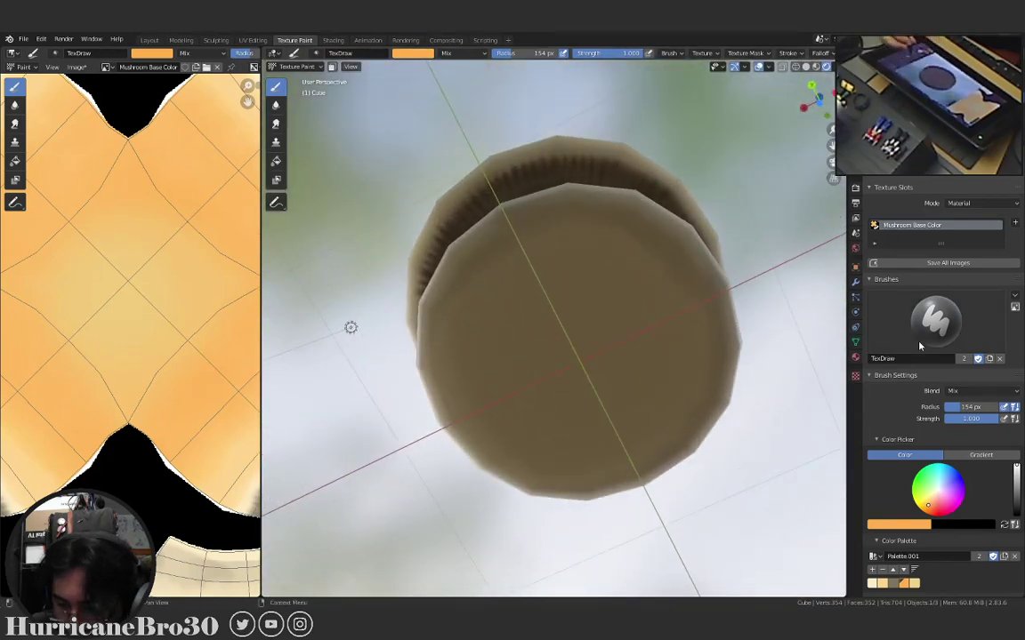
In Solid shading, smear the dark rim under the cap with a 100 px Smear brush.
left_click(806, 67)
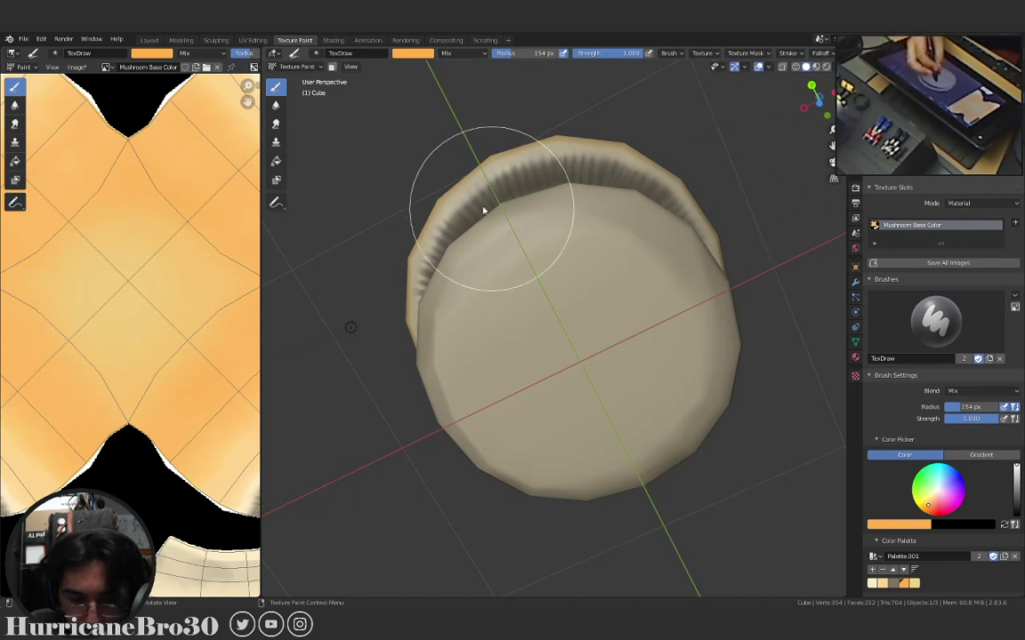
left_click(276, 123)
middle_click_drag(618, 301, 628, 284)
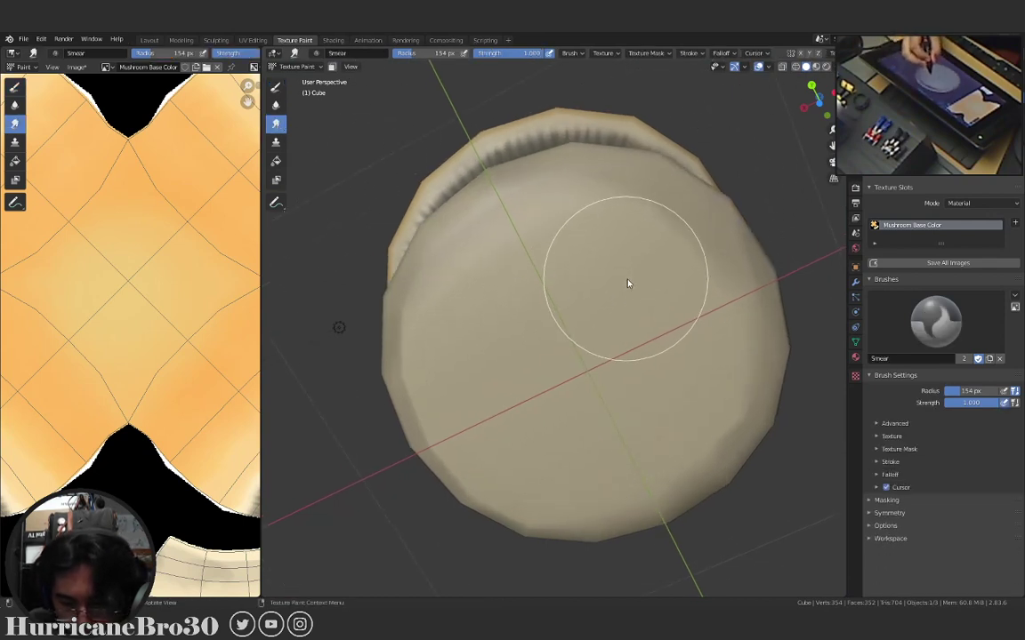
key("f")
left_click(623, 267)
mouse_move(651, 201)
left_mouse_down()
mouse_move(613, 199)
mouse_move(562, 221)
left_mouse_up()
mouse_move(562, 222)
middle_mouse_down()
mouse_move(613, 232)
mouse_move(629, 314)
mouse_move(645, 240)
middle_mouse_up()
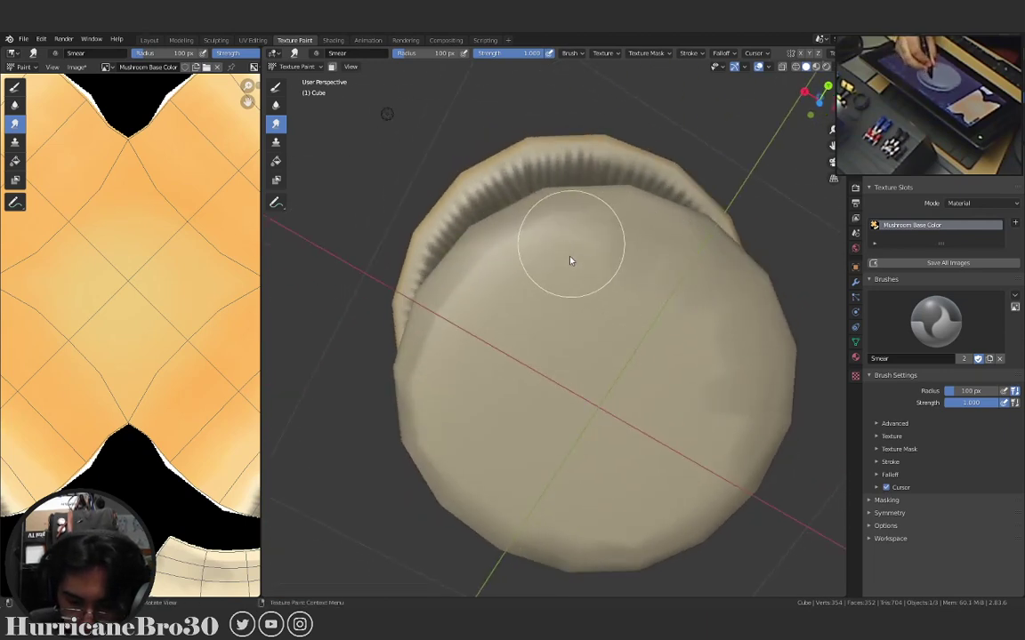
Blend the shading along the cap's lower-left rim and near its upper edge.
mouse_move(440, 357)
middle_mouse_down()
mouse_move(576, 373)
mouse_move(611, 327)
mouse_move(659, 304)
middle_mouse_up()
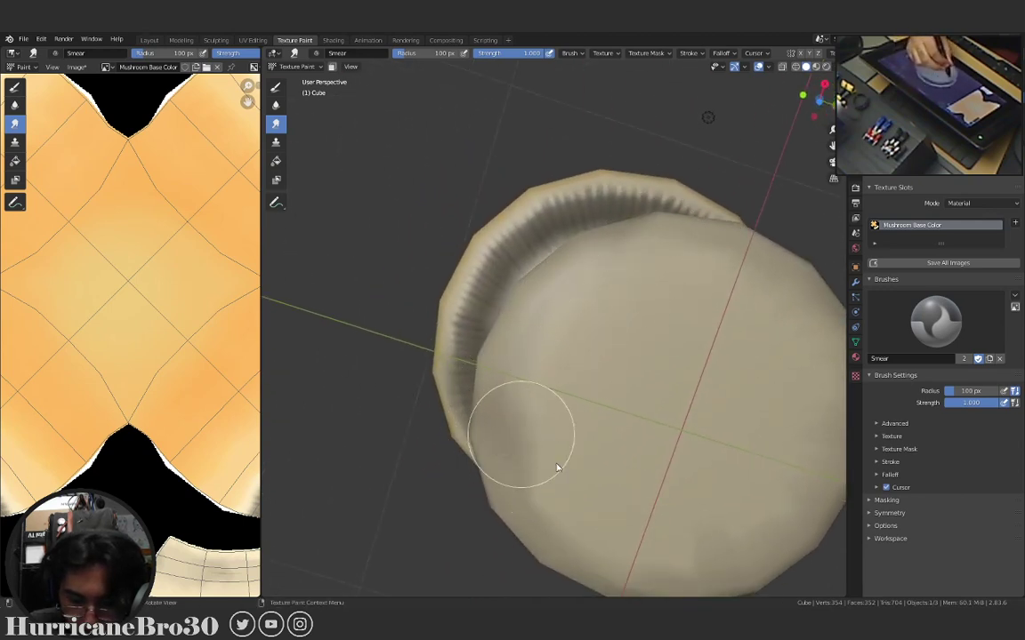
left_click_drag(558, 467, 535, 475)
mouse_move(580, 493)
middle_mouse_down()
mouse_move(588, 334)
mouse_move(624, 204)
mouse_move(613, 279)
middle_mouse_up()
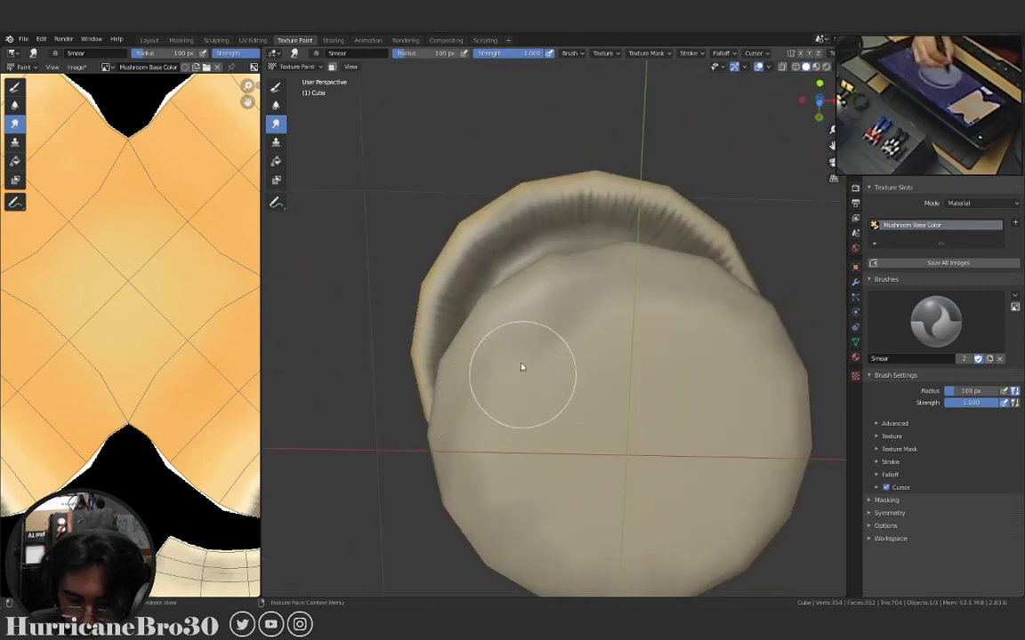
mouse_move(522, 367)
middle_mouse_down()
mouse_move(515, 416)
mouse_move(521, 320)
mouse_move(521, 346)
middle_mouse_up()
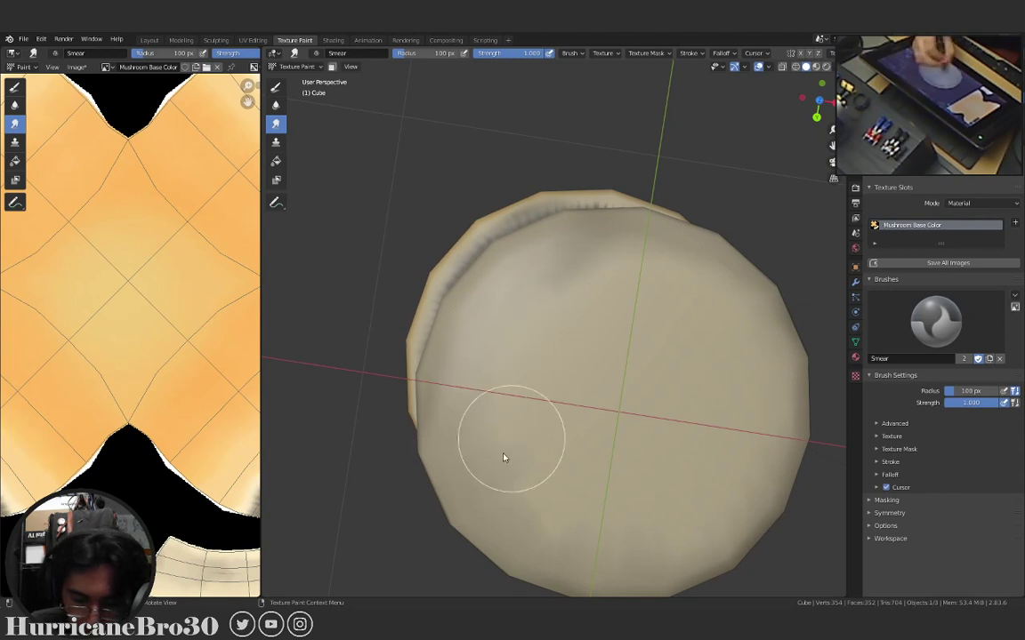
mouse_move(621, 518)
middle_mouse_down()
mouse_move(599, 521)
mouse_move(547, 465)
middle_mouse_up()
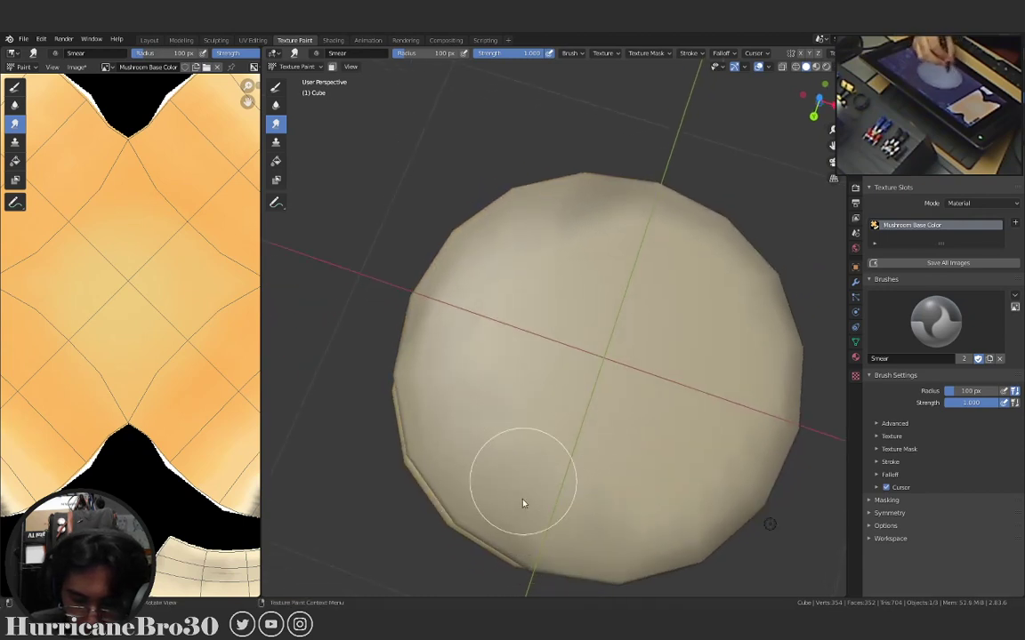
mouse_move(722, 485)
middle_mouse_down()
mouse_move(718, 338)
mouse_move(743, 322)
mouse_move(588, 249)
middle_mouse_up()
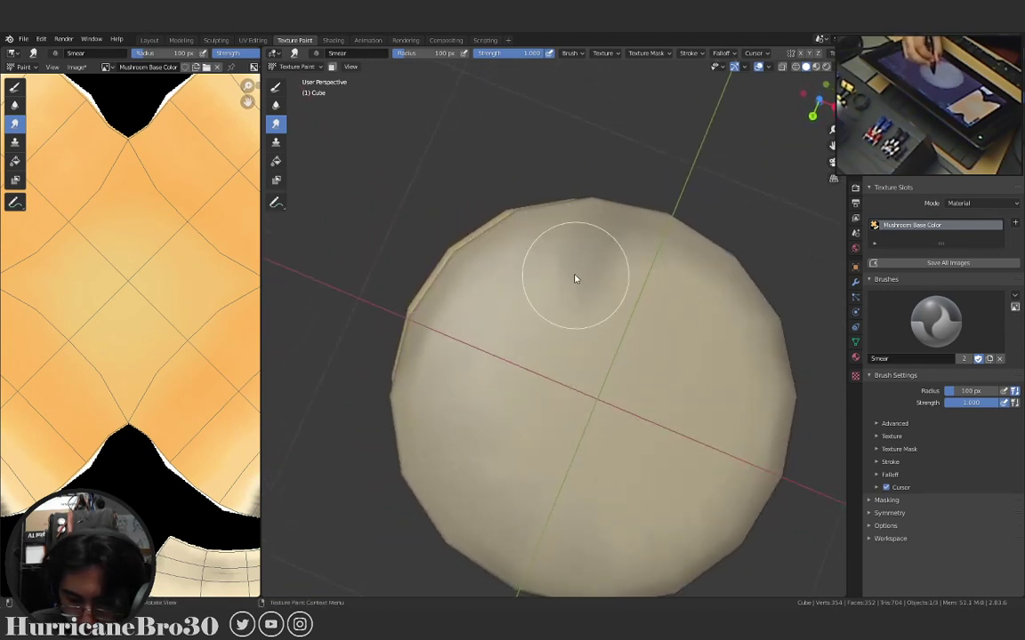
left_click_drag(574, 279, 526, 258)
Inspect the smeared cap and stem from several angles, then return to the Draw brush.
mouse_move(564, 384)
middle_mouse_down()
mouse_move(752, 279)
mouse_move(780, 296)
mouse_move(757, 287)
middle_mouse_up()
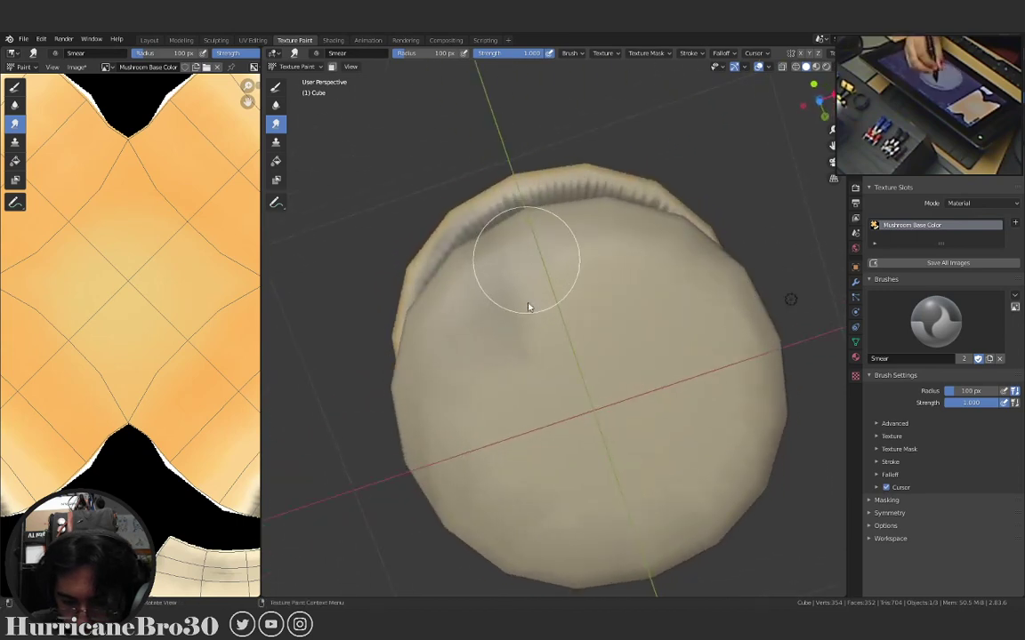
middle_click_drag(654, 347, 621, 247)
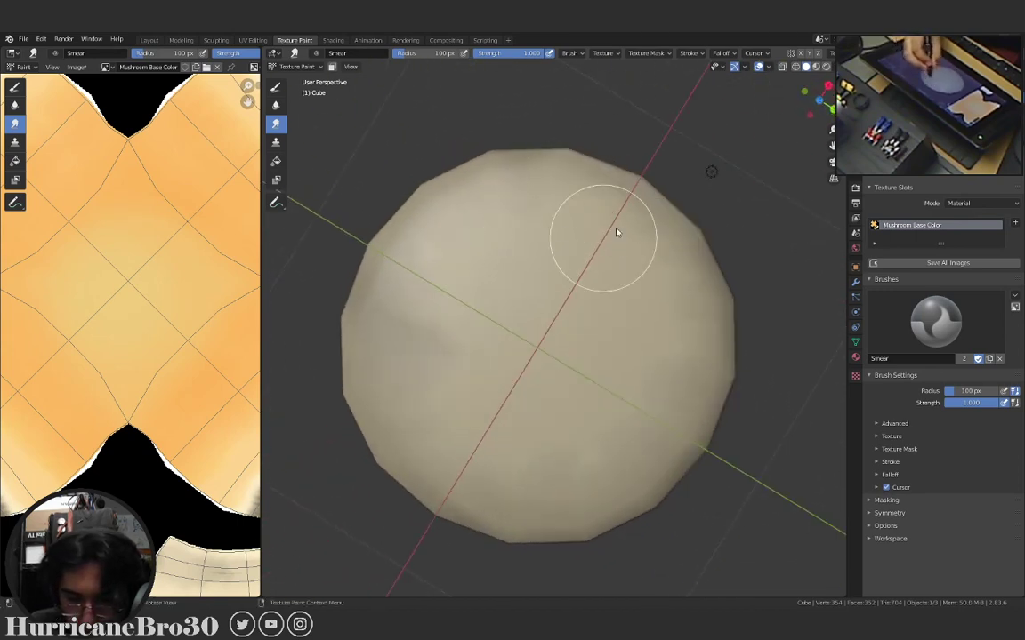
mouse_move(659, 288)
middle_mouse_down()
mouse_move(663, 279)
mouse_move(704, 361)
mouse_move(528, 446)
mouse_move(589, 280)
middle_mouse_up()
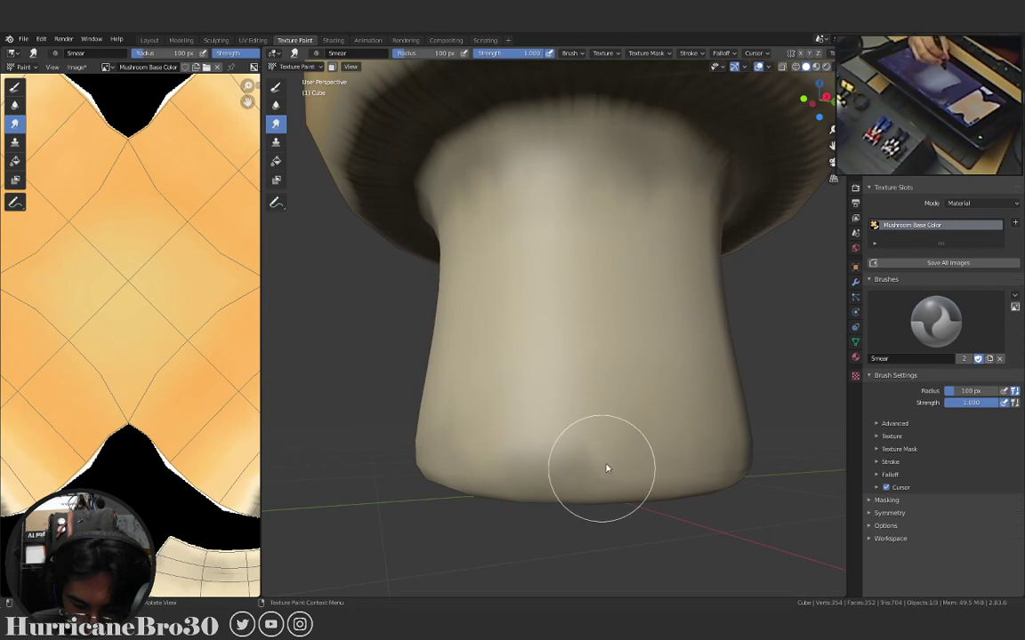
mouse_move(670, 445)
middle_mouse_down()
mouse_move(665, 392)
mouse_move(625, 416)
mouse_move(540, 421)
mouse_move(621, 423)
mouse_move(584, 377)
middle_mouse_up()
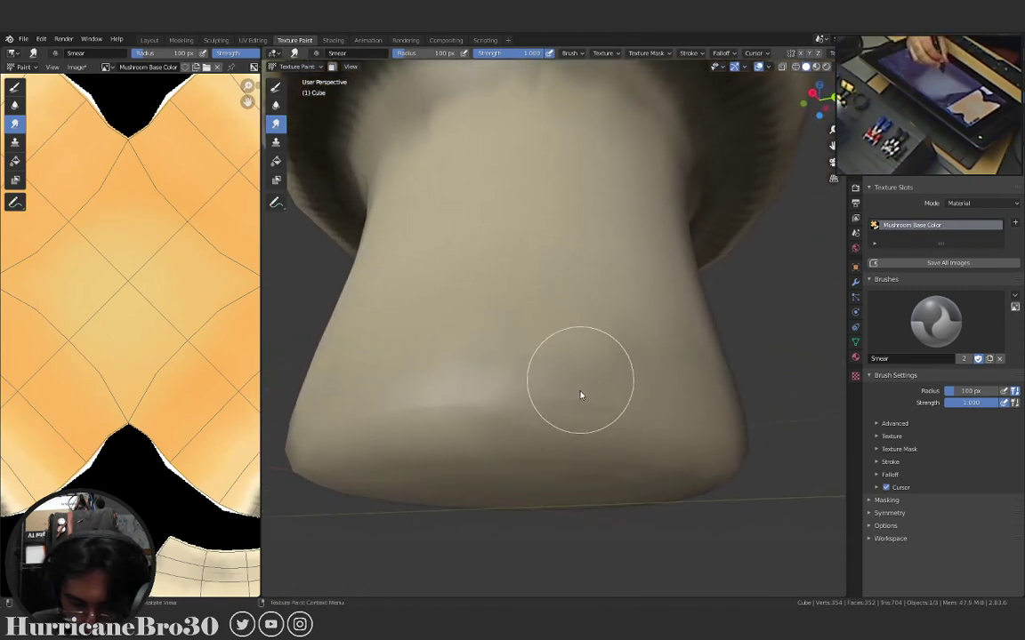
middle_click_drag(649, 380, 538, 494)
middle_click_drag(625, 490, 694, 418)
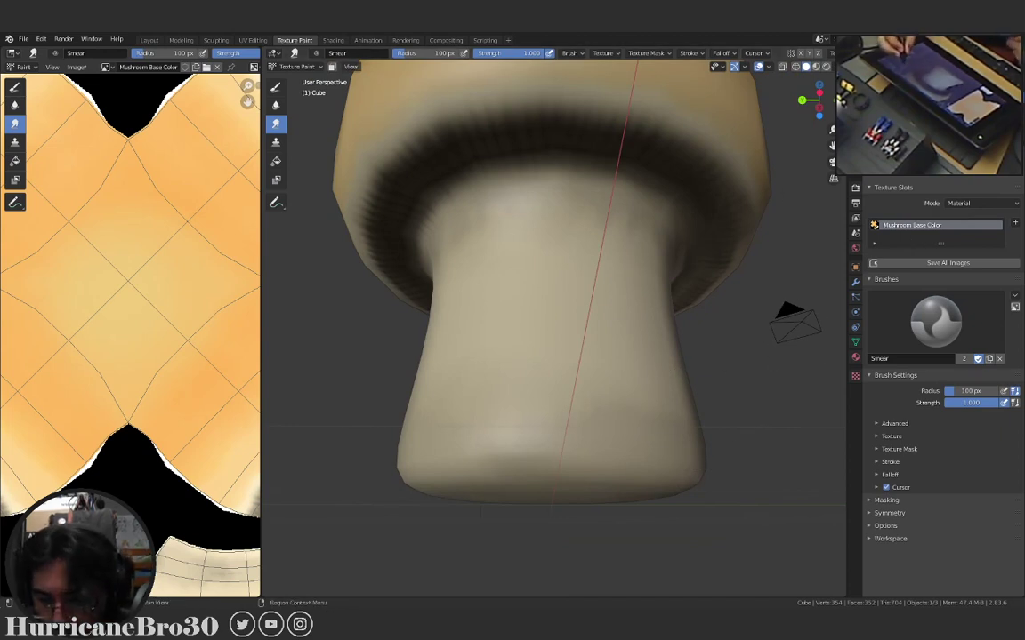
left_click(855, 186)
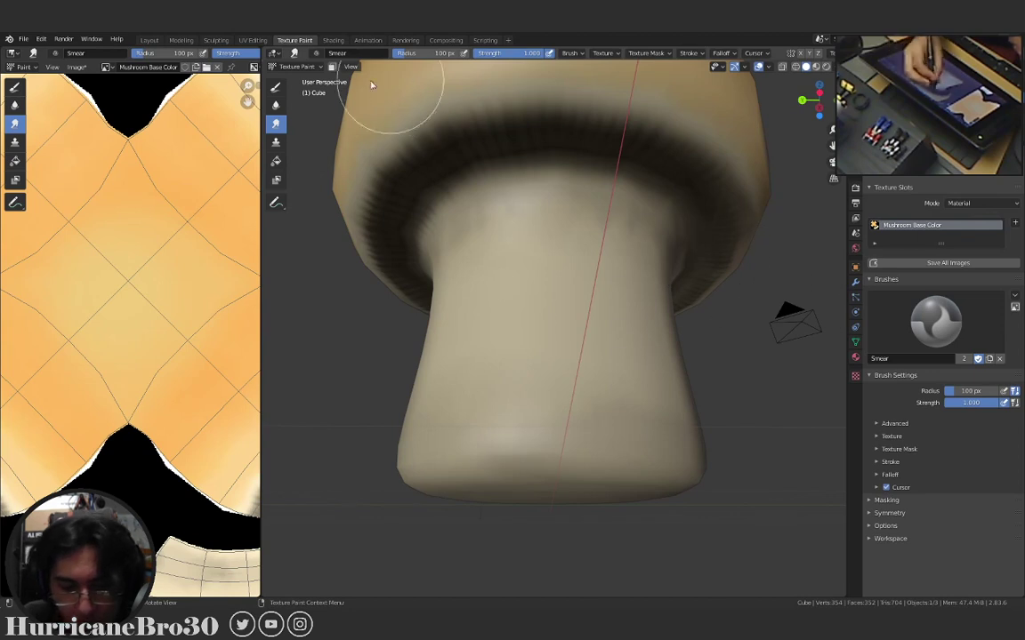
left_click(275, 87)
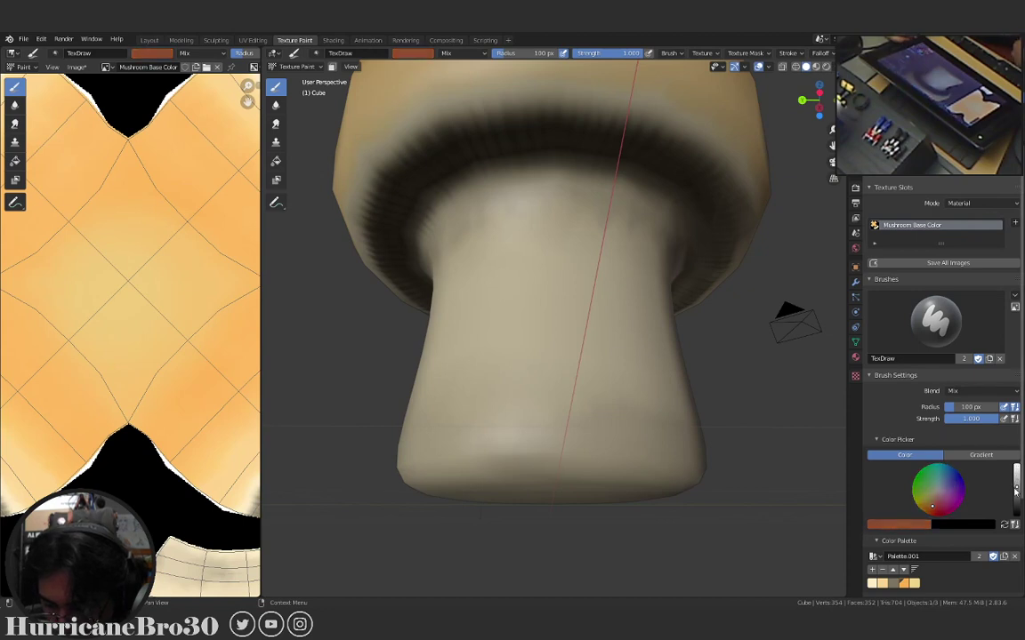
Darken the paint colour to dark brown and dab test spots on the stem, undoing each.
left_click_drag(1017, 480, 1014, 500)
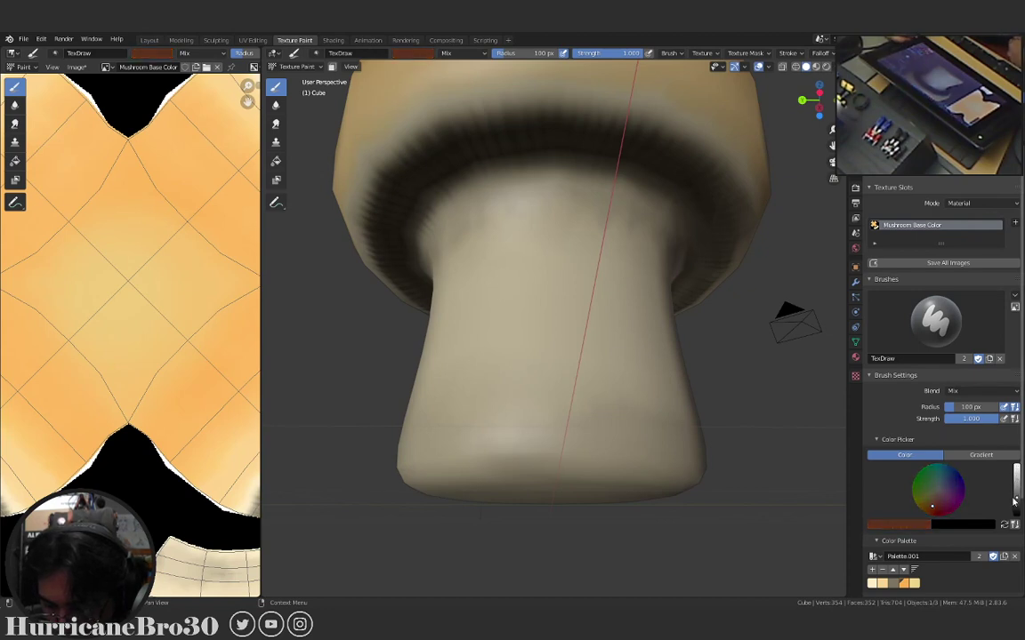
left_click_drag(568, 297, 571, 320)
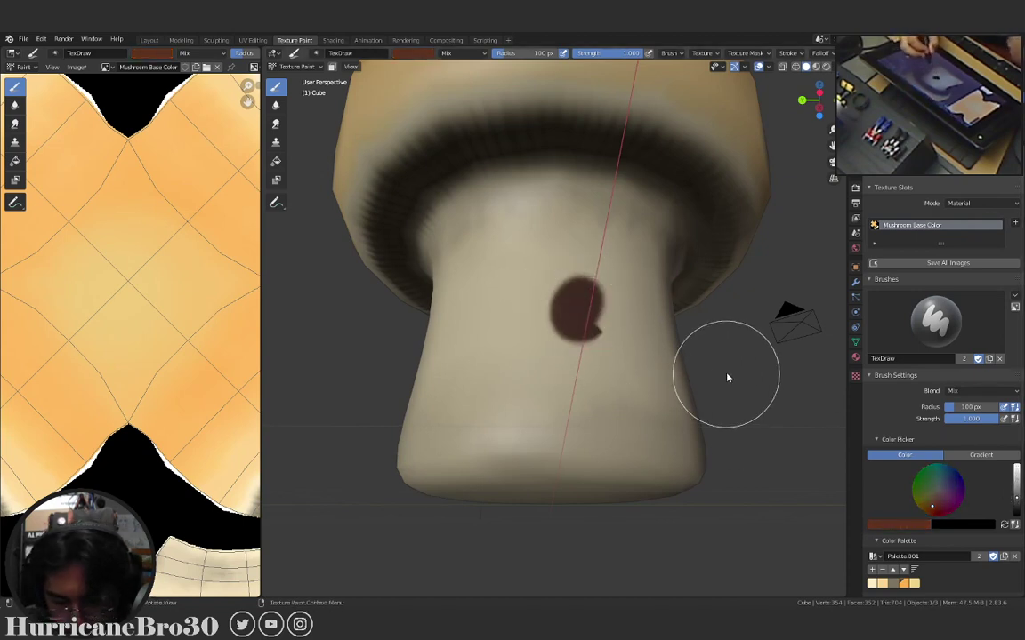
key("ctrl+z")
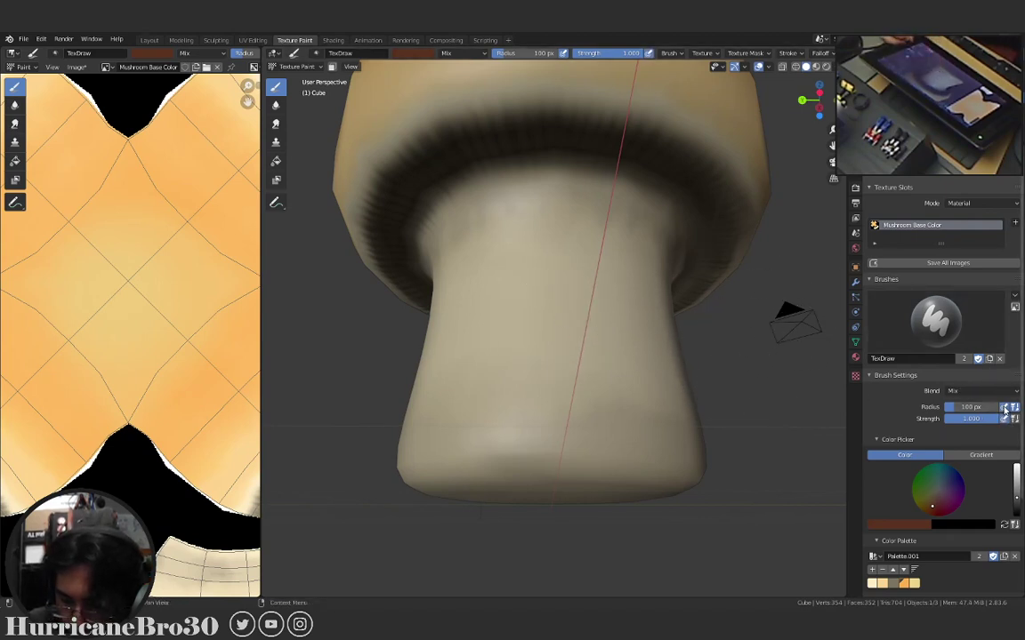
left_click(554, 307)
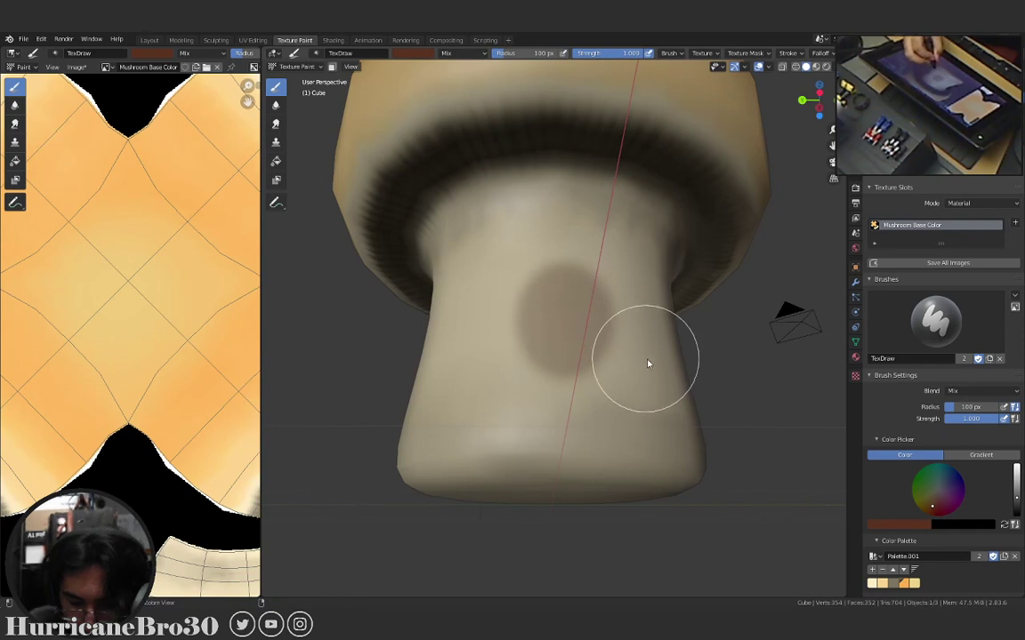
key("ctrl+z")
left_click(587, 325)
left_click(592, 324)
key("ctrl+z")
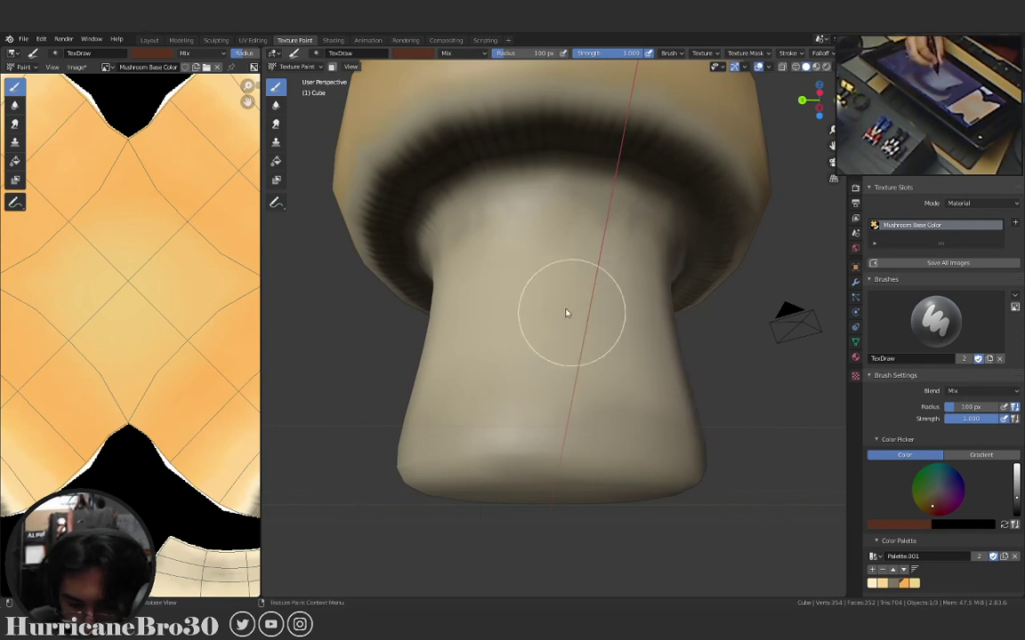
left_click(568, 316)
left_click(571, 310)
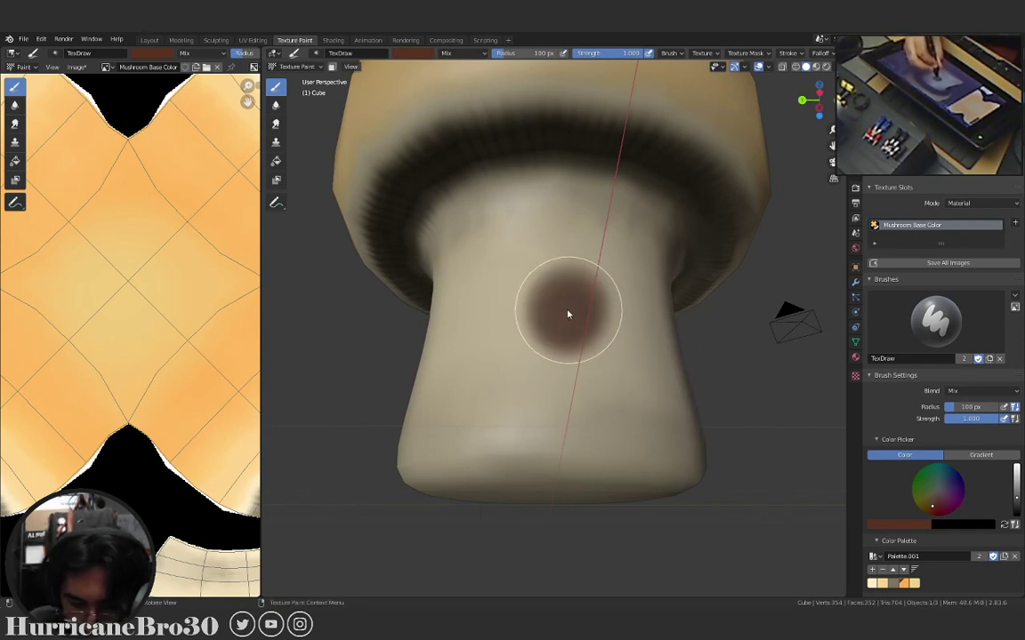
mouse_move(611, 416)
middle_mouse_down()
mouse_move(609, 408)
mouse_move(636, 435)
mouse_move(565, 421)
mouse_move(585, 418)
middle_mouse_up()
key("ctrl+z")
key("ctrl+z")
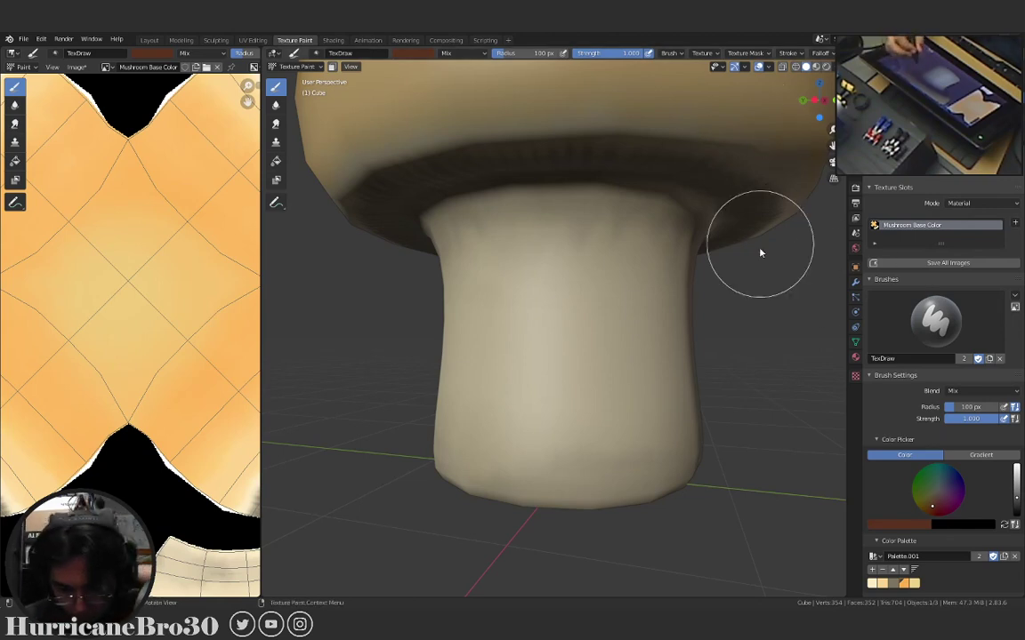
In front orthographic view, set a 76 px brush, paint two stem spots, then undo them.
key("KP_1")
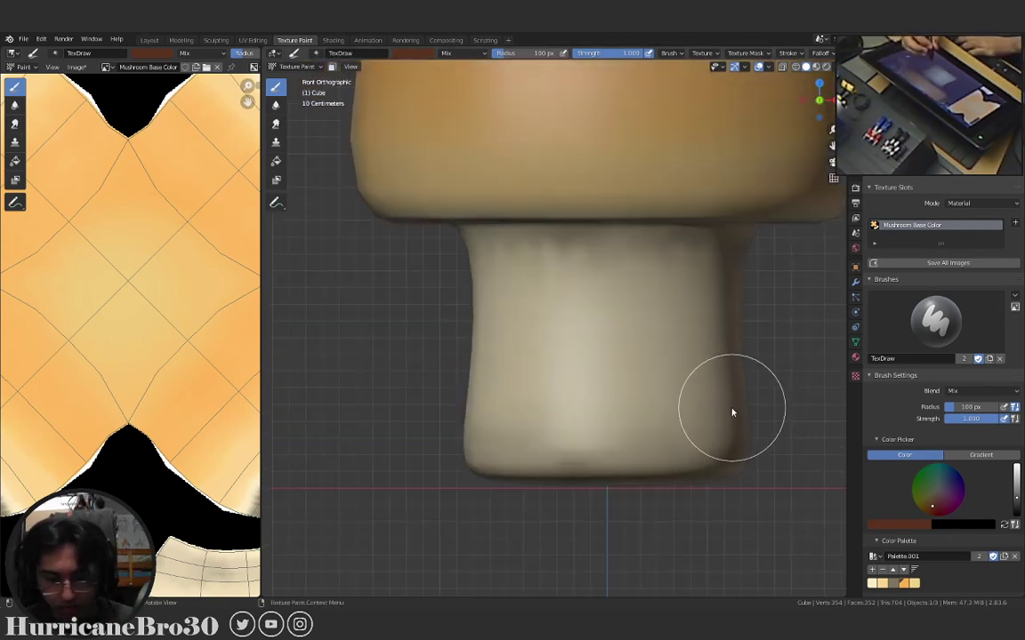
middle_click_drag(668, 405, 574, 427, "shift")
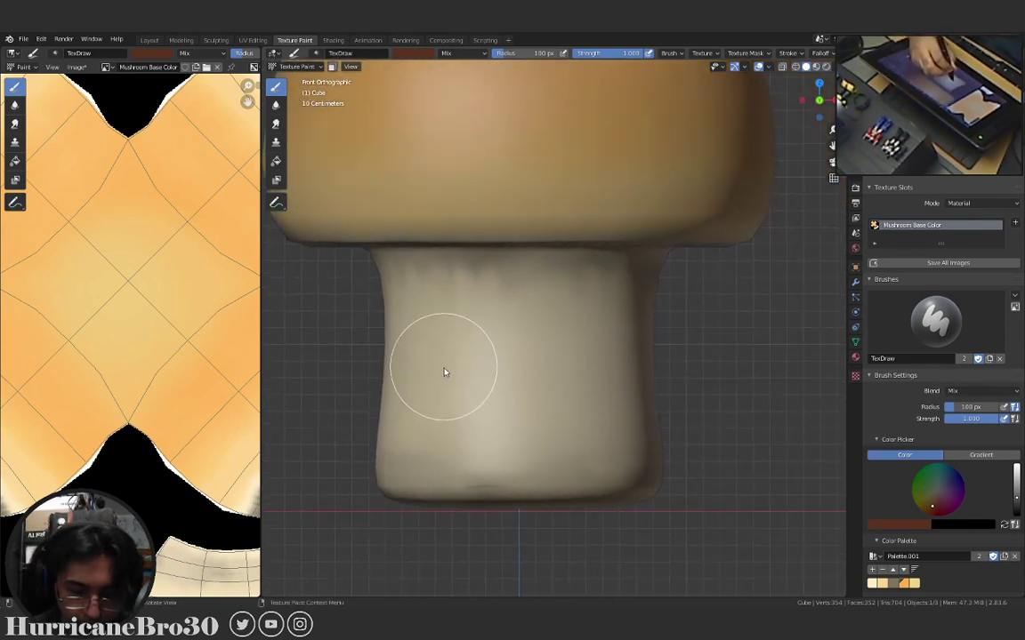
key("f")
left_click(468, 359)
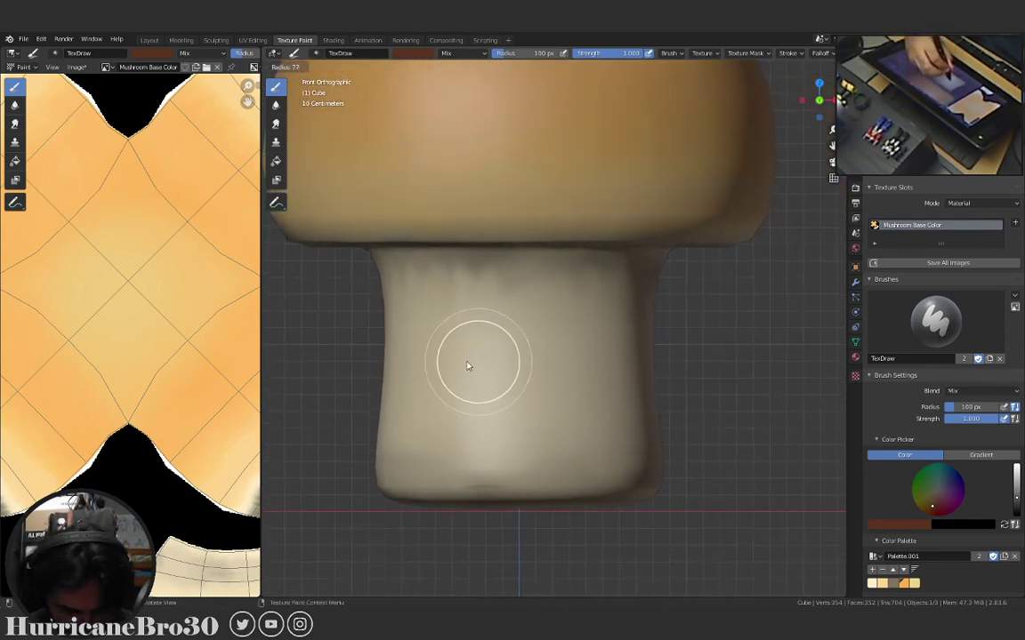
mouse_move(462, 366)
left_mouse_down()
mouse_move(446, 348)
mouse_move(451, 355)
left_mouse_up()
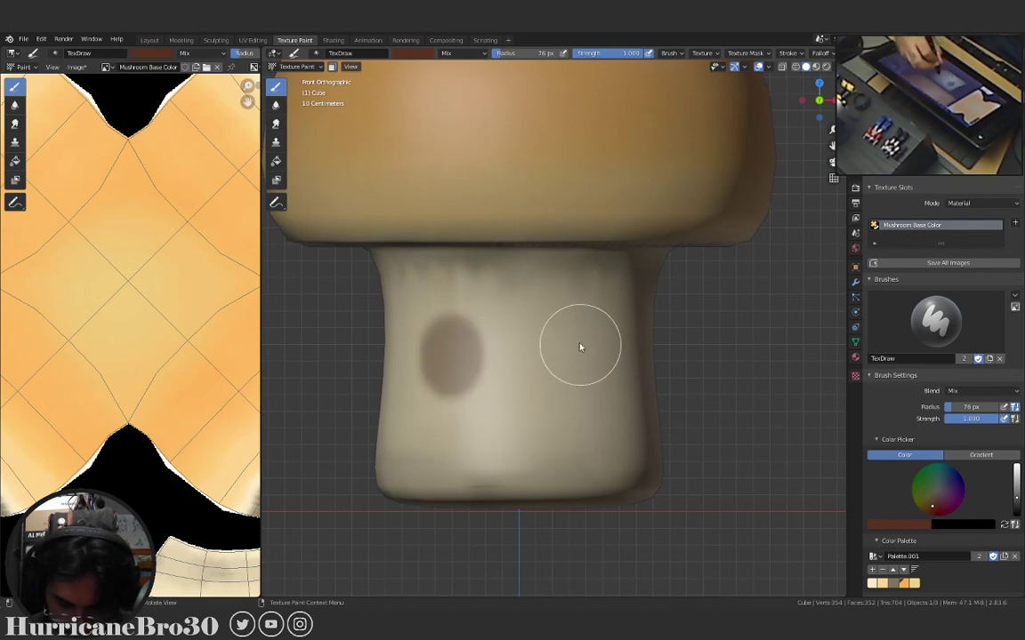
left_click_drag(576, 348, 573, 358)
mouse_move(599, 421)
middle_mouse_down()
mouse_move(572, 423)
mouse_move(574, 404)
mouse_move(686, 402)
mouse_move(620, 376)
mouse_move(621, 398)
mouse_move(668, 423)
mouse_move(580, 414)
mouse_move(615, 414)
mouse_move(613, 423)
mouse_move(588, 418)
mouse_move(590, 442)
mouse_move(573, 418)
middle_mouse_up()
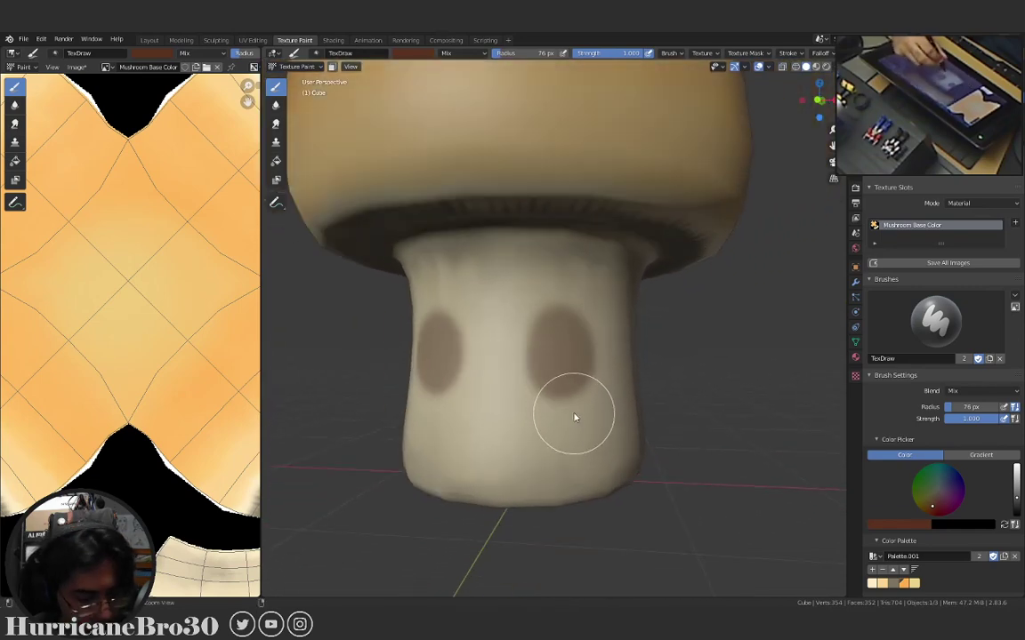
key("ctrl+z")
key("ctrl+z")
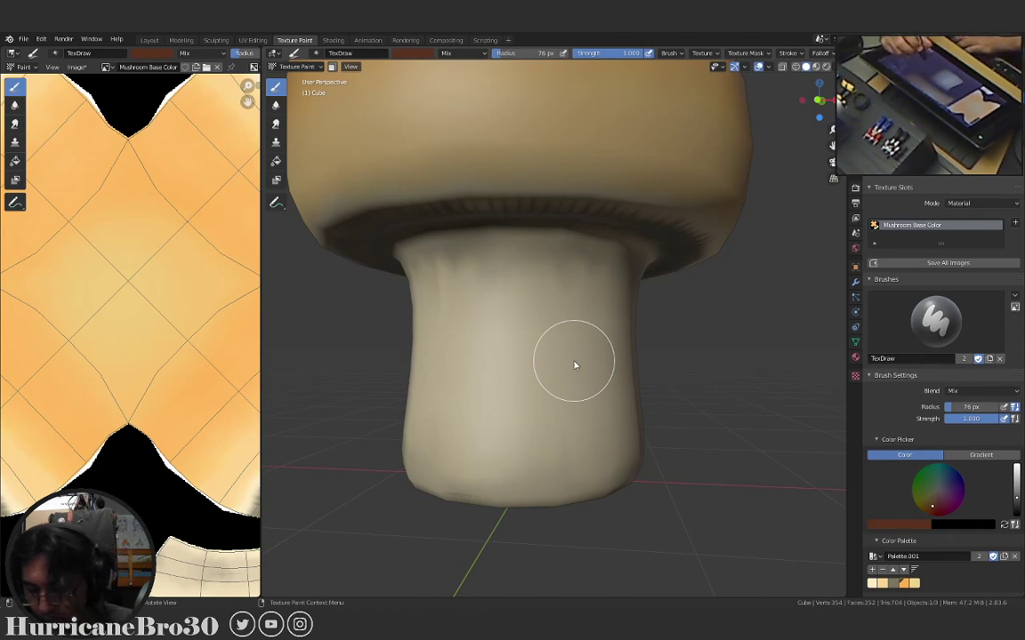
key("KP_1")
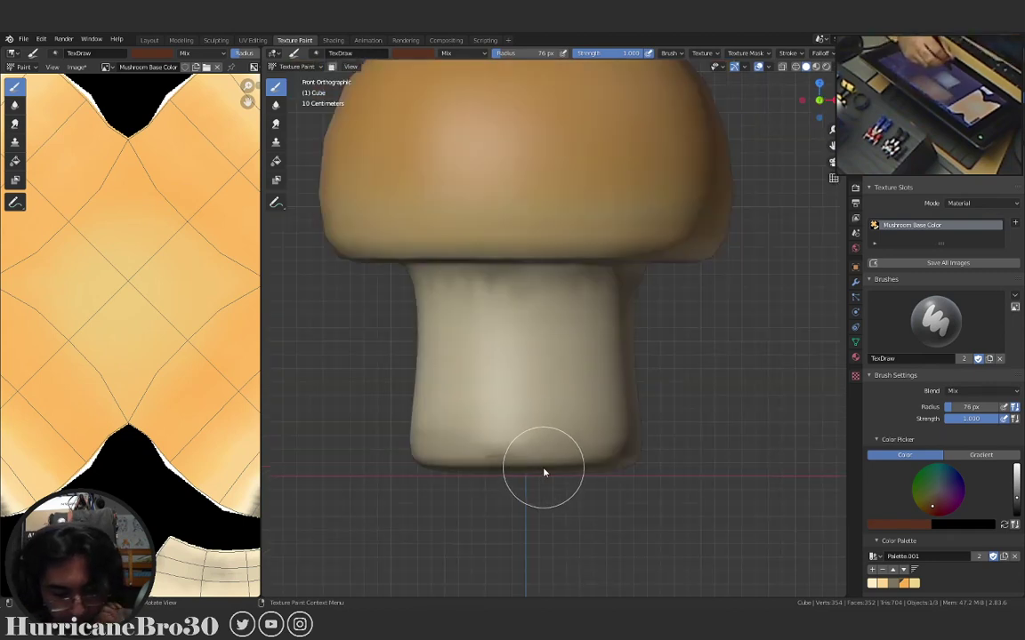
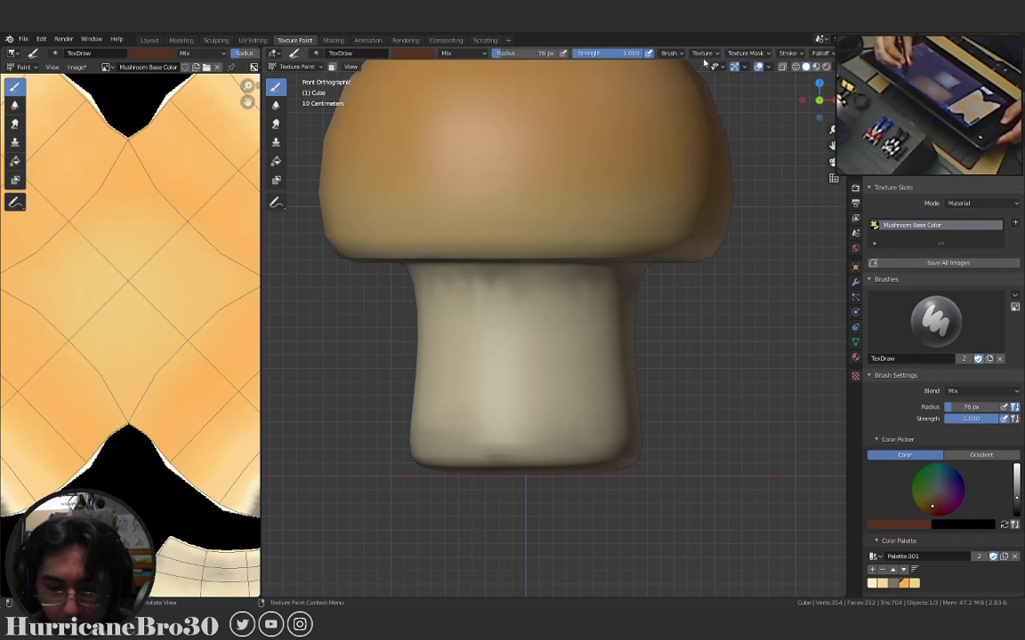
Dab trial pairs of mirrored brown eye spots on the stem, then undo them.
scroll(618, 56, "down", 6)
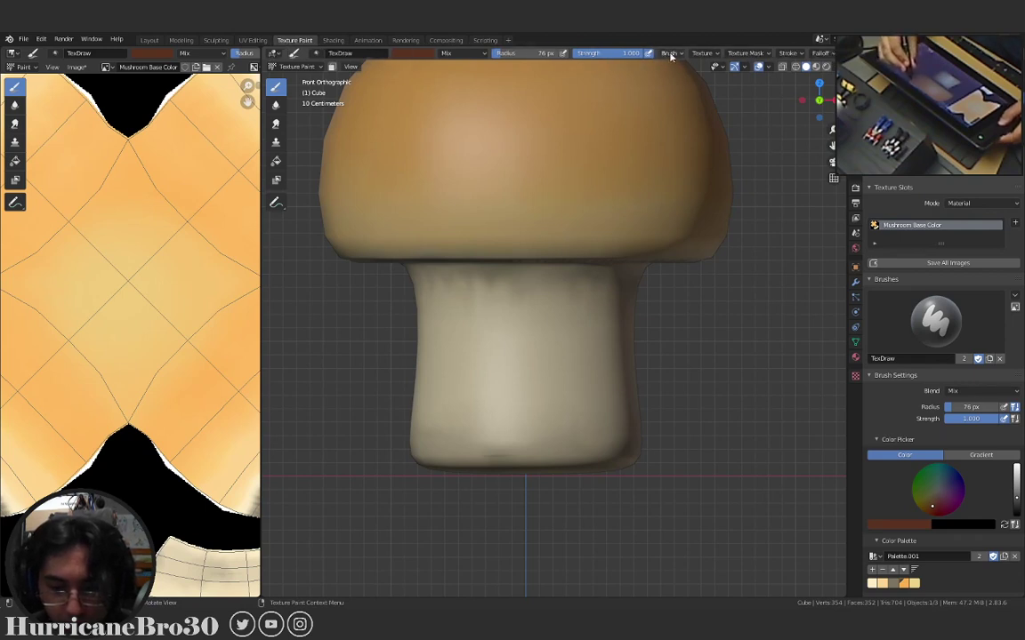
scroll(750, 53, "down", 4)
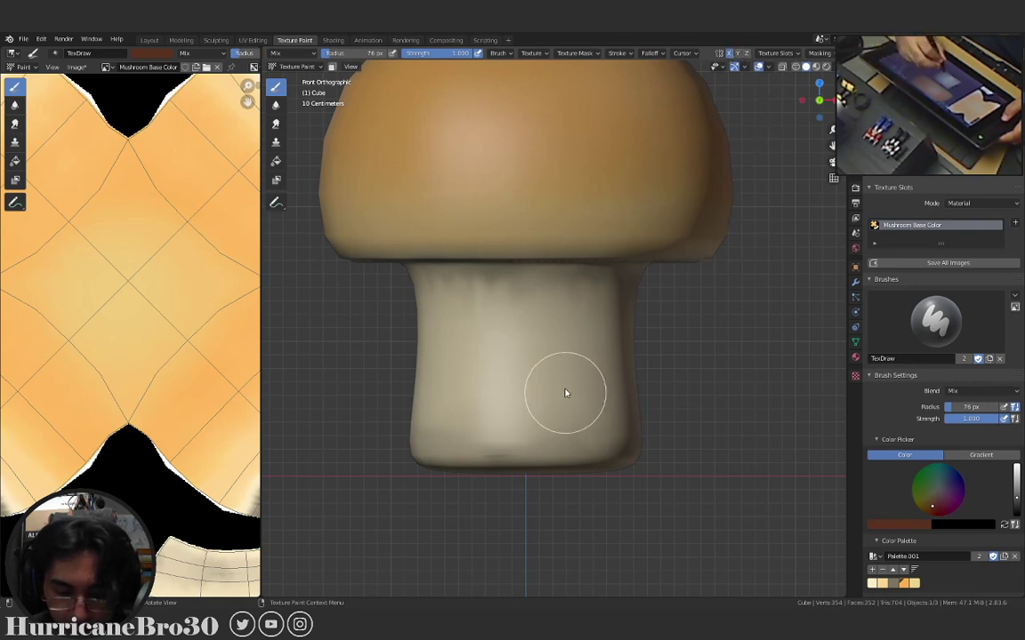
left_click(487, 356)
left_click(563, 350)
left_click(562, 358)
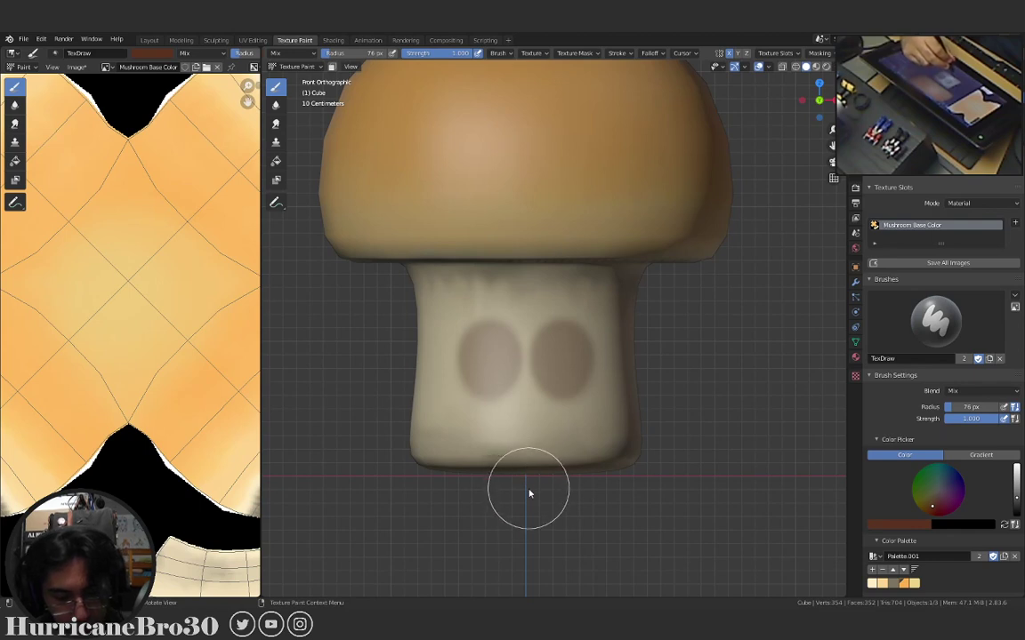
key("ctrl+z")
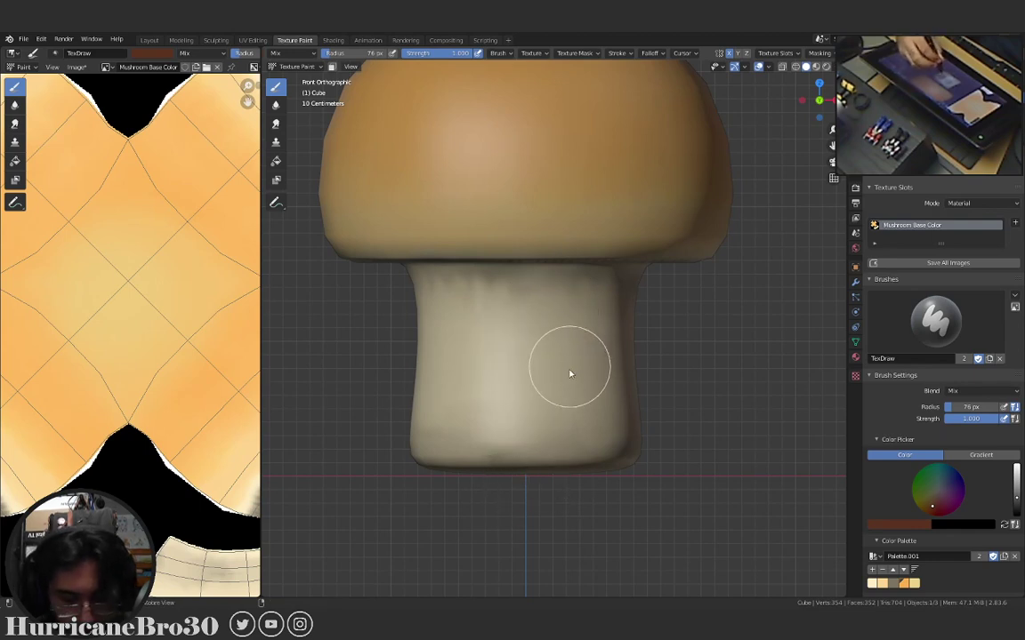
left_click(567, 362)
key("ctrl+z")
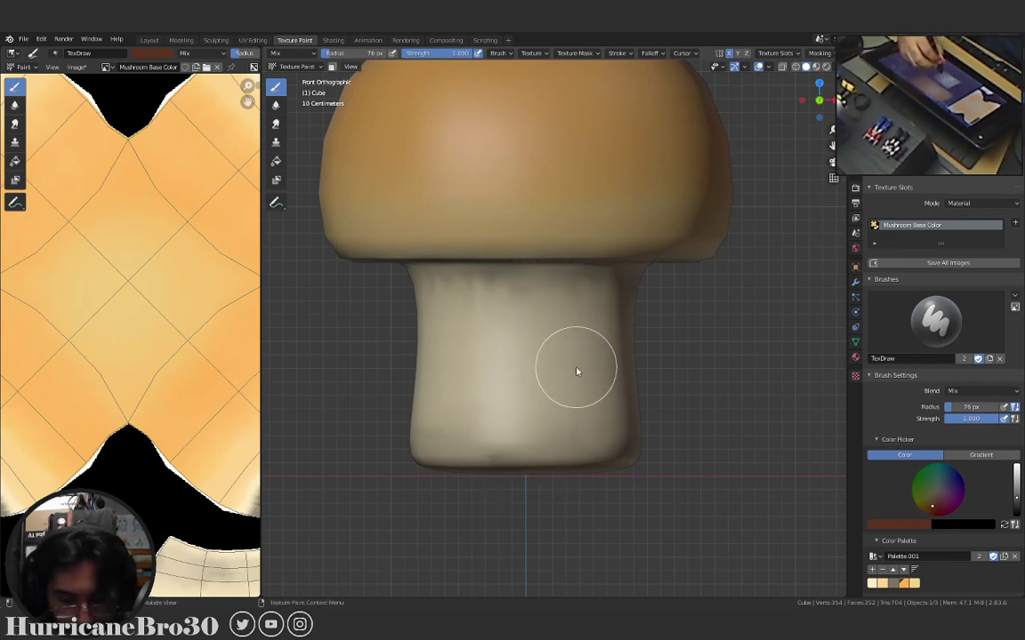
key("KP_5")
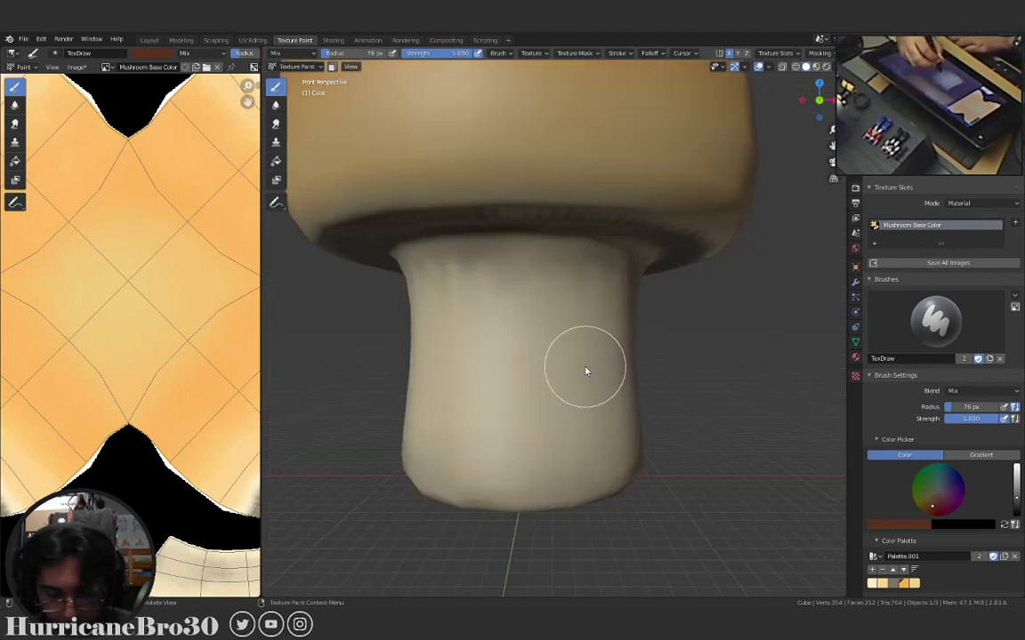
key("KP_5")
From a tilted view, retry placing the mirrored brown eyes on the stem, undoing each attempt.
key("KP_8")
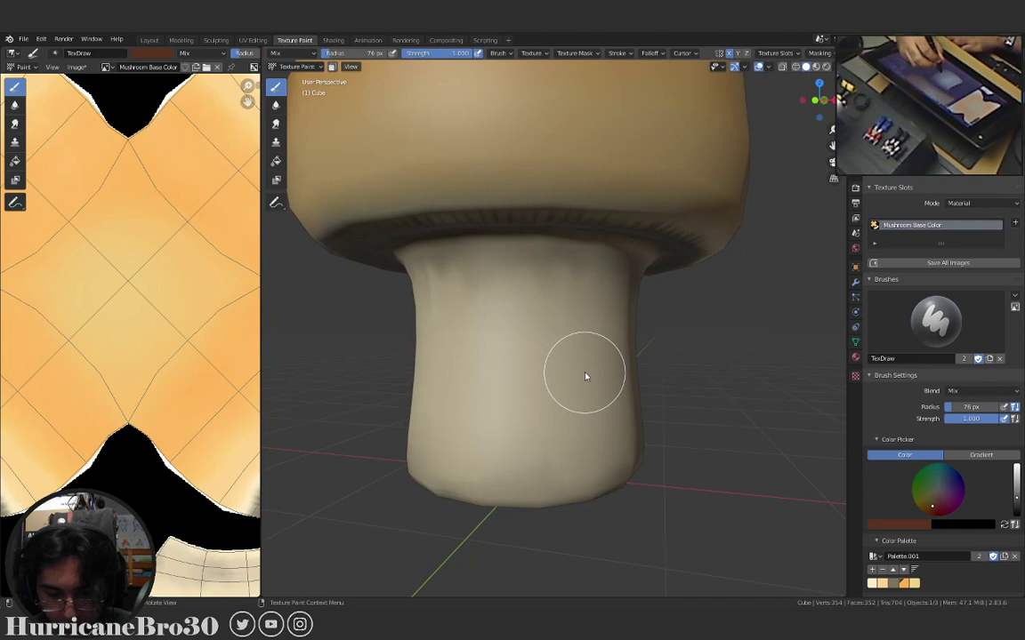
mouse_move(462, 356)
left_mouse_down()
mouse_move(505, 384)
mouse_move(550, 380)
left_mouse_up()
key("ctrl+z")
key("ctrl+z")
left_click(534, 361)
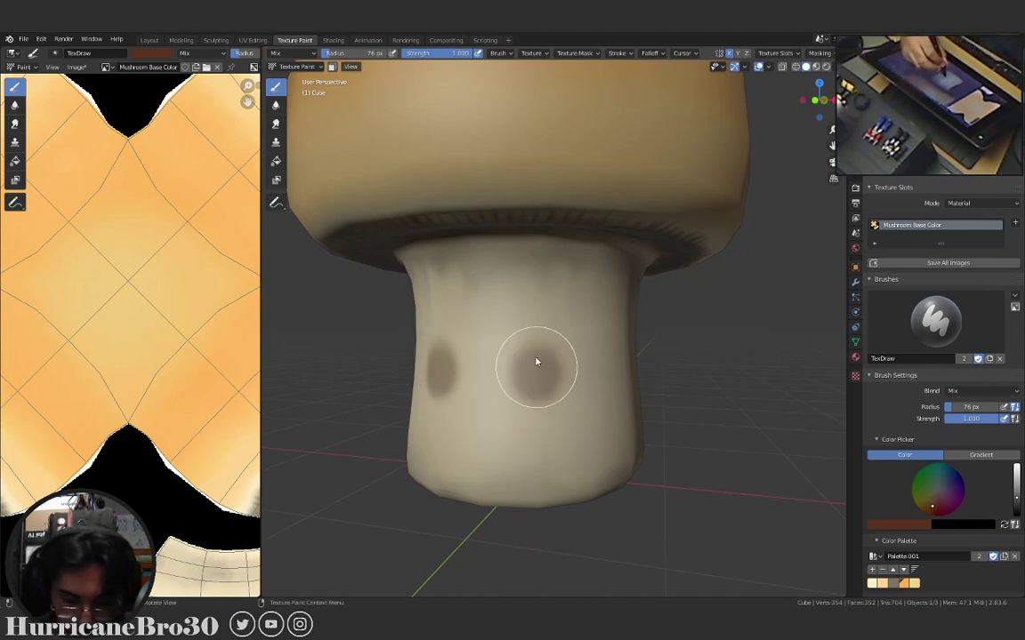
key("ctrl+z")
left_click(502, 363)
key("ctrl+z")
left_click(527, 362)
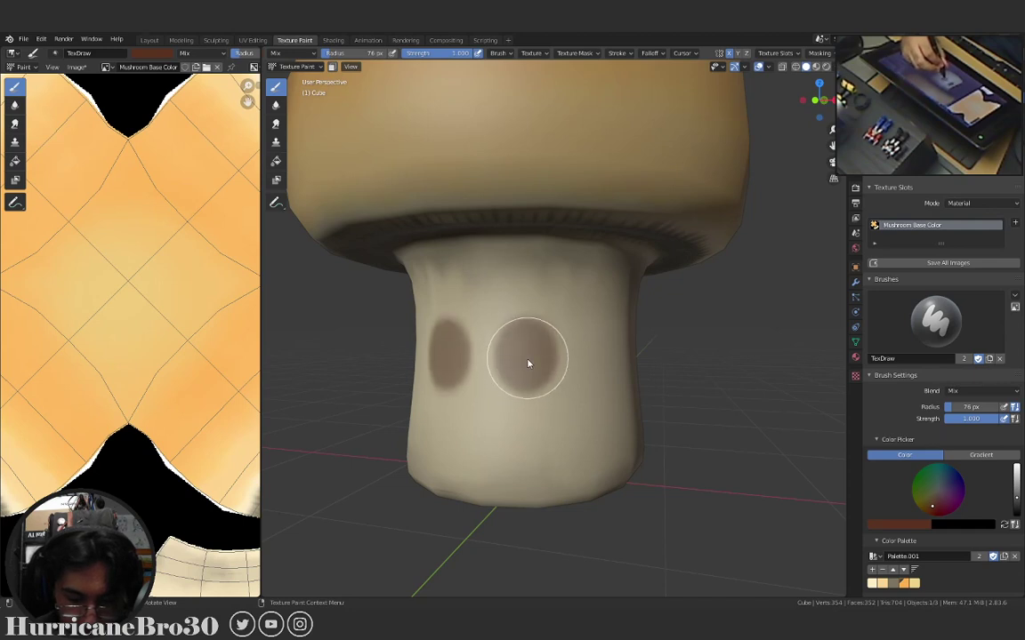
Repaint the eyes slightly higher on the stem, refining their placement.
key("ctrl+z")
left_click_drag(524, 338, 525, 325)
key("ctrl+z")
left_click(526, 330)
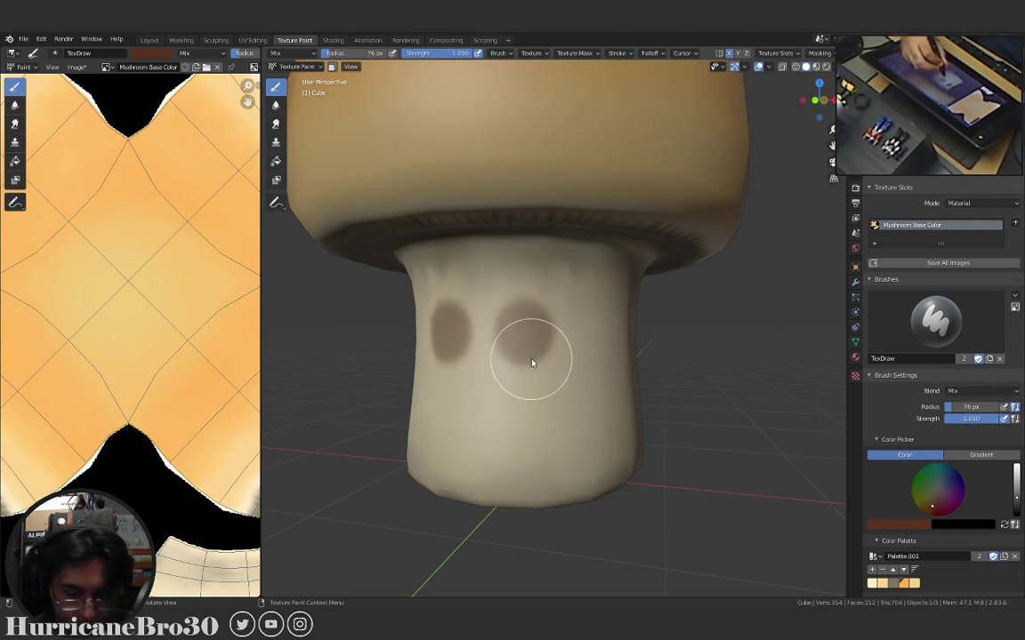
key("ctrl+z")
left_click(533, 355)
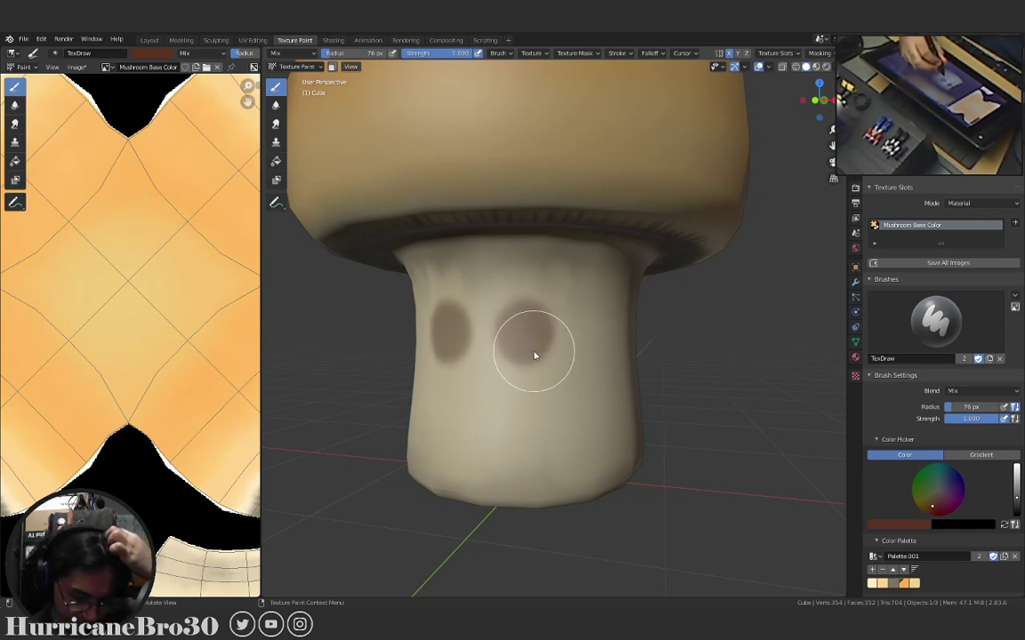
key("ctrl+z")
left_click(535, 347)
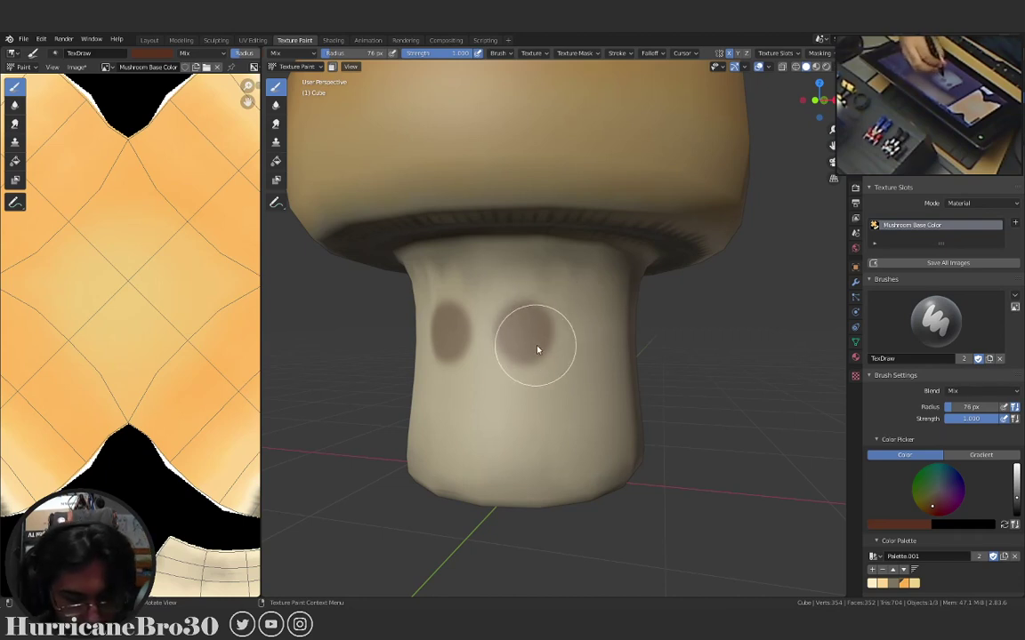
Shrink the brush to 70 px, then 53 px, and darken the eye spots.
key("ctrl+z")
left_click(537, 348)
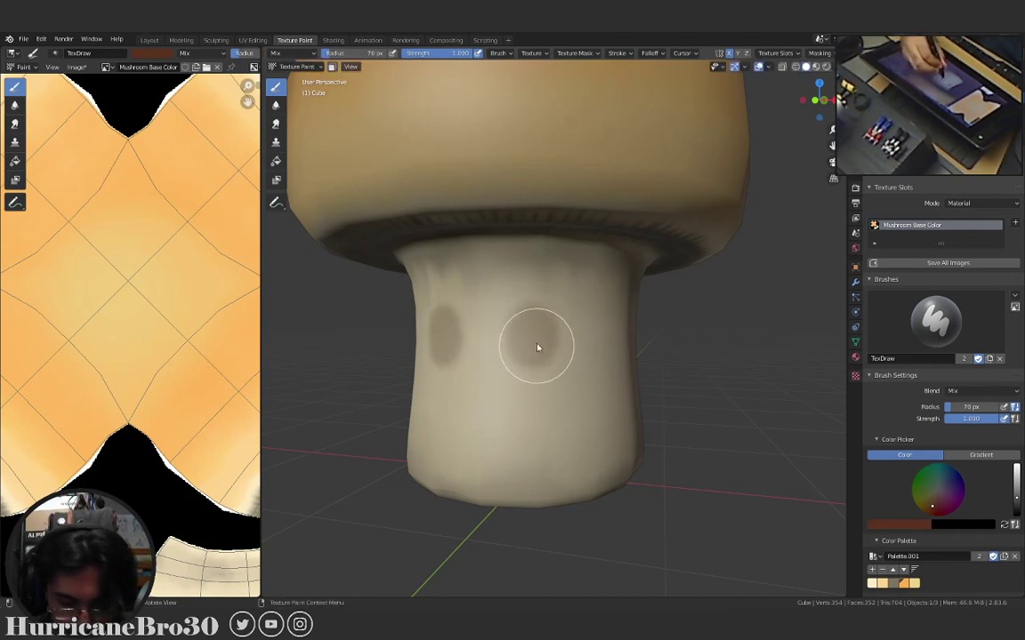
left_click(533, 348)
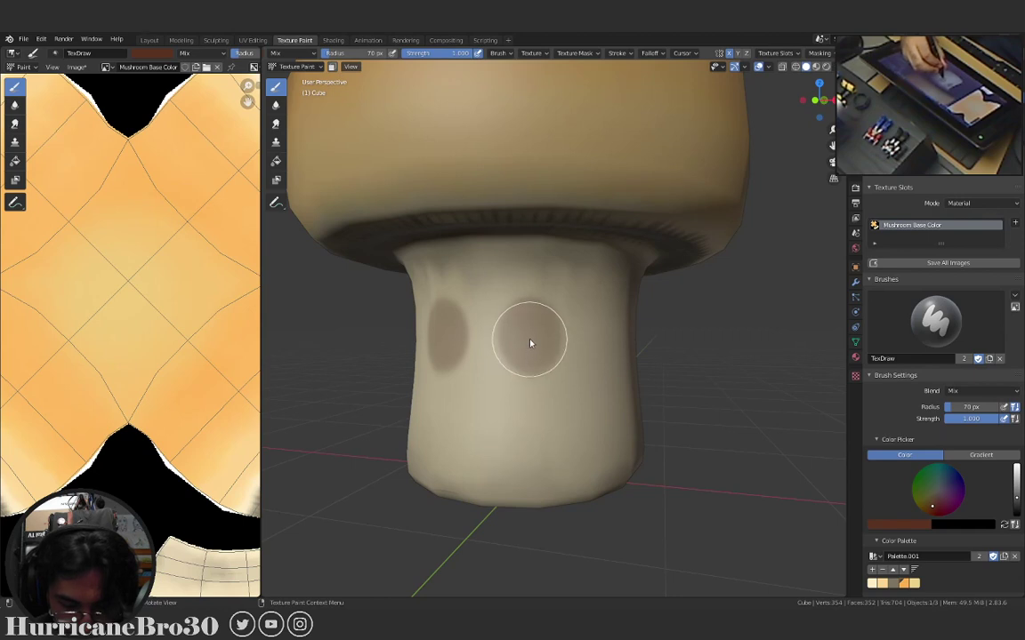
key("f")
left_click(526, 338)
left_click(526, 340)
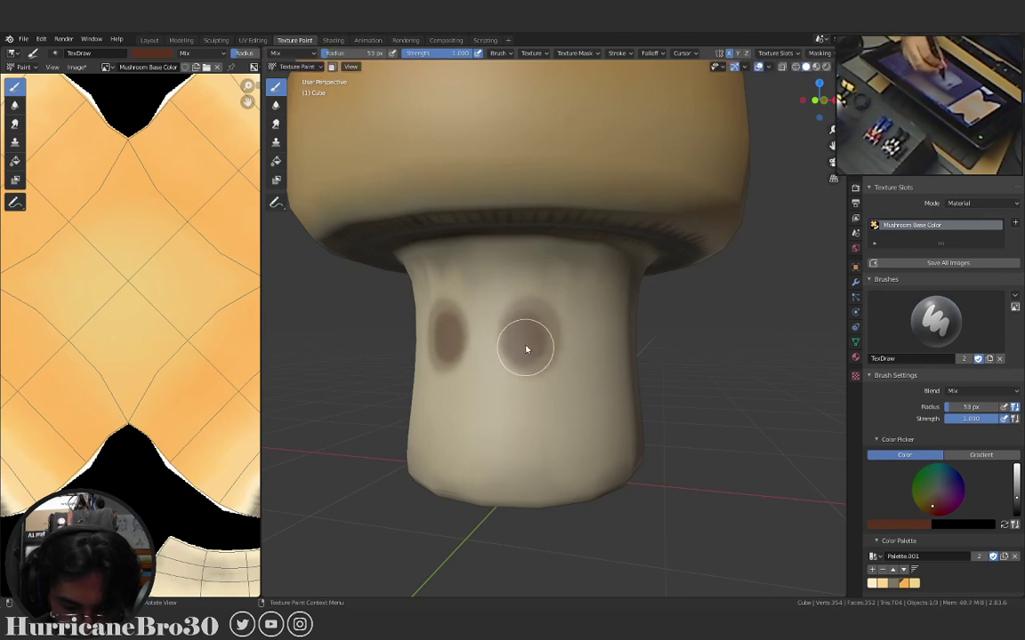
Shrink the brush to 32 px and dab darker pupils into the eye centres.
key("f")
left_click(514, 342)
left_click(518, 336)
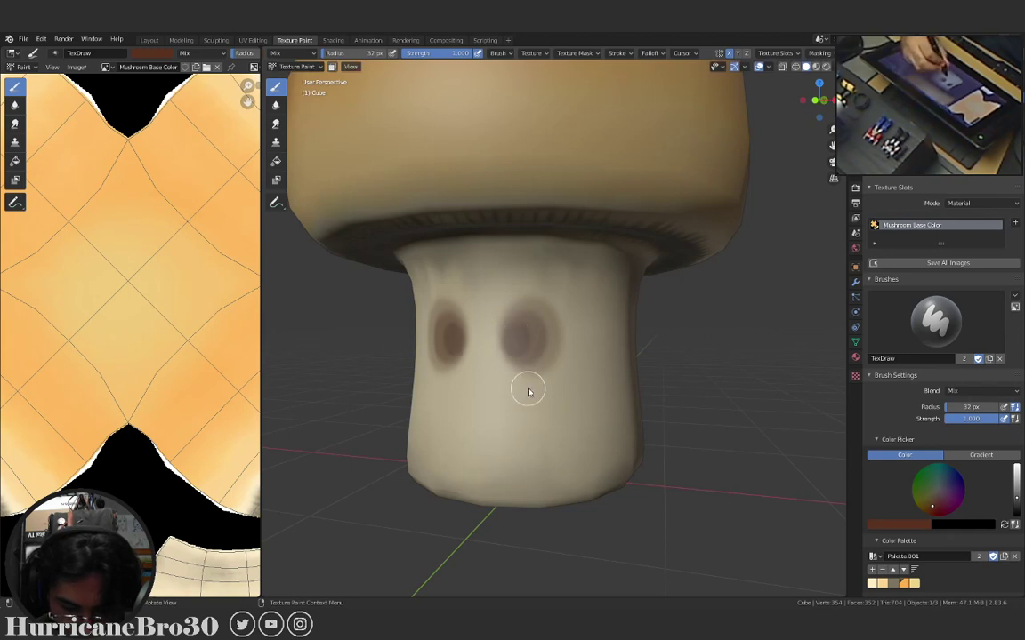
middle_click_drag(523, 372, 584, 345)
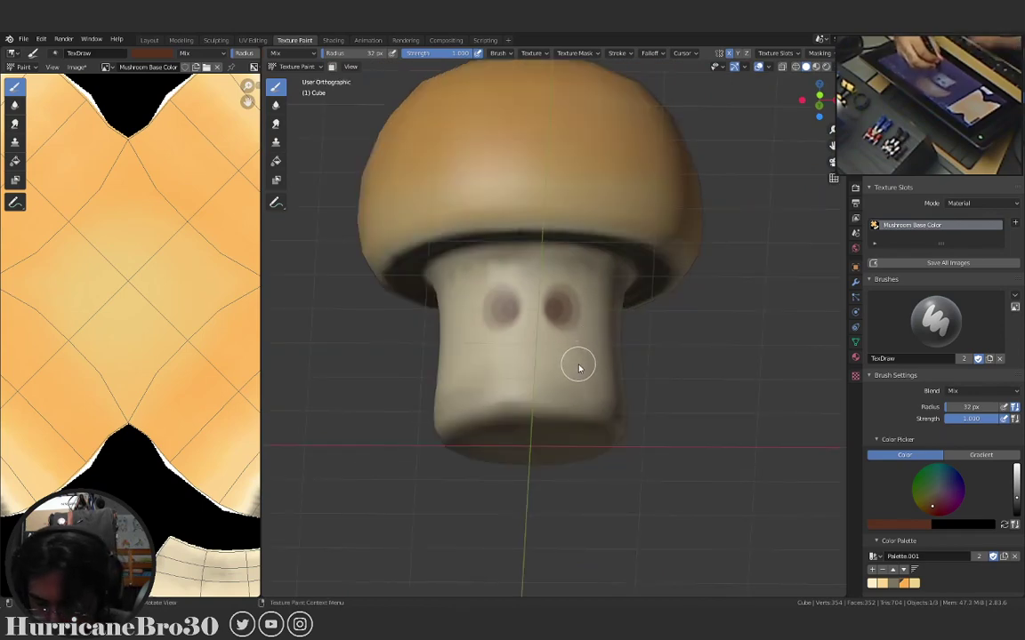
In a front perspective view, try dots and a wavy mouth below the eyes, then undo them.
key("KP_1")
scroll(545, 391, "up", 2)
scroll(551, 358, "up", 4)
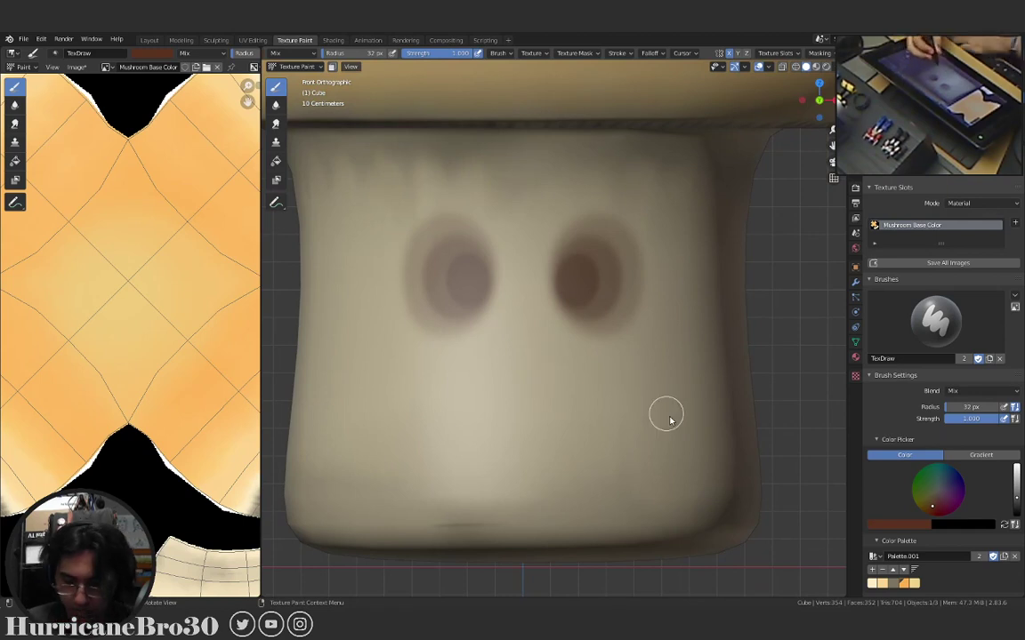
key("KP_5")
scroll(551, 368, "down", 2)
scroll(545, 415, "down", 2)
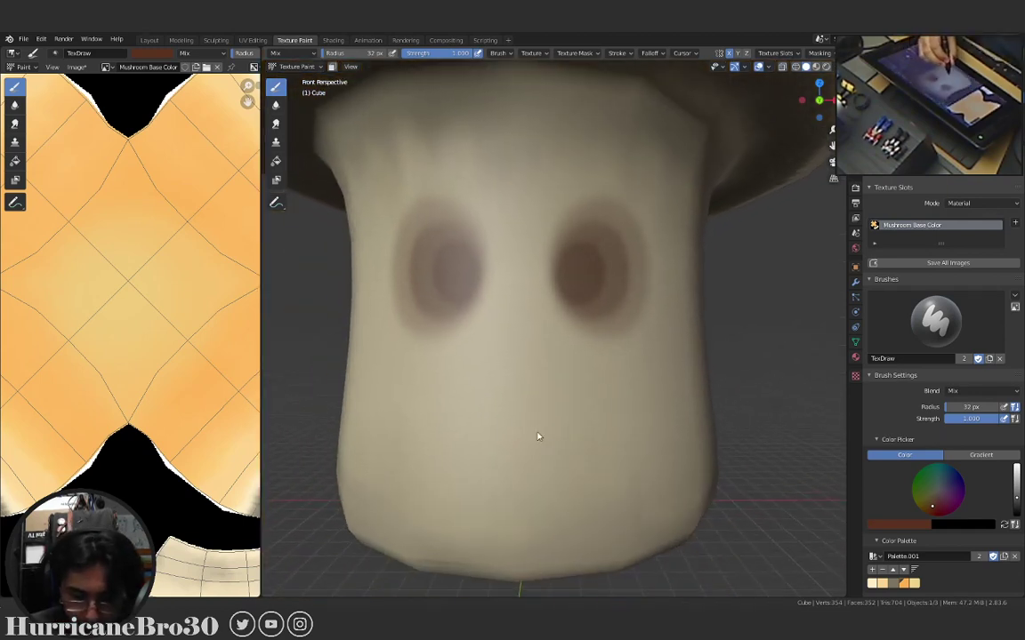
left_click(565, 418)
left_click(467, 419)
left_click_drag(450, 419, 560, 418)
key("ctrl+z")
left_click_drag(469, 406, 583, 413)
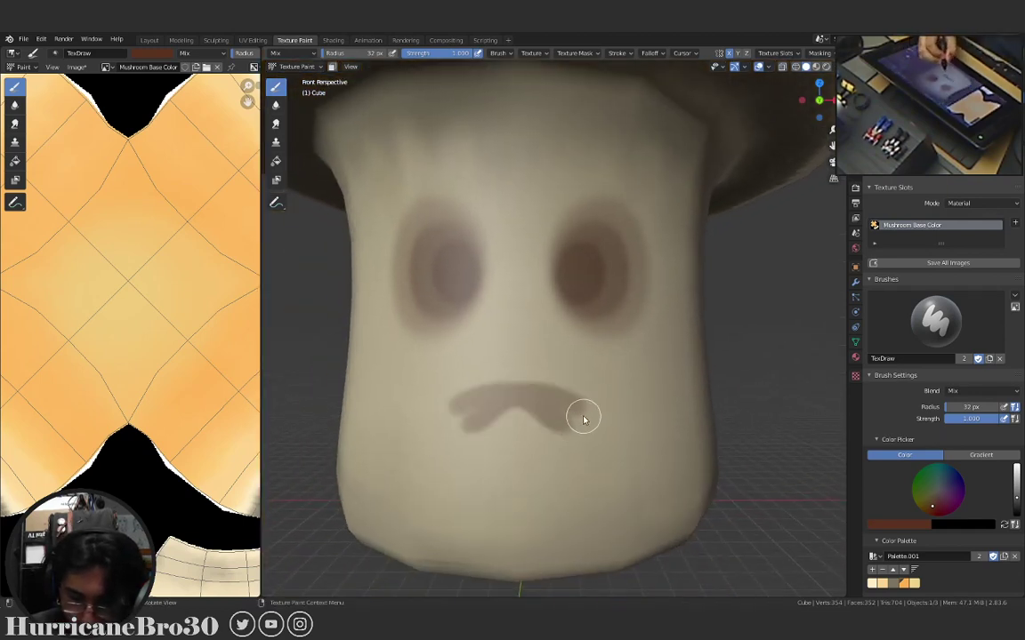
key("ctrl+z")
key("ctrl+z")
key("ctrl+z")
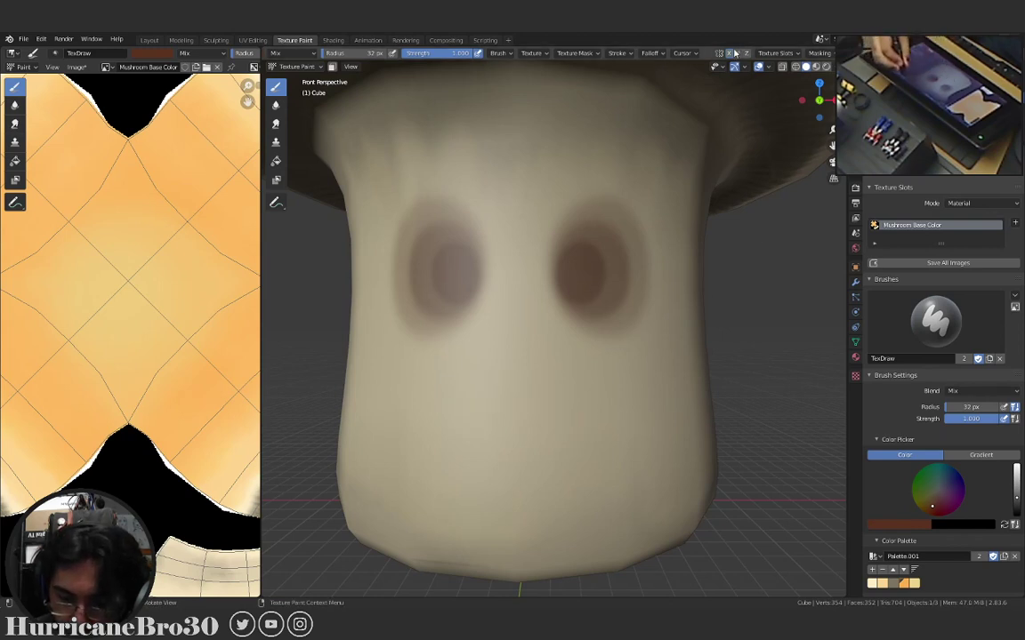
Try frown and short mouth lines at 30 px and 70 px brush radius, undoing each.
key("bracketleft")
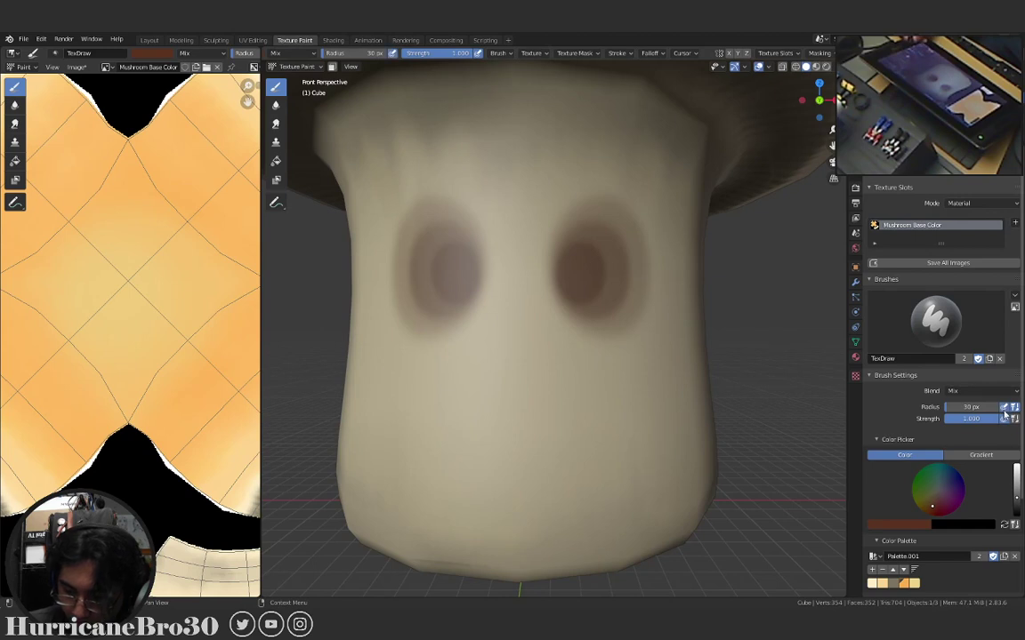
mouse_move(459, 442)
left_mouse_down()
mouse_move(535, 415)
mouse_move(581, 441)
left_mouse_up()
key("ctrl+z")
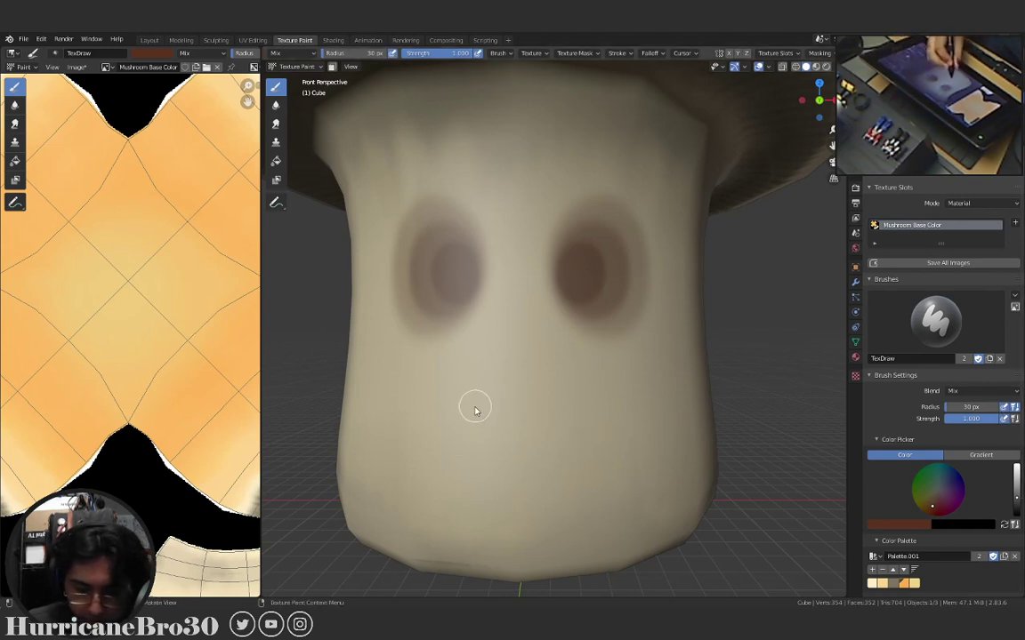
key("bracketright")
key("bracketright")
key("bracketright")
key("bracketright")
key("bracketright")
key("bracketright")
key("bracketright")
key("bracketright")
mouse_move(451, 420)
left_mouse_down()
mouse_move(559, 396)
mouse_move(583, 423)
left_mouse_up()
key("ctrl+z")
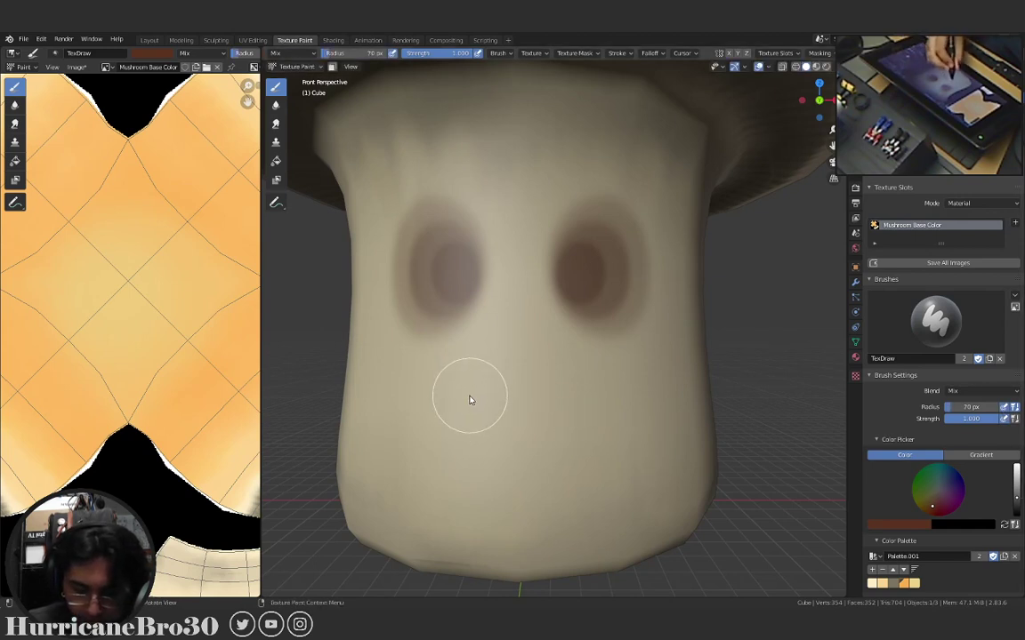
left_click_drag(456, 394, 549, 400)
key("ctrl+z")
left_click_drag(471, 398, 556, 391)
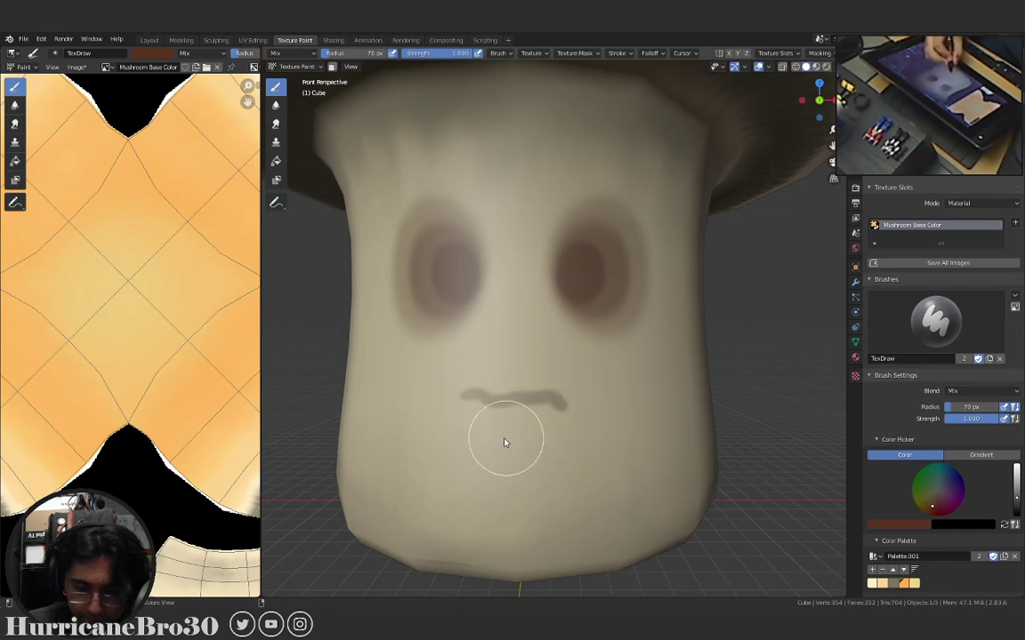
key("ctrl+z")
Paint and undo several wavy and diagonal mouth strokes below the eyes.
mouse_move(455, 394)
left_mouse_down()
mouse_move(514, 378)
mouse_move(571, 417)
left_mouse_up()
key("ctrl+z")
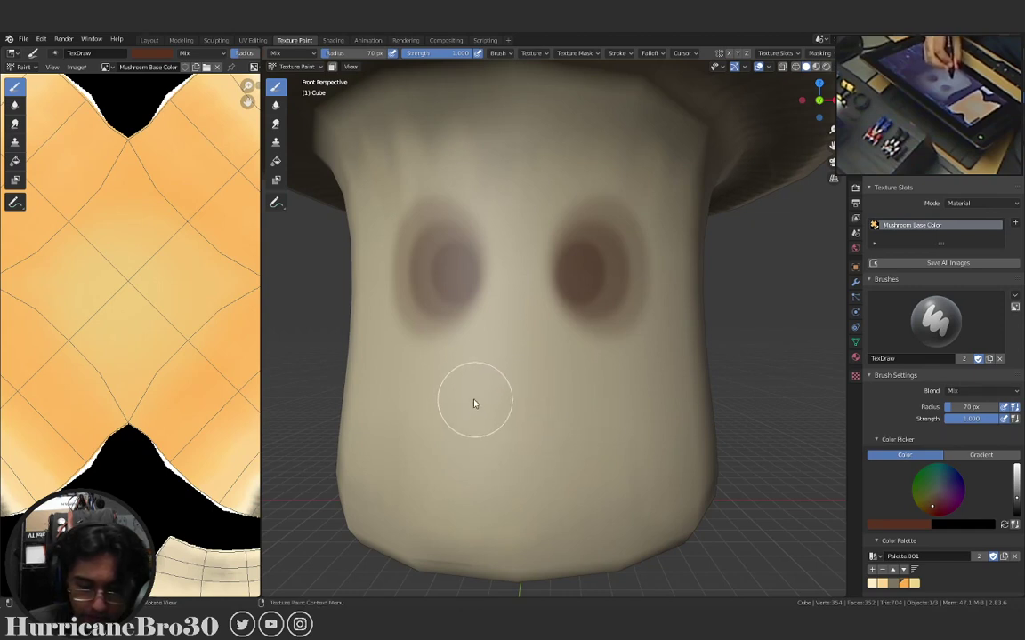
mouse_move(457, 393)
left_mouse_down()
mouse_move(502, 386)
mouse_move(562, 396)
left_mouse_up()
key("ctrl+z")
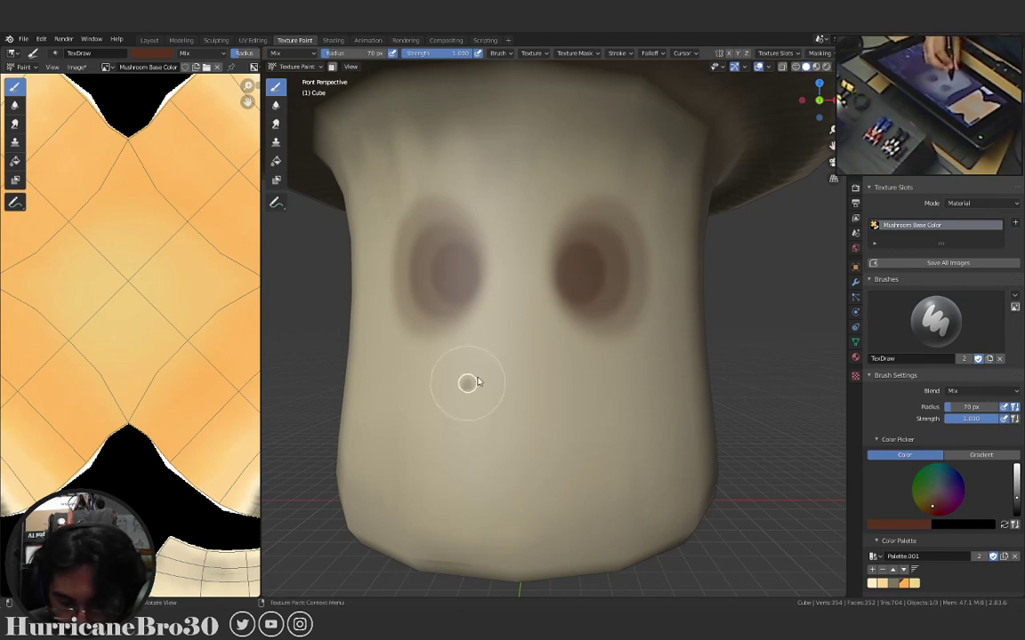
left_click_drag(457, 384, 537, 369)
key("ctrl+z")
mouse_move(464, 409)
left_mouse_down()
mouse_move(492, 375)
mouse_move(530, 375)
mouse_move(560, 400)
left_mouse_up()
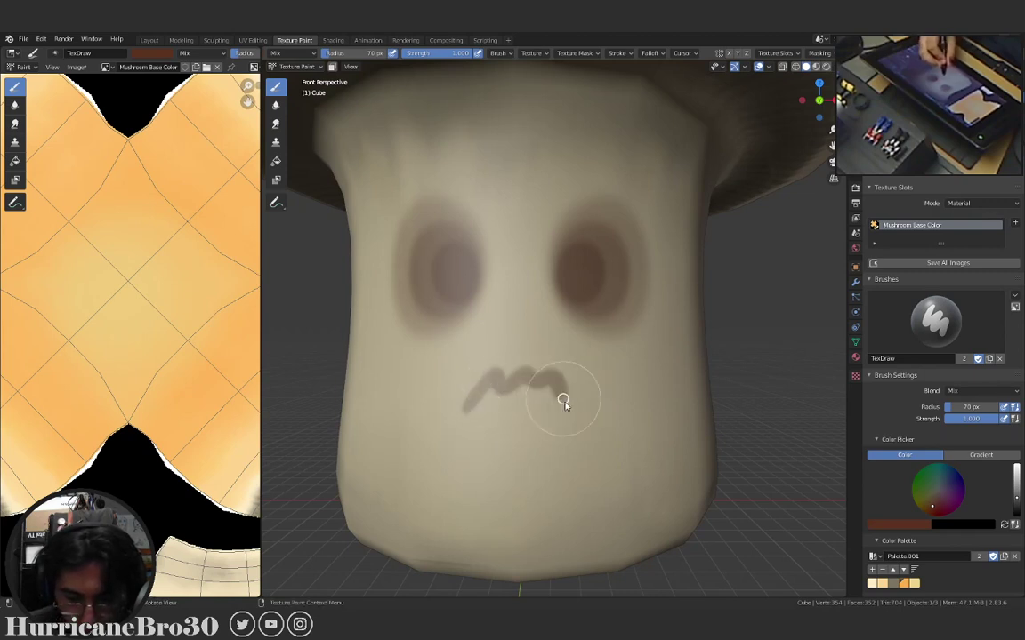
key("ctrl+z")
left_click_drag(485, 369, 562, 388)
key("ctrl+z")
Try a wavy mouth with a lower lip and a downturned mouth, clearing all of them.
mouse_move(468, 389)
left_mouse_down()
mouse_move(508, 379)
mouse_move(573, 400)
left_mouse_up()
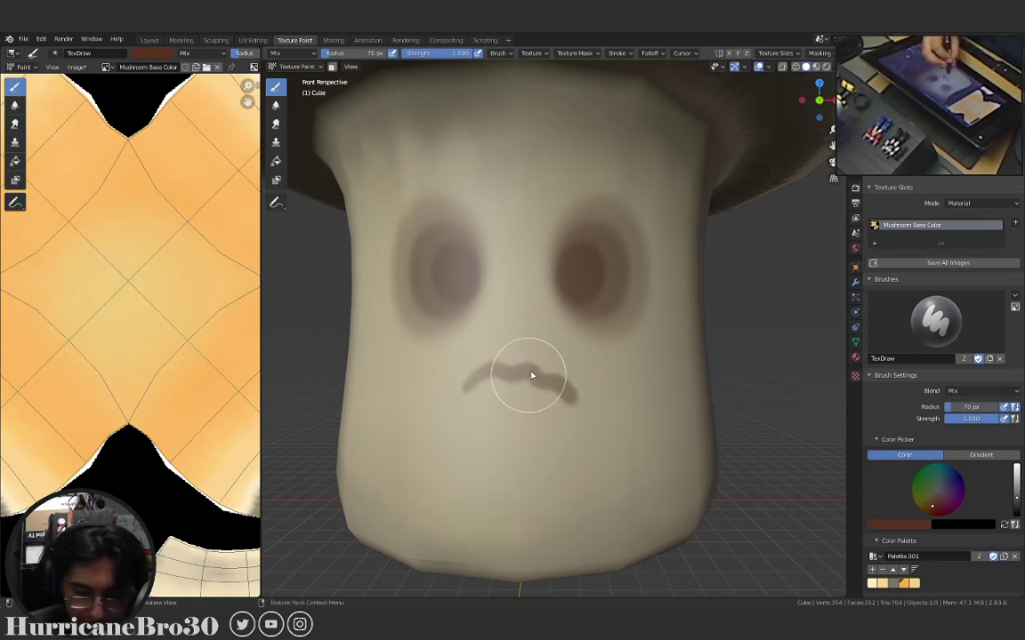
scroll(498, 413, "up", 1)
mouse_move(467, 390)
left_mouse_down()
mouse_move(457, 400)
mouse_move(492, 416)
mouse_move(545, 418)
left_mouse_up()
key("ctrl+z")
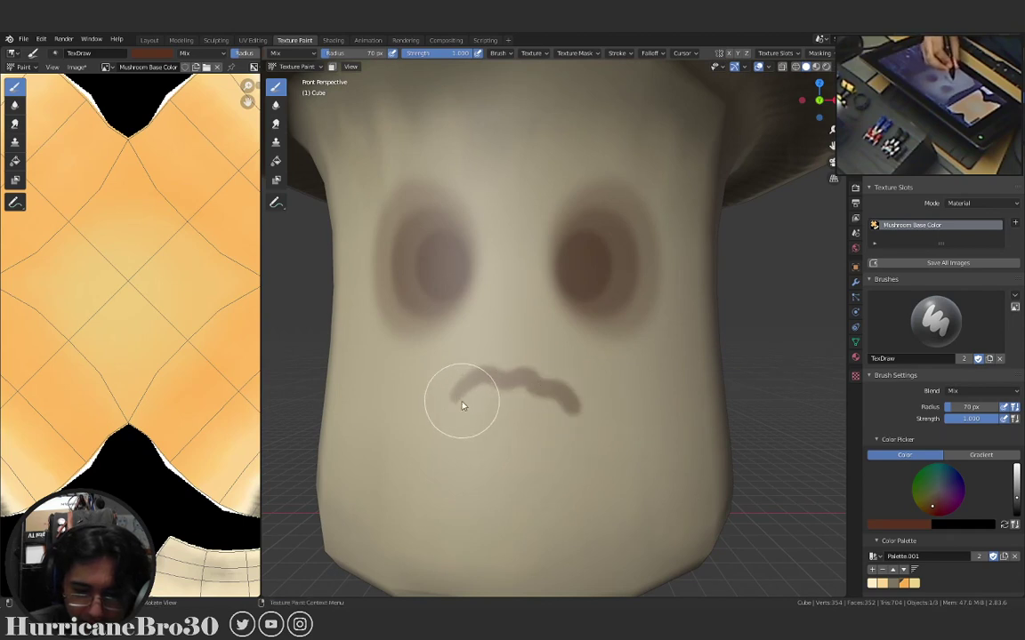
key("ctrl+z")
left_click_drag(448, 388, 568, 384)
key("ctrl+z")
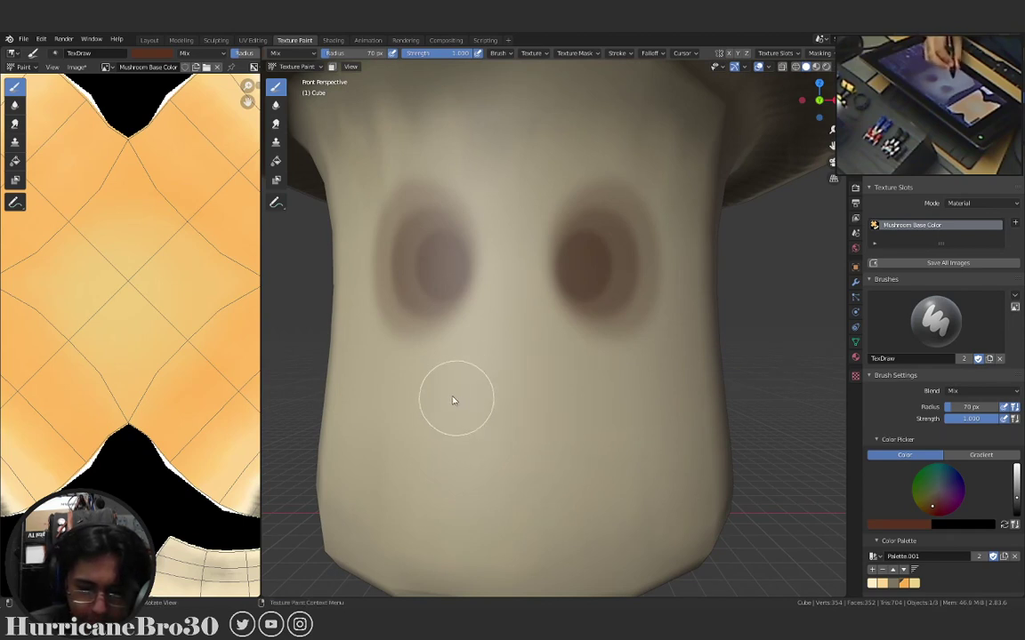
left_click_drag(446, 390, 587, 406)
key("ctrl+z")
Return to the front perspective view and try a frown below the eyes, undoing it.
key("KP_1")
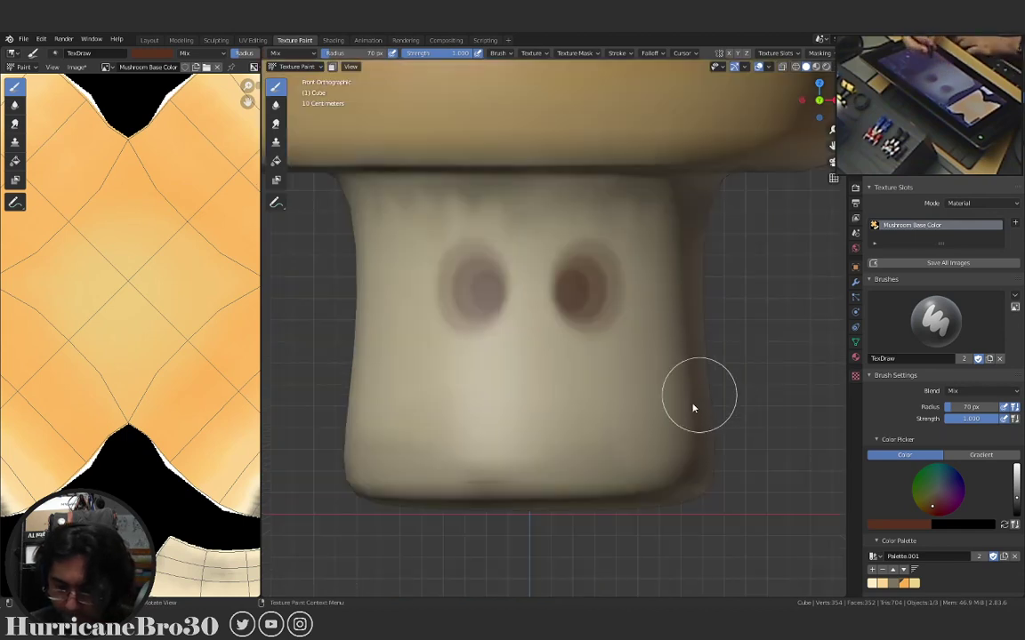
key("KP_5")
scroll(533, 359, "up", 5)
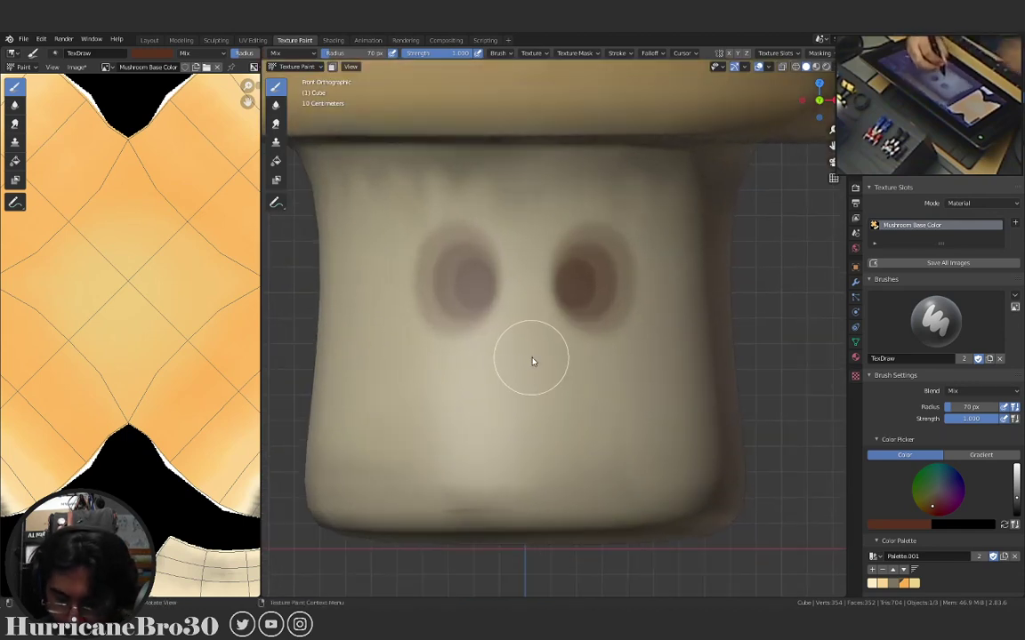
scroll(551, 430, "down", 4)
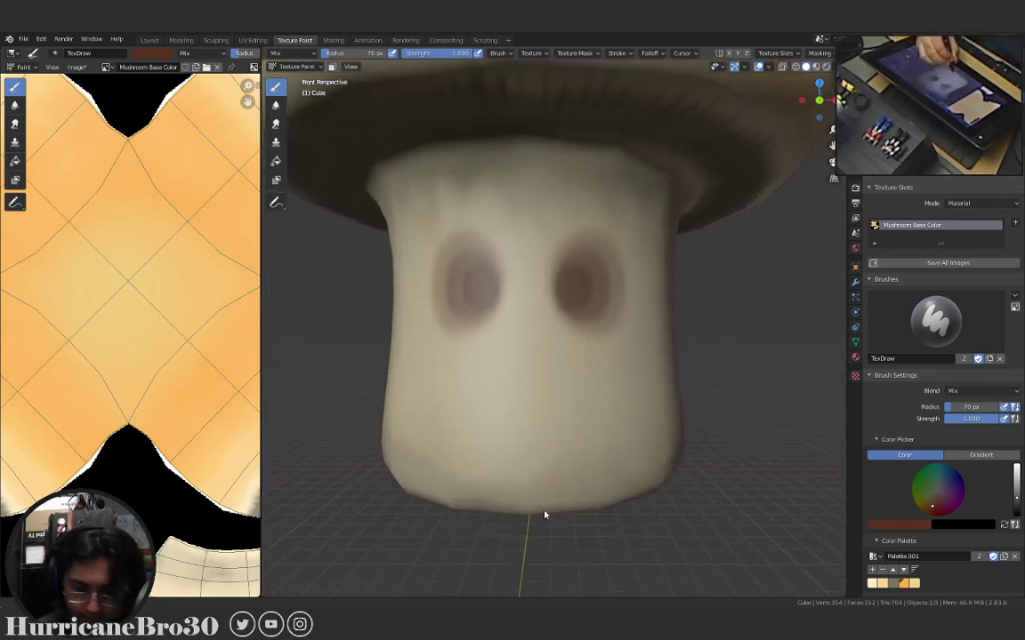
scroll(544, 507, "down", 3)
scroll(542, 480, "up", 4)
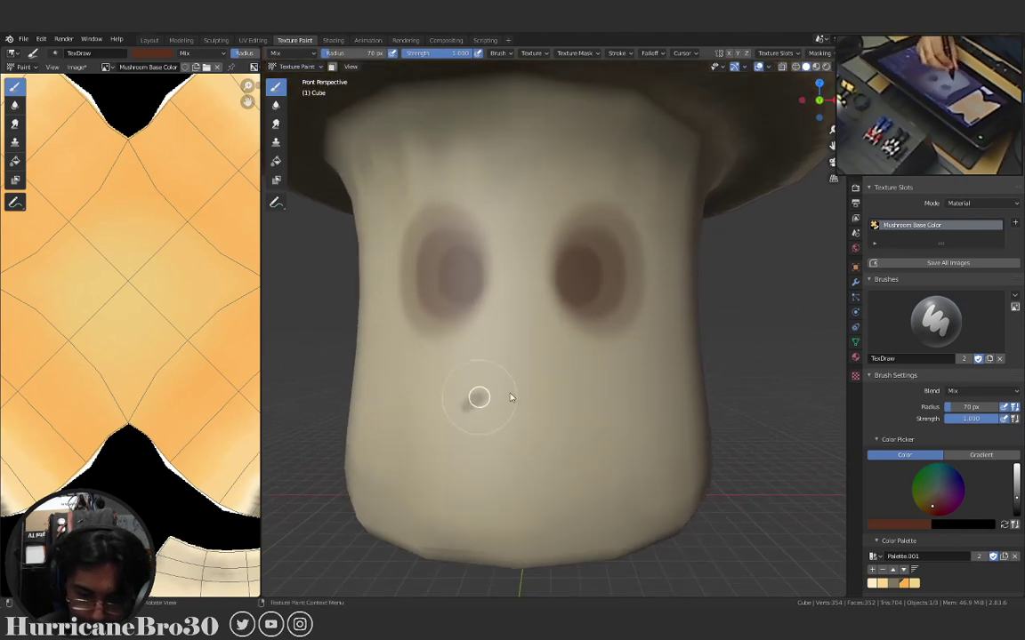
key("ctrl+z")
left_click_drag(478, 389, 547, 392)
key("ctrl+z")
key("ctrl+z")
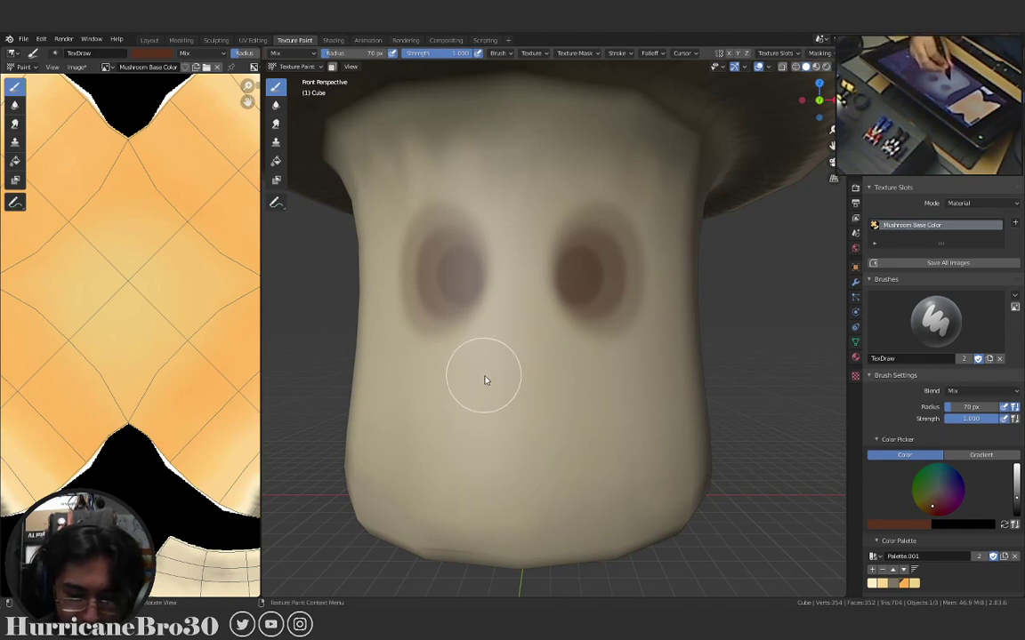
Retry flat and slanted frown strokes below the eyes, undoing each one.
key("ctrl+z")
left_click_drag(467, 384, 558, 384)
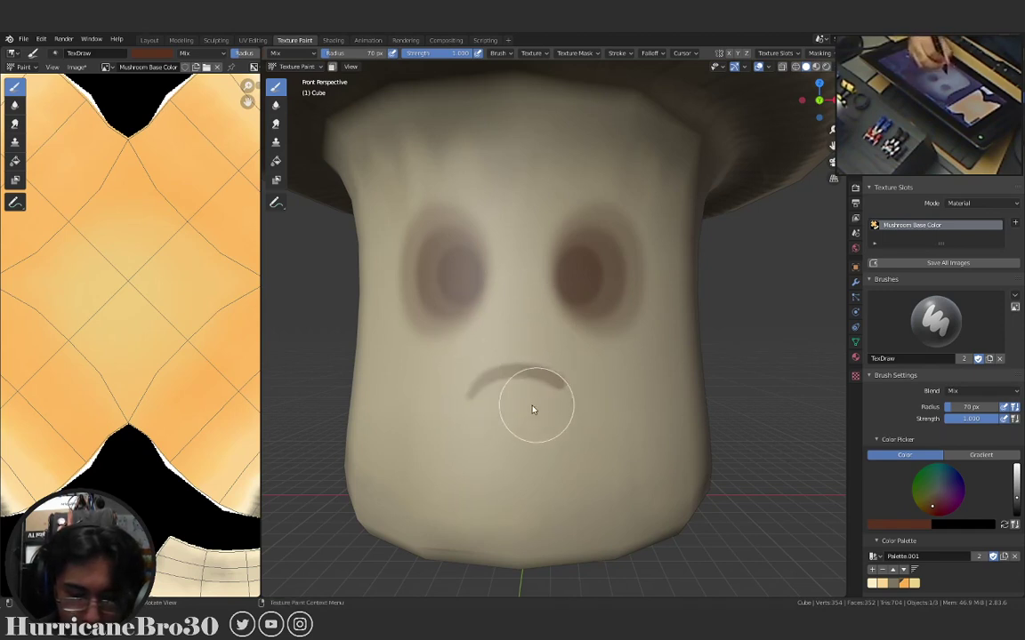
key("ctrl+z")
left_click_drag(467, 383, 557, 384)
key("ctrl+z")
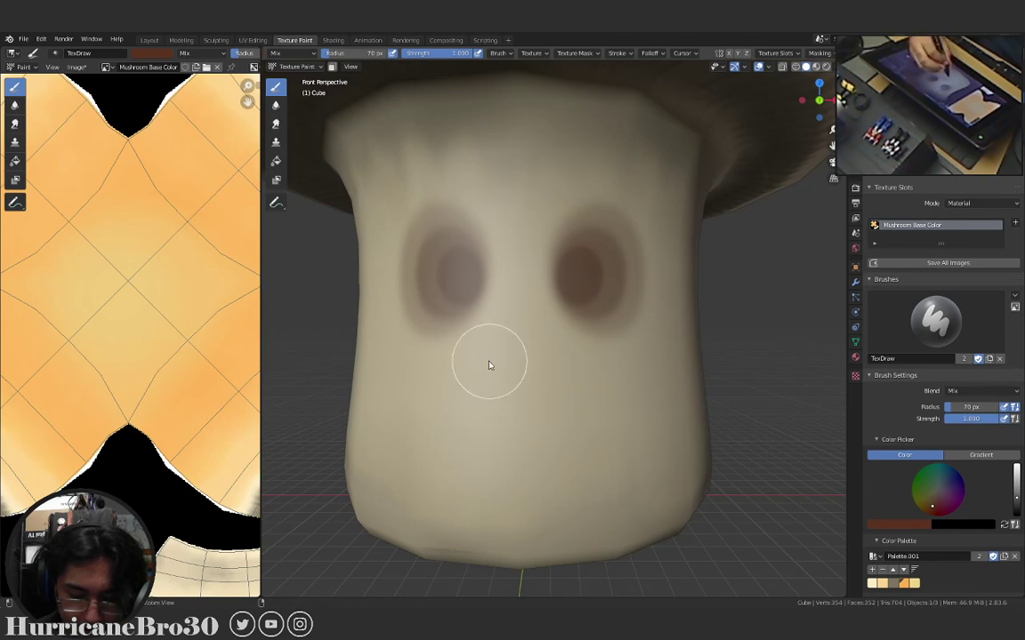
mouse_move(465, 395)
left_mouse_down()
mouse_move(545, 365)
mouse_move(550, 372)
mouse_move(523, 359)
mouse_move(567, 377)
left_mouse_up()
key("ctrl+z")
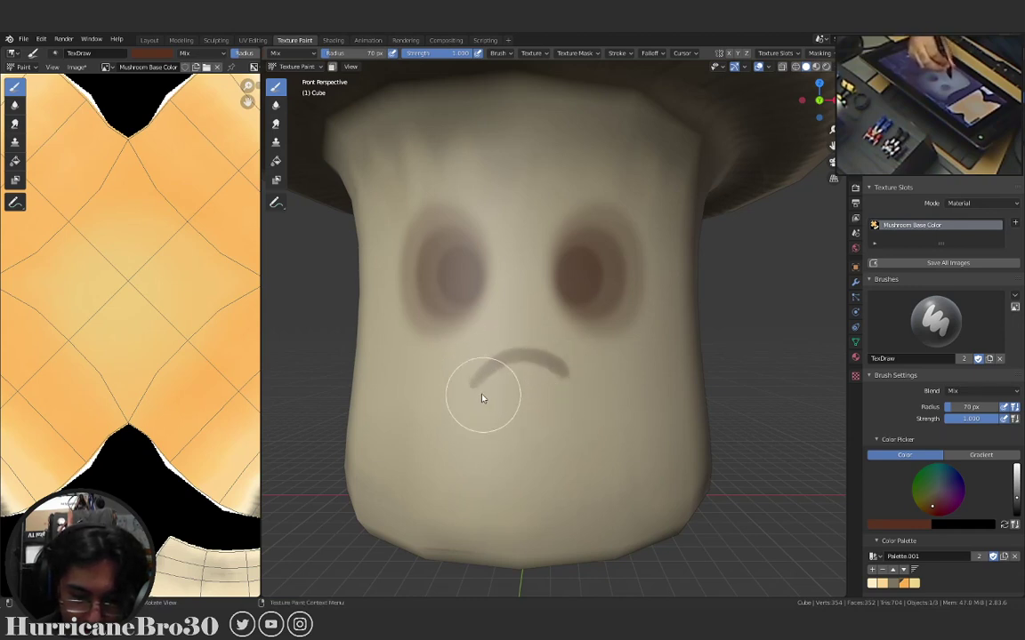
Try curled and closed-loop lower-lip strokes from the frown, then undo them with the frown.
mouse_move(479, 397)
left_mouse_down()
mouse_move(496, 457)
mouse_move(549, 435)
left_mouse_up()
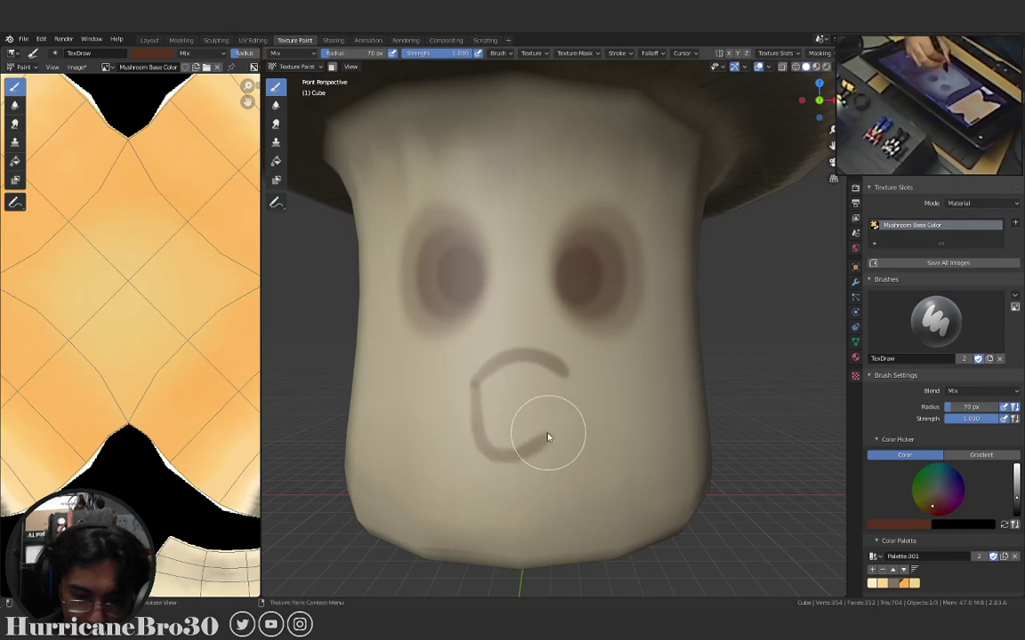
key("ctrl+z")
mouse_move(476, 384)
left_mouse_down()
mouse_move(480, 415)
mouse_move(562, 421)
left_mouse_up()
key("ctrl+z")
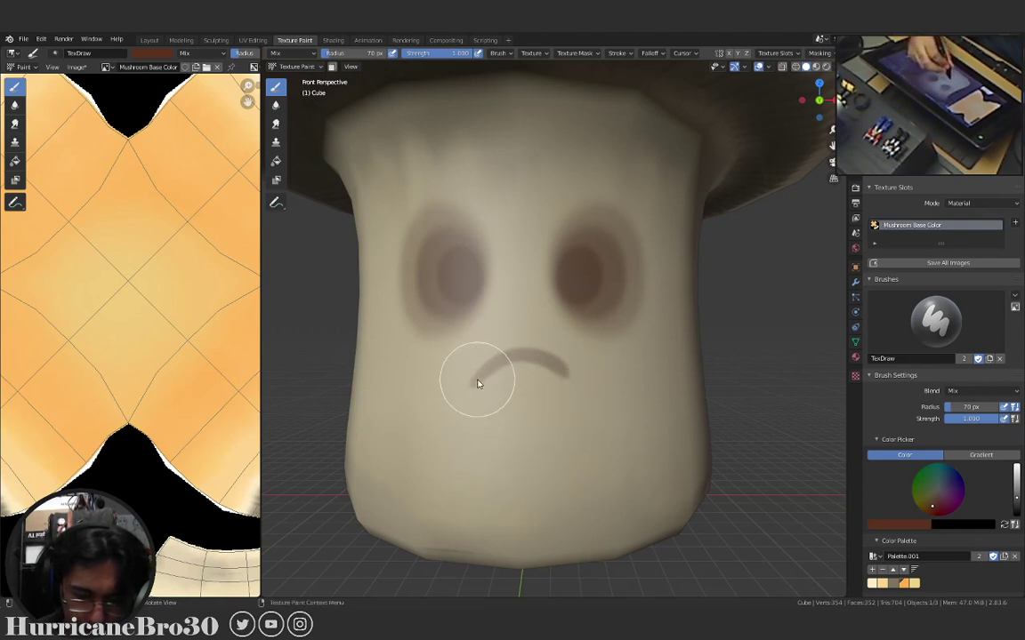
mouse_move(477, 383)
left_mouse_down()
mouse_move(480, 416)
mouse_move(538, 413)
left_mouse_up()
key("ctrl+z")
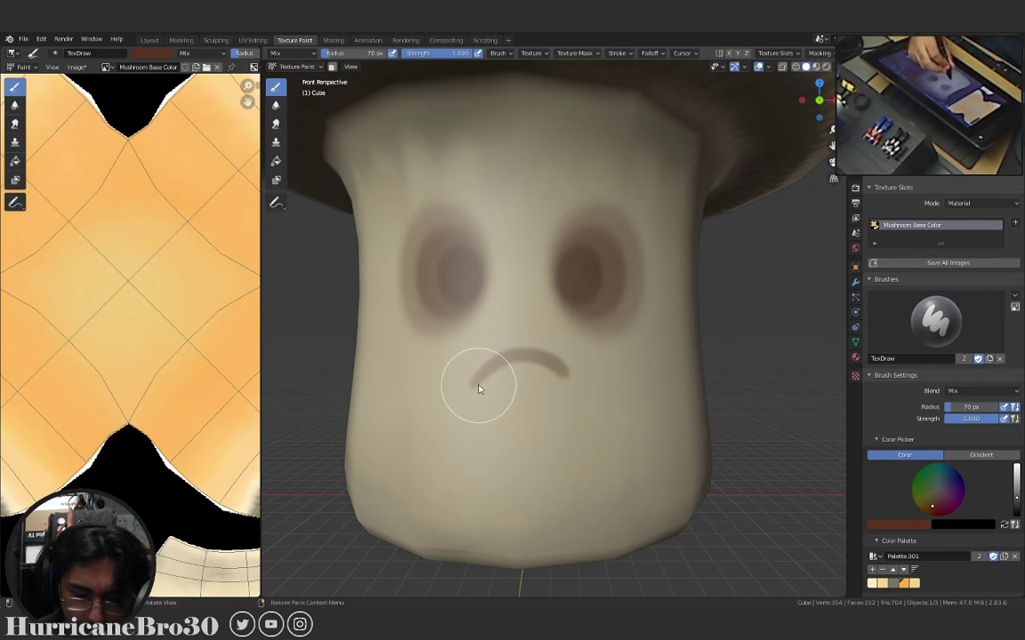
key("ctrl+z")
Try short horizontal, curved and loop-shaped mouth strokes, undoing each.
left_click_drag(468, 359, 559, 360)
key("ctrl+z")
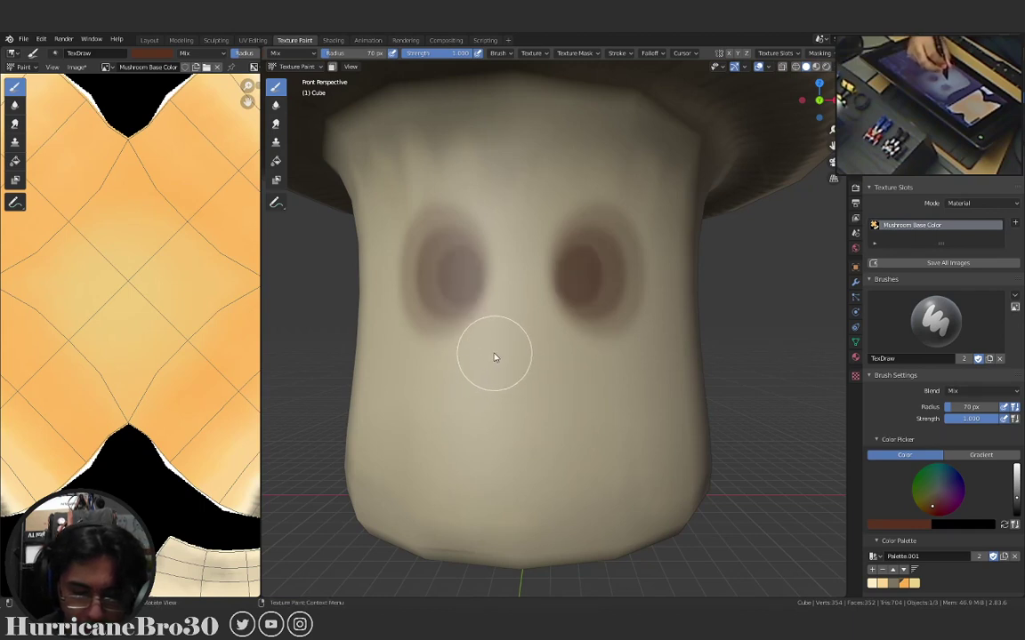
left_click_drag(487, 352, 554, 354)
key("ctrl+z")
mouse_move(489, 350)
left_mouse_down()
mouse_move(525, 350)
mouse_move(495, 352)
mouse_move(538, 366)
mouse_move(485, 359)
mouse_move(541, 358)
mouse_move(500, 345)
left_mouse_up()
key("ctrl+z")
key("ctrl+z")
key("ctrl+z")
left_click_drag(492, 418, 541, 412)
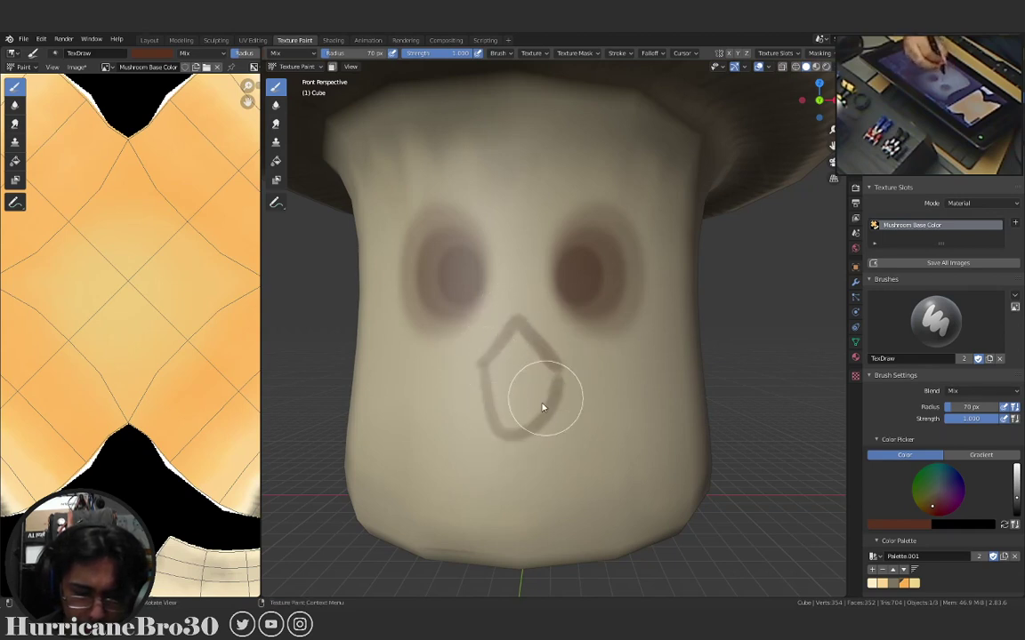
key("ctrl+z")
key("ctrl+z")
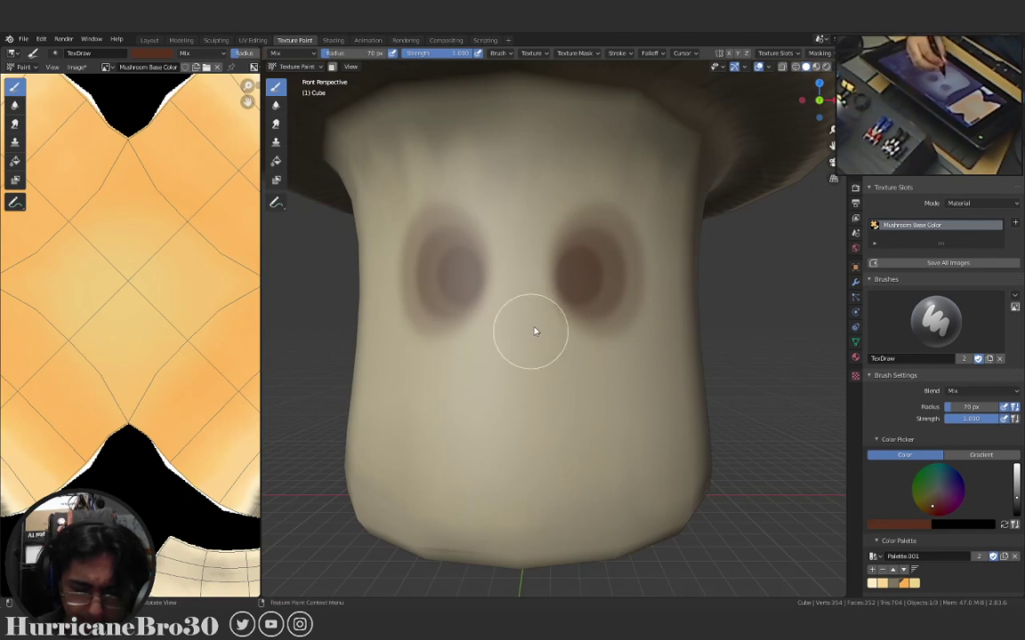
mouse_move(487, 361)
left_mouse_down()
mouse_move(523, 349)
mouse_move(503, 366)
left_mouse_up()
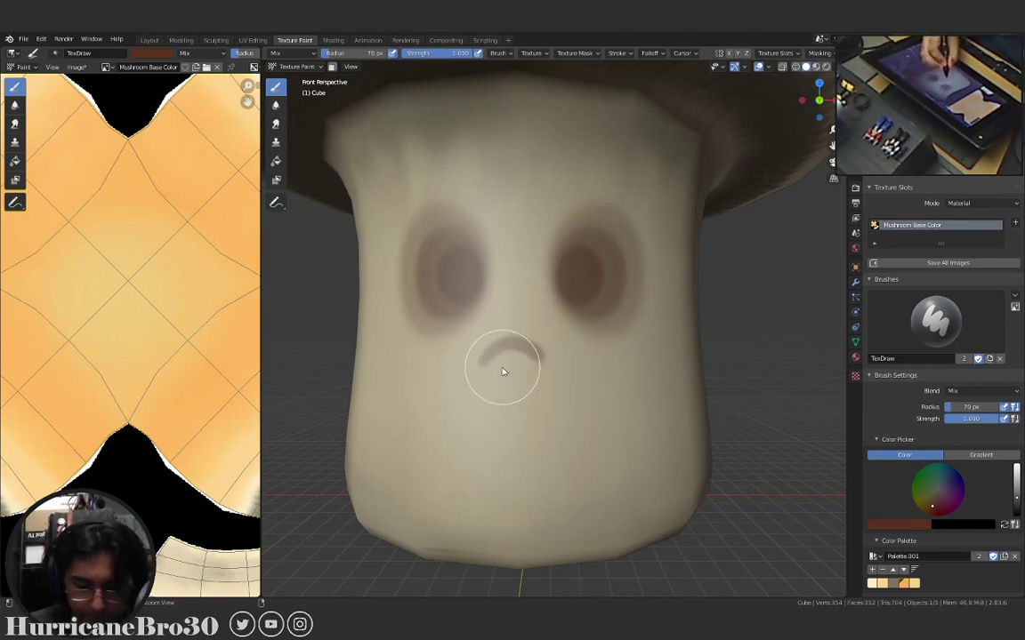
key("ctrl+z")
key("ctrl+z")
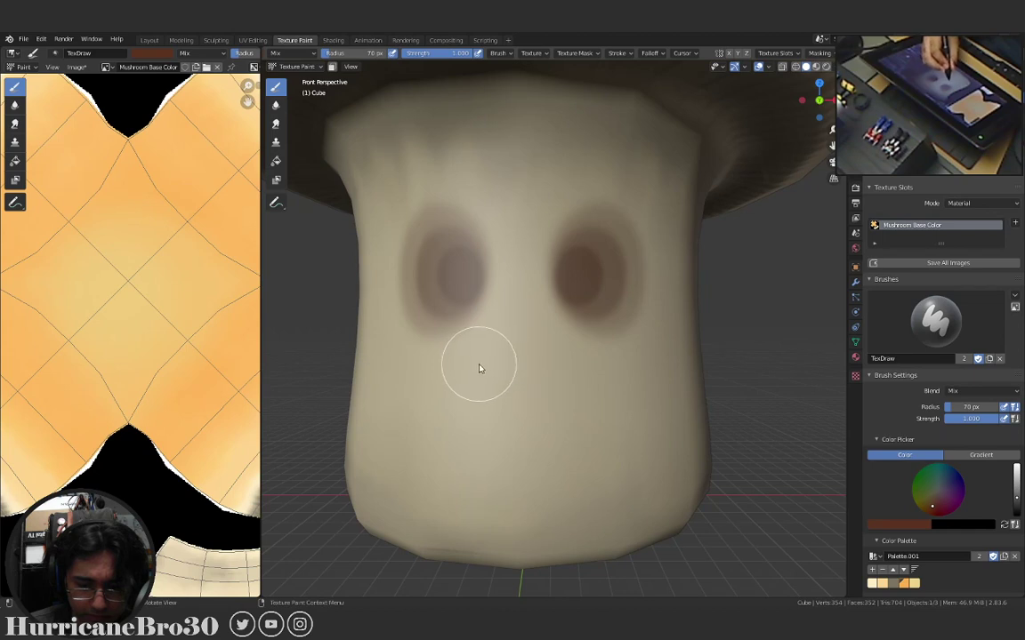
left_click_drag(501, 369, 544, 369)
key("ctrl+z")
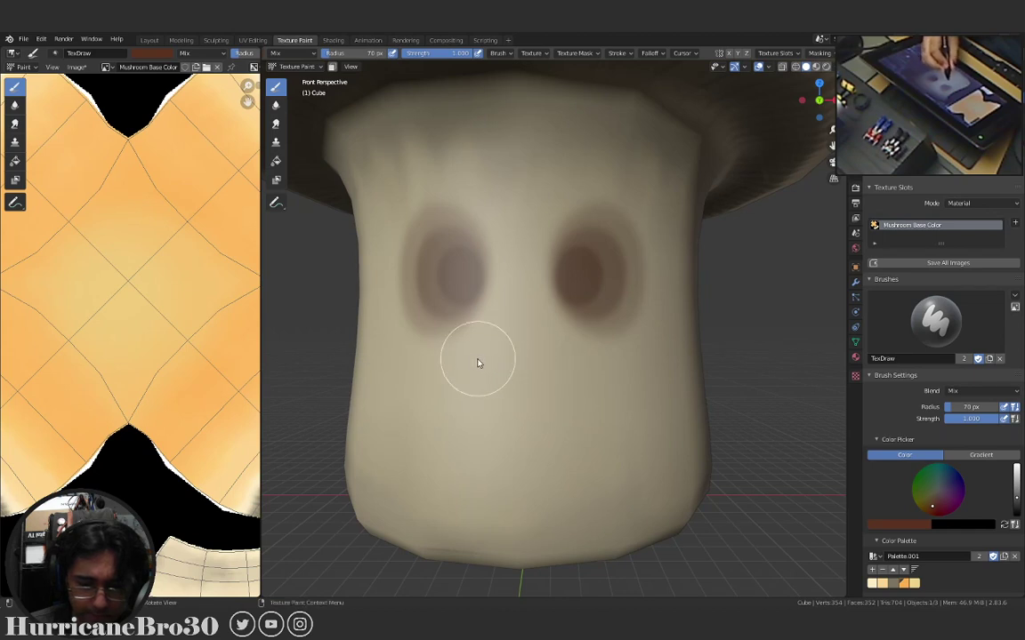
Paint the mouth line and hook both ends downward into wavy closed lips.
left_click_drag(474, 364, 548, 358)
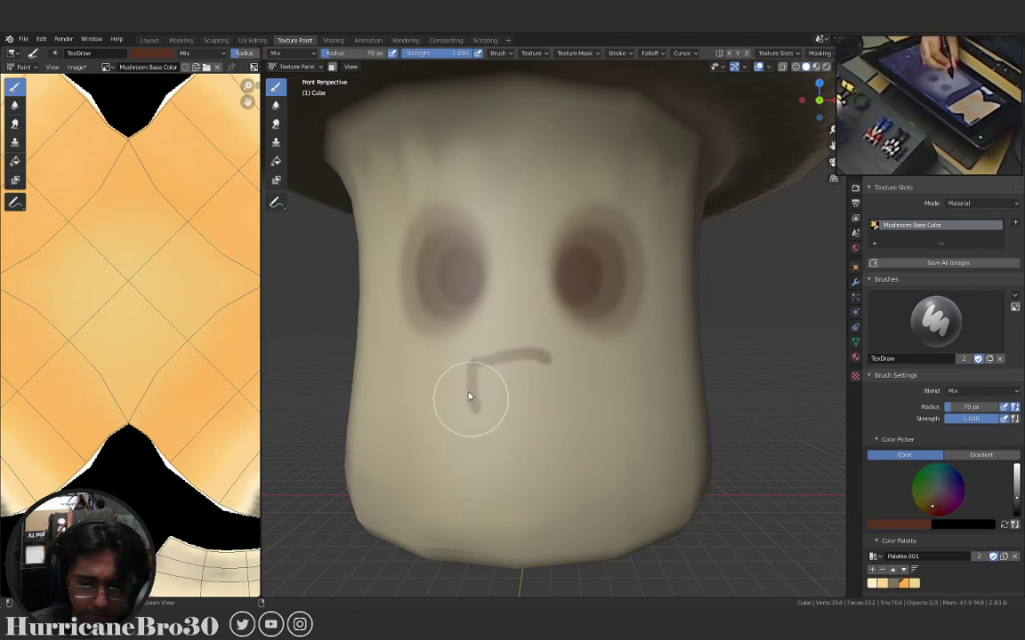
key("ctrl+z")
key("ctrl+z")
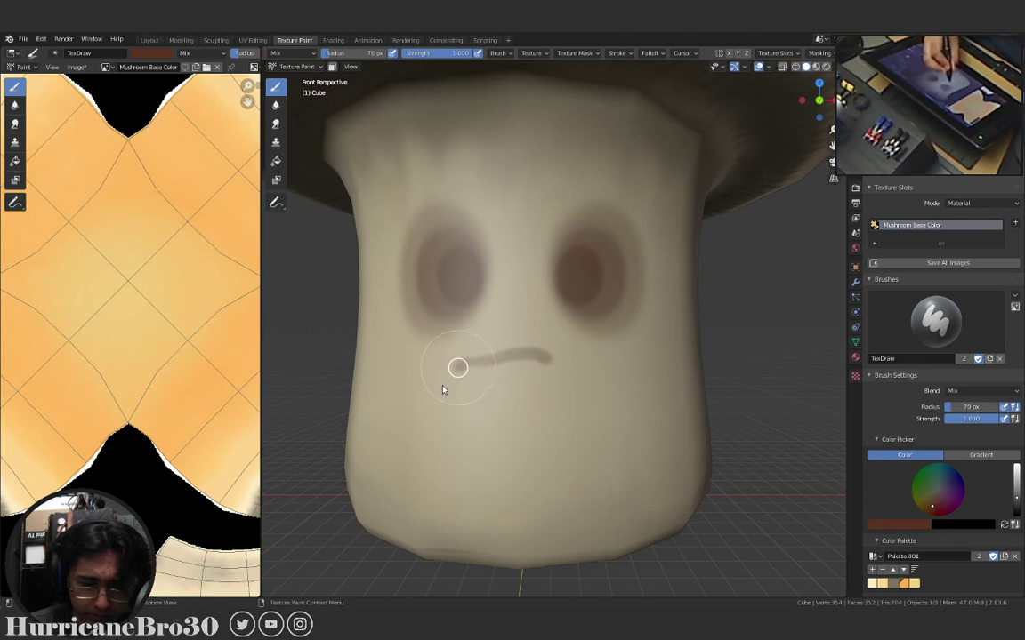
mouse_move(435, 407)
left_mouse_down()
mouse_move(493, 405)
mouse_move(559, 365)
left_mouse_up()
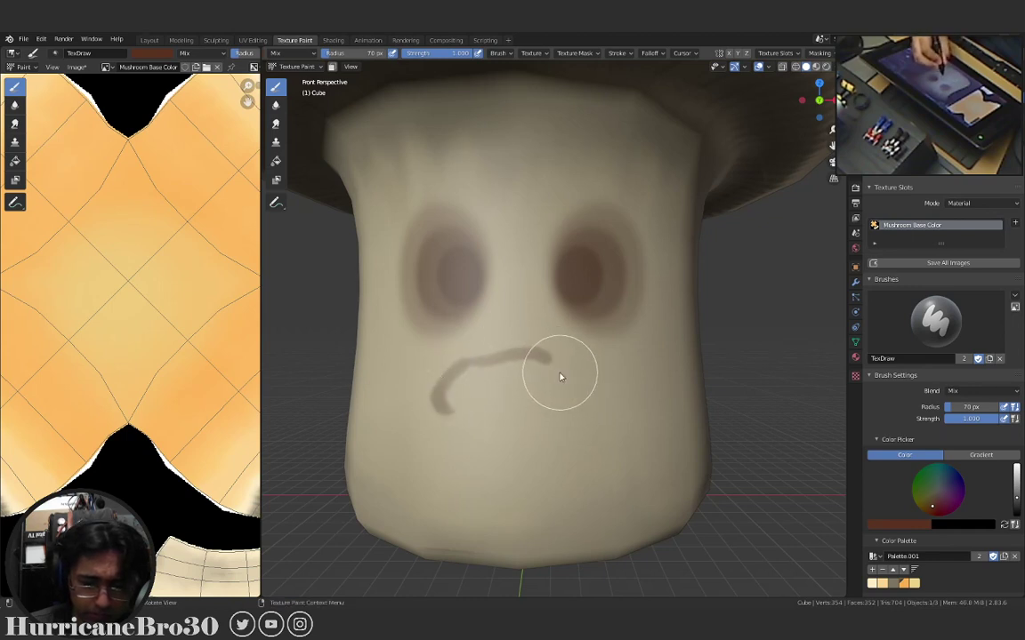
key("ctrl+z")
key("ctrl+z")
left_click_drag(469, 368, 449, 396)
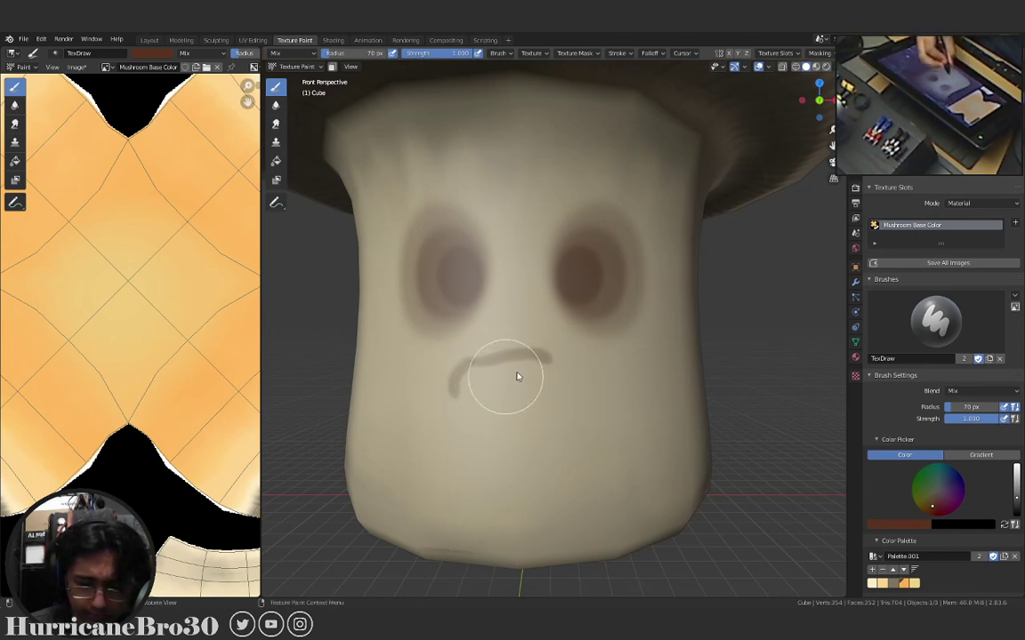
left_click_drag(550, 358, 569, 384)
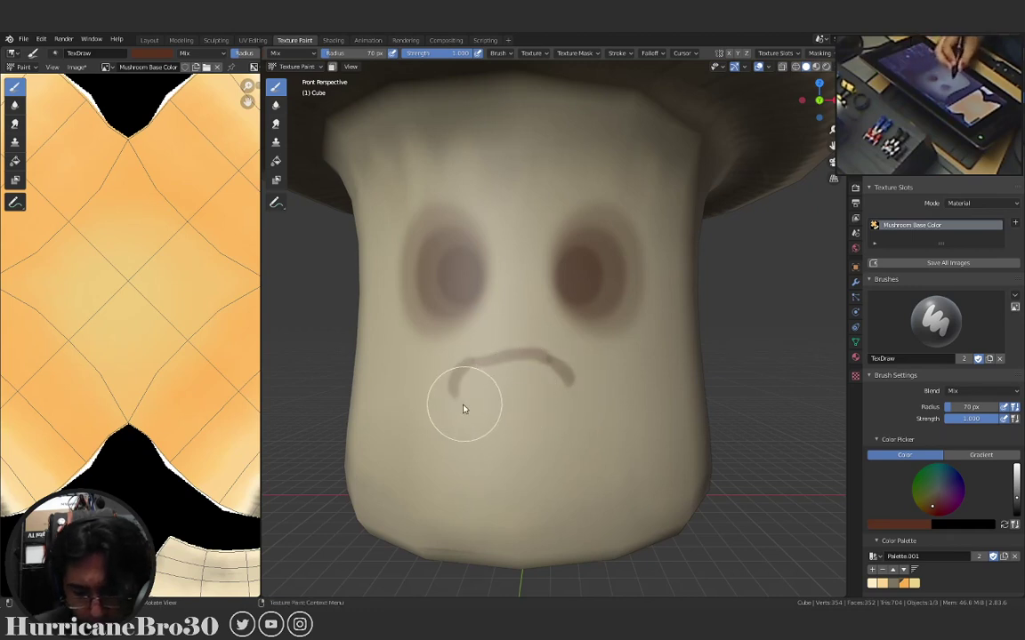
mouse_move(462, 409)
left_mouse_down()
mouse_move(555, 381)
mouse_move(454, 393)
mouse_move(569, 382)
left_mouse_up()
key("ctrl+z")
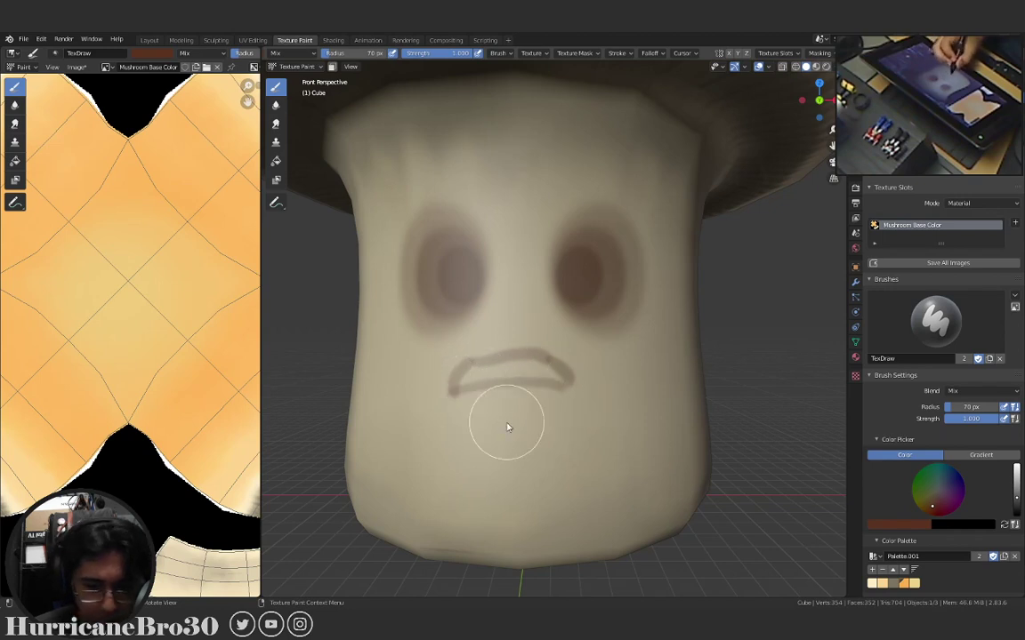
mouse_move(539, 330)
middle_mouse_down()
mouse_move(564, 402)
mouse_move(651, 408)
mouse_move(512, 423)
mouse_move(601, 386)
mouse_move(562, 397)
mouse_move(582, 375)
mouse_move(573, 421)
middle_mouse_up()
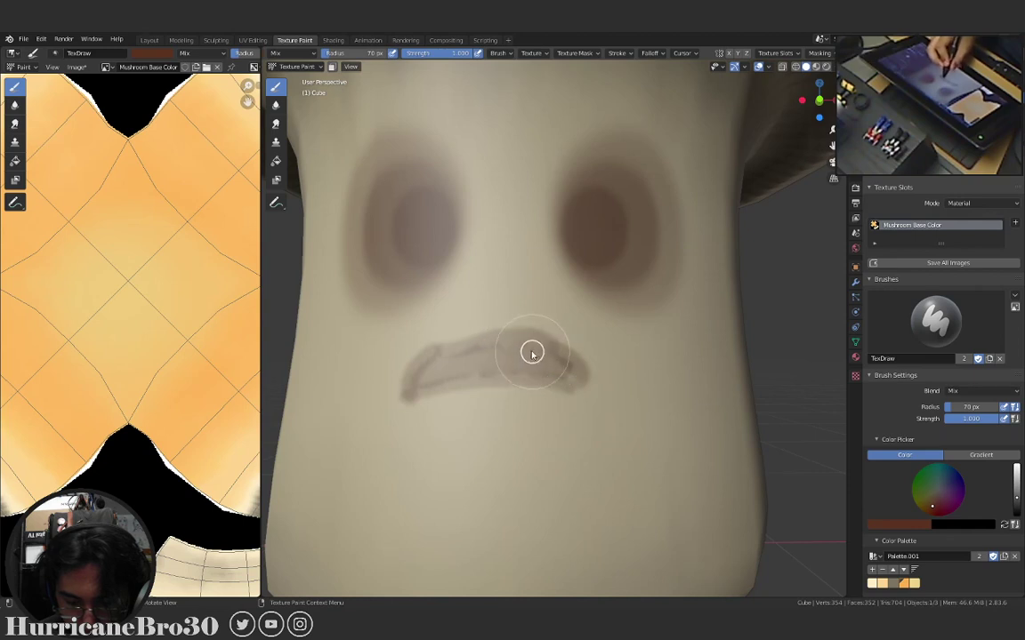
Fill the mouth stroke in solid brown, zoom in on it, and pick the Smear tool.
scroll(491, 367, "up", 2)
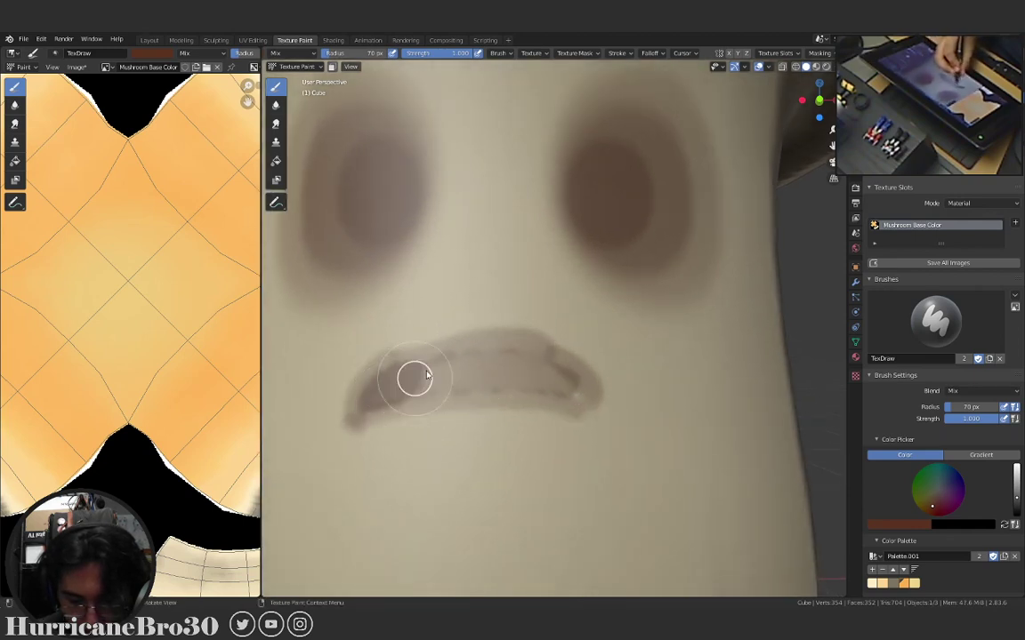
mouse_move(453, 372)
left_mouse_down()
mouse_move(488, 373)
mouse_move(482, 392)
mouse_move(545, 380)
mouse_move(546, 391)
mouse_move(573, 395)
left_mouse_up()
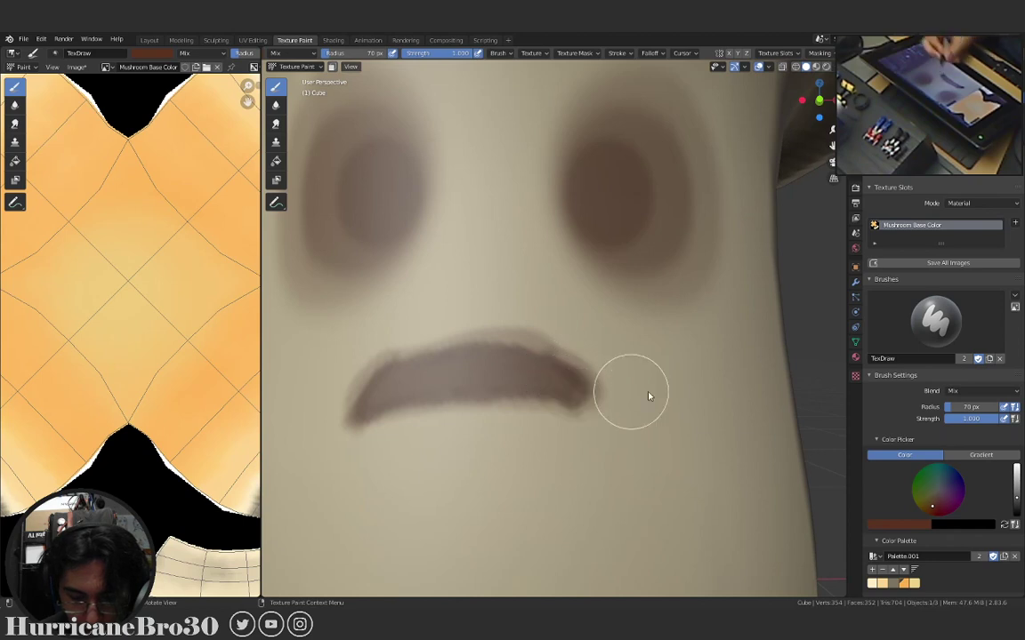
mouse_move(584, 402)
middle_mouse_down()
mouse_move(681, 414)
mouse_move(604, 417)
mouse_move(612, 426)
middle_mouse_up()
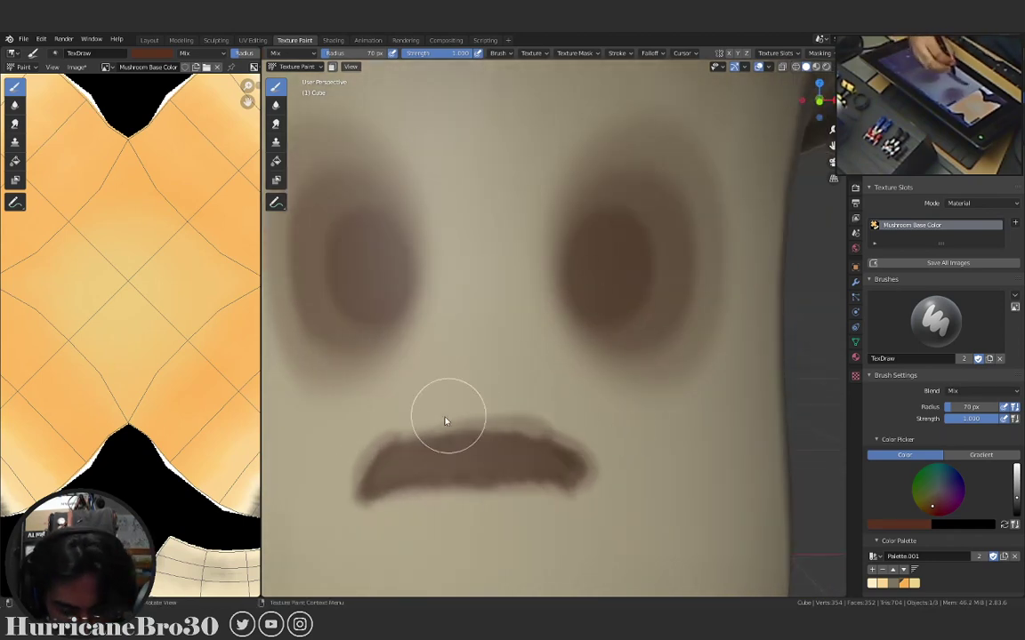
scroll(400, 458, "up", 6)
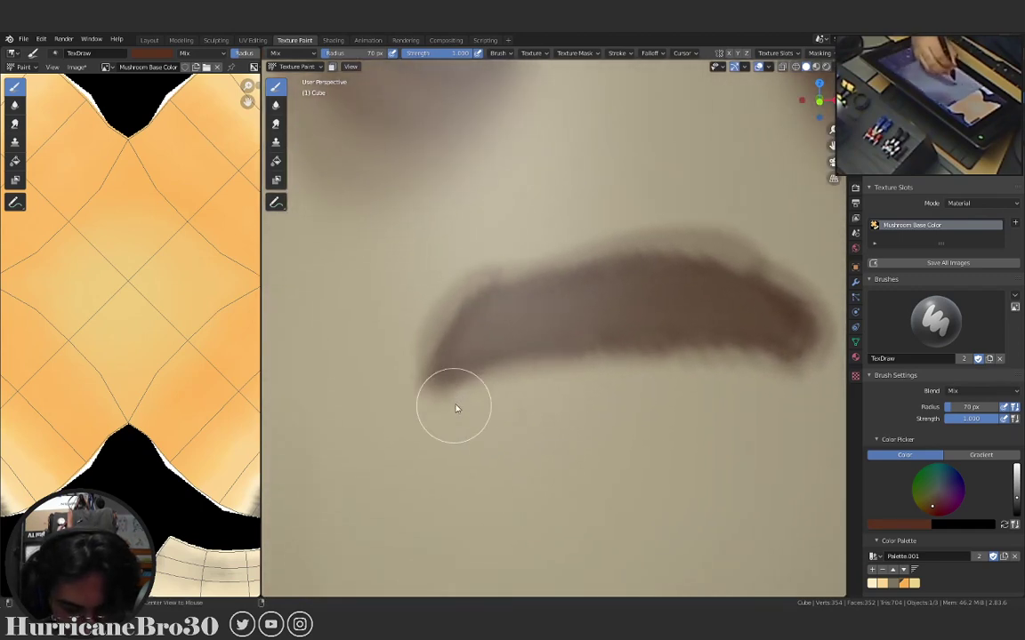
scroll(458, 392, "up", 2)
left_click(274, 124)
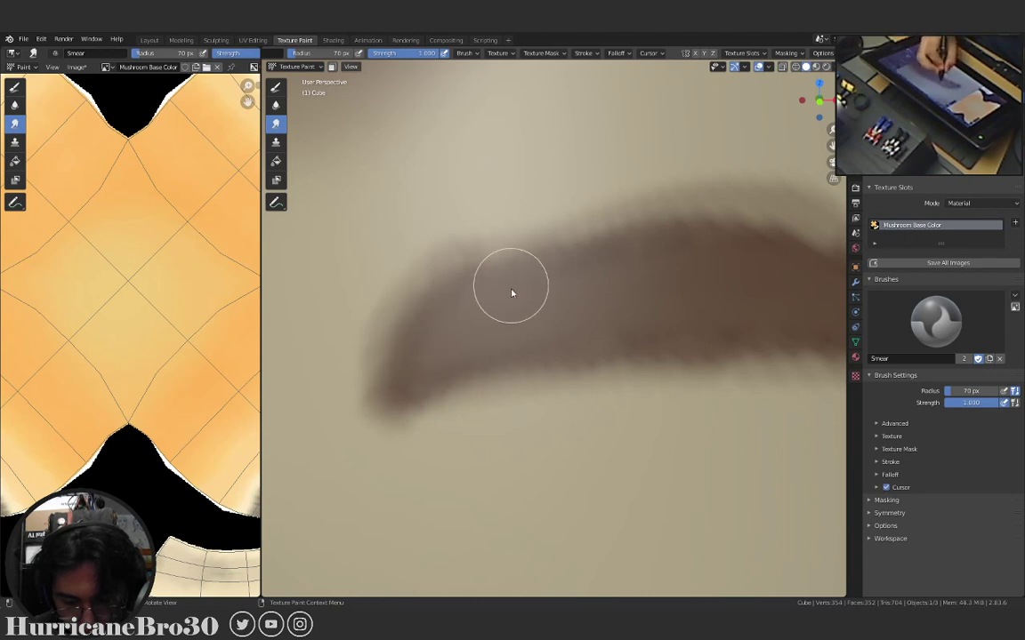
Raise the Smear brush to 93 px and smudge the mouth's upper edge and end into a tapered arch.
key("bracketright")
key("bracketright")
key("bracketright")
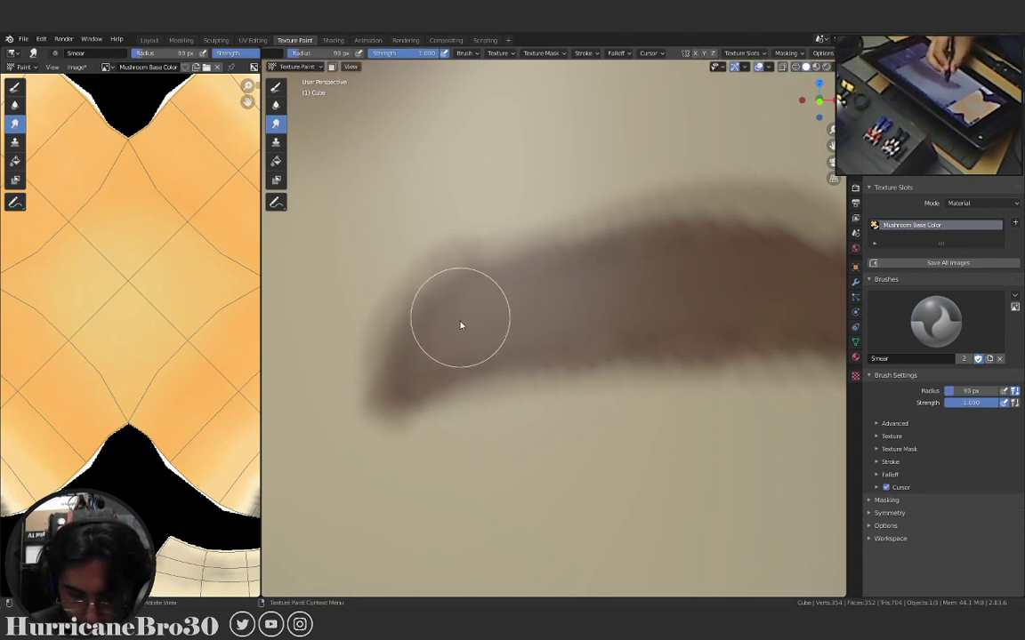
mouse_move(569, 328)
middle_mouse_down()
mouse_move(529, 371)
mouse_move(378, 382)
middle_mouse_up()
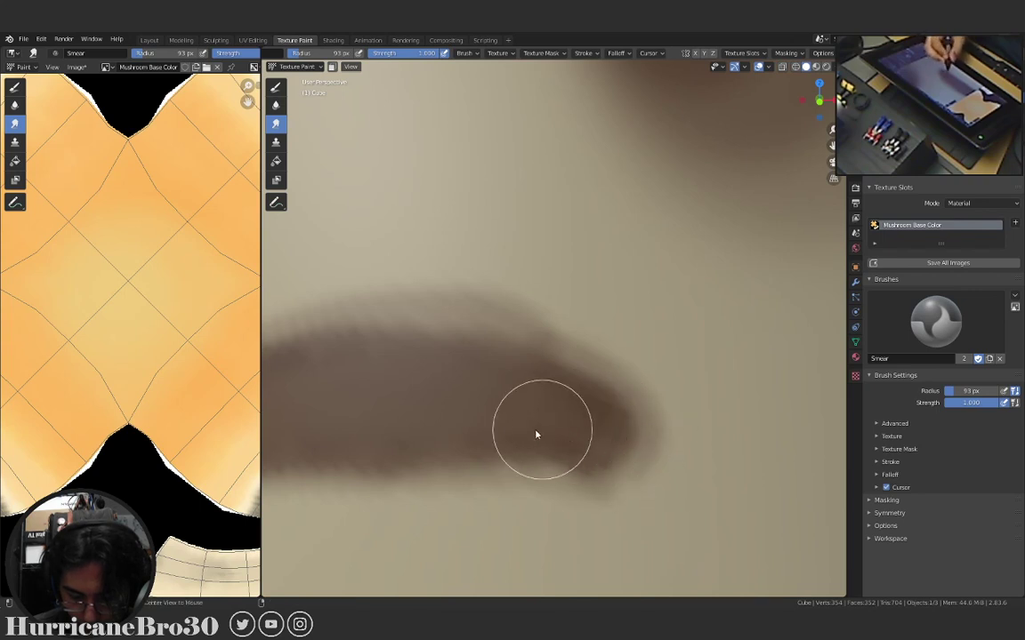
scroll(498, 458, "down", 4)
mouse_move(480, 473)
middle_mouse_down()
mouse_move(512, 467)
mouse_move(574, 380)
middle_mouse_up()
scroll(622, 360, "up", 4)
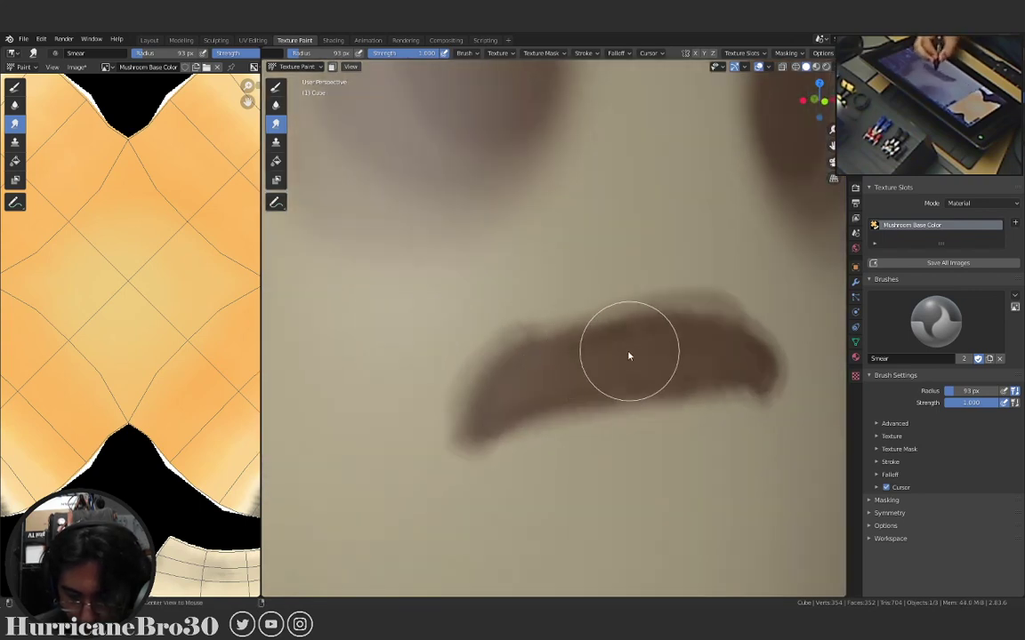
scroll(629, 356, "up", 2)
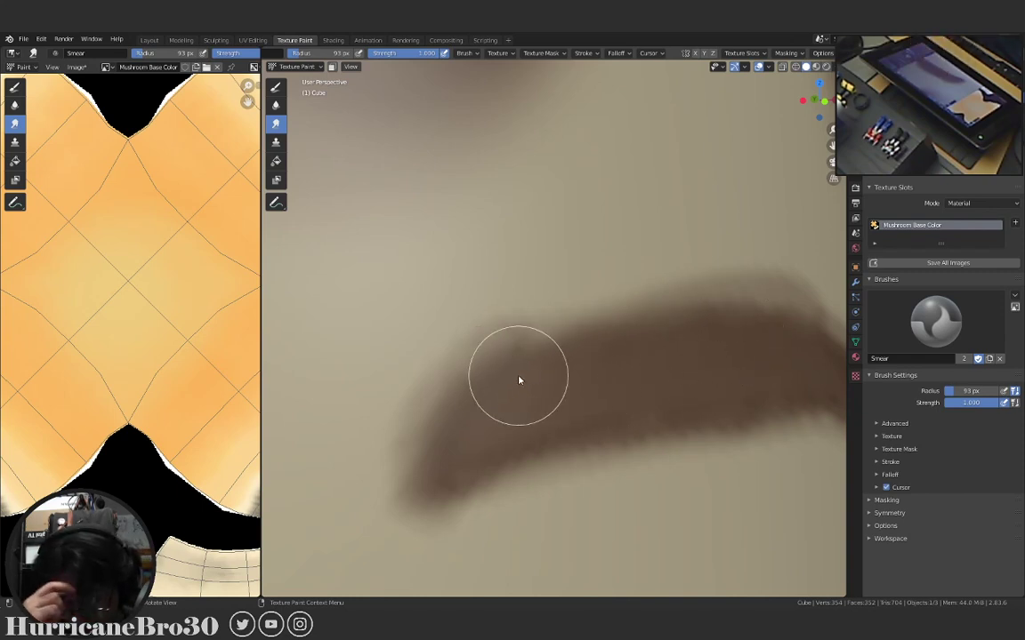
mouse_move(521, 380)
left_mouse_down()
mouse_move(588, 395)
mouse_move(579, 405)
mouse_move(602, 394)
mouse_move(566, 428)
left_mouse_up()
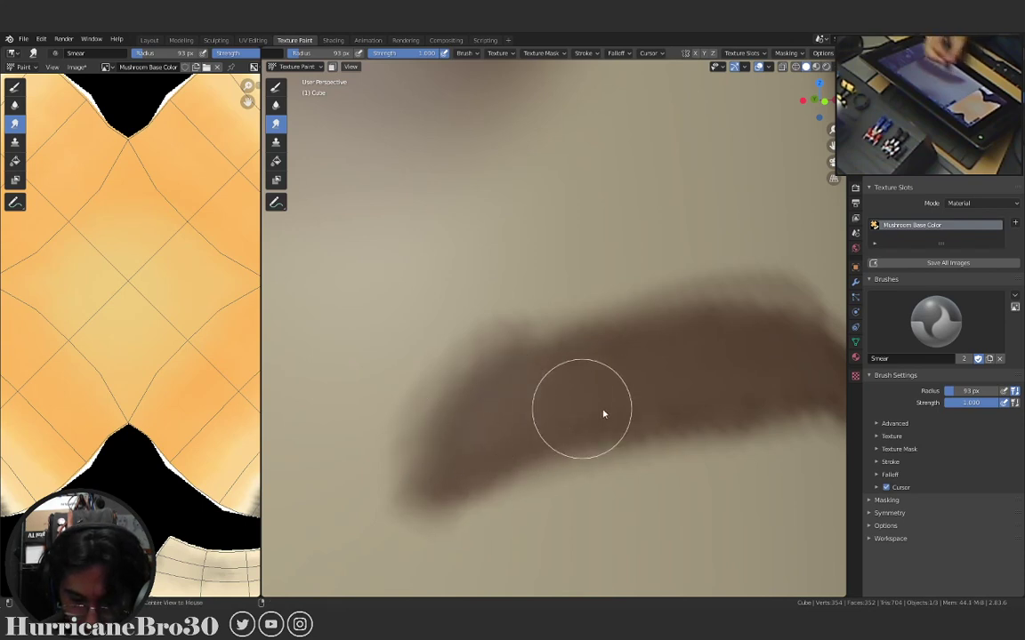
middle_click_drag(604, 413, 523, 371)
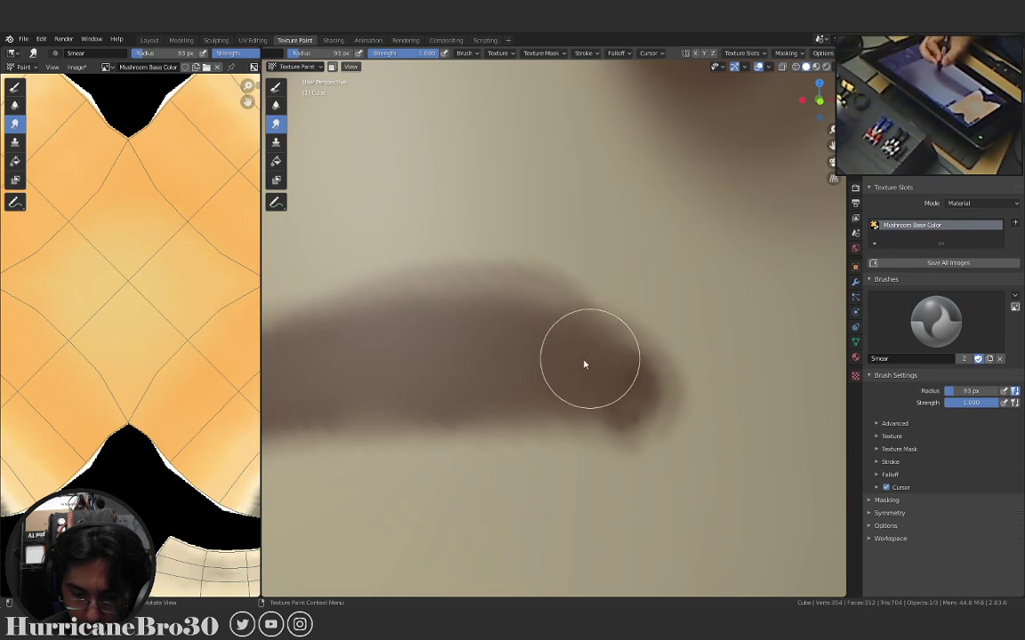
mouse_move(584, 364)
middle_mouse_down()
mouse_move(482, 389)
mouse_move(490, 383)
mouse_move(588, 429)
mouse_move(572, 428)
mouse_move(576, 421)
middle_mouse_up()
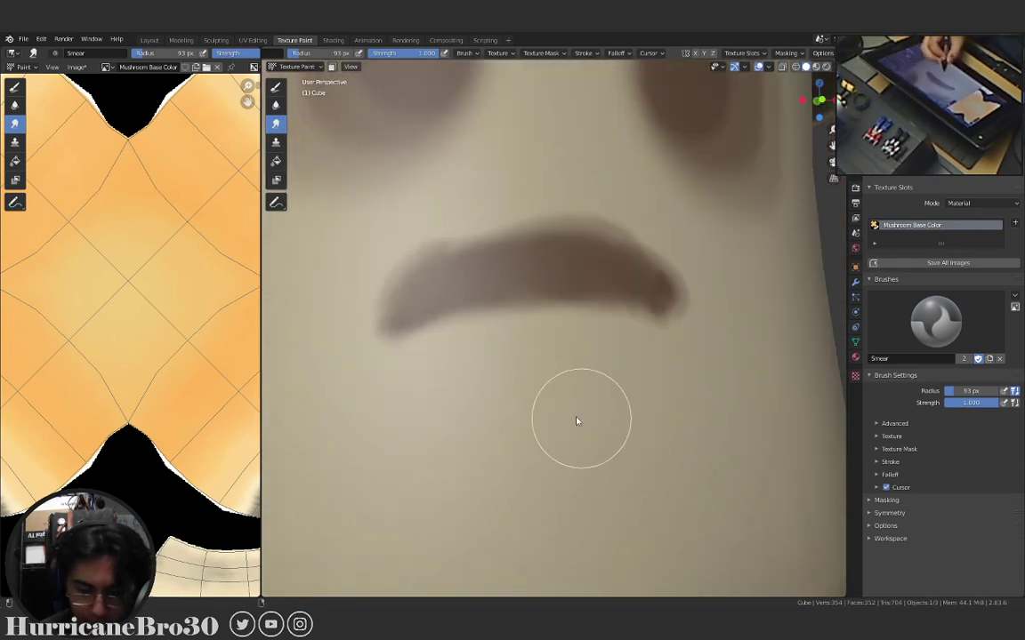
scroll(681, 413, "down", 5)
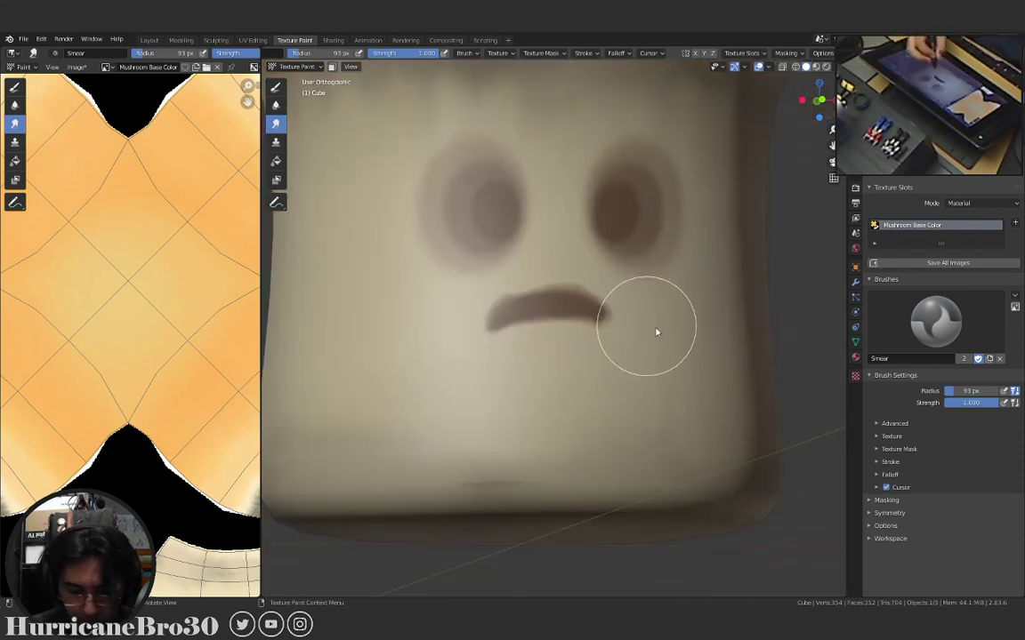
Set the smear brush to 145 px and try smudging the mouth's left end down, undoing both attempts.
middle_click_drag(657, 333, 632, 386)
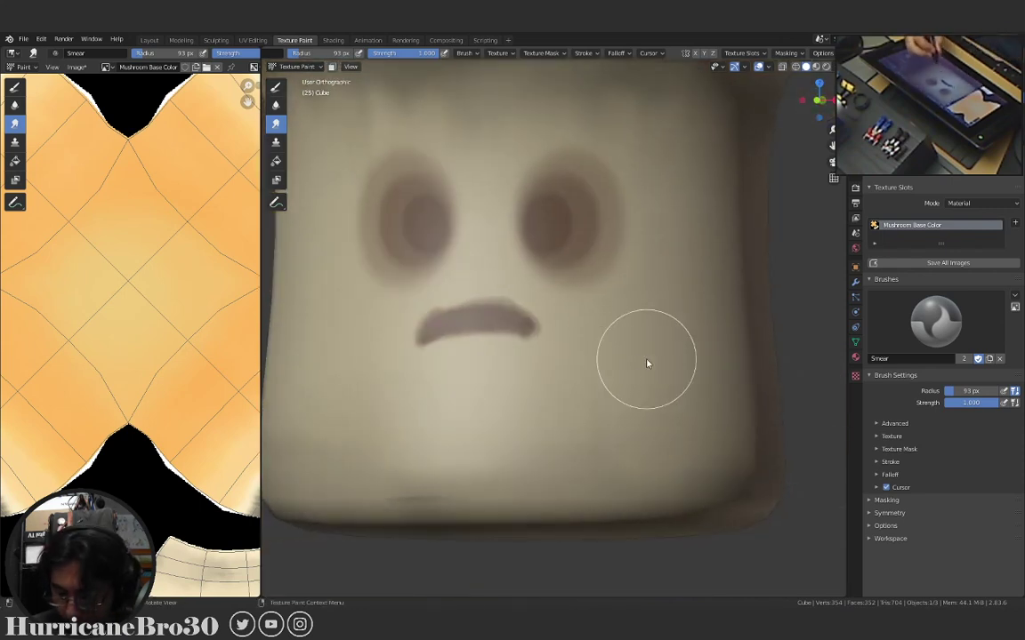
key("KP_1")
mouse_move(532, 362)
middle_mouse_down()
mouse_move(541, 350)
mouse_move(555, 377)
mouse_move(549, 370)
middle_mouse_up()
scroll(542, 357, "up", 4)
scroll(546, 354, "down", 3)
key("f")
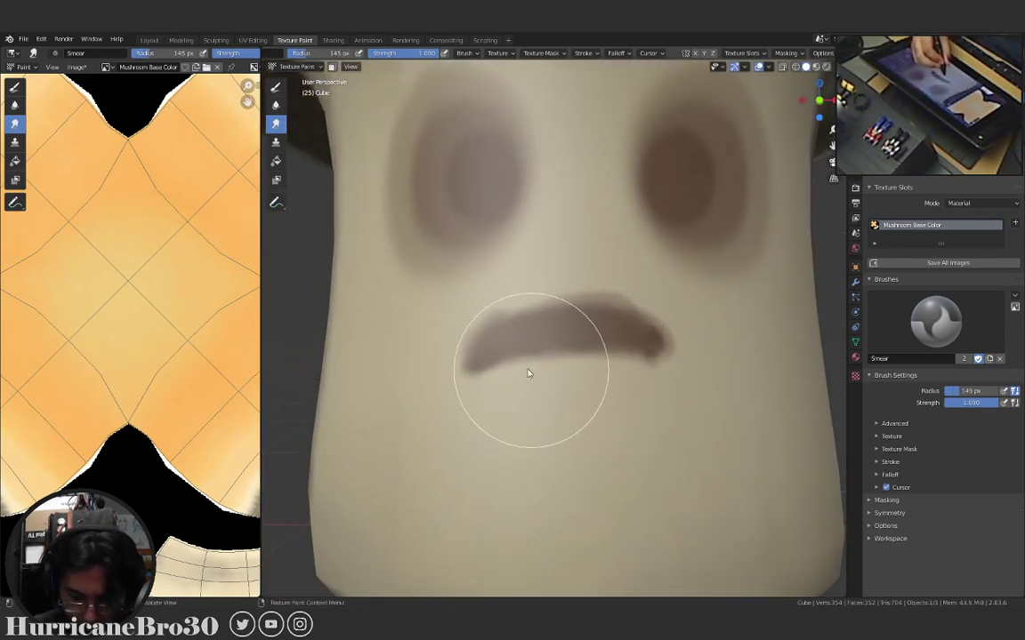
left_click(511, 361)
left_click_drag(511, 361, 508, 426)
key("ctrl+z")
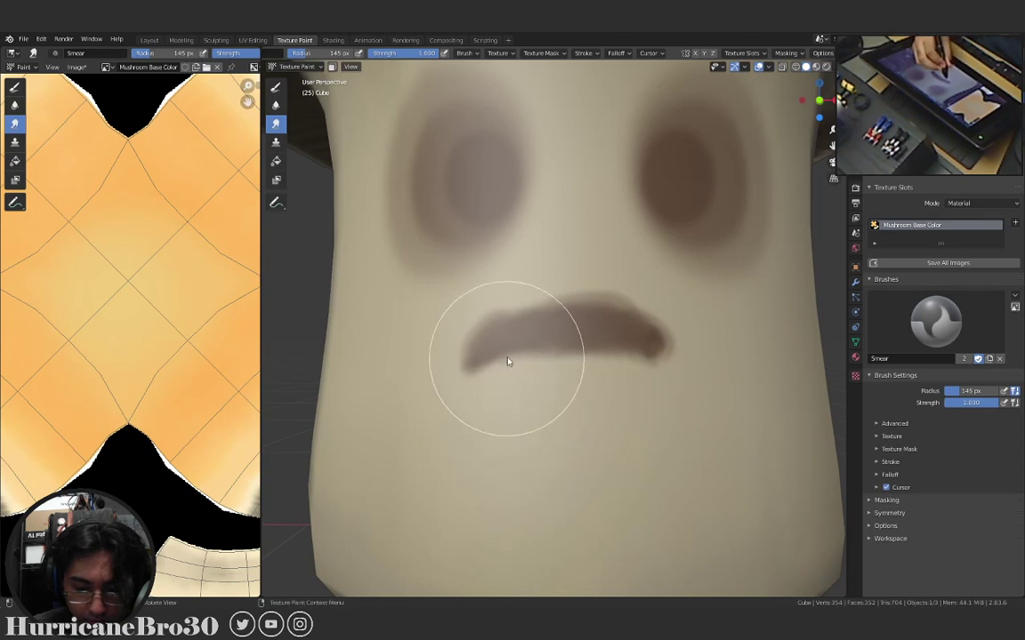
left_click_drag(508, 359, 503, 419)
key("ctrl+z")
Try smudging the mouth's middle down, thickening it and hooking its left end, undoing each stroke.
left_click_drag(558, 350, 569, 407)
key("ctrl+z")
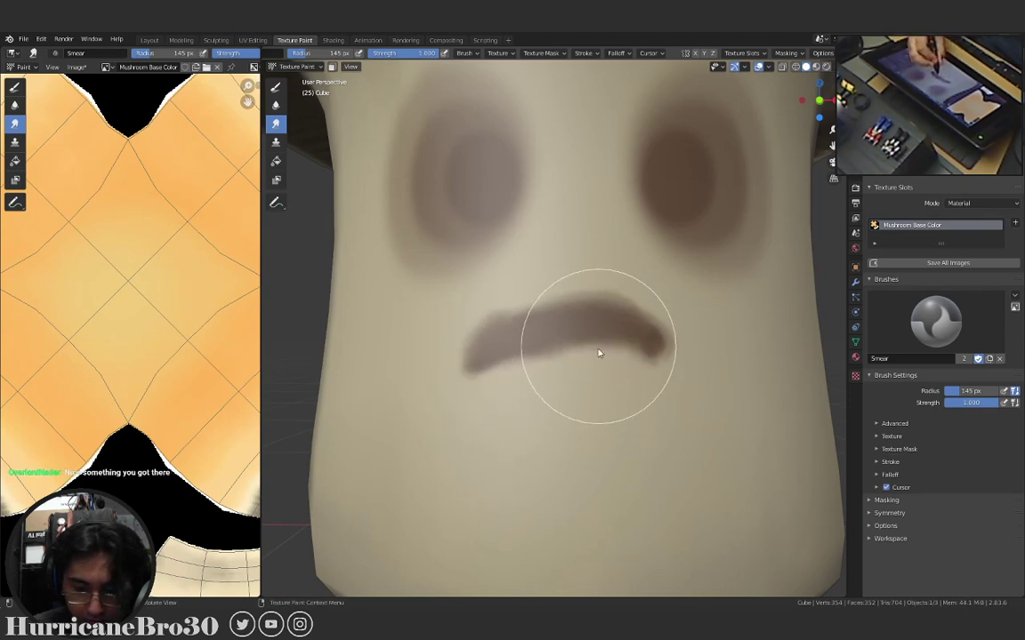
key("ctrl+z")
mouse_move(533, 370)
left_mouse_down()
mouse_move(540, 400)
mouse_move(595, 359)
mouse_move(599, 380)
left_mouse_up()
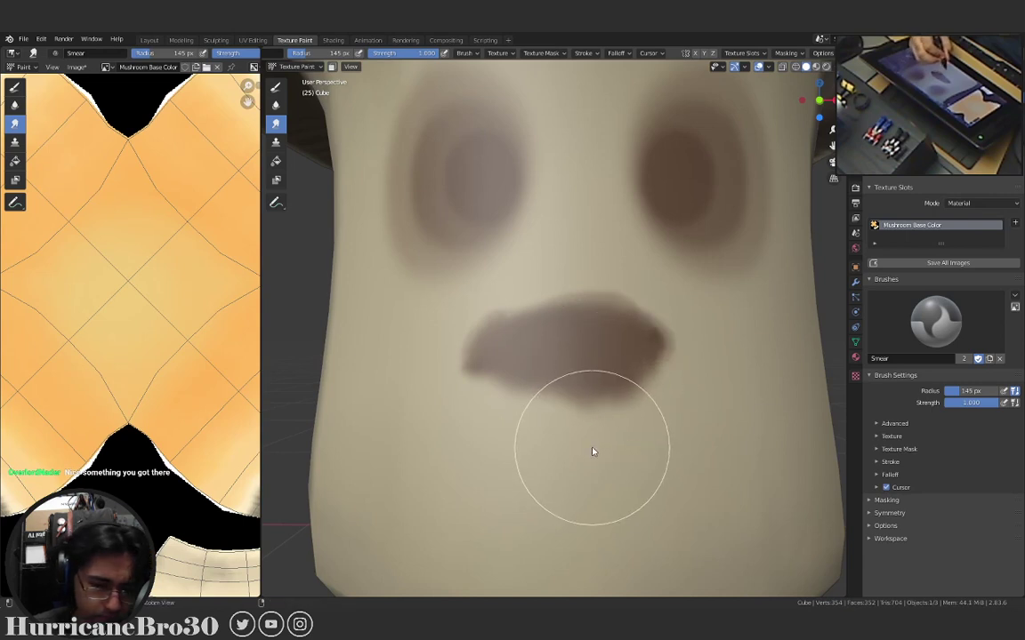
key("ctrl+z")
key("ctrl+z")
mouse_move(498, 346)
left_mouse_down()
mouse_move(468, 386)
mouse_move(504, 382)
left_mouse_up()
key("ctrl+z")
Shrink the brush to 103 px and pull both mouth ends down into a slight frown.
key("f")
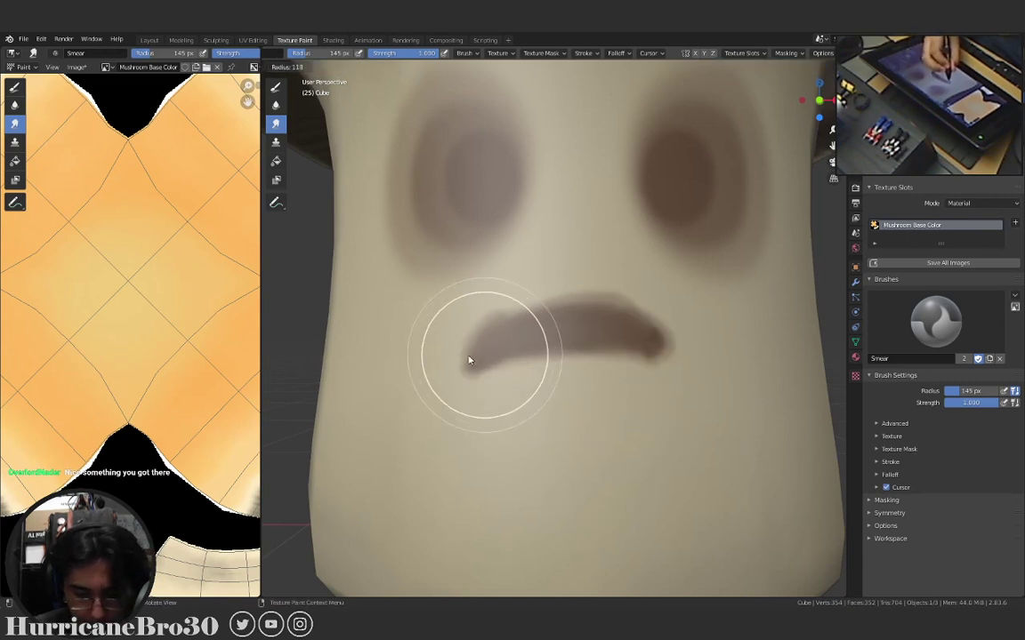
left_click(502, 343)
mouse_move(502, 343)
left_mouse_down()
mouse_move(477, 353)
mouse_move(461, 380)
mouse_move(487, 357)
mouse_move(684, 329)
mouse_move(667, 366)
mouse_move(627, 340)
mouse_move(477, 382)
left_mouse_up()
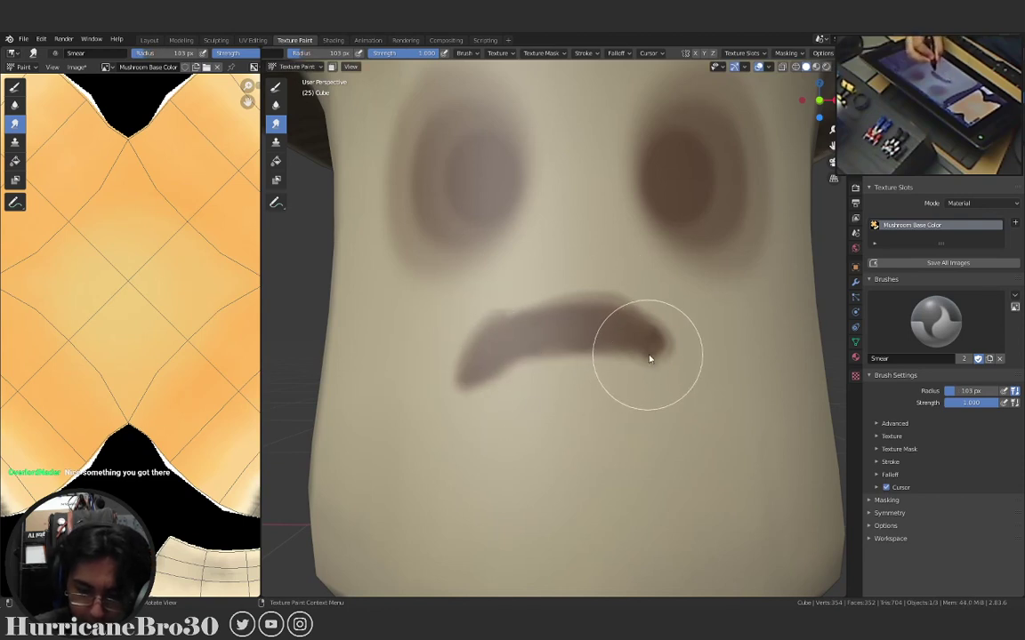
left_click_drag(649, 358, 658, 388)
mouse_move(596, 430)
middle_mouse_down()
mouse_move(649, 396)
mouse_move(617, 393)
mouse_move(624, 368)
mouse_move(595, 381)
mouse_move(708, 285)
mouse_move(725, 244)
mouse_move(701, 279)
middle_mouse_up()
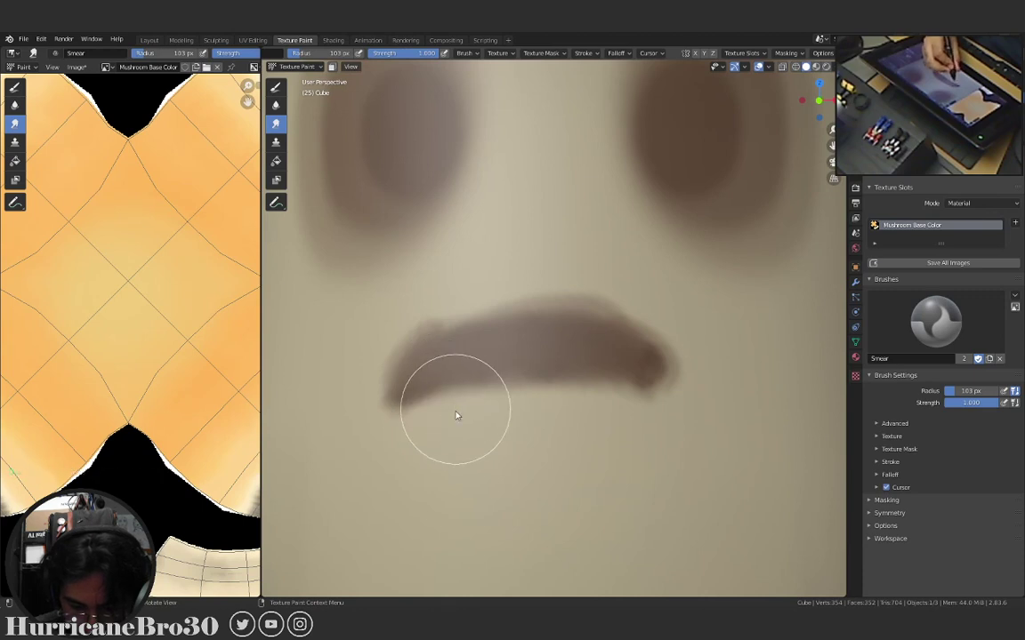
mouse_move(443, 394)
left_mouse_down()
mouse_move(604, 339)
mouse_move(668, 355)
mouse_move(629, 356)
left_mouse_up()
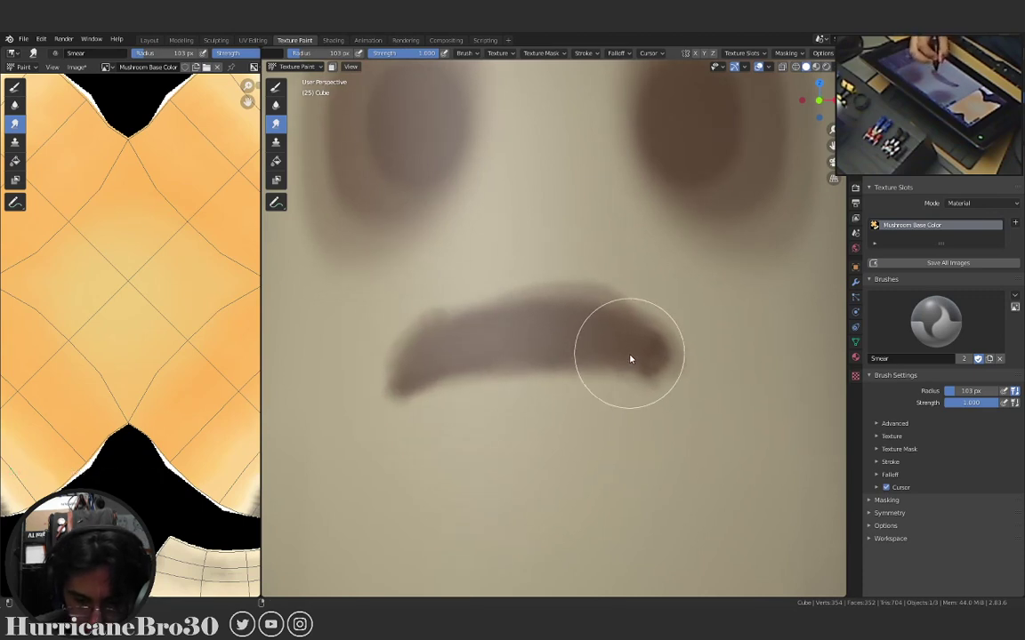
scroll(629, 357, "down", 5)
mouse_move(572, 409)
middle_mouse_down()
mouse_move(640, 390)
mouse_move(573, 412)
middle_mouse_up()
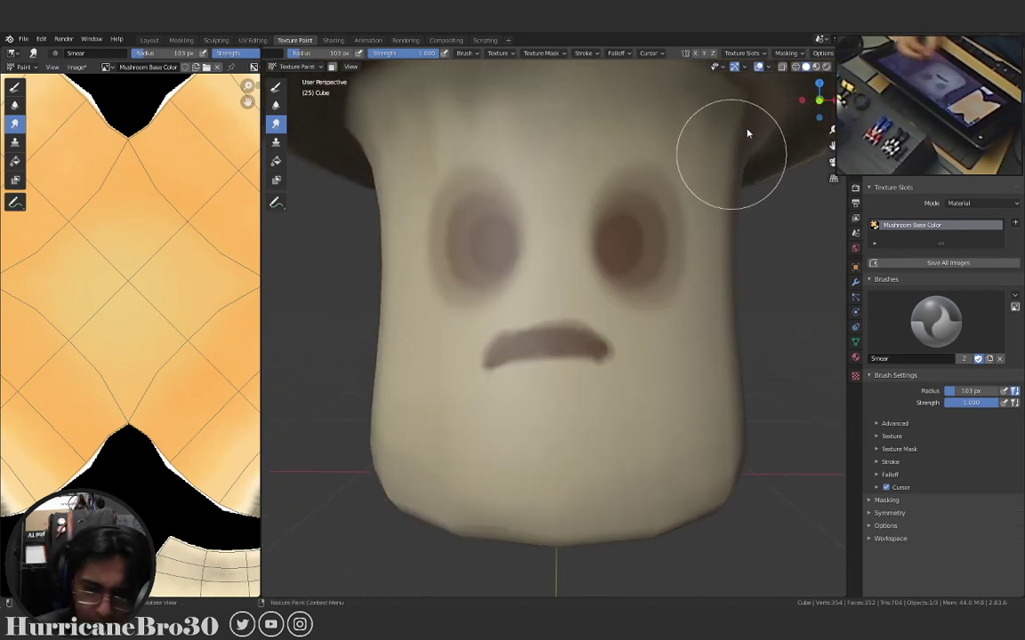
Switch to Material Preview shading, view the mushroom front-on, and set the brush radius to 154 px.
left_click(815, 66)
mouse_move(674, 256)
middle_mouse_down()
mouse_move(611, 259)
mouse_move(589, 293)
mouse_move(696, 269)
mouse_move(761, 273)
mouse_move(631, 284)
mouse_move(592, 270)
mouse_move(688, 275)
mouse_move(638, 299)
mouse_move(616, 343)
mouse_move(670, 359)
mouse_move(661, 381)
mouse_move(611, 348)
mouse_move(542, 368)
mouse_move(645, 361)
mouse_move(658, 382)
mouse_move(582, 404)
mouse_move(595, 352)
middle_mouse_up()
scroll(613, 303, "up", 5)
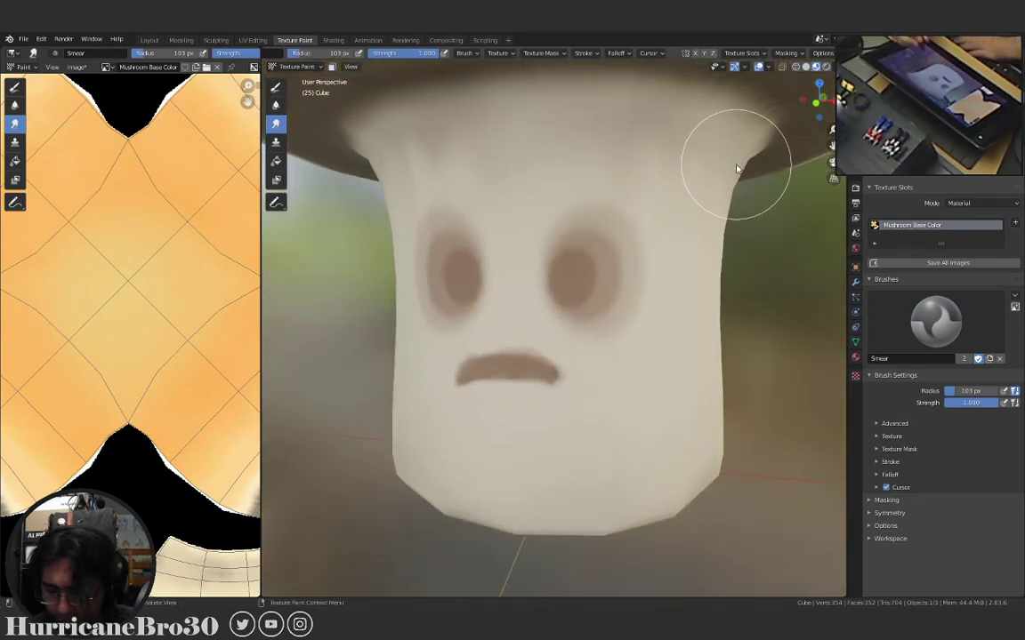
key("KP_1")
scroll(640, 304, "up", 1)
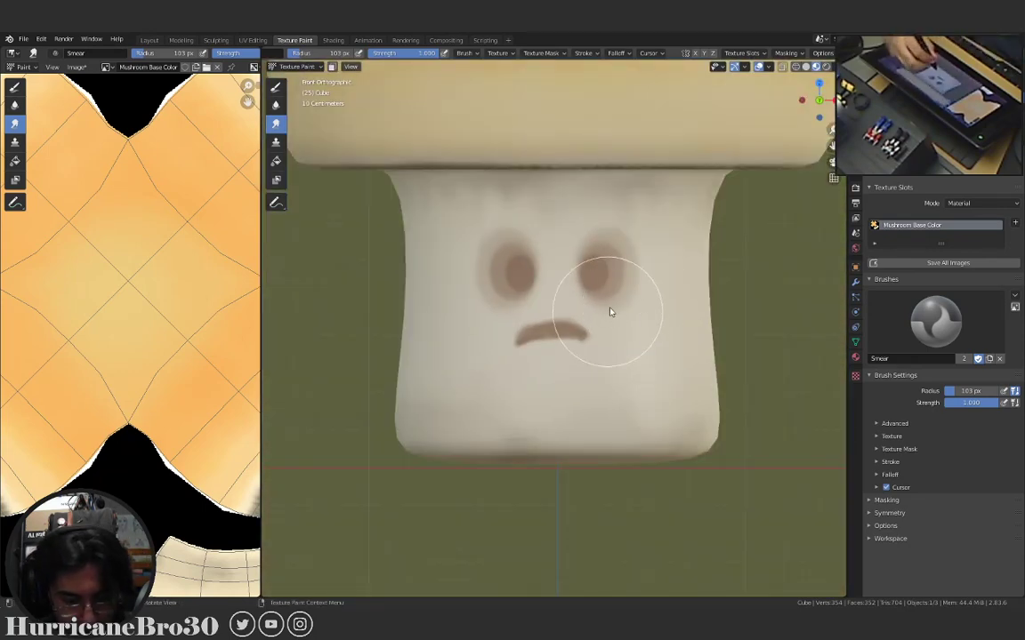
mouse_move(631, 295)
middle_mouse_down()
mouse_move(634, 264)
mouse_move(578, 238)
middle_mouse_up()
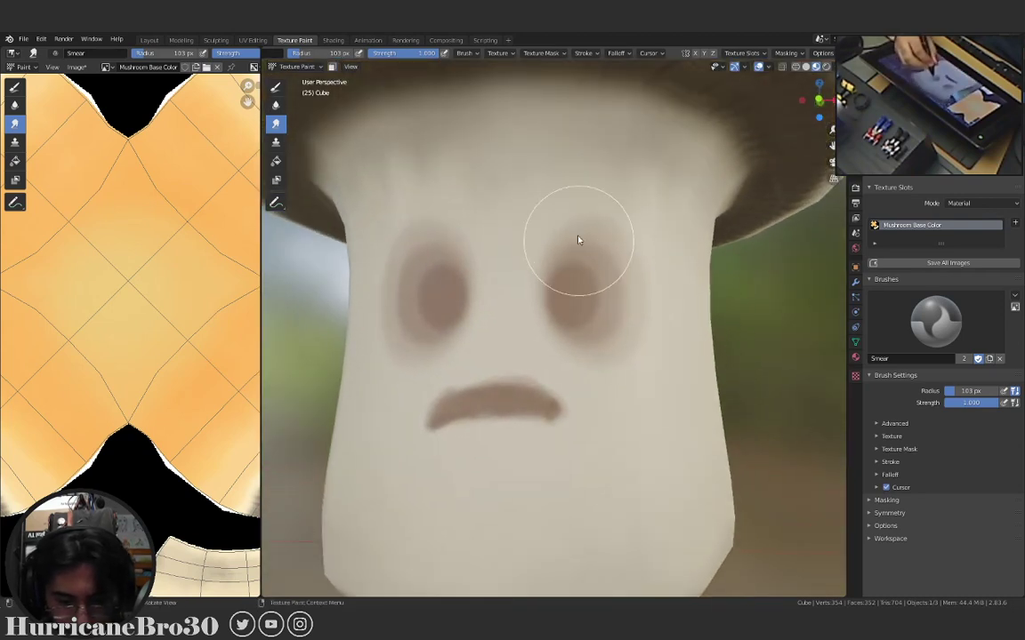
key("f")
left_click(604, 195)
Smudge the edges of both brown eyes and the frown's arms into softer shapes.
mouse_move(604, 195)
left_mouse_down()
mouse_move(599, 228)
mouse_move(625, 227)
mouse_move(600, 240)
mouse_move(641, 240)
mouse_move(647, 258)
mouse_move(627, 384)
mouse_move(619, 383)
mouse_move(610, 359)
mouse_move(623, 355)
mouse_move(611, 359)
mouse_move(625, 331)
mouse_move(619, 372)
mouse_move(601, 342)
mouse_move(653, 305)
mouse_move(683, 329)
mouse_move(642, 361)
mouse_move(611, 352)
mouse_move(611, 380)
mouse_move(597, 354)
left_mouse_up()
mouse_move(513, 397)
middle_mouse_down()
mouse_move(551, 405)
mouse_move(428, 372)
middle_mouse_up()
mouse_move(445, 368)
left_mouse_down()
mouse_move(446, 354)
mouse_move(742, 312)
mouse_move(445, 365)
mouse_move(446, 387)
mouse_move(455, 366)
mouse_move(503, 336)
left_mouse_up()
mouse_move(504, 336)
middle_mouse_down()
mouse_move(681, 408)
mouse_move(635, 405)
mouse_move(691, 403)
mouse_move(623, 413)
middle_mouse_up()
mouse_move(536, 436)
left_mouse_down()
mouse_move(533, 410)
mouse_move(511, 389)
mouse_move(580, 393)
mouse_move(596, 430)
left_mouse_up()
mouse_move(597, 429)
middle_mouse_down()
mouse_move(545, 429)
mouse_move(606, 425)
mouse_move(569, 440)
mouse_move(546, 247)
middle_mouse_up()
mouse_move(546, 247)
left_mouse_down()
mouse_move(602, 224)
mouse_move(643, 218)
mouse_move(602, 239)
mouse_move(589, 262)
mouse_move(665, 241)
mouse_move(662, 314)
left_mouse_up()
mouse_move(662, 313)
middle_mouse_down()
mouse_move(695, 304)
mouse_move(661, 307)
mouse_move(684, 316)
mouse_move(677, 308)
middle_mouse_up()
mouse_move(392, 249)
left_mouse_down()
mouse_move(421, 263)
mouse_move(429, 227)
mouse_move(432, 173)
mouse_move(413, 230)
mouse_move(425, 237)
mouse_move(397, 234)
mouse_move(412, 260)
mouse_move(433, 225)
left_mouse_up()
Shrink the brush to 104 px and smear the shading across the top of the stem.
mouse_move(567, 182)
middle_mouse_down()
mouse_move(521, 224)
mouse_move(499, 224)
mouse_move(548, 211)
mouse_move(547, 223)
middle_mouse_up()
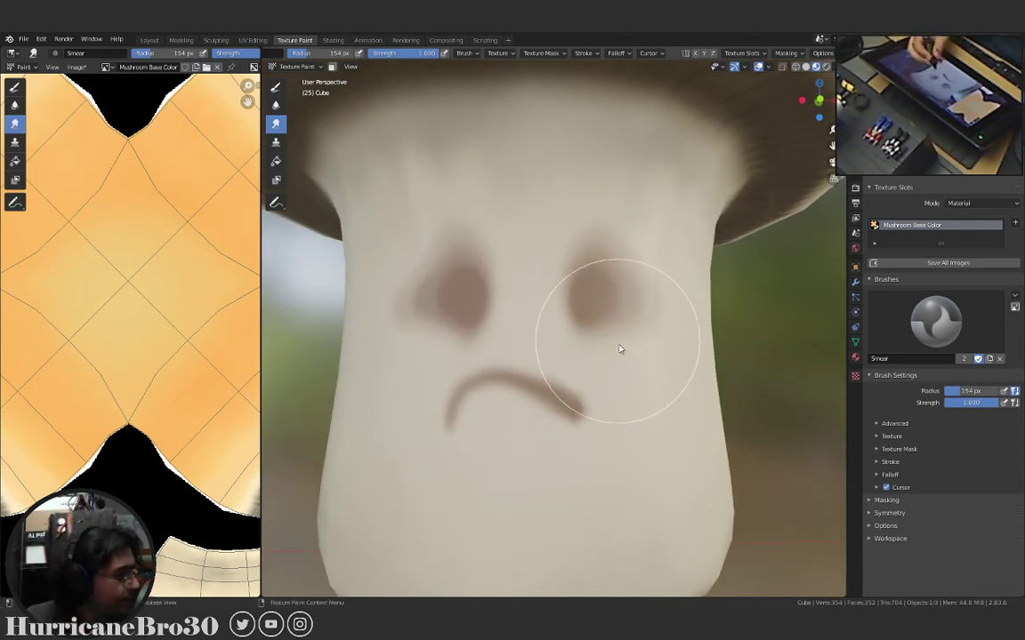
mouse_move(641, 400)
middle_mouse_down()
mouse_move(585, 395)
mouse_move(552, 425)
mouse_move(599, 440)
mouse_move(609, 423)
mouse_move(568, 413)
middle_mouse_up()
scroll(573, 351, "up", 2)
mouse_move(573, 351)
middle_mouse_down()
mouse_move(526, 347)
mouse_move(539, 344)
middle_mouse_up()
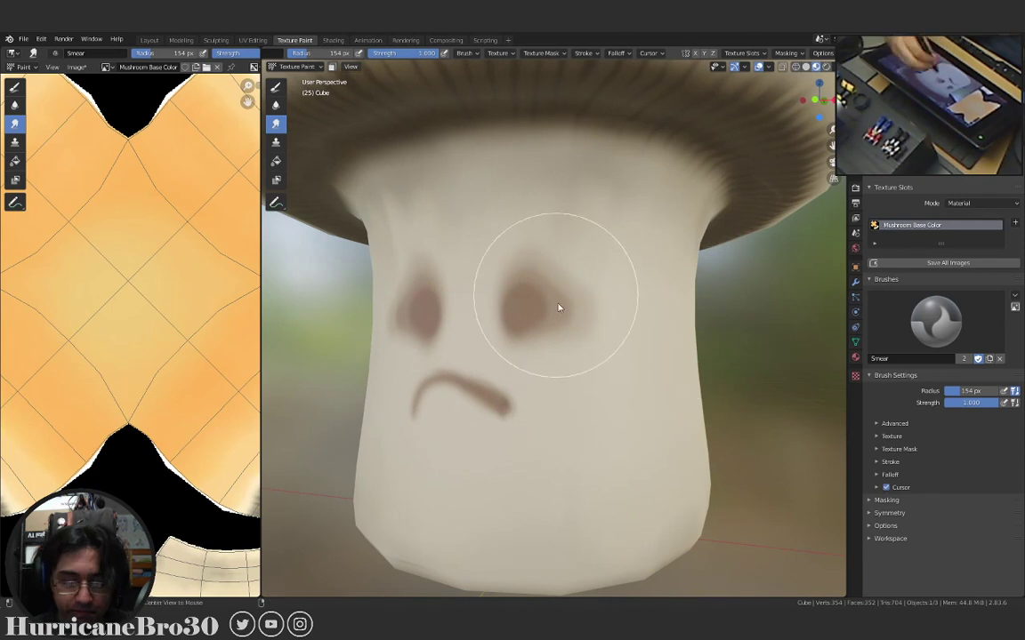
key("bracketleft")
key("bracketleft")
key("bracketleft")
key("bracketleft")
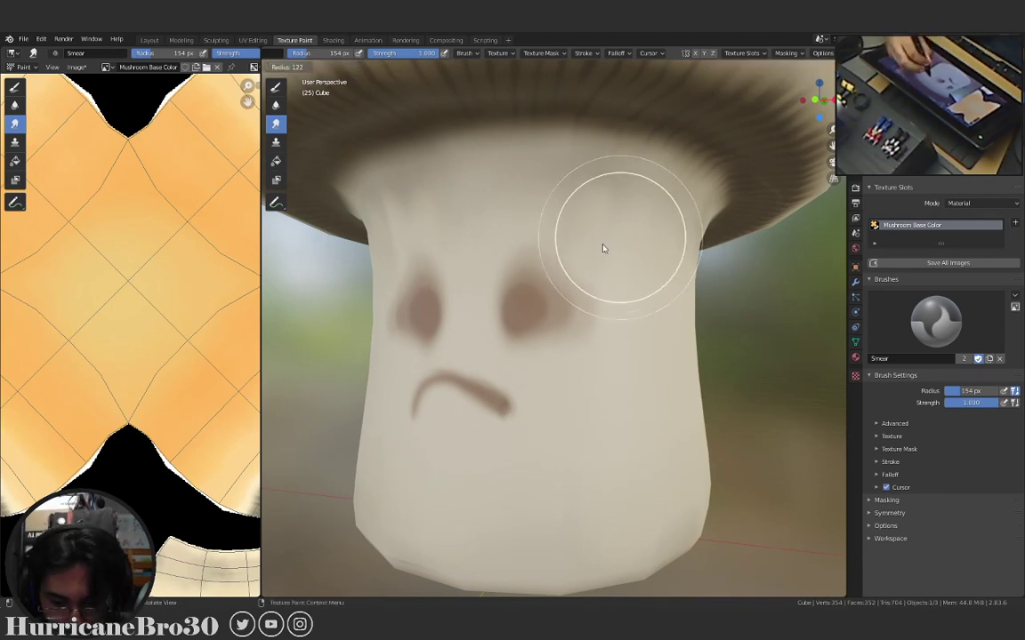
scroll(613, 243, "up", 2)
left_click_drag(592, 205, 558, 169)
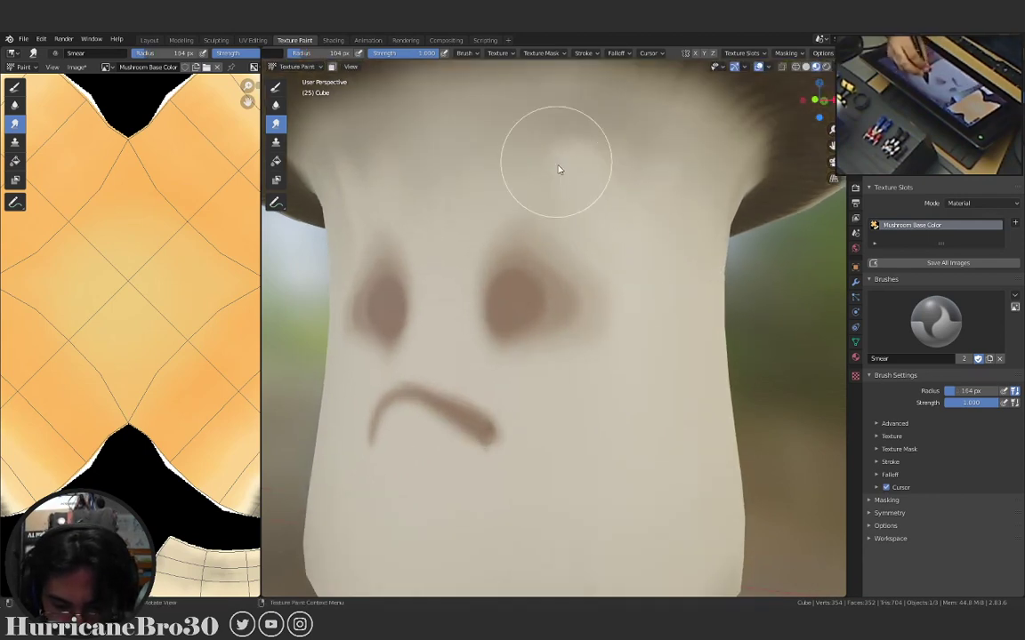
mouse_move(601, 231)
left_mouse_down()
mouse_move(537, 170)
mouse_move(526, 183)
mouse_move(568, 164)
left_mouse_up()
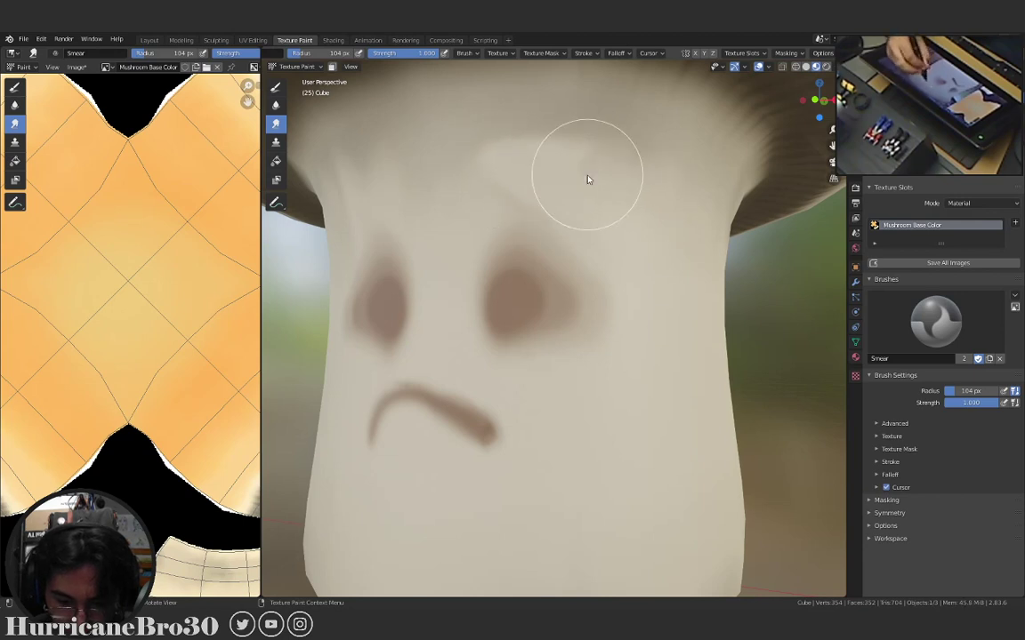
Smear more stem shading with a 137 px brush, then shrink it to 56 px.
mouse_move(528, 177)
middle_mouse_down()
mouse_move(604, 236)
mouse_move(634, 245)
middle_mouse_up()
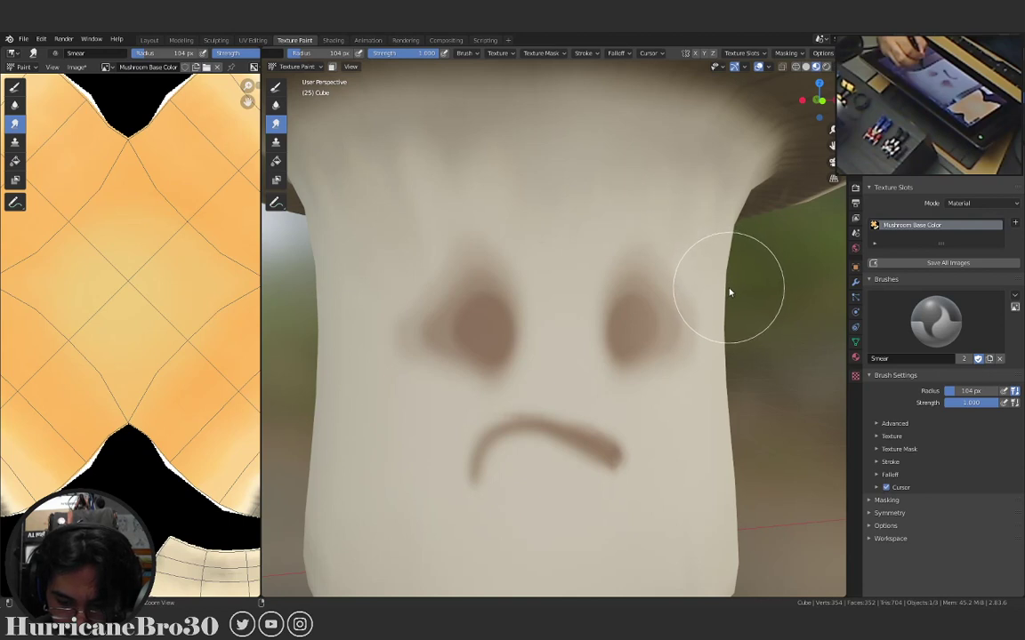
mouse_move(729, 292)
middle_mouse_down()
mouse_move(716, 274)
mouse_move(691, 279)
middle_mouse_up()
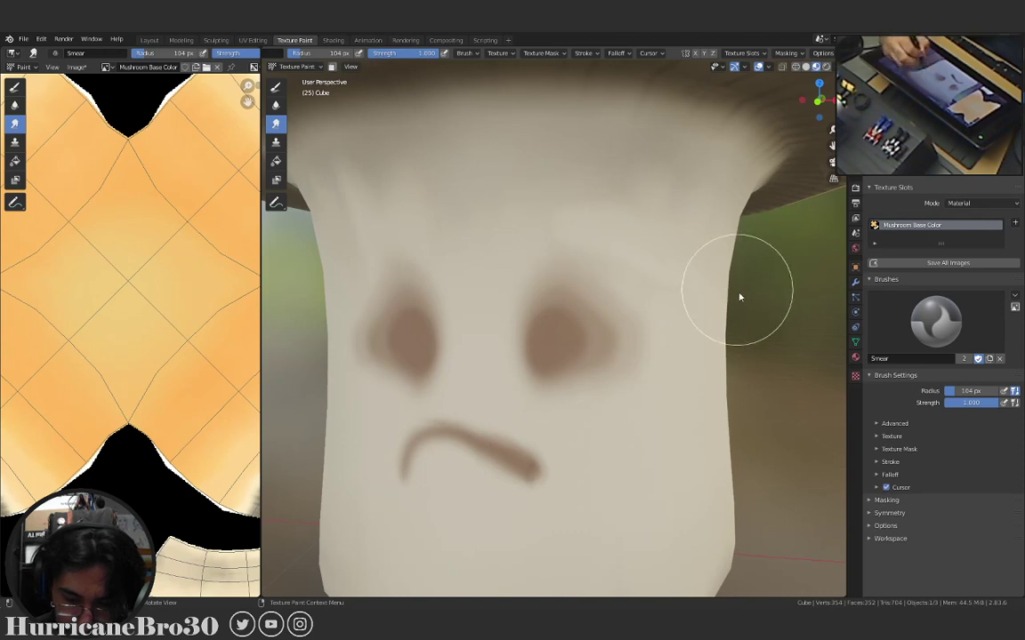
key("f")
left_click(702, 294)
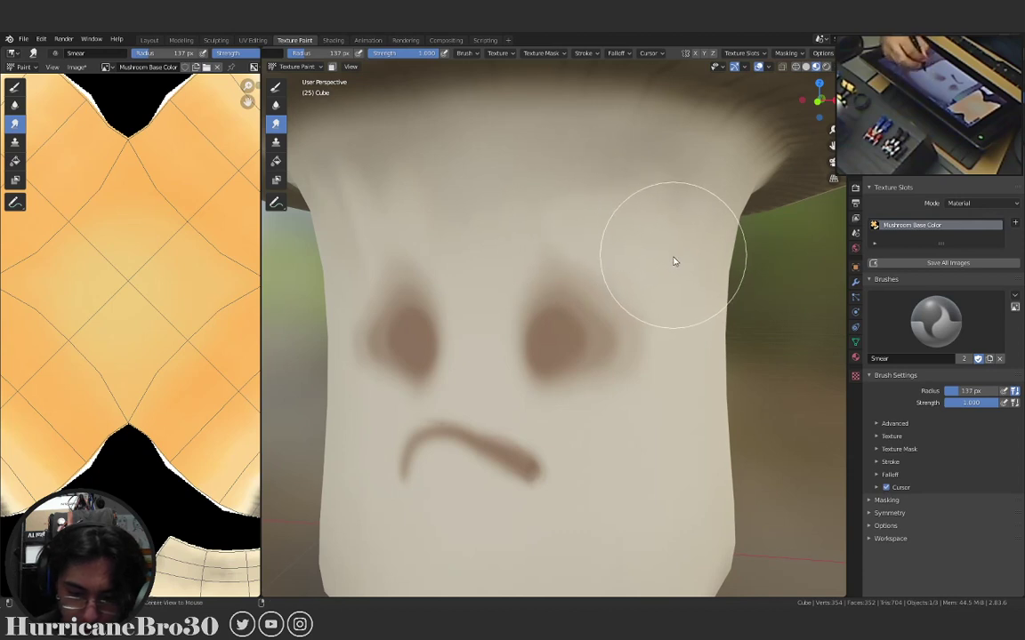
middle_click_drag(642, 263, 636, 263)
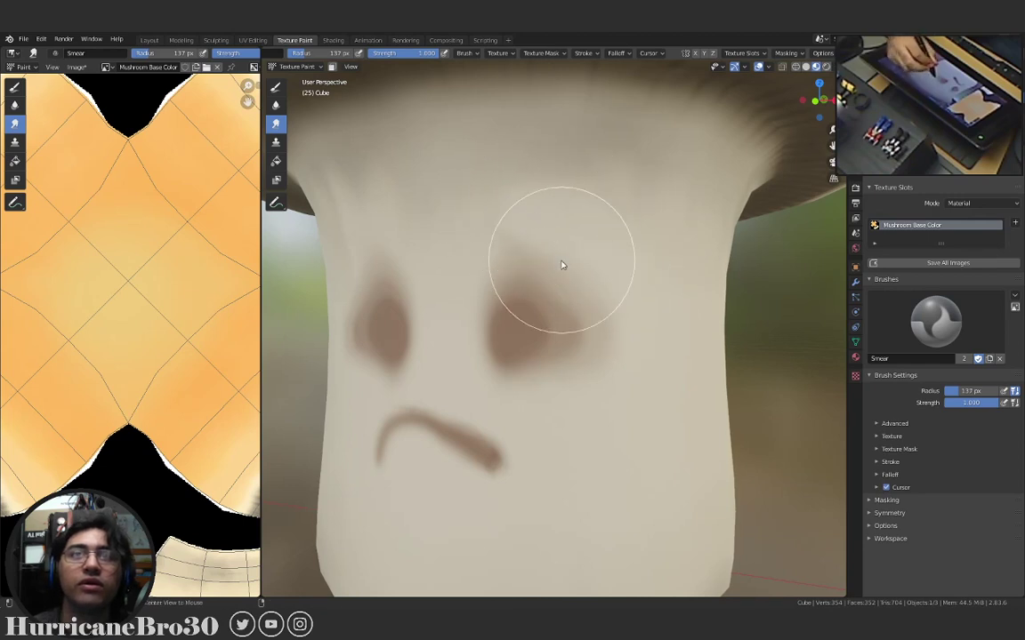
mouse_move(561, 264)
middle_mouse_down()
mouse_move(612, 246)
mouse_move(633, 251)
mouse_move(500, 232)
middle_mouse_up()
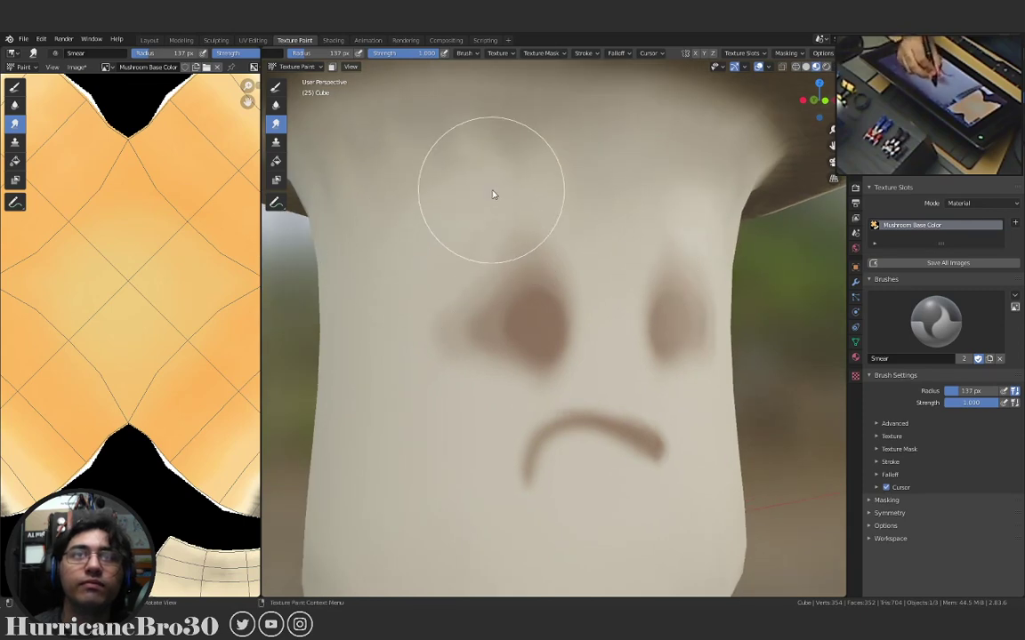
mouse_move(603, 205)
middle_mouse_down()
mouse_move(563, 201)
mouse_move(571, 187)
mouse_move(615, 208)
mouse_move(625, 231)
mouse_move(556, 224)
middle_mouse_up()
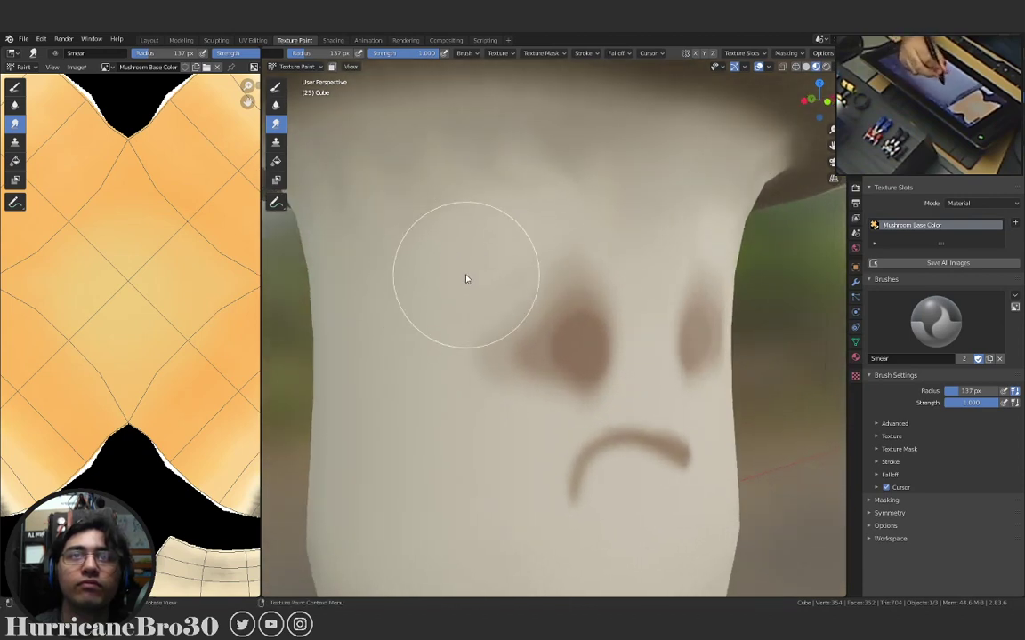
mouse_move(642, 192)
middle_mouse_down()
mouse_move(580, 177)
mouse_move(609, 164)
mouse_move(657, 189)
mouse_move(619, 197)
middle_mouse_up()
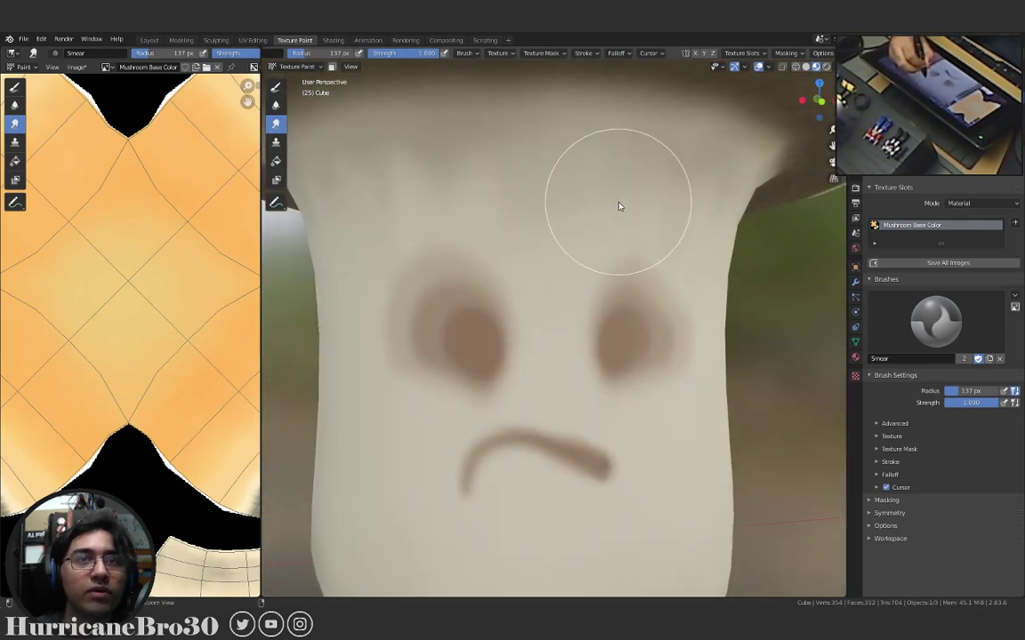
mouse_move(617, 205)
middle_mouse_down()
mouse_move(562, 188)
mouse_move(586, 219)
mouse_move(615, 221)
mouse_move(576, 206)
middle_mouse_up()
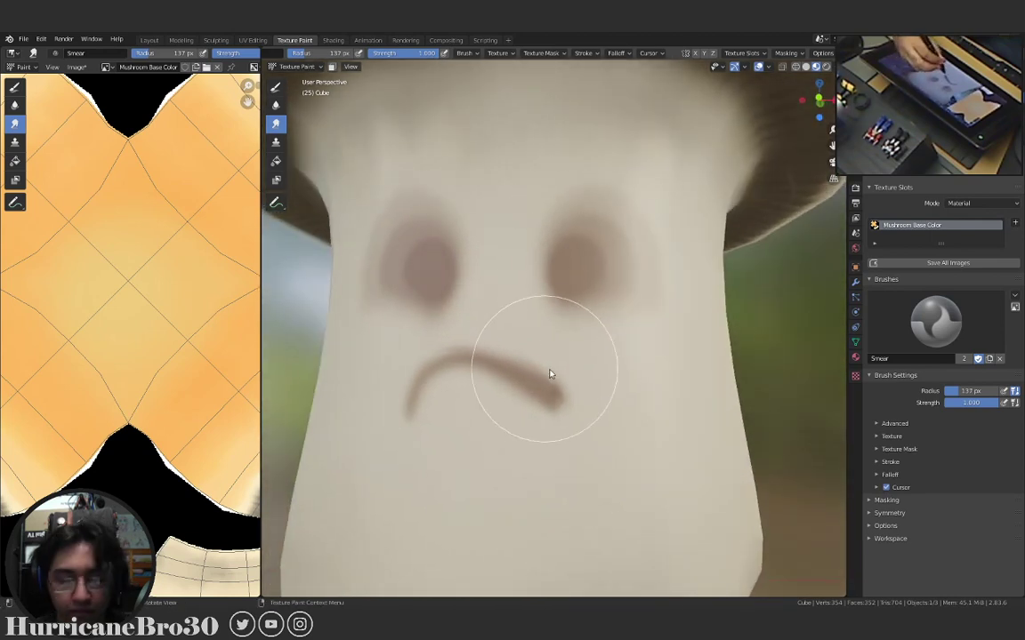
key("bracketleft")
key("bracketleft")
key("bracketleft")
key("bracketleft")
key("bracketleft")
key("bracketleft")
key("bracketleft")
key("bracketleft")
key("bracketleft")
Zoom onto the mouth and soften the frown's upper edge with a 49 px Soften brush.
scroll(552, 414, "up", 5)
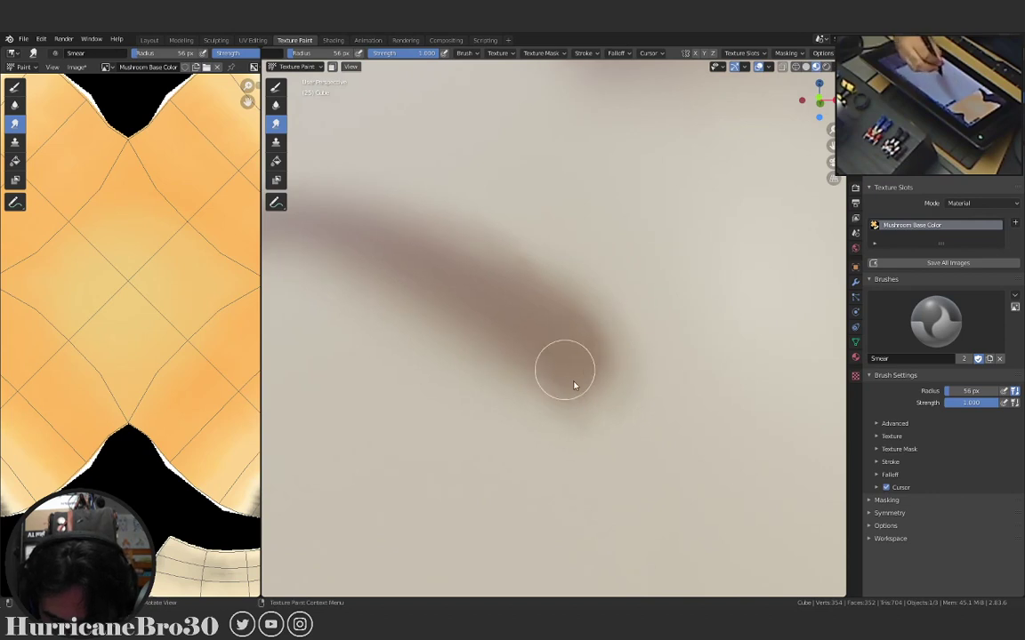
scroll(670, 297, "down", 5)
middle_click_drag(612, 350, 652, 360)
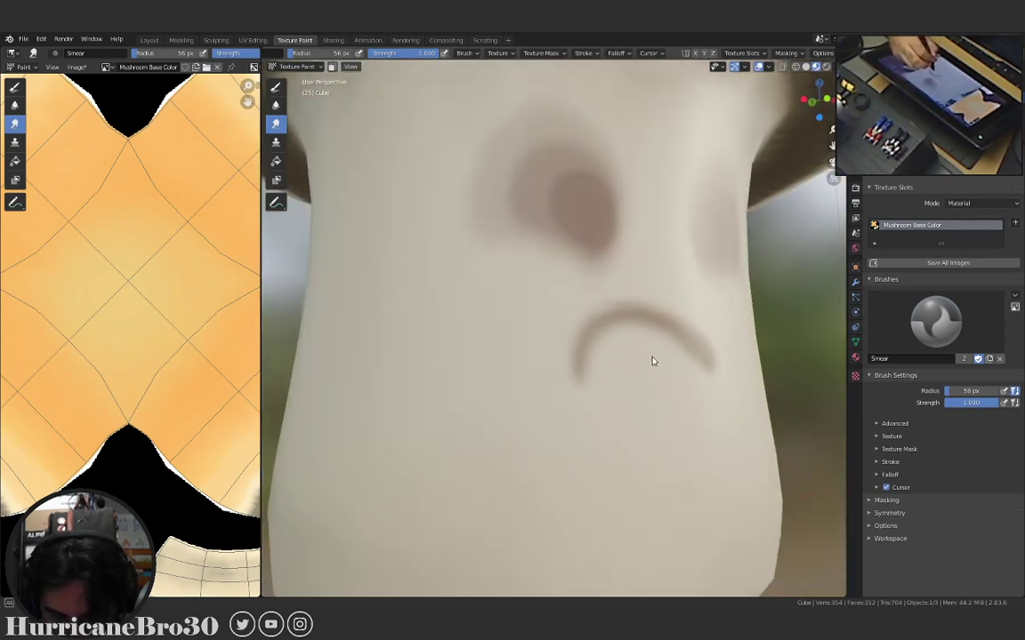
scroll(652, 360, "up", 2)
scroll(592, 304, "up", 3)
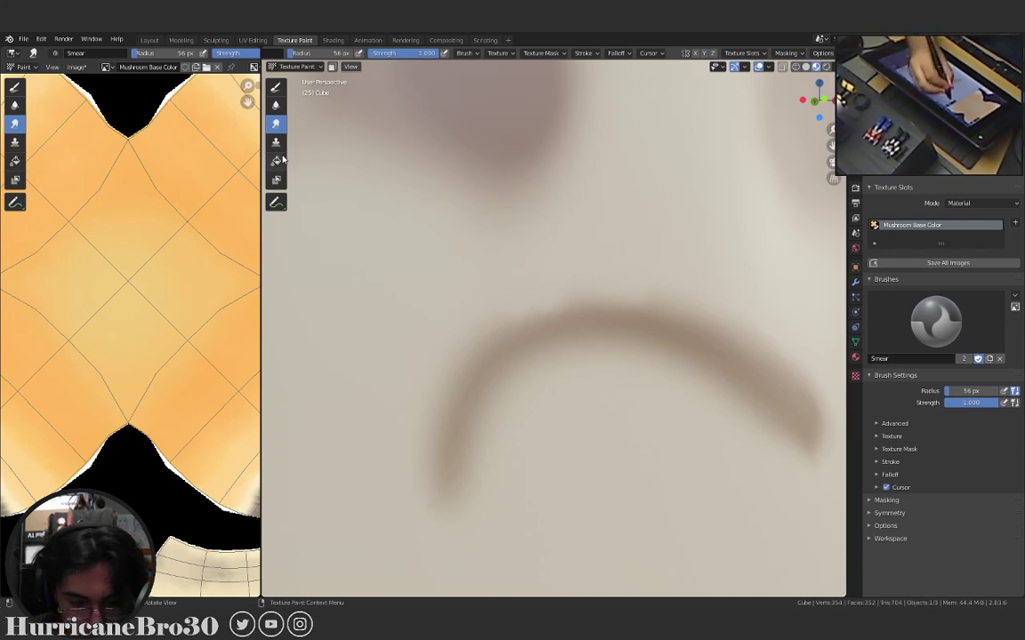
left_click(276, 105)
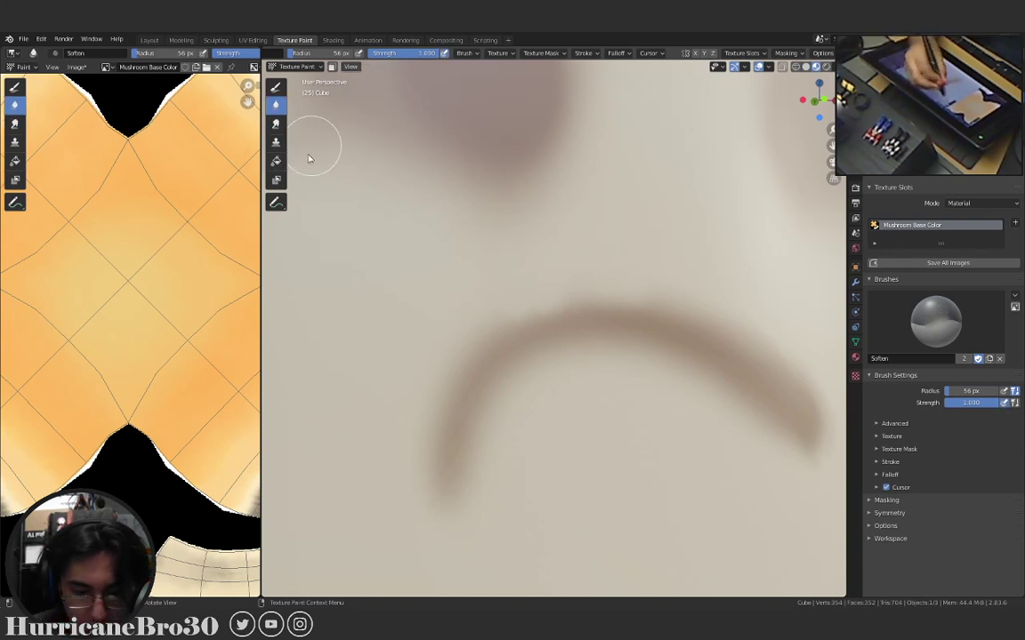
key("f")
left_click(544, 341)
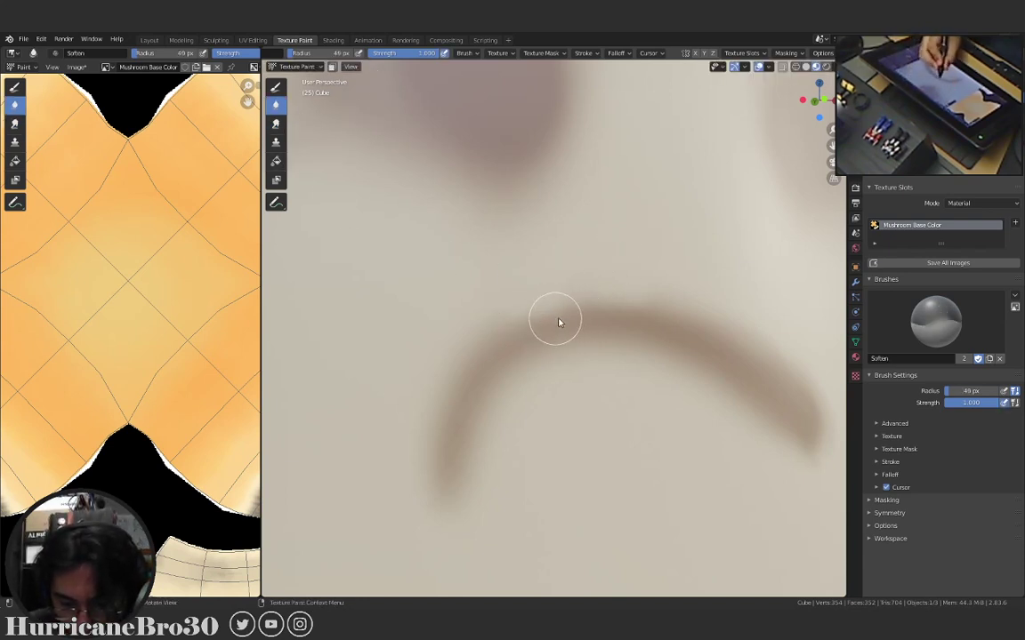
mouse_move(643, 320)
left_mouse_down()
mouse_move(587, 303)
mouse_move(526, 320)
mouse_move(480, 360)
left_mouse_up()
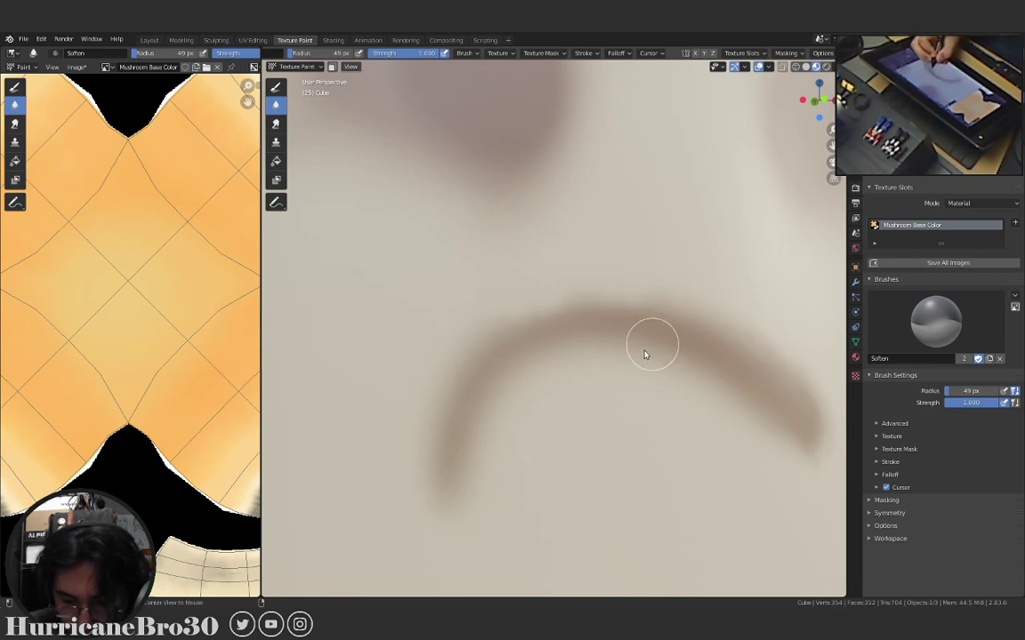
Enlarge the Soften brush to 76 px, review the face, and reselect the Smear brush.
middle_click_drag(645, 354, 590, 372)
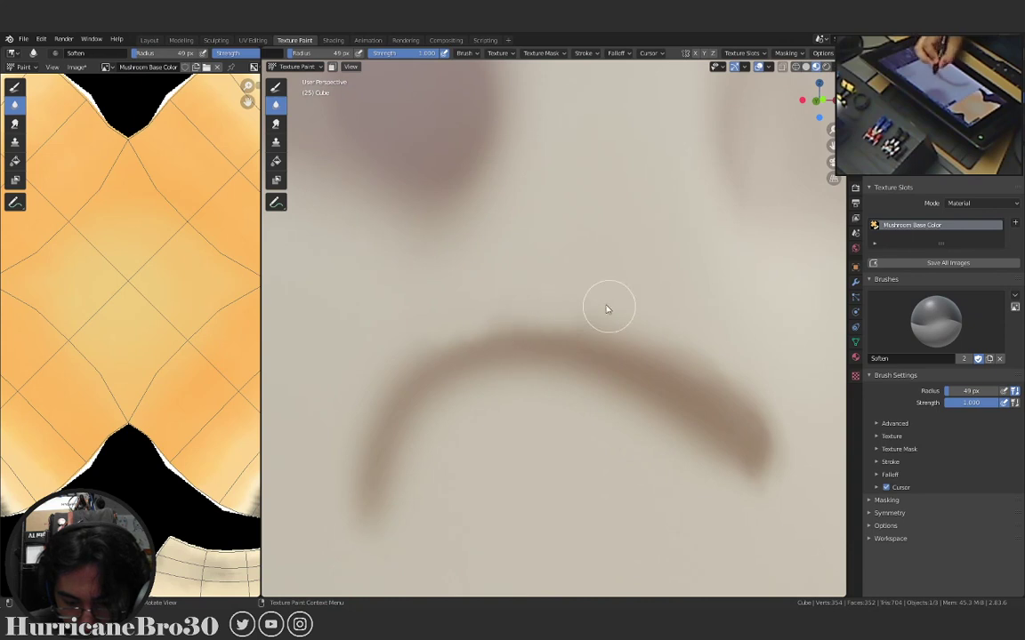
key("f")
left_click(448, 354)
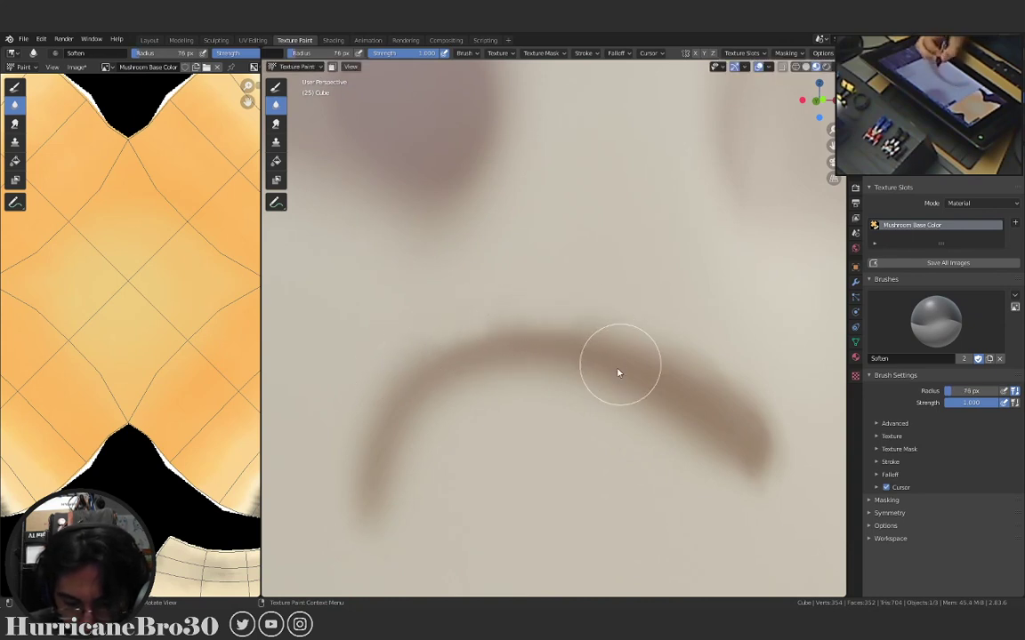
middle_click_drag(618, 373, 540, 442)
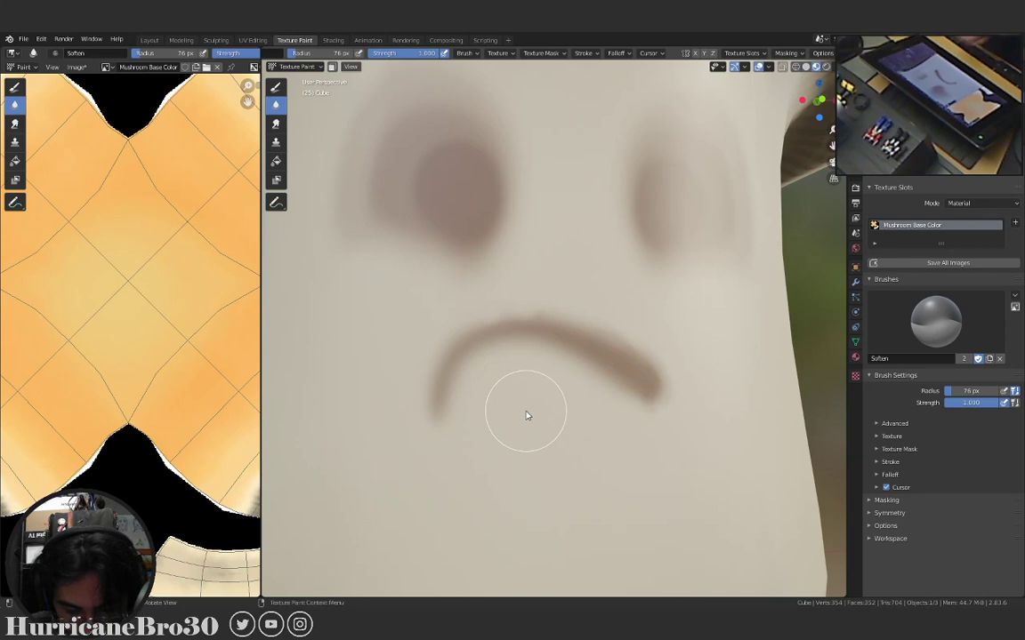
left_click(276, 123)
scroll(577, 307, "up", 4)
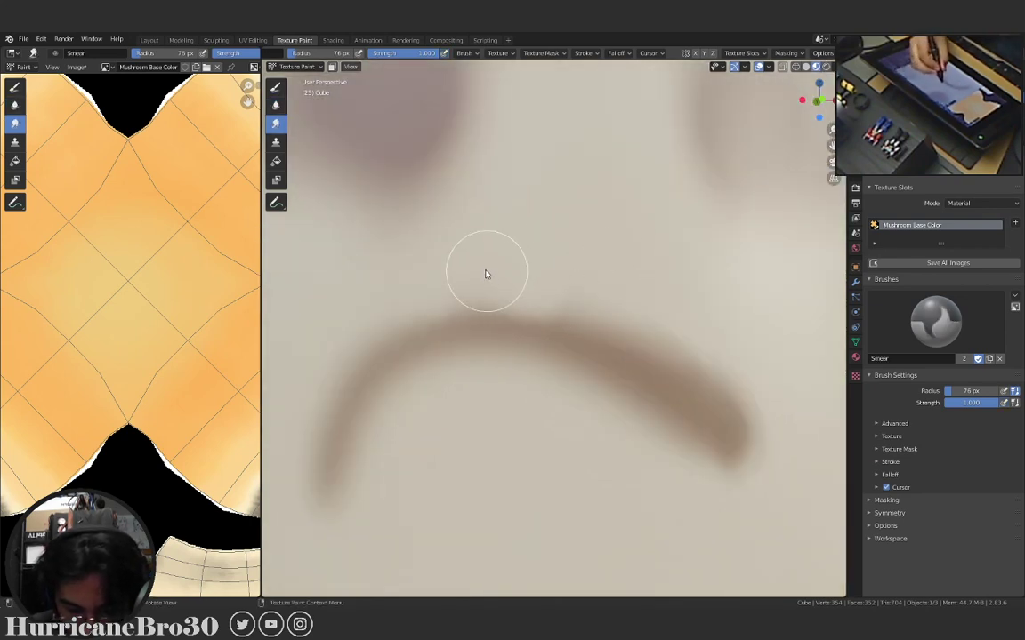
Smear the mouth's upper edge, then with a 171 px brush push its middle into a wave.
mouse_move(487, 274)
left_mouse_down()
mouse_move(545, 358)
mouse_move(637, 321)
mouse_move(603, 356)
mouse_move(640, 311)
left_mouse_up()
key("f")
left_click(622, 322)
scroll(657, 322, "down", 4)
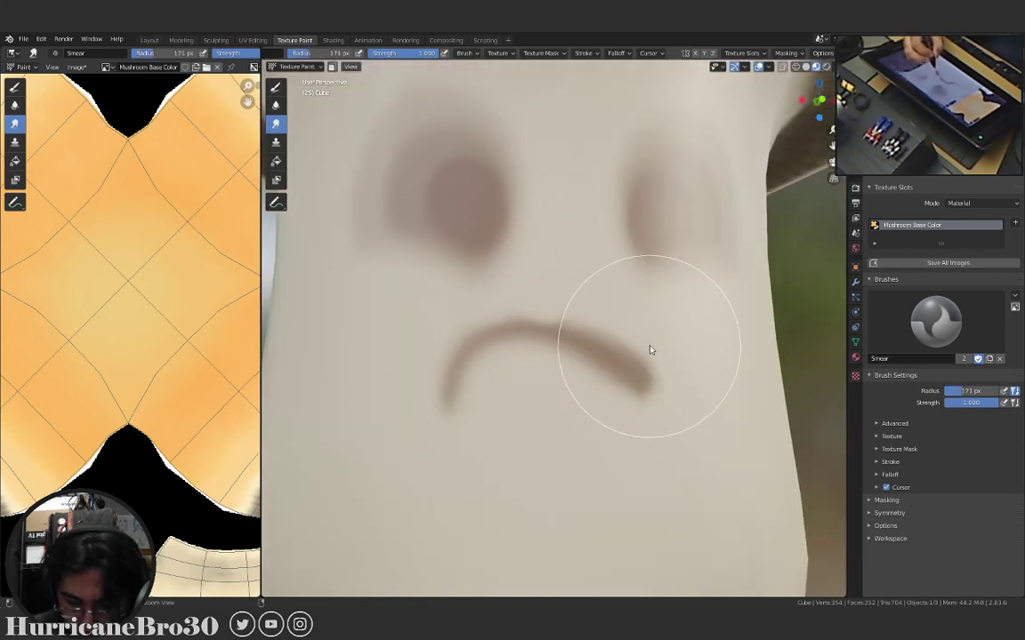
scroll(556, 395, "up", 2)
mouse_move(588, 313)
left_mouse_down()
mouse_move(584, 332)
mouse_move(611, 260)
left_mouse_up()
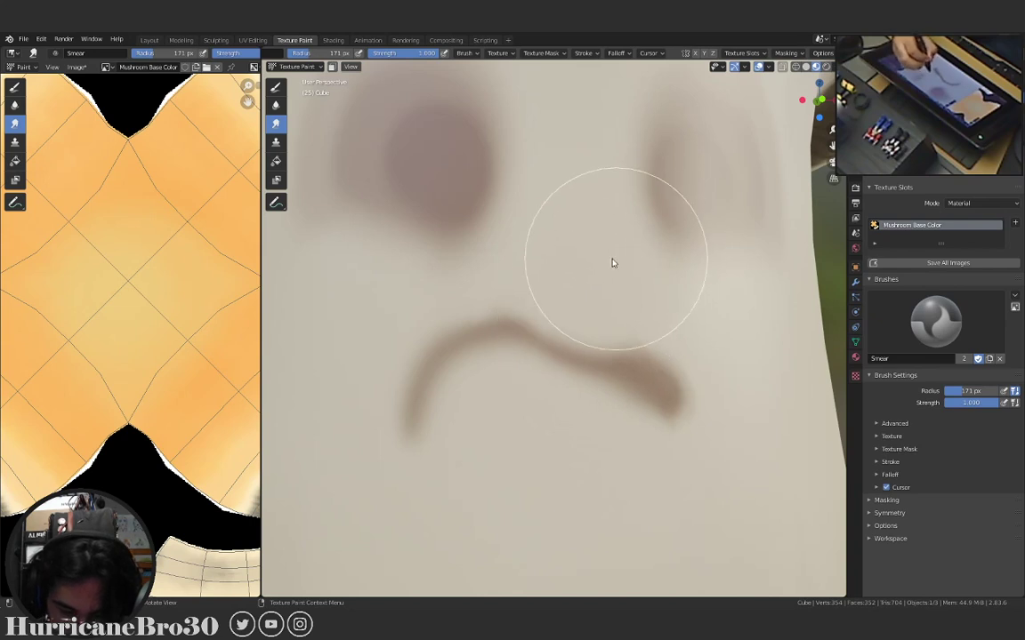
At 128 px, pull the mouth's right half down-right, then undo the last two smears.
key("f")
left_click(392, 349)
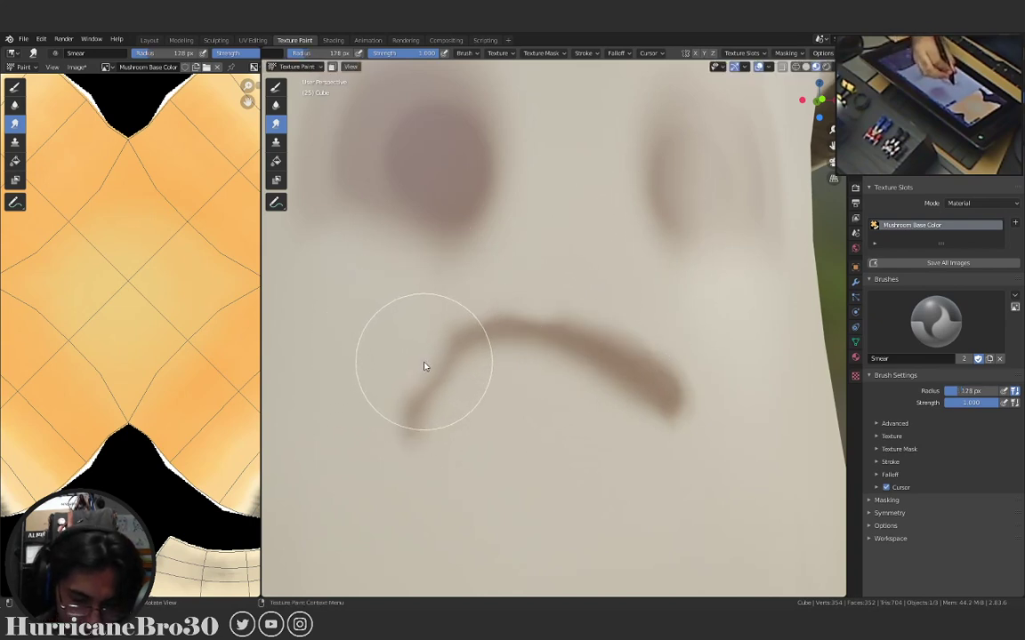
mouse_move(505, 355)
left_mouse_down()
mouse_move(583, 320)
mouse_move(572, 328)
mouse_move(578, 339)
mouse_move(648, 389)
left_mouse_up()
mouse_move(648, 389)
middle_mouse_down()
mouse_move(686, 435)
mouse_move(648, 450)
mouse_move(679, 442)
middle_mouse_up()
scroll(680, 441, "up", 2)
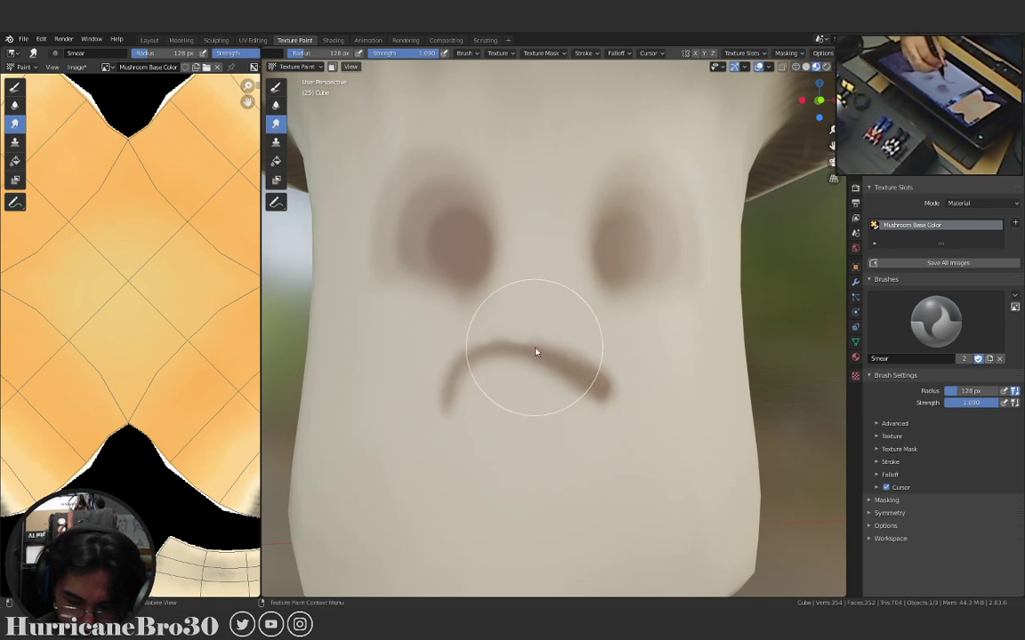
mouse_move(544, 352)
left_mouse_down()
mouse_move(643, 281)
mouse_move(553, 343)
left_mouse_up()
key("ctrl+z")
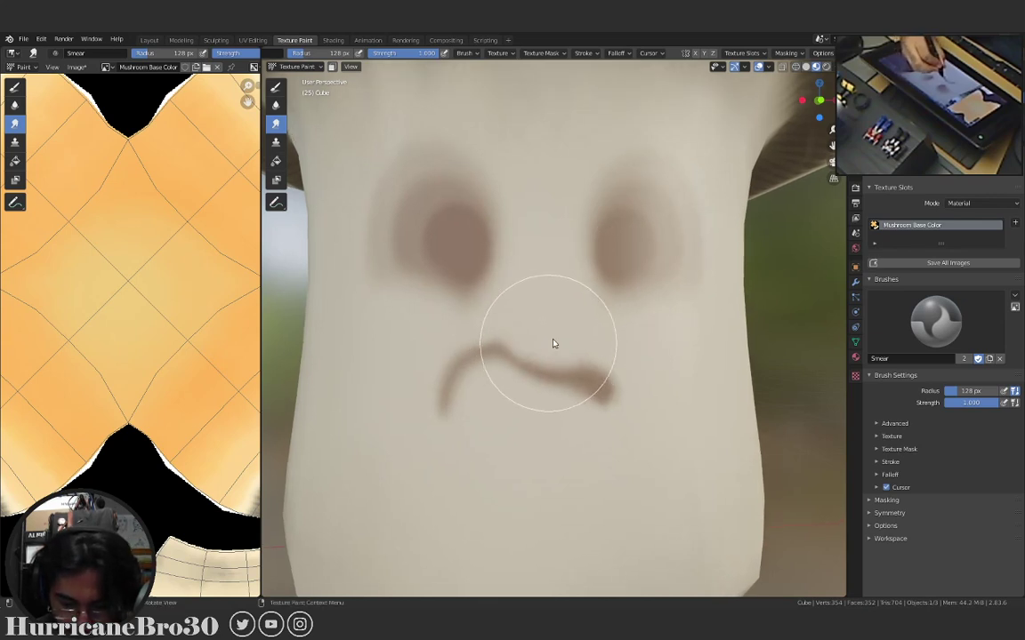
key("ctrl+z")
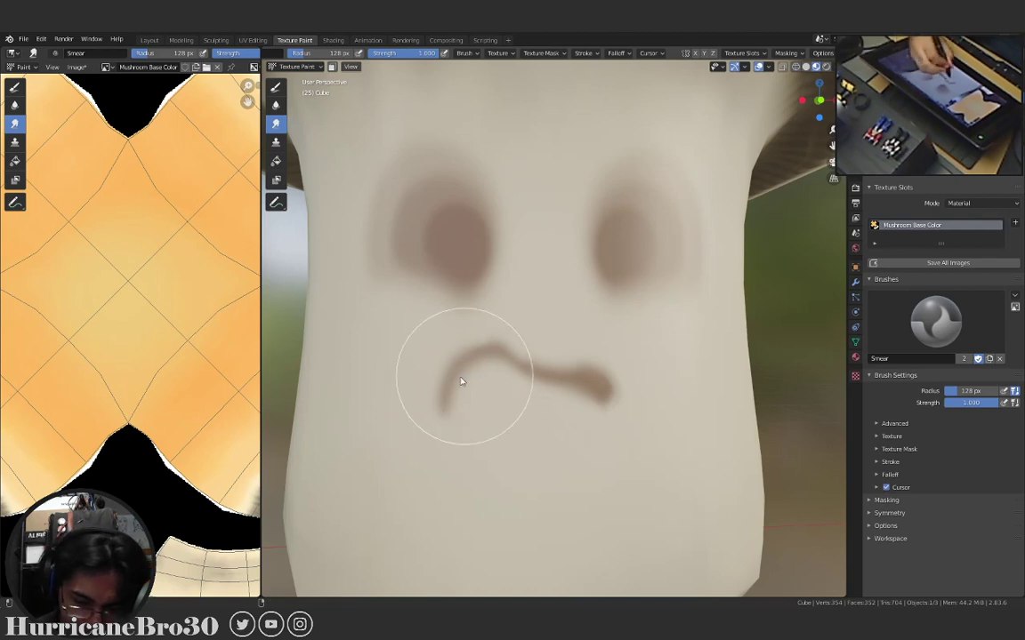
Set the brush to 96 px and review the mouth against the whole mushroom from a low angle.
scroll(430, 391, "up", 1)
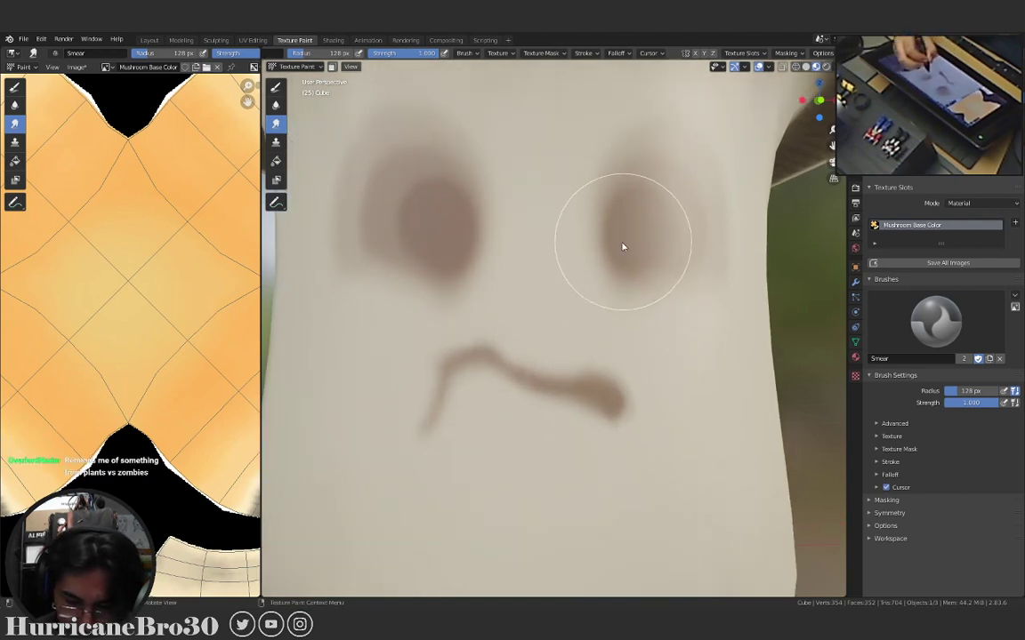
key("f")
left_click(418, 385)
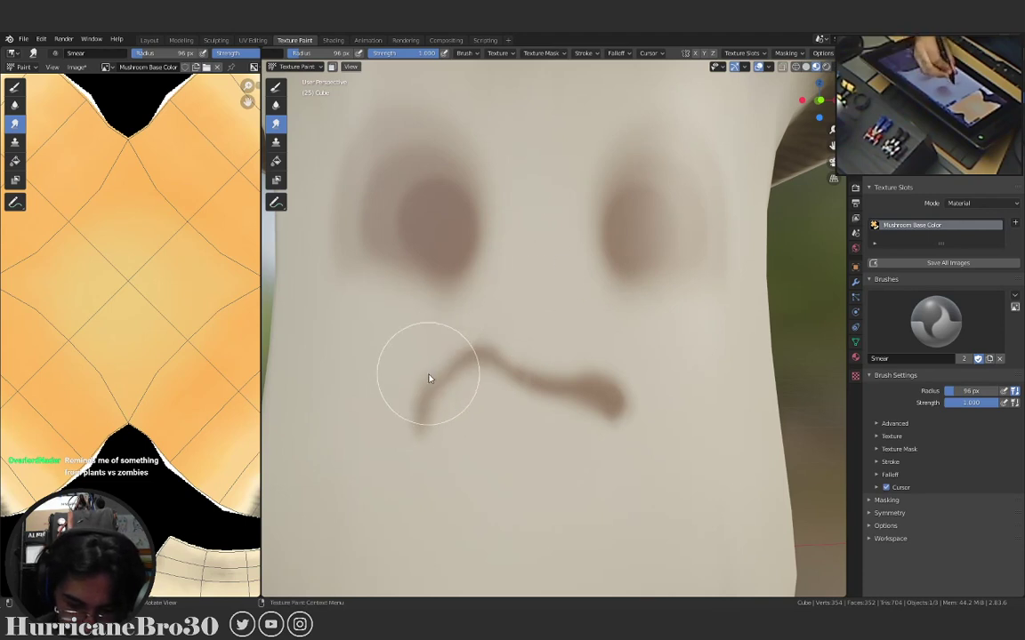
scroll(643, 274, "down", 1)
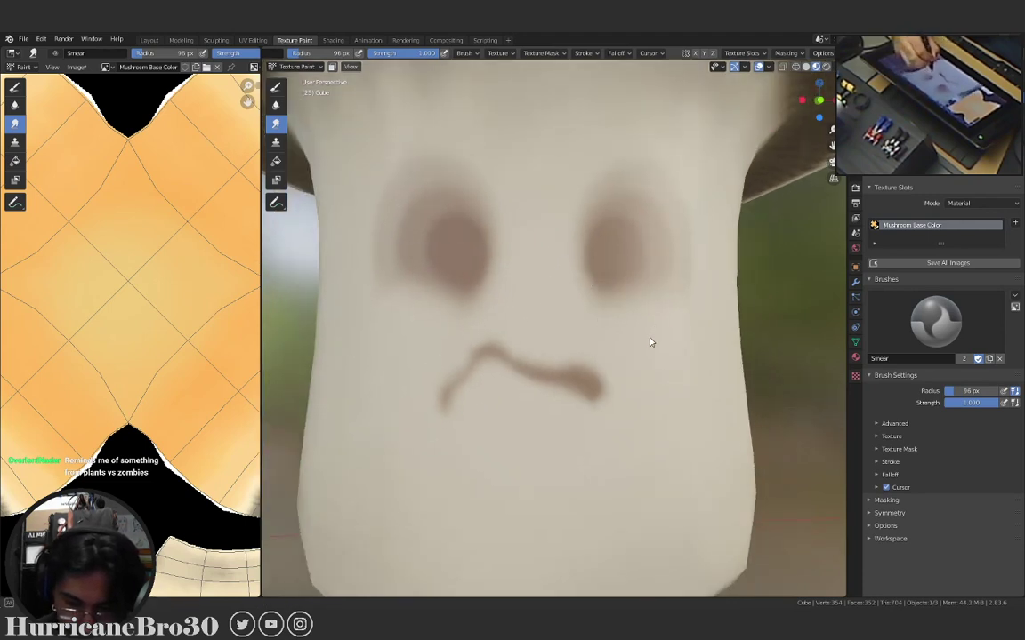
middle_click_drag(648, 343, 622, 339, "shift")
scroll(537, 360, "up", 1)
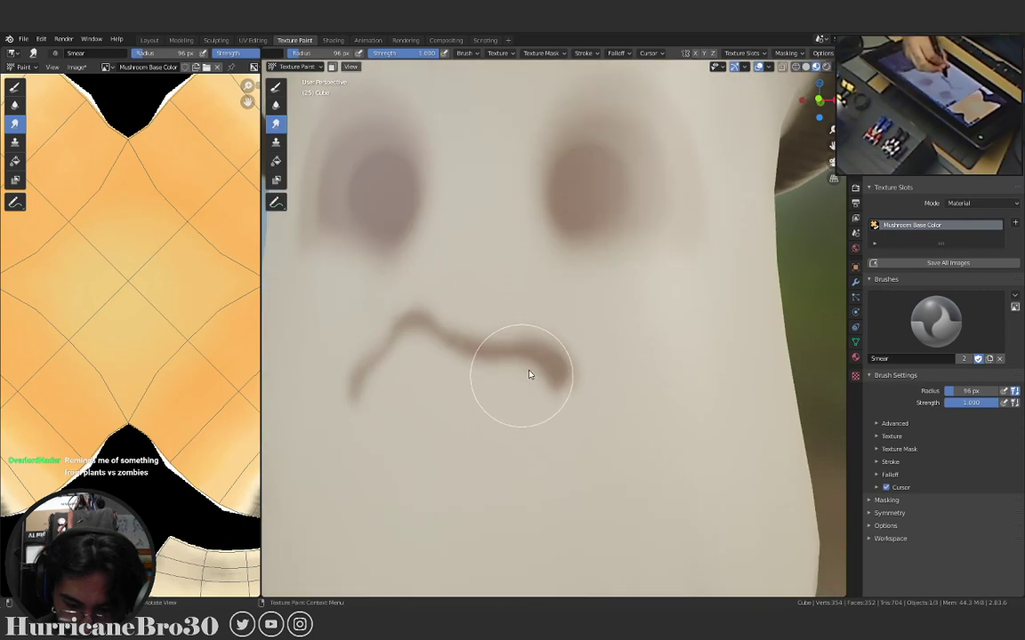
scroll(601, 366, "down", 2)
mouse_move(601, 366)
middle_mouse_down()
mouse_move(637, 348)
mouse_move(584, 360)
mouse_move(601, 320)
mouse_move(625, 350)
mouse_move(601, 360)
mouse_move(625, 377)
mouse_move(636, 359)
middle_mouse_up()
scroll(596, 354, "down", 2)
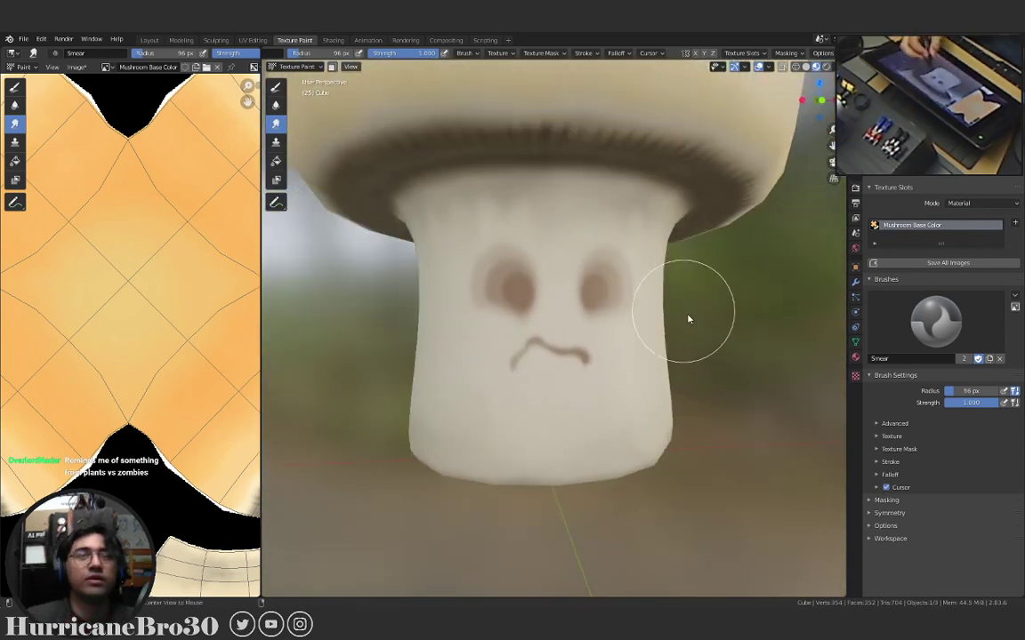
mouse_move(693, 313)
middle_mouse_down()
mouse_move(657, 344)
mouse_move(628, 346)
mouse_move(656, 352)
mouse_move(617, 361)
mouse_move(625, 352)
mouse_move(636, 385)
middle_mouse_up()
scroll(613, 364, "up", 1)
scroll(634, 374, "up", 2)
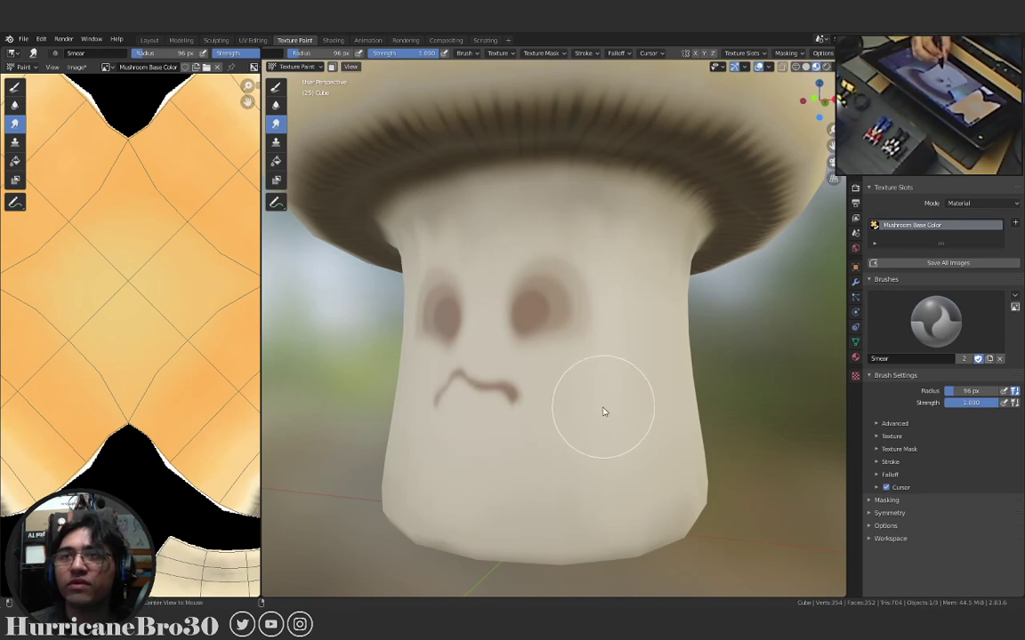
mouse_move(586, 407)
middle_mouse_down()
mouse_move(617, 405)
mouse_move(572, 421)
mouse_move(595, 385)
mouse_move(601, 394)
mouse_move(585, 419)
mouse_move(625, 435)
mouse_move(597, 407)
mouse_move(587, 416)
mouse_move(592, 396)
mouse_move(595, 420)
mouse_move(572, 439)
mouse_move(677, 436)
middle_mouse_up()
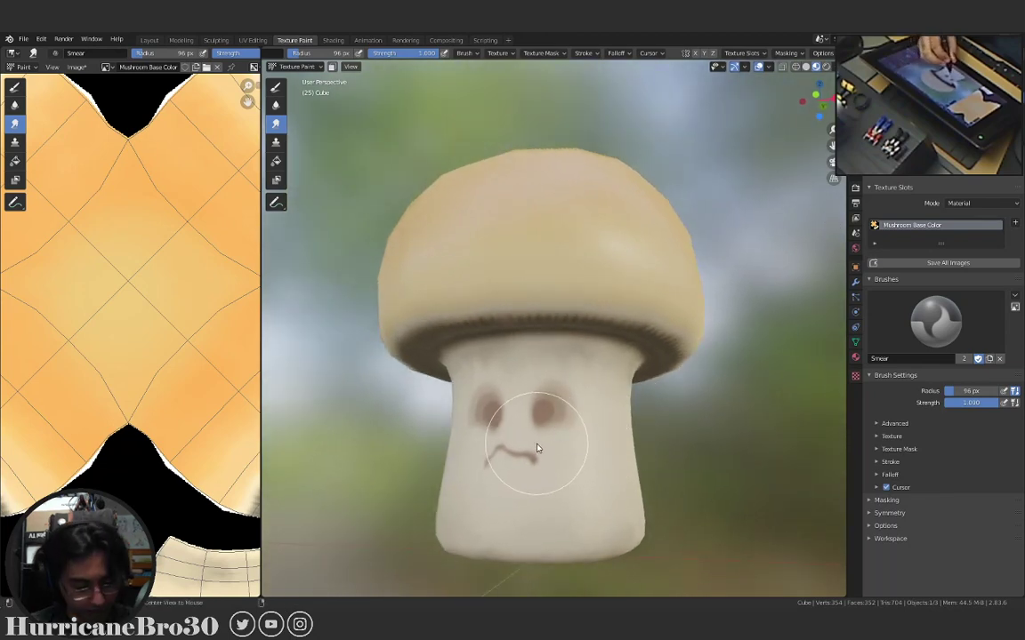
mouse_move(540, 448)
middle_mouse_down()
mouse_move(554, 453)
mouse_move(587, 435)
mouse_move(594, 444)
mouse_move(577, 419)
mouse_move(596, 427)
mouse_move(481, 382)
mouse_move(551, 442)
mouse_move(595, 448)
mouse_move(539, 365)
mouse_move(555, 284)
middle_mouse_up()
scroll(539, 365, "up", 5)
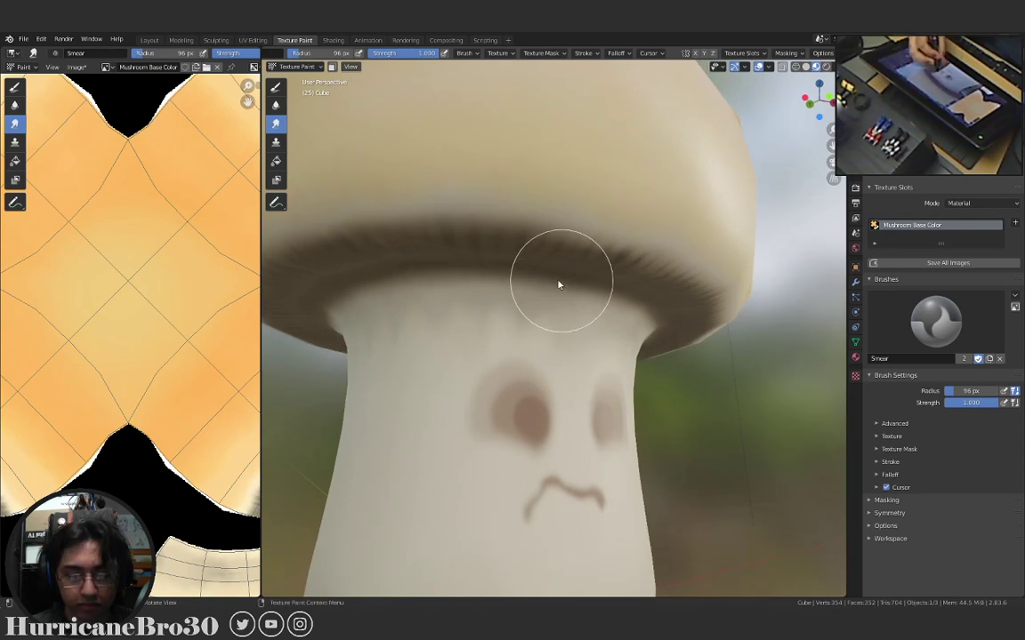
Smear the light patch on the stem just under the cap rim.
middle_click_drag(492, 357, 488, 336)
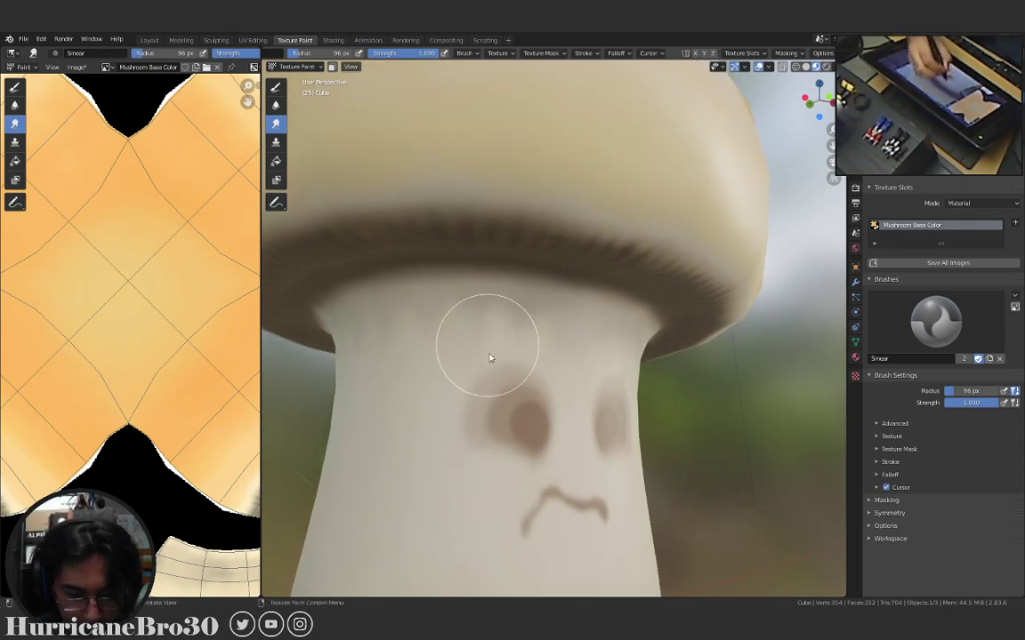
scroll(471, 343, "up", 3)
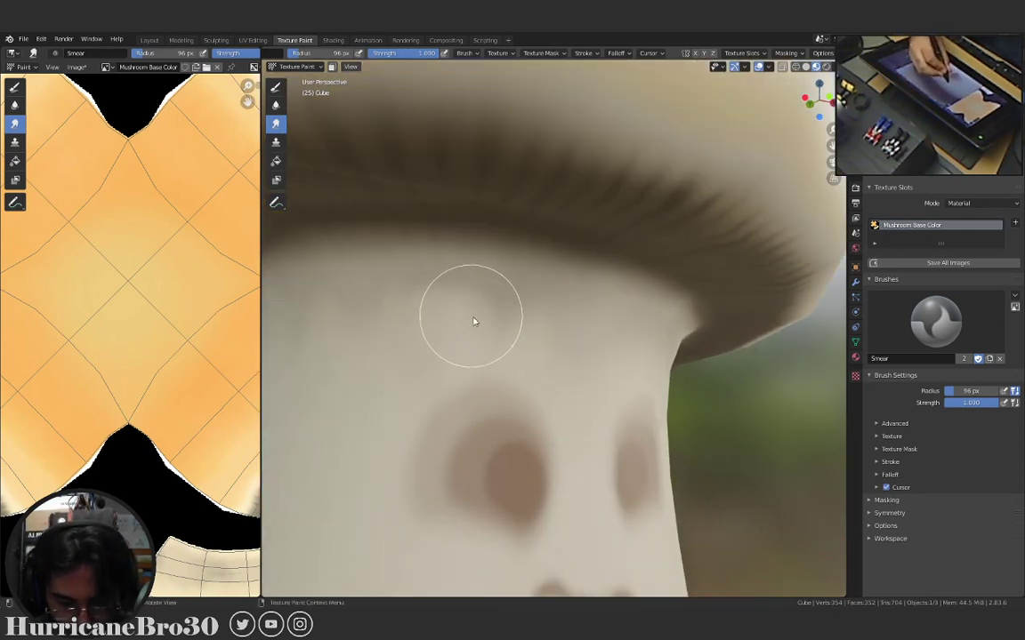
left_click_drag(474, 321, 509, 340)
mouse_move(525, 334)
middle_mouse_down()
mouse_move(566, 354)
mouse_move(473, 374)
mouse_move(535, 369)
middle_mouse_up()
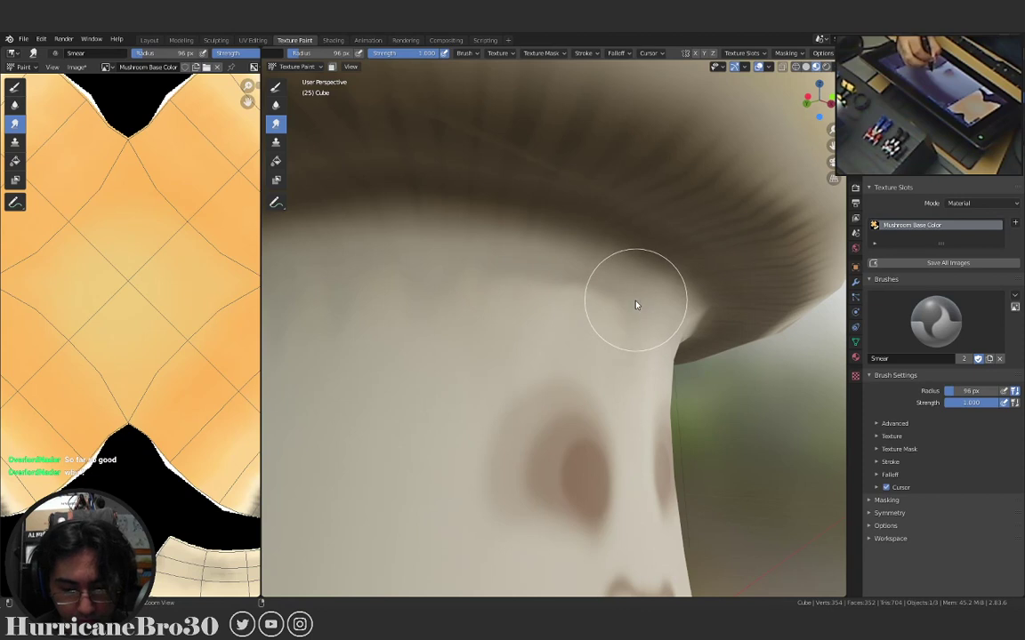
Orbit around the stem to check both eyes and the cap underside.
mouse_move(620, 303)
middle_mouse_down()
mouse_move(590, 305)
mouse_move(549, 347)
mouse_move(541, 338)
mouse_move(601, 327)
middle_mouse_up()
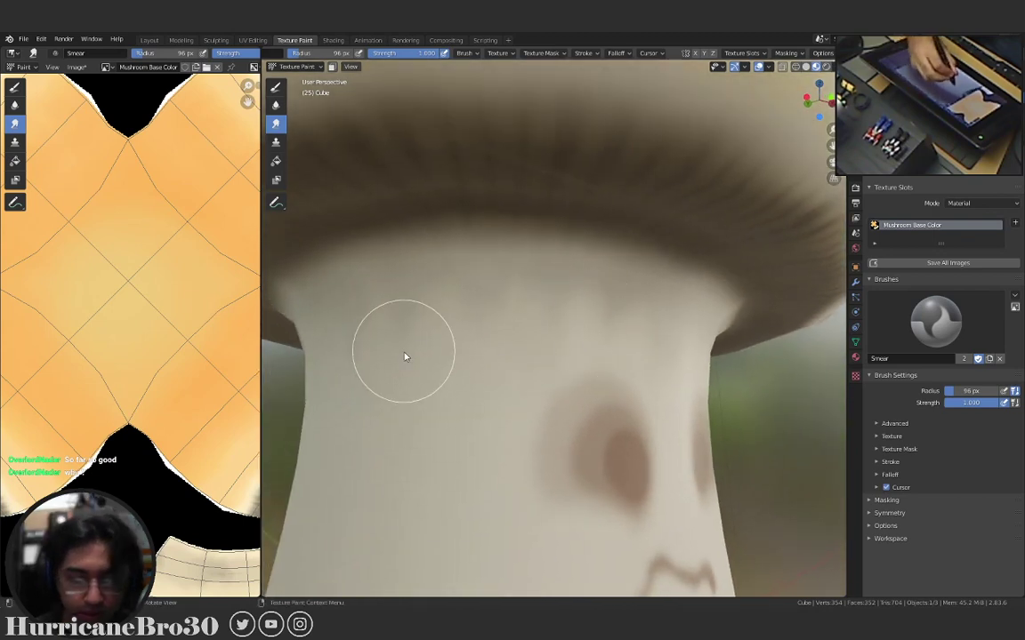
middle_click_drag(402, 334, 477, 357)
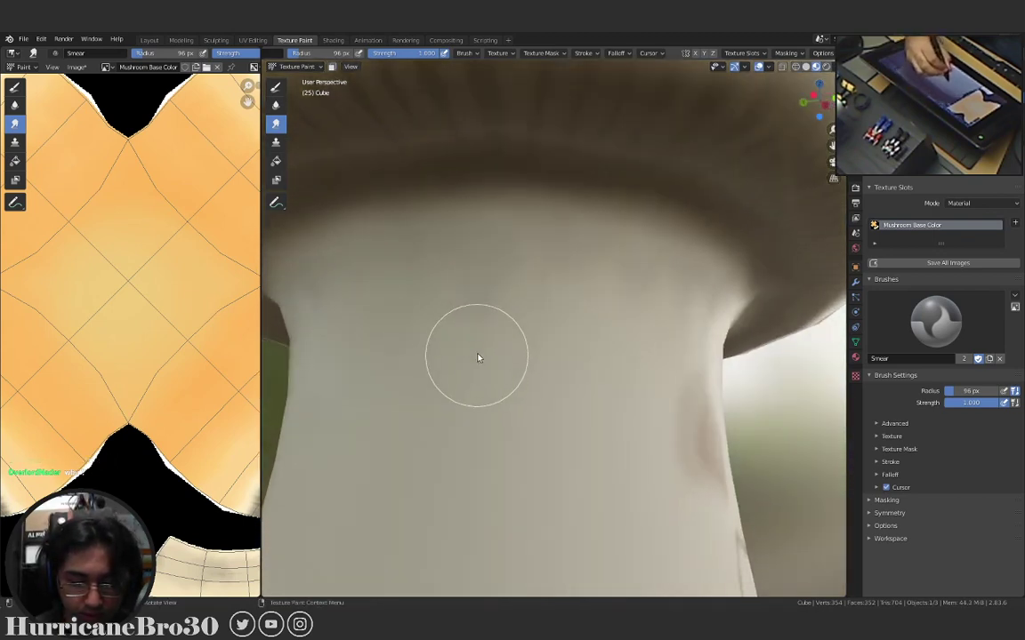
mouse_move(485, 316)
middle_mouse_down()
mouse_move(473, 343)
mouse_move(480, 332)
mouse_move(555, 332)
mouse_move(540, 339)
mouse_move(510, 323)
middle_mouse_up()
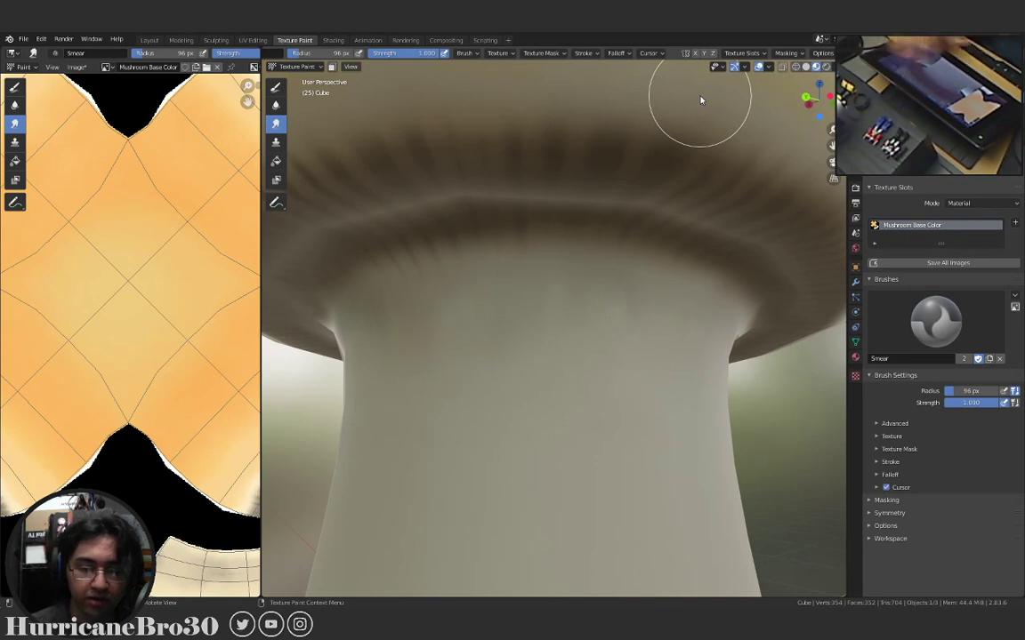
mouse_move(492, 318)
middle_mouse_down()
mouse_move(531, 313)
mouse_move(533, 329)
mouse_move(576, 362)
mouse_move(594, 360)
mouse_move(508, 336)
mouse_move(553, 338)
mouse_move(588, 361)
middle_mouse_up()
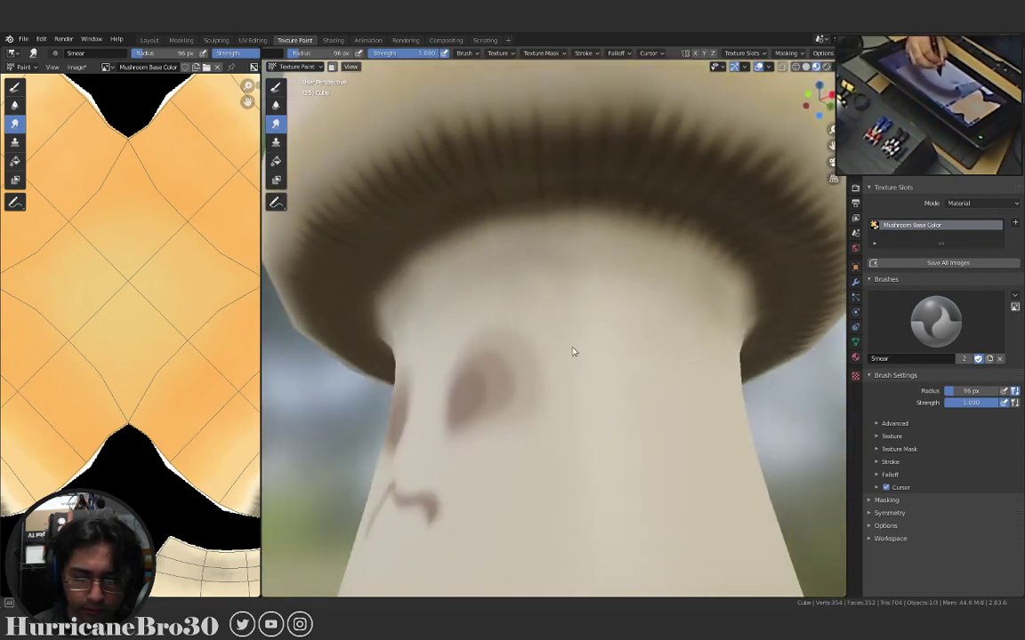
mouse_move(574, 352)
middle_mouse_down()
mouse_move(582, 381)
mouse_move(569, 332)
mouse_move(561, 407)
mouse_move(622, 382)
mouse_move(597, 393)
mouse_move(601, 420)
mouse_move(597, 371)
mouse_move(606, 373)
mouse_move(601, 441)
mouse_move(597, 405)
mouse_move(604, 411)
mouse_move(609, 393)
middle_mouse_up()
scroll(585, 374, "down", 2)
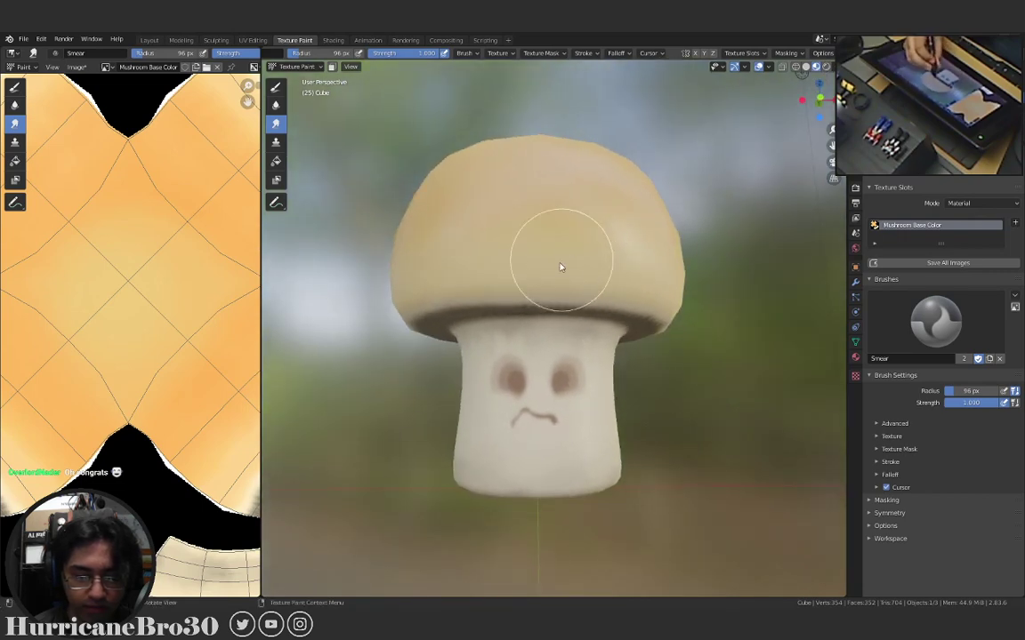
Zoom out and turn the mushroom to review the painting from several angles.
mouse_move(560, 265)
middle_mouse_down()
mouse_move(585, 307)
mouse_move(567, 321)
mouse_move(599, 357)
middle_mouse_up()
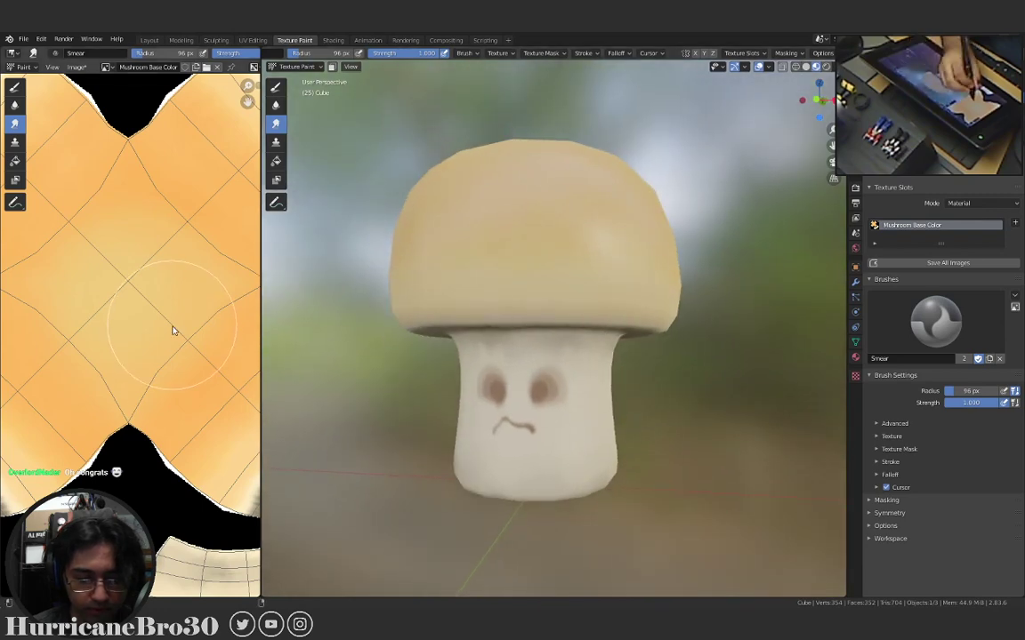
scroll(169, 346, "down", 1)
scroll(169, 346, "down", 3)
scroll(156, 367, "up", 1)
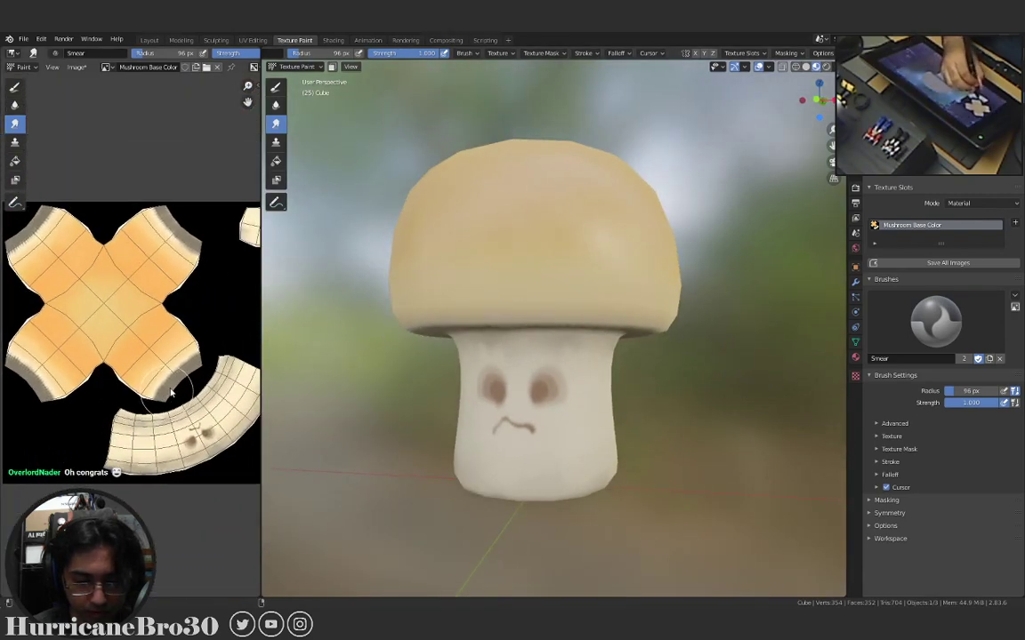
scroll(169, 396, "down", 1)
scroll(169, 396, "down", 1)
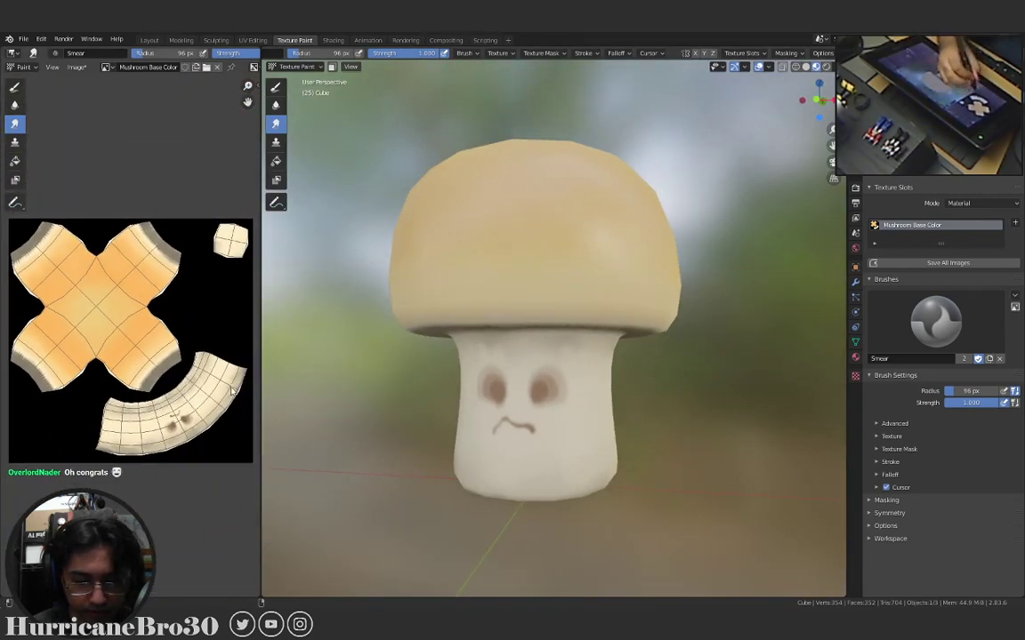
mouse_move(674, 417)
middle_mouse_down()
mouse_move(641, 432)
mouse_move(678, 427)
middle_mouse_up()
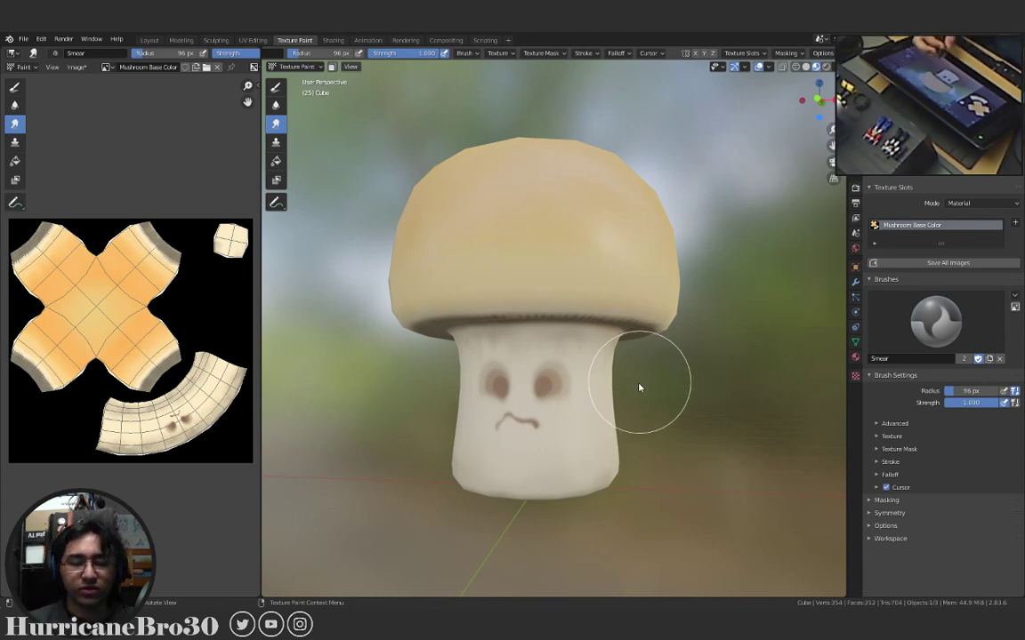
middle_click_drag(569, 367, 606, 416)
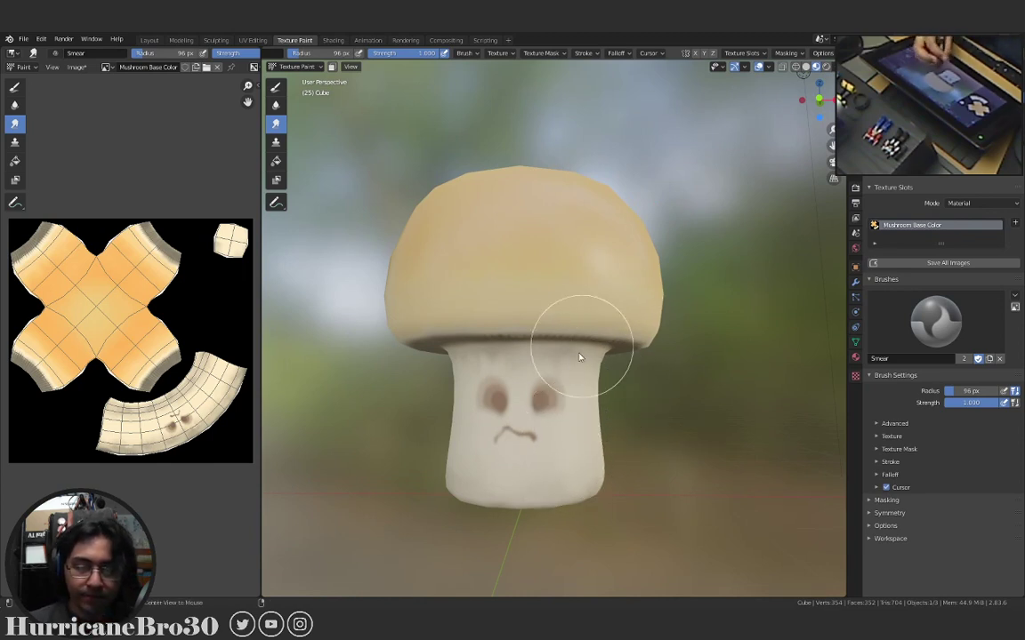
middle_click_drag(578, 359, 664, 320)
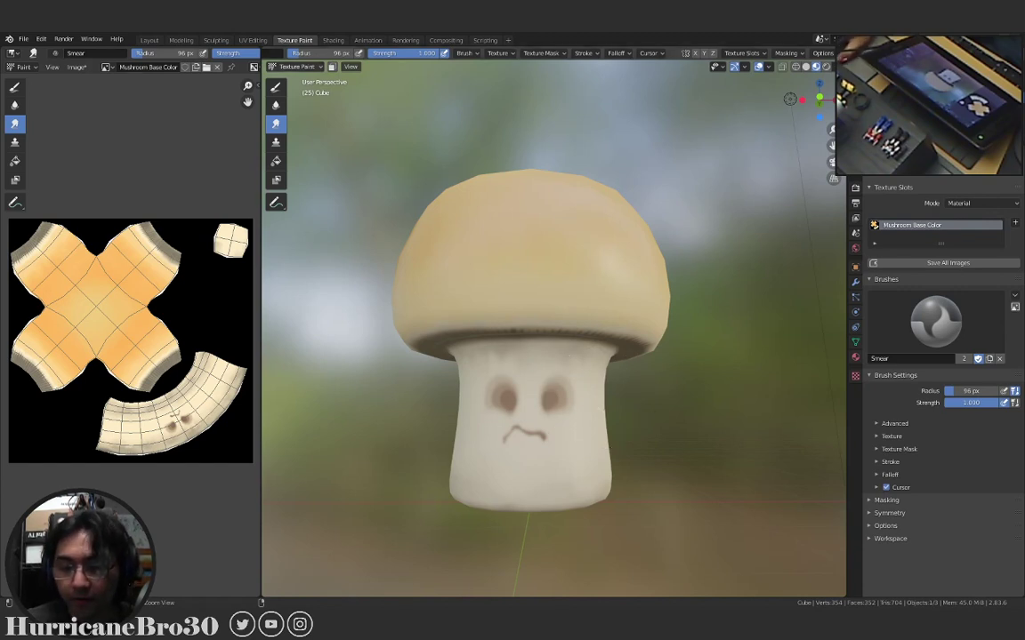
Start Save As and create a new Orange Mushroom folder on the Desktop.
key("ctrl+shift+s")
left_click_drag(517, 287, 442, 184)
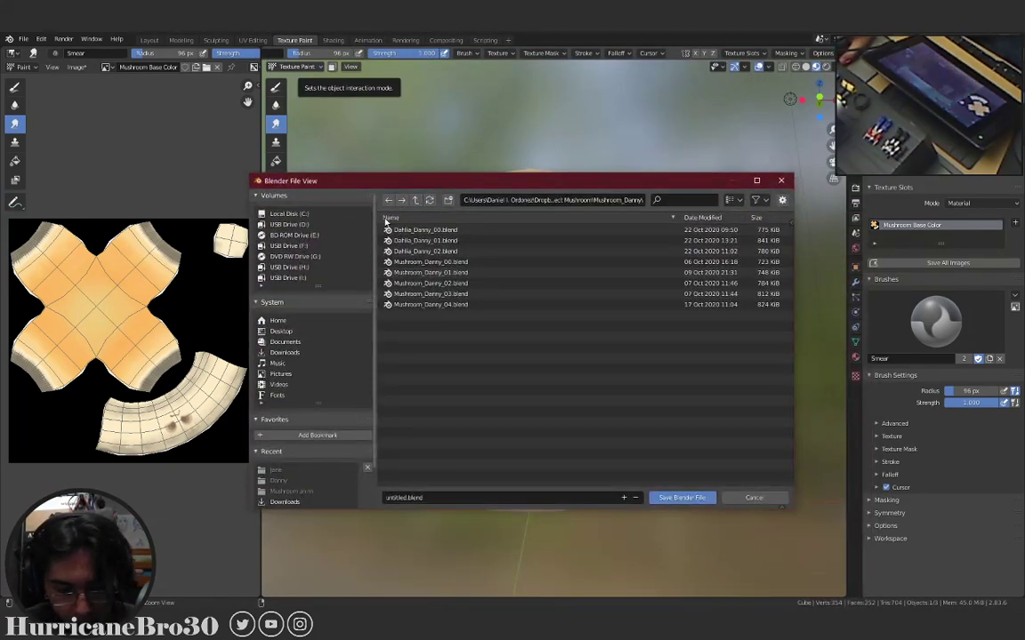
left_click(415, 201)
left_click(415, 201)
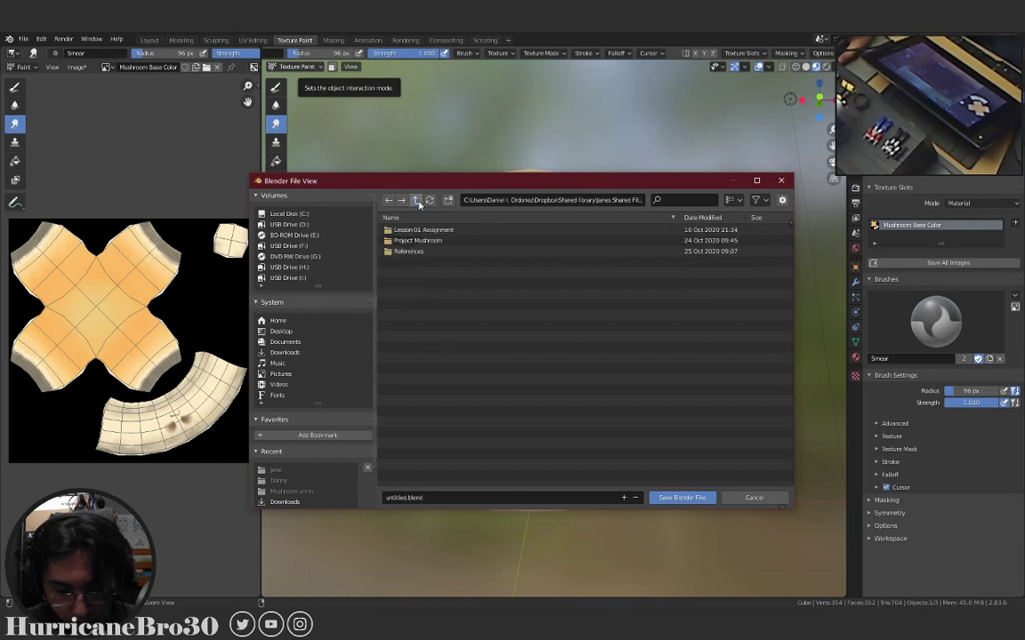
left_click(415, 201)
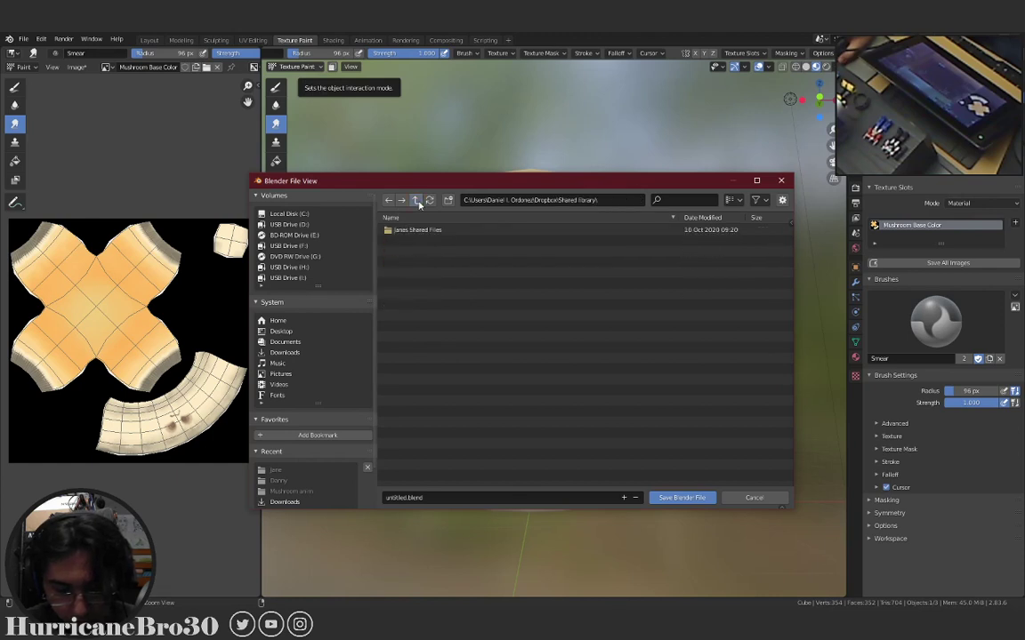
left_click(281, 332)
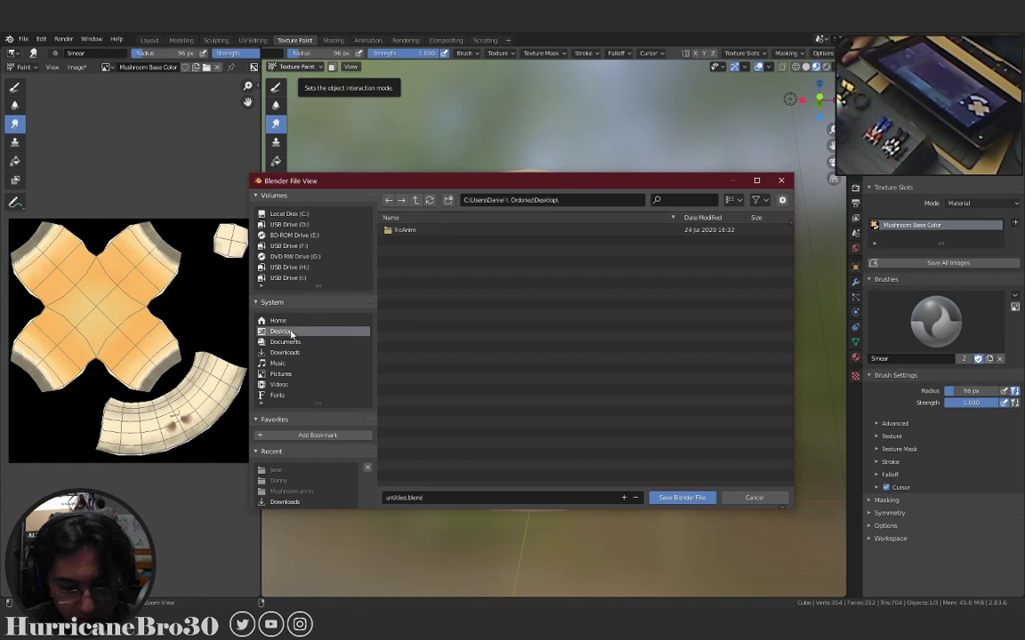
right_click(442, 282)
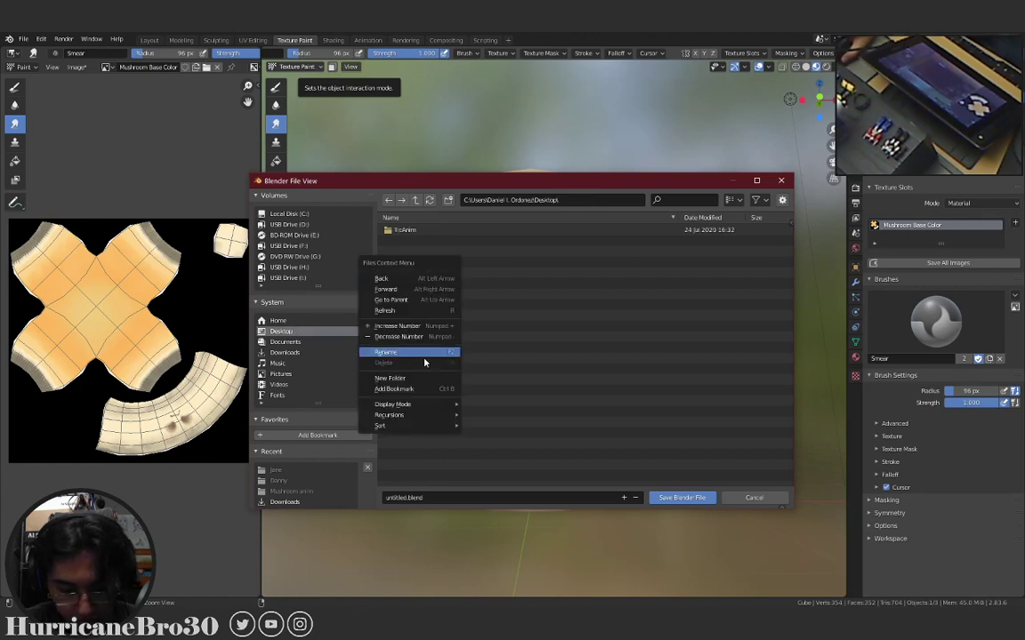
left_click(448, 200)
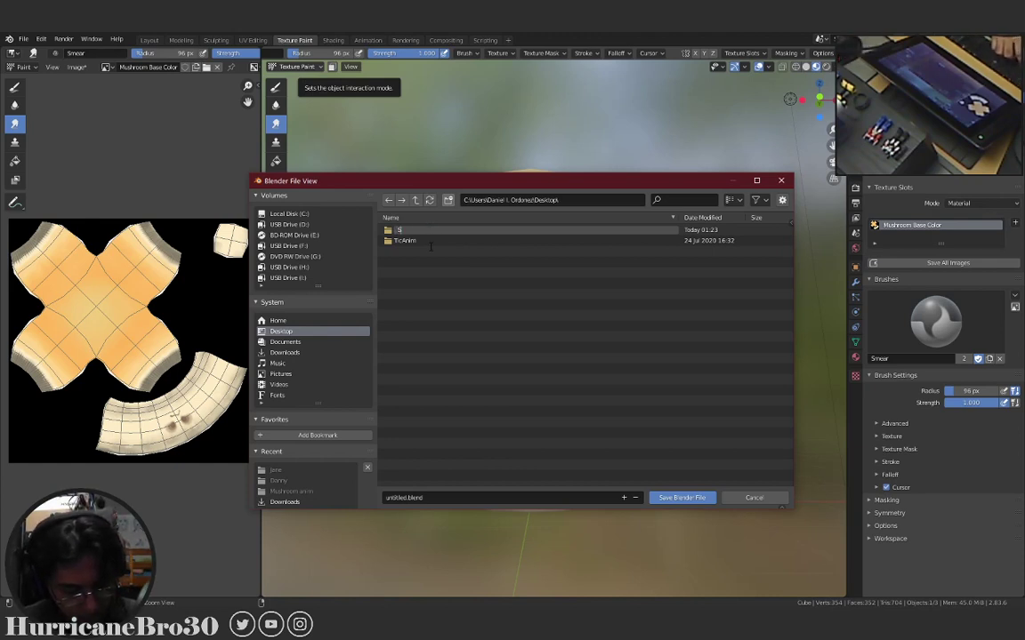
type("Gr")
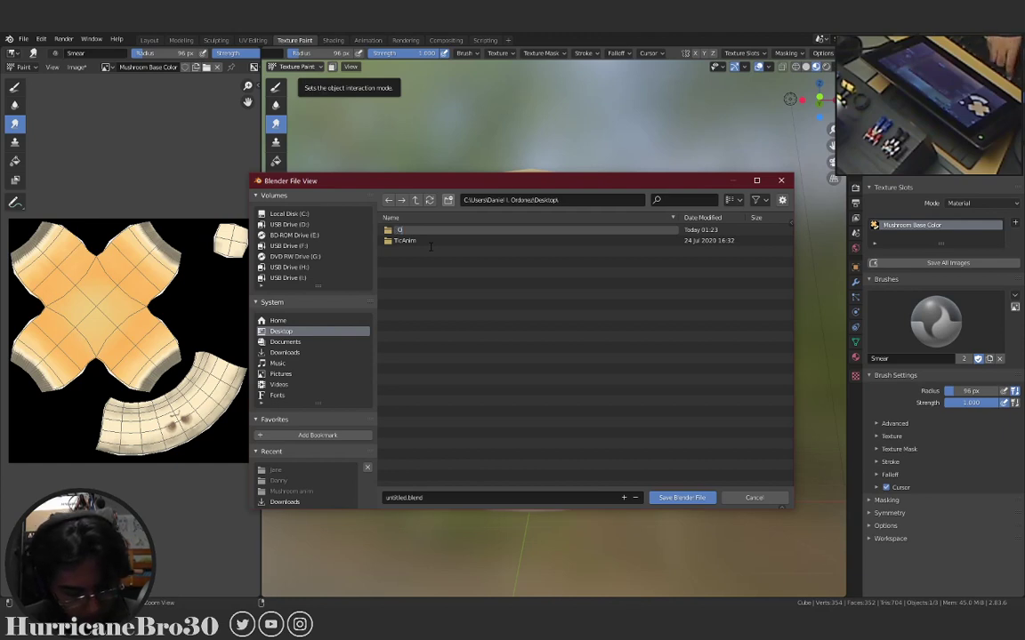
type("e Mushroom")
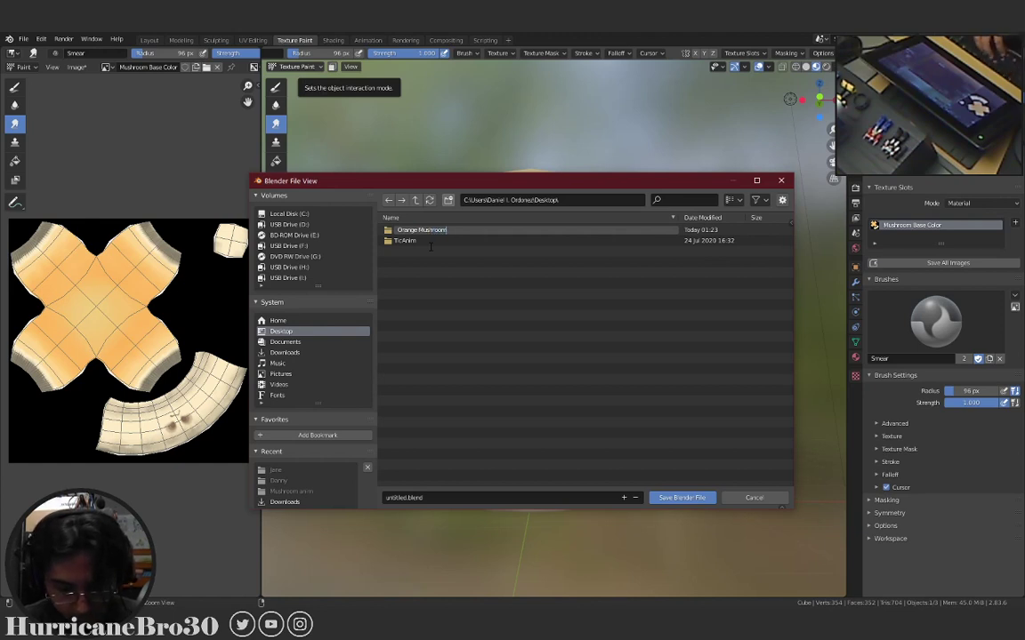
key("Return")
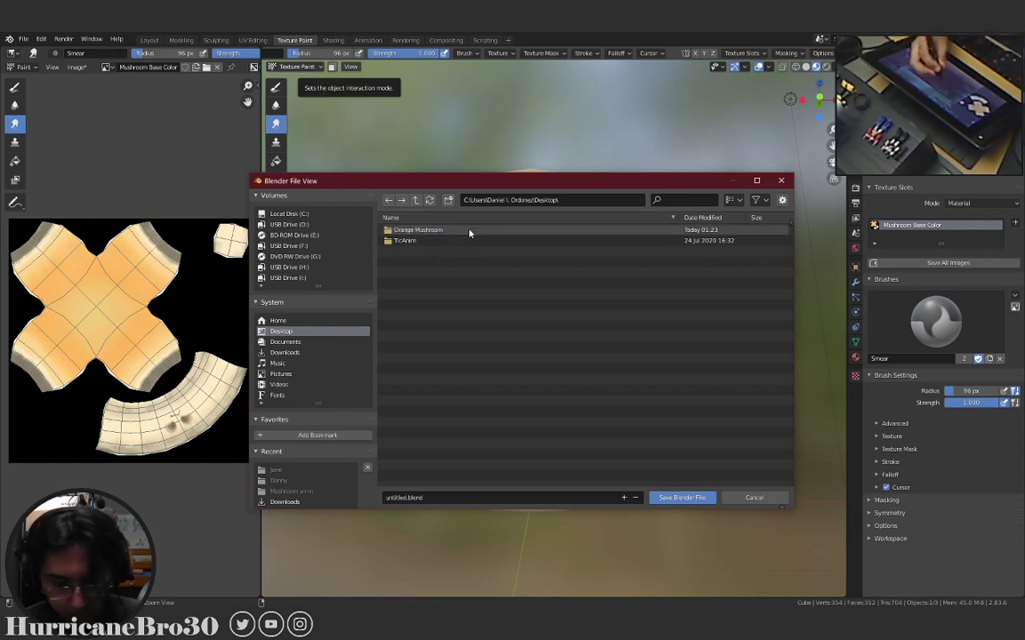
Open the Orange Mushroom folder and save the scene as Mushroom.blend.
double_click(423, 230)
left_click(408, 498)
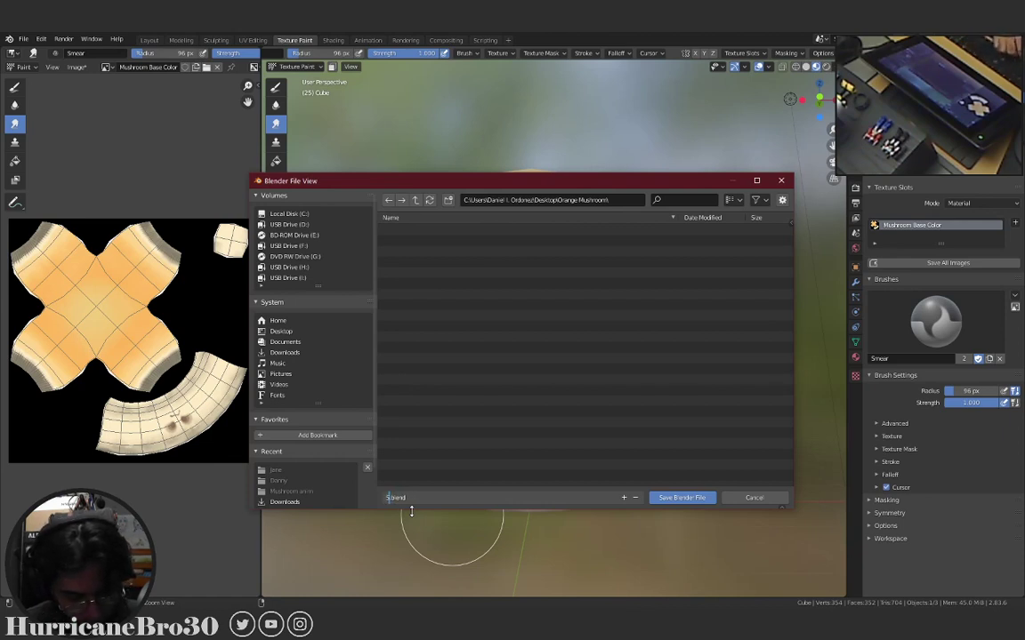
type("Mus")
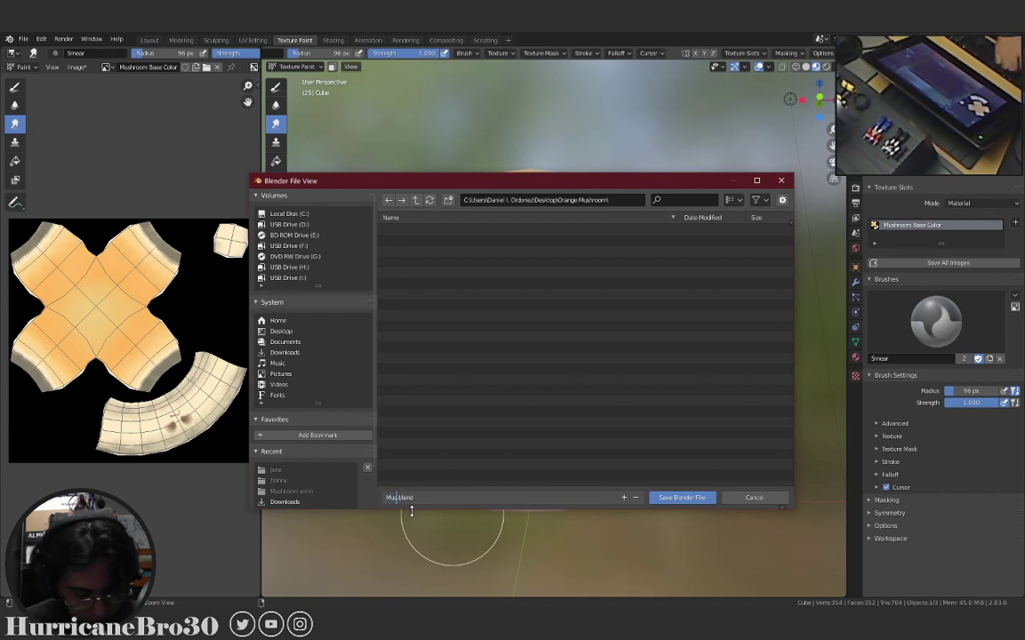
type("hroom")
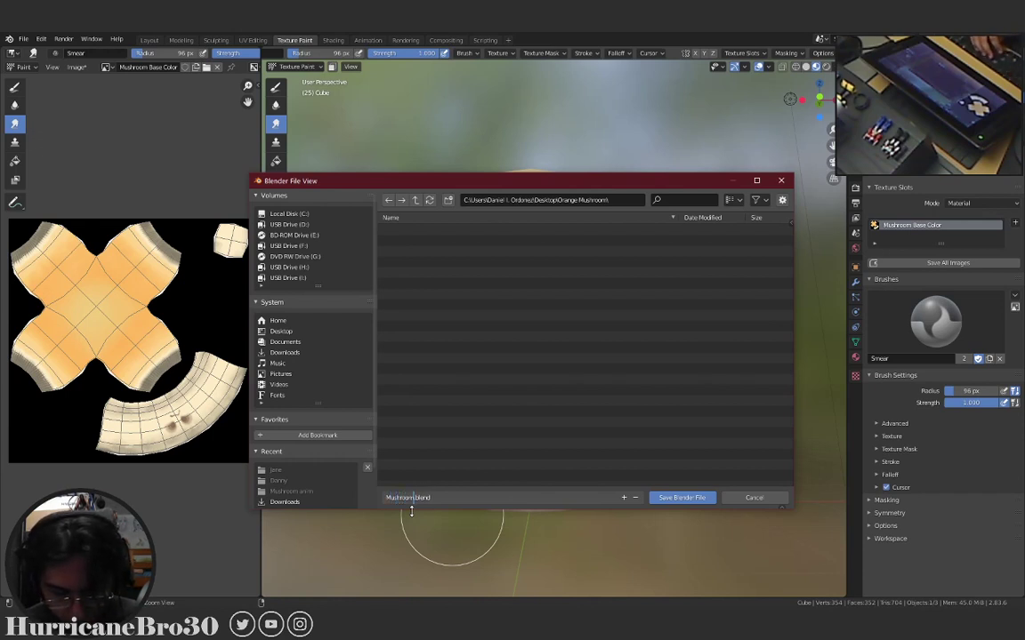
key("Return")
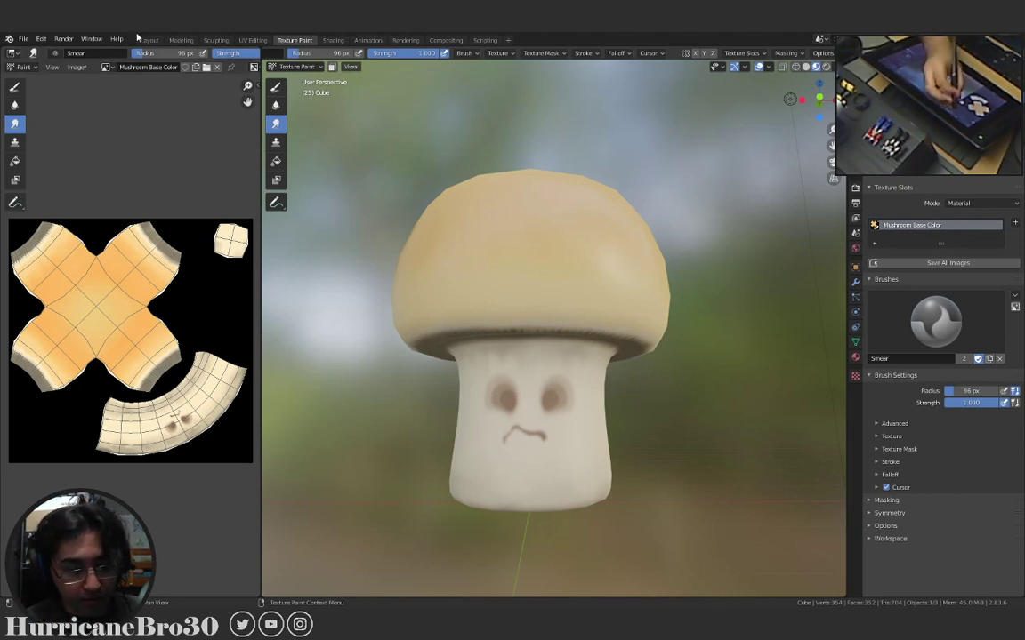
Save the painted texture as the PNG image Mushroom Base Color.png.
left_click(78, 69)
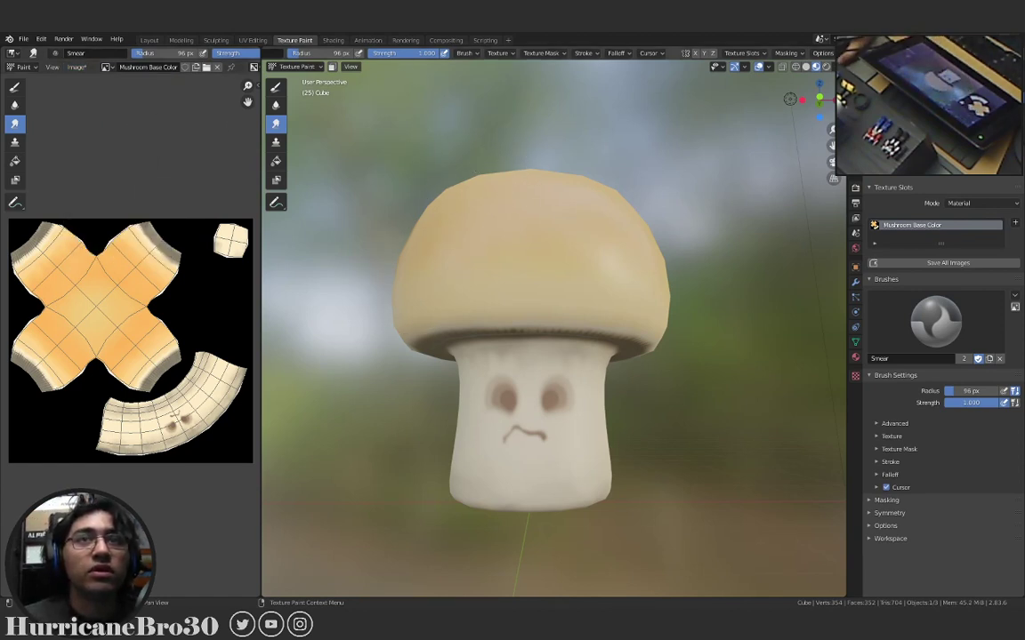
key("shift+alt+s")
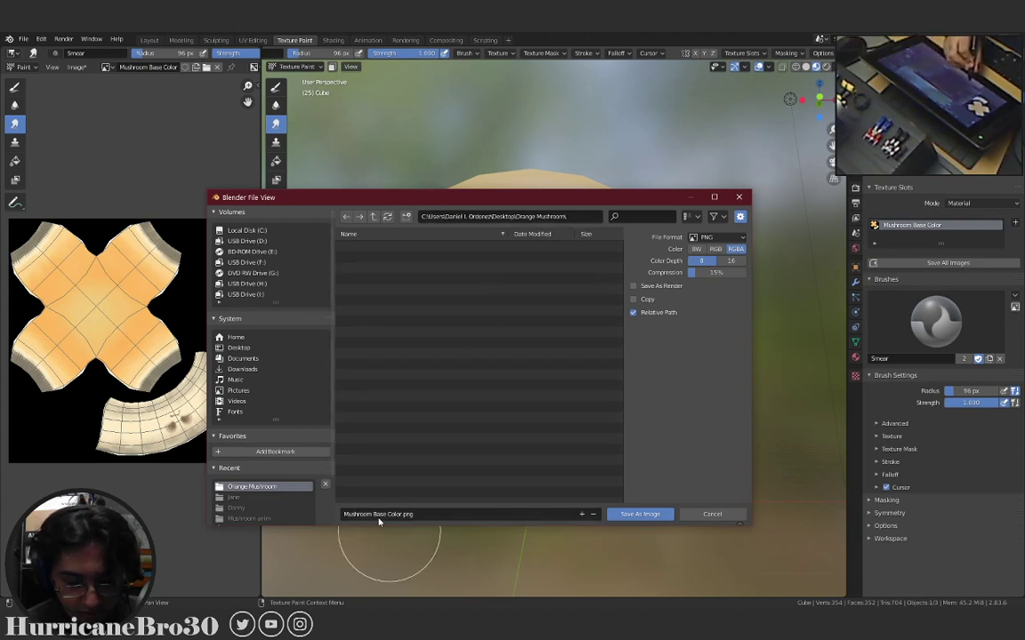
left_click(655, 515)
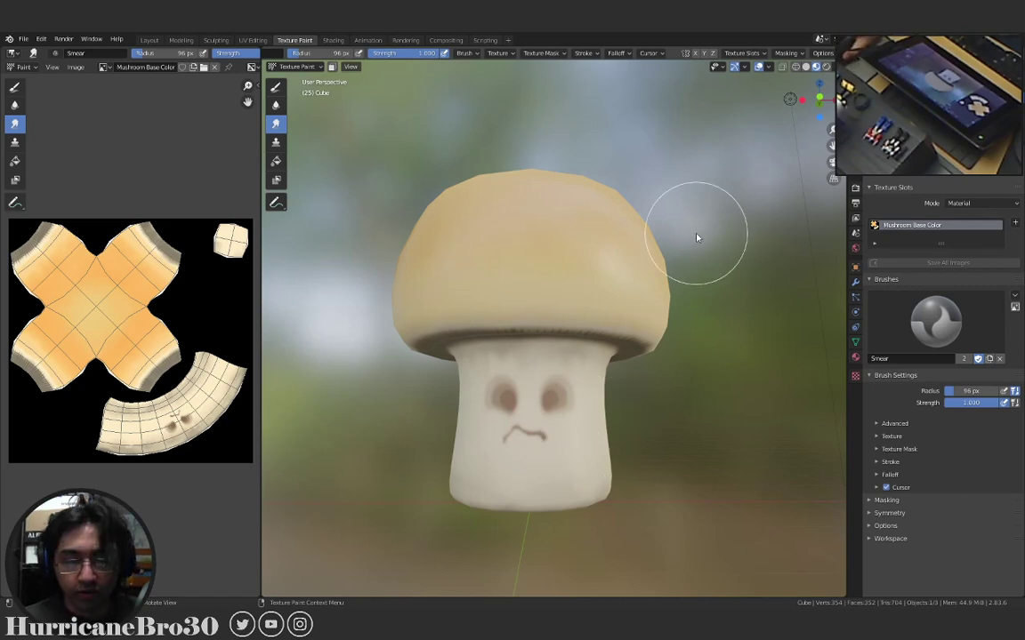
Confirm in File Explorer that Orange Mushroom holds both files, then resave Mushroom.blend with Ctrl+S.
key("super+e")
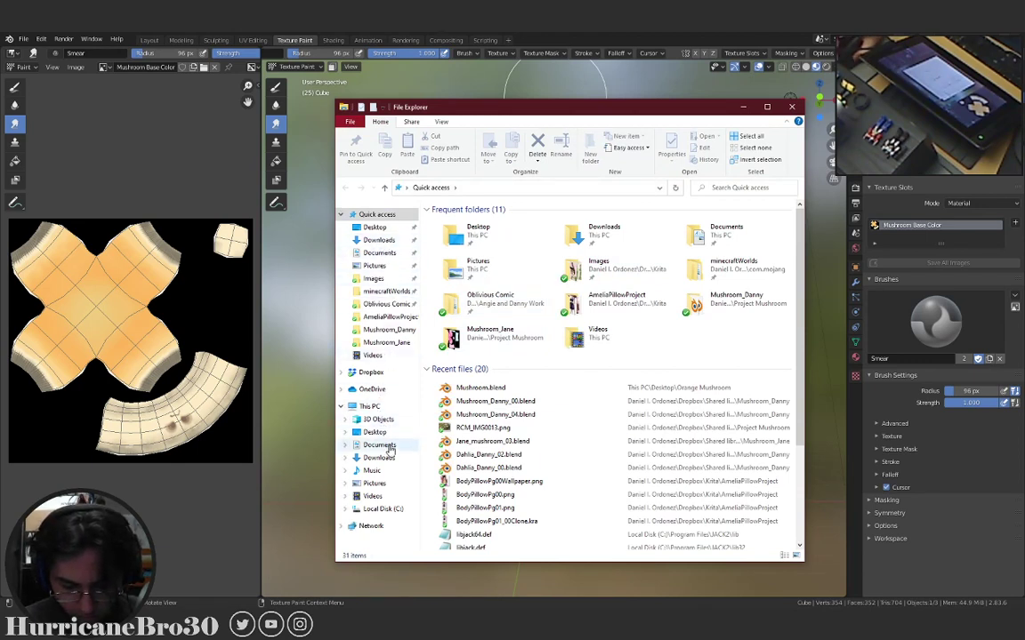
left_click(385, 433)
double_click(471, 218)
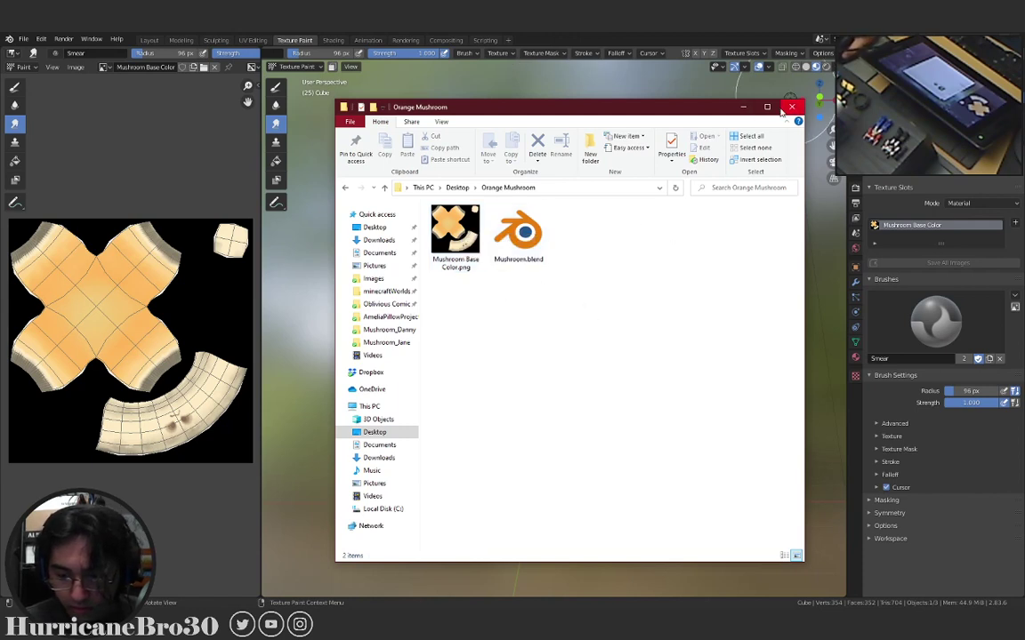
left_click(785, 108)
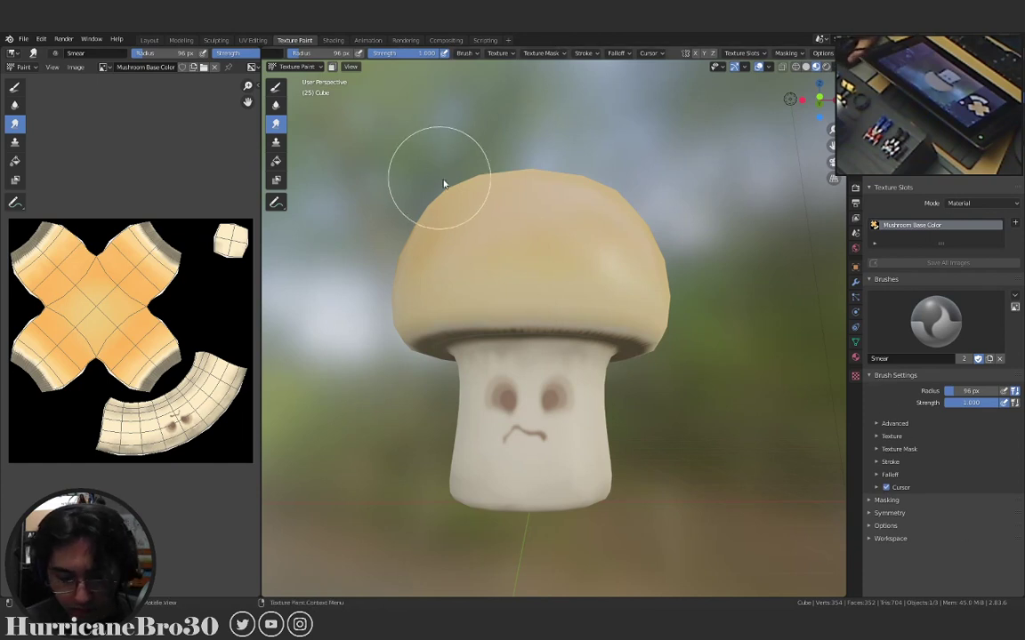
key("ctrl+s")
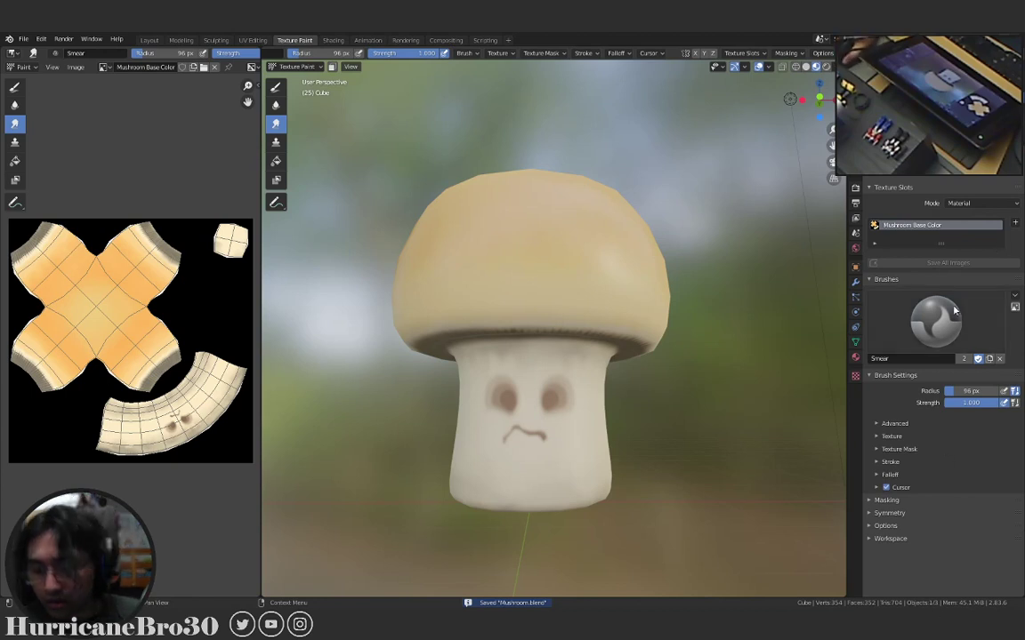
Exit Blender's fullscreen mode via the Window menu and open File Explorer.
left_click(92, 39)
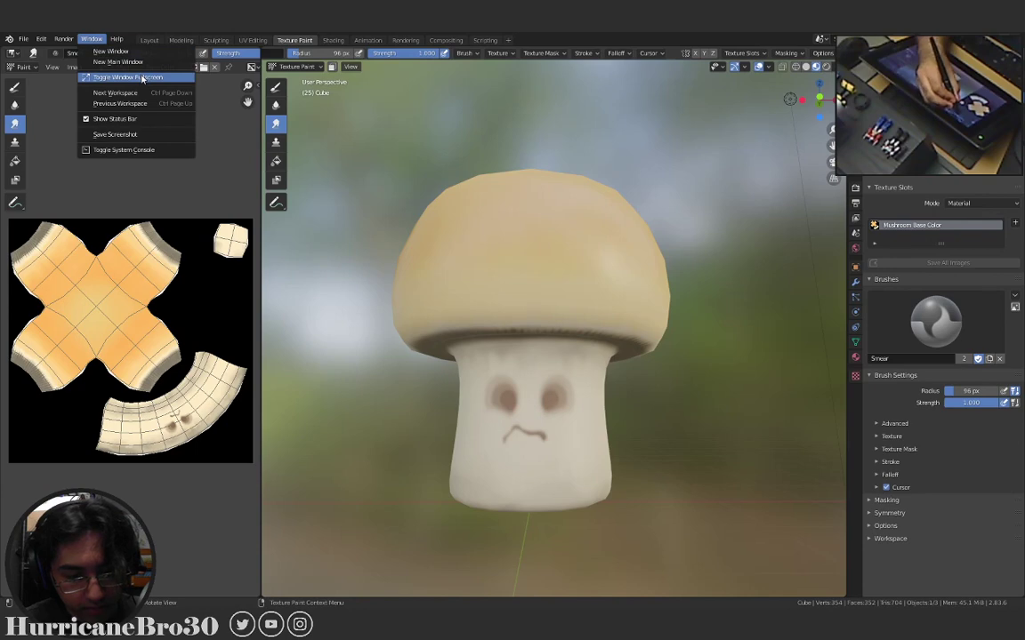
left_click(141, 79)
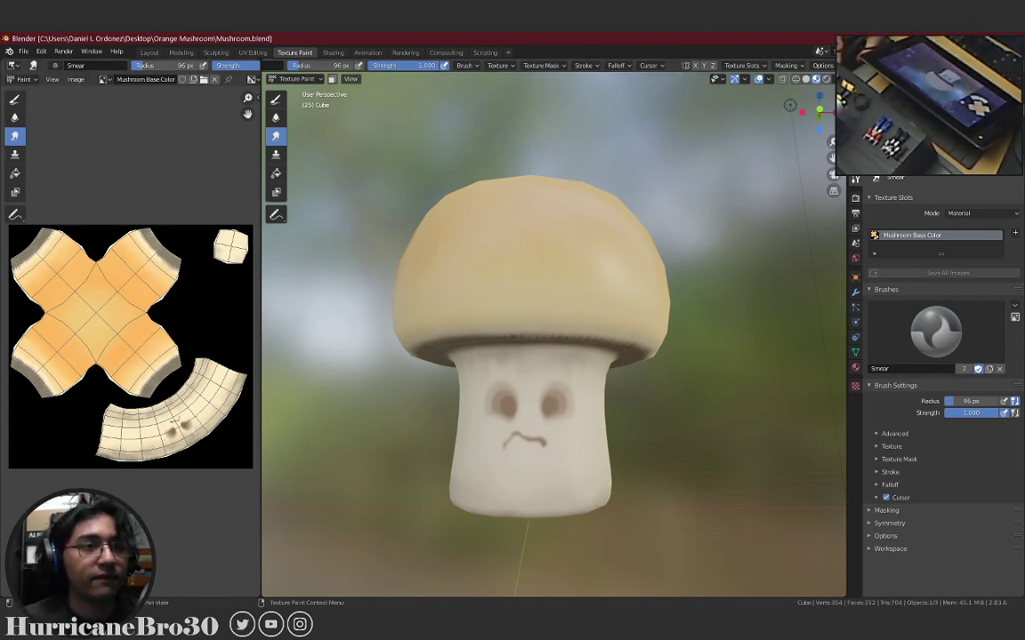
key("super+e")
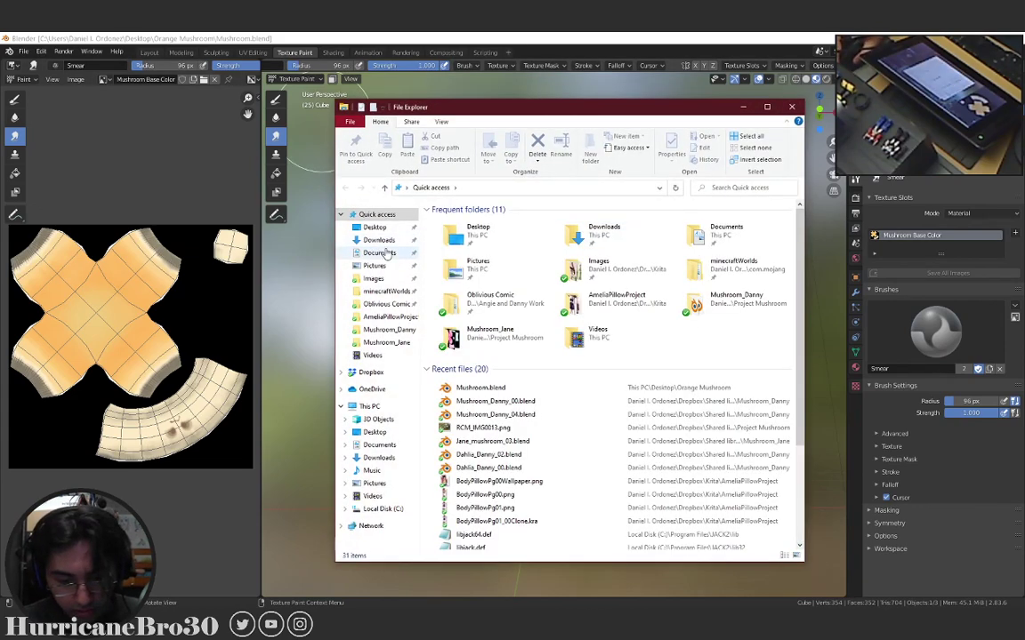
Browse to the Orange Mushroom folder on the Desktop in File Explorer.
left_click(374, 228)
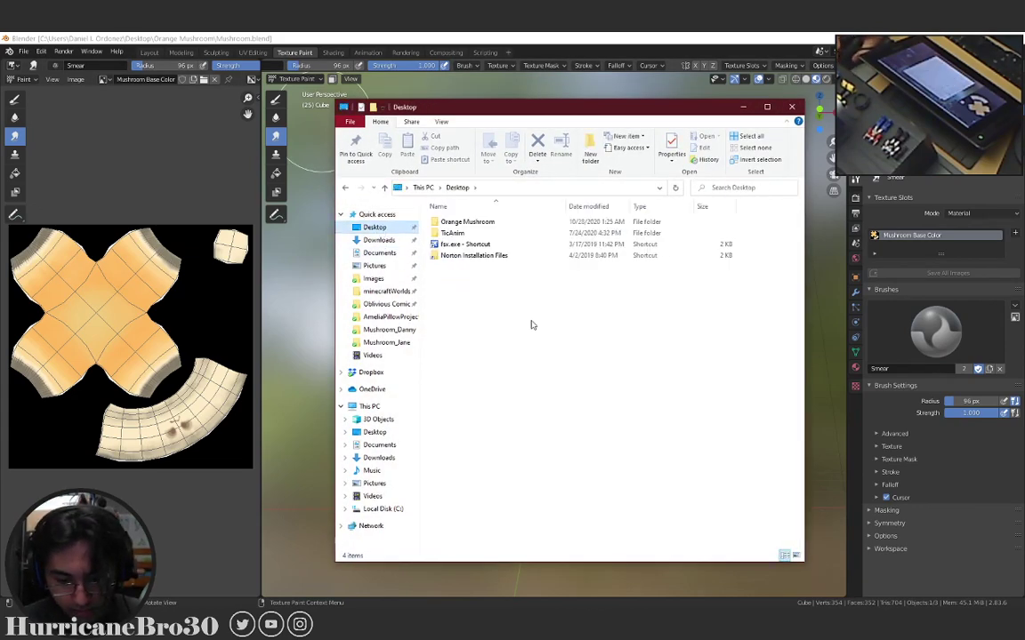
double_click(469, 221)
left_click(562, 43)
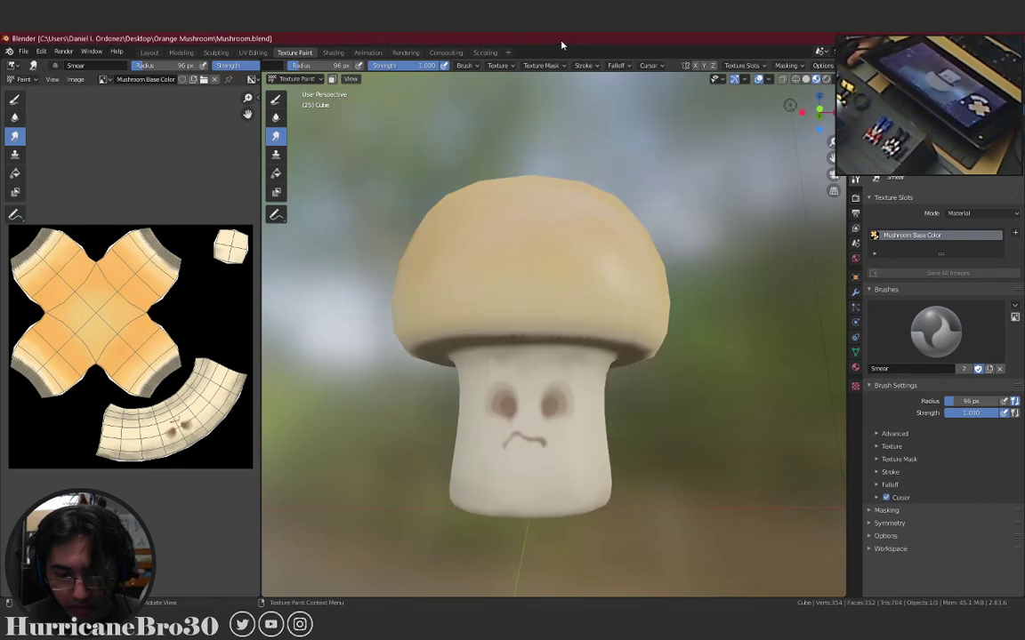
left_click(950, 38)
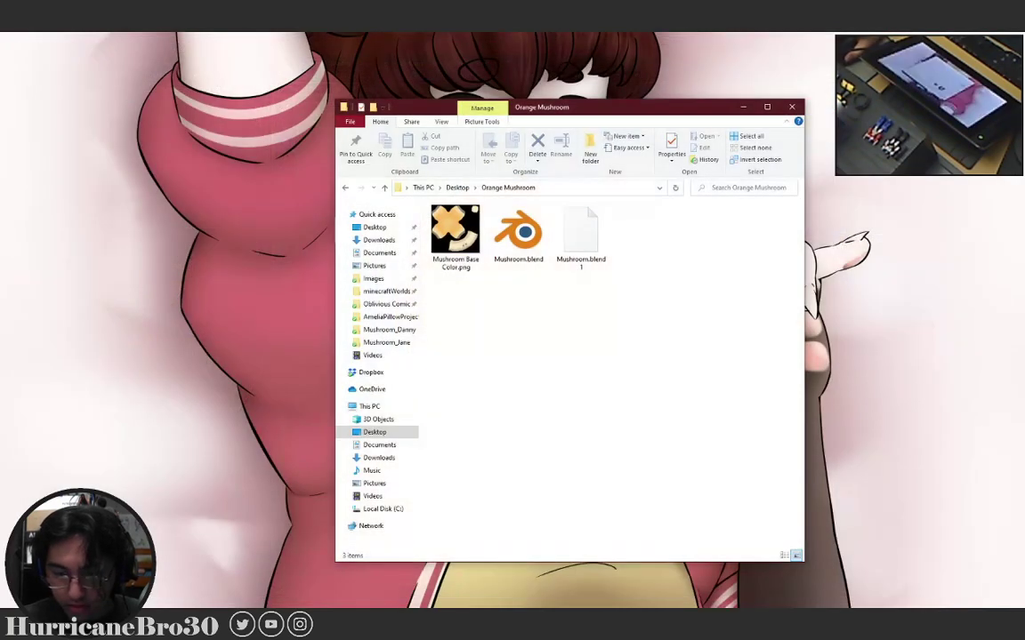
left_click_drag(587, 104, 699, 126)
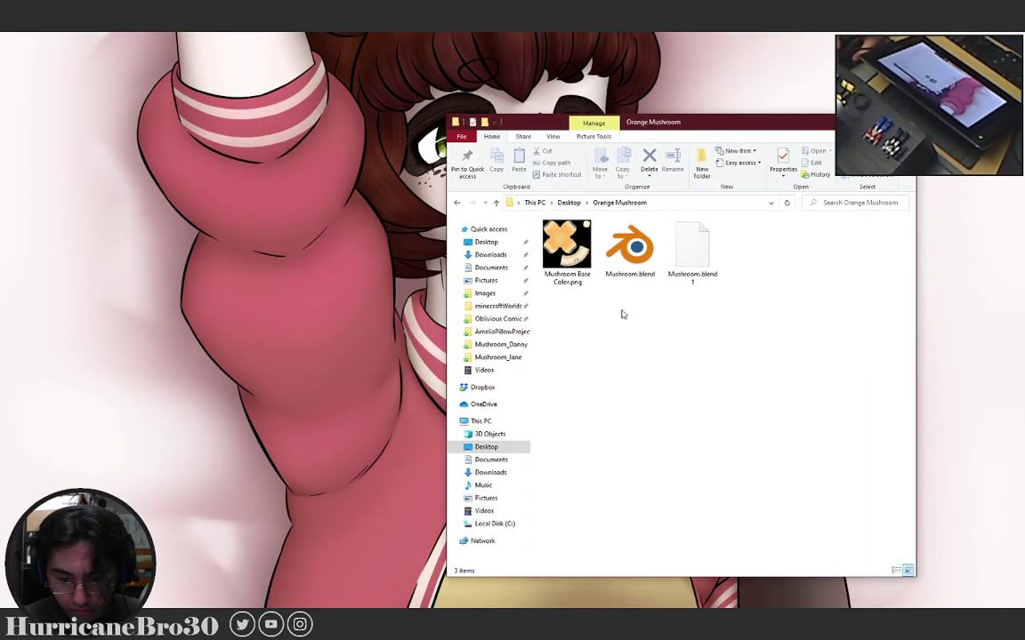
Open Mushroom.blend from the folder and maximize the new Blender window.
double_click(628, 254)
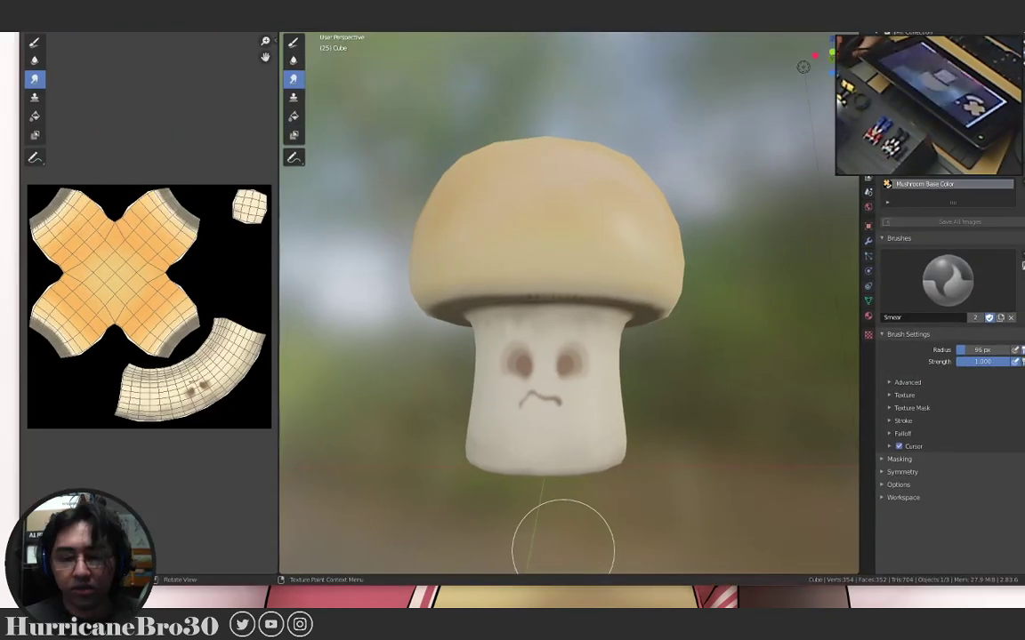
left_click_drag(396, 35, 395, 119)
double_click(398, 118)
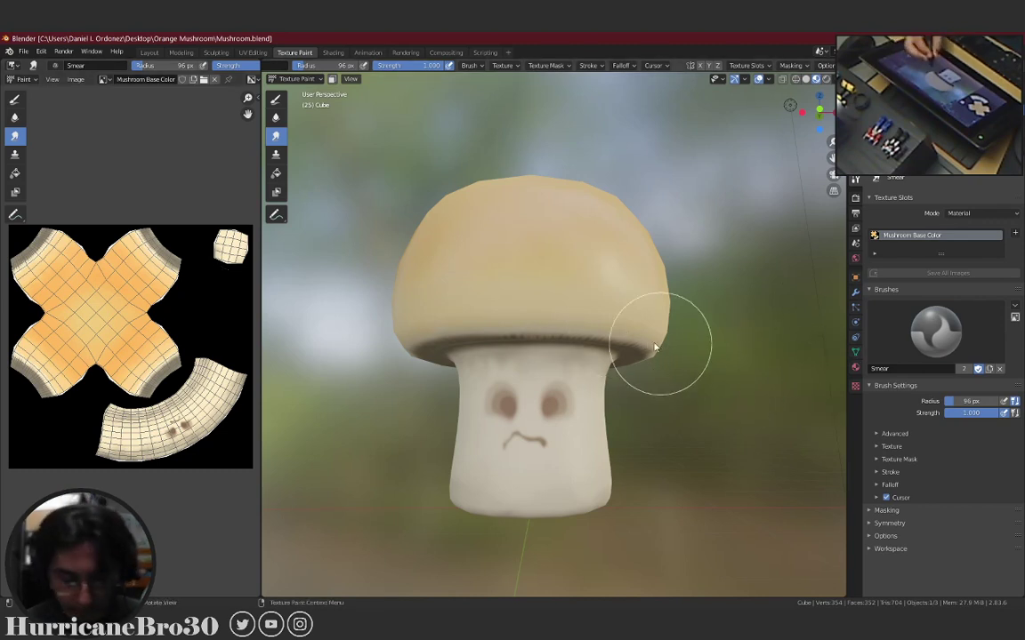
Smear the shading across the mushroom cap, orbiting and zooming to check the result.
middle_click_drag(629, 344, 620, 384)
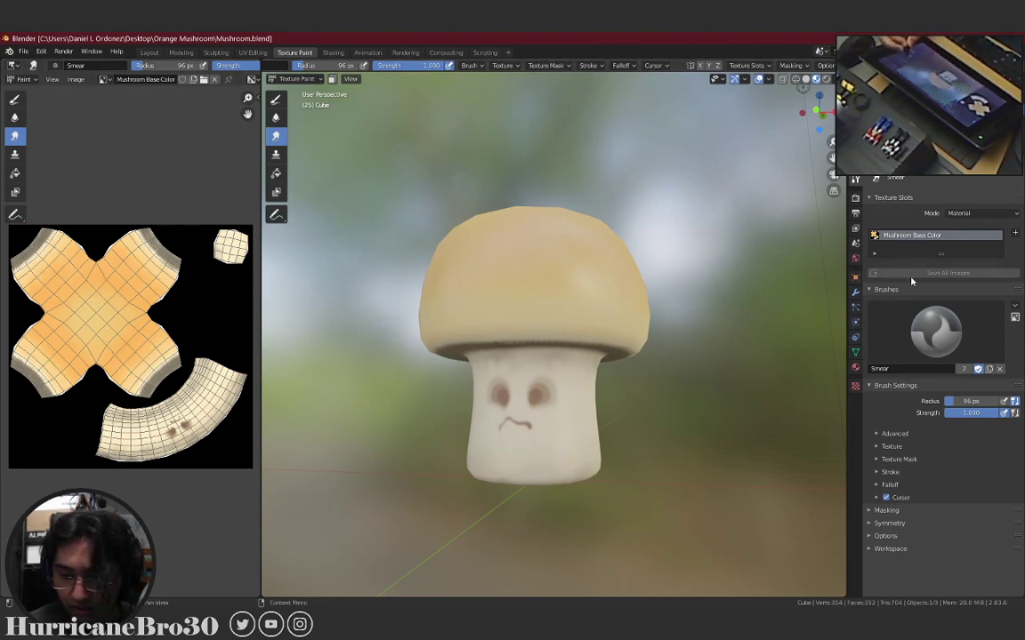
mouse_move(508, 333)
left_mouse_down()
mouse_move(578, 286)
mouse_move(485, 322)
mouse_move(542, 354)
mouse_move(573, 328)
left_mouse_up()
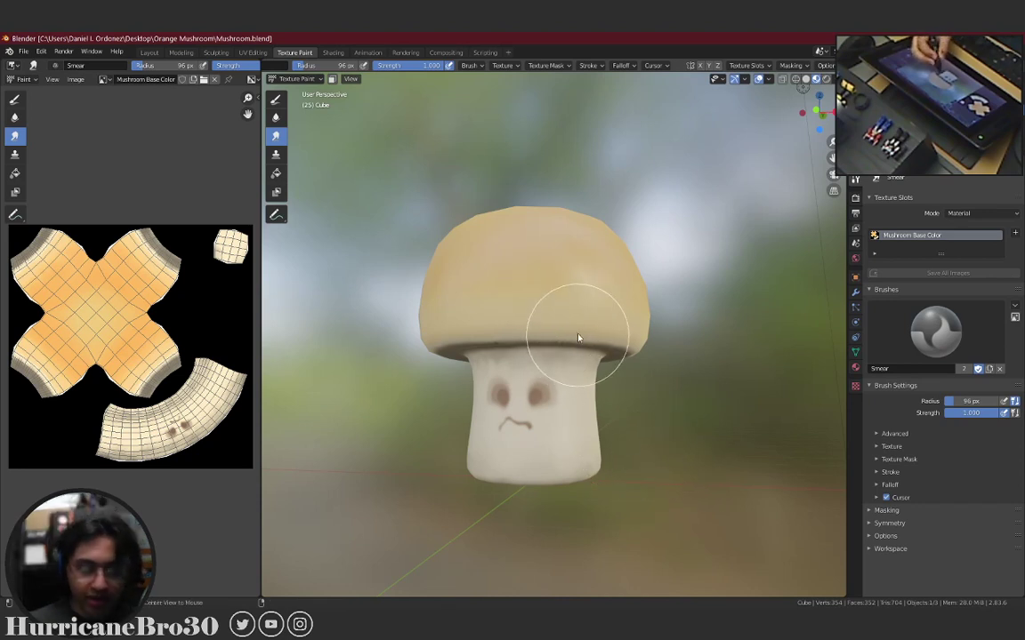
mouse_move(565, 300)
middle_mouse_down()
mouse_move(578, 302)
mouse_move(553, 312)
middle_mouse_up()
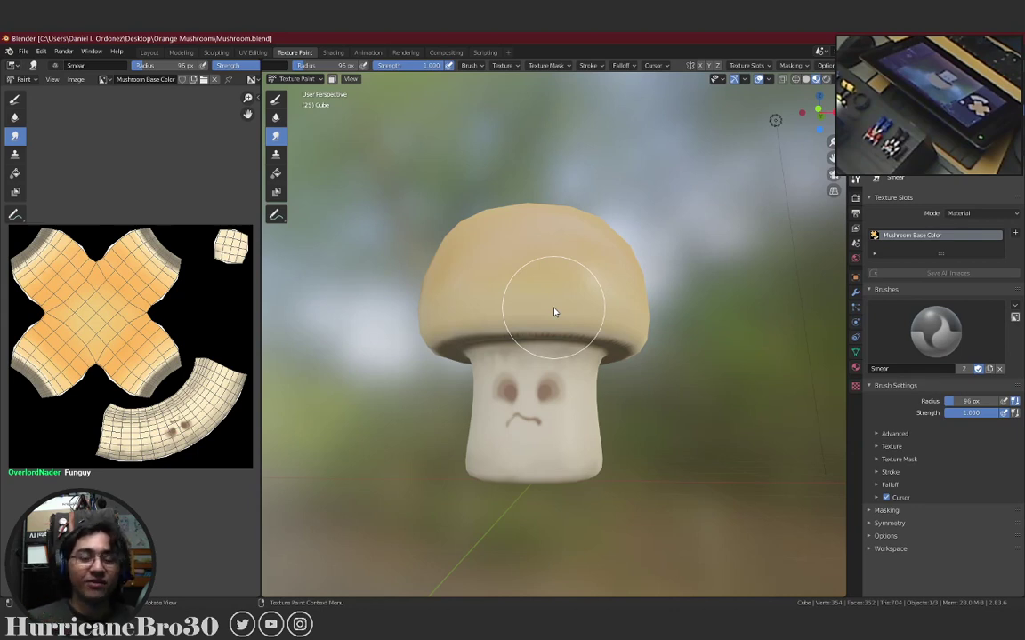
mouse_move(578, 328)
middle_mouse_down()
mouse_move(590, 336)
mouse_move(589, 368)
mouse_move(640, 396)
mouse_move(601, 393)
middle_mouse_up()
scroll(606, 378, "up", 3)
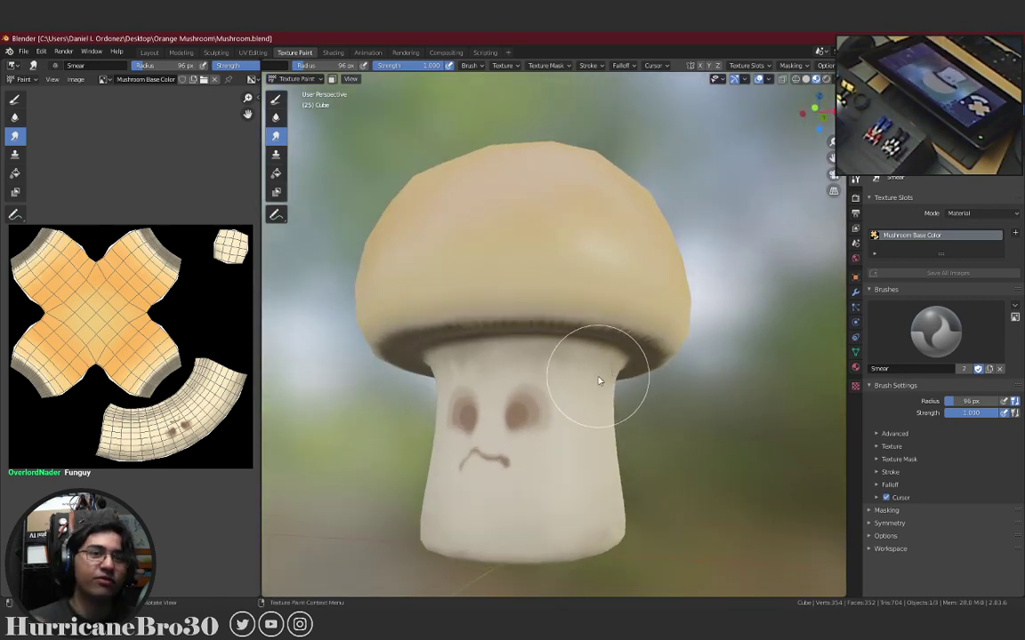